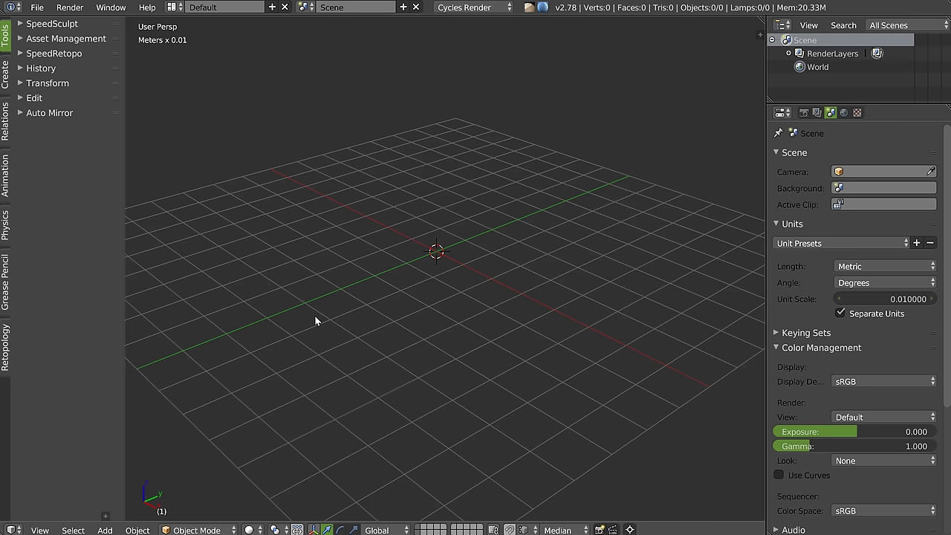
Step: Check the Add-ons and Input preferences, close them, and expand the SpeedSculpt panel
{"action": "middle_click_drag", "start_coordinate": [443, 204], "coordinate": [456, 232]}
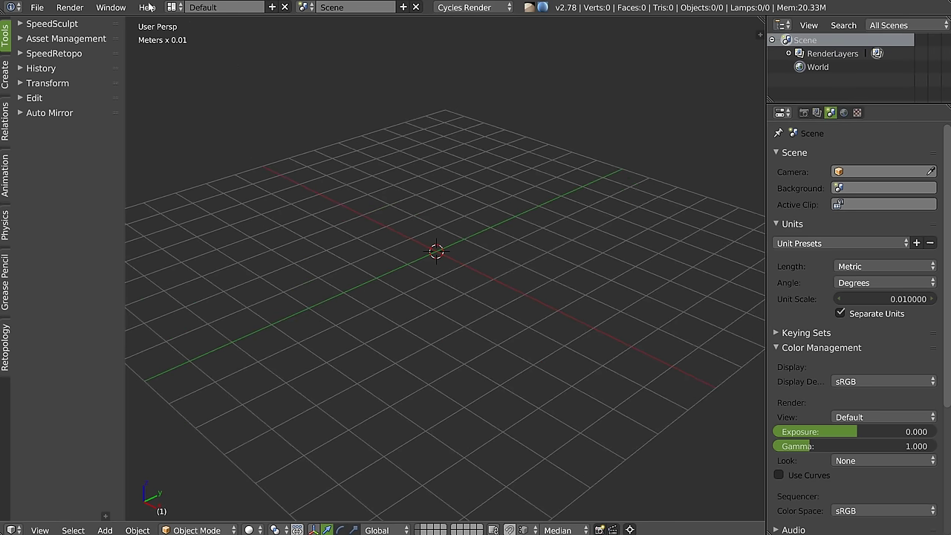
{"action": "left_click", "coordinate": [38, 8]}
{"action": "left_click", "coordinate": [82, 172]}
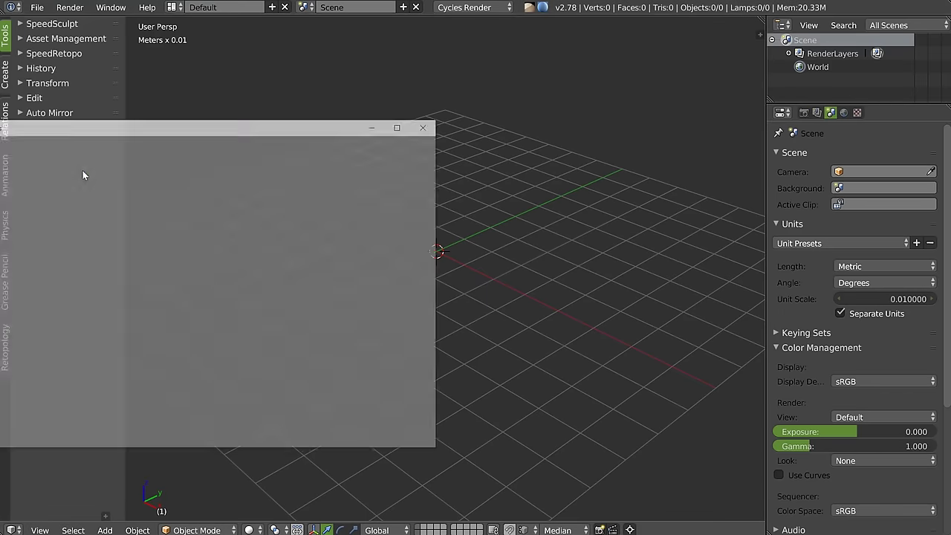
{"action": "left_click_drag", "start_coordinate": [141, 128], "coordinate": [247, 55]}
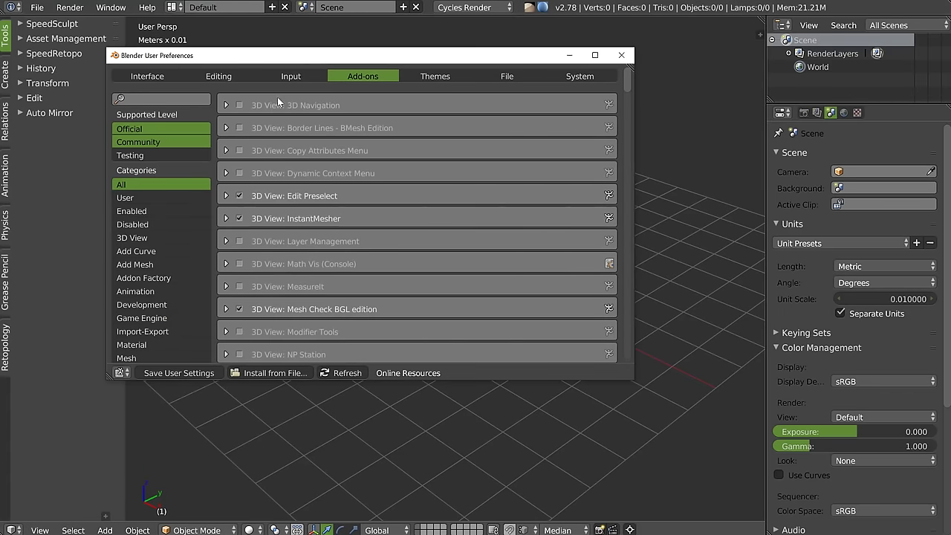
{"action": "left_click", "coordinate": [292, 76]}
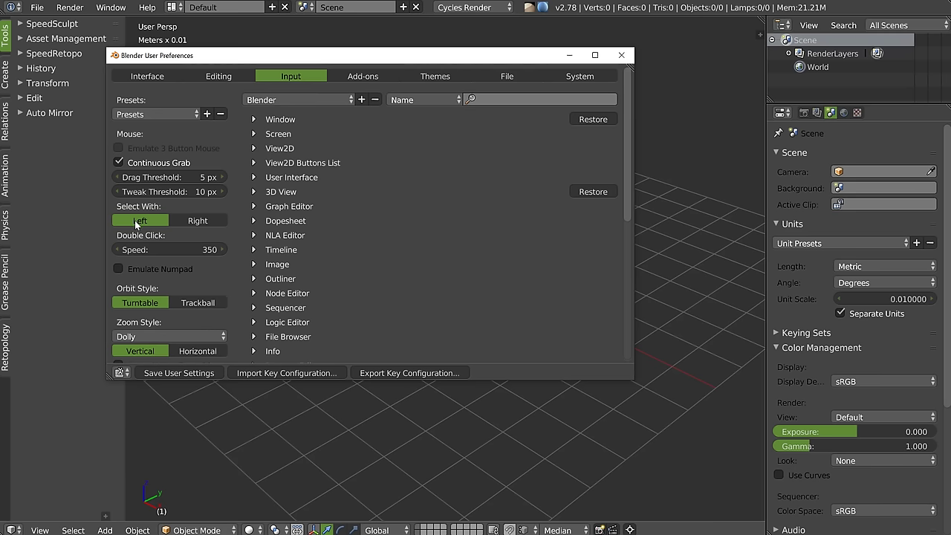
{"action": "left_click", "coordinate": [622, 55]}
{"action": "left_click", "coordinate": [68, 23]}
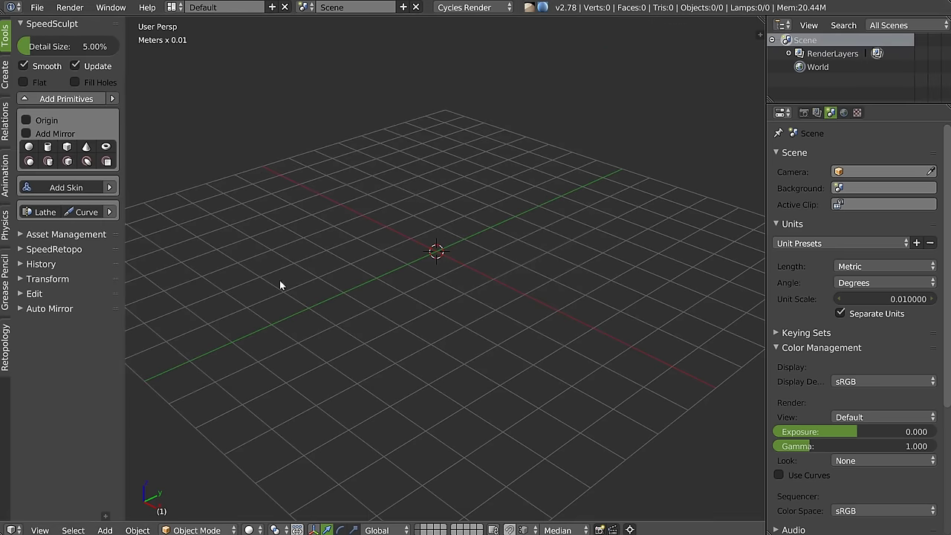
Step: Orbit the empty scene slightly and bring up the RMB Pie Menu in the viewport
{"action": "mouse_move", "coordinate": [394, 279]}
{"action": "middle_mouse_down"}
{"action": "mouse_move", "coordinate": [393, 218]}
{"action": "mouse_move", "coordinate": [401, 231]}
{"action": "mouse_move", "coordinate": [450, 215]}
{"action": "mouse_move", "coordinate": [456, 227]}
{"action": "mouse_move", "coordinate": [364, 230]}
{"action": "mouse_move", "coordinate": [397, 234]}
{"action": "mouse_move", "coordinate": [295, 251]}
{"action": "mouse_move", "coordinate": [399, 245]}
{"action": "mouse_move", "coordinate": [404, 213]}
{"action": "mouse_move", "coordinate": [346, 272]}
{"action": "mouse_move", "coordinate": [388, 221]}
{"action": "mouse_move", "coordinate": [498, 255]}
{"action": "mouse_move", "coordinate": [371, 255]}
{"action": "mouse_move", "coordinate": [404, 268]}
{"action": "middle_mouse_up"}
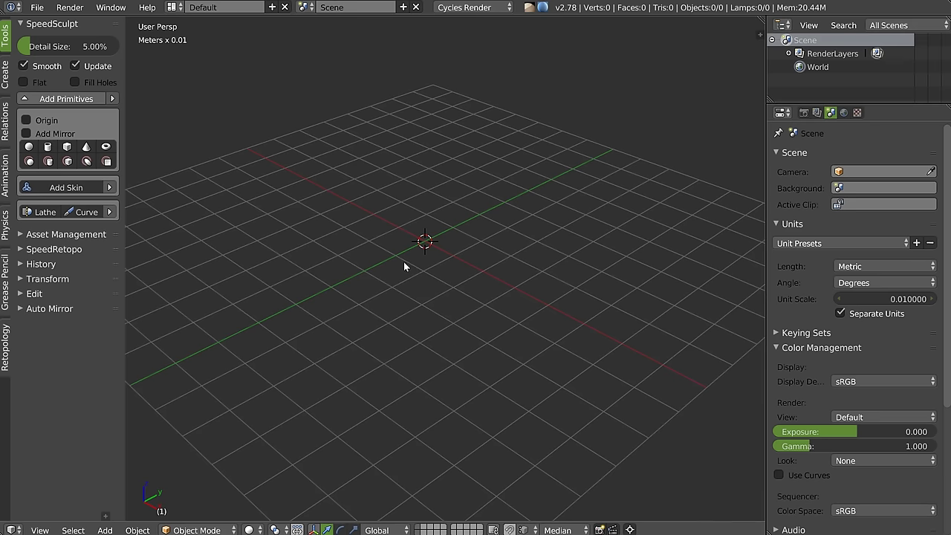
{"action": "right_click", "coordinate": [393, 253]}
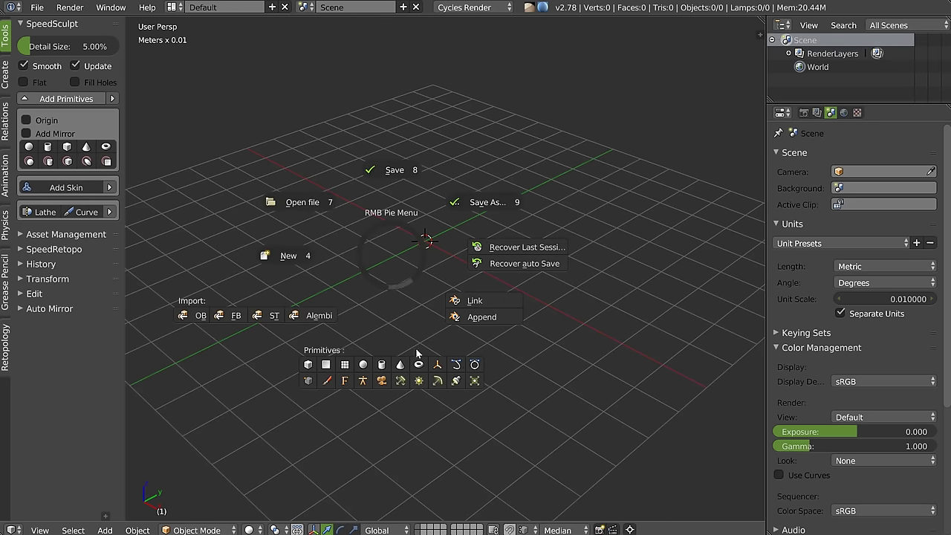
Step: Add a cube and then a UV sphere from the pie menu
{"action": "left_click", "coordinate": [309, 365]}
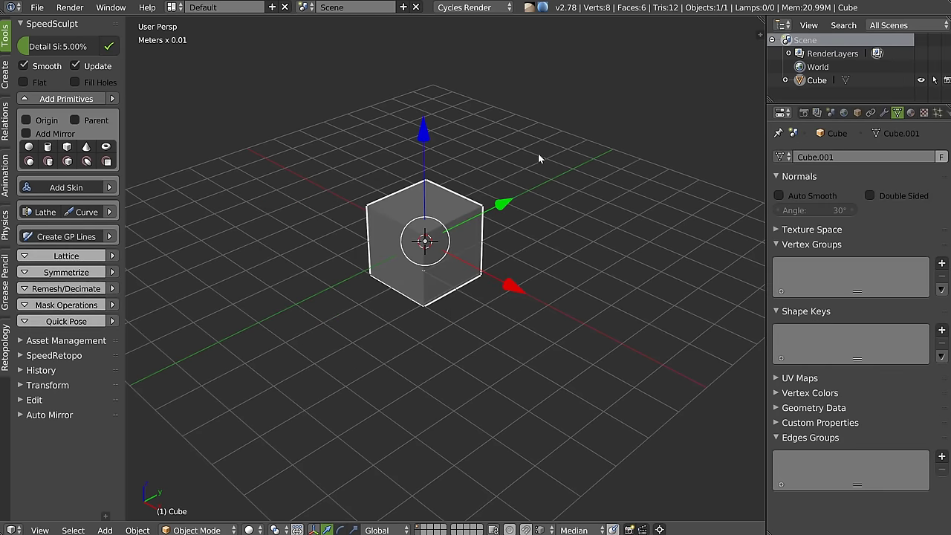
{"action": "right_click", "coordinate": [422, 242]}
{"action": "left_click", "coordinate": [385, 366]}
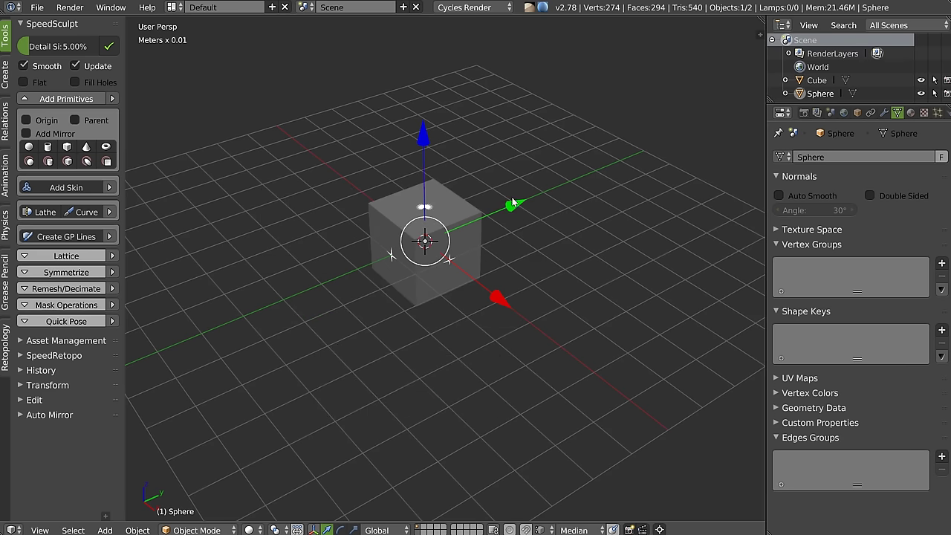
Step: Move the sphere away from the cube, rotate it slightly and nudge it into place
{"action": "key", "text": "g"}
{"action": "left_click", "coordinate": [371, 227]}
{"action": "key", "text": "g"}
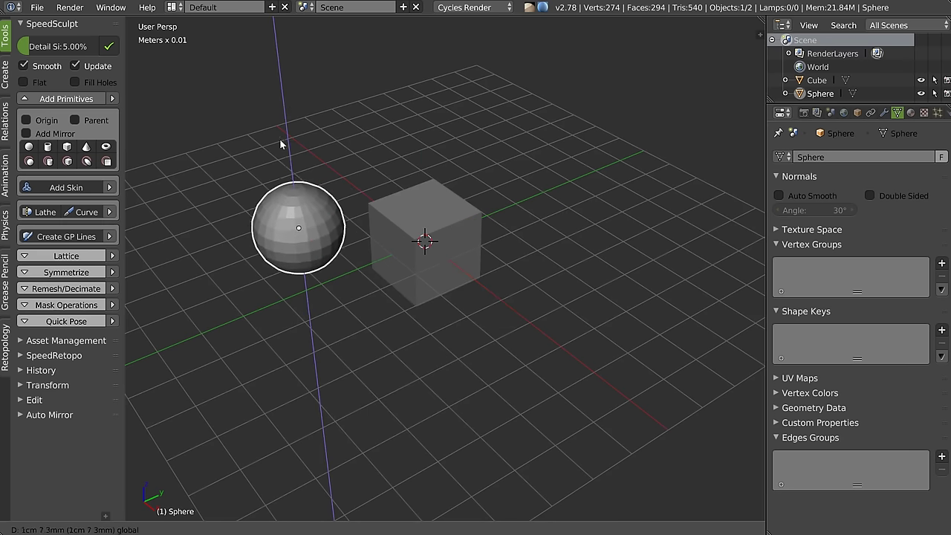
{"action": "left_click", "coordinate": [280, 138]}
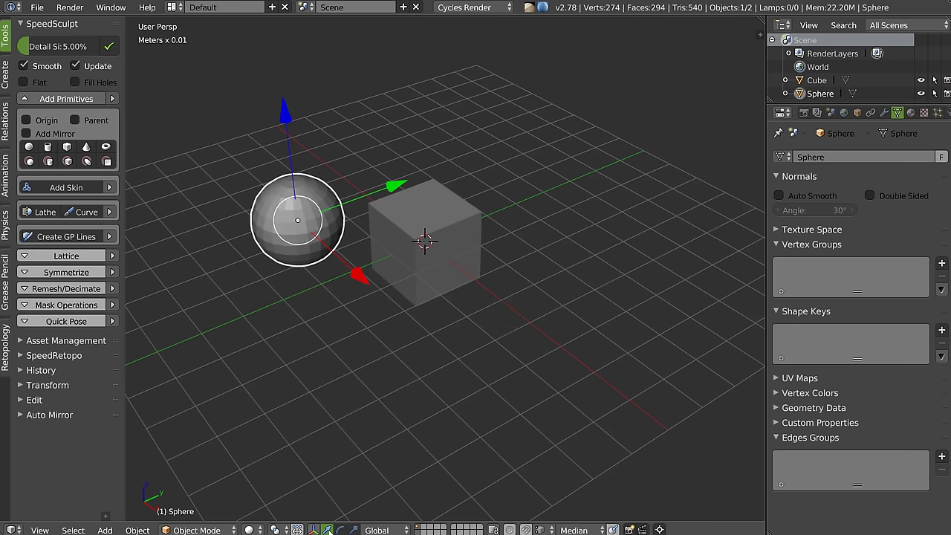
{"action": "left_click", "coordinate": [340, 530]}
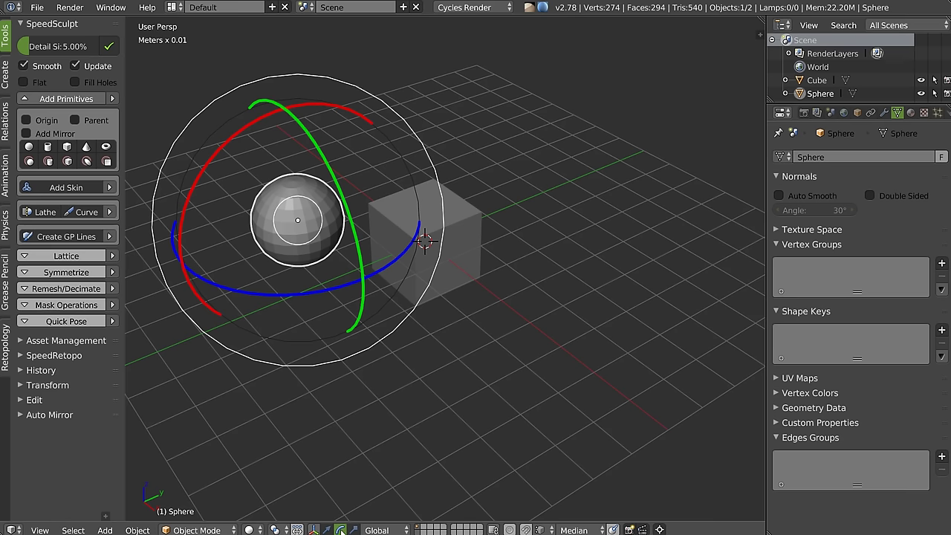
{"action": "left_click_drag", "start_coordinate": [205, 173], "coordinate": [205, 175]}
{"action": "left_click", "coordinate": [353, 530]}
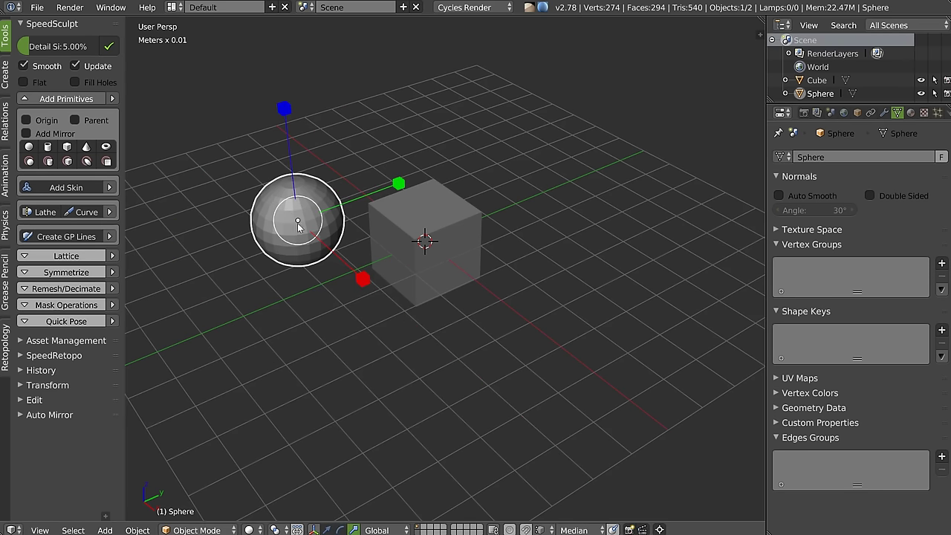
{"action": "left_click_drag", "start_coordinate": [298, 223], "coordinate": [300, 228]}
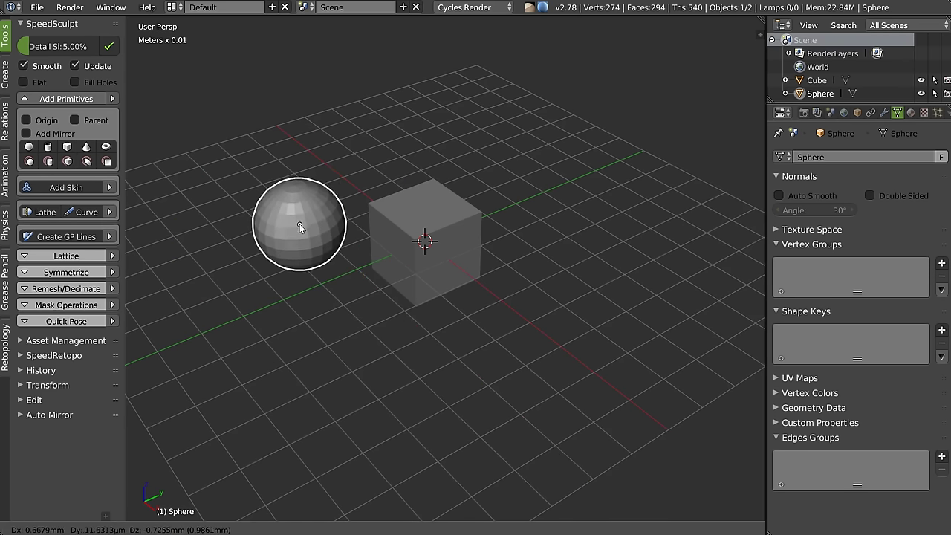
Step: Enlarge the sphere, squash it along Y, stretch it taller on Z and widen it on X
{"action": "key", "text": "s"}
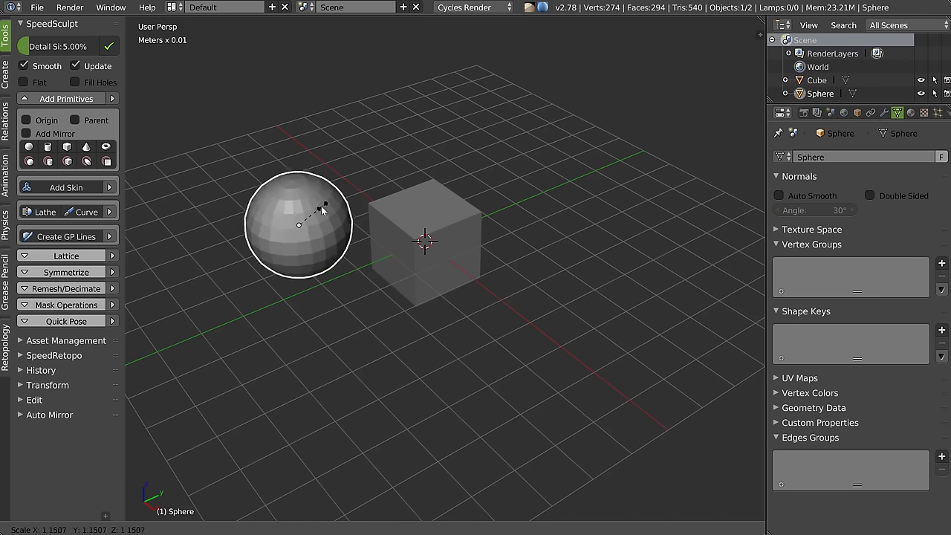
{"action": "left_click", "coordinate": [319, 210]}
{"action": "key", "text": "s"}
{"action": "key", "text": "y"}
{"action": "left_click", "coordinate": [381, 187]}
{"action": "key", "text": "s"}
{"action": "key", "text": "z"}
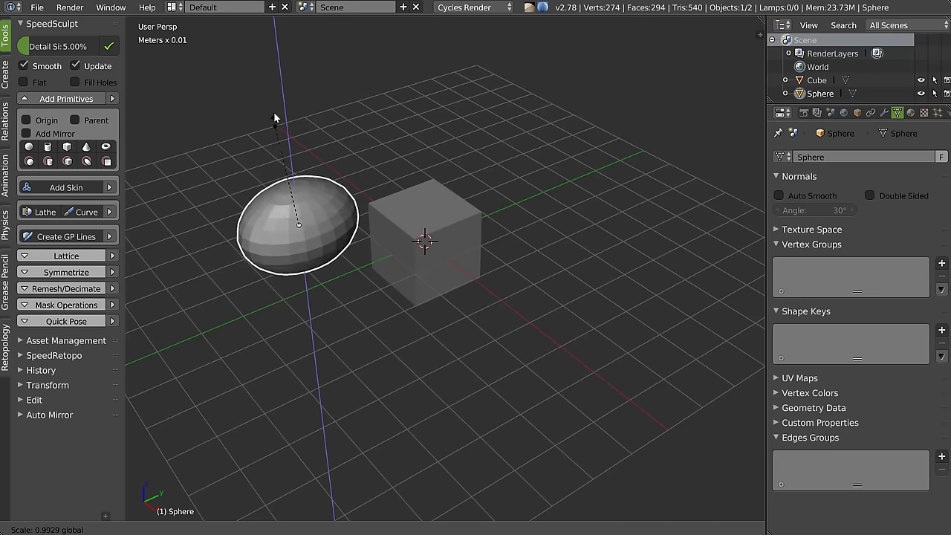
{"action": "left_click", "coordinate": [362, 296]}
{"action": "left_click_drag", "start_coordinate": [364, 289], "coordinate": [402, 295]}
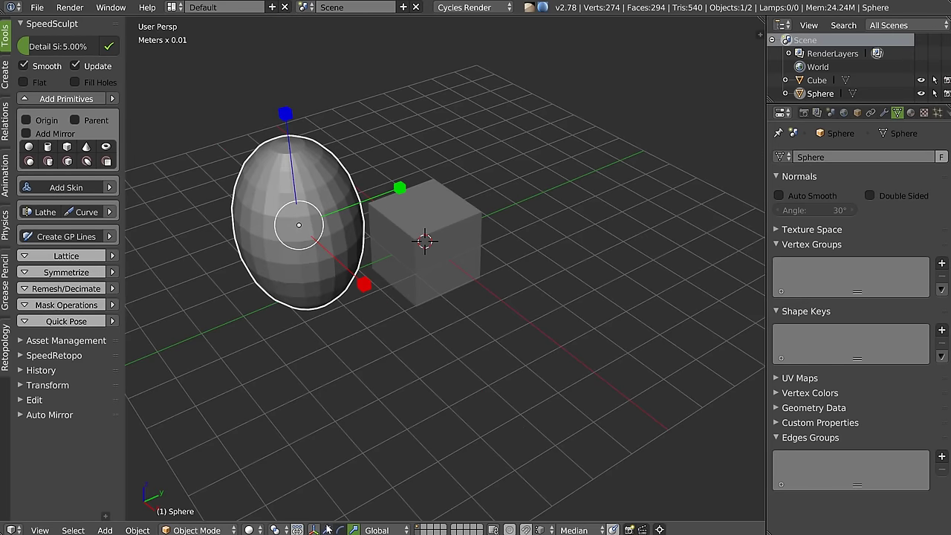
Step: Squash the egg-shaped sphere back to round proportions with the manipulator, then hide the handles
{"action": "left_click", "coordinate": [327, 529], "text": "shift"}
{"action": "left_click", "coordinate": [340, 529], "text": "shift"}
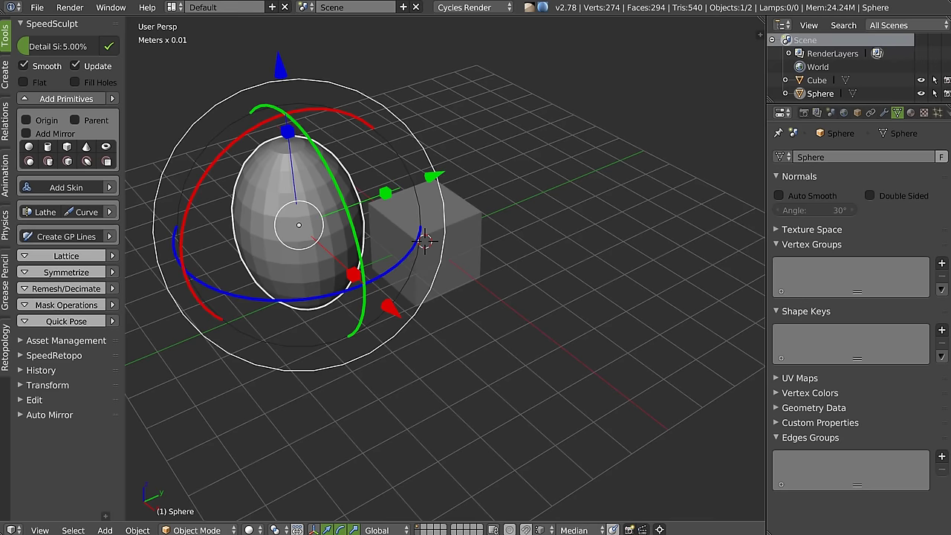
{"action": "mouse_move", "coordinate": [284, 211]}
{"action": "middle_mouse_down"}
{"action": "mouse_move", "coordinate": [342, 252]}
{"action": "mouse_move", "coordinate": [357, 244]}
{"action": "middle_mouse_up"}
{"action": "left_click", "coordinate": [393, 238]}
{"action": "left_click_drag", "start_coordinate": [291, 121], "coordinate": [312, 229]}
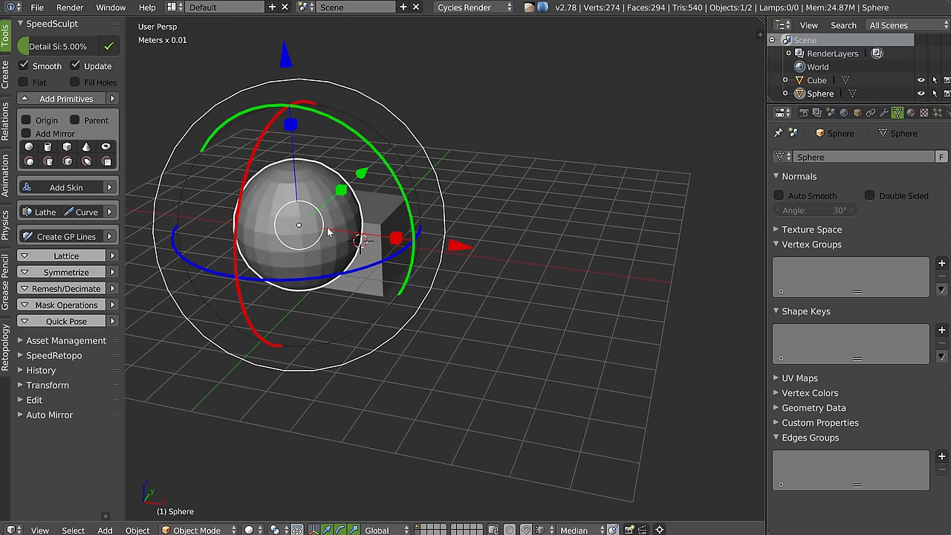
{"action": "middle_click_drag", "start_coordinate": [312, 229], "coordinate": [311, 243]}
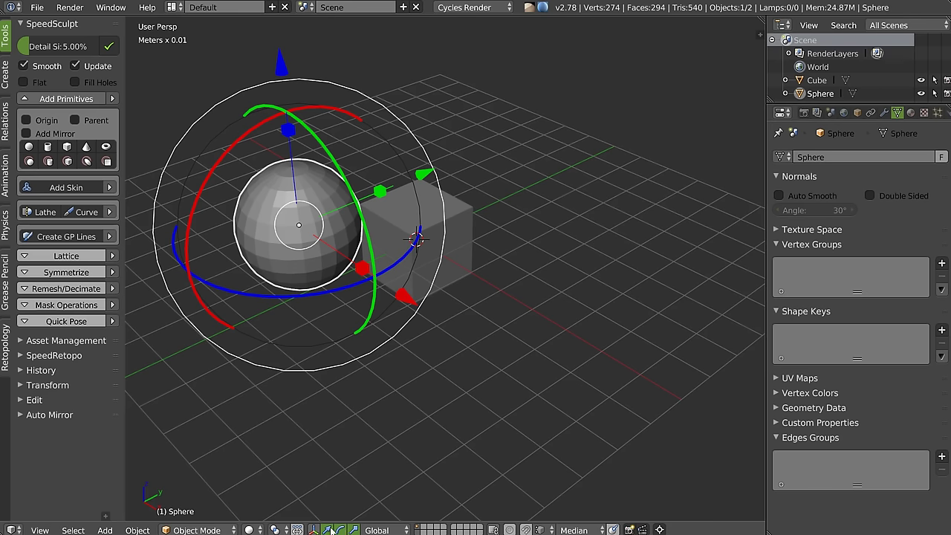
{"action": "left_click", "coordinate": [296, 530]}
{"action": "middle_click_drag", "start_coordinate": [309, 214], "coordinate": [312, 259]}
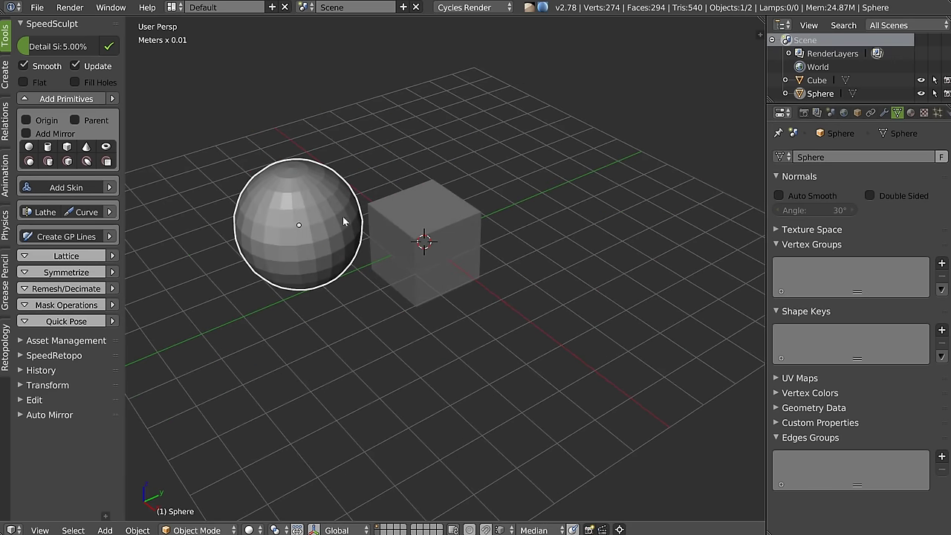
Step: Move the sphere along Y, rotate it around Z and lift it along Z
{"action": "key", "text": "g"}
{"action": "key", "text": "Escape"}
{"action": "key", "text": "g"}
{"action": "key", "text": "y"}
{"action": "left_click", "coordinate": [293, 248]}
{"action": "mouse_move", "coordinate": [304, 256]}
{"action": "middle_mouse_down"}
{"action": "mouse_move", "coordinate": [424, 297]}
{"action": "mouse_move", "coordinate": [319, 269]}
{"action": "mouse_move", "coordinate": [282, 219]}
{"action": "mouse_move", "coordinate": [286, 189]}
{"action": "mouse_move", "coordinate": [320, 202]}
{"action": "middle_mouse_up"}
{"action": "key", "text": "r"}
{"action": "key", "text": "z"}
{"action": "left_click", "coordinate": [294, 198]}
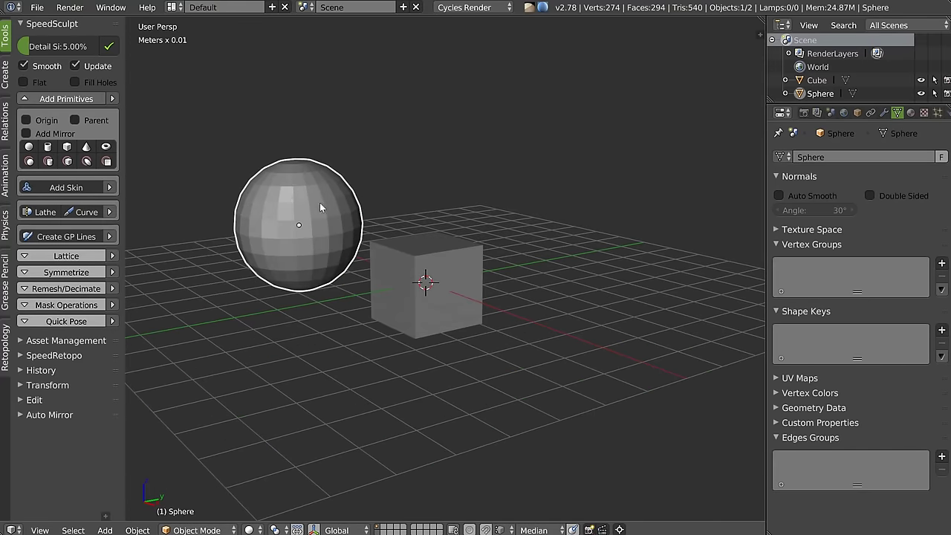
{"action": "key", "text": "g"}
{"action": "key", "text": "z"}
{"action": "left_click", "coordinate": [311, 245]}
Step: Rotate the sphere freely until upright, then cancel two further rotation attempts
{"action": "key", "text": "r"}
{"action": "left_click", "coordinate": [411, 173]}
{"action": "key", "text": "r"}
{"action": "left_click", "coordinate": [367, 213]}
{"action": "key", "text": "r"}
{"action": "key", "text": "Escape"}
{"action": "key", "text": "r"}
{"action": "key", "text": "Escape"}
Step: Try rotating the sphere around the X, Y and Z axes, cancelling each
{"action": "mouse_move", "coordinate": [341, 268]}
{"action": "middle_mouse_down"}
{"action": "mouse_move", "coordinate": [317, 266]}
{"action": "mouse_move", "coordinate": [346, 165]}
{"action": "middle_mouse_up"}
{"action": "key", "text": "r"}
{"action": "key", "text": "x"}
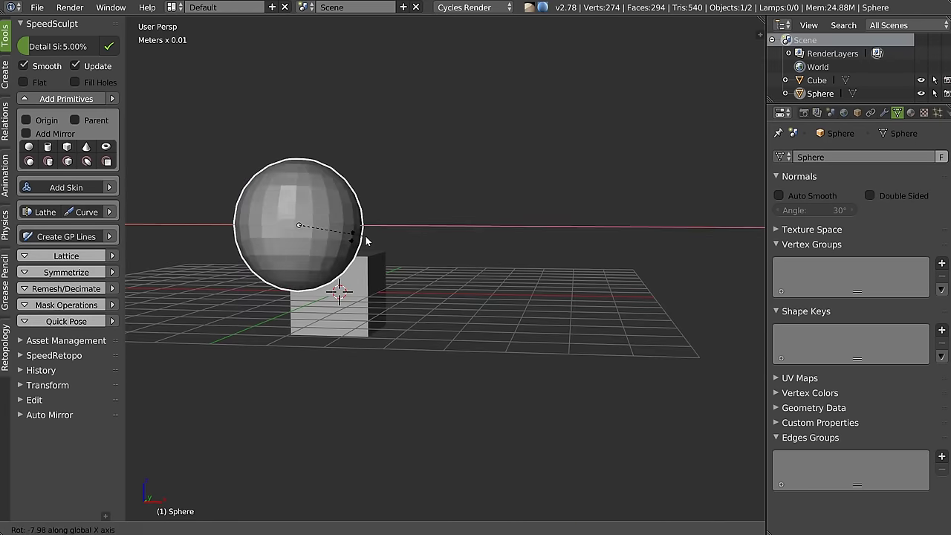
{"action": "key", "text": "Escape"}
{"action": "key", "text": "r"}
{"action": "key", "text": "y"}
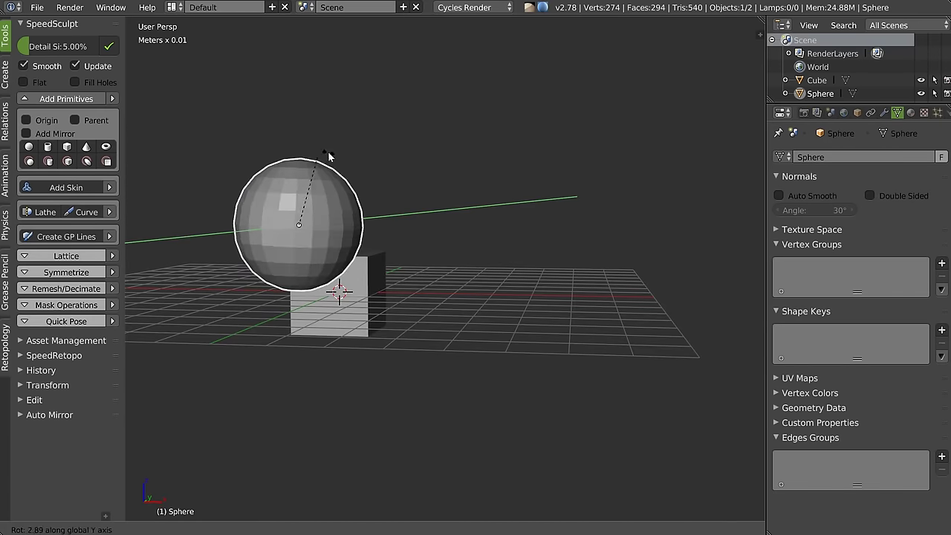
{"action": "key", "text": "Escape"}
{"action": "key", "text": "r"}
{"action": "key", "text": "z"}
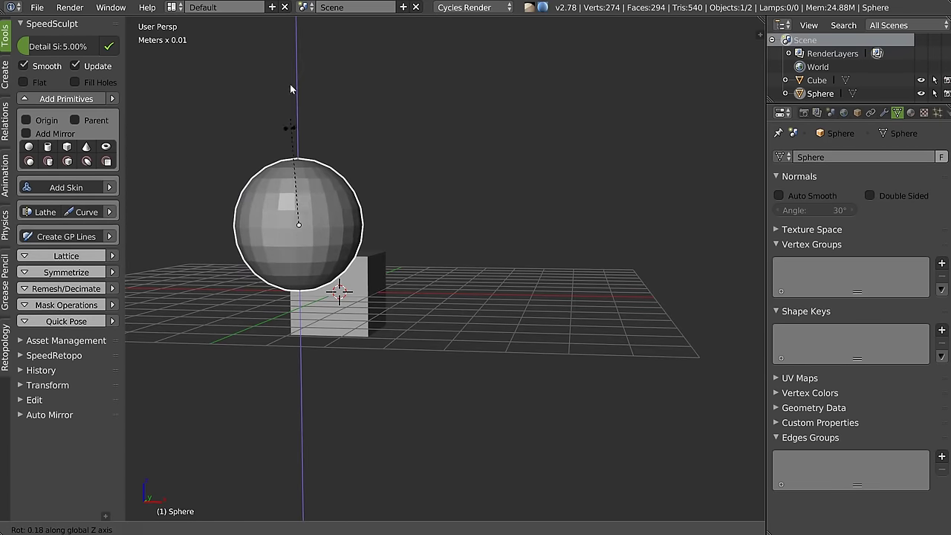
{"action": "key", "text": "Escape"}
{"action": "mouse_move", "coordinate": [304, 193]}
{"action": "middle_mouse_down"}
{"action": "mouse_move", "coordinate": [316, 239]}
{"action": "mouse_move", "coordinate": [307, 229]}
{"action": "middle_mouse_up"}
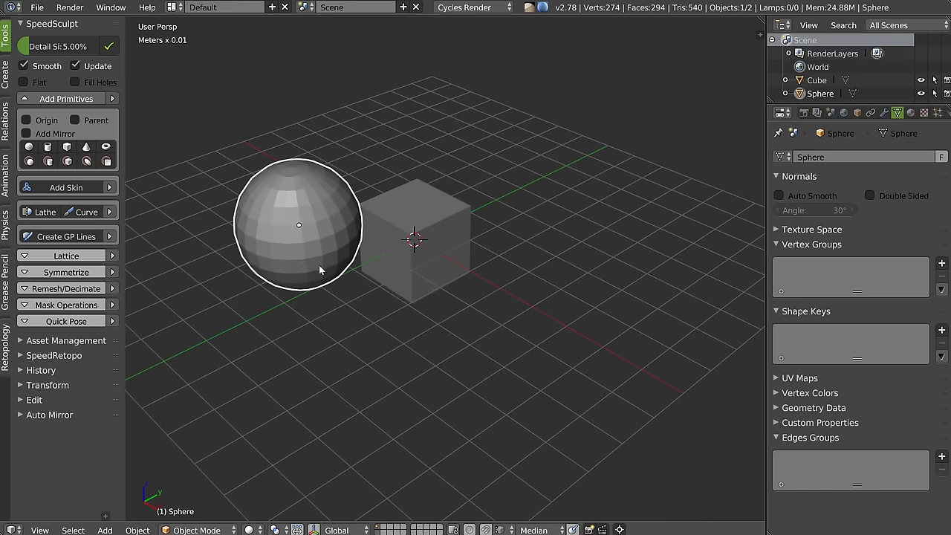
Step: Cancel two resize attempts, then test-stretch the sphere along X, leaving it round
{"action": "key", "text": "s"}
{"action": "key", "text": "Escape"}
{"action": "key", "text": "s"}
{"action": "key", "text": "Escape"}
{"action": "middle_click_drag", "start_coordinate": [345, 259], "coordinate": [395, 266]}
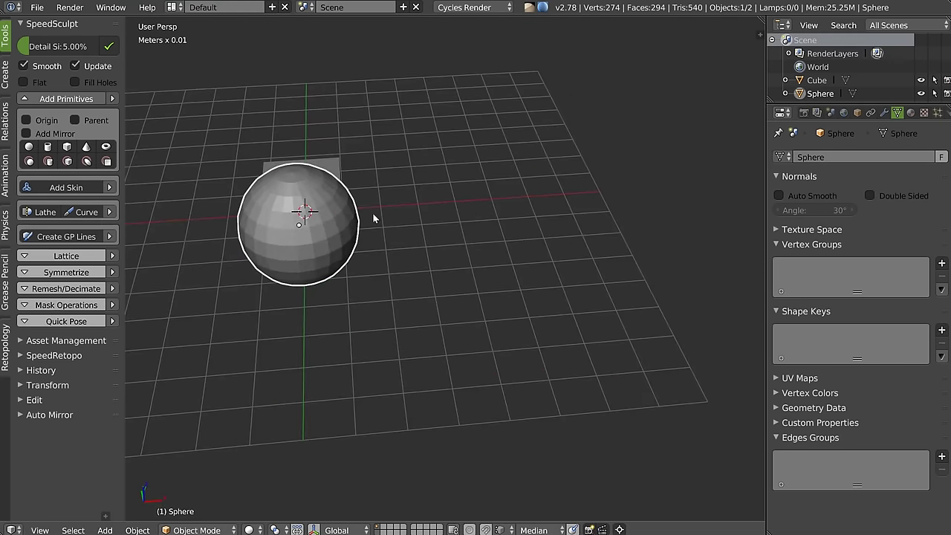
{"action": "mouse_move", "coordinate": [150, 482]}
{"action": "middle_mouse_down"}
{"action": "mouse_move", "coordinate": [154, 490]}
{"action": "mouse_move", "coordinate": [227, 295]}
{"action": "middle_mouse_up"}
{"action": "key", "text": "s"}
{"action": "key", "text": "x"}
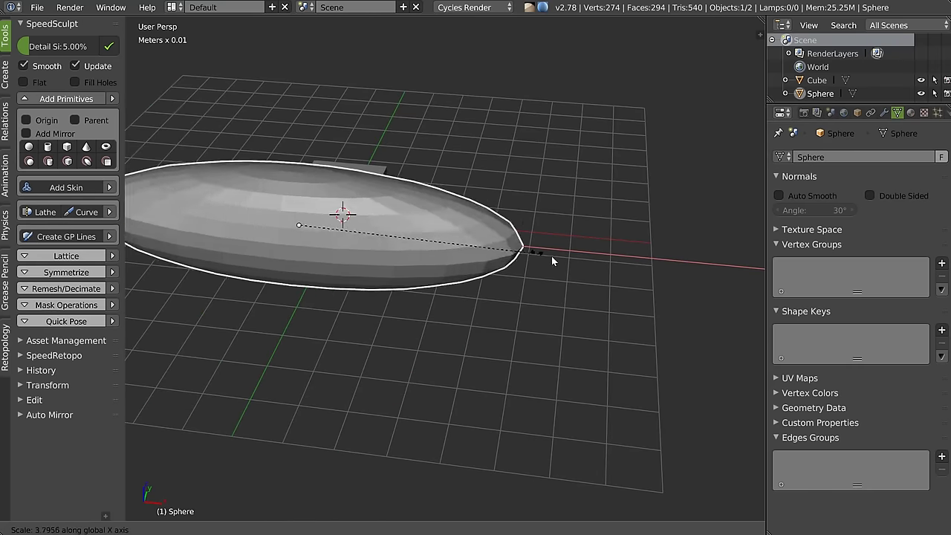
{"action": "left_click", "coordinate": [337, 249]}
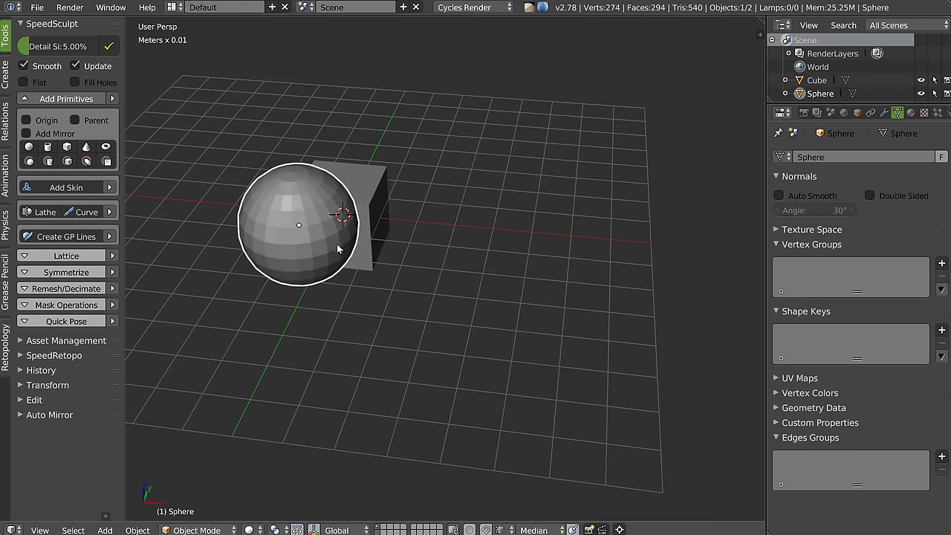
Step: Test-stretch the sphere along Z and then Y, leaving it round each time
{"action": "middle_click_drag", "start_coordinate": [337, 249], "coordinate": [288, 134]}
{"action": "key", "text": "s"}
{"action": "key", "text": "z"}
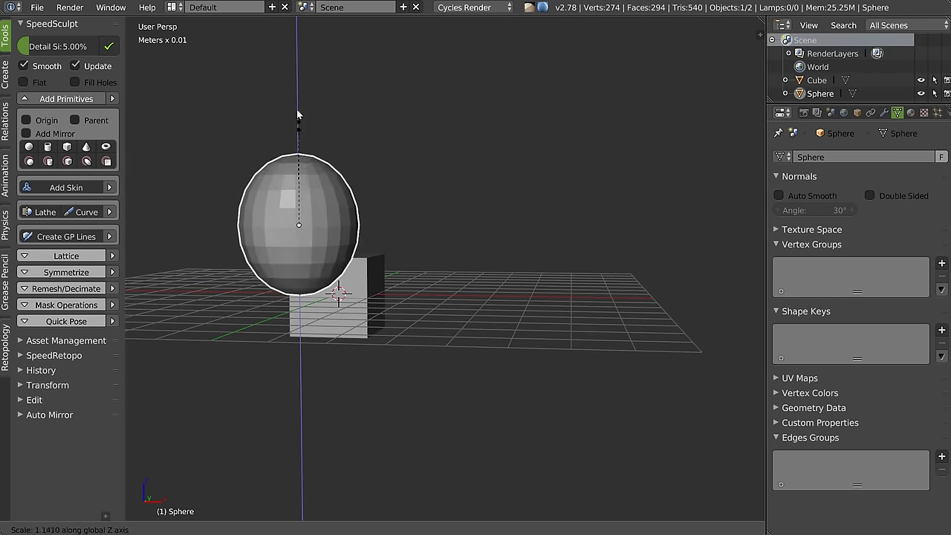
{"action": "left_click", "coordinate": [333, 134]}
{"action": "middle_click_drag", "start_coordinate": [333, 134], "coordinate": [260, 236]}
{"action": "key", "text": "s"}
{"action": "key", "text": "y"}
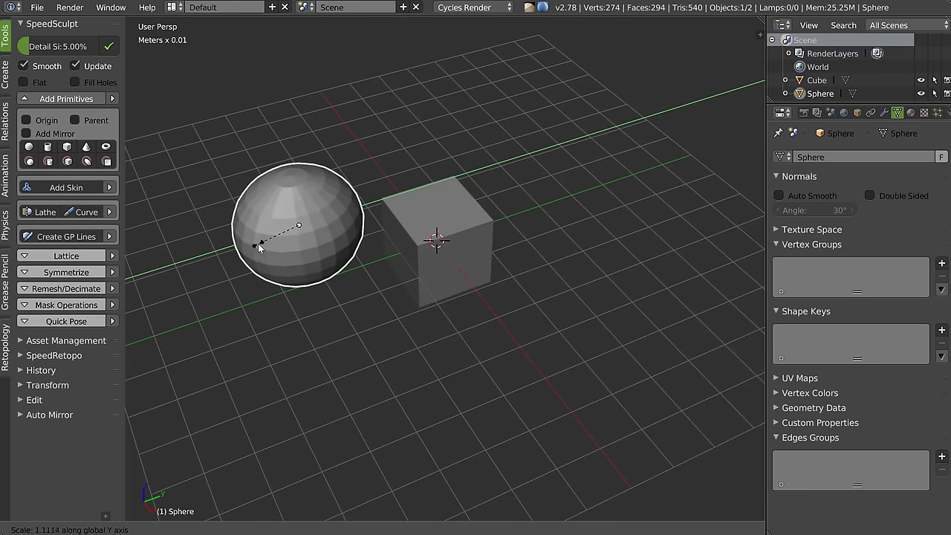
{"action": "left_click", "coordinate": [261, 208]}
{"action": "middle_click_drag", "start_coordinate": [261, 208], "coordinate": [315, 191]}
{"action": "scroll", "coordinate": [327, 163], "scroll_direction": "down", "scroll_amount": 4}
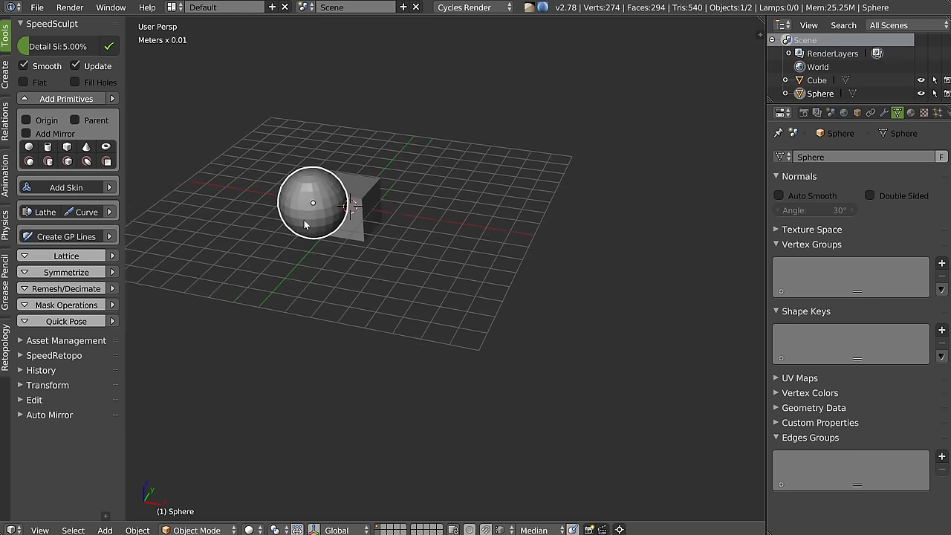
{"action": "mouse_move", "coordinate": [336, 215]}
{"action": "middle_mouse_down"}
{"action": "mouse_move", "coordinate": [314, 217]}
{"action": "mouse_move", "coordinate": [378, 255]}
{"action": "mouse_move", "coordinate": [432, 184]}
{"action": "mouse_move", "coordinate": [368, 211]}
{"action": "middle_mouse_up"}
Step: Delete the sphere and select the remaining cube
{"action": "key", "text": "x"}
{"action": "left_click", "coordinate": [312, 216]}
{"action": "right_click", "coordinate": [391, 226]}
Step: Delete the old cube and add a fresh cube at the origin
{"action": "key", "text": "x"}
{"action": "left_click", "coordinate": [391, 225]}
{"action": "right_click", "coordinate": [402, 205]}
{"action": "left_click", "coordinate": [283, 325]}
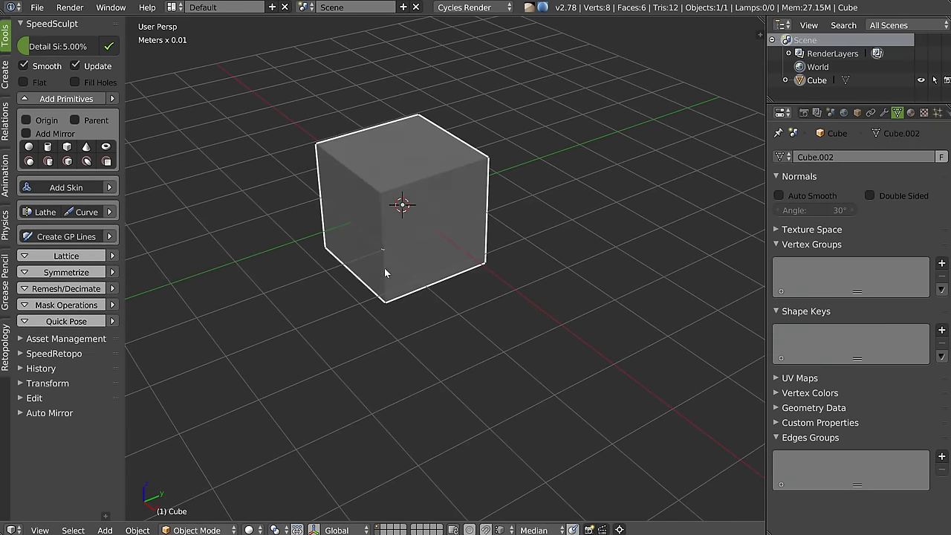
Step: Move the cube left of the origin and scale it on Y and Z into a long flat base
{"action": "middle_click_drag", "start_coordinate": [385, 268], "coordinate": [370, 215]}
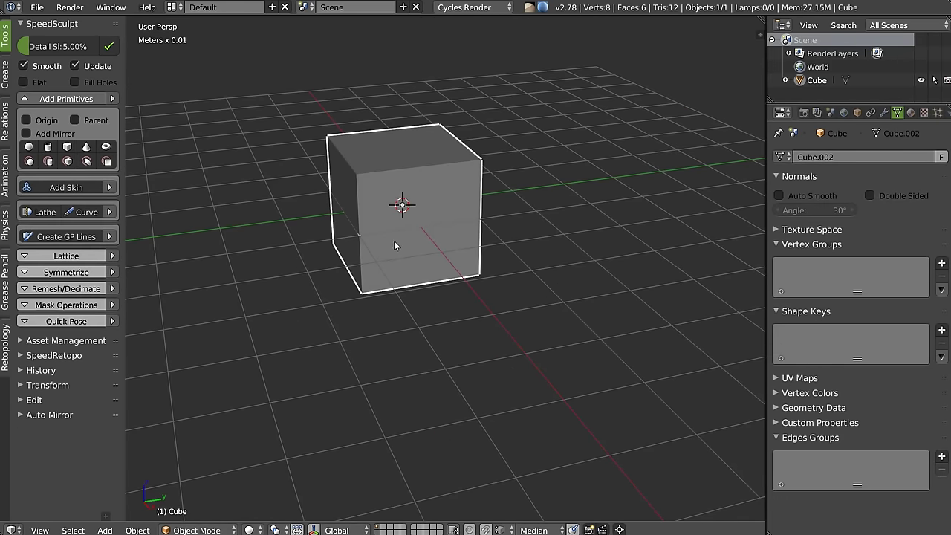
{"action": "key", "text": "g"}
{"action": "left_click", "coordinate": [367, 230]}
{"action": "middle_click_drag", "start_coordinate": [366, 229], "coordinate": [388, 212]}
{"action": "key", "text": "s"}
{"action": "key", "text": "y"}
{"action": "left_click", "coordinate": [480, 200]}
{"action": "middle_click_drag", "start_coordinate": [480, 200], "coordinate": [438, 195]}
{"action": "key", "text": "s"}
{"action": "key", "text": "z"}
{"action": "left_click", "coordinate": [317, 206]}
{"action": "mouse_move", "coordinate": [317, 205]}
{"action": "middle_mouse_down"}
{"action": "mouse_move", "coordinate": [417, 216]}
{"action": "mouse_move", "coordinate": [346, 213]}
{"action": "mouse_move", "coordinate": [343, 183]}
{"action": "middle_mouse_up"}
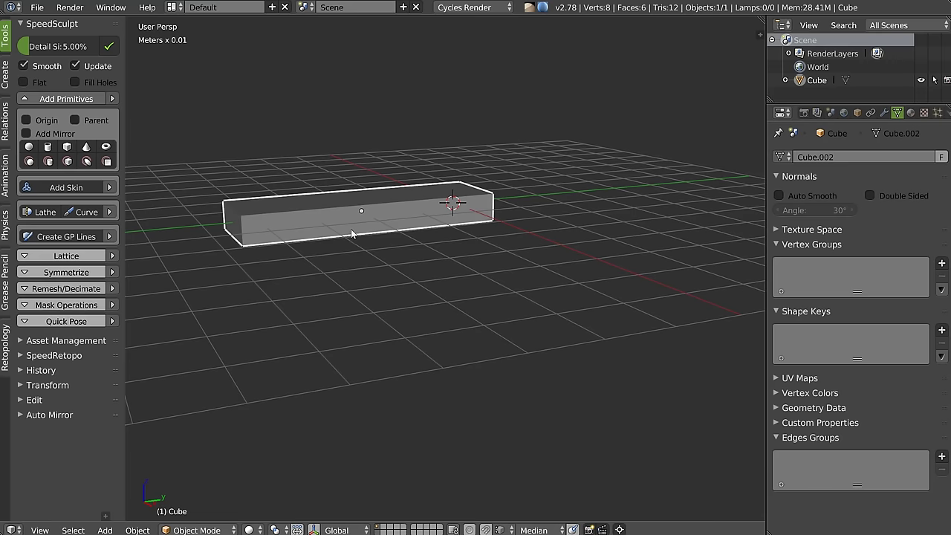
Step: Duplicate the base, raise the copy on top and shorten it along X as the middle block
{"action": "key", "text": "shift+d"}
{"action": "key", "text": "z"}
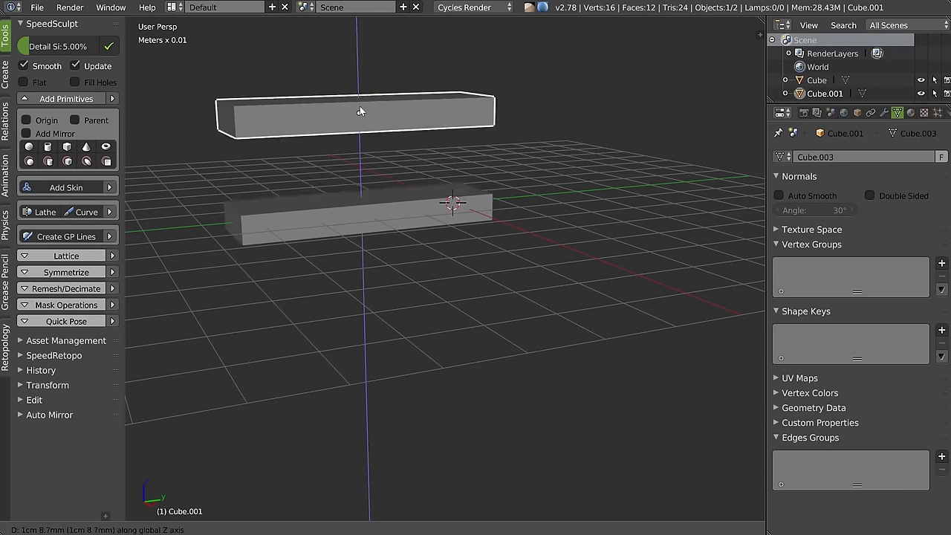
{"action": "left_click", "coordinate": [341, 218]}
{"action": "key", "text": "s"}
{"action": "key", "text": "x"}
{"action": "mouse_move", "coordinate": [340, 218]}
{"action": "middle_mouse_down"}
{"action": "mouse_move", "coordinate": [446, 194]}
{"action": "mouse_move", "coordinate": [357, 217]}
{"action": "mouse_move", "coordinate": [343, 198]}
{"action": "middle_mouse_up"}
{"action": "left_click", "coordinate": [420, 195]}
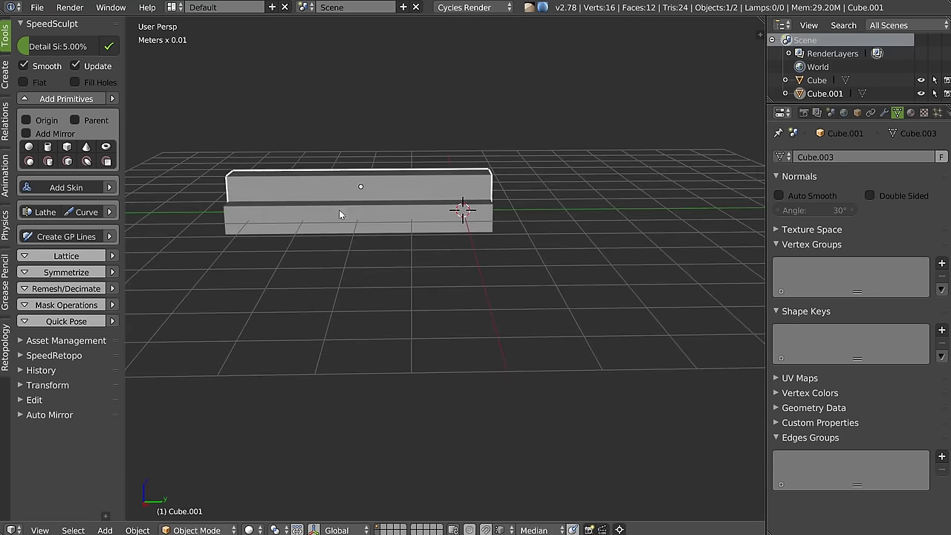
Step: Duplicate the middle block, lift it onto the stack and scale it on Y and taller on Z
{"action": "key", "text": "shift+d"}
{"action": "right_click", "coordinate": [360, 193]}
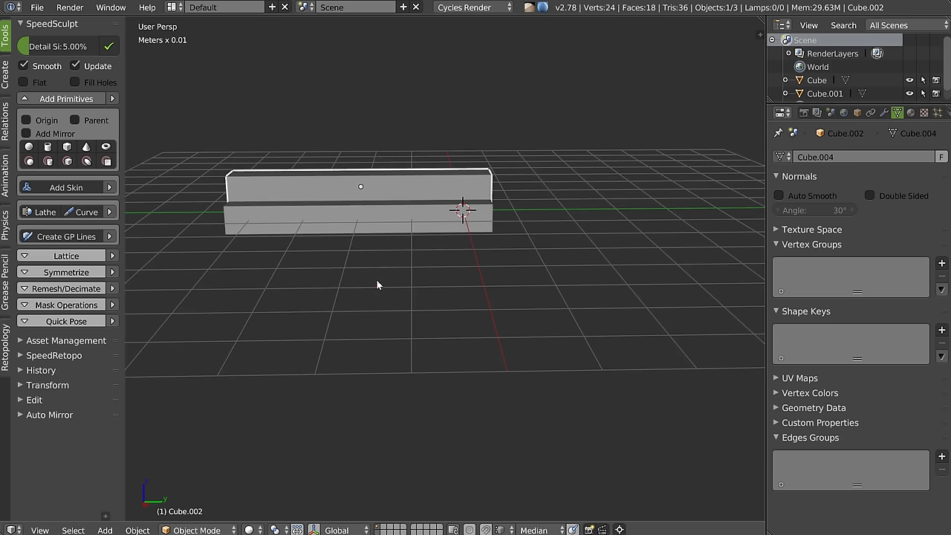
{"action": "key", "text": "g"}
{"action": "key", "text": "z"}
{"action": "left_click", "coordinate": [362, 157]}
{"action": "key", "text": "s"}
{"action": "key", "text": "y"}
{"action": "left_click", "coordinate": [468, 171]}
{"action": "mouse_move", "coordinate": [469, 172]}
{"action": "middle_mouse_down"}
{"action": "mouse_move", "coordinate": [376, 189]}
{"action": "mouse_move", "coordinate": [466, 187]}
{"action": "middle_mouse_up"}
{"action": "key", "text": "s"}
{"action": "key", "text": "z"}
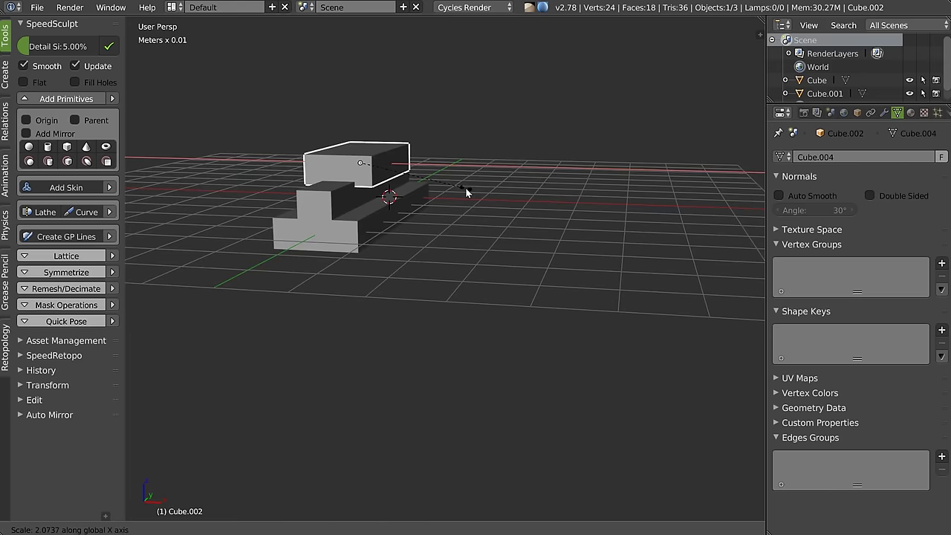
{"action": "left_click", "coordinate": [304, 72]}
{"action": "mouse_move", "coordinate": [304, 72]}
{"action": "middle_mouse_down"}
{"action": "mouse_move", "coordinate": [362, 117]}
{"action": "mouse_move", "coordinate": [391, 173]}
{"action": "middle_mouse_up"}
Step: Shift the top block right along X and lower it onto the stack
{"action": "key", "text": "g"}
{"action": "key", "text": "x"}
{"action": "left_click", "coordinate": [394, 168]}
{"action": "key", "text": "g"}
{"action": "key", "text": "z"}
{"action": "left_click", "coordinate": [375, 183]}
{"action": "mouse_move", "coordinate": [376, 183]}
{"action": "middle_mouse_down"}
{"action": "mouse_move", "coordinate": [510, 191]}
{"action": "mouse_move", "coordinate": [444, 177]}
{"action": "middle_mouse_up"}
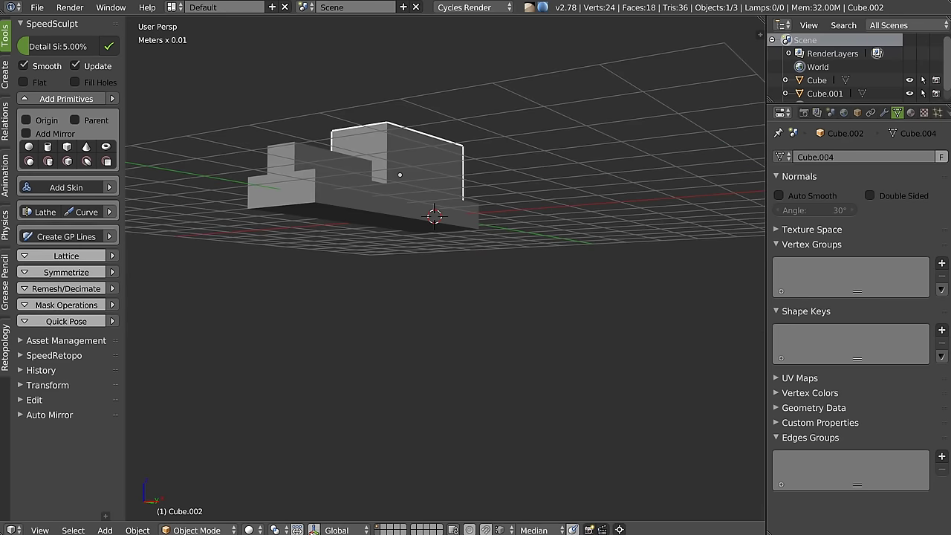
{"action": "mouse_move", "coordinate": [394, 116]}
{"action": "middle_mouse_down"}
{"action": "mouse_move", "coordinate": [352, 154]}
{"action": "mouse_move", "coordinate": [342, 181]}
{"action": "mouse_move", "coordinate": [376, 175]}
{"action": "mouse_move", "coordinate": [404, 148]}
{"action": "mouse_move", "coordinate": [363, 164]}
{"action": "mouse_move", "coordinate": [367, 176]}
{"action": "mouse_move", "coordinate": [332, 229]}
{"action": "mouse_move", "coordinate": [467, 193]}
{"action": "middle_mouse_up"}
{"action": "scroll", "coordinate": [363, 169], "scroll_direction": "down", "scroll_amount": 3}
Step: Add a cylinder and rotate it 90° on X and 90° on Z so it stands as a wheel
{"action": "key", "text": "shift+q"}
{"action": "left_click", "coordinate": [375, 304]}
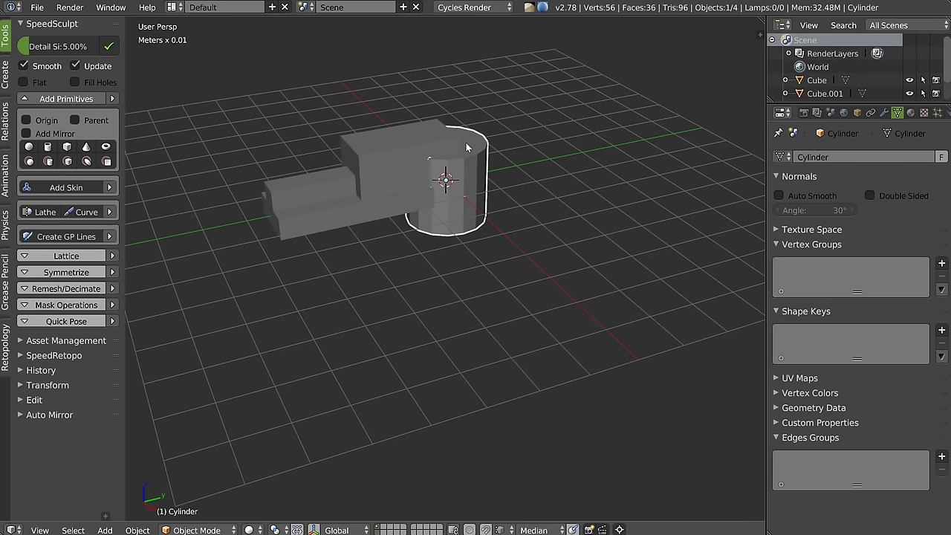
{"action": "type", "text": "rx90"}
{"action": "key", "text": "Return"}
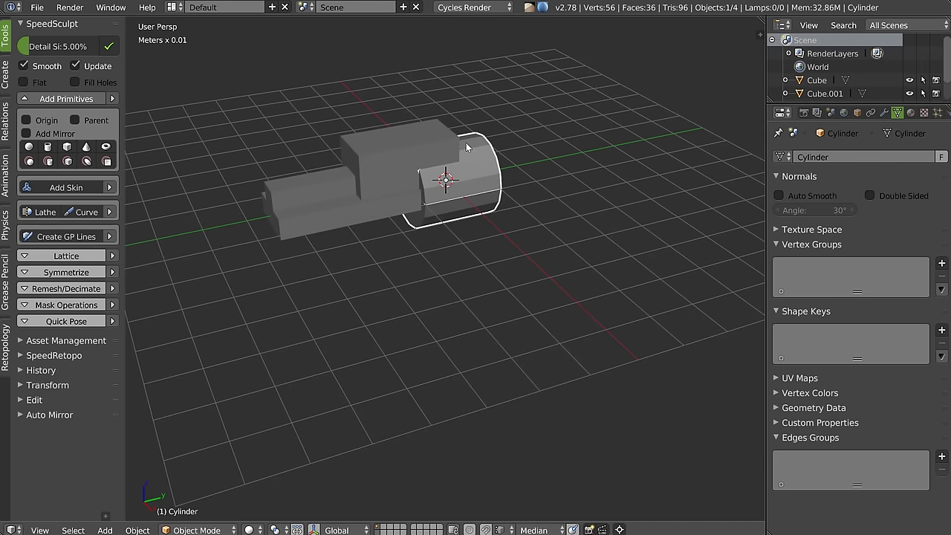
{"action": "type", "text": "r90"}
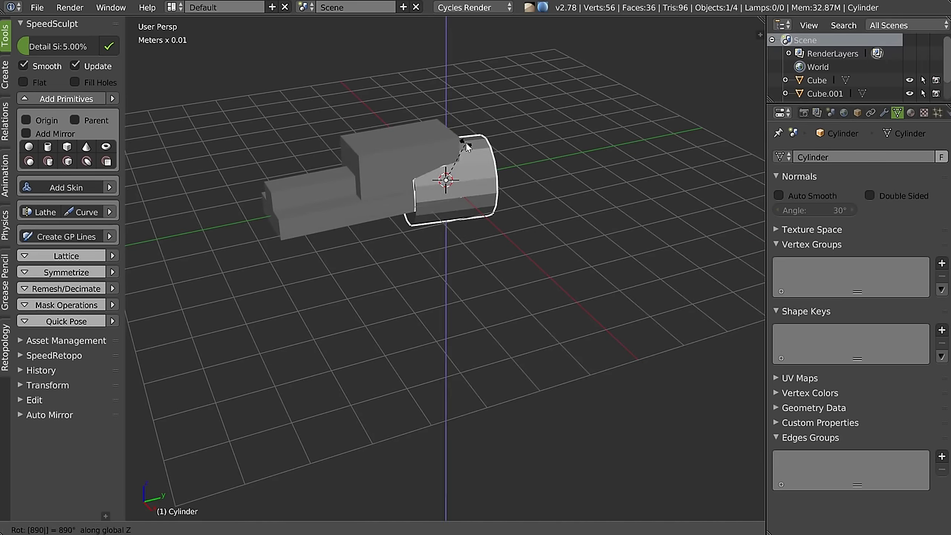
{"action": "key", "text": "Escape"}
{"action": "type", "text": "rz90"}
{"action": "key", "text": "Return"}
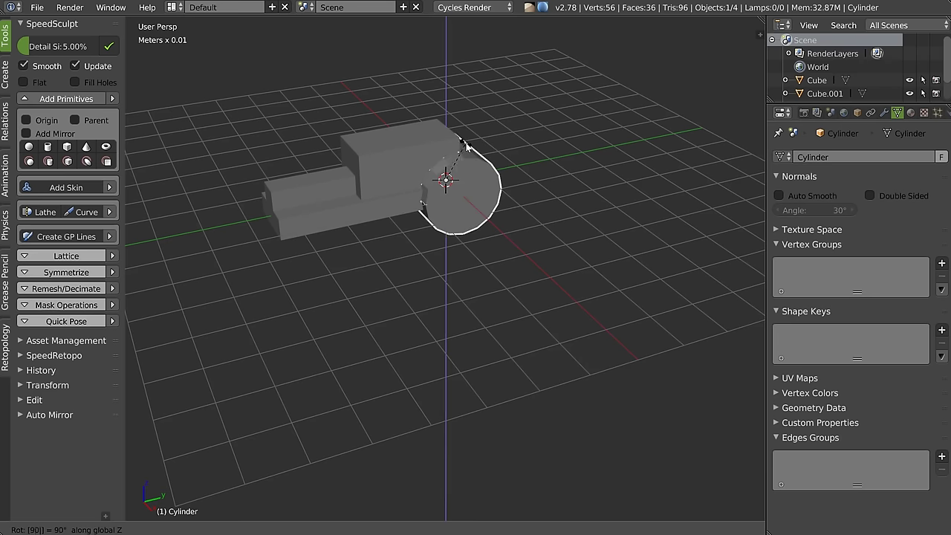
Step: Narrow the cylinder along X and place the wheel beside the body
{"action": "mouse_move", "coordinate": [466, 142]}
{"action": "middle_mouse_down"}
{"action": "mouse_move", "coordinate": [393, 111]}
{"action": "mouse_move", "coordinate": [510, 145]}
{"action": "middle_mouse_up"}
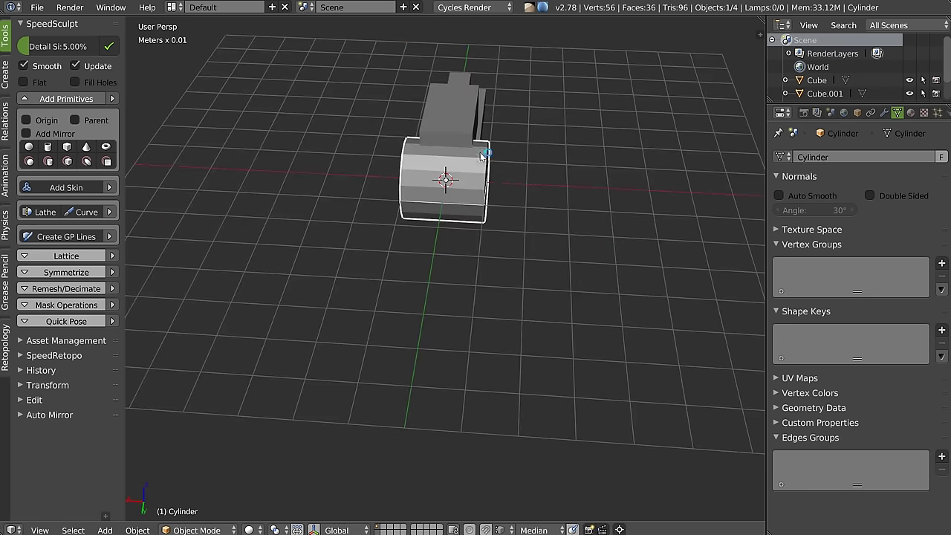
{"action": "key", "text": "s"}
{"action": "key", "text": "x"}
{"action": "left_click", "coordinate": [503, 180]}
{"action": "middle_click_drag", "start_coordinate": [503, 179], "coordinate": [550, 190]}
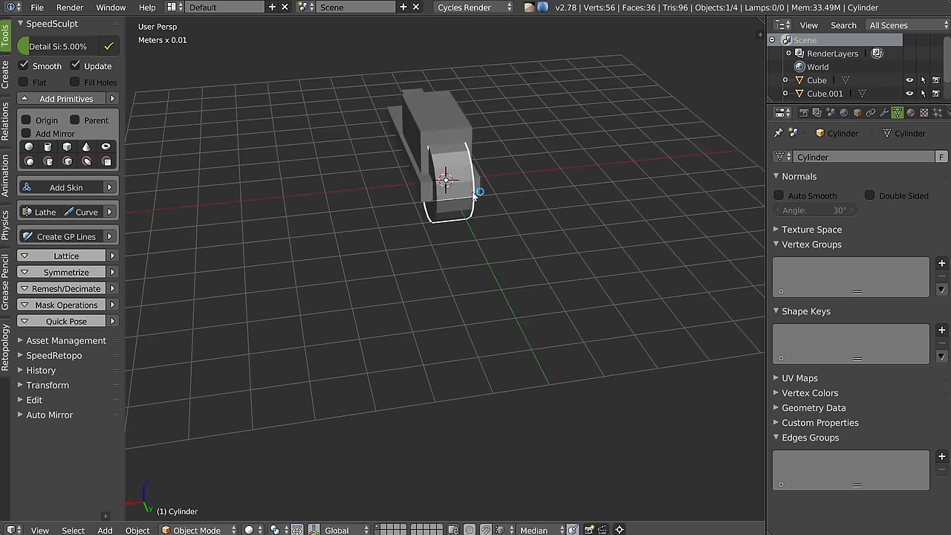
{"action": "key", "text": "g"}
{"action": "left_click", "coordinate": [570, 198]}
Step: Slide the wheel along Y slightly toward the rear
{"action": "mouse_move", "coordinate": [461, 200]}
{"action": "middle_mouse_down"}
{"action": "mouse_move", "coordinate": [437, 206]}
{"action": "mouse_move", "coordinate": [441, 192]}
{"action": "mouse_move", "coordinate": [446, 219]}
{"action": "middle_mouse_up"}
{"action": "key", "text": "g"}
{"action": "key", "text": "z"}
{"action": "key", "text": "Escape"}
{"action": "key", "text": "g"}
{"action": "key", "text": "y"}
{"action": "left_click", "coordinate": [419, 230]}
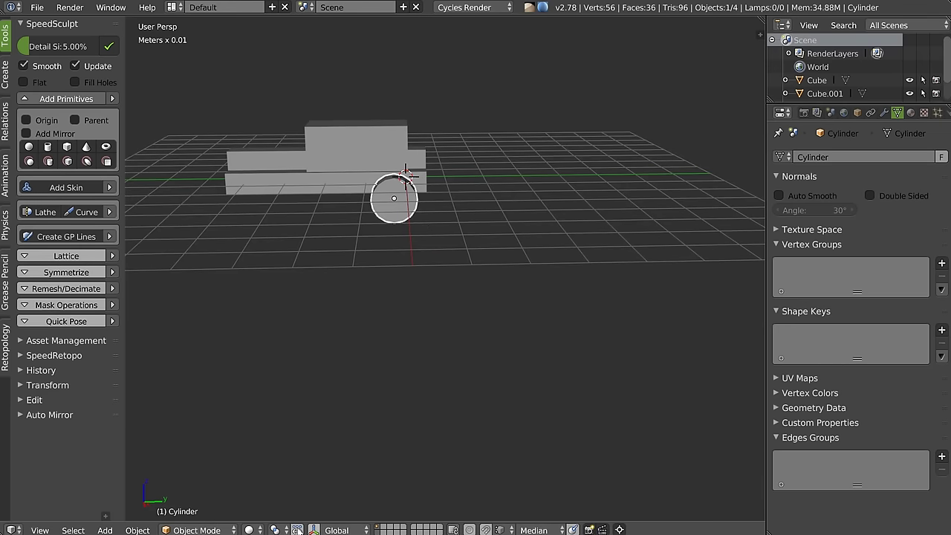
Step: Check the wheel from a higher view, then duplicate it
{"action": "key", "text": "ctrl+space"}
{"action": "middle_click_drag", "start_coordinate": [372, 145], "coordinate": [414, 159]}
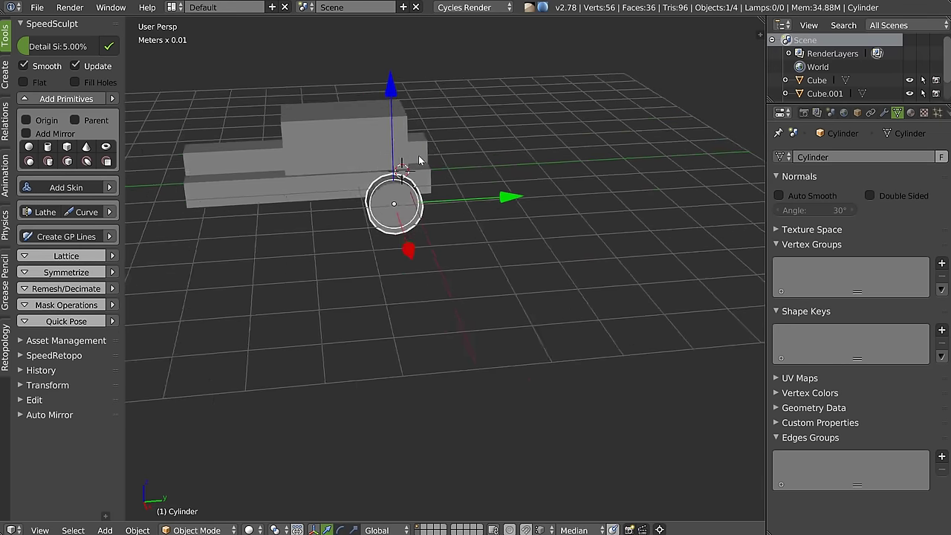
{"action": "scroll", "coordinate": [459, 170], "scroll_direction": "up", "scroll_amount": 2}
{"action": "scroll", "coordinate": [459, 170], "scroll_direction": "down", "scroll_amount": 2}
{"action": "scroll", "coordinate": [507, 203], "scroll_direction": "down", "scroll_amount": 1}
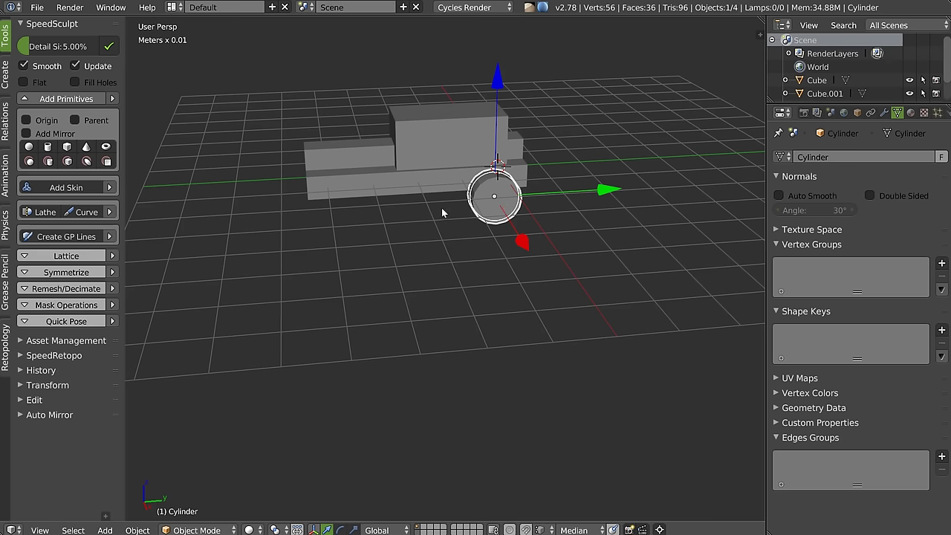
{"action": "key", "text": "shift+f"}
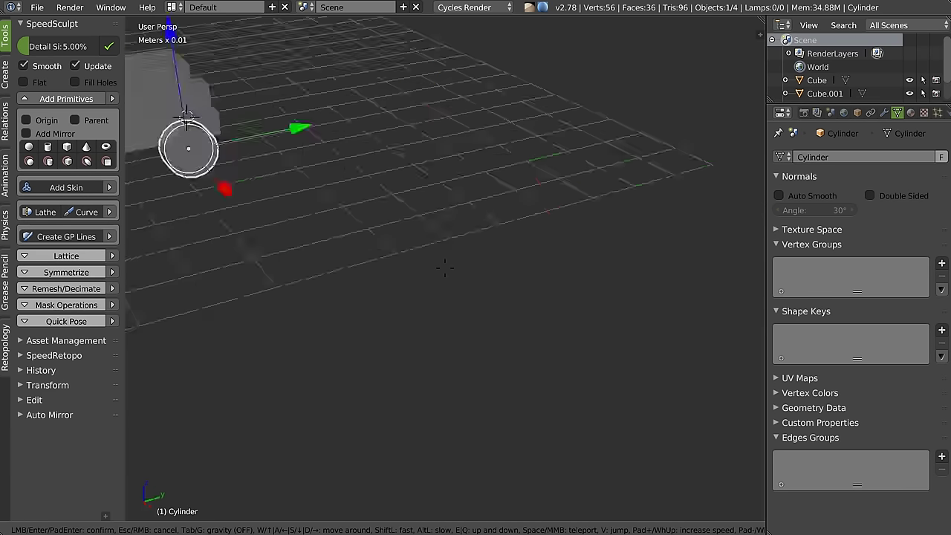
{"action": "key", "text": "Escape"}
{"action": "key", "text": "shift+f"}
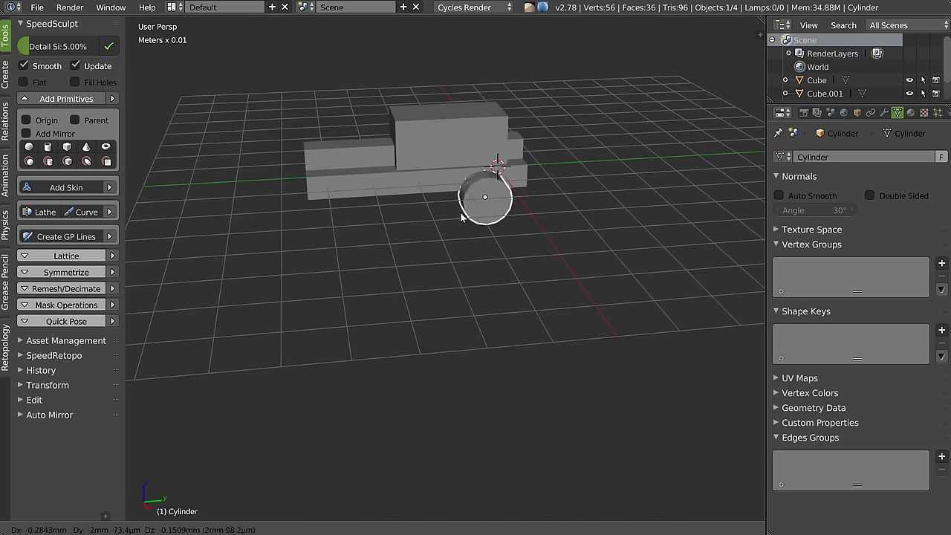
{"action": "key", "text": "Escape"}
{"action": "key", "text": "shift+d"}
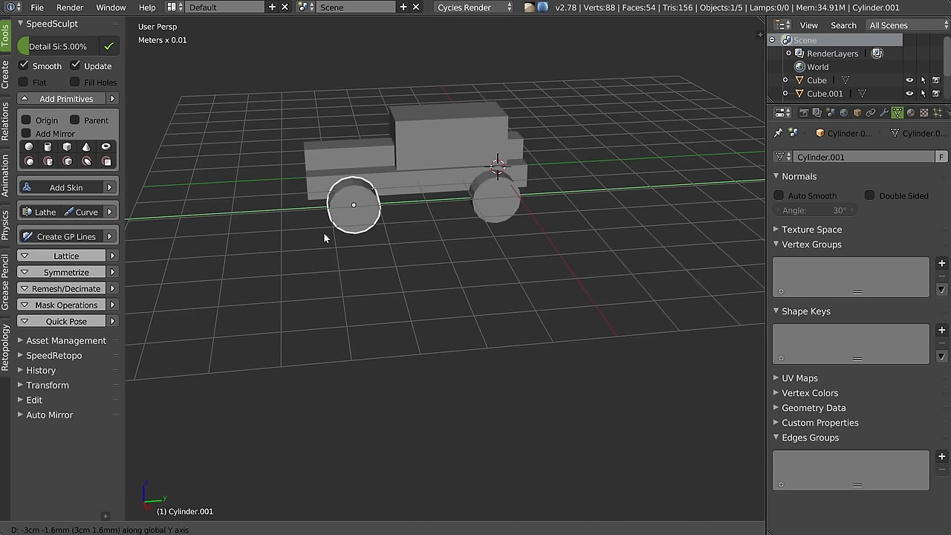
Step: Place the second wheel at the rear, then copy both wheels along X to the other side
{"action": "left_click", "coordinate": [325, 232]}
{"action": "mouse_move", "coordinate": [325, 232]}
{"action": "middle_mouse_down"}
{"action": "mouse_move", "coordinate": [440, 215]}
{"action": "mouse_move", "coordinate": [441, 237]}
{"action": "middle_mouse_up"}
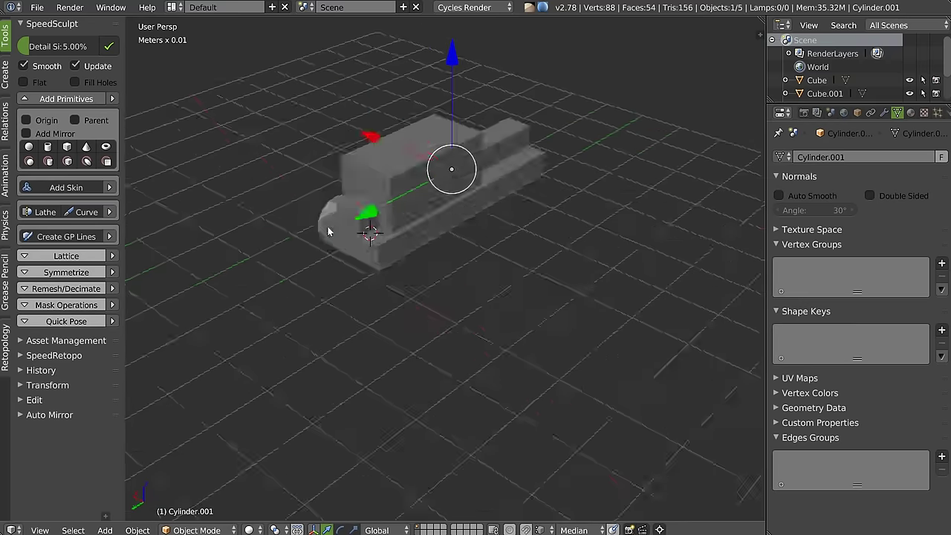
{"action": "right_click", "coordinate": [441, 238], "text": "shift"}
{"action": "key", "text": "shift+d"}
{"action": "key", "text": "x"}
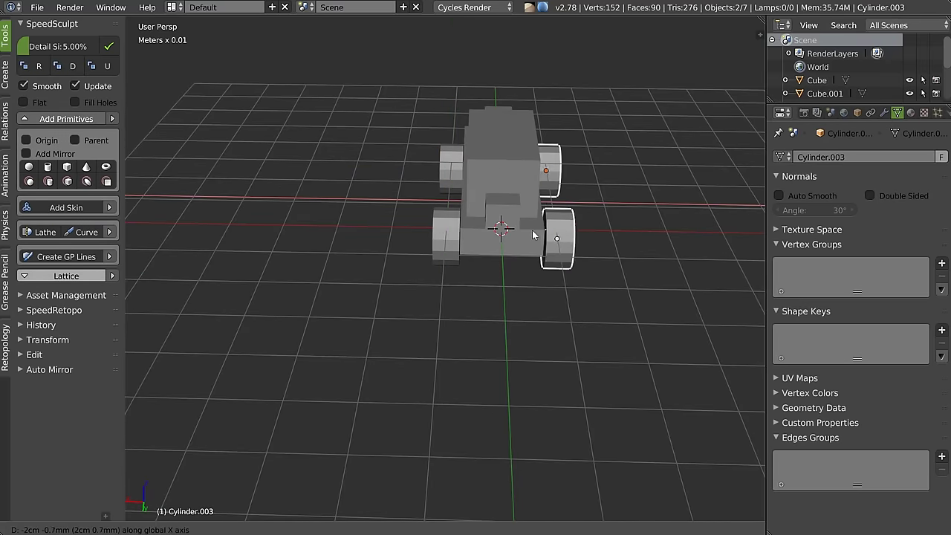
{"action": "left_click", "coordinate": [566, 223]}
Step: Widen the truck body block along X and reposition it
{"action": "mouse_move", "coordinate": [567, 223]}
{"action": "middle_mouse_down"}
{"action": "mouse_move", "coordinate": [375, 240]}
{"action": "mouse_move", "coordinate": [469, 219]}
{"action": "mouse_move", "coordinate": [365, 190]}
{"action": "middle_mouse_up"}
{"action": "right_click", "coordinate": [365, 189]}
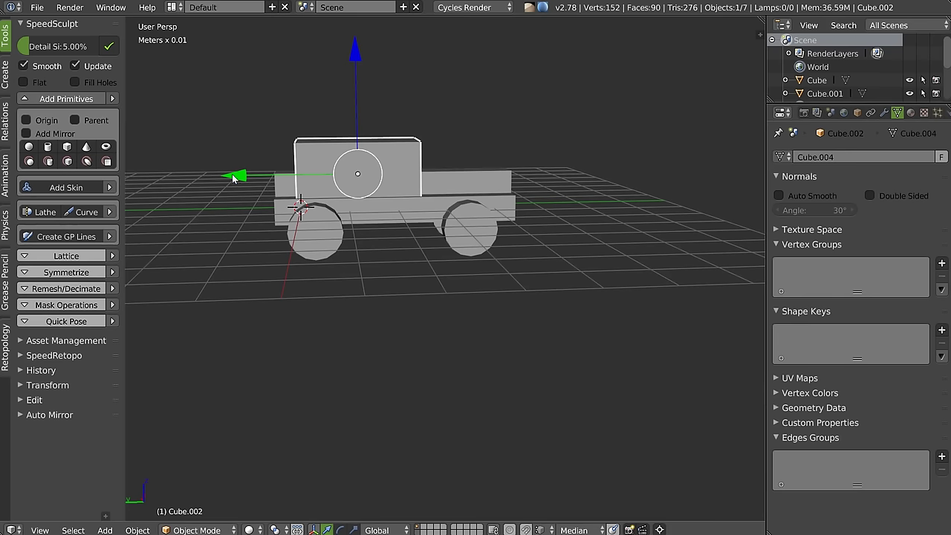
{"action": "middle_click_drag", "start_coordinate": [426, 197], "coordinate": [335, 199]}
{"action": "right_click", "coordinate": [336, 200]}
{"action": "key", "text": "s"}
{"action": "key", "text": "x"}
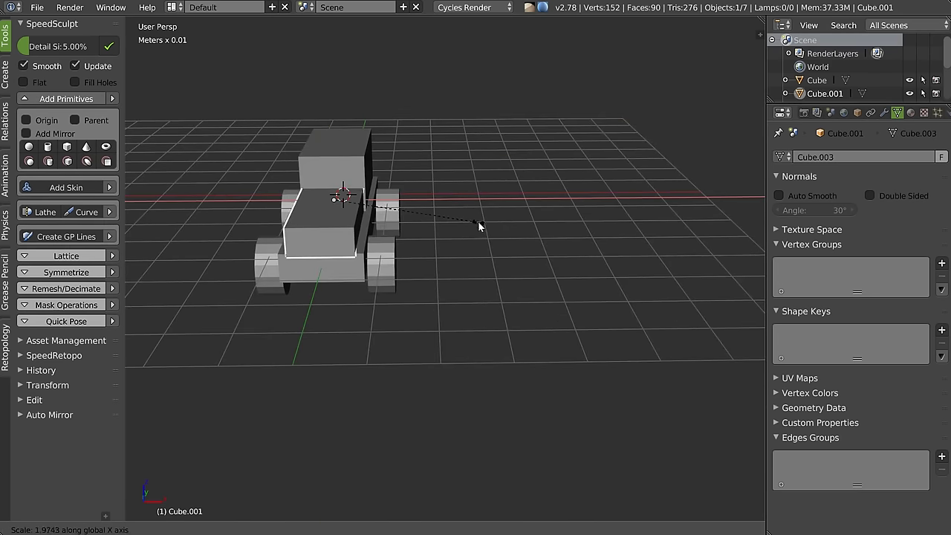
{"action": "left_click", "coordinate": [478, 225]}
{"action": "middle_click_drag", "start_coordinate": [478, 225], "coordinate": [444, 219]}
{"action": "key", "text": "g"}
{"action": "left_click", "coordinate": [444, 220]}
{"action": "key", "text": "g"}
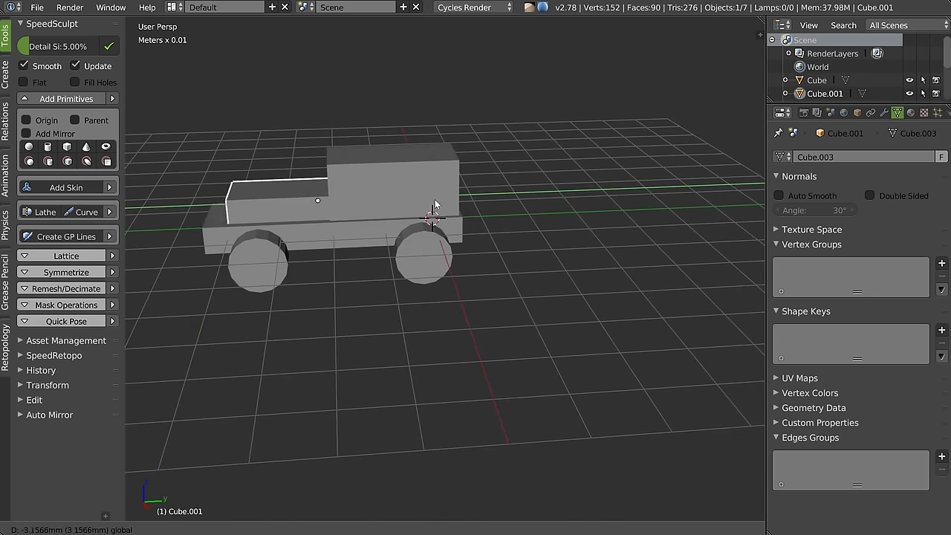
{"action": "left_click", "coordinate": [429, 202]}
Step: Select the body blocks and all four wheels and widen them together along X
{"action": "mouse_move", "coordinate": [386, 235]}
{"action": "middle_mouse_down"}
{"action": "mouse_move", "coordinate": [454, 223]}
{"action": "mouse_move", "coordinate": [446, 221]}
{"action": "middle_mouse_up"}
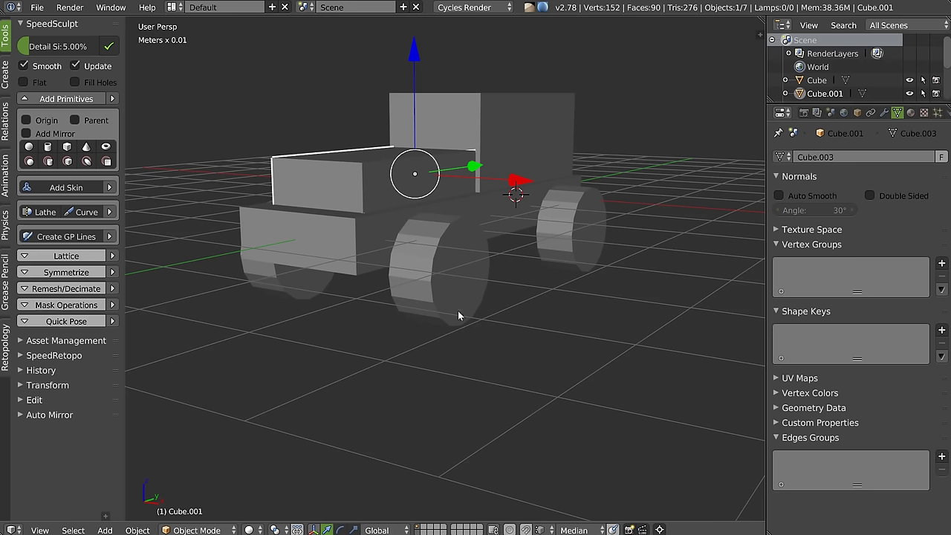
{"action": "mouse_move", "coordinate": [422, 215]}
{"action": "middle_mouse_down"}
{"action": "mouse_move", "coordinate": [344, 218]}
{"action": "mouse_move", "coordinate": [379, 213]}
{"action": "mouse_move", "coordinate": [418, 222]}
{"action": "mouse_move", "coordinate": [515, 206]}
{"action": "mouse_move", "coordinate": [467, 220]}
{"action": "mouse_move", "coordinate": [499, 206]}
{"action": "mouse_move", "coordinate": [488, 208]}
{"action": "middle_mouse_up"}
{"action": "left_click", "coordinate": [451, 264], "text": "shift"}
{"action": "left_click", "coordinate": [490, 117], "text": "shift"}
{"action": "left_click", "coordinate": [515, 249], "text": "shift"}
{"action": "left_click", "coordinate": [514, 148], "text": "shift"}
{"action": "left_click", "coordinate": [405, 150], "text": "shift"}
{"action": "left_click", "coordinate": [397, 242], "text": "shift"}
{"action": "key", "text": "s"}
{"action": "key", "text": "x"}
{"action": "left_click", "coordinate": [653, 201]}
Step: Select the four wheels and try scaling them along X, then cancel
{"action": "left_click", "coordinate": [533, 145]}
{"action": "left_click", "coordinate": [531, 257]}
{"action": "left_click", "coordinate": [538, 143]}
{"action": "left_click", "coordinate": [541, 266], "text": "shift"}
{"action": "left_click", "coordinate": [362, 232], "text": "shift"}
{"action": "left_click", "coordinate": [384, 136], "text": "shift"}
{"action": "middle_click_drag", "start_coordinate": [399, 261], "coordinate": [598, 215]}
{"action": "key", "text": "s"}
{"action": "key", "text": "x"}
{"action": "right_click", "coordinate": [599, 210]}
Step: Set the pivot to Individual Origins and thin all four wheels along X
{"action": "left_click", "coordinate": [275, 530]}
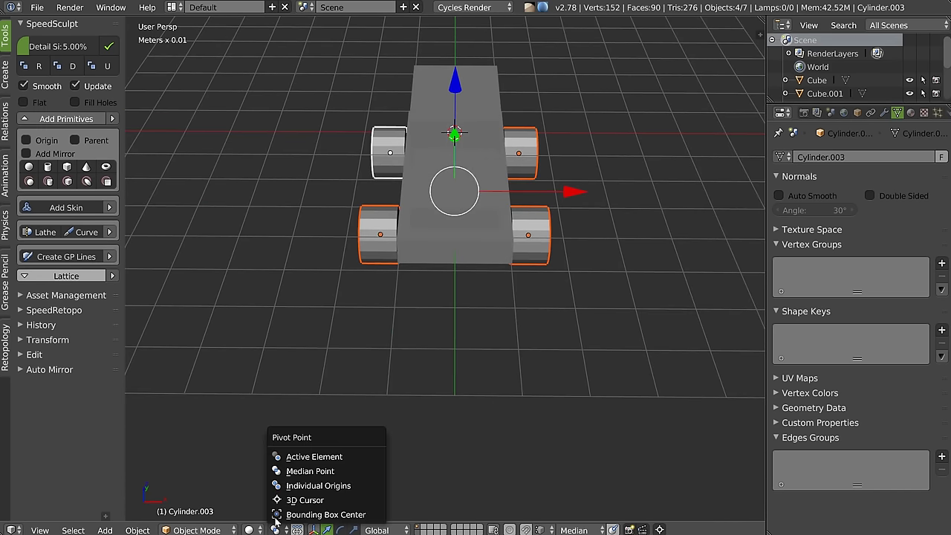
{"action": "left_click", "coordinate": [311, 488]}
{"action": "key", "text": "s"}
{"action": "key", "text": "x"}
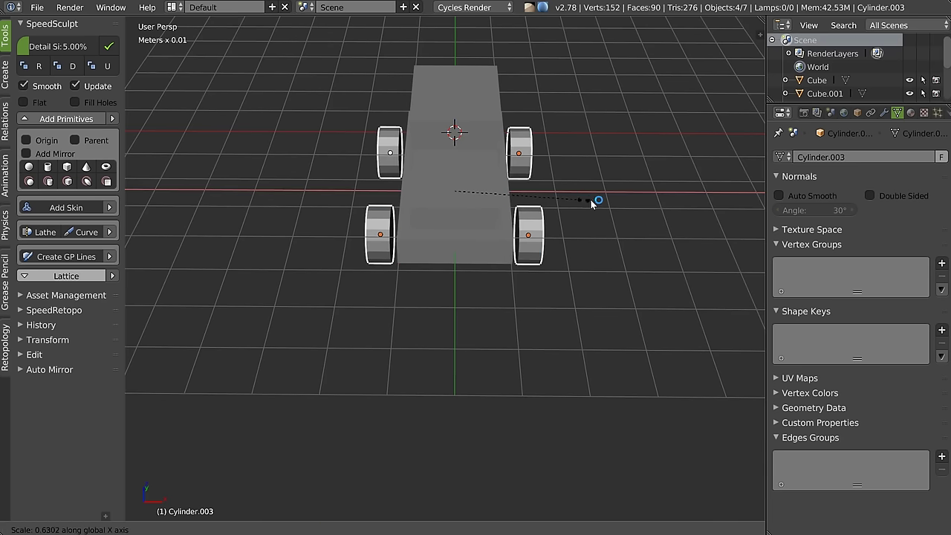
{"action": "left_click", "coordinate": [567, 202]}
Step: Nudge the two right-side wheels slightly inward along X
{"action": "middle_click_drag", "start_coordinate": [558, 202], "coordinate": [542, 144]}
{"action": "right_click", "coordinate": [537, 144]}
{"action": "right_click", "coordinate": [536, 250], "text": "shift"}
{"action": "left_click_drag", "start_coordinate": [642, 199], "coordinate": [602, 198]}
Step: Enlarge the wheel pair Cylinder.002 and Cylinder.003 under the tall cab
{"action": "mouse_move", "coordinate": [400, 143]}
{"action": "middle_mouse_down"}
{"action": "mouse_move", "coordinate": [564, 216]}
{"action": "mouse_move", "coordinate": [499, 221]}
{"action": "mouse_move", "coordinate": [521, 229]}
{"action": "mouse_move", "coordinate": [480, 235]}
{"action": "middle_mouse_up"}
{"action": "right_click", "coordinate": [523, 190]}
{"action": "right_click", "coordinate": [506, 223]}
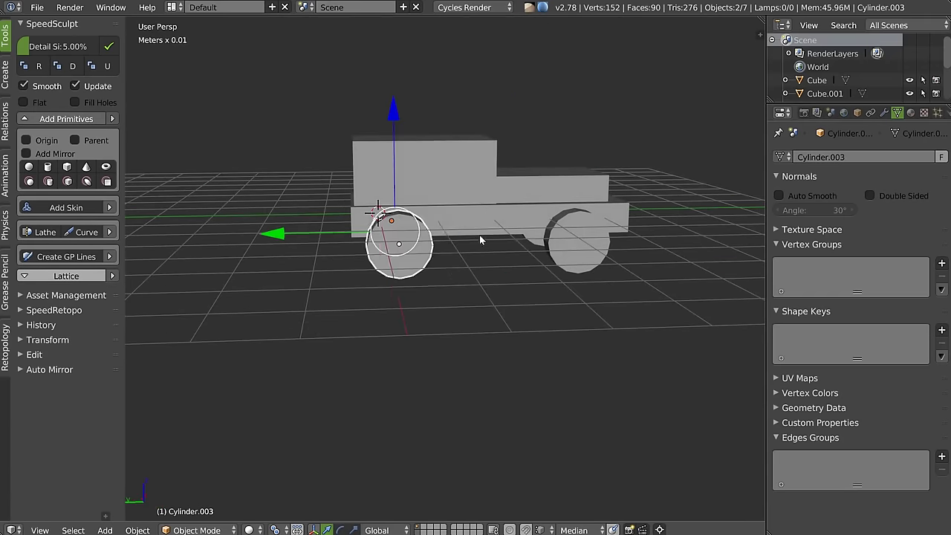
{"action": "key", "text": "s"}
{"action": "left_click", "coordinate": [545, 237]}
{"action": "right_click", "coordinate": [392, 176], "text": "shift"}
{"action": "right_click", "coordinate": [398, 165], "text": "shift"}
{"action": "middle_click_drag", "start_coordinate": [397, 166], "coordinate": [398, 172]}
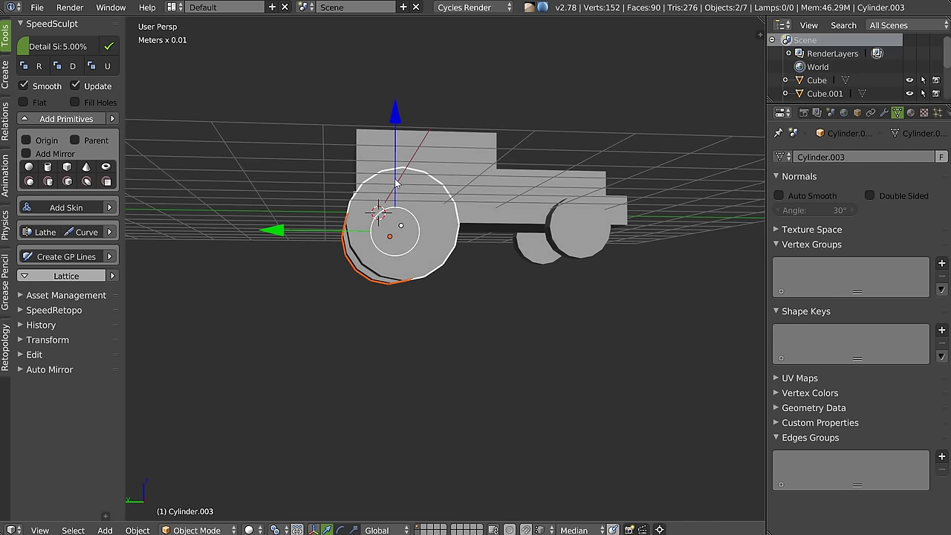
{"action": "key", "text": "s"}
{"action": "right_click", "coordinate": [389, 162]}
Step: Inspect the truck from the right, front, top, back, left and bottom views
{"action": "key", "text": "KP_3"}
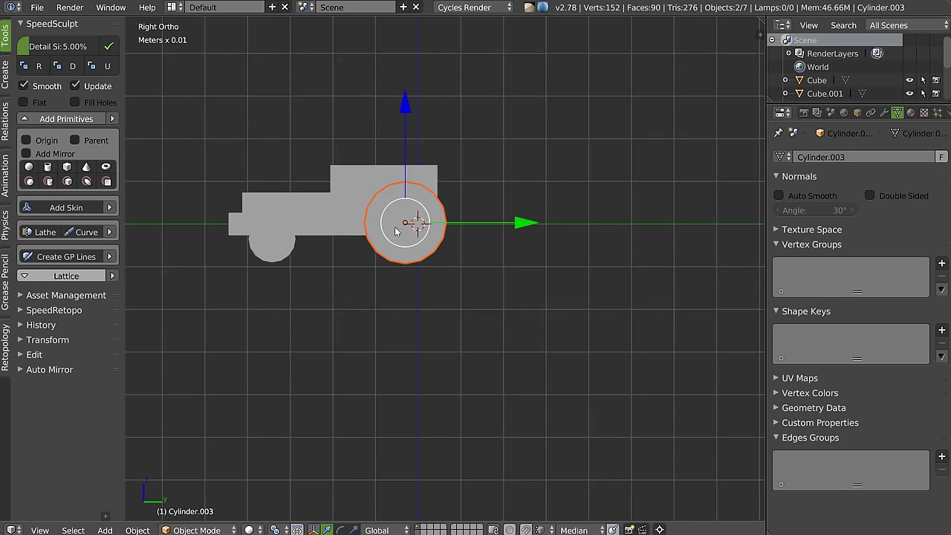
{"action": "key", "text": "KP_1"}
{"action": "key", "text": "KP_3"}
{"action": "key", "text": "KP_7"}
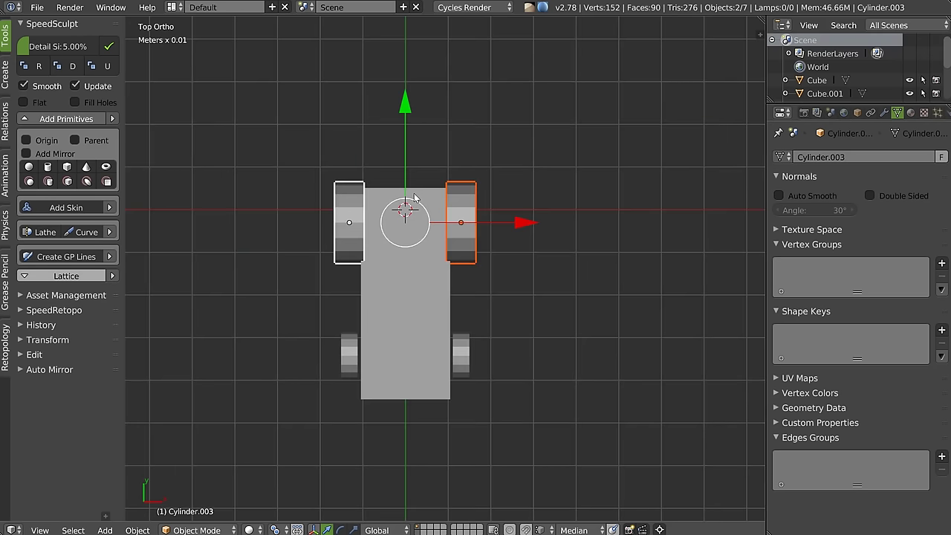
{"action": "key", "text": "KP_1"}
{"action": "key", "text": "ctrl+KP_1"}
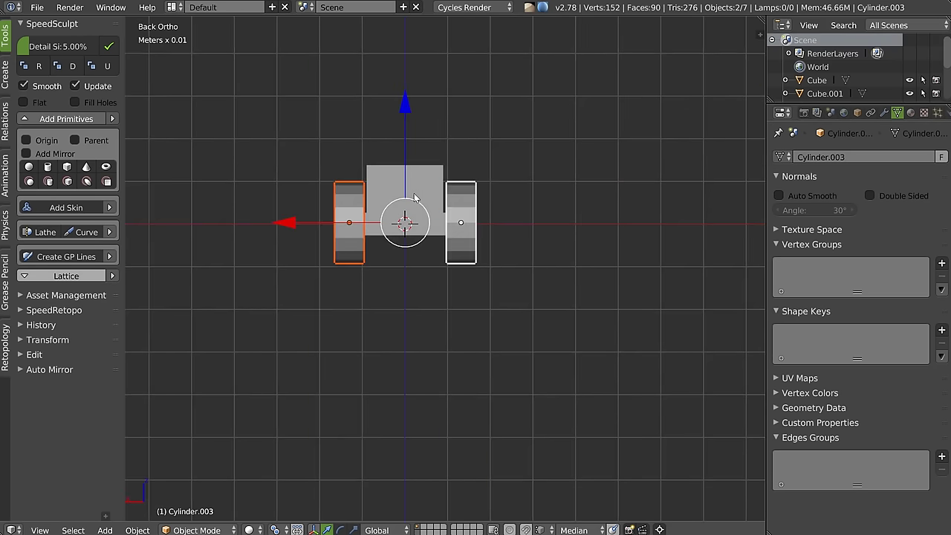
{"action": "key", "text": "ctrl+KP_3"}
{"action": "key", "text": "ctrl+KP_7"}
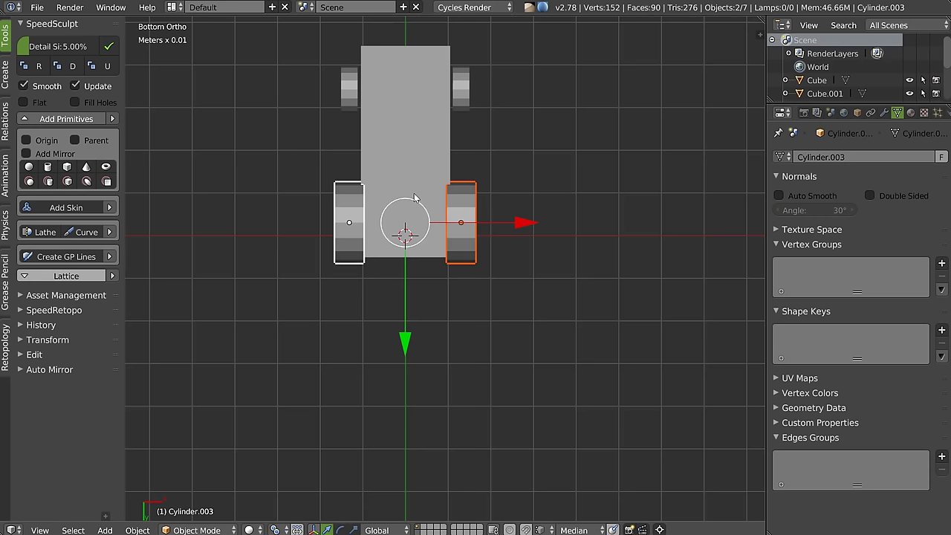
{"action": "middle_click_drag", "start_coordinate": [511, 174], "coordinate": [454, 223]}
{"action": "scroll", "coordinate": [473, 205], "scroll_direction": "up", "scroll_amount": 3}
{"action": "key", "text": "KP_3"}
Step: Select all seven objects and lift the whole truck up and to the right
{"action": "scroll", "coordinate": [376, 240], "scroll_direction": "up", "scroll_amount": 2}
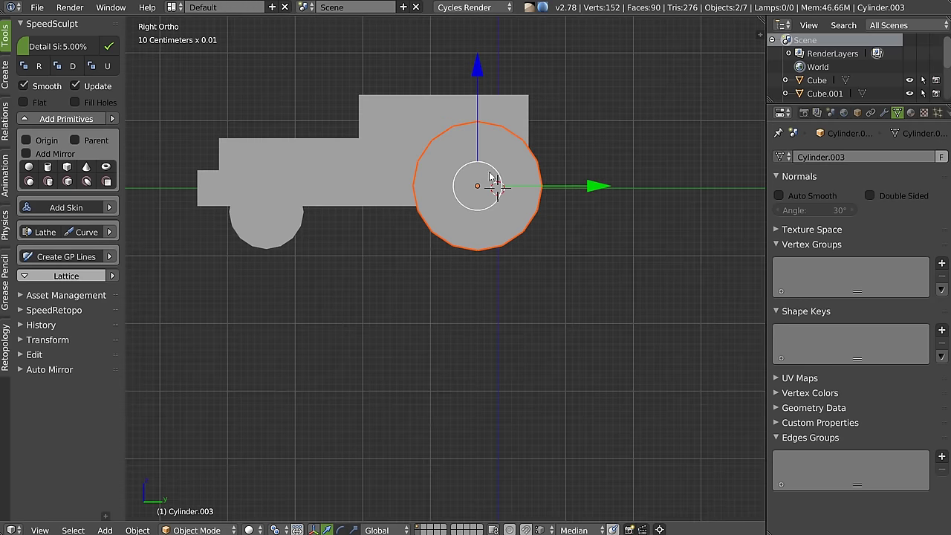
{"action": "left_click_drag", "start_coordinate": [436, 277], "coordinate": [197, 295], "text": "ctrl"}
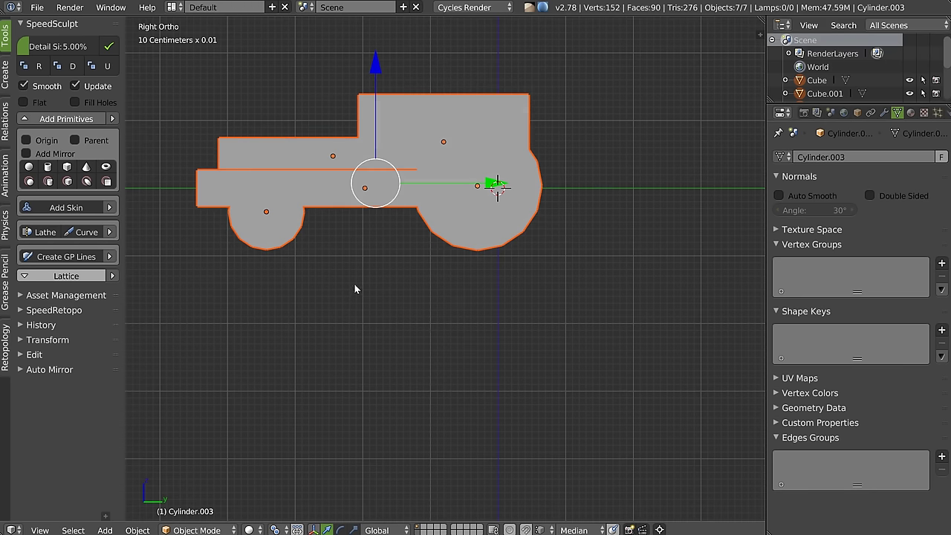
{"action": "key", "text": "a"}
{"action": "key", "text": "a"}
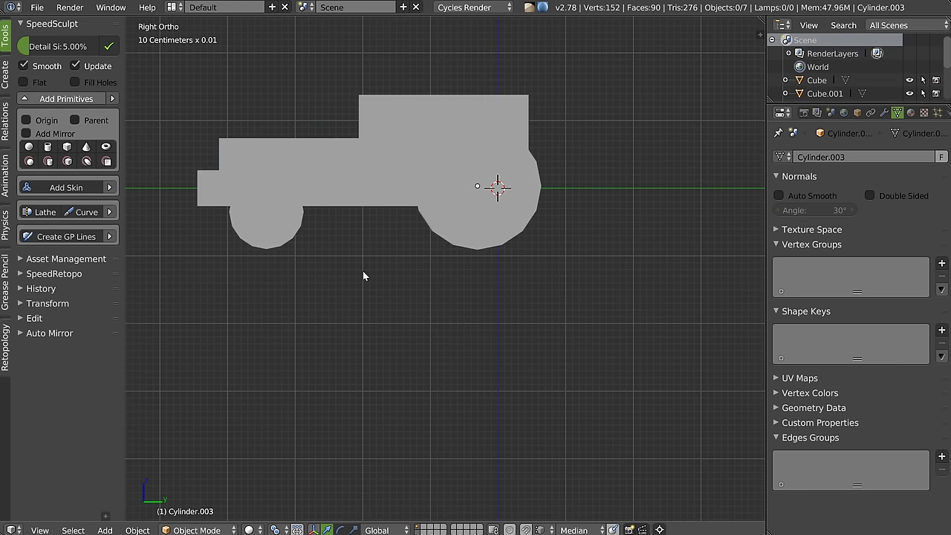
{"action": "key", "text": "a"}
{"action": "left_click", "coordinate": [375, 181]}
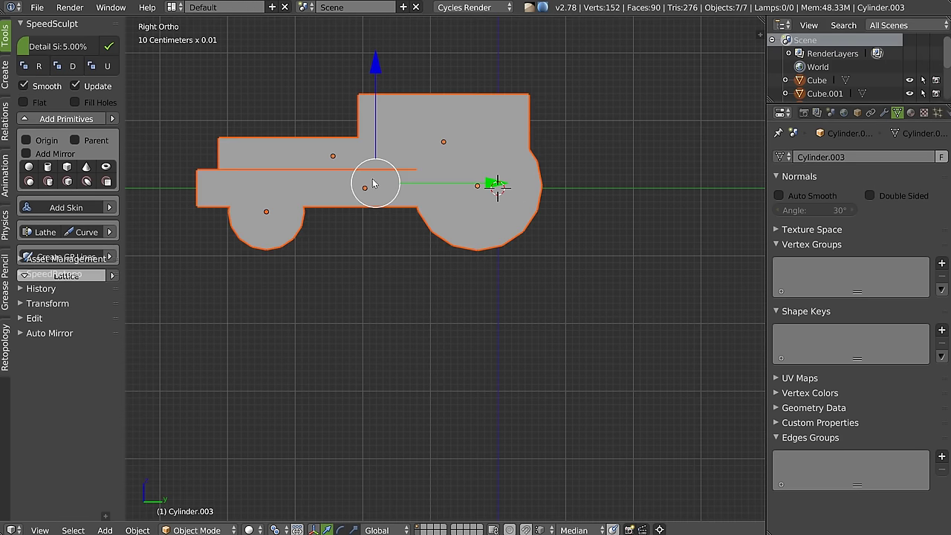
{"action": "key", "text": "a"}
{"action": "left_click", "coordinate": [375, 182]}
{"action": "key", "text": "a"}
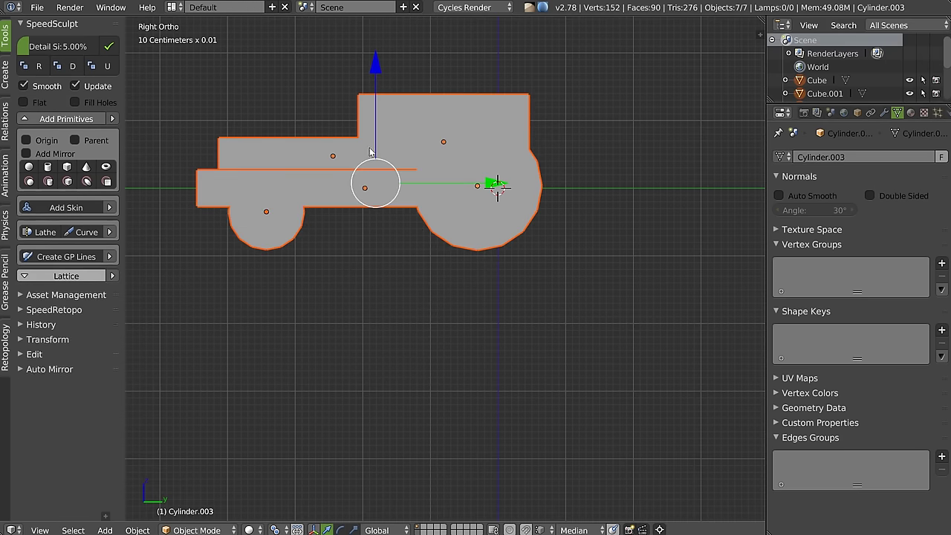
{"action": "scroll", "coordinate": [372, 152], "scroll_direction": "down", "scroll_amount": 2}
{"action": "left_click_drag", "start_coordinate": [369, 239], "coordinate": [442, 197]}
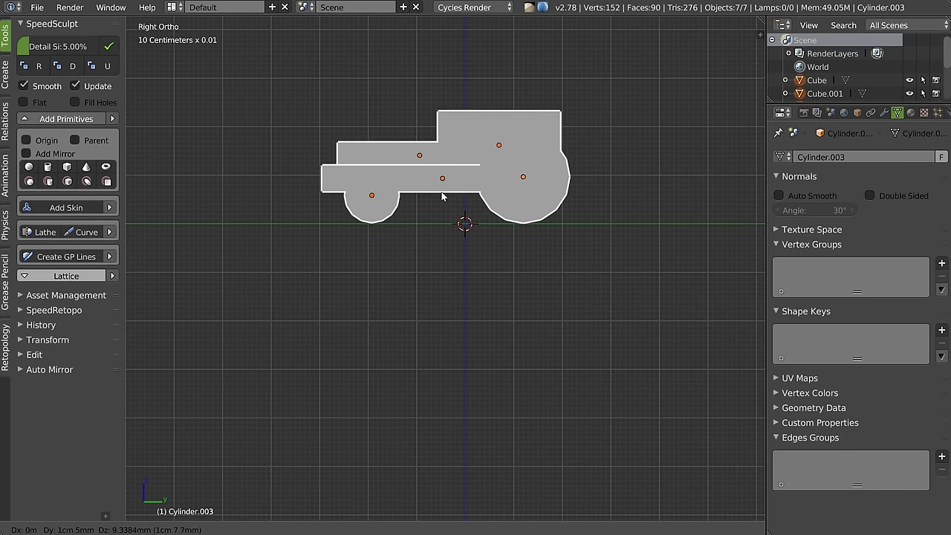
{"action": "left_click", "coordinate": [443, 197]}
Step: Tilt the three body blocks about 7 degrees around their median point and reposition them
{"action": "scroll", "coordinate": [428, 208], "scroll_direction": "up", "scroll_amount": 3}
{"action": "right_click", "coordinate": [363, 171]}
{"action": "right_click", "coordinate": [394, 212], "text": "shift"}
{"action": "right_click", "coordinate": [444, 148], "text": "shift"}
{"action": "left_click", "coordinate": [275, 530]}
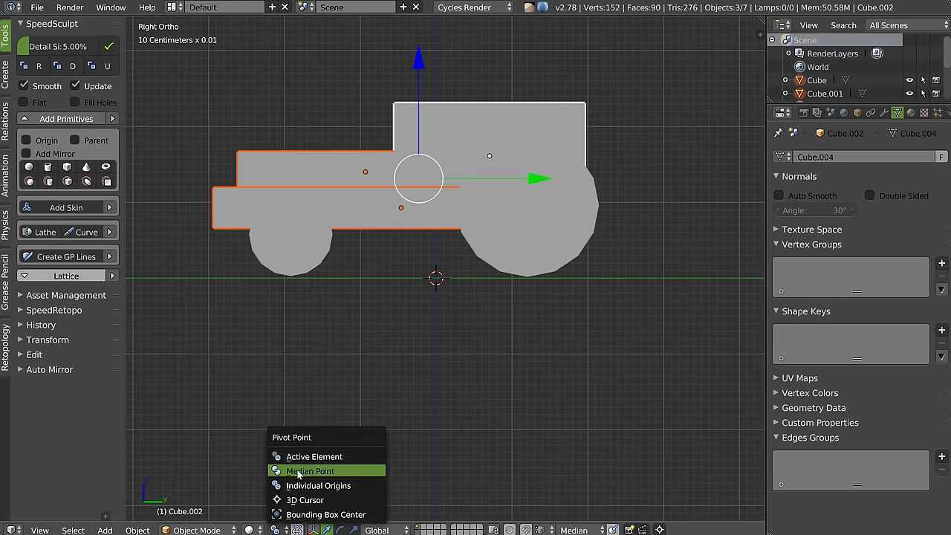
{"action": "left_click", "coordinate": [297, 473]}
{"action": "key", "text": "r"}
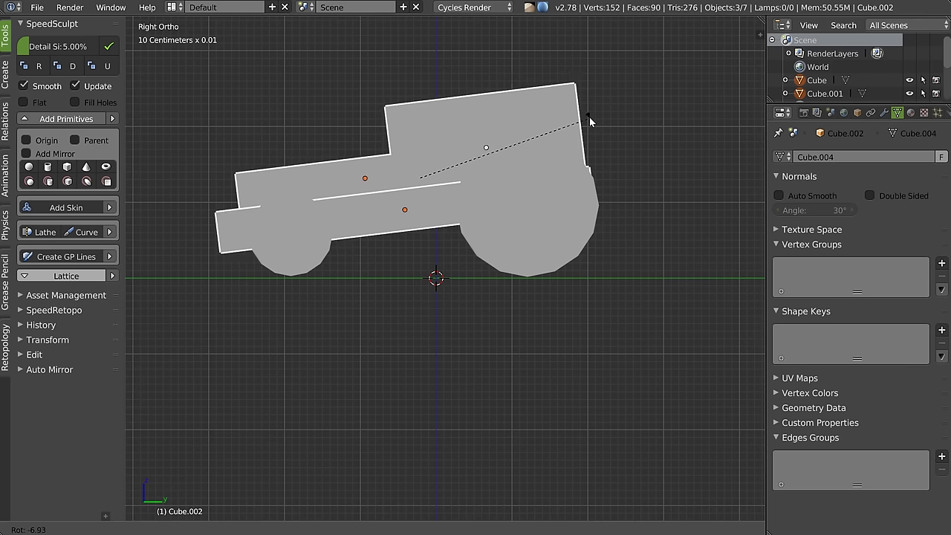
{"action": "left_click", "coordinate": [591, 118]}
{"action": "key", "text": "g"}
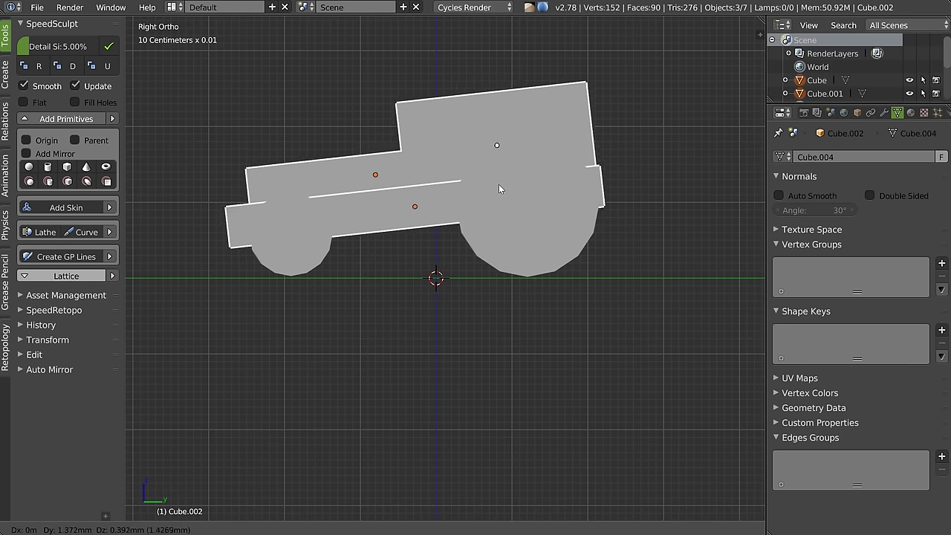
{"action": "left_click", "coordinate": [495, 177]}
Step: Move the right rear wheel and Cylinder.003 back into place under the tilted body
{"action": "mouse_move", "coordinate": [495, 177]}
{"action": "middle_mouse_down"}
{"action": "mouse_move", "coordinate": [542, 157]}
{"action": "mouse_move", "coordinate": [647, 159]}
{"action": "middle_mouse_up"}
{"action": "right_click", "coordinate": [531, 159]}
{"action": "key", "text": "g"}
{"action": "left_click", "coordinate": [630, 163]}
{"action": "right_click", "coordinate": [318, 155]}
{"action": "mouse_move", "coordinate": [317, 155]}
{"action": "middle_mouse_down"}
{"action": "mouse_move", "coordinate": [360, 171]}
{"action": "mouse_move", "coordinate": [447, 142]}
{"action": "mouse_move", "coordinate": [427, 166]}
{"action": "mouse_move", "coordinate": [484, 166]}
{"action": "middle_mouse_up"}
{"action": "key", "text": "g"}
{"action": "left_click", "coordinate": [446, 146]}
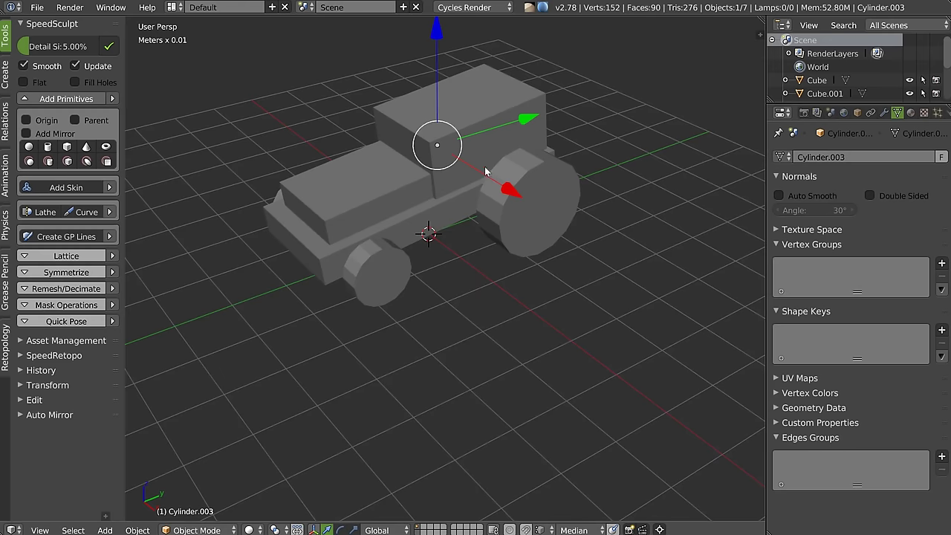
Step: Deselect everything and turn on the edge display in the viewport shading options
{"action": "key", "text": "a"}
{"action": "key", "text": "z"}
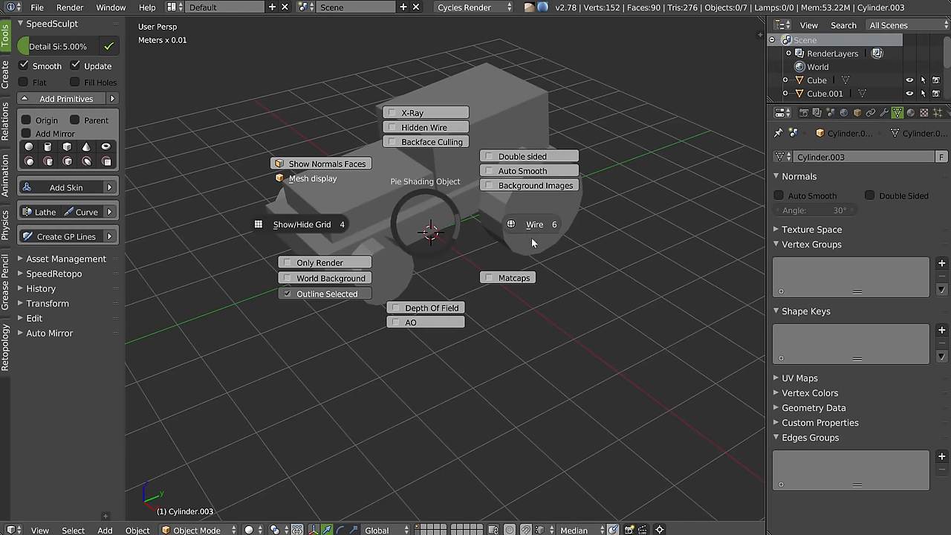
{"action": "left_click", "coordinate": [537, 221]}
Step: Orbit and zoom around the truck, ending with the large rear wheel selected
{"action": "mouse_move", "coordinate": [537, 221]}
{"action": "middle_mouse_down"}
{"action": "mouse_move", "coordinate": [467, 192]}
{"action": "mouse_move", "coordinate": [438, 214]}
{"action": "mouse_move", "coordinate": [547, 137]}
{"action": "mouse_move", "coordinate": [495, 176]}
{"action": "mouse_move", "coordinate": [303, 209]}
{"action": "middle_mouse_up"}
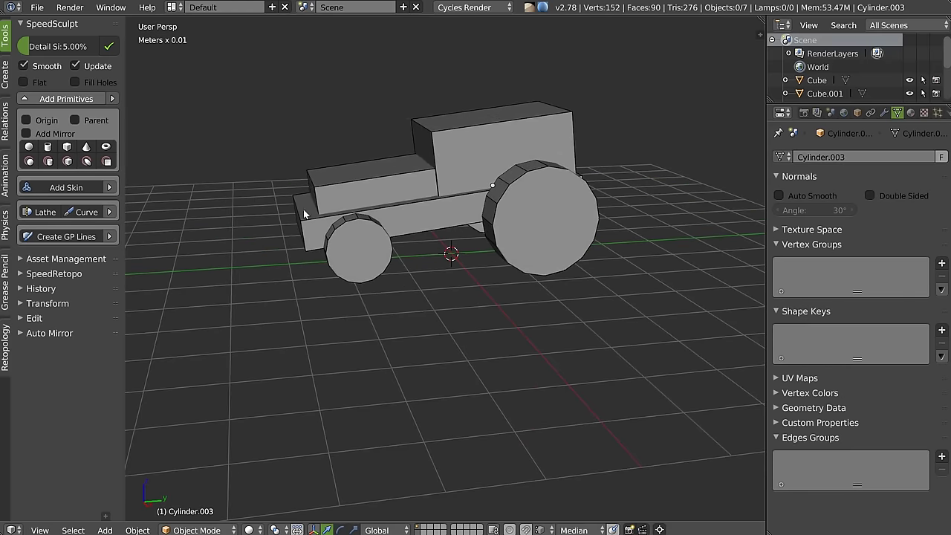
{"action": "middle_click_drag", "start_coordinate": [408, 219], "coordinate": [481, 193]}
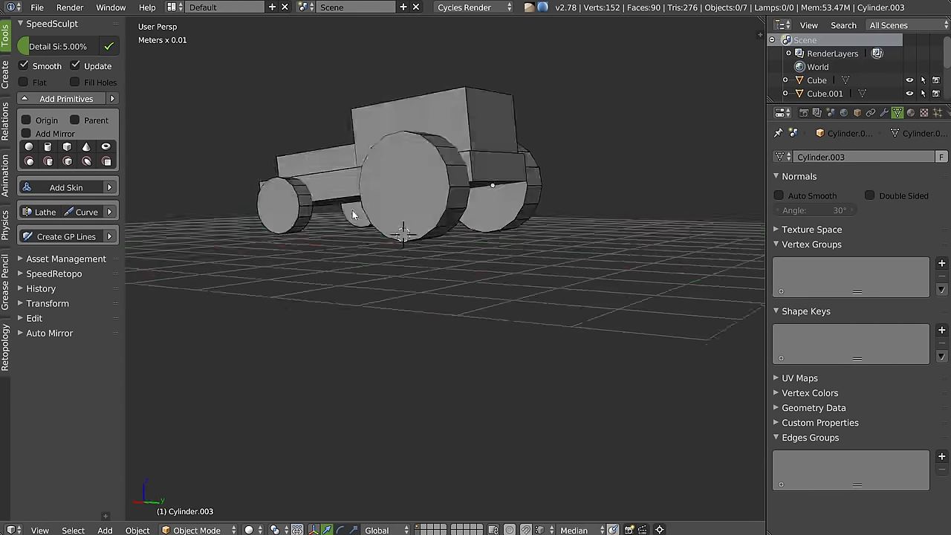
{"action": "scroll", "coordinate": [481, 192], "scroll_direction": "up", "scroll_amount": 3}
{"action": "scroll", "coordinate": [481, 192], "scroll_direction": "down", "scroll_amount": 1}
{"action": "scroll", "coordinate": [532, 176], "scroll_direction": "down", "scroll_amount": 2}
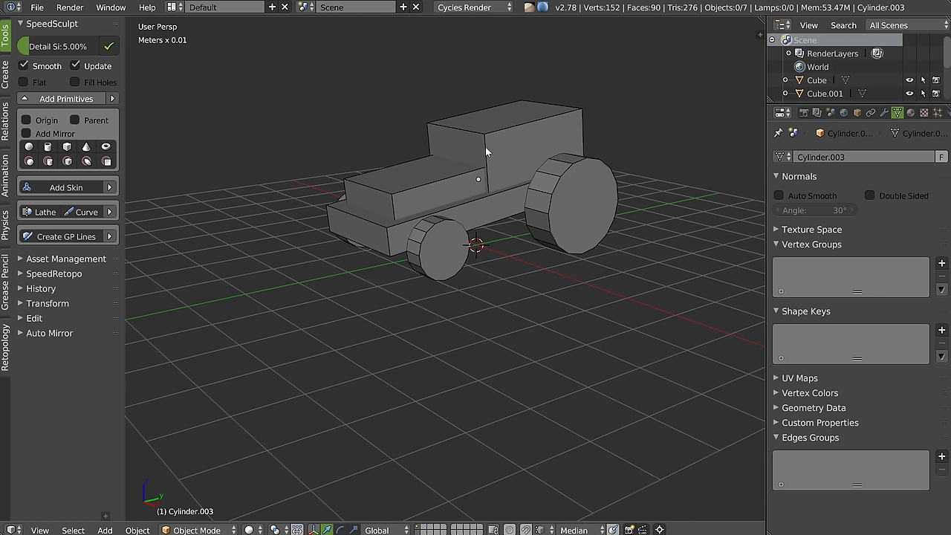
{"action": "mouse_move", "coordinate": [485, 148]}
{"action": "middle_mouse_down"}
{"action": "mouse_move", "coordinate": [434, 163]}
{"action": "mouse_move", "coordinate": [539, 189]}
{"action": "middle_mouse_up"}
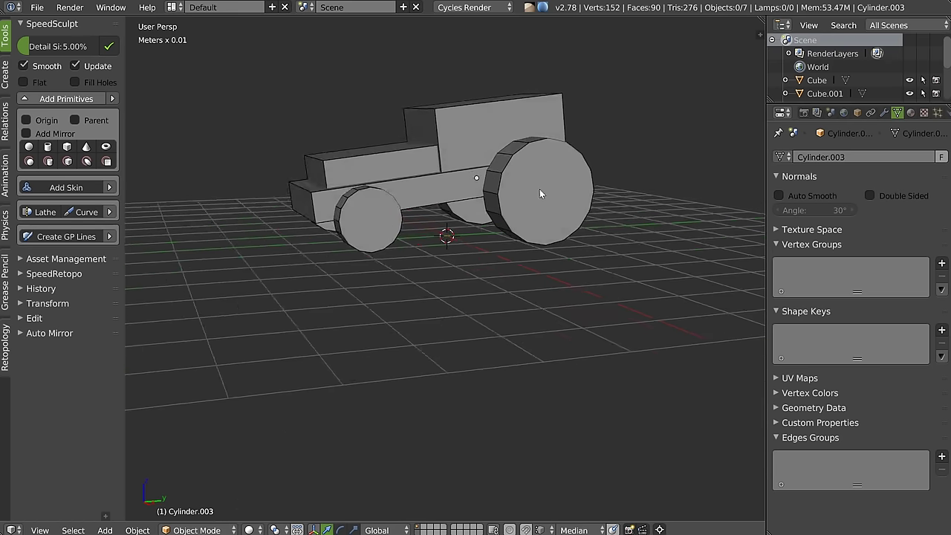
{"action": "right_click", "coordinate": [540, 189]}
{"action": "scroll", "coordinate": [550, 186], "scroll_direction": "up", "scroll_amount": 3}
{"action": "scroll", "coordinate": [556, 186], "scroll_direction": "up", "scroll_amount": 2}
Step: Duplicate the large rear wheel, place it outside the wheel, and shrink it into a hub
{"action": "key", "text": "shift+d"}
{"action": "left_click", "coordinate": [594, 212]}
{"action": "key", "text": "s"}
{"action": "left_click", "coordinate": [652, 203]}
Step: Orbit out to the whole tractor and select the hood block Cube.001 for editing
{"action": "middle_click_drag", "start_coordinate": [651, 202], "coordinate": [579, 211]}
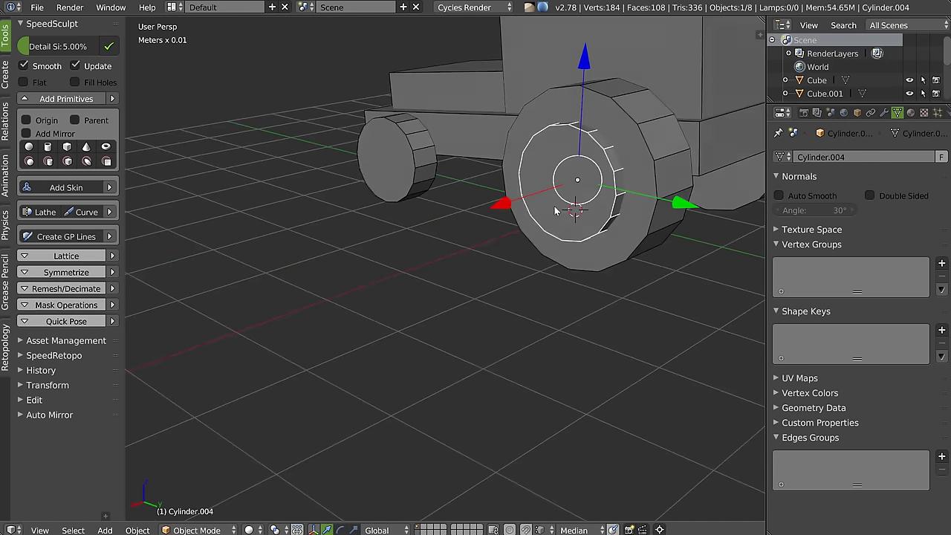
{"action": "mouse_move", "coordinate": [634, 200]}
{"action": "middle_mouse_down"}
{"action": "mouse_move", "coordinate": [616, 223]}
{"action": "mouse_move", "coordinate": [564, 243]}
{"action": "middle_mouse_up"}
{"action": "scroll", "coordinate": [617, 223], "scroll_direction": "down", "scroll_amount": 3}
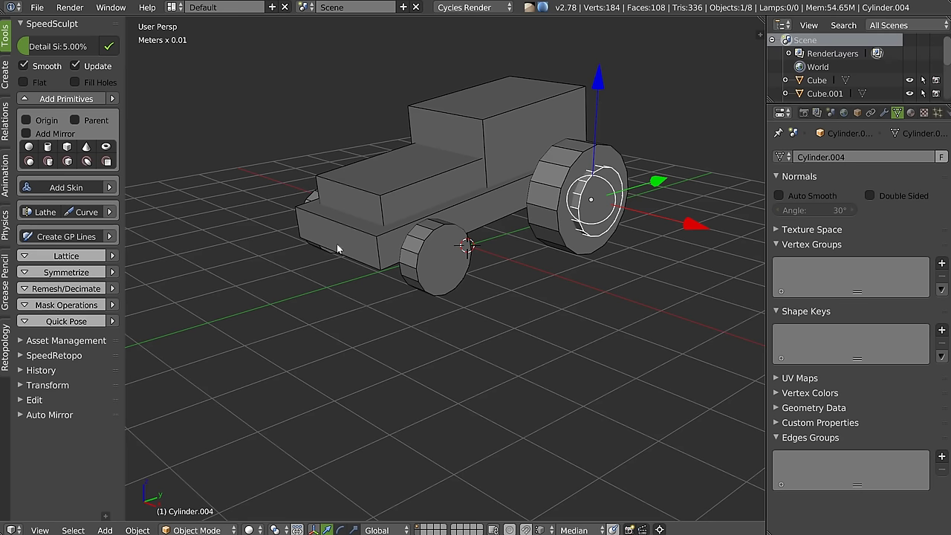
{"action": "right_click", "coordinate": [357, 197]}
{"action": "scroll", "coordinate": [390, 217], "scroll_direction": "up", "scroll_amount": 3}
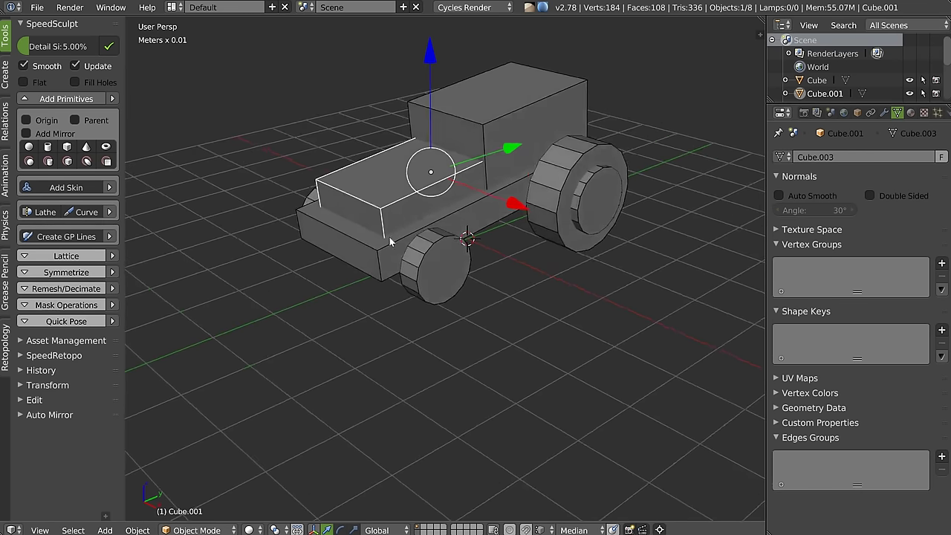
{"action": "key", "text": "Tab"}
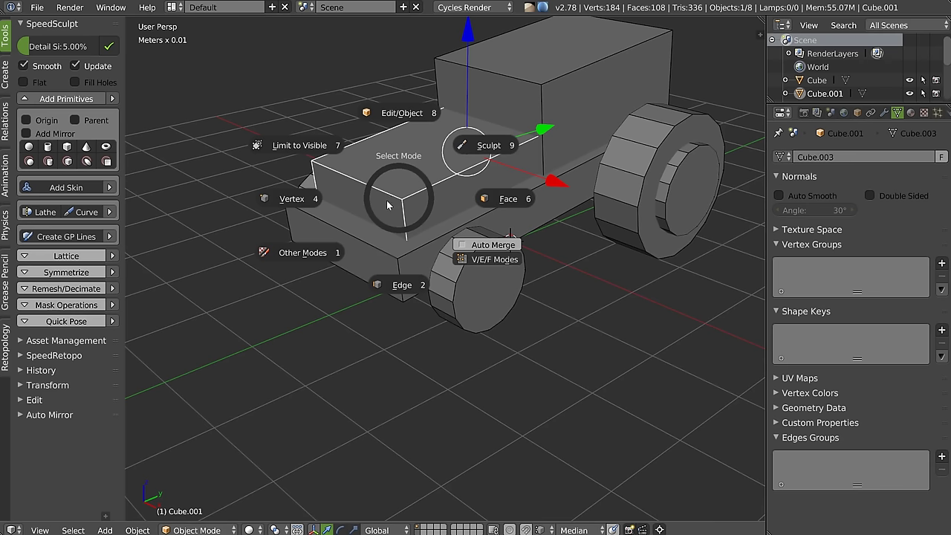
Step: Select the hood's two top edges and bevel them, then undo that bevel
{"action": "left_click", "coordinate": [398, 114]}
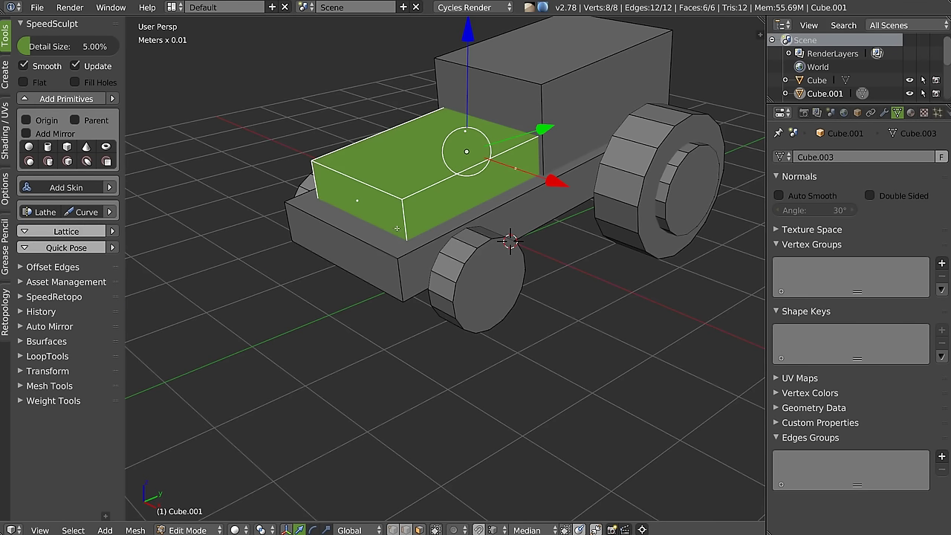
{"action": "key", "text": "a"}
{"action": "left_click", "coordinate": [368, 136]}
{"action": "middle_click_drag", "start_coordinate": [367, 136], "coordinate": [446, 205]}
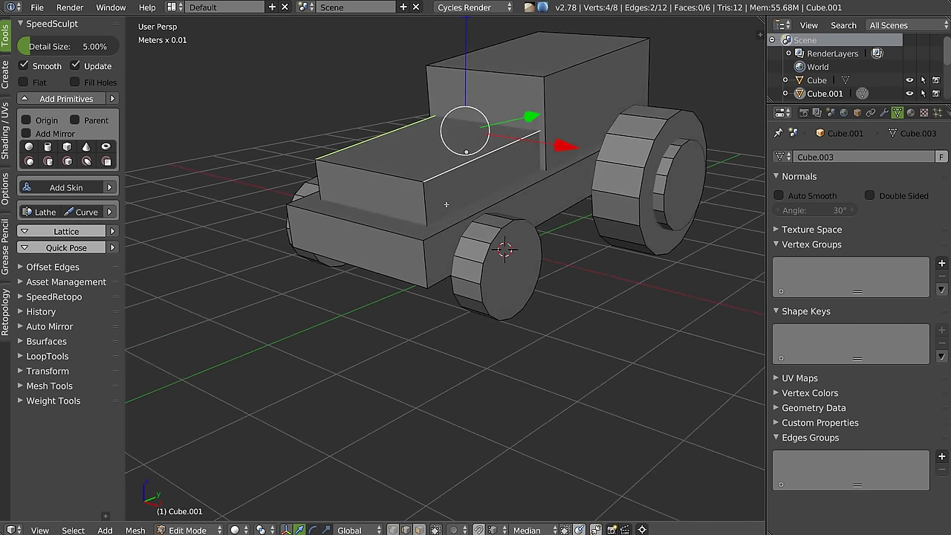
{"action": "key", "text": "ctrl+b"}
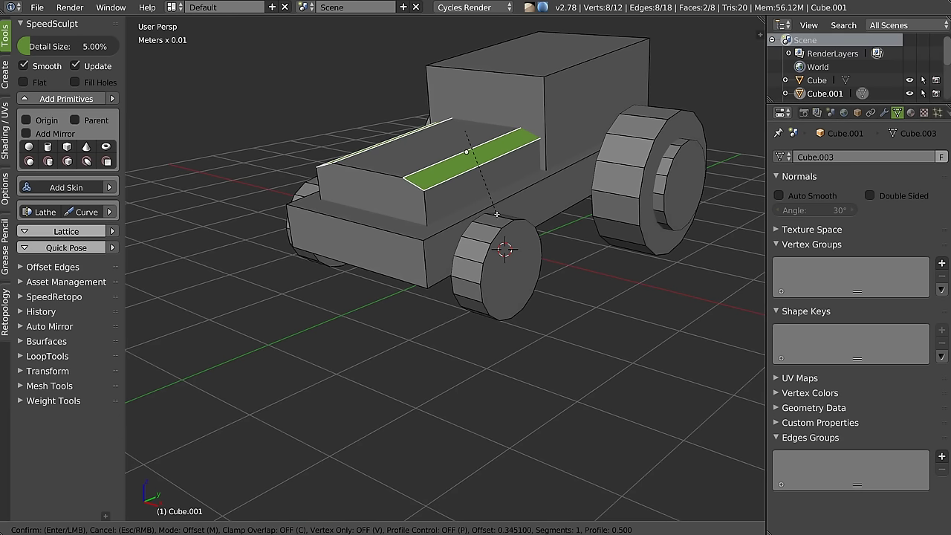
{"action": "left_click", "coordinate": [496, 215]}
{"action": "key", "text": "ctrl+z"}
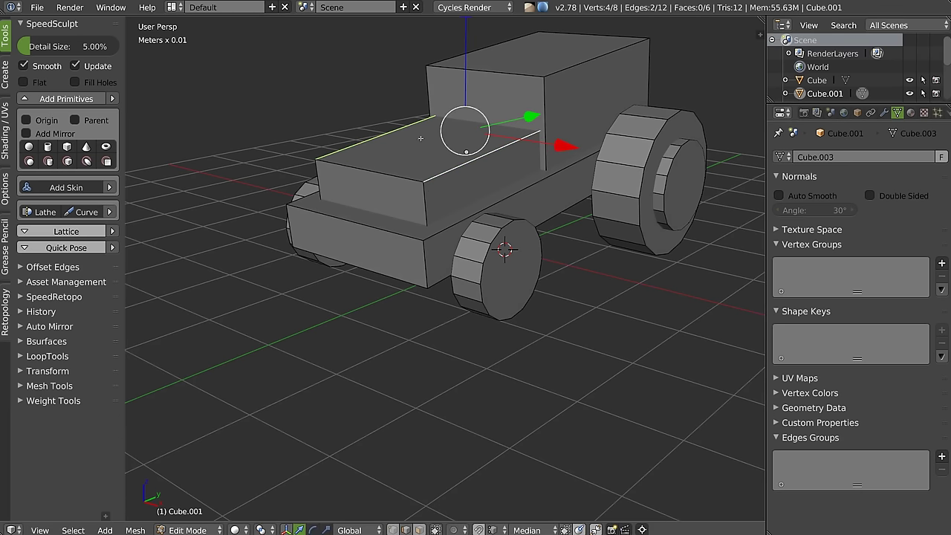
Step: Move the hood's origin to the 3D cursor, then recenter it on its geometry
{"action": "key", "text": "Tab"}
{"action": "key", "text": "w"}
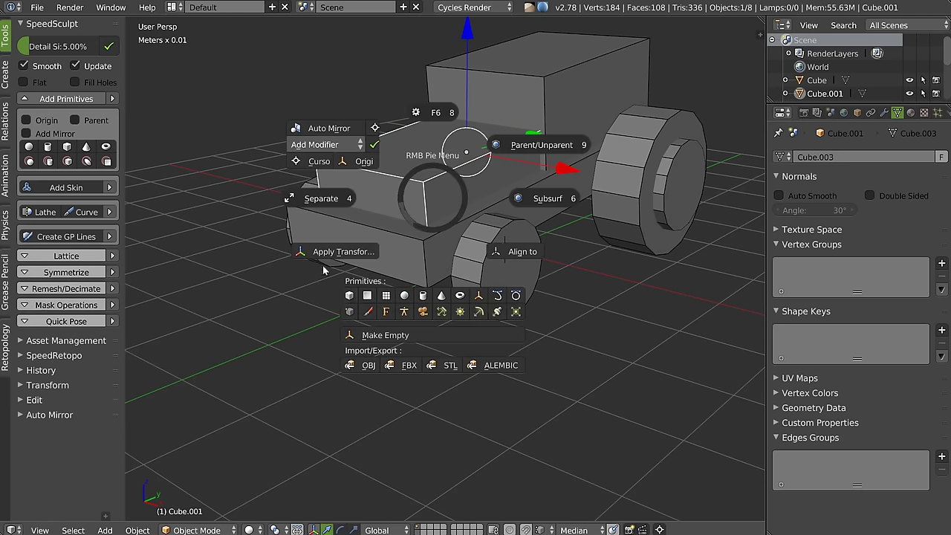
{"action": "left_click", "coordinate": [338, 250]}
{"action": "middle_click_drag", "start_coordinate": [338, 249], "coordinate": [344, 249]}
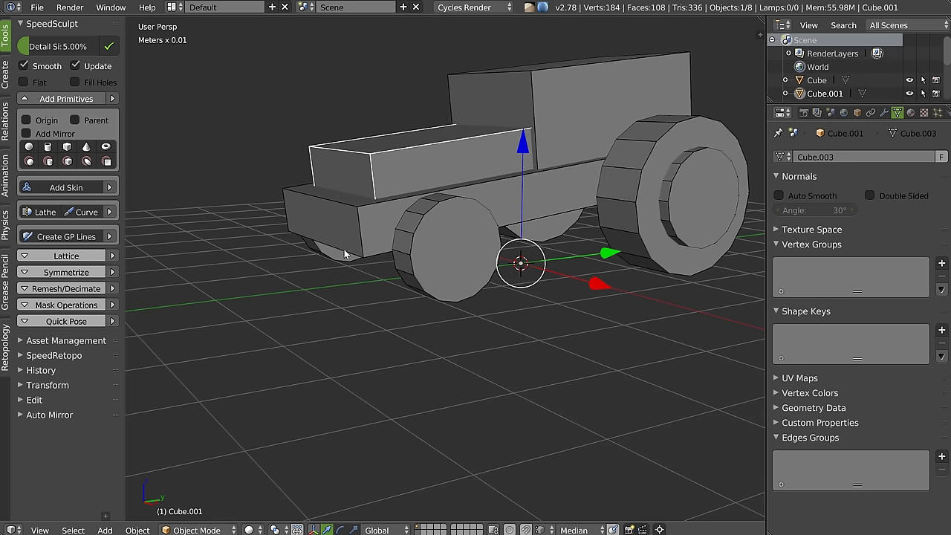
{"action": "key", "text": "w"}
{"action": "left_click", "coordinate": [367, 212]}
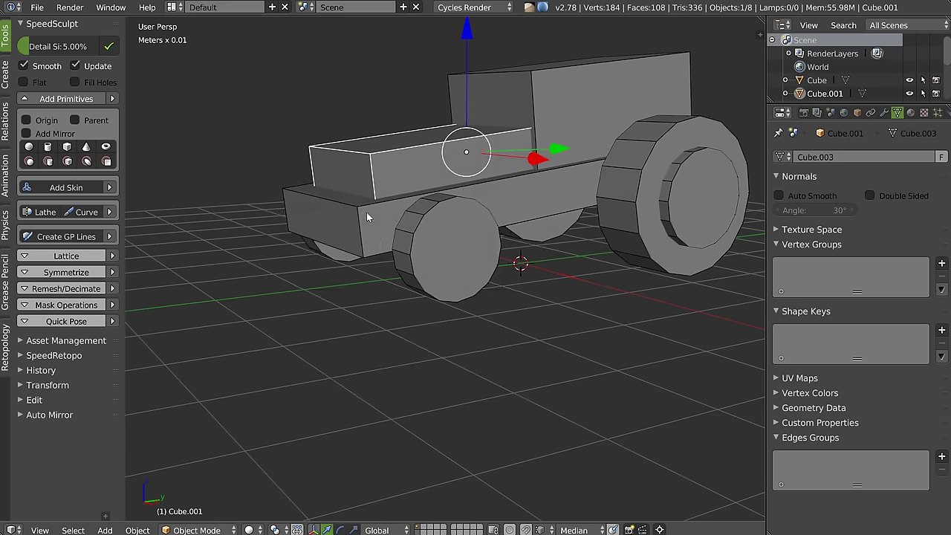
{"action": "middle_click_drag", "start_coordinate": [366, 212], "coordinate": [407, 175]}
Step: In edge mode, bevel the hood's long top edge into a multi-segment rounded curve
{"action": "key", "text": "Tab"}
{"action": "left_click", "coordinate": [407, 175]}
{"action": "middle_click_drag", "start_coordinate": [455, 211], "coordinate": [448, 205]}
{"action": "key", "text": "ctrl+b"}
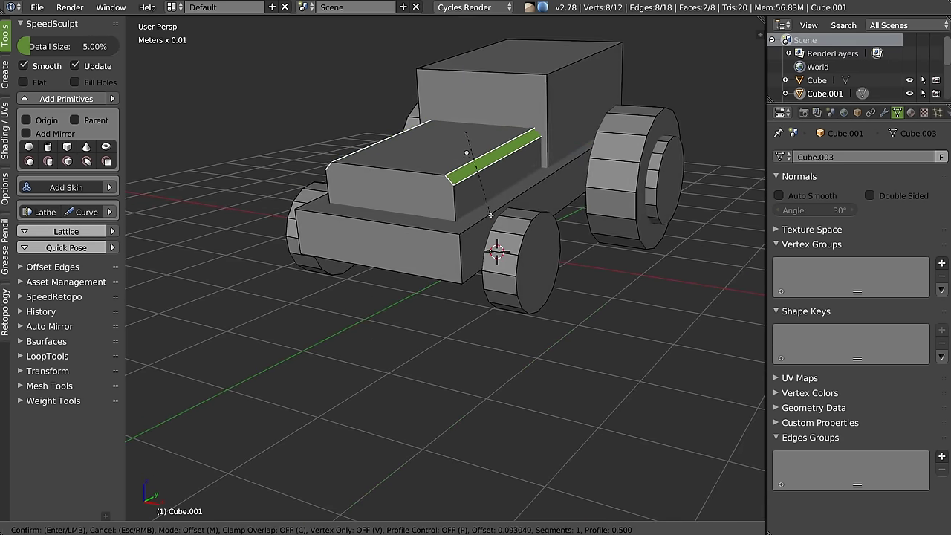
{"action": "scroll", "coordinate": [502, 217], "scroll_direction": "up", "scroll_amount": 3}
{"action": "scroll", "coordinate": [506, 217], "scroll_direction": "up", "scroll_amount": 3}
{"action": "left_click", "coordinate": [507, 216]}
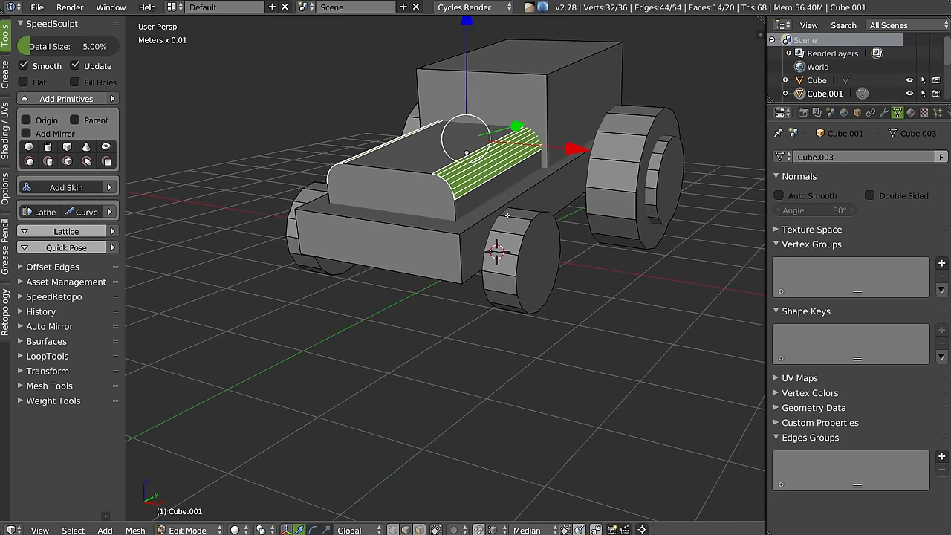
Step: Bevel the hood's front face into a rounded curve and return to object mode
{"action": "right_click", "coordinate": [430, 201]}
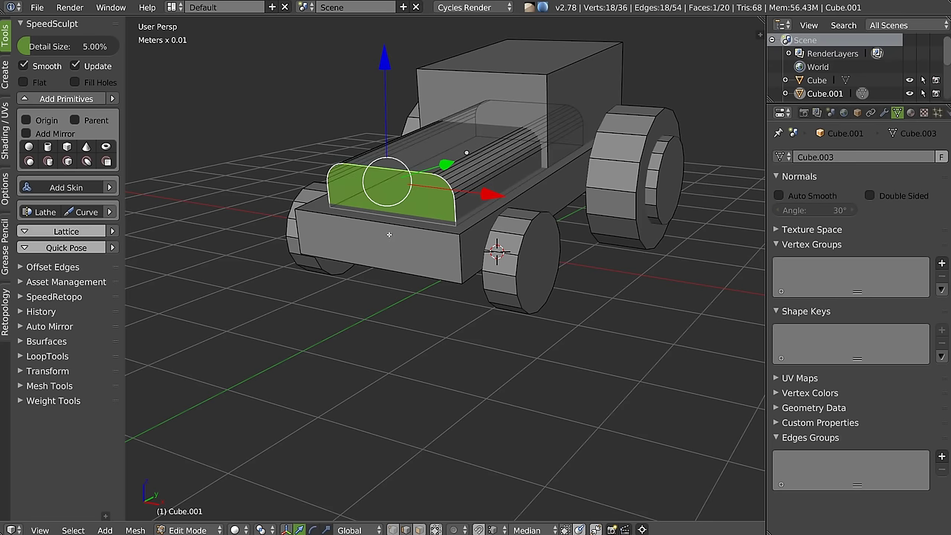
{"action": "middle_click_drag", "start_coordinate": [425, 284], "coordinate": [446, 238]}
{"action": "key", "text": "ctrl+b"}
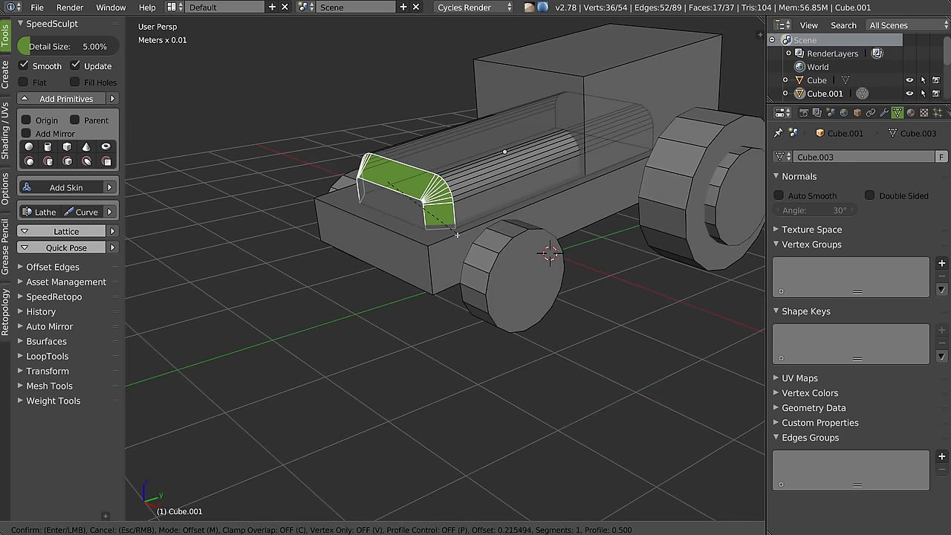
{"action": "scroll", "coordinate": [456, 235], "scroll_direction": "up", "scroll_amount": 2}
{"action": "scroll", "coordinate": [457, 236], "scroll_direction": "up", "scroll_amount": 2}
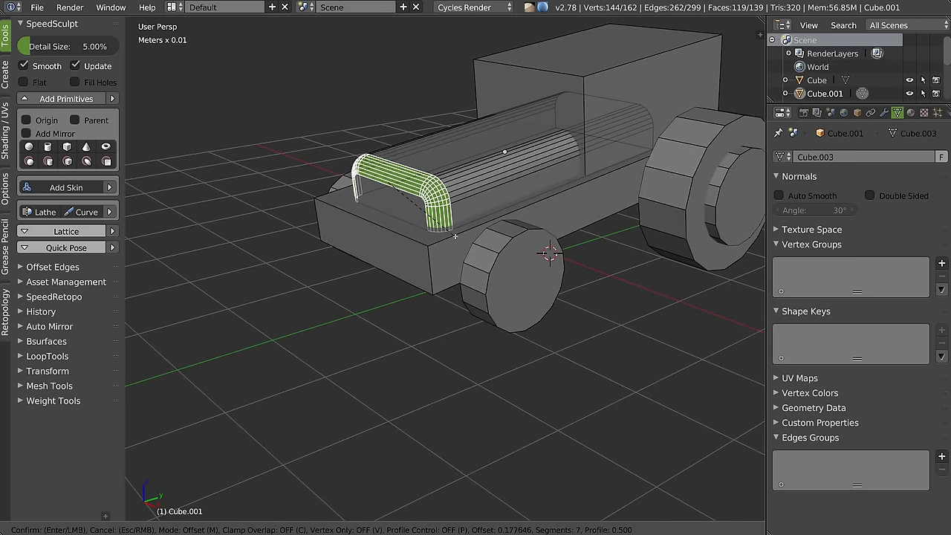
{"action": "left_click", "coordinate": [456, 235]}
{"action": "key", "text": "Tab"}
{"action": "mouse_move", "coordinate": [468, 196]}
{"action": "middle_mouse_down"}
{"action": "mouse_move", "coordinate": [439, 216]}
{"action": "mouse_move", "coordinate": [394, 204]}
{"action": "middle_mouse_up"}
Step: Add subdivision smoothing and auto smooth to the hood
{"action": "key", "text": "shift+z"}
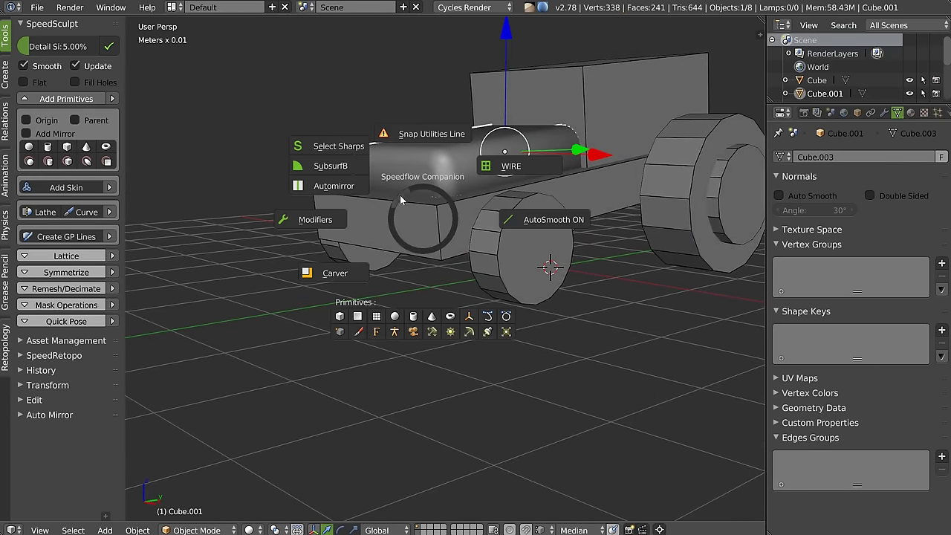
{"action": "left_click", "coordinate": [336, 166]}
{"action": "mouse_move", "coordinate": [336, 166]}
{"action": "middle_mouse_down"}
{"action": "mouse_move", "coordinate": [385, 213]}
{"action": "mouse_move", "coordinate": [394, 256]}
{"action": "middle_mouse_up"}
Step: Select the base body Cube and try Ctrl+B bevels on its edges in Edit Mode
{"action": "right_click", "coordinate": [392, 251]}
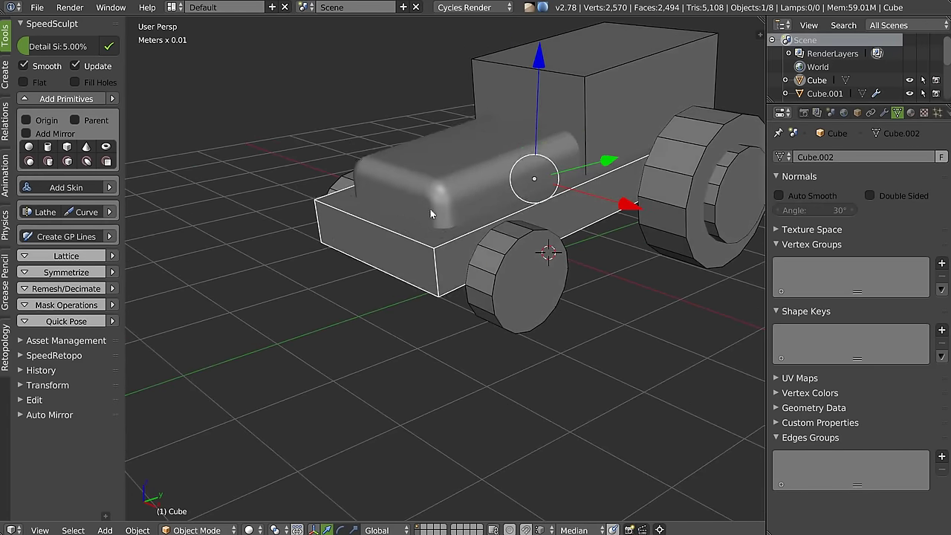
{"action": "key", "text": "Tab"}
{"action": "right_click", "coordinate": [437, 254], "text": "shift"}
{"action": "key", "text": "ctrl+b"}
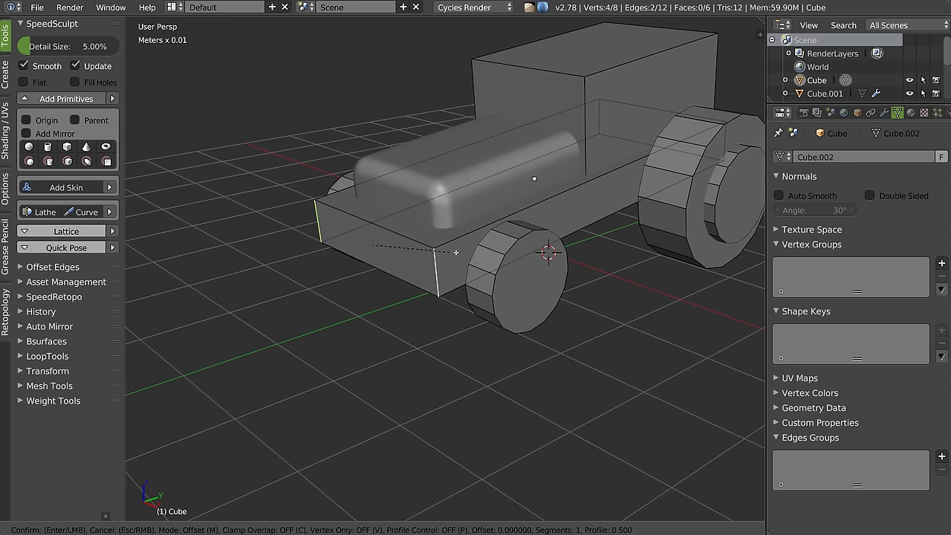
{"action": "left_click", "coordinate": [434, 253]}
{"action": "key", "text": "Tab"}
{"action": "key", "text": "Tab"}
{"action": "left_click", "coordinate": [368, 321]}
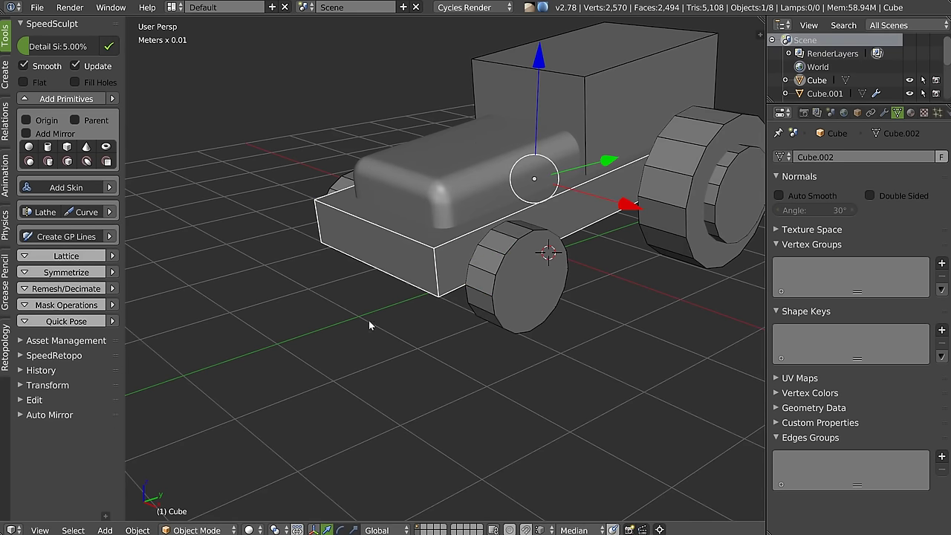
{"action": "key", "text": "ctrl+b"}
{"action": "left_click", "coordinate": [439, 282]}
{"action": "key", "text": "Tab"}
{"action": "mouse_move", "coordinate": [438, 282]}
{"action": "middle_mouse_down"}
{"action": "mouse_move", "coordinate": [416, 236]}
{"action": "mouse_move", "coordinate": [445, 247]}
{"action": "middle_mouse_up"}
Step: Add a Bevel modifier to the base body, sized 0.07 with 4 segments
{"action": "key", "text": "alt+shift+q"}
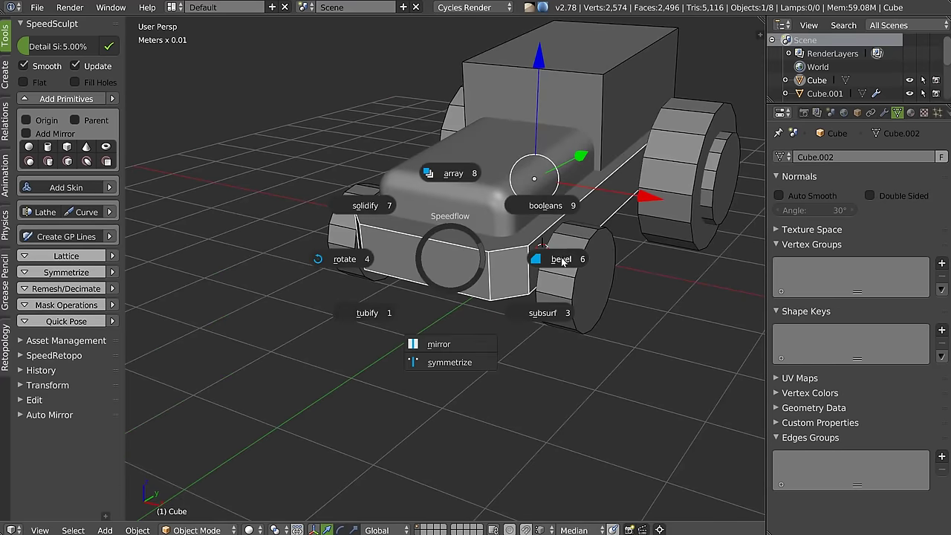
{"action": "left_click", "coordinate": [564, 258]}
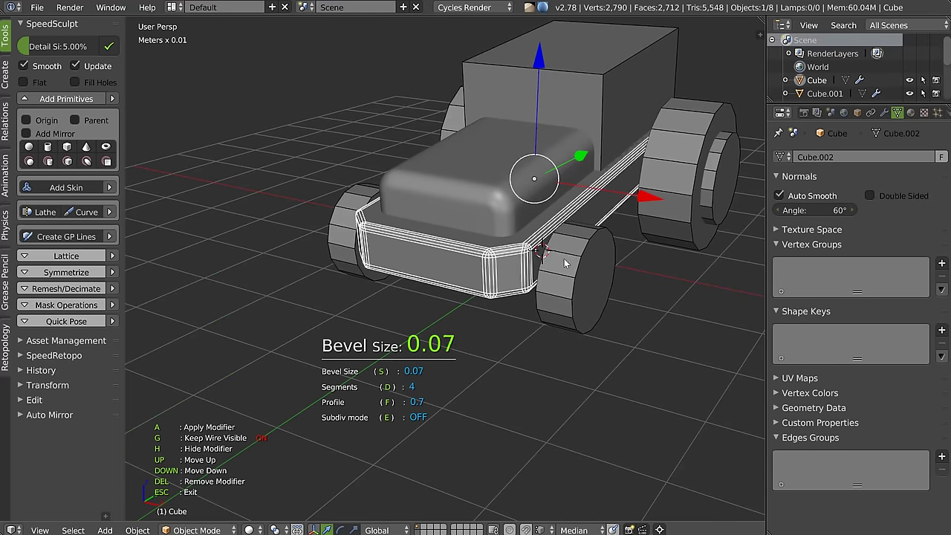
{"action": "left_click", "coordinate": [559, 258]}
{"action": "key", "text": "Escape"}
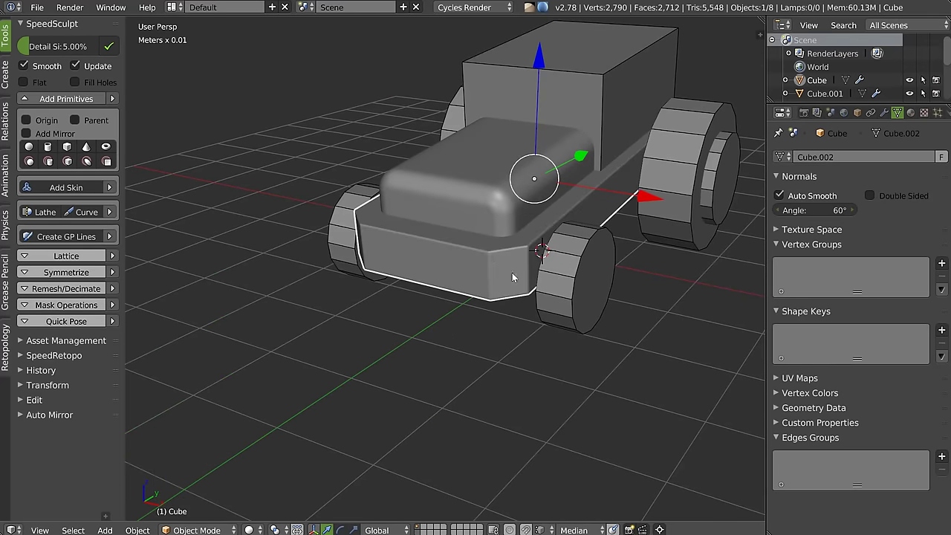
{"action": "middle_click_drag", "start_coordinate": [410, 265], "coordinate": [476, 252]}
{"action": "scroll", "coordinate": [477, 252], "scroll_direction": "up", "scroll_amount": 5}
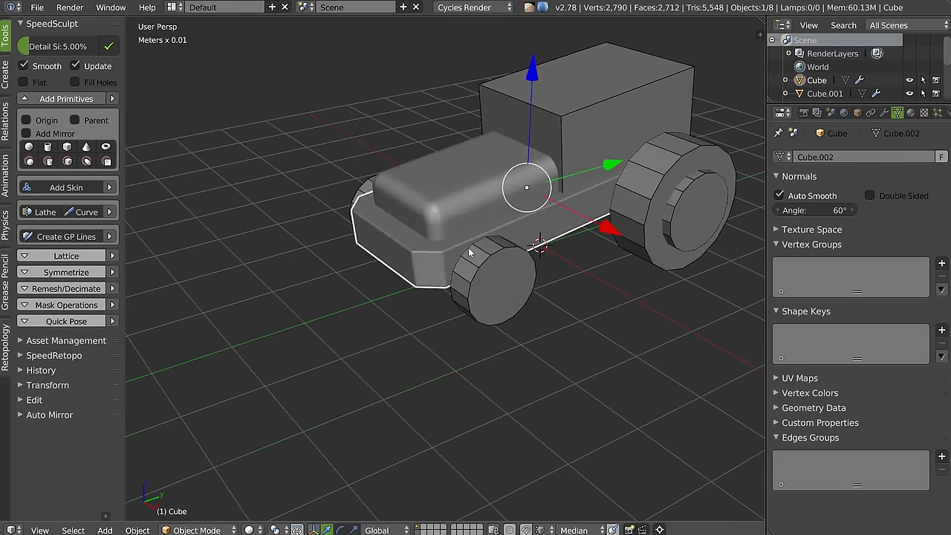
Step: Select the front wheel Cylinder.001 and bevel its outer cap face into an inset ring
{"action": "right_click", "coordinate": [490, 228]}
{"action": "scroll", "coordinate": [446, 236], "scroll_direction": "down", "scroll_amount": 3}
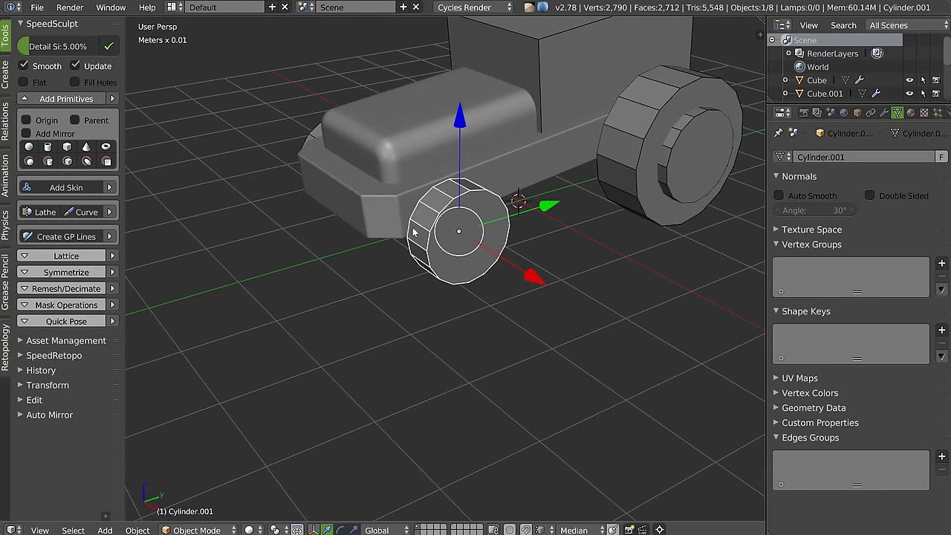
{"action": "scroll", "coordinate": [447, 235], "scroll_direction": "up", "scroll_amount": 3}
{"action": "key", "text": "Tab"}
{"action": "left_click", "coordinate": [443, 231]}
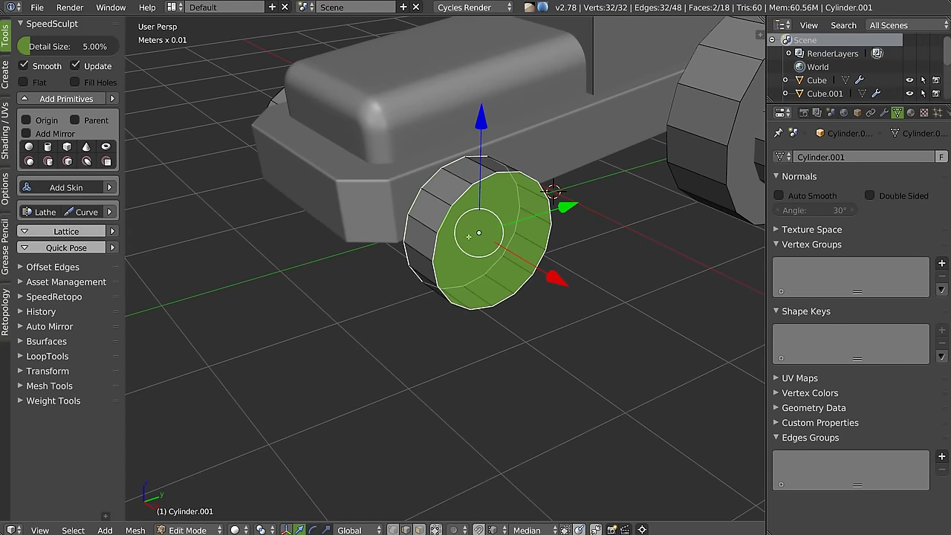
{"action": "key", "text": "ctrl+b"}
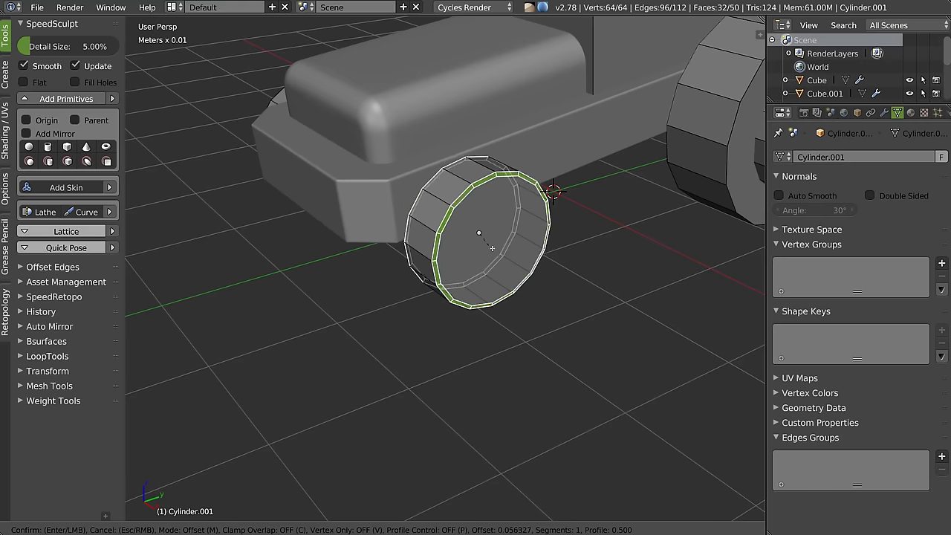
{"action": "left_click", "coordinate": [478, 259]}
{"action": "key", "text": "Tab"}
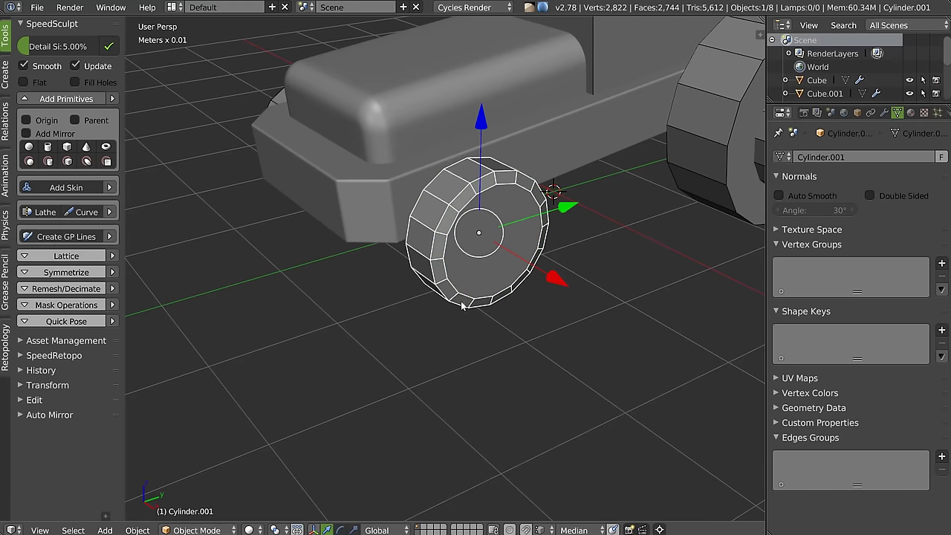
Step: Add a 4-segment Bevel modifier of size 0.1 to the wheel
{"action": "key", "text": "w"}
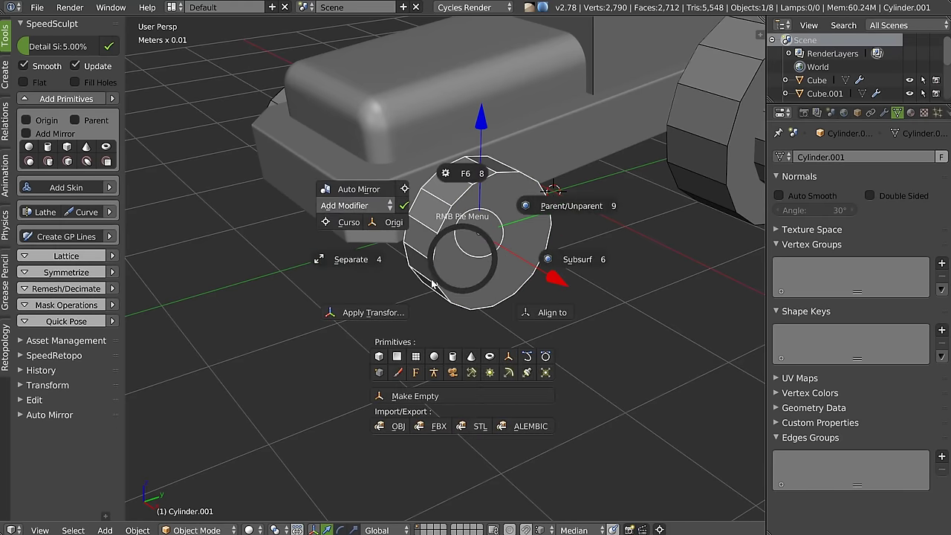
{"action": "key", "text": "w"}
{"action": "left_click", "coordinate": [553, 283]}
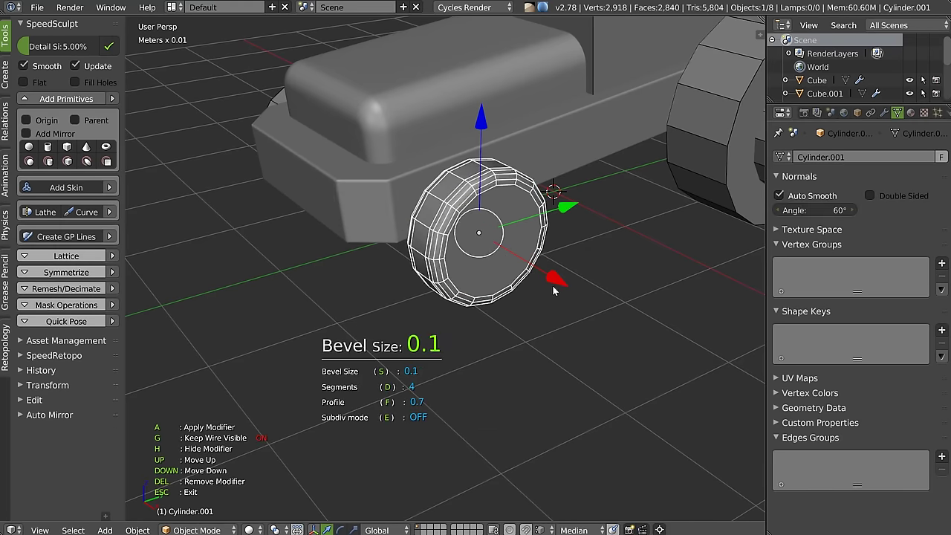
{"action": "left_click", "coordinate": [550, 293]}
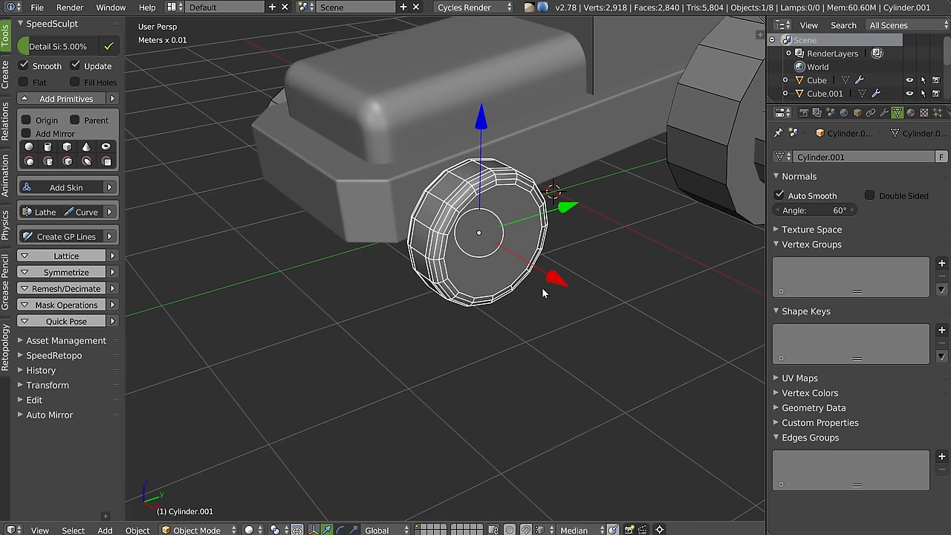
{"action": "mouse_move", "coordinate": [469, 269]}
{"action": "middle_mouse_down"}
{"action": "mouse_move", "coordinate": [520, 257]}
{"action": "mouse_move", "coordinate": [480, 256]}
{"action": "middle_mouse_up"}
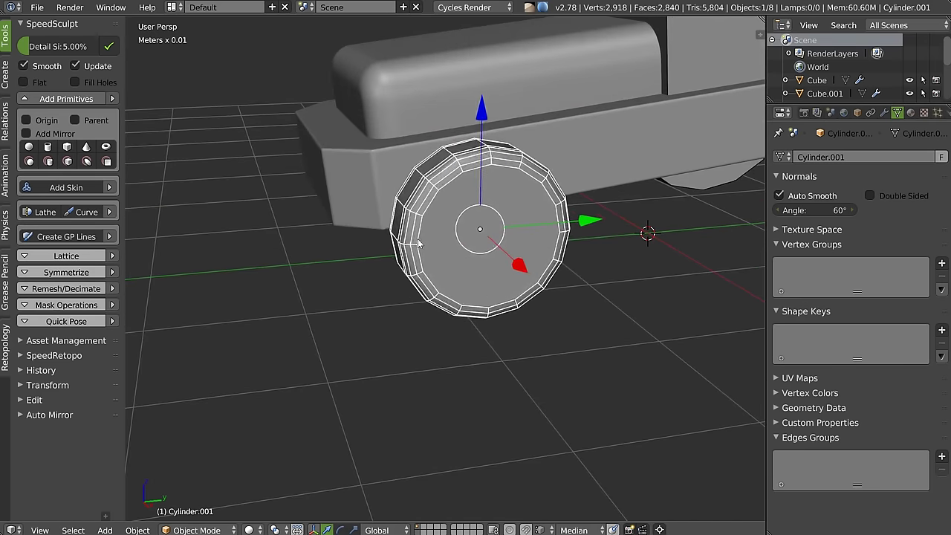
Step: Inset three successive rings into the wheel's front face
{"action": "key", "text": "Tab"}
{"action": "left_click", "coordinate": [486, 230]}
{"action": "key", "text": "i"}
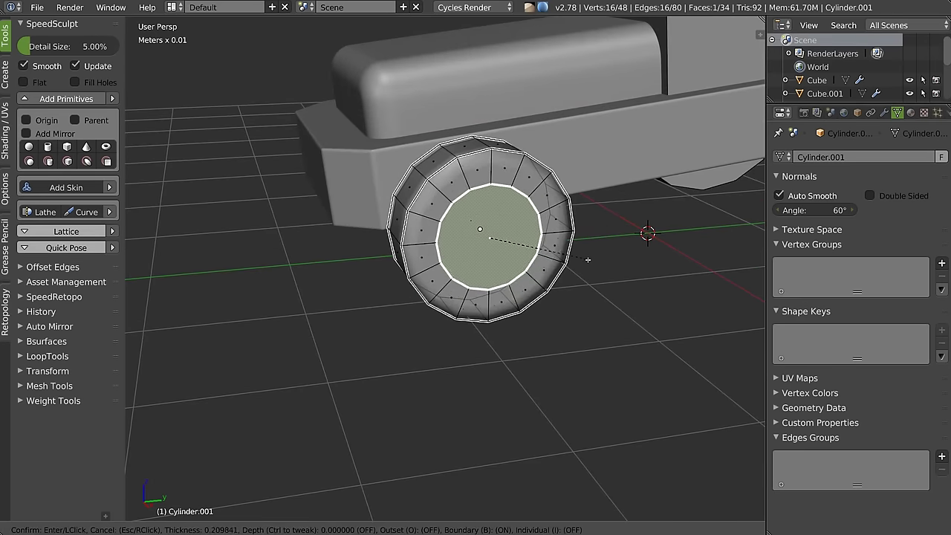
{"action": "left_click", "coordinate": [626, 247]}
{"action": "key", "text": "i"}
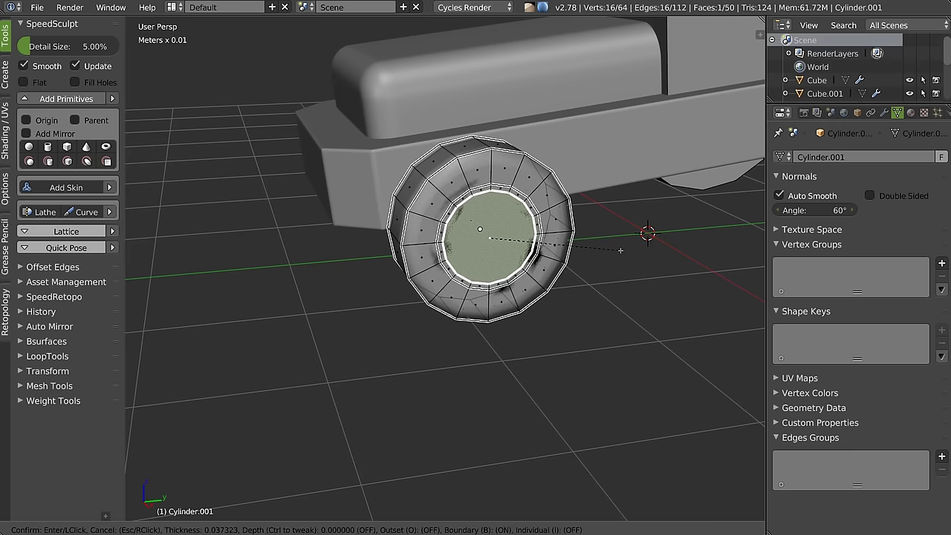
{"action": "left_click", "coordinate": [626, 248]}
{"action": "key", "text": "i"}
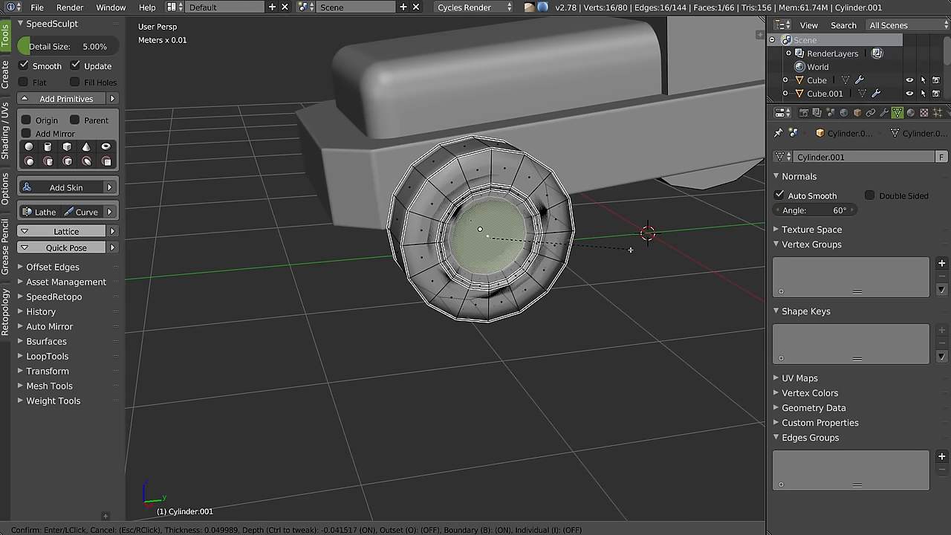
{"action": "left_click", "coordinate": [630, 250]}
{"action": "scroll", "coordinate": [550, 236], "scroll_direction": "up", "scroll_amount": 4}
Step: Select the two inner edge loops and bevel them from the quick modifier tools
{"action": "middle_click_drag", "start_coordinate": [550, 236], "coordinate": [496, 153]}
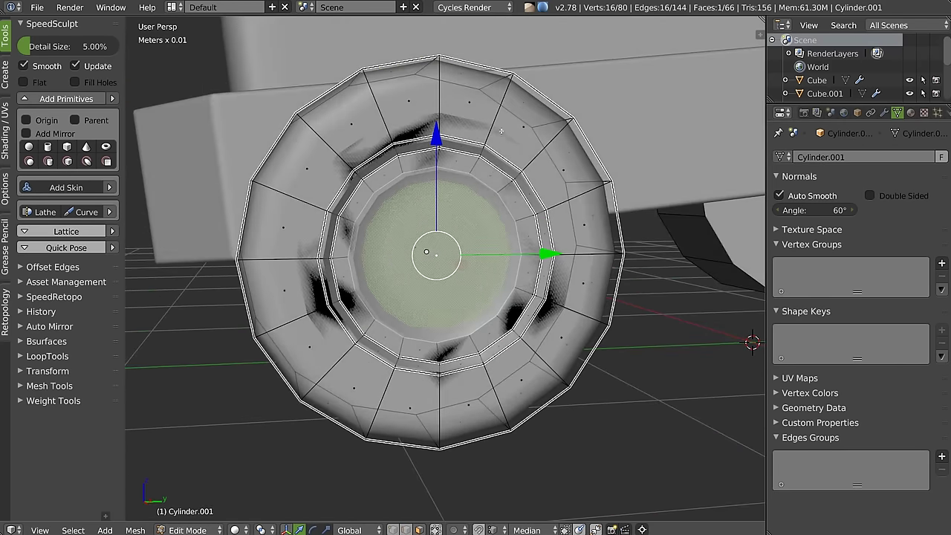
{"action": "left_click", "coordinate": [497, 154], "text": "alt"}
{"action": "left_click", "coordinate": [497, 153], "text": "alt+shift"}
{"action": "key", "text": "shift+space"}
{"action": "left_click", "coordinate": [601, 195]}
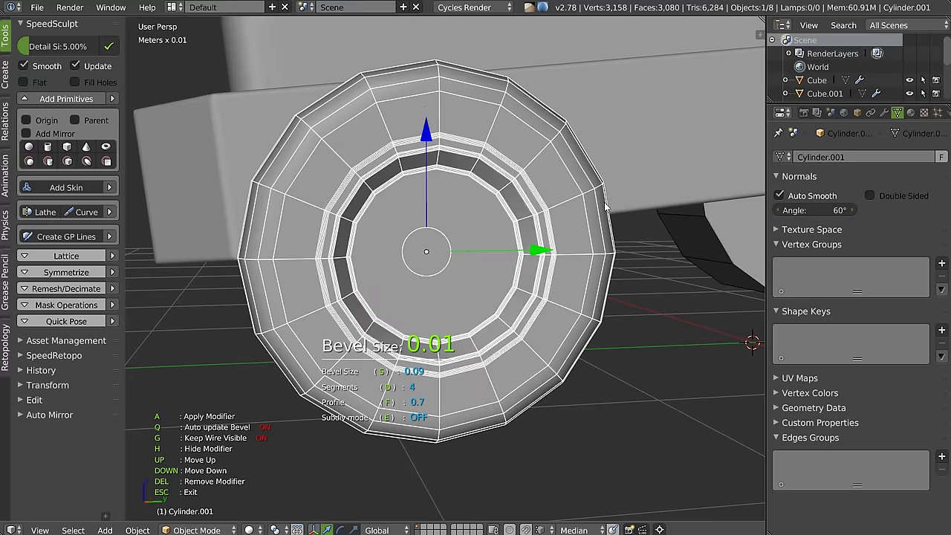
{"action": "key", "text": "Escape"}
Step: Extrude the inner edge loop into a new ring and scale it
{"action": "key", "text": "Tab"}
{"action": "middle_click_drag", "start_coordinate": [484, 158], "coordinate": [473, 202]}
{"action": "left_click", "coordinate": [474, 189], "text": "alt"}
{"action": "key", "text": "e"}
{"action": "key", "text": "Escape"}
{"action": "key", "text": "s"}
{"action": "left_click", "coordinate": [552, 266]}
{"action": "key", "text": "Tab"}
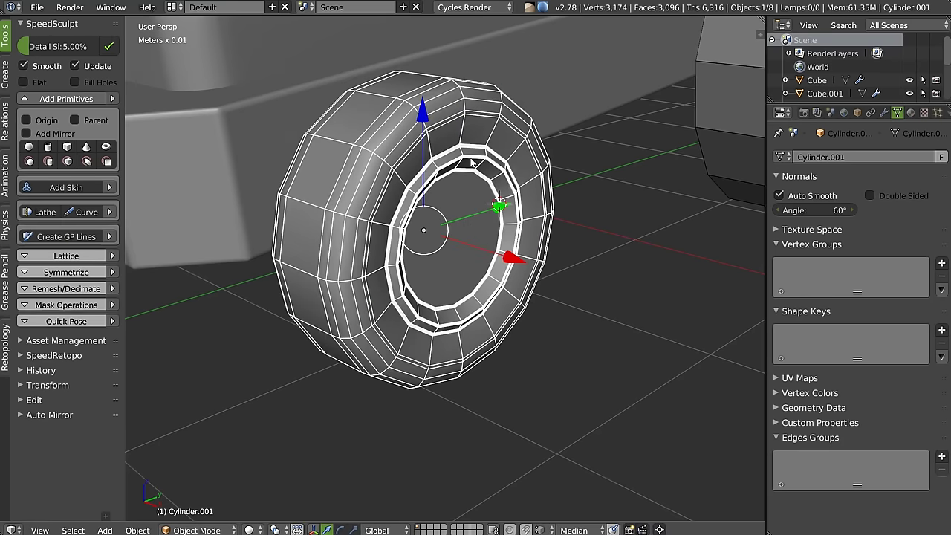
Step: Add level 2 subdivision smoothing to the wheel and frame it side-on
{"action": "scroll", "coordinate": [475, 171], "scroll_direction": "down", "scroll_amount": 5}
{"action": "scroll", "coordinate": [451, 192], "scroll_direction": "up", "scroll_amount": 1}
{"action": "key", "text": "q"}
{"action": "left_click", "coordinate": [653, 279]}
{"action": "left_click", "coordinate": [526, 260]}
{"action": "key", "text": "KP_Decimal"}
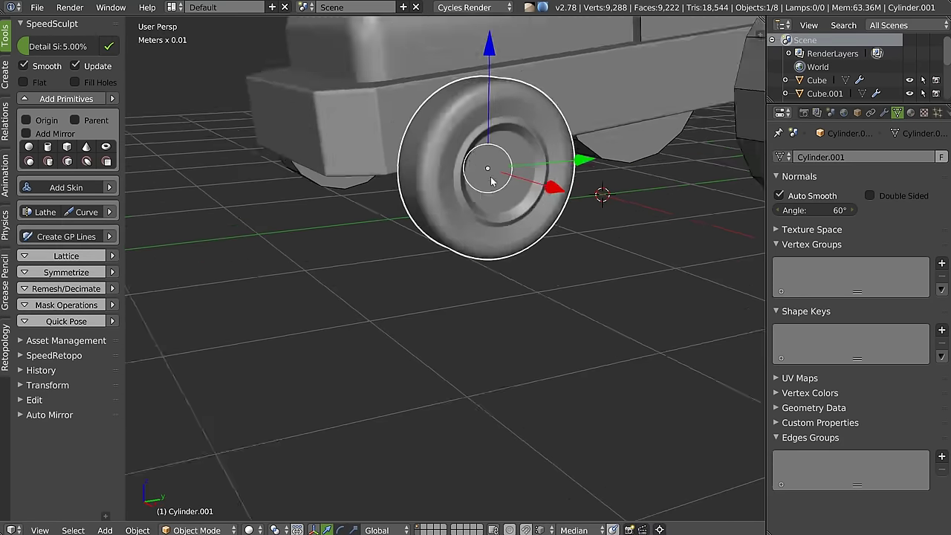
{"action": "middle_click_drag", "start_coordinate": [555, 234], "coordinate": [428, 150]}
Step: Bevel the inner edge loop and scale one loop to about 0.90 for a recessed hub
{"action": "key", "text": "Tab"}
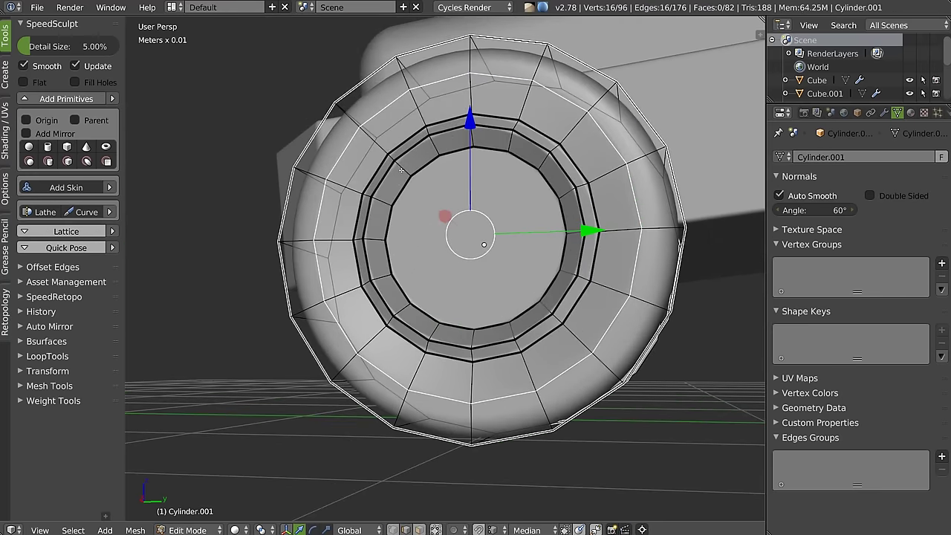
{"action": "key", "text": "s"}
{"action": "left_click", "coordinate": [404, 206]}
{"action": "key", "text": "ctrl+b"}
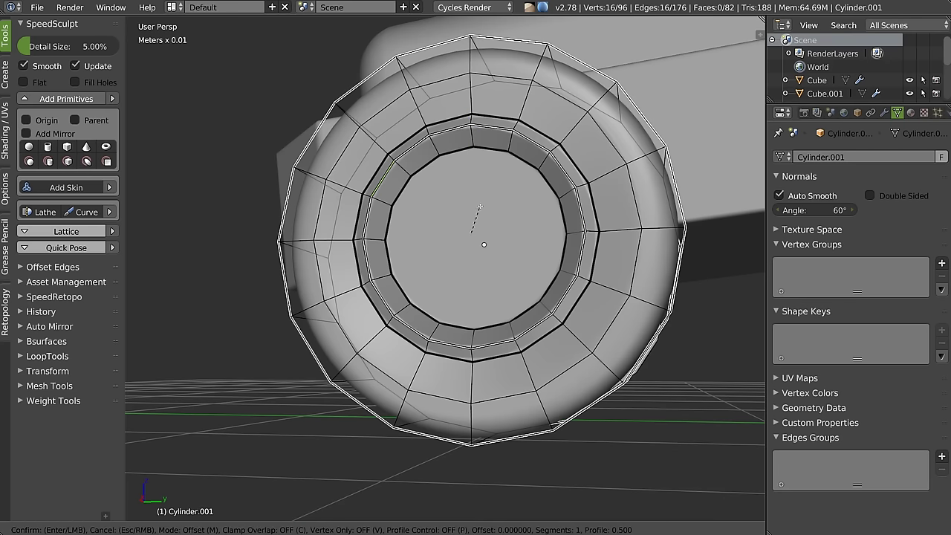
{"action": "left_click", "coordinate": [468, 141]}
{"action": "right_click", "coordinate": [468, 141], "text": "alt"}
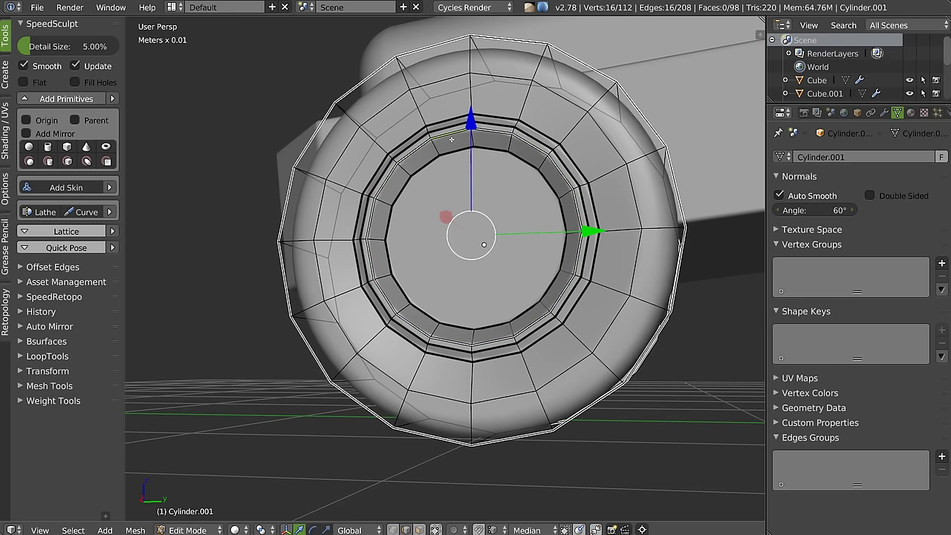
{"action": "key", "text": "s"}
{"action": "left_click", "coordinate": [551, 188]}
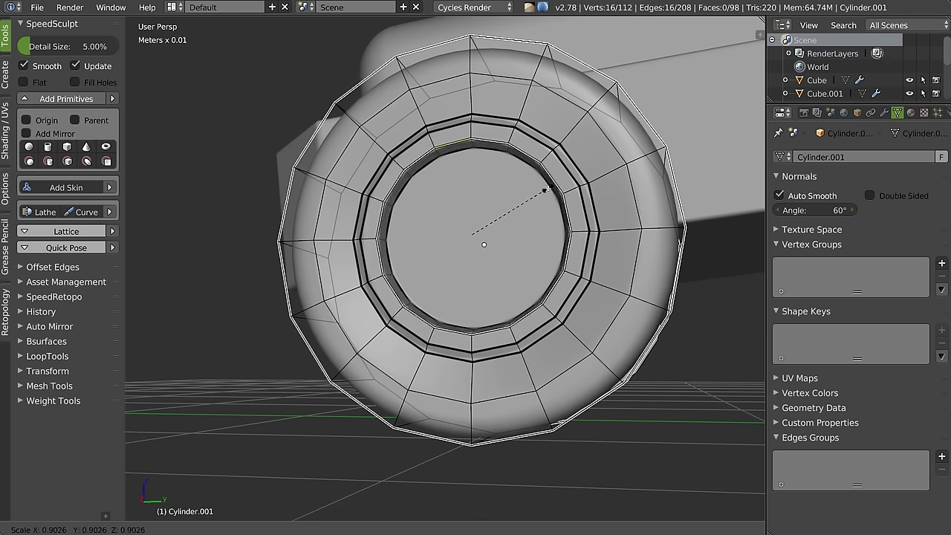
{"action": "key", "text": "Tab"}
Step: Orbit and zoom to view the wheel together with the truck body
{"action": "scroll", "coordinate": [450, 212], "scroll_direction": "down", "scroll_amount": 5}
{"action": "mouse_move", "coordinate": [513, 223]}
{"action": "middle_mouse_down"}
{"action": "mouse_move", "coordinate": [573, 218]}
{"action": "mouse_move", "coordinate": [530, 160]}
{"action": "mouse_move", "coordinate": [446, 167]}
{"action": "mouse_move", "coordinate": [464, 179]}
{"action": "middle_mouse_up"}
{"action": "scroll", "coordinate": [492, 170], "scroll_direction": "up", "scroll_amount": 2}
{"action": "scroll", "coordinate": [492, 153], "scroll_direction": "up", "scroll_amount": 3}
{"action": "scroll", "coordinate": [512, 139], "scroll_direction": "down", "scroll_amount": 4}
{"action": "scroll", "coordinate": [469, 186], "scroll_direction": "up", "scroll_amount": 1}
{"action": "key", "text": "space"}
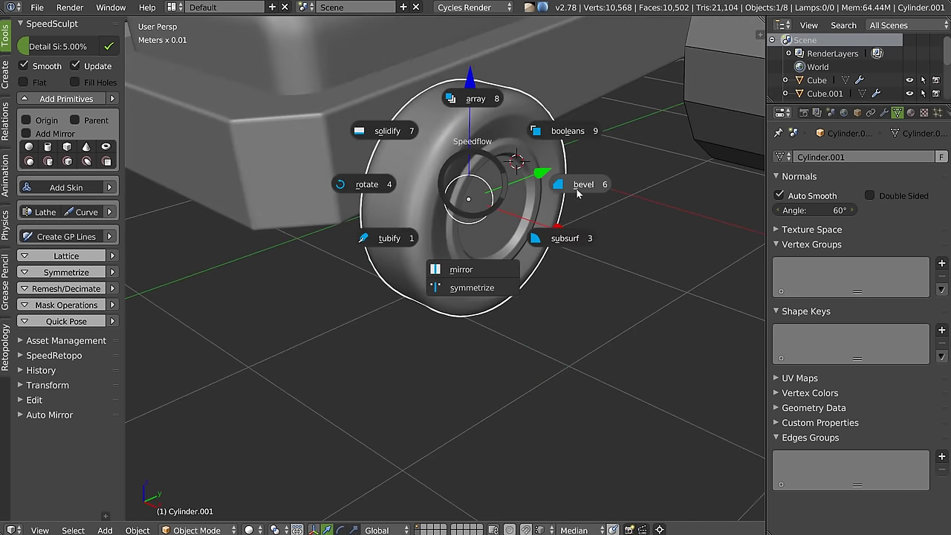
Step: Add a bevel to the wheel's rim and hub rings, then view the wheel face-on
{"action": "left_click", "coordinate": [578, 187]}
{"action": "left_click", "coordinate": [483, 207]}
{"action": "mouse_move", "coordinate": [483, 206]}
{"action": "middle_mouse_down"}
{"action": "mouse_move", "coordinate": [408, 128]}
{"action": "mouse_move", "coordinate": [441, 152]}
{"action": "mouse_move", "coordinate": [384, 121]}
{"action": "mouse_move", "coordinate": [389, 177]}
{"action": "mouse_move", "coordinate": [489, 182]}
{"action": "mouse_move", "coordinate": [434, 154]}
{"action": "middle_mouse_up"}
{"action": "scroll", "coordinate": [384, 121], "scroll_direction": "down", "scroll_amount": 4}
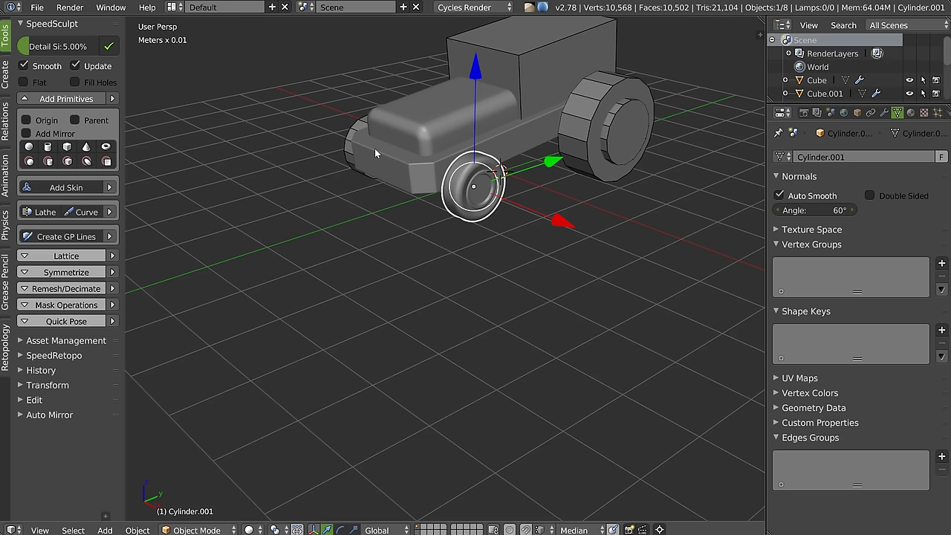
Step: Orbit around the truck, then switch to the browser showing the Blenderlounge forum
{"action": "mouse_move", "coordinate": [221, 241]}
{"action": "middle_mouse_down"}
{"action": "mouse_move", "coordinate": [427, 177]}
{"action": "mouse_move", "coordinate": [408, 212]}
{"action": "middle_mouse_up"}
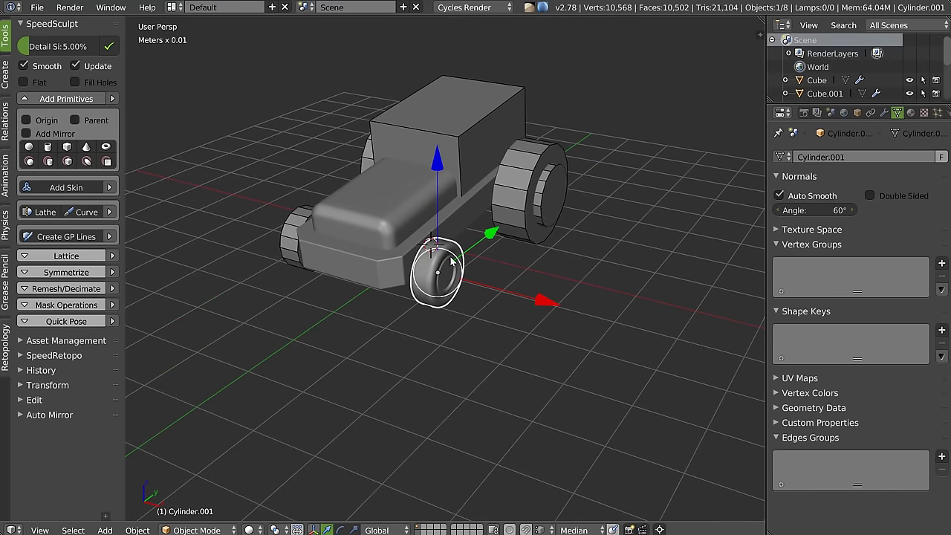
{"action": "left_click", "coordinate": [381, 205]}
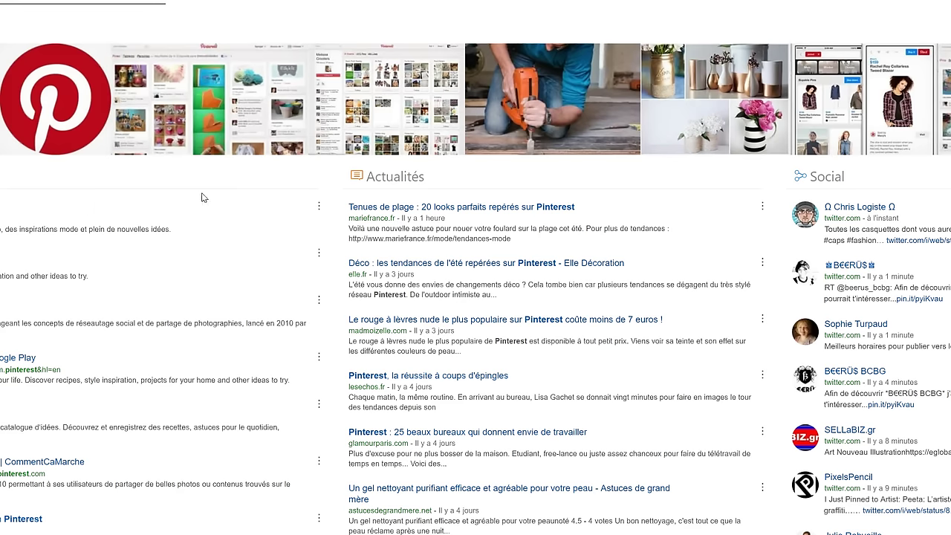
Step: Open Pinterest from the Bing results to reach the dragon artwork feed
{"action": "left_click", "coordinate": [10, 233]}
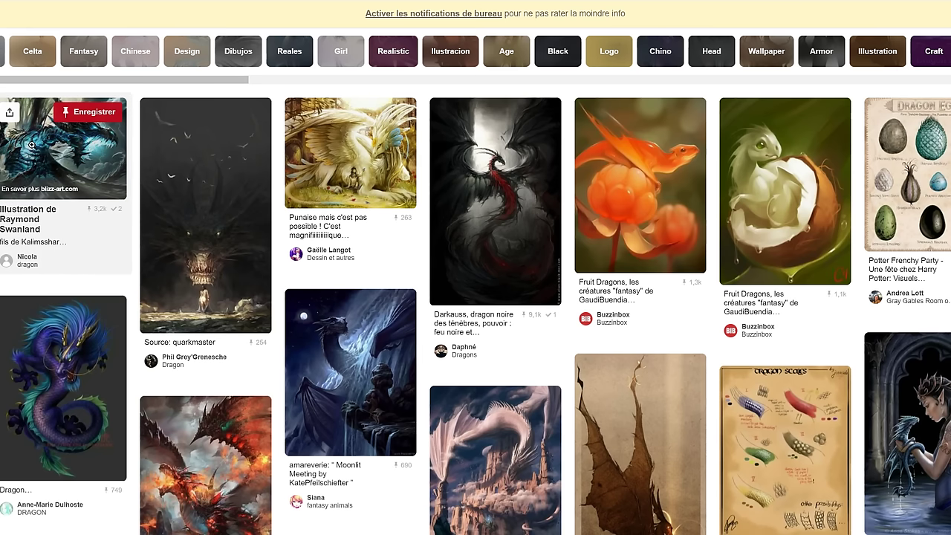
{"action": "mouse_move", "coordinate": [63, 148]}
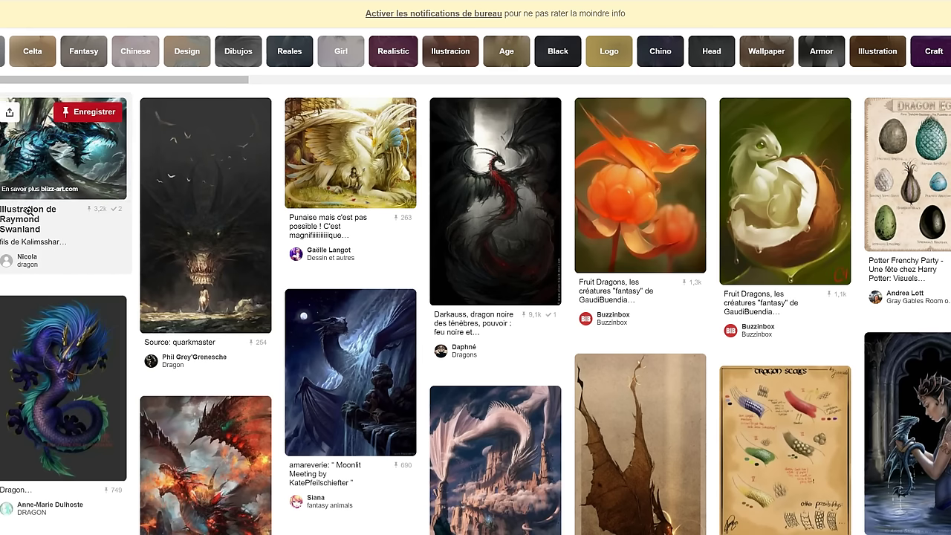
Step: Open the blue dragon illustration pin and browse its Épingles similaires for references
{"action": "left_click", "coordinate": [29, 211]}
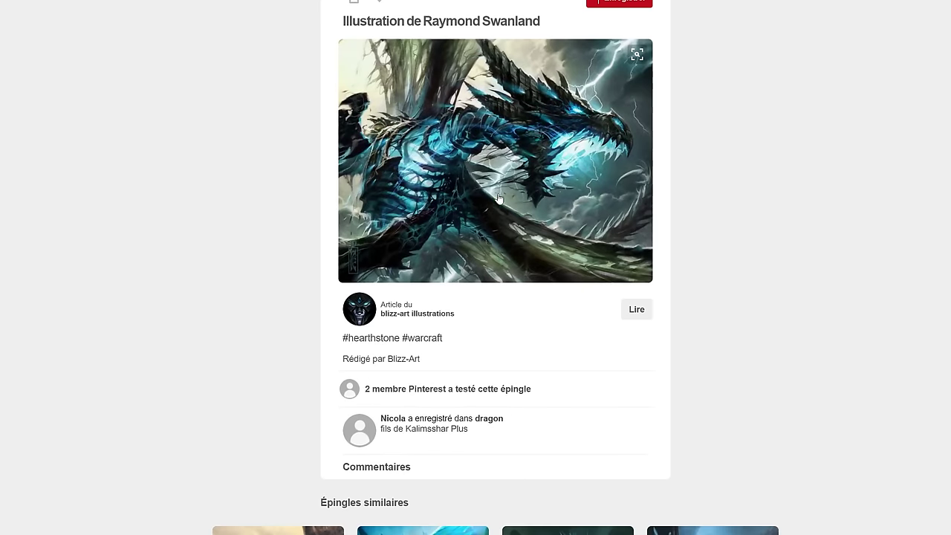
{"action": "scroll", "coordinate": [221, 201], "scroll_direction": "down", "scroll_amount": 2}
{"action": "scroll", "coordinate": [351, 227], "scroll_direction": "down", "scroll_amount": 2}
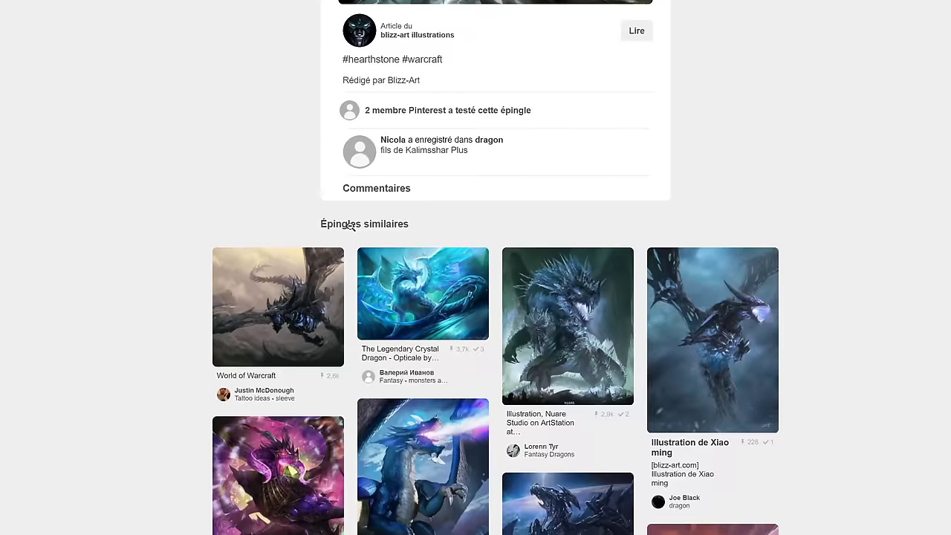
{"action": "scroll", "coordinate": [350, 227], "scroll_direction": "down", "scroll_amount": 3}
{"action": "scroll", "coordinate": [351, 227], "scroll_direction": "down", "scroll_amount": 2}
{"action": "scroll", "coordinate": [351, 227], "scroll_direction": "down", "scroll_amount": 2}
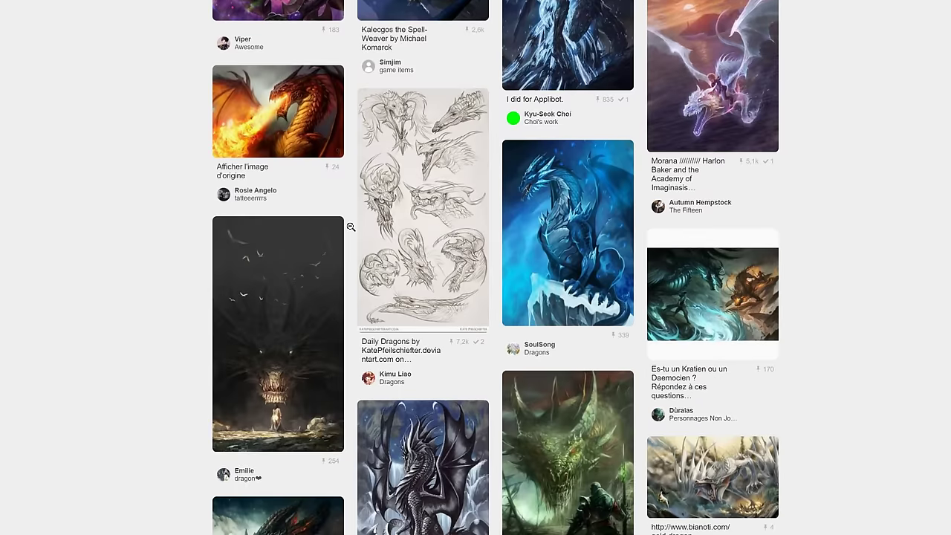
{"action": "scroll", "coordinate": [350, 227], "scroll_direction": "down", "scroll_amount": 4}
{"action": "scroll", "coordinate": [350, 227], "scroll_direction": "down", "scroll_amount": 3}
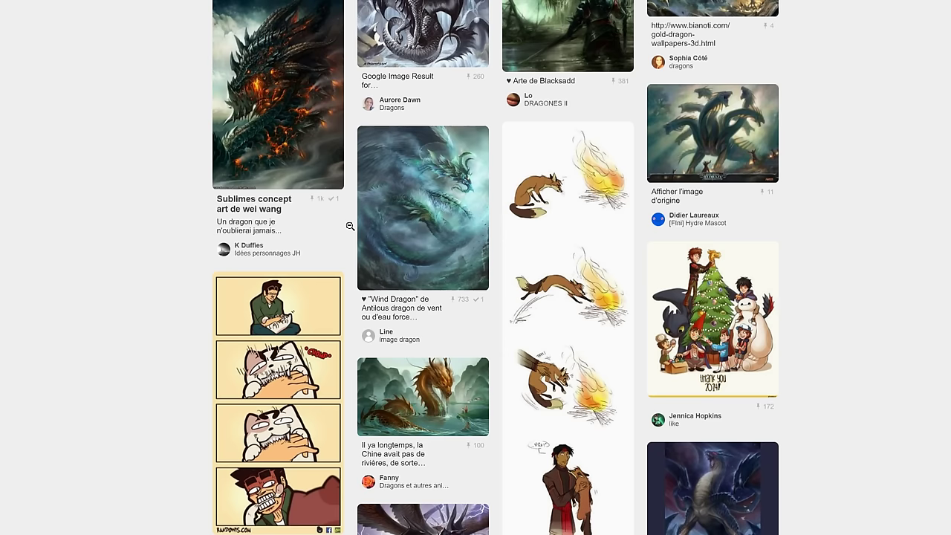
{"action": "scroll", "coordinate": [350, 226], "scroll_direction": "up", "scroll_amount": 4}
{"action": "scroll", "coordinate": [413, 307], "scroll_direction": "down", "scroll_amount": 2}
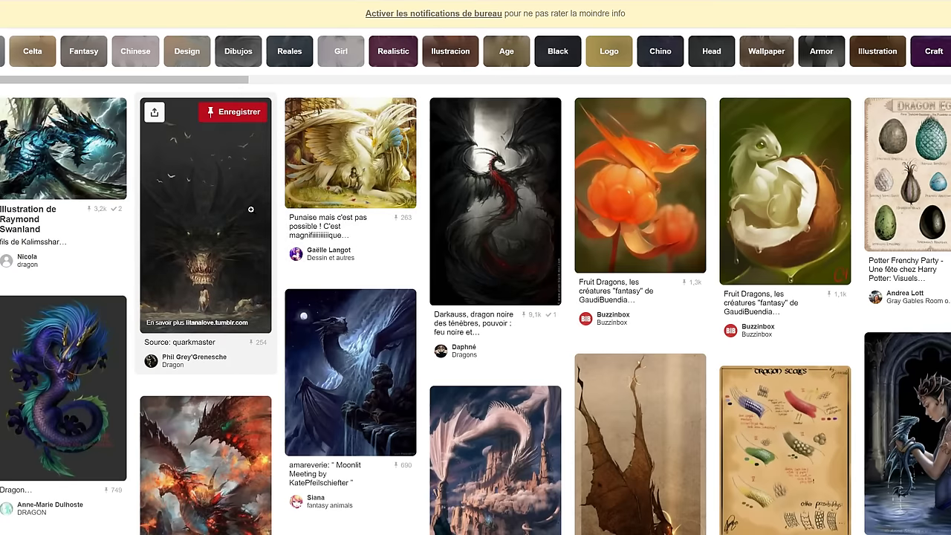
{"action": "scroll", "coordinate": [251, 210], "scroll_direction": "down", "scroll_amount": 3}
{"action": "scroll", "coordinate": [251, 210], "scroll_direction": "down", "scroll_amount": 2}
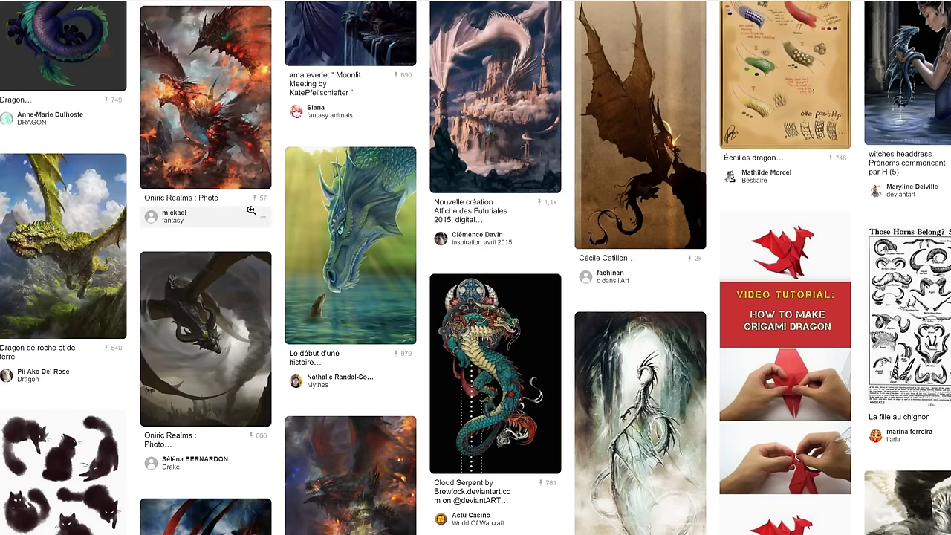
{"action": "scroll", "coordinate": [251, 211], "scroll_direction": "up", "scroll_amount": 4}
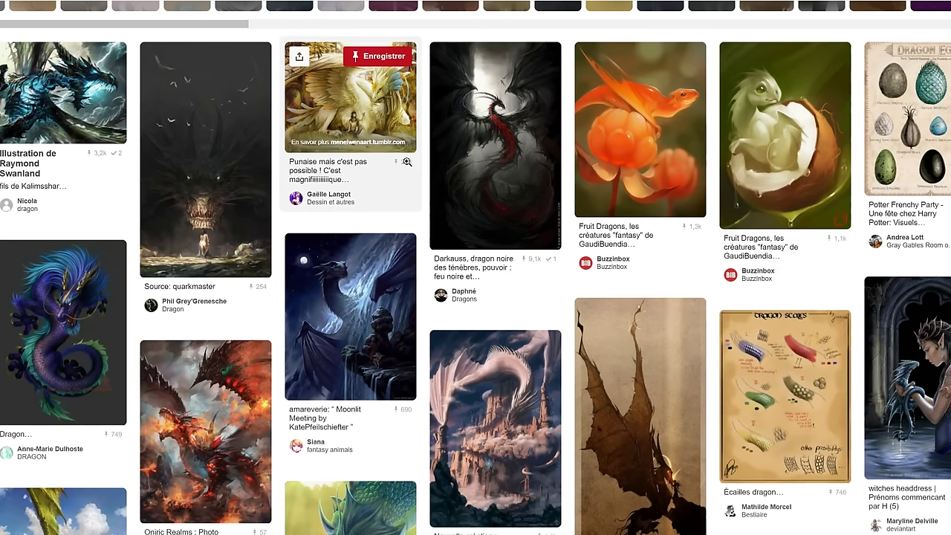
{"action": "scroll", "coordinate": [407, 161], "scroll_direction": "down", "scroll_amount": 2}
{"action": "scroll", "coordinate": [406, 160], "scroll_direction": "down", "scroll_amount": 4}
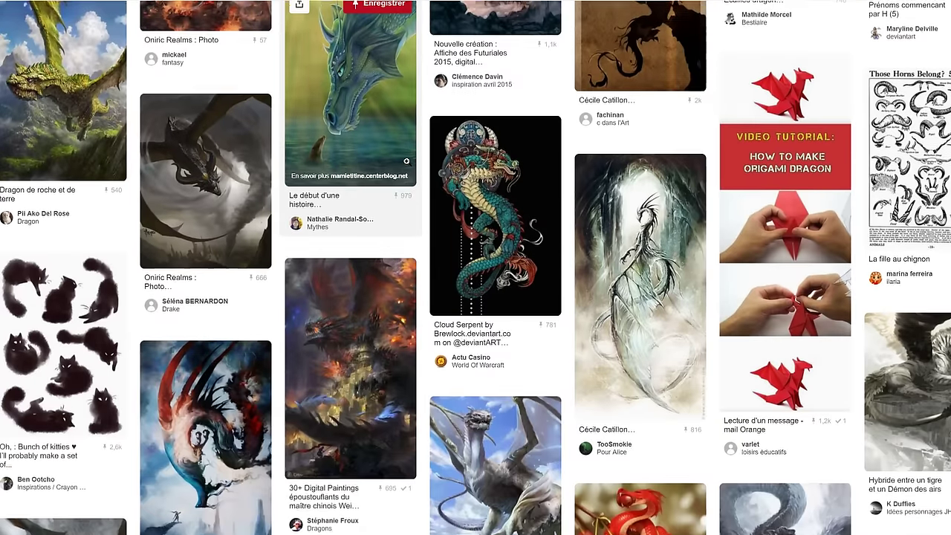
{"action": "scroll", "coordinate": [405, 168], "scroll_direction": "down", "scroll_amount": 2}
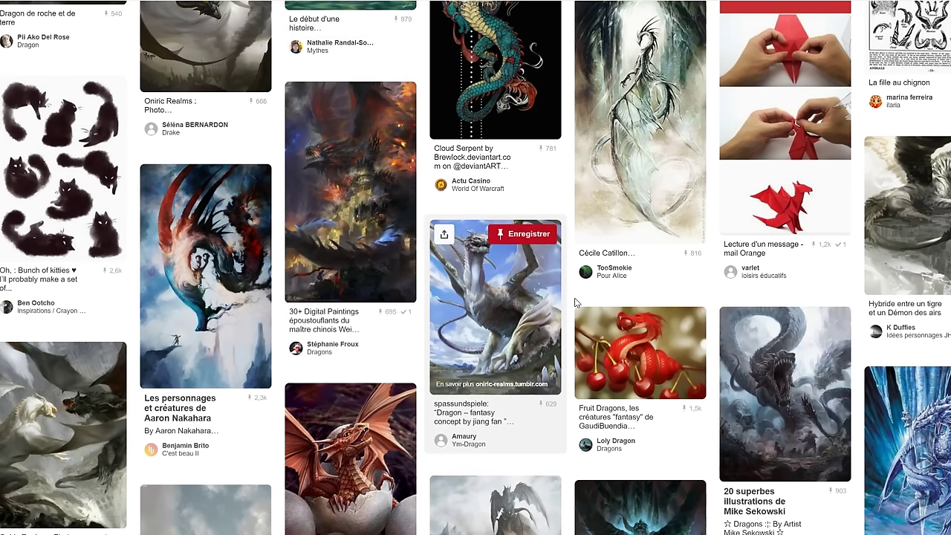
{"action": "scroll", "coordinate": [540, 277], "scroll_direction": "down", "scroll_amount": 2}
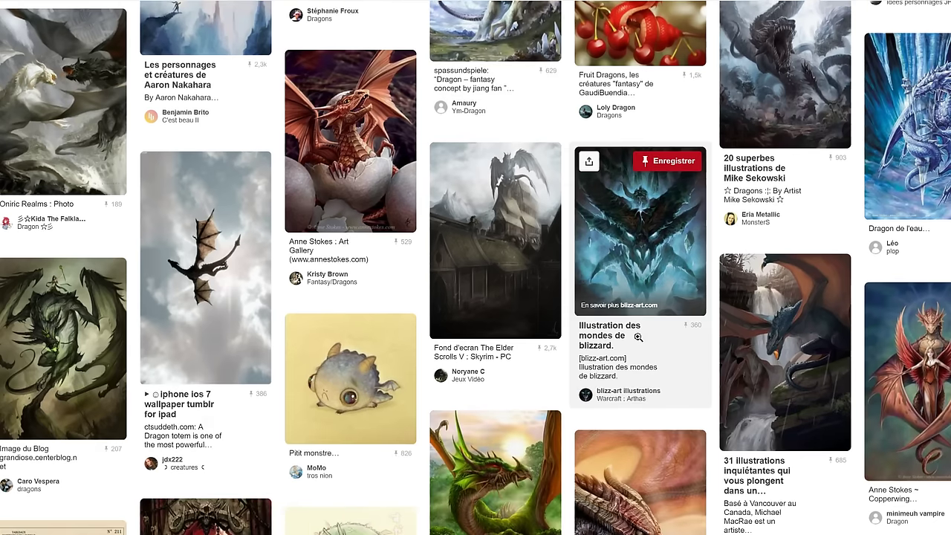
{"action": "scroll", "coordinate": [638, 297], "scroll_direction": "down", "scroll_amount": 2}
Step: Open the Illustration des mondes de blizzard pin and scroll through its related pin grid
{"action": "left_click", "coordinate": [635, 263]}
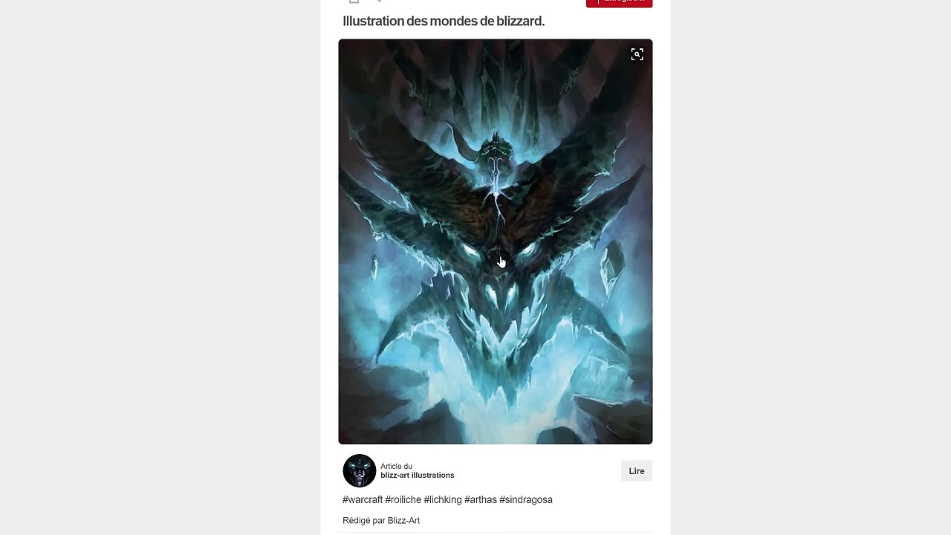
{"action": "scroll", "coordinate": [445, 250], "scroll_direction": "down", "scroll_amount": 3}
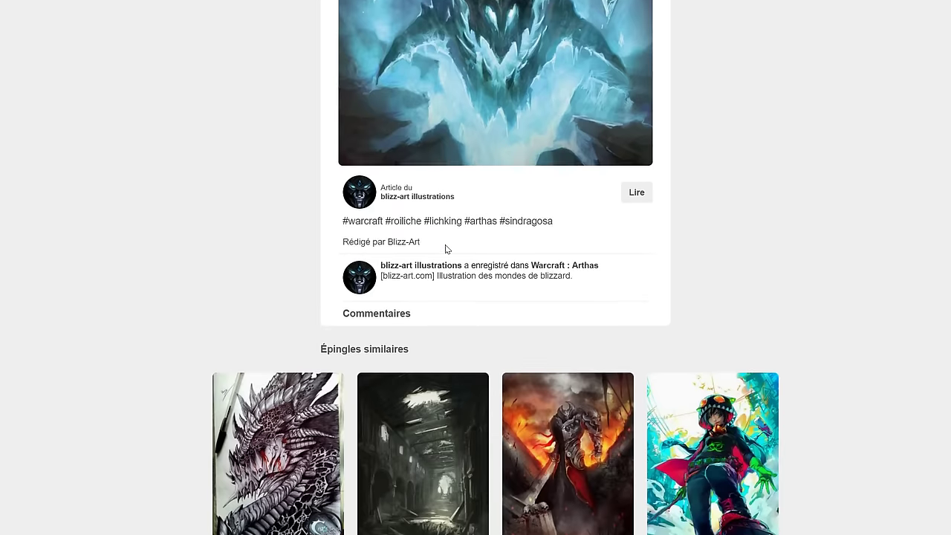
{"action": "scroll", "coordinate": [444, 249], "scroll_direction": "down", "scroll_amount": 3}
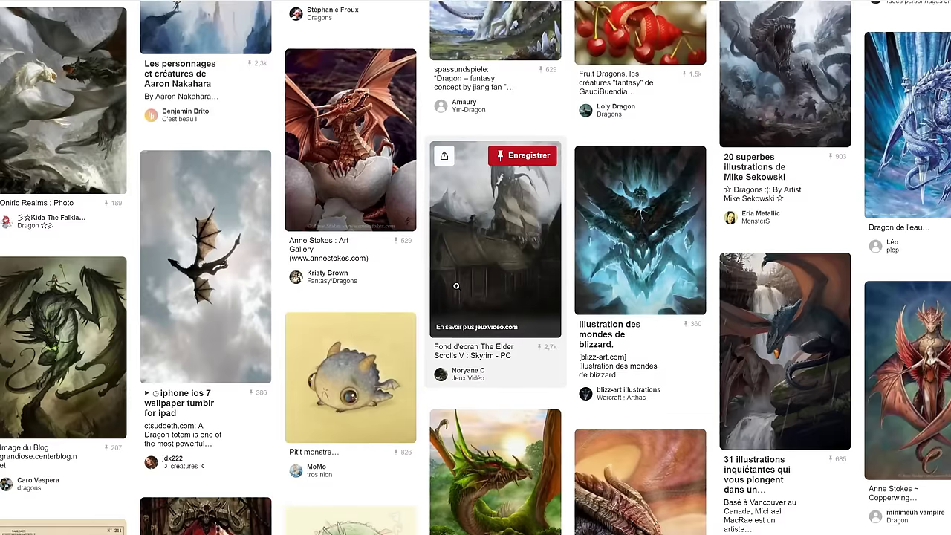
{"action": "scroll", "coordinate": [456, 285], "scroll_direction": "down", "scroll_amount": 2}
{"action": "scroll", "coordinate": [456, 286], "scroll_direction": "down", "scroll_amount": 2}
{"action": "scroll", "coordinate": [456, 285], "scroll_direction": "down", "scroll_amount": 2}
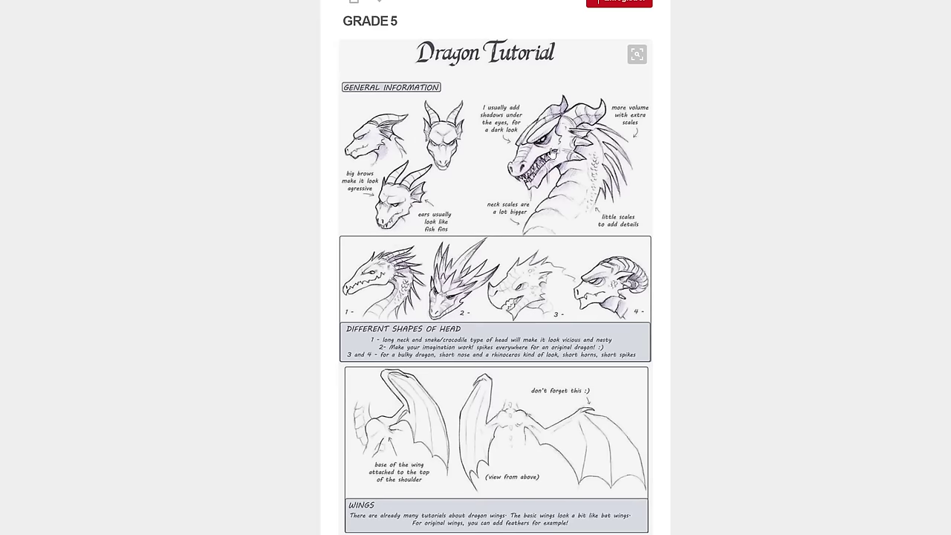
{"action": "scroll", "coordinate": [480, 304], "scroll_direction": "down", "scroll_amount": 4}
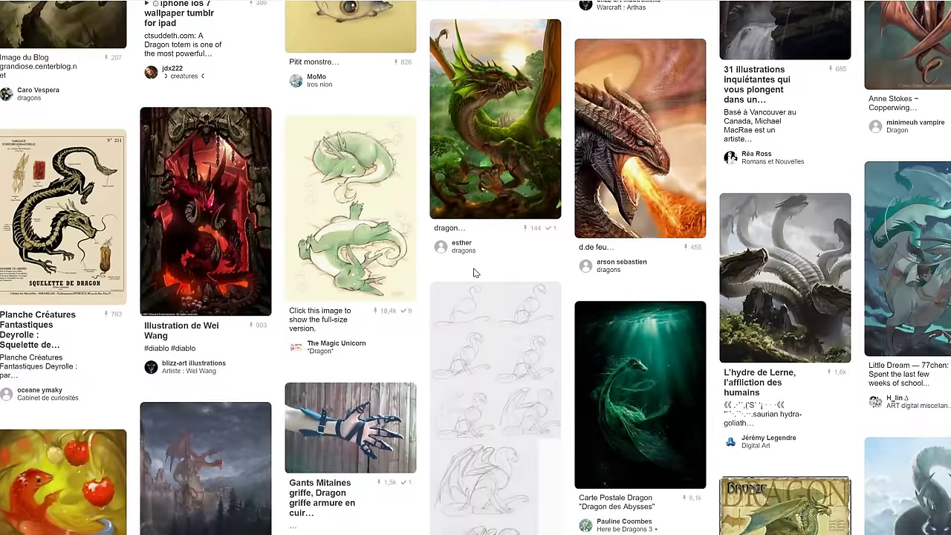
{"action": "scroll", "coordinate": [482, 283], "scroll_direction": "down", "scroll_amount": 4}
{"action": "scroll", "coordinate": [475, 277], "scroll_direction": "down", "scroll_amount": 2}
{"action": "scroll", "coordinate": [473, 274], "scroll_direction": "down", "scroll_amount": 3}
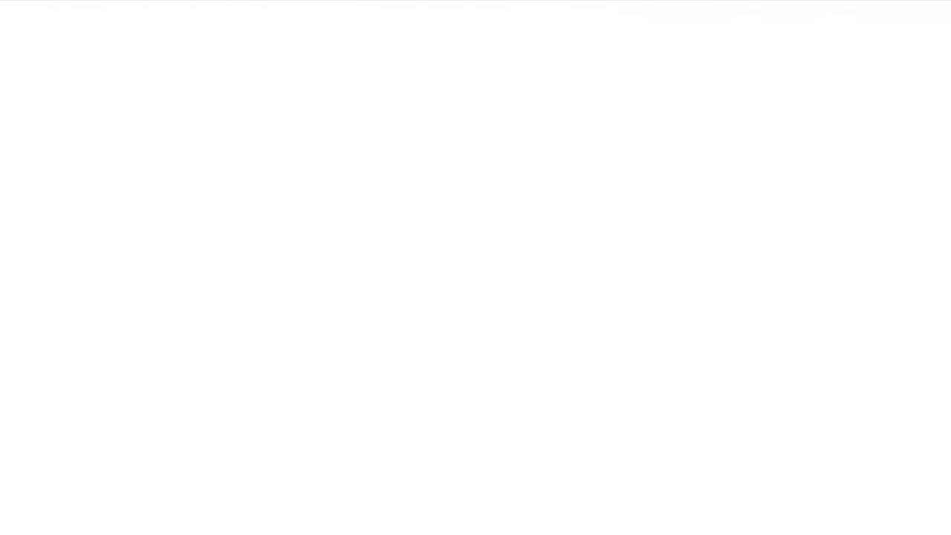
{"action": "mouse_move", "coordinate": [350, 209]}
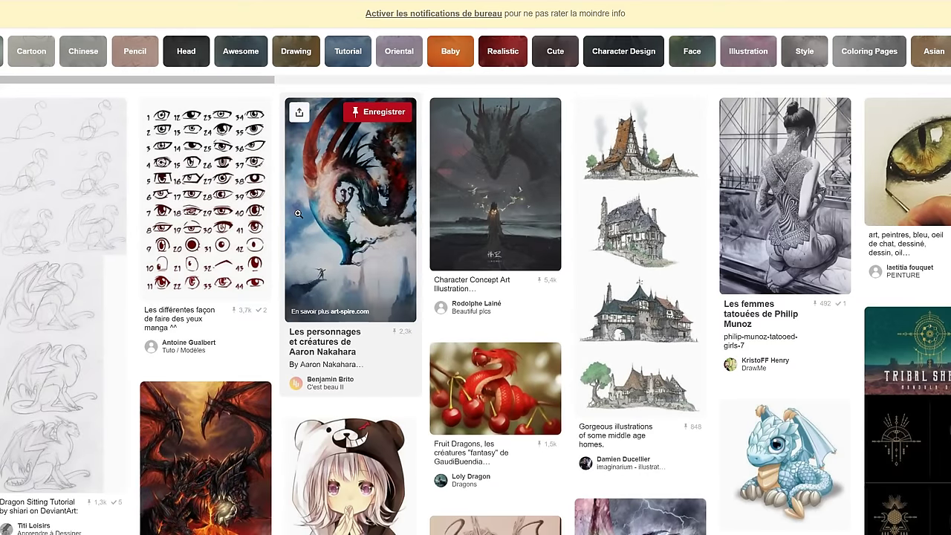
{"action": "scroll", "coordinate": [298, 213], "scroll_direction": "down", "scroll_amount": 2}
{"action": "scroll", "coordinate": [298, 214], "scroll_direction": "down", "scroll_amount": 1}
{"action": "scroll", "coordinate": [297, 214], "scroll_direction": "down", "scroll_amount": 2}
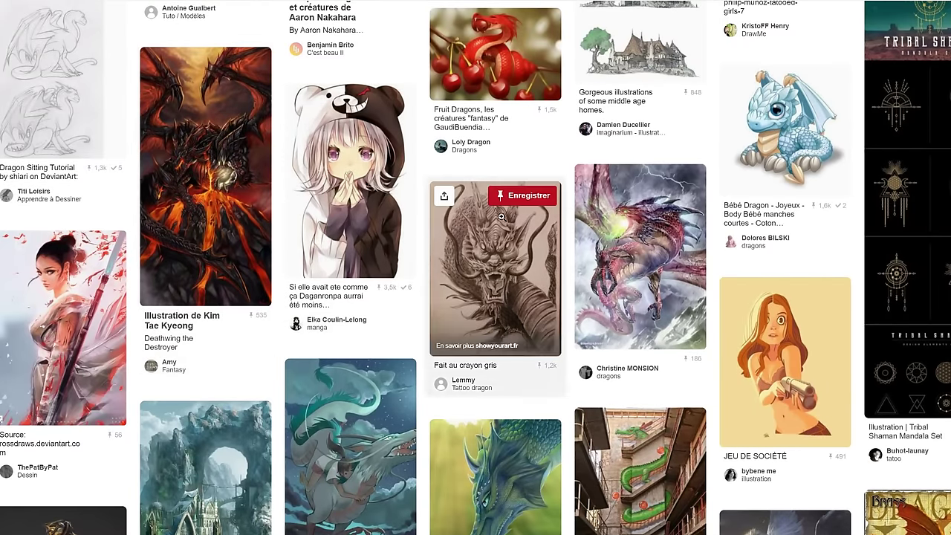
{"action": "scroll", "coordinate": [150, 208], "scroll_direction": "down", "scroll_amount": 2}
{"action": "scroll", "coordinate": [749, 323], "scroll_direction": "down", "scroll_amount": 3}
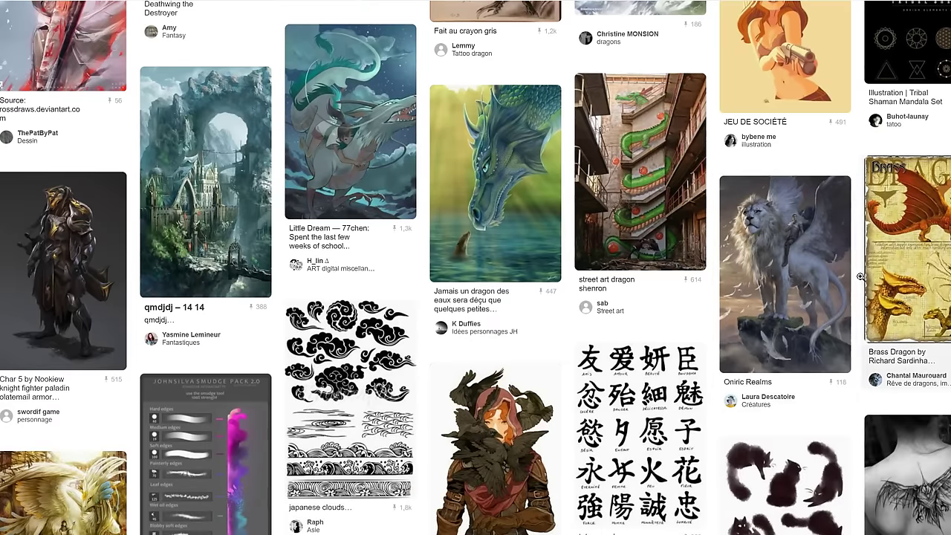
{"action": "scroll", "coordinate": [416, 236], "scroll_direction": "down", "scroll_amount": 3}
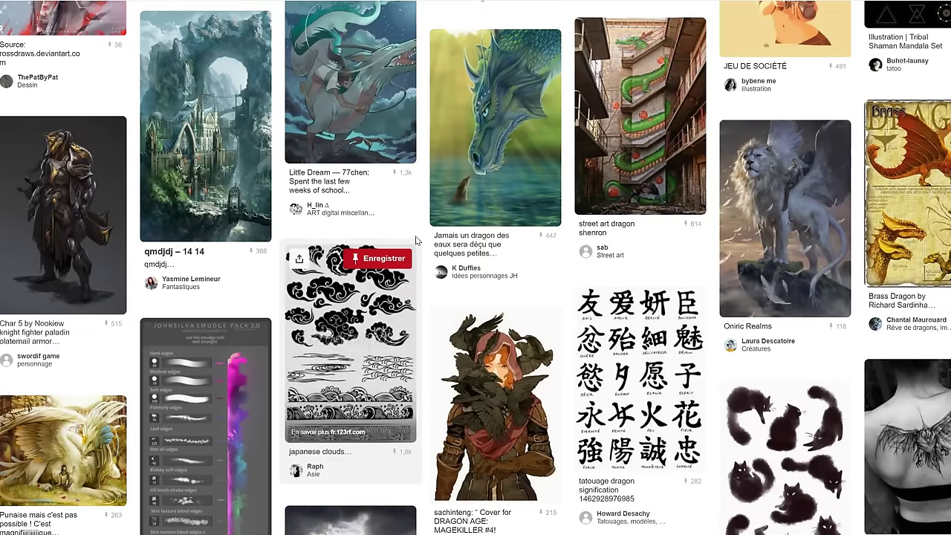
{"action": "scroll", "coordinate": [415, 236], "scroll_direction": "down", "scroll_amount": 3}
{"action": "scroll", "coordinate": [413, 237], "scroll_direction": "down", "scroll_amount": 5}
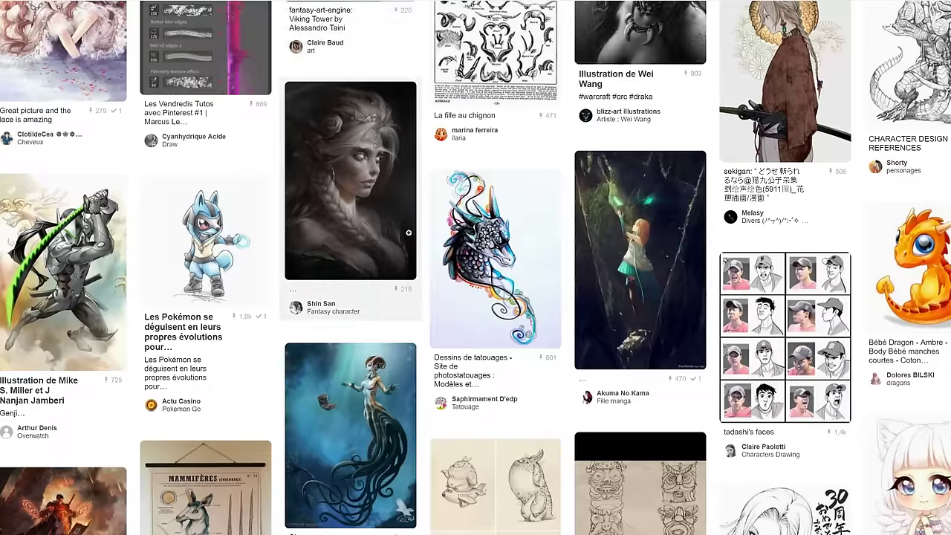
{"action": "scroll", "coordinate": [409, 234], "scroll_direction": "down", "scroll_amount": 4}
{"action": "scroll", "coordinate": [405, 232], "scroll_direction": "down", "scroll_amount": 5}
{"action": "scroll", "coordinate": [403, 230], "scroll_direction": "down", "scroll_amount": 5}
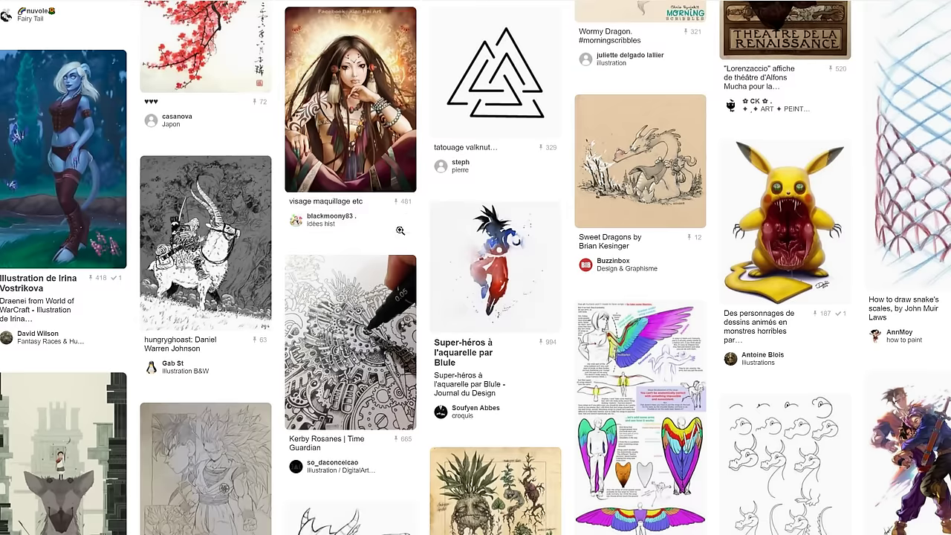
{"action": "scroll", "coordinate": [398, 231], "scroll_direction": "down", "scroll_amount": 1}
{"action": "scroll", "coordinate": [398, 231], "scroll_direction": "down", "scroll_amount": 2}
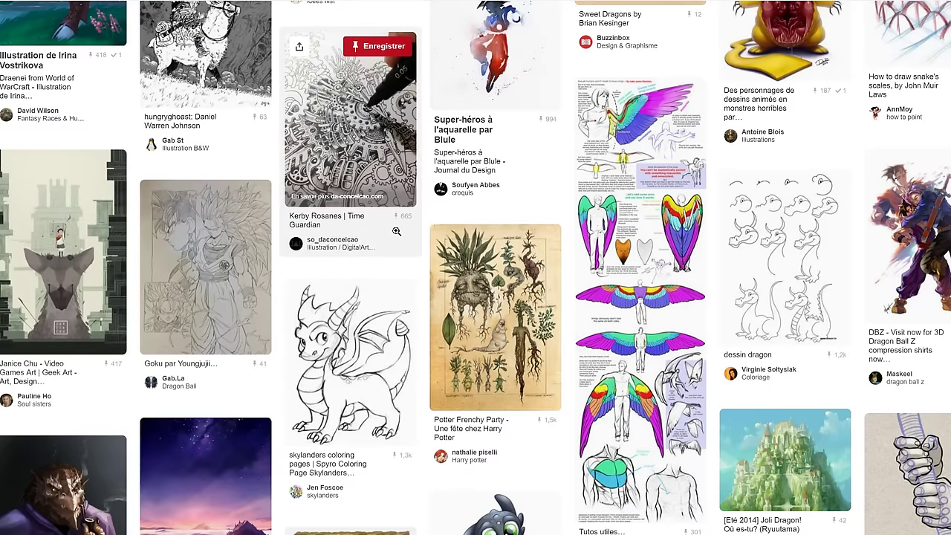
{"action": "scroll", "coordinate": [396, 231], "scroll_direction": "down", "scroll_amount": 4}
{"action": "scroll", "coordinate": [394, 235], "scroll_direction": "down", "scroll_amount": 4}
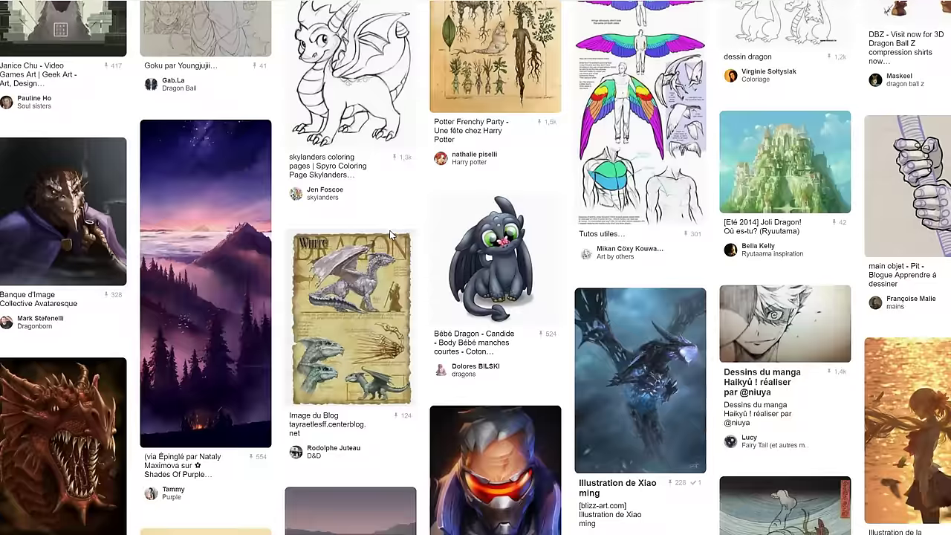
{"action": "scroll", "coordinate": [375, 223], "scroll_direction": "down", "scroll_amount": 2}
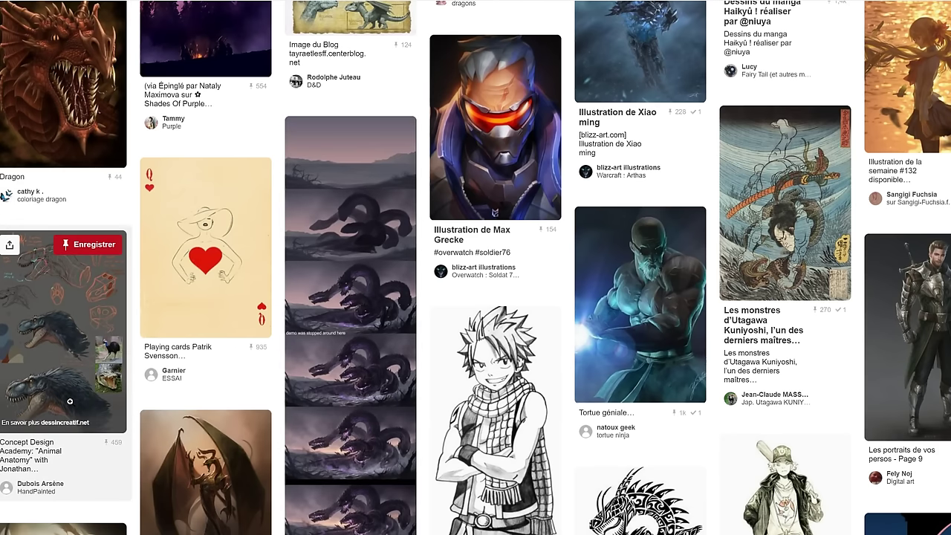
{"action": "scroll", "coordinate": [223, 297], "scroll_direction": "down", "scroll_amount": 3}
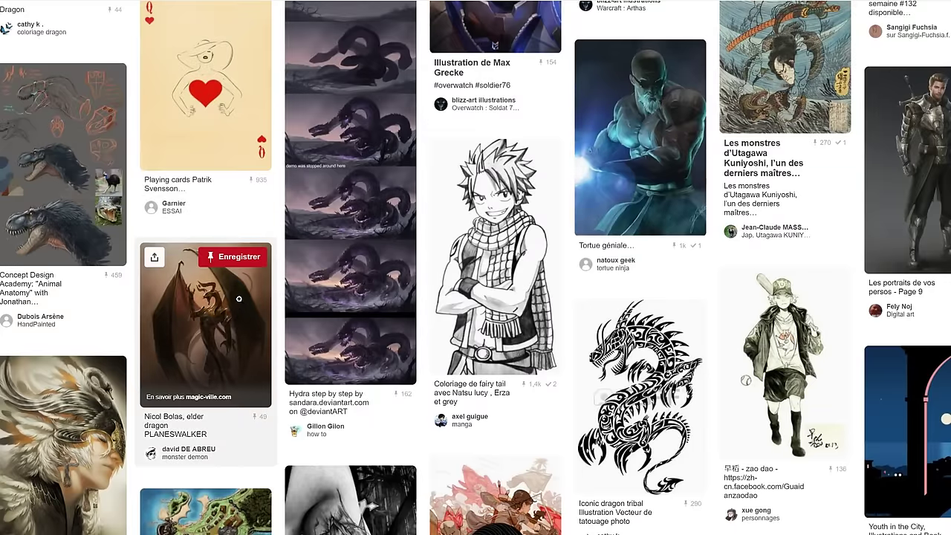
{"action": "scroll", "coordinate": [239, 299], "scroll_direction": "down", "scroll_amount": 4}
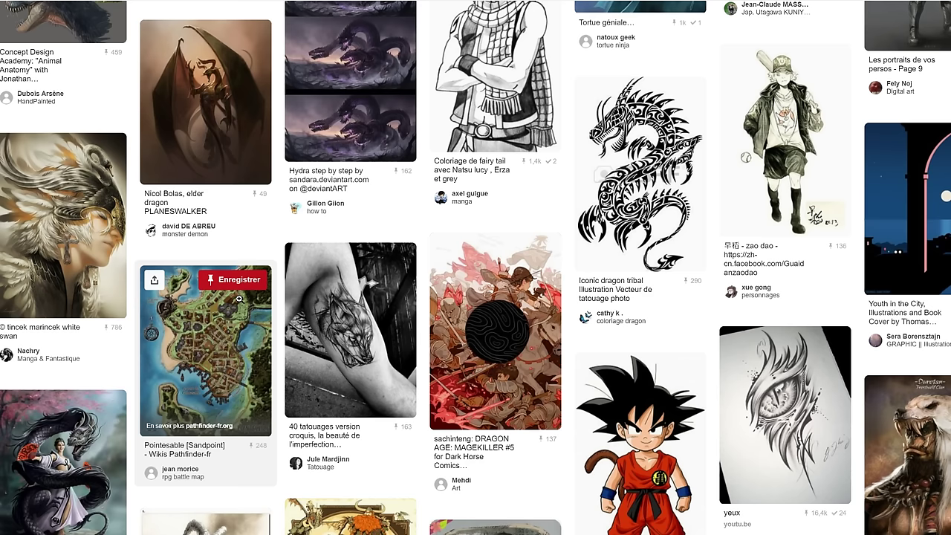
{"action": "scroll", "coordinate": [239, 298], "scroll_direction": "down", "scroll_amount": 4}
{"action": "scroll", "coordinate": [239, 298], "scroll_direction": "down", "scroll_amount": 5}
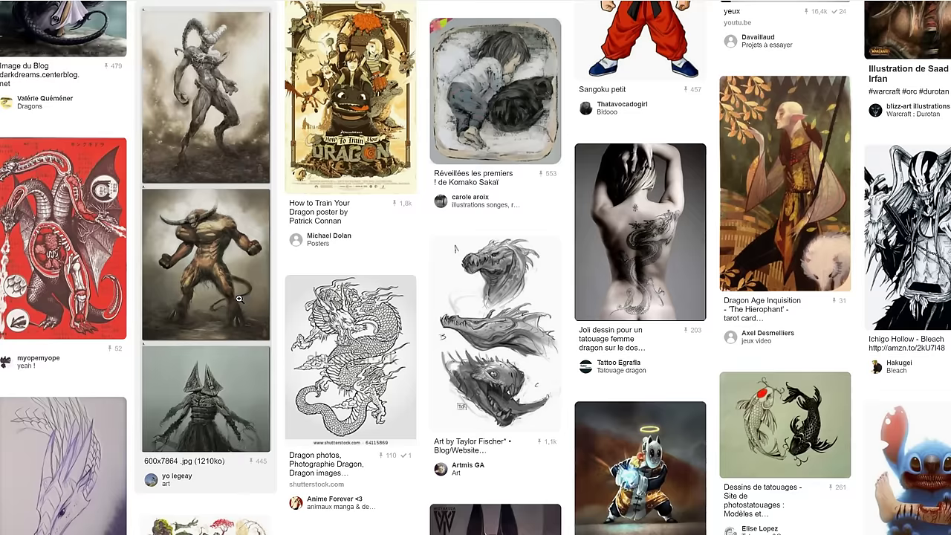
{"action": "mouse_move", "coordinate": [495, 335]}
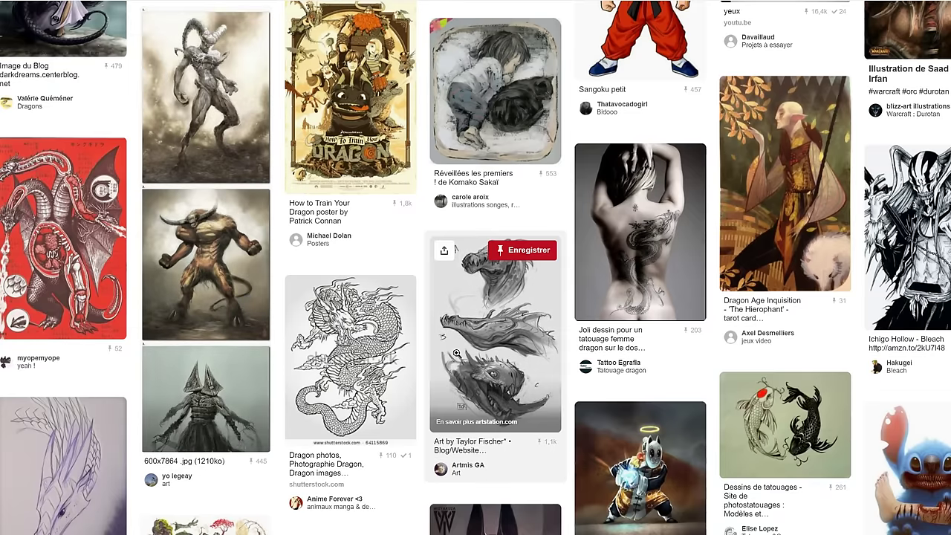
Step: Open the three-dragon-heads sketch pin and save its image with 'Enregistrer l'image sous...'
{"action": "left_click", "coordinate": [501, 328]}
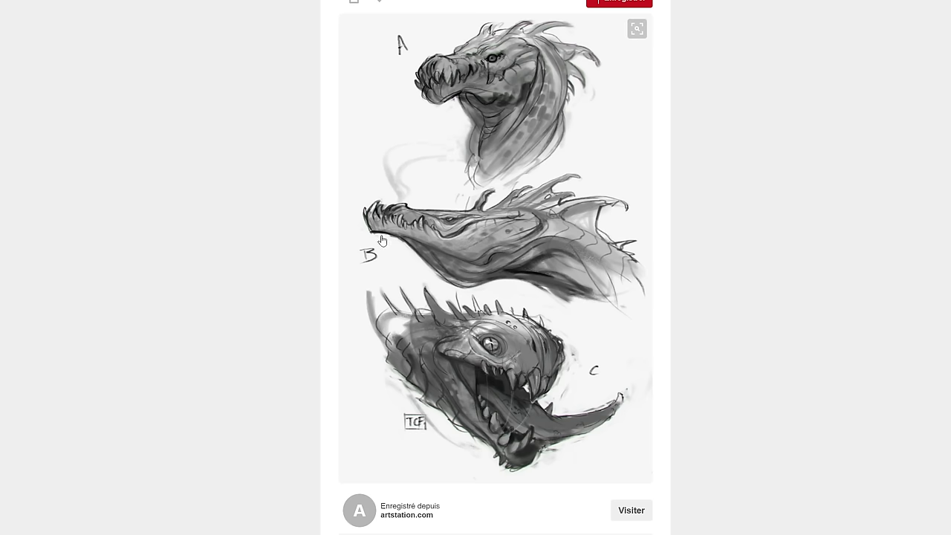
{"action": "right_click", "coordinate": [473, 234]}
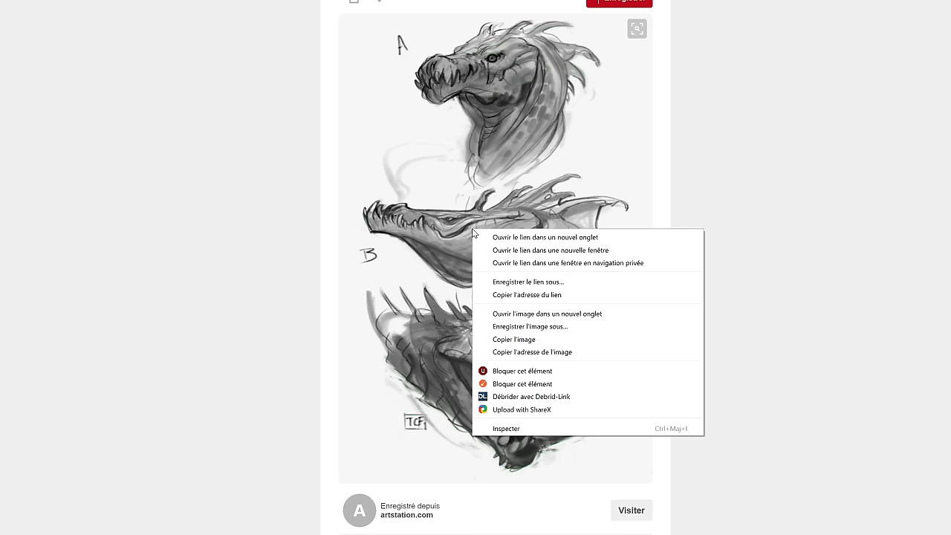
{"action": "left_click", "coordinate": [513, 327]}
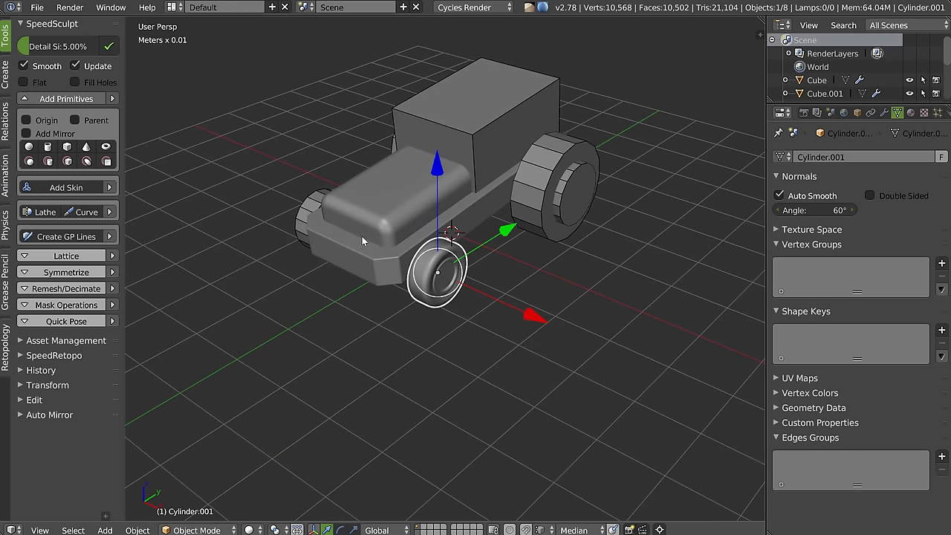
Step: Lasso-select all the truck parts and delete them
{"action": "middle_click_drag", "start_coordinate": [370, 238], "coordinate": [362, 234]}
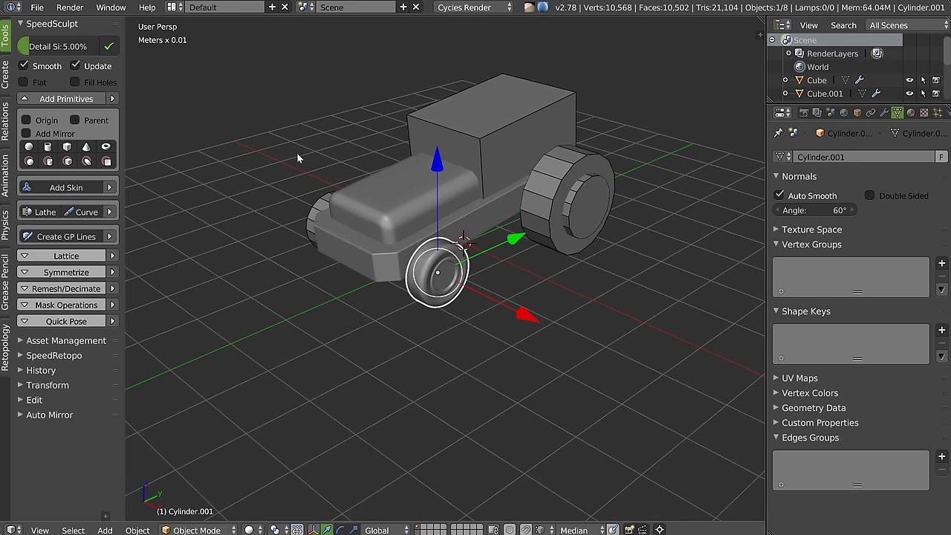
{"action": "left_click", "coordinate": [41, 9]}
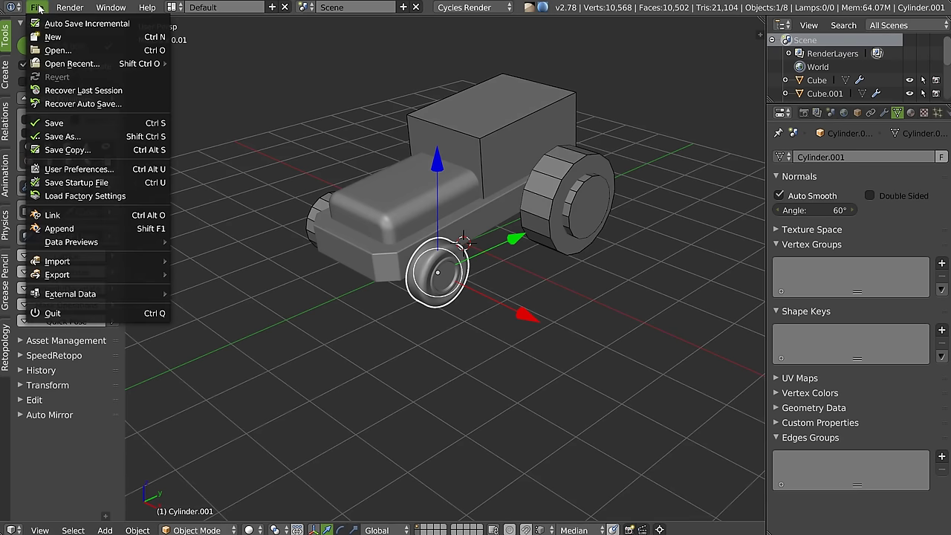
{"action": "left_click_drag", "start_coordinate": [380, 349], "coordinate": [472, 232], "text": "ctrl"}
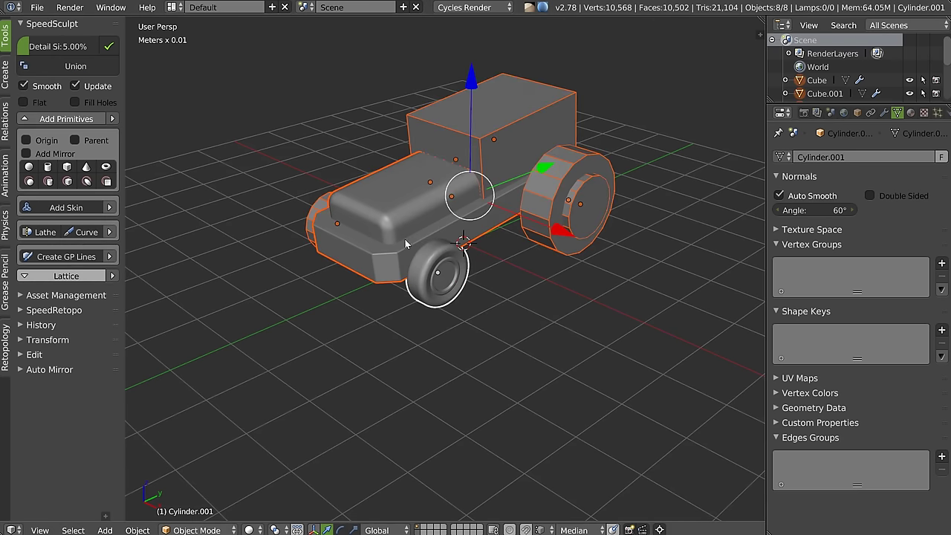
{"action": "key", "text": "Delete"}
Step: In right ortho view, add the dragon sketch as a background image with Axis set to Right
{"action": "key", "text": "n"}
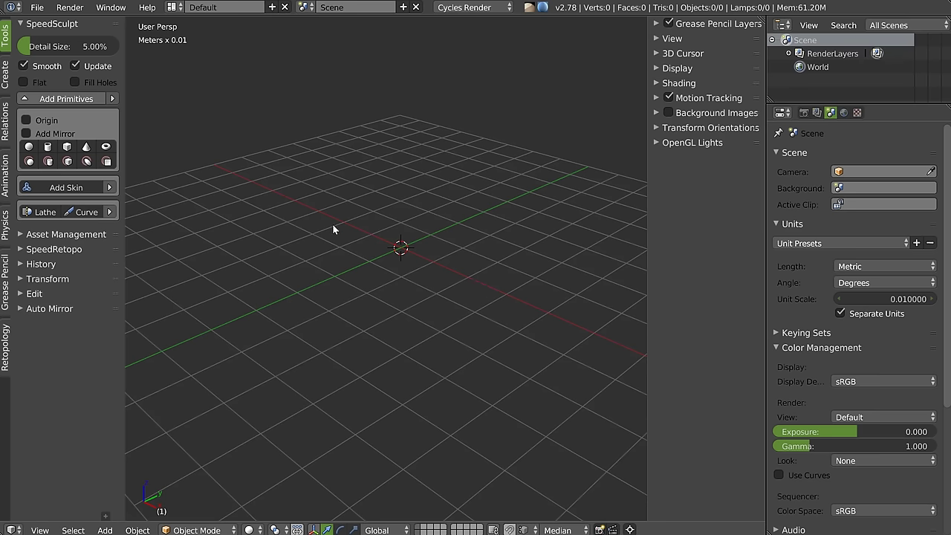
{"action": "key", "text": "q"}
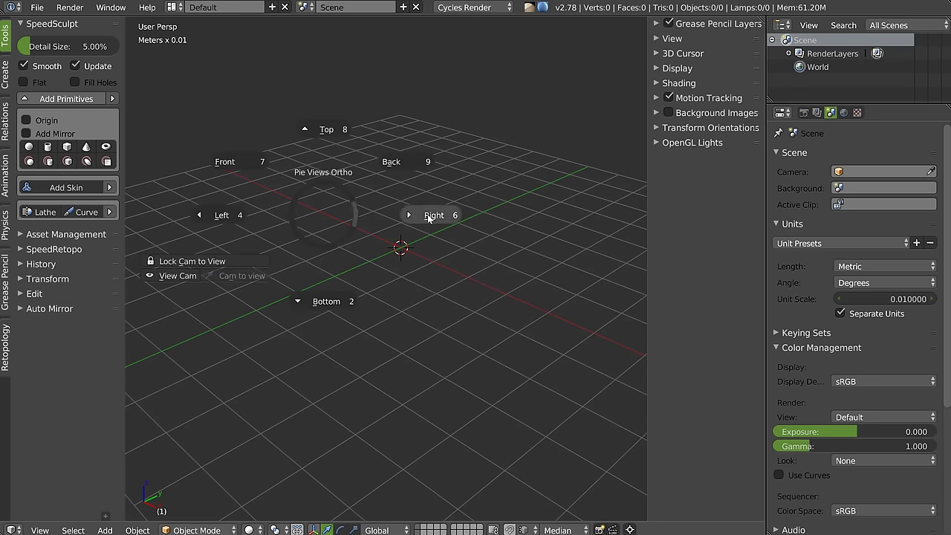
{"action": "left_click", "coordinate": [428, 216]}
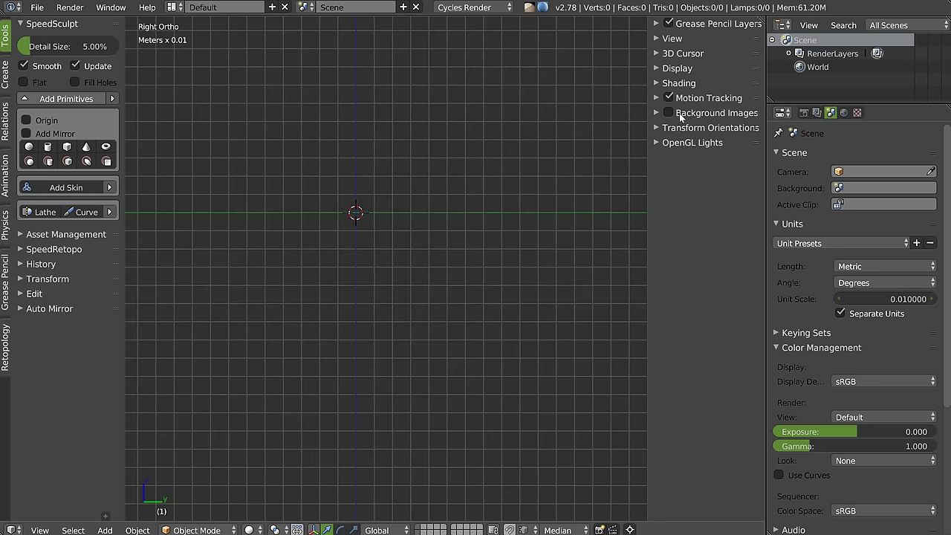
{"action": "left_click", "coordinate": [670, 113]}
{"action": "left_click", "coordinate": [658, 113]}
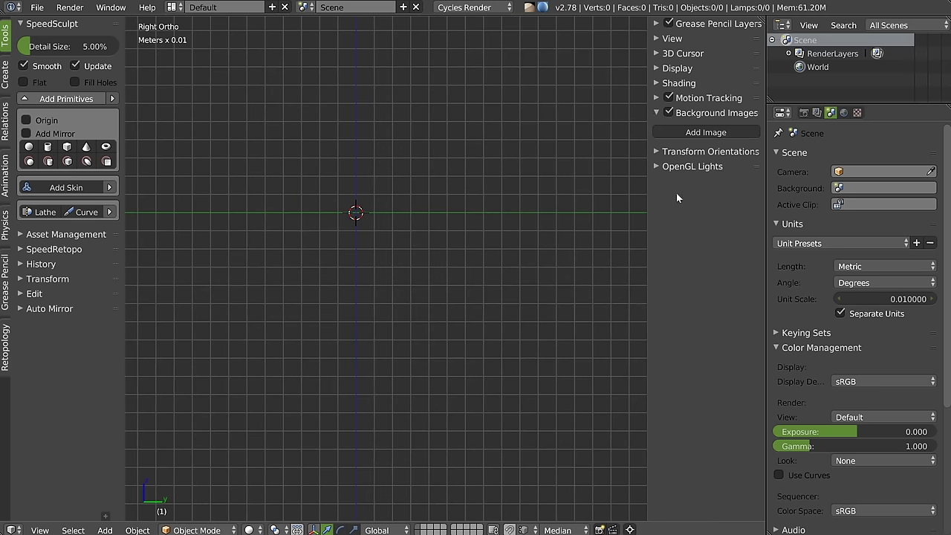
{"action": "left_click", "coordinate": [699, 134]}
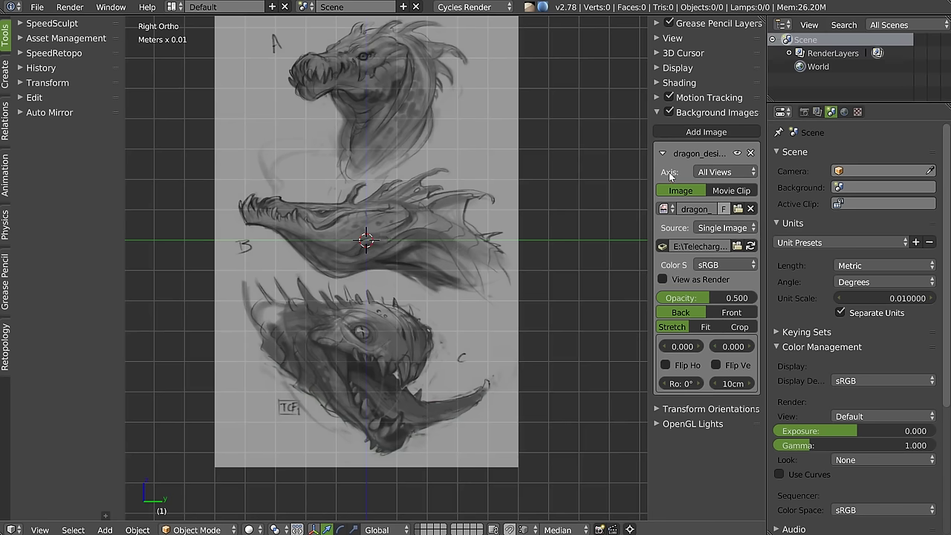
{"action": "left_click", "coordinate": [707, 171]}
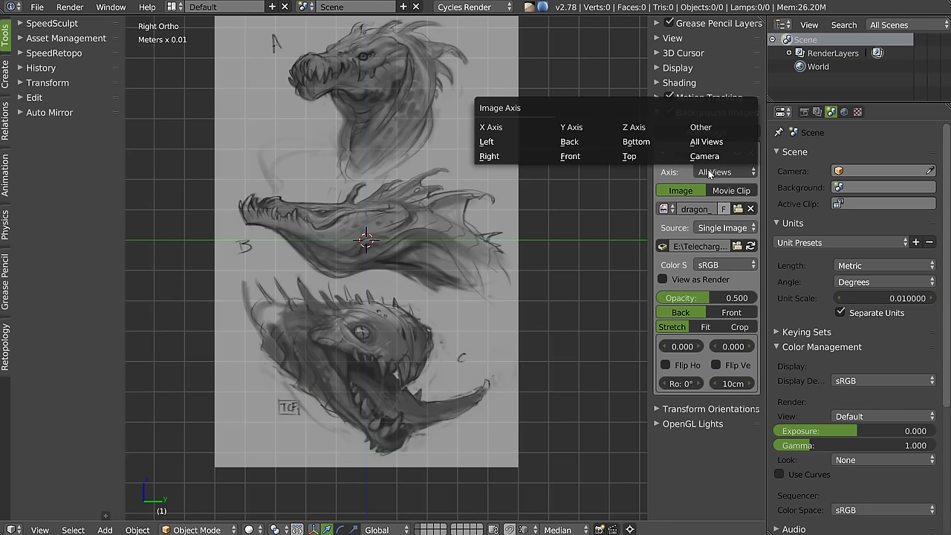
{"action": "left_click", "coordinate": [492, 157]}
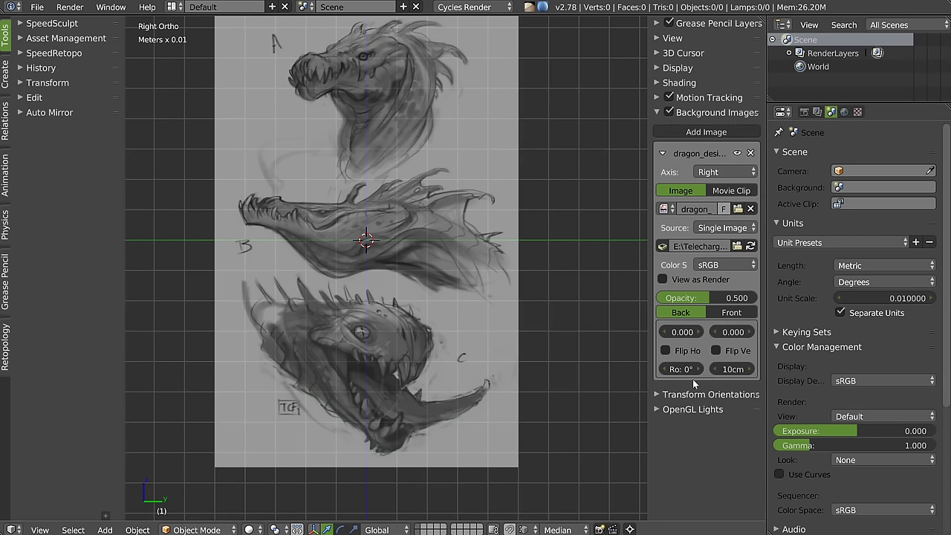
Step: Enlarge the background sketch to 18cm and add a test UV sphere
{"action": "left_click_drag", "start_coordinate": [727, 370], "coordinate": [774, 366]}
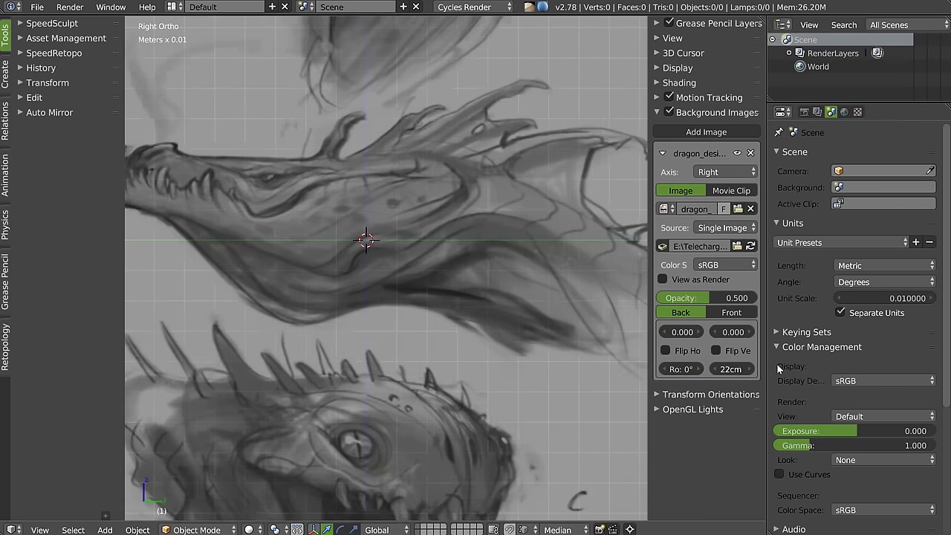
{"action": "right_click", "coordinate": [373, 250]}
{"action": "left_click", "coordinate": [346, 358]}
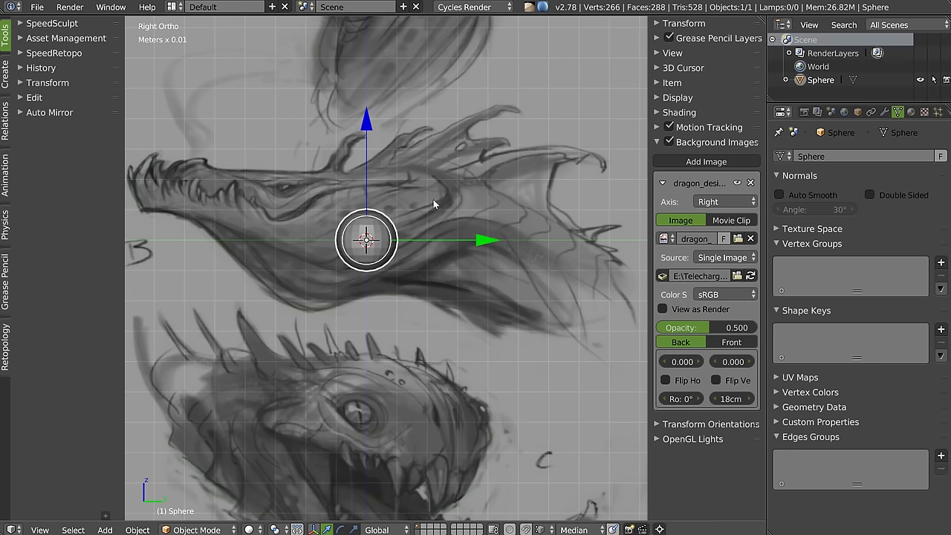
Step: Tilt the sketch slightly negative, collapse Background Images, and delete the test sphere
{"action": "scroll", "coordinate": [414, 206], "scroll_direction": "down", "scroll_amount": 2}
{"action": "scroll", "coordinate": [377, 295], "scroll_direction": "down", "scroll_amount": 2}
{"action": "scroll", "coordinate": [415, 271], "scroll_direction": "down", "scroll_amount": 1}
{"action": "middle_click_drag", "start_coordinate": [381, 294], "coordinate": [424, 304]}
{"action": "key", "text": "KP_3"}
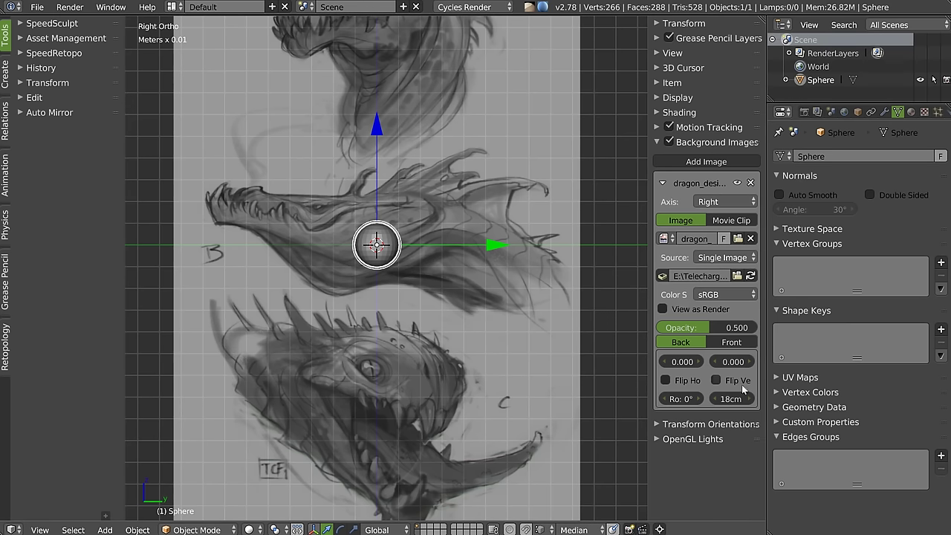
{"action": "mouse_move", "coordinate": [680, 399]}
{"action": "left_mouse_down"}
{"action": "mouse_move", "coordinate": [666, 402]}
{"action": "mouse_move", "coordinate": [676, 402]}
{"action": "left_mouse_up"}
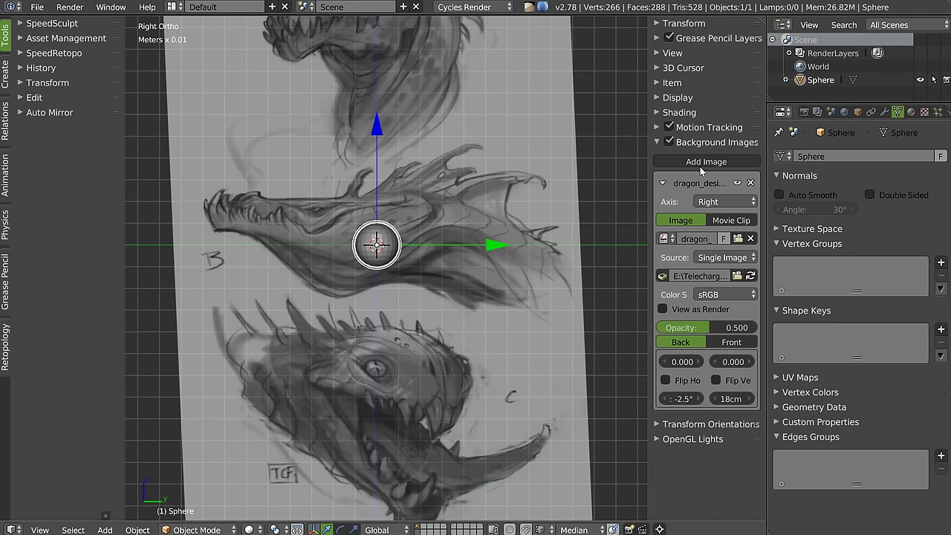
{"action": "left_click", "coordinate": [659, 142]}
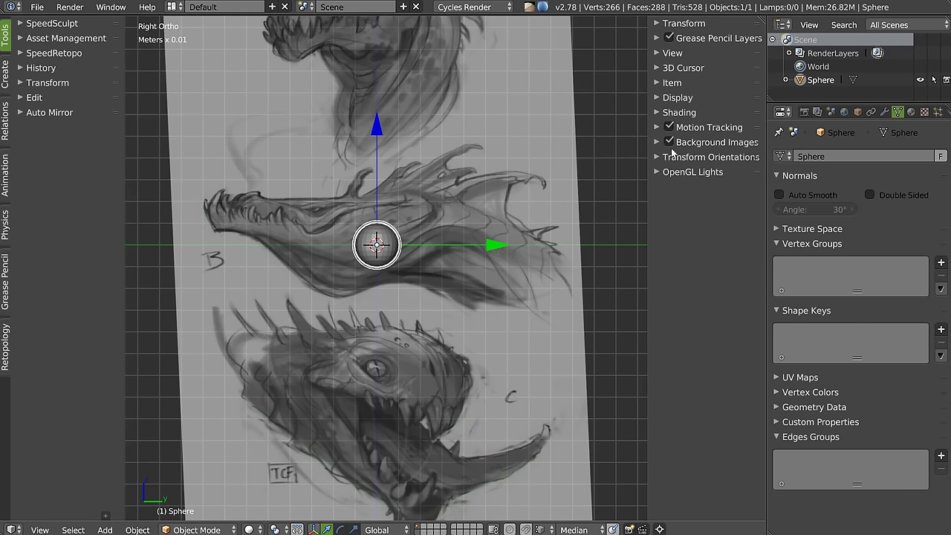
{"action": "key", "text": "x"}
{"action": "left_click", "coordinate": [386, 261]}
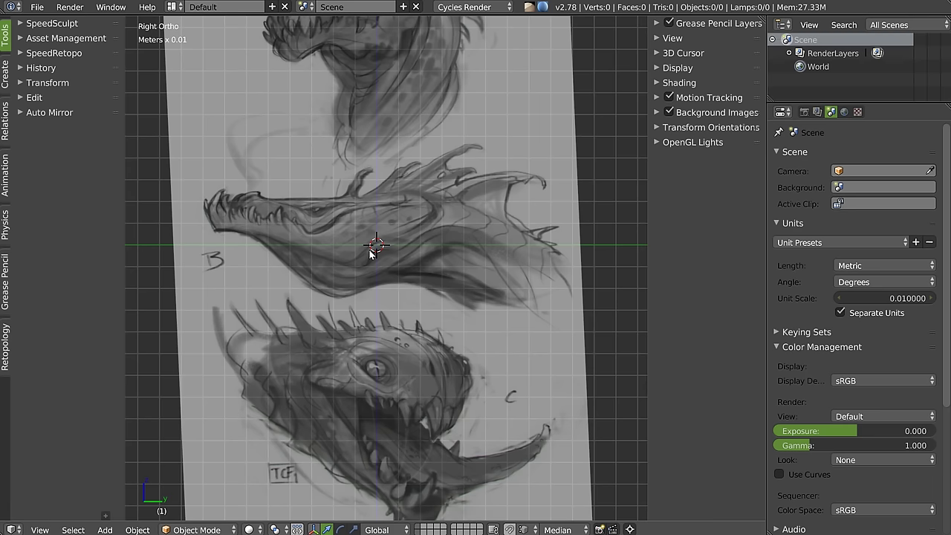
Step: Hide the background sketch and draw a trial snout outline with an eye in Grease Pencil
{"action": "left_click", "coordinate": [669, 113]}
{"action": "mouse_move", "coordinate": [212, 214]}
{"action": "left_mouse_down"}
{"action": "mouse_move", "coordinate": [408, 185]}
{"action": "mouse_move", "coordinate": [198, 228]}
{"action": "mouse_move", "coordinate": [278, 248]}
{"action": "mouse_move", "coordinate": [505, 243]}
{"action": "left_mouse_up"}
{"action": "left_click_drag", "start_coordinate": [422, 181], "coordinate": [465, 238]}
{"action": "left_click_drag", "start_coordinate": [309, 199], "coordinate": [315, 206]}
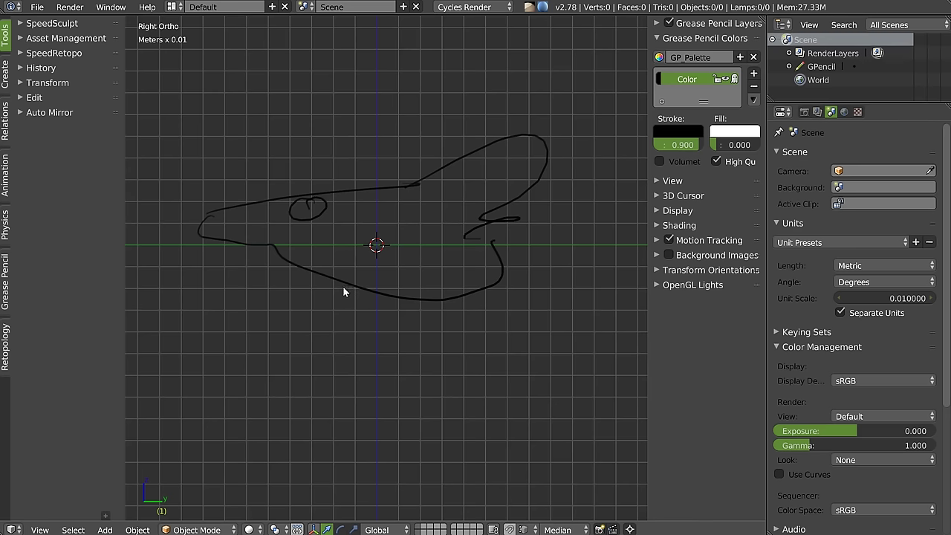
Step: Delete the stroke colour to erase the drawing, re-enable Background Images, and expand SpeedSculpt
{"action": "left_click", "coordinate": [753, 57]}
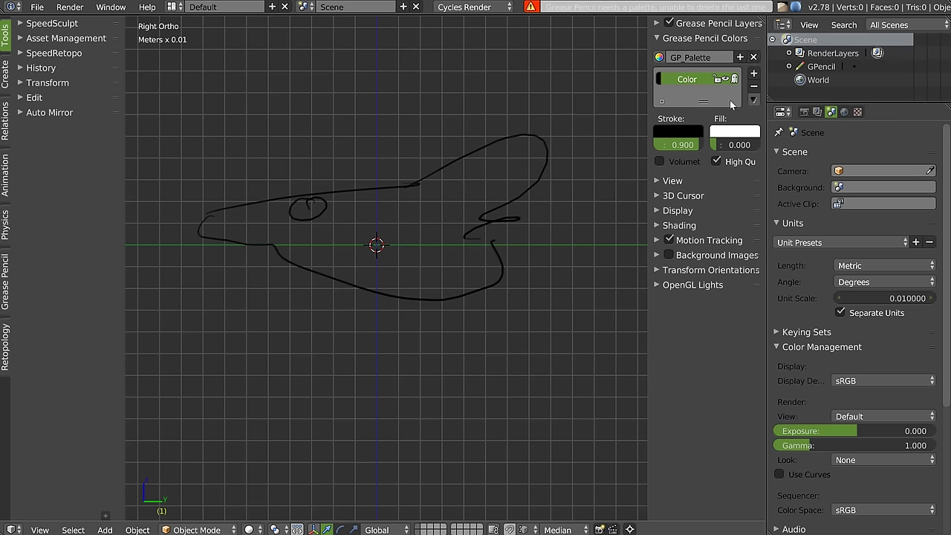
{"action": "left_click", "coordinate": [754, 87]}
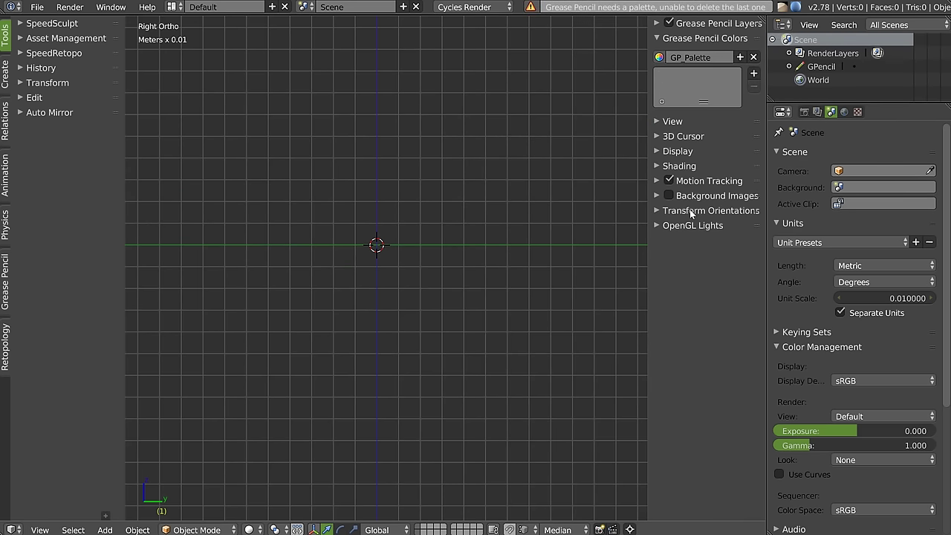
{"action": "left_click", "coordinate": [669, 196]}
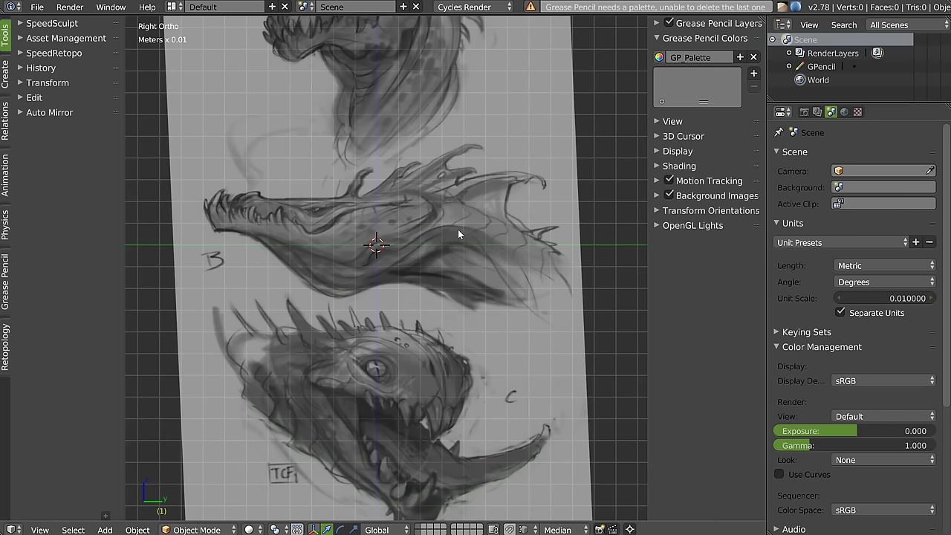
{"action": "left_click", "coordinate": [47, 23]}
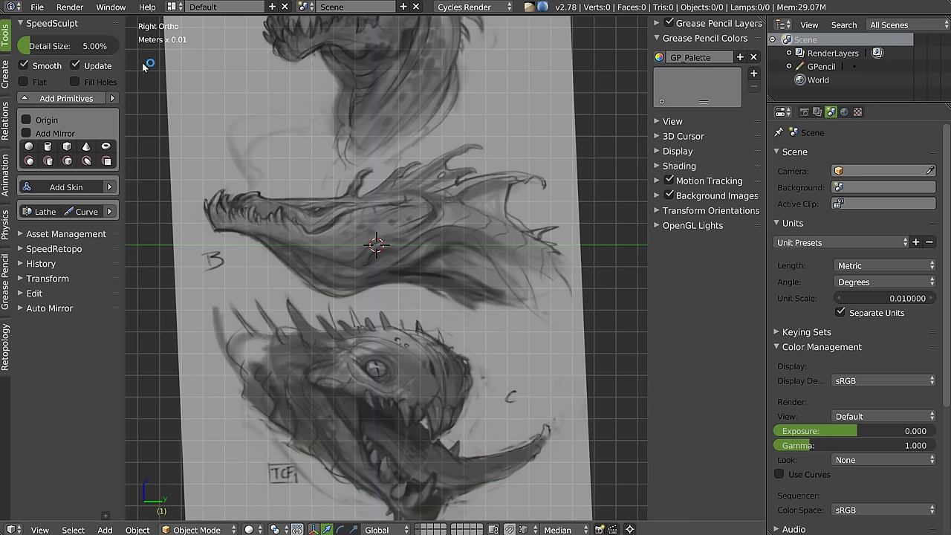
Step: Add an icosphere, move it onto the middle head's snout, and scale it up
{"action": "left_click", "coordinate": [30, 146]}
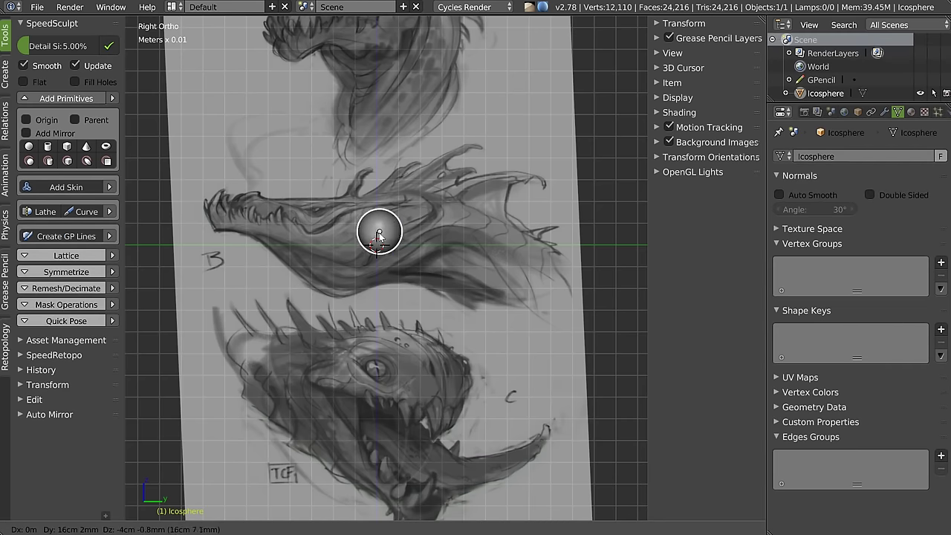
{"action": "left_click", "coordinate": [342, 248]}
{"action": "key", "text": "s"}
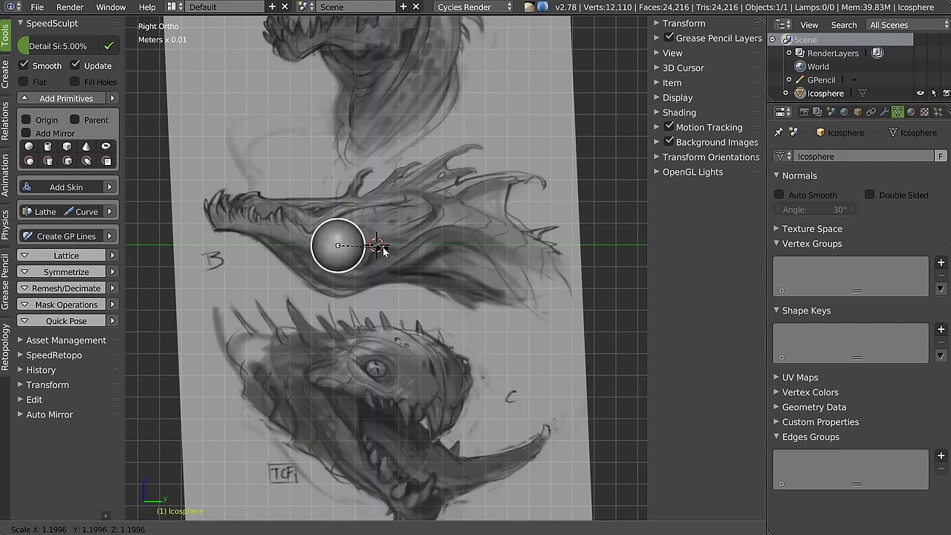
{"action": "left_click", "coordinate": [416, 253]}
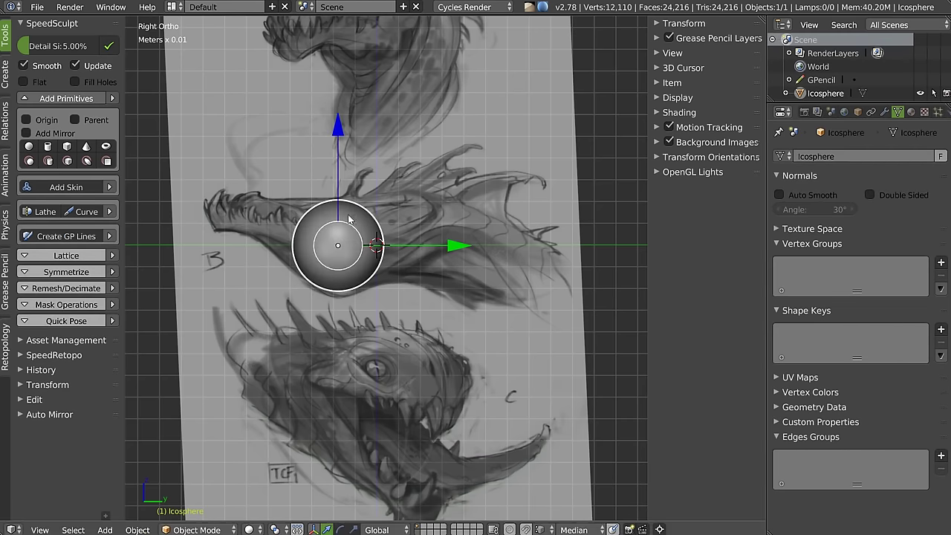
Step: Set the reference image to draw in front, then briefly enter Sculpt Mode and return to Object Mode
{"action": "left_click", "coordinate": [658, 142]}
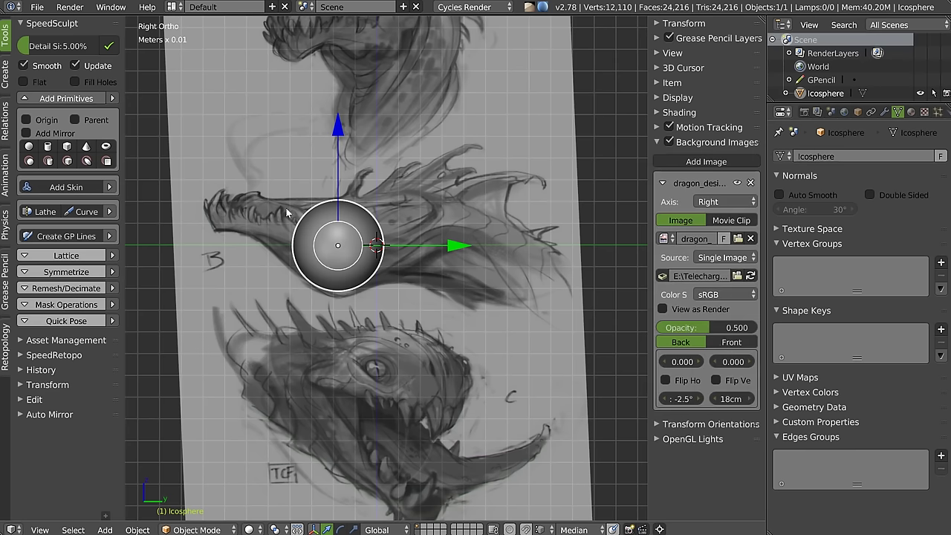
{"action": "left_click", "coordinate": [731, 342]}
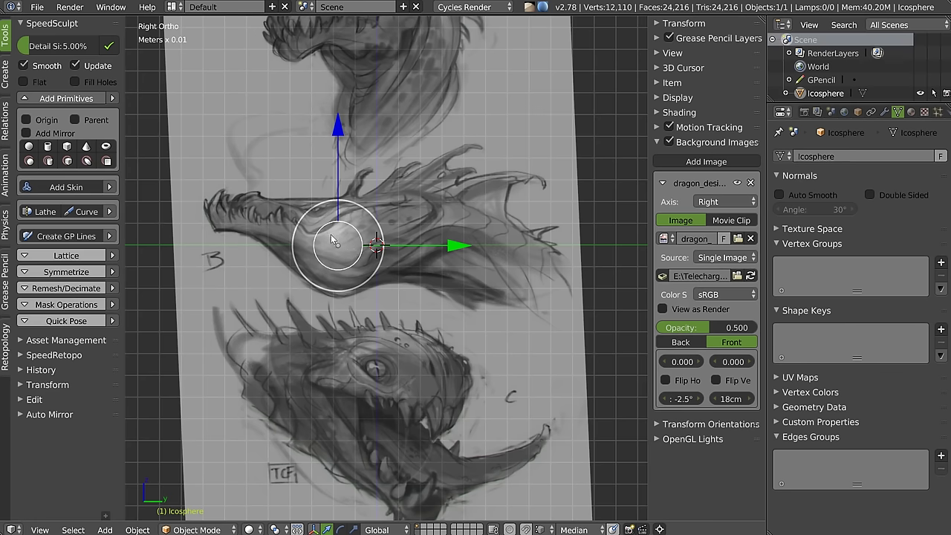
{"action": "key", "text": "Tab"}
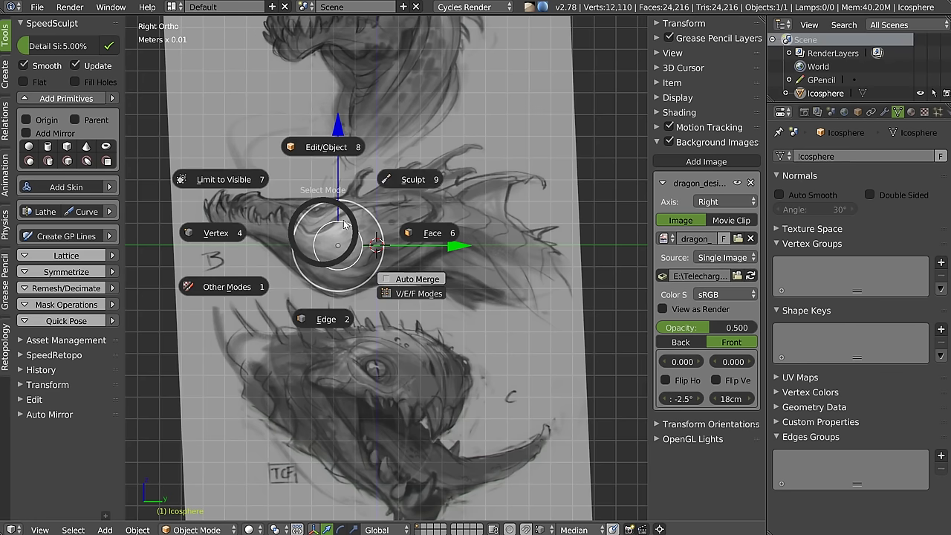
{"action": "left_click", "coordinate": [412, 183]}
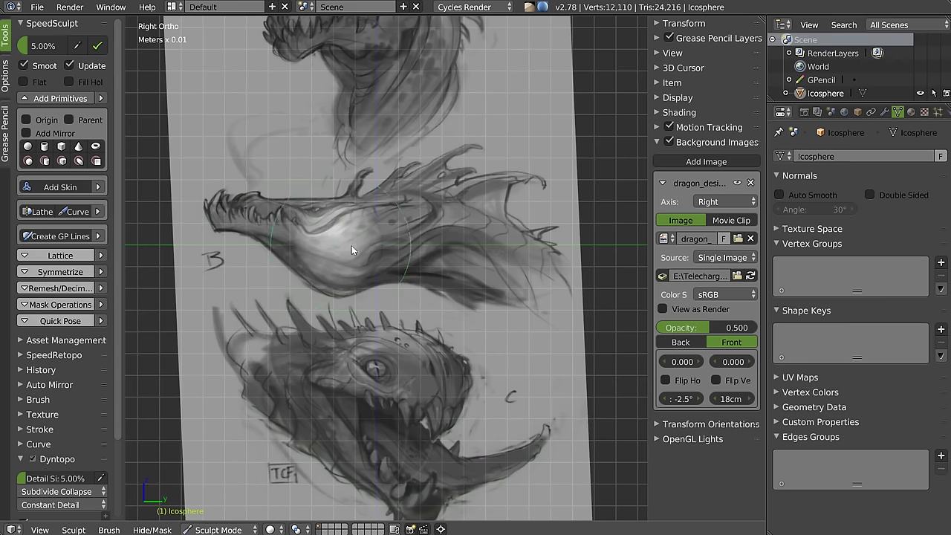
{"action": "key", "text": "Tab"}
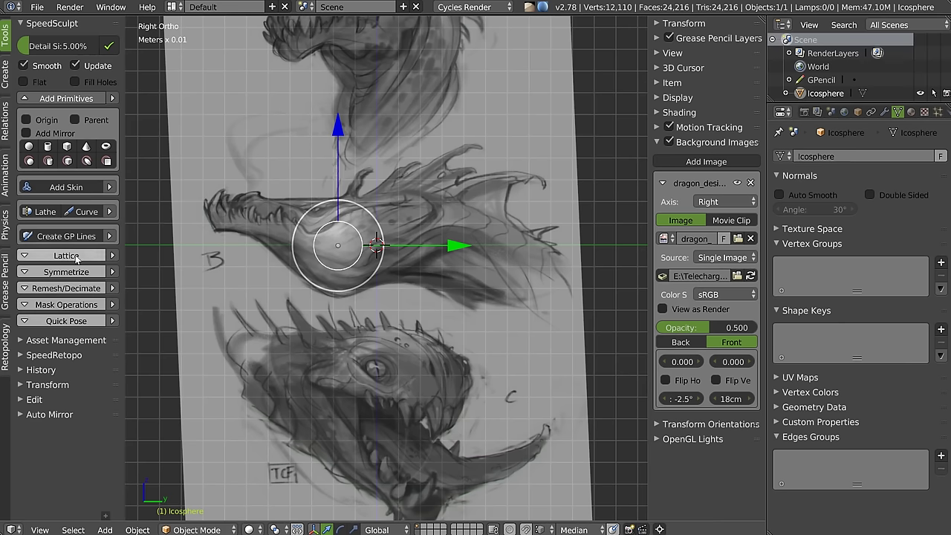
Step: Add a lattice around the icosphere and pinch its front points up toward the snout tip
{"action": "left_click", "coordinate": [60, 257]}
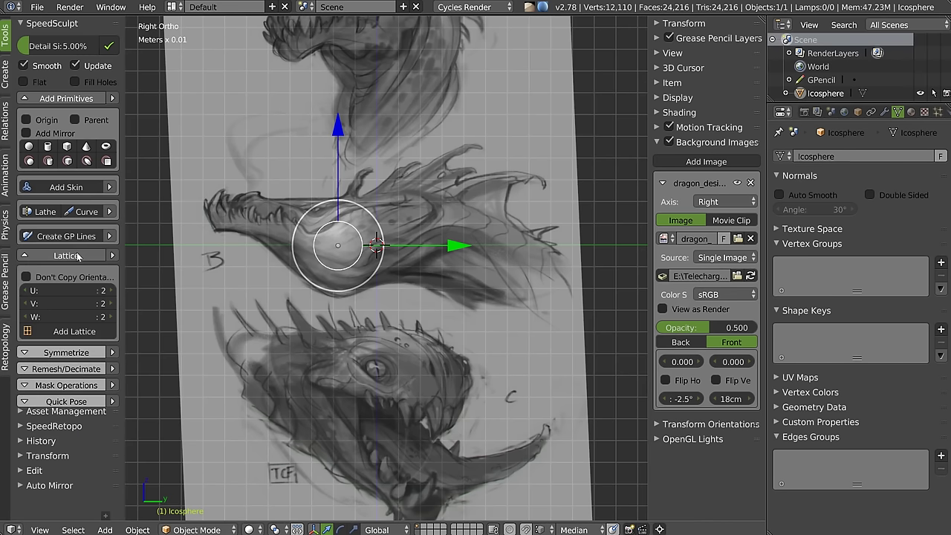
{"action": "left_click", "coordinate": [70, 330]}
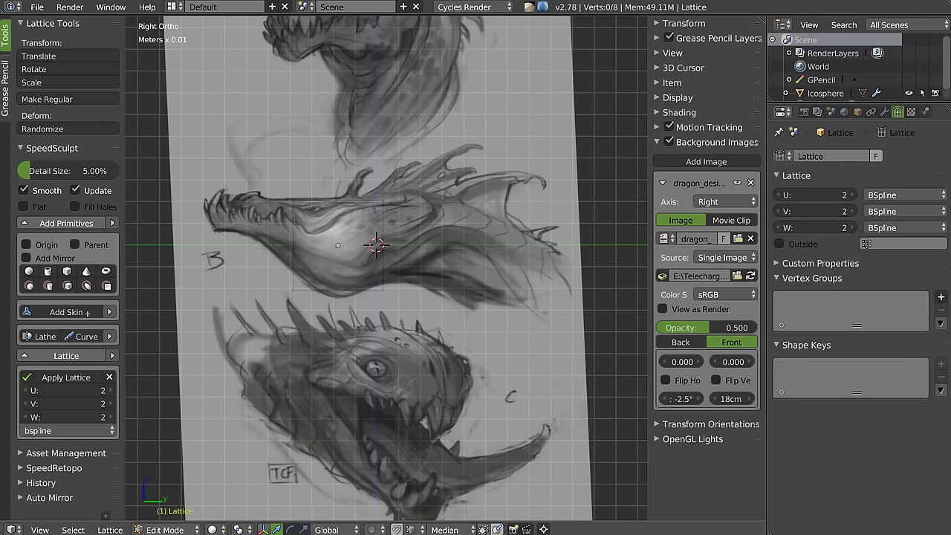
{"action": "right_click", "coordinate": [295, 203]}
{"action": "middle_click_drag", "start_coordinate": [315, 237], "coordinate": [341, 225]}
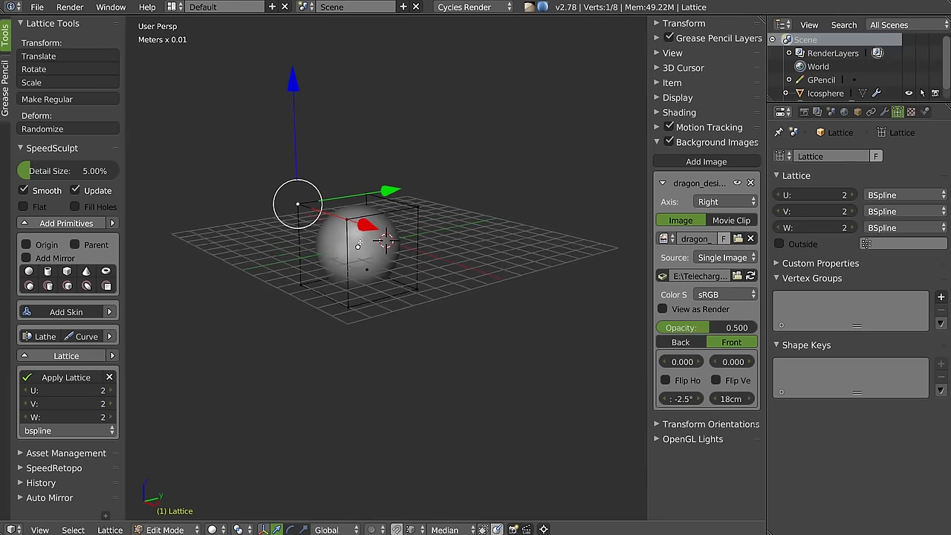
{"action": "right_click", "coordinate": [336, 217], "text": "shift"}
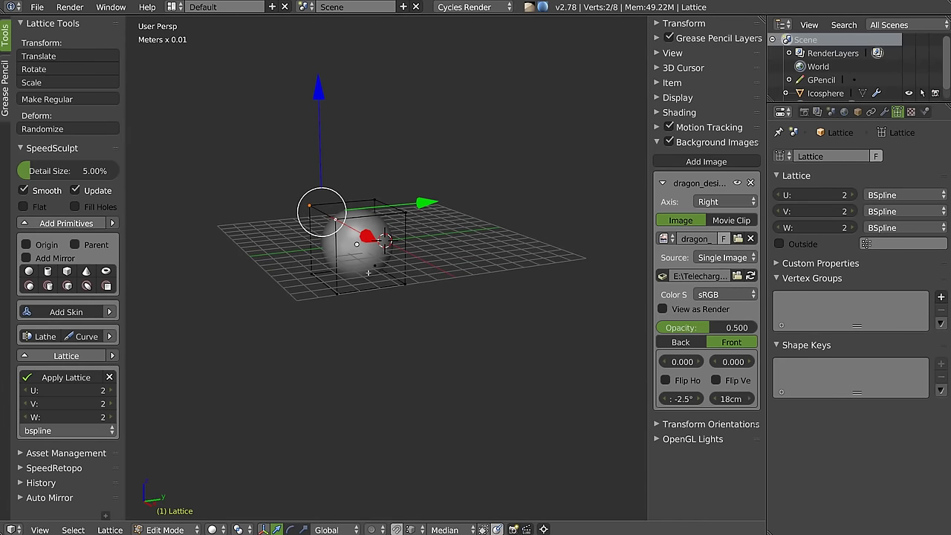
{"action": "key", "text": "KP_3"}
{"action": "key", "text": "b"}
{"action": "mouse_move", "coordinate": [309, 297]}
{"action": "left_mouse_down"}
{"action": "mouse_move", "coordinate": [352, 248]}
{"action": "mouse_move", "coordinate": [257, 230]}
{"action": "left_mouse_up"}
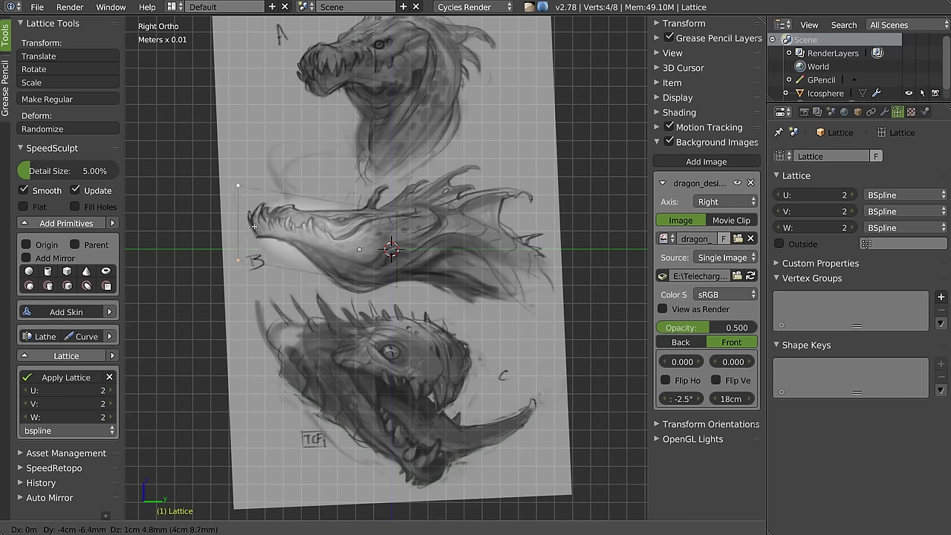
{"action": "key", "text": "s"}
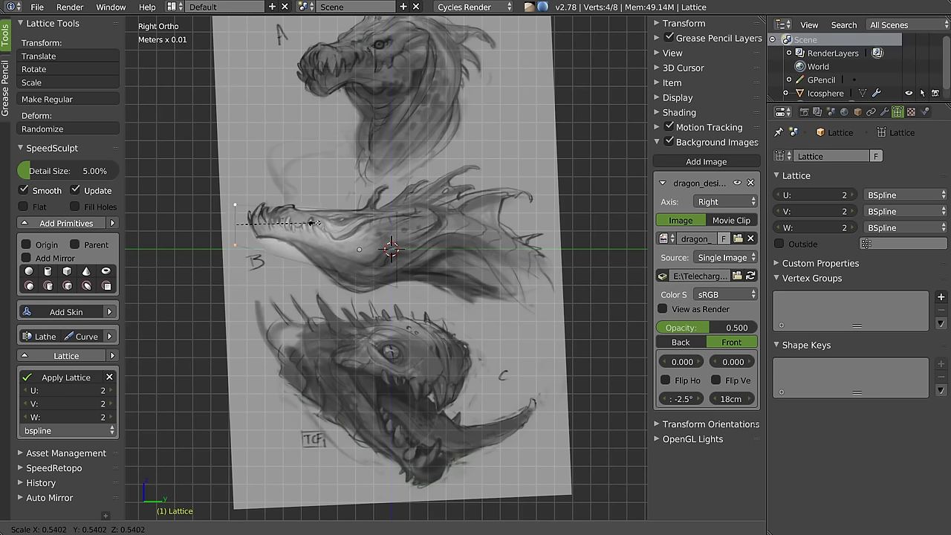
{"action": "left_click", "coordinate": [253, 224]}
{"action": "left_click_drag", "start_coordinate": [253, 230], "coordinate": [261, 222]}
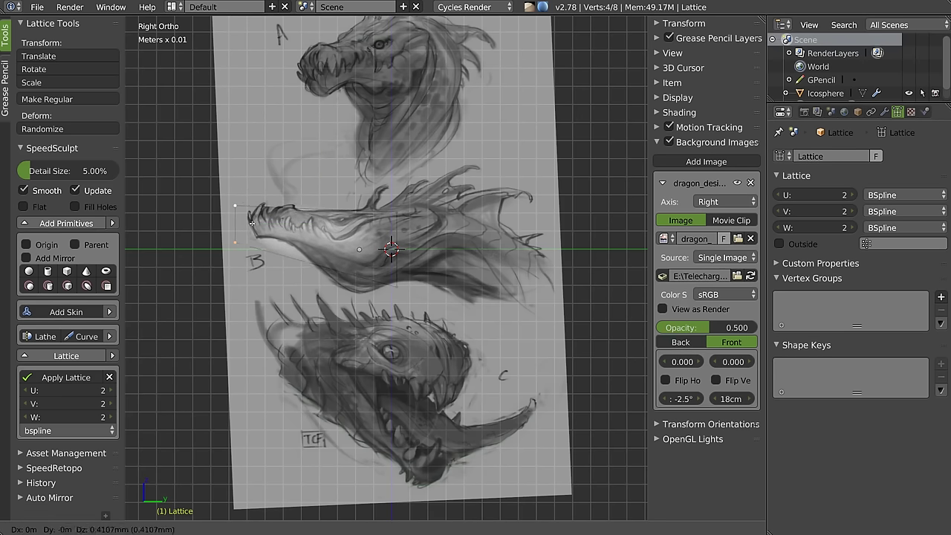
Step: Fade the reference image to 0.243 opacity and set the lattice W resolution to 3
{"action": "scroll", "coordinate": [372, 235], "scroll_direction": "up", "scroll_amount": 3}
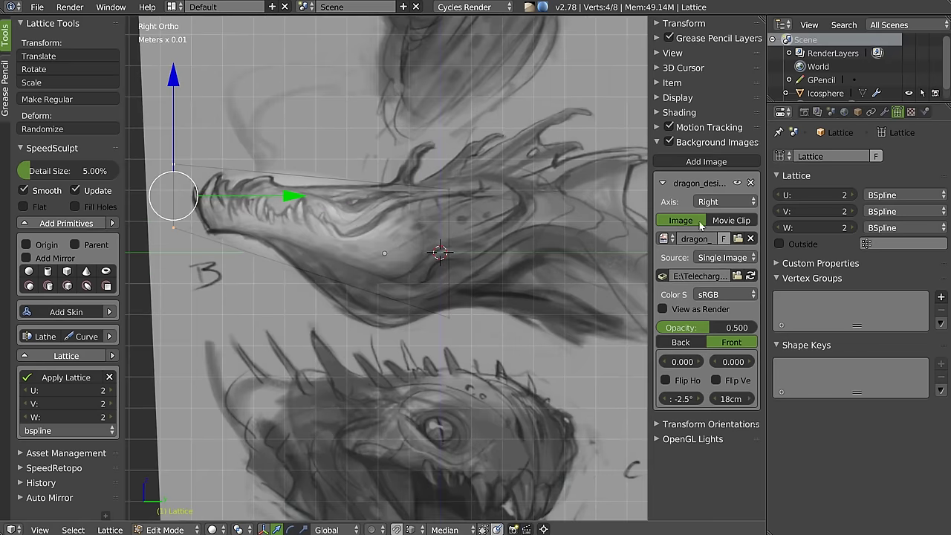
{"action": "left_click_drag", "start_coordinate": [706, 327], "coordinate": [678, 332]}
{"action": "left_click", "coordinate": [70, 417]}
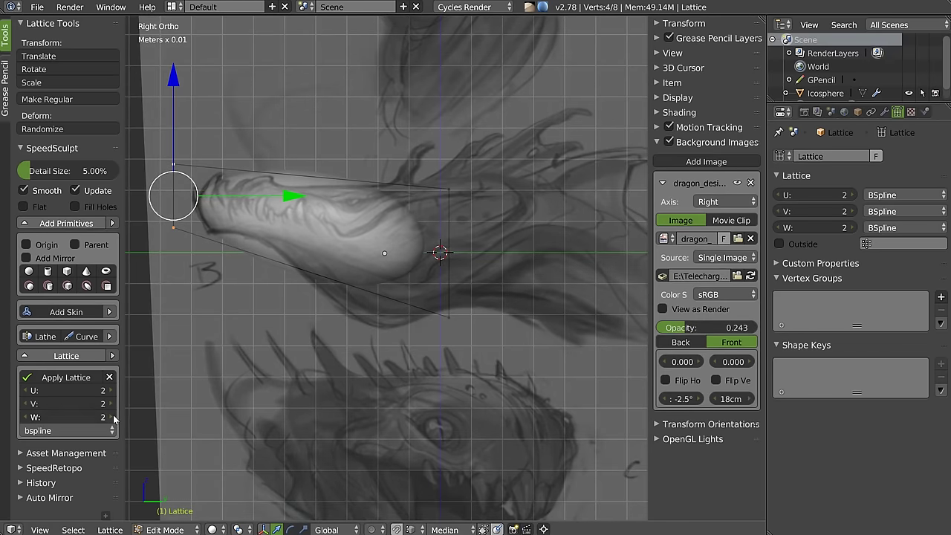
{"action": "type", "text": "3"}
{"action": "key", "text": "Return"}
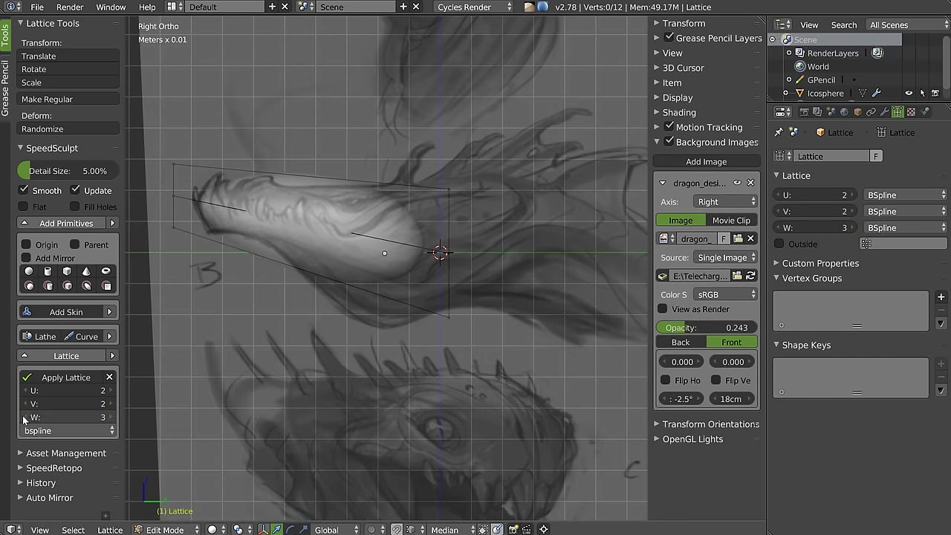
Step: Reset lattice W and U to 2 and raise V to 3
{"action": "left_click", "coordinate": [23, 417]}
{"action": "left_click", "coordinate": [111, 391]}
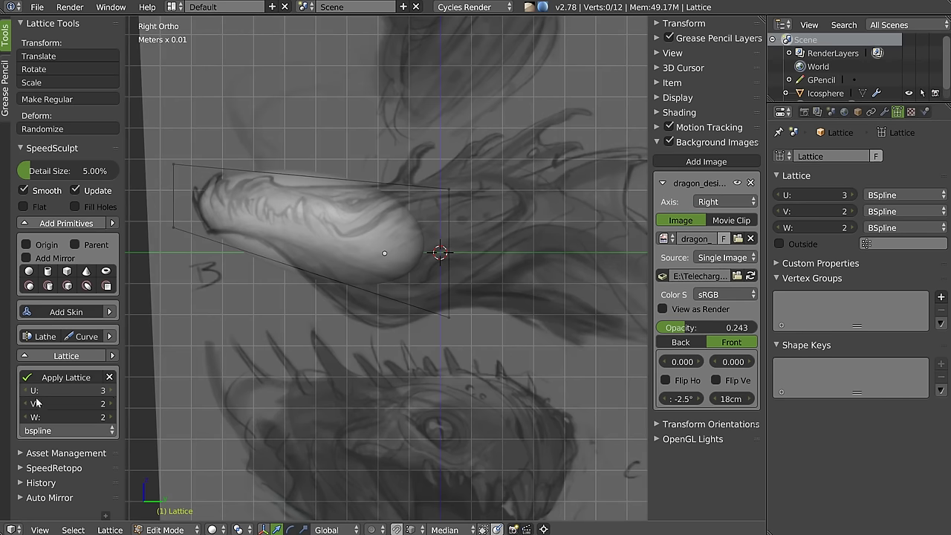
{"action": "left_click", "coordinate": [23, 390]}
{"action": "left_click", "coordinate": [110, 403]}
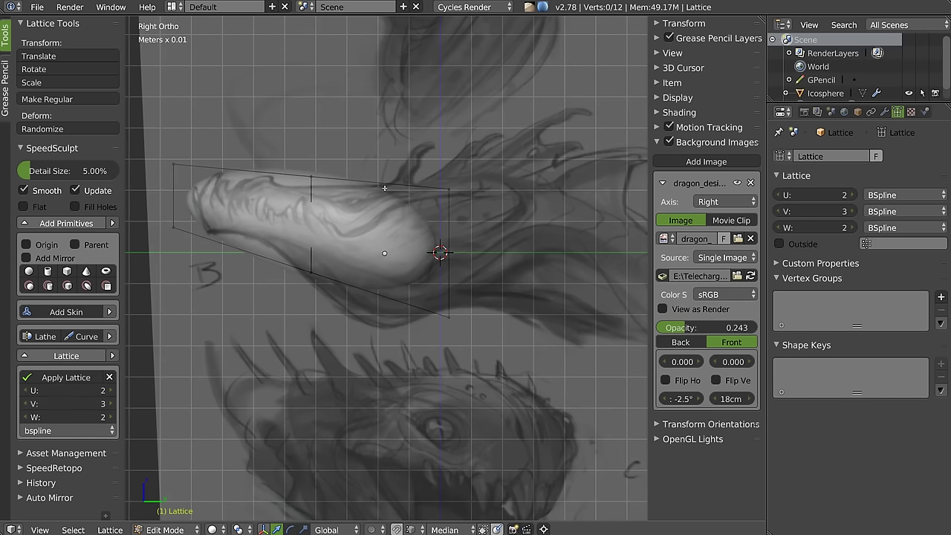
Step: Select the rear lattice points and stretch them along the head to lengthen the mesh
{"action": "scroll", "coordinate": [451, 232], "scroll_direction": "down", "scroll_amount": 1}
{"action": "right_click", "coordinate": [407, 192]}
{"action": "right_click", "coordinate": [407, 293], "text": "shift"}
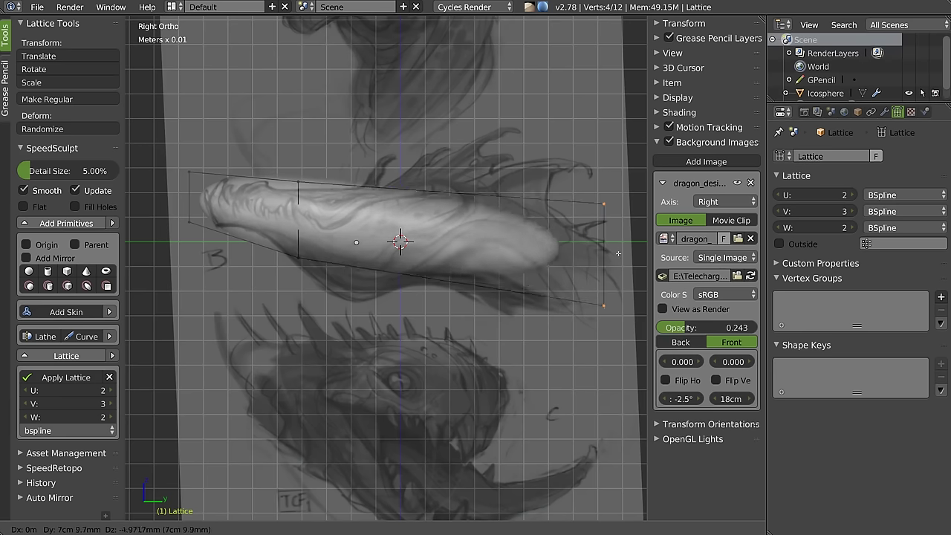
{"action": "left_click_drag", "start_coordinate": [418, 239], "coordinate": [580, 305]}
{"action": "right_click", "coordinate": [583, 253]}
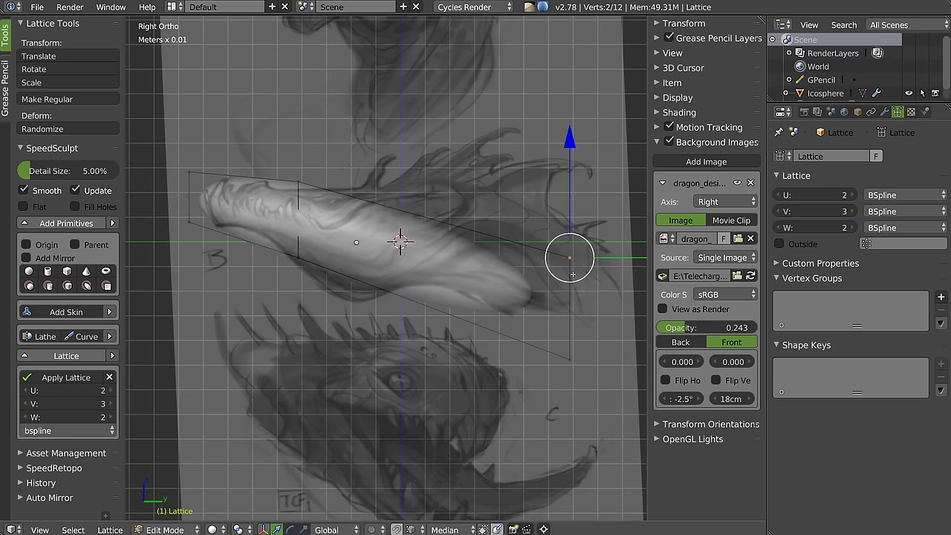
{"action": "left_click_drag", "start_coordinate": [557, 272], "coordinate": [359, 283]}
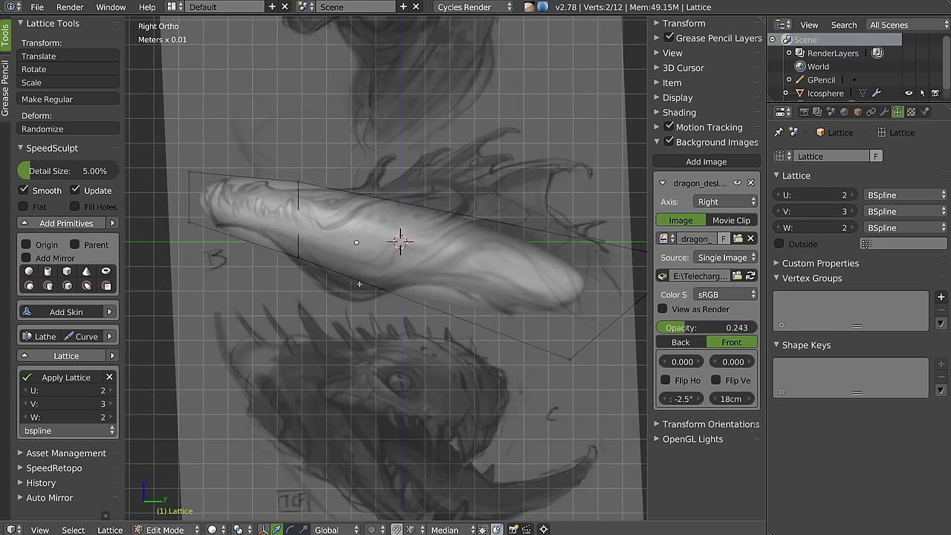
Step: Settle the lattice at U 2 and V 5 divisions
{"action": "left_click", "coordinate": [113, 390]}
{"action": "left_click", "coordinate": [112, 390]}
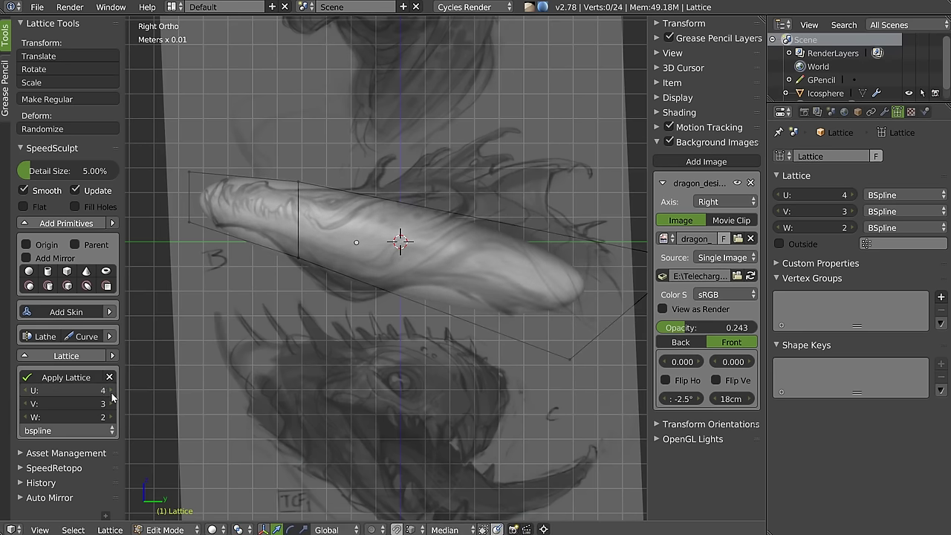
{"action": "left_click", "coordinate": [24, 390]}
{"action": "left_click", "coordinate": [24, 390]}
{"action": "left_click", "coordinate": [112, 404]}
{"action": "left_click", "coordinate": [112, 403]}
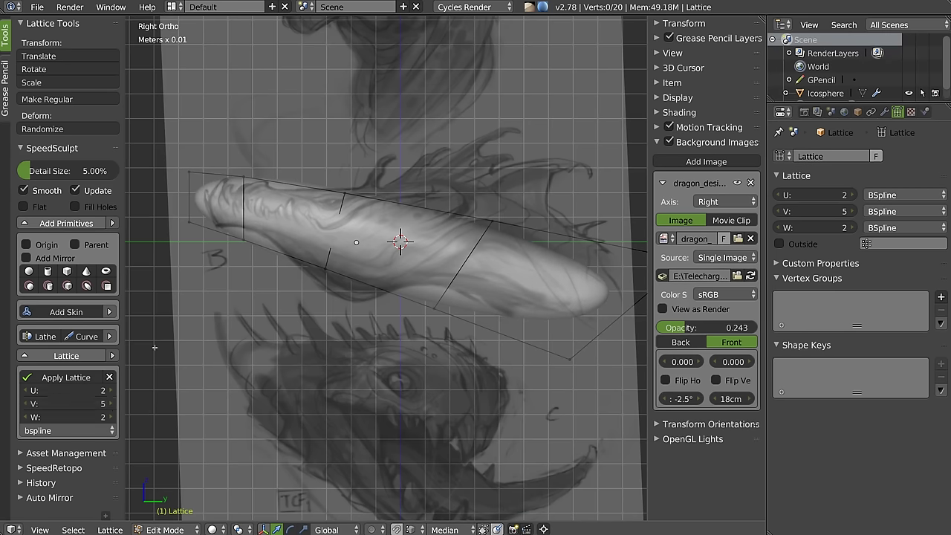
Step: Raise the top-edge lattice points and pull the tip point forward to shape the snout's top
{"action": "right_click", "coordinate": [492, 226]}
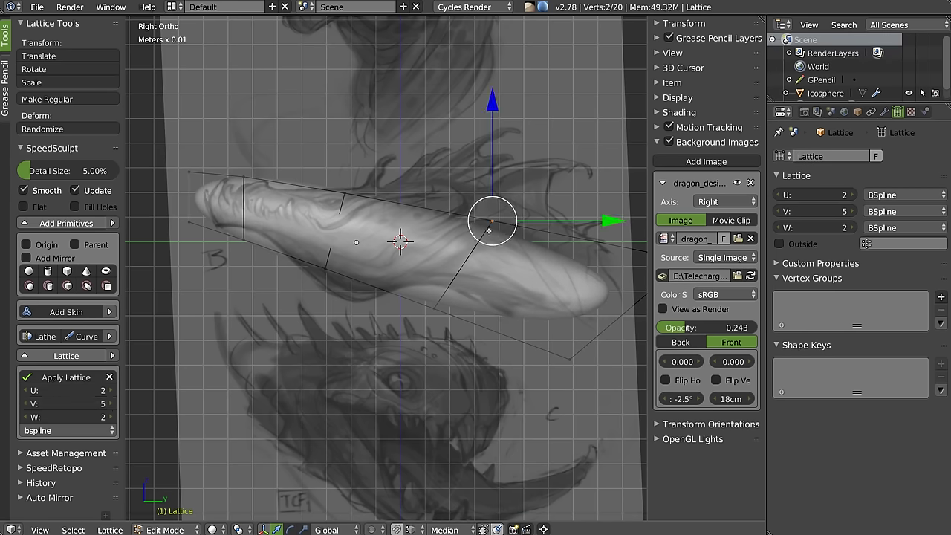
{"action": "left_click_drag", "start_coordinate": [488, 231], "coordinate": [512, 180]}
{"action": "right_click", "coordinate": [364, 212]}
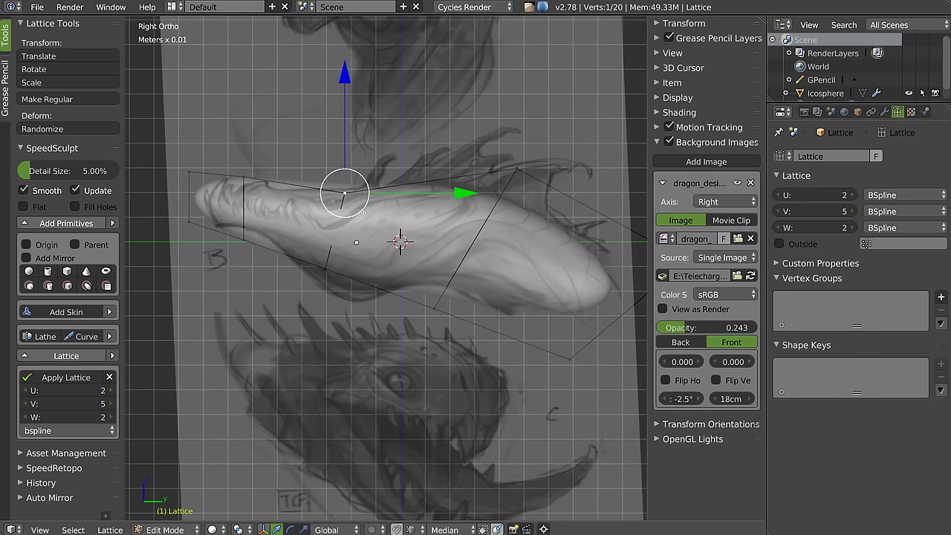
{"action": "key", "text": "g"}
{"action": "left_click", "coordinate": [350, 184]}
{"action": "right_click", "coordinate": [245, 183]}
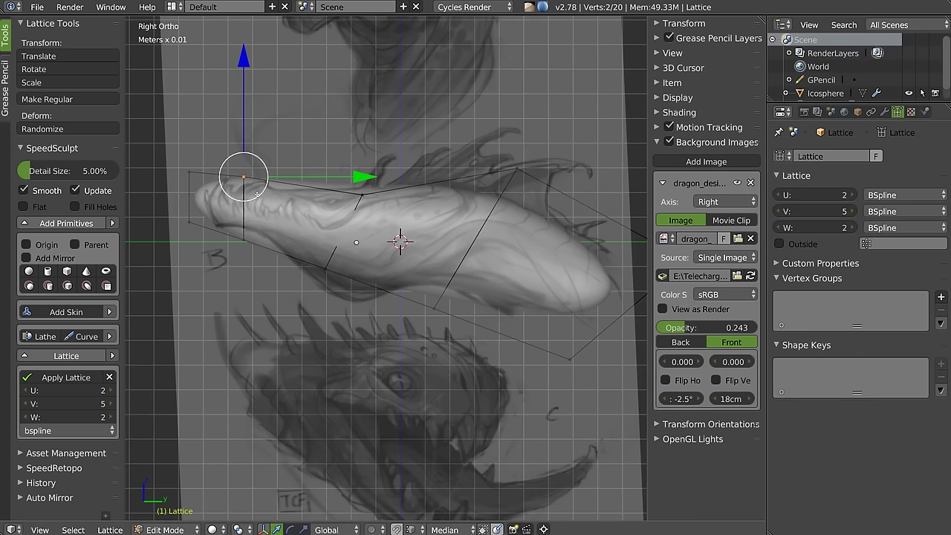
{"action": "key", "text": "g"}
{"action": "left_click", "coordinate": [222, 145]}
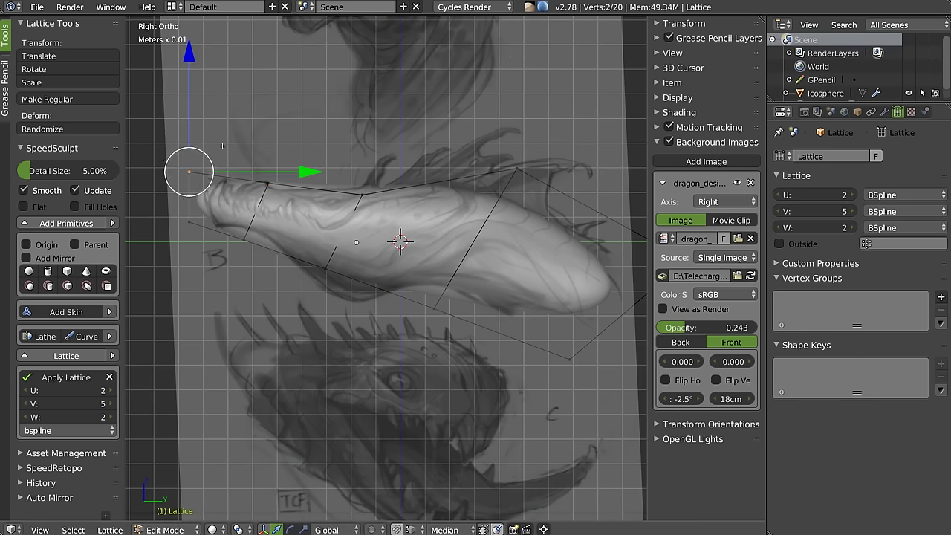
{"action": "key", "text": "g"}
{"action": "left_click", "coordinate": [216, 182]}
Step: Move the snout's underside lattice points down and back to follow the sketch
{"action": "right_click", "coordinate": [222, 260]}
{"action": "right_click", "coordinate": [259, 256], "text": "shift"}
{"action": "key", "text": "g"}
{"action": "left_click", "coordinate": [249, 248]}
{"action": "key", "text": "g"}
{"action": "left_click", "coordinate": [337, 299]}
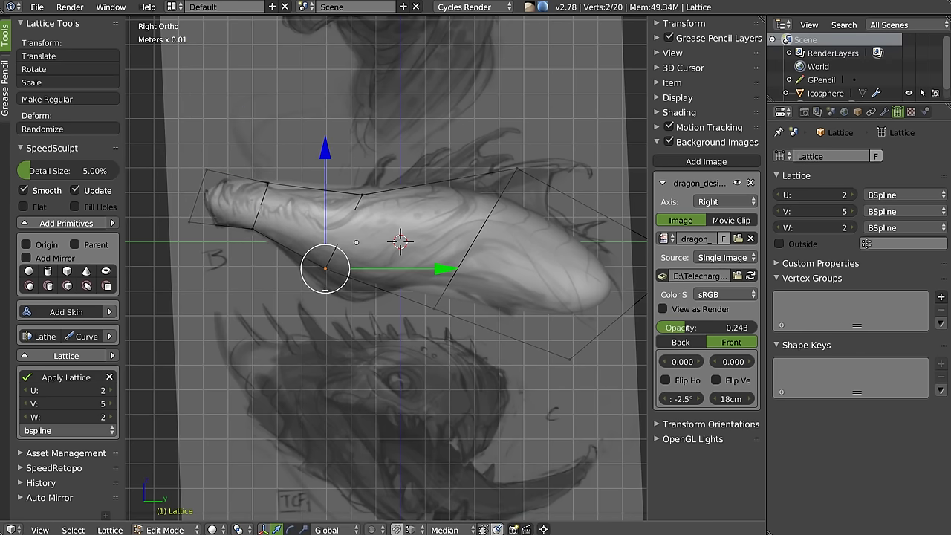
{"action": "key", "text": "g"}
{"action": "left_click", "coordinate": [335, 313]}
Step: Adjust the lower-edge, bottom-right corner and top-right points, then add another length division
{"action": "right_click", "coordinate": [434, 313]}
{"action": "right_click", "coordinate": [439, 316], "text": "shift"}
{"action": "key", "text": "g"}
{"action": "left_click", "coordinate": [437, 297]}
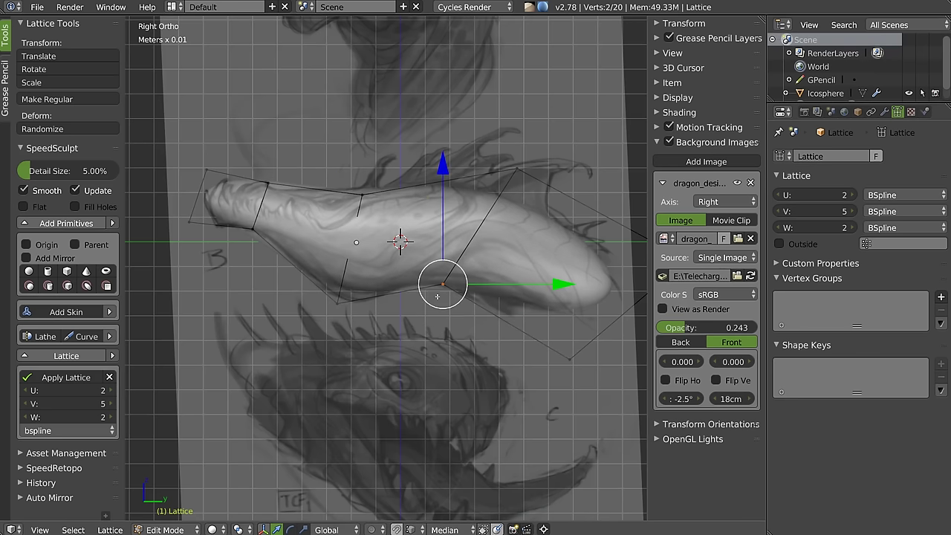
{"action": "right_click", "coordinate": [565, 364]}
{"action": "key", "text": "g"}
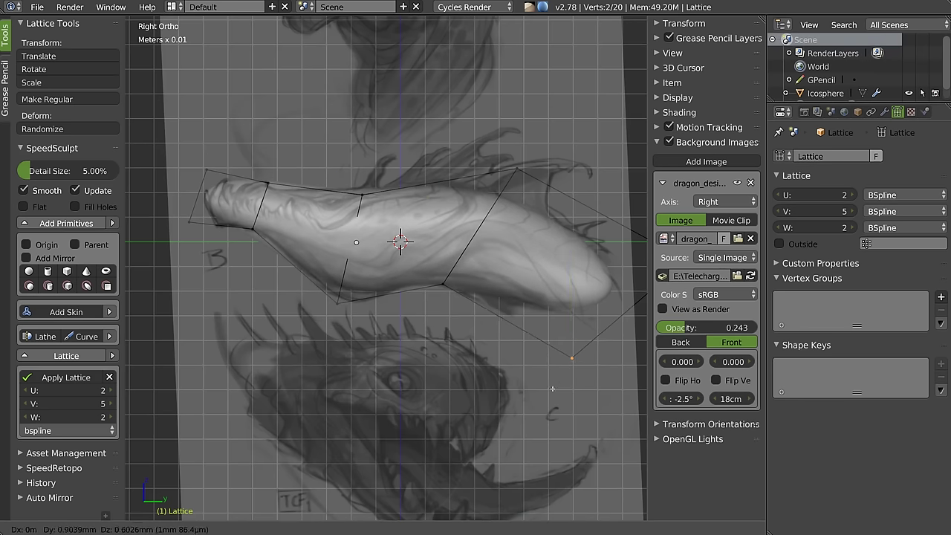
{"action": "left_click", "coordinate": [510, 402]}
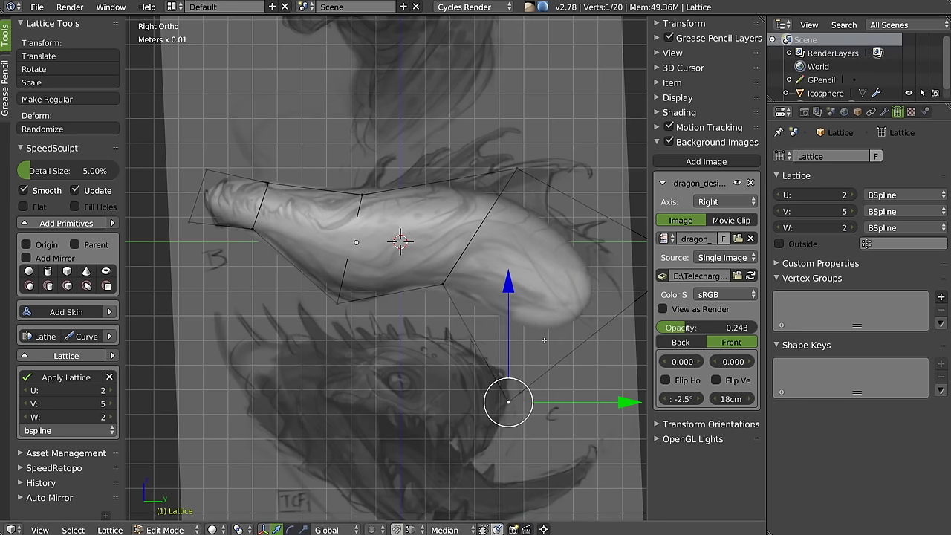
{"action": "right_click", "coordinate": [513, 178]}
{"action": "right_click", "coordinate": [529, 184], "text": "shift"}
{"action": "key", "text": "g"}
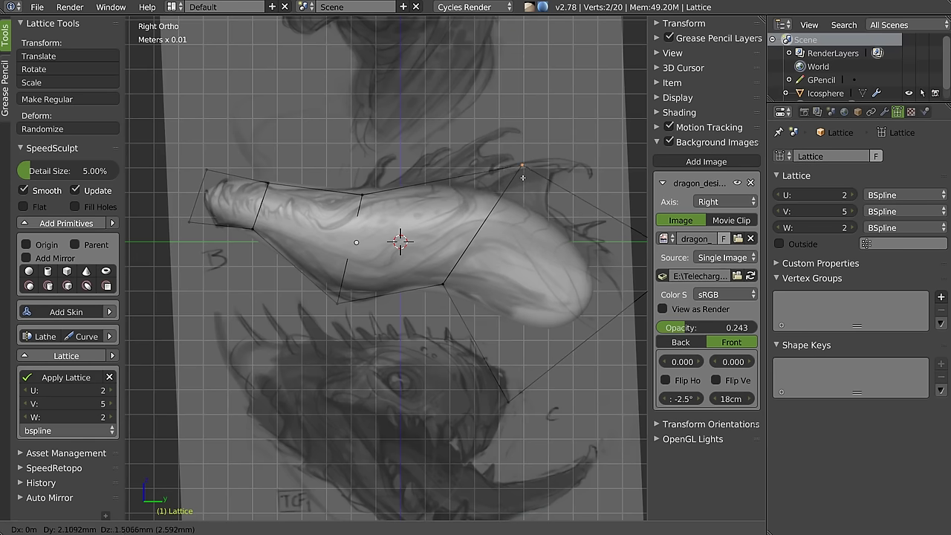
{"action": "left_click", "coordinate": [527, 177]}
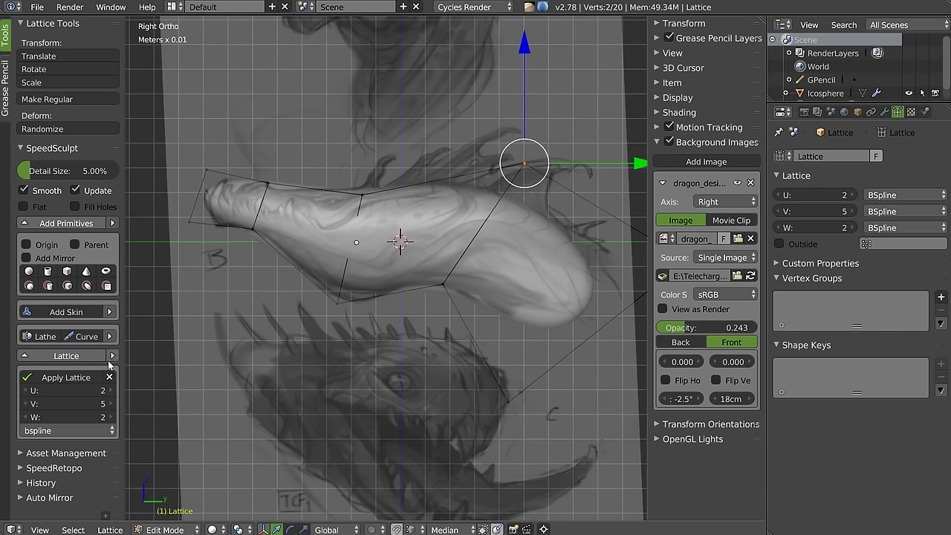
{"action": "left_click", "coordinate": [112, 403]}
Step: Raise the lattice V resolution to 7 and nudge the front underside lattice points
{"action": "left_click", "coordinate": [112, 405]}
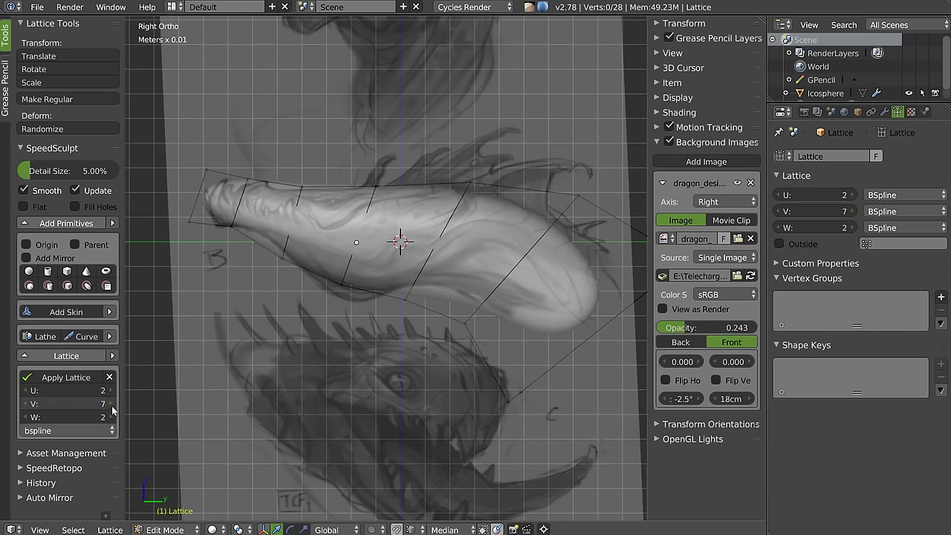
{"action": "right_click", "coordinate": [229, 234]}
{"action": "right_click", "coordinate": [286, 253]}
{"action": "key", "text": "g"}
{"action": "left_click", "coordinate": [282, 245]}
{"action": "right_click", "coordinate": [343, 281]}
{"action": "key", "text": "ctrl+z"}
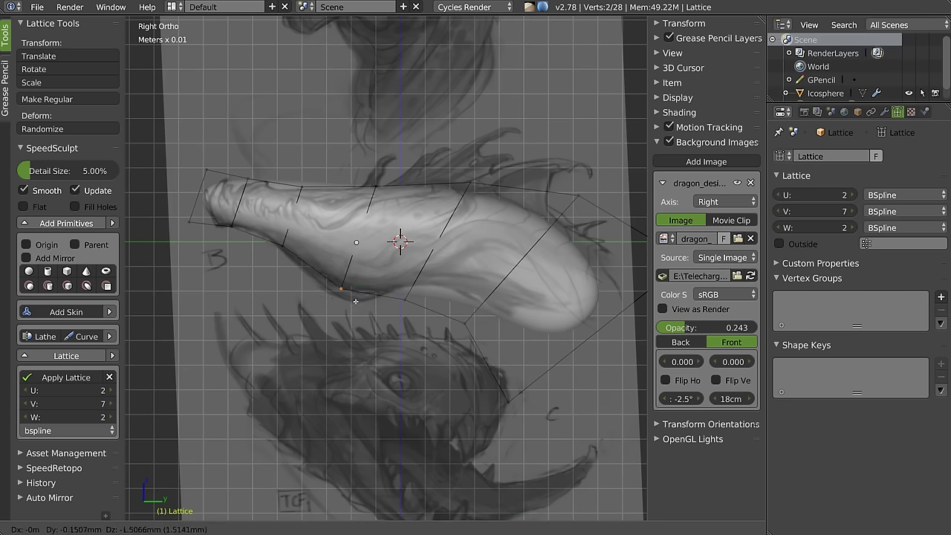
{"action": "key", "text": "ctrl+z"}
{"action": "key", "text": "ctrl+z"}
Step: Lower the middle underside lattice points to deepen the snout's downward curve
{"action": "right_click", "coordinate": [403, 321]}
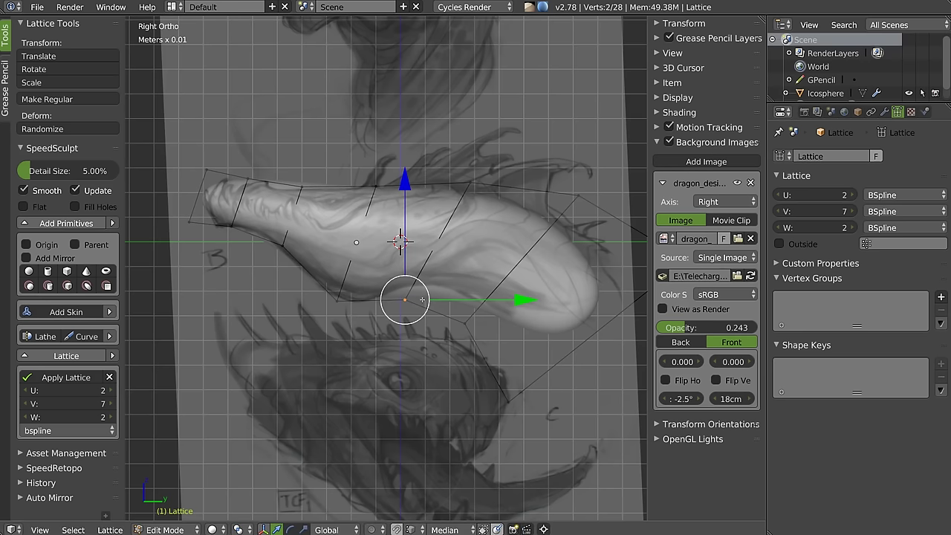
{"action": "key", "text": "g"}
{"action": "left_click", "coordinate": [414, 295]}
{"action": "right_click", "coordinate": [336, 303]}
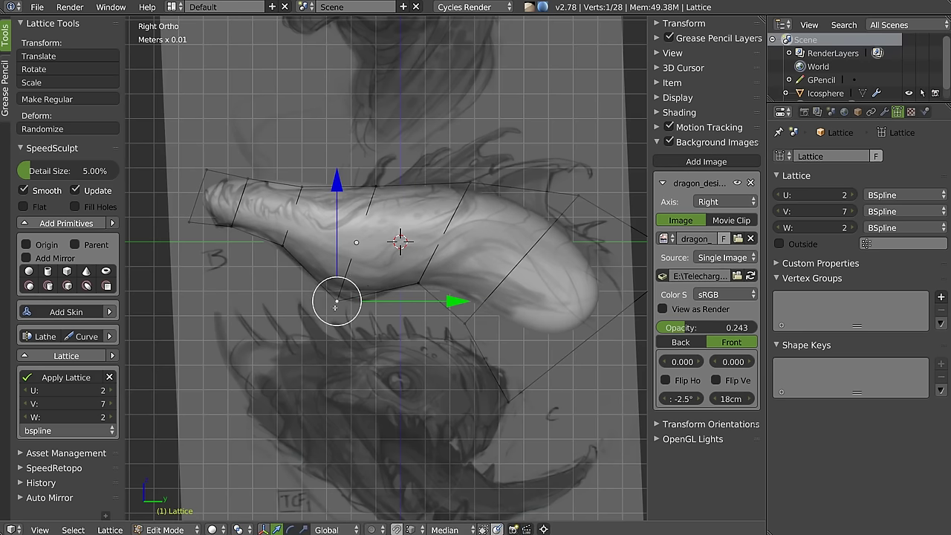
{"action": "key", "text": "g"}
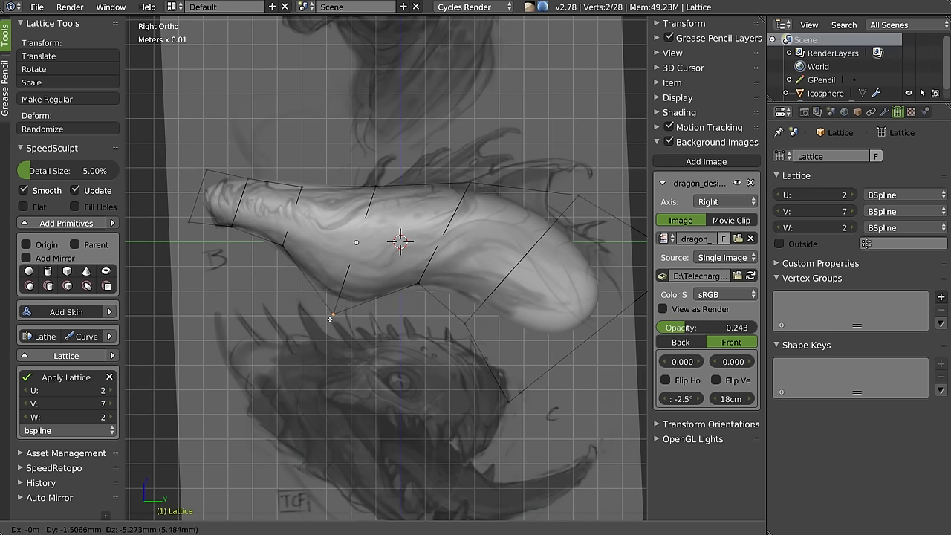
{"action": "left_click", "coordinate": [330, 319]}
Step: Pull the rear underside point and bottom corner further down so the snout's back bends steeply
{"action": "right_click", "coordinate": [454, 328]}
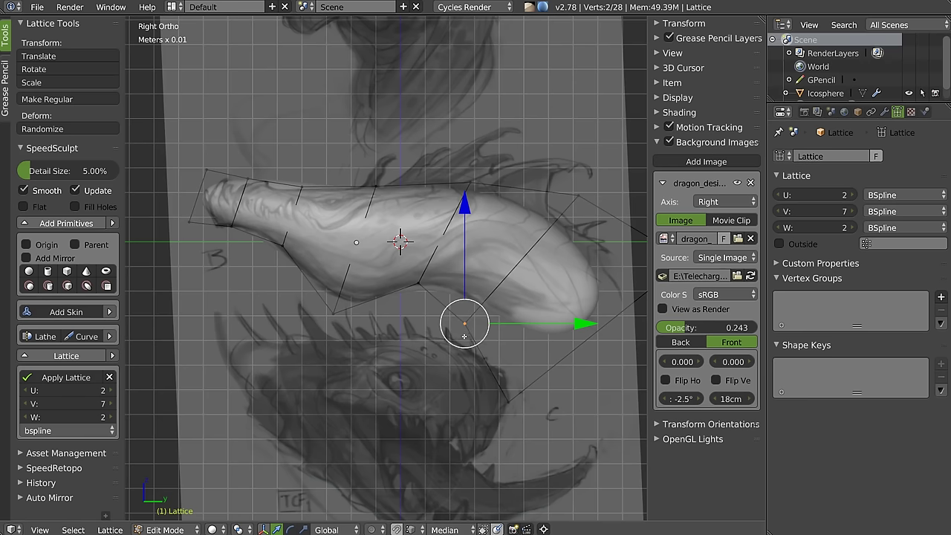
{"action": "key", "text": "g"}
{"action": "left_click", "coordinate": [510, 409]}
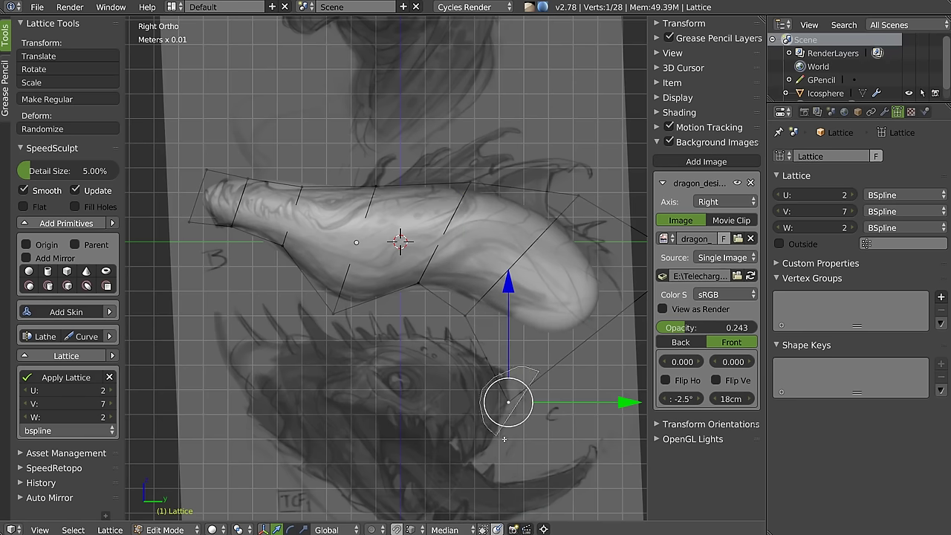
{"action": "key", "text": "g"}
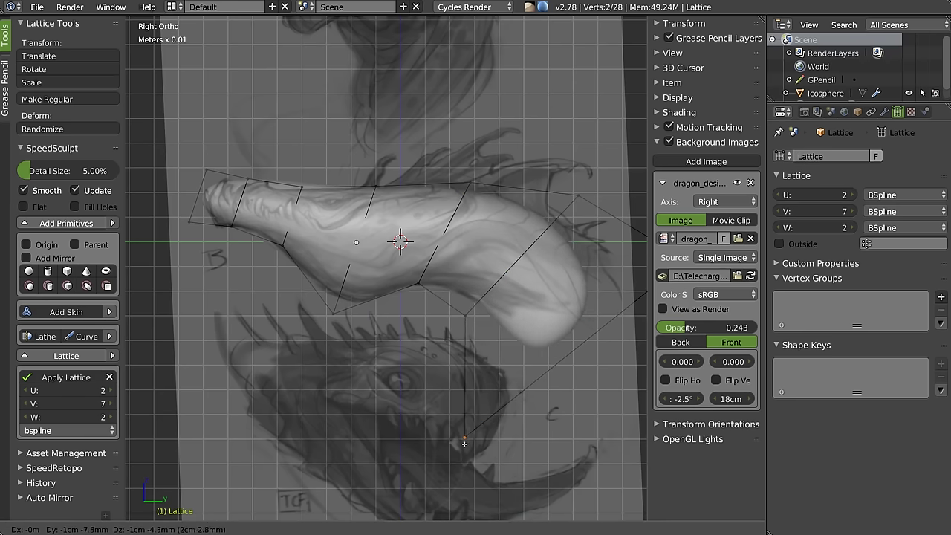
{"action": "left_click", "coordinate": [468, 435]}
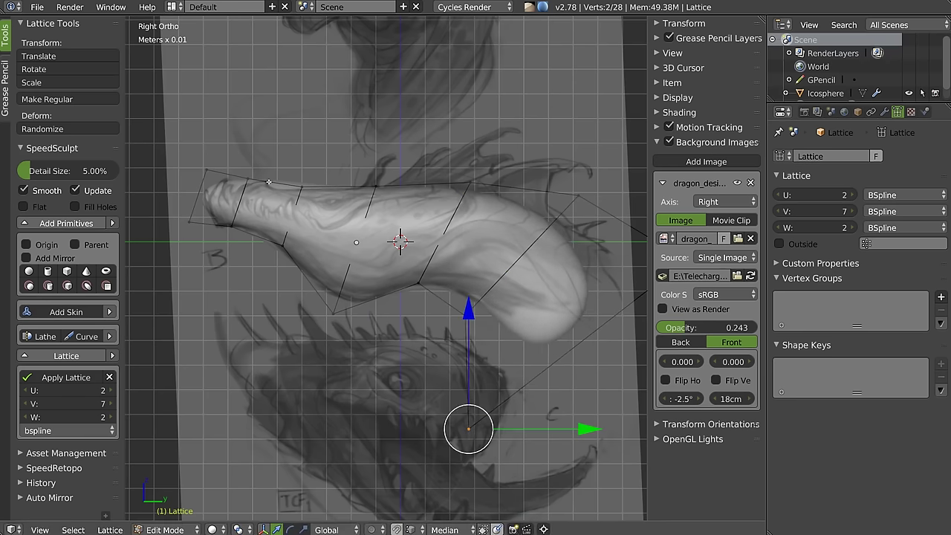
{"action": "right_click", "coordinate": [301, 188]}
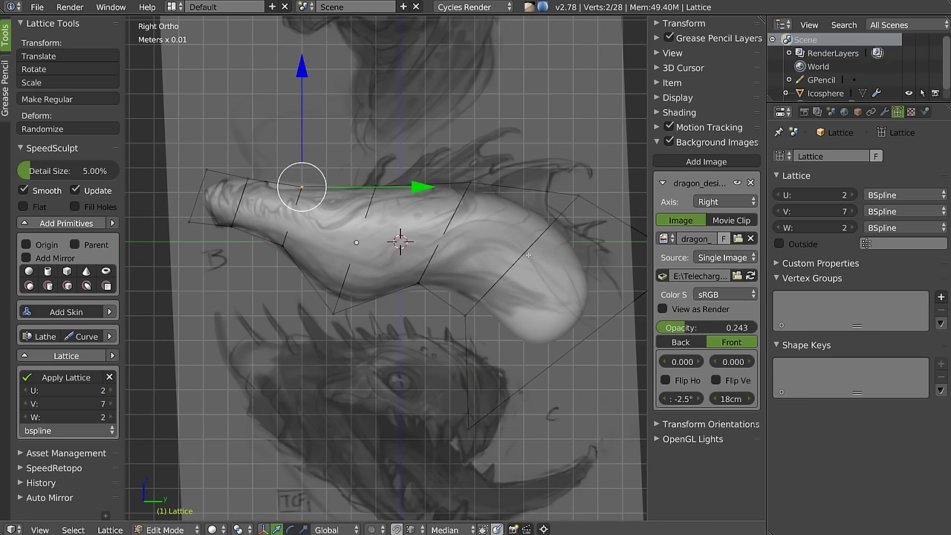
Step: Pull the lattice point at the wide end outward to reshape the body
{"action": "middle_click_drag", "start_coordinate": [529, 255], "coordinate": [402, 261], "text": "shift"}
{"action": "right_click", "coordinate": [561, 269]}
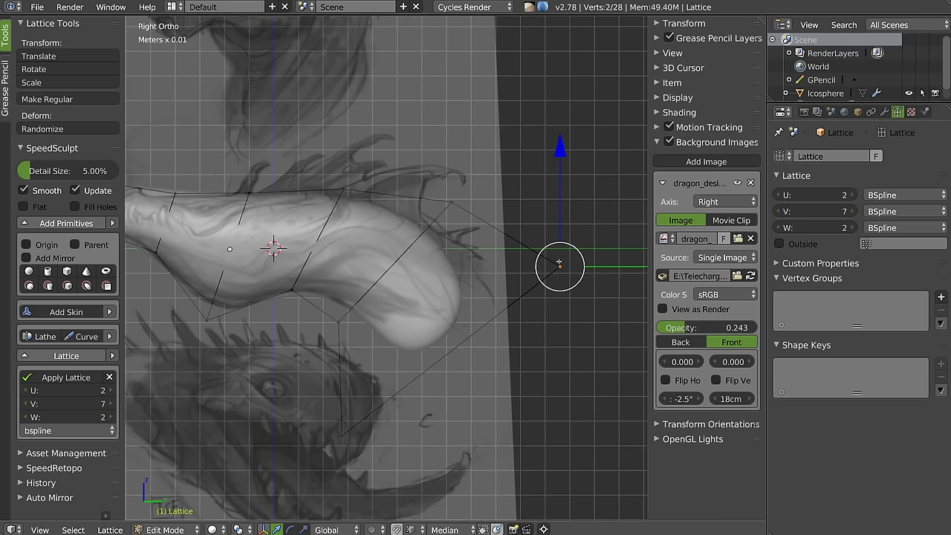
{"action": "left_click_drag", "start_coordinate": [560, 264], "coordinate": [626, 238]}
Step: Move the two tip lattice points to match the sketched head profile, then view in perspective
{"action": "middle_click_drag", "start_coordinate": [177, 205], "coordinate": [314, 197], "text": "shift"}
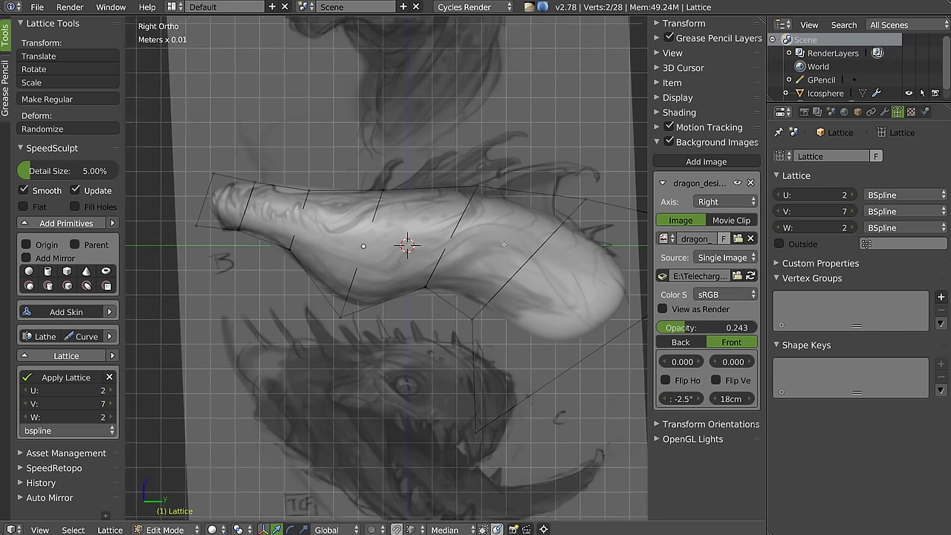
{"action": "right_click", "coordinate": [223, 167]}
{"action": "left_click_drag", "start_coordinate": [207, 182], "coordinate": [210, 180], "text": "ctrl"}
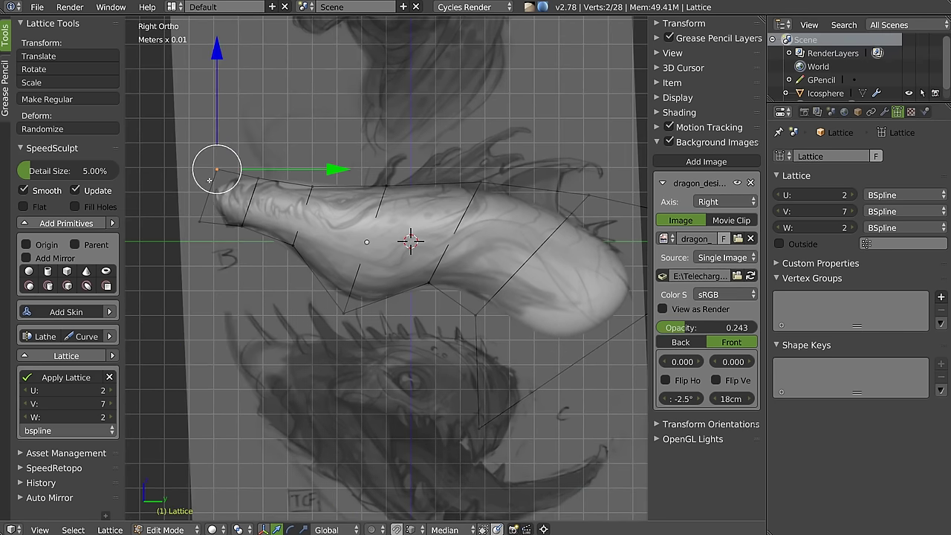
{"action": "key", "text": "g"}
{"action": "left_click", "coordinate": [220, 186]}
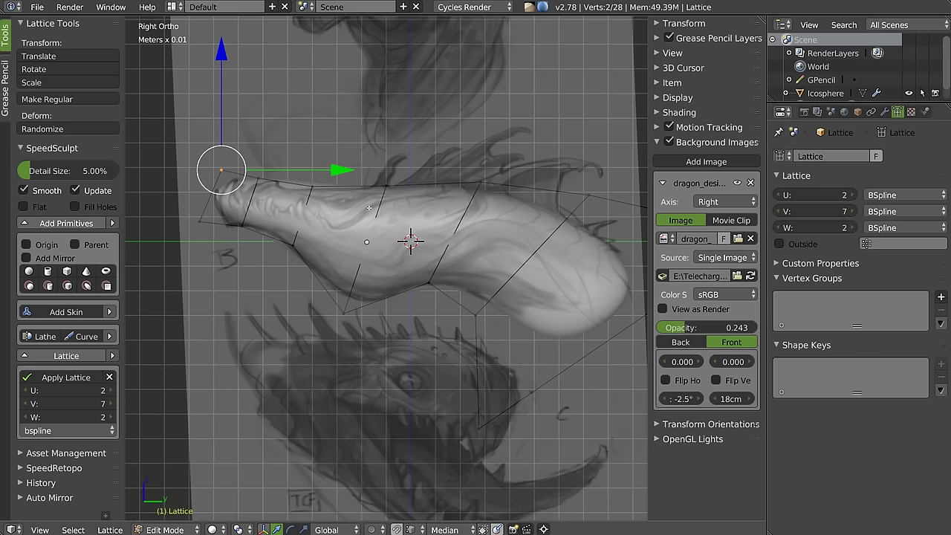
{"action": "scroll", "coordinate": [325, 205], "scroll_direction": "down", "scroll_amount": 3}
{"action": "mouse_move", "coordinate": [325, 179]}
{"action": "middle_mouse_down"}
{"action": "mouse_move", "coordinate": [349, 291]}
{"action": "mouse_move", "coordinate": [411, 236]}
{"action": "middle_mouse_up"}
Step: Widen the whole lattice sideways along X by about 1.81
{"action": "key", "text": "a"}
{"action": "key", "text": "s"}
{"action": "key", "text": "x"}
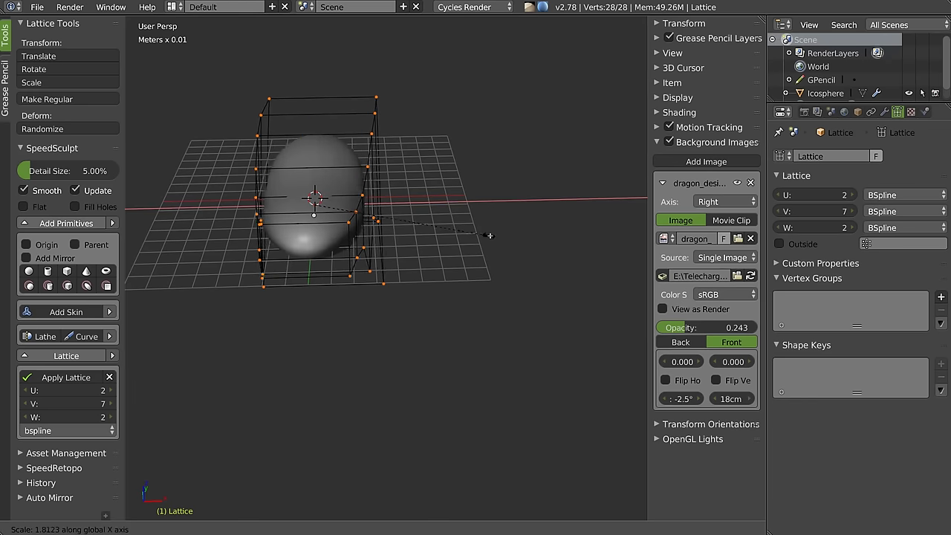
{"action": "left_click", "coordinate": [523, 236]}
{"action": "mouse_move", "coordinate": [514, 230]}
{"action": "middle_mouse_down"}
{"action": "mouse_move", "coordinate": [464, 242]}
{"action": "mouse_move", "coordinate": [412, 193]}
{"action": "middle_mouse_up"}
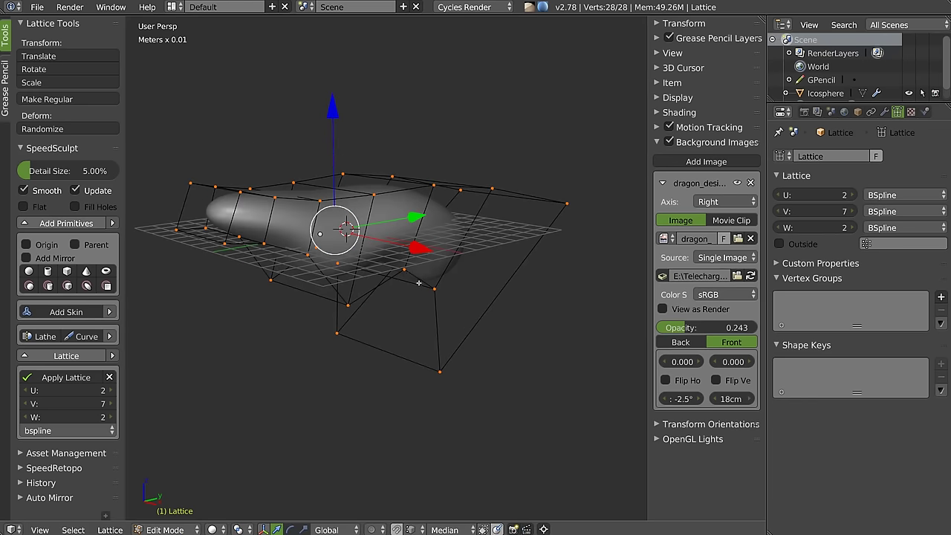
Step: Split the 3D view horizontally and set the upper view to Right Ortho, centred on the lattice
{"action": "key", "text": "ctrl+alt+s"}
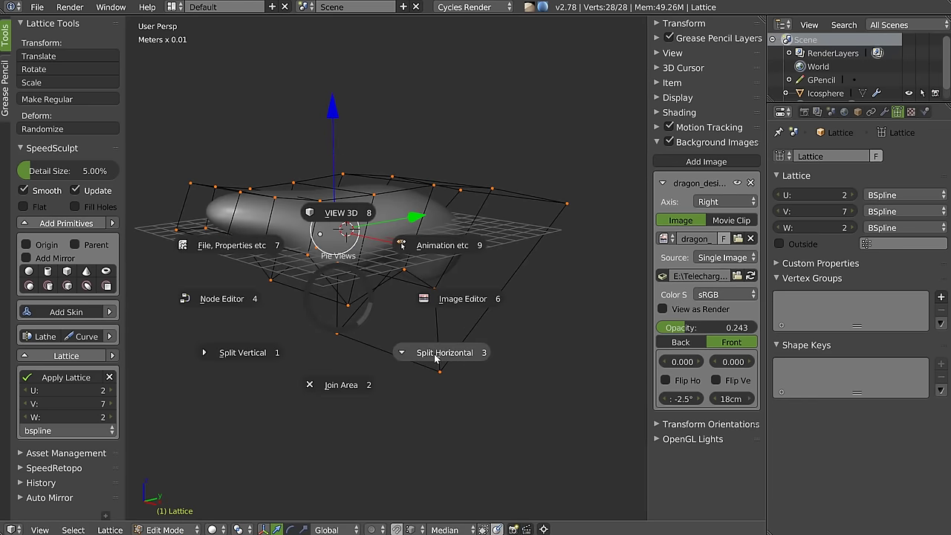
{"action": "left_click", "coordinate": [436, 357]}
{"action": "key", "text": "ctrl+alt+s"}
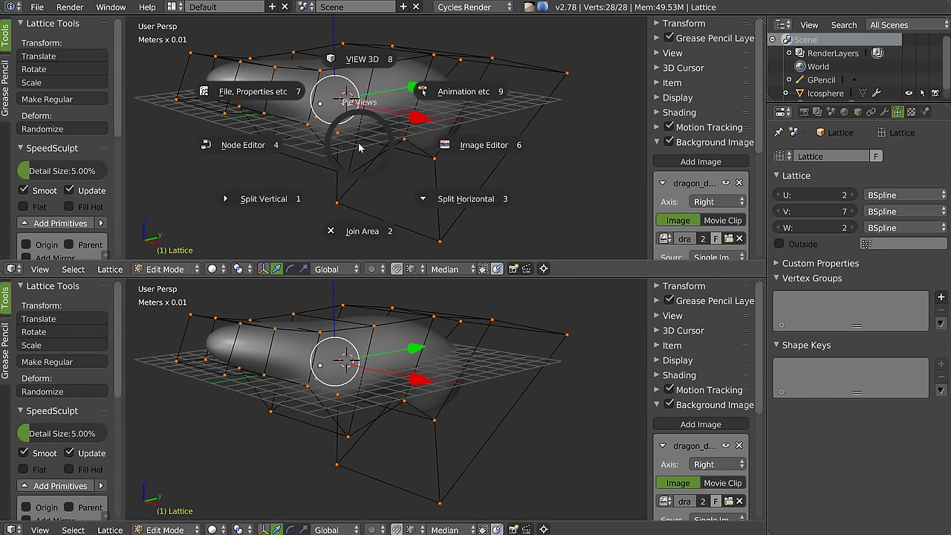
{"action": "key", "text": "Escape"}
{"action": "key", "text": "KP_3"}
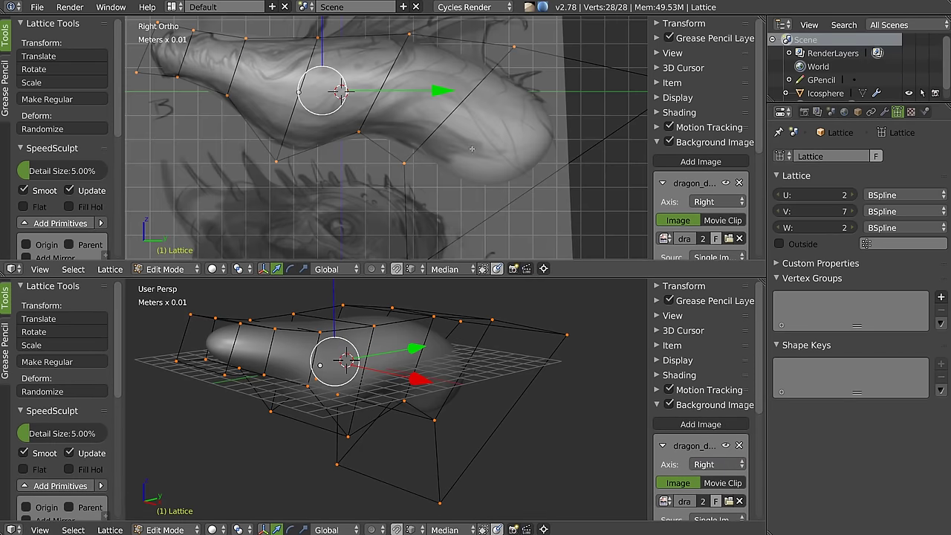
{"action": "key", "text": "KP_Decimal"}
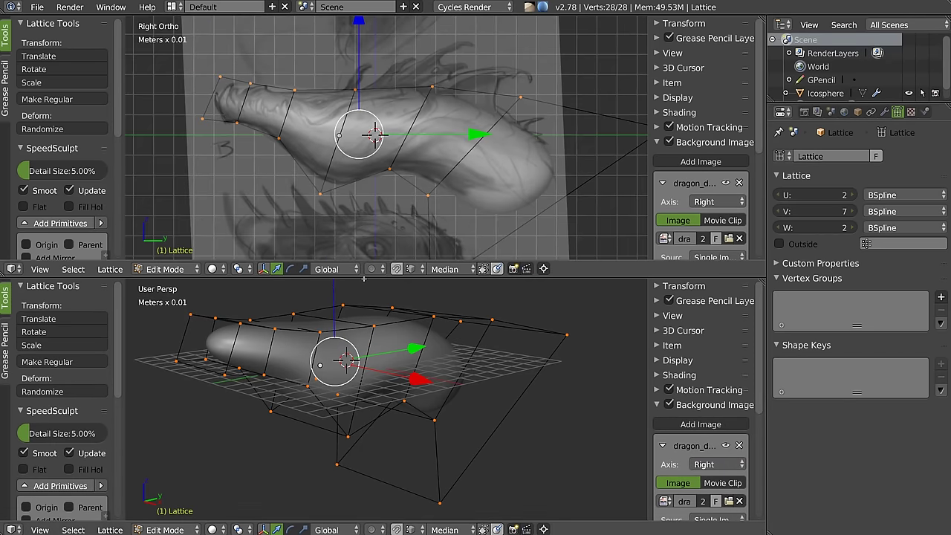
Step: Enlarge the lower view, hide the upper view's tool shelf and sidebar, and set the lower view to Top
{"action": "left_click_drag", "start_coordinate": [363, 276], "coordinate": [351, 186]}
{"action": "middle_click_drag", "start_coordinate": [387, 126], "coordinate": [407, 103], "text": "shift"}
{"action": "key", "text": "t"}
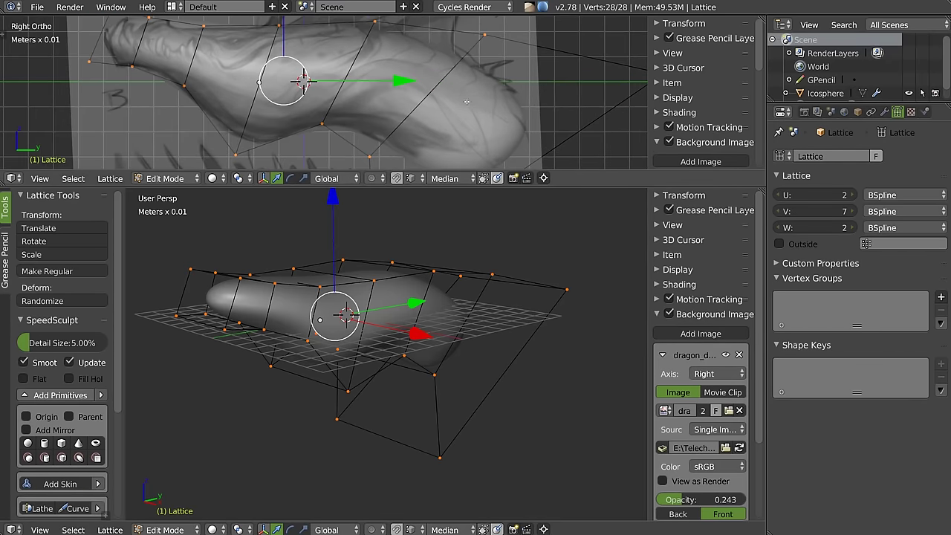
{"action": "scroll", "coordinate": [440, 113], "scroll_direction": "up", "scroll_amount": 2}
{"action": "key", "text": "n"}
{"action": "scroll", "coordinate": [416, 96], "scroll_direction": "down", "scroll_amount": 2}
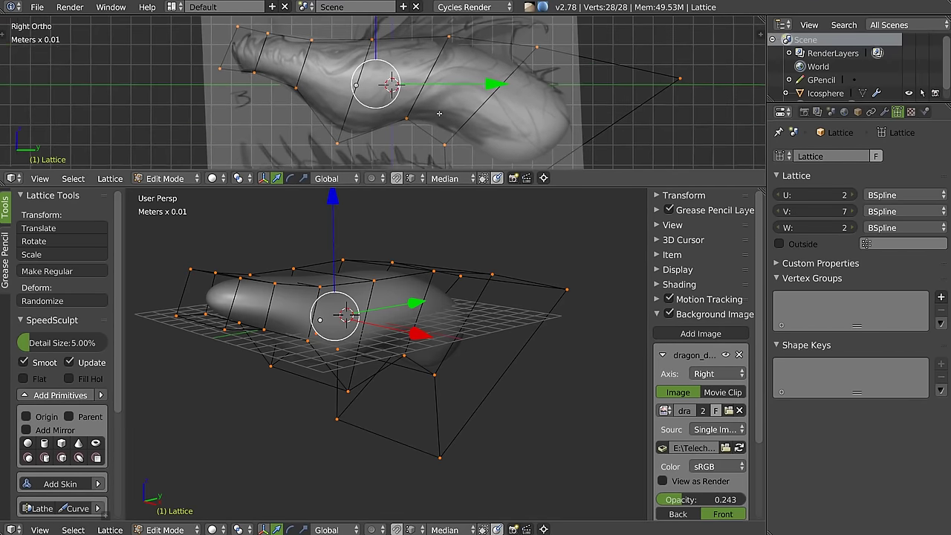
{"action": "middle_click_drag", "start_coordinate": [416, 97], "coordinate": [385, 62], "text": "shift"}
{"action": "mouse_move", "coordinate": [326, 306]}
{"action": "middle_mouse_down"}
{"action": "mouse_move", "coordinate": [420, 300]}
{"action": "mouse_move", "coordinate": [319, 223]}
{"action": "middle_mouse_up"}
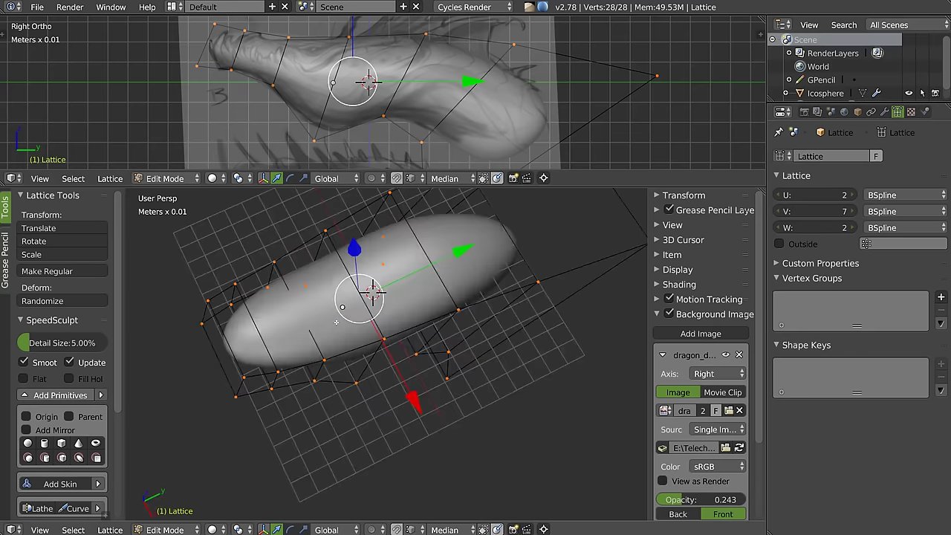
{"action": "key", "text": "KP_7"}
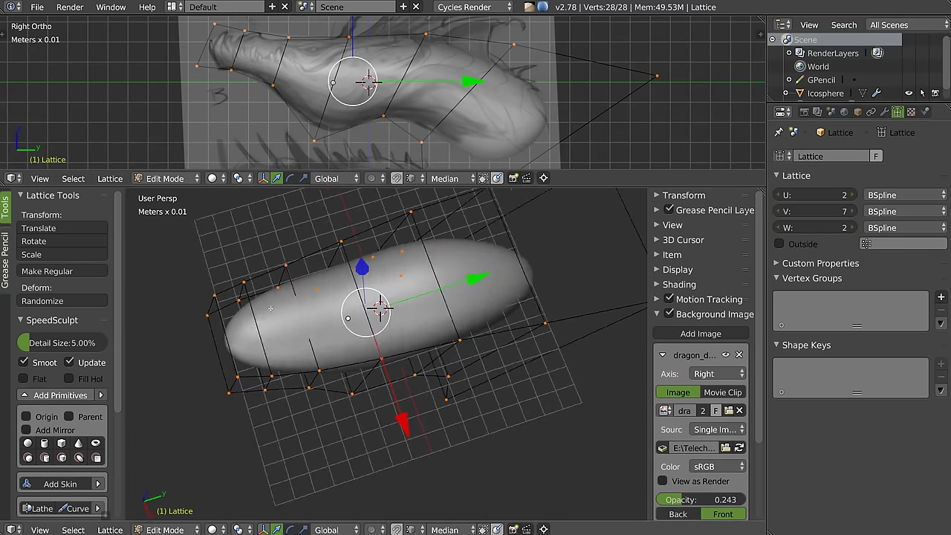
Step: Narrow the snout-tip lattice rows along X in top view
{"action": "middle_click_drag", "start_coordinate": [359, 328], "coordinate": [352, 250], "text": "shift"}
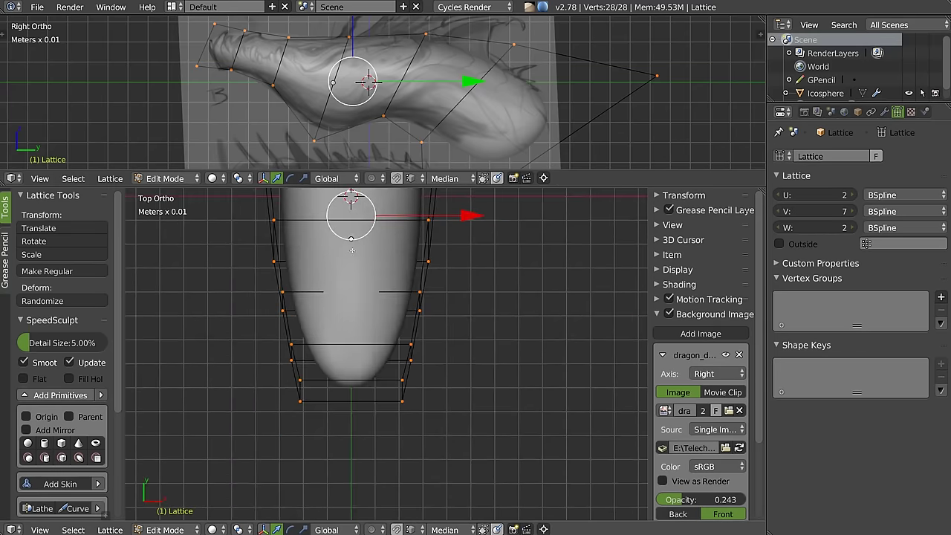
{"action": "left_click", "coordinate": [398, 400]}
{"action": "left_click_drag", "start_coordinate": [412, 421], "coordinate": [320, 428], "text": "ctrl"}
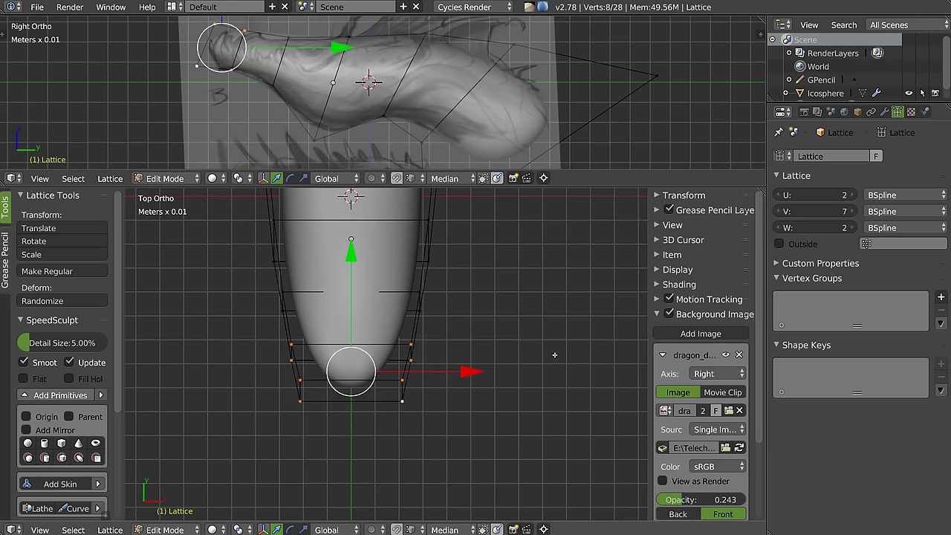
{"action": "key", "text": "s"}
{"action": "key", "text": "x"}
{"action": "left_click", "coordinate": [479, 353]}
Step: Pinch the side lattice points beside the mesh inward along X
{"action": "right_click", "coordinate": [420, 311]}
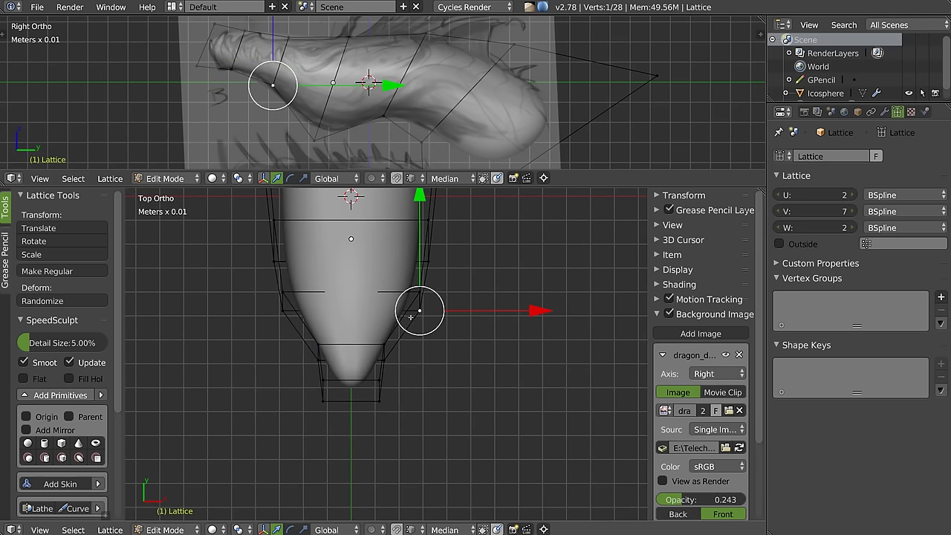
{"action": "left_click_drag", "start_coordinate": [420, 310], "coordinate": [347, 302]}
{"action": "key", "text": "Escape"}
{"action": "key", "text": "s"}
{"action": "key", "text": "x"}
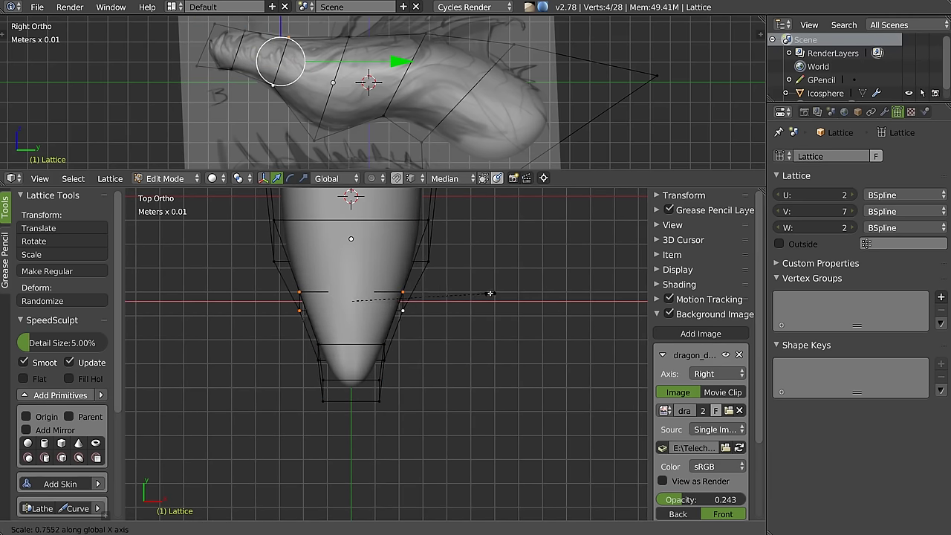
{"action": "left_click", "coordinate": [438, 293]}
Step: Scale the bottom corner lattice points along X to set the tip width
{"action": "right_click", "coordinate": [381, 382]}
{"action": "right_click", "coordinate": [322, 380], "text": "shift"}
{"action": "right_click", "coordinate": [321, 400], "text": "shift"}
{"action": "key", "text": "s"}
{"action": "key", "text": "x"}
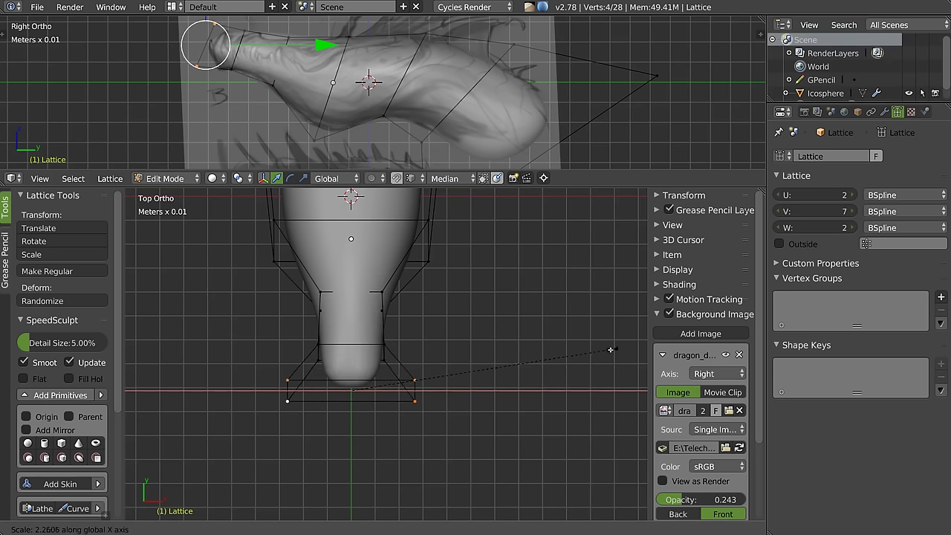
{"action": "left_click", "coordinate": [605, 347]}
{"action": "middle_click_drag", "start_coordinate": [604, 346], "coordinate": [448, 197], "text": "shift"}
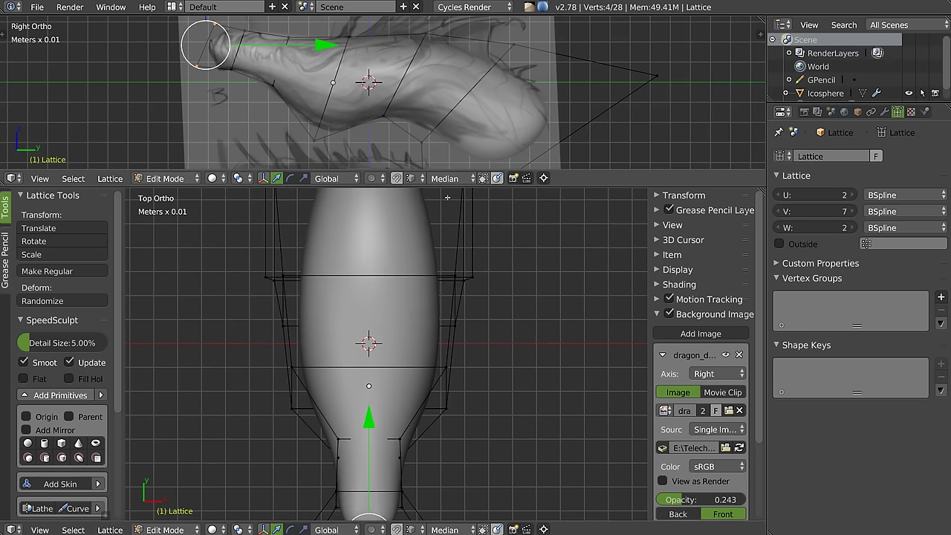
Step: Spread the next pair of side points wider and pull the neck points inward along X
{"action": "right_click", "coordinate": [317, 138]}
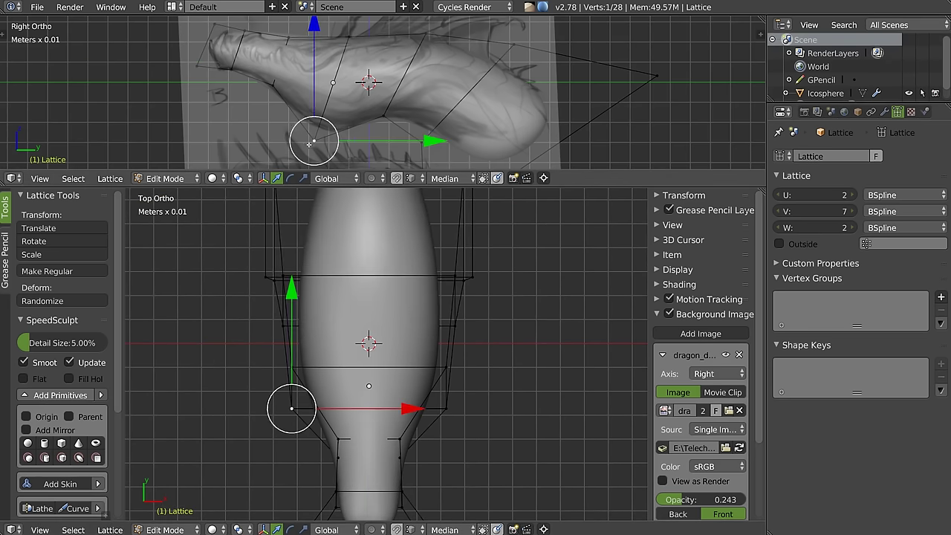
{"action": "key", "text": "s"}
{"action": "left_click", "coordinate": [446, 370]}
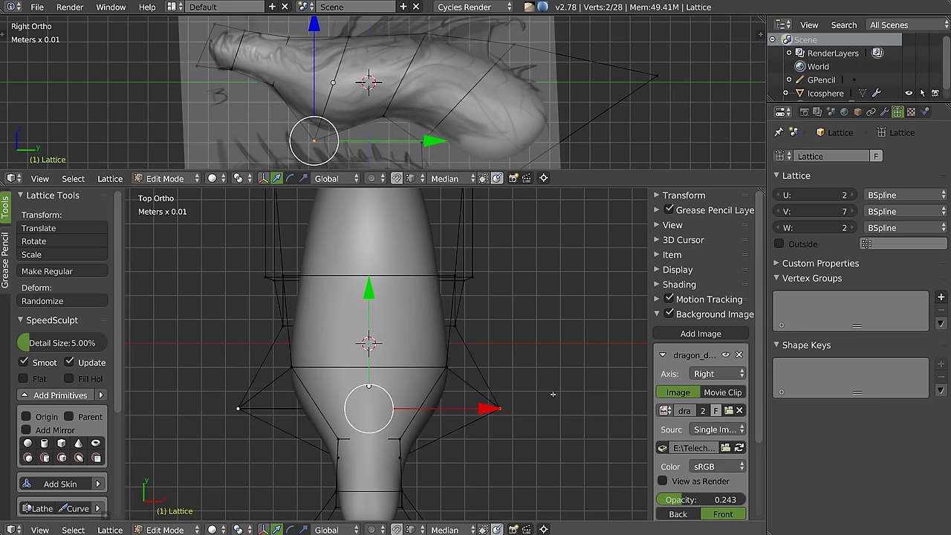
{"action": "right_click", "coordinate": [431, 364]}
{"action": "right_click", "coordinate": [291, 367], "text": "shift"}
{"action": "key", "text": "s"}
{"action": "key", "text": "x"}
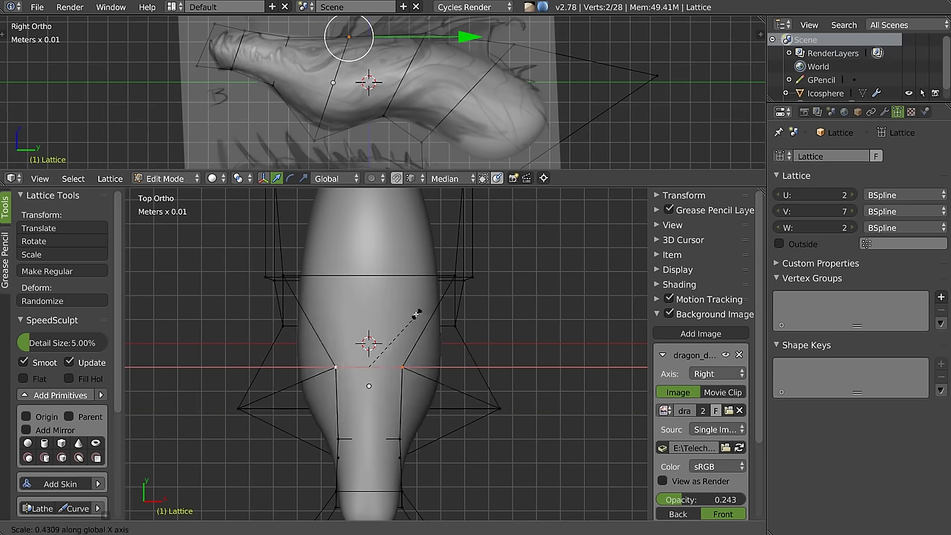
{"action": "left_click", "coordinate": [411, 318]}
Step: Scale the upper pair of lattice points along X, then orbit the lower view into perspective
{"action": "right_click", "coordinate": [453, 274]}
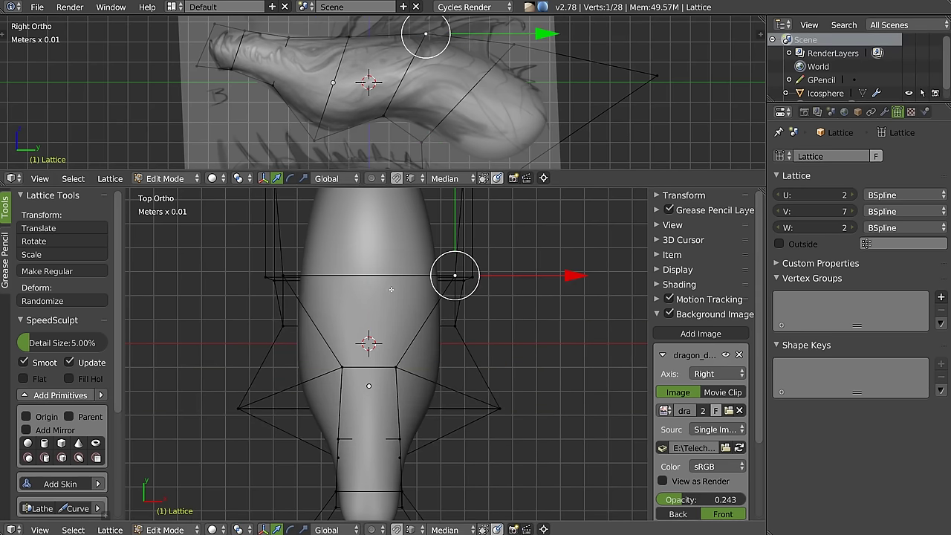
{"action": "middle_click_drag", "start_coordinate": [417, 113], "coordinate": [400, 157], "text": "shift"}
{"action": "right_click", "coordinate": [283, 276], "text": "shift"}
{"action": "key", "text": "s"}
{"action": "key", "text": "x"}
{"action": "left_click", "coordinate": [460, 322]}
{"action": "middle_click_drag", "start_coordinate": [459, 323], "coordinate": [76, 440]}
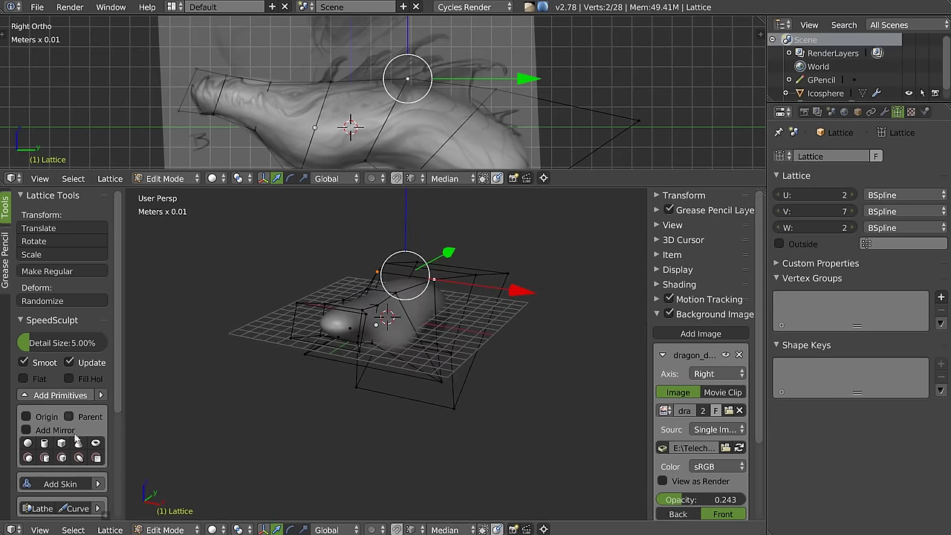
{"action": "scroll", "coordinate": [75, 365], "scroll_direction": "down", "scroll_amount": 3}
Step: Raise the lattice's U resolution to 3
{"action": "scroll", "coordinate": [100, 434], "scroll_direction": "down", "scroll_amount": 3}
{"action": "left_click", "coordinate": [101, 406]}
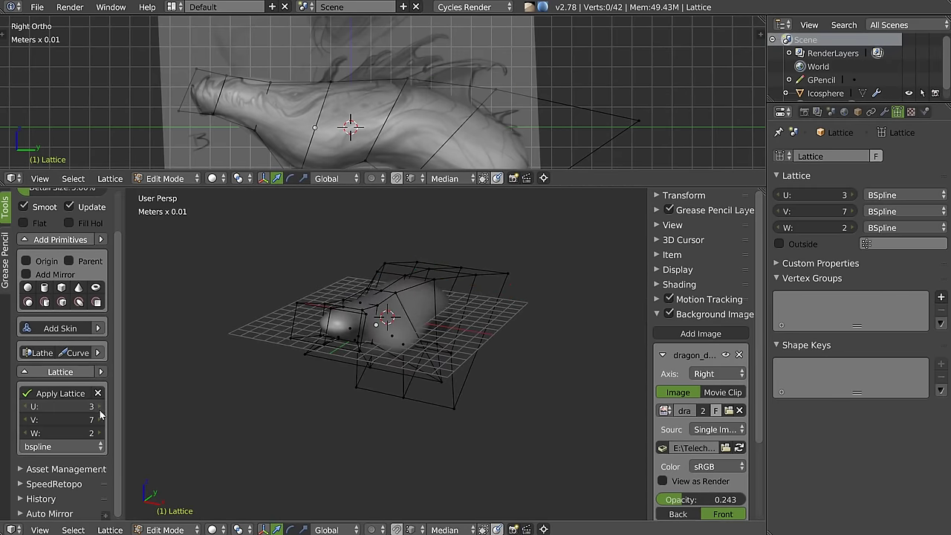
{"action": "scroll", "coordinate": [446, 283], "scroll_direction": "up", "scroll_amount": 3}
{"action": "scroll", "coordinate": [428, 285], "scroll_direction": "up", "scroll_amount": 2}
Step: Select the lattice points near the jaw and raise the snout point in Right Ortho view
{"action": "right_click", "coordinate": [343, 286]}
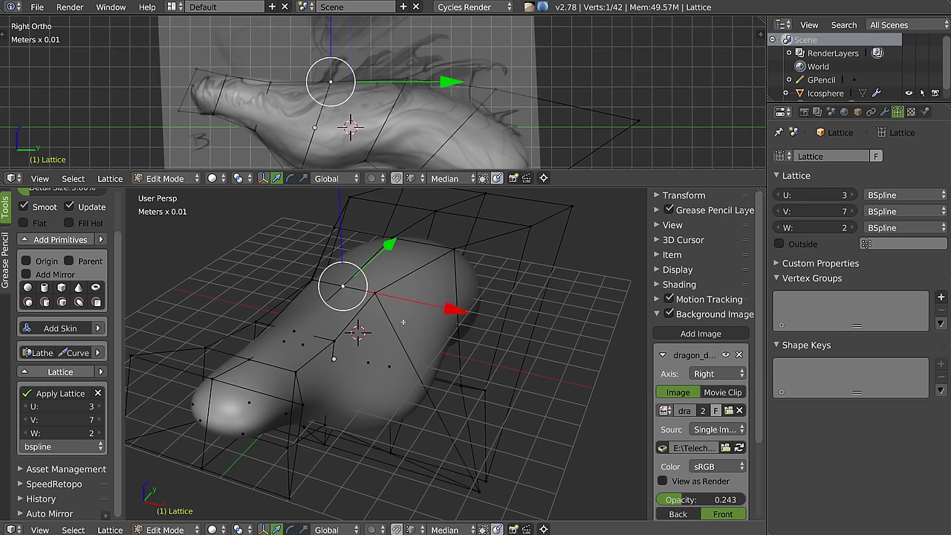
{"action": "middle_click_drag", "start_coordinate": [339, 327], "coordinate": [312, 334]}
{"action": "right_click", "coordinate": [299, 340]}
{"action": "right_click", "coordinate": [291, 332], "text": "shift"}
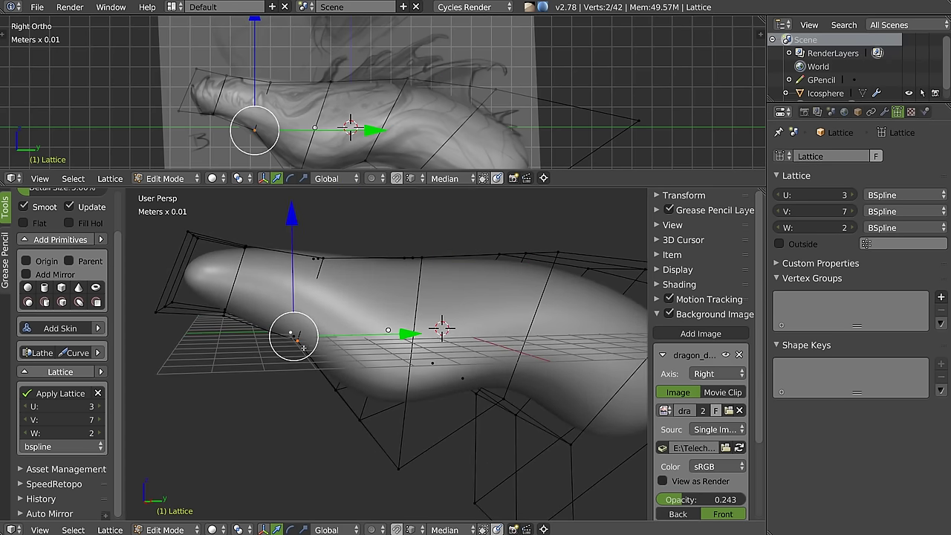
{"action": "middle_click_drag", "start_coordinate": [266, 132], "coordinate": [264, 134]}
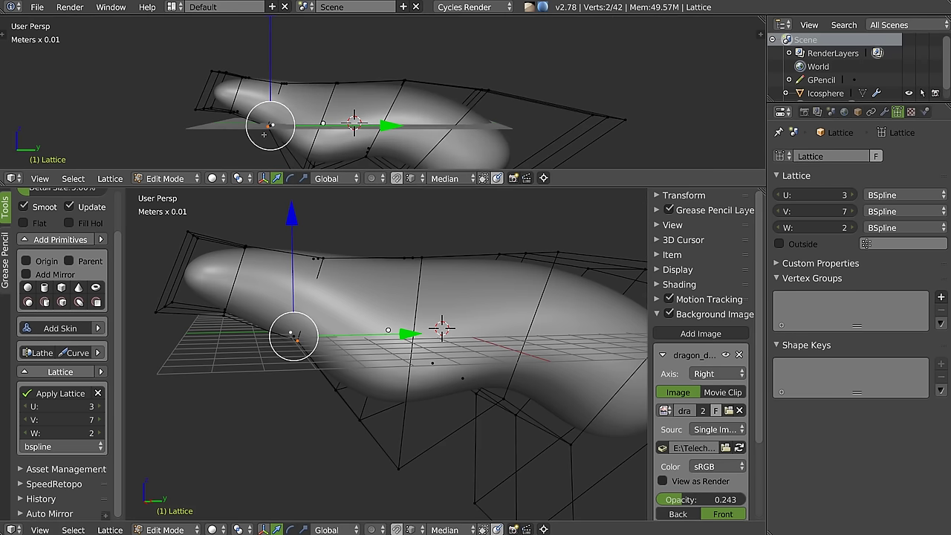
{"action": "key", "text": "KP_3"}
{"action": "left_click_drag", "start_coordinate": [260, 139], "coordinate": [261, 130]}
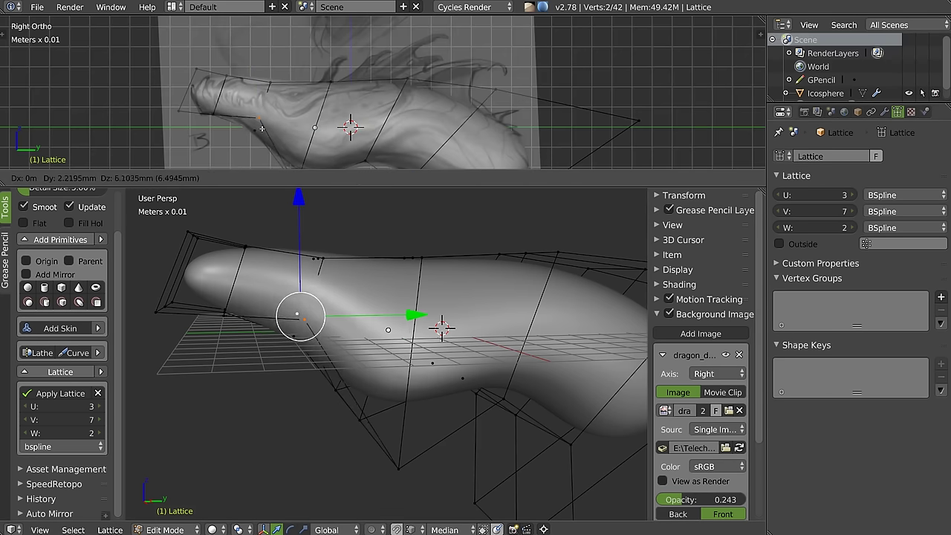
Step: Lift two upper head lattice points to follow the sketched profile
{"action": "mouse_move", "coordinate": [372, 416]}
{"action": "middle_mouse_down"}
{"action": "mouse_move", "coordinate": [373, 367]}
{"action": "mouse_move", "coordinate": [482, 366]}
{"action": "mouse_move", "coordinate": [347, 286]}
{"action": "mouse_move", "coordinate": [371, 321]}
{"action": "middle_mouse_up"}
{"action": "right_click", "coordinate": [356, 389]}
{"action": "right_click", "coordinate": [323, 370], "text": "shift"}
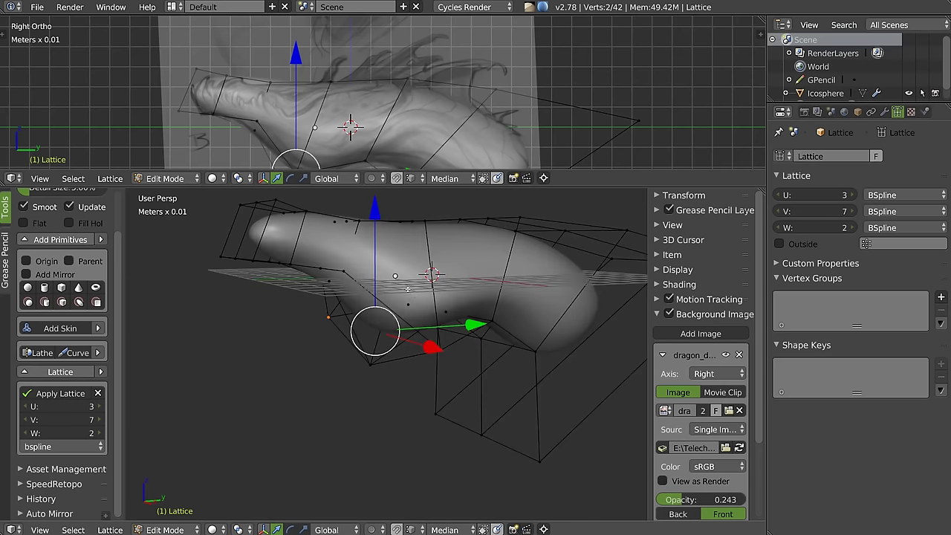
{"action": "right_click", "coordinate": [364, 258]}
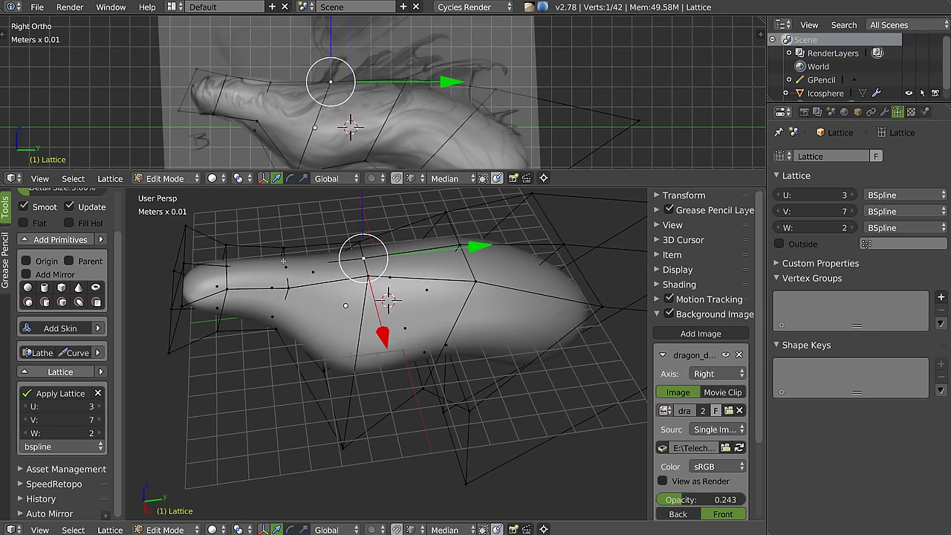
{"action": "right_click", "coordinate": [283, 261], "text": "shift"}
{"action": "middle_click_drag", "start_coordinate": [283, 261], "coordinate": [312, 238]}
{"action": "scroll", "coordinate": [295, 69], "scroll_direction": "up", "scroll_amount": 2}
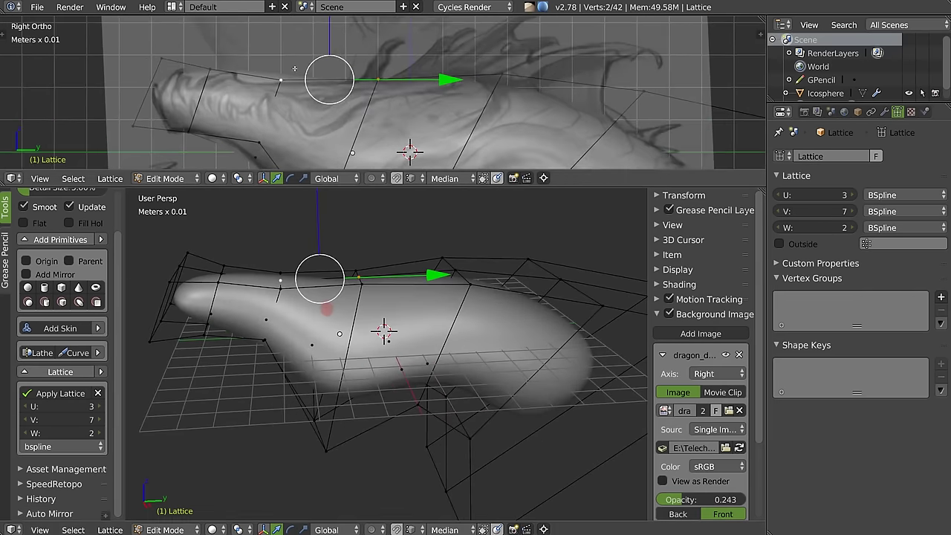
{"action": "scroll", "coordinate": [337, 30], "scroll_direction": "down", "scroll_amount": 2}
{"action": "scroll", "coordinate": [331, 41], "scroll_direction": "down", "scroll_amount": 1}
{"action": "scroll", "coordinate": [327, 46], "scroll_direction": "down", "scroll_amount": 2}
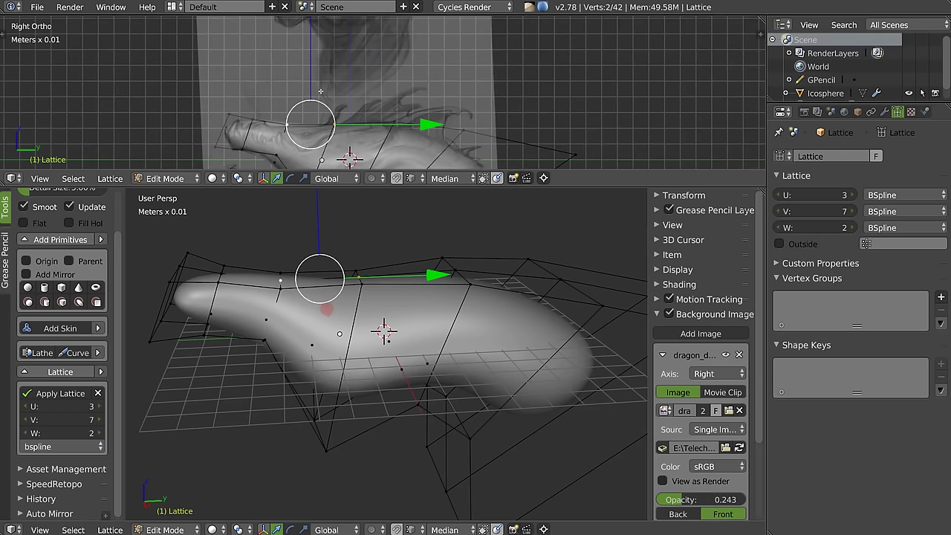
{"action": "scroll", "coordinate": [320, 53], "scroll_direction": "down", "scroll_amount": 2}
{"action": "key", "text": "g"}
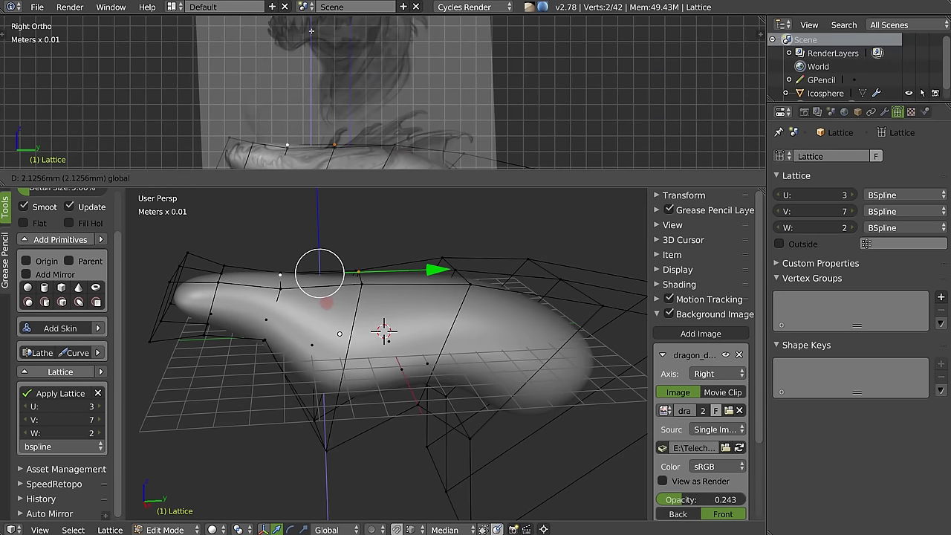
{"action": "left_click", "coordinate": [347, 239]}
Step: Add more lattice points and push the selection down along Z
{"action": "middle_click_drag", "start_coordinate": [347, 239], "coordinate": [343, 308]}
{"action": "right_click", "coordinate": [270, 272], "text": "shift"}
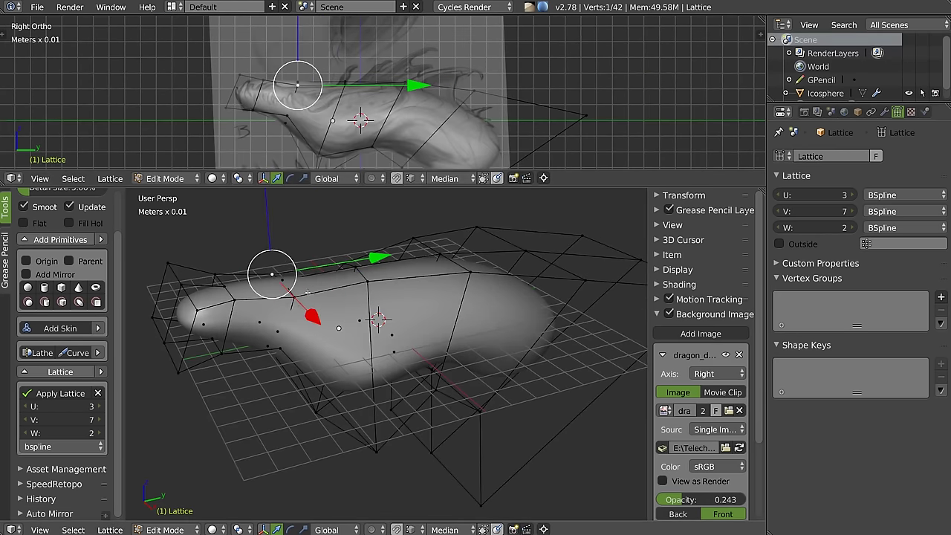
{"action": "middle_click_drag", "start_coordinate": [323, 224], "coordinate": [319, 212]}
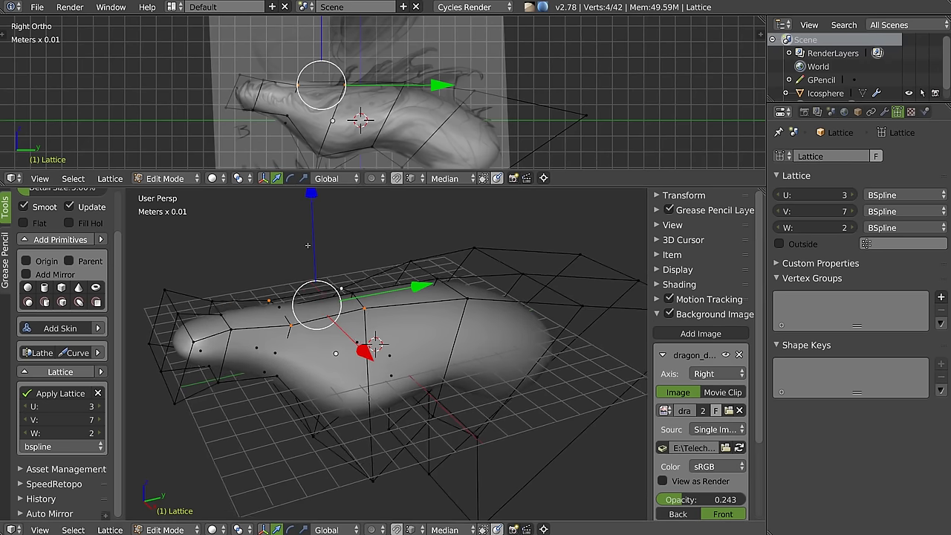
{"action": "left_click_drag", "start_coordinate": [318, 211], "coordinate": [330, 202]}
Step: Select a row of top lattice points across the head
{"action": "middle_click_drag", "start_coordinate": [330, 203], "coordinate": [419, 323]}
{"action": "right_click", "coordinate": [412, 312]}
{"action": "right_click", "coordinate": [307, 307], "text": "shift"}
{"action": "right_click", "coordinate": [298, 278], "text": "shift"}
{"action": "right_click", "coordinate": [326, 261], "text": "shift"}
{"action": "right_click", "coordinate": [481, 268], "text": "shift"}
Step: Move the six top lattice points, then deselect two and nudge the rest
{"action": "right_click", "coordinate": [471, 287], "text": "shift"}
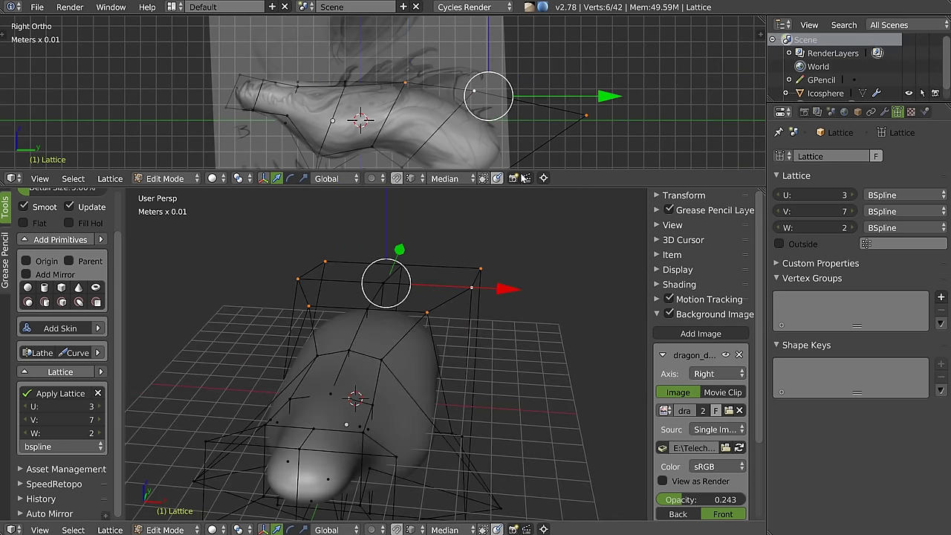
{"action": "key", "text": "g"}
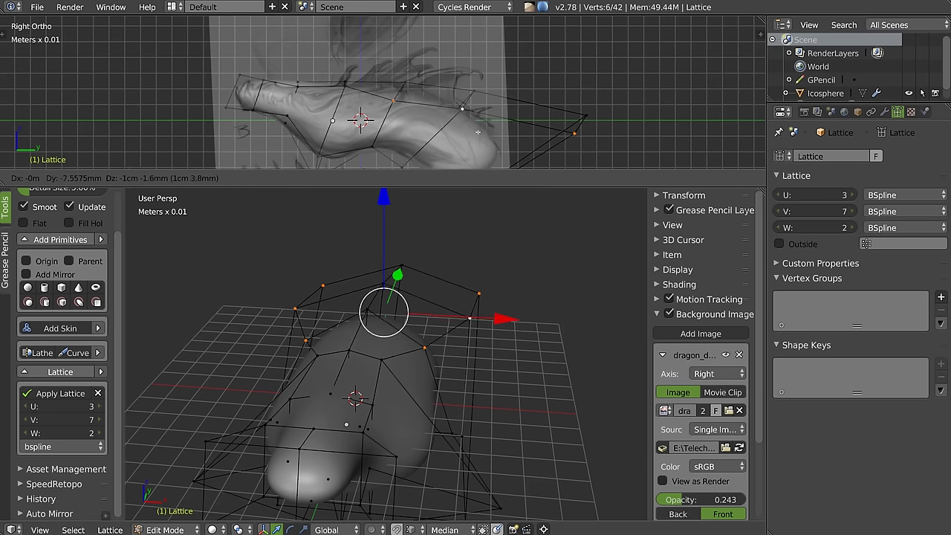
{"action": "left_click", "coordinate": [483, 128]}
{"action": "right_click", "coordinate": [425, 331], "text": "shift"}
{"action": "right_click", "coordinate": [307, 325], "text": "shift"}
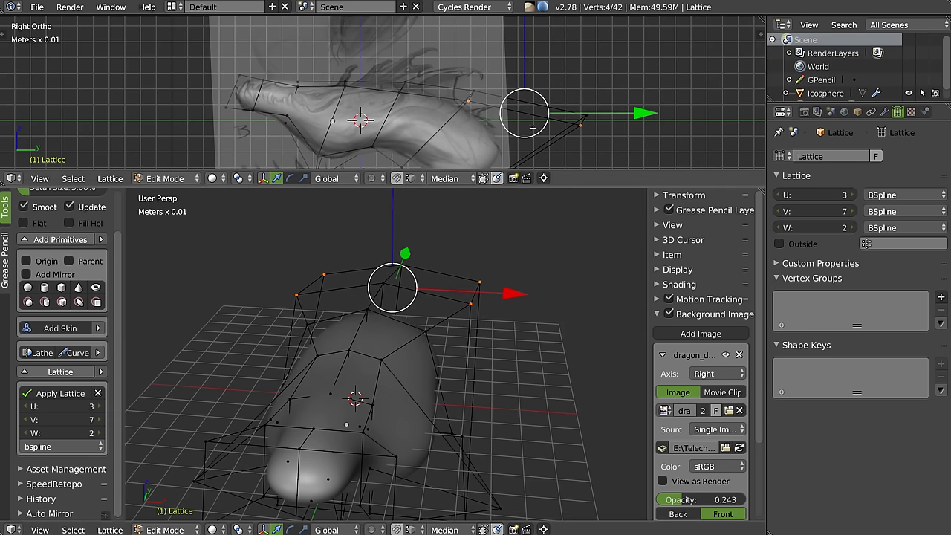
{"action": "key", "text": "g"}
{"action": "left_click", "coordinate": [518, 132]}
Step: Move the two bottom jaw lattice points up and right against the sketch
{"action": "middle_click_drag", "start_coordinate": [563, 134], "coordinate": [520, 114], "text": "shift"}
{"action": "right_click", "coordinate": [519, 113]}
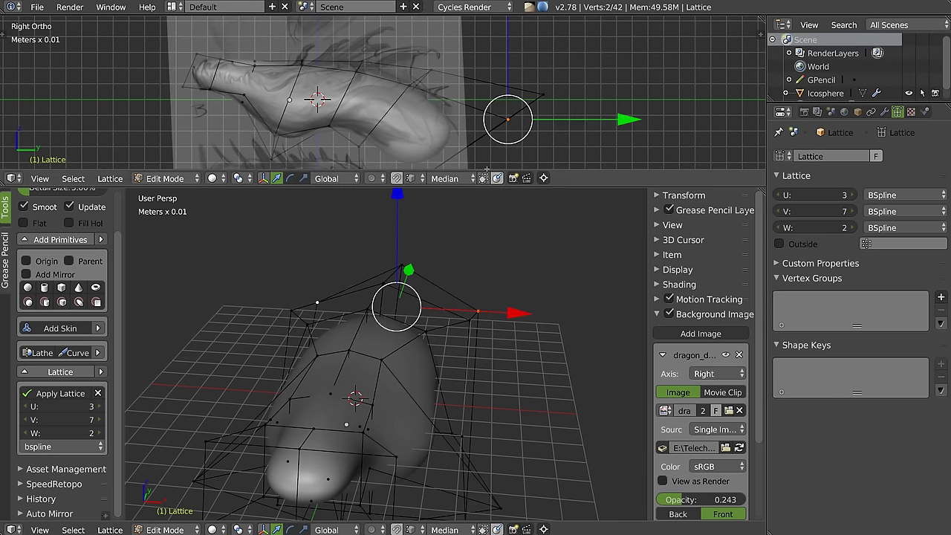
{"action": "middle_click_drag", "start_coordinate": [416, 245], "coordinate": [301, 303]}
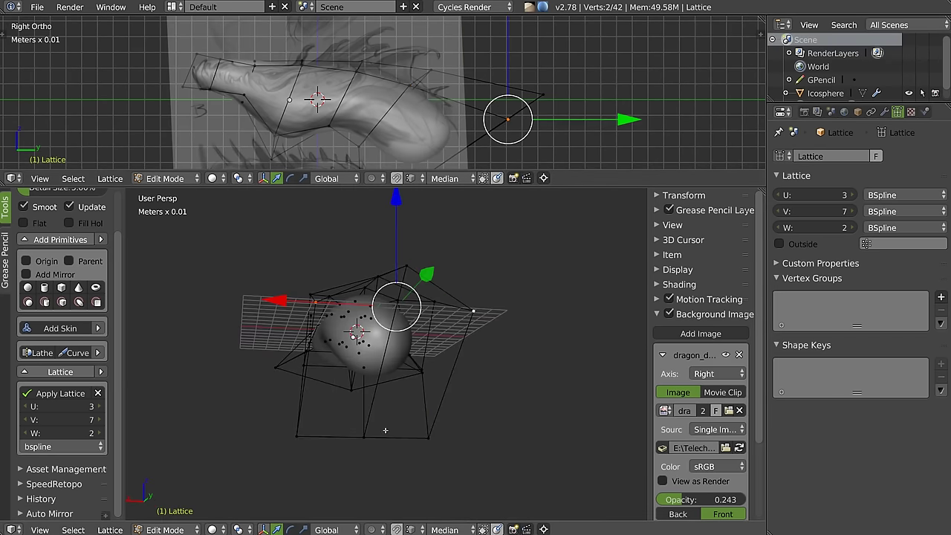
{"action": "middle_click_drag", "start_coordinate": [385, 431], "coordinate": [375, 376]}
{"action": "right_click", "coordinate": [255, 435]}
{"action": "right_click", "coordinate": [373, 444], "text": "shift"}
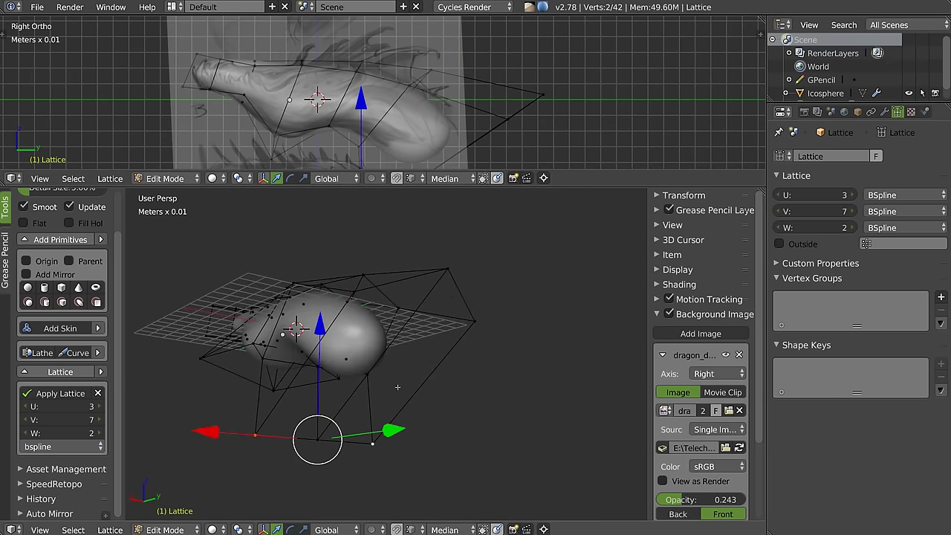
{"action": "middle_click_drag", "start_coordinate": [388, 168], "coordinate": [410, 129], "text": "shift"}
{"action": "key", "text": "g"}
{"action": "left_click", "coordinate": [436, 118]}
Step: Raise the jaw lattice points further with a small up-right nudge
{"action": "key", "text": "g"}
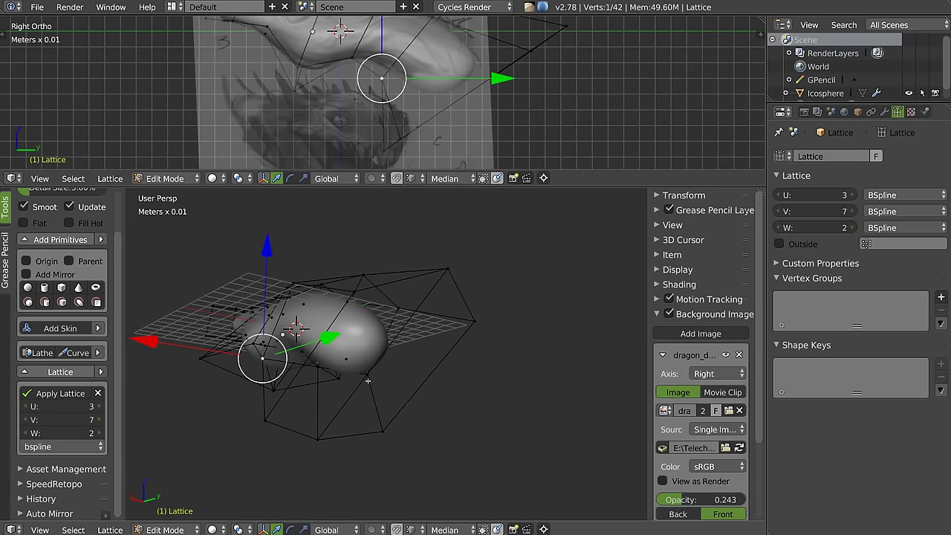
{"action": "left_click", "coordinate": [384, 67]}
{"action": "key", "text": "g"}
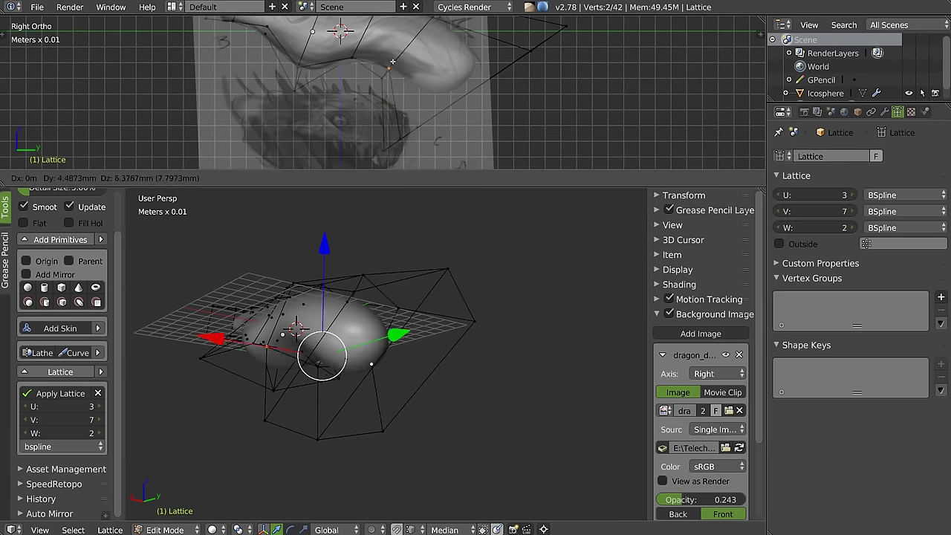
{"action": "left_click", "coordinate": [388, 65]}
Step: Reposition two more lattice points, then raise the lattice W resolution to 3
{"action": "mouse_move", "coordinate": [312, 334]}
{"action": "middle_mouse_down"}
{"action": "mouse_move", "coordinate": [354, 338]}
{"action": "mouse_move", "coordinate": [293, 289]}
{"action": "mouse_move", "coordinate": [313, 286]}
{"action": "mouse_move", "coordinate": [338, 114]}
{"action": "middle_mouse_up"}
{"action": "right_click", "coordinate": [305, 306]}
{"action": "right_click", "coordinate": [258, 320], "text": "shift"}
{"action": "key", "text": "KP_Decimal"}
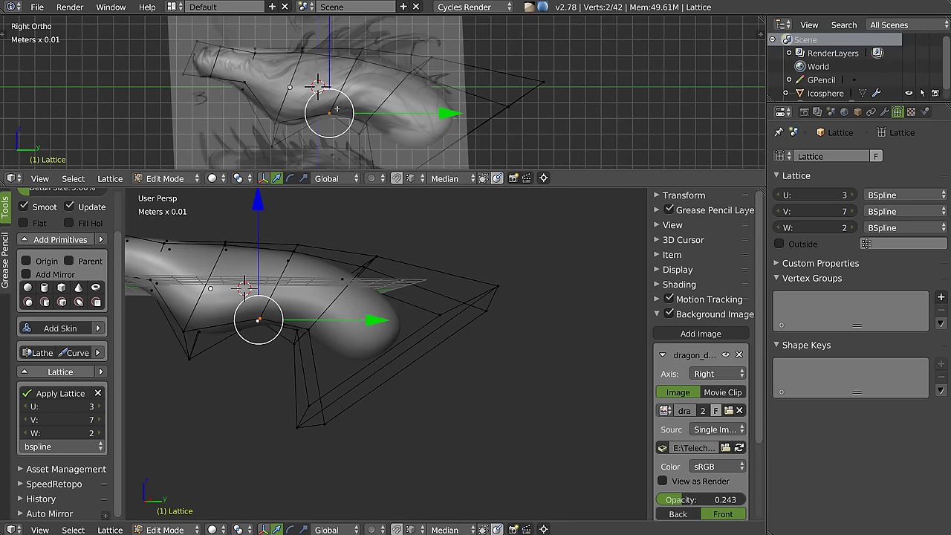
{"action": "key", "text": "g"}
{"action": "left_click", "coordinate": [340, 97]}
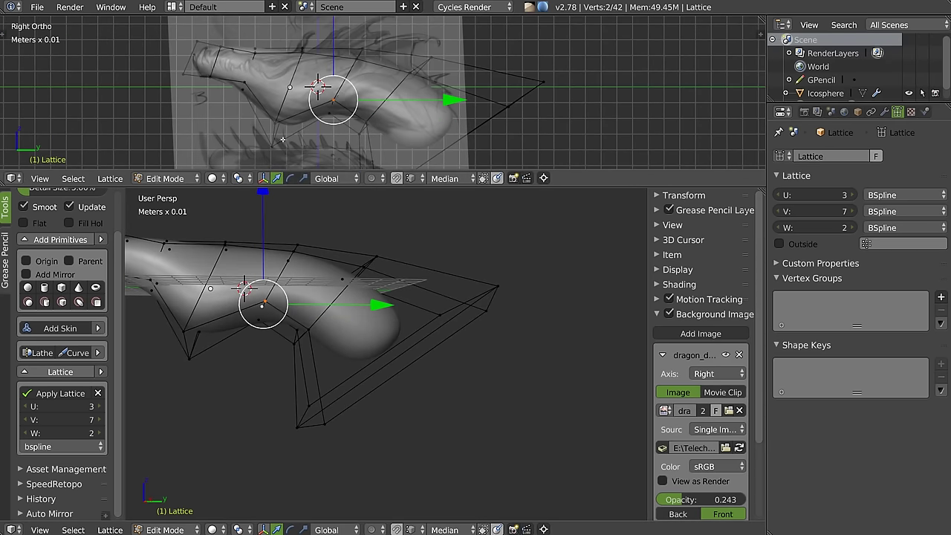
{"action": "mouse_move", "coordinate": [288, 201]}
{"action": "middle_mouse_down"}
{"action": "mouse_move", "coordinate": [368, 294]}
{"action": "mouse_move", "coordinate": [256, 272]}
{"action": "middle_mouse_up"}
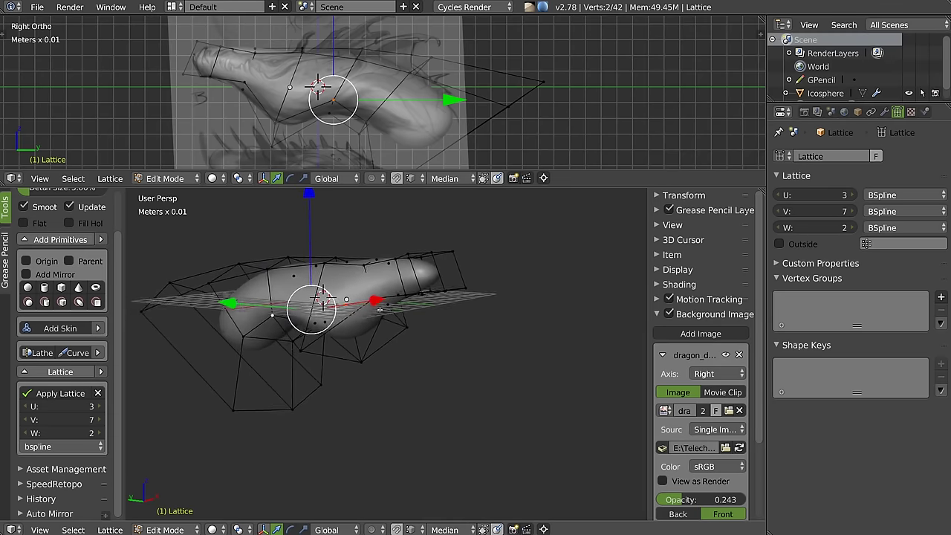
{"action": "left_click", "coordinate": [100, 433]}
Step: Show the lattice's modifier settings and orbit the views around the lattice cage
{"action": "middle_click_drag", "start_coordinate": [402, 262], "coordinate": [355, 313]}
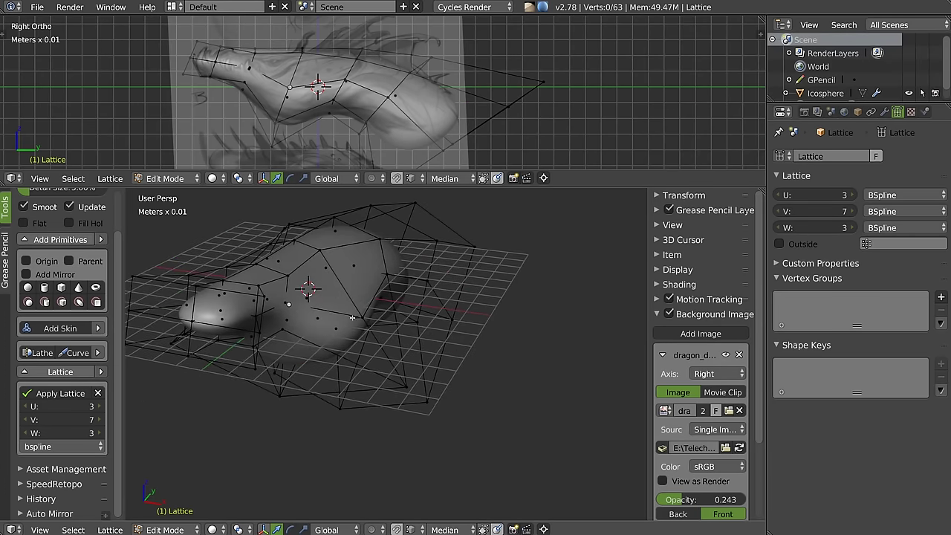
{"action": "right_click", "coordinate": [348, 317]}
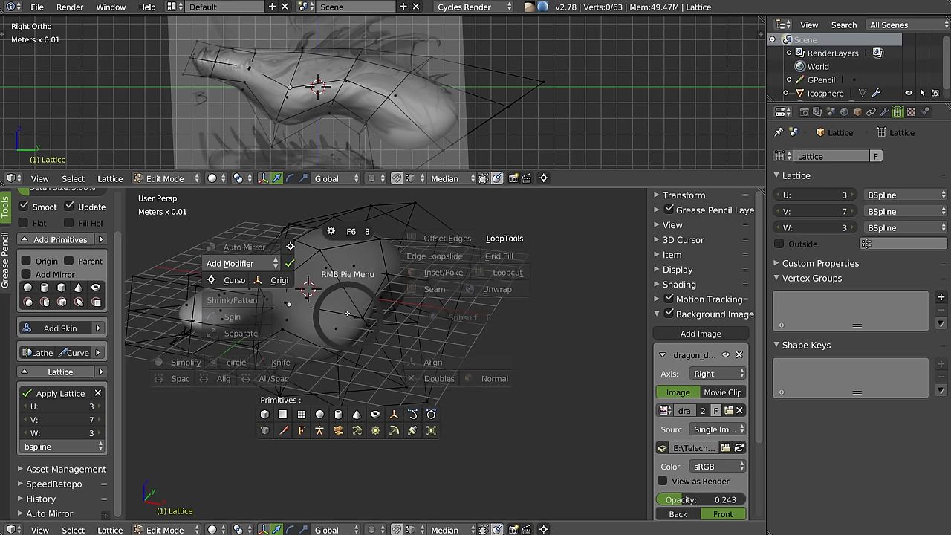
{"action": "key", "text": "Escape"}
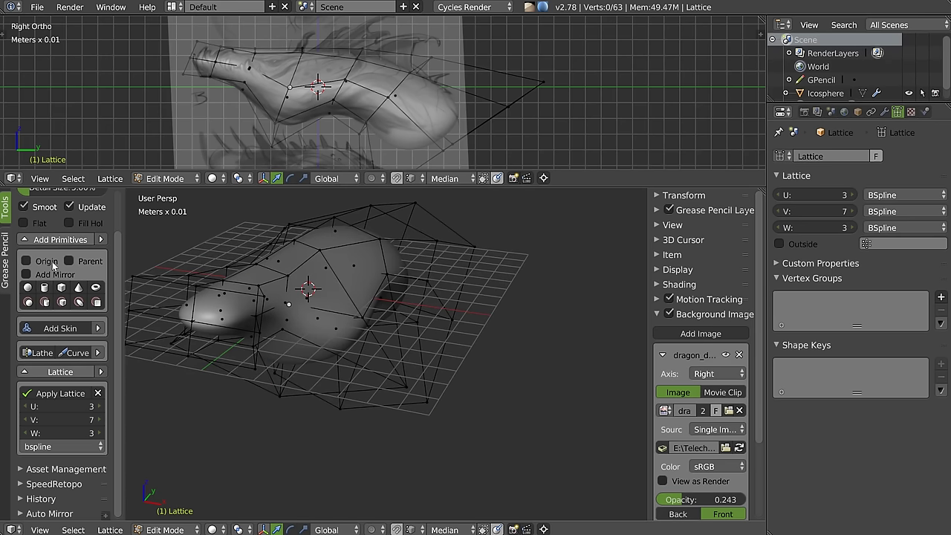
{"action": "scroll", "coordinate": [52, 262], "scroll_direction": "up", "scroll_amount": 2}
{"action": "scroll", "coordinate": [49, 347], "scroll_direction": "down", "scroll_amount": 2}
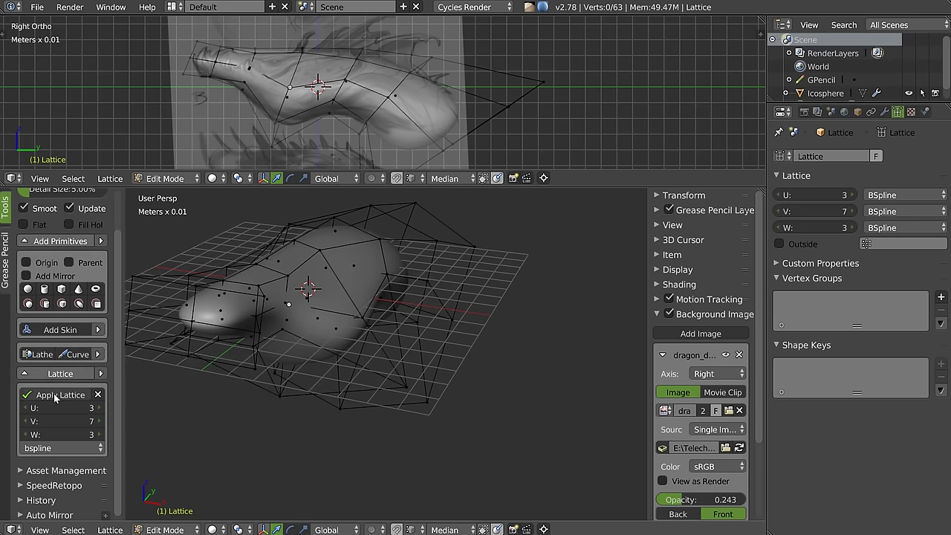
{"action": "left_click", "coordinate": [884, 112]}
{"action": "middle_click_drag", "start_coordinate": [571, 229], "coordinate": [359, 319]}
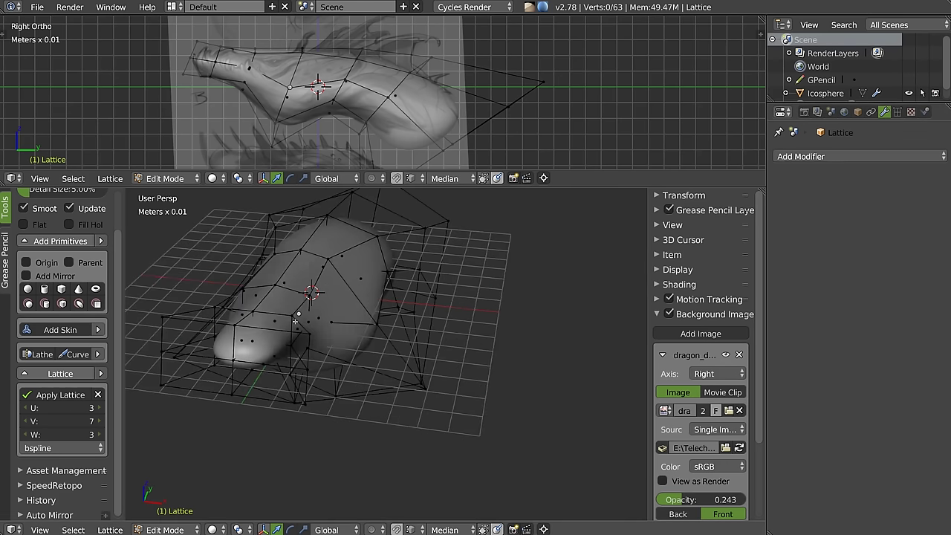
{"action": "right_click", "coordinate": [359, 319]}
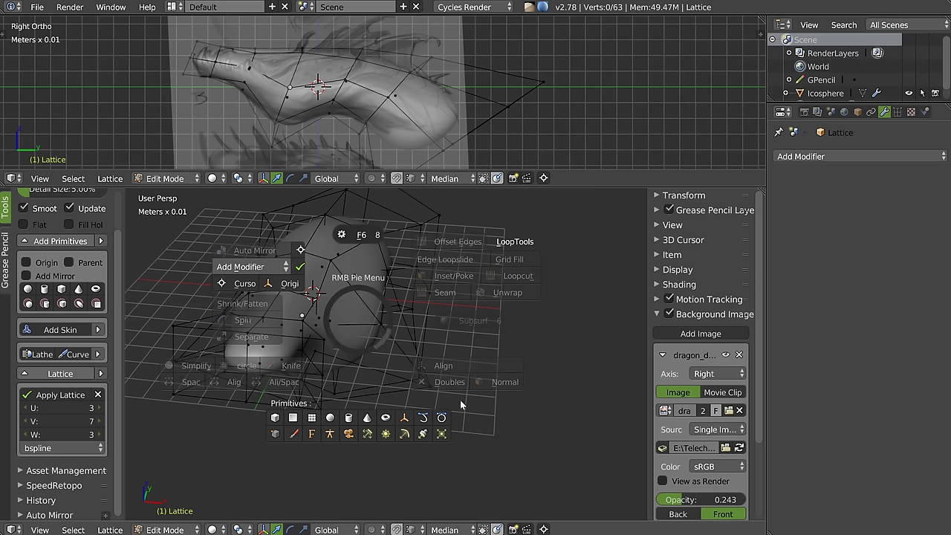
{"action": "key", "text": "Escape"}
{"action": "scroll", "coordinate": [34, 218], "scroll_direction": "up", "scroll_amount": 2}
{"action": "scroll", "coordinate": [34, 218], "scroll_direction": "up", "scroll_amount": 1}
{"action": "middle_click_drag", "start_coordinate": [353, 290], "coordinate": [327, 284]}
Step: Select two lattice points on the head and pull them upward and along X
{"action": "right_click", "coordinate": [321, 296]}
{"action": "right_click", "coordinate": [290, 96], "text": "shift"}
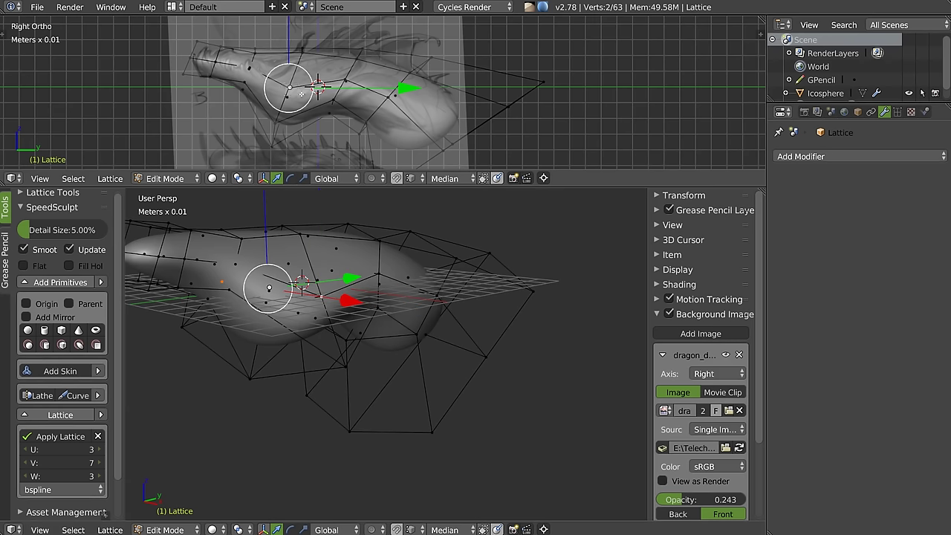
{"action": "middle_click_drag", "start_coordinate": [289, 96], "coordinate": [350, 87]}
{"action": "left_click_drag", "start_coordinate": [295, 26], "coordinate": [296, 17]}
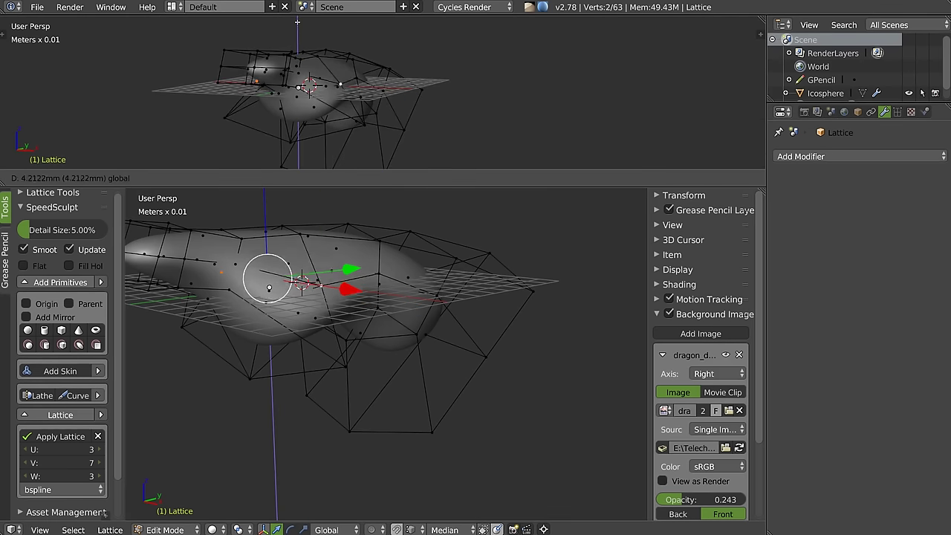
{"action": "middle_click_drag", "start_coordinate": [327, 111], "coordinate": [373, 113]}
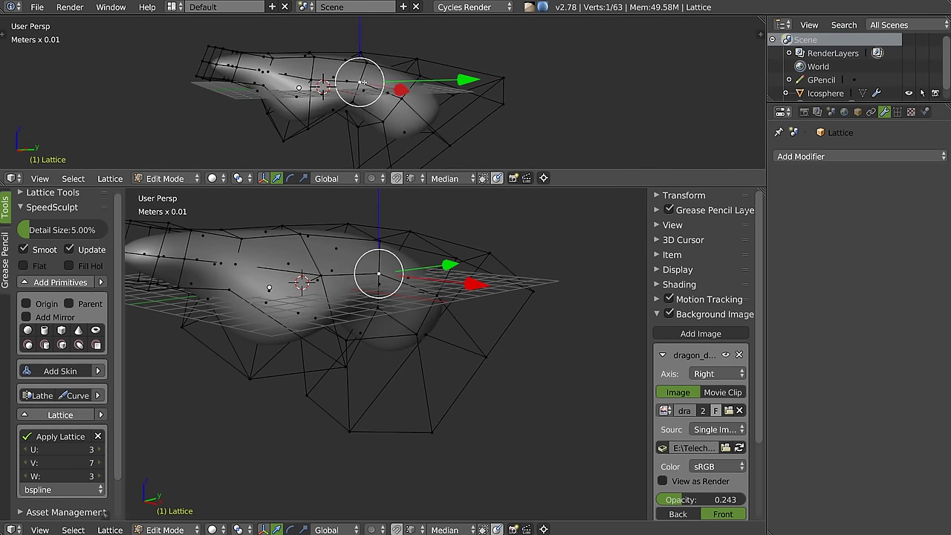
{"action": "left_click_drag", "start_coordinate": [329, 89], "coordinate": [409, 111]}
{"action": "mouse_move", "coordinate": [409, 112]}
{"action": "middle_mouse_down"}
{"action": "mouse_move", "coordinate": [411, 148]}
{"action": "mouse_move", "coordinate": [371, 110]}
{"action": "middle_mouse_up"}
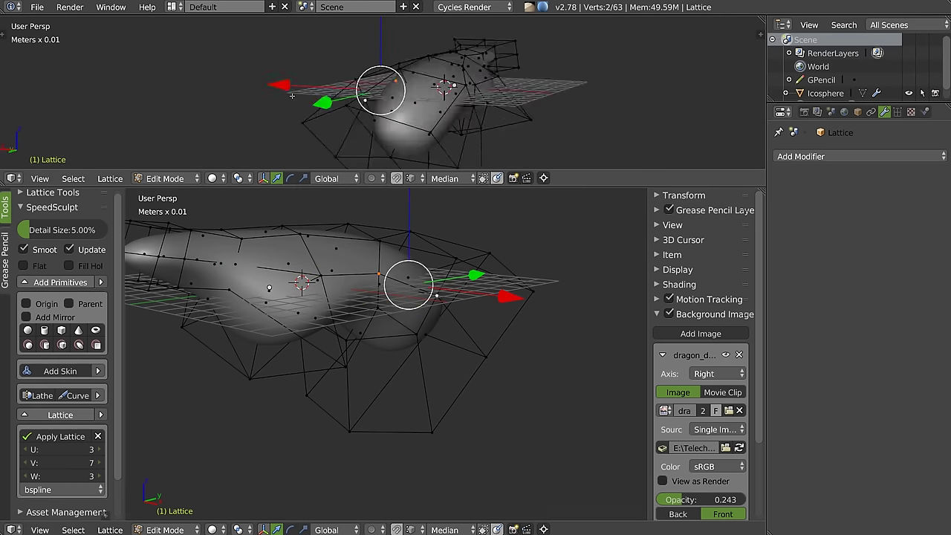
Step: Select another pair of lower lattice points and scale them apart along X
{"action": "right_click", "coordinate": [440, 88], "text": "shift"}
{"action": "right_click", "coordinate": [435, 112], "text": "shift"}
{"action": "middle_click_drag", "start_coordinate": [457, 110], "coordinate": [415, 111]}
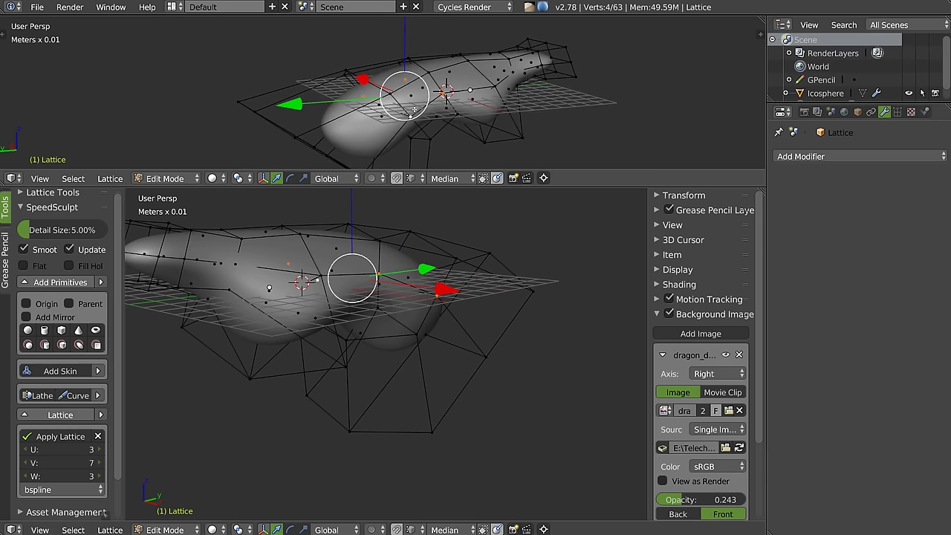
{"action": "key", "text": "z"}
{"action": "mouse_move", "coordinate": [344, 117]}
{"action": "middle_mouse_down"}
{"action": "mouse_move", "coordinate": [492, 121]}
{"action": "mouse_move", "coordinate": [470, 104]}
{"action": "middle_mouse_up"}
{"action": "left_click", "coordinate": [479, 140]}
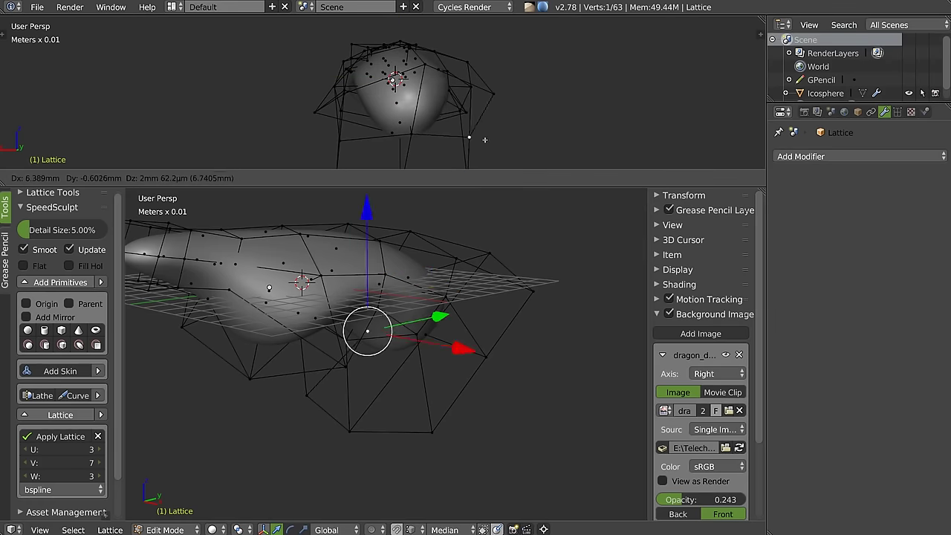
{"action": "left_click", "coordinate": [339, 140], "text": "shift"}
{"action": "key", "text": "s"}
{"action": "left_click", "coordinate": [694, 136]}
Step: Check the right-side view, then apply the lattice deformation from the SpeedSculpt panel
{"action": "mouse_move", "coordinate": [371, 125]}
{"action": "middle_mouse_down"}
{"action": "mouse_move", "coordinate": [469, 109]}
{"action": "mouse_move", "coordinate": [375, 103]}
{"action": "middle_mouse_up"}
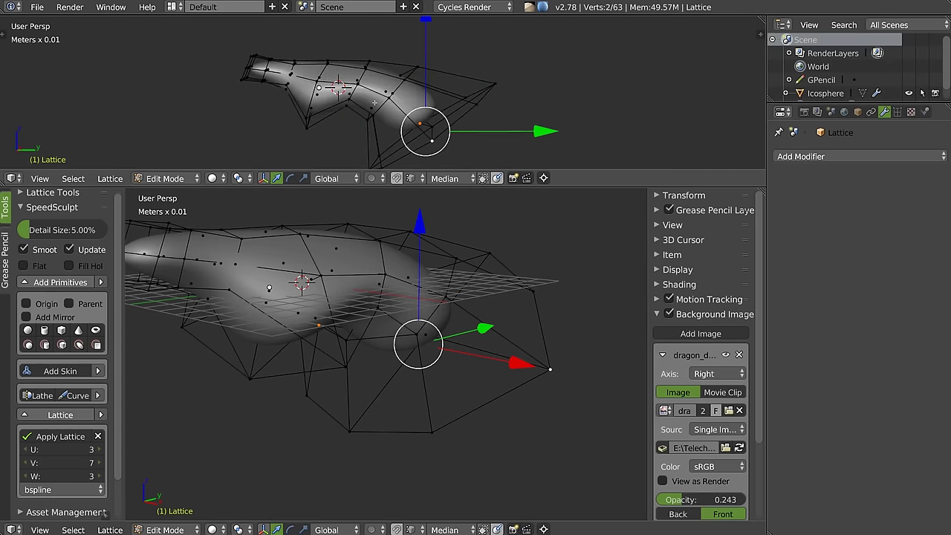
{"action": "key", "text": "KP_3"}
{"action": "scroll", "coordinate": [408, 101], "scroll_direction": "up", "scroll_amount": 4}
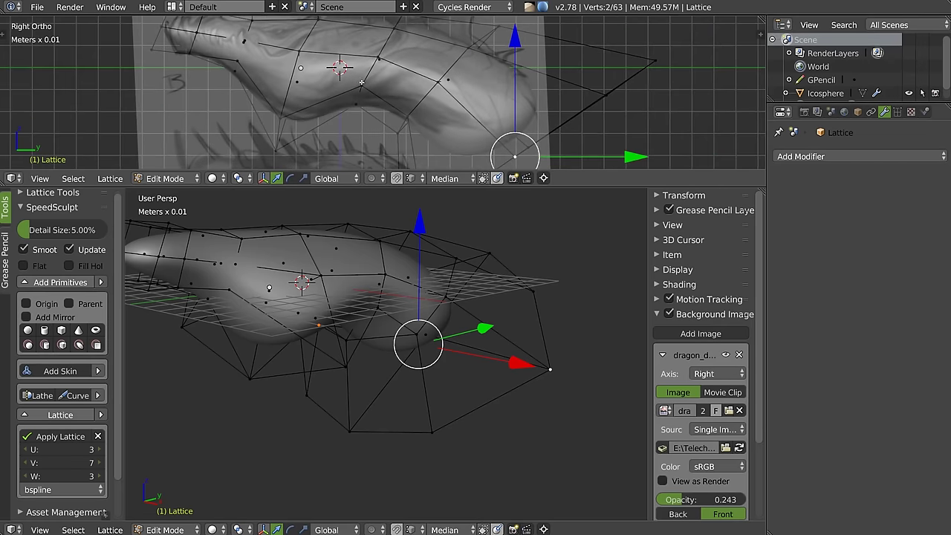
{"action": "middle_click_drag", "start_coordinate": [357, 305], "coordinate": [391, 321]}
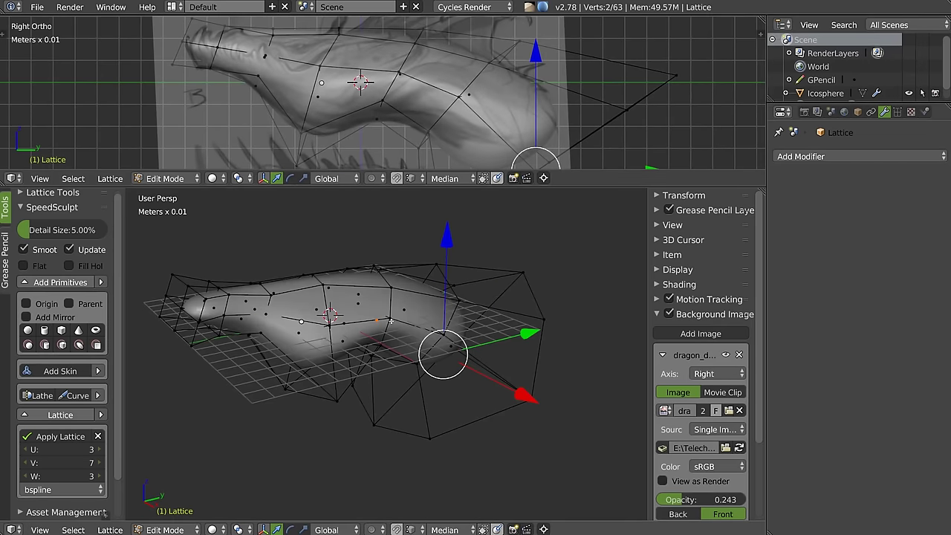
{"action": "left_click", "coordinate": [51, 438]}
Step: Select the Icosphere head mesh and switch it into Sculpt mode
{"action": "mouse_move", "coordinate": [221, 284]}
{"action": "middle_mouse_down"}
{"action": "mouse_move", "coordinate": [335, 281]}
{"action": "mouse_move", "coordinate": [321, 292]}
{"action": "middle_mouse_up"}
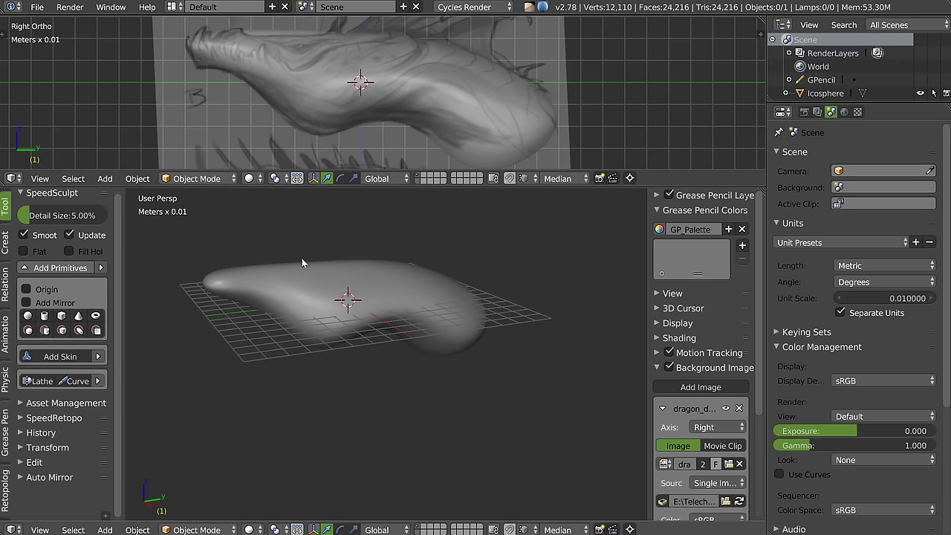
{"action": "right_click", "coordinate": [297, 301]}
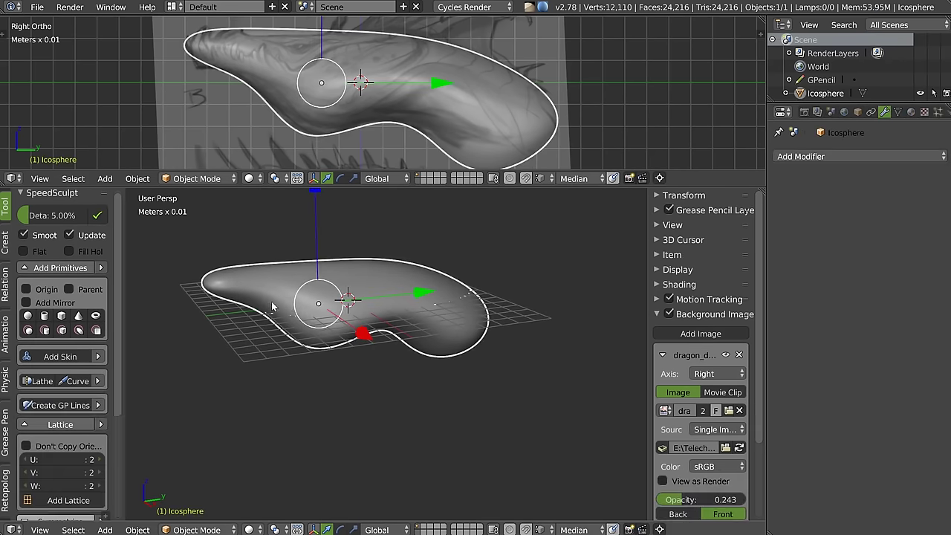
{"action": "scroll", "coordinate": [271, 304], "scroll_direction": "up", "scroll_amount": 4}
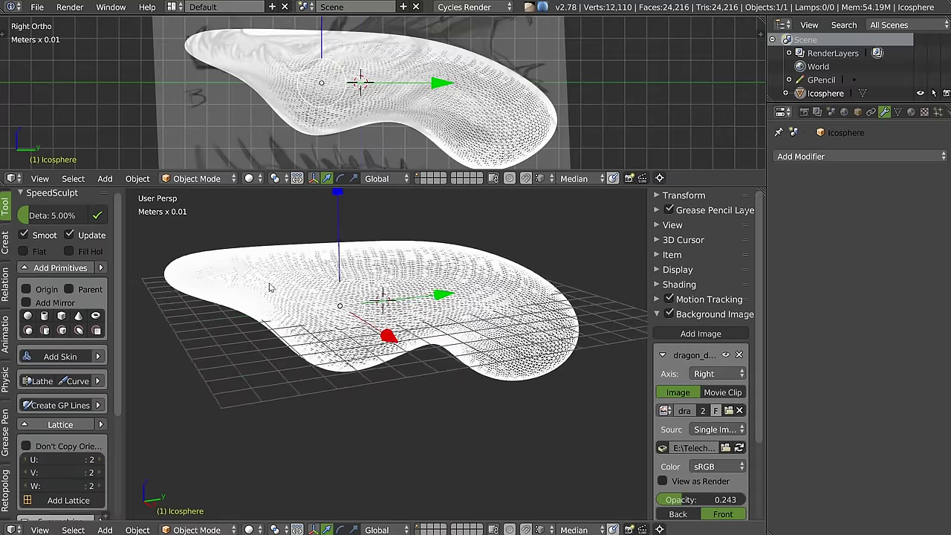
{"action": "middle_click_drag", "start_coordinate": [269, 287], "coordinate": [338, 317]}
{"action": "key", "text": "Tab"}
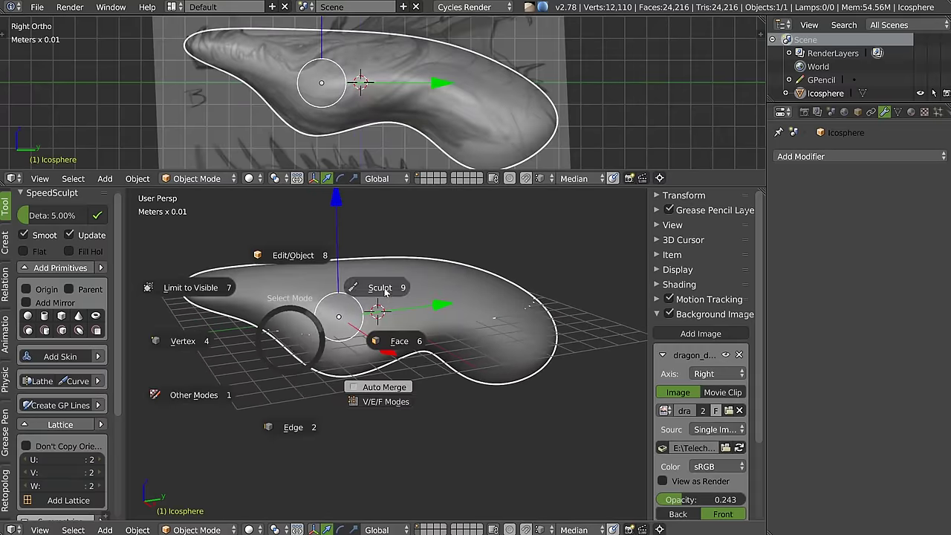
{"action": "left_click", "coordinate": [378, 290]}
Step: Paint a dyntopo stroke ridging the snout top, then use the sculpt options pie
{"action": "mouse_move", "coordinate": [291, 55]}
{"action": "middle_mouse_down", "text": "shift"}
{"action": "mouse_move", "coordinate": [258, 75]}
{"action": "mouse_move", "coordinate": [179, 86]}
{"action": "middle_mouse_up", "text": "shift"}
{"action": "scroll", "coordinate": [257, 63], "scroll_direction": "up", "scroll_amount": 4}
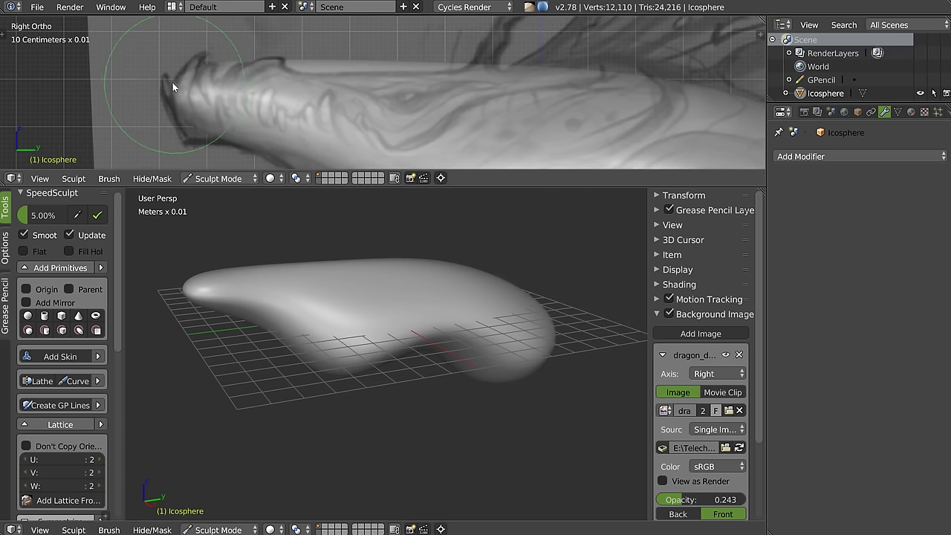
{"action": "mouse_move", "coordinate": [271, 61]}
{"action": "left_mouse_down"}
{"action": "mouse_move", "coordinate": [364, 68]}
{"action": "mouse_move", "coordinate": [290, 67]}
{"action": "mouse_move", "coordinate": [338, 103]}
{"action": "left_mouse_up"}
{"action": "scroll", "coordinate": [356, 65], "scroll_direction": "down", "scroll_amount": 1}
{"action": "right_click", "coordinate": [358, 105]}
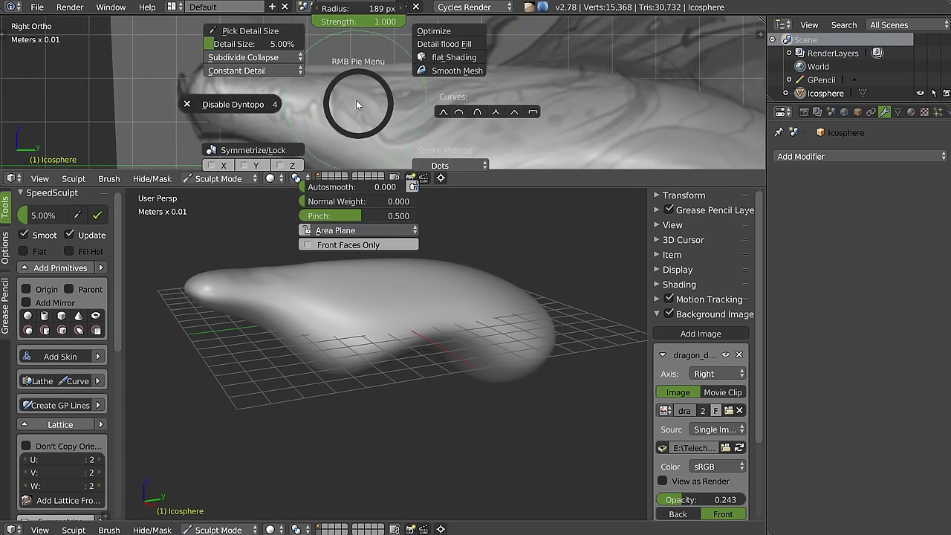
{"action": "left_click", "coordinate": [227, 104]}
Step: Sculpt a few more strokes to shape the dragon head
{"action": "mouse_move", "coordinate": [329, 74]}
{"action": "left_mouse_down"}
{"action": "mouse_move", "coordinate": [467, 70]}
{"action": "mouse_move", "coordinate": [334, 77]}
{"action": "left_mouse_up"}
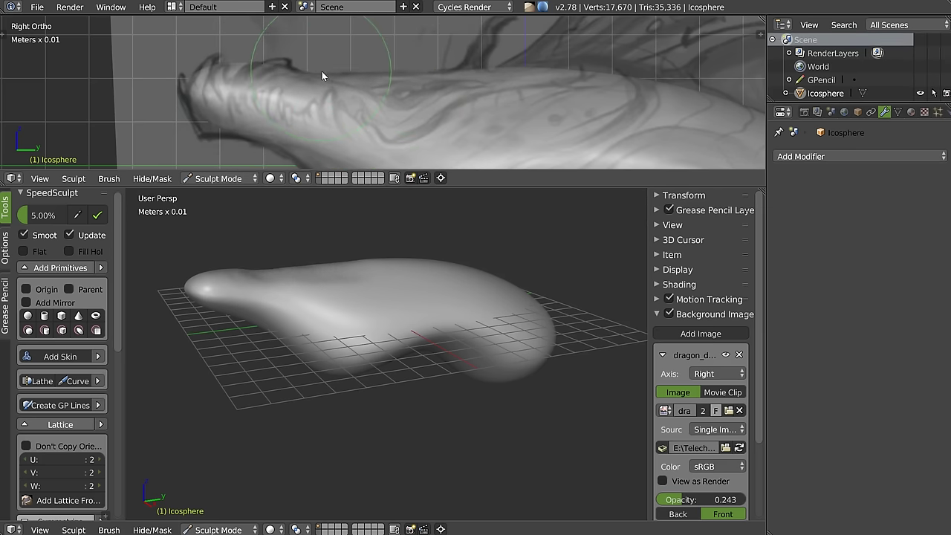
{"action": "left_click_drag", "start_coordinate": [322, 72], "coordinate": [328, 85]}
{"action": "left_click_drag", "start_coordinate": [197, 108], "coordinate": [244, 93]}
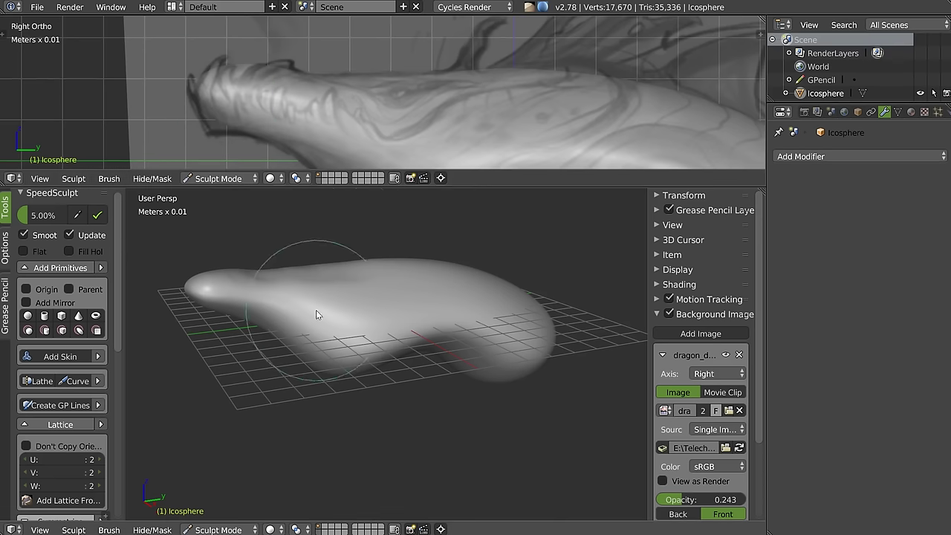
{"action": "middle_click_drag", "start_coordinate": [316, 310], "coordinate": [296, 308]}
{"action": "scroll", "coordinate": [339, 310], "scroll_direction": "up", "scroll_amount": 2}
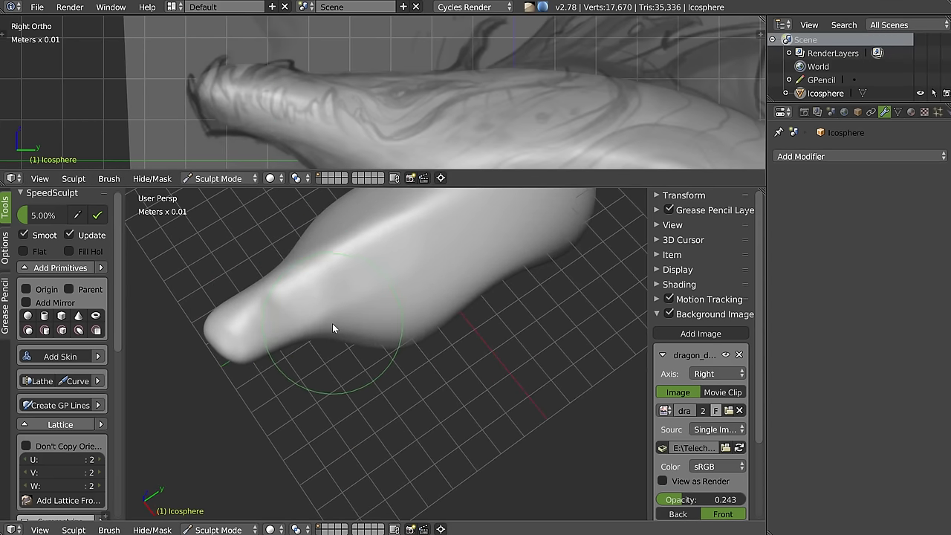
Step: Switch to the Clay brush, shrink its radius, and add a small clay stroke
{"action": "key", "text": "w"}
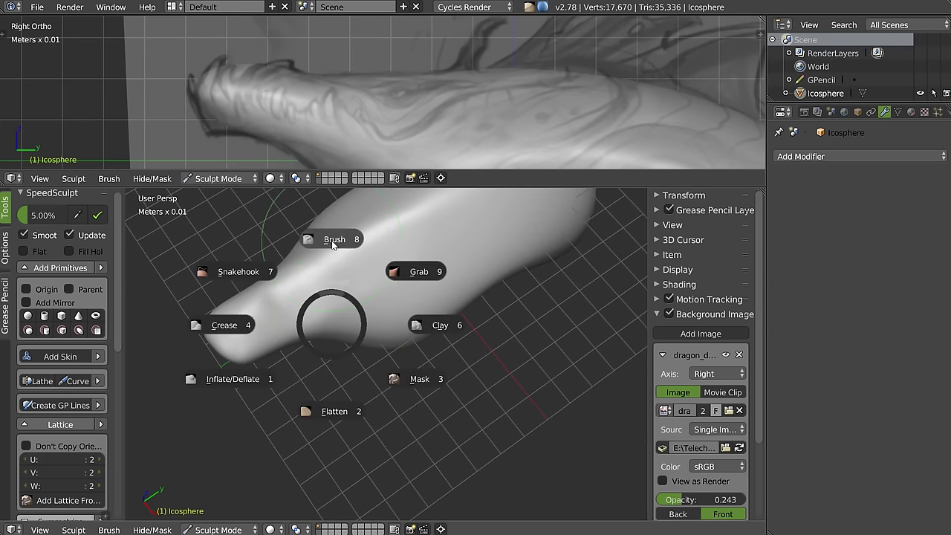
{"action": "left_click", "coordinate": [445, 334]}
{"action": "key", "text": "f"}
{"action": "left_click", "coordinate": [350, 306]}
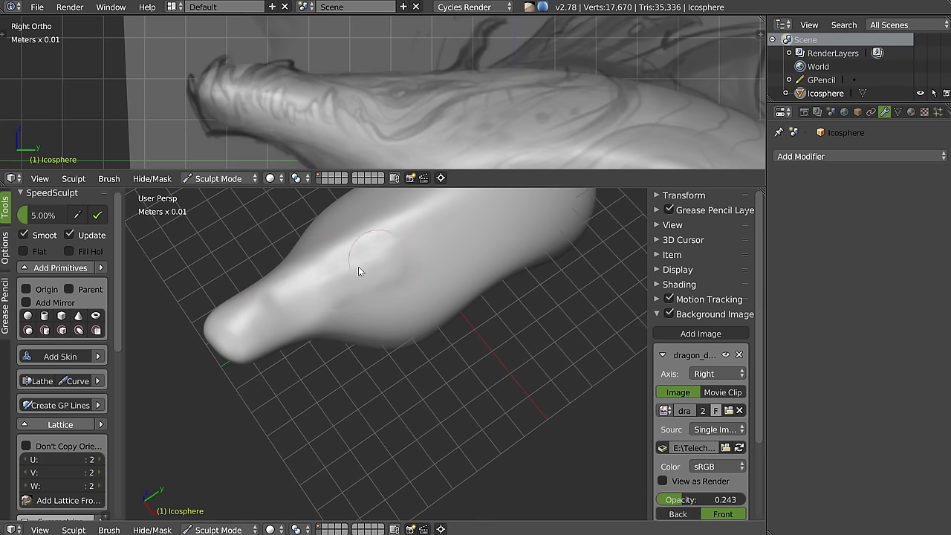
{"action": "left_click_drag", "start_coordinate": [319, 292], "coordinate": [345, 307]}
Step: Turn on X-axis mirror symmetry and build up the top of the head with clay
{"action": "mouse_move", "coordinate": [326, 288]}
{"action": "middle_mouse_down"}
{"action": "mouse_move", "coordinate": [379, 283]}
{"action": "mouse_move", "coordinate": [182, 368]}
{"action": "middle_mouse_up"}
{"action": "key", "text": "w"}
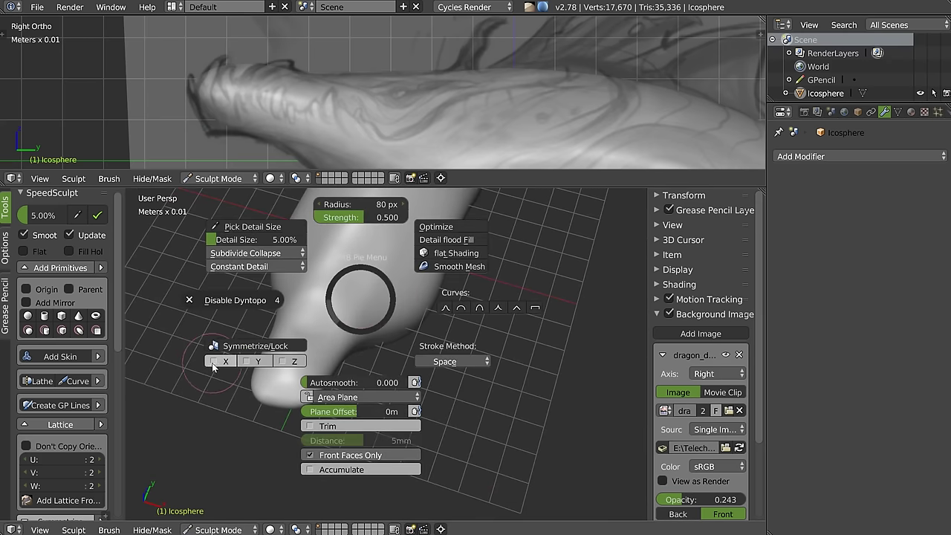
{"action": "left_click", "coordinate": [211, 363]}
{"action": "middle_click_drag", "start_coordinate": [360, 336], "coordinate": [324, 328]}
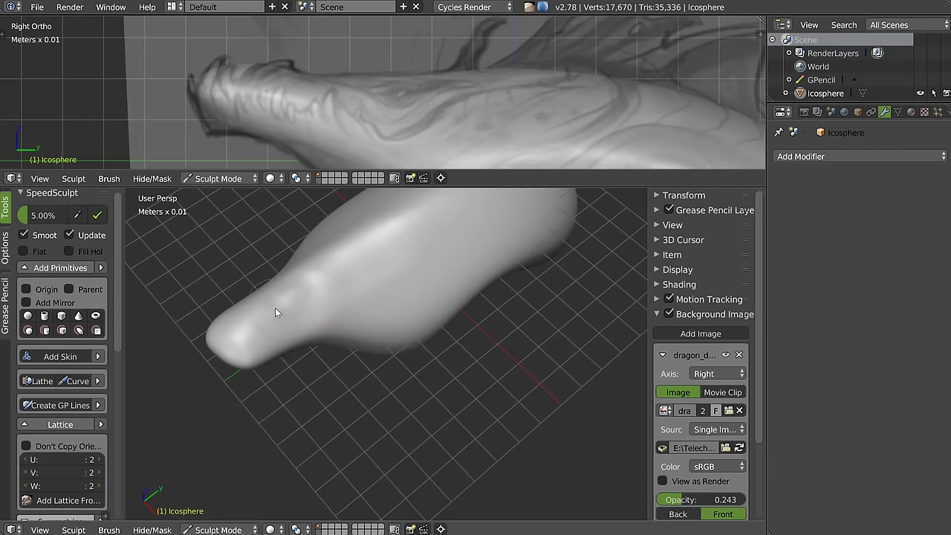
{"action": "left_click_drag", "start_coordinate": [429, 258], "coordinate": [318, 301]}
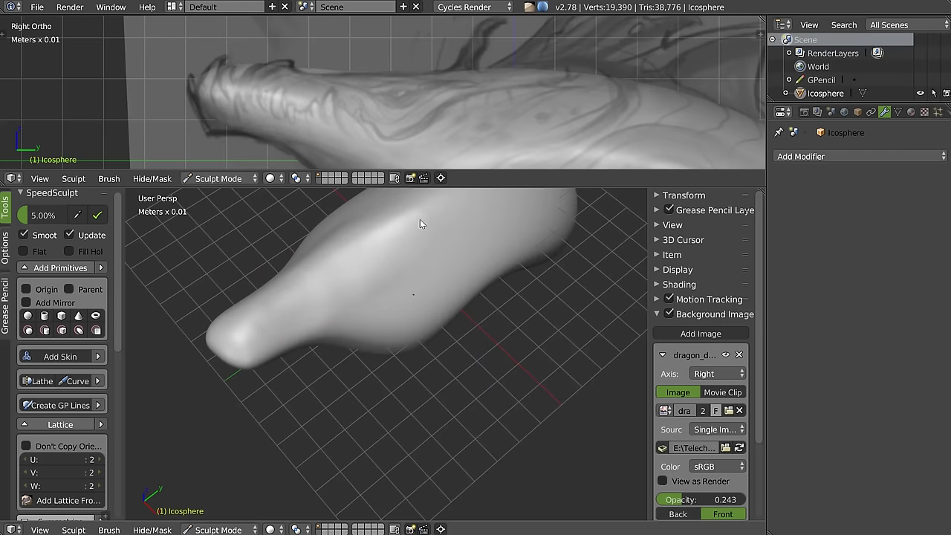
{"action": "middle_click_drag", "start_coordinate": [266, 323], "coordinate": [285, 331]}
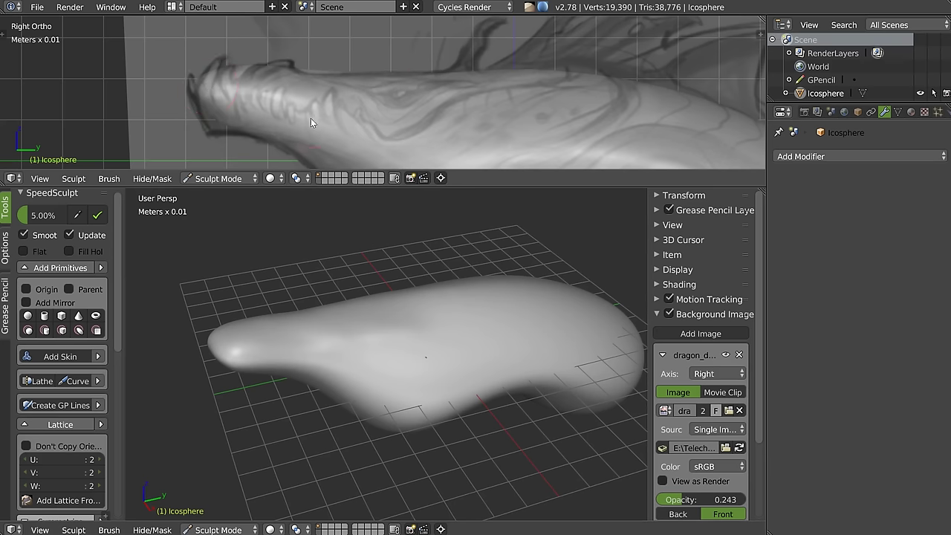
Step: Carve and deepen a fold along the head's side with the Crease brush
{"action": "key", "text": "w"}
{"action": "left_click", "coordinate": [201, 116]}
{"action": "left_click_drag", "start_coordinate": [519, 93], "coordinate": [565, 63]}
{"action": "mouse_move", "coordinate": [446, 320]}
{"action": "middle_mouse_down"}
{"action": "mouse_move", "coordinate": [323, 377]}
{"action": "mouse_move", "coordinate": [340, 333]}
{"action": "mouse_move", "coordinate": [274, 336]}
{"action": "middle_mouse_up"}
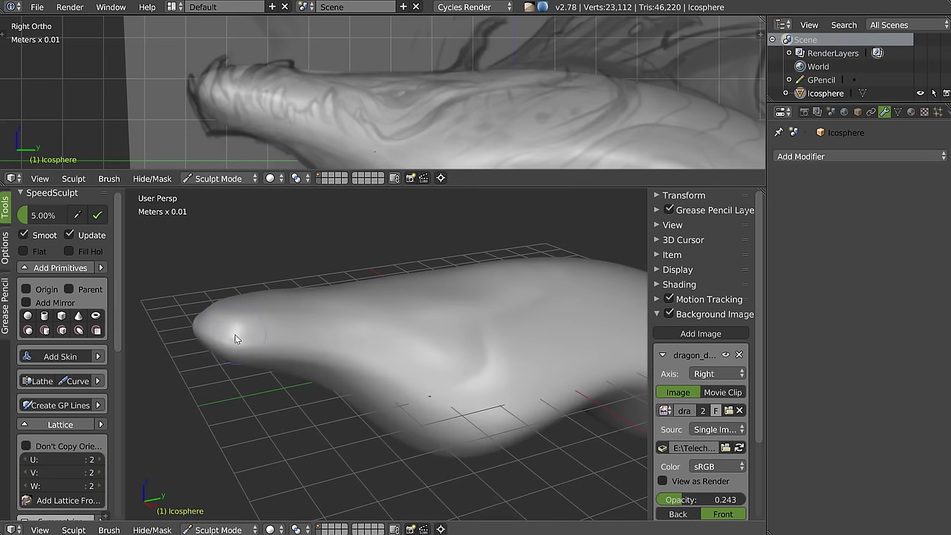
{"action": "left_click_drag", "start_coordinate": [417, 362], "coordinate": [486, 360]}
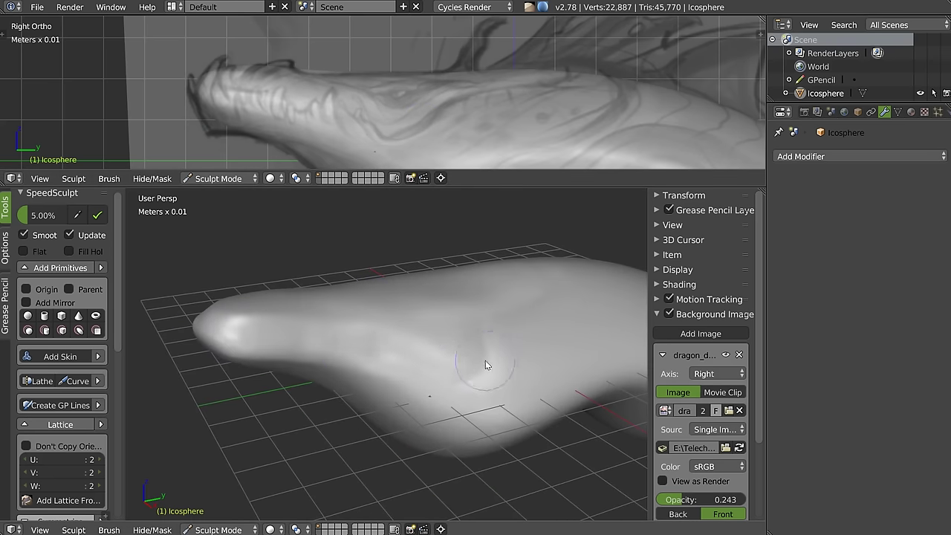
{"action": "middle_click_drag", "start_coordinate": [485, 361], "coordinate": [343, 351]}
{"action": "left_click_drag", "start_coordinate": [486, 431], "coordinate": [510, 389]}
{"action": "mouse_move", "coordinate": [510, 389]}
{"action": "middle_mouse_down"}
{"action": "mouse_move", "coordinate": [400, 370]}
{"action": "mouse_move", "coordinate": [416, 361]}
{"action": "middle_mouse_up"}
{"action": "mouse_move", "coordinate": [416, 359]}
{"action": "left_mouse_down"}
{"action": "mouse_move", "coordinate": [484, 361]}
{"action": "mouse_move", "coordinate": [527, 315]}
{"action": "mouse_move", "coordinate": [484, 330]}
{"action": "left_mouse_up"}
{"action": "mouse_move", "coordinate": [484, 329]}
{"action": "middle_mouse_down"}
{"action": "mouse_move", "coordinate": [388, 342]}
{"action": "mouse_move", "coordinate": [415, 341]}
{"action": "mouse_move", "coordinate": [428, 358]}
{"action": "mouse_move", "coordinate": [528, 337]}
{"action": "mouse_move", "coordinate": [520, 349]}
{"action": "middle_mouse_up"}
Step: Touch up the side fold with a different sculpt brush
{"action": "key", "text": "w"}
{"action": "left_click", "coordinate": [466, 332]}
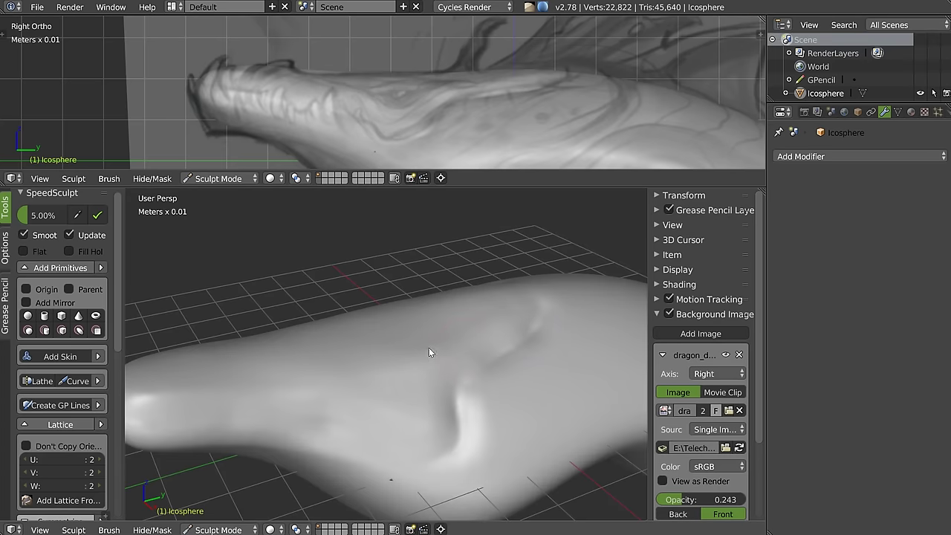
{"action": "left_click_drag", "start_coordinate": [423, 355], "coordinate": [429, 350]}
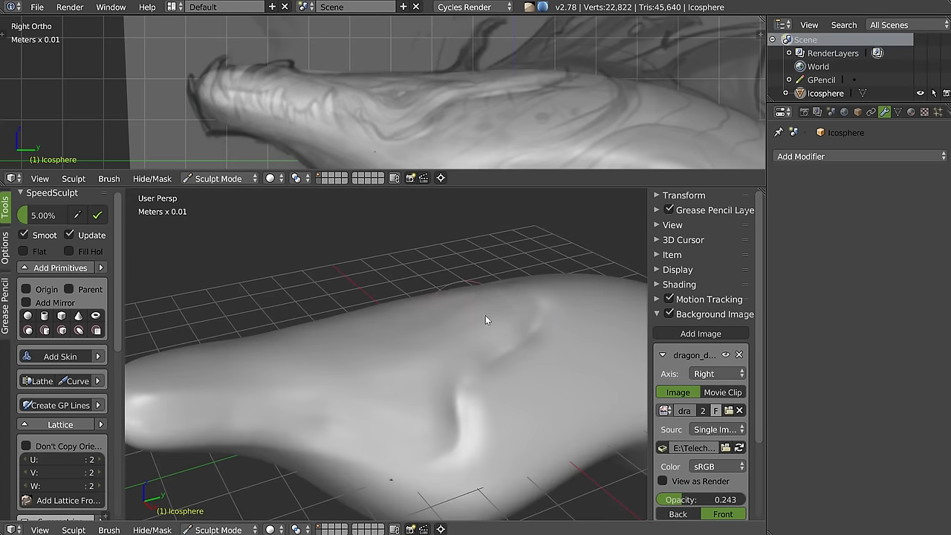
{"action": "mouse_move", "coordinate": [459, 335]}
{"action": "middle_mouse_down"}
{"action": "mouse_move", "coordinate": [538, 326]}
{"action": "mouse_move", "coordinate": [543, 344]}
{"action": "mouse_move", "coordinate": [498, 335]}
{"action": "mouse_move", "coordinate": [429, 282]}
{"action": "mouse_move", "coordinate": [458, 299]}
{"action": "mouse_move", "coordinate": [476, 290]}
{"action": "middle_mouse_up"}
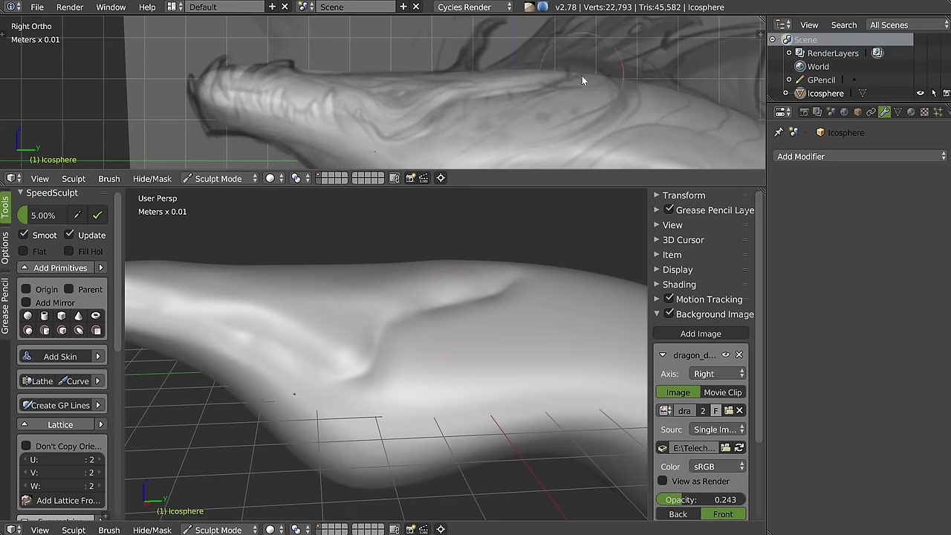
{"action": "scroll", "coordinate": [558, 98], "scroll_direction": "down", "scroll_amount": 2}
{"action": "middle_click_drag", "start_coordinate": [558, 99], "coordinate": [477, 96], "text": "shift"}
{"action": "scroll", "coordinate": [469, 97], "scroll_direction": "up", "scroll_amount": 3}
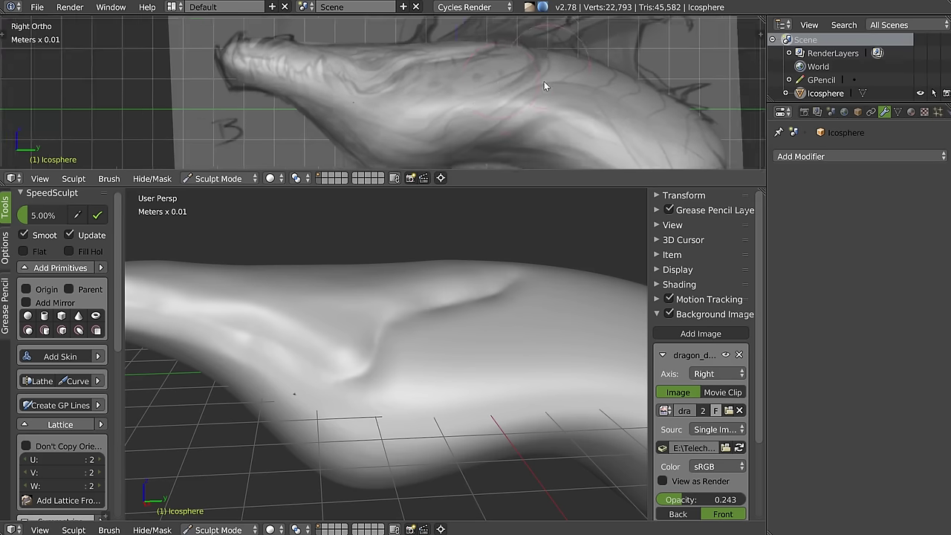
{"action": "mouse_move", "coordinate": [478, 330]}
{"action": "middle_mouse_down"}
{"action": "mouse_move", "coordinate": [379, 320]}
{"action": "mouse_move", "coordinate": [452, 337]}
{"action": "middle_mouse_up"}
Step: Sculpt a Crease brush line along the dragon's back and deepen it
{"action": "key", "text": "q"}
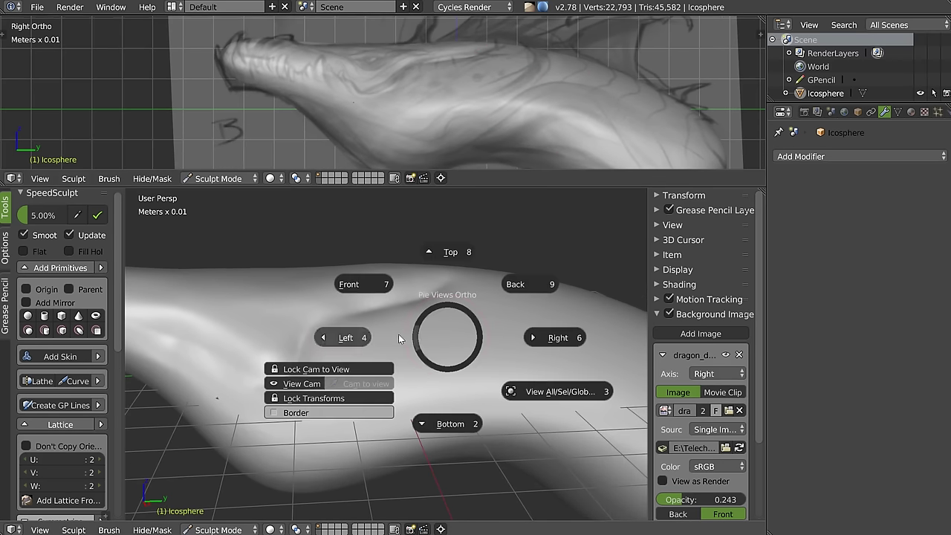
{"action": "key", "text": "Escape"}
{"action": "key", "text": "w"}
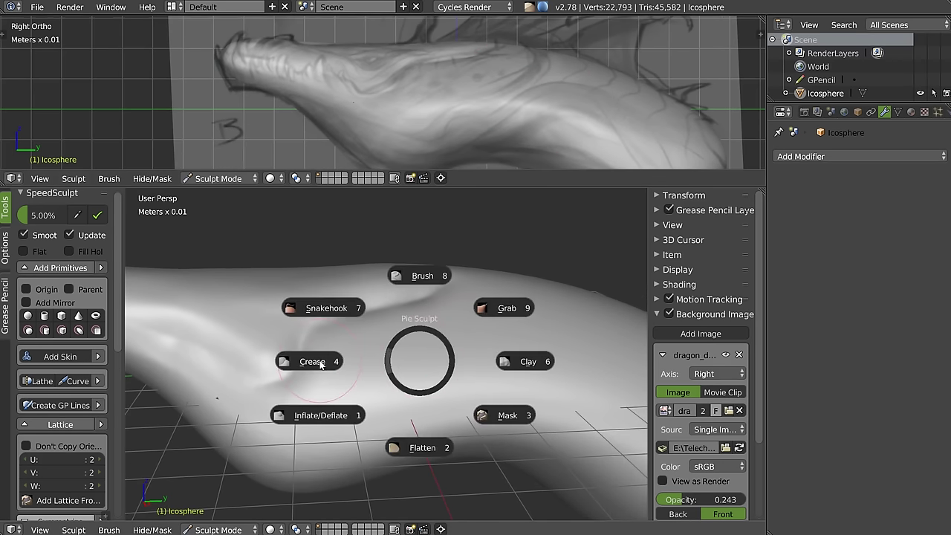
{"action": "left_click", "coordinate": [321, 363]}
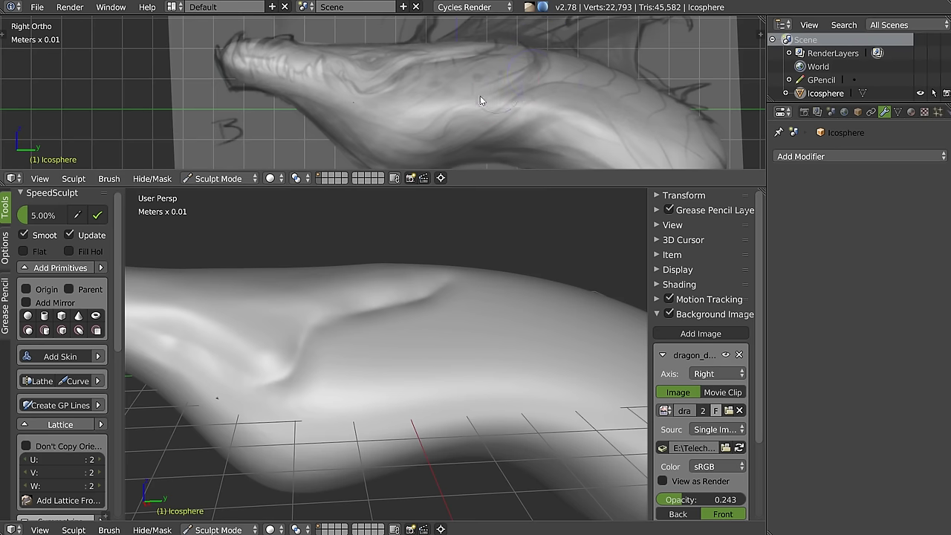
{"action": "left_click_drag", "start_coordinate": [481, 96], "coordinate": [572, 44]}
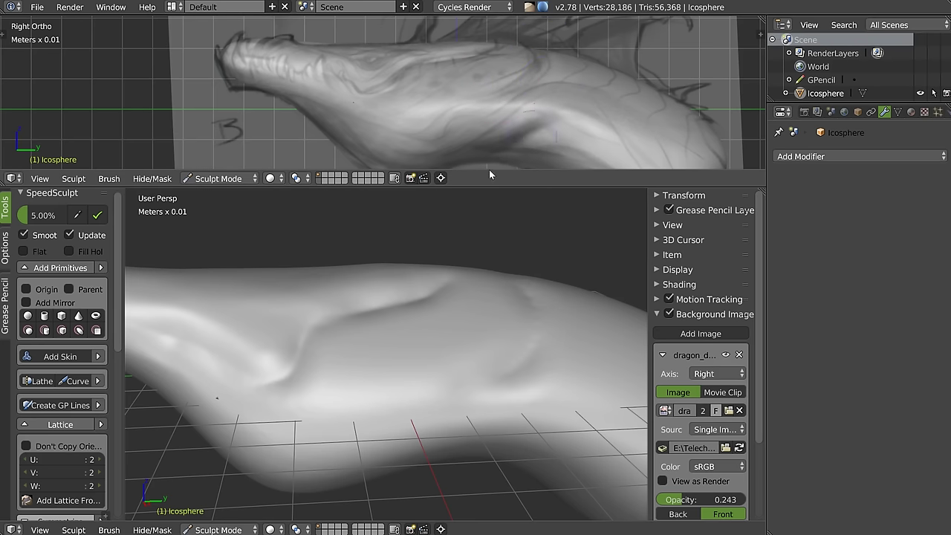
{"action": "left_click_drag", "start_coordinate": [490, 170], "coordinate": [577, 114]}
Step: Extend the diagonal body crease and add a new upward crease on the body
{"action": "scroll", "coordinate": [577, 115], "scroll_direction": "down", "scroll_amount": 3}
{"action": "mouse_move", "coordinate": [546, 216]}
{"action": "middle_mouse_down"}
{"action": "mouse_move", "coordinate": [540, 350]}
{"action": "mouse_move", "coordinate": [499, 323]}
{"action": "mouse_move", "coordinate": [426, 437]}
{"action": "middle_mouse_up"}
{"action": "mouse_move", "coordinate": [391, 451]}
{"action": "left_mouse_down"}
{"action": "mouse_move", "coordinate": [554, 368]}
{"action": "mouse_move", "coordinate": [454, 444]}
{"action": "left_mouse_up"}
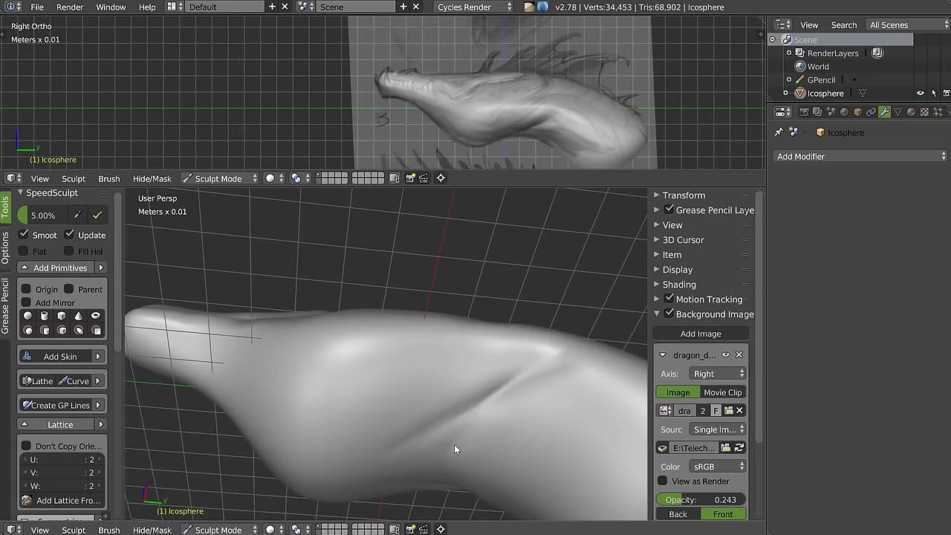
{"action": "mouse_move", "coordinate": [434, 448]}
{"action": "middle_mouse_down"}
{"action": "mouse_move", "coordinate": [476, 419]}
{"action": "mouse_move", "coordinate": [456, 435]}
{"action": "mouse_move", "coordinate": [468, 419]}
{"action": "mouse_move", "coordinate": [437, 431]}
{"action": "mouse_move", "coordinate": [398, 357]}
{"action": "mouse_move", "coordinate": [413, 413]}
{"action": "middle_mouse_up"}
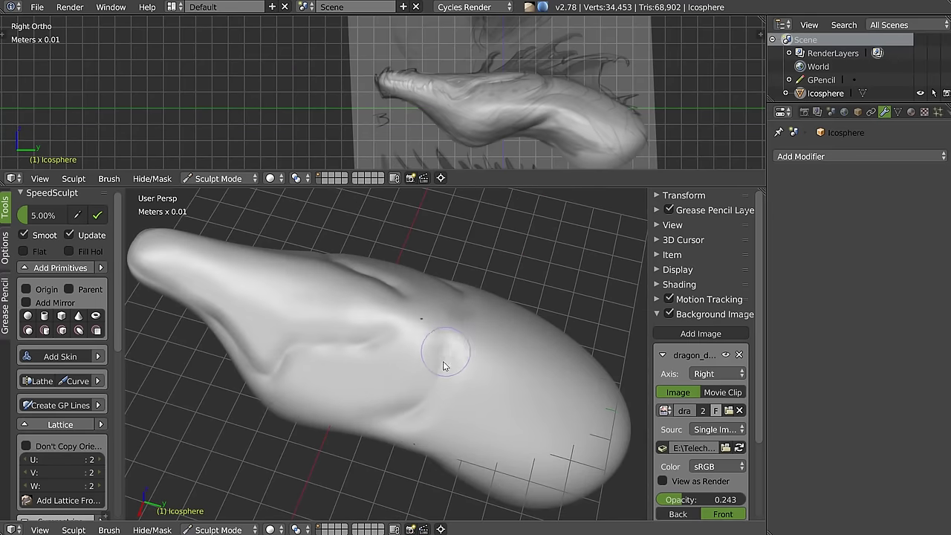
{"action": "left_click_drag", "start_coordinate": [446, 379], "coordinate": [455, 336]}
{"action": "mouse_move", "coordinate": [471, 342]}
{"action": "middle_mouse_down"}
{"action": "mouse_move", "coordinate": [504, 377]}
{"action": "mouse_move", "coordinate": [441, 348]}
{"action": "mouse_move", "coordinate": [465, 359]}
{"action": "mouse_move", "coordinate": [401, 376]}
{"action": "mouse_move", "coordinate": [384, 356]}
{"action": "middle_mouse_up"}
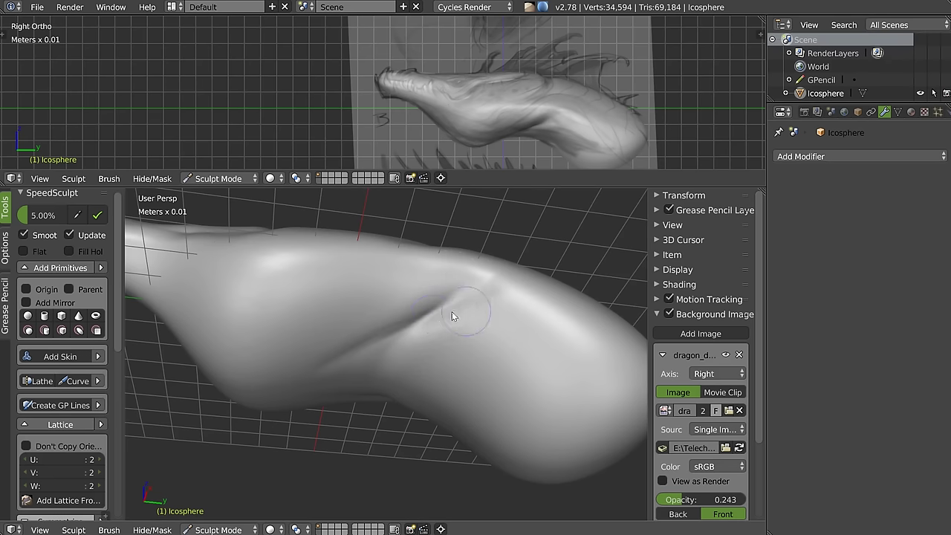
{"action": "left_click_drag", "start_coordinate": [461, 310], "coordinate": [467, 315]}
{"action": "mouse_move", "coordinate": [512, 287]}
{"action": "middle_mouse_down"}
{"action": "mouse_move", "coordinate": [429, 339]}
{"action": "mouse_move", "coordinate": [420, 325]}
{"action": "mouse_move", "coordinate": [500, 333]}
{"action": "mouse_move", "coordinate": [426, 335]}
{"action": "mouse_move", "coordinate": [441, 225]}
{"action": "mouse_move", "coordinate": [327, 354]}
{"action": "middle_mouse_up"}
Step: Build a clay ridge across the front of the snout with the Clay brush
{"action": "key", "text": "w"}
{"action": "left_click", "coordinate": [424, 357]}
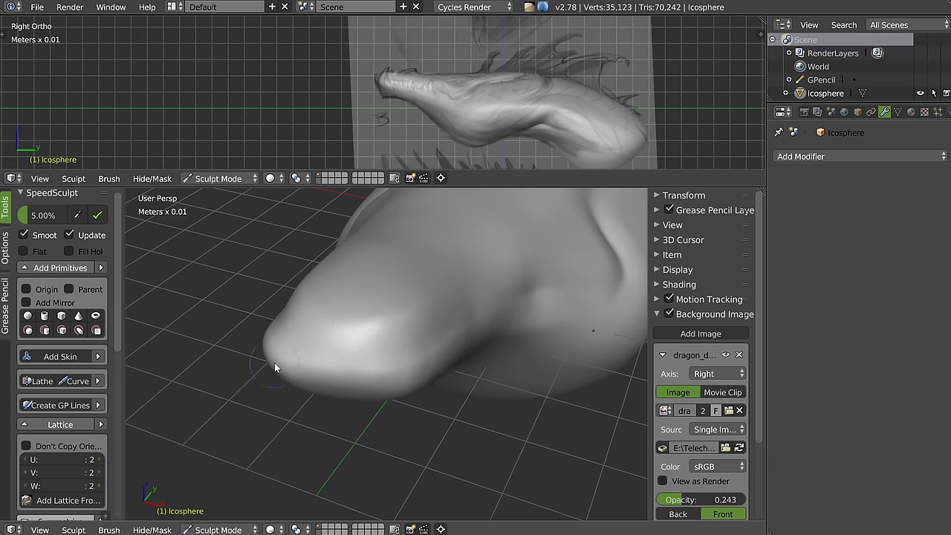
{"action": "mouse_move", "coordinate": [333, 344]}
{"action": "left_mouse_down"}
{"action": "mouse_move", "coordinate": [350, 354]}
{"action": "mouse_move", "coordinate": [433, 345]}
{"action": "left_mouse_up"}
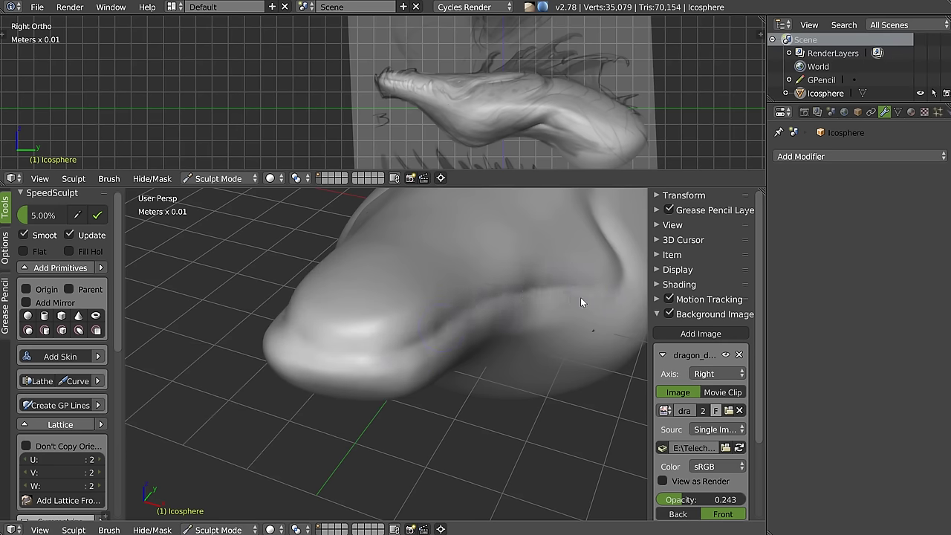
{"action": "scroll", "coordinate": [446, 85], "scroll_direction": "up", "scroll_amount": 4}
{"action": "scroll", "coordinate": [457, 68], "scroll_direction": "up", "scroll_amount": 2}
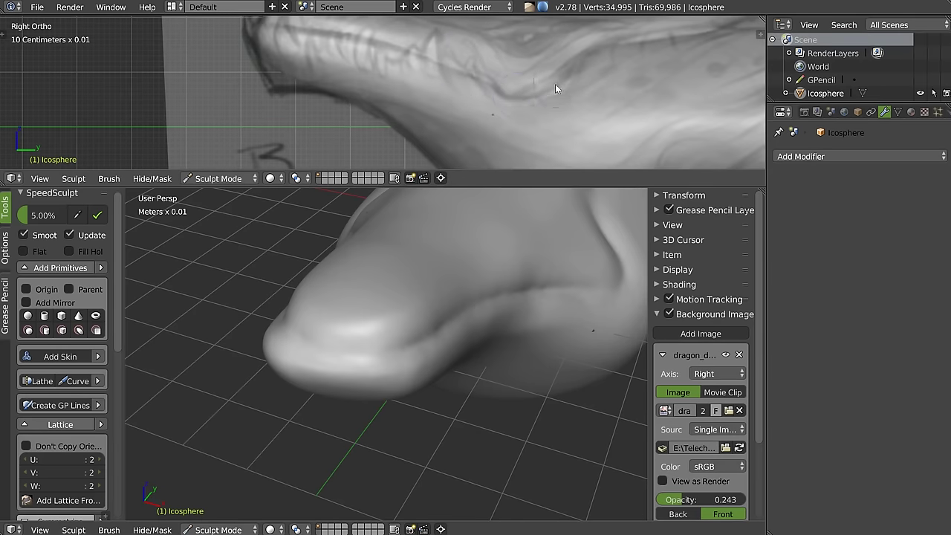
Step: Deepen and refine the crease on the side of the head
{"action": "mouse_move", "coordinate": [550, 223]}
{"action": "middle_mouse_down"}
{"action": "mouse_move", "coordinate": [512, 300]}
{"action": "mouse_move", "coordinate": [458, 297]}
{"action": "mouse_move", "coordinate": [463, 304]}
{"action": "mouse_move", "coordinate": [388, 330]}
{"action": "middle_mouse_up"}
{"action": "left_click_drag", "start_coordinate": [463, 323], "coordinate": [548, 285]}
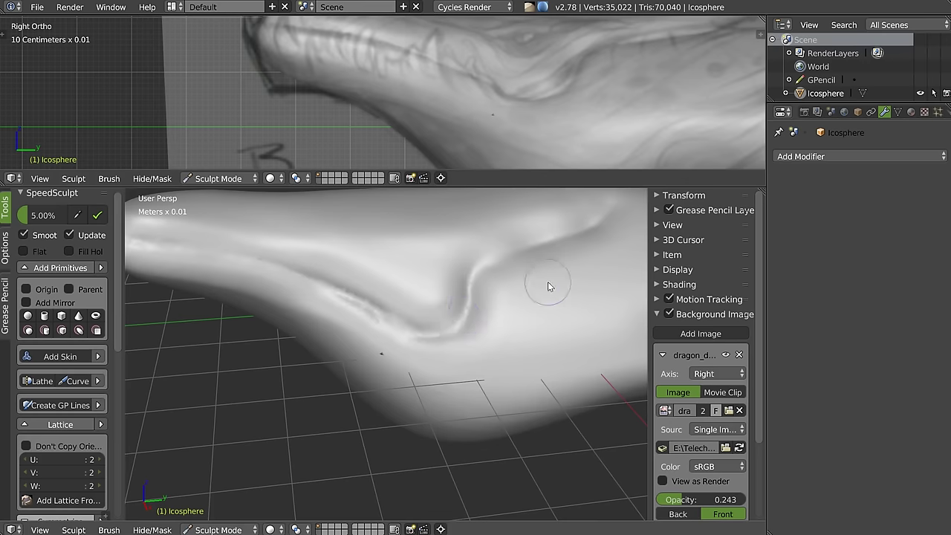
{"action": "middle_click_drag", "start_coordinate": [548, 285], "coordinate": [446, 360]}
{"action": "mouse_move", "coordinate": [522, 304]}
{"action": "middle_mouse_down"}
{"action": "mouse_move", "coordinate": [459, 320]}
{"action": "mouse_move", "coordinate": [474, 354]}
{"action": "mouse_move", "coordinate": [578, 315]}
{"action": "mouse_move", "coordinate": [502, 296]}
{"action": "mouse_move", "coordinate": [404, 318]}
{"action": "middle_mouse_up"}
Step: Switch to the Snakehook brush with strength about 0.9 and a larger radius
{"action": "key", "text": "w"}
{"action": "left_click", "coordinate": [311, 269]}
{"action": "key", "text": "f"}
{"action": "left_click", "coordinate": [389, 317]}
{"action": "key", "text": "shift+f"}
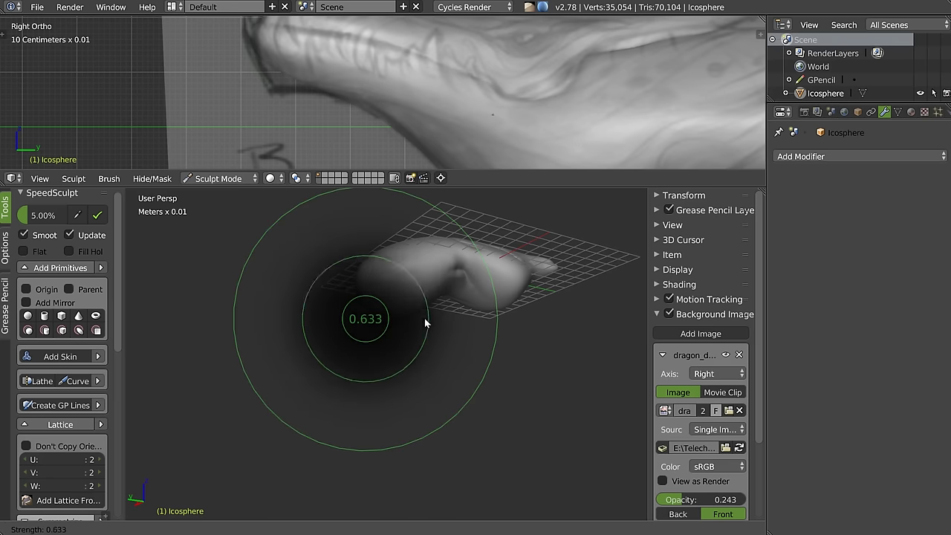
{"action": "left_click", "coordinate": [443, 315]}
{"action": "mouse_move", "coordinate": [442, 314]}
{"action": "middle_mouse_down"}
{"action": "mouse_move", "coordinate": [402, 291]}
{"action": "mouse_move", "coordinate": [383, 319]}
{"action": "middle_mouse_up"}
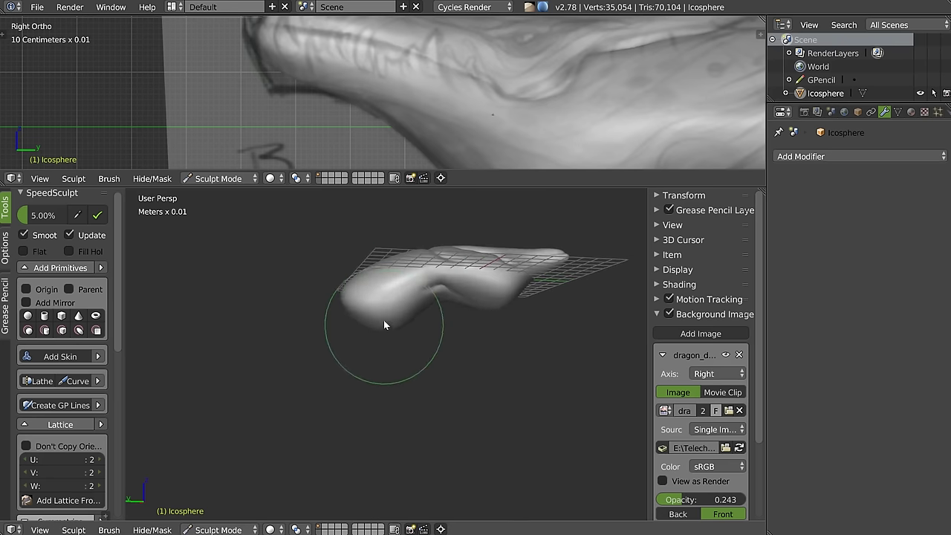
{"action": "scroll", "coordinate": [386, 312], "scroll_direction": "up", "scroll_amount": 4}
{"action": "key", "text": "f"}
{"action": "left_click", "coordinate": [422, 360]}
Step: Turn on the wireframe overlay and sample the detail size from the snout
{"action": "key", "text": "z"}
{"action": "left_click", "coordinate": [393, 317]}
{"action": "middle_click_drag", "start_coordinate": [335, 310], "coordinate": [231, 319]}
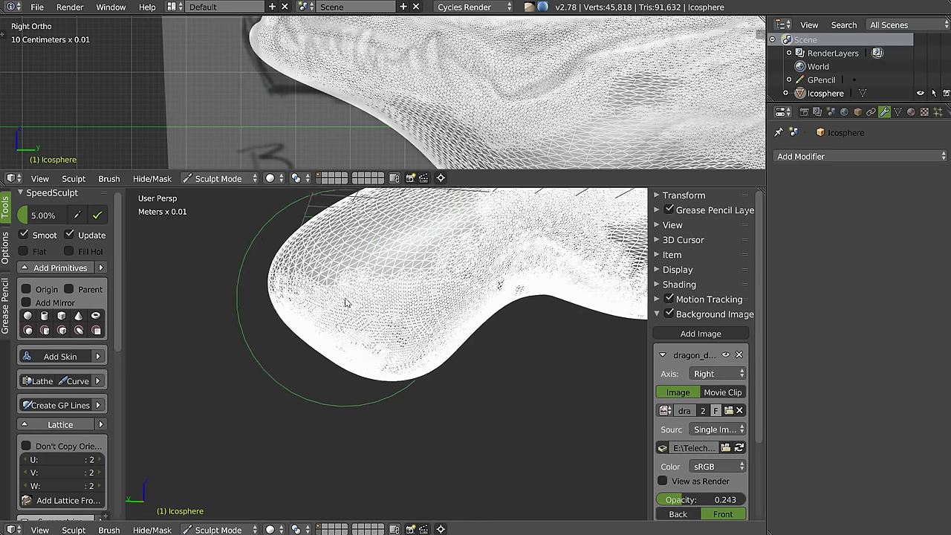
{"action": "left_click", "coordinate": [78, 215]}
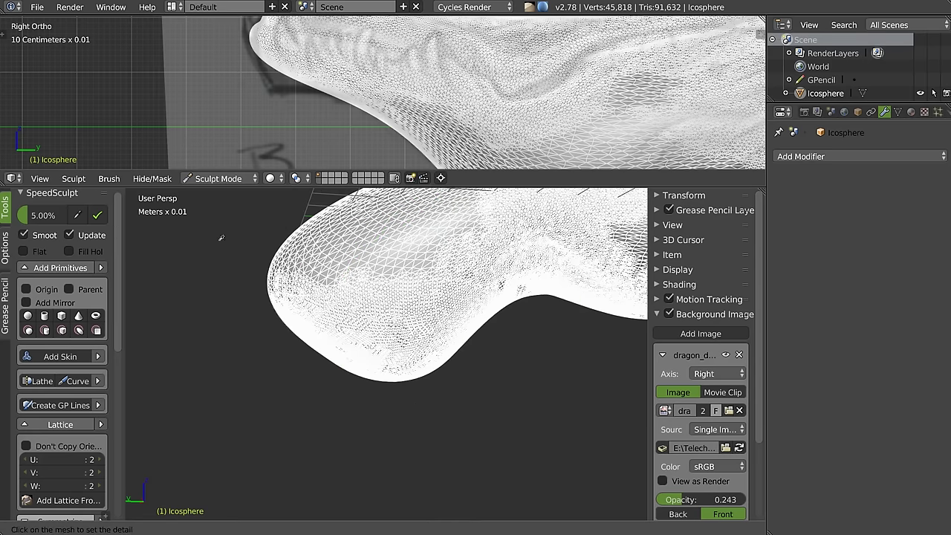
{"action": "left_click", "coordinate": [384, 261]}
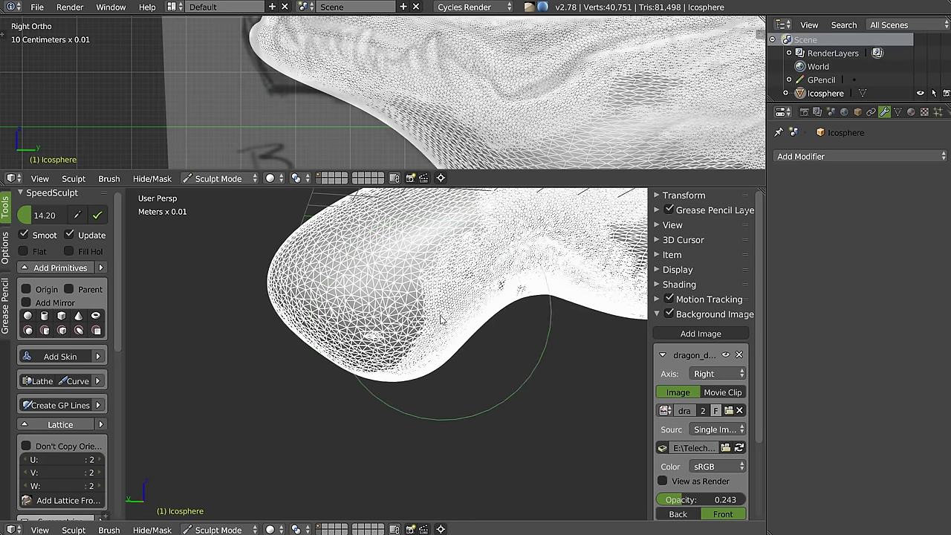
Step: Set the SpeedSculpt detail value to 5%
{"action": "middle_click_drag", "start_coordinate": [441, 318], "coordinate": [384, 312]}
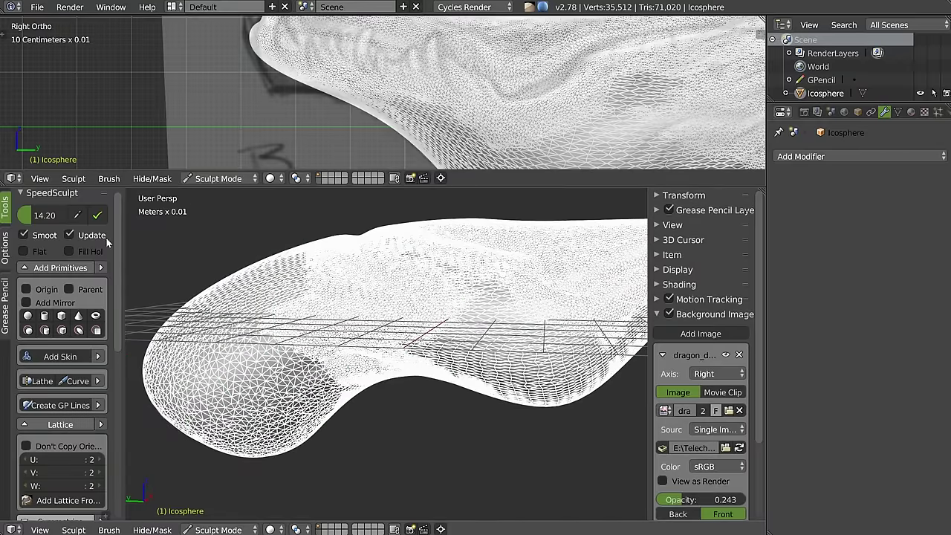
{"action": "left_click", "coordinate": [46, 214]}
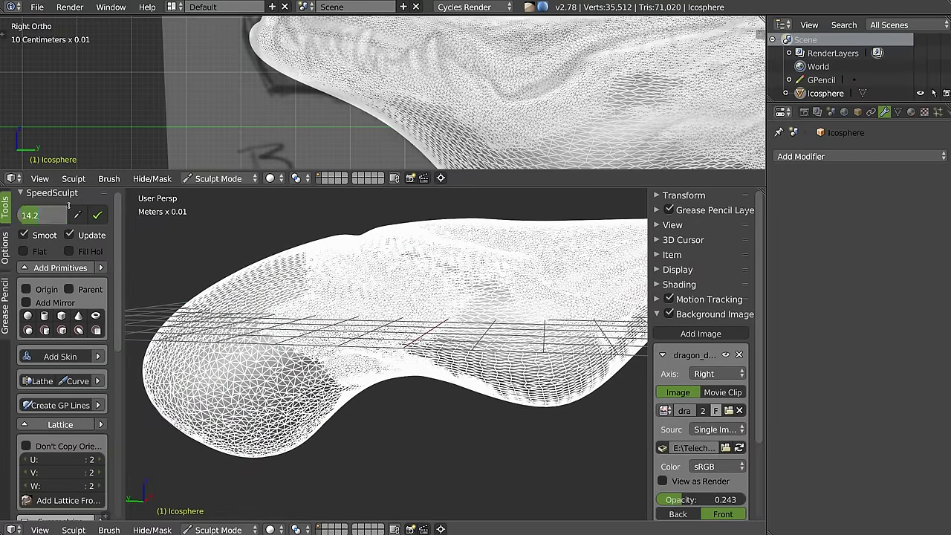
{"action": "type", "text": "5"}
{"action": "key", "text": "Return"}
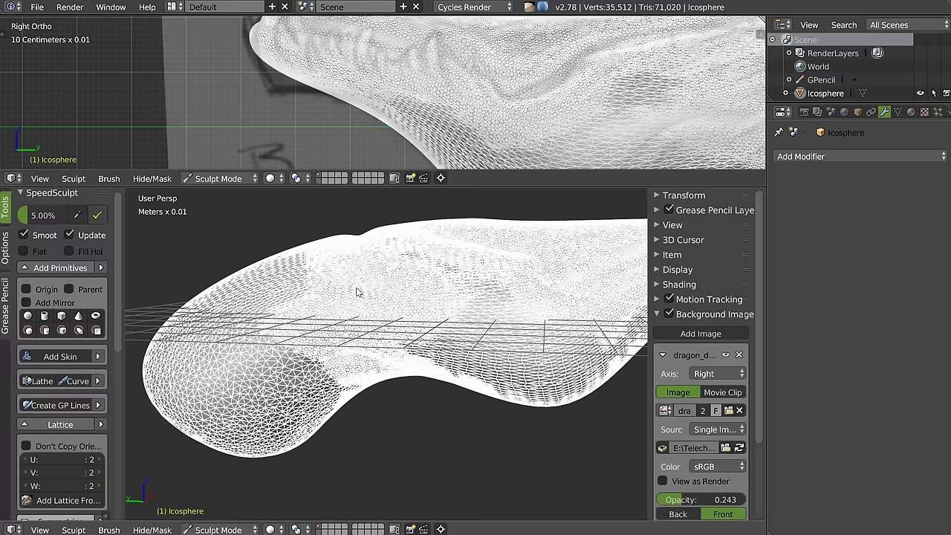
Step: Remesh the head with the SpeedSculpt detail at 10, then at 8%
{"action": "middle_click_drag", "start_coordinate": [349, 314], "coordinate": [334, 318]}
{"action": "left_click", "coordinate": [51, 216]}
{"action": "type", "text": "10"}
{"action": "key", "text": "Return"}
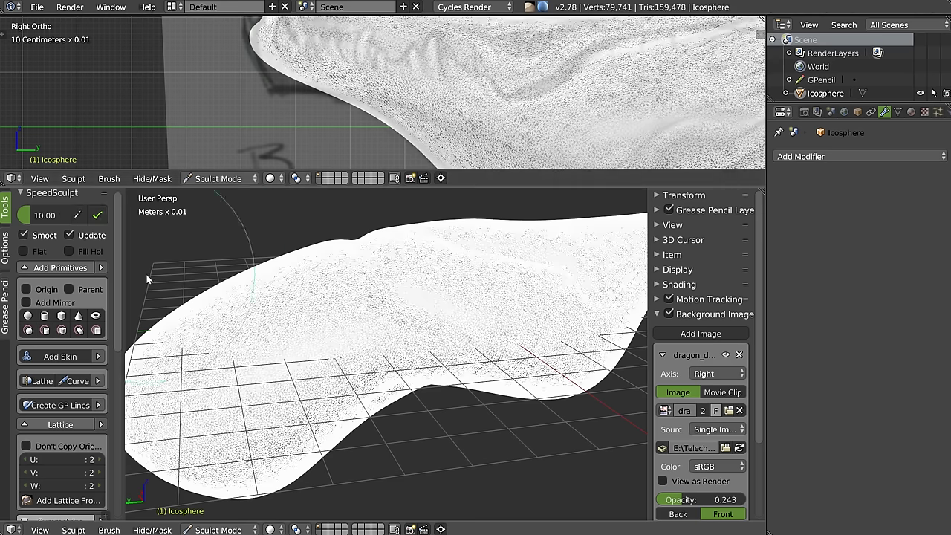
{"action": "left_click", "coordinate": [41, 216]}
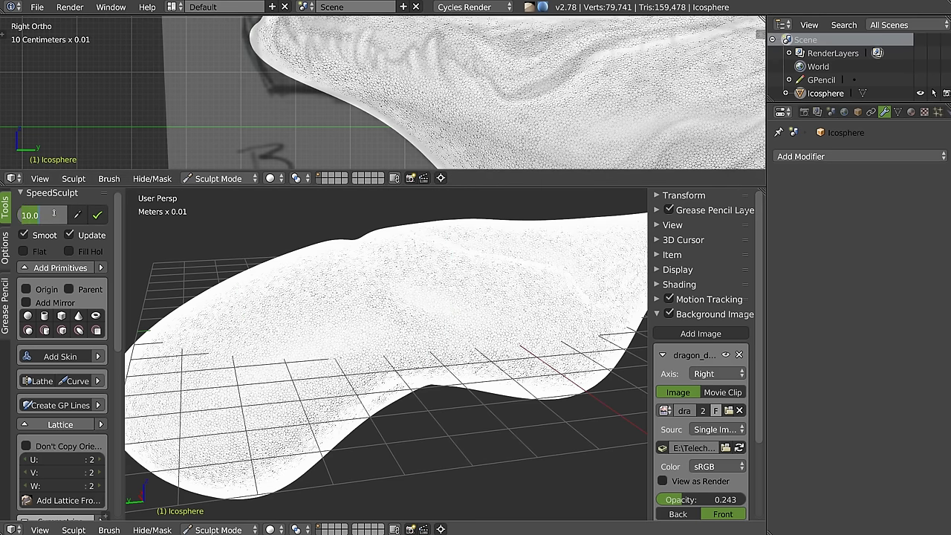
{"action": "type", "text": "8"}
{"action": "key", "text": "Return"}
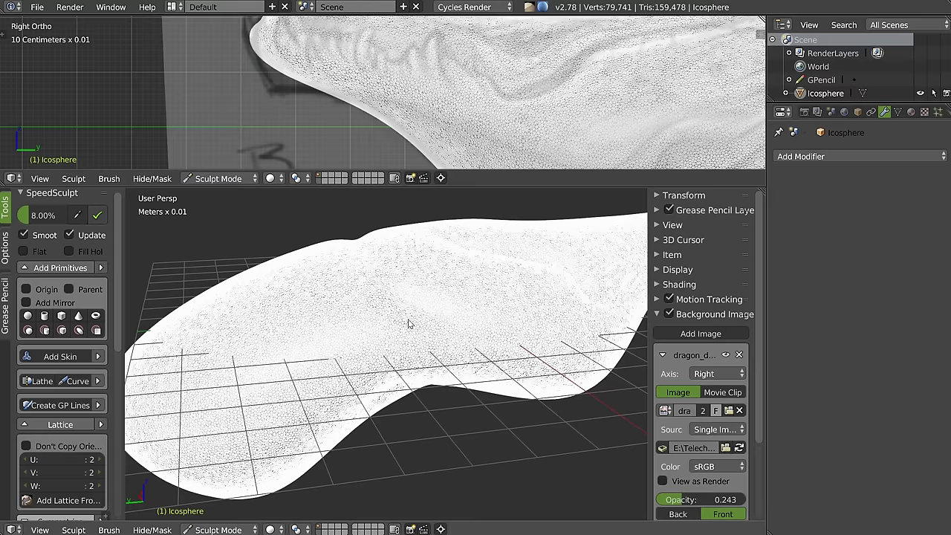
Step: Lower the detail to 7% and finally 5%, reaching about 292,000 vertices
{"action": "middle_click_drag", "start_coordinate": [329, 339], "coordinate": [316, 327]}
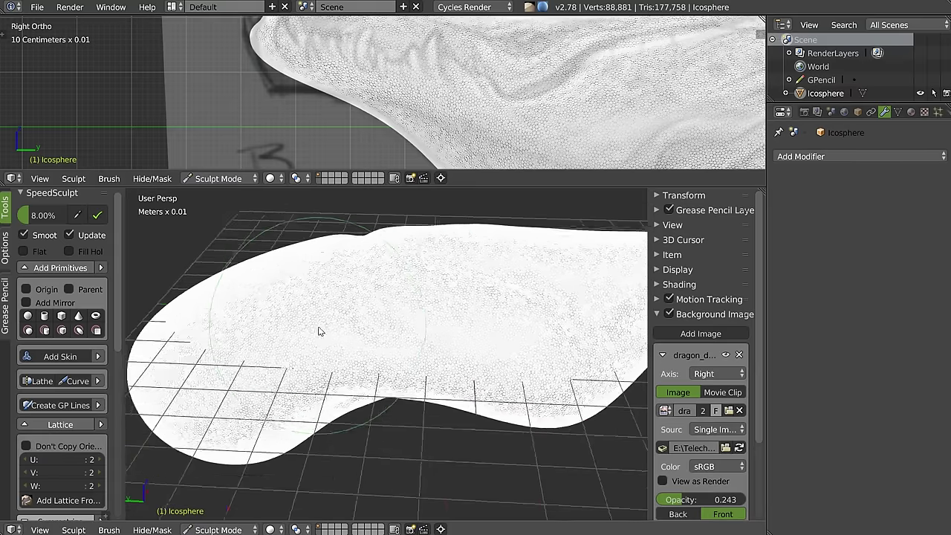
{"action": "left_click", "coordinate": [36, 212]}
{"action": "type", "text": "7"}
{"action": "key", "text": "Return"}
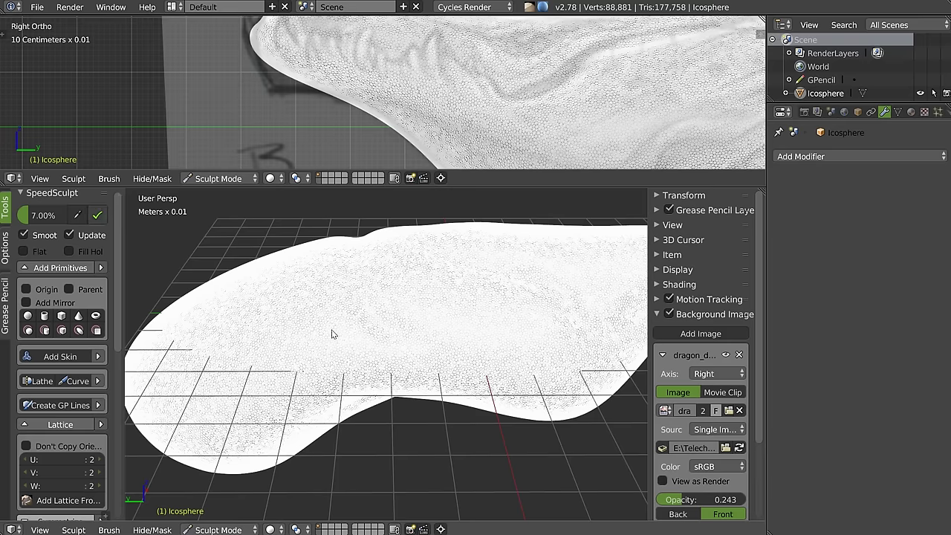
{"action": "mouse_move", "coordinate": [287, 352]}
{"action": "middle_mouse_down"}
{"action": "mouse_move", "coordinate": [319, 340]}
{"action": "mouse_move", "coordinate": [312, 239]}
{"action": "middle_mouse_up"}
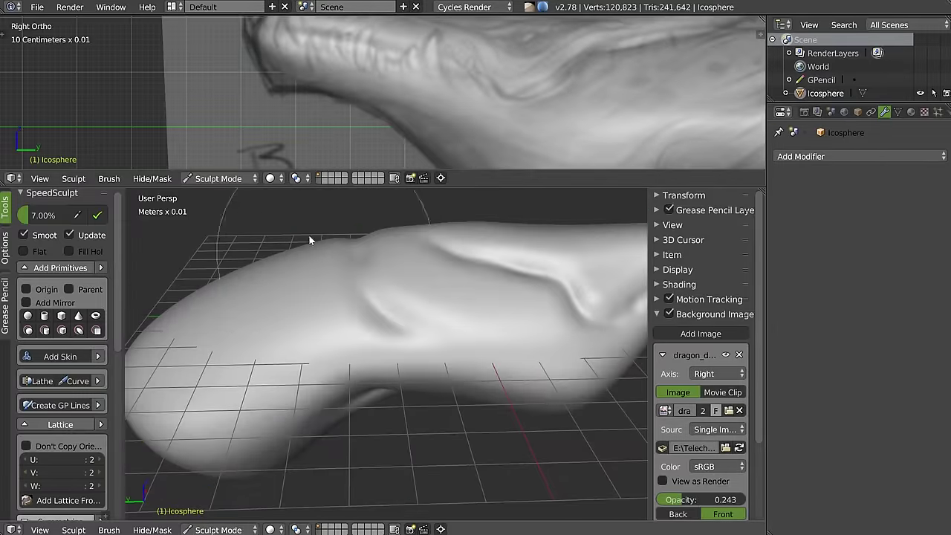
{"action": "left_click", "coordinate": [43, 218]}
{"action": "type", "text": "5"}
{"action": "key", "text": "Return"}
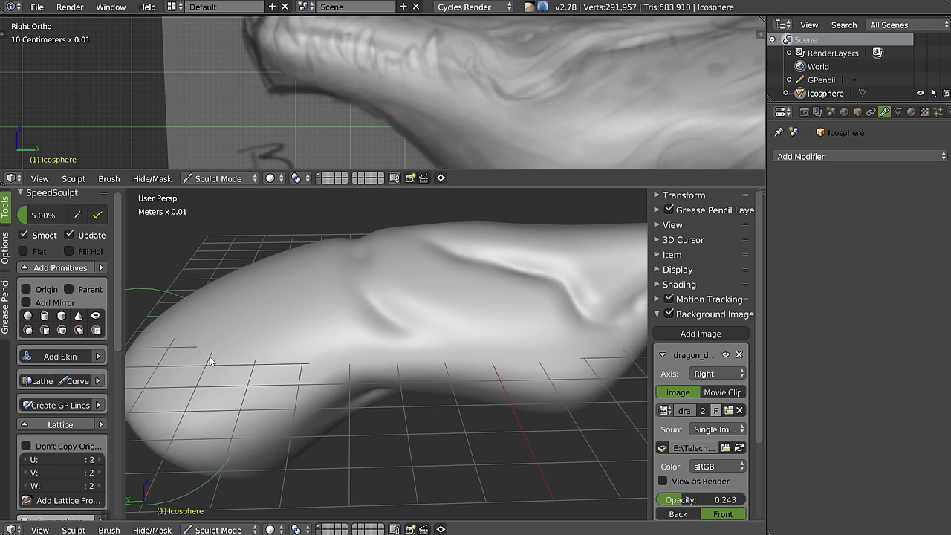
Step: Set the SpeedSculpt detail to 10, then 12, and remesh the head to about 61,000 vertices
{"action": "scroll", "coordinate": [357, 332], "scroll_direction": "up", "scroll_amount": 2}
{"action": "scroll", "coordinate": [319, 334], "scroll_direction": "up", "scroll_amount": 2}
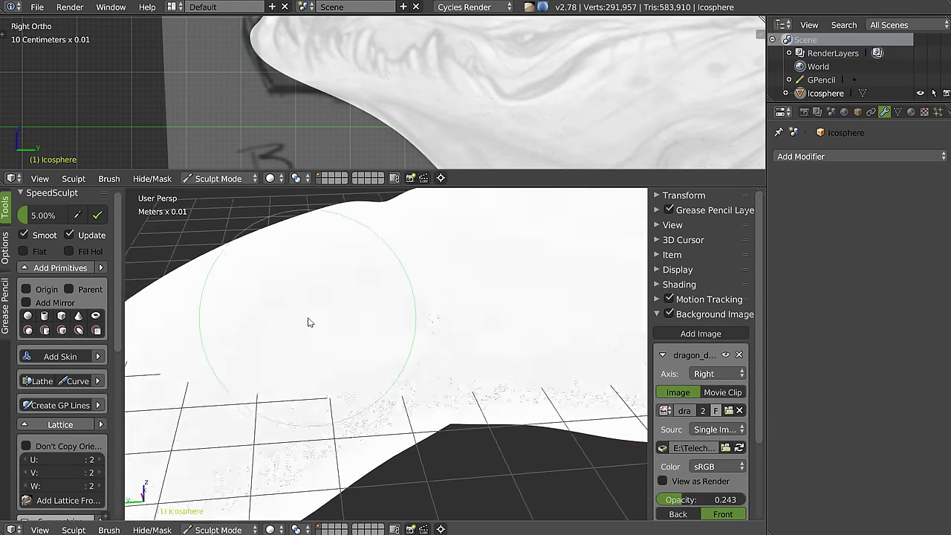
{"action": "scroll", "coordinate": [309, 321], "scroll_direction": "up", "scroll_amount": 2}
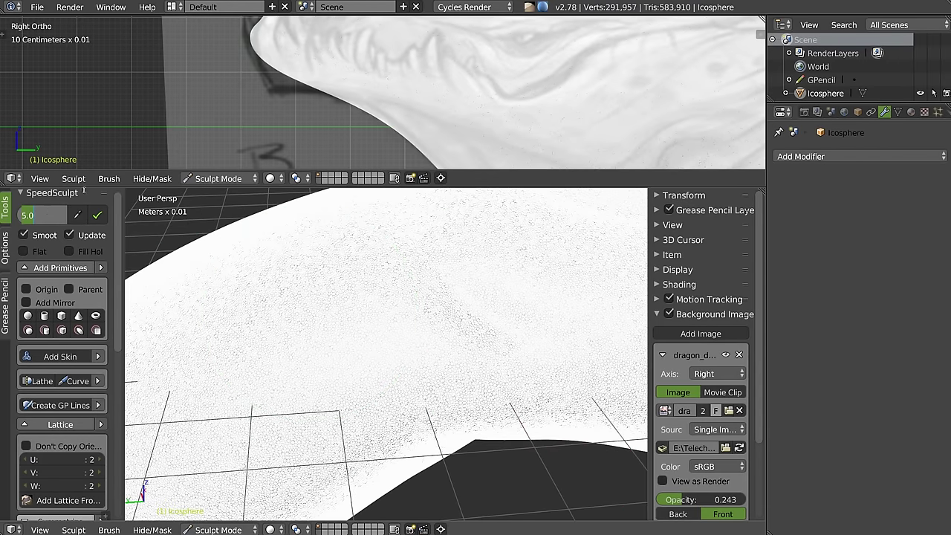
{"action": "left_click", "coordinate": [45, 213]}
{"action": "type", "text": "10"}
{"action": "key", "text": "Return"}
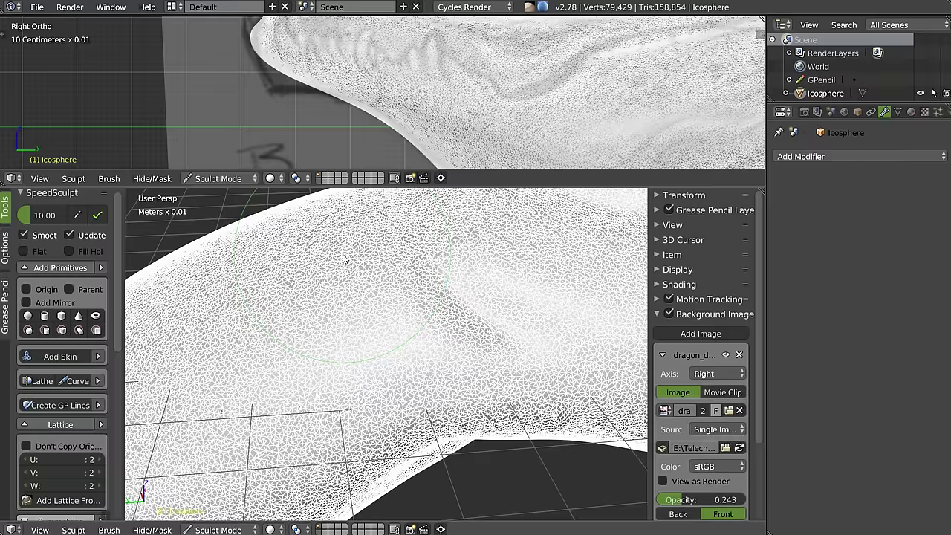
{"action": "left_click", "coordinate": [43, 215]}
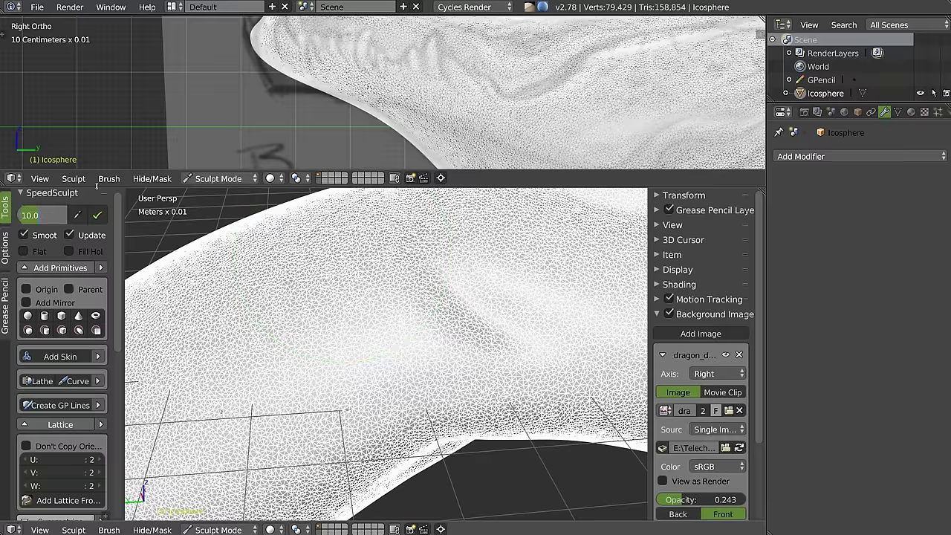
{"action": "type", "text": "12"}
{"action": "key", "text": "Return"}
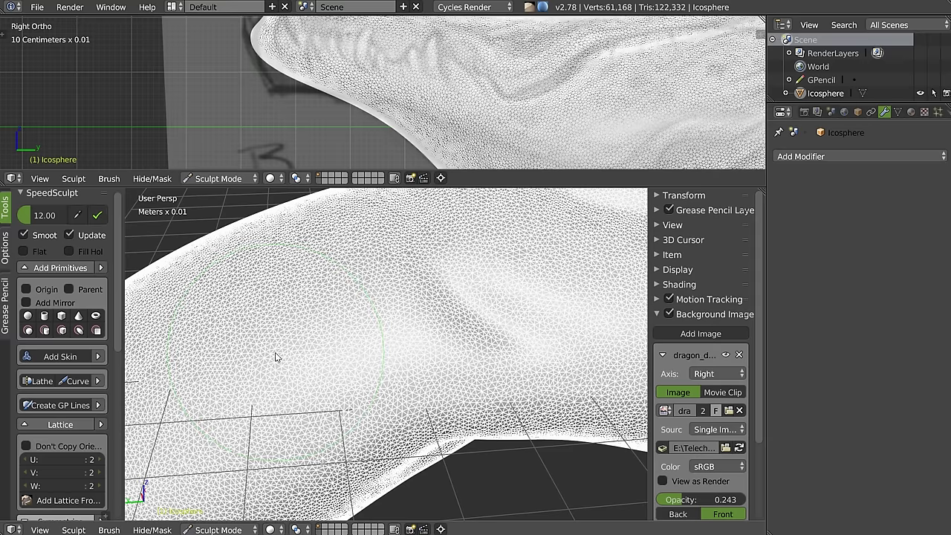
{"action": "mouse_move", "coordinate": [340, 313]}
{"action": "middle_mouse_down"}
{"action": "mouse_move", "coordinate": [335, 321]}
{"action": "mouse_move", "coordinate": [482, 356]}
{"action": "mouse_move", "coordinate": [408, 358]}
{"action": "middle_mouse_up"}
Step: Pick a different sculpt brush from the W pie menu
{"action": "key", "text": "w"}
{"action": "left_click", "coordinate": [312, 352]}
{"action": "mouse_move", "coordinate": [312, 353]}
{"action": "middle_mouse_down"}
{"action": "mouse_move", "coordinate": [352, 372]}
{"action": "mouse_move", "coordinate": [352, 299]}
{"action": "mouse_move", "coordinate": [333, 357]}
{"action": "mouse_move", "coordinate": [323, 308]}
{"action": "mouse_move", "coordinate": [347, 303]}
{"action": "mouse_move", "coordinate": [324, 287]}
{"action": "middle_mouse_up"}
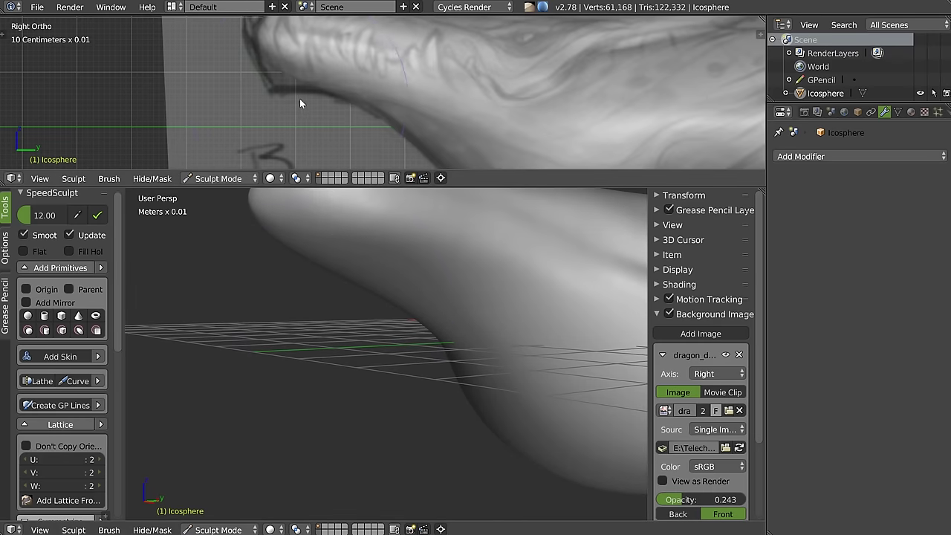
Step: With a smaller Snakehook brush, pull the chin outline out to match the sketch
{"action": "key", "text": "w"}
{"action": "left_click", "coordinate": [210, 47]}
{"action": "key", "text": "f"}
{"action": "left_click", "coordinate": [253, 74]}
{"action": "mouse_move", "coordinate": [288, 73]}
{"action": "left_mouse_down"}
{"action": "mouse_move", "coordinate": [275, 84]}
{"action": "mouse_move", "coordinate": [252, 64]}
{"action": "left_mouse_up"}
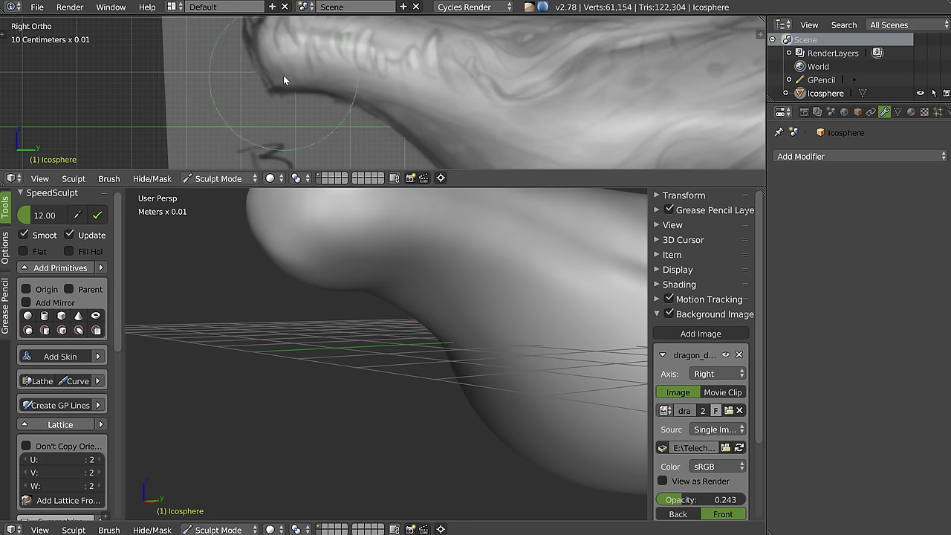
Step: Switch to the Crease brush and try a crease along the chin, then undo it
{"action": "mouse_move", "coordinate": [427, 279]}
{"action": "middle_mouse_down"}
{"action": "mouse_move", "coordinate": [464, 295]}
{"action": "mouse_move", "coordinate": [417, 270]}
{"action": "middle_mouse_up"}
{"action": "key", "text": "w"}
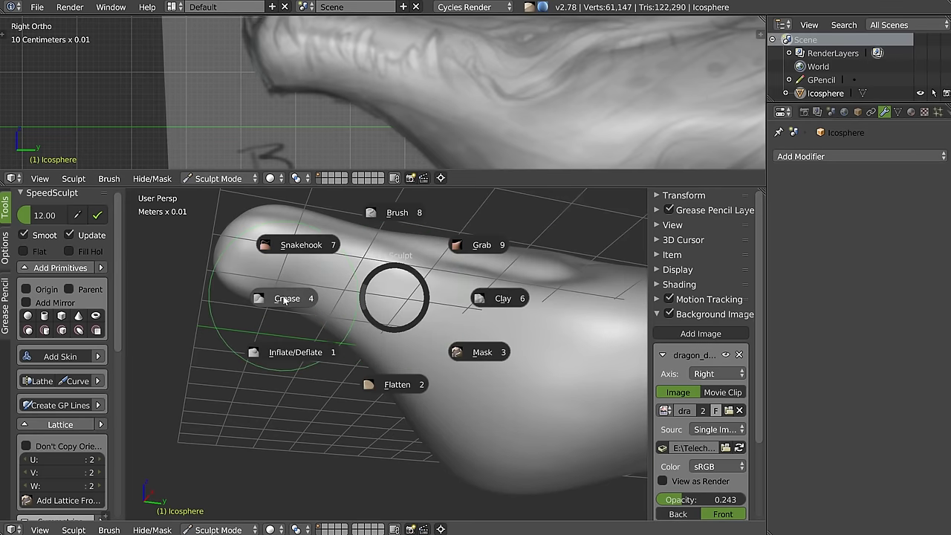
{"action": "left_click", "coordinate": [287, 298]}
{"action": "scroll", "coordinate": [316, 287], "scroll_direction": "up", "scroll_amount": 3}
{"action": "left_click_drag", "start_coordinate": [325, 279], "coordinate": [312, 277]}
{"action": "key", "text": "ctrl+z"}
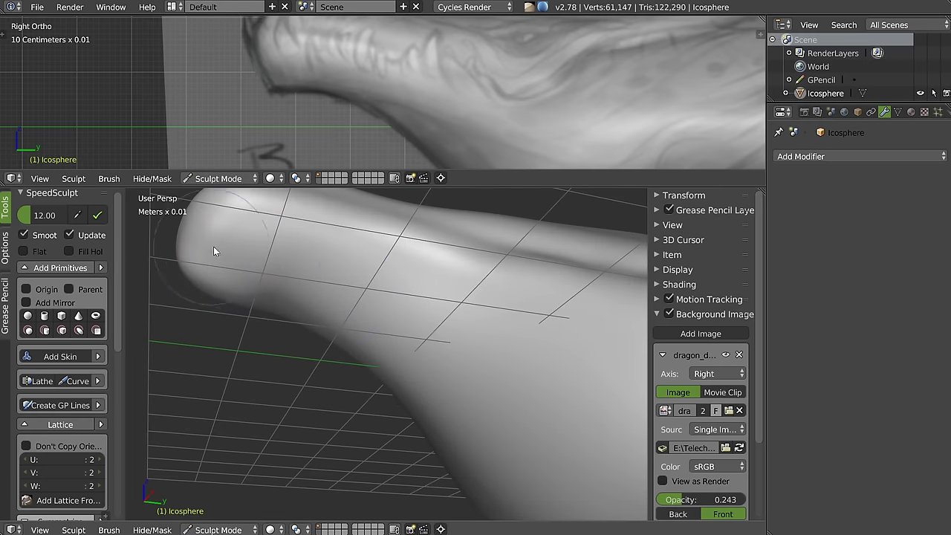
Step: Sculpt the jaw outline along the sketch lines in the side view
{"action": "middle_click_drag", "start_coordinate": [240, 253], "coordinate": [190, 264]}
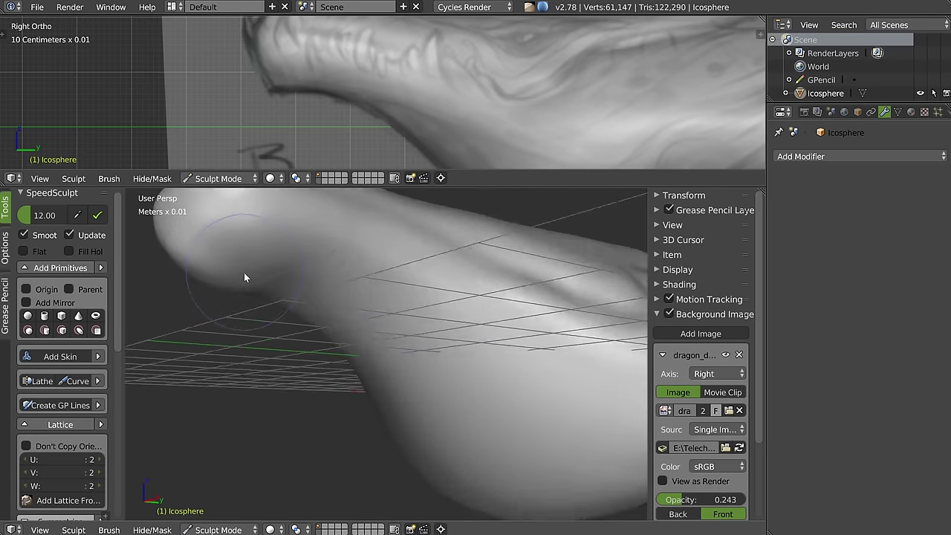
{"action": "middle_click_drag", "start_coordinate": [330, 224], "coordinate": [206, 254]}
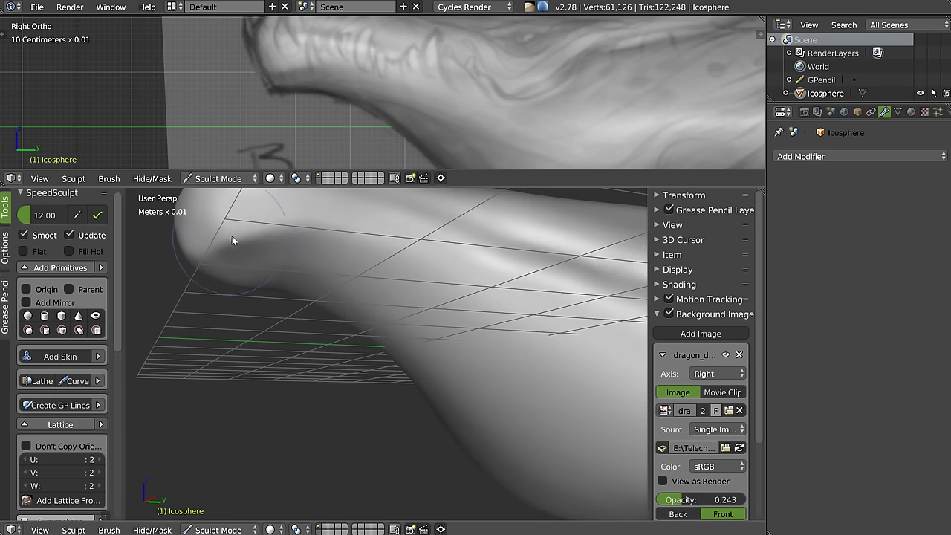
{"action": "mouse_move", "coordinate": [283, 227]}
{"action": "middle_mouse_down"}
{"action": "mouse_move", "coordinate": [283, 237]}
{"action": "mouse_move", "coordinate": [227, 238]}
{"action": "middle_mouse_up"}
{"action": "mouse_move", "coordinate": [225, 276]}
{"action": "middle_mouse_down"}
{"action": "mouse_move", "coordinate": [378, 291]}
{"action": "mouse_move", "coordinate": [216, 277]}
{"action": "middle_mouse_up"}
{"action": "middle_click_drag", "start_coordinate": [273, 306], "coordinate": [351, 303]}
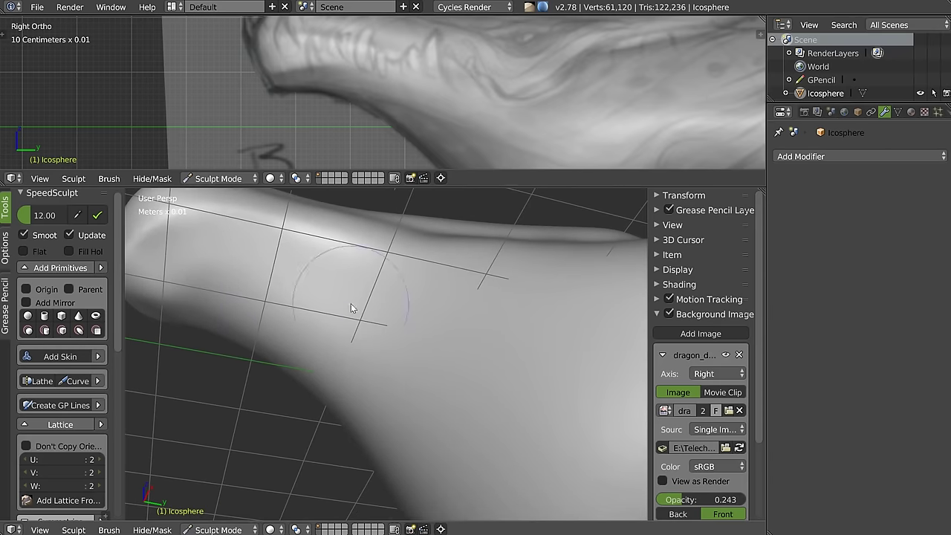
{"action": "mouse_move", "coordinate": [342, 94]}
{"action": "left_mouse_down"}
{"action": "mouse_move", "coordinate": [408, 102]}
{"action": "mouse_move", "coordinate": [518, 141]}
{"action": "left_mouse_up"}
{"action": "middle_click_drag", "start_coordinate": [518, 137], "coordinate": [485, 113], "text": "shift"}
{"action": "left_click", "coordinate": [468, 125]}
{"action": "left_click_drag", "start_coordinate": [467, 122], "coordinate": [615, 152]}
Step: Sculpt the jaw underside and refine the lower jaw contour with a final pass
{"action": "mouse_move", "coordinate": [494, 327]}
{"action": "middle_mouse_down"}
{"action": "mouse_move", "coordinate": [466, 364]}
{"action": "mouse_move", "coordinate": [415, 320]}
{"action": "mouse_move", "coordinate": [435, 318]}
{"action": "middle_mouse_up"}
{"action": "middle_click_drag", "start_coordinate": [444, 106], "coordinate": [286, 66], "text": "shift"}
{"action": "mouse_move", "coordinate": [286, 66]}
{"action": "left_mouse_down"}
{"action": "mouse_move", "coordinate": [351, 84]}
{"action": "mouse_move", "coordinate": [353, 97]}
{"action": "left_mouse_up"}
{"action": "left_click_drag", "start_coordinate": [469, 112], "coordinate": [507, 146]}
{"action": "mouse_move", "coordinate": [522, 337]}
{"action": "middle_mouse_down"}
{"action": "mouse_move", "coordinate": [547, 339]}
{"action": "mouse_move", "coordinate": [431, 350]}
{"action": "mouse_move", "coordinate": [461, 327]}
{"action": "middle_mouse_up"}
{"action": "middle_click_drag", "start_coordinate": [567, 145], "coordinate": [468, 130], "text": "shift"}
{"action": "left_click_drag", "start_coordinate": [468, 130], "coordinate": [543, 100]}
{"action": "mouse_move", "coordinate": [536, 297]}
{"action": "middle_mouse_down"}
{"action": "mouse_move", "coordinate": [511, 306]}
{"action": "mouse_move", "coordinate": [446, 368]}
{"action": "mouse_move", "coordinate": [456, 349]}
{"action": "middle_mouse_up"}
{"action": "scroll", "coordinate": [446, 368], "scroll_direction": "down", "scroll_amount": 3}
Step: Hide the grid so only the dragon model shows in the viewport
{"action": "key", "text": "z"}
{"action": "left_click", "coordinate": [368, 383]}
{"action": "mouse_move", "coordinate": [381, 348]}
{"action": "middle_mouse_down"}
{"action": "mouse_move", "coordinate": [451, 334]}
{"action": "mouse_move", "coordinate": [424, 278]}
{"action": "mouse_move", "coordinate": [468, 278]}
{"action": "middle_mouse_up"}
{"action": "scroll", "coordinate": [368, 318], "scroll_direction": "up", "scroll_amount": 4}
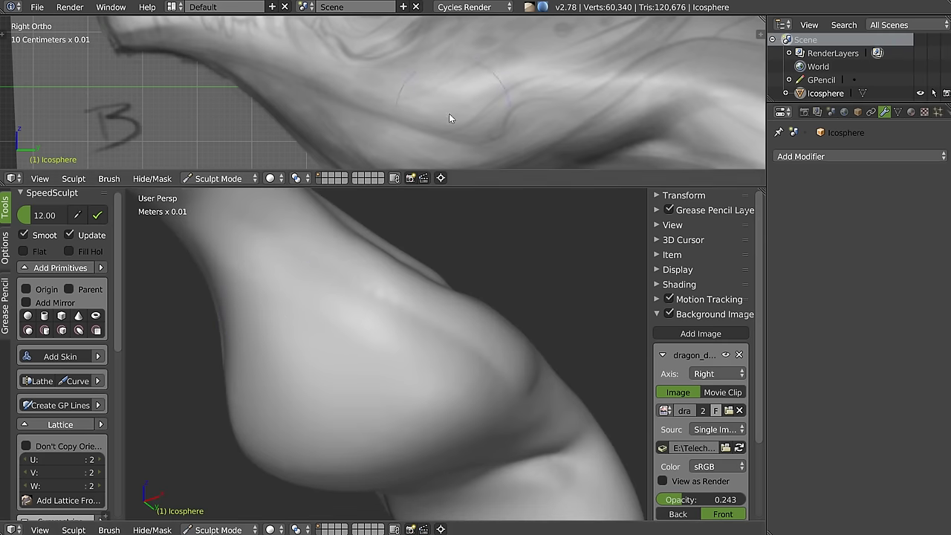
{"action": "scroll", "coordinate": [350, 100], "scroll_direction": "down", "scroll_amount": 2, "text": "shift"}
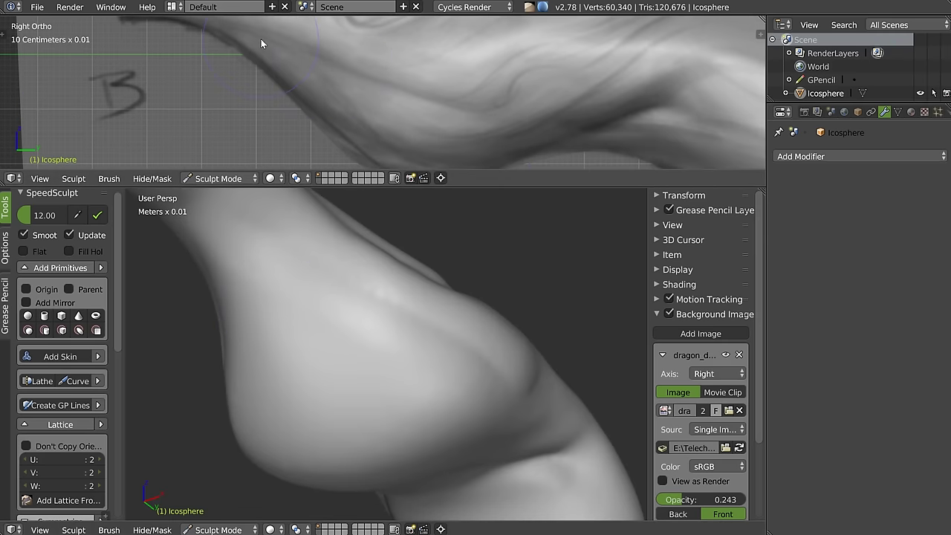
Step: Sculpt bumps and folds along the neck surface
{"action": "left_click_drag", "start_coordinate": [314, 72], "coordinate": [375, 154]}
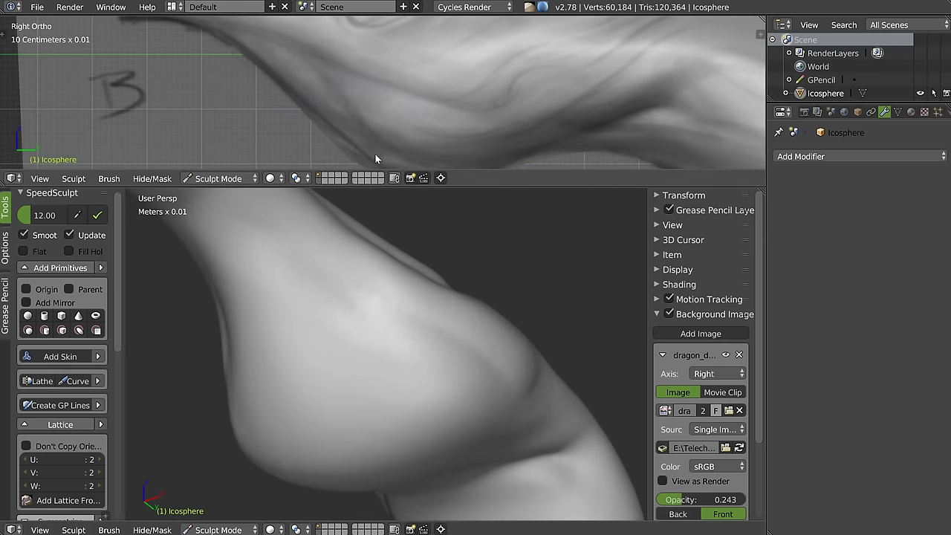
{"action": "middle_click_drag", "start_coordinate": [394, 297], "coordinate": [372, 362]}
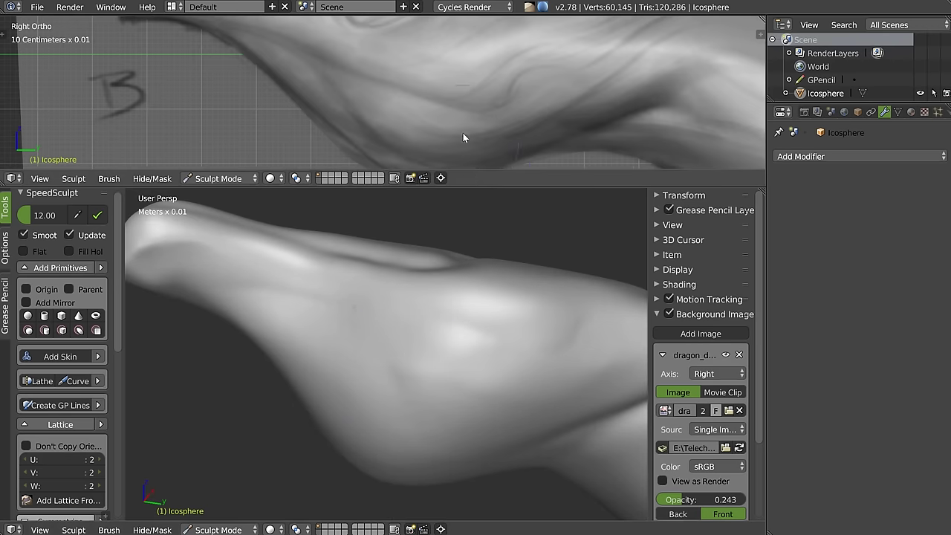
{"action": "middle_click_drag", "start_coordinate": [463, 133], "coordinate": [452, 120], "text": "shift"}
{"action": "mouse_move", "coordinate": [389, 309]}
{"action": "left_mouse_down"}
{"action": "mouse_move", "coordinate": [392, 384]}
{"action": "mouse_move", "coordinate": [507, 393]}
{"action": "left_mouse_up"}
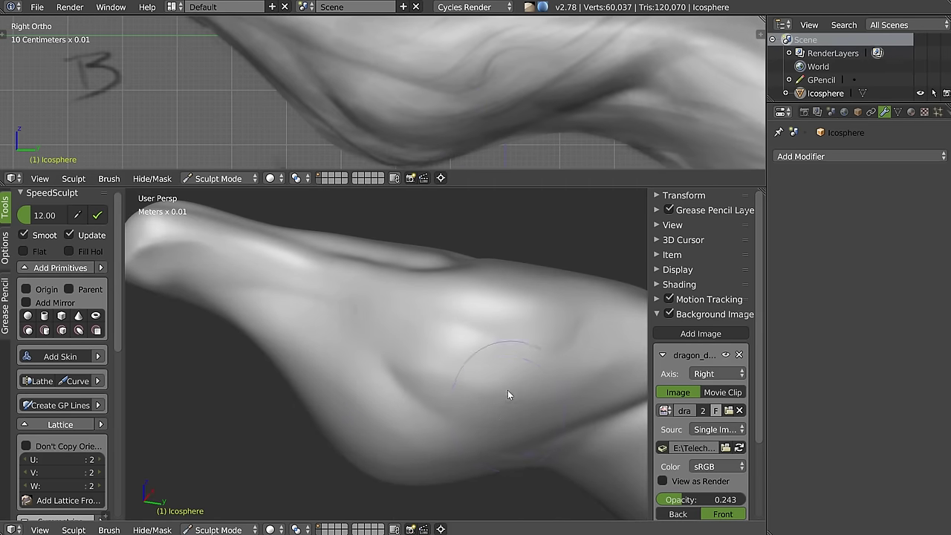
{"action": "middle_click_drag", "start_coordinate": [507, 392], "coordinate": [429, 423]}
{"action": "left_click_drag", "start_coordinate": [429, 418], "coordinate": [464, 420]}
{"action": "mouse_move", "coordinate": [465, 420]}
{"action": "middle_mouse_down"}
{"action": "mouse_move", "coordinate": [491, 349]}
{"action": "mouse_move", "coordinate": [317, 339]}
{"action": "middle_mouse_up"}
{"action": "left_click_drag", "start_coordinate": [317, 339], "coordinate": [334, 333]}
{"action": "left_click_drag", "start_coordinate": [442, 330], "coordinate": [369, 335]}
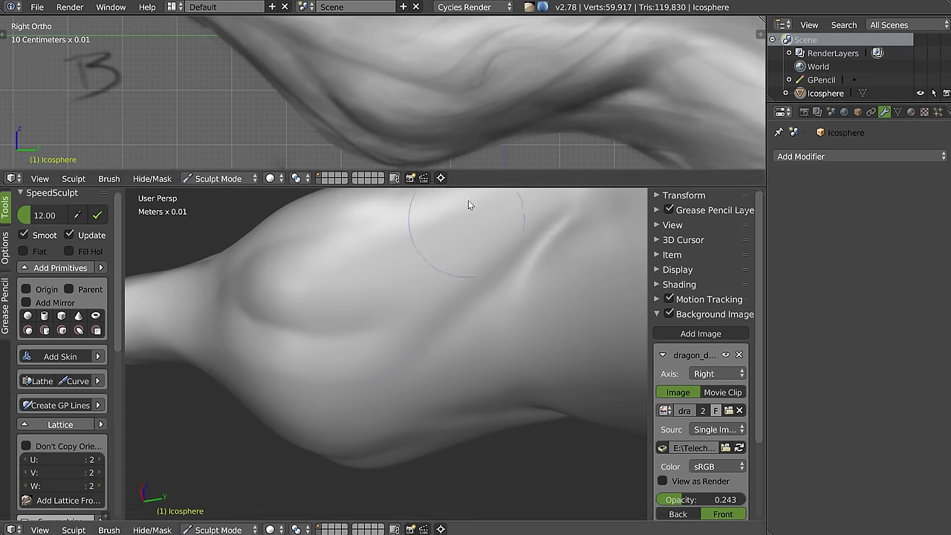
{"action": "left_click_drag", "start_coordinate": [451, 328], "coordinate": [341, 334]}
{"action": "left_click_drag", "start_coordinate": [475, 300], "coordinate": [356, 300]}
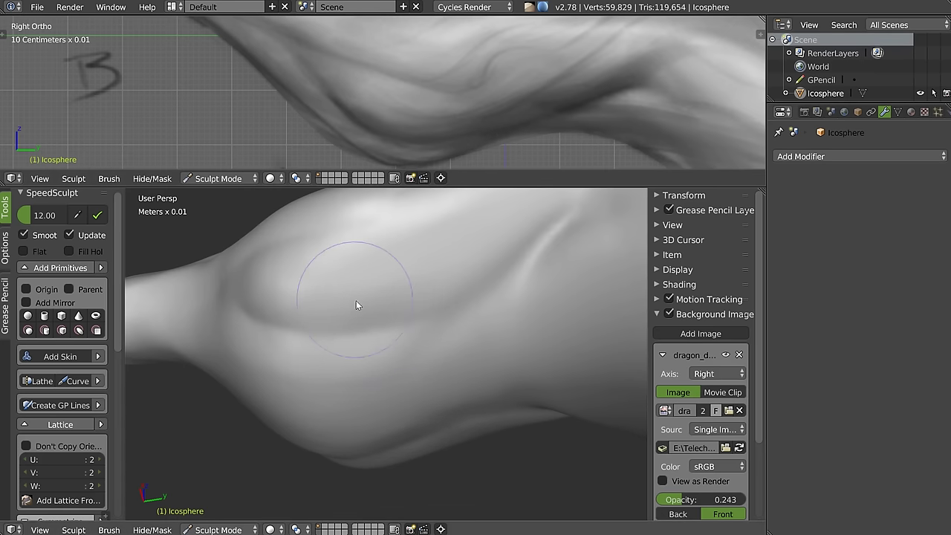
Step: Sculpt the surface near the teeth reference and begin a fold along the jaw
{"action": "mouse_move", "coordinate": [496, 119]}
{"action": "left_mouse_down"}
{"action": "mouse_move", "coordinate": [622, 28]}
{"action": "mouse_move", "coordinate": [518, 105]}
{"action": "left_mouse_up"}
{"action": "mouse_move", "coordinate": [513, 223]}
{"action": "middle_mouse_down"}
{"action": "mouse_move", "coordinate": [505, 311]}
{"action": "mouse_move", "coordinate": [533, 366]}
{"action": "mouse_move", "coordinate": [456, 275]}
{"action": "mouse_move", "coordinate": [437, 333]}
{"action": "mouse_move", "coordinate": [377, 325]}
{"action": "mouse_move", "coordinate": [391, 302]}
{"action": "middle_mouse_up"}
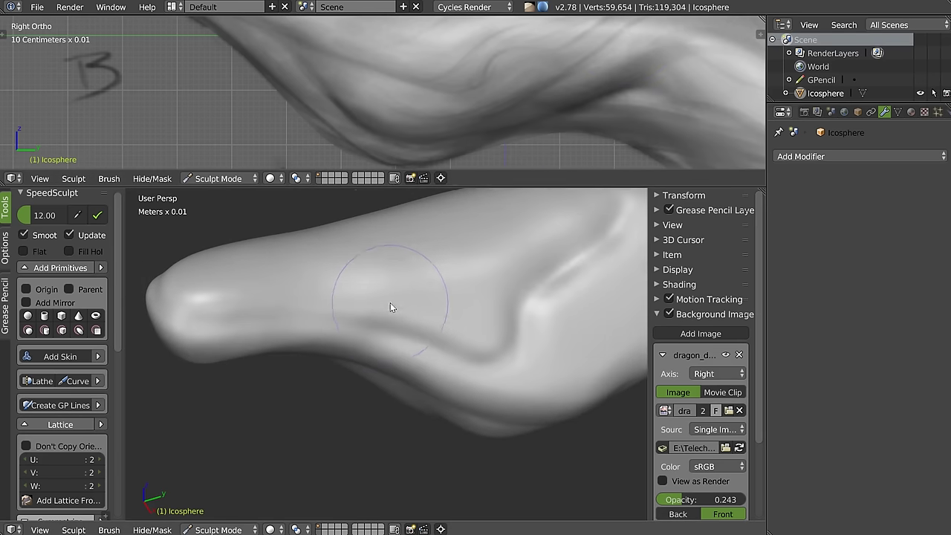
{"action": "scroll", "coordinate": [434, 147], "scroll_direction": "down", "scroll_amount": 4}
{"action": "mouse_move", "coordinate": [449, 114]}
{"action": "middle_mouse_down", "text": "shift"}
{"action": "mouse_move", "coordinate": [383, 288]}
{"action": "mouse_move", "coordinate": [408, 282]}
{"action": "middle_mouse_up", "text": "shift"}
{"action": "left_click_drag", "start_coordinate": [380, 69], "coordinate": [344, 63]}
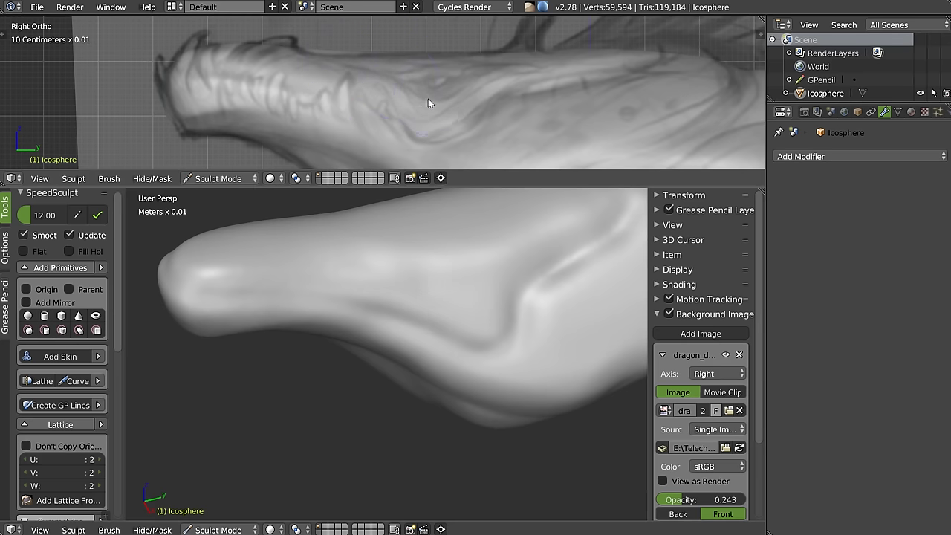
{"action": "mouse_move", "coordinate": [473, 296]}
{"action": "middle_mouse_down"}
{"action": "mouse_move", "coordinate": [464, 320]}
{"action": "mouse_move", "coordinate": [364, 283]}
{"action": "middle_mouse_up"}
{"action": "left_click_drag", "start_coordinate": [400, 285], "coordinate": [463, 308]}
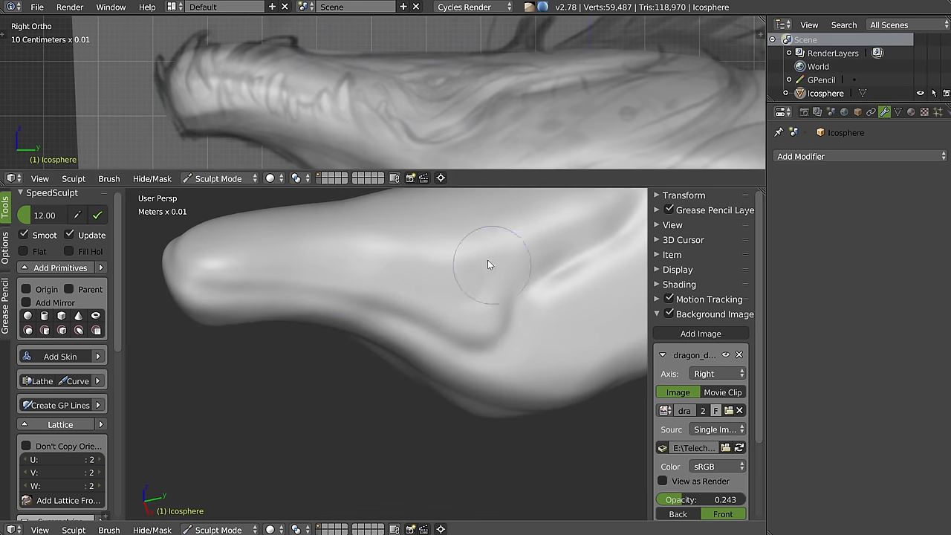
{"action": "middle_click_drag", "start_coordinate": [488, 259], "coordinate": [407, 272]}
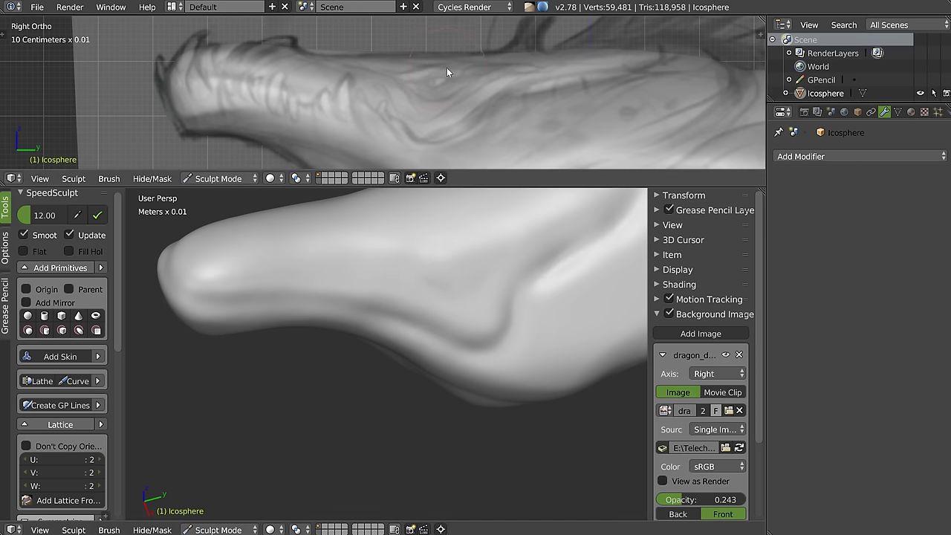
Step: Deepen the fold along the jaw with repeated strokes
{"action": "mouse_move", "coordinate": [484, 245]}
{"action": "middle_mouse_down"}
{"action": "mouse_move", "coordinate": [483, 291]}
{"action": "mouse_move", "coordinate": [462, 278]}
{"action": "middle_mouse_up"}
{"action": "scroll", "coordinate": [446, 277], "scroll_direction": "up", "scroll_amount": 3}
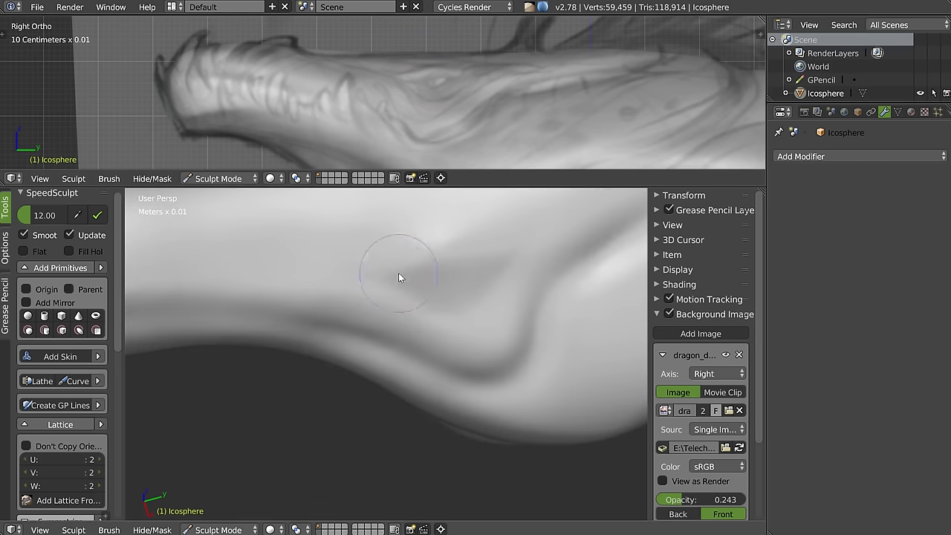
{"action": "left_click_drag", "start_coordinate": [407, 271], "coordinate": [511, 254]}
{"action": "middle_click_drag", "start_coordinate": [503, 246], "coordinate": [441, 257]}
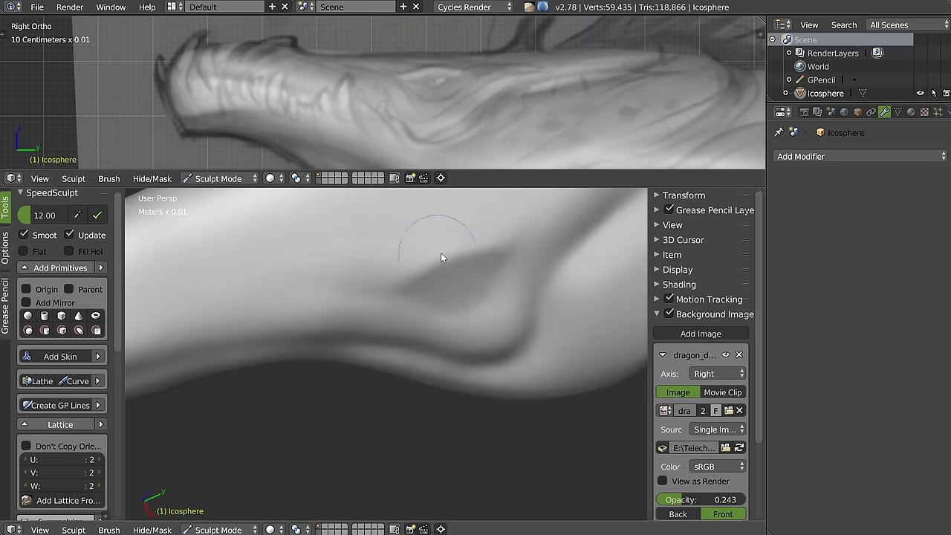
{"action": "left_click_drag", "start_coordinate": [384, 269], "coordinate": [501, 213]}
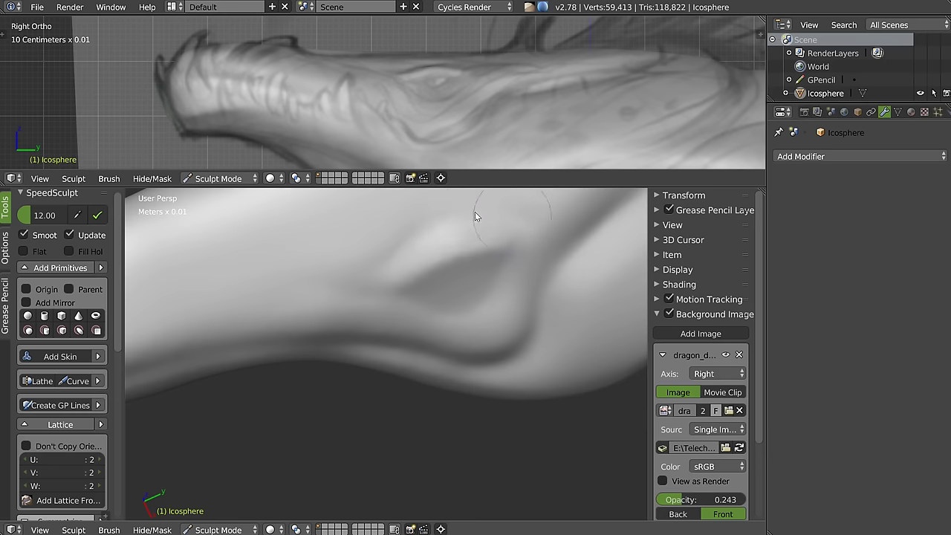
{"action": "middle_click_drag", "start_coordinate": [475, 212], "coordinate": [445, 231]}
{"action": "scroll", "coordinate": [446, 245], "scroll_direction": "down", "scroll_amount": 4}
Step: Zoom in on the snout and sculpt a bump on top and the nostril bump
{"action": "mouse_move", "coordinate": [463, 270]}
{"action": "middle_mouse_down"}
{"action": "mouse_move", "coordinate": [550, 272]}
{"action": "mouse_move", "coordinate": [517, 263]}
{"action": "middle_mouse_up"}
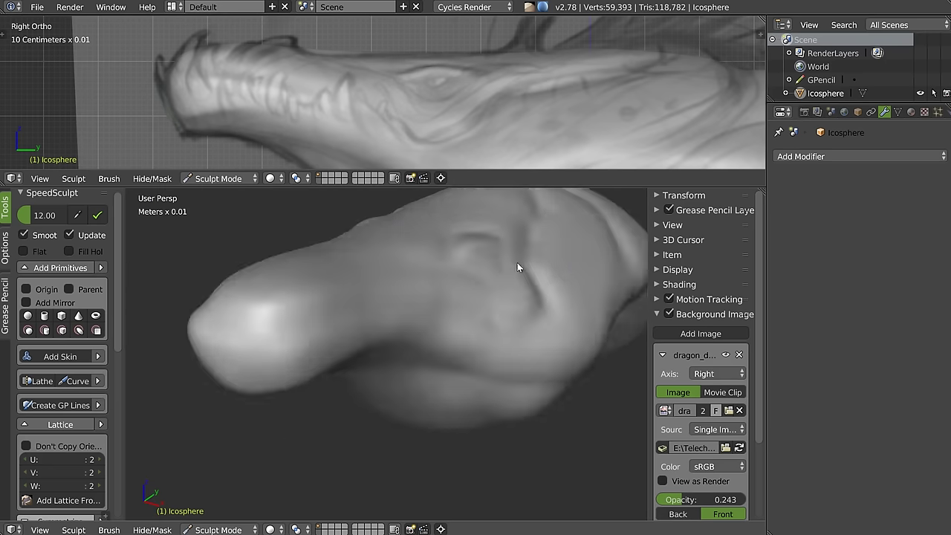
{"action": "scroll", "coordinate": [491, 283], "scroll_direction": "down", "scroll_amount": 3}
{"action": "mouse_move", "coordinate": [483, 292]}
{"action": "middle_mouse_down"}
{"action": "mouse_move", "coordinate": [561, 258]}
{"action": "mouse_move", "coordinate": [549, 283]}
{"action": "middle_mouse_up"}
{"action": "scroll", "coordinate": [444, 287], "scroll_direction": "up", "scroll_amount": 3}
{"action": "scroll", "coordinate": [433, 289], "scroll_direction": "up", "scroll_amount": 1}
{"action": "scroll", "coordinate": [446, 275], "scroll_direction": "up", "scroll_amount": 2}
{"action": "scroll", "coordinate": [357, 268], "scroll_direction": "up", "scroll_amount": 4}
{"action": "middle_click_drag", "start_coordinate": [380, 245], "coordinate": [312, 287]}
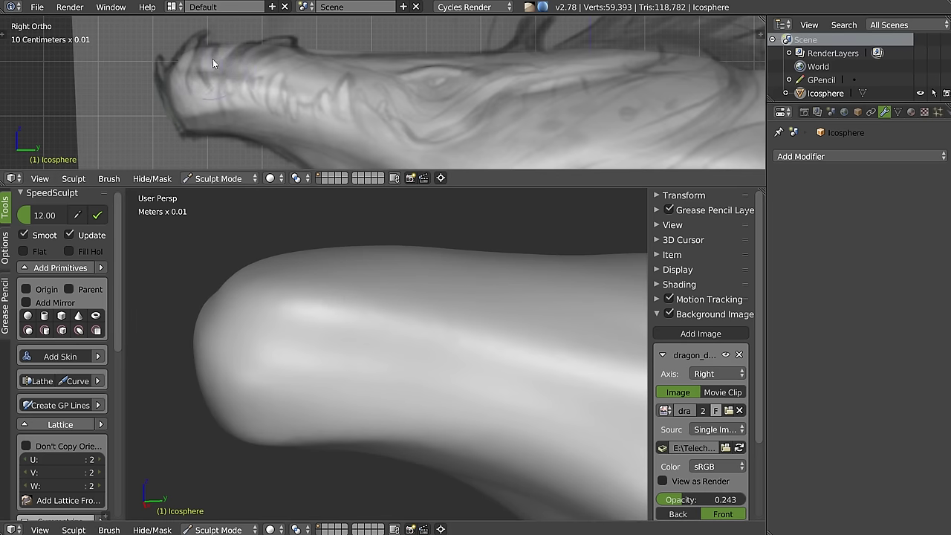
{"action": "left_click_drag", "start_coordinate": [253, 305], "coordinate": [275, 312]}
{"action": "mouse_move", "coordinate": [282, 320]}
{"action": "middle_mouse_down"}
{"action": "mouse_move", "coordinate": [308, 329]}
{"action": "mouse_move", "coordinate": [340, 272]}
{"action": "middle_mouse_up"}
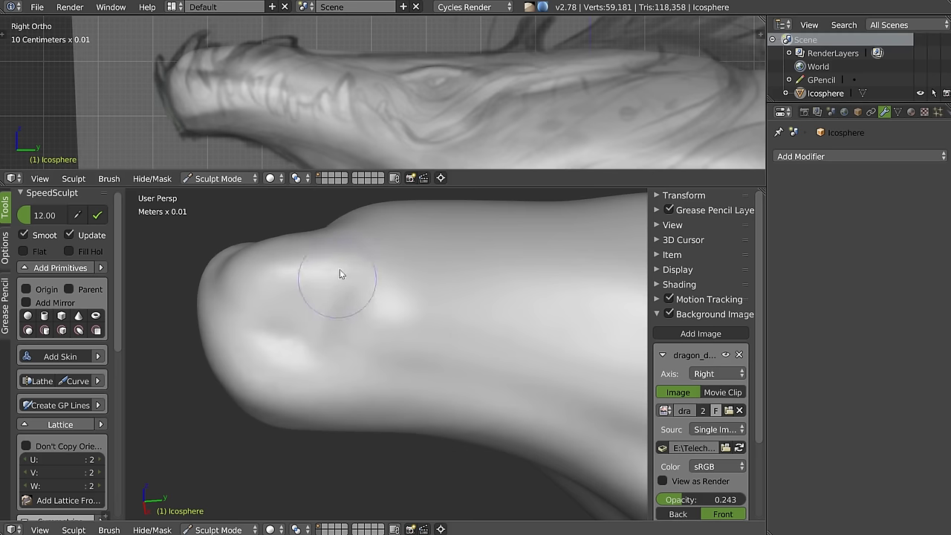
{"action": "left_click_drag", "start_coordinate": [317, 249], "coordinate": [323, 255]}
Step: Use the Clay brush to shape the nostril bump and refine a crease on the snout
{"action": "key", "text": "w"}
{"action": "left_click", "coordinate": [370, 308]}
{"action": "middle_click_drag", "start_coordinate": [370, 308], "coordinate": [260, 248]}
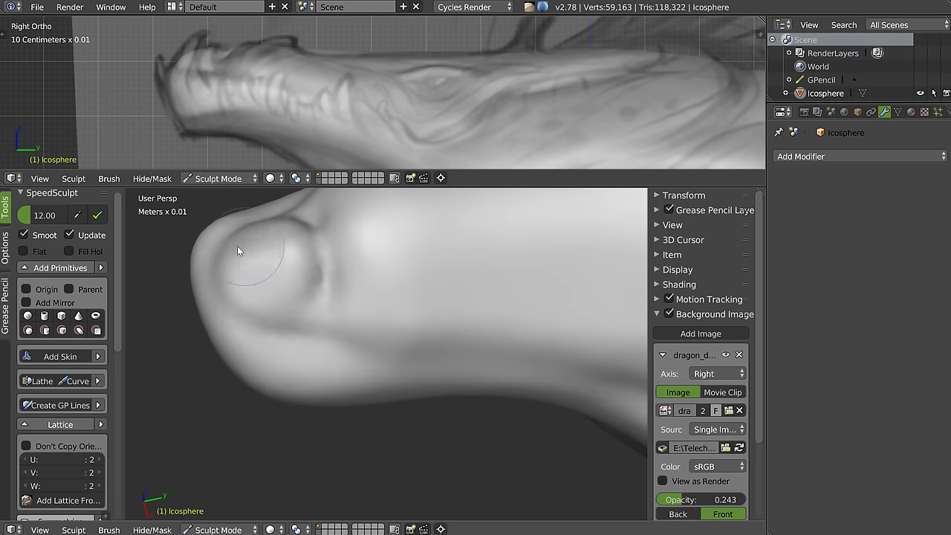
{"action": "mouse_move", "coordinate": [246, 269]}
{"action": "left_mouse_down"}
{"action": "mouse_move", "coordinate": [290, 268]}
{"action": "mouse_move", "coordinate": [282, 277]}
{"action": "mouse_move", "coordinate": [320, 285]}
{"action": "mouse_move", "coordinate": [283, 246]}
{"action": "mouse_move", "coordinate": [263, 300]}
{"action": "left_mouse_up"}
{"action": "left_click_drag", "start_coordinate": [278, 275], "coordinate": [283, 284]}
{"action": "key", "text": "ctrl+z"}
{"action": "mouse_move", "coordinate": [295, 245]}
{"action": "left_mouse_down"}
{"action": "mouse_move", "coordinate": [291, 314]}
{"action": "mouse_move", "coordinate": [283, 233]}
{"action": "mouse_move", "coordinate": [272, 315]}
{"action": "mouse_move", "coordinate": [325, 305]}
{"action": "left_mouse_up"}
{"action": "mouse_move", "coordinate": [326, 301]}
{"action": "middle_mouse_down"}
{"action": "mouse_move", "coordinate": [376, 304]}
{"action": "mouse_move", "coordinate": [310, 306]}
{"action": "mouse_move", "coordinate": [302, 423]}
{"action": "middle_mouse_up"}
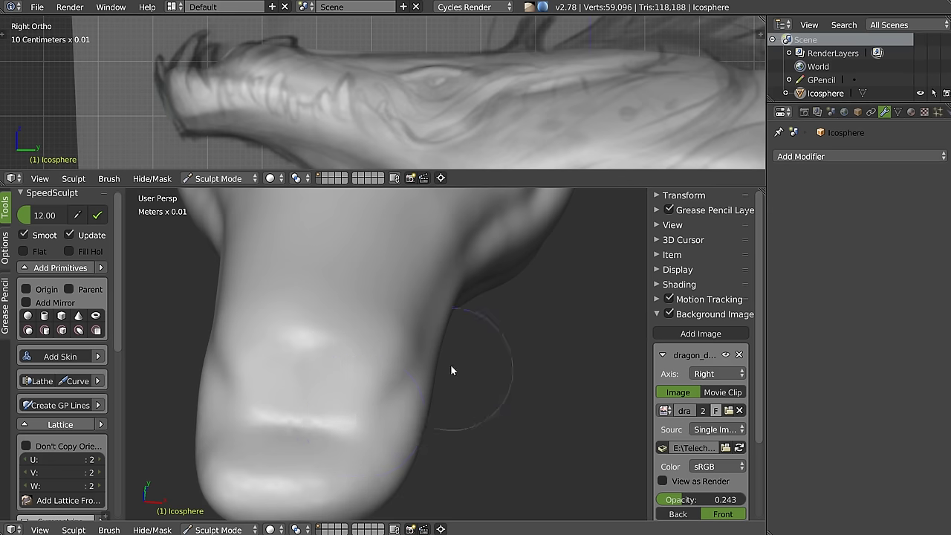
{"action": "middle_click_drag", "start_coordinate": [451, 365], "coordinate": [344, 436]}
{"action": "middle_click_drag", "start_coordinate": [464, 427], "coordinate": [419, 365]}
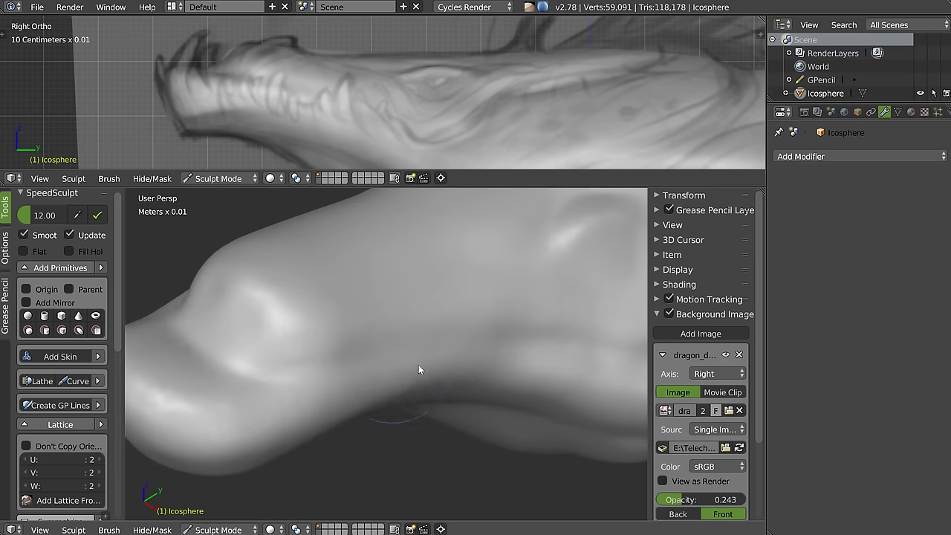
{"action": "left_click_drag", "start_coordinate": [317, 363], "coordinate": [486, 331]}
Step: Shrink the brush and add a small bump on the snout
{"action": "scroll", "coordinate": [332, 108], "scroll_direction": "up", "scroll_amount": 2}
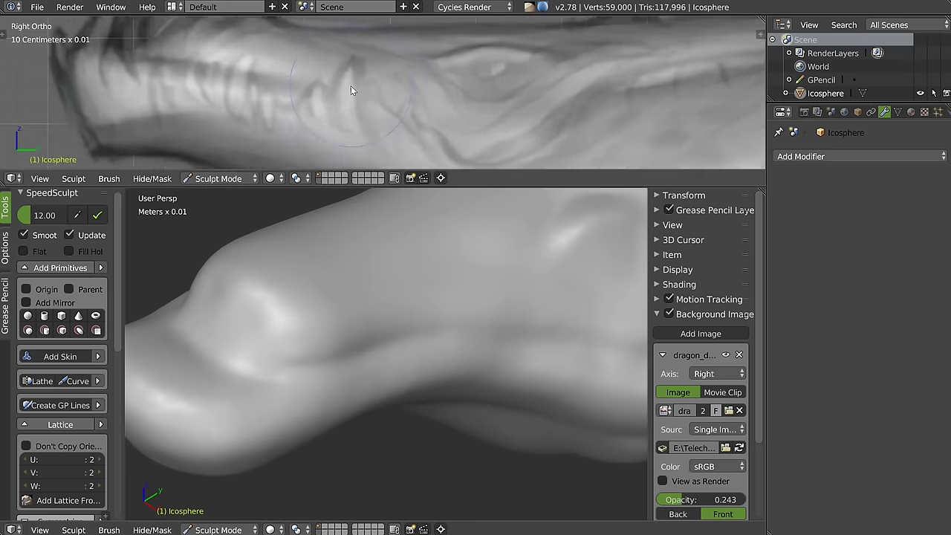
{"action": "scroll", "coordinate": [351, 86], "scroll_direction": "up", "scroll_amount": 1}
{"action": "key", "text": "f"}
{"action": "left_click", "coordinate": [261, 89]}
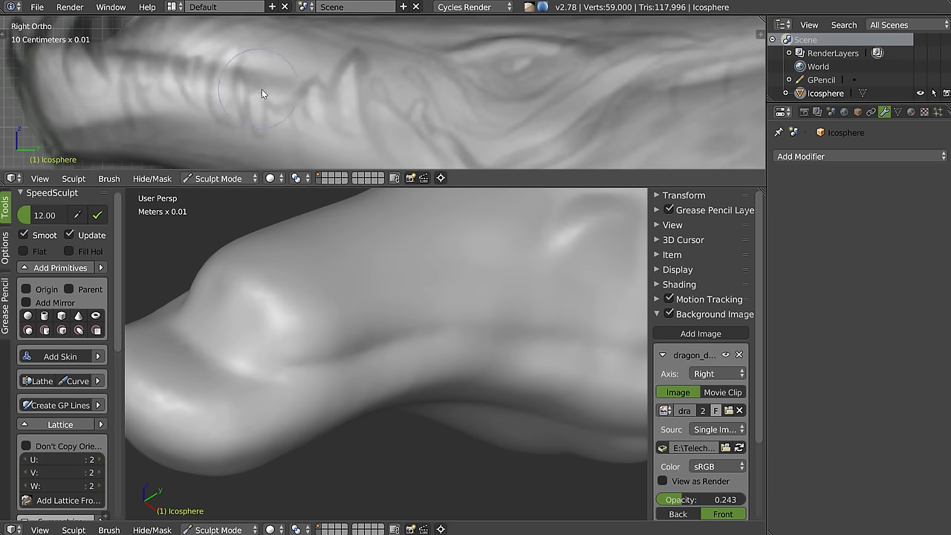
{"action": "left_click_drag", "start_coordinate": [345, 86], "coordinate": [435, 115]}
{"action": "mouse_move", "coordinate": [435, 115]}
{"action": "middle_mouse_down", "text": "shift"}
{"action": "mouse_move", "coordinate": [370, 80]}
{"action": "mouse_move", "coordinate": [349, 93]}
{"action": "mouse_move", "coordinate": [402, 91]}
{"action": "mouse_move", "coordinate": [392, 106]}
{"action": "middle_mouse_up", "text": "shift"}
Step: Switch to Right Ortho view against the sketch and touch up the jaw surface
{"action": "key", "text": "KP_3"}
{"action": "scroll", "coordinate": [407, 66], "scroll_direction": "up", "scroll_amount": 2}
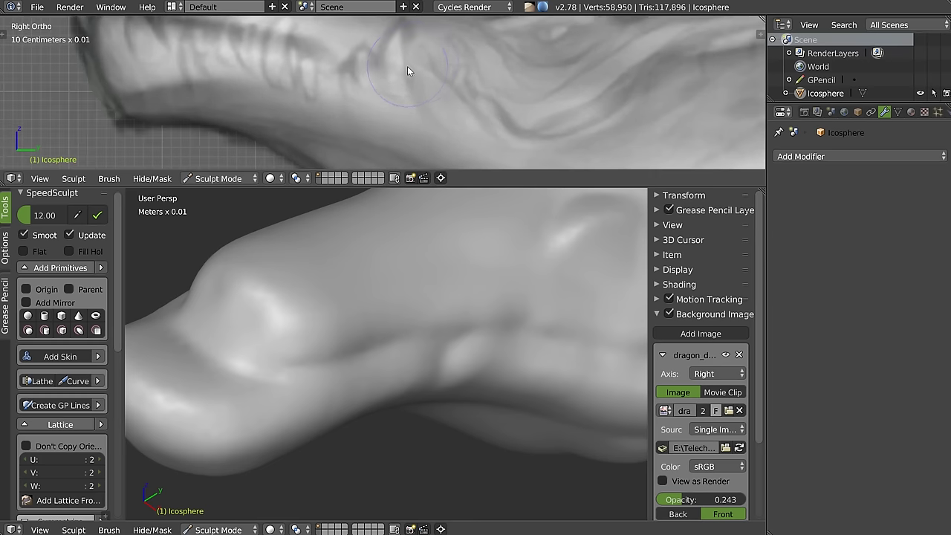
{"action": "scroll", "coordinate": [444, 91], "scroll_direction": "down", "scroll_amount": 2, "text": "ctrl"}
{"action": "left_click", "coordinate": [378, 60]}
{"action": "left_click_drag", "start_coordinate": [378, 65], "coordinate": [463, 123]}
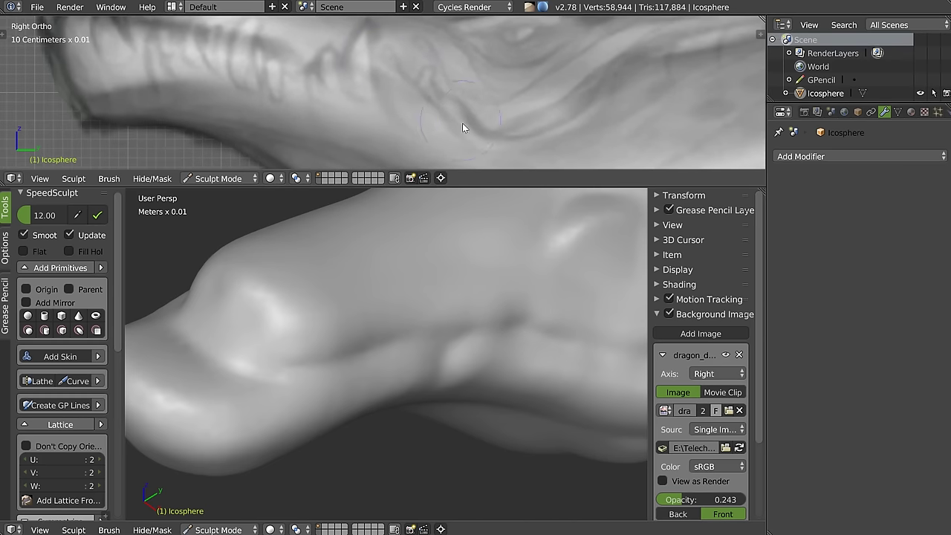
{"action": "mouse_move", "coordinate": [467, 276]}
{"action": "middle_mouse_down"}
{"action": "mouse_move", "coordinate": [495, 327]}
{"action": "mouse_move", "coordinate": [446, 282]}
{"action": "middle_mouse_up"}
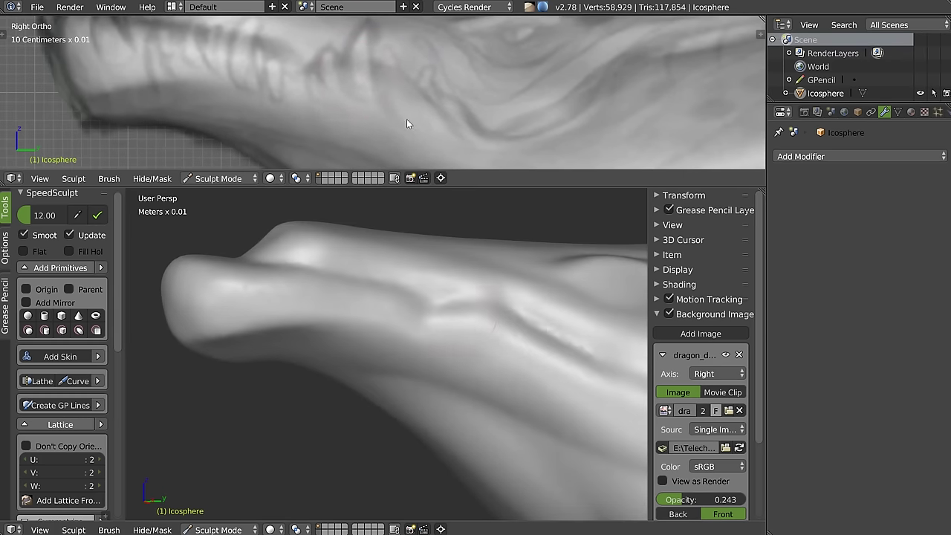
Step: Choose the Crease brush at a smaller size and deepen the crease beside the nostril
{"action": "scroll", "coordinate": [505, 345], "scroll_direction": "up", "scroll_amount": 3}
{"action": "scroll", "coordinate": [480, 333], "scroll_direction": "up", "scroll_amount": 3}
{"action": "key", "text": "w"}
{"action": "left_click", "coordinate": [399, 305]}
{"action": "key", "text": "f"}
{"action": "left_click", "coordinate": [414, 283]}
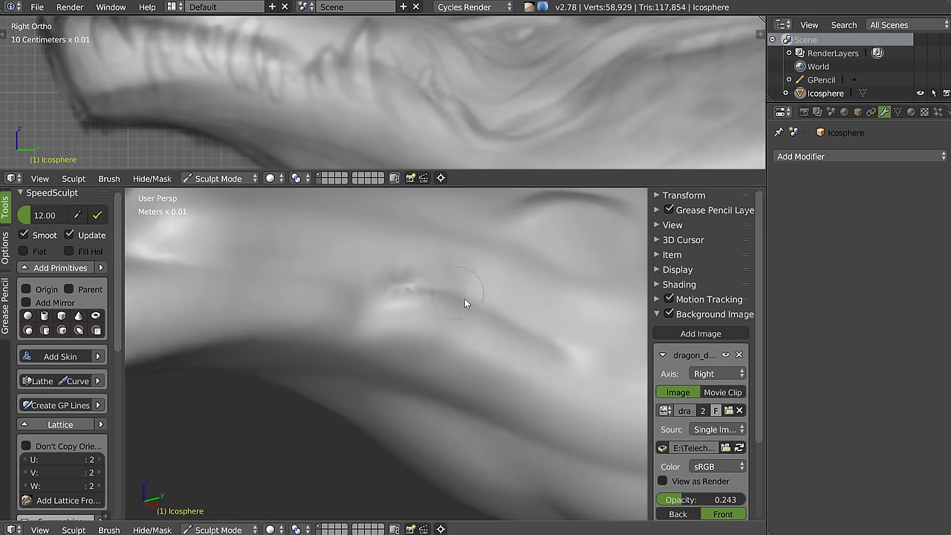
{"action": "left_click_drag", "start_coordinate": [464, 303], "coordinate": [487, 315]}
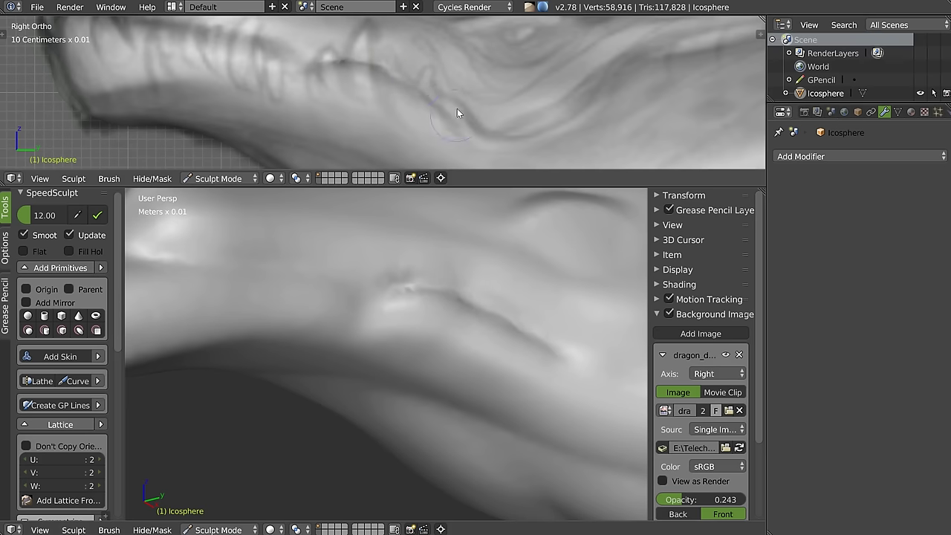
Step: Switch brush, resize it, and deepen the jaw crease in the side view
{"action": "key", "text": "w"}
{"action": "left_click", "coordinate": [364, 328]}
{"action": "key", "text": "f"}
{"action": "left_click", "coordinate": [443, 321]}
{"action": "mouse_move", "coordinate": [372, 64]}
{"action": "left_mouse_down"}
{"action": "mouse_move", "coordinate": [397, 81]}
{"action": "mouse_move", "coordinate": [270, 60]}
{"action": "mouse_move", "coordinate": [269, 39]}
{"action": "mouse_move", "coordinate": [323, 45]}
{"action": "left_mouse_up"}
Step: Smooth and round out the bump on the snout
{"action": "scroll", "coordinate": [411, 309], "scroll_direction": "down", "scroll_amount": 3}
{"action": "mouse_move", "coordinate": [411, 313]}
{"action": "middle_mouse_down"}
{"action": "mouse_move", "coordinate": [440, 349]}
{"action": "mouse_move", "coordinate": [508, 324]}
{"action": "mouse_move", "coordinate": [438, 330]}
{"action": "middle_mouse_up"}
{"action": "middle_click_drag", "start_coordinate": [365, 316], "coordinate": [298, 345]}
{"action": "mouse_move", "coordinate": [252, 342]}
{"action": "left_mouse_down"}
{"action": "mouse_move", "coordinate": [277, 365]}
{"action": "mouse_move", "coordinate": [274, 315]}
{"action": "mouse_move", "coordinate": [288, 323]}
{"action": "mouse_move", "coordinate": [320, 297]}
{"action": "left_mouse_up"}
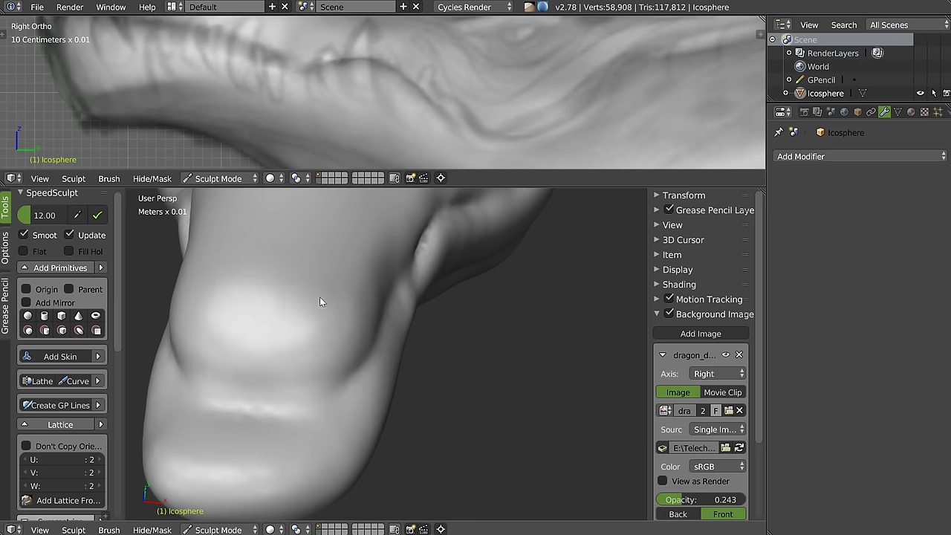
Step: Carve a deep fold along the lower snout and check the rounded tip
{"action": "scroll", "coordinate": [394, 138], "scroll_direction": "down", "scroll_amount": 4}
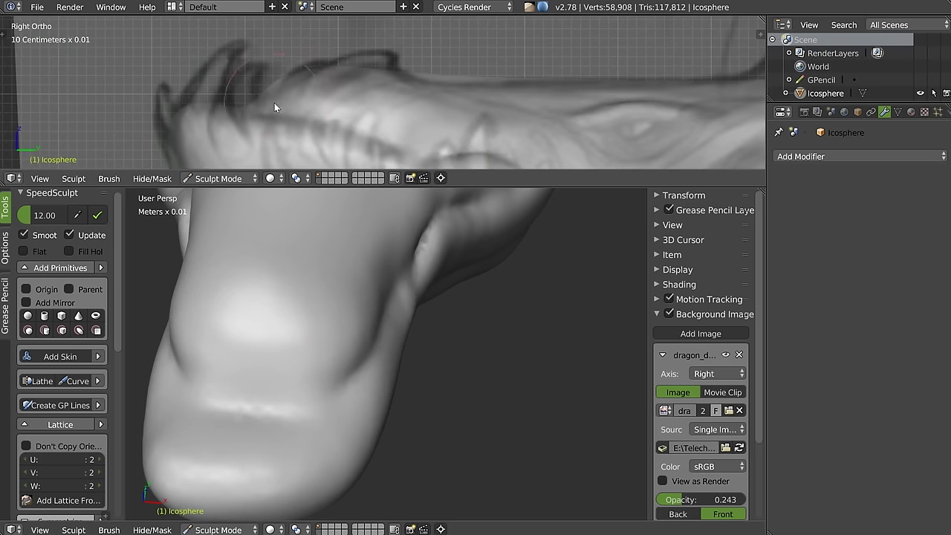
{"action": "middle_click_drag", "start_coordinate": [323, 383], "coordinate": [292, 401]}
{"action": "mouse_move", "coordinate": [230, 405]}
{"action": "left_mouse_down"}
{"action": "mouse_move", "coordinate": [183, 384]}
{"action": "mouse_move", "coordinate": [319, 395]}
{"action": "mouse_move", "coordinate": [350, 382]}
{"action": "left_mouse_up"}
{"action": "mouse_move", "coordinate": [349, 349]}
{"action": "middle_mouse_down"}
{"action": "mouse_move", "coordinate": [355, 315]}
{"action": "mouse_move", "coordinate": [341, 286]}
{"action": "middle_mouse_up"}
{"action": "scroll", "coordinate": [324, 40], "scroll_direction": "down", "scroll_amount": 1}
{"action": "scroll", "coordinate": [321, 46], "scroll_direction": "down", "scroll_amount": 1}
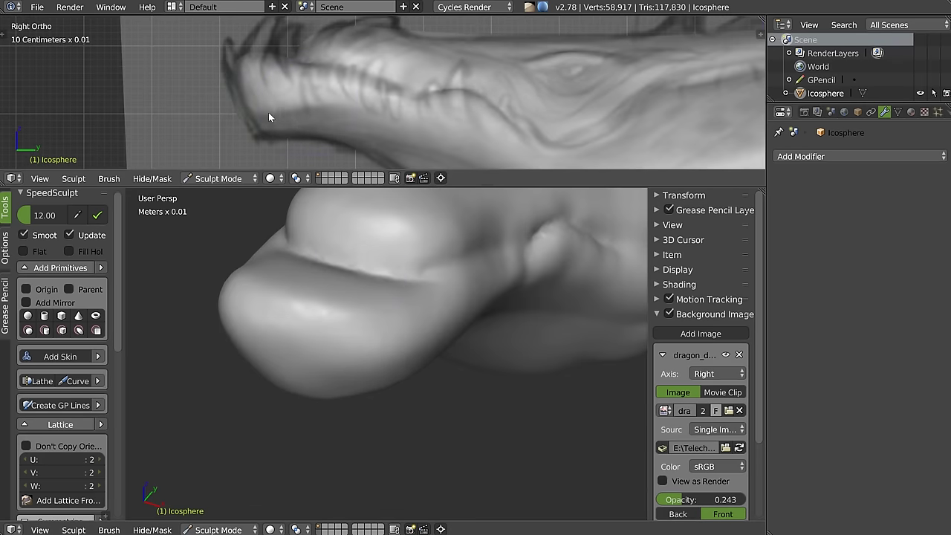
{"action": "mouse_move", "coordinate": [365, 260]}
{"action": "middle_mouse_down"}
{"action": "mouse_move", "coordinate": [403, 303]}
{"action": "mouse_move", "coordinate": [332, 341]}
{"action": "middle_mouse_up"}
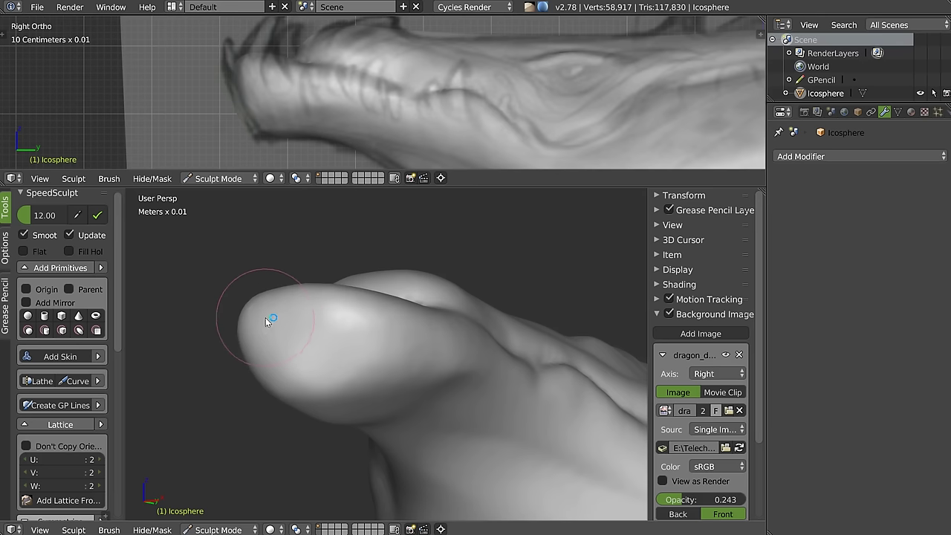
Step: Round the snout tip, then flatten the tip and the surface just behind it with Flatten
{"action": "left_click_drag", "start_coordinate": [259, 332], "coordinate": [333, 318]}
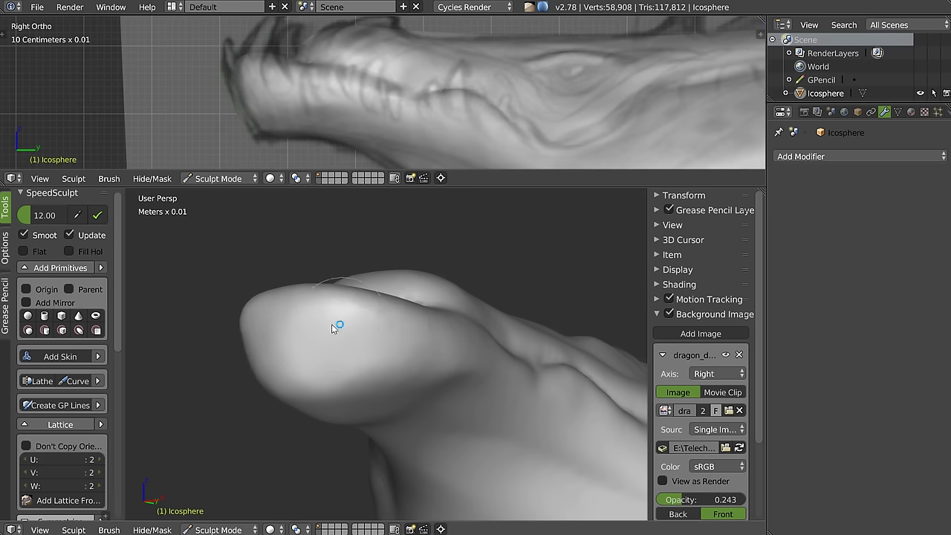
{"action": "key", "text": "w"}
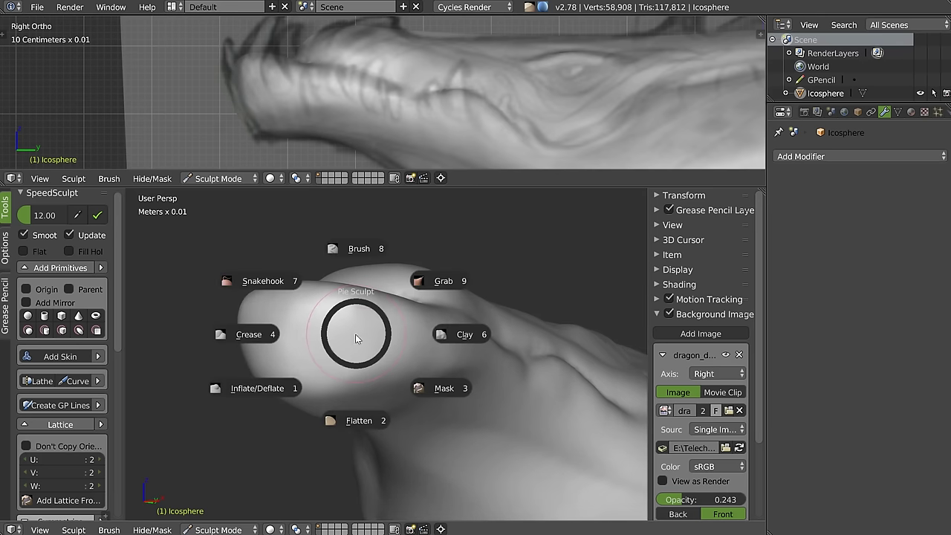
{"action": "left_click", "coordinate": [354, 418]}
{"action": "mouse_move", "coordinate": [274, 344]}
{"action": "left_mouse_down"}
{"action": "mouse_move", "coordinate": [354, 332]}
{"action": "mouse_move", "coordinate": [300, 348]}
{"action": "mouse_move", "coordinate": [327, 328]}
{"action": "left_mouse_up"}
{"action": "middle_click_drag", "start_coordinate": [327, 328], "coordinate": [316, 336]}
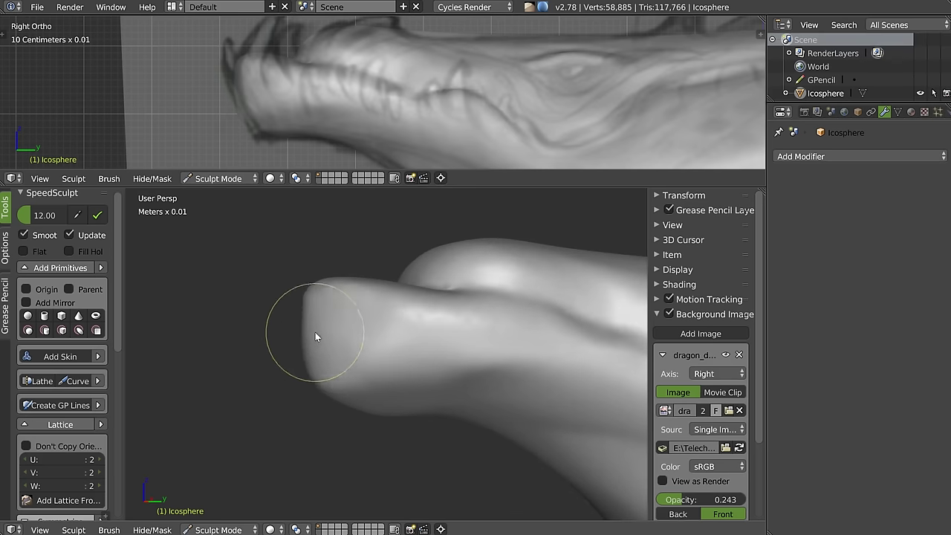
{"action": "left_click_drag", "start_coordinate": [319, 330], "coordinate": [438, 331]}
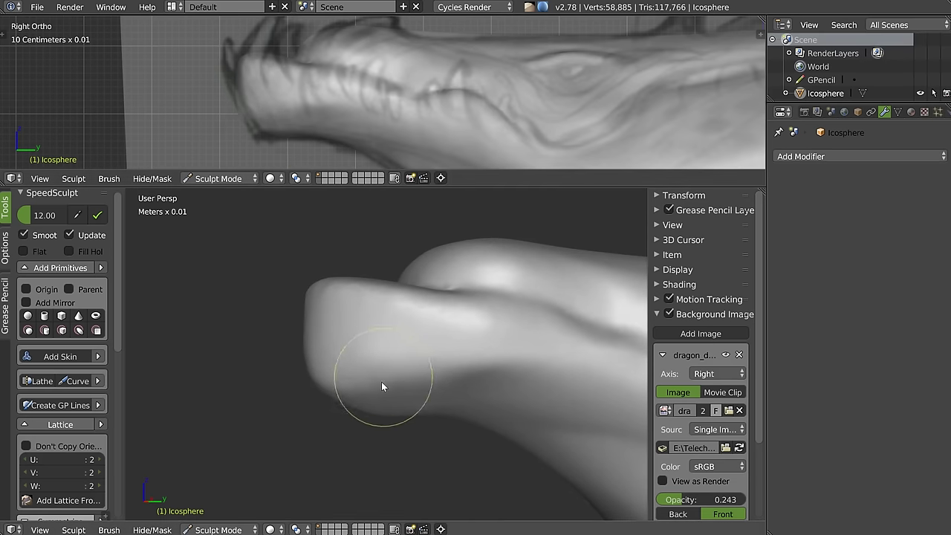
Step: With another brush at a smaller size, refine the snout tip outline in the side view
{"action": "key", "text": "w"}
{"action": "left_click", "coordinate": [210, 74]}
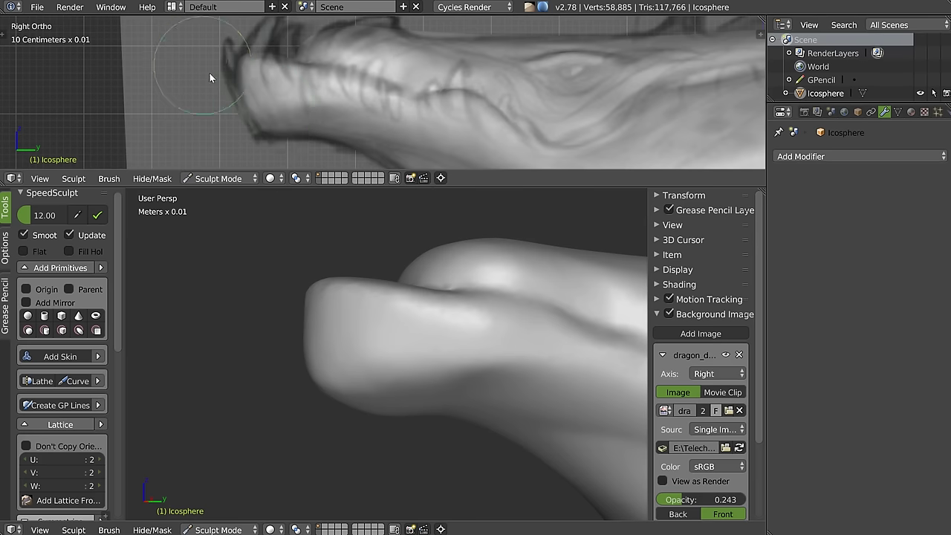
{"action": "mouse_move", "coordinate": [262, 107]}
{"action": "left_mouse_down"}
{"action": "mouse_move", "coordinate": [240, 120]}
{"action": "mouse_move", "coordinate": [241, 127]}
{"action": "mouse_move", "coordinate": [261, 113]}
{"action": "mouse_move", "coordinate": [266, 132]}
{"action": "left_mouse_up"}
{"action": "key", "text": "f"}
{"action": "left_click", "coordinate": [242, 113]}
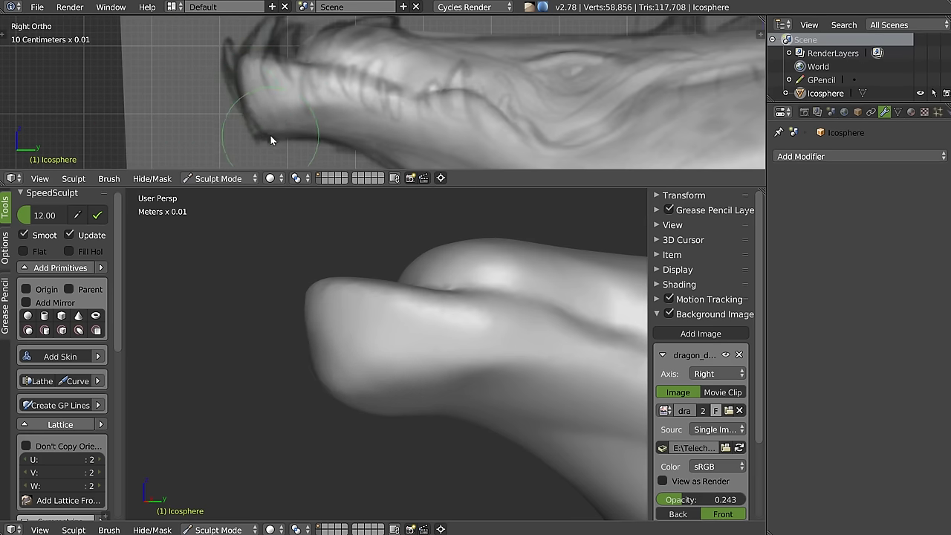
{"action": "mouse_move", "coordinate": [319, 119]}
{"action": "left_mouse_down"}
{"action": "mouse_move", "coordinate": [295, 125]}
{"action": "mouse_move", "coordinate": [326, 117]}
{"action": "mouse_move", "coordinate": [316, 119]}
{"action": "left_mouse_up"}
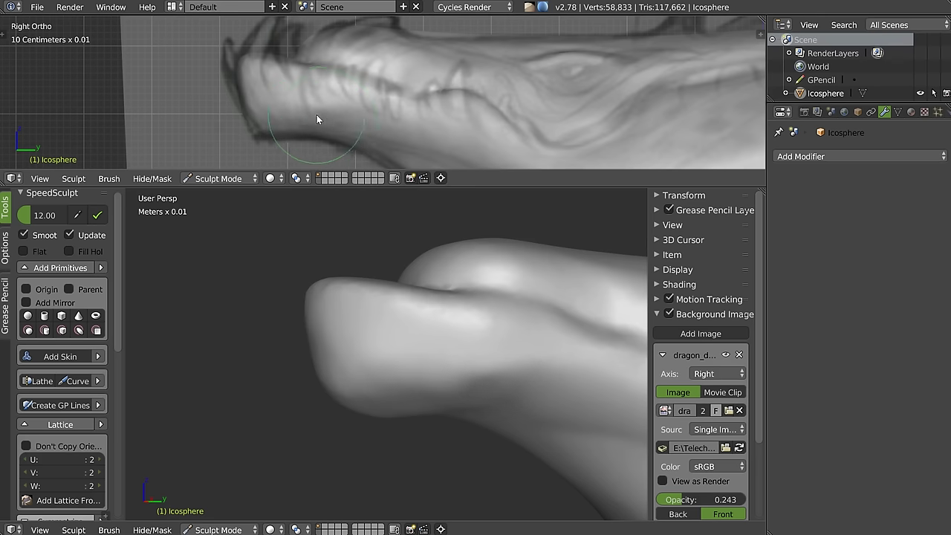
Step: Reshape and refine the mouth line in the side view
{"action": "mouse_move", "coordinate": [351, 63]}
{"action": "left_mouse_down"}
{"action": "mouse_move", "coordinate": [382, 74]}
{"action": "mouse_move", "coordinate": [328, 68]}
{"action": "mouse_move", "coordinate": [382, 61]}
{"action": "left_mouse_up"}
{"action": "middle_click_drag", "start_coordinate": [382, 61], "coordinate": [348, 92], "text": "shift"}
{"action": "mouse_move", "coordinate": [299, 69]}
{"action": "left_mouse_down"}
{"action": "mouse_move", "coordinate": [335, 54]}
{"action": "mouse_move", "coordinate": [372, 141]}
{"action": "left_mouse_up"}
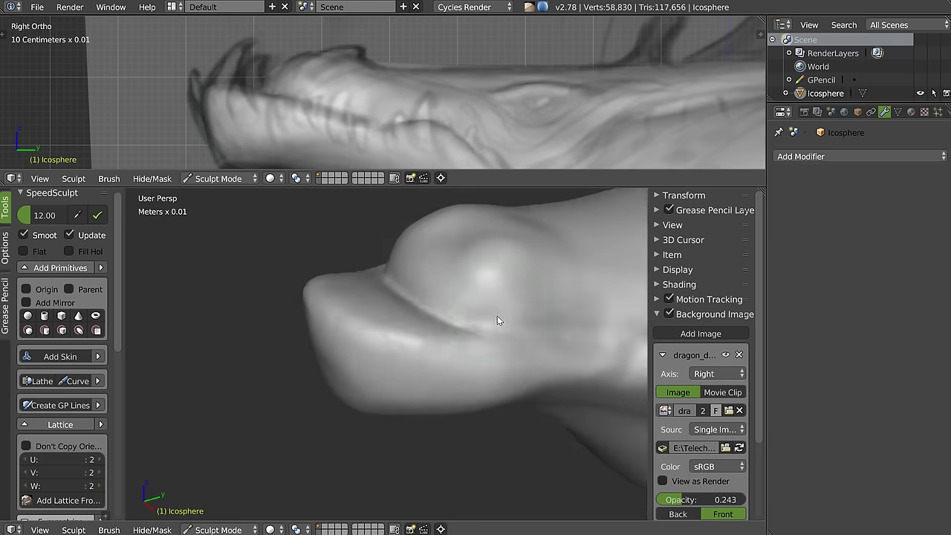
{"action": "middle_click_drag", "start_coordinate": [498, 320], "coordinate": [460, 314]}
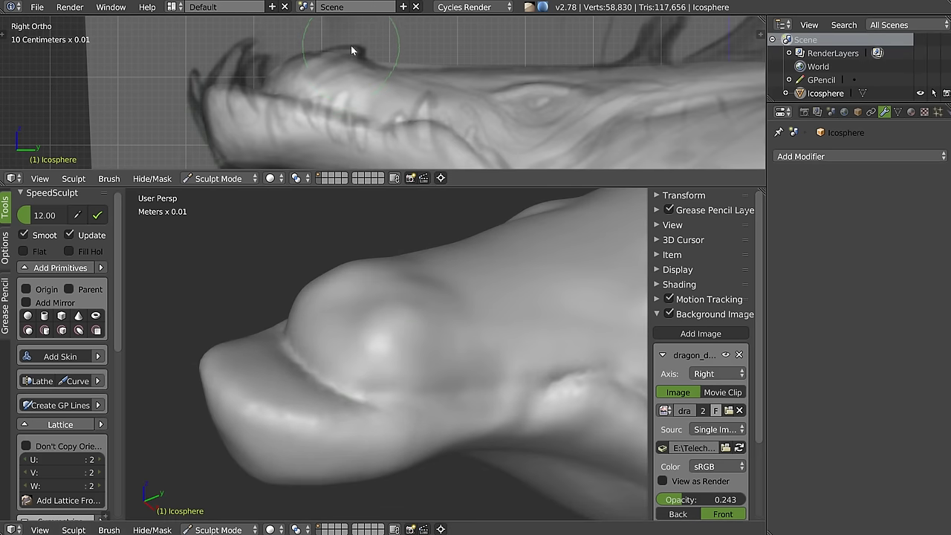
Step: Build up and shape the bump on top of the snout, then lightly smooth the snout's side
{"action": "mouse_move", "coordinate": [347, 47]}
{"action": "left_mouse_down"}
{"action": "mouse_move", "coordinate": [319, 61]}
{"action": "mouse_move", "coordinate": [323, 45]}
{"action": "left_mouse_up"}
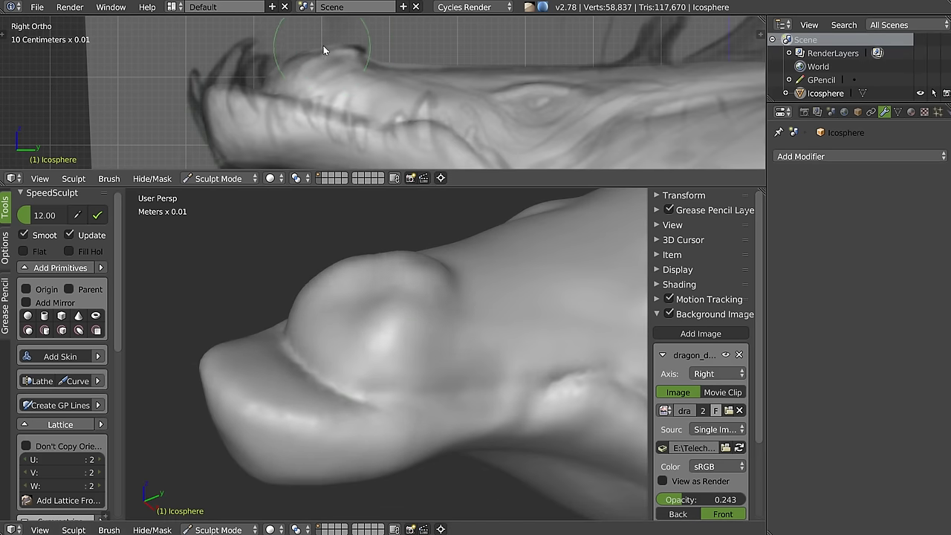
{"action": "middle_click_drag", "start_coordinate": [416, 287], "coordinate": [437, 299]}
{"action": "left_click_drag", "start_coordinate": [400, 268], "coordinate": [388, 257]}
{"action": "mouse_move", "coordinate": [388, 258]}
{"action": "middle_mouse_down"}
{"action": "mouse_move", "coordinate": [403, 301]}
{"action": "mouse_move", "coordinate": [403, 282]}
{"action": "middle_mouse_up"}
{"action": "mouse_move", "coordinate": [404, 283]}
{"action": "left_mouse_down"}
{"action": "mouse_move", "coordinate": [412, 276]}
{"action": "mouse_move", "coordinate": [369, 292]}
{"action": "mouse_move", "coordinate": [410, 272]}
{"action": "left_mouse_up"}
{"action": "mouse_move", "coordinate": [357, 316]}
{"action": "left_mouse_down"}
{"action": "mouse_move", "coordinate": [425, 281]}
{"action": "mouse_move", "coordinate": [414, 274]}
{"action": "left_mouse_up"}
{"action": "mouse_move", "coordinate": [308, 340]}
{"action": "middle_mouse_down"}
{"action": "mouse_move", "coordinate": [401, 333]}
{"action": "mouse_move", "coordinate": [390, 263]}
{"action": "middle_mouse_up"}
{"action": "mouse_move", "coordinate": [390, 262]}
{"action": "left_mouse_down"}
{"action": "mouse_move", "coordinate": [363, 388]}
{"action": "mouse_move", "coordinate": [366, 380]}
{"action": "left_mouse_up"}
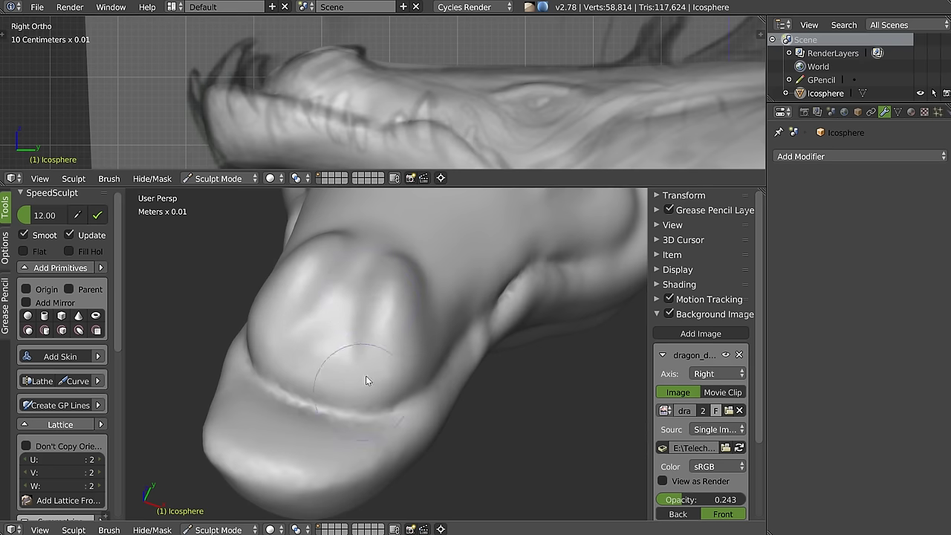
{"action": "middle_click_drag", "start_coordinate": [388, 340], "coordinate": [323, 331]}
{"action": "middle_click_drag", "start_coordinate": [427, 310], "coordinate": [410, 379]}
{"action": "left_click_drag", "start_coordinate": [417, 369], "coordinate": [420, 373]}
{"action": "middle_click_drag", "start_coordinate": [536, 334], "coordinate": [447, 238]}
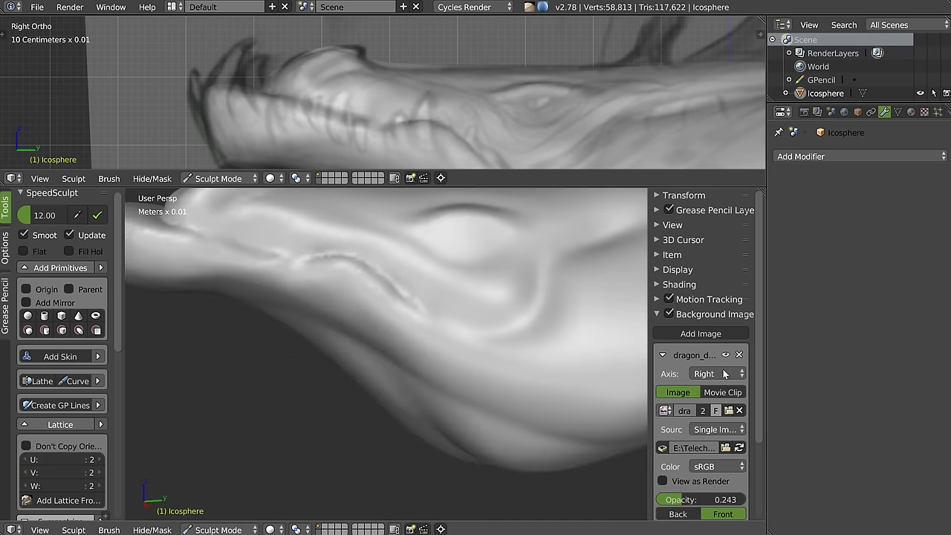
Step: Switch viewport lighting to the Wazou Blanc preset and show diffuse colour while sculpting
{"action": "left_click", "coordinate": [657, 314]}
{"action": "left_click", "coordinate": [667, 344]}
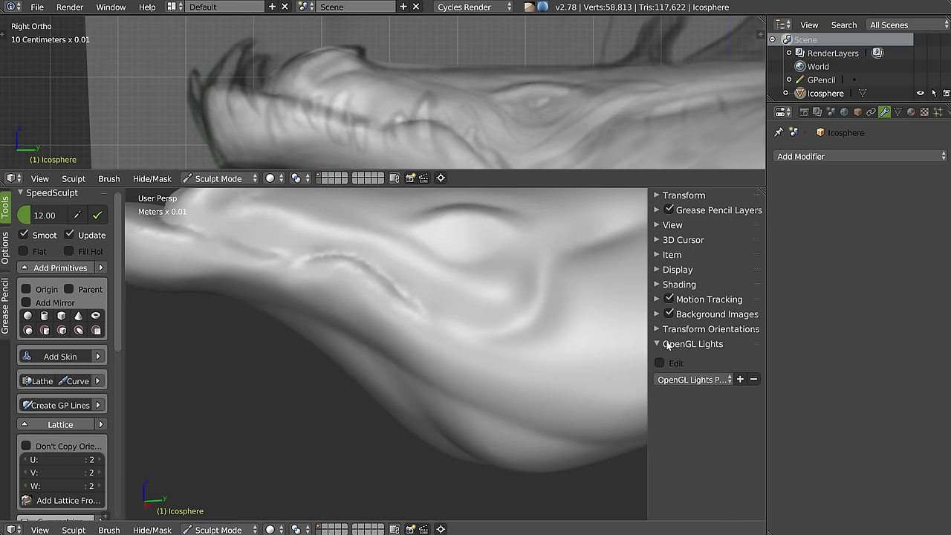
{"action": "left_click", "coordinate": [684, 379]}
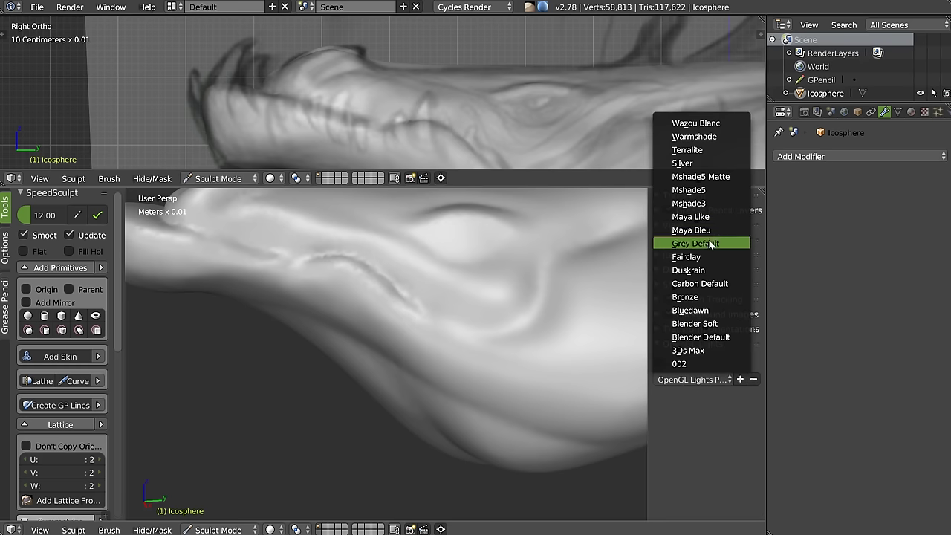
{"action": "left_click", "coordinate": [699, 123]}
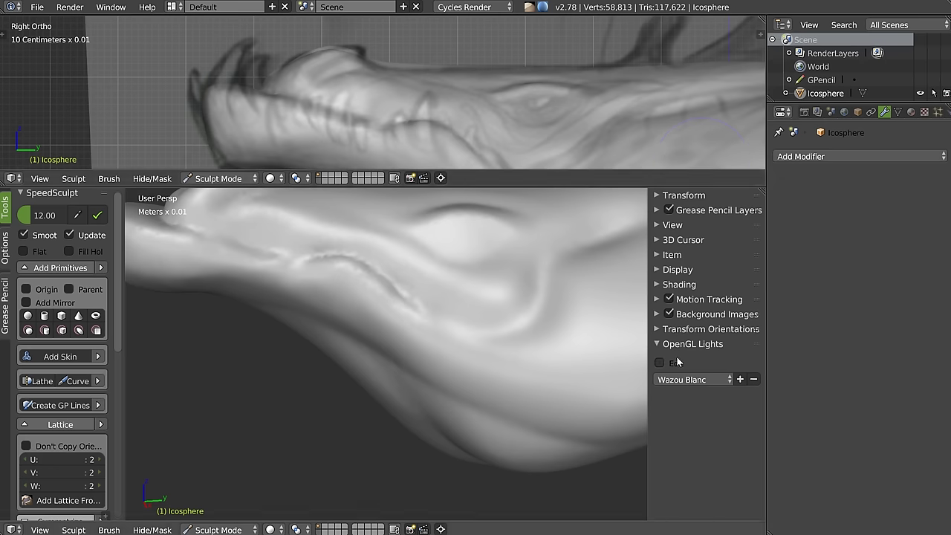
{"action": "left_click", "coordinate": [672, 380]}
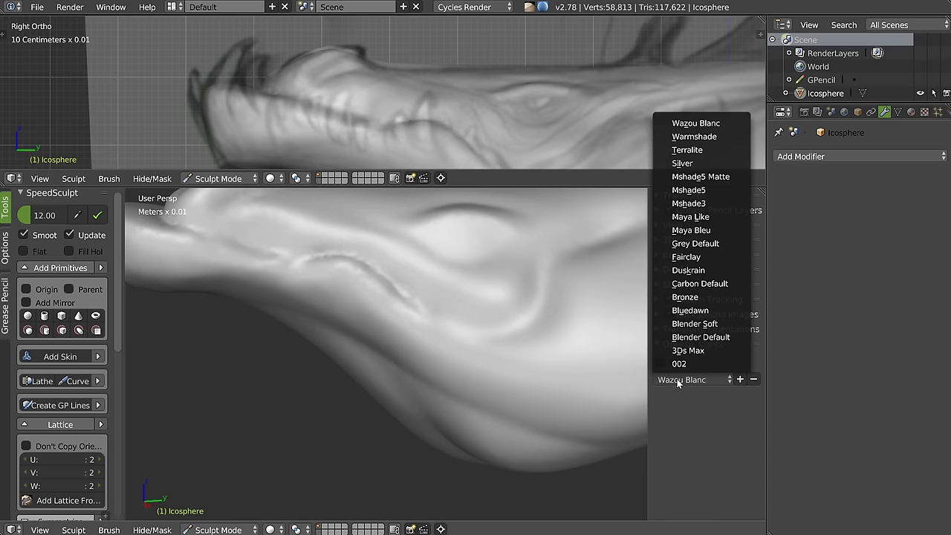
{"action": "left_click", "coordinate": [108, 530]}
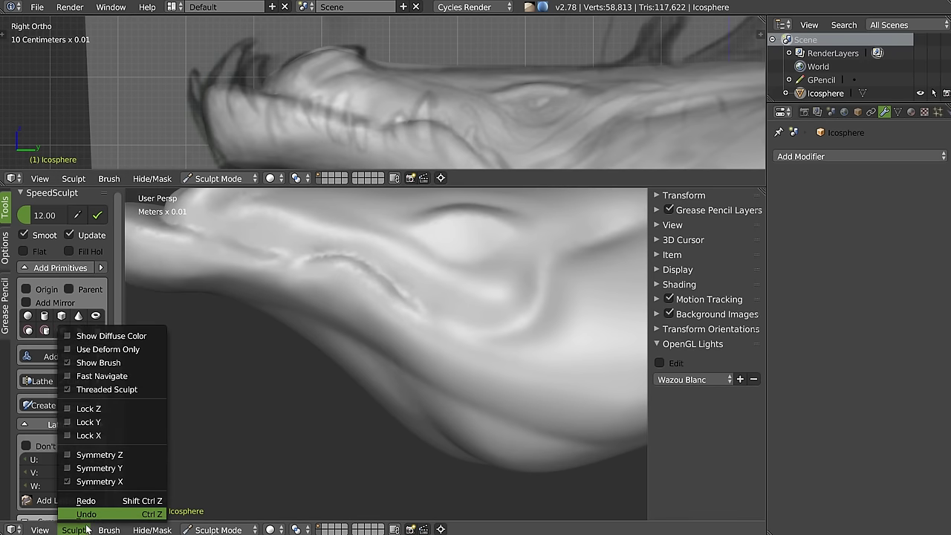
{"action": "left_click", "coordinate": [101, 336]}
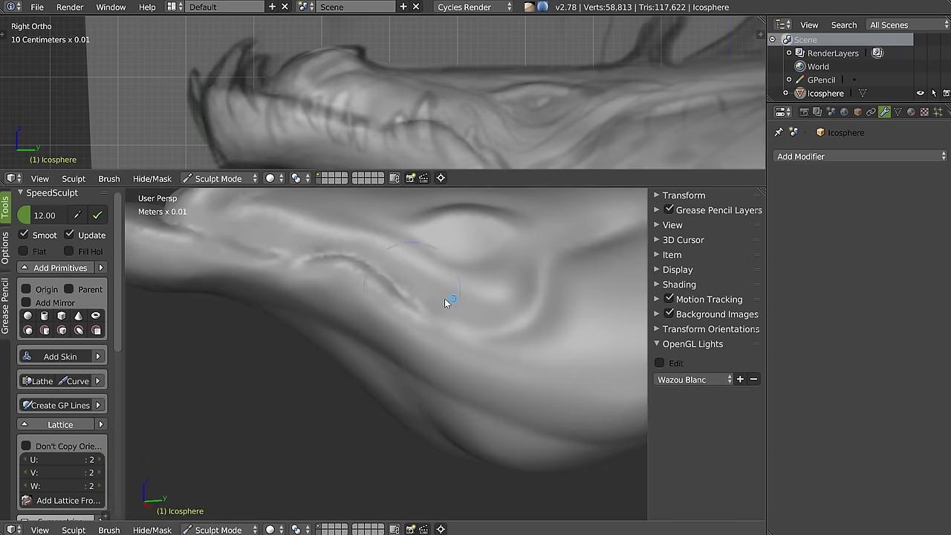
Step: Create a new material and set its viewport colour to a deep purple
{"action": "left_click", "coordinate": [912, 111]}
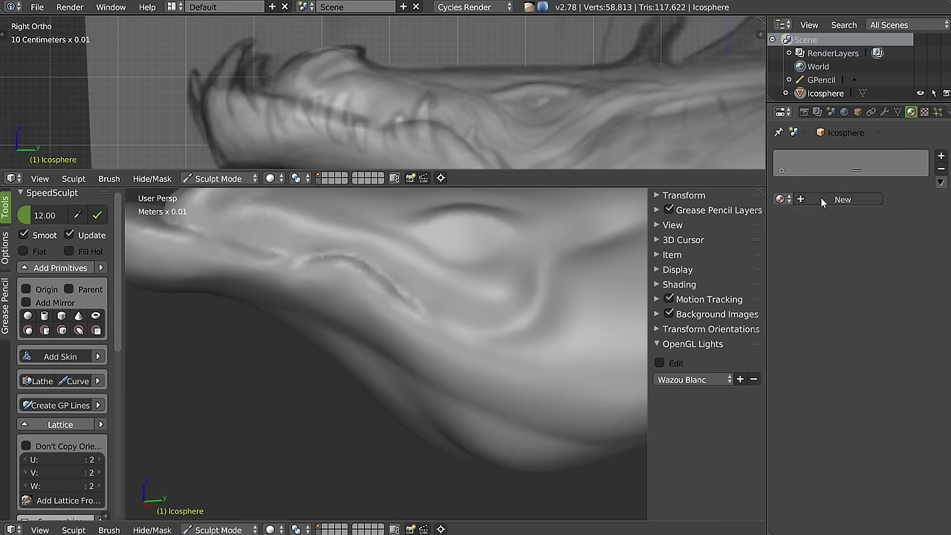
{"action": "left_click", "coordinate": [843, 199]}
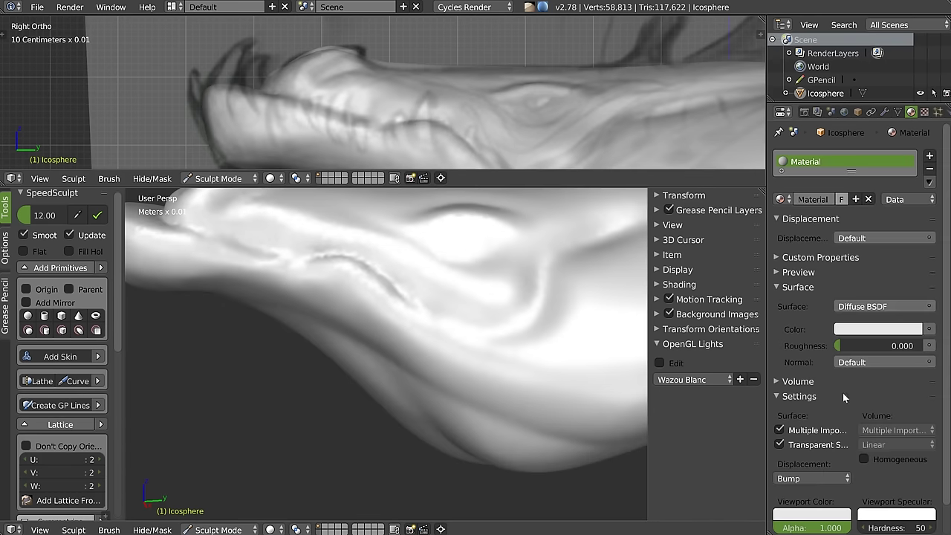
{"action": "left_click", "coordinate": [809, 516]}
{"action": "left_click_drag", "start_coordinate": [782, 389], "coordinate": [775, 393]}
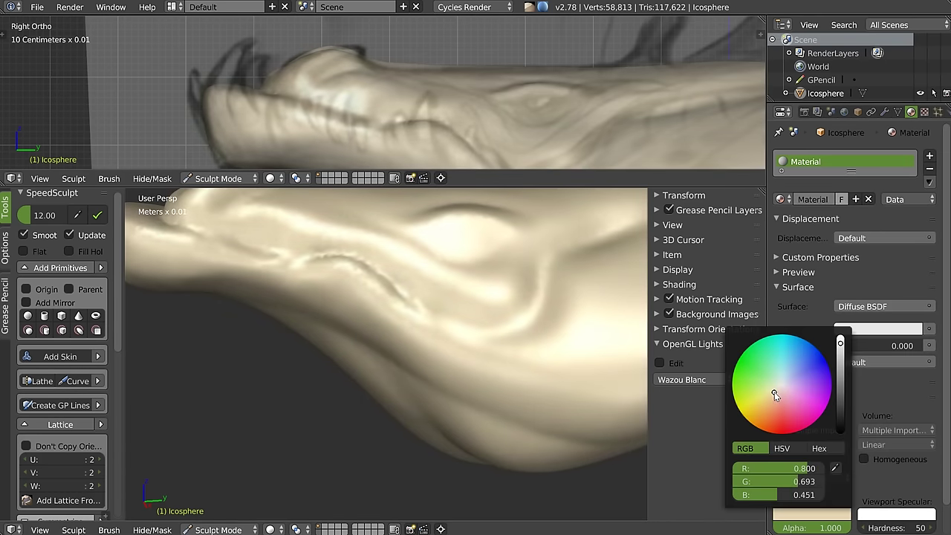
{"action": "left_click_drag", "start_coordinate": [841, 344], "coordinate": [841, 364]}
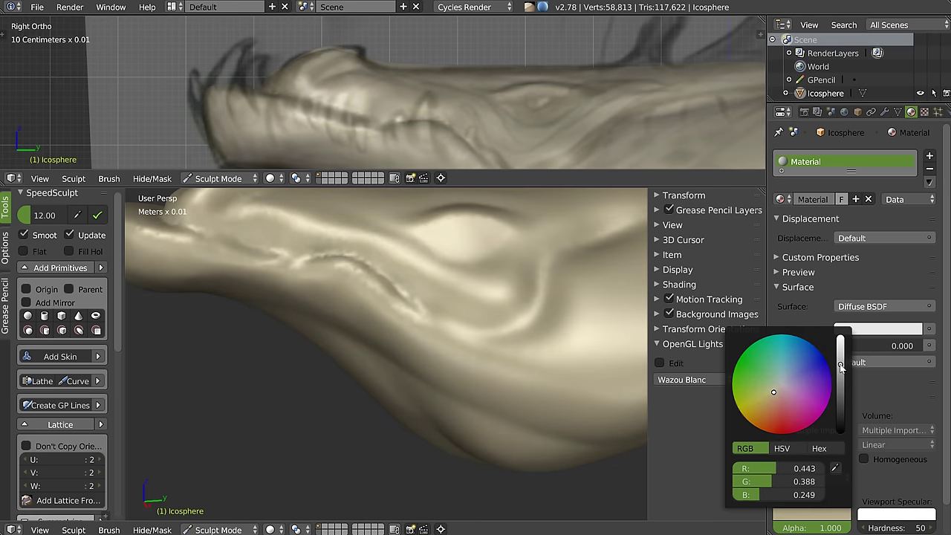
{"action": "left_click_drag", "start_coordinate": [772, 394], "coordinate": [808, 393]}
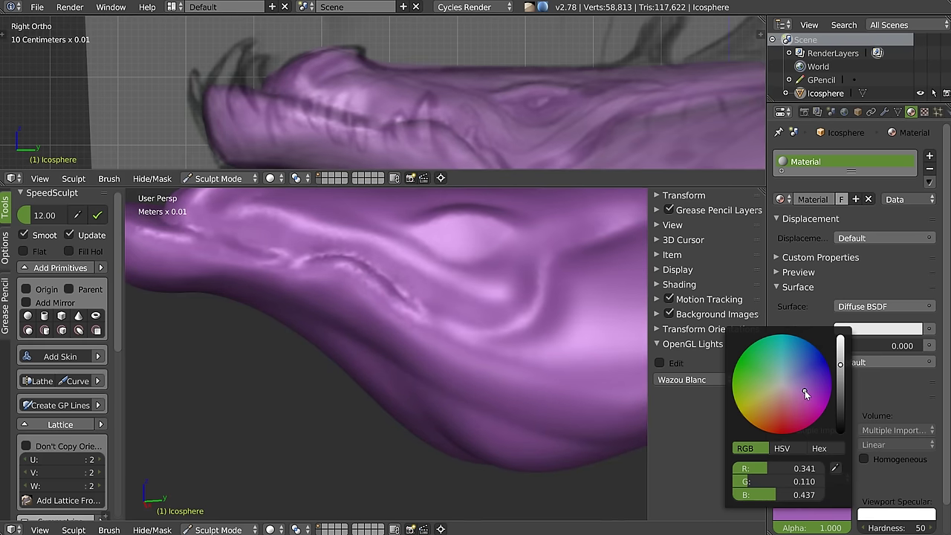
{"action": "left_click_drag", "start_coordinate": [840, 364], "coordinate": [843, 378]}
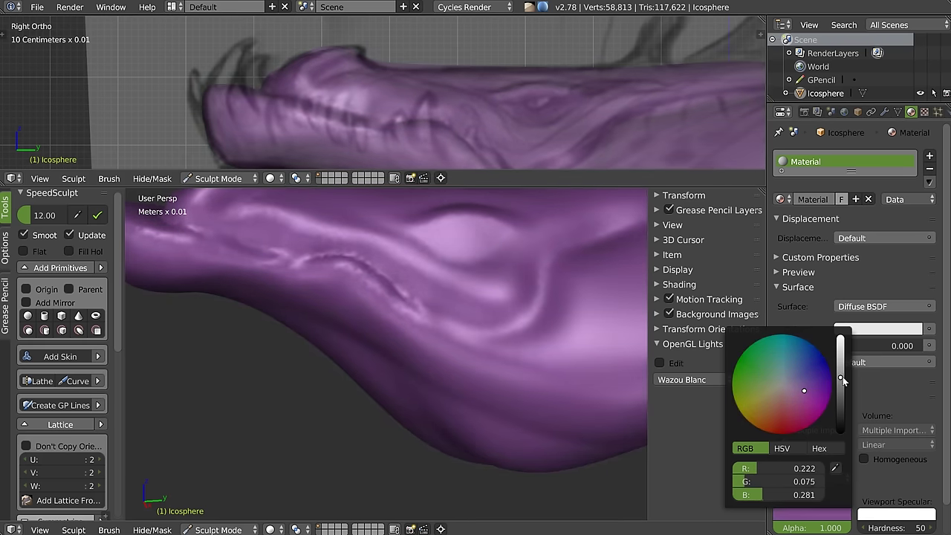
Step: Set the viewport specular hardness to 53
{"action": "left_click_drag", "start_coordinate": [913, 528], "coordinate": [885, 529]}
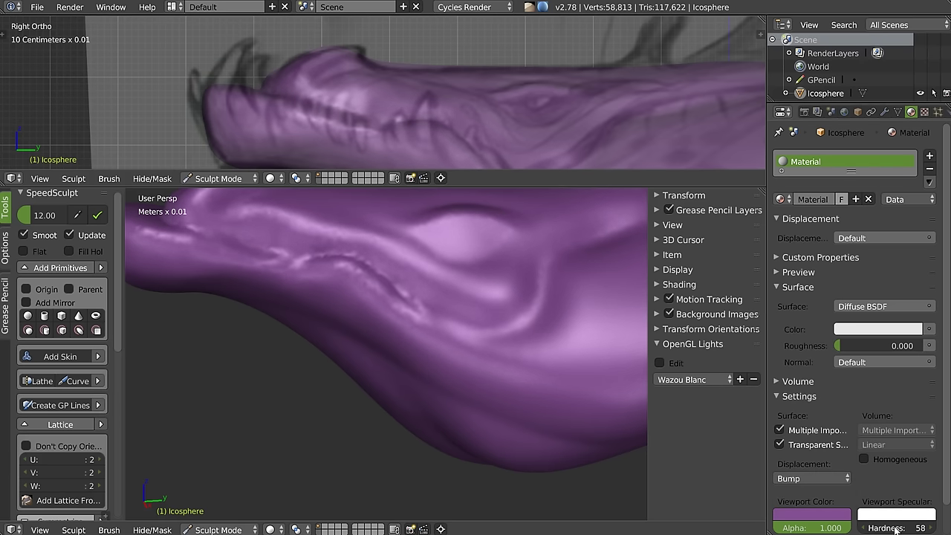
{"action": "scroll", "coordinate": [395, 328], "scroll_direction": "down", "scroll_amount": 4}
{"action": "mouse_move", "coordinate": [397, 317]}
{"action": "middle_mouse_down"}
{"action": "mouse_move", "coordinate": [493, 350]}
{"action": "mouse_move", "coordinate": [563, 324]}
{"action": "mouse_move", "coordinate": [345, 340]}
{"action": "mouse_move", "coordinate": [459, 300]}
{"action": "mouse_move", "coordinate": [358, 321]}
{"action": "middle_mouse_up"}
{"action": "scroll", "coordinate": [414, 276], "scroll_direction": "up", "scroll_amount": 4}
{"action": "scroll", "coordinate": [401, 337], "scroll_direction": "up", "scroll_amount": 2}
{"action": "scroll", "coordinate": [445, 315], "scroll_direction": "up", "scroll_amount": 2}
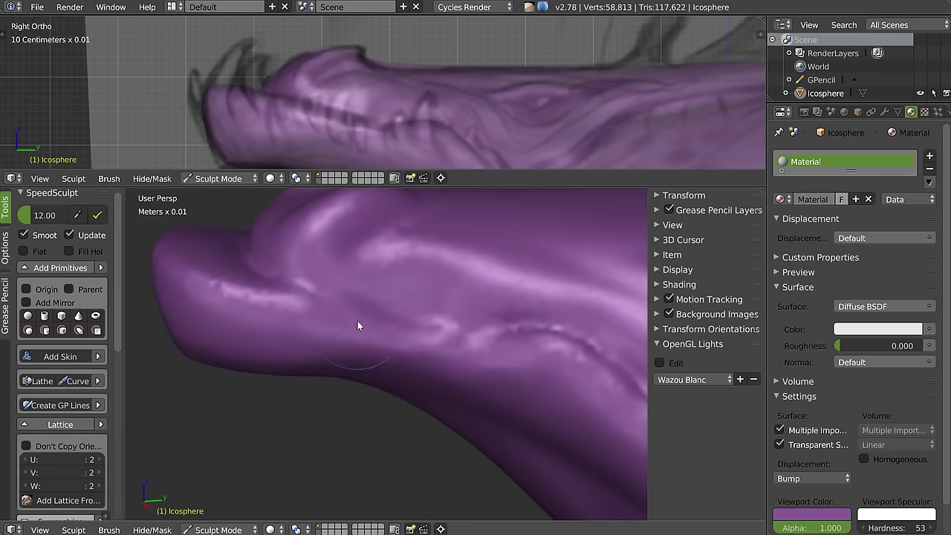
Step: Refine the surface near the snout and sculpt a stroke across the eye area
{"action": "mouse_move", "coordinate": [353, 320]}
{"action": "left_mouse_down"}
{"action": "mouse_move", "coordinate": [379, 333]}
{"action": "mouse_move", "coordinate": [481, 336]}
{"action": "left_mouse_up"}
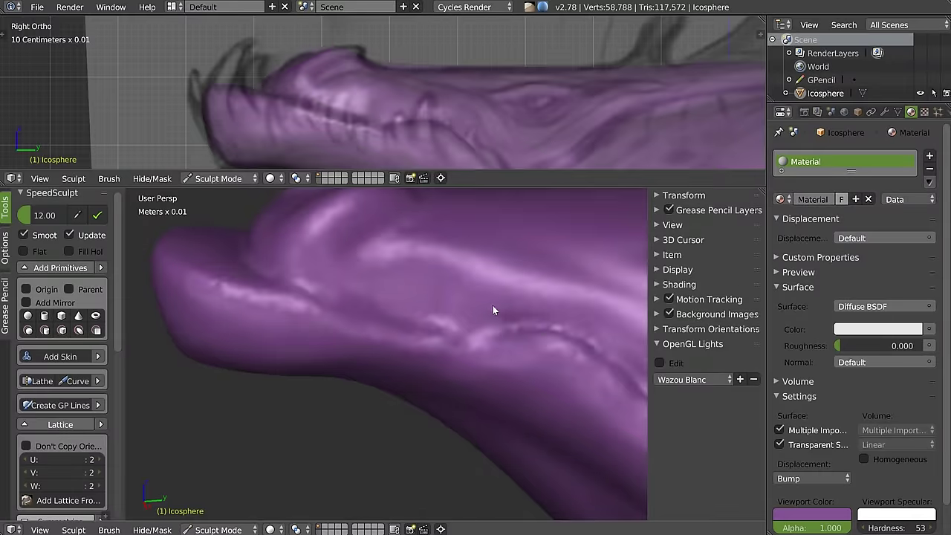
{"action": "mouse_move", "coordinate": [493, 306]}
{"action": "middle_mouse_down"}
{"action": "mouse_move", "coordinate": [425, 310]}
{"action": "mouse_move", "coordinate": [484, 312]}
{"action": "mouse_move", "coordinate": [465, 315]}
{"action": "middle_mouse_up"}
{"action": "scroll", "coordinate": [433, 297], "scroll_direction": "up", "scroll_amount": 5}
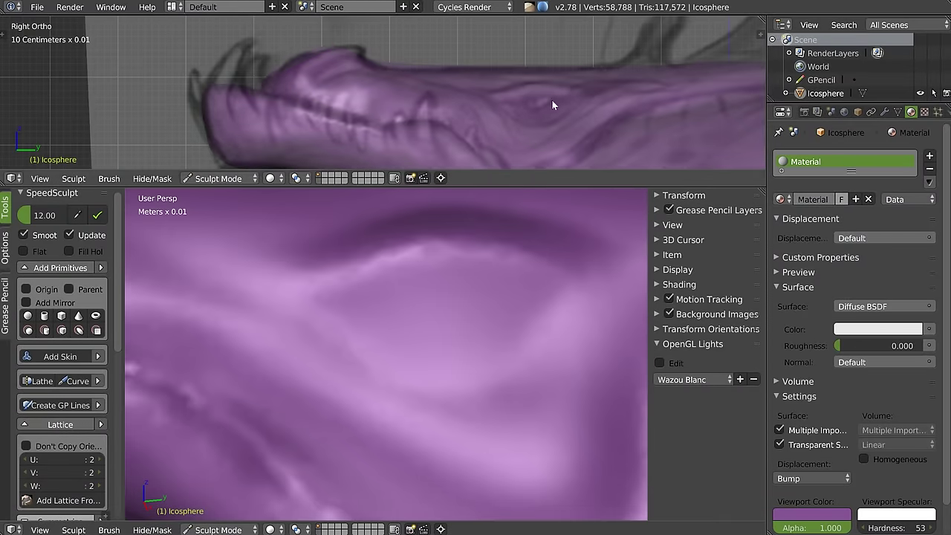
{"action": "scroll", "coordinate": [619, 80], "scroll_direction": "up", "scroll_amount": 3}
{"action": "scroll", "coordinate": [489, 99], "scroll_direction": "up", "scroll_amount": 2}
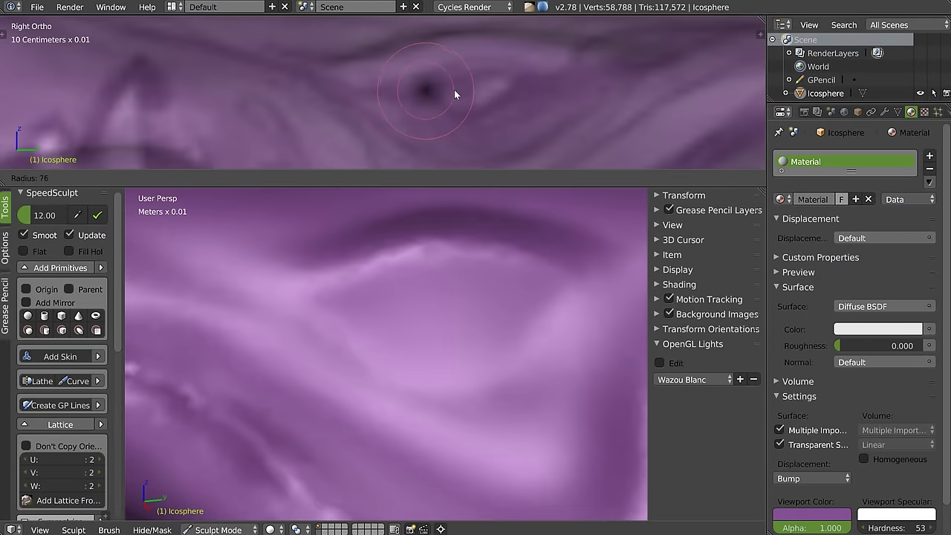
{"action": "left_click_drag", "start_coordinate": [346, 93], "coordinate": [419, 111]}
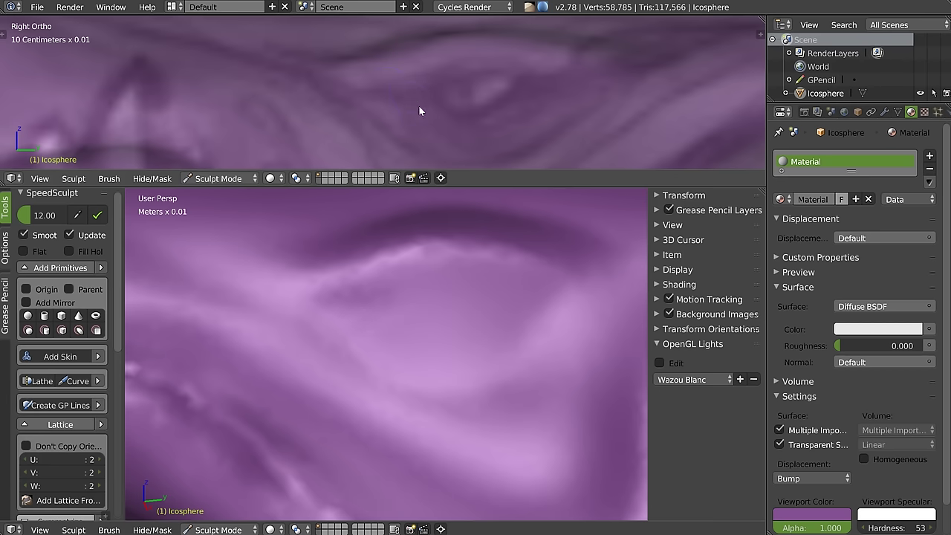
Step: Carve a crease under the eyelid ridge and deepen a small crease below the eye
{"action": "key", "text": "w"}
{"action": "left_click_drag", "start_coordinate": [515, 77], "coordinate": [532, 77]}
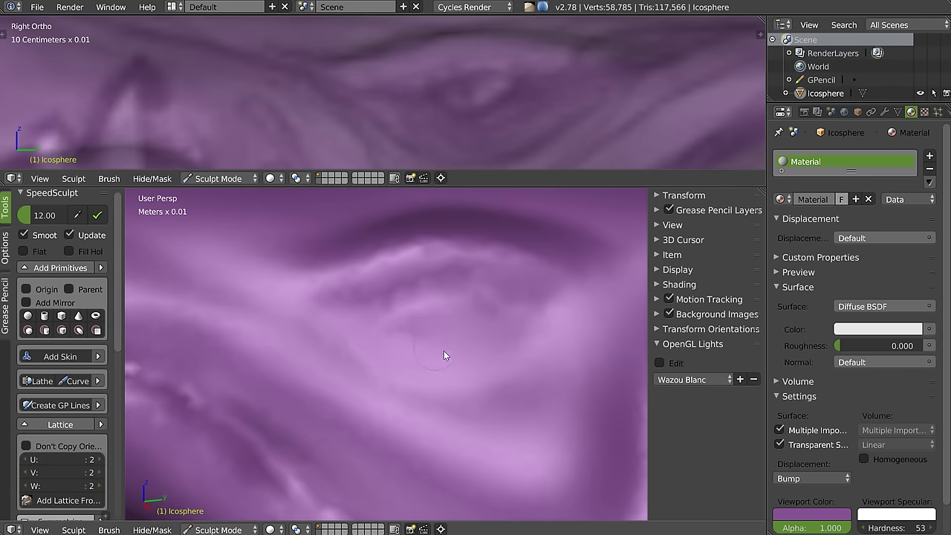
{"action": "mouse_move", "coordinate": [477, 339]}
{"action": "middle_mouse_down"}
{"action": "mouse_move", "coordinate": [447, 376]}
{"action": "mouse_move", "coordinate": [462, 390]}
{"action": "middle_mouse_up"}
{"action": "left_click_drag", "start_coordinate": [530, 382], "coordinate": [423, 384]}
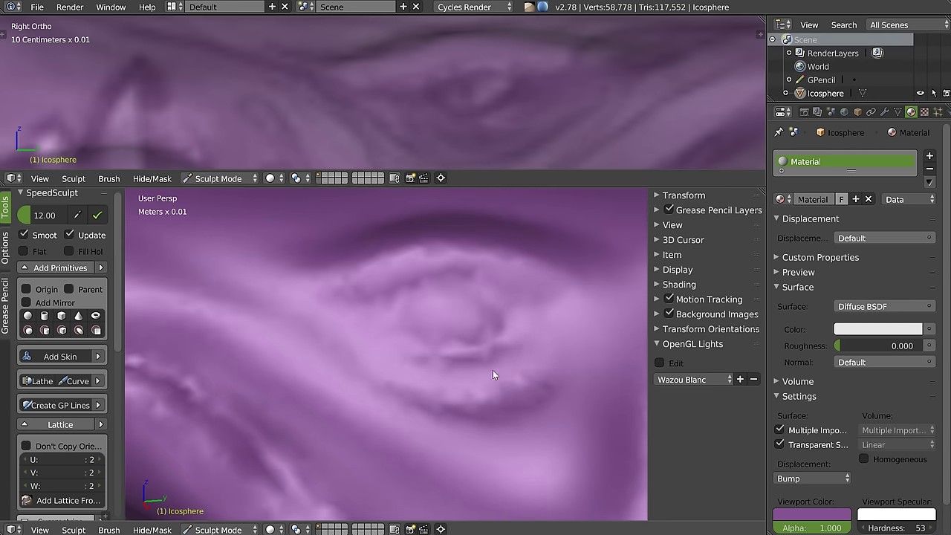
Step: Briefly show the wireframe to check mesh density around the eye region
{"action": "scroll", "coordinate": [483, 334], "scroll_direction": "down", "scroll_amount": 6}
{"action": "mouse_move", "coordinate": [482, 333]}
{"action": "middle_mouse_down"}
{"action": "mouse_move", "coordinate": [553, 346]}
{"action": "mouse_move", "coordinate": [618, 332]}
{"action": "mouse_move", "coordinate": [553, 340]}
{"action": "mouse_move", "coordinate": [486, 324]}
{"action": "mouse_move", "coordinate": [512, 253]}
{"action": "middle_mouse_up"}
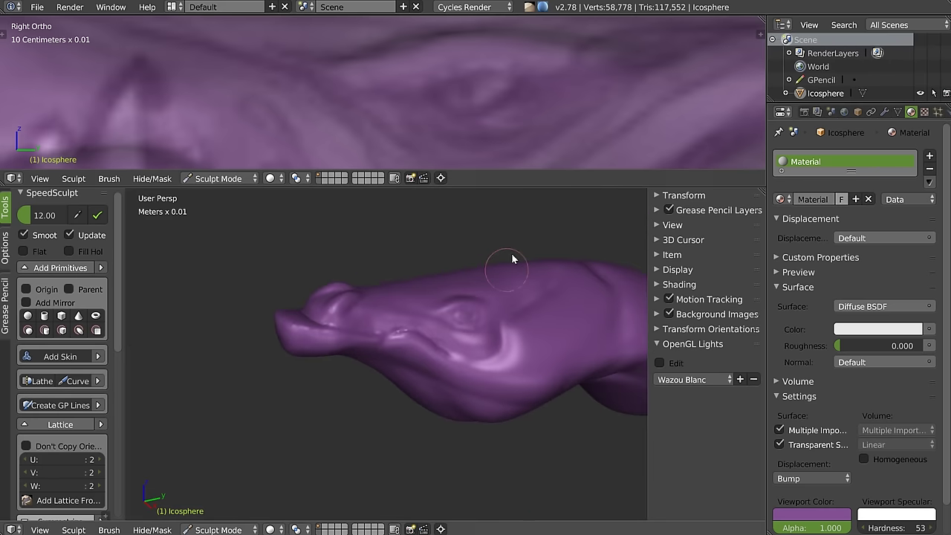
{"action": "scroll", "coordinate": [478, 85], "scroll_direction": "down", "scroll_amount": 2}
{"action": "scroll", "coordinate": [413, 109], "scroll_direction": "down", "scroll_amount": 2}
{"action": "scroll", "coordinate": [490, 80], "scroll_direction": "down", "scroll_amount": 2, "text": "ctrl"}
{"action": "scroll", "coordinate": [490, 81], "scroll_direction": "down", "scroll_amount": 1, "text": "ctrl"}
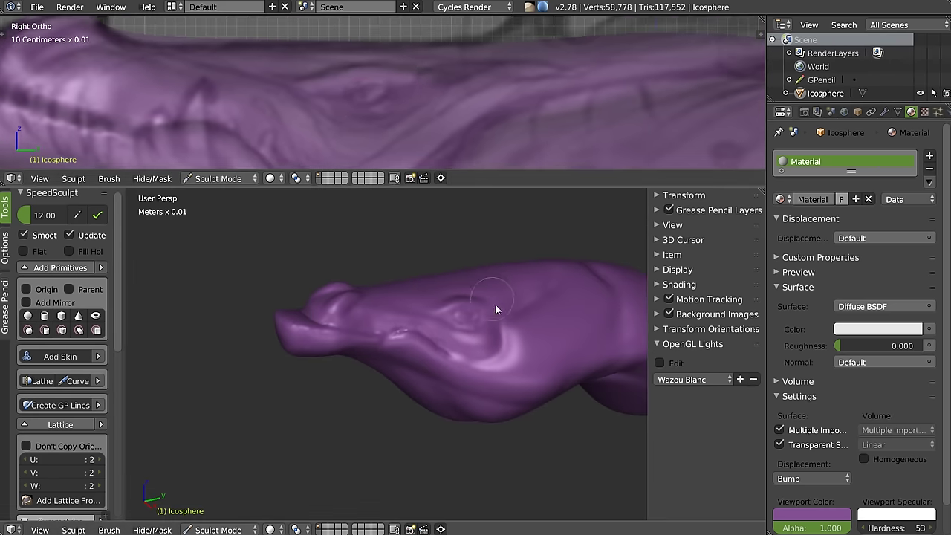
{"action": "scroll", "coordinate": [495, 304], "scroll_direction": "up", "scroll_amount": 2}
{"action": "scroll", "coordinate": [486, 327], "scroll_direction": "up", "scroll_amount": 2}
{"action": "scroll", "coordinate": [488, 318], "scroll_direction": "up", "scroll_amount": 2}
{"action": "scroll", "coordinate": [461, 323], "scroll_direction": "up", "scroll_amount": 1}
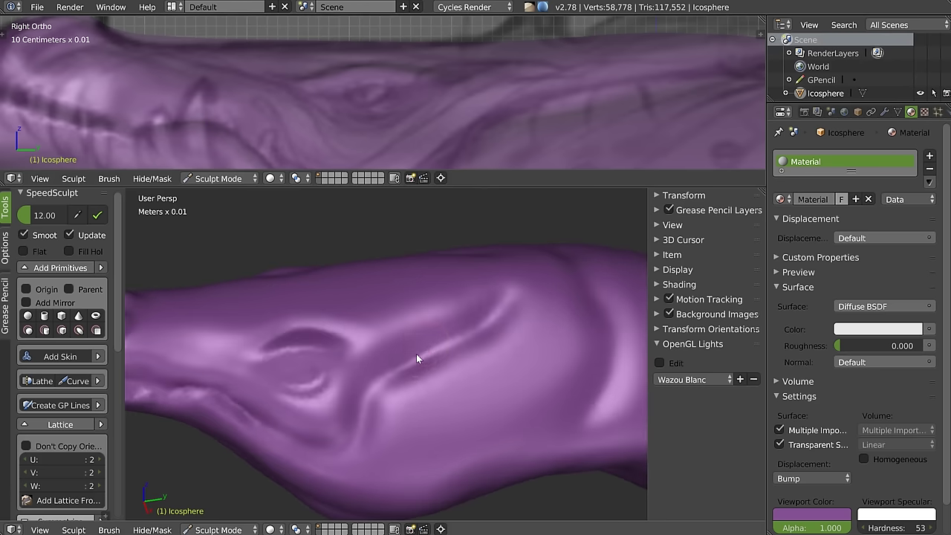
{"action": "scroll", "coordinate": [419, 357], "scroll_direction": "up", "scroll_amount": 1}
{"action": "scroll", "coordinate": [423, 338], "scroll_direction": "up", "scroll_amount": 1}
{"action": "mouse_move", "coordinate": [397, 377]}
{"action": "middle_mouse_down"}
{"action": "mouse_move", "coordinate": [417, 350]}
{"action": "mouse_move", "coordinate": [377, 365]}
{"action": "middle_mouse_up"}
{"action": "middle_click_drag", "start_coordinate": [473, 100], "coordinate": [515, 39], "text": "shift"}
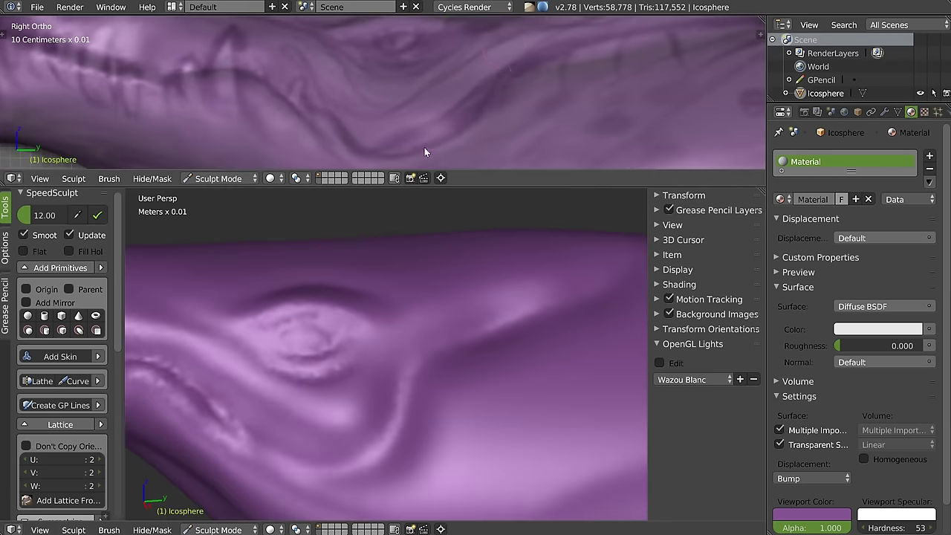
{"action": "key", "text": "z"}
{"action": "left_click", "coordinate": [436, 40]}
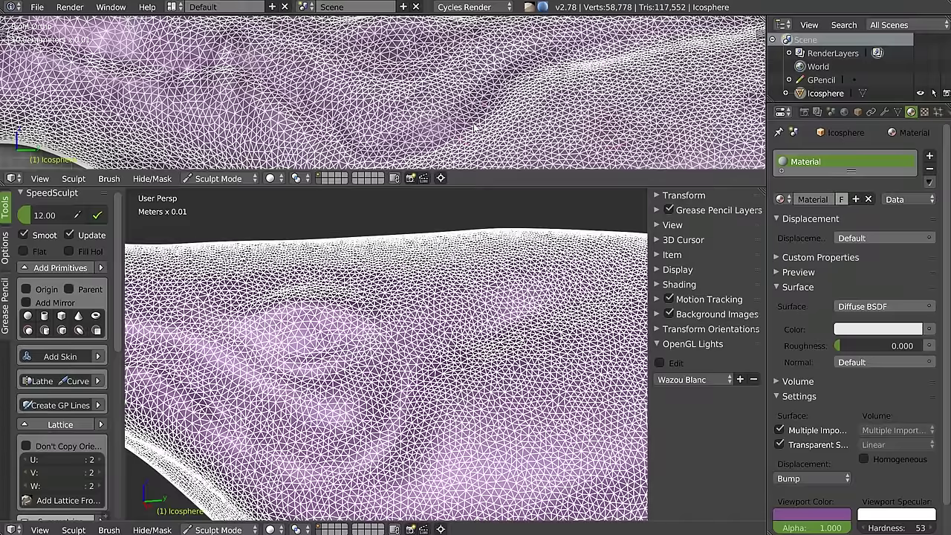
{"action": "key", "text": "z"}
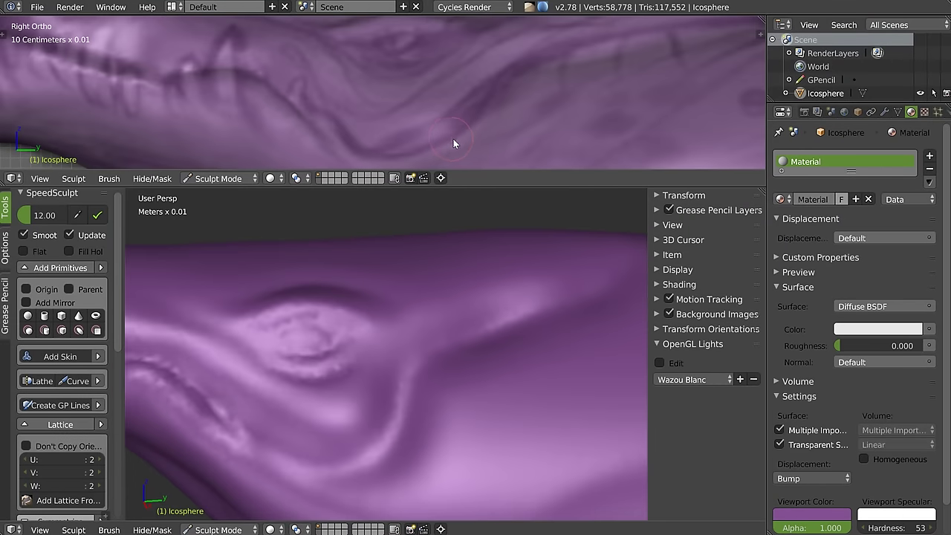
Step: Set brush radius to 190 and raise and reshape the ridge along the cheek fold
{"action": "key", "text": "w"}
{"action": "key", "text": "f"}
{"action": "left_click", "coordinate": [472, 124]}
{"action": "left_click_drag", "start_coordinate": [382, 145], "coordinate": [448, 126]}
{"action": "mouse_move", "coordinate": [513, 67]}
{"action": "left_mouse_down"}
{"action": "mouse_move", "coordinate": [568, 41]}
{"action": "mouse_move", "coordinate": [447, 121]}
{"action": "mouse_move", "coordinate": [429, 112]}
{"action": "left_mouse_up"}
Step: Add a light stroke on the upper head and reshape the head's lower fold
{"action": "mouse_move", "coordinate": [377, 405]}
{"action": "middle_mouse_down"}
{"action": "mouse_move", "coordinate": [409, 322]}
{"action": "mouse_move", "coordinate": [404, 297]}
{"action": "mouse_move", "coordinate": [425, 330]}
{"action": "middle_mouse_up"}
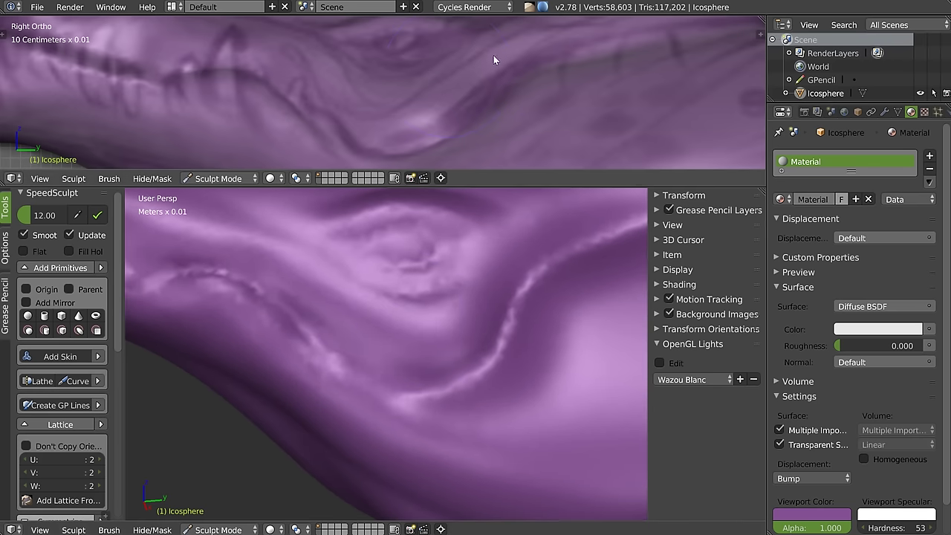
{"action": "scroll", "coordinate": [493, 55], "scroll_direction": "down", "scroll_amount": 2}
{"action": "middle_click_drag", "start_coordinate": [466, 274], "coordinate": [448, 331]}
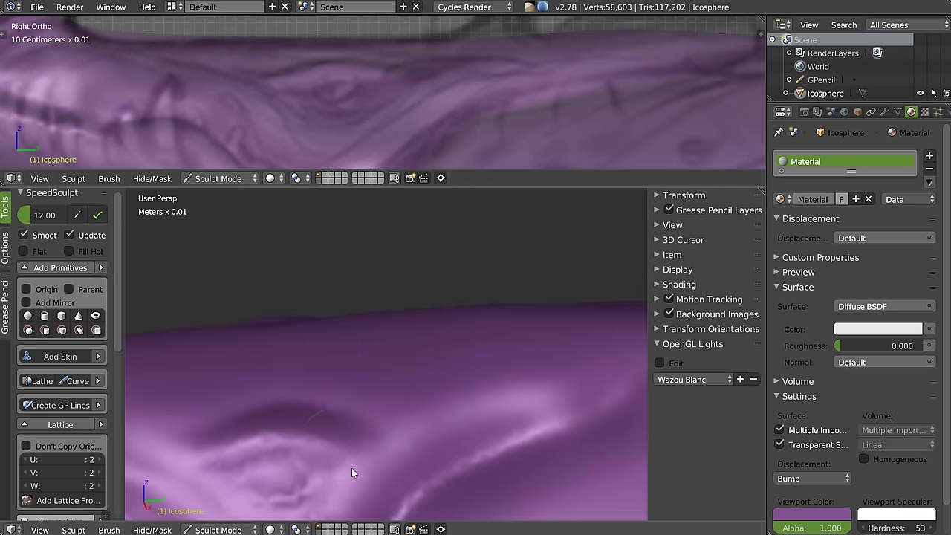
{"action": "left_click_drag", "start_coordinate": [377, 361], "coordinate": [438, 333]}
{"action": "mouse_move", "coordinate": [423, 387]}
{"action": "left_mouse_down"}
{"action": "mouse_move", "coordinate": [590, 384]}
{"action": "mouse_move", "coordinate": [457, 377]}
{"action": "left_mouse_up"}
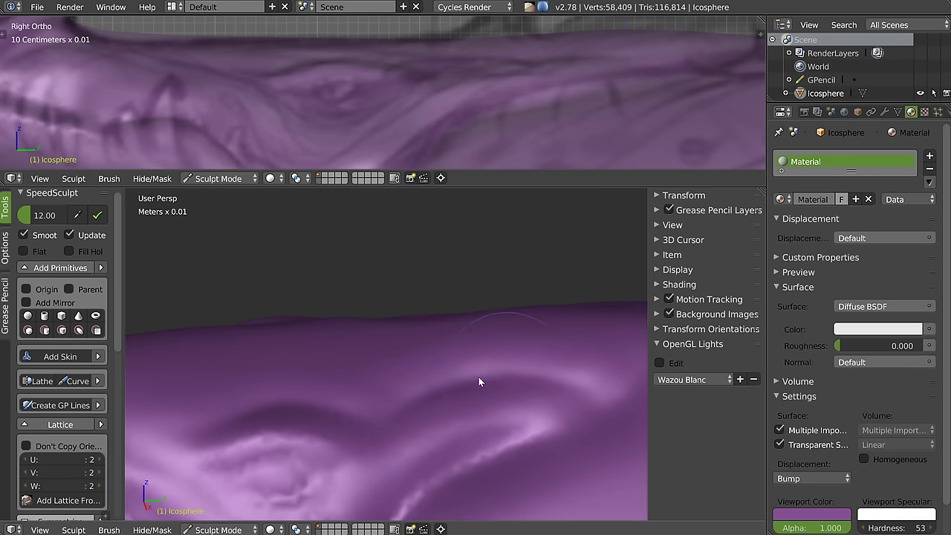
{"action": "scroll", "coordinate": [582, 327], "scroll_direction": "down", "scroll_amount": 3}
{"action": "mouse_move", "coordinate": [573, 365]}
{"action": "middle_mouse_down"}
{"action": "mouse_move", "coordinate": [469, 332]}
{"action": "mouse_move", "coordinate": [457, 307]}
{"action": "mouse_move", "coordinate": [464, 290]}
{"action": "middle_mouse_up"}
{"action": "key", "text": "n"}
{"action": "mouse_move", "coordinate": [449, 350]}
{"action": "middle_mouse_down"}
{"action": "mouse_move", "coordinate": [518, 353]}
{"action": "mouse_move", "coordinate": [239, 318]}
{"action": "middle_mouse_up"}
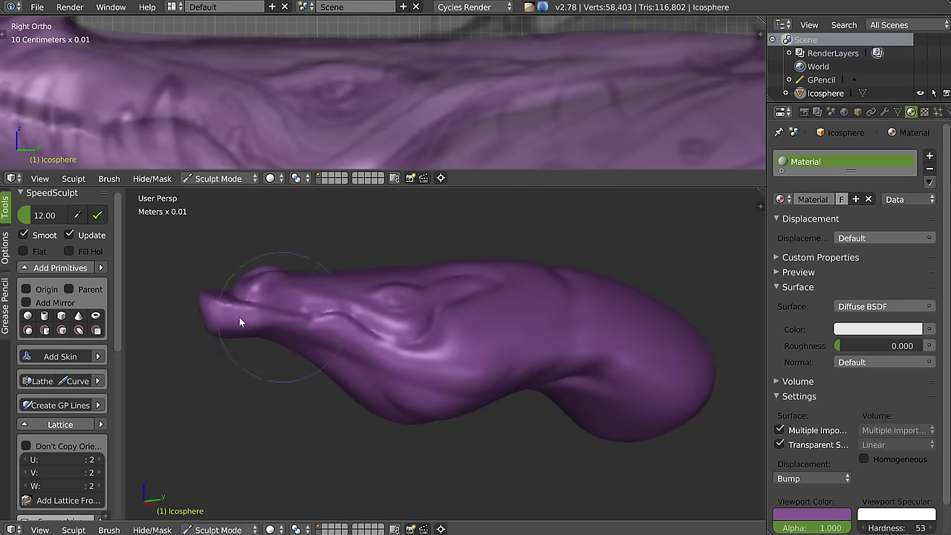
Step: With Snake Hook, pull up a small hump and reshape the head's top ridge to the sketch
{"action": "mouse_move", "coordinate": [421, 323]}
{"action": "middle_mouse_down"}
{"action": "mouse_move", "coordinate": [409, 278]}
{"action": "mouse_move", "coordinate": [427, 303]}
{"action": "mouse_move", "coordinate": [369, 278]}
{"action": "mouse_move", "coordinate": [400, 290]}
{"action": "mouse_move", "coordinate": [412, 356]}
{"action": "mouse_move", "coordinate": [460, 249]}
{"action": "middle_mouse_up"}
{"action": "mouse_move", "coordinate": [521, 149]}
{"action": "middle_mouse_down", "text": "shift"}
{"action": "mouse_move", "coordinate": [548, 104]}
{"action": "mouse_move", "coordinate": [456, 123]}
{"action": "mouse_move", "coordinate": [550, 91]}
{"action": "mouse_move", "coordinate": [483, 82]}
{"action": "middle_mouse_up", "text": "shift"}
{"action": "scroll", "coordinate": [438, 127], "scroll_direction": "down", "scroll_amount": 2}
{"action": "key", "text": "w"}
{"action": "left_click", "coordinate": [373, 43]}
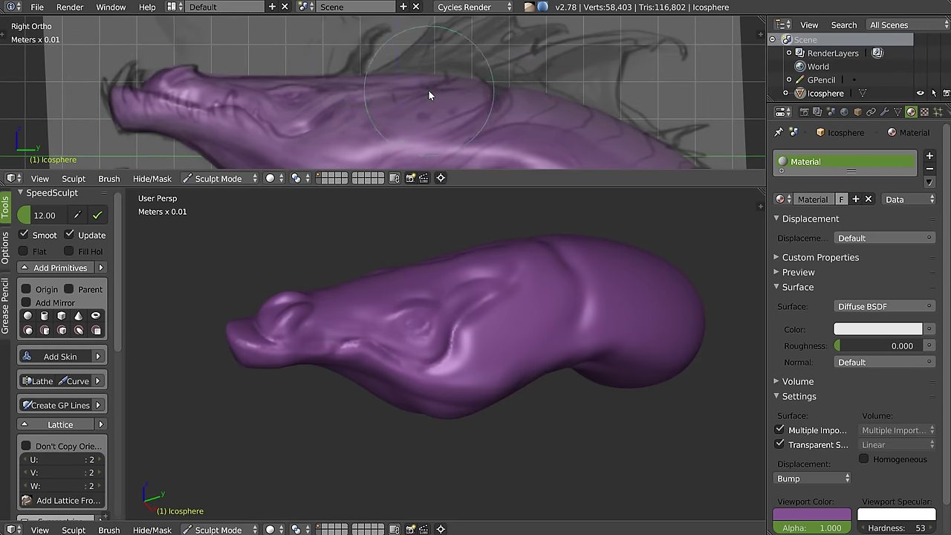
{"action": "left_click_drag", "start_coordinate": [449, 77], "coordinate": [498, 82]}
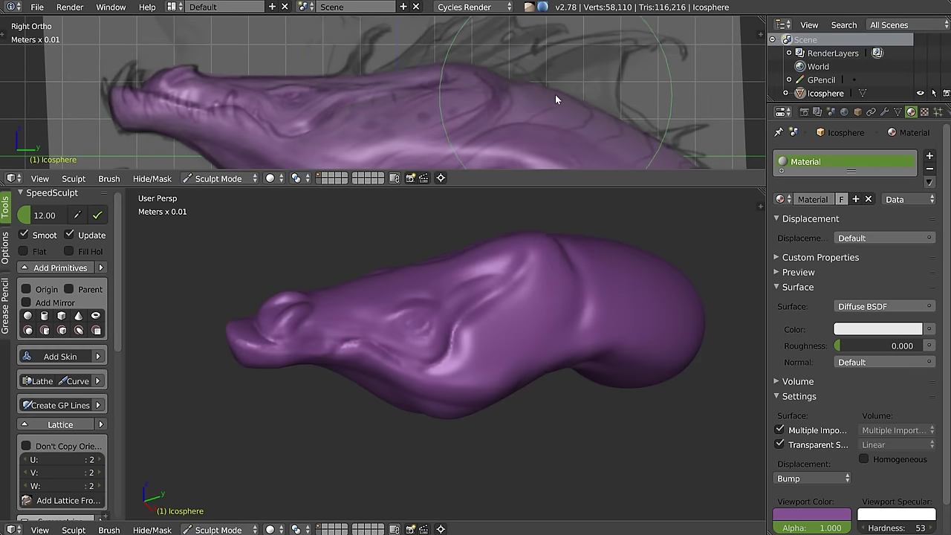
{"action": "left_click_drag", "start_coordinate": [555, 94], "coordinate": [599, 116]}
Step: Zoom out and back in to review the reshaped top ridge
{"action": "scroll", "coordinate": [446, 89], "scroll_direction": "down", "scroll_amount": 3, "text": "ctrl"}
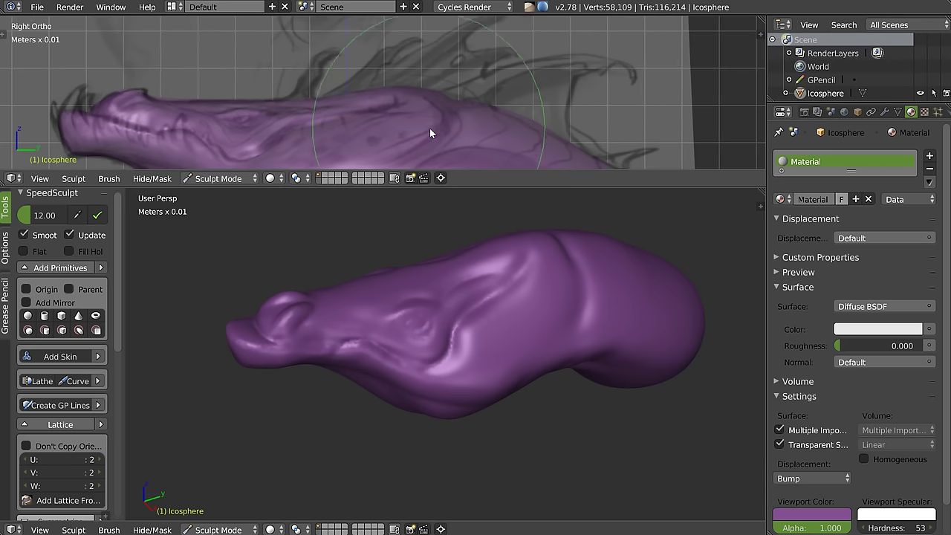
{"action": "scroll", "coordinate": [428, 112], "scroll_direction": "up", "scroll_amount": 2}
{"action": "scroll", "coordinate": [485, 60], "scroll_direction": "down", "scroll_amount": 3, "text": "shift"}
{"action": "scroll", "coordinate": [511, 79], "scroll_direction": "down", "scroll_amount": 3, "text": "shift"}
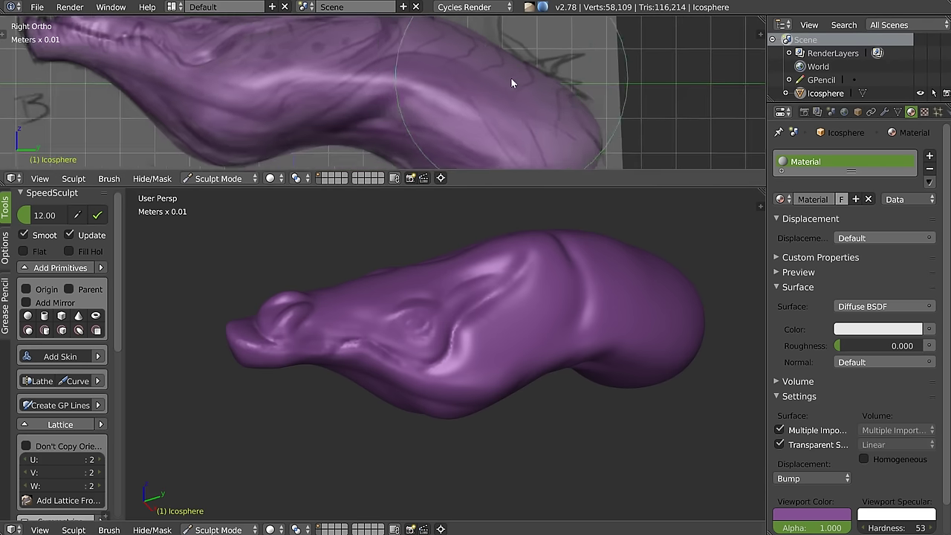
{"action": "scroll", "coordinate": [453, 136], "scroll_direction": "up", "scroll_amount": 2, "text": "ctrl"}
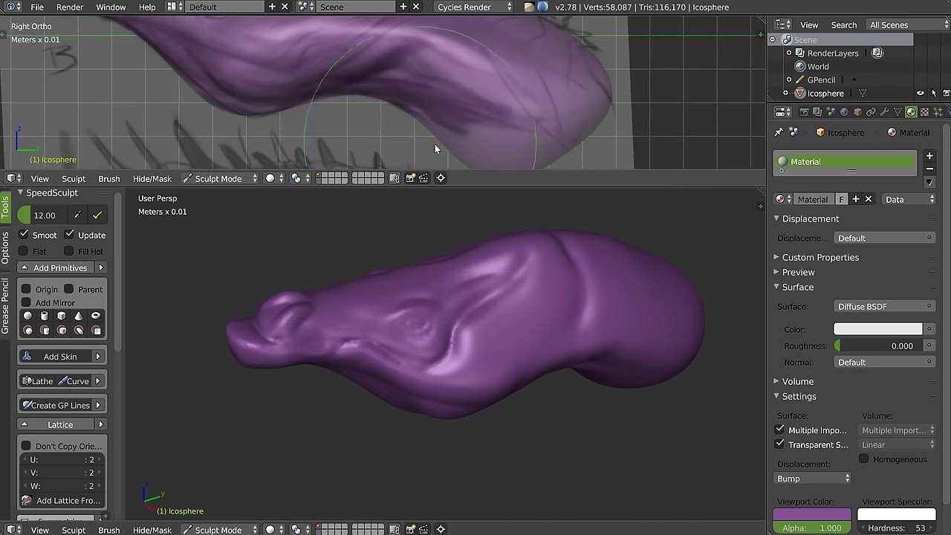
{"action": "scroll", "coordinate": [454, 145], "scroll_direction": "up", "scroll_amount": 2, "text": "ctrl"}
{"action": "scroll", "coordinate": [446, 160], "scroll_direction": "up", "scroll_amount": 2, "text": "shift"}
{"action": "scroll", "coordinate": [374, 101], "scroll_direction": "up", "scroll_amount": 1}
{"action": "scroll", "coordinate": [369, 110], "scroll_direction": "up", "scroll_amount": 2}
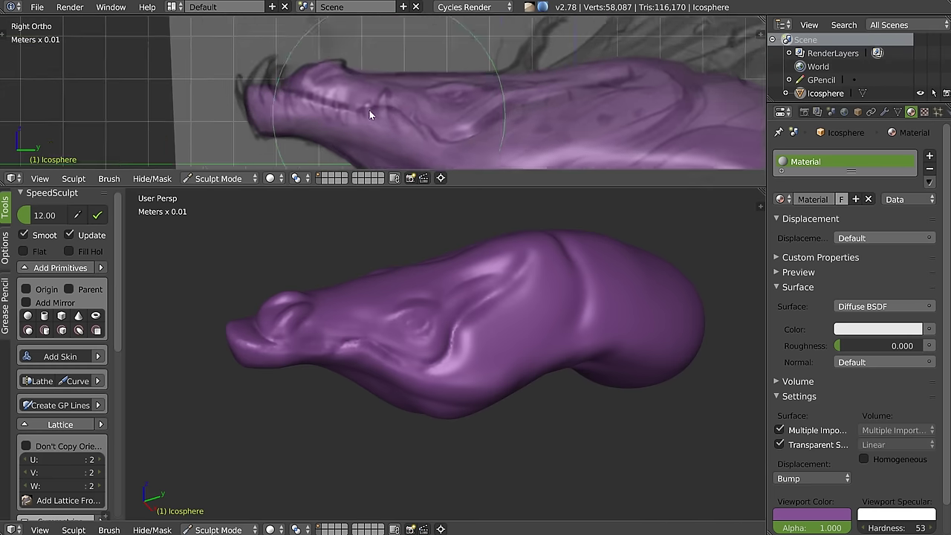
{"action": "scroll", "coordinate": [350, 104], "scroll_direction": "up", "scroll_amount": 2}
{"action": "scroll", "coordinate": [351, 102], "scroll_direction": "up", "scroll_amount": 1}
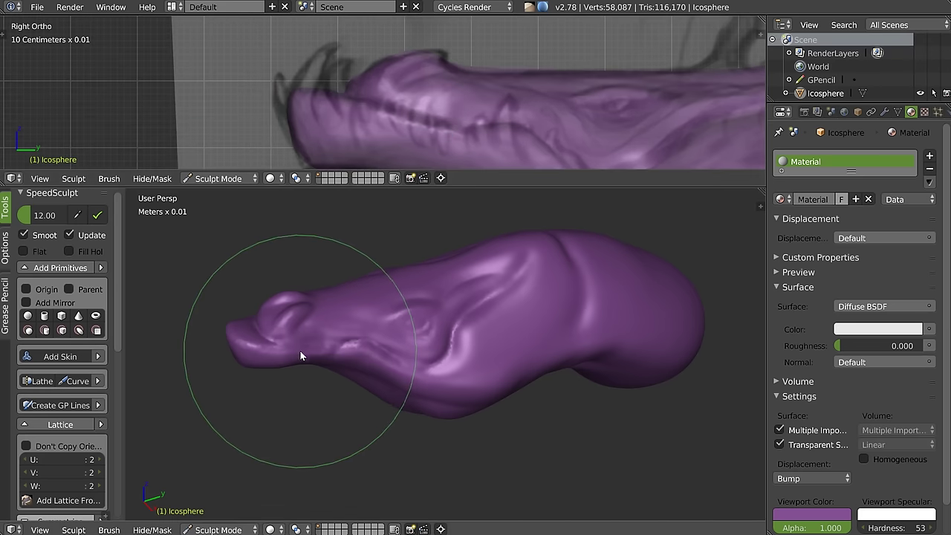
Step: Touch up the snout and shrink the brush radius to about 98 px
{"action": "middle_click_drag", "start_coordinate": [322, 198], "coordinate": [304, 360]}
{"action": "scroll", "coordinate": [306, 379], "scroll_direction": "up", "scroll_amount": 2}
{"action": "scroll", "coordinate": [356, 329], "scroll_direction": "up", "scroll_amount": 2}
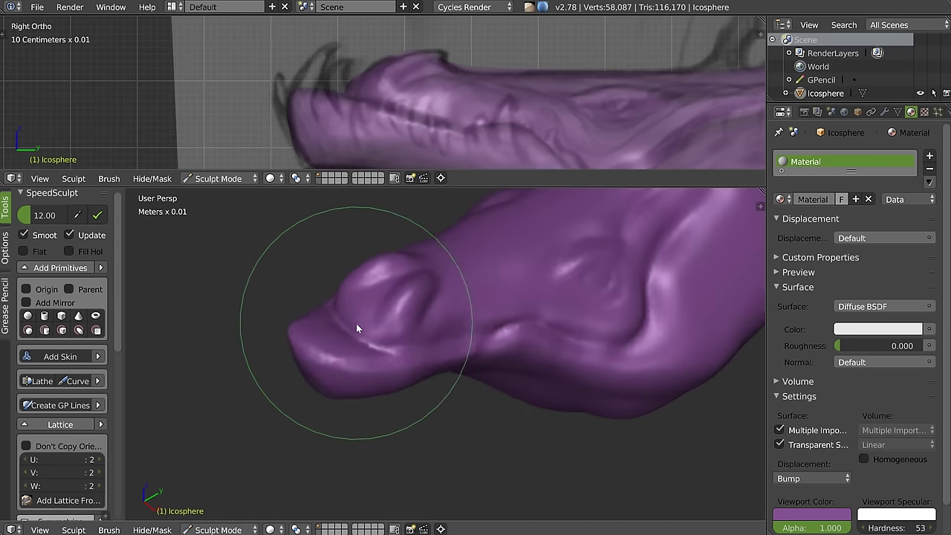
{"action": "scroll", "coordinate": [327, 345], "scroll_direction": "up", "scroll_amount": 1}
{"action": "scroll", "coordinate": [327, 327], "scroll_direction": "up", "scroll_amount": 1}
{"action": "left_click_drag", "start_coordinate": [327, 301], "coordinate": [327, 305]}
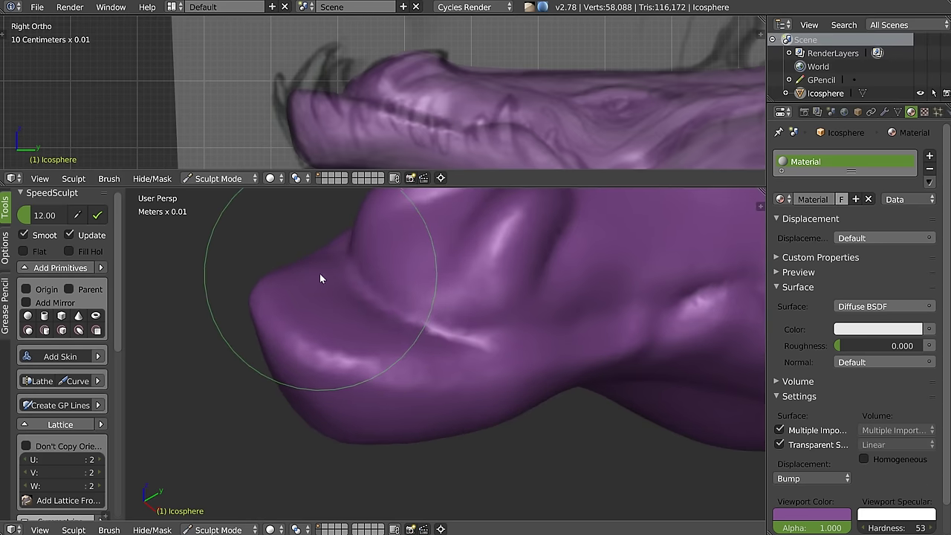
{"action": "key", "text": "f"}
{"action": "left_click", "coordinate": [302, 319]}
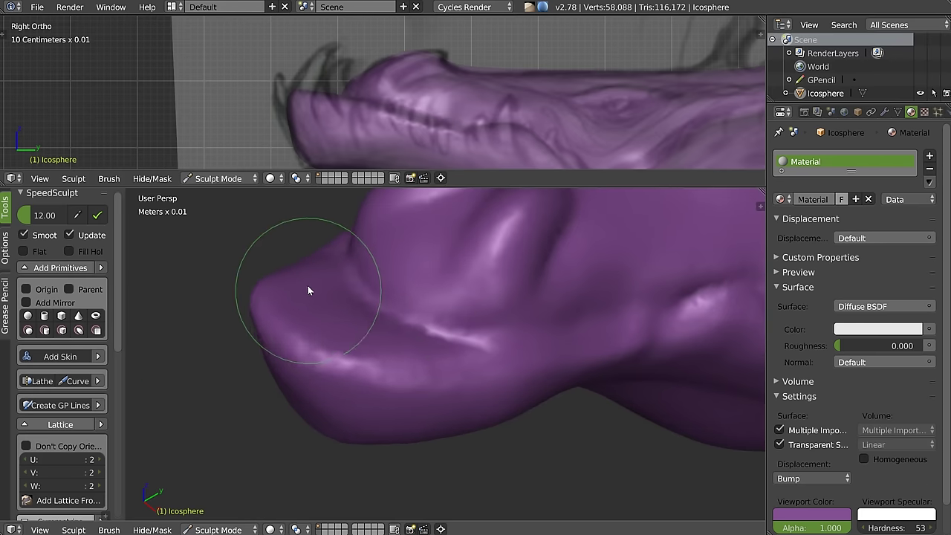
Step: Set the SpeedSculpt remesh resolution to 10
{"action": "mouse_move", "coordinate": [315, 277]}
{"action": "middle_mouse_down"}
{"action": "mouse_move", "coordinate": [382, 344]}
{"action": "mouse_move", "coordinate": [452, 303]}
{"action": "mouse_move", "coordinate": [431, 314]}
{"action": "mouse_move", "coordinate": [342, 298]}
{"action": "middle_mouse_up"}
{"action": "left_click", "coordinate": [46, 214]}
{"action": "type", "text": "10"}
{"action": "key", "text": "Return"}
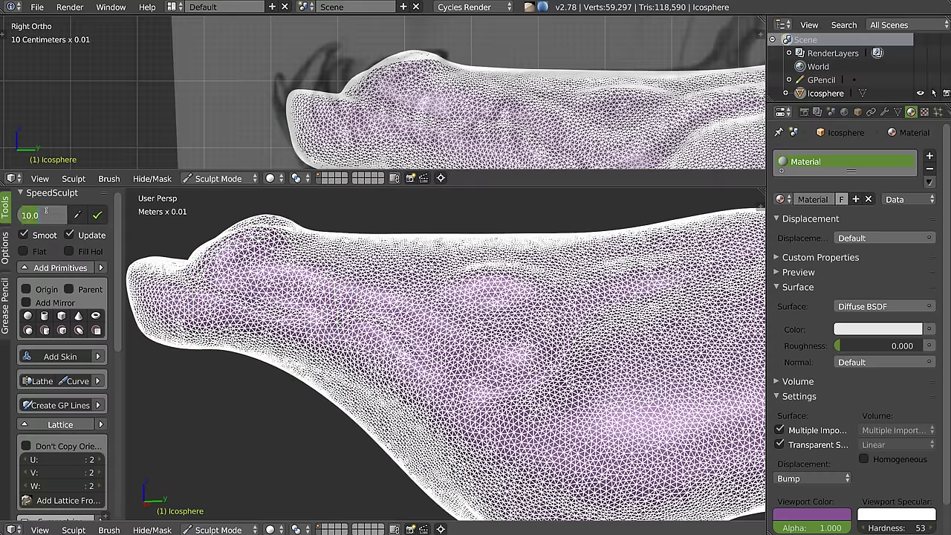
Step: Set the SpeedSculpt resolution to 8 and remesh the head more densely
{"action": "type", "text": "8"}
{"action": "key", "text": "Return"}
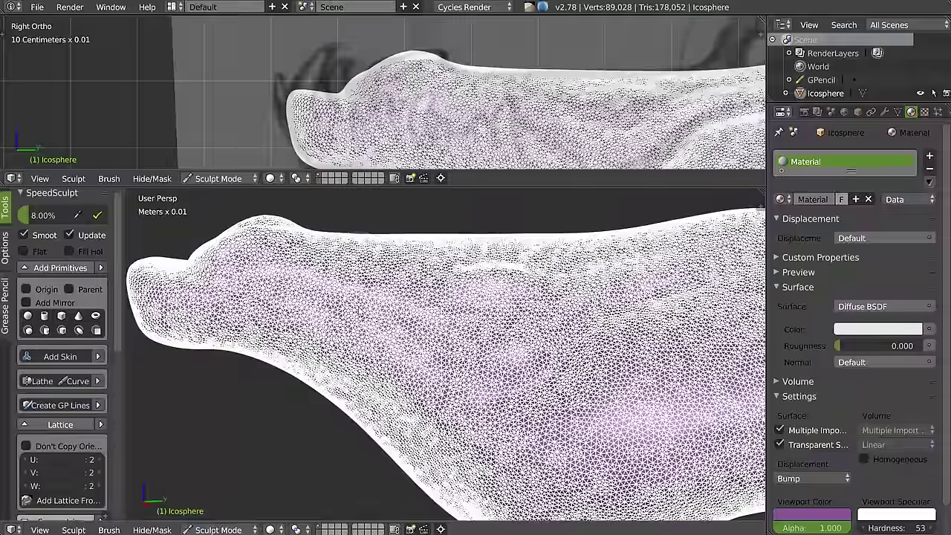
{"action": "middle_click_drag", "start_coordinate": [364, 314], "coordinate": [372, 324]}
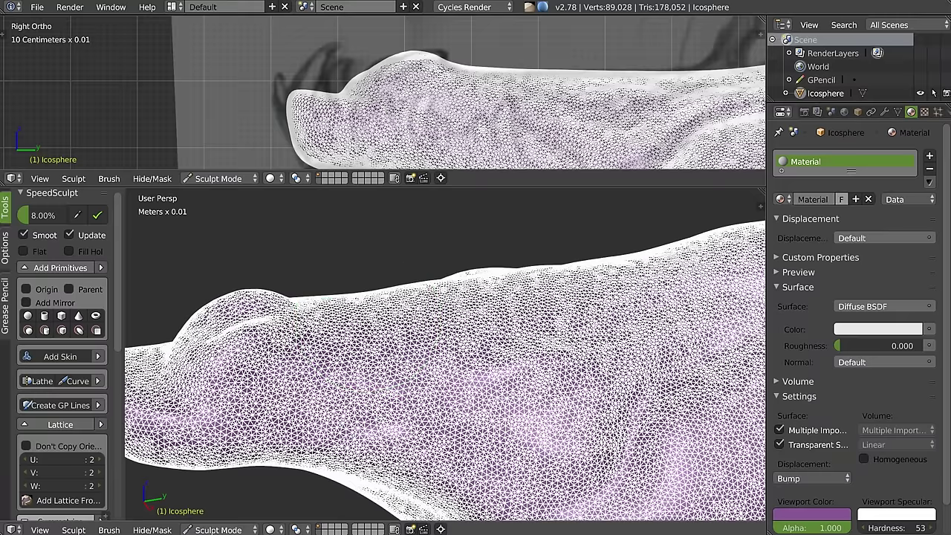
{"action": "middle_click_drag", "start_coordinate": [319, 382], "coordinate": [336, 338]}
{"action": "scroll", "coordinate": [336, 338], "scroll_direction": "up", "scroll_amount": 3}
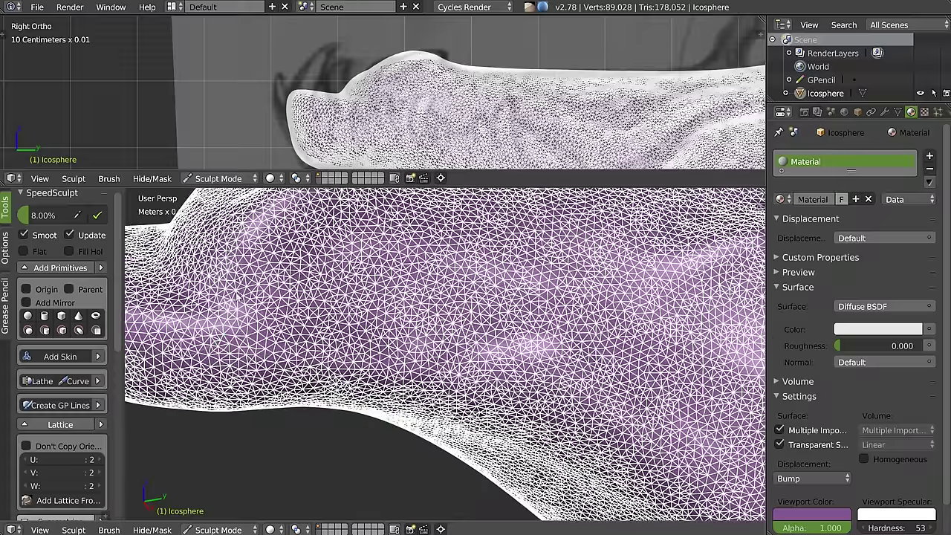
{"action": "scroll", "coordinate": [394, 312], "scroll_direction": "down", "scroll_amount": 3}
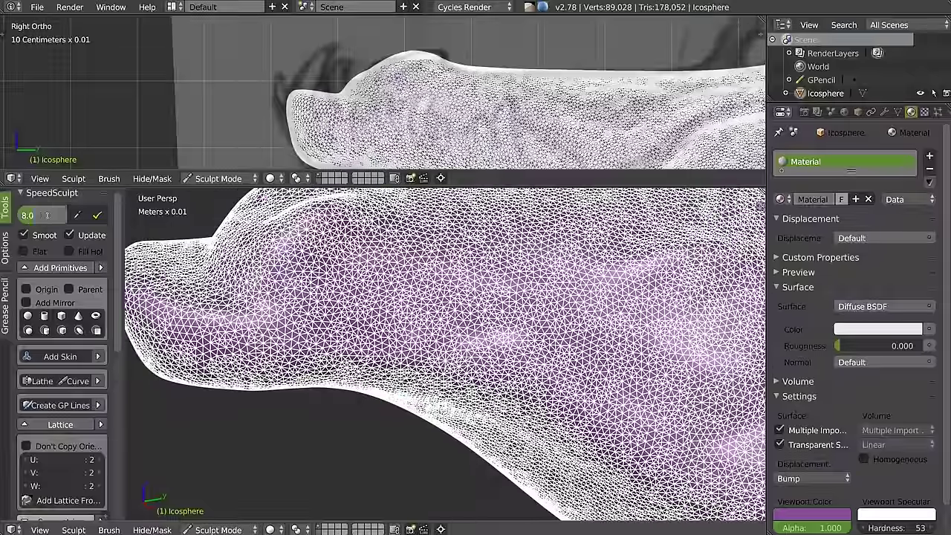
Step: Set detail to 5%, hide the wireframe, and resize the sculpt brush
{"action": "left_click", "coordinate": [47, 215]}
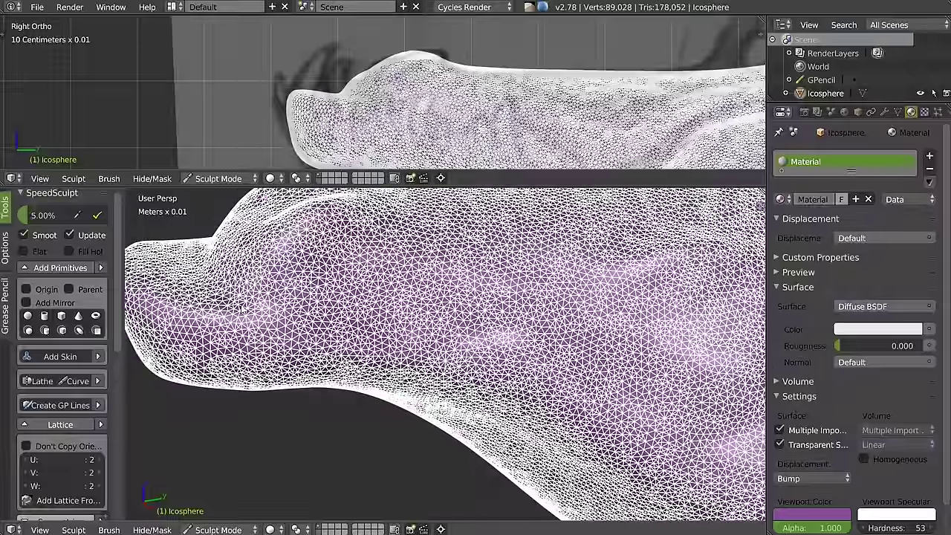
{"action": "key", "text": "w"}
{"action": "left_click", "coordinate": [234, 316]}
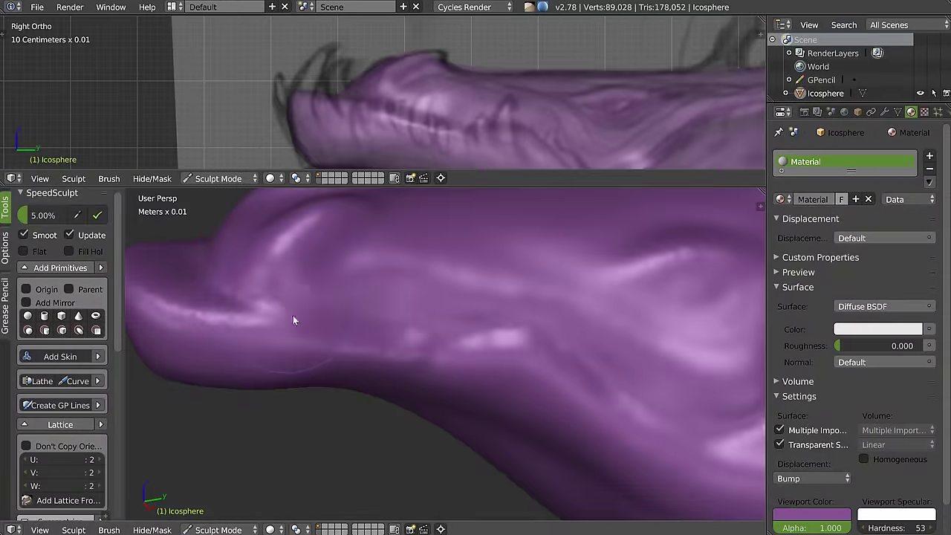
{"action": "key", "text": "f"}
{"action": "left_click", "coordinate": [270, 302]}
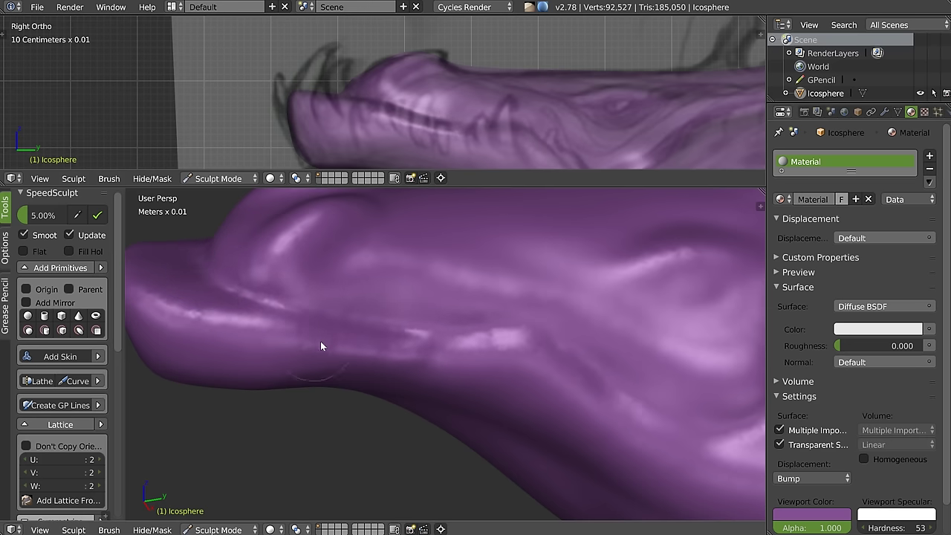
Step: Orbit to the head's upper ridge, enlarge the brush, and pull up a bump there
{"action": "right_click", "coordinate": [342, 320]}
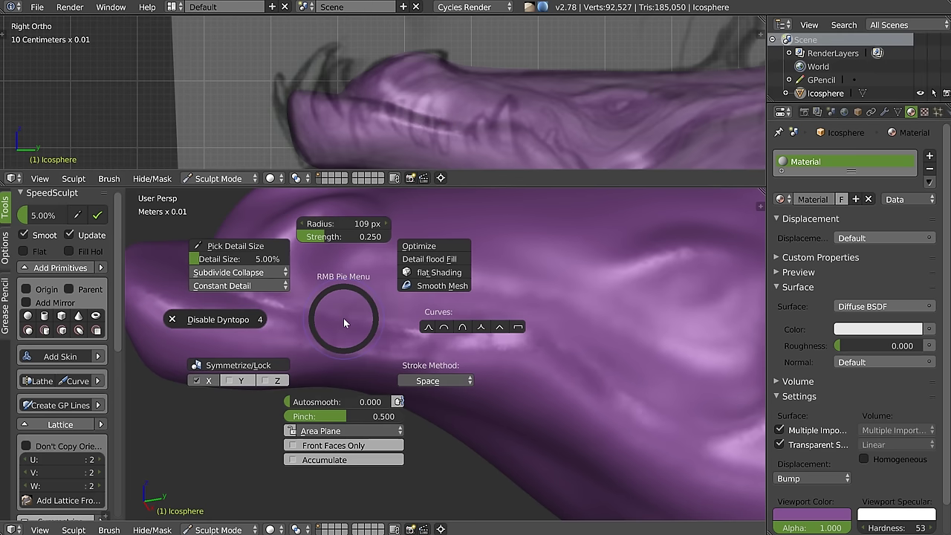
{"action": "left_click", "coordinate": [316, 403]}
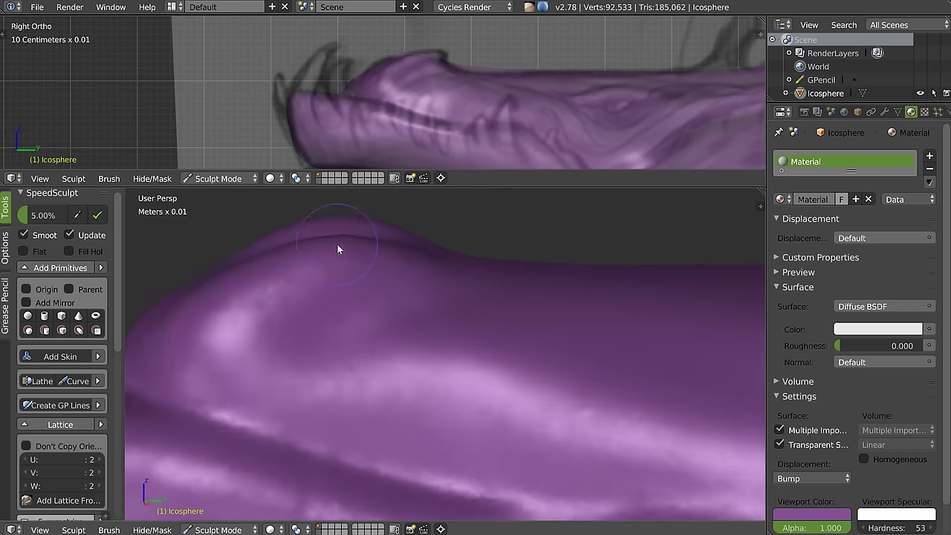
{"action": "middle_click_drag", "start_coordinate": [322, 275], "coordinate": [370, 279]}
{"action": "right_click", "coordinate": [371, 279]}
{"action": "left_click", "coordinate": [357, 275]}
{"action": "key", "text": "f"}
{"action": "left_click", "coordinate": [390, 261]}
{"action": "mouse_move", "coordinate": [367, 239]}
{"action": "left_mouse_down"}
{"action": "mouse_move", "coordinate": [427, 243]}
{"action": "mouse_move", "coordinate": [376, 244]}
{"action": "left_mouse_up"}
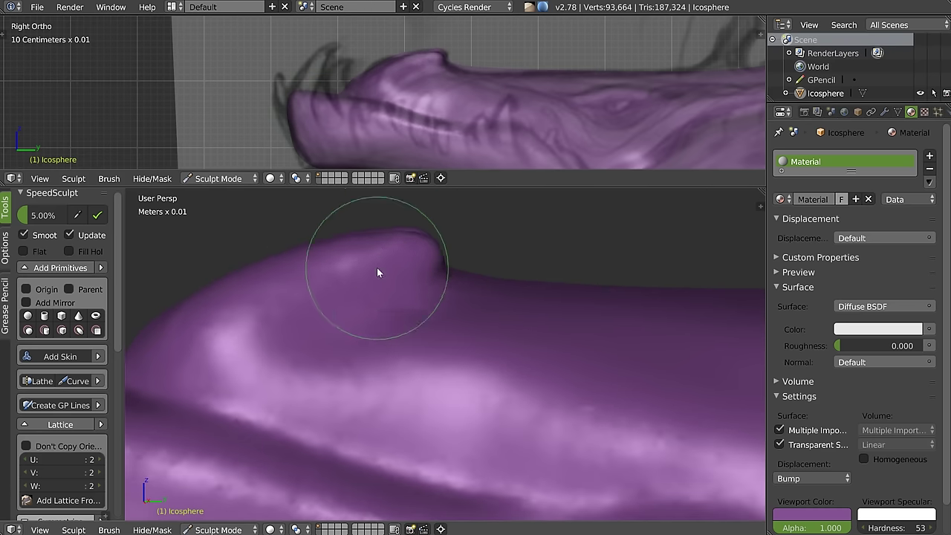
Step: Turn on the wireframe overlay, reshape beside the bump, and sample detail size from it
{"action": "key", "text": "shift+alt+z"}
{"action": "left_click_drag", "start_coordinate": [365, 279], "coordinate": [317, 269]}
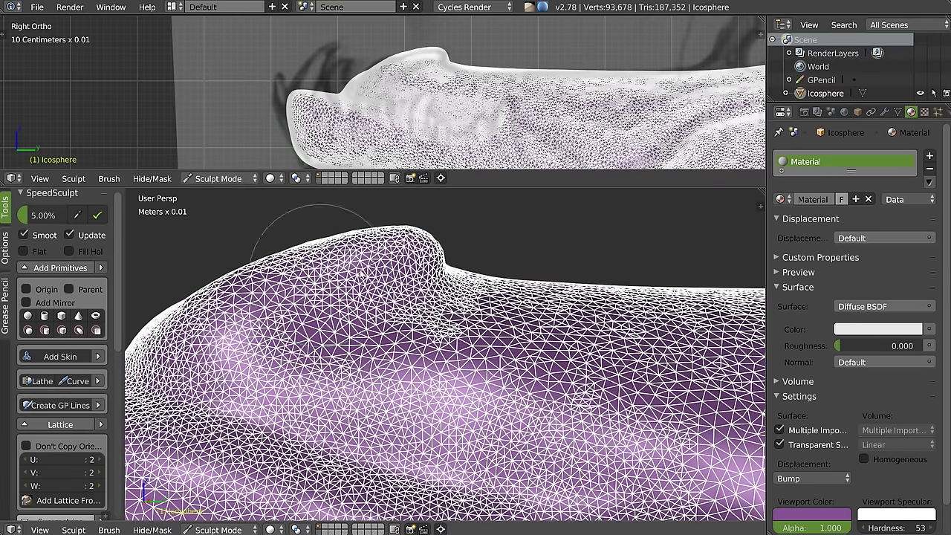
{"action": "key", "text": "w"}
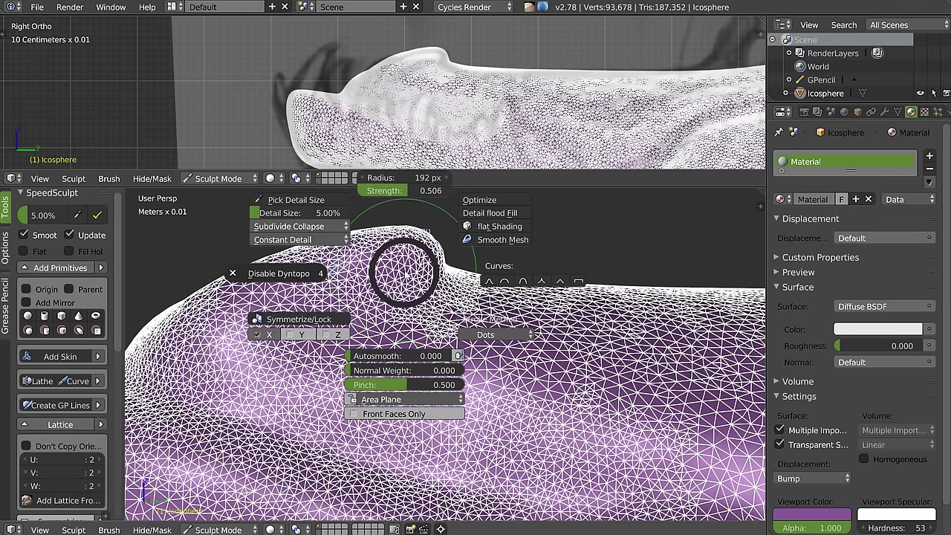
{"action": "left_click", "coordinate": [259, 200]}
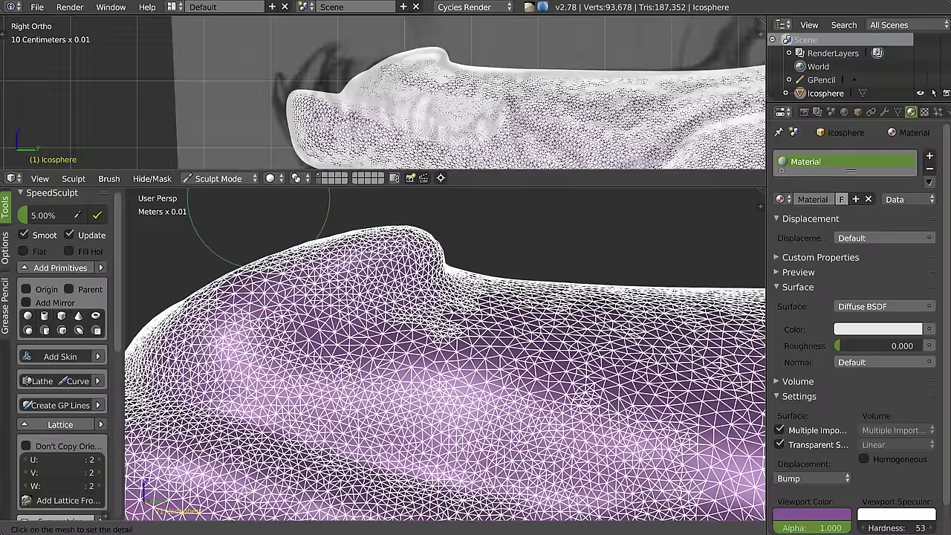
{"action": "left_click", "coordinate": [367, 245]}
Step: Set the dynamic-topology detail size to 2%, refine the ridge bump, then undo that stroke
{"action": "key", "text": "w"}
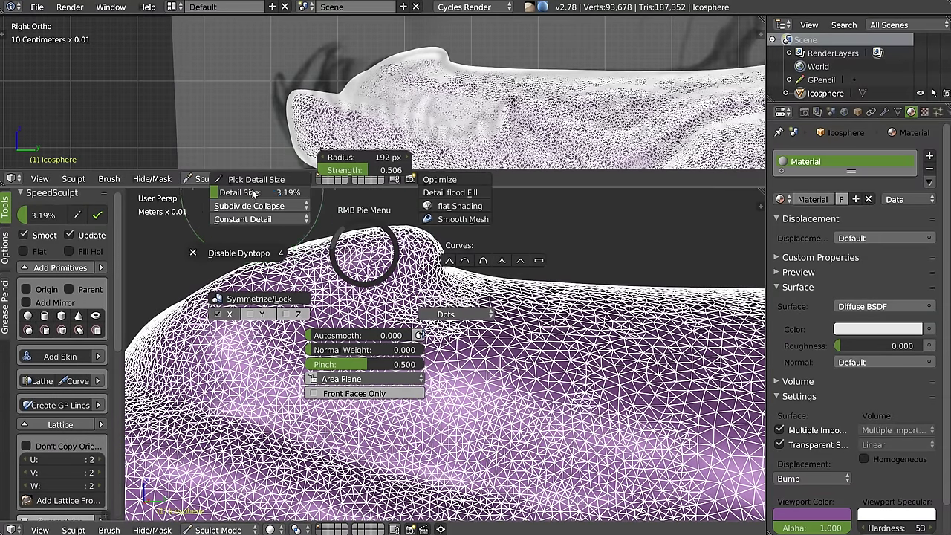
{"action": "left_click", "coordinate": [252, 192]}
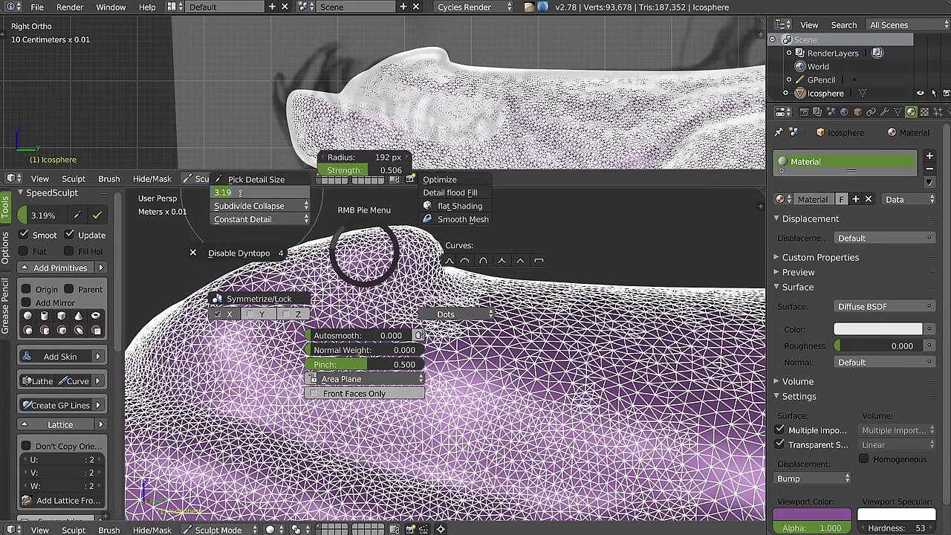
{"action": "type", "text": "2"}
{"action": "key", "text": "Return"}
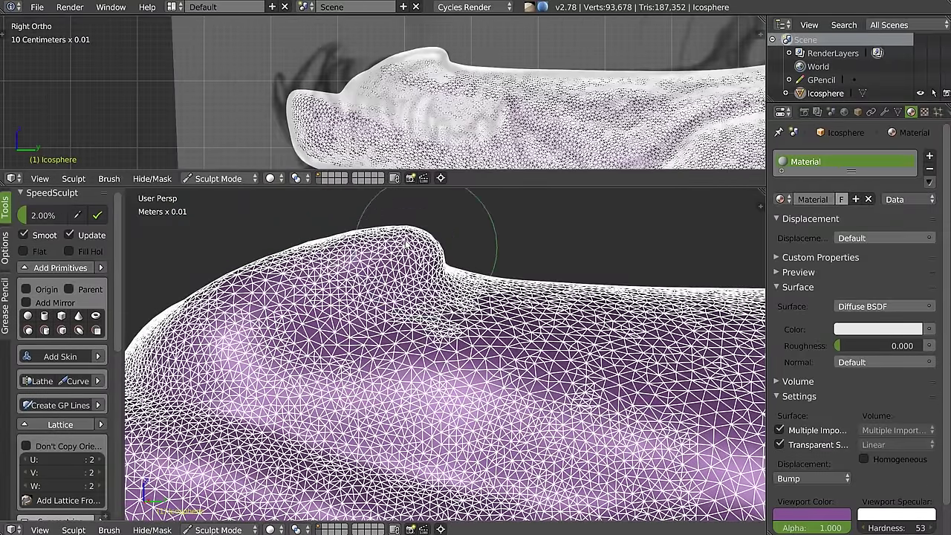
{"action": "left_click_drag", "start_coordinate": [426, 239], "coordinate": [379, 258]}
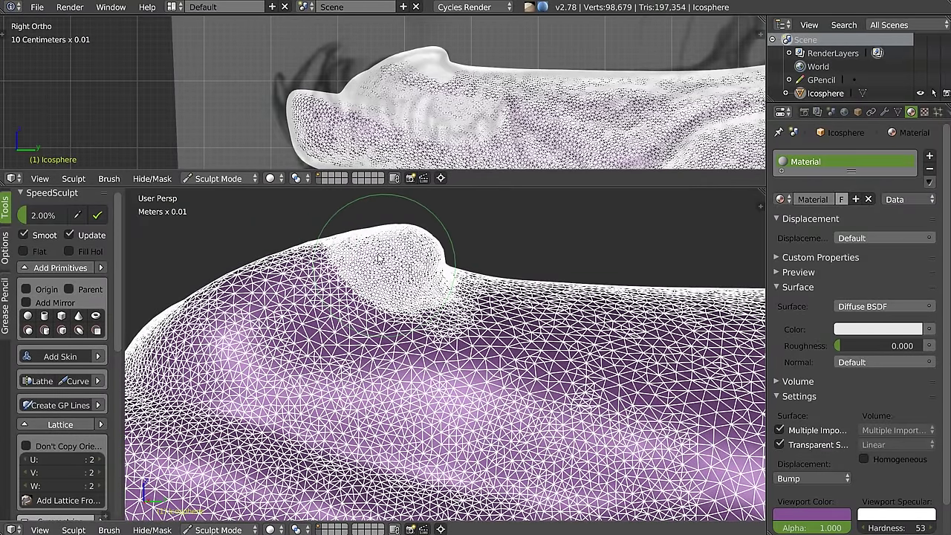
{"action": "key", "text": "ctrl+z"}
Step: Re-sculpt the ridge bump at 3% detail size and hide the wireframe overlay
{"action": "right_click", "coordinate": [381, 252]}
{"action": "left_click", "coordinate": [287, 190]}
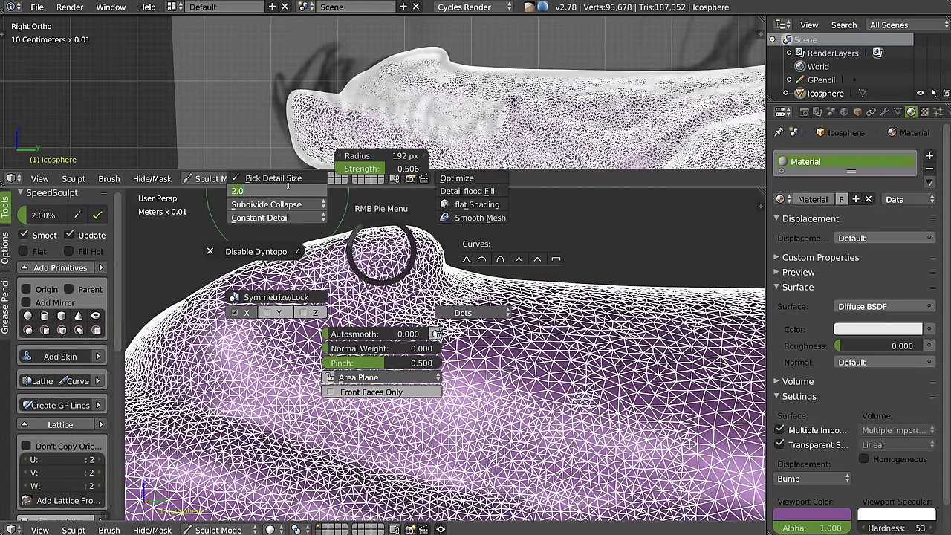
{"action": "key", "text": "Return"}
{"action": "left_click_drag", "start_coordinate": [460, 226], "coordinate": [344, 258]}
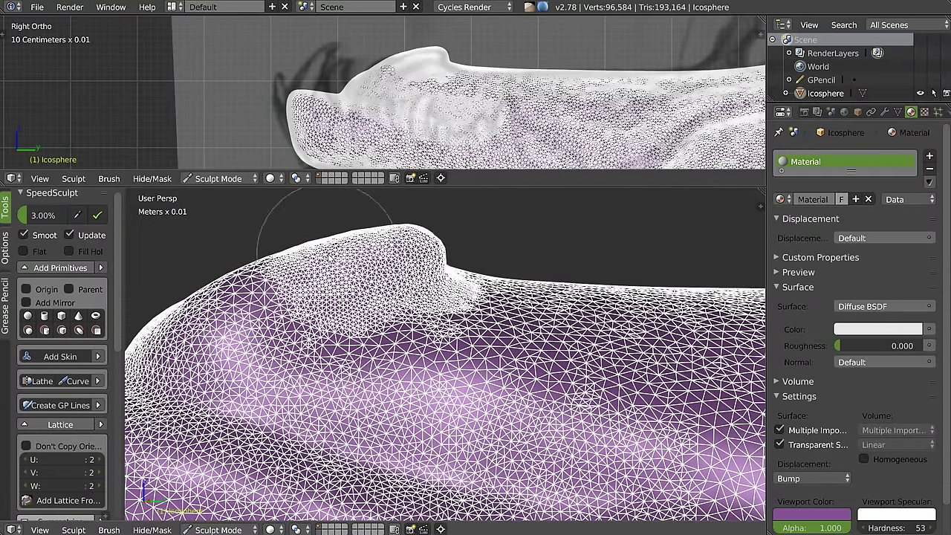
{"action": "key", "text": "shift+w"}
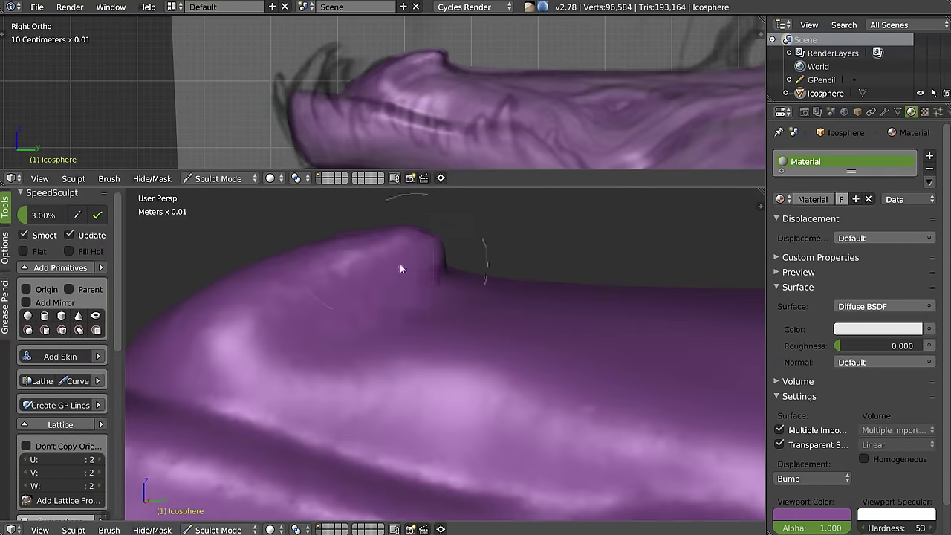
{"action": "right_click", "coordinate": [344, 276]}
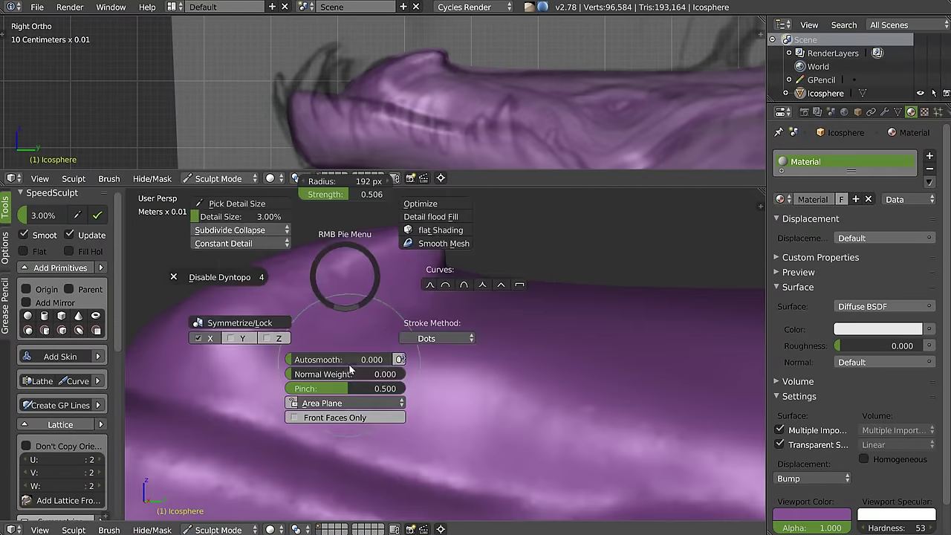
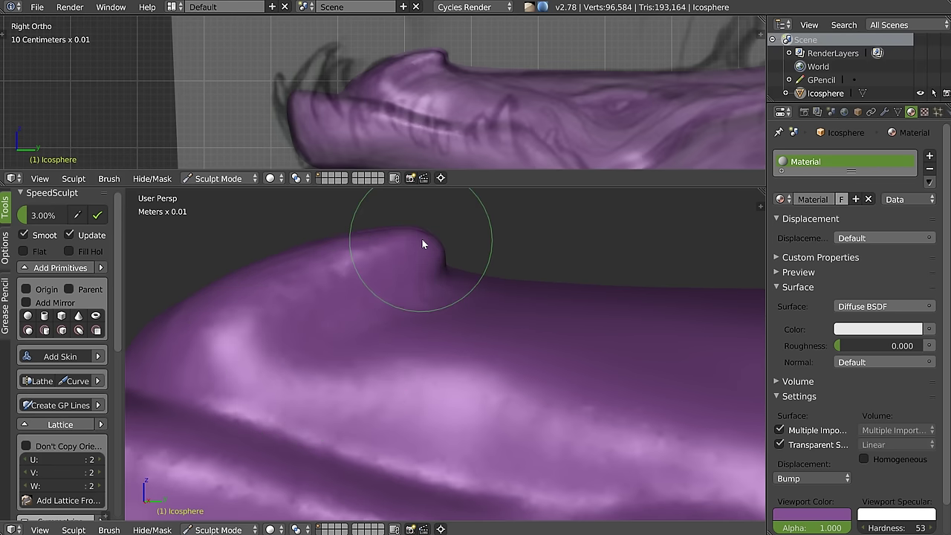
Step: Reshape the bump on the dragon's snout tip with the active sculpt brush
{"action": "mouse_move", "coordinate": [421, 237]}
{"action": "left_mouse_down"}
{"action": "mouse_move", "coordinate": [276, 280]}
{"action": "mouse_move", "coordinate": [424, 237]}
{"action": "mouse_move", "coordinate": [453, 215]}
{"action": "mouse_move", "coordinate": [250, 314]}
{"action": "mouse_move", "coordinate": [258, 325]}
{"action": "left_mouse_up"}
{"action": "right_click", "coordinate": [409, 309]}
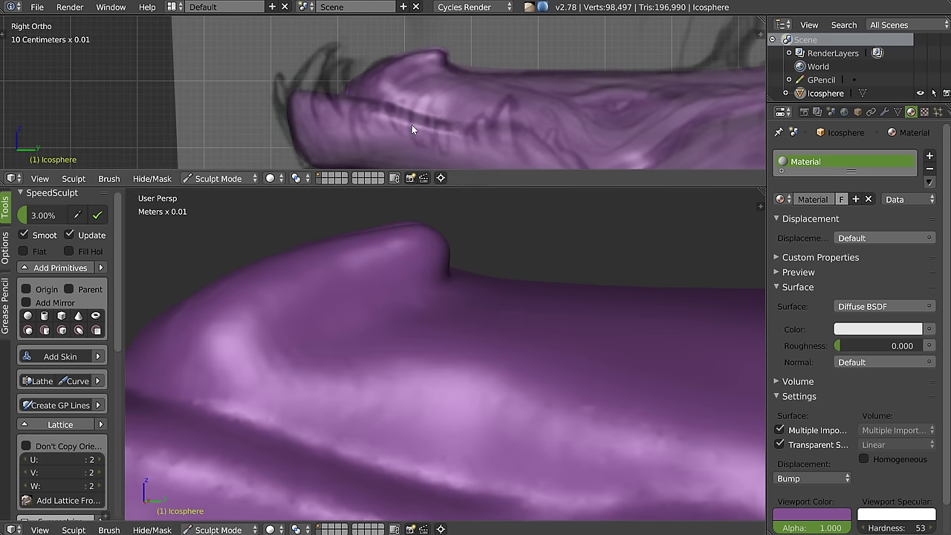
{"action": "scroll", "coordinate": [418, 83], "scroll_direction": "up", "scroll_amount": 4}
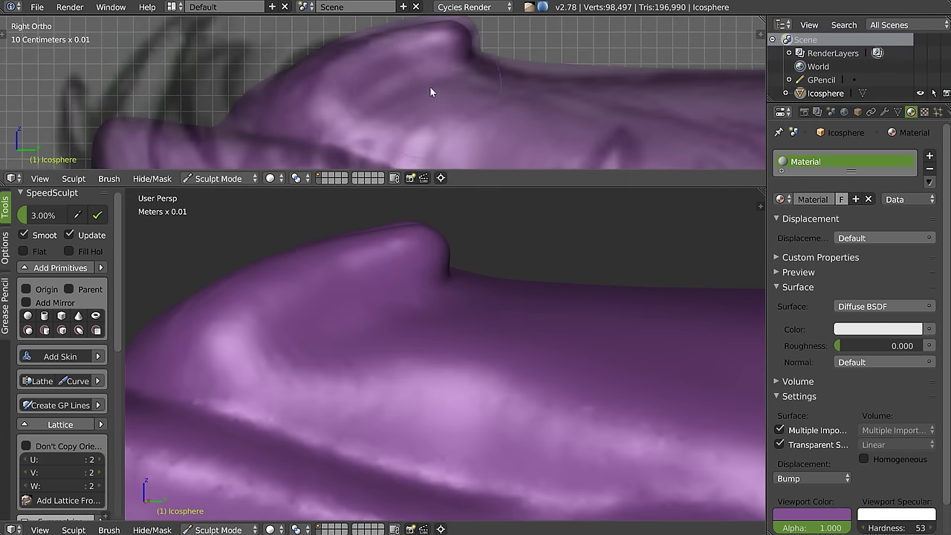
{"action": "mouse_move", "coordinate": [416, 290]}
{"action": "middle_mouse_down"}
{"action": "mouse_move", "coordinate": [374, 334]}
{"action": "mouse_move", "coordinate": [387, 339]}
{"action": "mouse_move", "coordinate": [332, 364]}
{"action": "middle_mouse_up"}
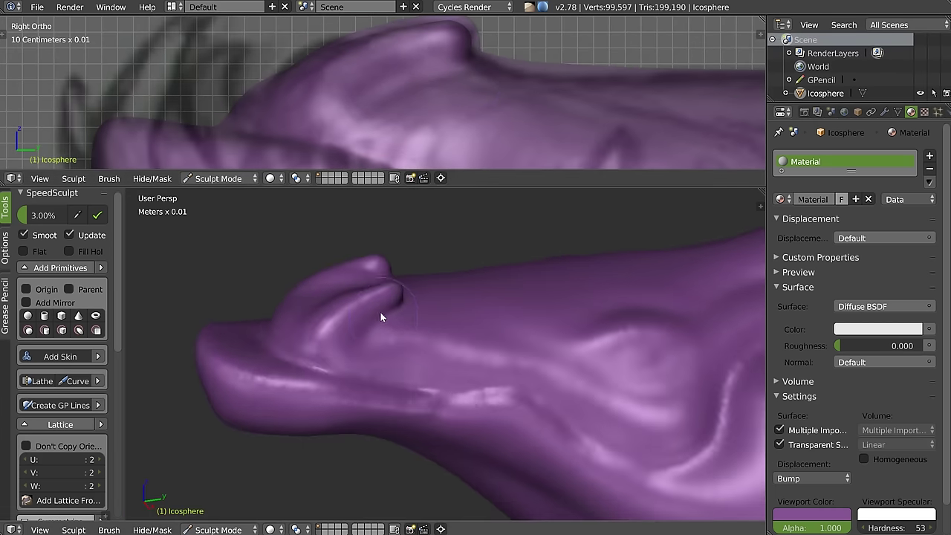
{"action": "scroll", "coordinate": [379, 318], "scroll_direction": "up", "scroll_amount": 3}
Step: Sharpen the nose crease into a ridge and refine the surface around the left nostril
{"action": "middle_click_drag", "start_coordinate": [361, 322], "coordinate": [435, 283]}
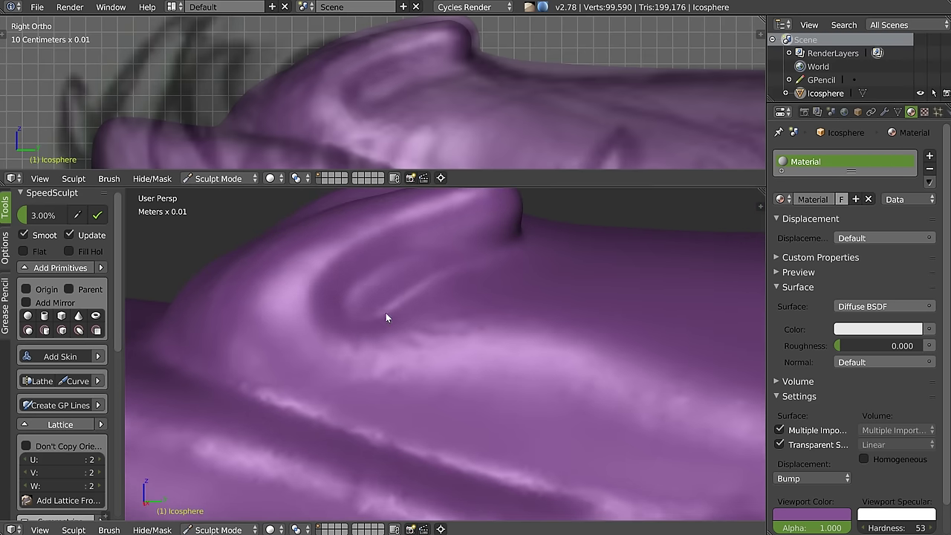
{"action": "mouse_move", "coordinate": [366, 300]}
{"action": "left_mouse_down"}
{"action": "mouse_move", "coordinate": [404, 276]}
{"action": "mouse_move", "coordinate": [389, 282]}
{"action": "mouse_move", "coordinate": [475, 258]}
{"action": "left_mouse_up"}
{"action": "mouse_move", "coordinate": [446, 275]}
{"action": "middle_mouse_down"}
{"action": "mouse_move", "coordinate": [431, 307]}
{"action": "mouse_move", "coordinate": [471, 324]}
{"action": "mouse_move", "coordinate": [409, 313]}
{"action": "mouse_move", "coordinate": [396, 296]}
{"action": "mouse_move", "coordinate": [386, 325]}
{"action": "mouse_move", "coordinate": [436, 323]}
{"action": "mouse_move", "coordinate": [409, 329]}
{"action": "mouse_move", "coordinate": [456, 299]}
{"action": "middle_mouse_up"}
{"action": "left_click_drag", "start_coordinate": [456, 295], "coordinate": [440, 308]}
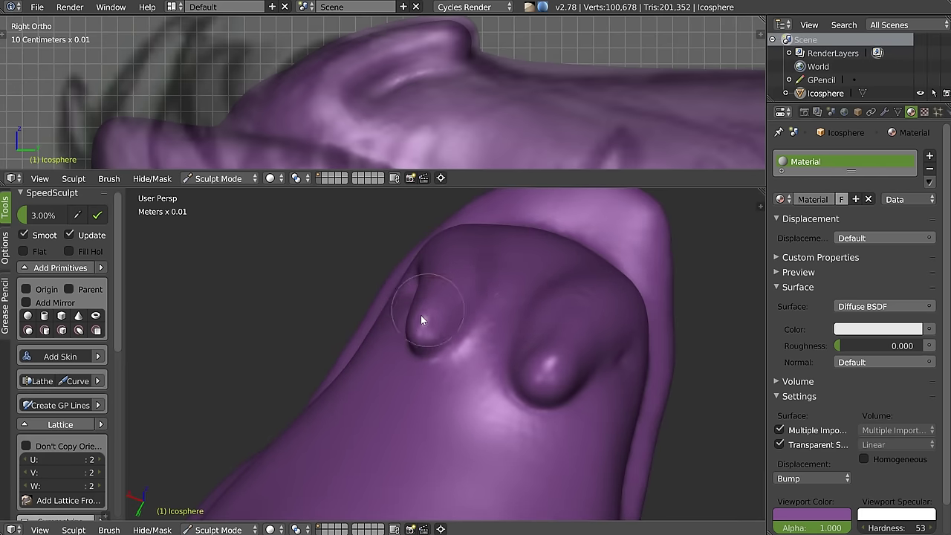
{"action": "mouse_move", "coordinate": [496, 285]}
{"action": "middle_mouse_down"}
{"action": "mouse_move", "coordinate": [465, 335]}
{"action": "mouse_move", "coordinate": [463, 313]}
{"action": "middle_mouse_up"}
{"action": "middle_click_drag", "start_coordinate": [395, 330], "coordinate": [340, 301]}
{"action": "mouse_move", "coordinate": [341, 301]}
{"action": "left_mouse_down"}
{"action": "mouse_move", "coordinate": [468, 334]}
{"action": "mouse_move", "coordinate": [516, 318]}
{"action": "left_mouse_up"}
{"action": "mouse_move", "coordinate": [515, 318]}
{"action": "middle_mouse_down"}
{"action": "mouse_move", "coordinate": [369, 305]}
{"action": "mouse_move", "coordinate": [396, 316]}
{"action": "mouse_move", "coordinate": [406, 304]}
{"action": "middle_mouse_up"}
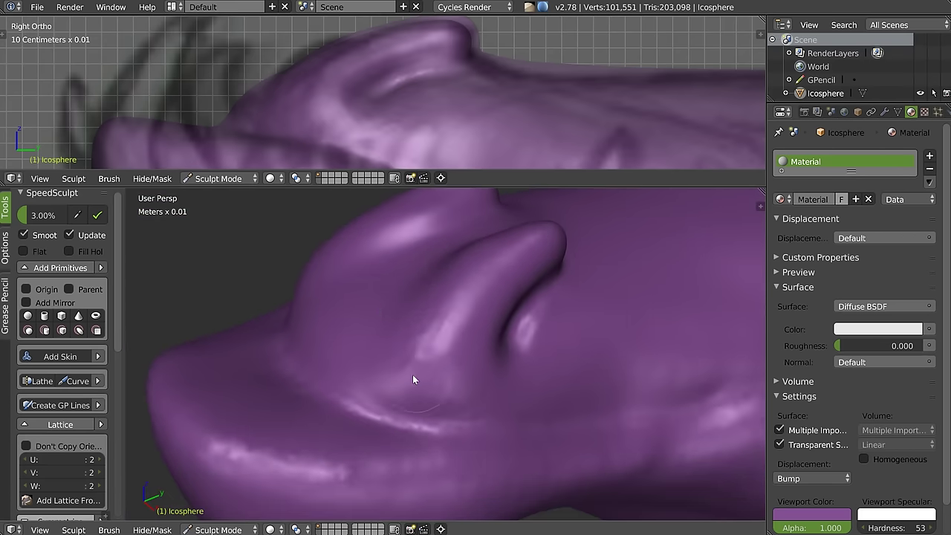
Step: With the Crease brush, carve and deepen a crease across the chin
{"action": "key", "text": "w"}
{"action": "left_click", "coordinate": [252, 378]}
{"action": "key", "text": "f"}
{"action": "left_click_drag", "start_coordinate": [288, 354], "coordinate": [287, 344]}
{"action": "mouse_move", "coordinate": [399, 406]}
{"action": "left_mouse_down"}
{"action": "mouse_move", "coordinate": [361, 392]}
{"action": "mouse_move", "coordinate": [365, 383]}
{"action": "left_mouse_up"}
{"action": "left_click", "coordinate": [418, 330]}
{"action": "left_click_drag", "start_coordinate": [513, 426], "coordinate": [495, 428]}
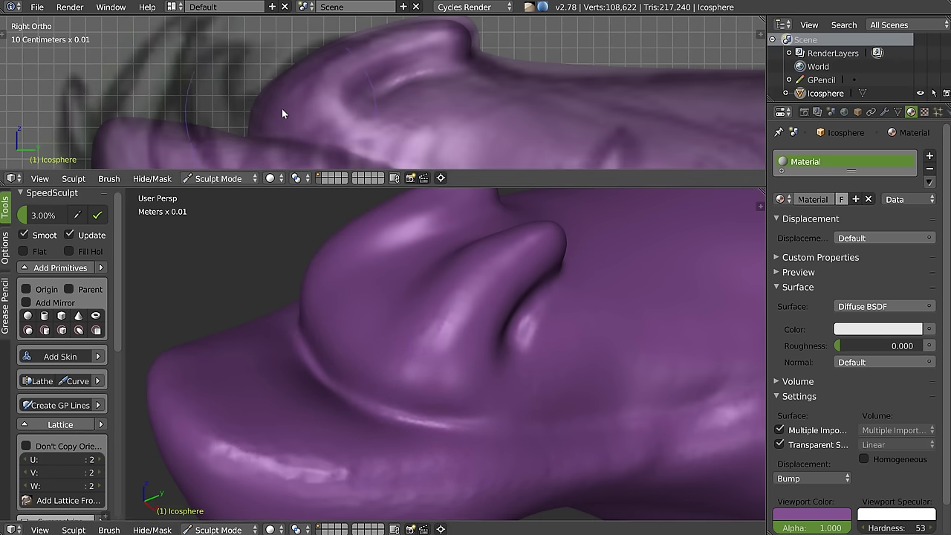
Step: With the Snake Hook brush, pull the surface near the lip and raise the crease line
{"action": "key", "text": "w"}
{"action": "key", "text": "w"}
{"action": "left_click", "coordinate": [244, 294]}
{"action": "mouse_move", "coordinate": [282, 336]}
{"action": "left_mouse_down"}
{"action": "mouse_move", "coordinate": [319, 358]}
{"action": "mouse_move", "coordinate": [379, 425]}
{"action": "left_mouse_up"}
{"action": "mouse_move", "coordinate": [378, 425]}
{"action": "middle_mouse_down"}
{"action": "mouse_move", "coordinate": [412, 347]}
{"action": "mouse_move", "coordinate": [440, 344]}
{"action": "mouse_move", "coordinate": [435, 355]}
{"action": "mouse_move", "coordinate": [391, 298]}
{"action": "middle_mouse_up"}
{"action": "mouse_move", "coordinate": [403, 287]}
{"action": "left_mouse_down"}
{"action": "mouse_move", "coordinate": [382, 257]}
{"action": "mouse_move", "coordinate": [391, 250]}
{"action": "mouse_move", "coordinate": [408, 275]}
{"action": "mouse_move", "coordinate": [389, 259]}
{"action": "mouse_move", "coordinate": [402, 259]}
{"action": "mouse_move", "coordinate": [387, 238]}
{"action": "mouse_move", "coordinate": [395, 236]}
{"action": "mouse_move", "coordinate": [377, 351]}
{"action": "left_mouse_up"}
{"action": "mouse_move", "coordinate": [378, 351]}
{"action": "middle_mouse_down"}
{"action": "mouse_move", "coordinate": [282, 435]}
{"action": "mouse_move", "coordinate": [313, 395]}
{"action": "middle_mouse_up"}
{"action": "mouse_move", "coordinate": [313, 394]}
{"action": "left_mouse_down"}
{"action": "mouse_move", "coordinate": [290, 398]}
{"action": "mouse_move", "coordinate": [292, 419]}
{"action": "mouse_move", "coordinate": [359, 372]}
{"action": "left_mouse_up"}
{"action": "mouse_move", "coordinate": [359, 378]}
{"action": "middle_mouse_down"}
{"action": "mouse_move", "coordinate": [369, 359]}
{"action": "mouse_move", "coordinate": [364, 315]}
{"action": "mouse_move", "coordinate": [310, 314]}
{"action": "mouse_move", "coordinate": [228, 338]}
{"action": "mouse_move", "coordinate": [238, 399]}
{"action": "mouse_move", "coordinate": [350, 325]}
{"action": "mouse_move", "coordinate": [414, 263]}
{"action": "mouse_move", "coordinate": [331, 241]}
{"action": "mouse_move", "coordinate": [365, 334]}
{"action": "mouse_move", "coordinate": [376, 342]}
{"action": "mouse_move", "coordinate": [416, 324]}
{"action": "mouse_move", "coordinate": [399, 352]}
{"action": "mouse_move", "coordinate": [325, 378]}
{"action": "middle_mouse_up"}
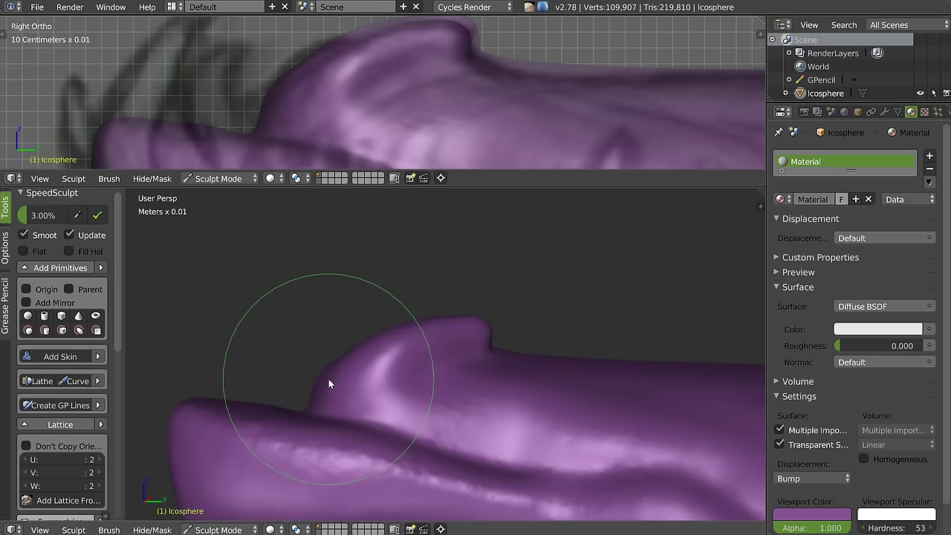
Step: Reshape the fin's hooked tip and the right lobe of the snout
{"action": "mouse_move", "coordinate": [405, 344]}
{"action": "left_mouse_down"}
{"action": "mouse_move", "coordinate": [487, 330]}
{"action": "mouse_move", "coordinate": [478, 332]}
{"action": "left_mouse_up"}
{"action": "mouse_move", "coordinate": [478, 332]}
{"action": "middle_mouse_down"}
{"action": "mouse_move", "coordinate": [434, 352]}
{"action": "mouse_move", "coordinate": [379, 280]}
{"action": "mouse_move", "coordinate": [433, 388]}
{"action": "mouse_move", "coordinate": [338, 347]}
{"action": "mouse_move", "coordinate": [327, 325]}
{"action": "middle_mouse_up"}
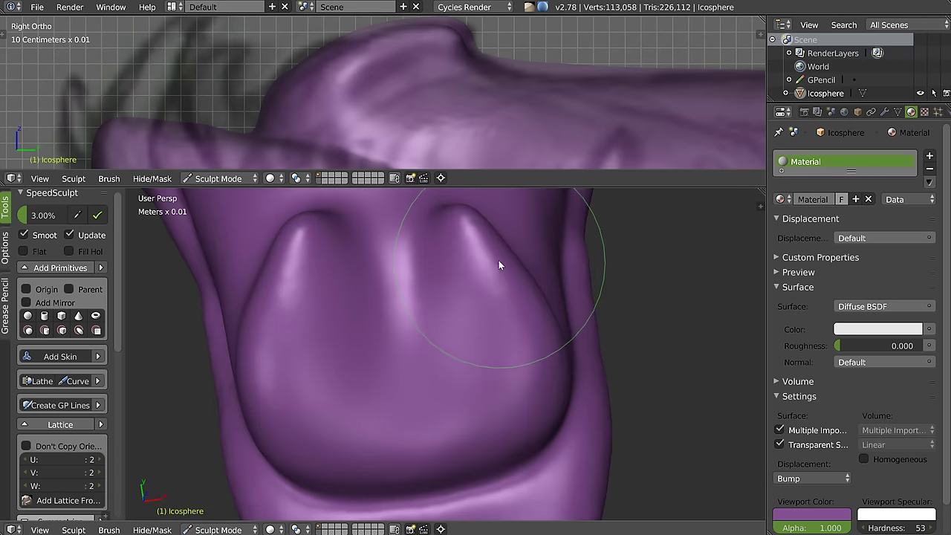
{"action": "mouse_move", "coordinate": [505, 255]}
{"action": "left_mouse_down"}
{"action": "mouse_move", "coordinate": [536, 312]}
{"action": "mouse_move", "coordinate": [522, 388]}
{"action": "left_mouse_up"}
{"action": "mouse_move", "coordinate": [521, 384]}
{"action": "middle_mouse_down"}
{"action": "mouse_move", "coordinate": [461, 307]}
{"action": "mouse_move", "coordinate": [399, 363]}
{"action": "middle_mouse_up"}
Step: Resize the brush and fill in the dark hollow on the snout
{"action": "key", "text": "f"}
{"action": "left_click", "coordinate": [361, 350]}
{"action": "left_click_drag", "start_coordinate": [363, 359], "coordinate": [342, 380]}
{"action": "mouse_move", "coordinate": [416, 305]}
{"action": "left_mouse_down"}
{"action": "mouse_move", "coordinate": [355, 309]}
{"action": "mouse_move", "coordinate": [427, 372]}
{"action": "left_mouse_up"}
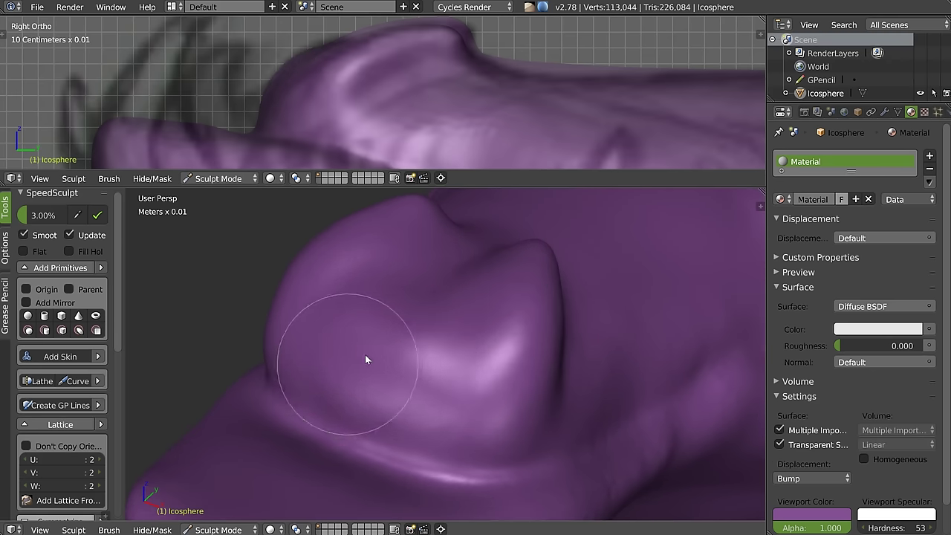
{"action": "mouse_move", "coordinate": [429, 338]}
{"action": "middle_mouse_down"}
{"action": "mouse_move", "coordinate": [357, 323]}
{"action": "mouse_move", "coordinate": [452, 327]}
{"action": "mouse_move", "coordinate": [430, 343]}
{"action": "middle_mouse_up"}
Step: Switch to another sculpt brush and lightly smooth around the snout
{"action": "key", "text": "w"}
{"action": "left_click", "coordinate": [397, 410]}
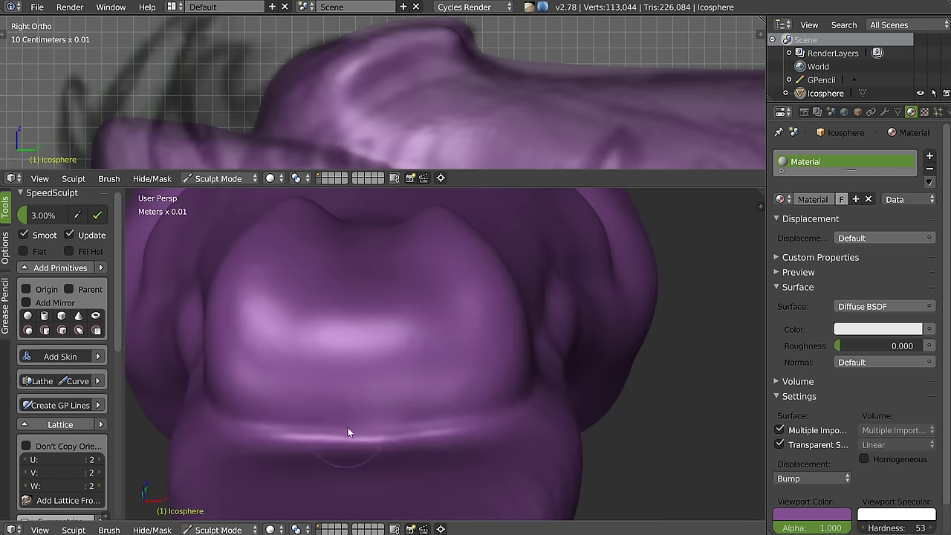
{"action": "left_click_drag", "start_coordinate": [348, 427], "coordinate": [548, 395]}
{"action": "middle_click_drag", "start_coordinate": [548, 394], "coordinate": [488, 457]}
{"action": "mouse_move", "coordinate": [547, 484]}
{"action": "middle_mouse_down"}
{"action": "mouse_move", "coordinate": [566, 408]}
{"action": "mouse_move", "coordinate": [458, 342]}
{"action": "mouse_move", "coordinate": [437, 256]}
{"action": "middle_mouse_up"}
Step: Zoom in and cut Crease strokes along the jawline in both viewports
{"action": "scroll", "coordinate": [469, 82], "scroll_direction": "up", "scroll_amount": 2}
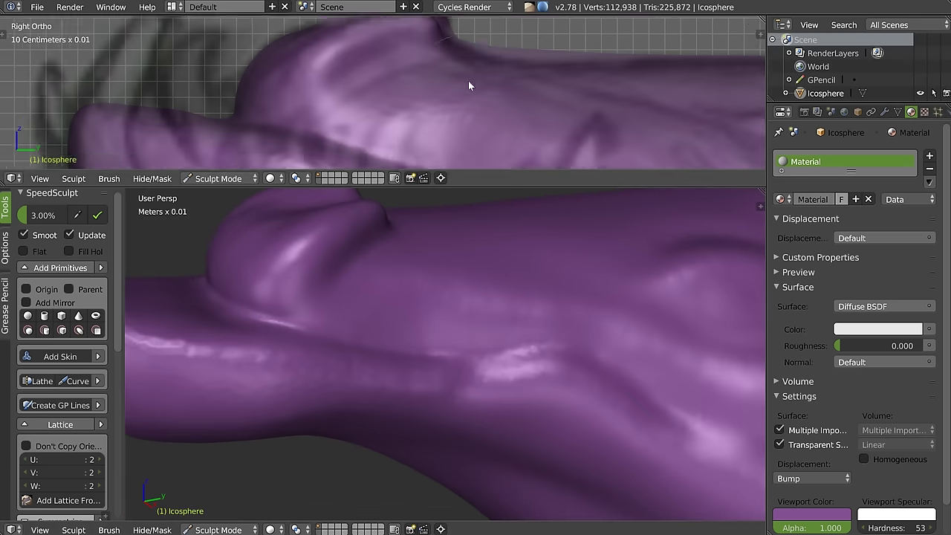
{"action": "scroll", "coordinate": [419, 103], "scroll_direction": "up", "scroll_amount": 2}
{"action": "scroll", "coordinate": [288, 330], "scroll_direction": "up", "scroll_amount": 3}
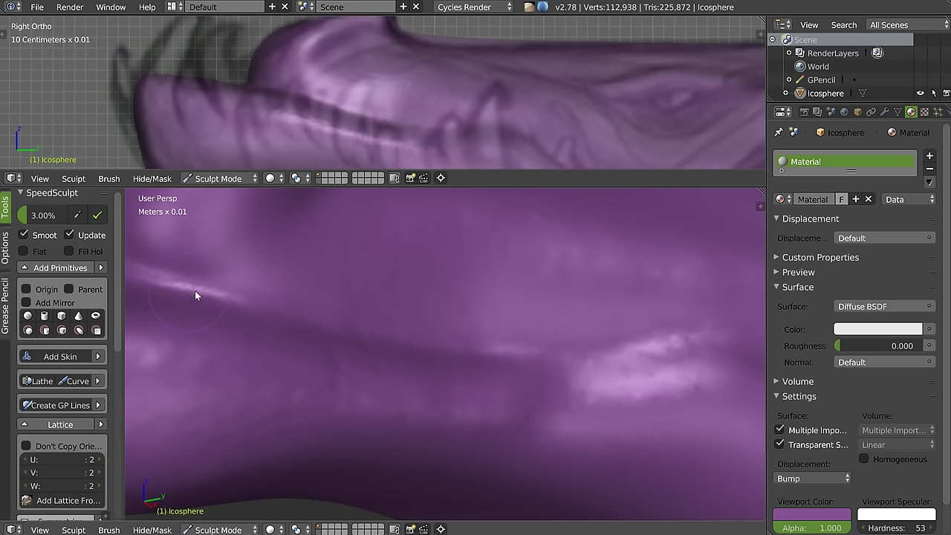
{"action": "left_click_drag", "start_coordinate": [545, 357], "coordinate": [547, 394]}
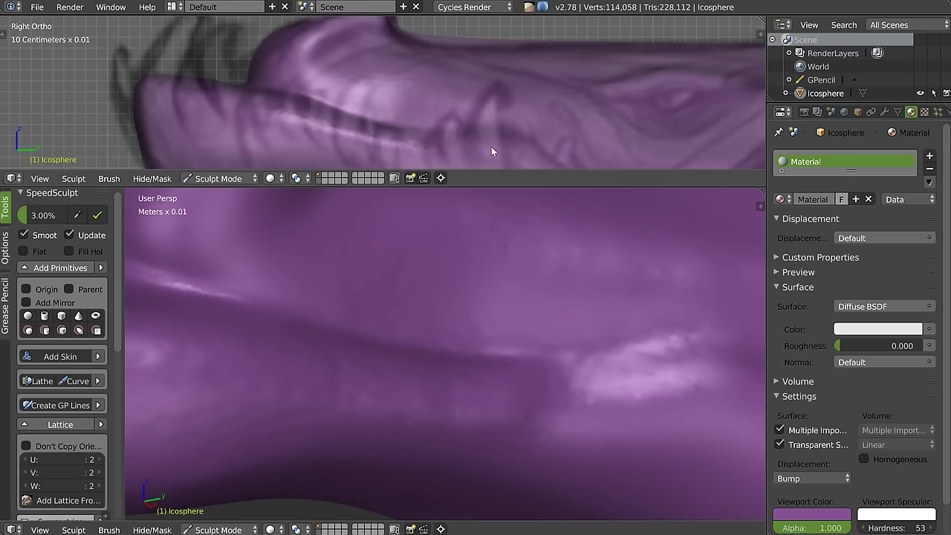
{"action": "left_click", "coordinate": [514, 121]}
{"action": "middle_click_drag", "start_coordinate": [519, 105], "coordinate": [370, 67], "text": "shift"}
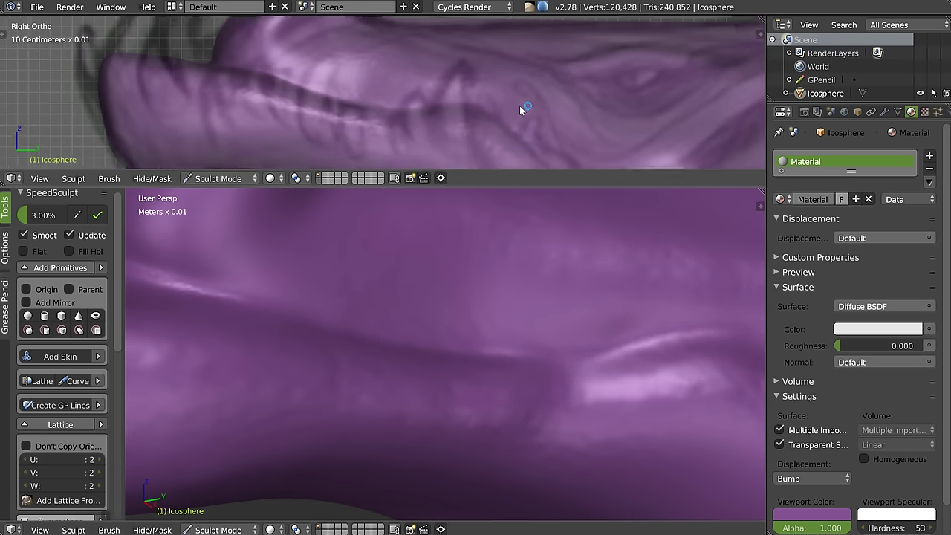
{"action": "left_click_drag", "start_coordinate": [427, 97], "coordinate": [485, 138]}
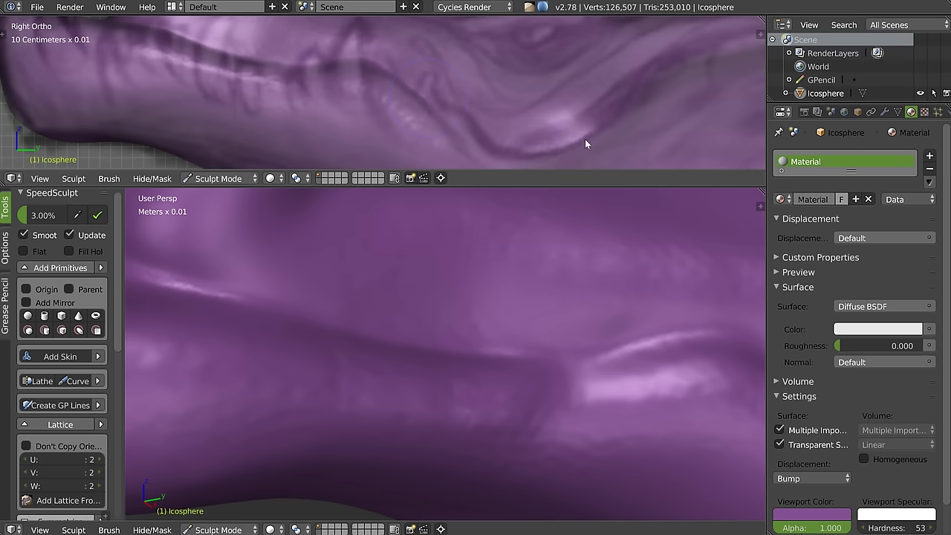
{"action": "left_click_drag", "start_coordinate": [652, 79], "coordinate": [594, 99]}
Step: Sculpt a new groove on the jaw ridge in close-up, then check it from other angles
{"action": "scroll", "coordinate": [507, 394], "scroll_direction": "down", "scroll_amount": 4}
{"action": "mouse_move", "coordinate": [506, 394]}
{"action": "middle_mouse_down"}
{"action": "mouse_move", "coordinate": [563, 357]}
{"action": "mouse_move", "coordinate": [479, 332]}
{"action": "middle_mouse_up"}
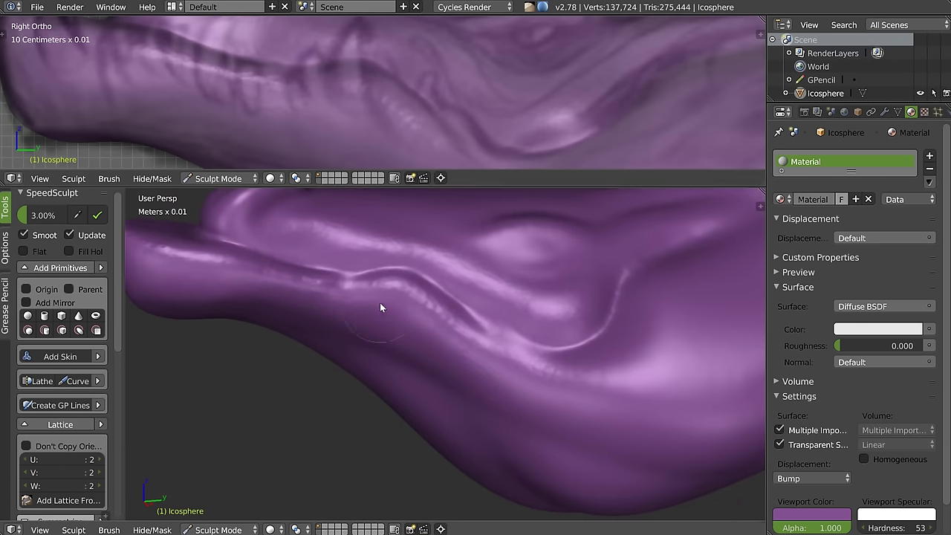
{"action": "scroll", "coordinate": [380, 303], "scroll_direction": "up", "scroll_amount": 3}
{"action": "middle_click_drag", "start_coordinate": [396, 285], "coordinate": [386, 284]}
{"action": "left_click_drag", "start_coordinate": [391, 265], "coordinate": [422, 354]}
{"action": "middle_click_drag", "start_coordinate": [421, 350], "coordinate": [428, 330]}
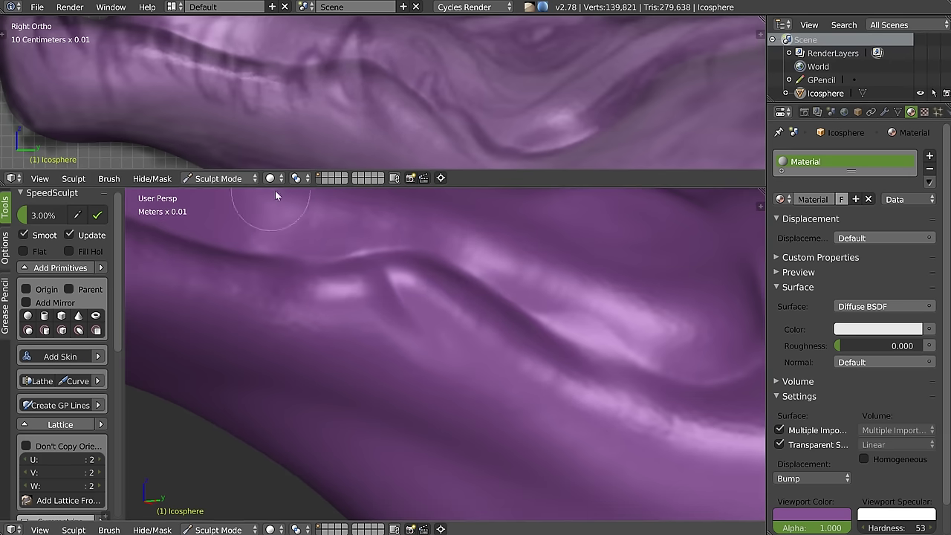
{"action": "middle_click_drag", "start_coordinate": [591, 327], "coordinate": [585, 324]}
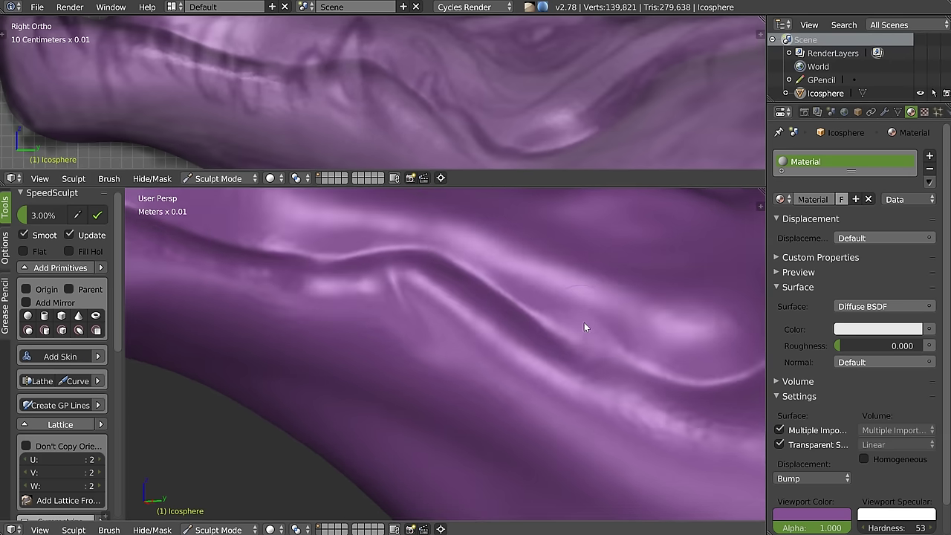
{"action": "mouse_move", "coordinate": [442, 133]}
{"action": "middle_mouse_down", "text": "shift"}
{"action": "mouse_move", "coordinate": [445, 117]}
{"action": "mouse_move", "coordinate": [422, 102]}
{"action": "middle_mouse_up", "text": "shift"}
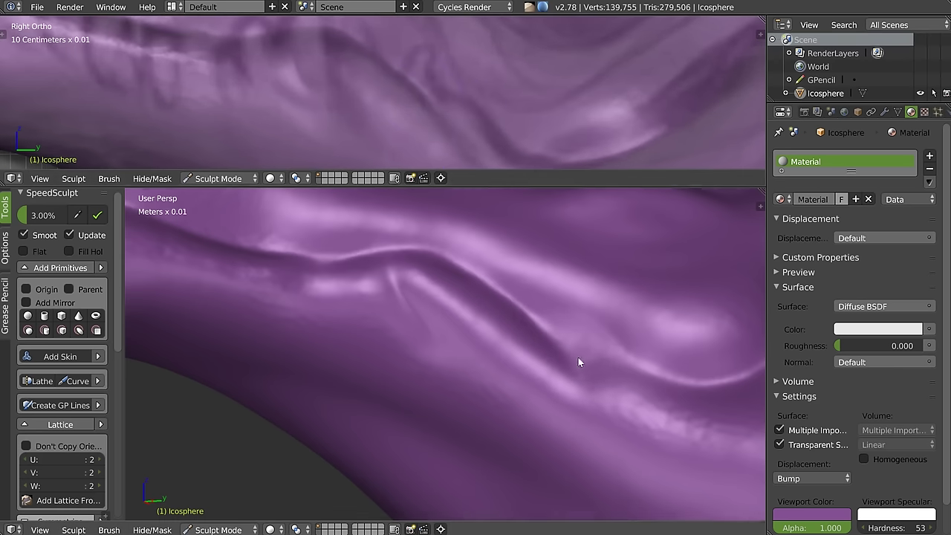
Step: Lower the brush strength and sculpt a curved groove along the jaw
{"action": "middle_click_drag", "start_coordinate": [579, 357], "coordinate": [485, 319]}
{"action": "key", "text": "w"}
{"action": "key", "text": "Escape"}
{"action": "key", "text": "f"}
{"action": "key", "text": "Escape"}
{"action": "key", "text": "shift+f"}
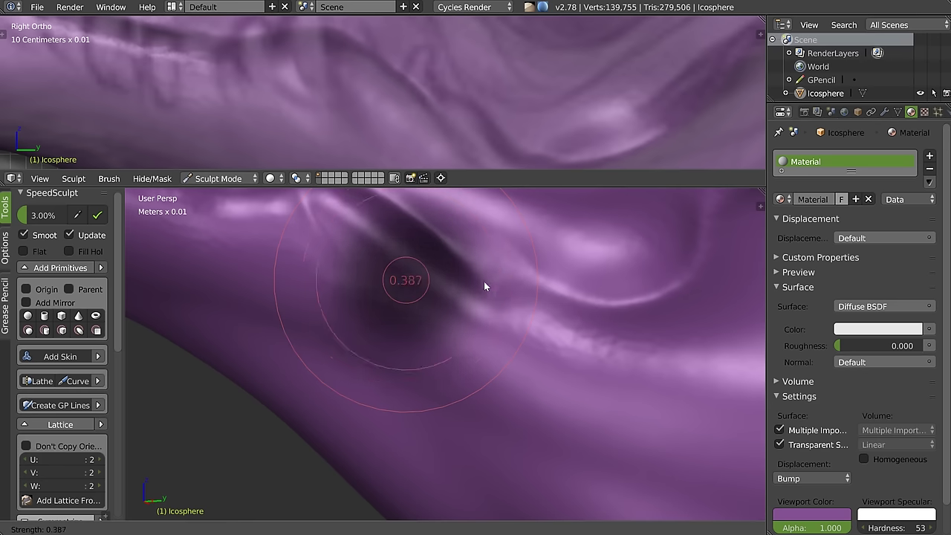
{"action": "left_click", "coordinate": [491, 280]}
{"action": "mouse_move", "coordinate": [491, 280]}
{"action": "left_mouse_down"}
{"action": "mouse_move", "coordinate": [513, 316]}
{"action": "mouse_move", "coordinate": [516, 246]}
{"action": "left_mouse_up"}
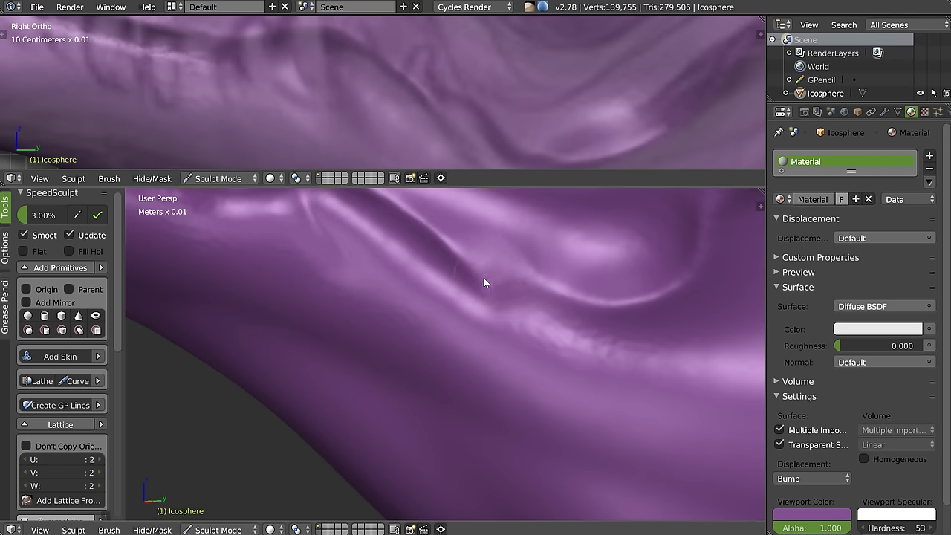
Step: Set brush strength to 0.261 and add small sculpted marks along the jaw
{"action": "key", "text": "shift+f"}
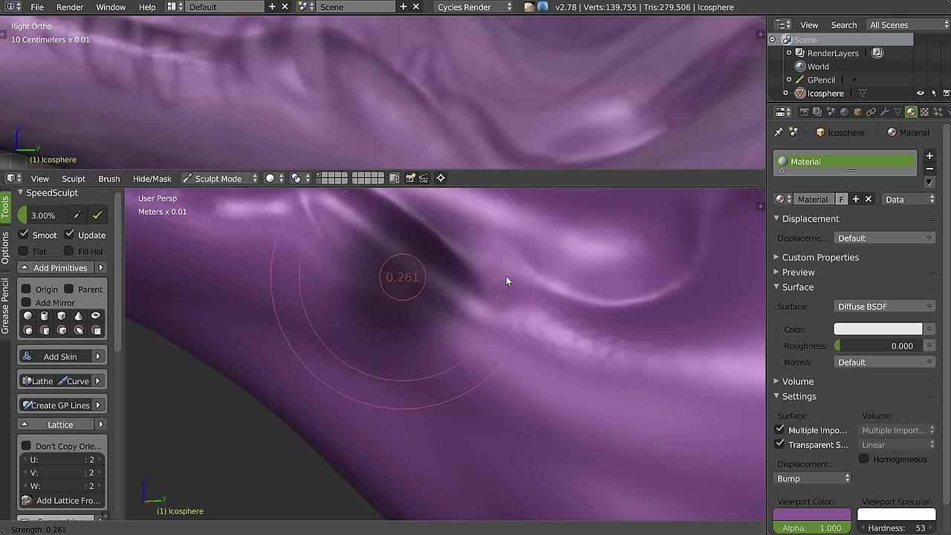
{"action": "left_click", "coordinate": [507, 279]}
{"action": "mouse_move", "coordinate": [471, 277]}
{"action": "left_mouse_down"}
{"action": "mouse_move", "coordinate": [484, 278]}
{"action": "mouse_move", "coordinate": [456, 248]}
{"action": "mouse_move", "coordinate": [463, 261]}
{"action": "left_mouse_up"}
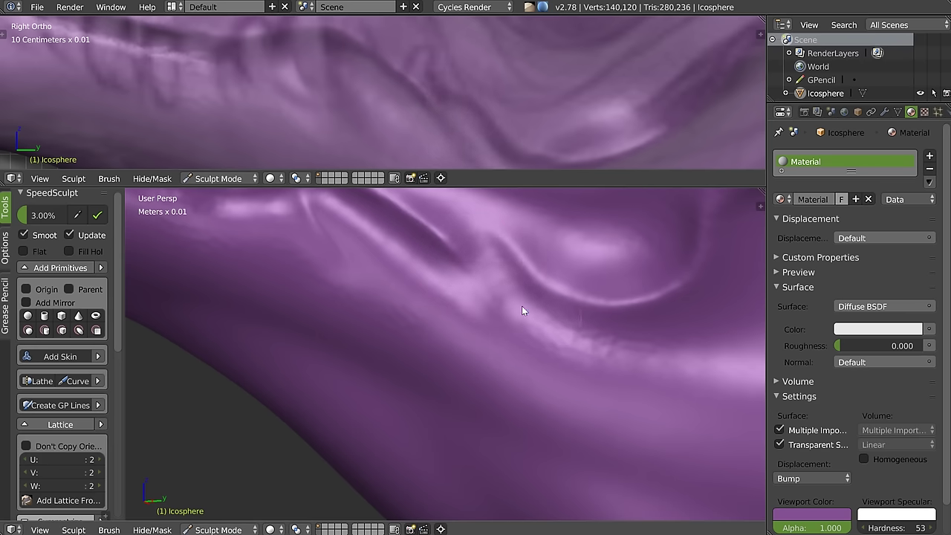
{"action": "left_click_drag", "start_coordinate": [522, 310], "coordinate": [541, 321]}
{"action": "middle_click_drag", "start_coordinate": [573, 312], "coordinate": [539, 322]}
Step: Switch brushes and carve new crease grooves along the lower jaw edge
{"action": "key", "text": "w"}
{"action": "left_click", "coordinate": [479, 269]}
{"action": "mouse_move", "coordinate": [479, 269]}
{"action": "left_mouse_down"}
{"action": "mouse_move", "coordinate": [558, 385]}
{"action": "mouse_move", "coordinate": [541, 294]}
{"action": "mouse_move", "coordinate": [588, 300]}
{"action": "left_mouse_up"}
{"action": "mouse_move", "coordinate": [485, 307]}
{"action": "middle_mouse_down"}
{"action": "mouse_move", "coordinate": [478, 268]}
{"action": "mouse_move", "coordinate": [458, 238]}
{"action": "middle_mouse_up"}
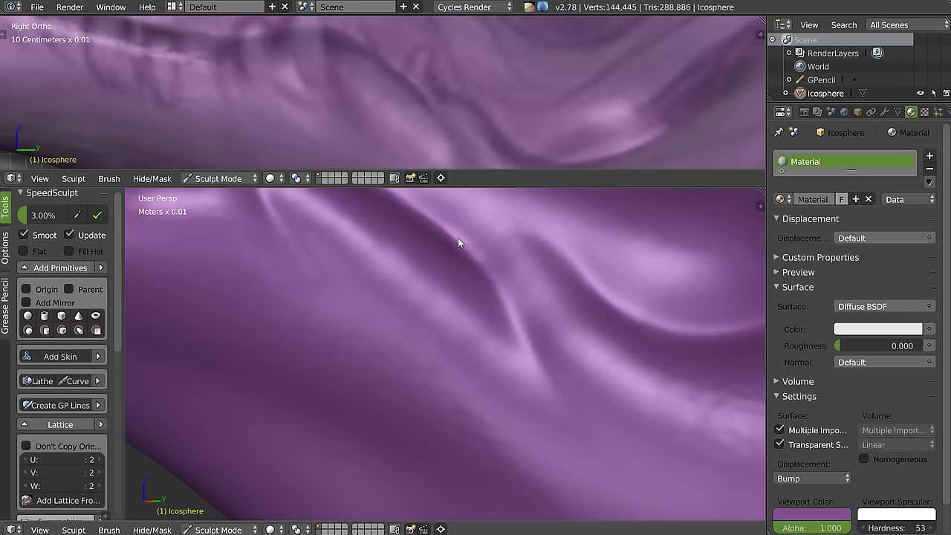
{"action": "mouse_move", "coordinate": [505, 224]}
{"action": "left_mouse_down"}
{"action": "mouse_move", "coordinate": [495, 240]}
{"action": "mouse_move", "coordinate": [688, 329]}
{"action": "left_mouse_up"}
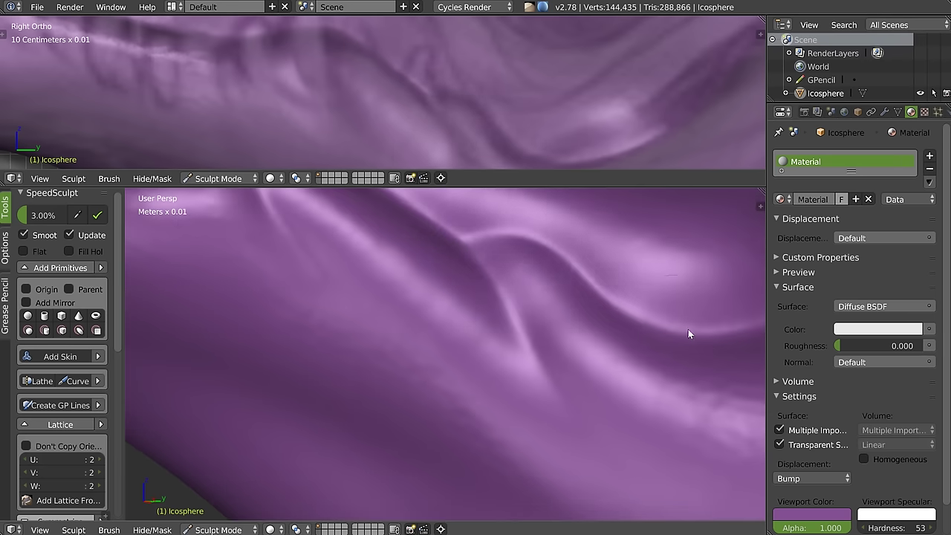
{"action": "scroll", "coordinate": [584, 313], "scroll_direction": "down", "scroll_amount": 5}
{"action": "mouse_move", "coordinate": [585, 313]}
{"action": "middle_mouse_down"}
{"action": "mouse_move", "coordinate": [635, 327]}
{"action": "mouse_move", "coordinate": [581, 328]}
{"action": "mouse_move", "coordinate": [560, 291]}
{"action": "mouse_move", "coordinate": [542, 297]}
{"action": "middle_mouse_up"}
{"action": "scroll", "coordinate": [542, 297], "scroll_direction": "up", "scroll_amount": 2}
{"action": "scroll", "coordinate": [500, 111], "scroll_direction": "down", "scroll_amount": 2}
{"action": "scroll", "coordinate": [500, 104], "scroll_direction": "down", "scroll_amount": 2}
Step: Sculpt further creases along the underside of the jaw, then view the whole head
{"action": "mouse_move", "coordinate": [543, 245]}
{"action": "middle_mouse_down"}
{"action": "mouse_move", "coordinate": [575, 304]}
{"action": "mouse_move", "coordinate": [588, 291]}
{"action": "mouse_move", "coordinate": [587, 186]}
{"action": "middle_mouse_up"}
{"action": "middle_click_drag", "start_coordinate": [528, 134], "coordinate": [451, 109], "text": "shift"}
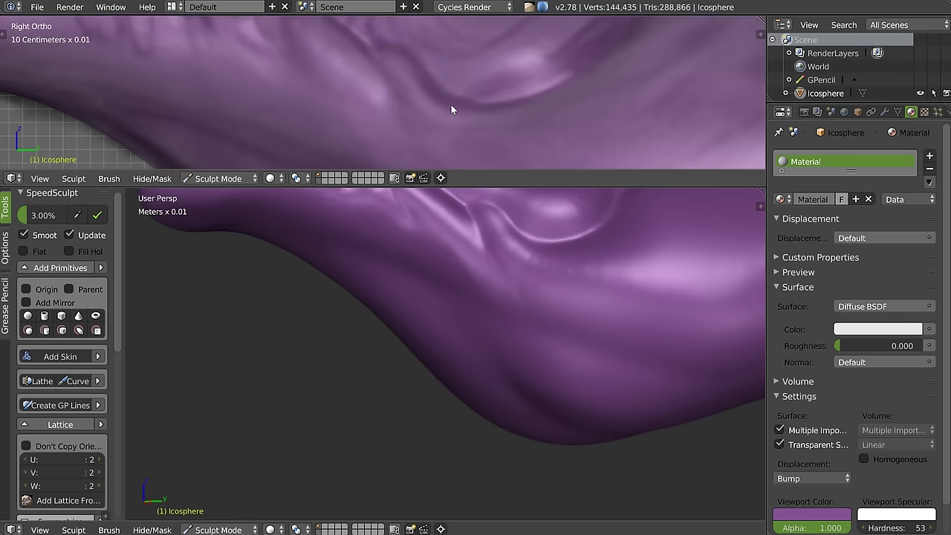
{"action": "middle_click_drag", "start_coordinate": [693, 65], "coordinate": [541, 130], "text": "shift"}
{"action": "mouse_move", "coordinate": [587, 245]}
{"action": "middle_mouse_down"}
{"action": "mouse_move", "coordinate": [622, 304]}
{"action": "mouse_move", "coordinate": [561, 317]}
{"action": "middle_mouse_up"}
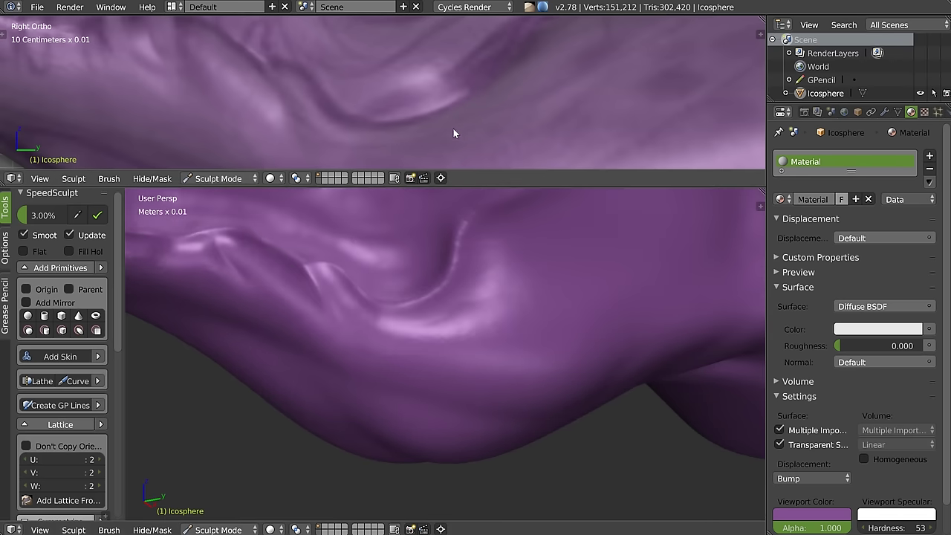
{"action": "mouse_move", "coordinate": [482, 328]}
{"action": "middle_mouse_down"}
{"action": "mouse_move", "coordinate": [429, 341]}
{"action": "mouse_move", "coordinate": [409, 317]}
{"action": "middle_mouse_up"}
{"action": "mouse_move", "coordinate": [409, 316]}
{"action": "left_mouse_down"}
{"action": "mouse_move", "coordinate": [477, 284]}
{"action": "mouse_move", "coordinate": [523, 242]}
{"action": "mouse_move", "coordinate": [550, 305]}
{"action": "left_mouse_up"}
{"action": "scroll", "coordinate": [534, 299], "scroll_direction": "down", "scroll_amount": 4}
{"action": "mouse_move", "coordinate": [534, 299]}
{"action": "middle_mouse_down"}
{"action": "mouse_move", "coordinate": [513, 269]}
{"action": "mouse_move", "coordinate": [485, 269]}
{"action": "mouse_move", "coordinate": [520, 276]}
{"action": "mouse_move", "coordinate": [473, 292]}
{"action": "middle_mouse_up"}
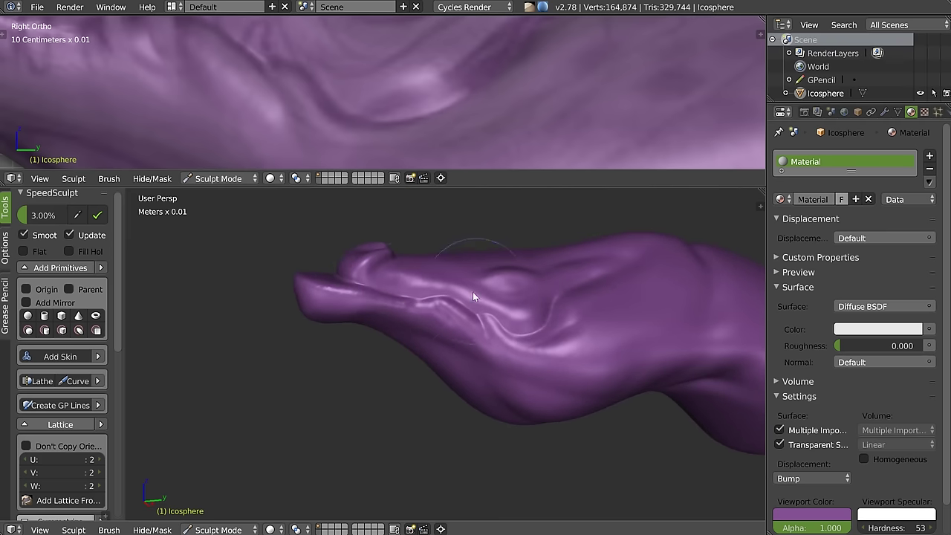
Step: Sculpt new bumps and detail along the dragon's jaw ridge
{"action": "scroll", "coordinate": [418, 276], "scroll_direction": "up", "scroll_amount": 1}
{"action": "scroll", "coordinate": [490, 283], "scroll_direction": "up", "scroll_amount": 2}
{"action": "scroll", "coordinate": [532, 276], "scroll_direction": "up", "scroll_amount": 1}
{"action": "scroll", "coordinate": [508, 150], "scroll_direction": "down", "scroll_amount": 1}
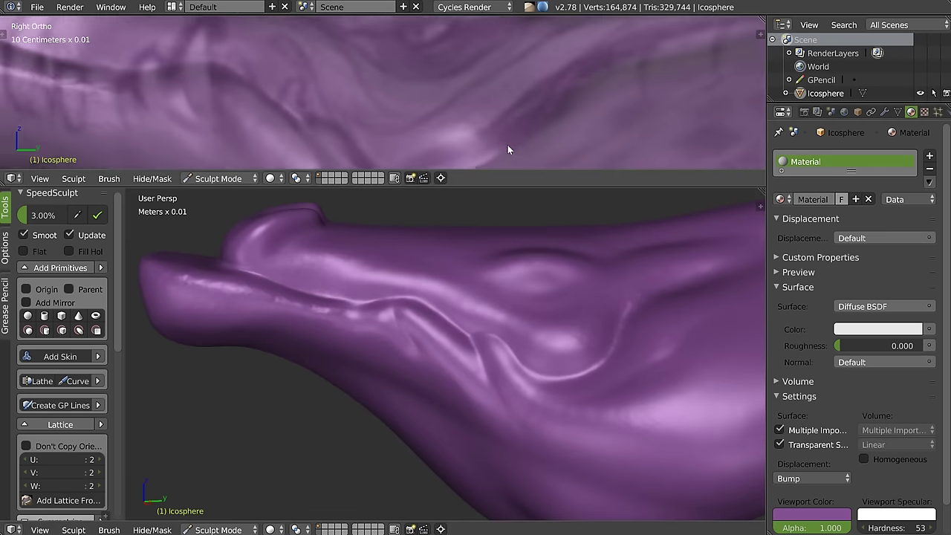
{"action": "scroll", "coordinate": [507, 150], "scroll_direction": "up", "scroll_amount": 2}
{"action": "scroll", "coordinate": [424, 66], "scroll_direction": "up", "scroll_amount": 2}
{"action": "scroll", "coordinate": [355, 91], "scroll_direction": "up", "scroll_amount": 1}
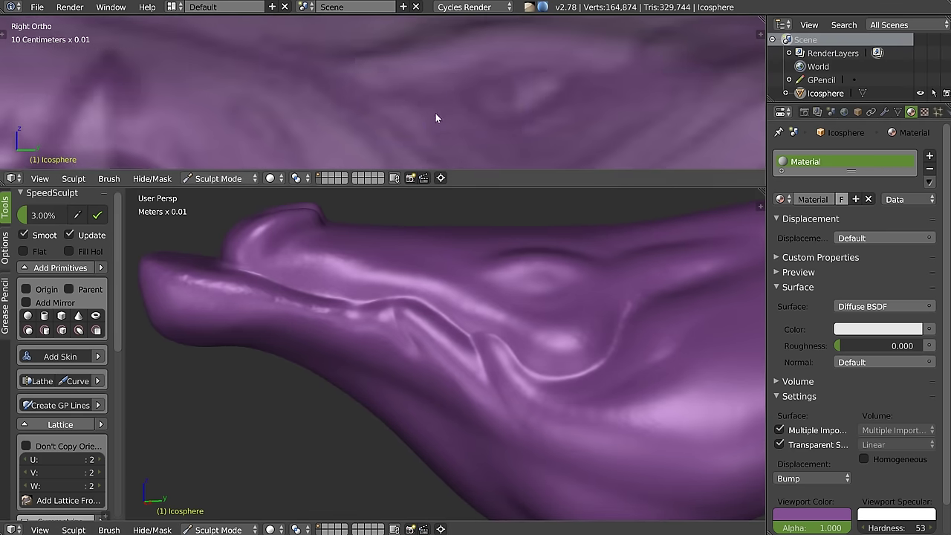
{"action": "scroll", "coordinate": [532, 314], "scroll_direction": "up", "scroll_amount": 2}
{"action": "scroll", "coordinate": [465, 263], "scroll_direction": "up", "scroll_amount": 2}
{"action": "scroll", "coordinate": [451, 256], "scroll_direction": "up", "scroll_amount": 2}
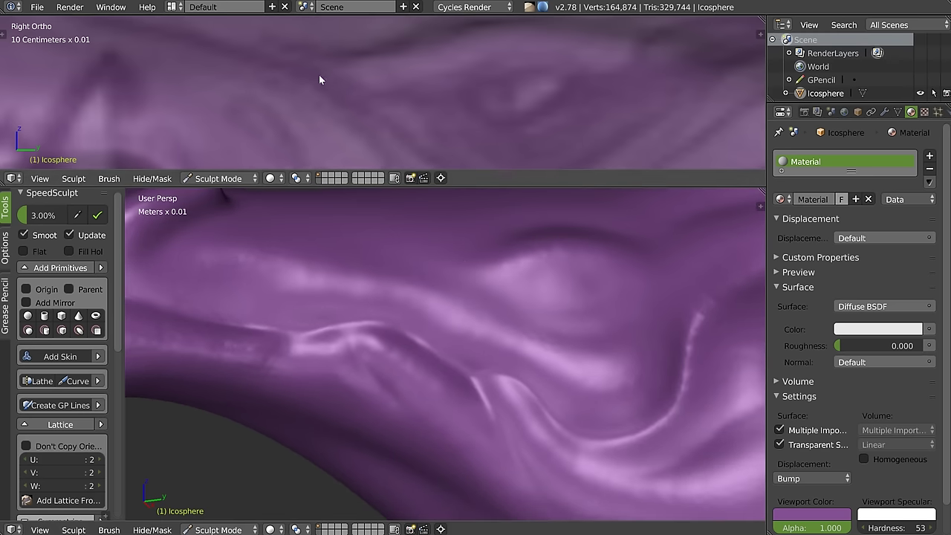
{"action": "scroll", "coordinate": [331, 90], "scroll_direction": "down", "scroll_amount": 2}
{"action": "scroll", "coordinate": [283, 82], "scroll_direction": "down", "scroll_amount": 1}
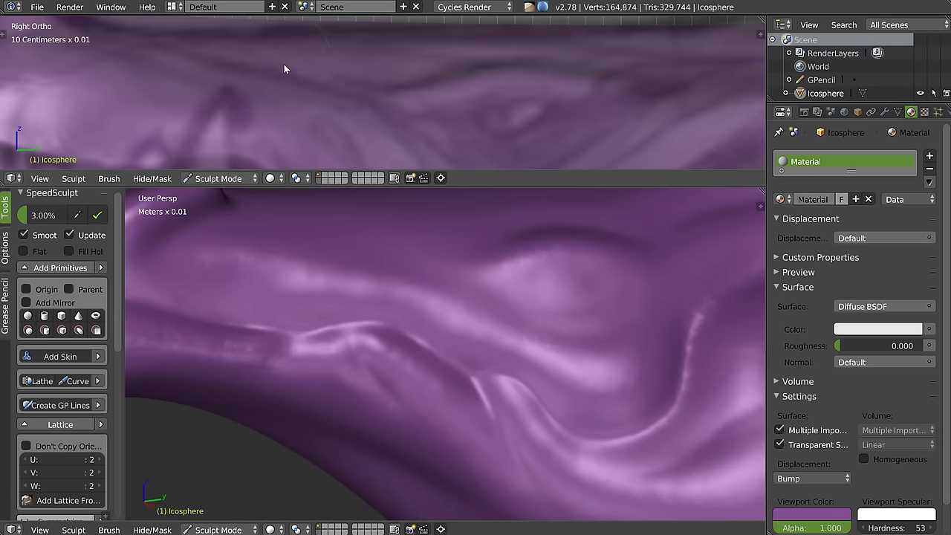
{"action": "mouse_move", "coordinate": [429, 127]}
{"action": "left_mouse_down"}
{"action": "mouse_move", "coordinate": [378, 107]}
{"action": "mouse_move", "coordinate": [459, 131]}
{"action": "left_mouse_up"}
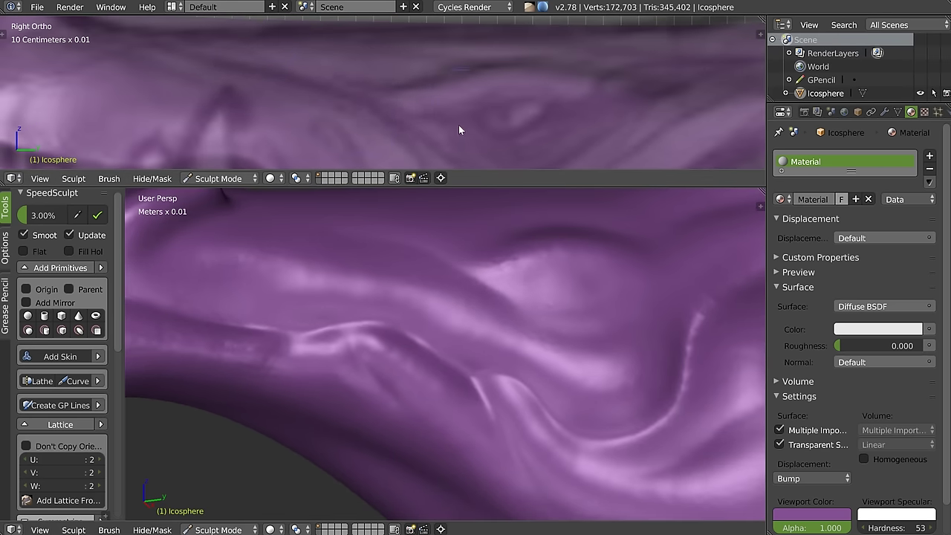
{"action": "scroll", "coordinate": [544, 311], "scroll_direction": "down", "scroll_amount": 2}
{"action": "scroll", "coordinate": [489, 98], "scroll_direction": "up", "scroll_amount": 2}
{"action": "scroll", "coordinate": [419, 96], "scroll_direction": "up", "scroll_amount": 2}
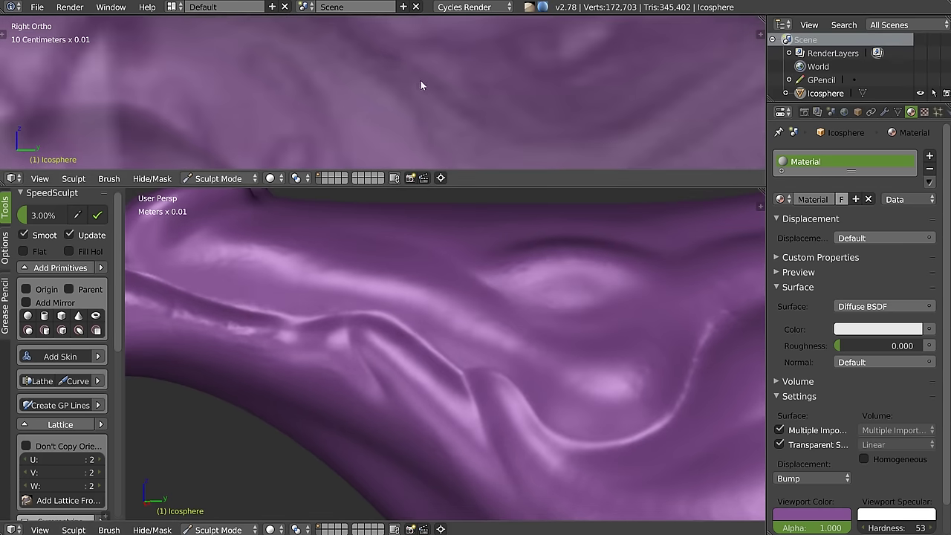
{"action": "left_click_drag", "start_coordinate": [585, 135], "coordinate": [602, 145]}
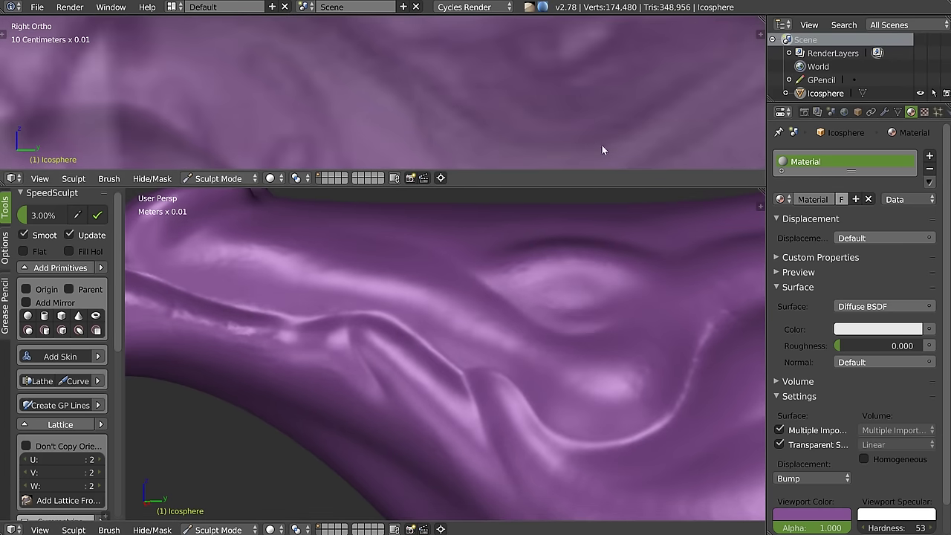
Step: Add detail near the eye, smooth it, and refine the ridge and crease beside the eye
{"action": "middle_click_drag", "start_coordinate": [595, 303], "coordinate": [414, 307]}
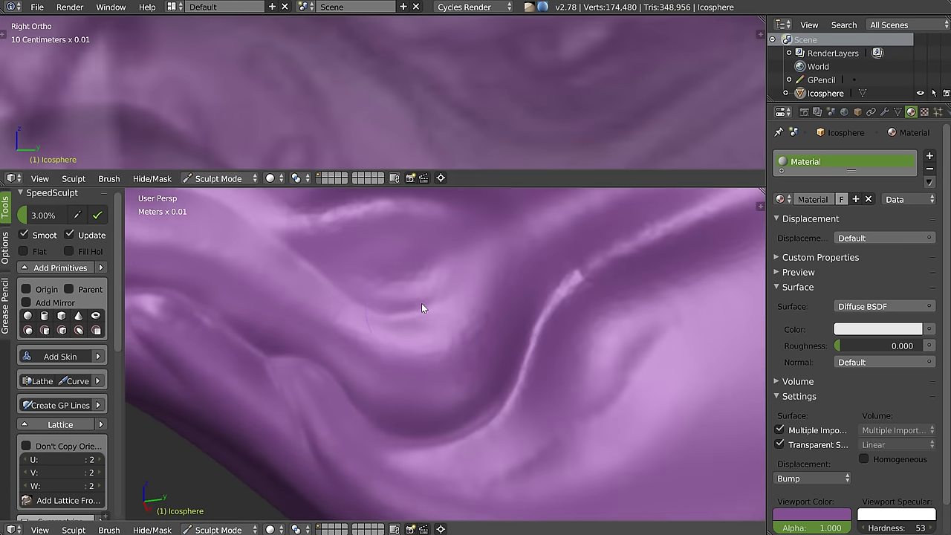
{"action": "left_click_drag", "start_coordinate": [455, 286], "coordinate": [509, 231]}
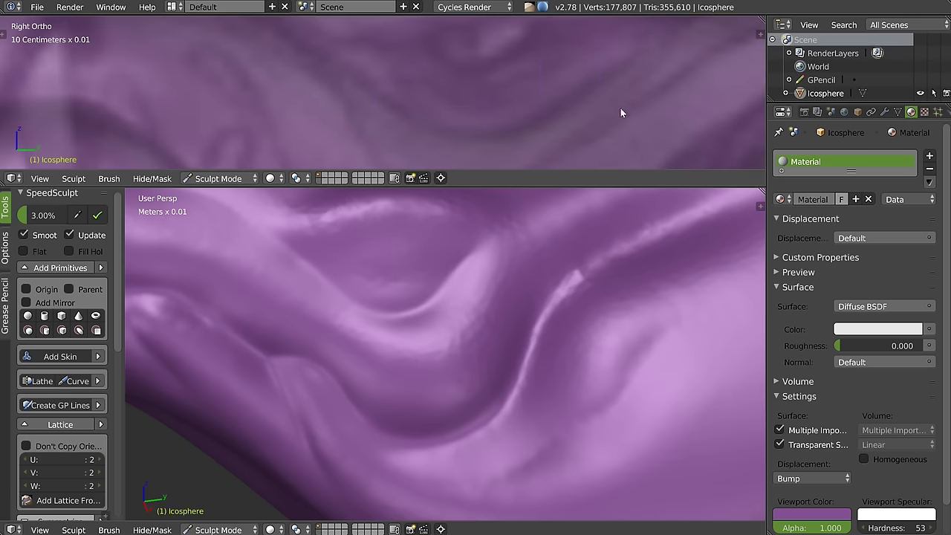
{"action": "left_click_drag", "start_coordinate": [611, 74], "coordinate": [426, 70]}
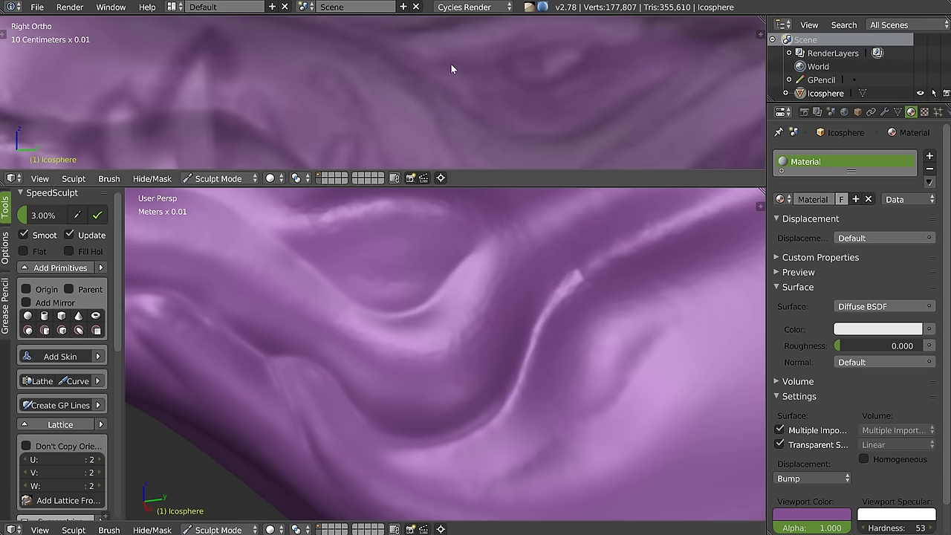
{"action": "left_click_drag", "start_coordinate": [543, 49], "coordinate": [580, 76]}
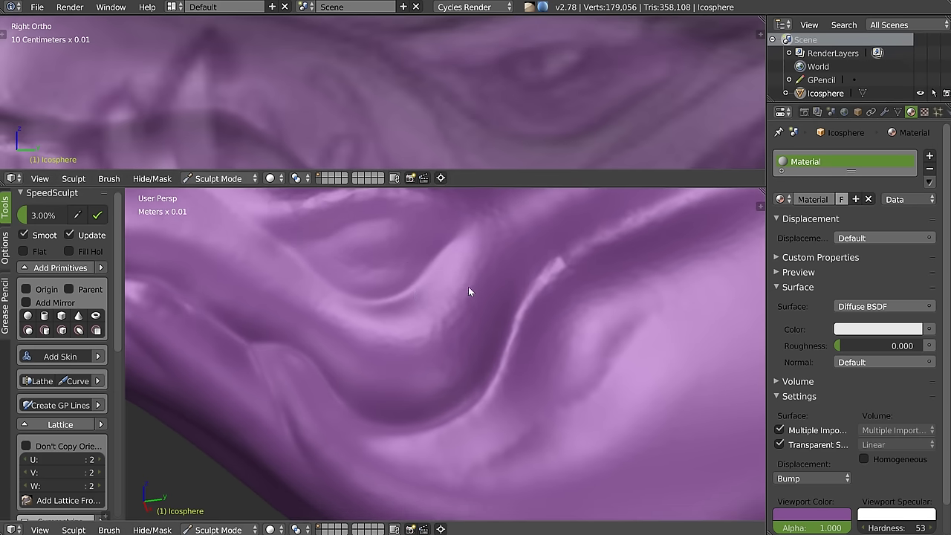
{"action": "mouse_move", "coordinate": [468, 292]}
{"action": "middle_mouse_down"}
{"action": "mouse_move", "coordinate": [404, 268]}
{"action": "mouse_move", "coordinate": [324, 265]}
{"action": "middle_mouse_up"}
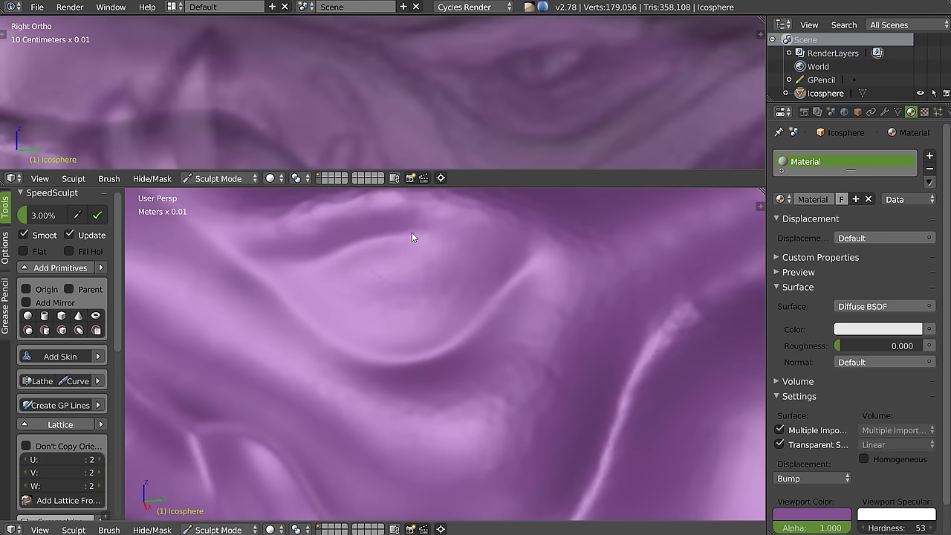
{"action": "mouse_move", "coordinate": [465, 242]}
{"action": "left_mouse_down"}
{"action": "mouse_move", "coordinate": [447, 239]}
{"action": "mouse_move", "coordinate": [511, 212]}
{"action": "left_mouse_up"}
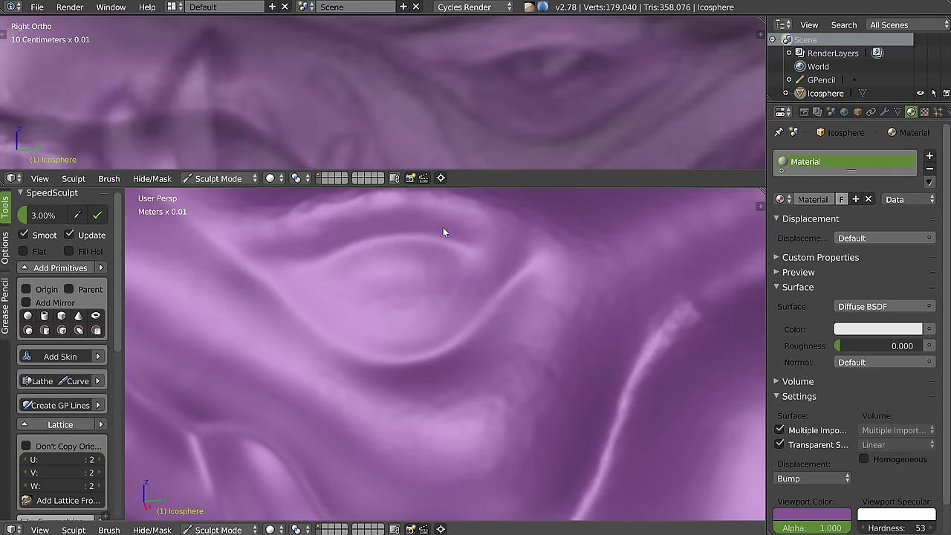
{"action": "mouse_move", "coordinate": [491, 264]}
{"action": "left_mouse_down"}
{"action": "mouse_move", "coordinate": [476, 255]}
{"action": "mouse_move", "coordinate": [512, 270]}
{"action": "left_mouse_up"}
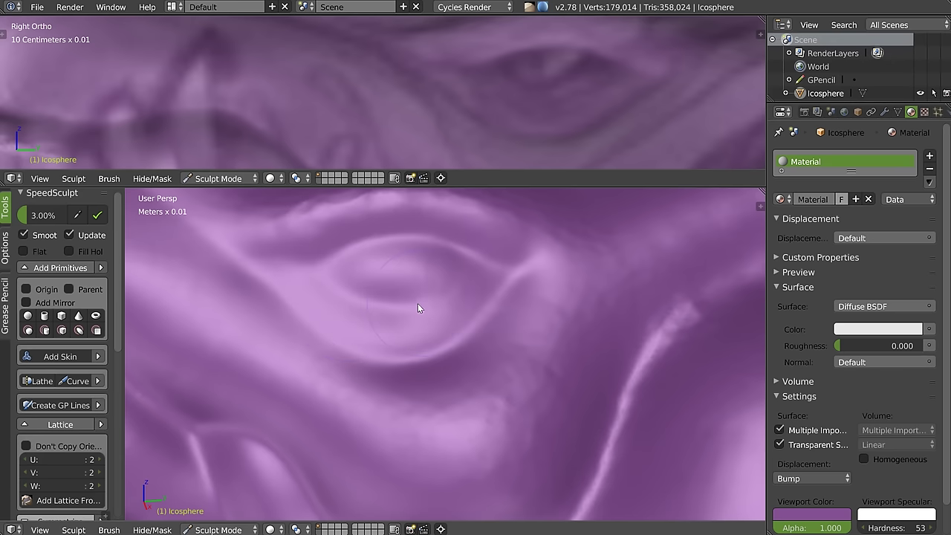
Step: Bring the eye up close and sculpt the eyelid
{"action": "mouse_move", "coordinate": [507, 291]}
{"action": "middle_mouse_down"}
{"action": "mouse_move", "coordinate": [520, 295]}
{"action": "mouse_move", "coordinate": [418, 268]}
{"action": "mouse_move", "coordinate": [414, 254]}
{"action": "middle_mouse_up"}
{"action": "scroll", "coordinate": [467, 278], "scroll_direction": "up", "scroll_amount": 2}
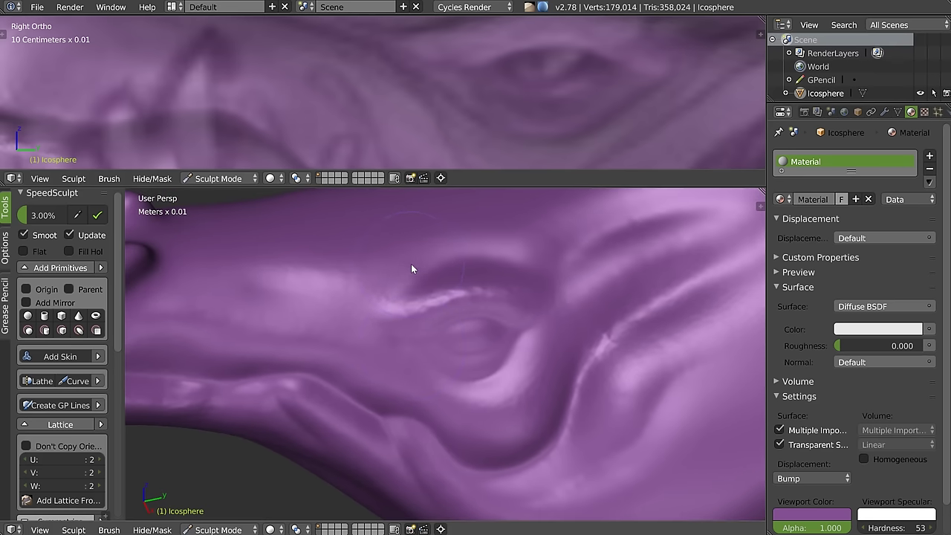
{"action": "scroll", "coordinate": [411, 264], "scroll_direction": "down", "scroll_amount": 2}
{"action": "mouse_move", "coordinate": [407, 296]}
{"action": "middle_mouse_down"}
{"action": "mouse_move", "coordinate": [420, 307]}
{"action": "mouse_move", "coordinate": [395, 269]}
{"action": "middle_mouse_up"}
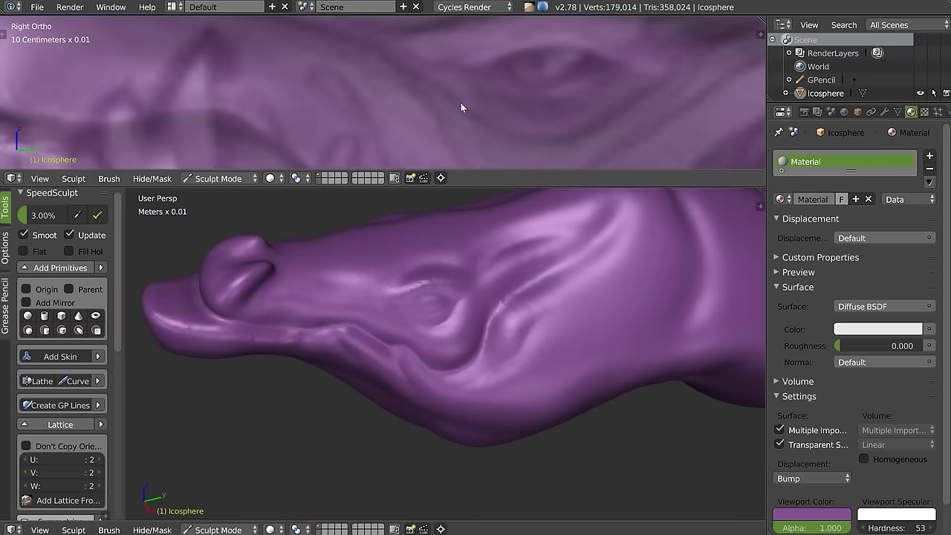
{"action": "middle_click_drag", "start_coordinate": [461, 108], "coordinate": [417, 109], "text": "shift"}
{"action": "scroll", "coordinate": [393, 278], "scroll_direction": "up", "scroll_amount": 2}
{"action": "scroll", "coordinate": [398, 269], "scroll_direction": "up", "scroll_amount": 4}
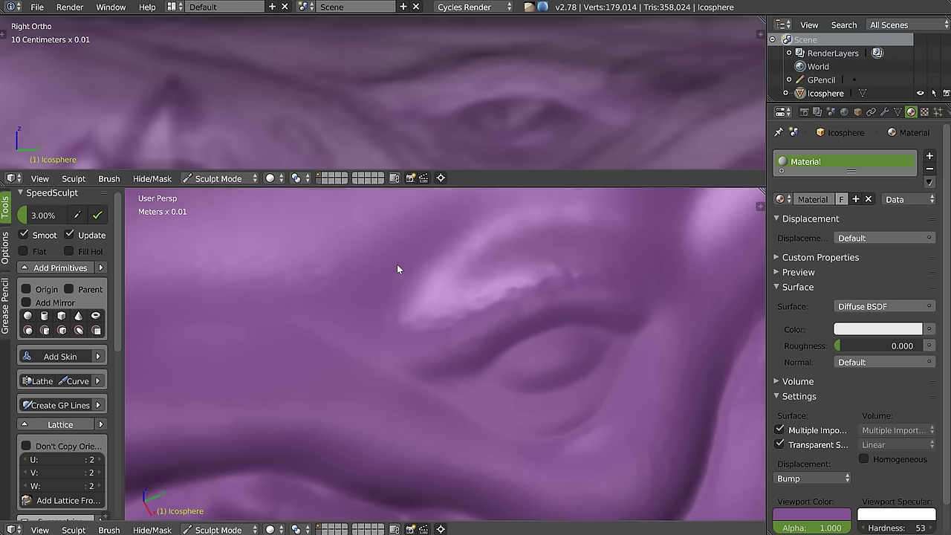
{"action": "left_click_drag", "start_coordinate": [506, 220], "coordinate": [649, 234]}
{"action": "scroll", "coordinate": [565, 243], "scroll_direction": "down", "scroll_amount": 3}
Step: Sculpt a small stroke on the snout and shape the ridge behind the nostril
{"action": "mouse_move", "coordinate": [565, 243]}
{"action": "middle_mouse_down"}
{"action": "mouse_move", "coordinate": [546, 220]}
{"action": "mouse_move", "coordinate": [462, 240]}
{"action": "mouse_move", "coordinate": [480, 196]}
{"action": "middle_mouse_up"}
{"action": "mouse_move", "coordinate": [416, 89]}
{"action": "middle_mouse_down", "text": "shift"}
{"action": "mouse_move", "coordinate": [468, 82]}
{"action": "mouse_move", "coordinate": [456, 102]}
{"action": "middle_mouse_up", "text": "shift"}
{"action": "mouse_move", "coordinate": [461, 201]}
{"action": "middle_mouse_down"}
{"action": "mouse_move", "coordinate": [482, 256]}
{"action": "mouse_move", "coordinate": [554, 271]}
{"action": "mouse_move", "coordinate": [479, 300]}
{"action": "mouse_move", "coordinate": [461, 283]}
{"action": "middle_mouse_up"}
{"action": "middle_click_drag", "start_coordinate": [364, 82], "coordinate": [397, 87], "text": "shift"}
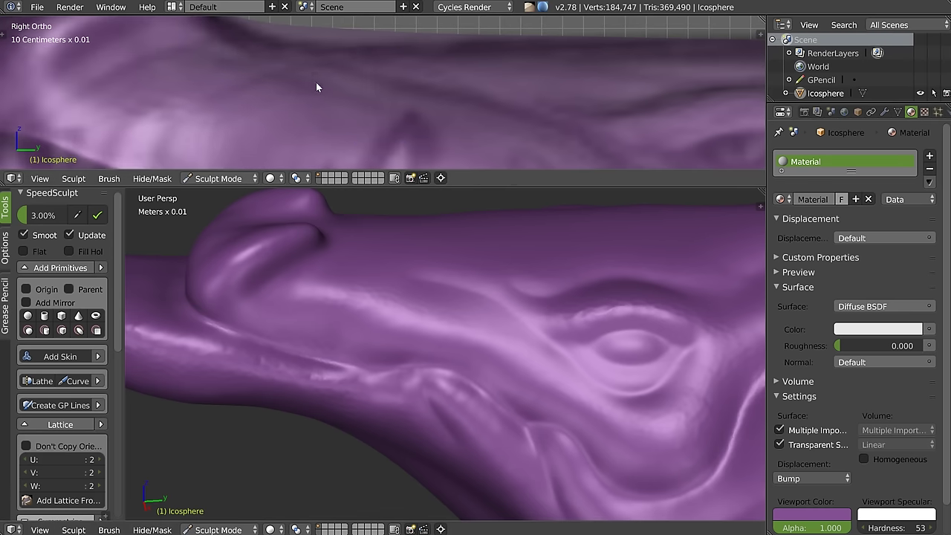
{"action": "left_click_drag", "start_coordinate": [316, 82], "coordinate": [393, 101]}
{"action": "mouse_move", "coordinate": [397, 283]}
{"action": "middle_mouse_down"}
{"action": "mouse_move", "coordinate": [363, 312]}
{"action": "mouse_move", "coordinate": [305, 311]}
{"action": "middle_mouse_up"}
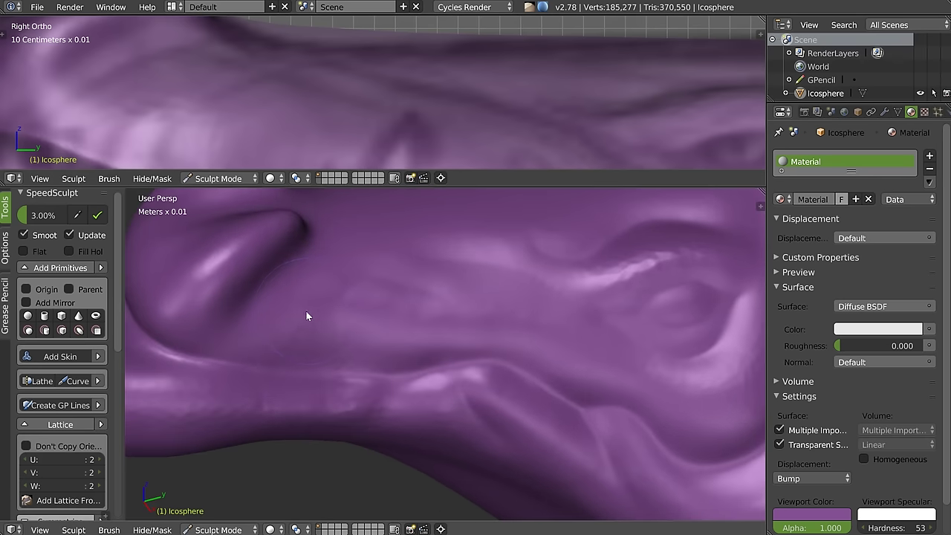
{"action": "left_click_drag", "start_coordinate": [358, 284], "coordinate": [475, 299]}
{"action": "mouse_move", "coordinate": [476, 299]}
{"action": "middle_mouse_down"}
{"action": "mouse_move", "coordinate": [404, 289]}
{"action": "mouse_move", "coordinate": [357, 325]}
{"action": "middle_mouse_up"}
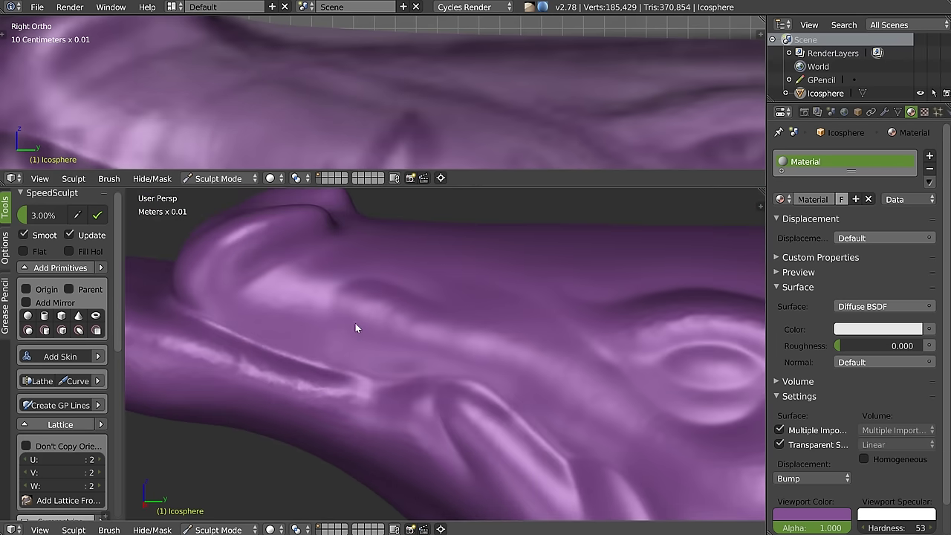
{"action": "scroll", "coordinate": [372, 81], "scroll_direction": "down", "scroll_amount": 2}
{"action": "scroll", "coordinate": [356, 88], "scroll_direction": "down", "scroll_amount": 2}
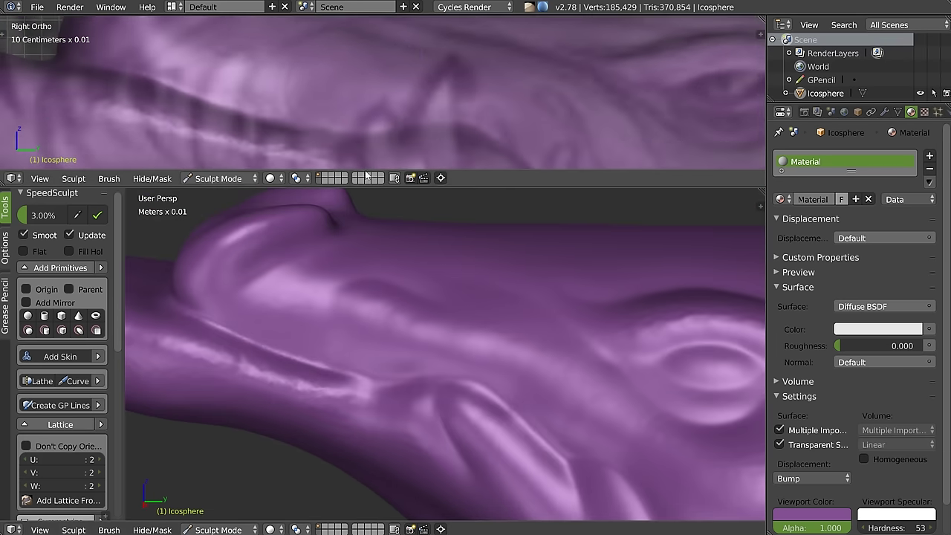
{"action": "middle_click_drag", "start_coordinate": [341, 340], "coordinate": [348, 327]}
Step: Set the brush size to 102 and smooth the ridge on the snout
{"action": "key", "text": "f"}
{"action": "left_click", "coordinate": [351, 336]}
{"action": "mouse_move", "coordinate": [364, 290]}
{"action": "left_mouse_down"}
{"action": "mouse_move", "coordinate": [409, 365]}
{"action": "mouse_move", "coordinate": [358, 284]}
{"action": "left_mouse_up"}
{"action": "mouse_move", "coordinate": [358, 285]}
{"action": "middle_mouse_down"}
{"action": "mouse_move", "coordinate": [345, 296]}
{"action": "mouse_move", "coordinate": [419, 365]}
{"action": "middle_mouse_up"}
Step: Frame the snout's top edge and switch to a different sculpt brush at double size
{"action": "mouse_move", "coordinate": [394, 357]}
{"action": "left_mouse_down"}
{"action": "mouse_move", "coordinate": [410, 378]}
{"action": "mouse_move", "coordinate": [495, 344]}
{"action": "mouse_move", "coordinate": [512, 320]}
{"action": "left_mouse_up"}
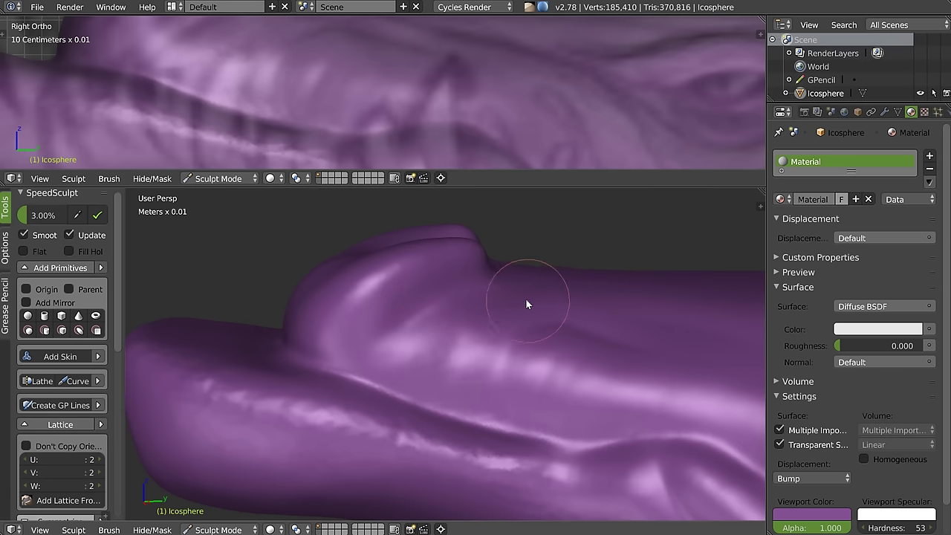
{"action": "scroll", "coordinate": [488, 127], "scroll_direction": "down", "scroll_amount": 3}
{"action": "middle_click_drag", "start_coordinate": [463, 105], "coordinate": [429, 116], "text": "shift"}
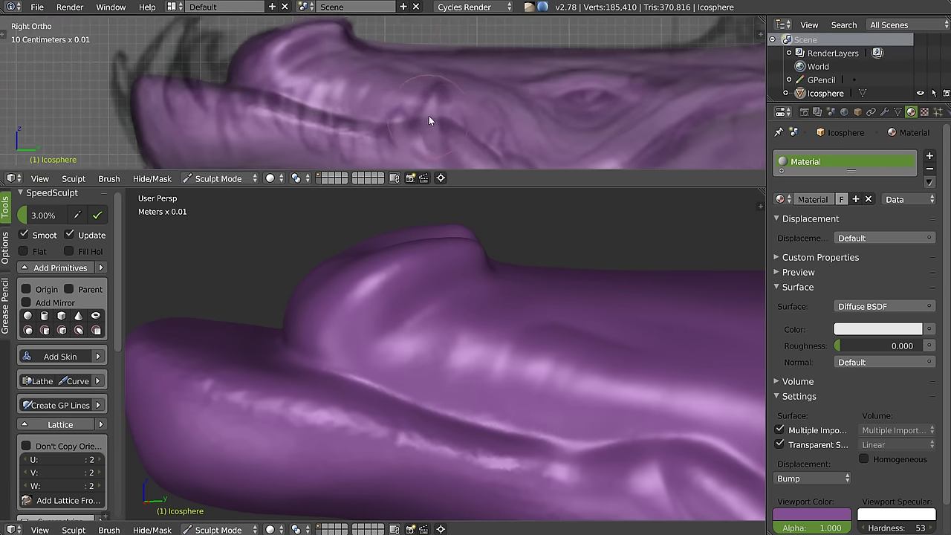
{"action": "middle_click_drag", "start_coordinate": [487, 72], "coordinate": [470, 78], "text": "shift"}
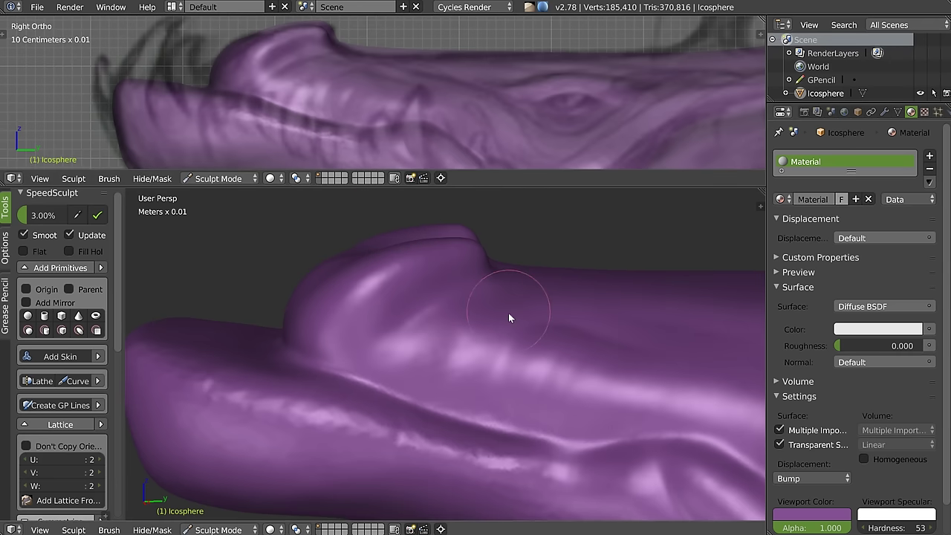
{"action": "scroll", "coordinate": [498, 327], "scroll_direction": "up", "scroll_amount": 3}
{"action": "mouse_move", "coordinate": [477, 342]}
{"action": "middle_mouse_down"}
{"action": "mouse_move", "coordinate": [362, 387]}
{"action": "mouse_move", "coordinate": [346, 313]}
{"action": "middle_mouse_up"}
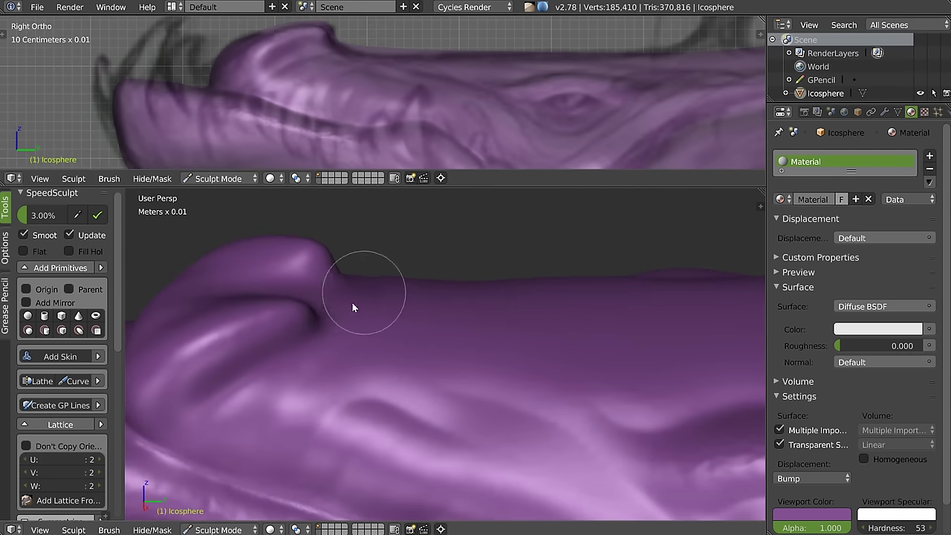
{"action": "key", "text": "w"}
{"action": "left_click", "coordinate": [345, 277]}
{"action": "key", "text": "f"}
{"action": "left_click", "coordinate": [382, 318]}
Step: With another brush, reshape and build up the ridge above the nostril
{"action": "key", "text": "w"}
{"action": "left_click", "coordinate": [402, 319]}
{"action": "left_click_drag", "start_coordinate": [382, 308], "coordinate": [369, 280]}
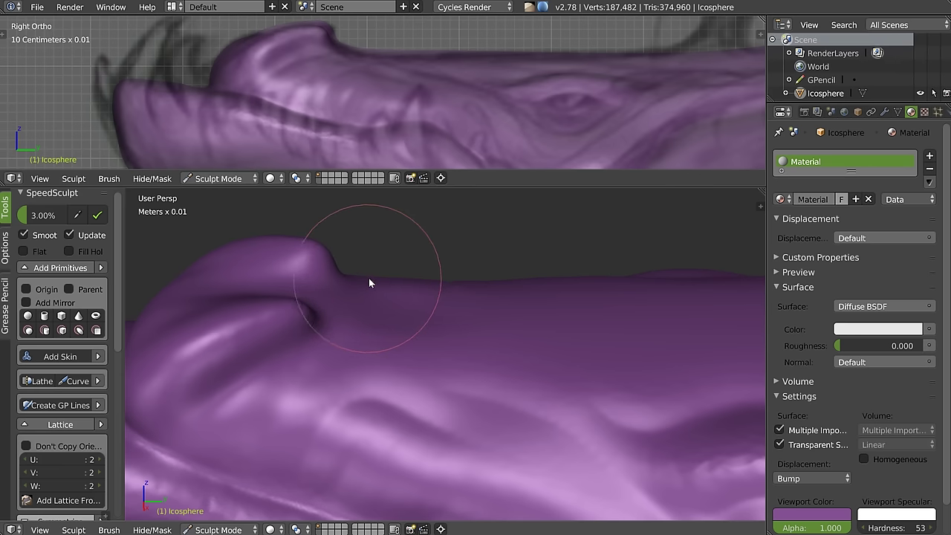
{"action": "left_click_drag", "start_coordinate": [399, 312], "coordinate": [442, 310]}
{"action": "mouse_move", "coordinate": [441, 310]}
{"action": "middle_mouse_down"}
{"action": "mouse_move", "coordinate": [500, 316]}
{"action": "mouse_move", "coordinate": [464, 321]}
{"action": "middle_mouse_up"}
{"action": "scroll", "coordinate": [449, 326], "scroll_direction": "up", "scroll_amount": 2}
{"action": "scroll", "coordinate": [420, 327], "scroll_direction": "up", "scroll_amount": 2}
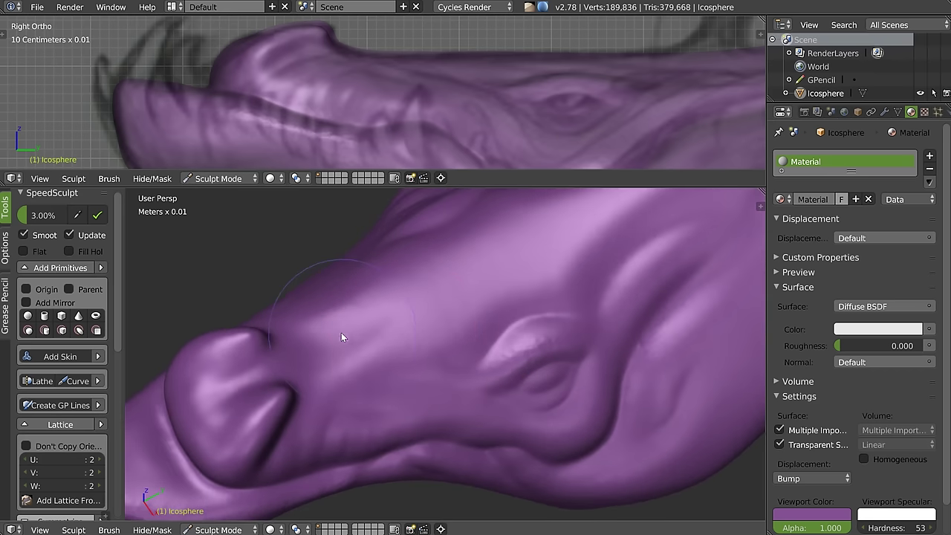
Step: Carve a crease along the snout's top, then smooth it away
{"action": "scroll", "coordinate": [316, 346], "scroll_direction": "up", "scroll_amount": 1}
{"action": "mouse_move", "coordinate": [290, 359]}
{"action": "left_mouse_down"}
{"action": "mouse_move", "coordinate": [368, 332]}
{"action": "mouse_move", "coordinate": [525, 241]}
{"action": "mouse_move", "coordinate": [412, 312]}
{"action": "mouse_move", "coordinate": [493, 264]}
{"action": "left_mouse_up"}
{"action": "mouse_move", "coordinate": [392, 344]}
{"action": "left_mouse_down", "text": "shift"}
{"action": "mouse_move", "coordinate": [424, 302]}
{"action": "mouse_move", "coordinate": [324, 366]}
{"action": "left_mouse_up", "text": "shift"}
{"action": "mouse_move", "coordinate": [324, 366]}
{"action": "middle_mouse_down"}
{"action": "mouse_move", "coordinate": [376, 321]}
{"action": "mouse_move", "coordinate": [404, 319]}
{"action": "mouse_move", "coordinate": [406, 333]}
{"action": "mouse_move", "coordinate": [389, 311]}
{"action": "middle_mouse_up"}
Step: Shrink the brush and lightly smooth several patches of the snout surface
{"action": "key", "text": "f"}
{"action": "left_click", "coordinate": [317, 286]}
{"action": "mouse_move", "coordinate": [316, 287]}
{"action": "left_mouse_down", "text": "shift"}
{"action": "mouse_move", "coordinate": [414, 293]}
{"action": "mouse_move", "coordinate": [436, 259]}
{"action": "left_mouse_up", "text": "shift"}
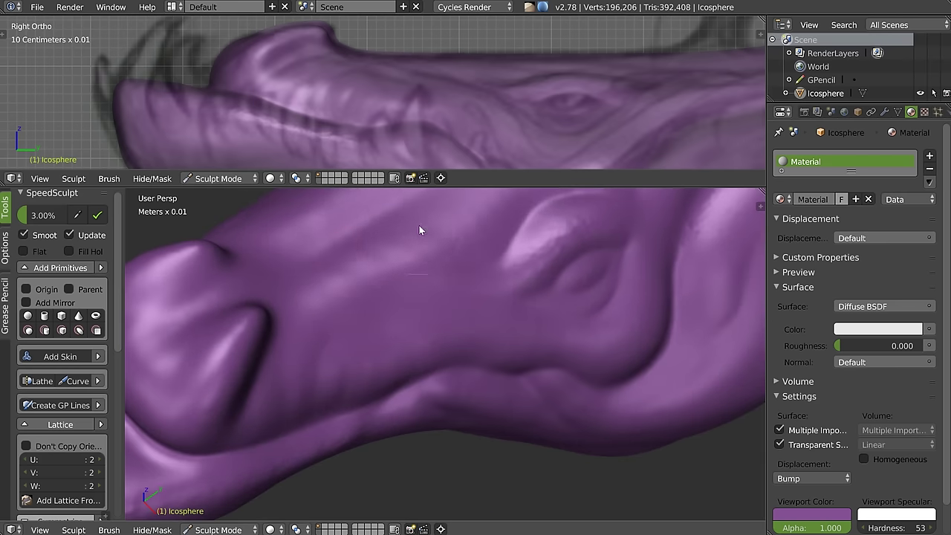
{"action": "left_click_drag", "start_coordinate": [503, 209], "coordinate": [425, 252], "text": "shift"}
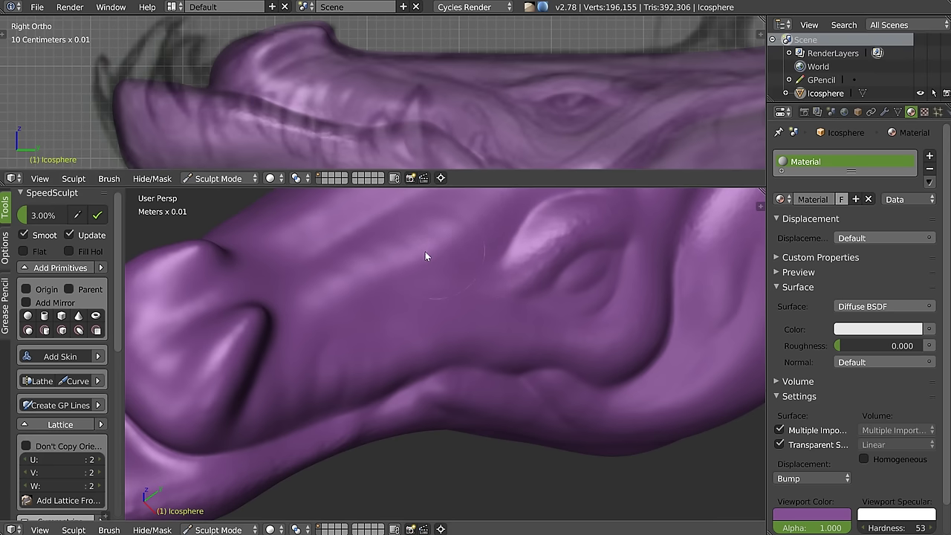
{"action": "middle_click_drag", "start_coordinate": [315, 309], "coordinate": [408, 266]}
{"action": "mouse_move", "coordinate": [466, 212]}
{"action": "middle_mouse_down"}
{"action": "mouse_move", "coordinate": [421, 340]}
{"action": "mouse_move", "coordinate": [332, 303]}
{"action": "middle_mouse_up"}
{"action": "left_click_drag", "start_coordinate": [340, 285], "coordinate": [551, 377], "text": "shift"}
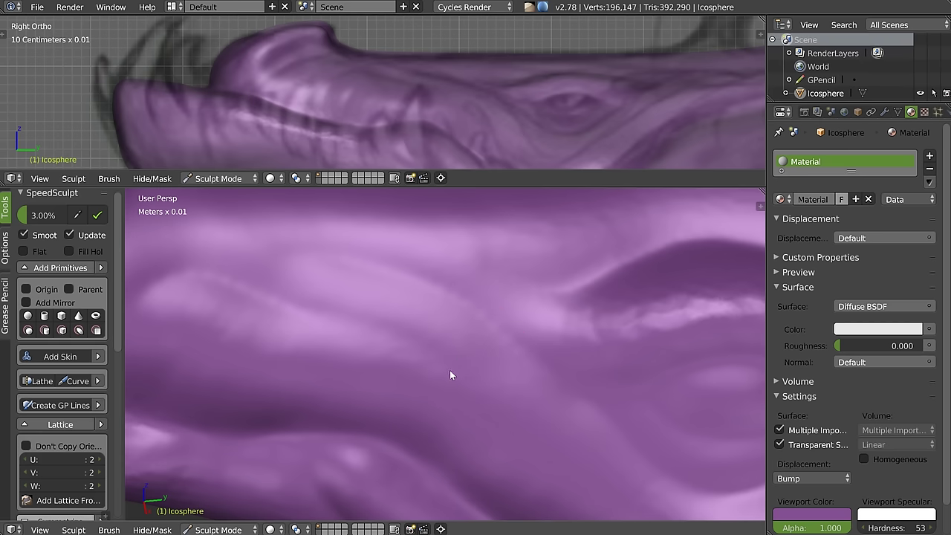
{"action": "left_click_drag", "start_coordinate": [449, 375], "coordinate": [528, 384], "text": "shift"}
{"action": "mouse_move", "coordinate": [392, 321]}
{"action": "middle_mouse_down"}
{"action": "mouse_move", "coordinate": [490, 336]}
{"action": "mouse_move", "coordinate": [564, 324]}
{"action": "mouse_move", "coordinate": [587, 367]}
{"action": "mouse_move", "coordinate": [479, 292]}
{"action": "mouse_move", "coordinate": [575, 345]}
{"action": "middle_mouse_up"}
Step: Switch to Snakehook at radius 342 and pull the nose bump into a new shape
{"action": "key", "text": "w"}
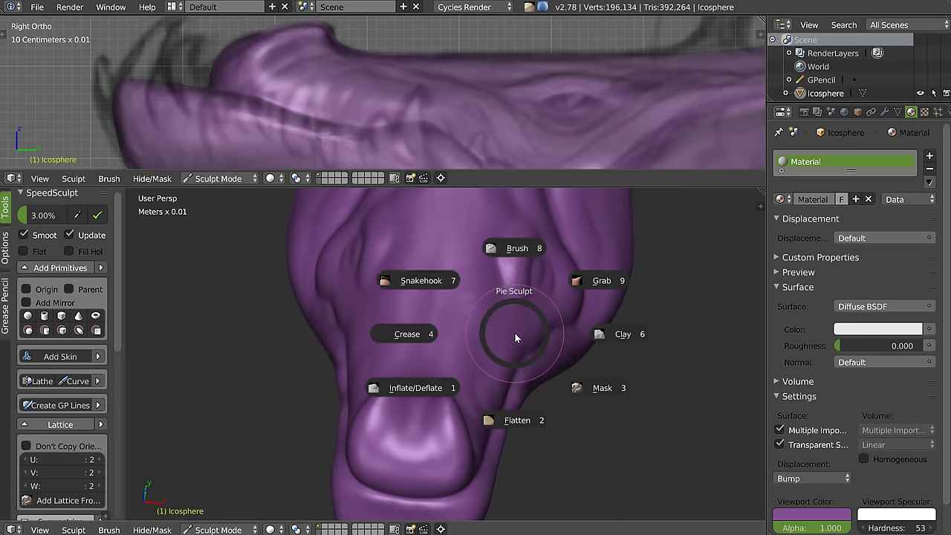
{"action": "left_click", "coordinate": [422, 282]}
{"action": "key", "text": "f"}
{"action": "left_click", "coordinate": [576, 283]}
{"action": "mouse_move", "coordinate": [526, 276]}
{"action": "left_mouse_down"}
{"action": "mouse_move", "coordinate": [535, 304]}
{"action": "mouse_move", "coordinate": [525, 276]}
{"action": "mouse_move", "coordinate": [471, 337]}
{"action": "left_mouse_up"}
{"action": "middle_click_drag", "start_coordinate": [471, 337], "coordinate": [480, 401]}
{"action": "mouse_move", "coordinate": [480, 400]}
{"action": "left_mouse_down"}
{"action": "mouse_move", "coordinate": [470, 400]}
{"action": "mouse_move", "coordinate": [477, 381]}
{"action": "mouse_move", "coordinate": [463, 420]}
{"action": "mouse_move", "coordinate": [512, 323]}
{"action": "left_mouse_up"}
{"action": "mouse_move", "coordinate": [512, 322]}
{"action": "middle_mouse_down"}
{"action": "mouse_move", "coordinate": [472, 327]}
{"action": "mouse_move", "coordinate": [408, 269]}
{"action": "mouse_move", "coordinate": [484, 365]}
{"action": "mouse_move", "coordinate": [470, 342]}
{"action": "mouse_move", "coordinate": [396, 337]}
{"action": "mouse_move", "coordinate": [394, 323]}
{"action": "mouse_move", "coordinate": [445, 301]}
{"action": "mouse_move", "coordinate": [475, 344]}
{"action": "mouse_move", "coordinate": [449, 313]}
{"action": "middle_mouse_up"}
{"action": "mouse_move", "coordinate": [382, 99]}
{"action": "middle_mouse_down", "text": "shift"}
{"action": "mouse_move", "coordinate": [428, 106]}
{"action": "mouse_move", "coordinate": [420, 117]}
{"action": "mouse_move", "coordinate": [450, 81]}
{"action": "middle_mouse_up", "text": "shift"}
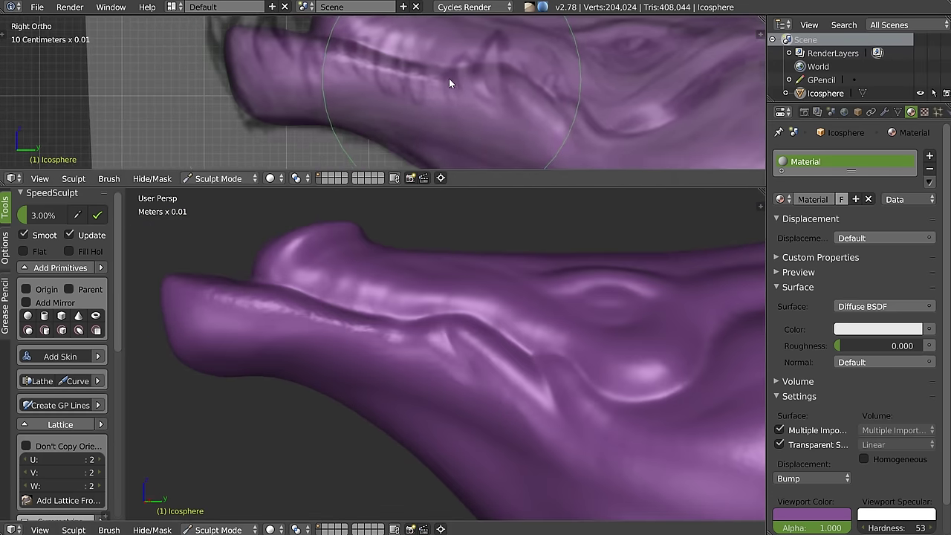
Step: Use a smaller brush to sculpt and smooth the snout tip and underside, checking the wireframe
{"action": "mouse_move", "coordinate": [347, 359]}
{"action": "middle_mouse_down"}
{"action": "mouse_move", "coordinate": [395, 304]}
{"action": "mouse_move", "coordinate": [441, 310]}
{"action": "middle_mouse_up"}
{"action": "key", "text": "f"}
{"action": "left_click", "coordinate": [399, 305]}
{"action": "middle_click_drag", "start_coordinate": [477, 283], "coordinate": [432, 275]}
{"action": "left_click_drag", "start_coordinate": [451, 313], "coordinate": [425, 312]}
{"action": "mouse_move", "coordinate": [548, 312]}
{"action": "left_mouse_down"}
{"action": "mouse_move", "coordinate": [346, 340]}
{"action": "mouse_move", "coordinate": [563, 346]}
{"action": "mouse_move", "coordinate": [418, 314]}
{"action": "left_mouse_up"}
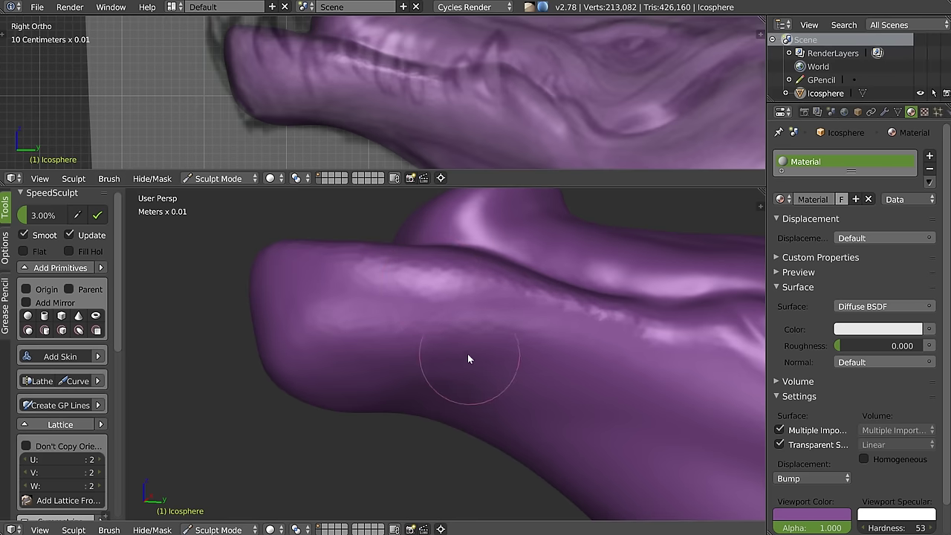
{"action": "key", "text": "z"}
{"action": "mouse_move", "coordinate": [273, 291]}
{"action": "left_mouse_down"}
{"action": "mouse_move", "coordinate": [565, 402]}
{"action": "mouse_move", "coordinate": [456, 436]}
{"action": "mouse_move", "coordinate": [651, 465]}
{"action": "left_mouse_up"}
{"action": "key", "text": "z"}
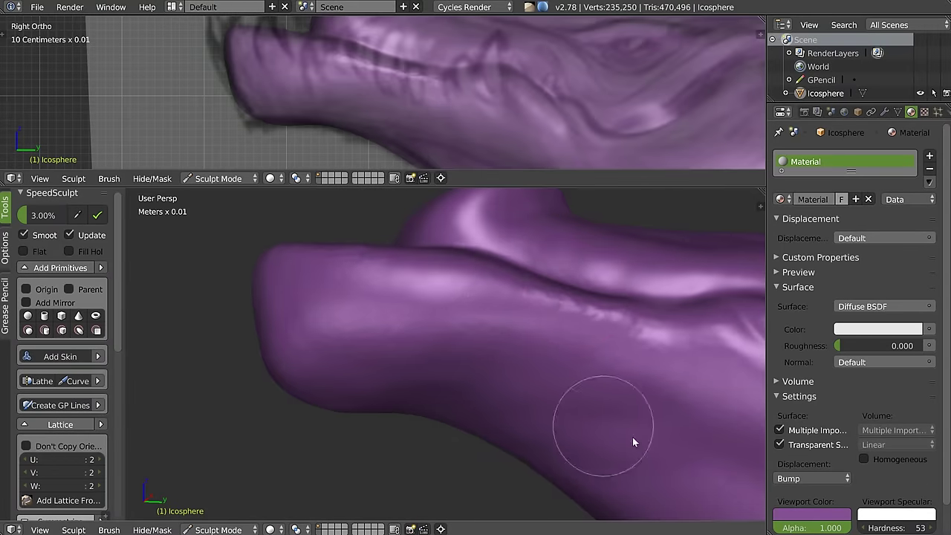
Step: Smooth the snout's top and left side, removing the bump on its side
{"action": "mouse_move", "coordinate": [362, 296]}
{"action": "left_mouse_down"}
{"action": "mouse_move", "coordinate": [619, 353]}
{"action": "mouse_move", "coordinate": [414, 347]}
{"action": "mouse_move", "coordinate": [321, 360]}
{"action": "left_mouse_up"}
{"action": "middle_click_drag", "start_coordinate": [321, 360], "coordinate": [278, 281]}
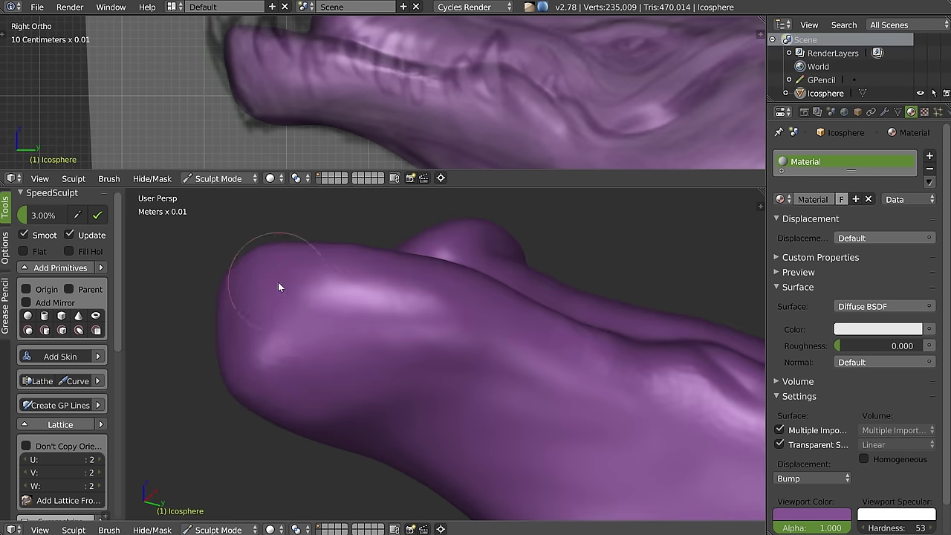
{"action": "mouse_move", "coordinate": [301, 386]}
{"action": "left_mouse_down"}
{"action": "mouse_move", "coordinate": [260, 313]}
{"action": "mouse_move", "coordinate": [255, 334]}
{"action": "mouse_move", "coordinate": [376, 303]}
{"action": "mouse_move", "coordinate": [360, 315]}
{"action": "left_mouse_up"}
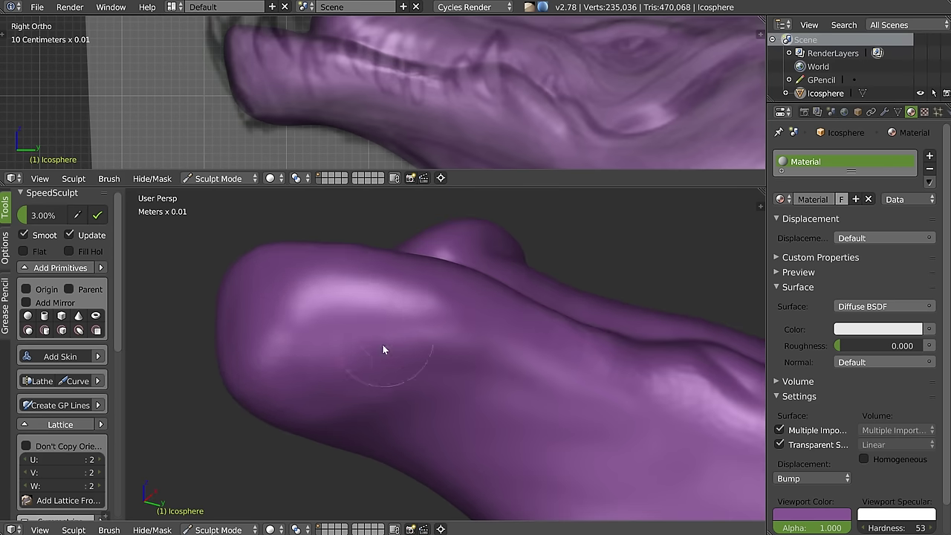
{"action": "middle_click_drag", "start_coordinate": [382, 343], "coordinate": [378, 312]}
{"action": "mouse_move", "coordinate": [349, 369]}
{"action": "middle_mouse_down"}
{"action": "mouse_move", "coordinate": [349, 346]}
{"action": "mouse_move", "coordinate": [244, 409]}
{"action": "mouse_move", "coordinate": [261, 385]}
{"action": "middle_mouse_up"}
{"action": "left_click_drag", "start_coordinate": [235, 385], "coordinate": [234, 378], "text": "shift"}
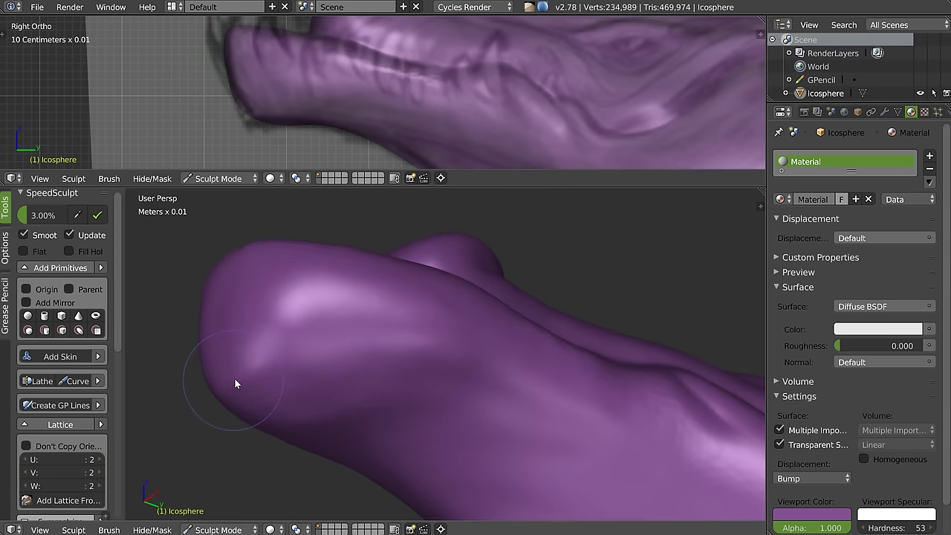
{"action": "left_click_drag", "start_coordinate": [286, 111], "coordinate": [291, 109], "text": "shift"}
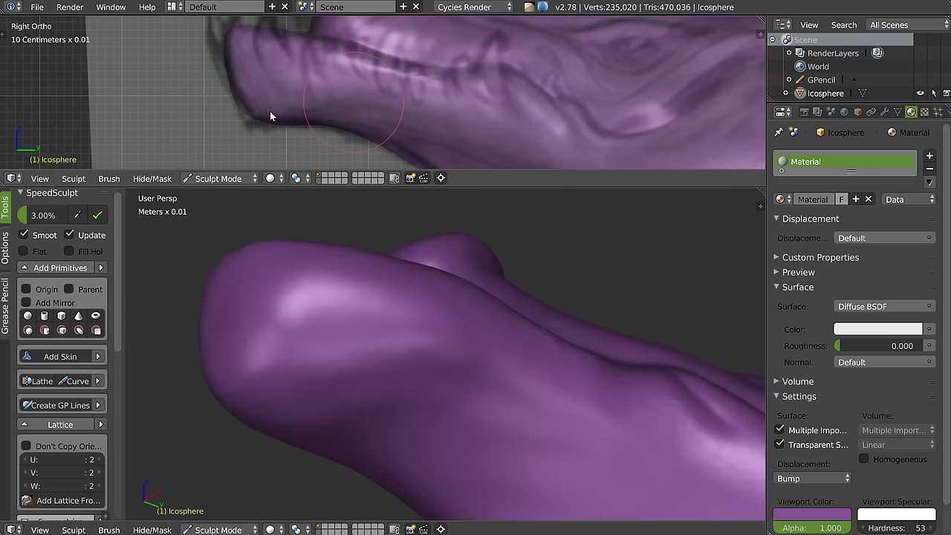
{"action": "mouse_move", "coordinate": [398, 312]}
{"action": "middle_mouse_down"}
{"action": "mouse_move", "coordinate": [364, 355]}
{"action": "mouse_move", "coordinate": [309, 318]}
{"action": "middle_mouse_up"}
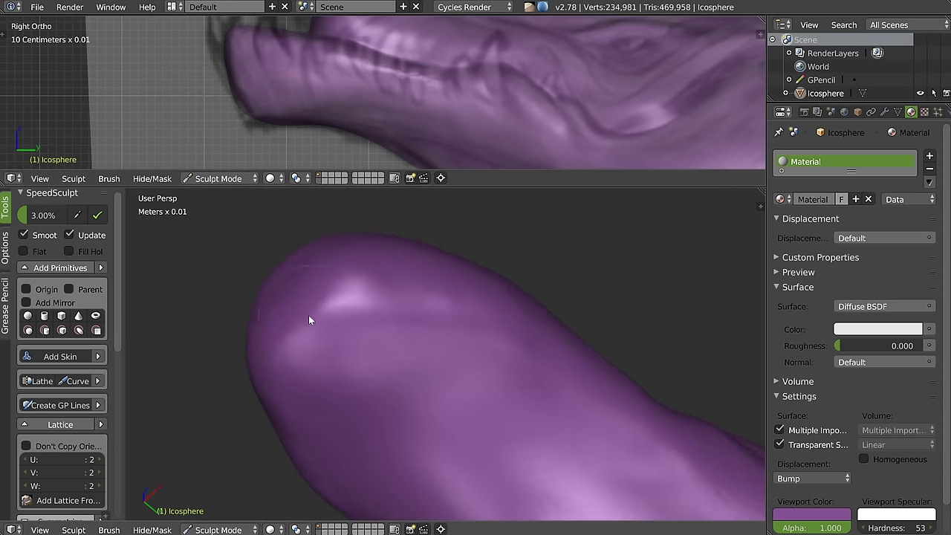
{"action": "left_click_drag", "start_coordinate": [295, 325], "coordinate": [460, 317], "text": "shift"}
{"action": "mouse_move", "coordinate": [461, 316]}
{"action": "middle_mouse_down"}
{"action": "mouse_move", "coordinate": [427, 317]}
{"action": "mouse_move", "coordinate": [381, 261]}
{"action": "mouse_move", "coordinate": [349, 270]}
{"action": "mouse_move", "coordinate": [351, 308]}
{"action": "mouse_move", "coordinate": [338, 245]}
{"action": "middle_mouse_up"}
Step: View the lower jaw side-on and smooth the surface along it
{"action": "scroll", "coordinate": [317, 54], "scroll_direction": "up", "scroll_amount": 2}
{"action": "scroll", "coordinate": [317, 54], "scroll_direction": "up", "scroll_amount": 2}
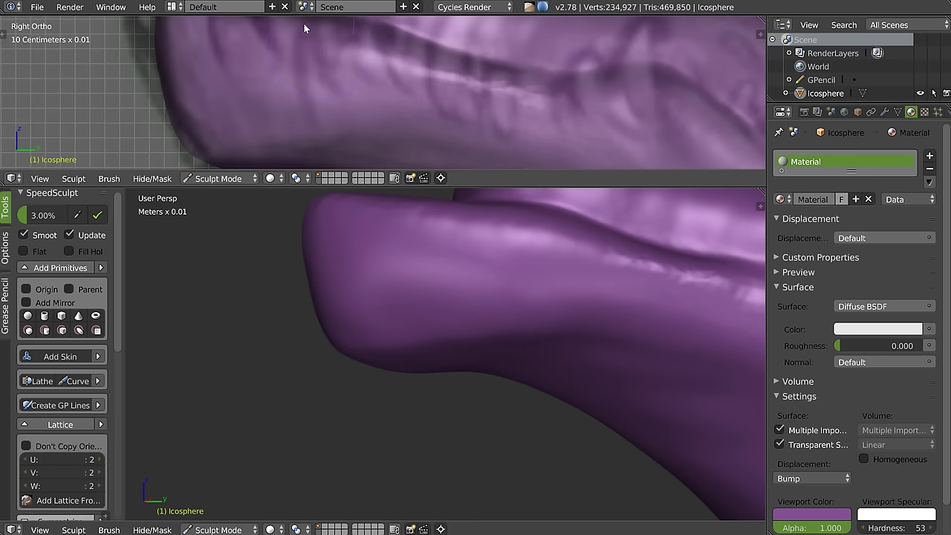
{"action": "scroll", "coordinate": [316, 65], "scroll_direction": "up", "scroll_amount": 2}
{"action": "scroll", "coordinate": [315, 66], "scroll_direction": "up", "scroll_amount": 1}
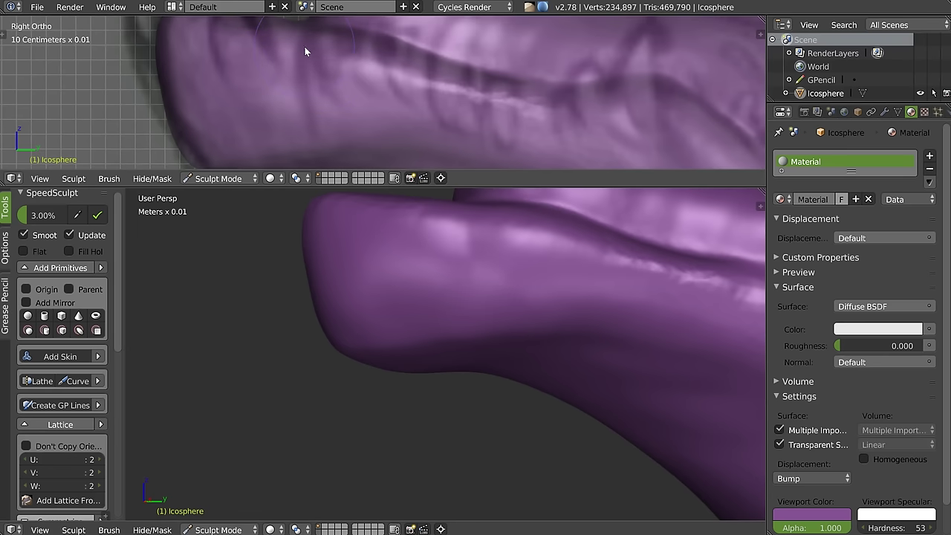
{"action": "middle_click_drag", "start_coordinate": [401, 238], "coordinate": [451, 307]}
{"action": "scroll", "coordinate": [449, 290], "scroll_direction": "up", "scroll_amount": 2}
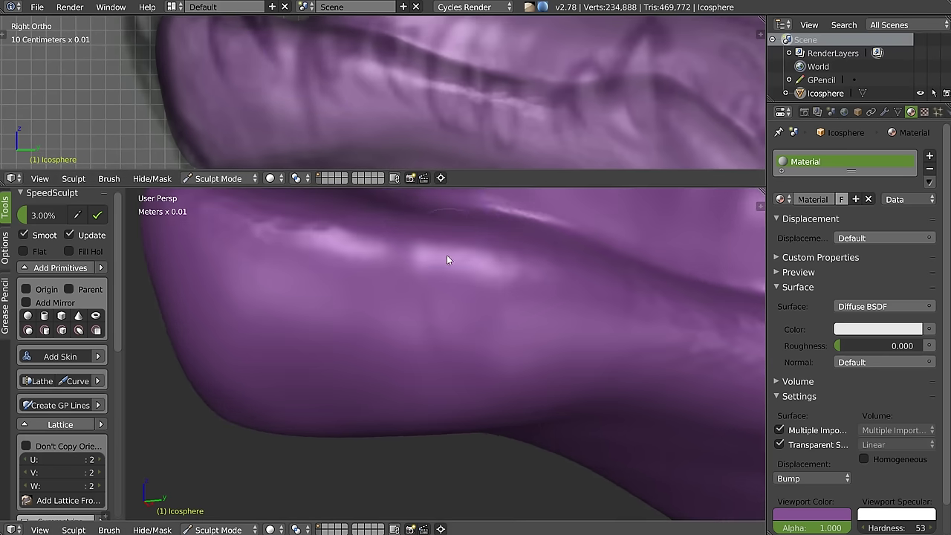
{"action": "left_click_drag", "start_coordinate": [417, 288], "coordinate": [437, 273]}
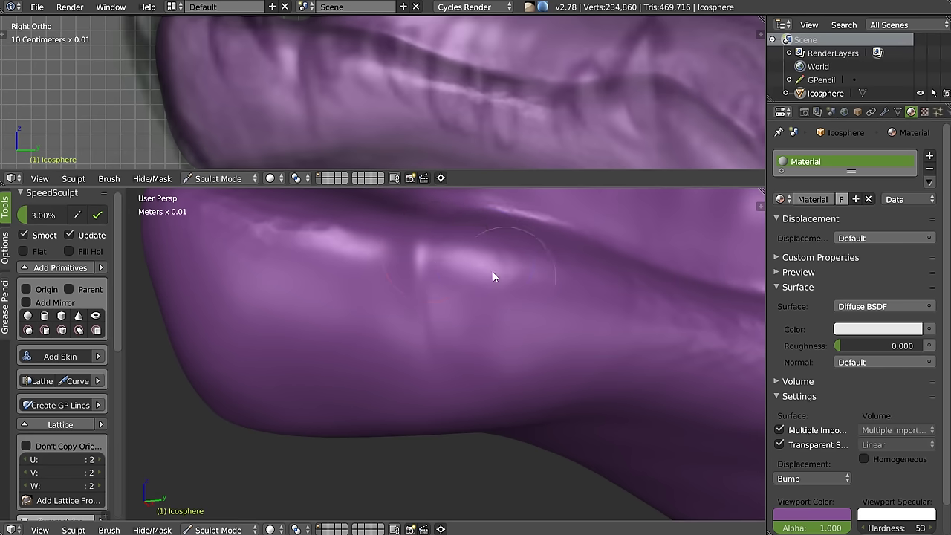
{"action": "mouse_move", "coordinate": [456, 338]}
{"action": "middle_mouse_down"}
{"action": "mouse_move", "coordinate": [504, 308]}
{"action": "mouse_move", "coordinate": [466, 271]}
{"action": "middle_mouse_up"}
{"action": "scroll", "coordinate": [855, 446], "scroll_direction": "down", "scroll_amount": 1}
Step: Darken the viewport specular colour to grey and raise hardness from 53 to 97
{"action": "scroll", "coordinate": [907, 490], "scroll_direction": "down", "scroll_amount": 1}
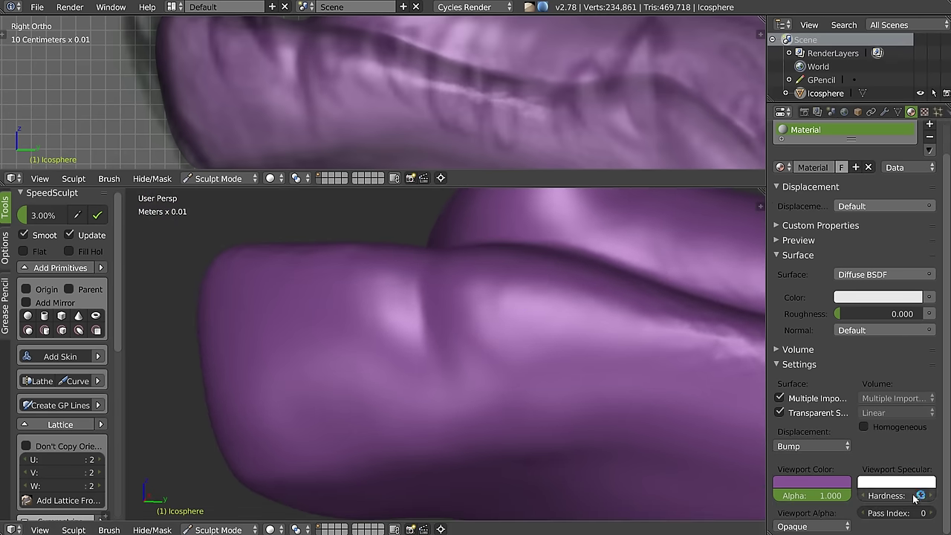
{"action": "left_click", "coordinate": [918, 483]}
{"action": "left_click_drag", "start_coordinate": [925, 312], "coordinate": [925, 348]}
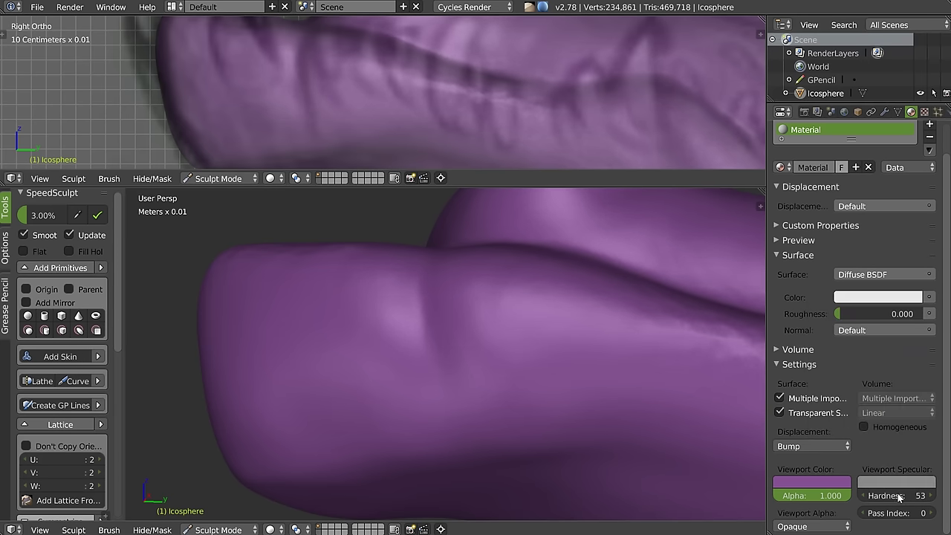
{"action": "left_click_drag", "start_coordinate": [900, 505], "coordinate": [915, 504]}
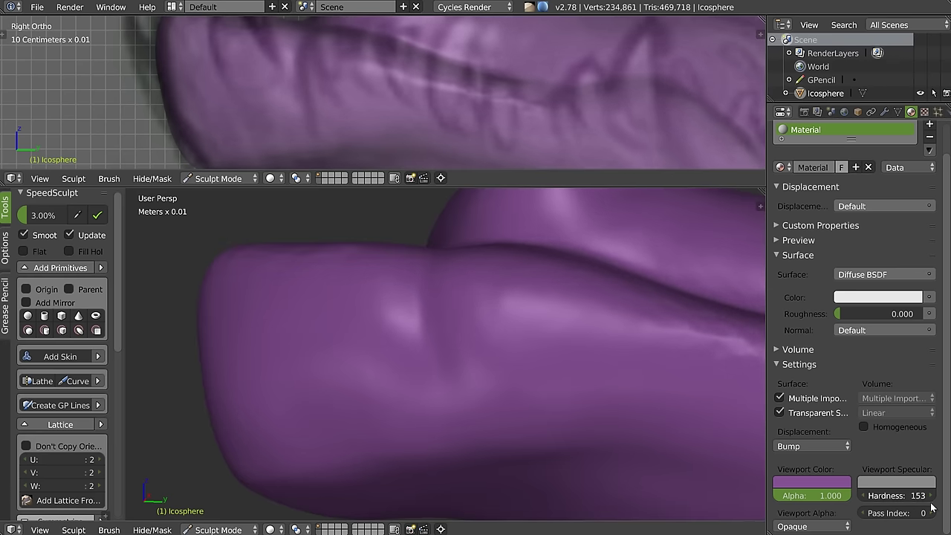
{"action": "mouse_move", "coordinate": [587, 336]}
{"action": "middle_mouse_down"}
{"action": "mouse_move", "coordinate": [501, 334]}
{"action": "mouse_move", "coordinate": [505, 320]}
{"action": "mouse_move", "coordinate": [574, 351]}
{"action": "mouse_move", "coordinate": [519, 317]}
{"action": "mouse_move", "coordinate": [492, 320]}
{"action": "mouse_move", "coordinate": [487, 250]}
{"action": "middle_mouse_up"}
Step: Change the sculpt's viewport colour from purple to tan
{"action": "mouse_move", "coordinate": [349, 102]}
{"action": "middle_mouse_down", "text": "shift"}
{"action": "mouse_move", "coordinate": [503, 318]}
{"action": "mouse_move", "coordinate": [563, 251]}
{"action": "mouse_move", "coordinate": [485, 297]}
{"action": "mouse_move", "coordinate": [520, 286]}
{"action": "middle_mouse_up", "text": "shift"}
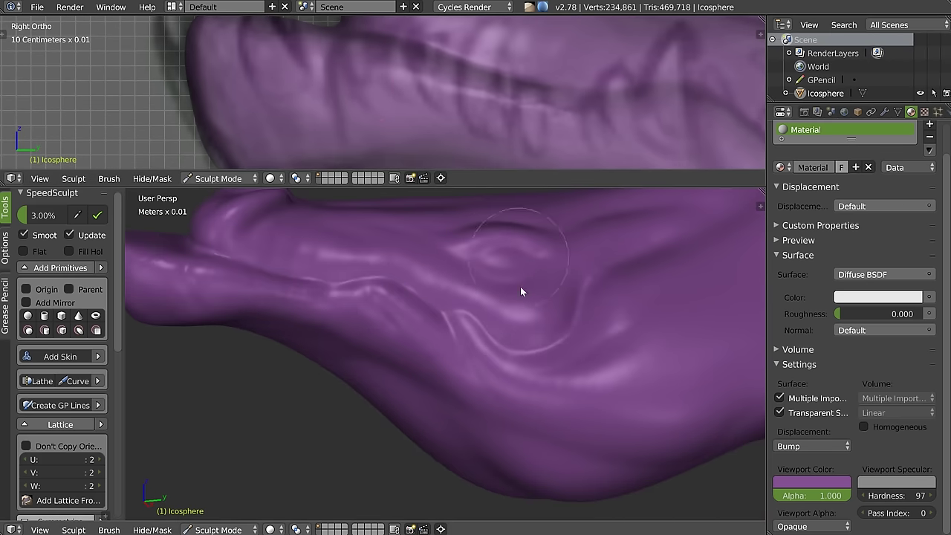
{"action": "left_click", "coordinate": [821, 483]}
{"action": "left_click_drag", "start_coordinate": [807, 360], "coordinate": [771, 368]}
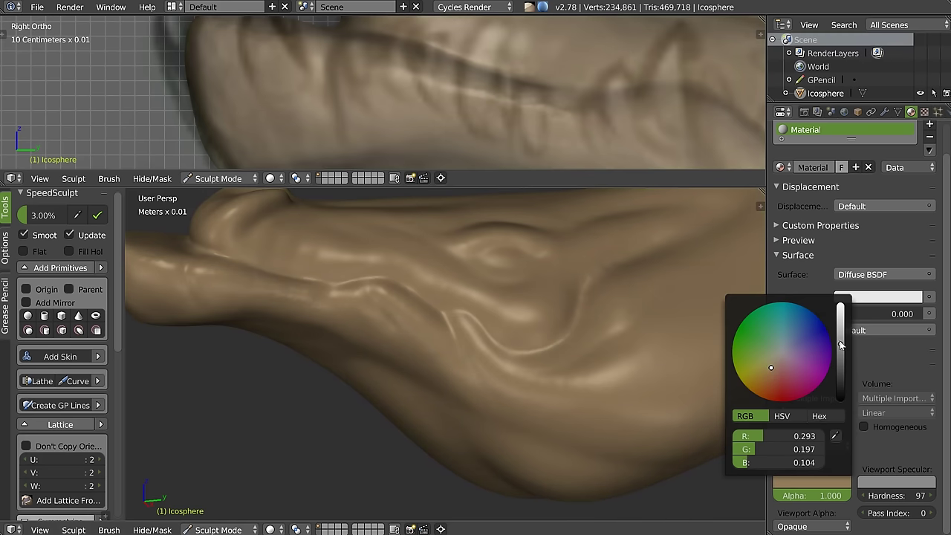
Step: Raise the brightness of the tan viewport colour and nudge its hue slightly
{"action": "scroll", "coordinate": [776, 369], "scroll_direction": "up", "scroll_amount": 1}
{"action": "scroll", "coordinate": [772, 370], "scroll_direction": "up", "scroll_amount": 1}
{"action": "scroll", "coordinate": [768, 373], "scroll_direction": "up", "scroll_amount": 1}
{"action": "left_click", "coordinate": [843, 332]}
{"action": "left_click_drag", "start_coordinate": [770, 374], "coordinate": [767, 362]}
Step: Orbit around the model to check the new colour, including the snout's underside
{"action": "mouse_move", "coordinate": [394, 311]}
{"action": "middle_mouse_down"}
{"action": "mouse_move", "coordinate": [382, 302]}
{"action": "mouse_move", "coordinate": [500, 317]}
{"action": "mouse_move", "coordinate": [460, 323]}
{"action": "mouse_move", "coordinate": [458, 305]}
{"action": "mouse_move", "coordinate": [420, 318]}
{"action": "mouse_move", "coordinate": [351, 307]}
{"action": "mouse_move", "coordinate": [350, 316]}
{"action": "mouse_move", "coordinate": [341, 305]}
{"action": "mouse_move", "coordinate": [354, 251]}
{"action": "middle_mouse_up"}
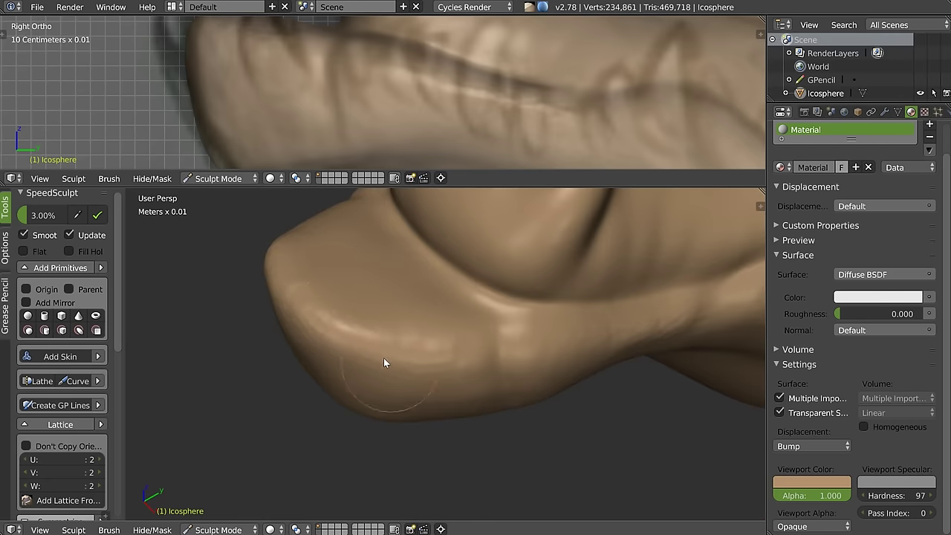
{"action": "mouse_move", "coordinate": [359, 324]}
{"action": "middle_mouse_down"}
{"action": "mouse_move", "coordinate": [449, 344]}
{"action": "mouse_move", "coordinate": [459, 315]}
{"action": "mouse_move", "coordinate": [452, 329]}
{"action": "mouse_move", "coordinate": [451, 315]}
{"action": "mouse_move", "coordinate": [454, 337]}
{"action": "mouse_move", "coordinate": [442, 334]}
{"action": "mouse_move", "coordinate": [425, 293]}
{"action": "mouse_move", "coordinate": [440, 277]}
{"action": "mouse_move", "coordinate": [497, 283]}
{"action": "mouse_move", "coordinate": [416, 314]}
{"action": "mouse_move", "coordinate": [426, 297]}
{"action": "mouse_move", "coordinate": [298, 383]}
{"action": "mouse_move", "coordinate": [296, 353]}
{"action": "mouse_move", "coordinate": [316, 381]}
{"action": "middle_mouse_up"}
{"action": "scroll", "coordinate": [265, 364], "scroll_direction": "up", "scroll_amount": 2}
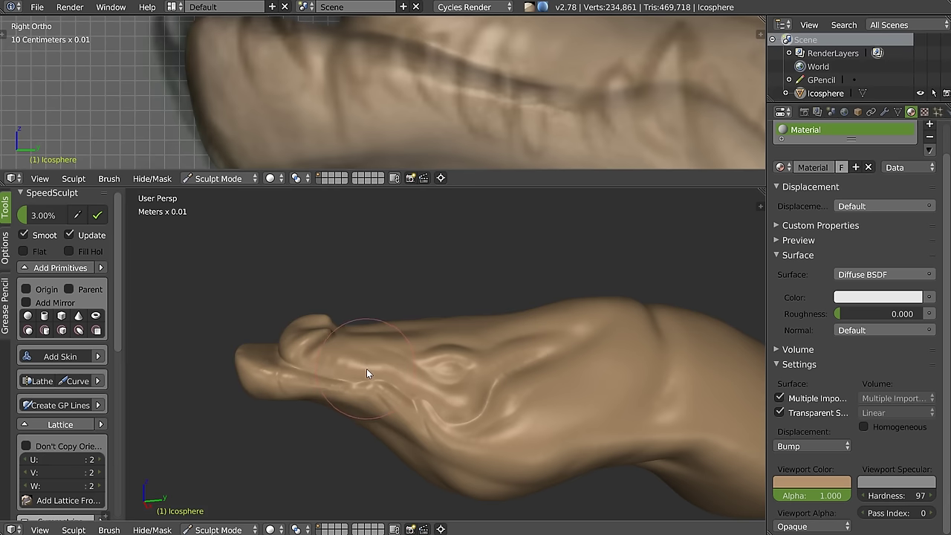
{"action": "key", "text": "ctrl+d"}
{"action": "scroll", "coordinate": [62, 357], "scroll_direction": "down", "scroll_amount": 5}
{"action": "scroll", "coordinate": [86, 299], "scroll_direction": "down", "scroll_amount": 1}
Step: Symmetrize the head +X to -X, then inspect the snout from the front and below
{"action": "left_click", "coordinate": [56, 375]}
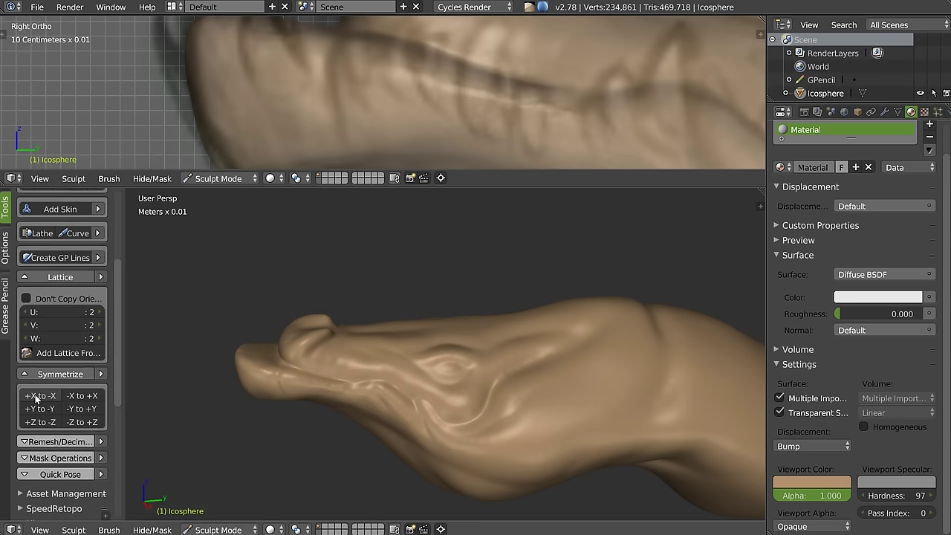
{"action": "middle_click_drag", "start_coordinate": [627, 399], "coordinate": [413, 383]}
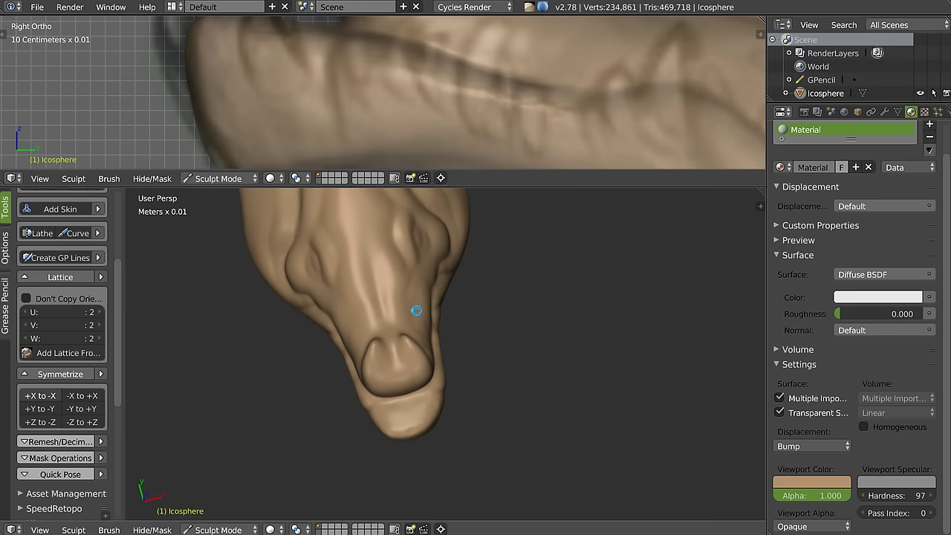
{"action": "left_click_drag", "start_coordinate": [427, 387], "coordinate": [395, 319]}
{"action": "mouse_move", "coordinate": [394, 319]}
{"action": "middle_mouse_down"}
{"action": "mouse_move", "coordinate": [354, 305]}
{"action": "mouse_move", "coordinate": [426, 370]}
{"action": "mouse_move", "coordinate": [391, 365]}
{"action": "mouse_move", "coordinate": [426, 410]}
{"action": "mouse_move", "coordinate": [400, 388]}
{"action": "middle_mouse_up"}
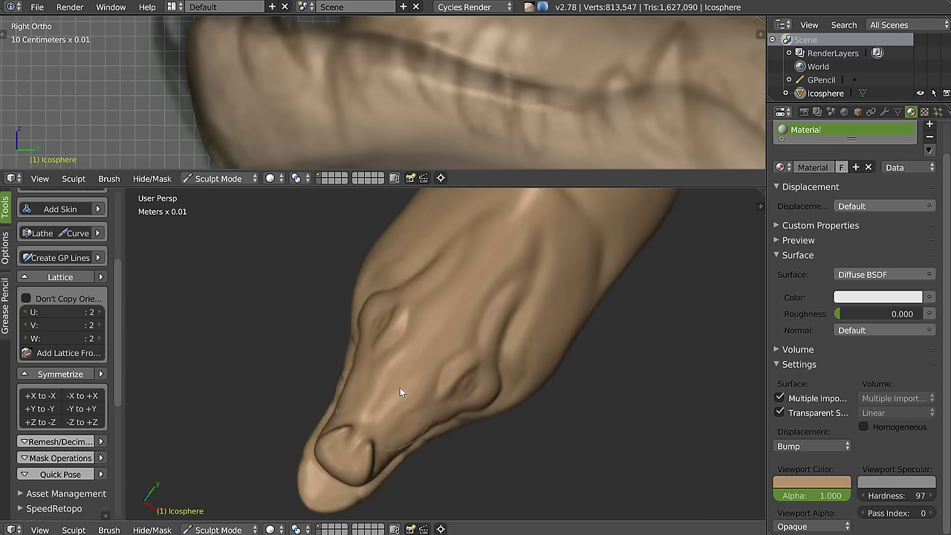
Step: Frame the snout in a zoomed-in Top Ortho view and outline a mask region around its tip
{"action": "scroll", "coordinate": [388, 403], "scroll_direction": "up", "scroll_amount": 3}
{"action": "mouse_move", "coordinate": [379, 423]}
{"action": "middle_mouse_down"}
{"action": "mouse_move", "coordinate": [416, 284]}
{"action": "mouse_move", "coordinate": [378, 346]}
{"action": "middle_mouse_up"}
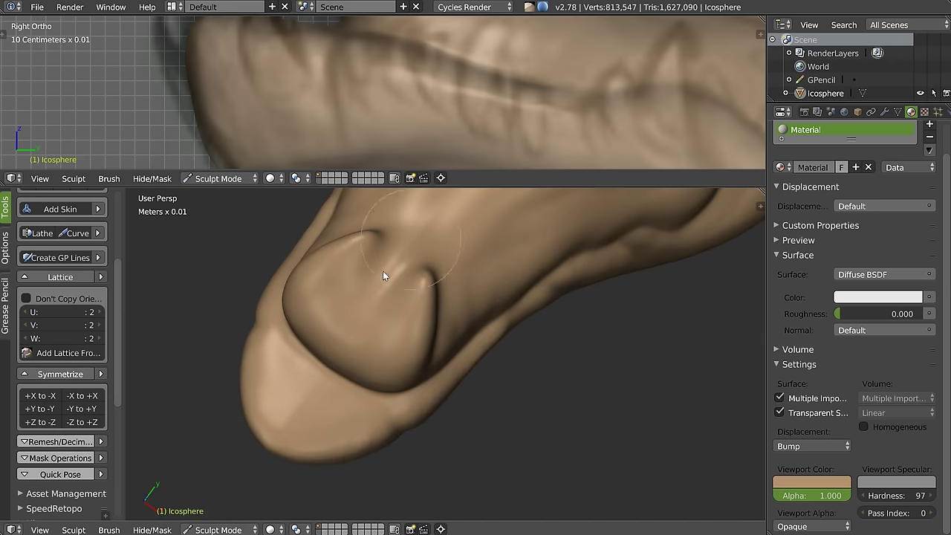
{"action": "mouse_move", "coordinate": [451, 321]}
{"action": "middle_mouse_down"}
{"action": "mouse_move", "coordinate": [397, 368]}
{"action": "mouse_move", "coordinate": [374, 366]}
{"action": "mouse_move", "coordinate": [419, 340]}
{"action": "mouse_move", "coordinate": [393, 286]}
{"action": "middle_mouse_up"}
{"action": "key", "text": "KP_7"}
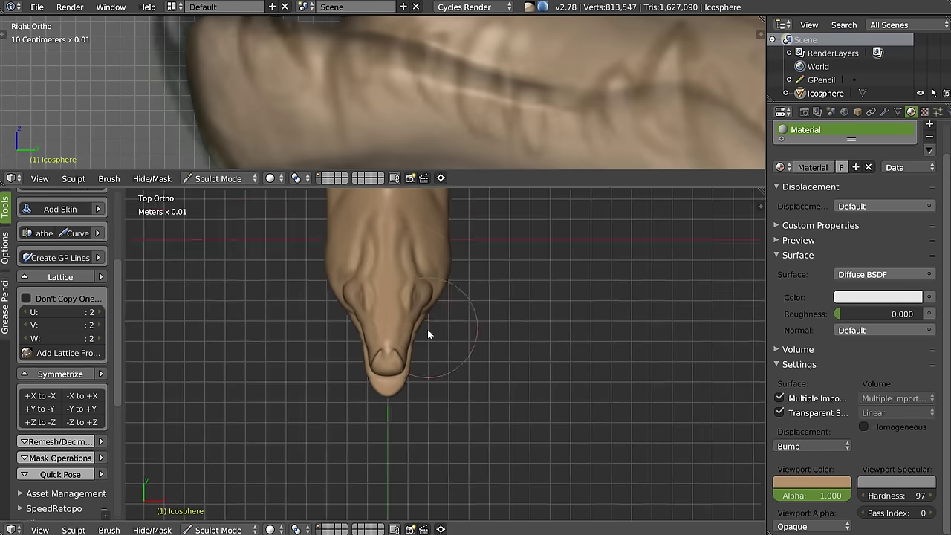
{"action": "scroll", "coordinate": [385, 323], "scroll_direction": "up", "scroll_amount": 3}
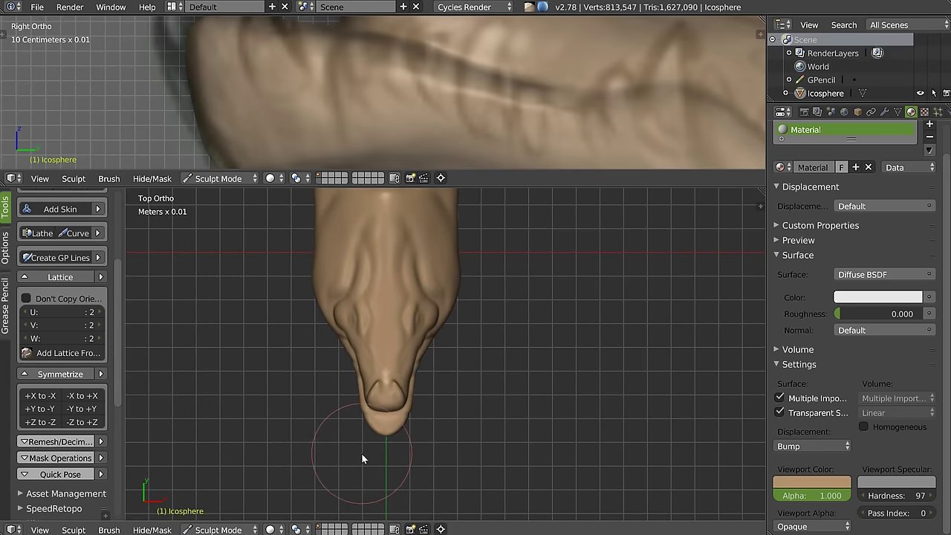
{"action": "left_click_drag", "start_coordinate": [340, 467], "coordinate": [526, 256], "text": "ctrl+shift"}
{"action": "mouse_move", "coordinate": [368, 461]}
{"action": "left_mouse_down", "text": "ctrl+shift"}
{"action": "mouse_move", "coordinate": [459, 299]}
{"action": "mouse_move", "coordinate": [302, 301]}
{"action": "mouse_move", "coordinate": [313, 443]}
{"action": "mouse_move", "coordinate": [349, 457]}
{"action": "left_mouse_up", "text": "ctrl+shift"}
Step: Switch sculpt brush and box-mask the front half of the snout with B
{"action": "key", "text": "w"}
{"action": "left_click", "coordinate": [457, 492]}
{"action": "key", "text": "b"}
{"action": "mouse_move", "coordinate": [508, 474]}
{"action": "left_mouse_down"}
{"action": "mouse_move", "coordinate": [277, 316]}
{"action": "mouse_move", "coordinate": [244, 299]}
{"action": "mouse_move", "coordinate": [228, 303]}
{"action": "left_mouse_up"}
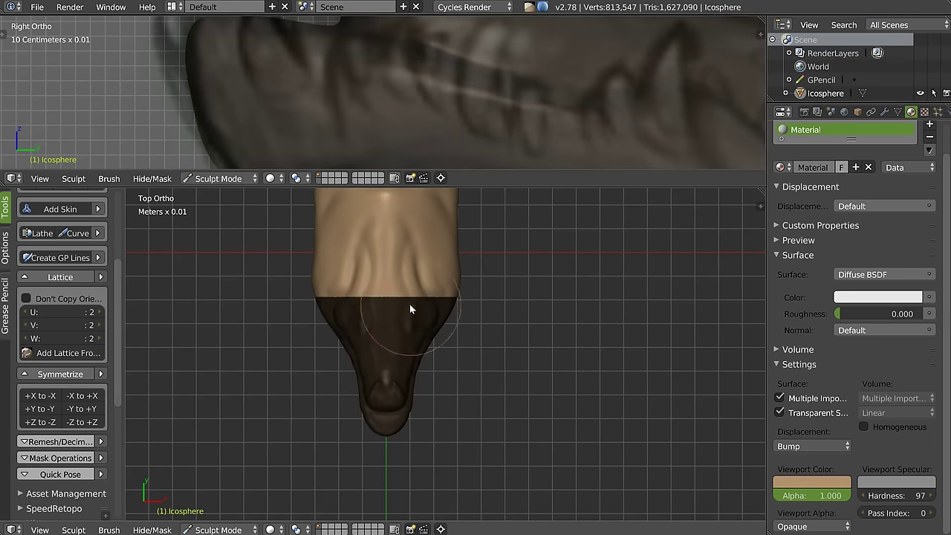
{"action": "scroll", "coordinate": [359, 363], "scroll_direction": "up", "scroll_amount": 1}
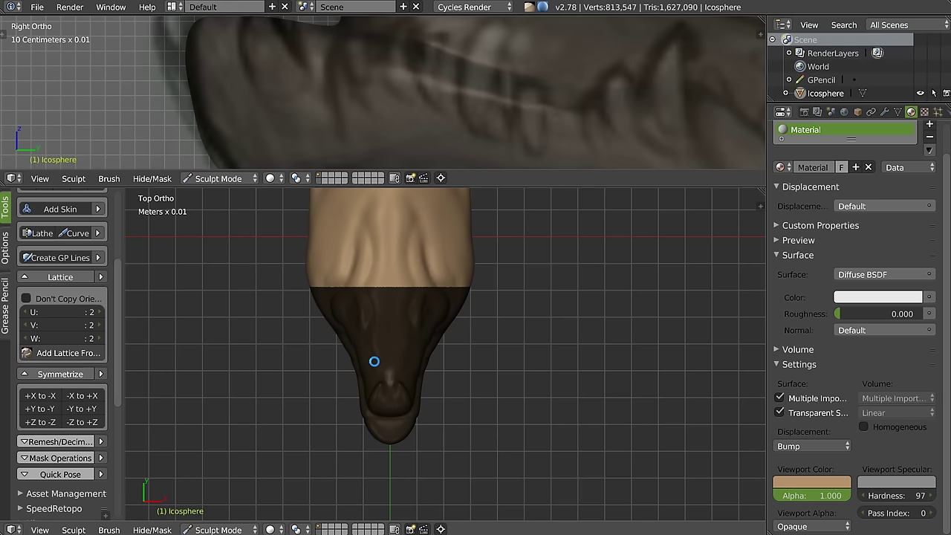
Step: Add a lattice around the masked snout and set its resolution to 2×5×2
{"action": "left_click", "coordinate": [69, 354]}
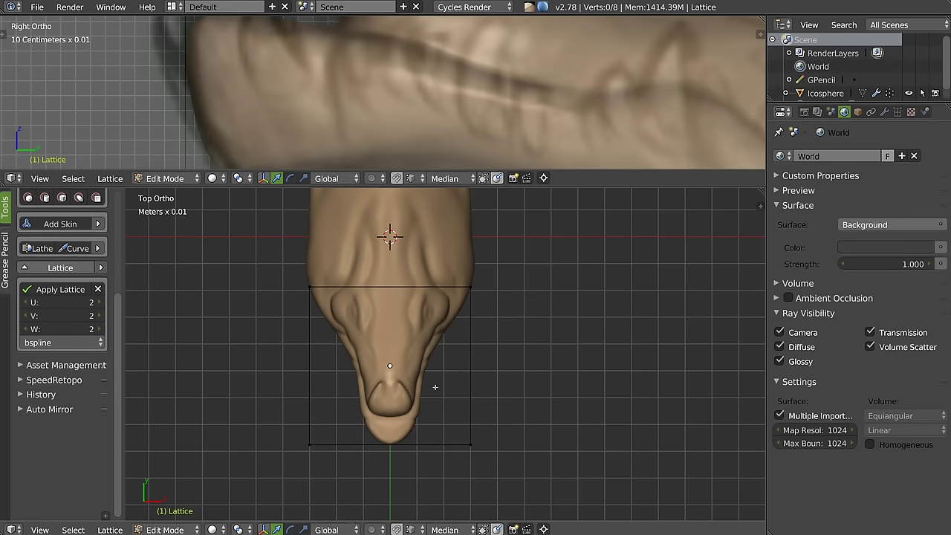
{"action": "left_click", "coordinate": [102, 329]}
{"action": "left_click", "coordinate": [26, 328]}
{"action": "left_click", "coordinate": [97, 317]}
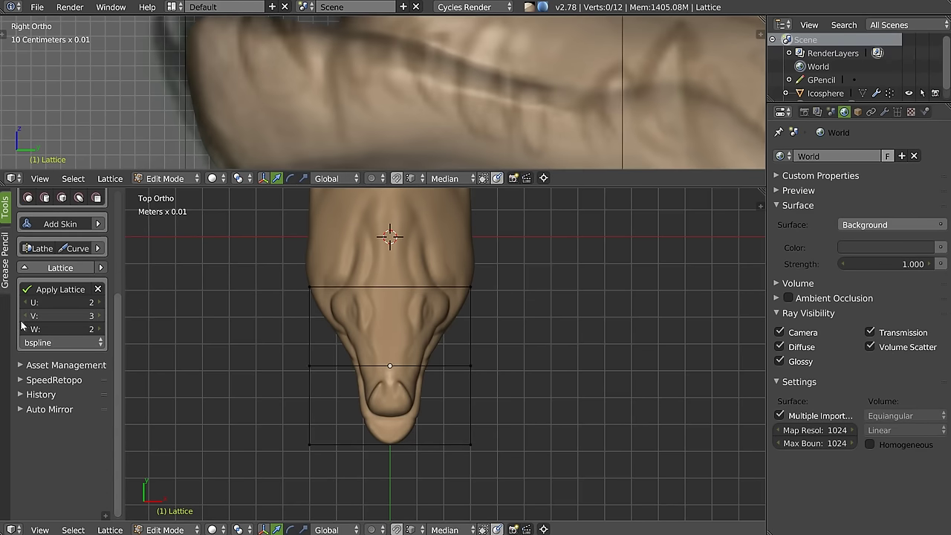
{"action": "left_click", "coordinate": [97, 318]}
{"action": "left_click", "coordinate": [98, 318]}
{"action": "scroll", "coordinate": [443, 351], "scroll_direction": "up", "scroll_amount": 1}
{"action": "scroll", "coordinate": [482, 322], "scroll_direction": "up", "scroll_amount": 1}
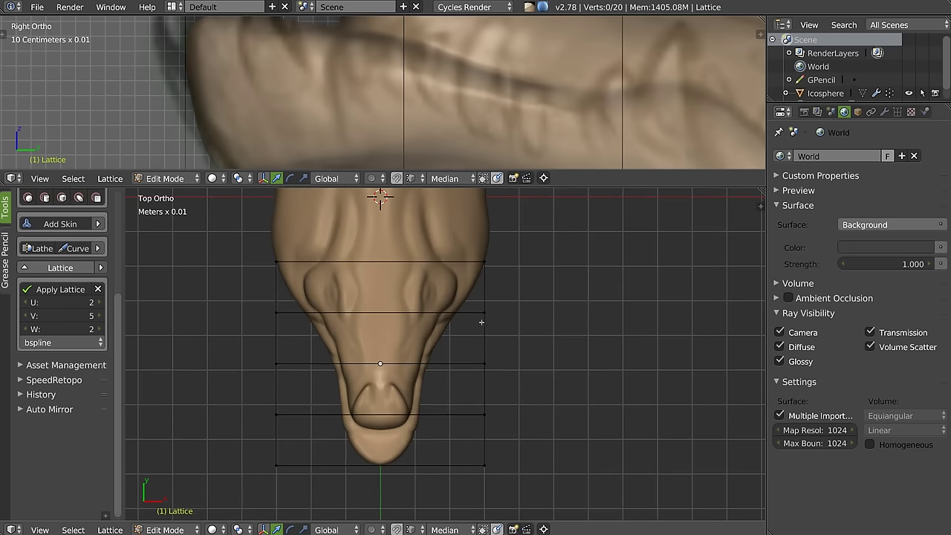
Step: Narrow the middle and lower lattice rows along the X axis
{"action": "right_click", "coordinate": [485, 363]}
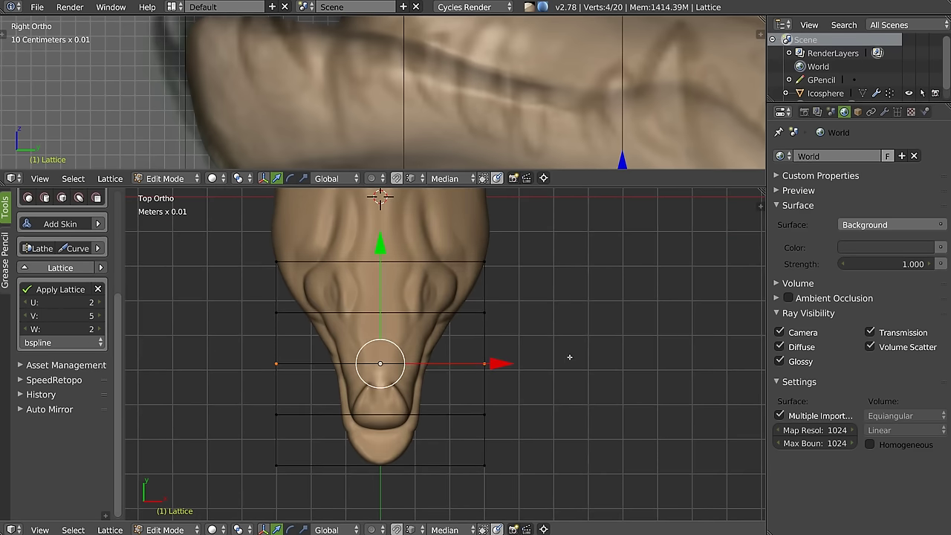
{"action": "key", "text": "s"}
{"action": "key", "text": "x"}
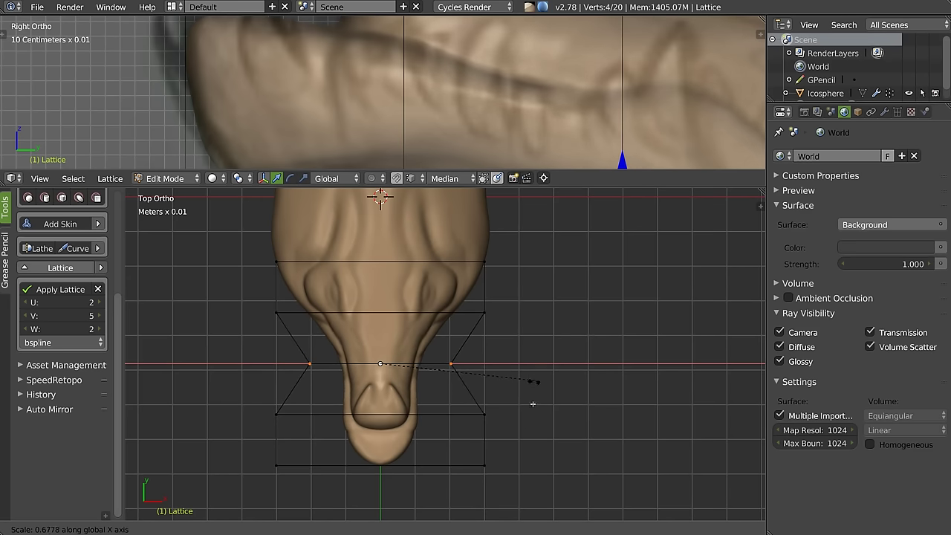
{"action": "left_click", "coordinate": [498, 427]}
{"action": "right_click", "coordinate": [484, 415]}
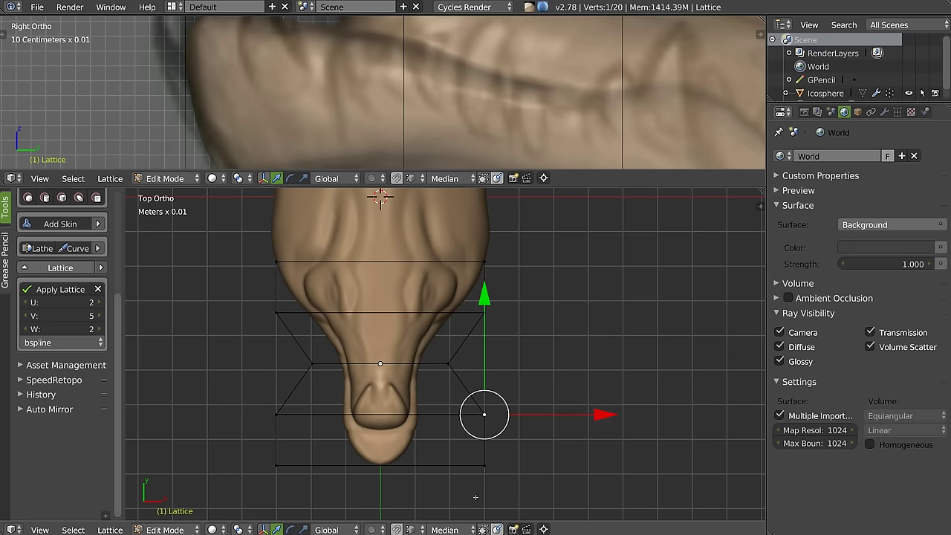
{"action": "left_click_drag", "start_coordinate": [471, 446], "coordinate": [580, 423], "text": "ctrl"}
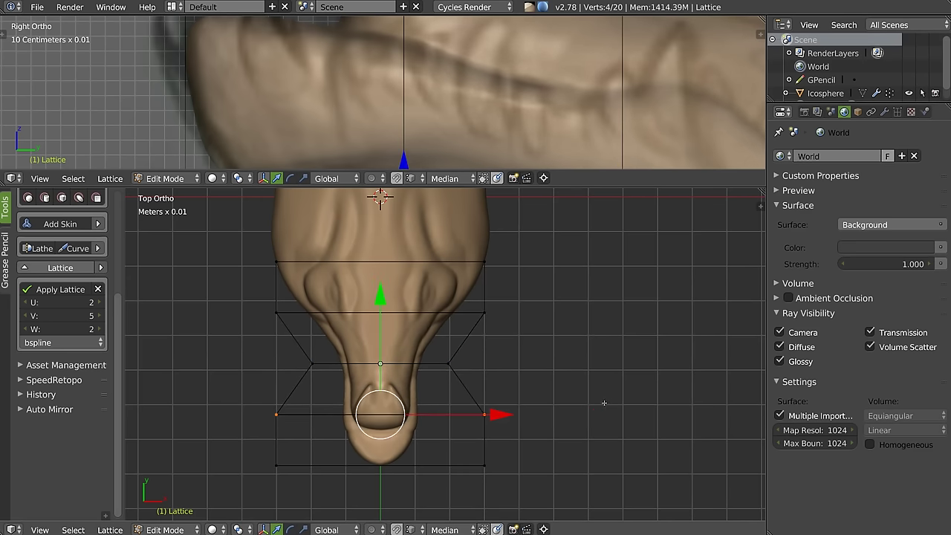
{"action": "key", "text": "s"}
{"action": "key", "text": "x"}
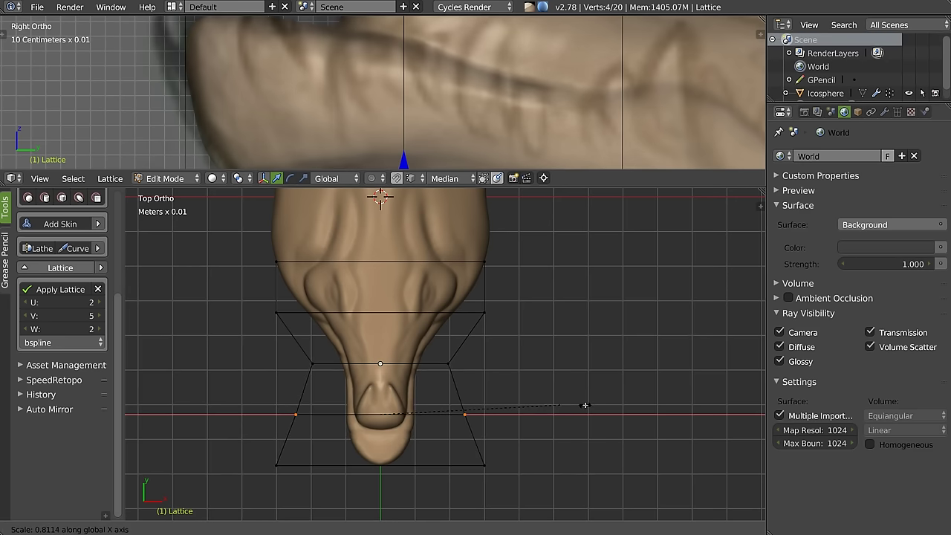
{"action": "left_click", "coordinate": [634, 282]}
Step: Widen the selected lattice points slightly along X and inspect the snout from front and side
{"action": "mouse_move", "coordinate": [634, 283]}
{"action": "middle_mouse_down"}
{"action": "mouse_move", "coordinate": [437, 287]}
{"action": "mouse_move", "coordinate": [517, 381]}
{"action": "mouse_move", "coordinate": [563, 379]}
{"action": "middle_mouse_up"}
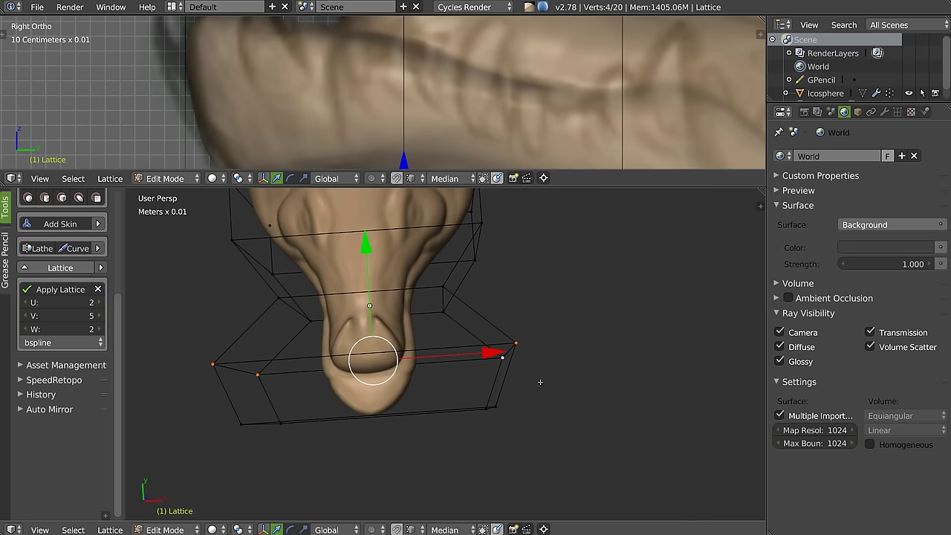
{"action": "key", "text": "s"}
{"action": "key", "text": "x"}
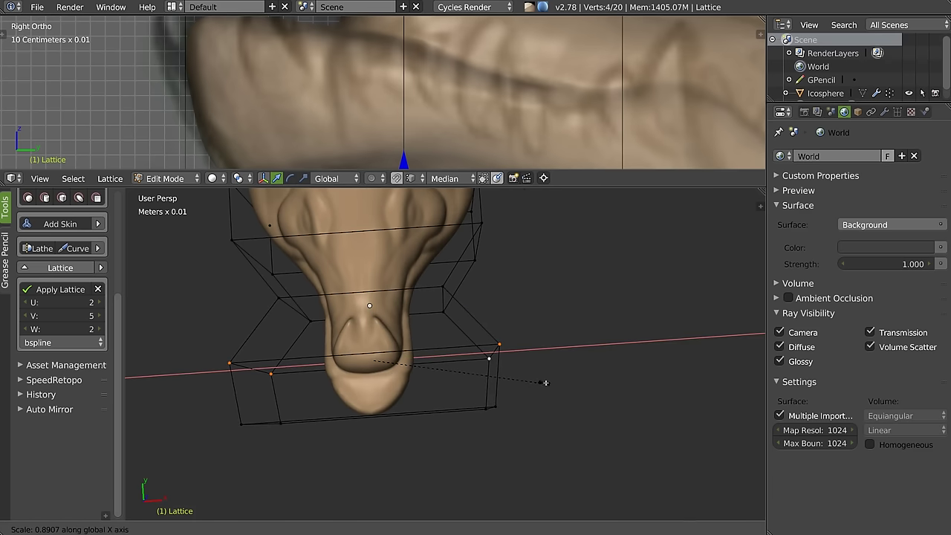
{"action": "left_click", "coordinate": [546, 382]}
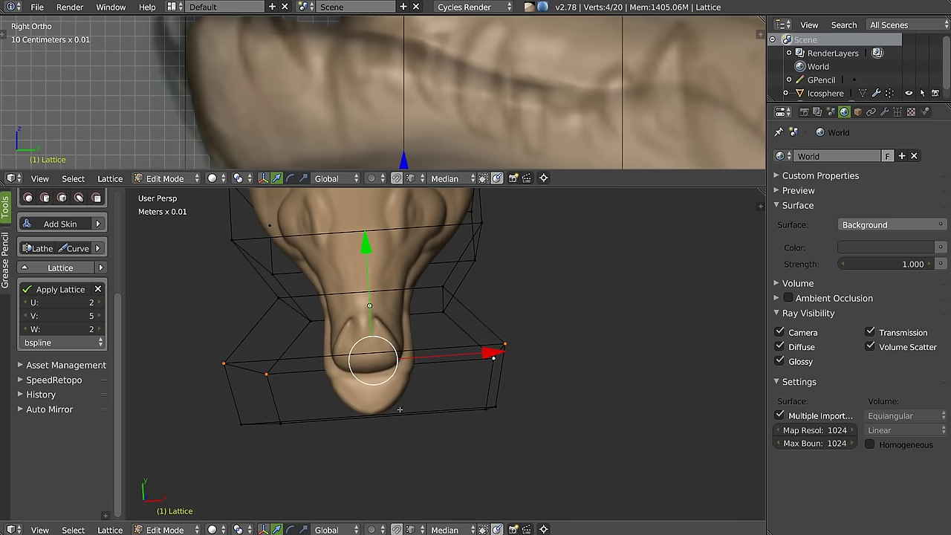
{"action": "middle_click_drag", "start_coordinate": [429, 313], "coordinate": [519, 404]}
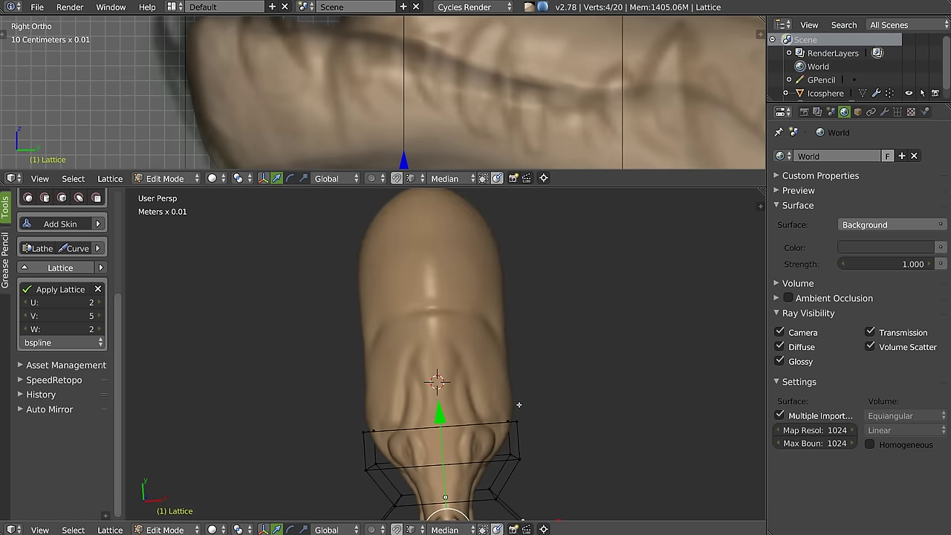
{"action": "mouse_move", "coordinate": [521, 376]}
{"action": "middle_mouse_down"}
{"action": "mouse_move", "coordinate": [453, 285]}
{"action": "mouse_move", "coordinate": [420, 337]}
{"action": "mouse_move", "coordinate": [420, 292]}
{"action": "mouse_move", "coordinate": [608, 358]}
{"action": "mouse_move", "coordinate": [654, 362]}
{"action": "middle_mouse_up"}
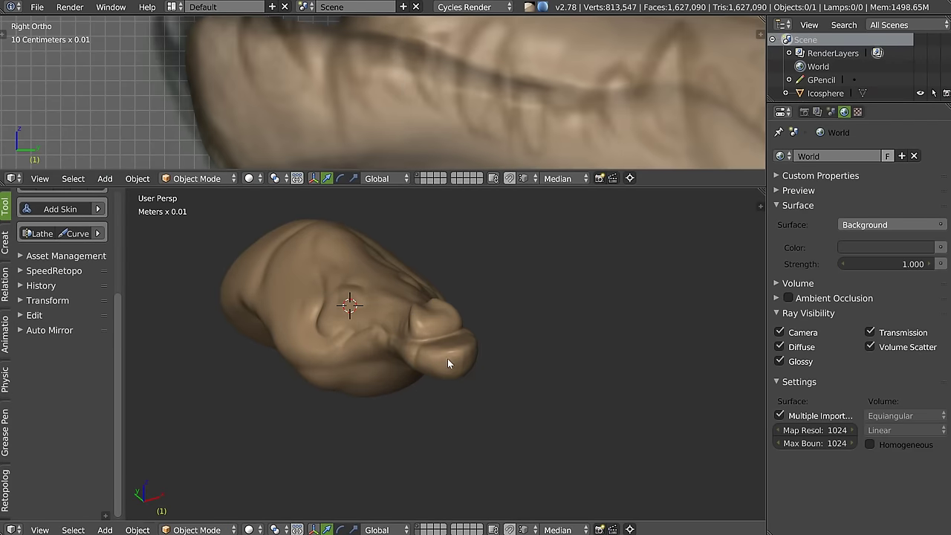
Step: Return to the top orthographic view and adjust the zoom on the head
{"action": "mouse_move", "coordinate": [444, 353]}
{"action": "middle_mouse_down"}
{"action": "mouse_move", "coordinate": [497, 366]}
{"action": "mouse_move", "coordinate": [445, 346]}
{"action": "mouse_move", "coordinate": [434, 368]}
{"action": "mouse_move", "coordinate": [454, 374]}
{"action": "middle_mouse_up"}
{"action": "key", "text": "KP_7"}
{"action": "scroll", "coordinate": [462, 278], "scroll_direction": "up", "scroll_amount": 5}
{"action": "scroll", "coordinate": [369, 264], "scroll_direction": "up", "scroll_amount": 5}
{"action": "scroll", "coordinate": [527, 259], "scroll_direction": "up", "scroll_amount": 3}
{"action": "scroll", "coordinate": [346, 364], "scroll_direction": "down", "scroll_amount": 5}
{"action": "scroll", "coordinate": [393, 386], "scroll_direction": "down", "scroll_amount": 5}
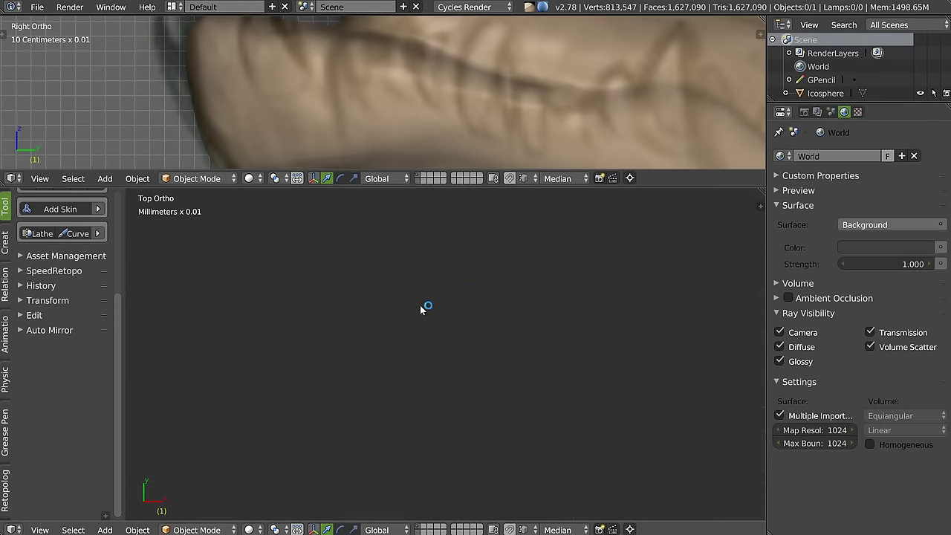
Step: Select the Icosphere head, frame it, and switch it into Sculpt mode
{"action": "right_click", "coordinate": [431, 131]}
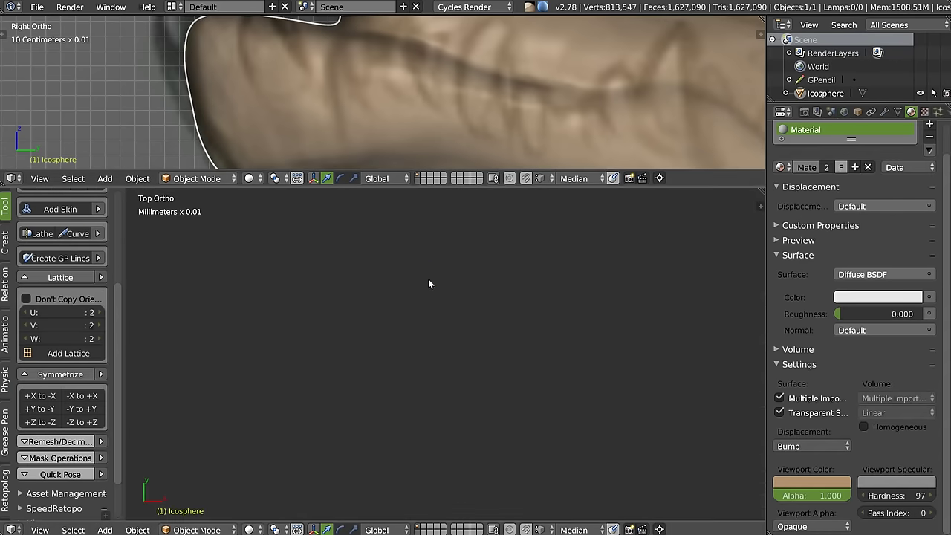
{"action": "key", "text": "KP_Decimal"}
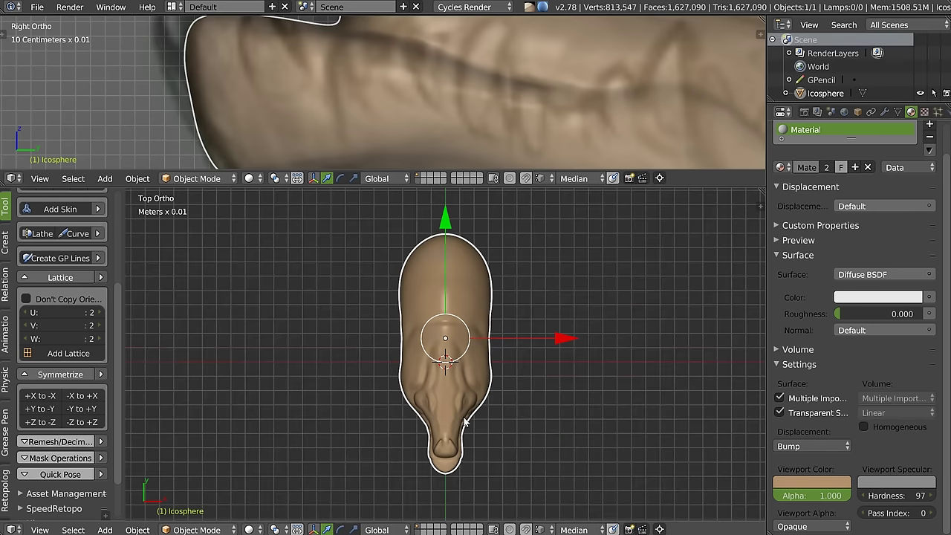
{"action": "scroll", "coordinate": [484, 327], "scroll_direction": "up", "scroll_amount": 2}
{"action": "key", "text": "w"}
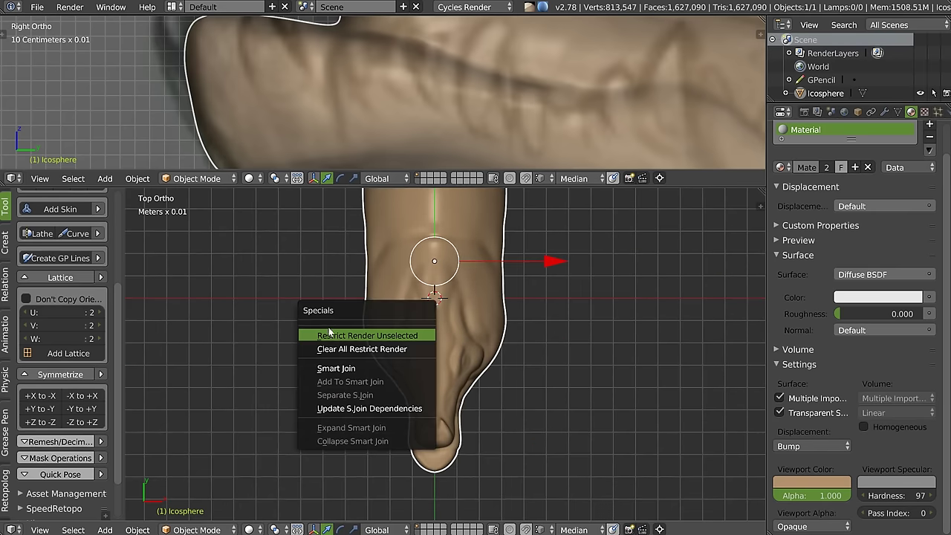
{"action": "key", "text": "Escape"}
{"action": "key", "text": "Tab"}
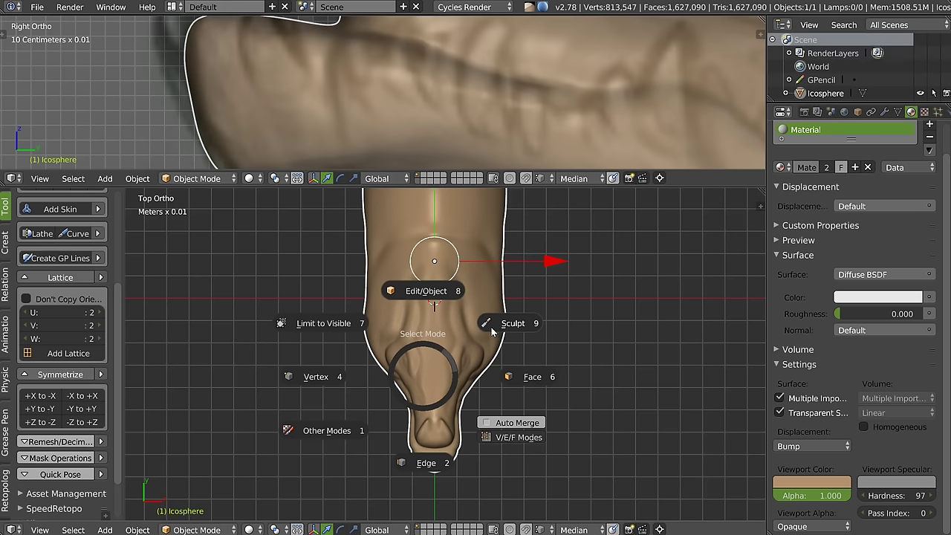
{"action": "left_click", "coordinate": [553, 313]}
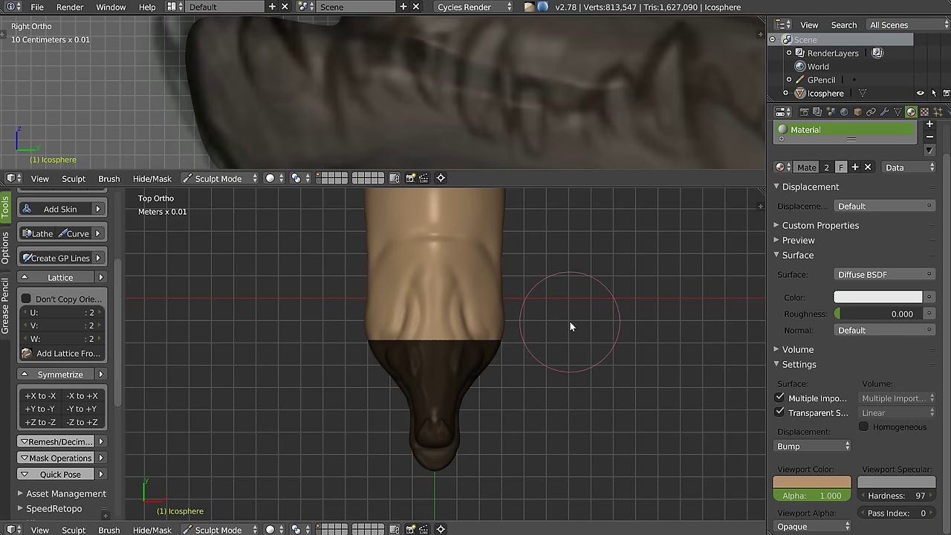
Step: Clear the snout mask with Alt+M and reshape the snout tip with a new brush
{"action": "key", "text": "alt+m"}
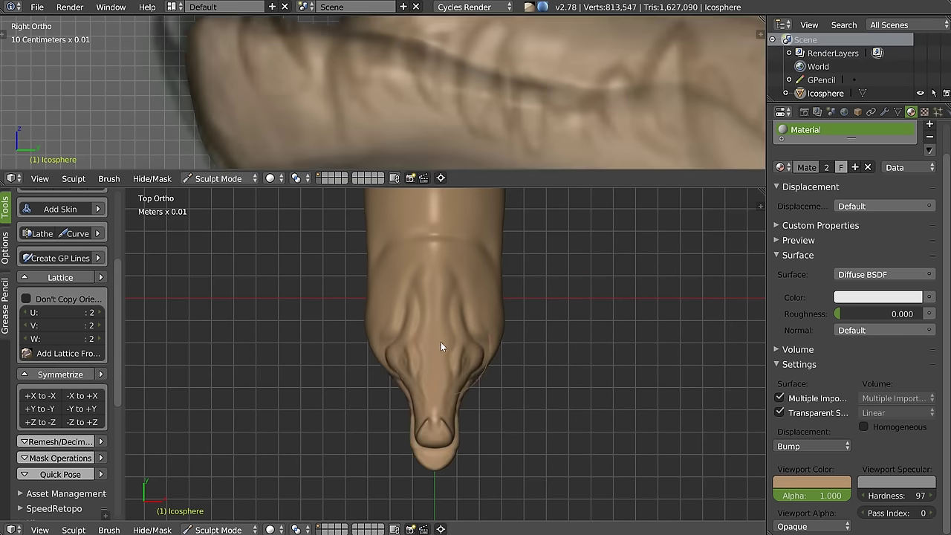
{"action": "scroll", "coordinate": [463, 384], "scroll_direction": "up", "scroll_amount": 1}
{"action": "scroll", "coordinate": [438, 400], "scroll_direction": "up", "scroll_amount": 1}
{"action": "key", "text": "w"}
{"action": "left_click", "coordinate": [363, 362]}
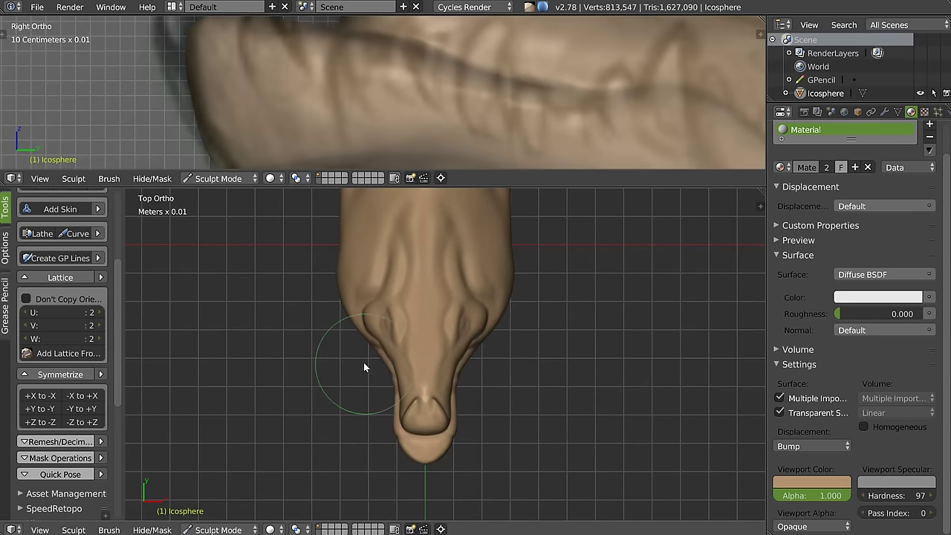
{"action": "scroll", "coordinate": [458, 425], "scroll_direction": "up", "scroll_amount": 2}
{"action": "scroll", "coordinate": [478, 393], "scroll_direction": "up", "scroll_amount": 2}
{"action": "mouse_move", "coordinate": [471, 447]}
{"action": "left_mouse_down"}
{"action": "mouse_move", "coordinate": [477, 434]}
{"action": "mouse_move", "coordinate": [435, 456]}
{"action": "mouse_move", "coordinate": [454, 464]}
{"action": "mouse_move", "coordinate": [443, 451]}
{"action": "mouse_move", "coordinate": [426, 461]}
{"action": "mouse_move", "coordinate": [412, 395]}
{"action": "left_mouse_up"}
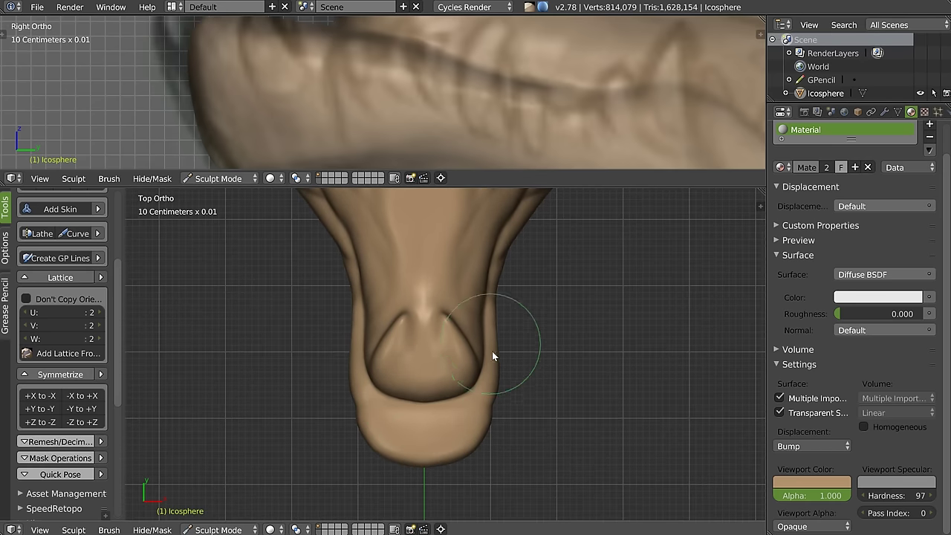
Step: In perspective view, resize the brush and sculpt the snout, undoing two unwanted strokes
{"action": "key", "text": "KP_5"}
{"action": "key", "text": "w"}
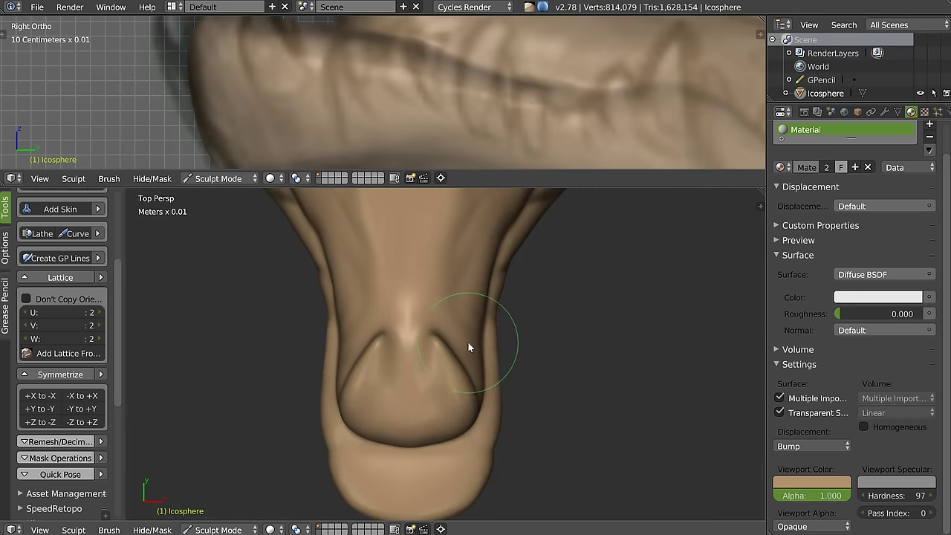
{"action": "key", "text": "f"}
{"action": "left_click", "coordinate": [514, 331]}
{"action": "mouse_move", "coordinate": [463, 300]}
{"action": "left_mouse_down"}
{"action": "mouse_move", "coordinate": [463, 288]}
{"action": "mouse_move", "coordinate": [512, 273]}
{"action": "left_mouse_up"}
{"action": "mouse_move", "coordinate": [511, 273]}
{"action": "middle_mouse_down"}
{"action": "mouse_move", "coordinate": [500, 368]}
{"action": "mouse_move", "coordinate": [543, 275]}
{"action": "mouse_move", "coordinate": [531, 293]}
{"action": "mouse_move", "coordinate": [528, 369]}
{"action": "mouse_move", "coordinate": [538, 305]}
{"action": "middle_mouse_up"}
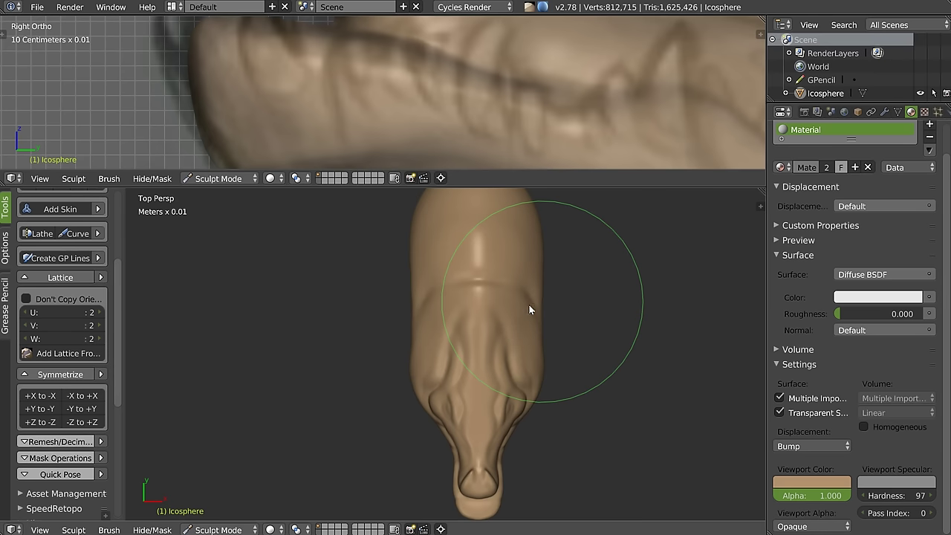
{"action": "key", "text": "ctrl+z"}
{"action": "scroll", "coordinate": [536, 297], "scroll_direction": "up", "scroll_amount": 2}
{"action": "scroll", "coordinate": [544, 287], "scroll_direction": "up", "scroll_amount": 2}
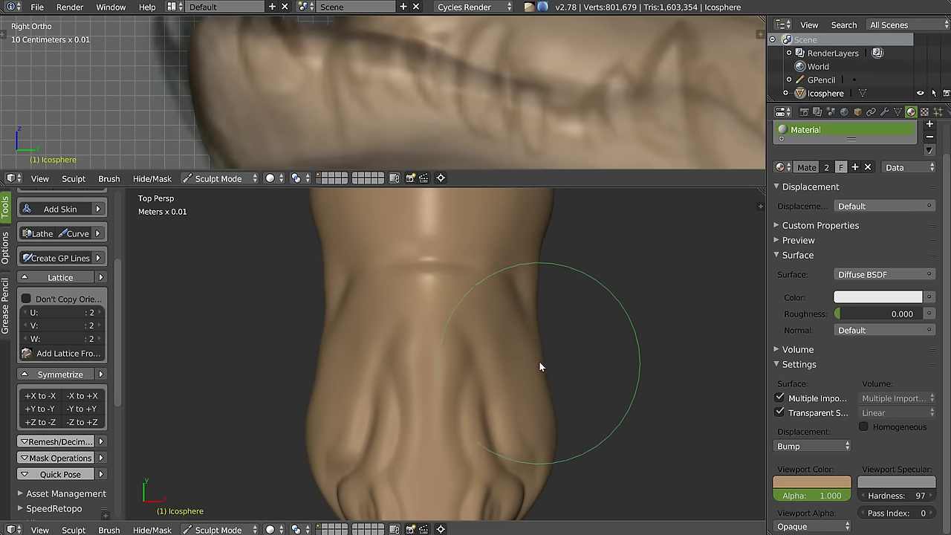
{"action": "key", "text": "ctrl+z"}
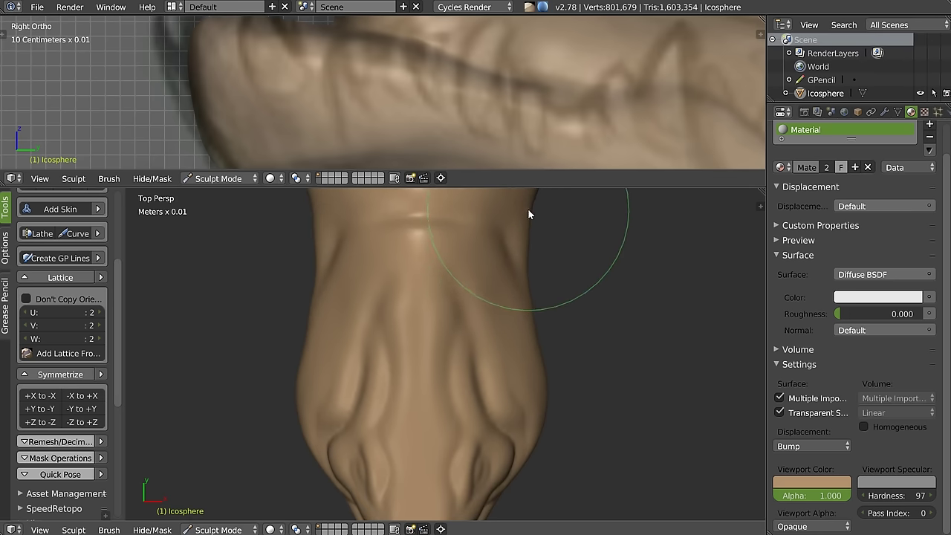
{"action": "scroll", "coordinate": [529, 358], "scroll_direction": "up", "scroll_amount": 1}
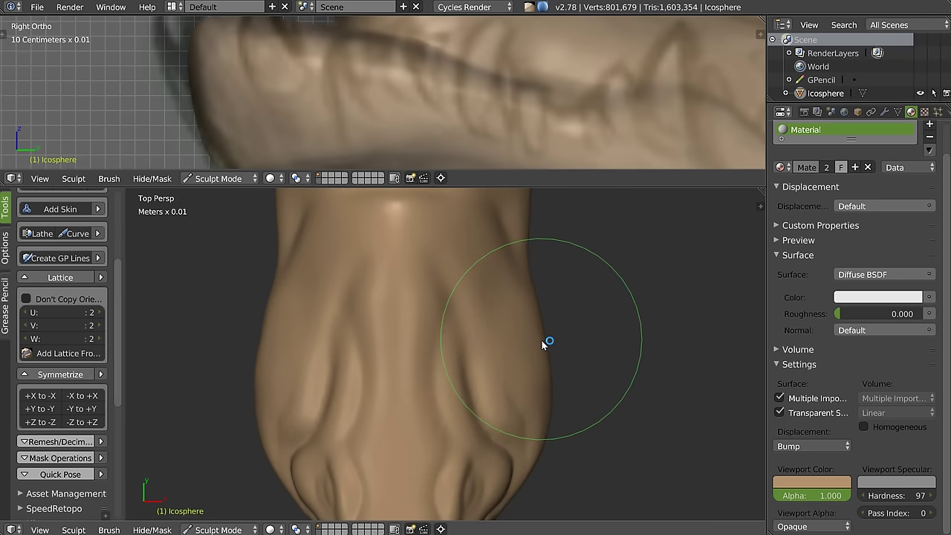
Step: Sculpt along the neck edge and reshape the cheek bulge
{"action": "left_click_drag", "start_coordinate": [541, 339], "coordinate": [528, 354]}
{"action": "mouse_move", "coordinate": [528, 354]}
{"action": "middle_mouse_down"}
{"action": "mouse_move", "coordinate": [520, 249]}
{"action": "mouse_move", "coordinate": [527, 354]}
{"action": "middle_mouse_up"}
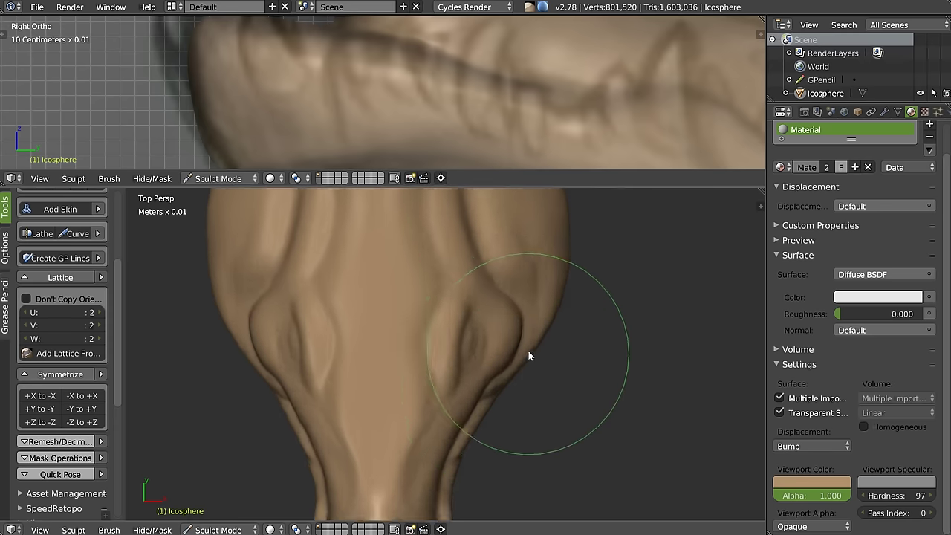
{"action": "scroll", "coordinate": [525, 320], "scroll_direction": "up", "scroll_amount": 3}
{"action": "left_click_drag", "start_coordinate": [513, 257], "coordinate": [518, 273]}
{"action": "middle_click_drag", "start_coordinate": [517, 272], "coordinate": [547, 299], "text": "shift"}
{"action": "scroll", "coordinate": [547, 298], "scroll_direction": "down", "scroll_amount": 4}
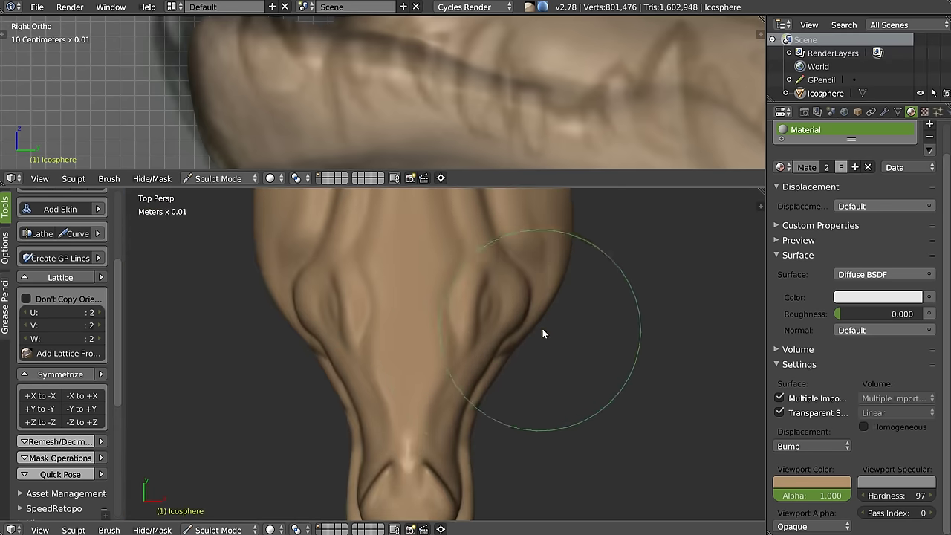
{"action": "scroll", "coordinate": [542, 327], "scroll_direction": "down", "scroll_amount": 2}
{"action": "mouse_move", "coordinate": [525, 351]}
{"action": "middle_mouse_down"}
{"action": "mouse_move", "coordinate": [484, 302]}
{"action": "mouse_move", "coordinate": [468, 323]}
{"action": "mouse_move", "coordinate": [451, 315]}
{"action": "mouse_move", "coordinate": [496, 289]}
{"action": "mouse_move", "coordinate": [559, 289]}
{"action": "mouse_move", "coordinate": [605, 324]}
{"action": "mouse_move", "coordinate": [590, 369]}
{"action": "mouse_move", "coordinate": [571, 299]}
{"action": "mouse_move", "coordinate": [453, 319]}
{"action": "mouse_move", "coordinate": [481, 342]}
{"action": "mouse_move", "coordinate": [572, 304]}
{"action": "middle_mouse_up"}
{"action": "scroll", "coordinate": [512, 334], "scroll_direction": "up", "scroll_amount": 3}
Step: Switch to another sculpt brush and reshape the underside of the jaw
{"action": "key", "text": "w"}
{"action": "left_click", "coordinate": [459, 341]}
{"action": "middle_click_drag", "start_coordinate": [460, 341], "coordinate": [530, 346]}
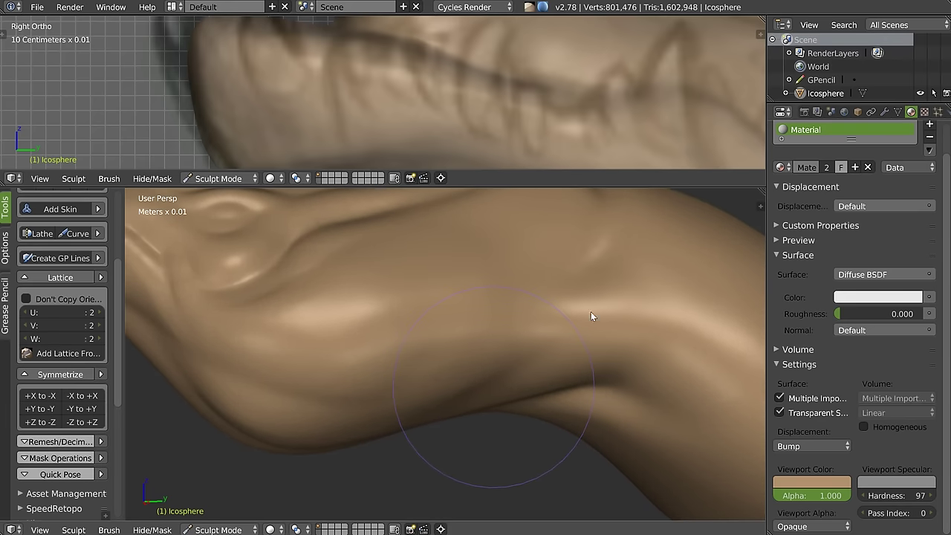
{"action": "mouse_move", "coordinate": [591, 328]}
{"action": "left_mouse_down"}
{"action": "mouse_move", "coordinate": [605, 320]}
{"action": "mouse_move", "coordinate": [563, 332]}
{"action": "mouse_move", "coordinate": [688, 331]}
{"action": "left_mouse_up"}
{"action": "mouse_move", "coordinate": [560, 323]}
{"action": "middle_mouse_down"}
{"action": "mouse_move", "coordinate": [546, 319]}
{"action": "mouse_move", "coordinate": [533, 335]}
{"action": "middle_mouse_up"}
Step: Set the SpeedSculpt detail size to 7.00% and remesh the head to about 180,421 vertices
{"action": "scroll", "coordinate": [531, 335], "scroll_direction": "up", "scroll_amount": 2}
{"action": "scroll", "coordinate": [483, 347], "scroll_direction": "up", "scroll_amount": 2}
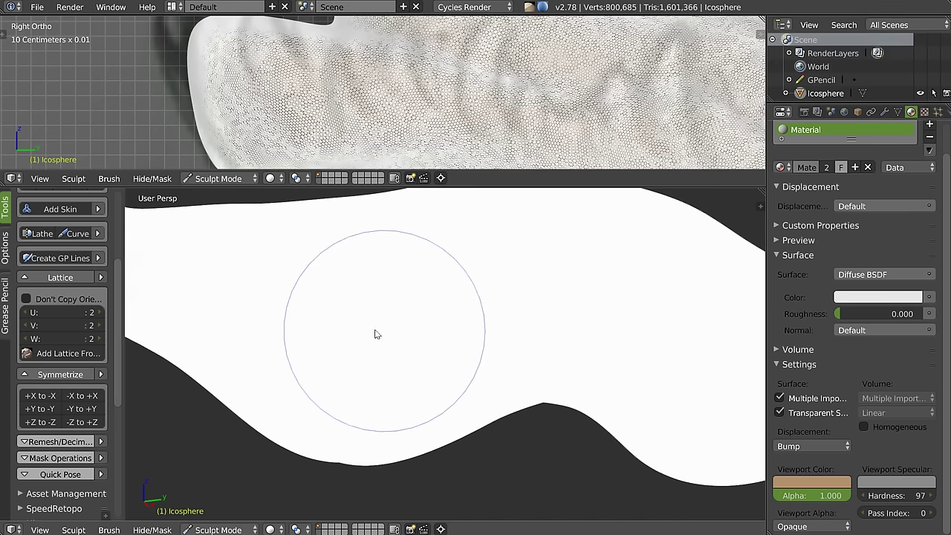
{"action": "scroll", "coordinate": [63, 349], "scroll_direction": "up", "scroll_amount": 5}
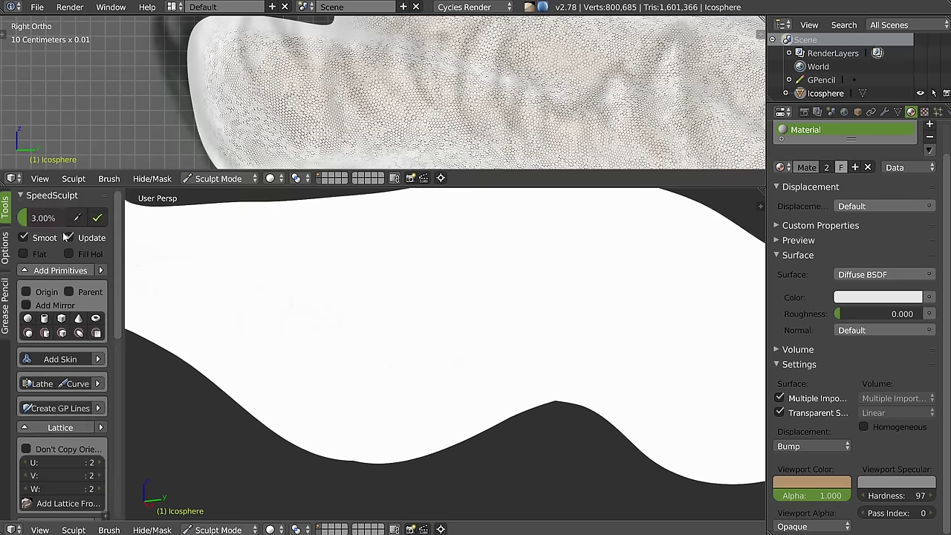
{"action": "left_click_drag", "start_coordinate": [75, 218], "coordinate": [70, 218]}
{"action": "left_click", "coordinate": [45, 217]}
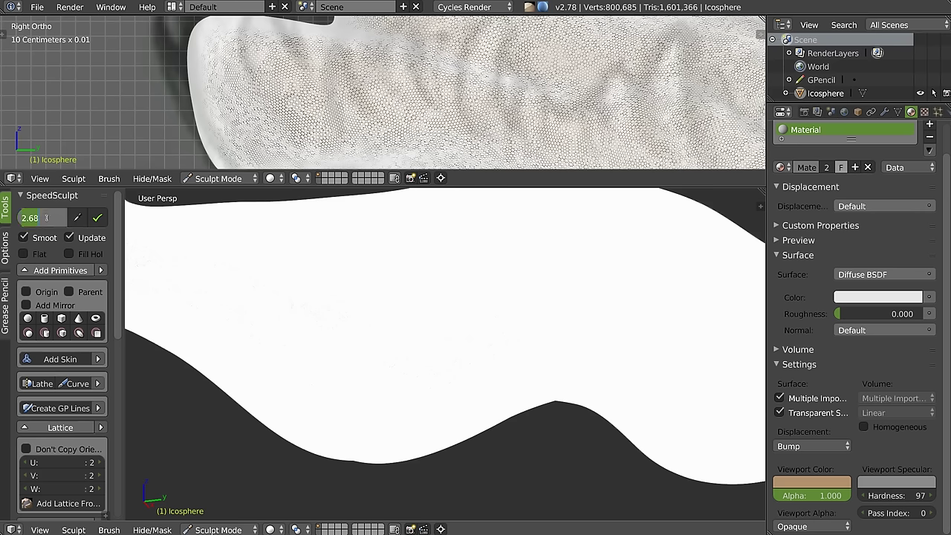
{"action": "key", "text": "Return"}
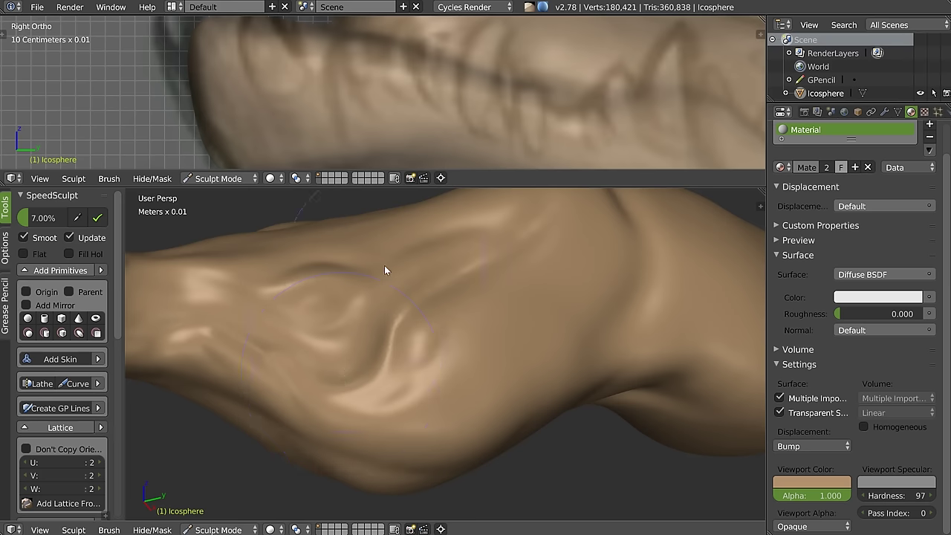
{"action": "mouse_move", "coordinate": [387, 269]}
{"action": "middle_mouse_down"}
{"action": "mouse_move", "coordinate": [350, 336]}
{"action": "mouse_move", "coordinate": [382, 299]}
{"action": "mouse_move", "coordinate": [276, 304]}
{"action": "mouse_move", "coordinate": [335, 333]}
{"action": "mouse_move", "coordinate": [309, 293]}
{"action": "middle_mouse_up"}
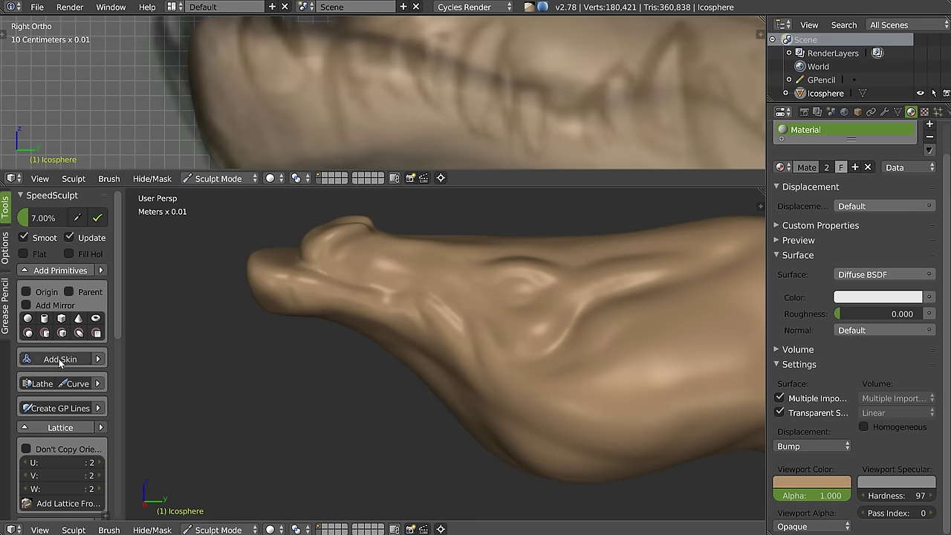
{"action": "middle_click_drag", "start_coordinate": [374, 308], "coordinate": [368, 301]}
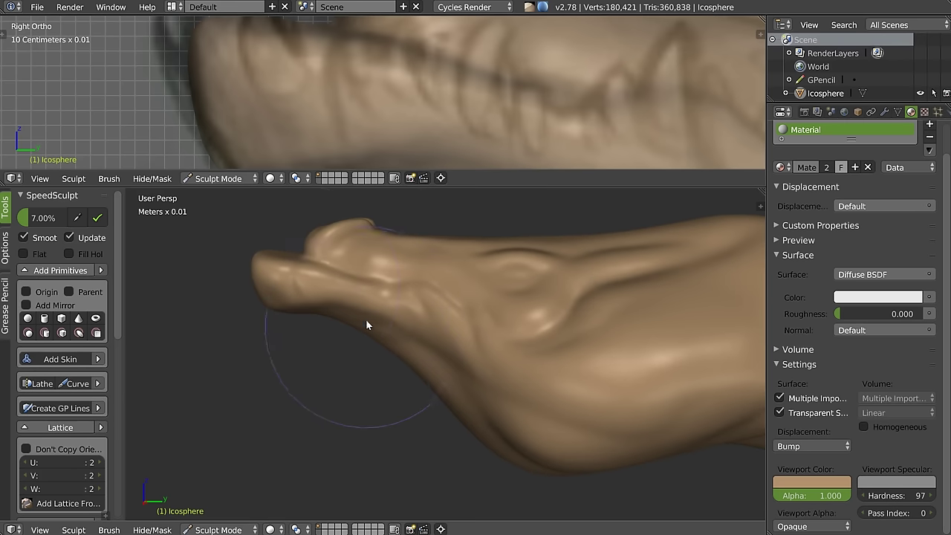
Step: Switch to Right Ortho view in Object Mode and add a new skin object for a tooth
{"action": "key", "text": "q"}
{"action": "left_click", "coordinate": [425, 298]}
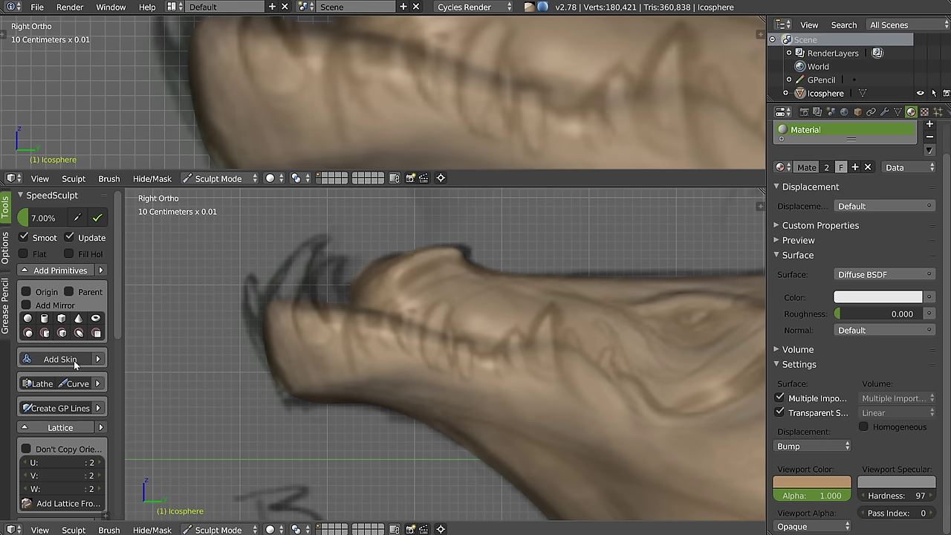
{"action": "key", "text": "Tab"}
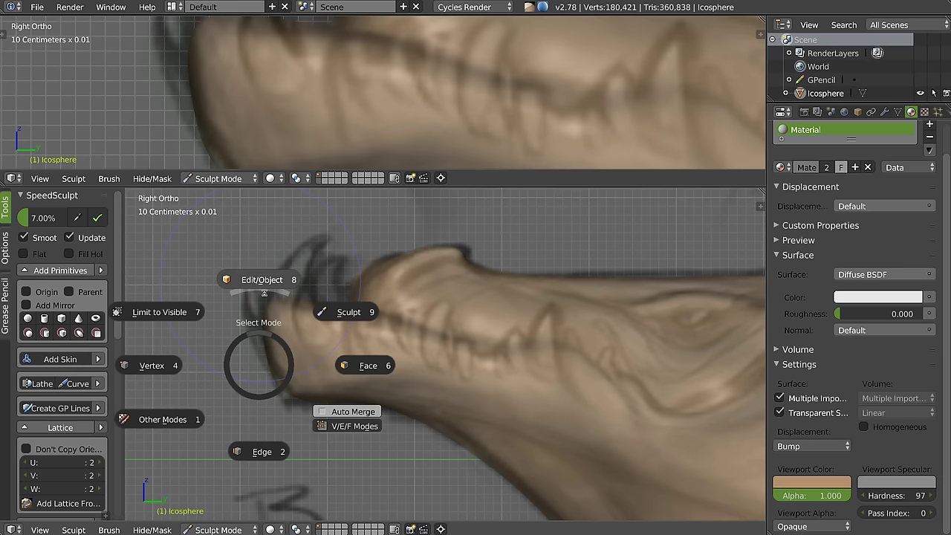
{"action": "left_click", "coordinate": [261, 279]}
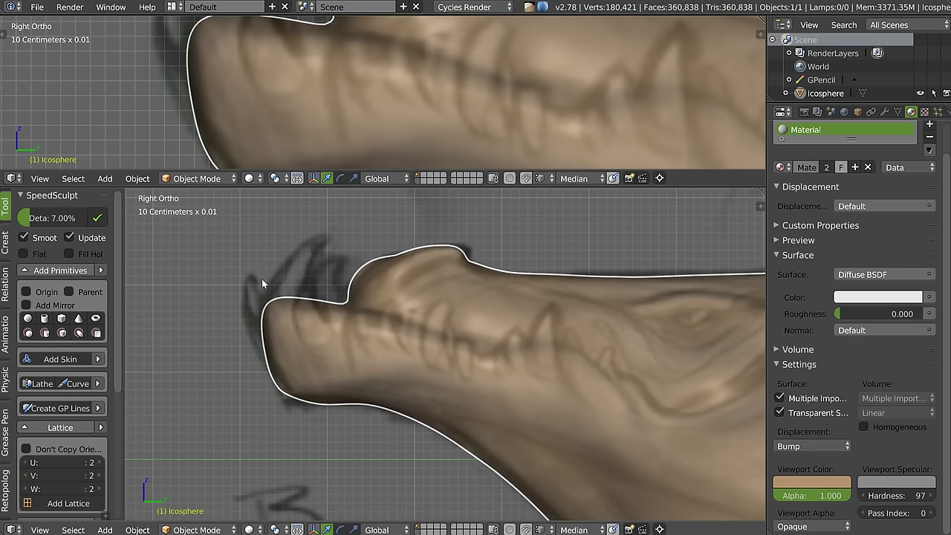
{"action": "left_click", "coordinate": [62, 360]}
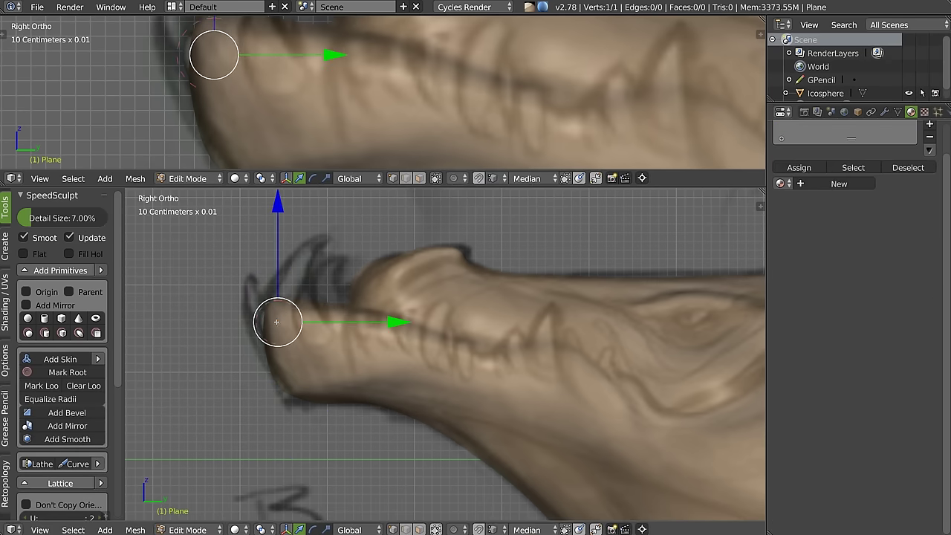
Step: Extrude a three-vertex fang chain, shrink the tip and middle skin radii, and reposition the base
{"action": "left_click", "coordinate": [290, 278], "text": "ctrl"}
{"action": "left_click", "coordinate": [321, 238], "text": "ctrl"}
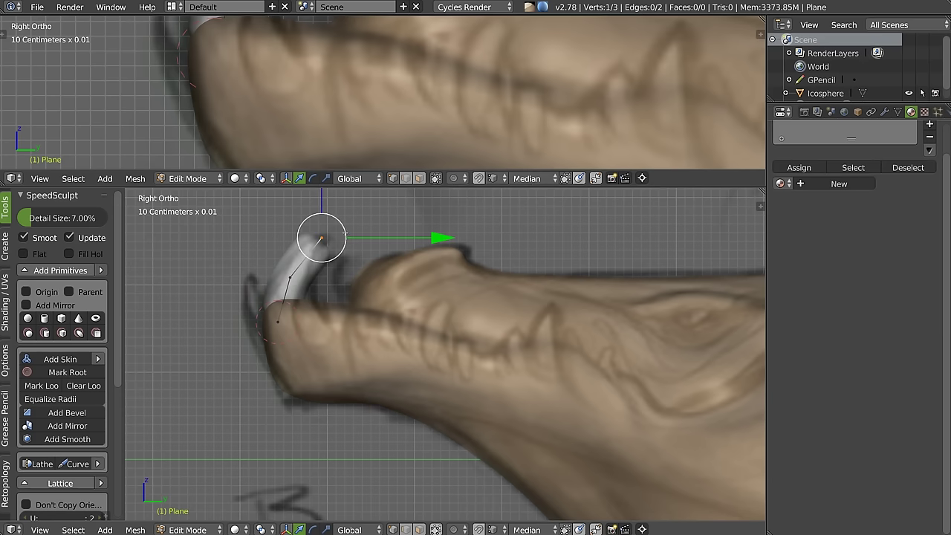
{"action": "key", "text": "ctrl+a"}
{"action": "left_click", "coordinate": [334, 244]}
{"action": "right_click", "coordinate": [289, 278]}
{"action": "key", "text": "ctrl+a"}
{"action": "left_click", "coordinate": [277, 326]}
{"action": "right_click", "coordinate": [278, 327]}
{"action": "scroll", "coordinate": [276, 326], "scroll_direction": "up", "scroll_amount": 2}
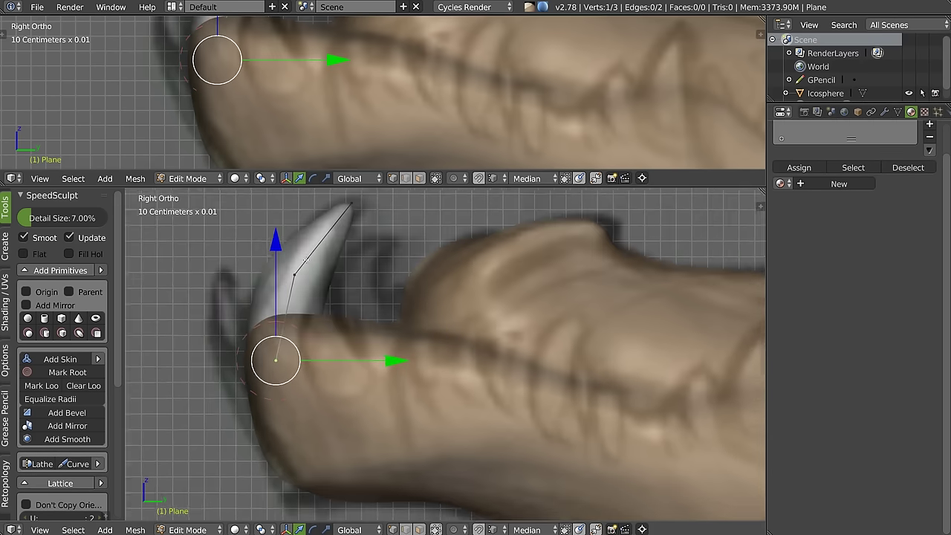
{"action": "key", "text": "g"}
{"action": "left_click", "coordinate": [296, 280]}
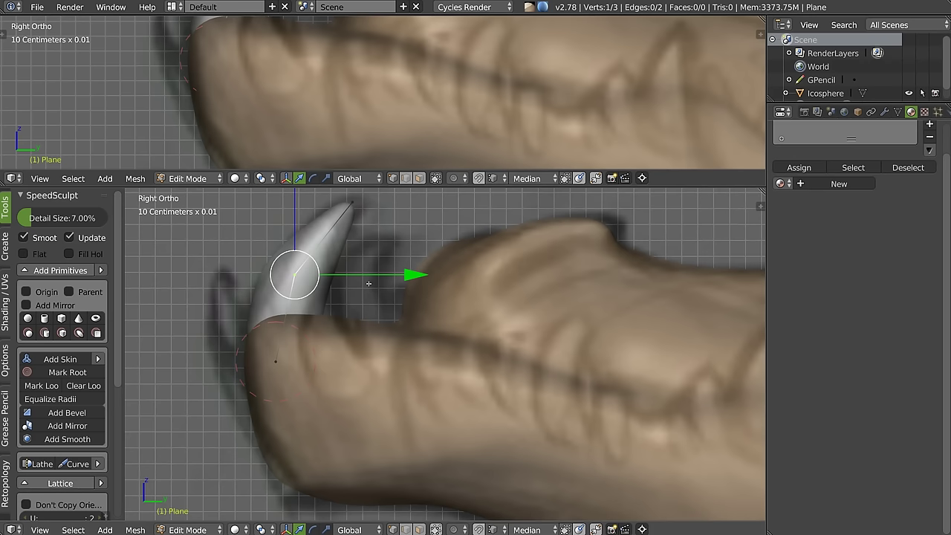
{"action": "key", "text": "ctrl+a"}
{"action": "left_click", "coordinate": [378, 281]}
Step: Shift the whole fang along X to sit at the snout tip and return to Object Mode
{"action": "mouse_move", "coordinate": [315, 298]}
{"action": "middle_mouse_down"}
{"action": "mouse_move", "coordinate": [319, 278]}
{"action": "mouse_move", "coordinate": [400, 332]}
{"action": "middle_mouse_up"}
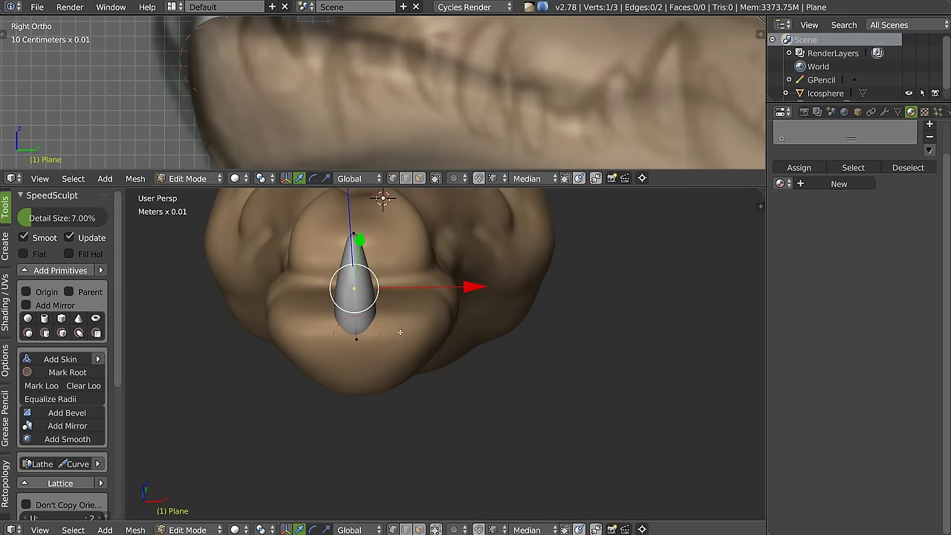
{"action": "key", "text": "a"}
{"action": "key", "text": "a"}
{"action": "left_click_drag", "start_coordinate": [472, 286], "coordinate": [535, 287]}
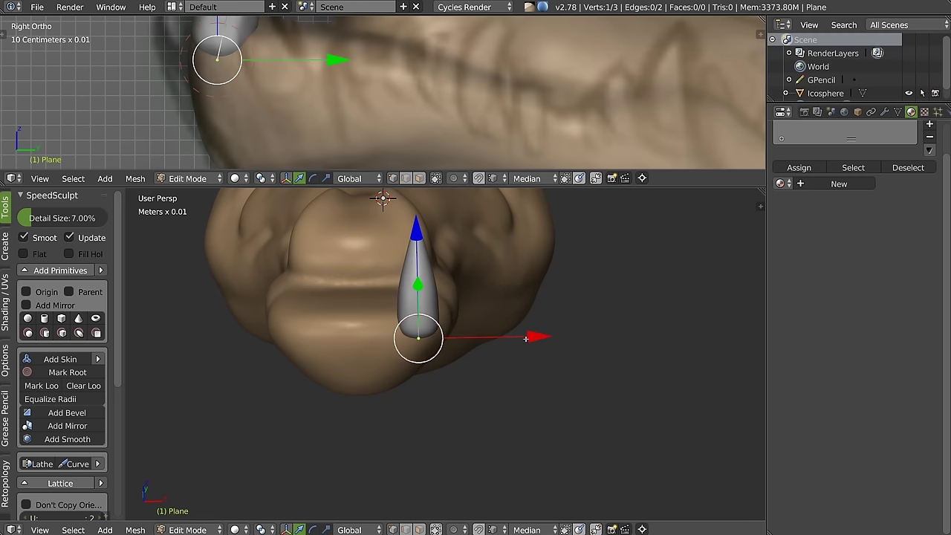
{"action": "left_click_drag", "start_coordinate": [526, 339], "coordinate": [508, 339]}
{"action": "left_click_drag", "start_coordinate": [535, 232], "coordinate": [535, 235]}
{"action": "mouse_move", "coordinate": [478, 292]}
{"action": "middle_mouse_down"}
{"action": "mouse_move", "coordinate": [417, 282]}
{"action": "mouse_move", "coordinate": [380, 322]}
{"action": "middle_mouse_up"}
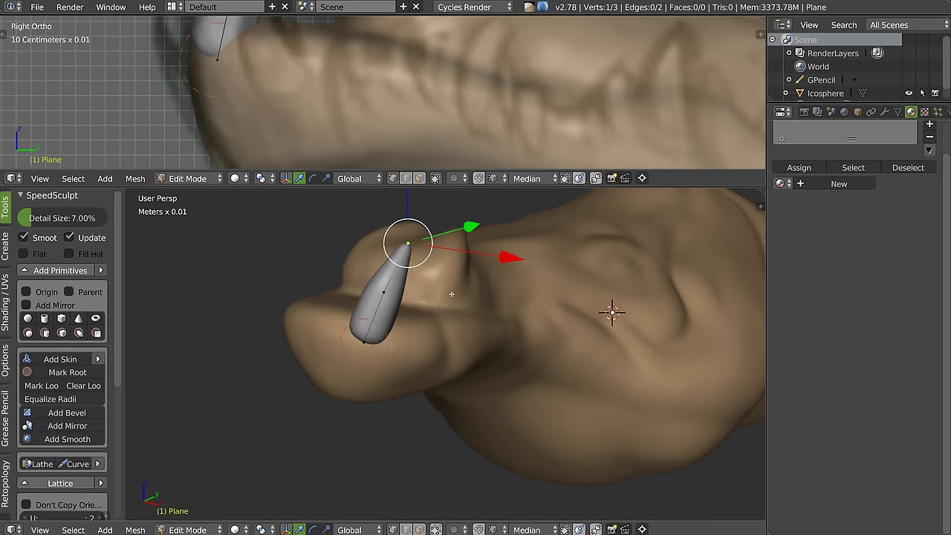
{"action": "key", "text": "ctrl+Tab"}
Step: Mirror the fang across the dragon head with a Speedflow Mirror modifier
{"action": "left_click", "coordinate": [350, 227]}
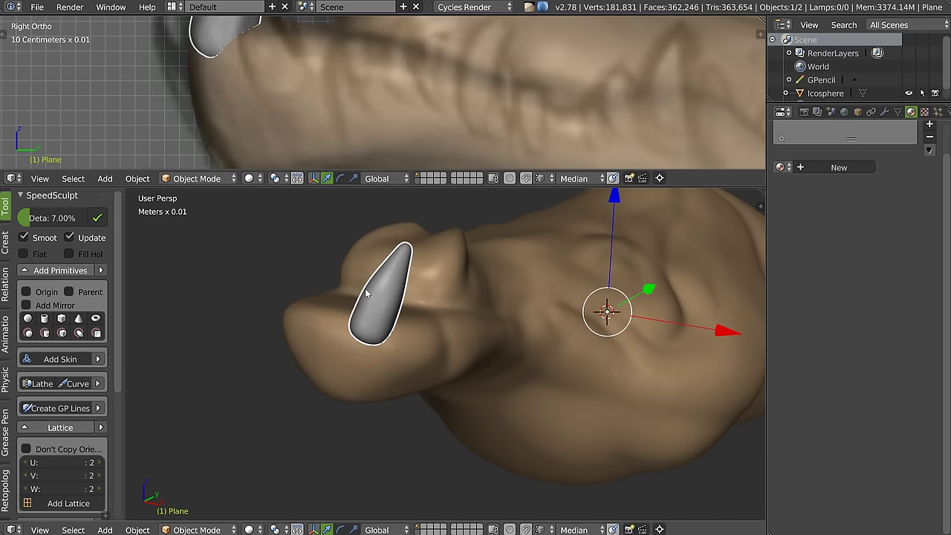
{"action": "right_click", "coordinate": [323, 334]}
{"action": "right_click", "coordinate": [382, 302], "text": "shift"}
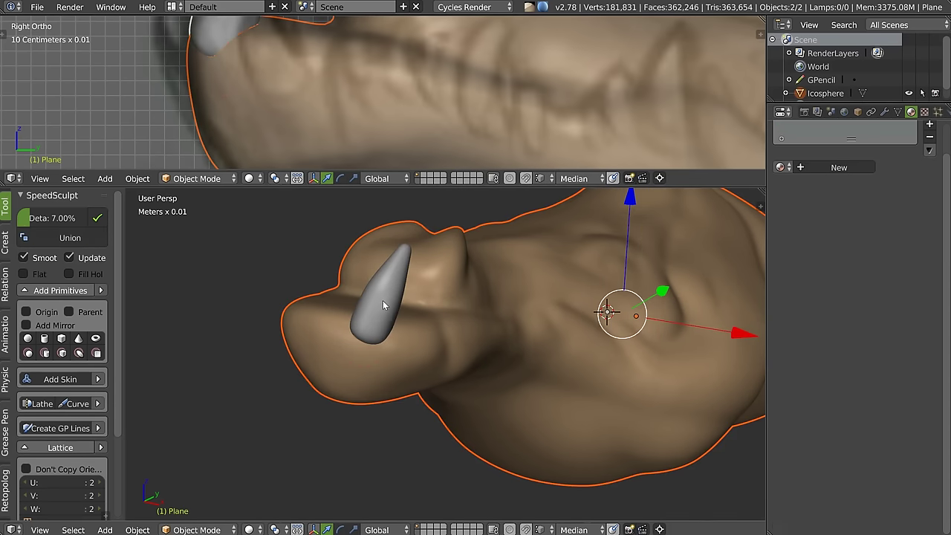
{"action": "key", "text": "shift+space"}
{"action": "left_click", "coordinate": [373, 390]}
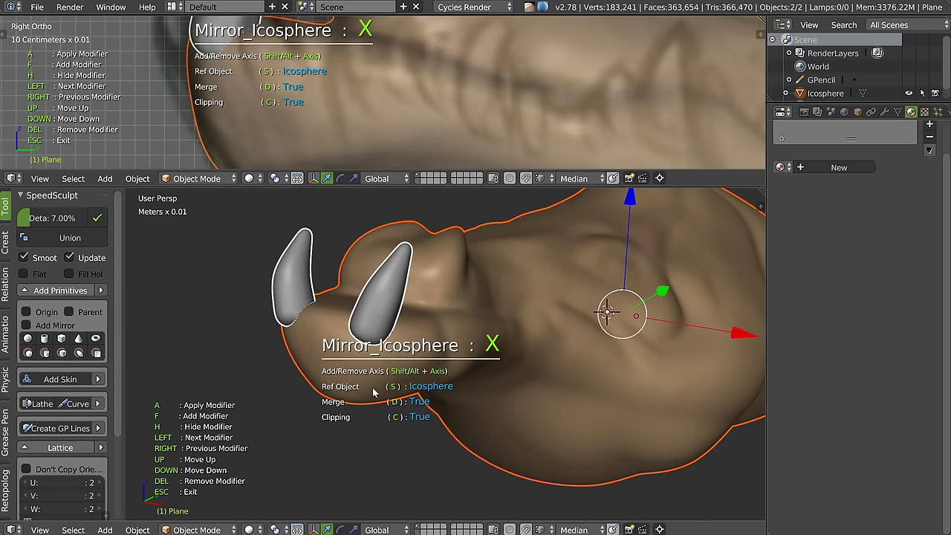
{"action": "left_click", "coordinate": [371, 388]}
{"action": "middle_click_drag", "start_coordinate": [372, 387], "coordinate": [335, 295]}
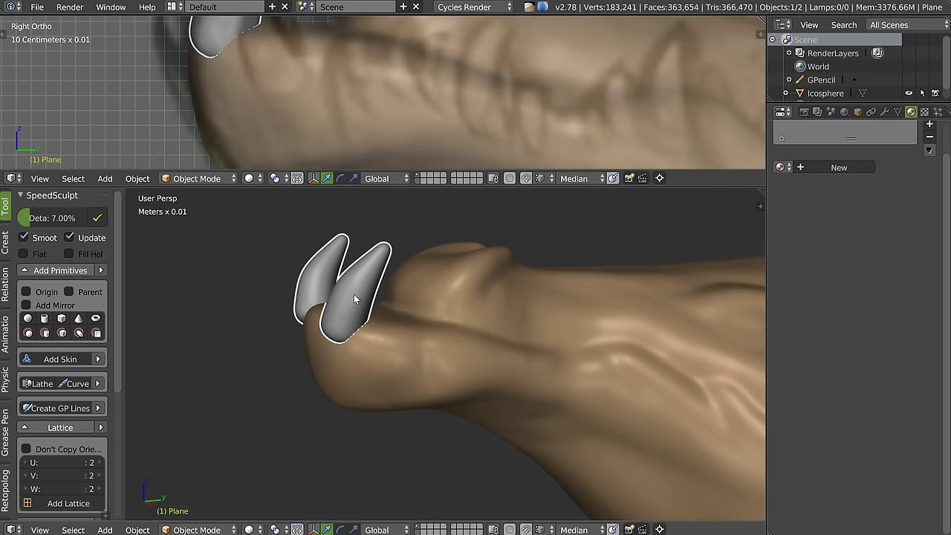
Step: In right side view, set the fang's origin to its geometry centre
{"action": "key", "text": "KP_3"}
{"action": "middle_click_drag", "start_coordinate": [372, 279], "coordinate": [355, 301], "text": "shift"}
{"action": "scroll", "coordinate": [292, 68], "scroll_direction": "down", "scroll_amount": 3}
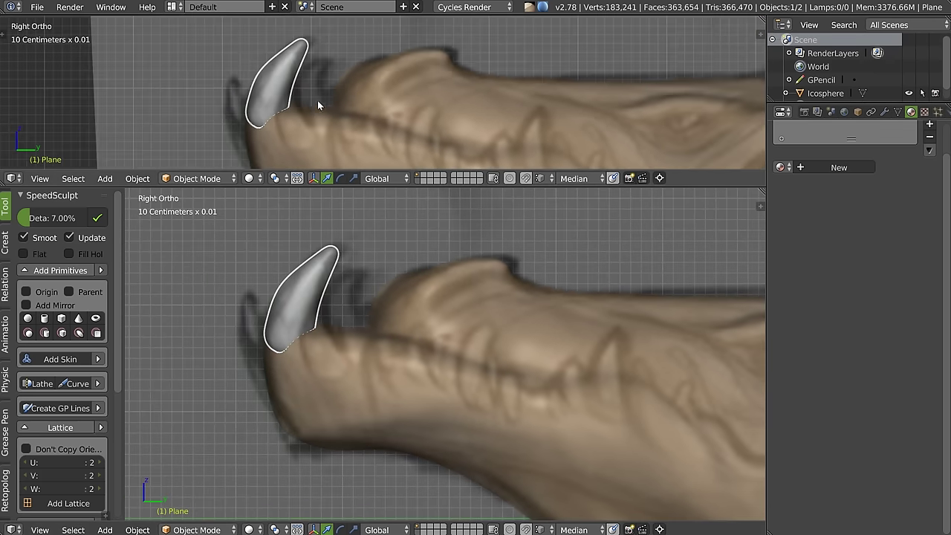
{"action": "right_click", "coordinate": [297, 146]}
{"action": "key", "text": "Escape"}
{"action": "right_click", "coordinate": [293, 113]}
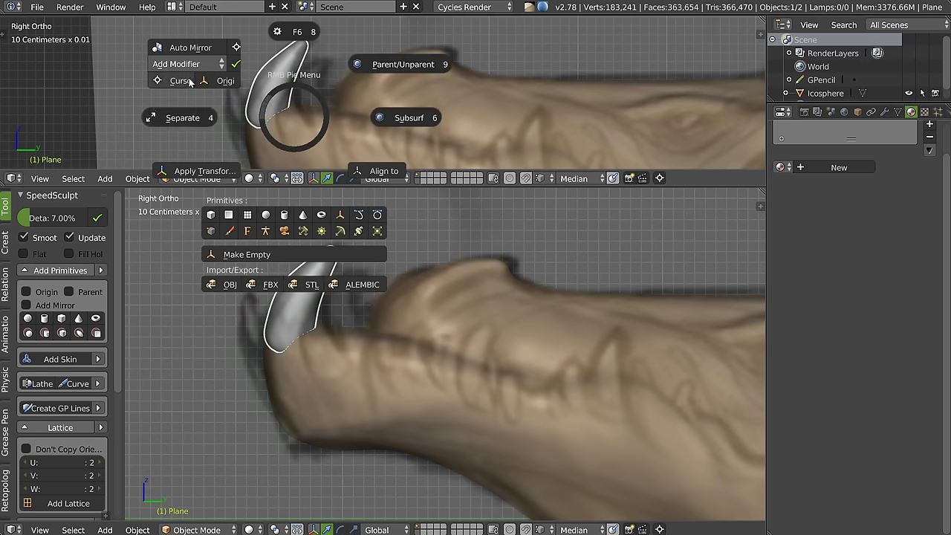
{"action": "left_click", "coordinate": [224, 82]}
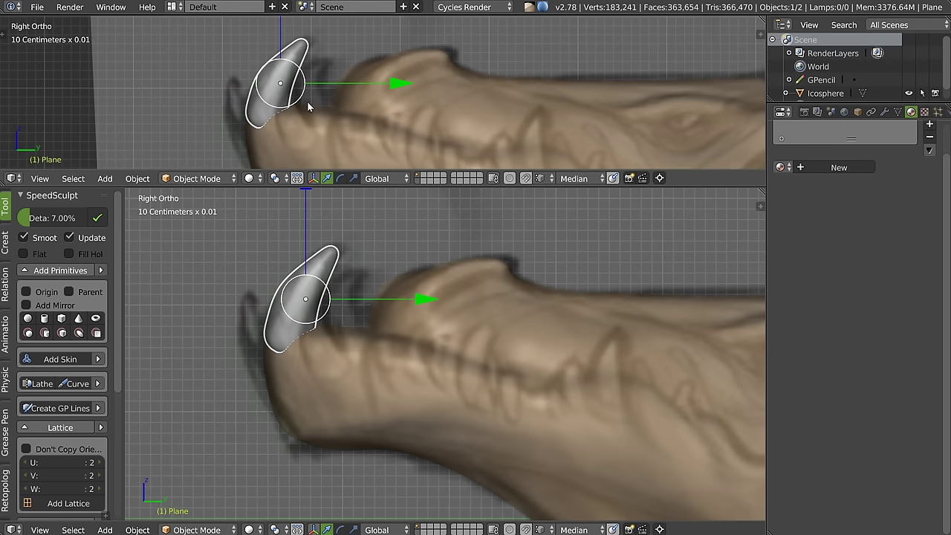
Step: Duplicate the fang, rotate the copy more upright and lower it toward the jaw, then edit it
{"action": "key", "text": "shift+d"}
{"action": "key", "text": "r"}
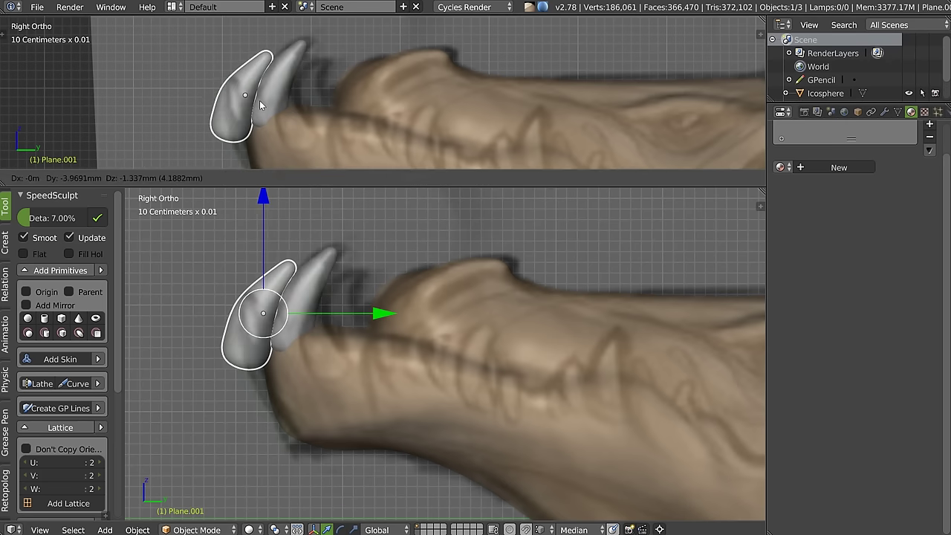
{"action": "left_click", "coordinate": [341, 87]}
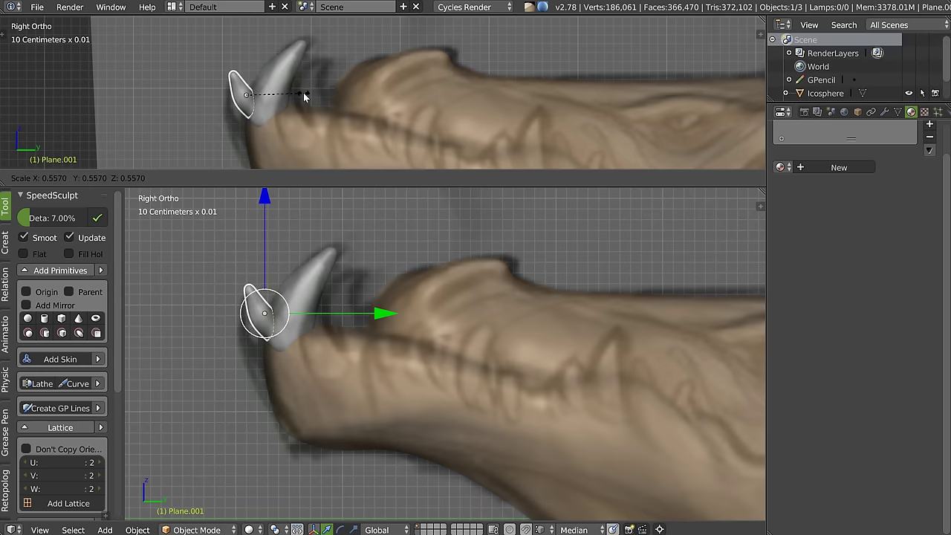
{"action": "mouse_move", "coordinate": [295, 189]}
{"action": "middle_mouse_down"}
{"action": "mouse_move", "coordinate": [359, 346]}
{"action": "mouse_move", "coordinate": [382, 338]}
{"action": "middle_mouse_up"}
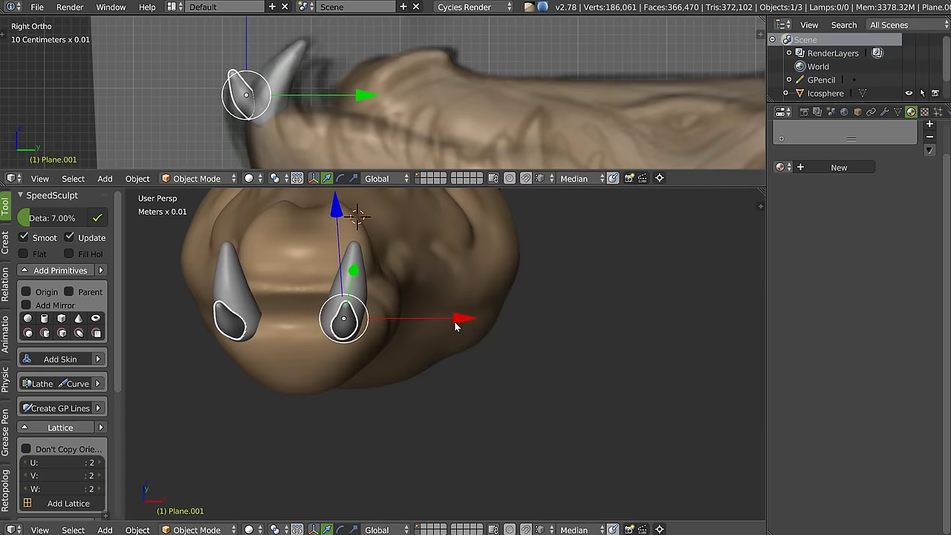
{"action": "middle_click_drag", "start_coordinate": [434, 325], "coordinate": [505, 312]}
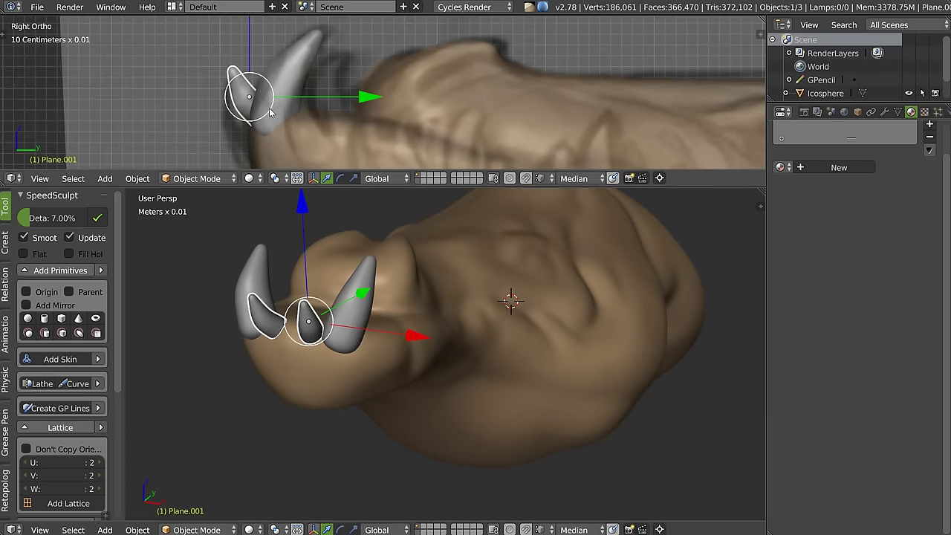
{"action": "key", "text": "r"}
{"action": "left_click", "coordinate": [277, 110]}
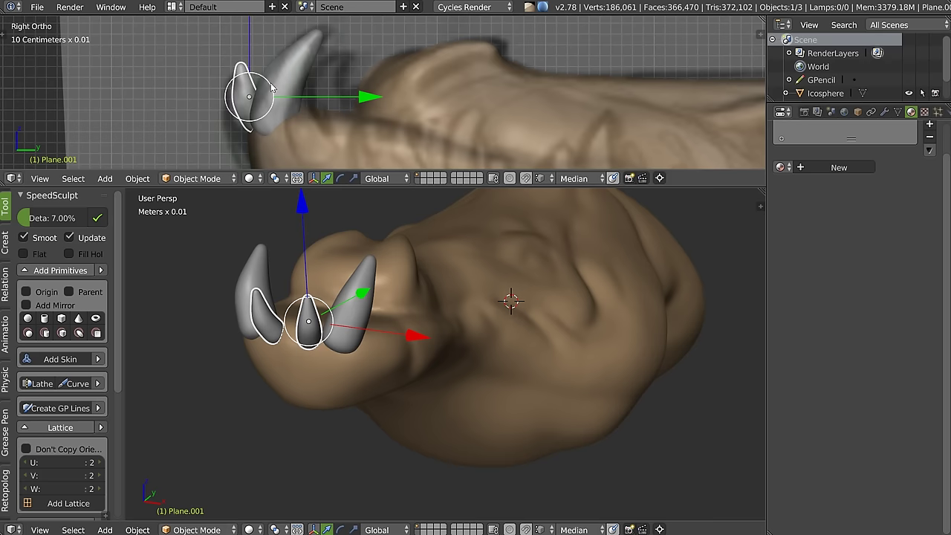
{"action": "key", "text": "g"}
{"action": "left_click", "coordinate": [273, 101]}
{"action": "mouse_move", "coordinate": [446, 319]}
{"action": "middle_mouse_down"}
{"action": "mouse_move", "coordinate": [355, 317]}
{"action": "mouse_move", "coordinate": [331, 305]}
{"action": "middle_mouse_up"}
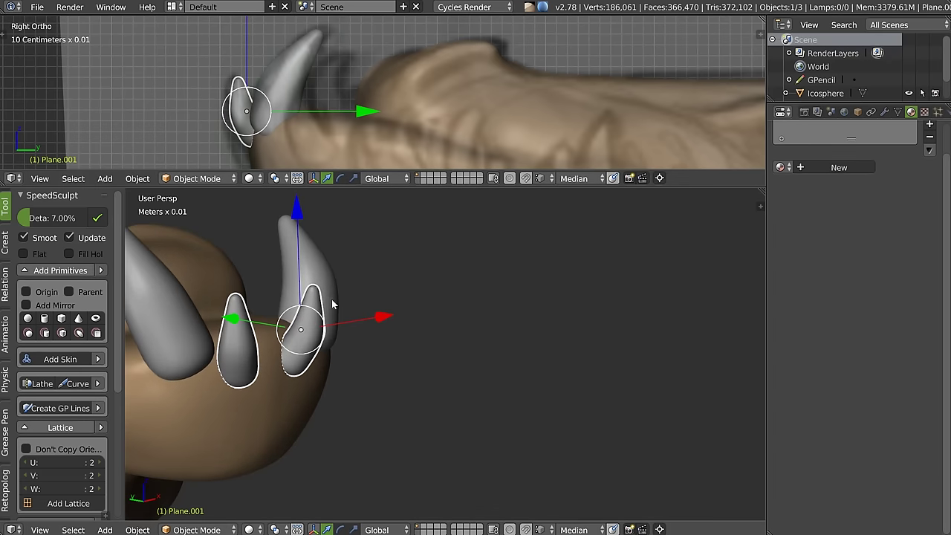
{"action": "key", "text": "Tab"}
Step: Select the fang copy's tip vertex, then return to Object Mode to inspect its modifier stack
{"action": "right_click", "coordinate": [347, 335]}
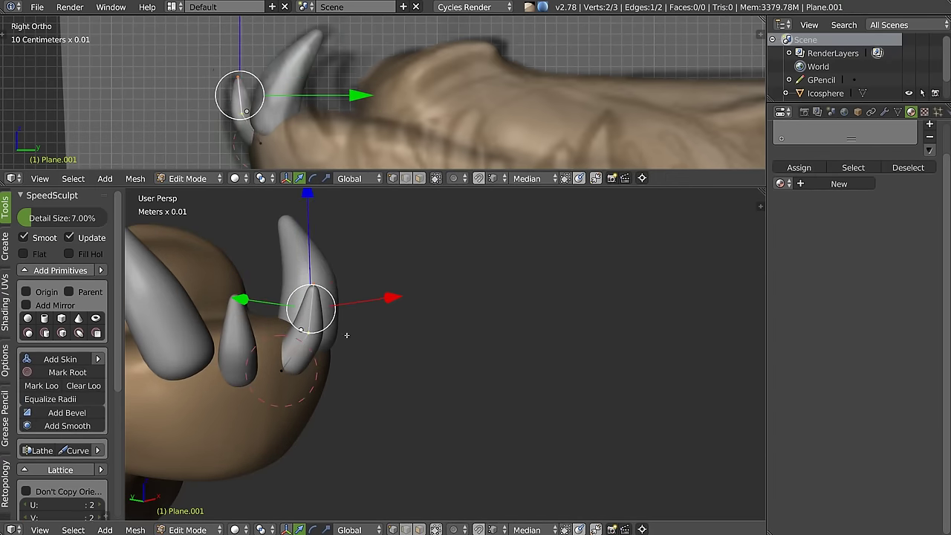
{"action": "key", "text": "Tab"}
{"action": "key", "text": "Tab"}
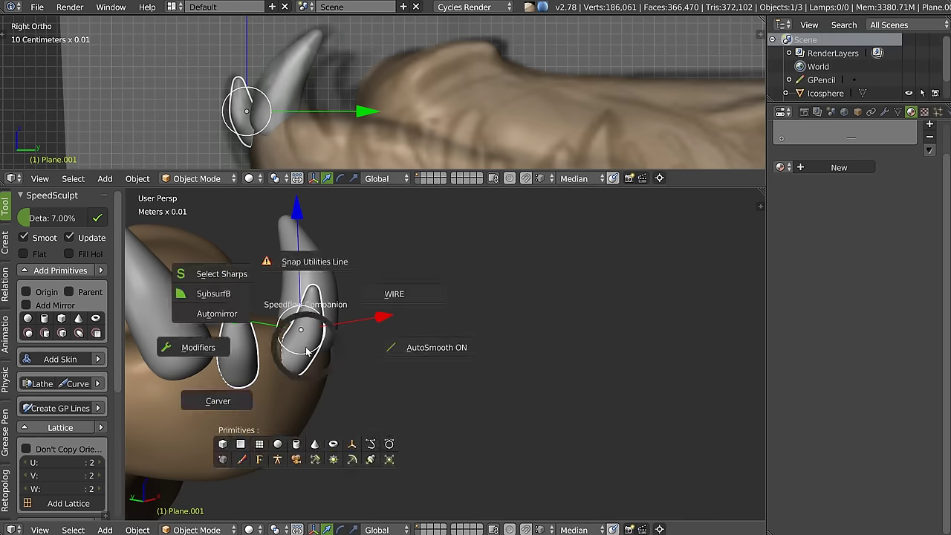
{"action": "left_click", "coordinate": [887, 111]}
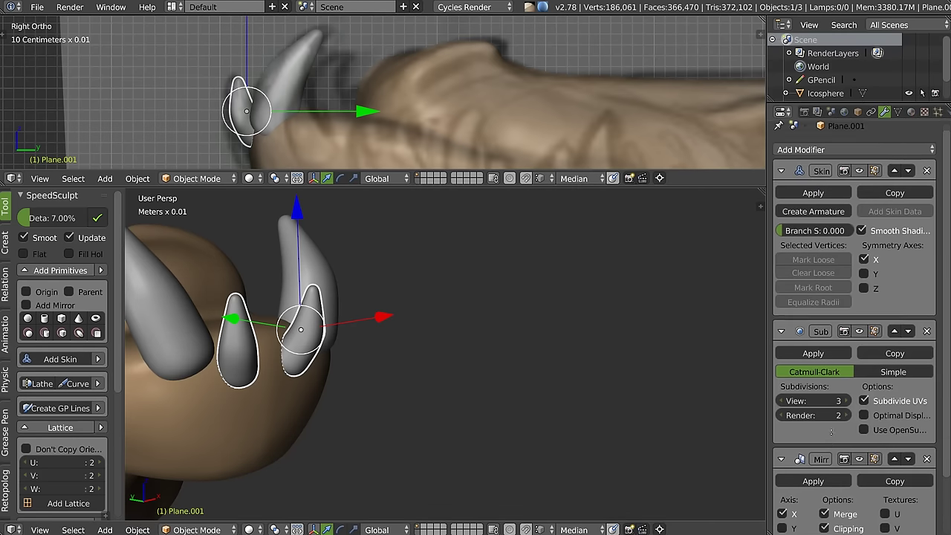
{"action": "scroll", "coordinate": [830, 362], "scroll_direction": "down", "scroll_amount": 2}
{"action": "scroll", "coordinate": [815, 446], "scroll_direction": "down", "scroll_amount": 1}
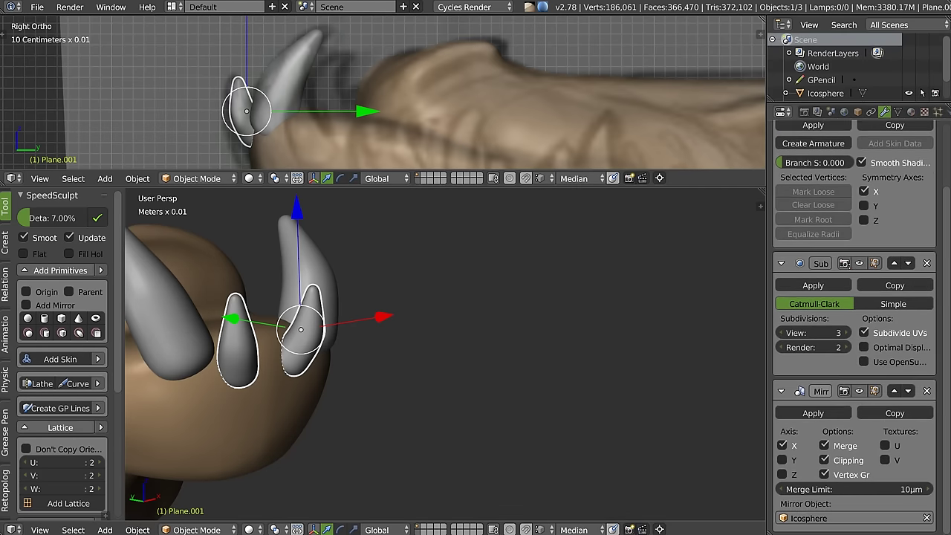
Step: Subdivide the fang copy's skeleton edges to add more vertices
{"action": "middle_click_drag", "start_coordinate": [417, 319], "coordinate": [312, 283]}
{"action": "key", "text": "Tab"}
{"action": "right_click", "coordinate": [298, 348], "text": "shift"}
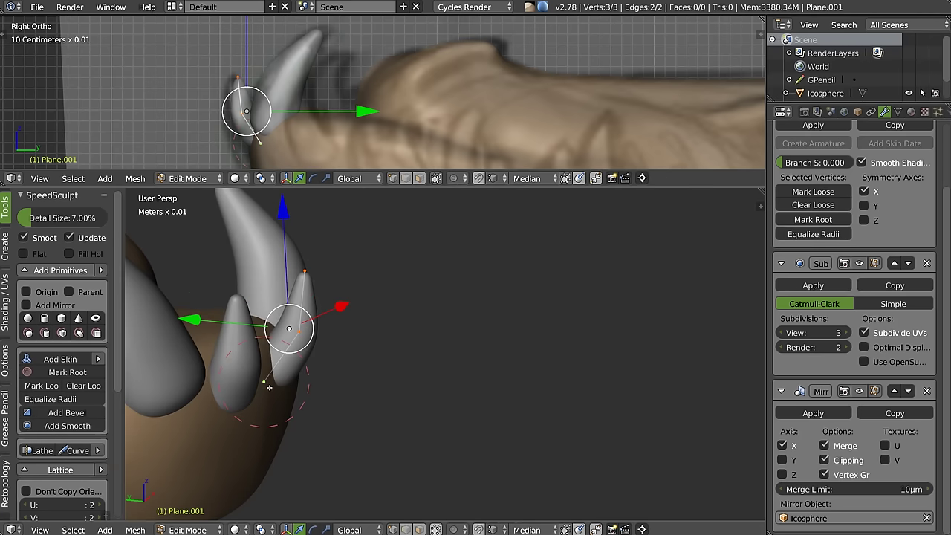
{"action": "key", "text": "w"}
{"action": "left_click", "coordinate": [291, 221]}
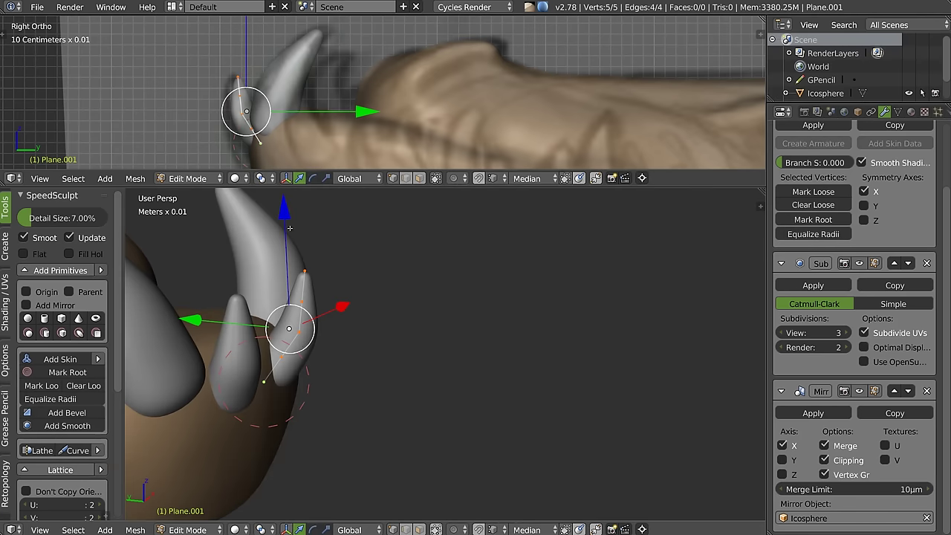
Step: Reshape the lower tooth's tip by moving its vertices and scaling them to a new thickness
{"action": "right_click", "coordinate": [308, 309]}
{"action": "middle_click_drag", "start_coordinate": [308, 309], "coordinate": [307, 302]}
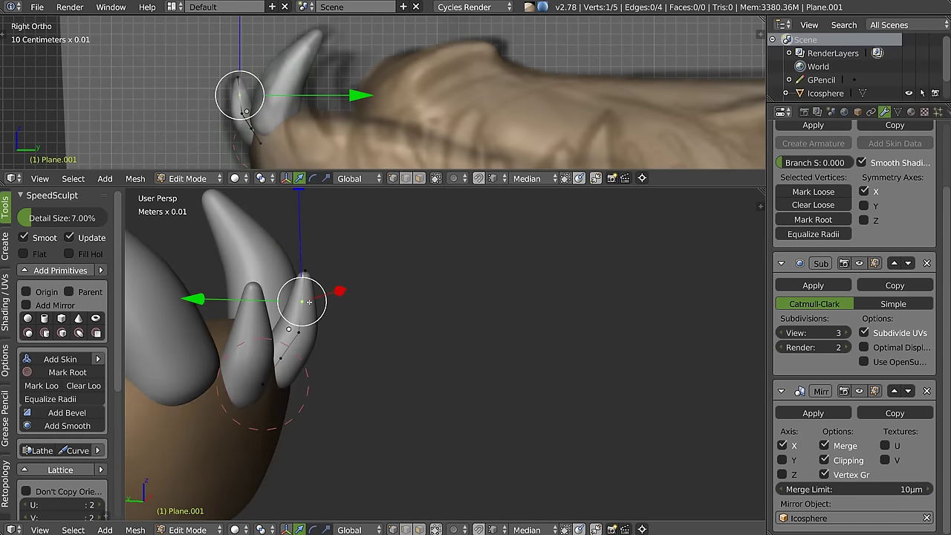
{"action": "key", "text": "g"}
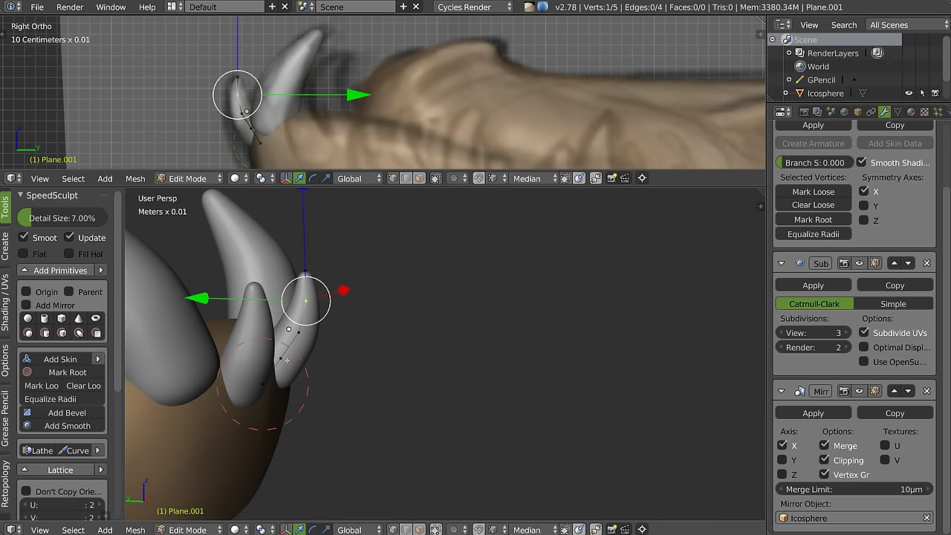
{"action": "left_click", "coordinate": [331, 351]}
{"action": "middle_click_drag", "start_coordinate": [332, 351], "coordinate": [304, 312]}
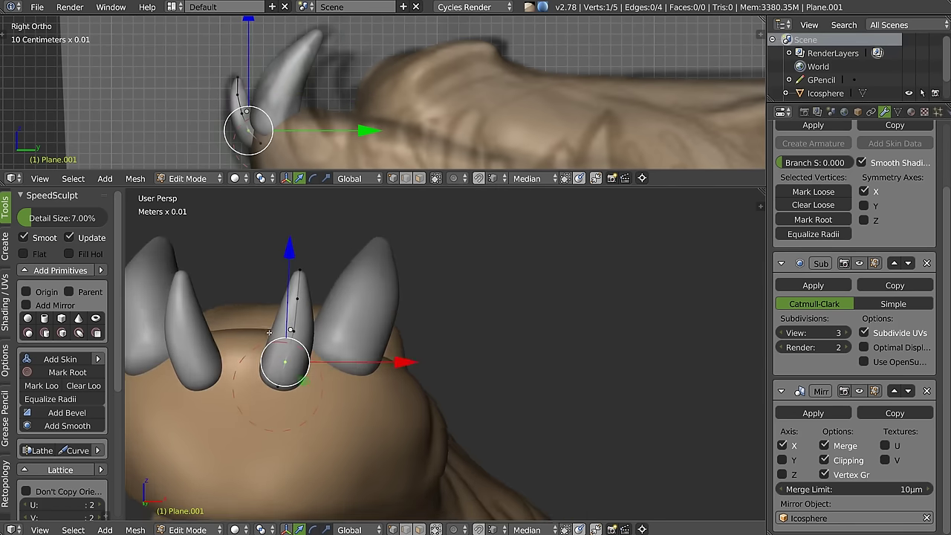
{"action": "key", "text": "g"}
{"action": "left_click", "coordinate": [303, 298]}
{"action": "right_click", "coordinate": [289, 332], "text": "shift"}
{"action": "right_click", "coordinate": [281, 369], "text": "shift"}
{"action": "key", "text": "s"}
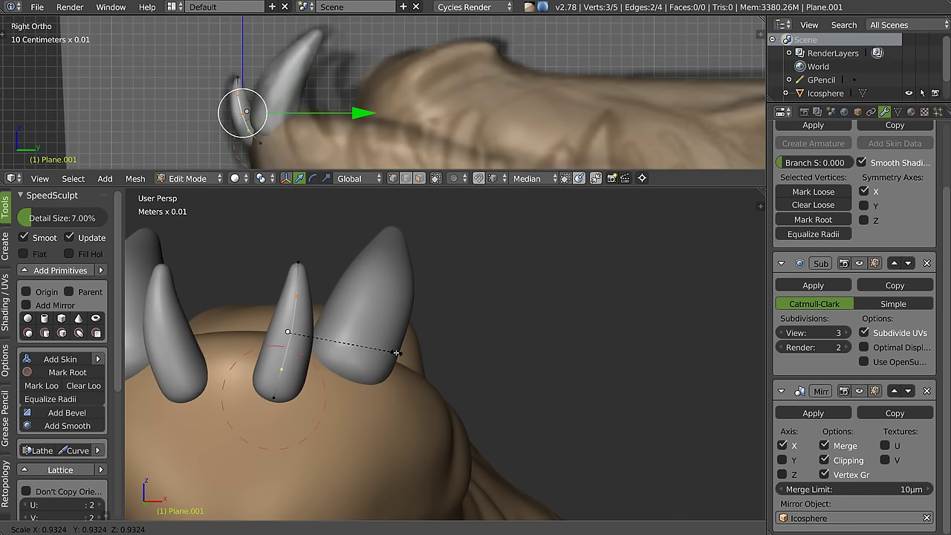
{"action": "left_click", "coordinate": [378, 351]}
Step: Pull the tooth's bottom vertex upward, then duplicate the tooth with Shift+D
{"action": "right_click", "coordinate": [283, 371]}
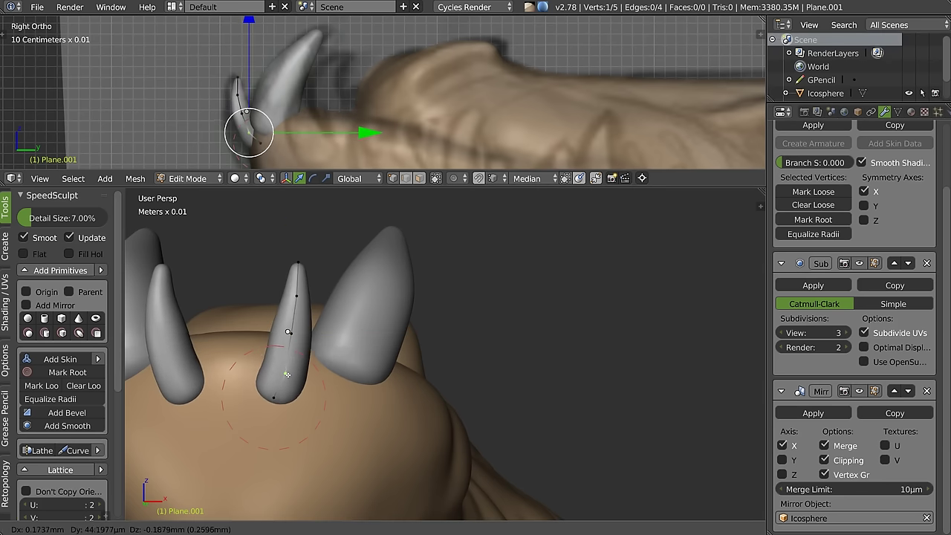
{"action": "mouse_move", "coordinate": [283, 371]}
{"action": "middle_mouse_down"}
{"action": "mouse_move", "coordinate": [293, 338]}
{"action": "mouse_move", "coordinate": [282, 363]}
{"action": "middle_mouse_up"}
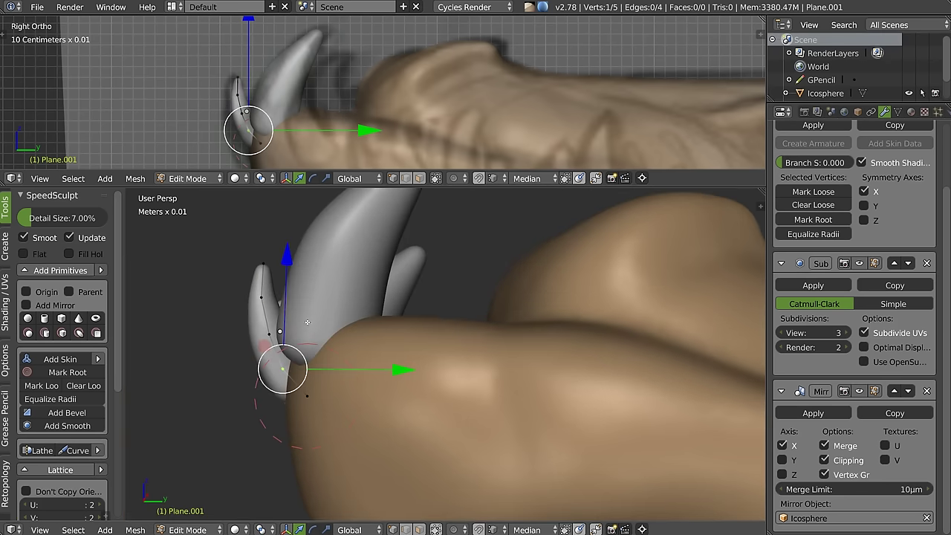
{"action": "left_click_drag", "start_coordinate": [283, 362], "coordinate": [268, 332]}
{"action": "scroll", "coordinate": [242, 111], "scroll_direction": "up", "scroll_amount": 3}
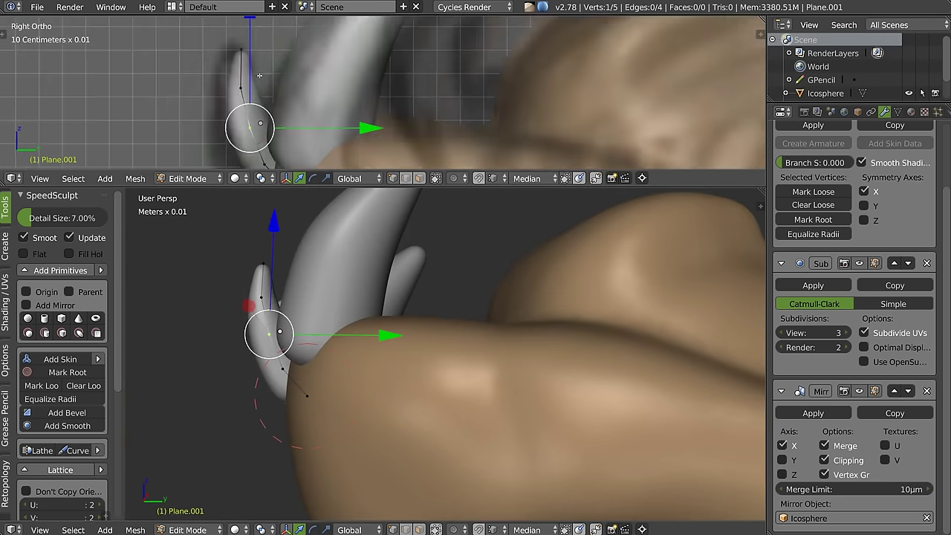
{"action": "key", "text": "g"}
{"action": "left_click", "coordinate": [232, 59]}
{"action": "right_click", "coordinate": [236, 93]}
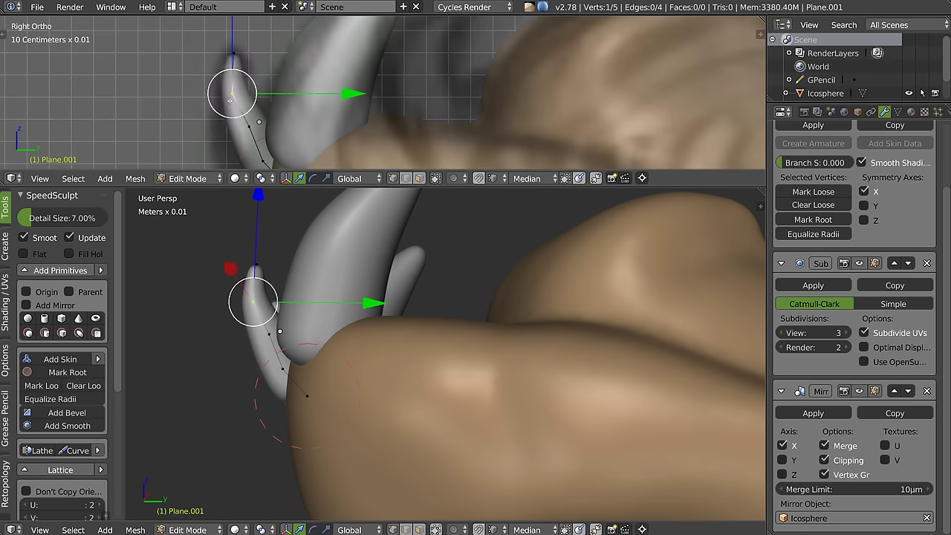
{"action": "right_click", "coordinate": [245, 136]}
{"action": "right_click", "coordinate": [261, 163]}
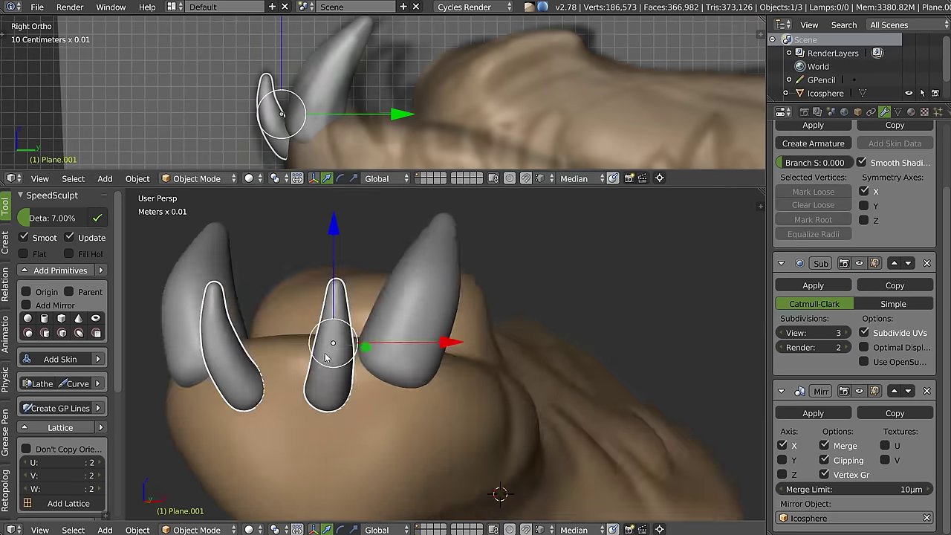
{"action": "middle_click_drag", "start_coordinate": [325, 357], "coordinate": [346, 374]}
{"action": "key", "text": "shift+d"}
Step: Shrink the duplicated tooth slightly and rotate it into place in the middle of the jaw
{"action": "key", "text": "s"}
{"action": "left_click", "coordinate": [358, 364]}
{"action": "key", "text": "r"}
{"action": "left_click", "coordinate": [341, 354]}
{"action": "middle_click_drag", "start_coordinate": [341, 354], "coordinate": [336, 368]}
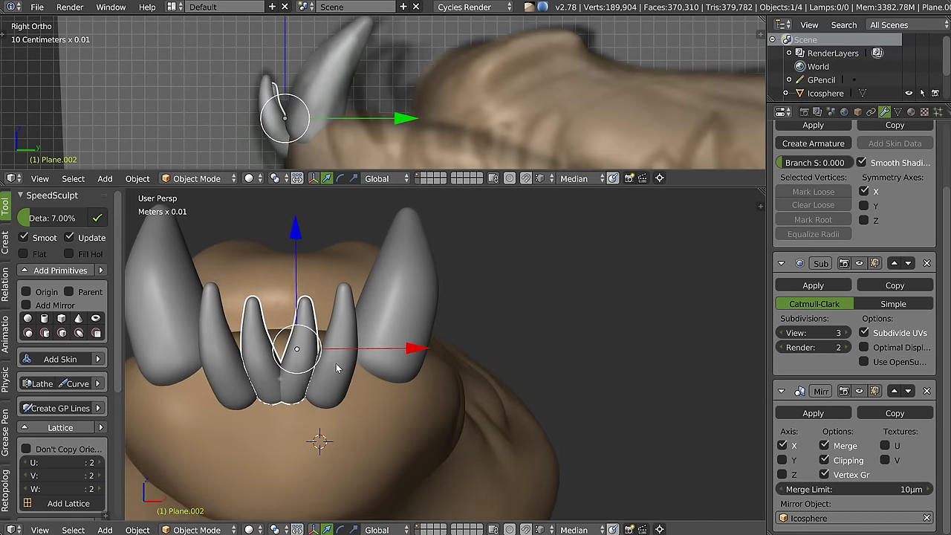
Step: Move the outer pair of lower teeth further outward
{"action": "right_click", "coordinate": [343, 379]}
{"action": "key", "text": "g"}
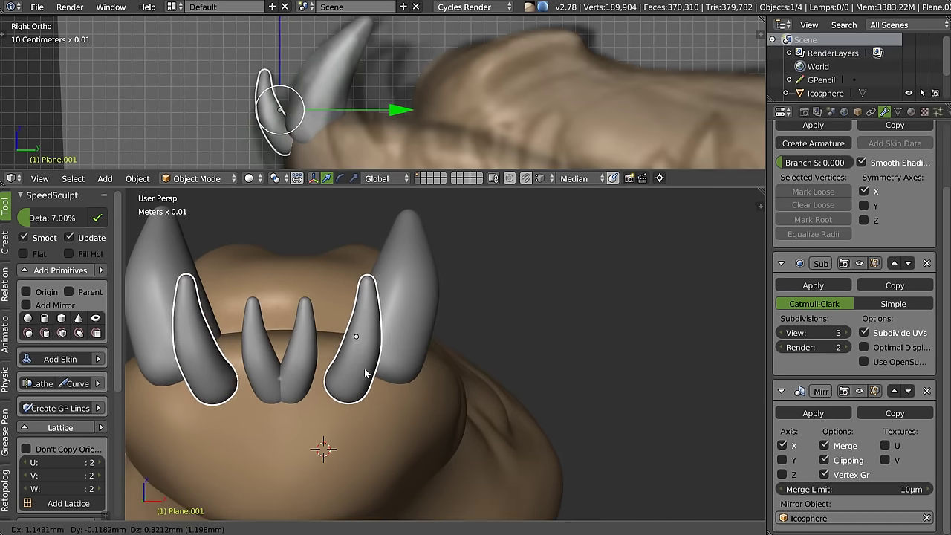
{"action": "left_click", "coordinate": [349, 377]}
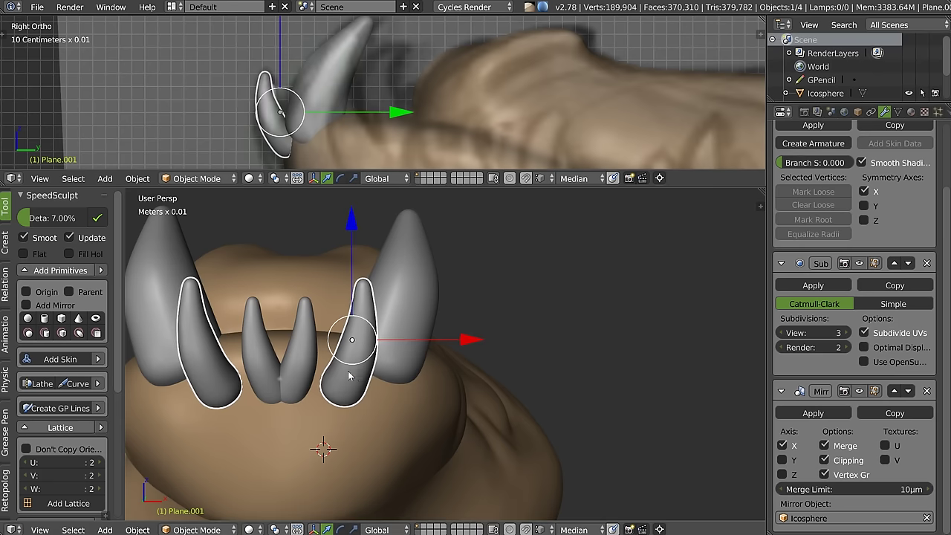
Step: Raise the tip of the new middle tooth pair's skeleton
{"action": "right_click", "coordinate": [309, 386]}
{"action": "mouse_move", "coordinate": [309, 383]}
{"action": "middle_mouse_down"}
{"action": "mouse_move", "coordinate": [287, 392]}
{"action": "mouse_move", "coordinate": [312, 305]}
{"action": "middle_mouse_up"}
{"action": "mouse_move", "coordinate": [388, 284]}
{"action": "middle_mouse_down"}
{"action": "mouse_move", "coordinate": [379, 276]}
{"action": "mouse_move", "coordinate": [331, 320]}
{"action": "mouse_move", "coordinate": [308, 309]}
{"action": "middle_mouse_up"}
{"action": "key", "text": "Tab"}
{"action": "key", "text": "g"}
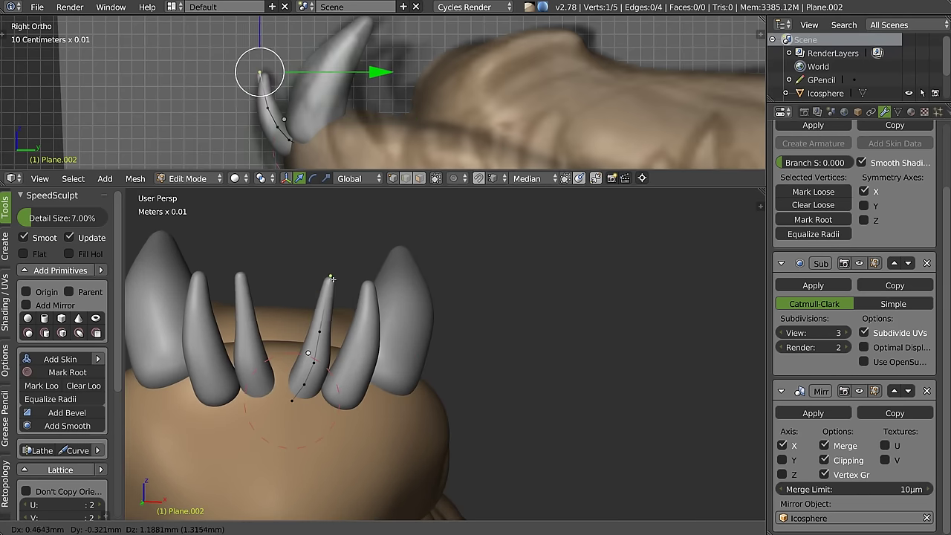
{"action": "left_click", "coordinate": [324, 318]}
{"action": "middle_click_drag", "start_coordinate": [325, 318], "coordinate": [327, 320]}
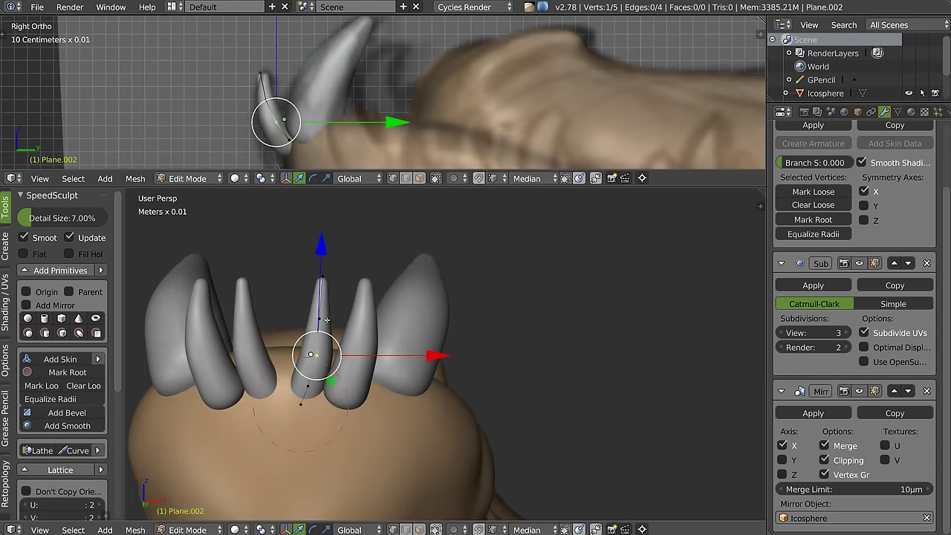
Step: Scale a single vertex of the middle tooth to slim it
{"action": "right_click", "coordinate": [327, 319], "text": "shift"}
{"action": "key", "text": "g"}
{"action": "right_click", "coordinate": [356, 317]}
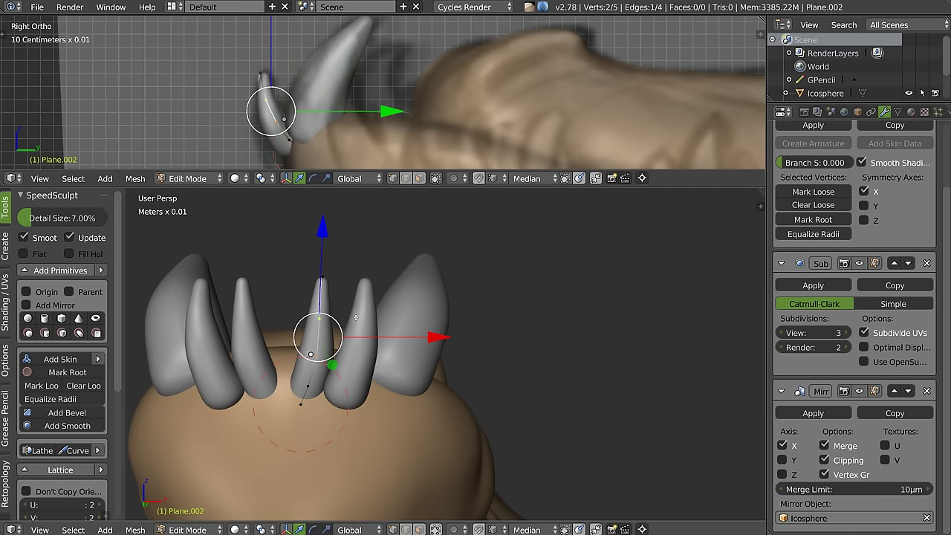
{"action": "right_click", "coordinate": [318, 325]}
{"action": "key", "text": "g"}
{"action": "key", "text": "s"}
{"action": "left_click", "coordinate": [351, 313]}
Step: Move the middle tooth's lower vertex upward to make it taller and more pointed
{"action": "right_click", "coordinate": [323, 276]}
{"action": "key", "text": "g"}
{"action": "right_click", "coordinate": [334, 287]}
{"action": "right_click", "coordinate": [308, 382]}
{"action": "key", "text": "g"}
{"action": "left_click", "coordinate": [312, 342]}
{"action": "key", "text": "g"}
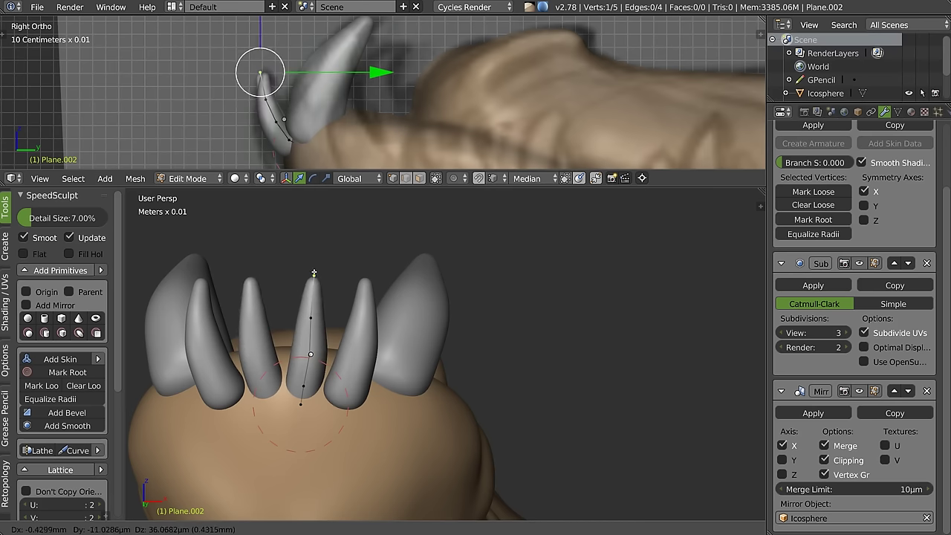
{"action": "left_click", "coordinate": [312, 275]}
{"action": "mouse_move", "coordinate": [311, 275]}
{"action": "middle_mouse_down"}
{"action": "mouse_move", "coordinate": [350, 313]}
{"action": "mouse_move", "coordinate": [346, 349]}
{"action": "middle_mouse_up"}
{"action": "key", "text": "Tab"}
Step: Adjust the position of the outer lower teeth
{"action": "right_click", "coordinate": [346, 349]}
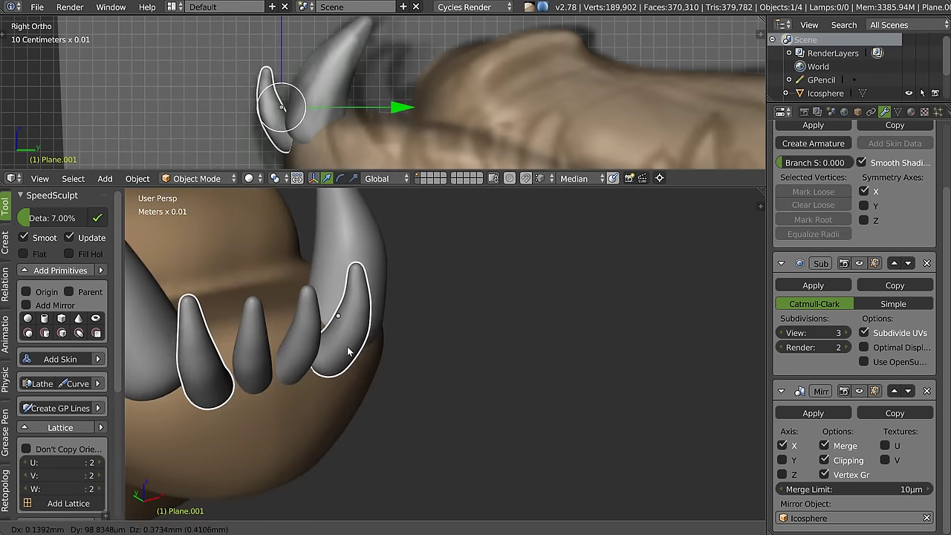
{"action": "key", "text": "g"}
{"action": "left_click", "coordinate": [344, 349]}
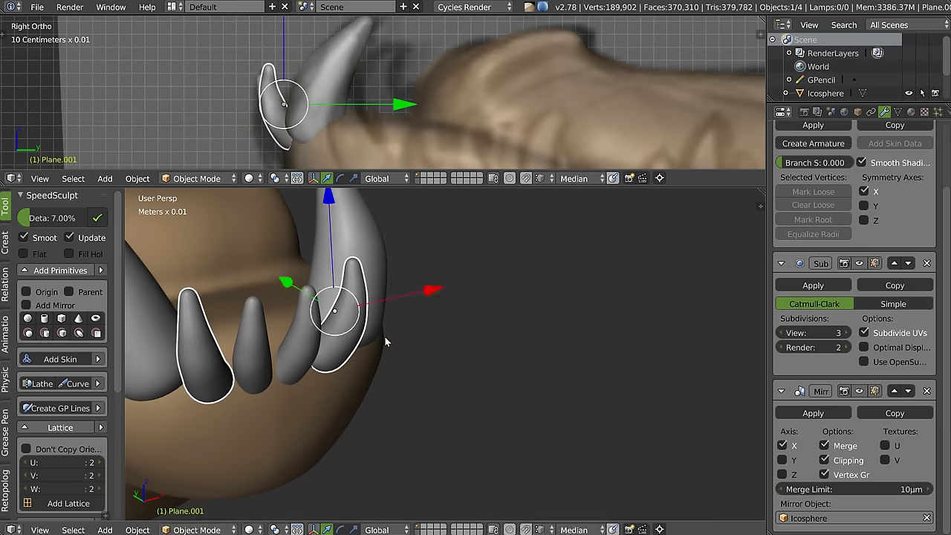
{"action": "middle_click_drag", "start_coordinate": [386, 342], "coordinate": [364, 236]}
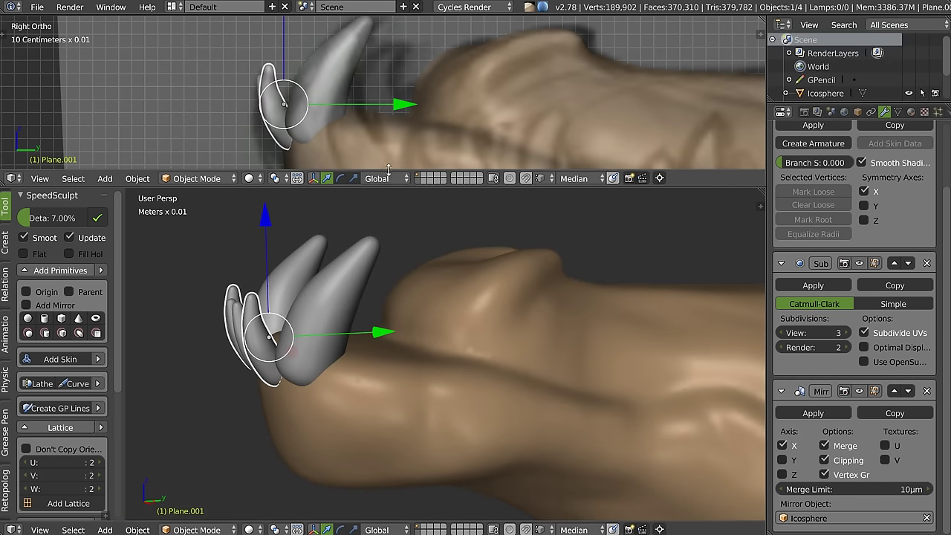
Step: Subdivide the large lower fang's skeleton to add more points
{"action": "right_click", "coordinate": [326, 287]}
{"action": "key", "text": "Tab"}
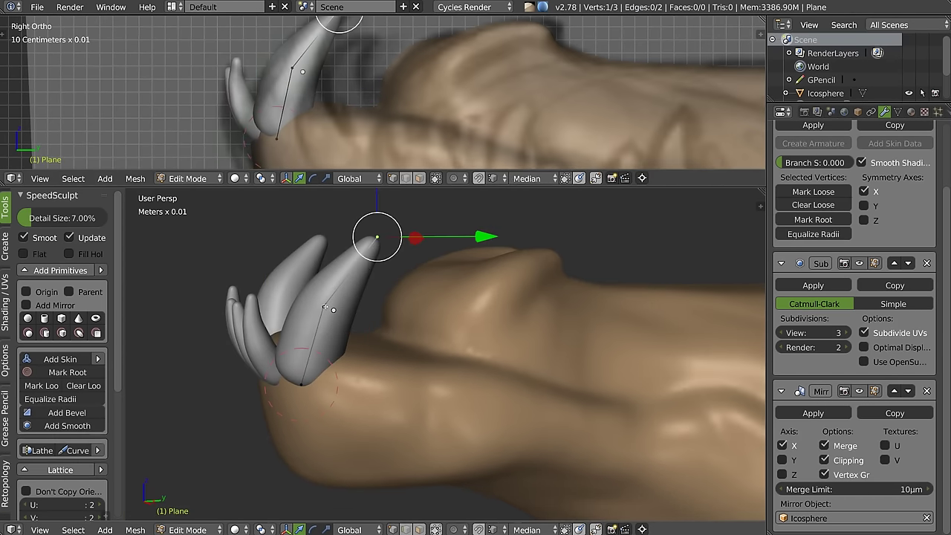
{"action": "key", "text": "w"}
{"action": "left_click", "coordinate": [281, 236]}
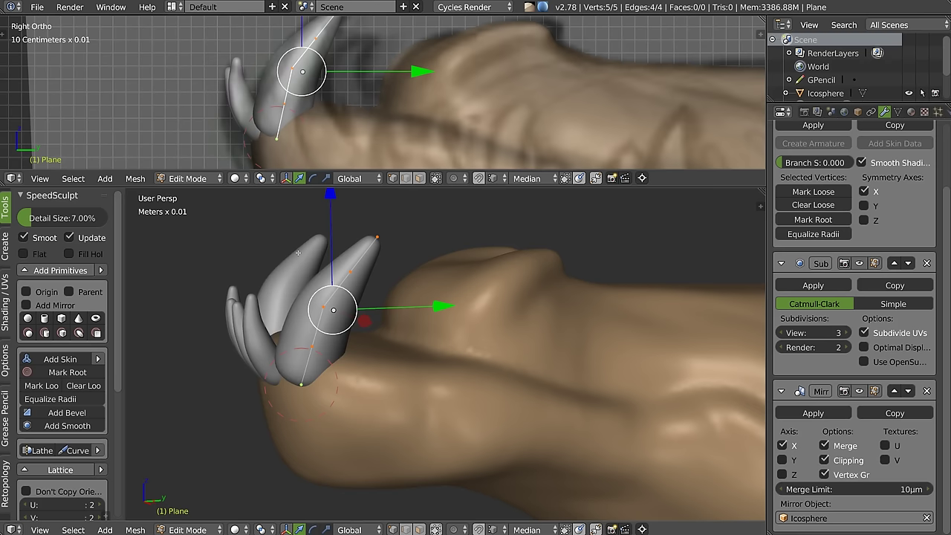
Step: Move the fang's tip, middle and bottom vertices to start curving it
{"action": "right_click", "coordinate": [376, 238]}
{"action": "key", "text": "g"}
{"action": "left_click", "coordinate": [350, 265]}
{"action": "right_click", "coordinate": [306, 356]}
{"action": "key", "text": "g"}
{"action": "left_click", "coordinate": [303, 356]}
{"action": "right_click", "coordinate": [295, 403]}
{"action": "key", "text": "g"}
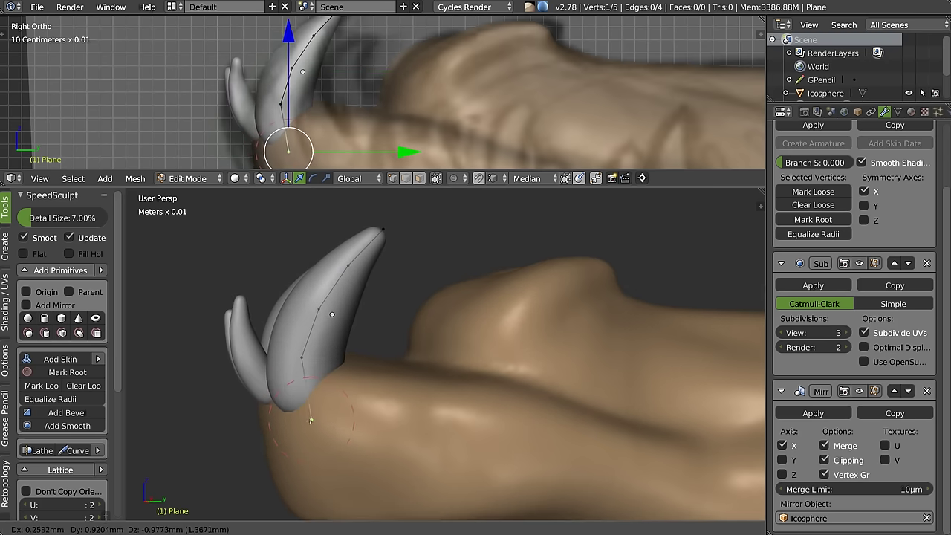
{"action": "left_click", "coordinate": [310, 420]}
{"action": "mouse_move", "coordinate": [311, 417]}
{"action": "middle_mouse_down"}
{"action": "mouse_move", "coordinate": [428, 335]}
{"action": "mouse_move", "coordinate": [349, 334]}
{"action": "middle_mouse_up"}
Step: Bend the fang's middle vertex and lower its tip into a hooked curve
{"action": "right_click", "coordinate": [343, 340]}
{"action": "key", "text": "g"}
{"action": "left_click", "coordinate": [360, 283]}
{"action": "right_click", "coordinate": [348, 198]}
{"action": "mouse_move", "coordinate": [350, 238]}
{"action": "middle_mouse_down"}
{"action": "mouse_move", "coordinate": [334, 276]}
{"action": "mouse_move", "coordinate": [333, 224]}
{"action": "middle_mouse_up"}
{"action": "key", "text": "g"}
{"action": "left_click", "coordinate": [349, 283]}
{"action": "middle_click_drag", "start_coordinate": [349, 282], "coordinate": [344, 209]}
{"action": "key", "text": "g"}
{"action": "left_click", "coordinate": [327, 339]}
{"action": "mouse_move", "coordinate": [327, 339]}
{"action": "middle_mouse_down"}
{"action": "mouse_move", "coordinate": [360, 282]}
{"action": "mouse_move", "coordinate": [259, 316]}
{"action": "mouse_move", "coordinate": [258, 245]}
{"action": "mouse_move", "coordinate": [265, 360]}
{"action": "mouse_move", "coordinate": [289, 316]}
{"action": "middle_mouse_up"}
{"action": "key", "text": "Tab"}
{"action": "key", "text": "Tab"}
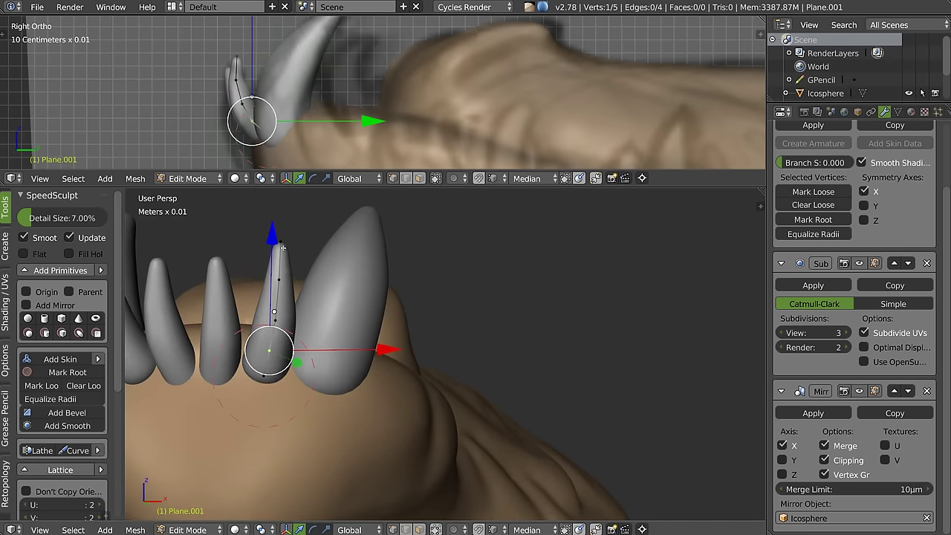
Step: Lower the neighbouring front tooth's top vertex step by step to refine its shape
{"action": "right_click", "coordinate": [283, 247]}
{"action": "key", "text": "g"}
{"action": "left_click", "coordinate": [277, 347]}
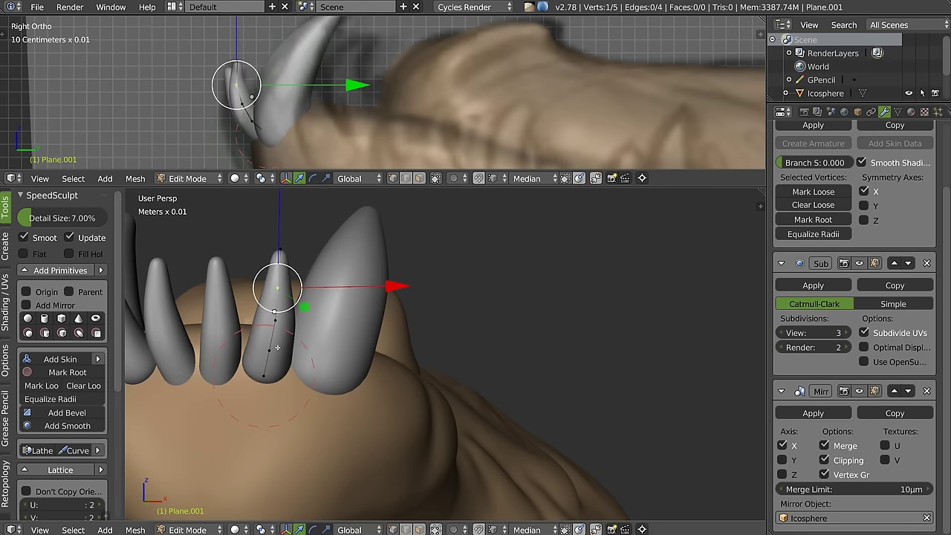
{"action": "key", "text": "g"}
{"action": "left_click", "coordinate": [272, 339]}
{"action": "key", "text": "g"}
{"action": "left_click", "coordinate": [266, 373]}
{"action": "key", "text": "g"}
{"action": "left_click", "coordinate": [255, 398]}
{"action": "middle_click_drag", "start_coordinate": [256, 398], "coordinate": [273, 358]}
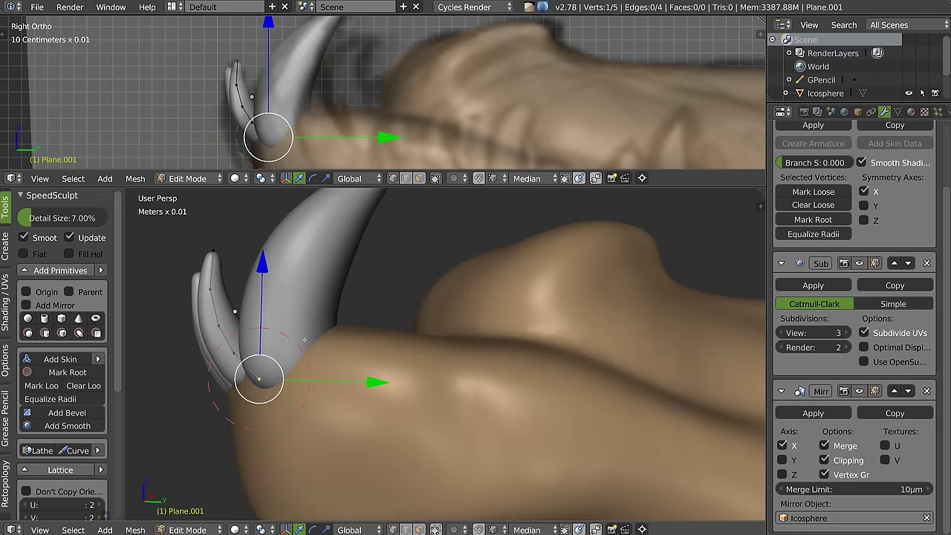
{"action": "key", "text": "Tab"}
{"action": "middle_click_drag", "start_coordinate": [357, 278], "coordinate": [380, 136]}
{"action": "right_click", "coordinate": [301, 66]}
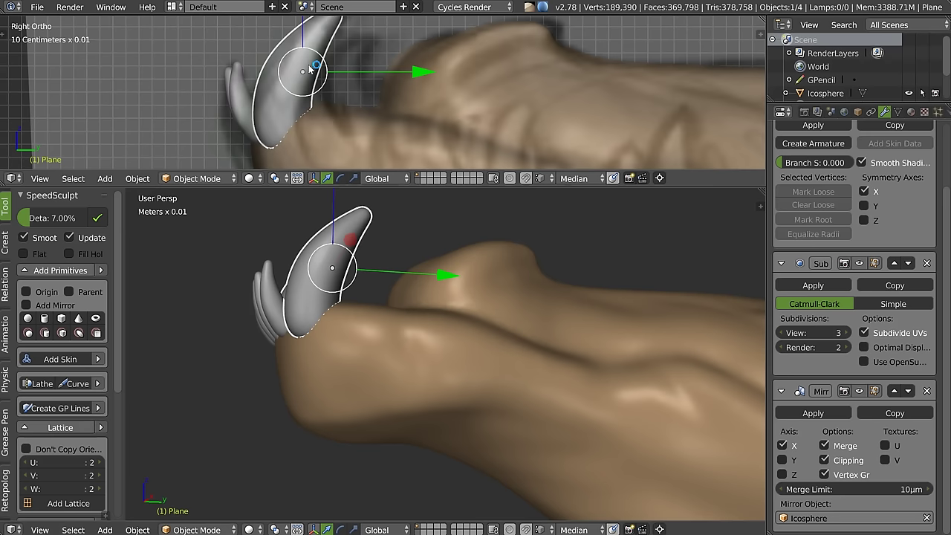
Step: Duplicate the curved fang, then rotate it and move it further back along the jaw
{"action": "scroll", "coordinate": [308, 104], "scroll_direction": "down", "scroll_amount": 2}
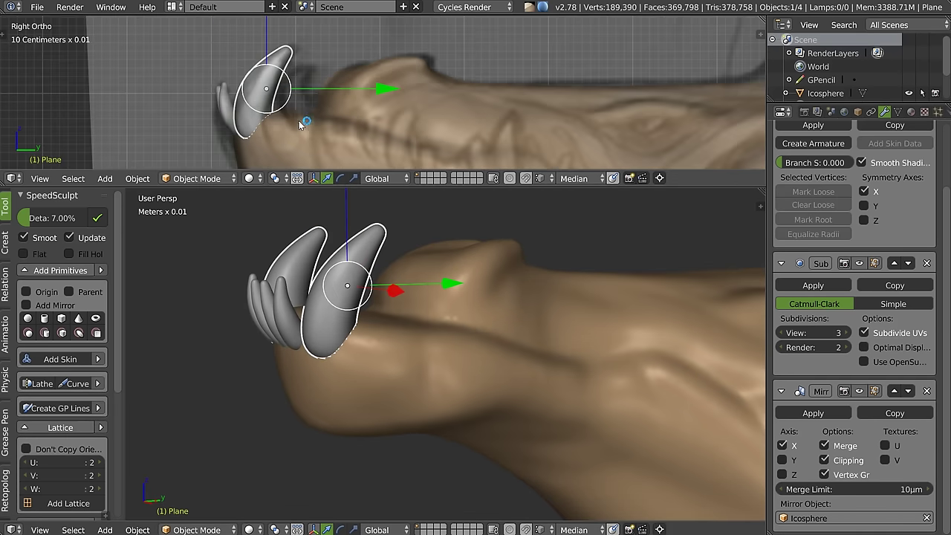
{"action": "key", "text": "shift+d"}
{"action": "left_click", "coordinate": [390, 82]}
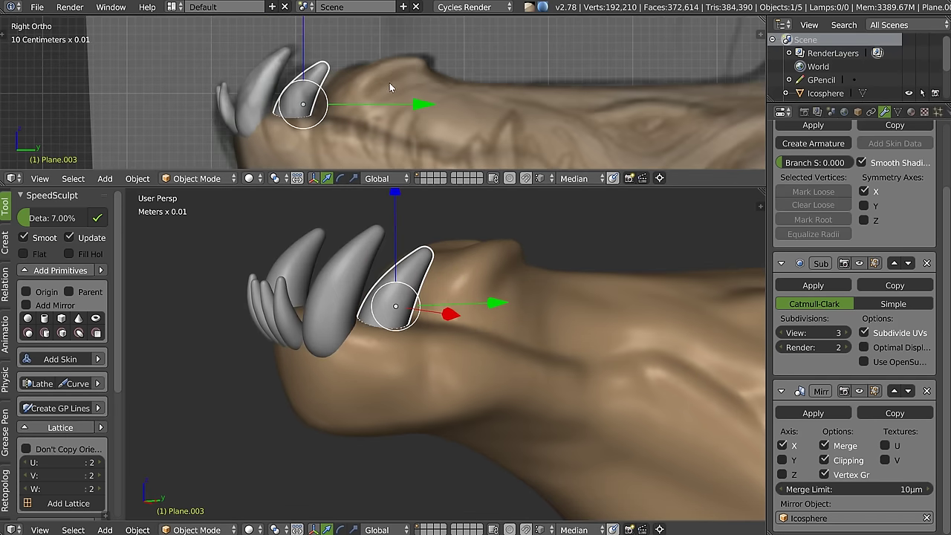
{"action": "key", "text": "r"}
{"action": "left_click", "coordinate": [347, 58]}
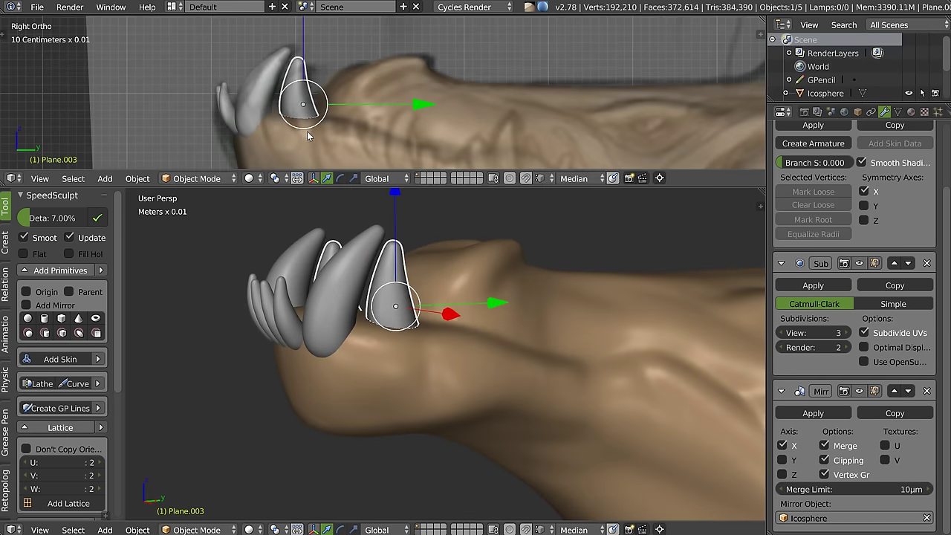
{"action": "middle_click_drag", "start_coordinate": [416, 327], "coordinate": [353, 334]}
{"action": "key", "text": "g"}
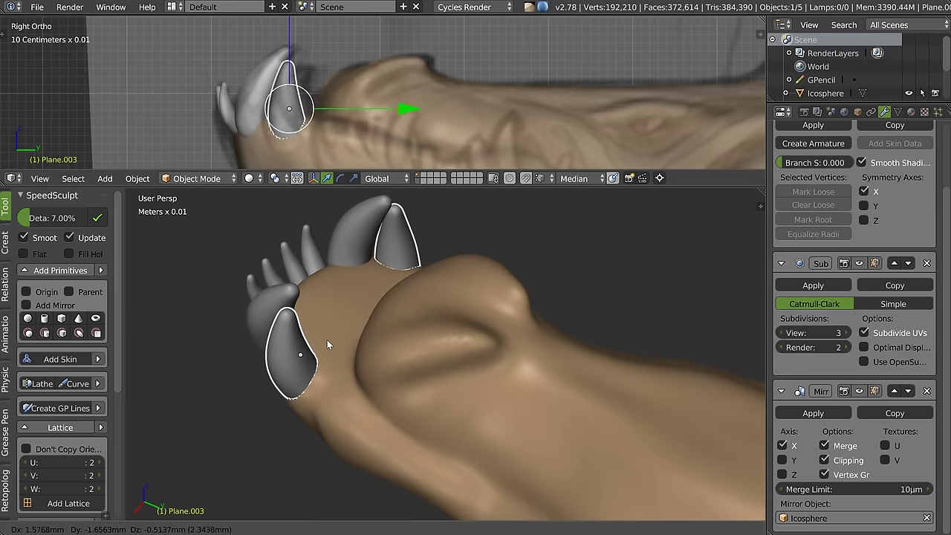
{"action": "left_click", "coordinate": [301, 362]}
Step: In Edit Mode, reposition one of the new fang's skeleton vertices
{"action": "key", "text": "Tab"}
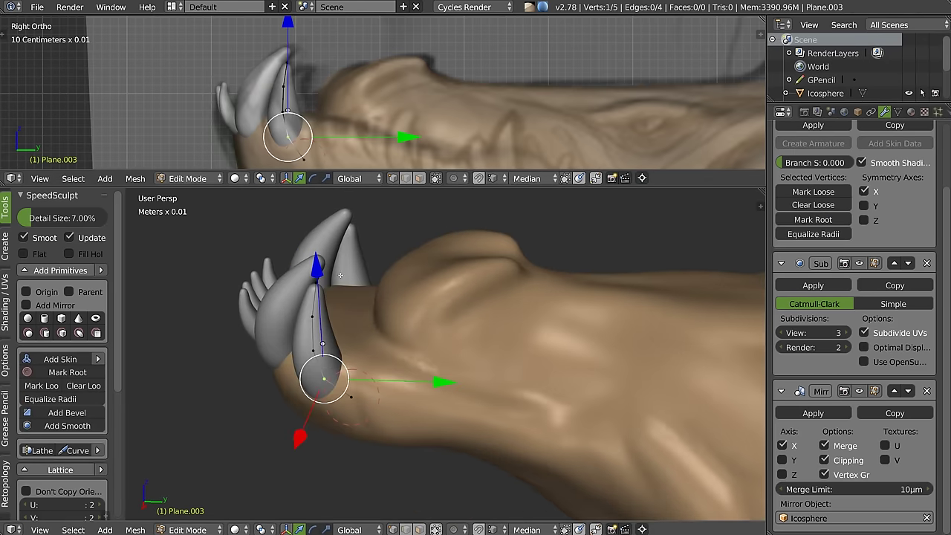
{"action": "scroll", "coordinate": [300, 114], "scroll_direction": "up", "scroll_amount": 3}
{"action": "key", "text": "g"}
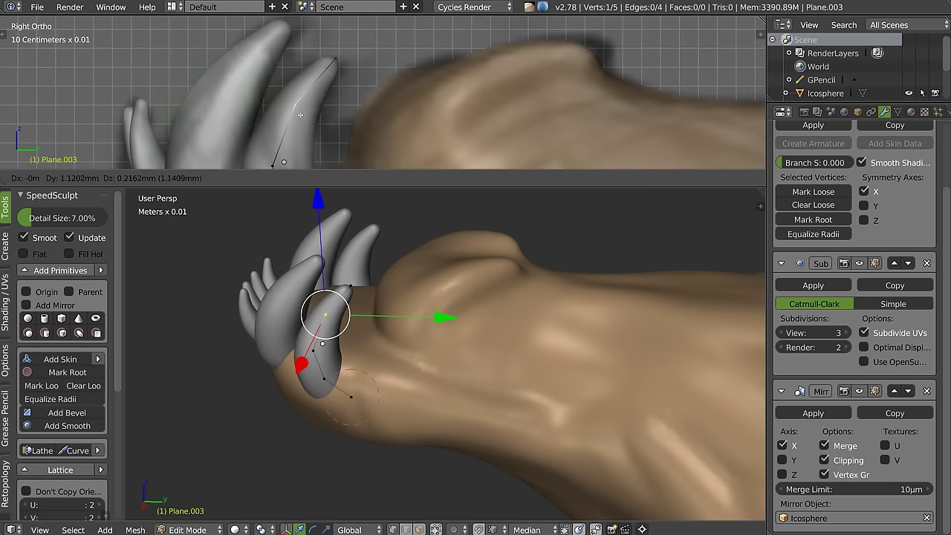
{"action": "scroll", "coordinate": [300, 115], "scroll_direction": "up", "scroll_amount": 3}
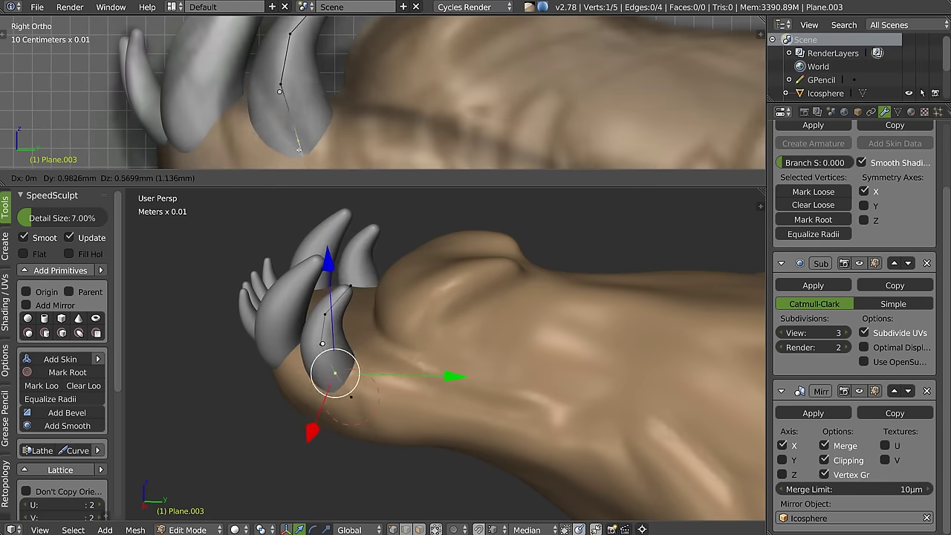
{"action": "left_click", "coordinate": [300, 144]}
Step: Thin the new fang's skin at its middle vertex and at its base
{"action": "scroll", "coordinate": [337, 123], "scroll_direction": "down", "scroll_amount": 3, "text": "shift"}
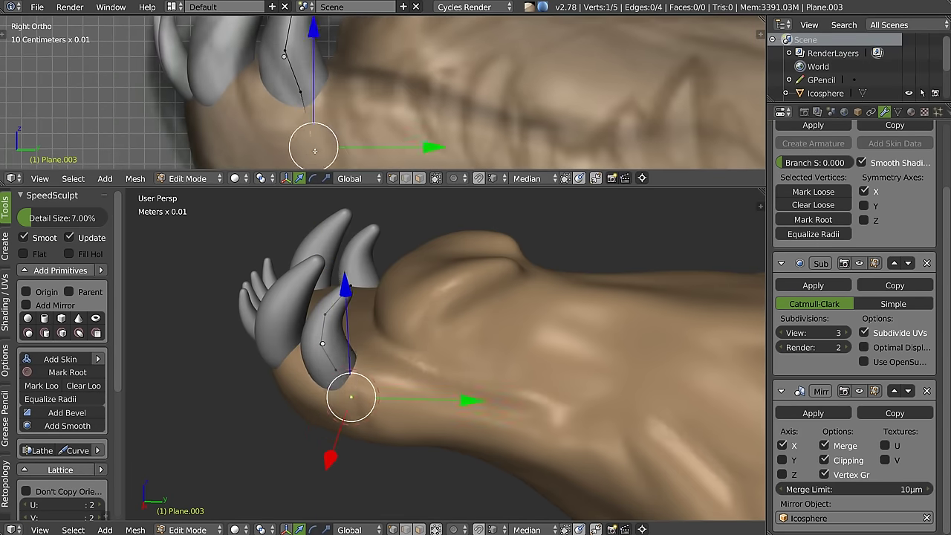
{"action": "middle_click_drag", "start_coordinate": [294, 55], "coordinate": [301, 96], "text": "shift"}
{"action": "right_click", "coordinate": [301, 97]}
{"action": "key", "text": "ctrl+a"}
{"action": "left_click", "coordinate": [301, 100]}
{"action": "right_click", "coordinate": [307, 134]}
{"action": "key", "text": "ctrl+a"}
{"action": "left_click", "coordinate": [368, 132]}
Step: Thin the upper part of the fang twice more and return to Object Mode
{"action": "right_click", "coordinate": [301, 52]}
{"action": "key", "text": "ctrl+a"}
{"action": "left_click", "coordinate": [377, 72]}
{"action": "scroll", "coordinate": [354, 50], "scroll_direction": "up", "scroll_amount": 1}
{"action": "key", "text": "ctrl+a"}
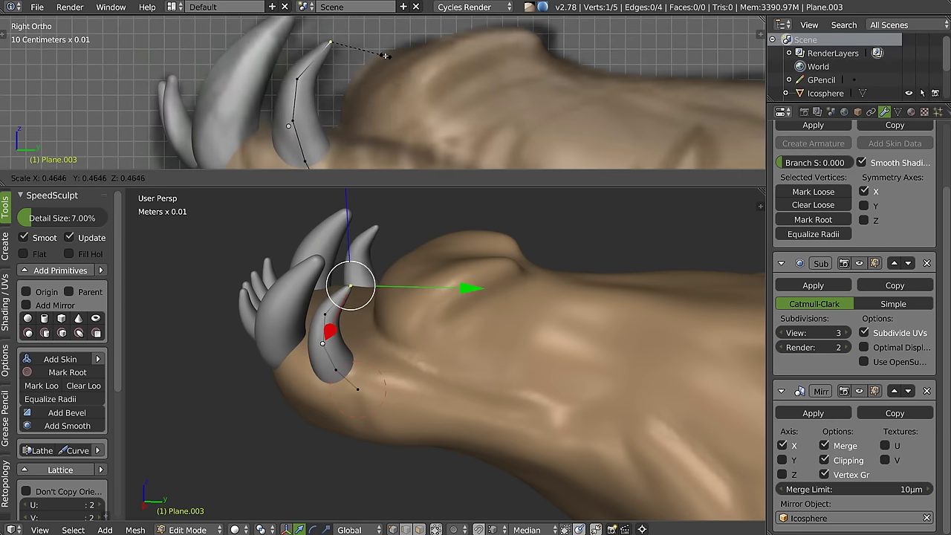
{"action": "left_click", "coordinate": [385, 55]}
{"action": "key", "text": "Tab"}
Step: Rotate the selected fang slightly, checking it from front and side views
{"action": "scroll", "coordinate": [342, 104], "scroll_direction": "down", "scroll_amount": 2}
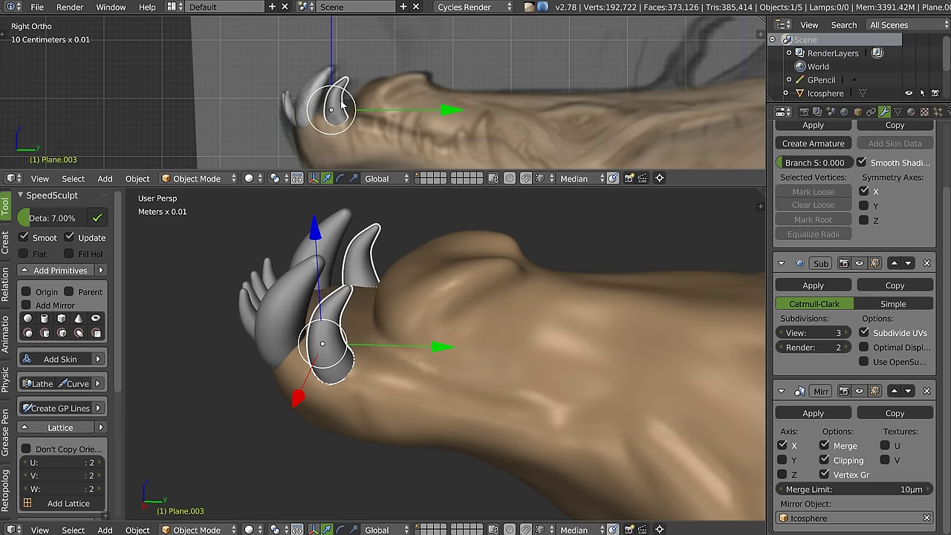
{"action": "middle_click_drag", "start_coordinate": [363, 281], "coordinate": [490, 261]}
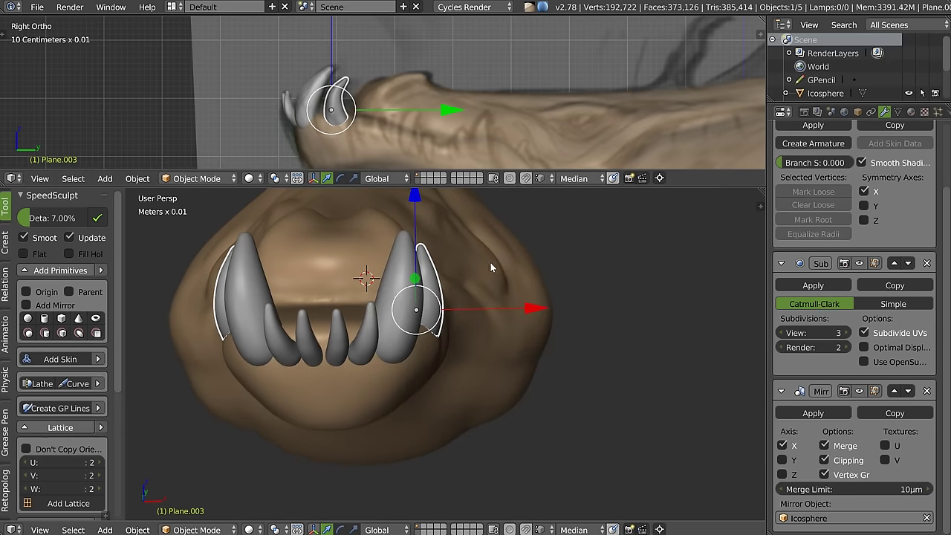
{"action": "key", "text": "r"}
{"action": "left_click", "coordinate": [545, 245]}
{"action": "mouse_move", "coordinate": [545, 244]}
{"action": "middle_mouse_down"}
{"action": "mouse_move", "coordinate": [370, 278]}
{"action": "mouse_move", "coordinate": [404, 257]}
{"action": "middle_mouse_up"}
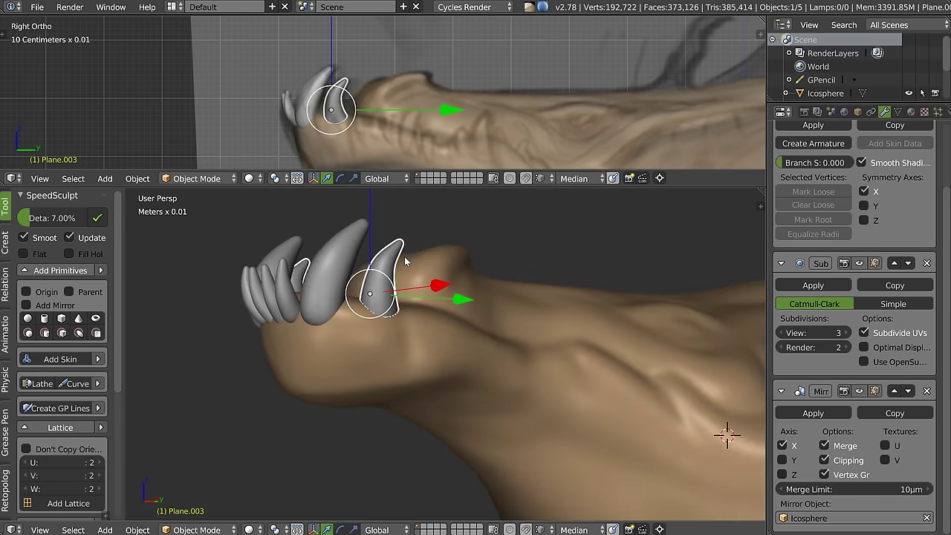
Step: Select the small, big and leftmost fangs and join them into one object via Union
{"action": "right_click", "coordinate": [331, 262], "text": "shift"}
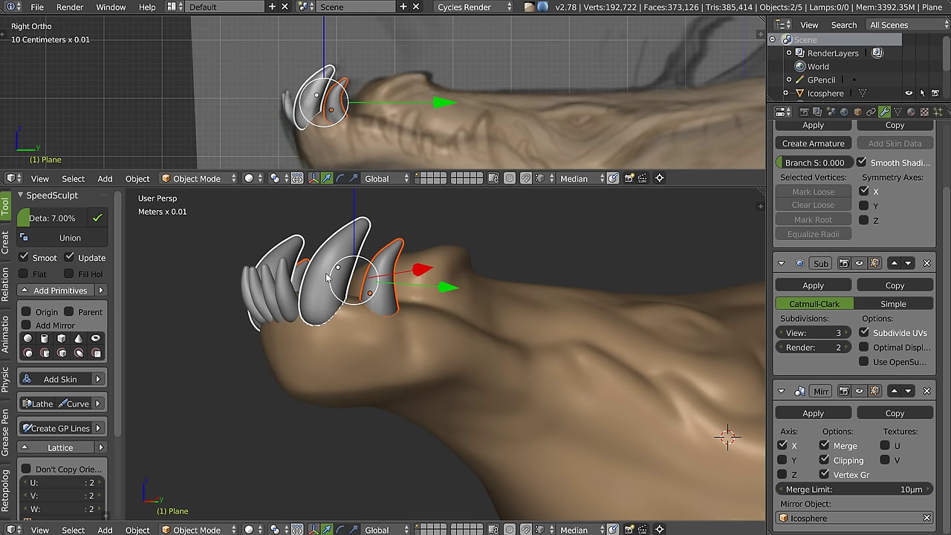
{"action": "right_click", "coordinate": [390, 255]}
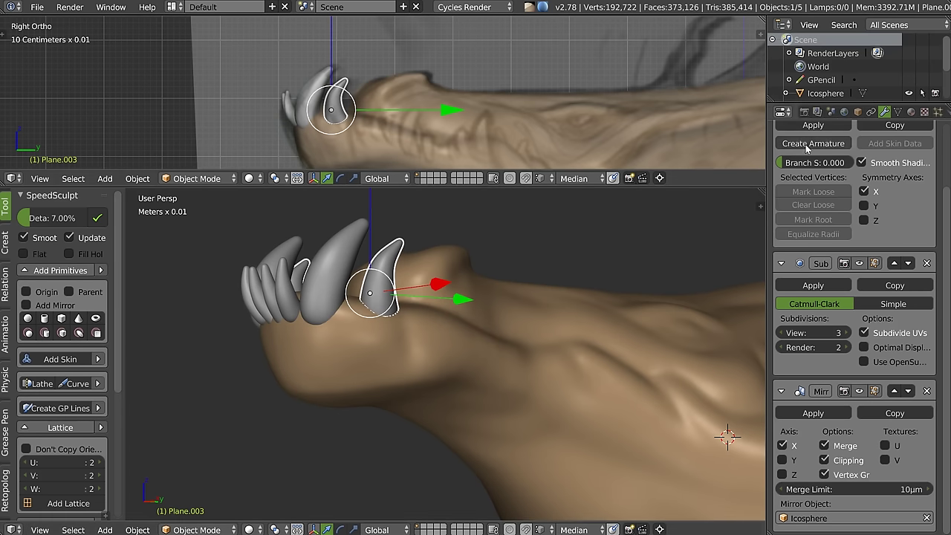
{"action": "right_click", "coordinate": [333, 257], "text": "shift"}
{"action": "right_click", "coordinate": [270, 279], "text": "shift"}
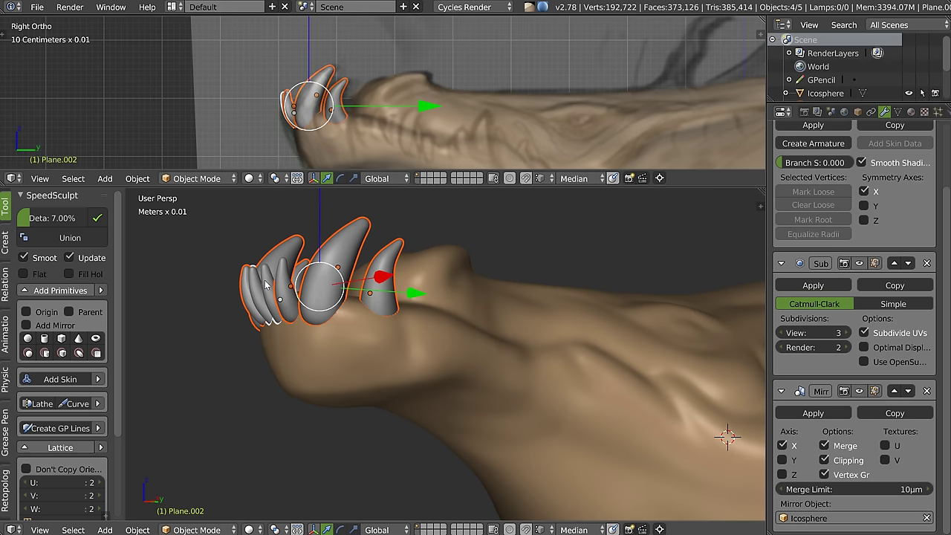
{"action": "middle_click_drag", "start_coordinate": [283, 266], "coordinate": [311, 244]}
{"action": "key", "text": "w"}
{"action": "left_click", "coordinate": [312, 332]}
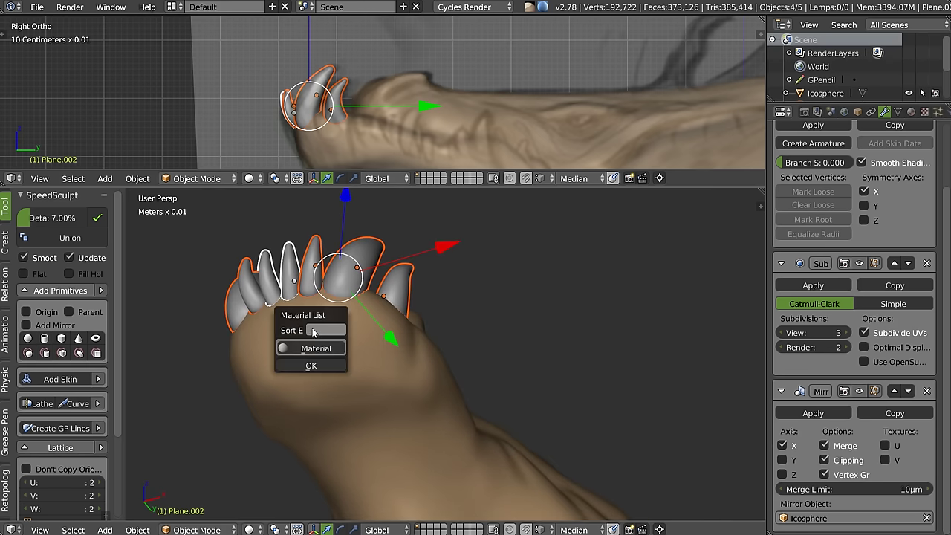
{"action": "left_click", "coordinate": [310, 365]}
Step: Select the lower fang and extrude a new skin vertex at its tooth tip
{"action": "middle_click_drag", "start_coordinate": [313, 365], "coordinate": [305, 340]}
{"action": "key", "text": "a"}
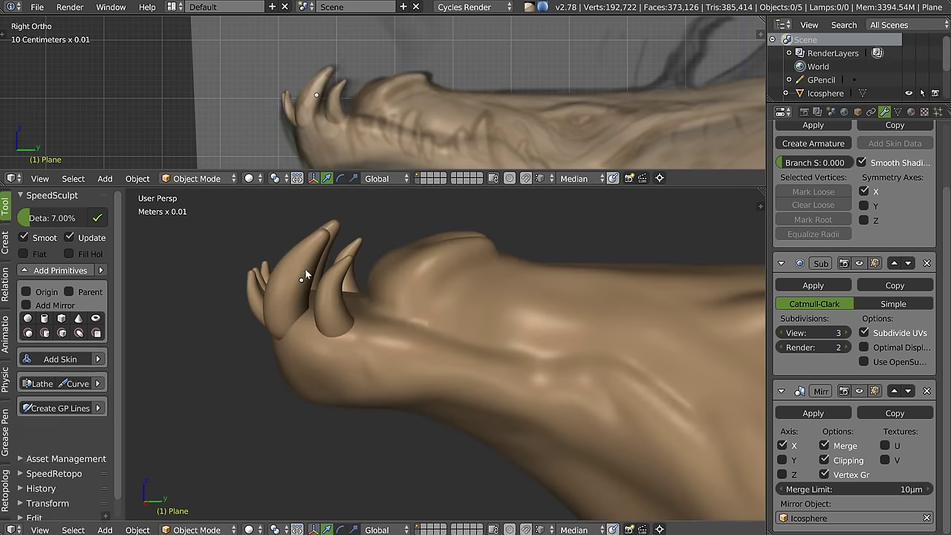
{"action": "right_click", "coordinate": [333, 292]}
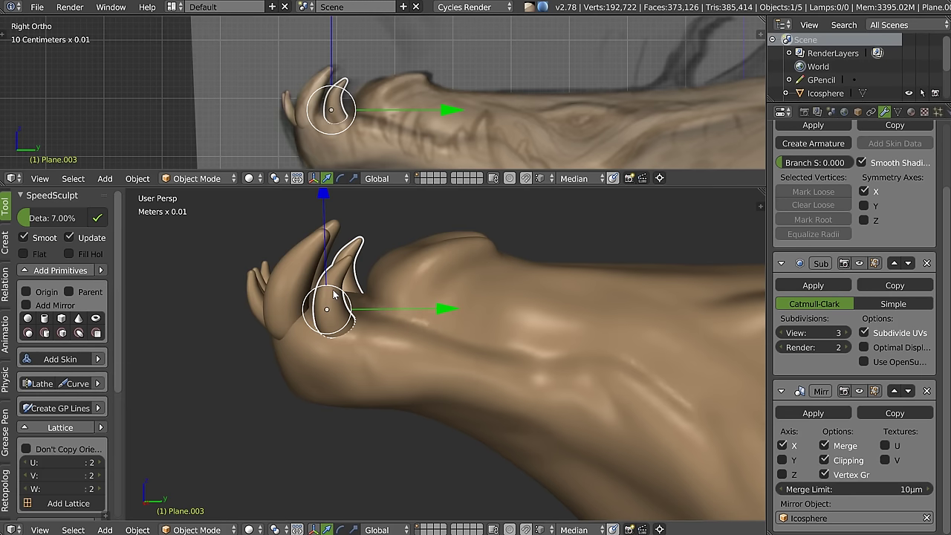
{"action": "key", "text": "KP_3"}
{"action": "scroll", "coordinate": [324, 243], "scroll_direction": "up", "scroll_amount": 2}
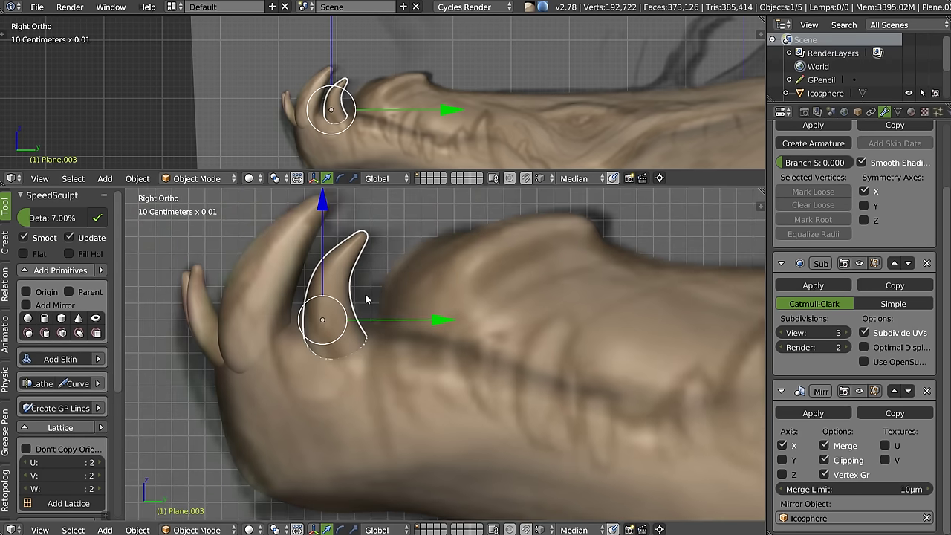
{"action": "key", "text": "Tab"}
{"action": "scroll", "coordinate": [364, 233], "scroll_direction": "up", "scroll_amount": 2}
{"action": "key", "text": "e"}
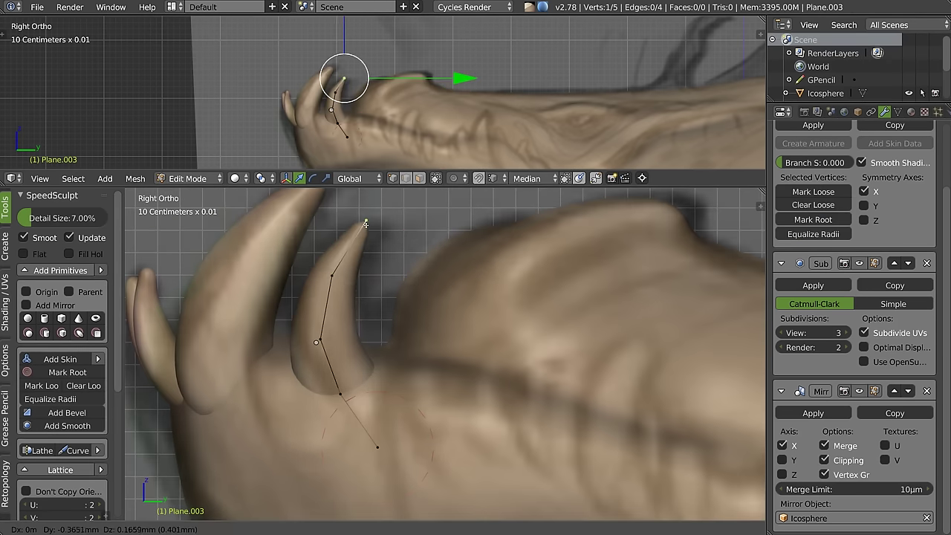
{"action": "left_click", "coordinate": [363, 225]}
Step: Frame the extended tooth, return to Object Mode, and duplicate the lower fang
{"action": "scroll", "coordinate": [363, 225], "scroll_direction": "down", "scroll_amount": 3}
{"action": "mouse_move", "coordinate": [442, 274]}
{"action": "middle_mouse_down", "text": "shift"}
{"action": "mouse_move", "coordinate": [409, 316]}
{"action": "mouse_move", "coordinate": [402, 254]}
{"action": "middle_mouse_up", "text": "shift"}
{"action": "scroll", "coordinate": [417, 108], "scroll_direction": "up", "scroll_amount": 2}
{"action": "middle_click_drag", "start_coordinate": [357, 119], "coordinate": [437, 101], "text": "shift"}
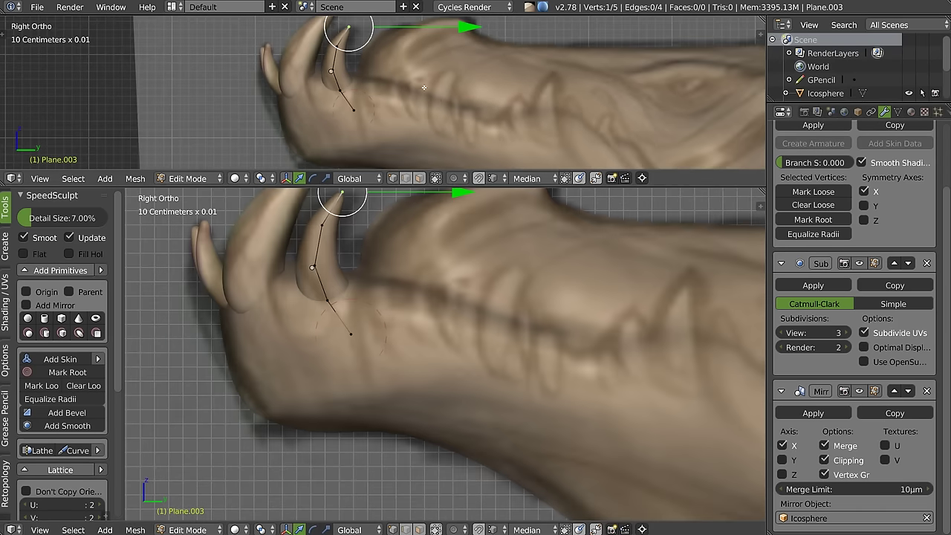
{"action": "key", "text": "Tab"}
{"action": "left_click", "coordinate": [368, 225]}
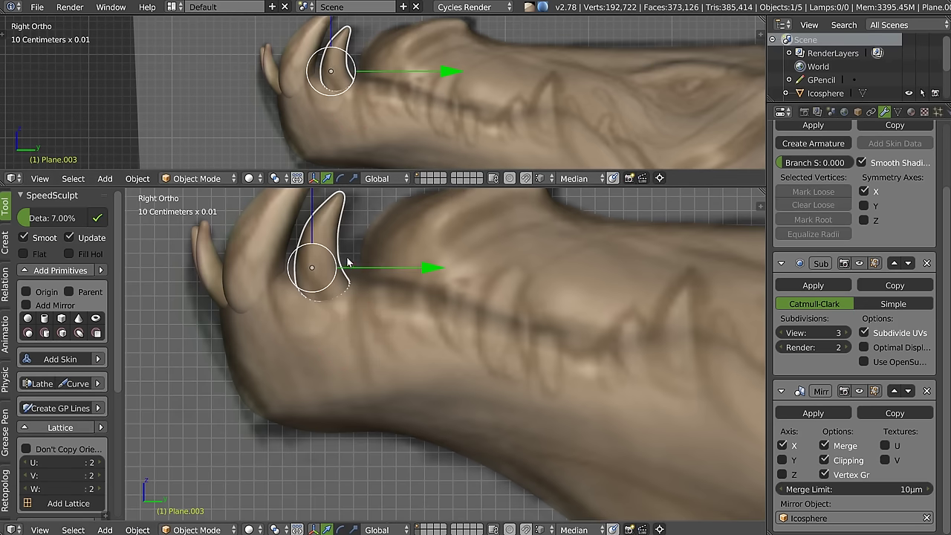
{"action": "key", "text": "shift+d"}
Step: Position the copied fang further back along the jaw
{"action": "left_click", "coordinate": [532, 327]}
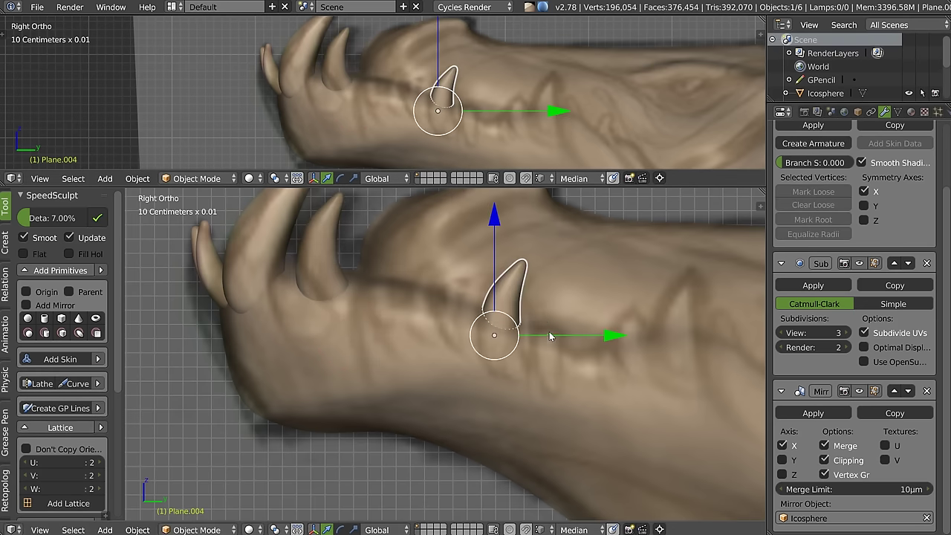
{"action": "left_click", "coordinate": [516, 403]}
{"action": "mouse_move", "coordinate": [565, 134]}
{"action": "middle_mouse_down"}
{"action": "mouse_move", "coordinate": [589, 126]}
{"action": "mouse_move", "coordinate": [537, 322]}
{"action": "middle_mouse_up"}
{"action": "key", "text": "g"}
{"action": "left_click", "coordinate": [600, 124]}
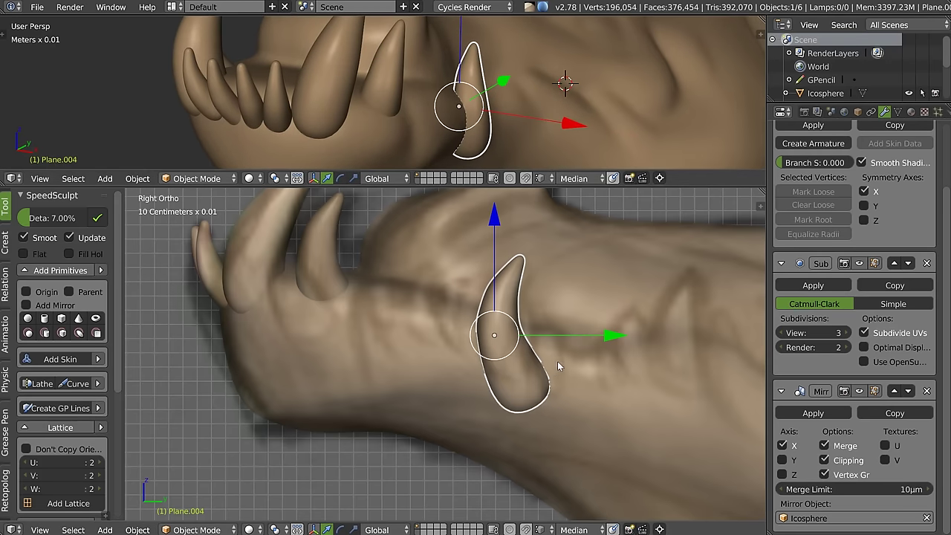
Step: Move one skin vertex of the copy, then scale all its skin vertices down slightly
{"action": "key", "text": "Tab"}
{"action": "right_click", "coordinate": [513, 368]}
{"action": "key", "text": "g"}
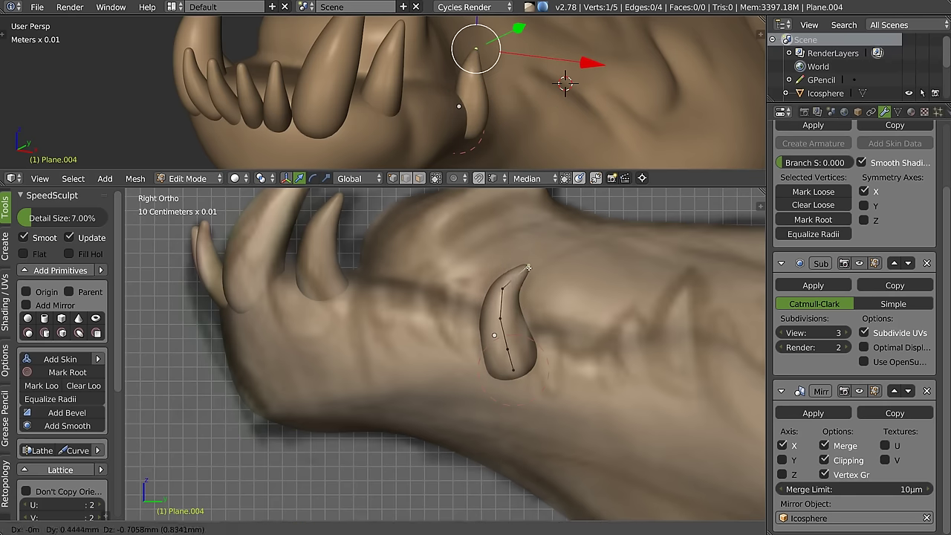
{"action": "scroll", "coordinate": [513, 298], "scroll_direction": "up", "scroll_amount": 3}
{"action": "left_click", "coordinate": [501, 320]}
{"action": "key", "text": "a"}
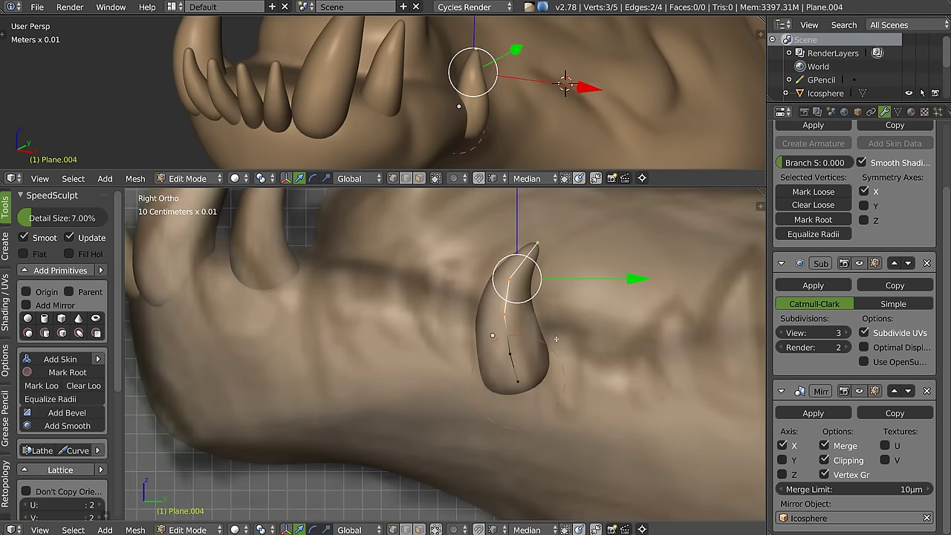
{"action": "key", "text": "s"}
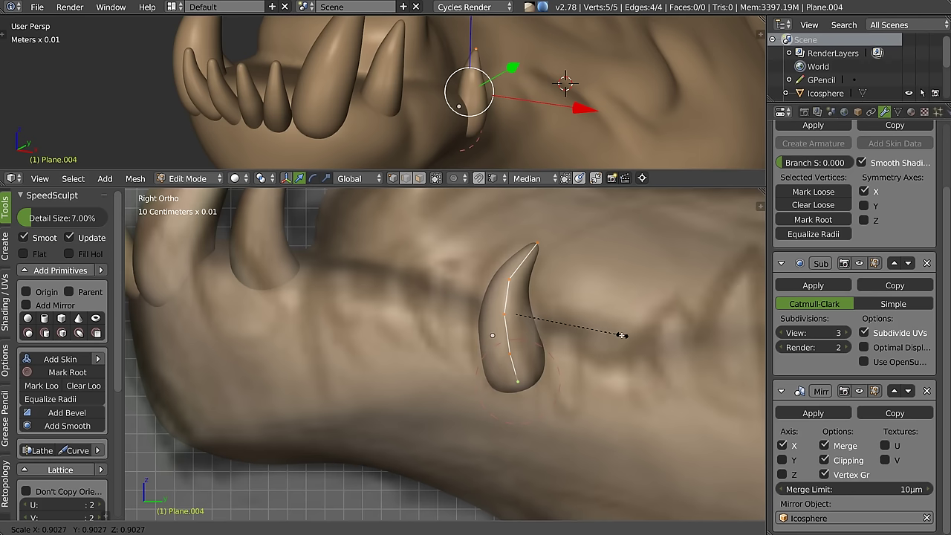
{"action": "left_click", "coordinate": [622, 335]}
Step: Lower a single fang vertex and slide it along X to set the fang tip
{"action": "key", "text": "a"}
{"action": "right_click", "coordinate": [468, 69]}
{"action": "mouse_move", "coordinate": [476, 82]}
{"action": "middle_mouse_down"}
{"action": "mouse_move", "coordinate": [527, 86]}
{"action": "mouse_move", "coordinate": [507, 84]}
{"action": "middle_mouse_up"}
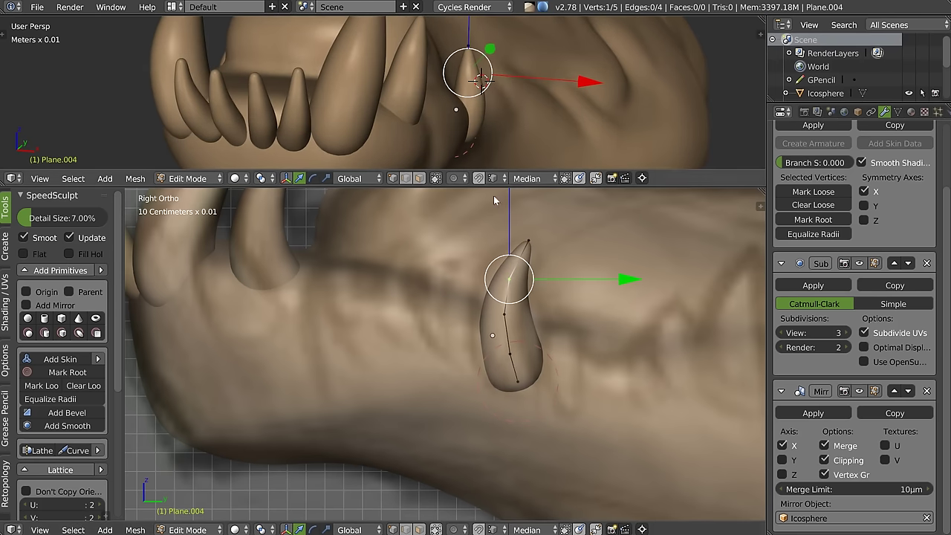
{"action": "key", "text": "KP_3"}
{"action": "mouse_move", "coordinate": [475, 327]}
{"action": "middle_mouse_down"}
{"action": "mouse_move", "coordinate": [512, 307]}
{"action": "mouse_move", "coordinate": [524, 327]}
{"action": "middle_mouse_up"}
{"action": "key", "text": "g"}
{"action": "left_click", "coordinate": [528, 344]}
{"action": "key", "text": "g"}
{"action": "key", "text": "x"}
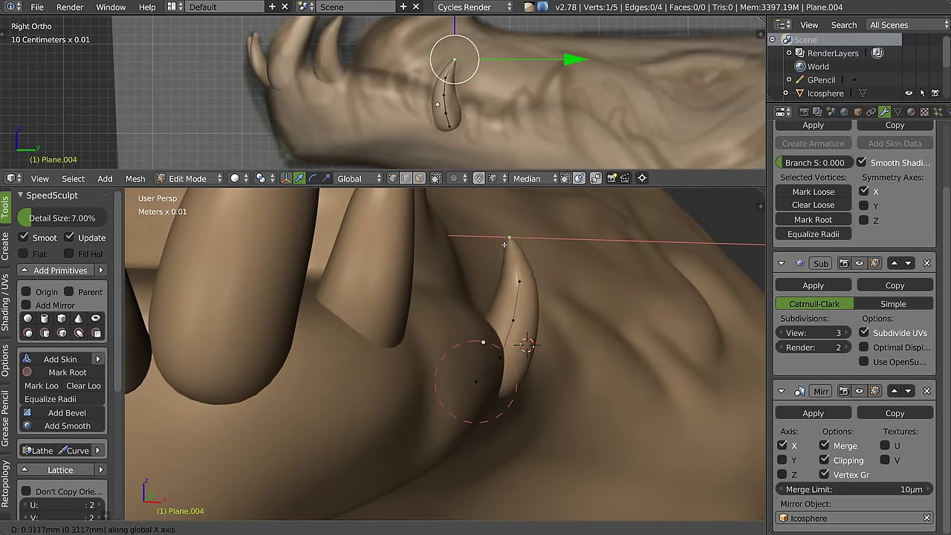
{"action": "left_click", "coordinate": [510, 244]}
Step: Shift two lower fang vertices along X to curve the tooth, then return to Object Mode
{"action": "middle_click_drag", "start_coordinate": [509, 244], "coordinate": [535, 371]}
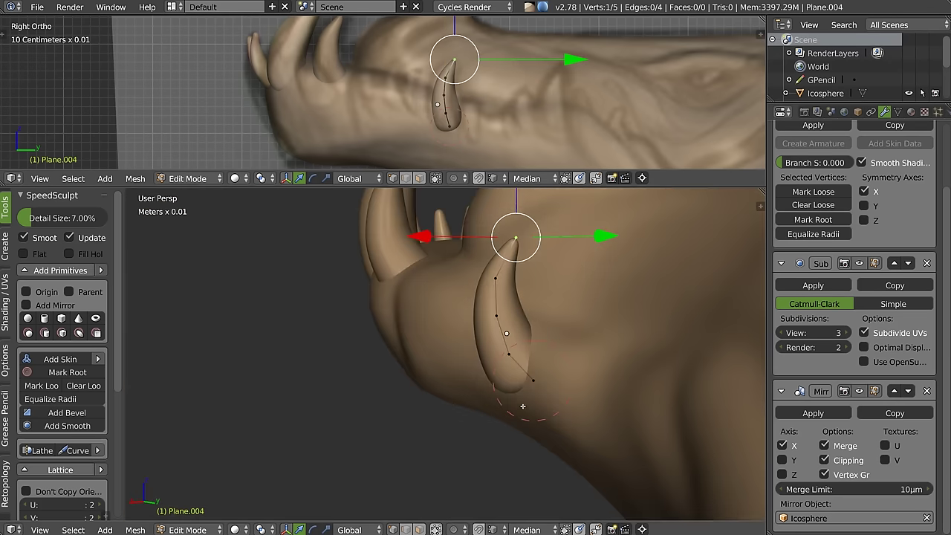
{"action": "right_click", "coordinate": [535, 380]}
{"action": "key", "text": "g"}
{"action": "key", "text": "x"}
{"action": "left_click", "coordinate": [553, 386]}
{"action": "right_click", "coordinate": [509, 353]}
{"action": "mouse_move", "coordinate": [509, 354]}
{"action": "middle_mouse_down"}
{"action": "mouse_move", "coordinate": [431, 370]}
{"action": "mouse_move", "coordinate": [538, 240]}
{"action": "mouse_move", "coordinate": [512, 223]}
{"action": "middle_mouse_up"}
{"action": "key", "text": "g"}
{"action": "key", "text": "x"}
{"action": "left_click", "coordinate": [431, 370]}
{"action": "key", "text": "Tab"}
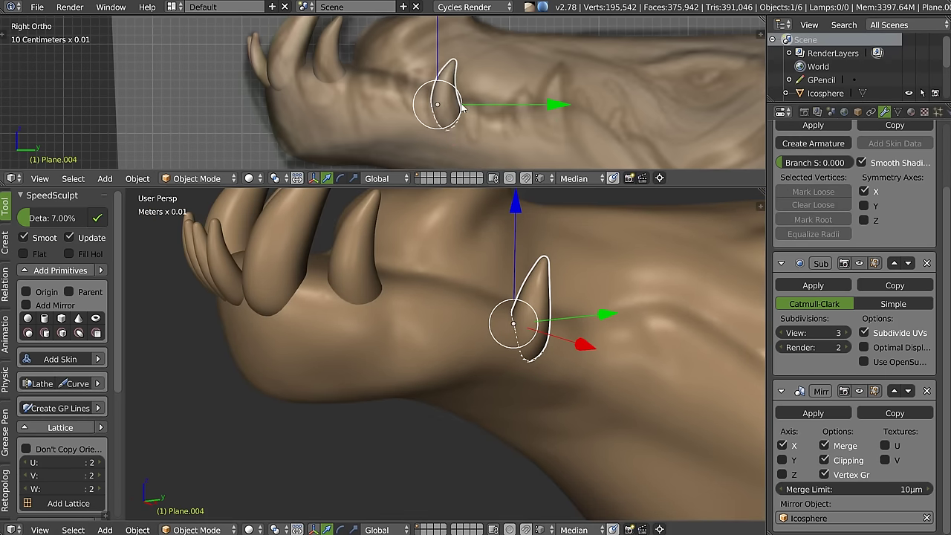
{"action": "scroll", "coordinate": [459, 78], "scroll_direction": "up", "scroll_amount": 2}
{"action": "middle_click_drag", "start_coordinate": [458, 77], "coordinate": [414, 94], "text": "shift"}
Step: Duplicate the reshaped fang and move it further out along the jaw on X
{"action": "key", "text": "shift+d"}
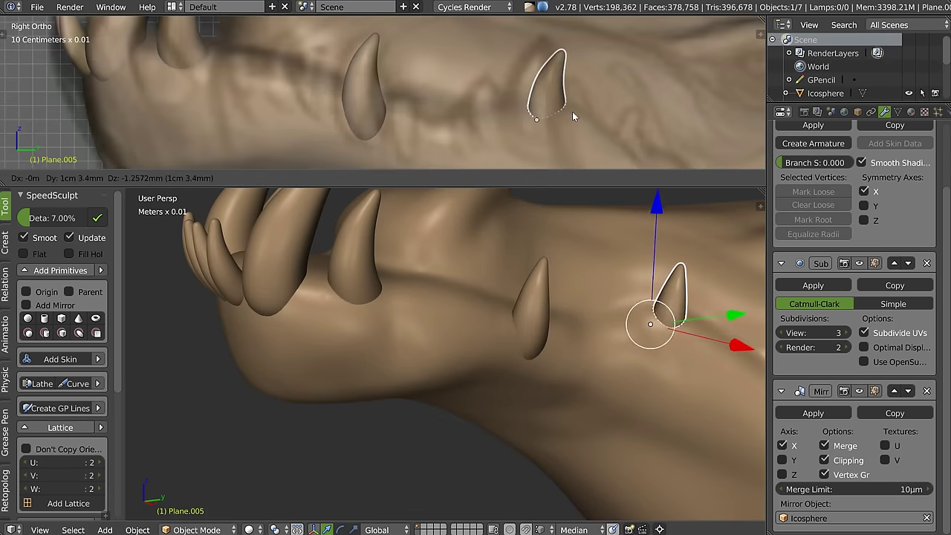
{"action": "left_click", "coordinate": [552, 114]}
{"action": "mouse_move", "coordinate": [580, 327]}
{"action": "middle_mouse_down"}
{"action": "mouse_move", "coordinate": [603, 349]}
{"action": "mouse_move", "coordinate": [709, 376]}
{"action": "mouse_move", "coordinate": [643, 349]}
{"action": "middle_mouse_up"}
{"action": "key", "text": "g"}
{"action": "key", "text": "x"}
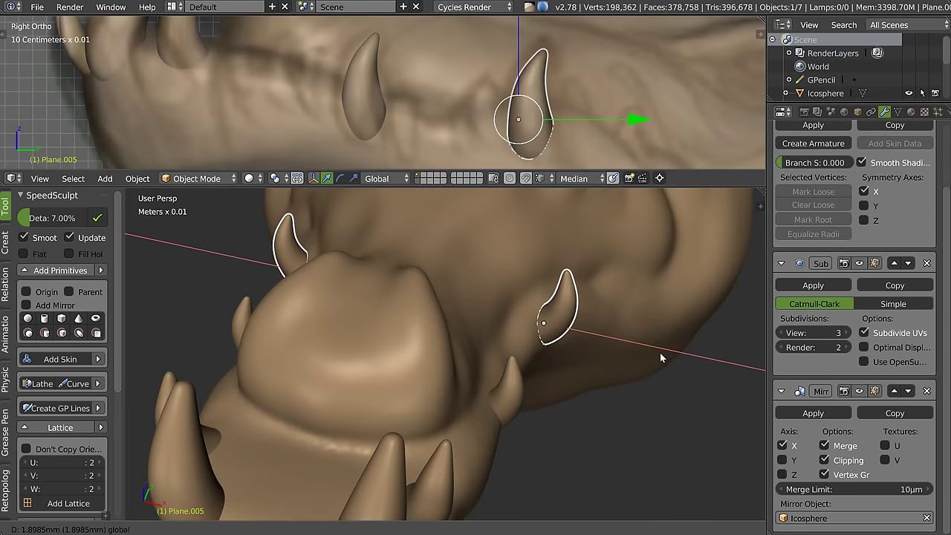
{"action": "left_click", "coordinate": [660, 352]}
{"action": "middle_click_drag", "start_coordinate": [568, 242], "coordinate": [471, 223]}
{"action": "left_click_drag", "start_coordinate": [471, 217], "coordinate": [462, 220]}
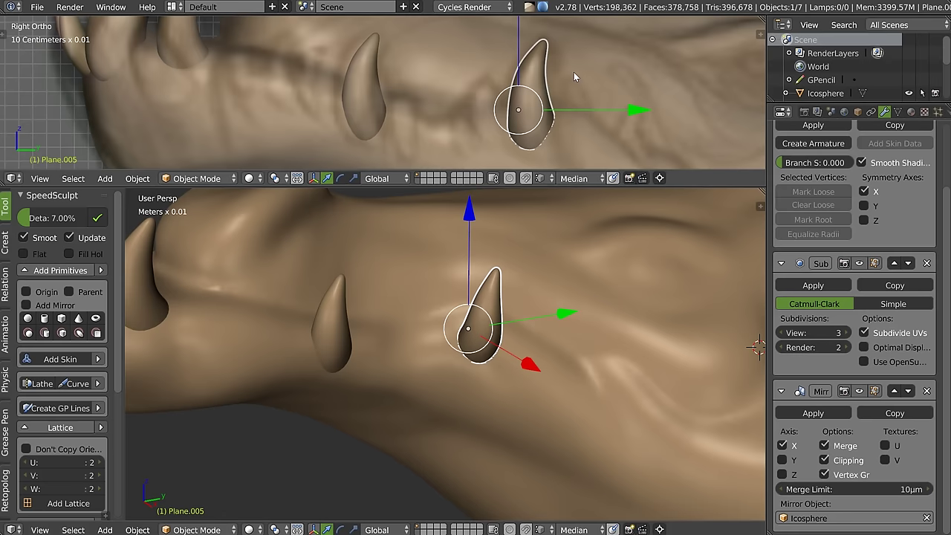
{"action": "middle_click_drag", "start_coordinate": [574, 72], "coordinate": [507, 122], "text": "shift"}
Step: Move the new fang's tip vertex down and left and thicken its skin slightly
{"action": "key", "text": "Tab"}
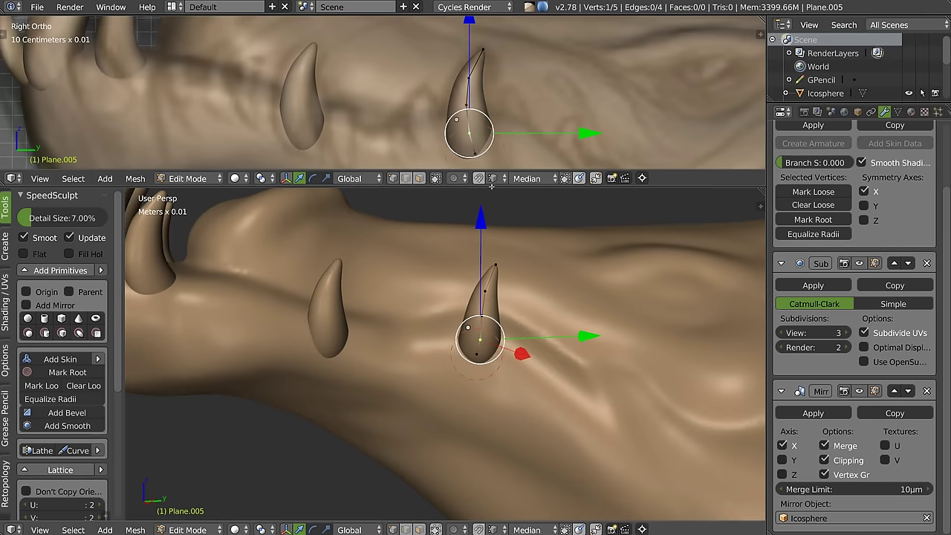
{"action": "scroll", "coordinate": [469, 87], "scroll_direction": "up", "scroll_amount": 1}
{"action": "right_click", "coordinate": [484, 44]}
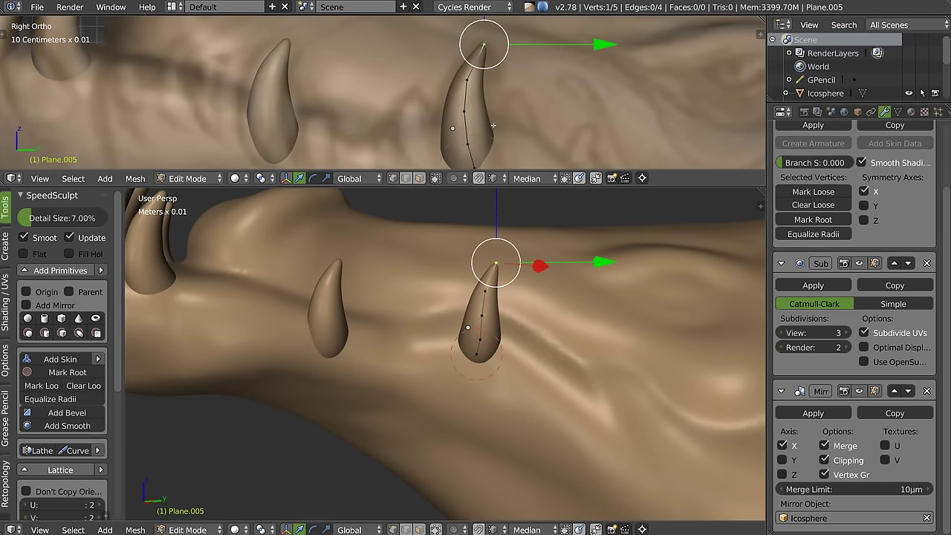
{"action": "middle_click_drag", "start_coordinate": [493, 126], "coordinate": [486, 113], "text": "shift"}
{"action": "left_click_drag", "start_coordinate": [473, 73], "coordinate": [456, 108]}
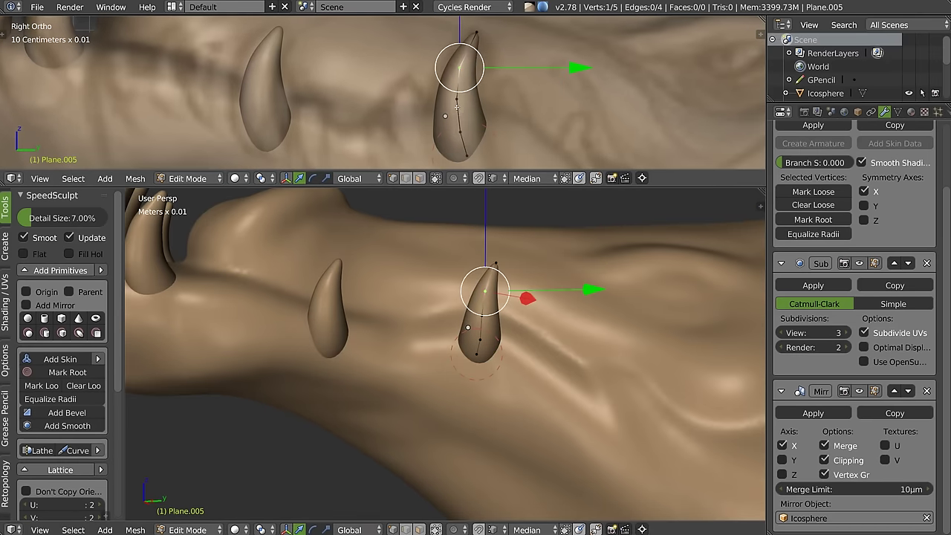
{"action": "key", "text": "ctrl+a"}
{"action": "left_click", "coordinate": [523, 142]}
Step: Push the tip vertex along X and shift the bottom vertex along Y
{"action": "mouse_move", "coordinate": [520, 319]}
{"action": "middle_mouse_down"}
{"action": "mouse_move", "coordinate": [566, 316]}
{"action": "mouse_move", "coordinate": [489, 246]}
{"action": "middle_mouse_up"}
{"action": "right_click", "coordinate": [479, 246]}
{"action": "left_click_drag", "start_coordinate": [579, 233], "coordinate": [598, 237]}
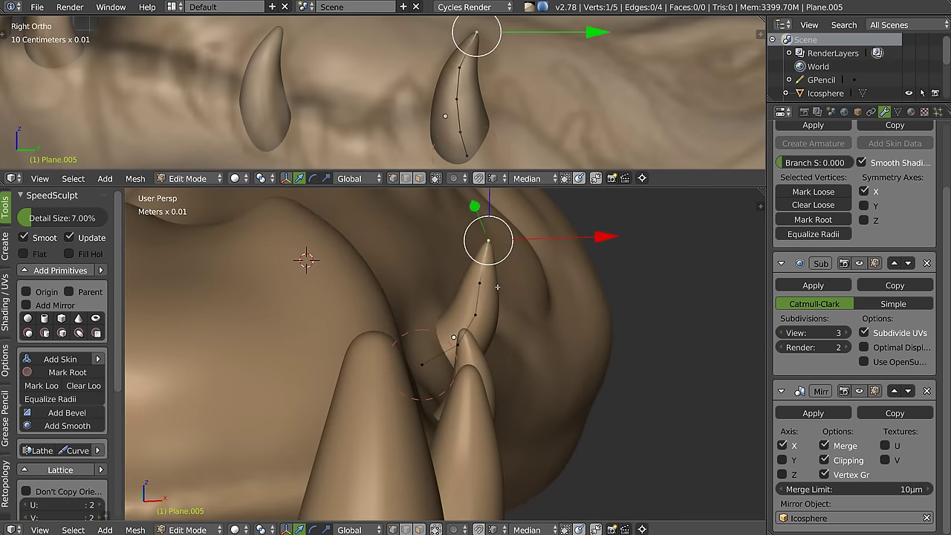
{"action": "left_click_drag", "start_coordinate": [601, 281], "coordinate": [611, 280]}
{"action": "middle_click_drag", "start_coordinate": [583, 313], "coordinate": [502, 347]}
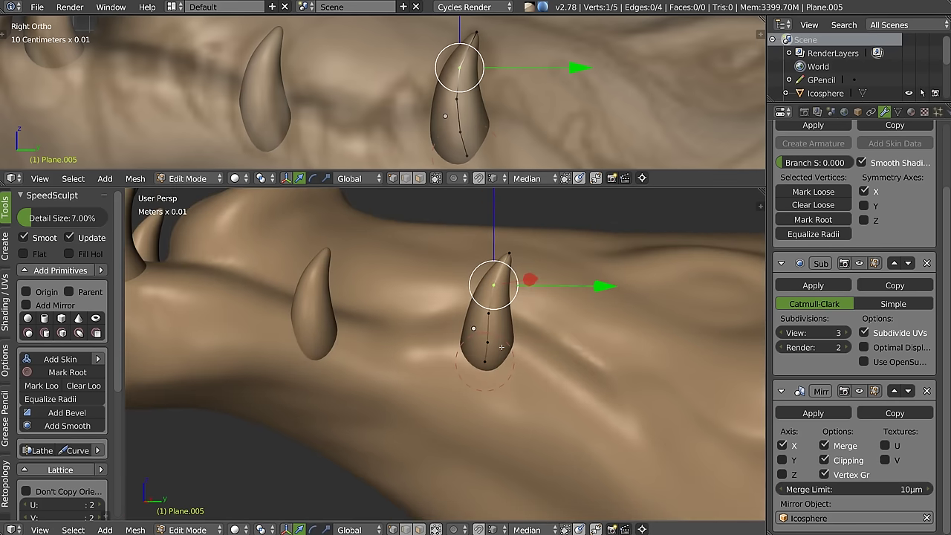
{"action": "right_click", "coordinate": [487, 370]}
{"action": "left_click_drag", "start_coordinate": [597, 362], "coordinate": [605, 362]}
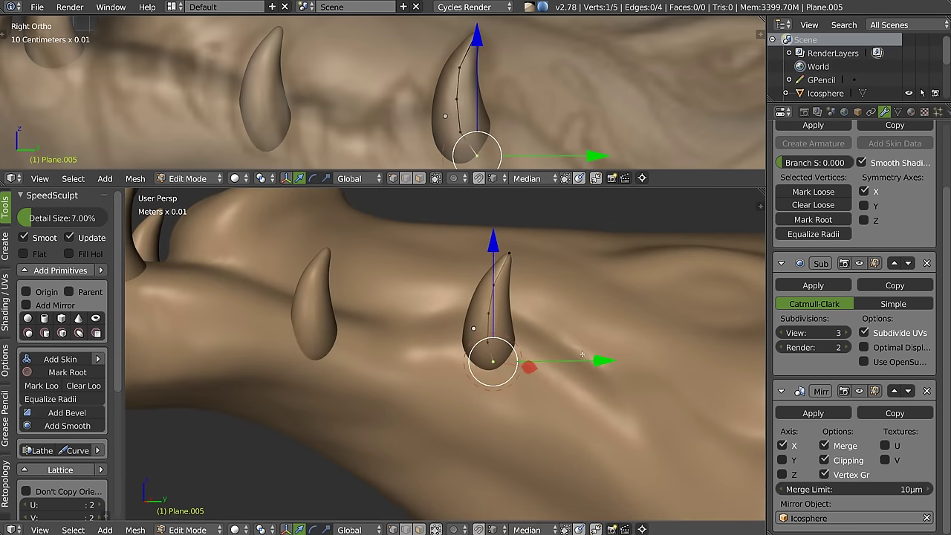
Step: Return to Object Mode and duplicate the fang once more
{"action": "key", "text": "Tab"}
{"action": "middle_click_drag", "start_coordinate": [510, 271], "coordinate": [537, 264]}
{"action": "mouse_move", "coordinate": [548, 98]}
{"action": "middle_mouse_down", "text": "shift"}
{"action": "mouse_move", "coordinate": [447, 34]}
{"action": "mouse_move", "coordinate": [490, 94]}
{"action": "middle_mouse_up", "text": "shift"}
{"action": "mouse_move", "coordinate": [520, 246]}
{"action": "middle_mouse_down"}
{"action": "mouse_move", "coordinate": [550, 291]}
{"action": "mouse_move", "coordinate": [497, 257]}
{"action": "middle_mouse_up"}
{"action": "middle_click_drag", "start_coordinate": [461, 104], "coordinate": [401, 82], "text": "shift"}
{"action": "key", "text": "shift+d"}
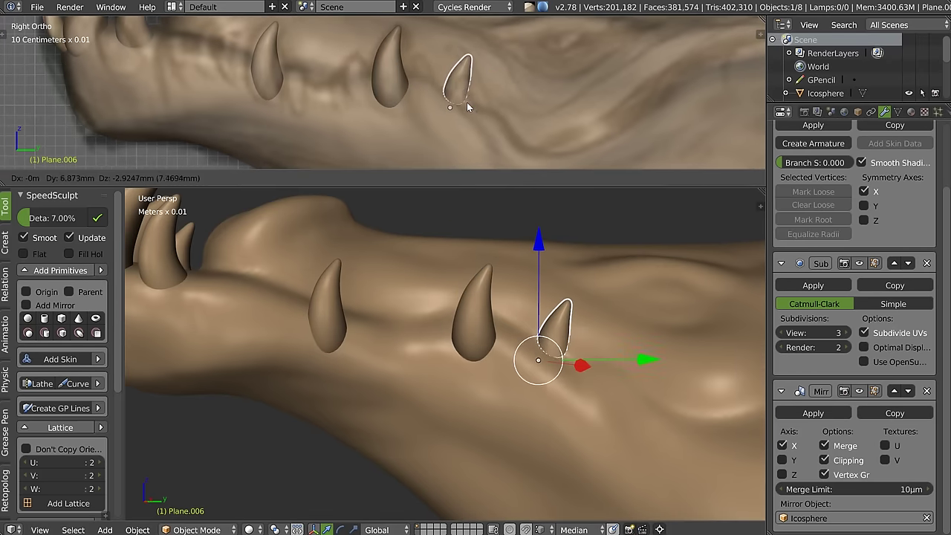
Step: Place the fang copy further back along the jaw, rotate it and slide it along X
{"action": "left_click", "coordinate": [469, 105]}
{"action": "key", "text": "r"}
{"action": "left_click", "coordinate": [525, 107]}
{"action": "mouse_move", "coordinate": [594, 334]}
{"action": "middle_mouse_down"}
{"action": "mouse_move", "coordinate": [690, 408]}
{"action": "mouse_move", "coordinate": [637, 397]}
{"action": "middle_mouse_up"}
{"action": "key", "text": "g"}
{"action": "key", "text": "x"}
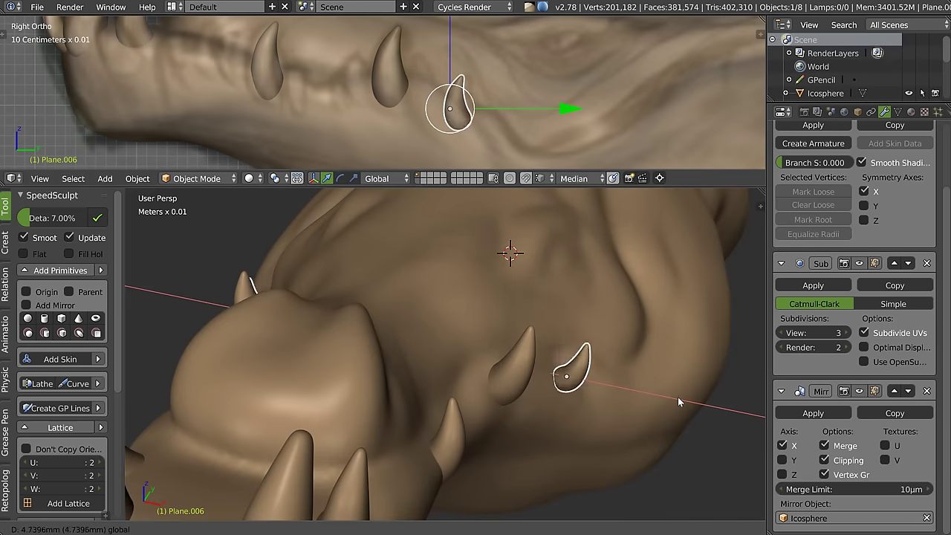
{"action": "left_click", "coordinate": [654, 395]}
Step: Raise the fang slightly and refine its position from the right side view
{"action": "mouse_move", "coordinate": [512, 115]}
{"action": "middle_mouse_down"}
{"action": "mouse_move", "coordinate": [461, 102]}
{"action": "mouse_move", "coordinate": [432, 112]}
{"action": "mouse_move", "coordinate": [369, 62]}
{"action": "middle_mouse_up"}
{"action": "left_click_drag", "start_coordinate": [348, 31], "coordinate": [347, 14]}
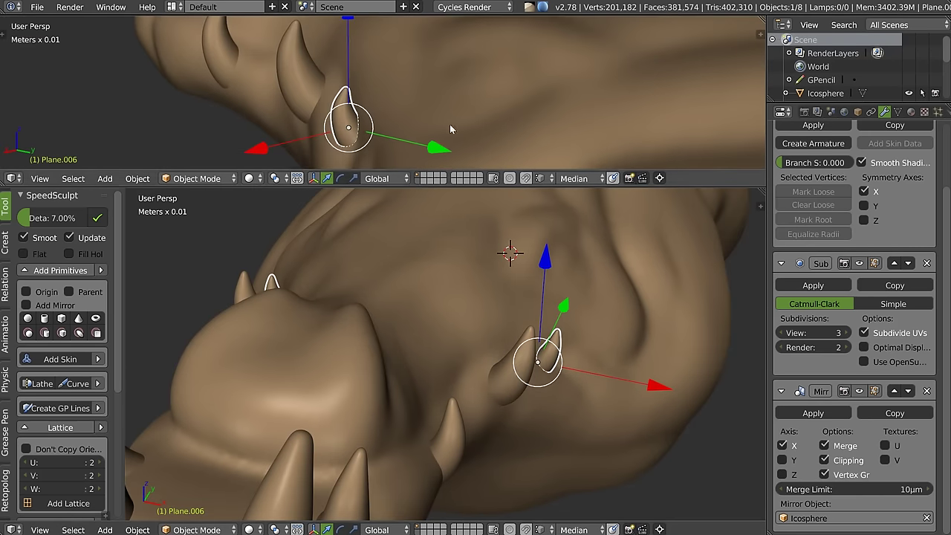
{"action": "middle_click_drag", "start_coordinate": [450, 124], "coordinate": [421, 100]}
{"action": "key", "text": "KP_3"}
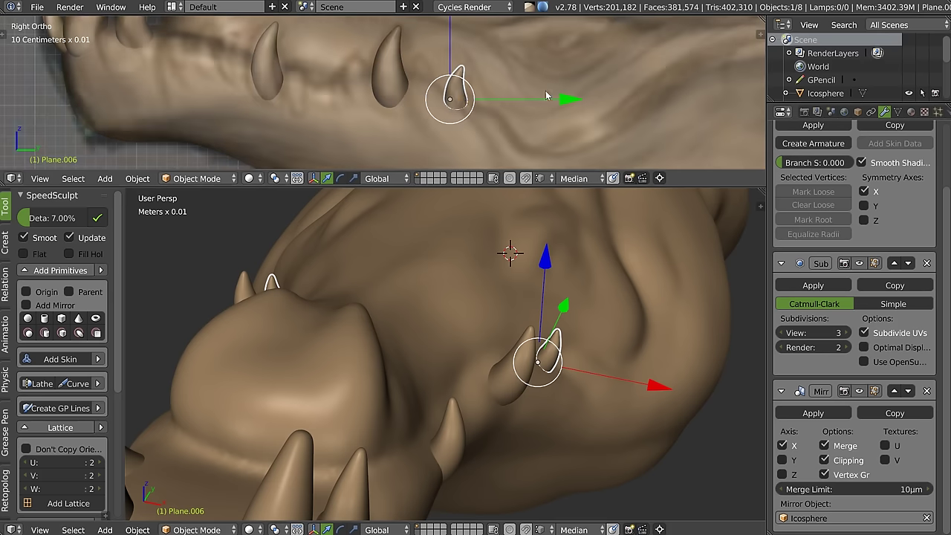
{"action": "scroll", "coordinate": [482, 96], "scroll_direction": "up", "scroll_amount": 2}
{"action": "key", "text": "g"}
{"action": "left_click", "coordinate": [501, 91]}
{"action": "key", "text": "g"}
{"action": "left_click", "coordinate": [502, 102]}
Step: Duplicate the fang again, then resize it, shift it along X and rotate it
{"action": "middle_click_drag", "start_coordinate": [474, 102], "coordinate": [496, 133], "text": "shift"}
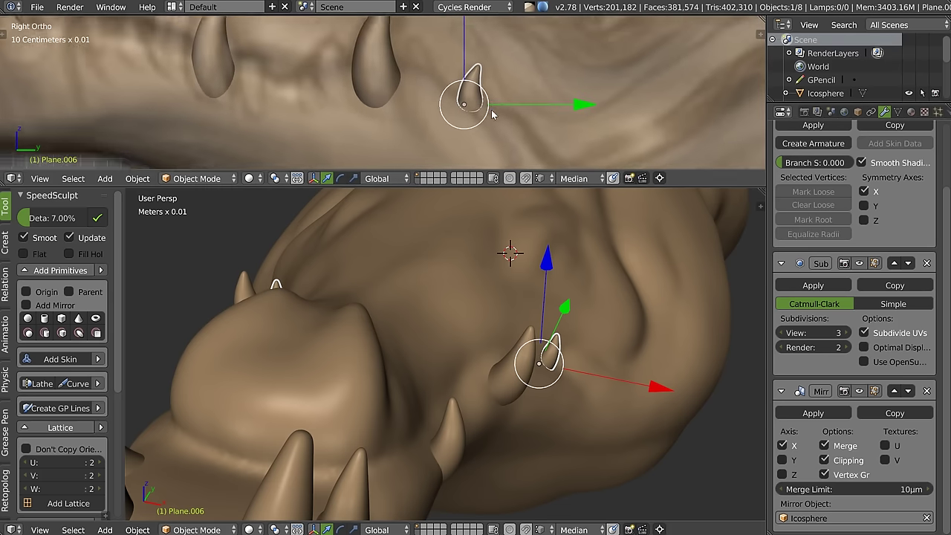
{"action": "key", "text": "shift+d"}
{"action": "left_click", "coordinate": [443, 99]}
{"action": "key", "text": "s"}
{"action": "left_click", "coordinate": [474, 114]}
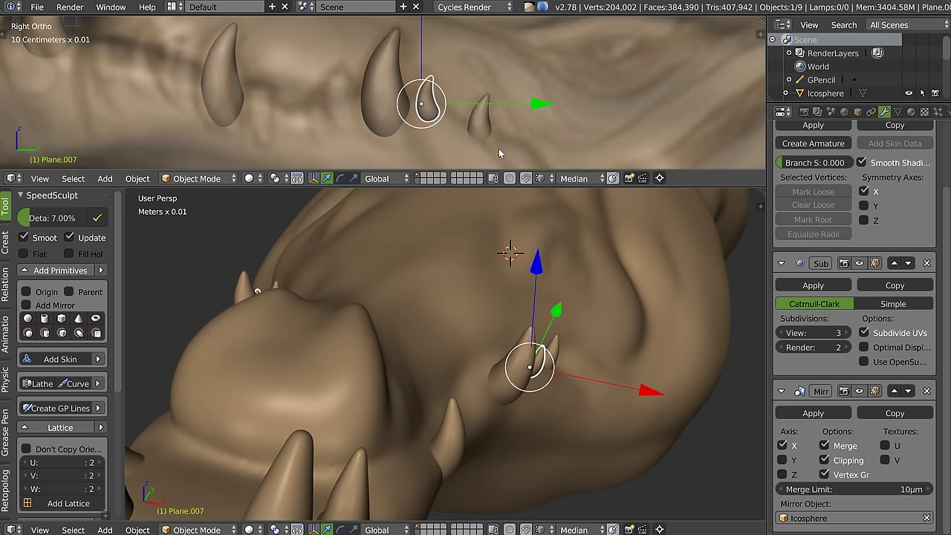
{"action": "middle_click_drag", "start_coordinate": [620, 374], "coordinate": [617, 446]}
{"action": "key", "text": "g"}
{"action": "key", "text": "x"}
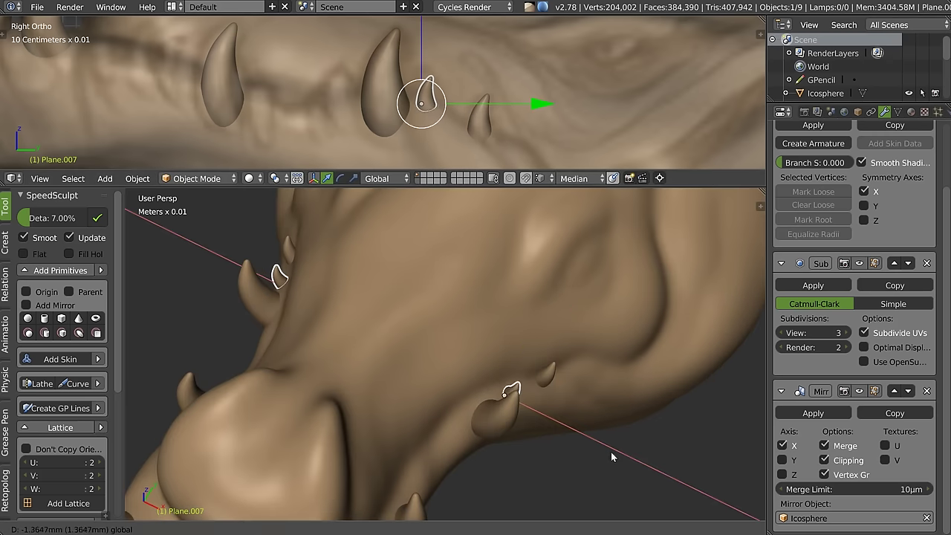
{"action": "left_click", "coordinate": [611, 457]}
{"action": "key", "text": "r"}
{"action": "left_click", "coordinate": [458, 86]}
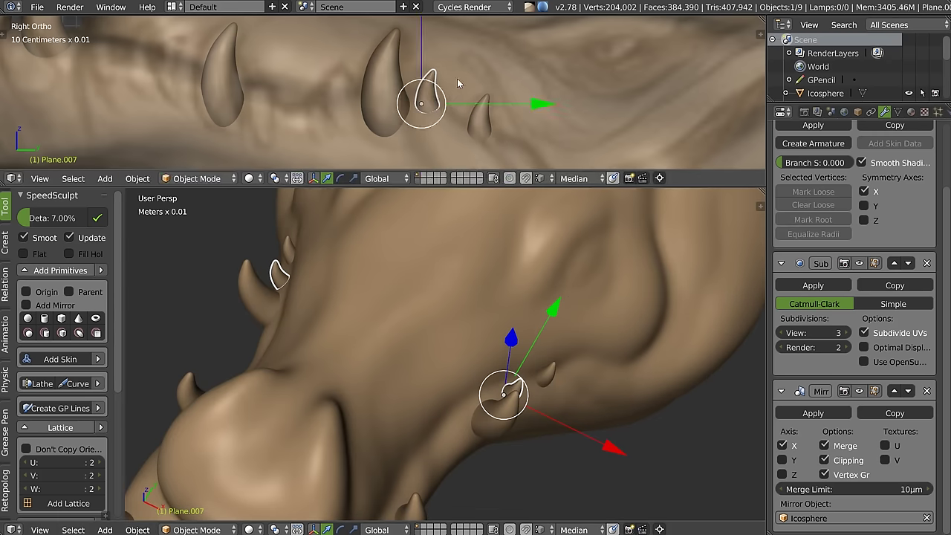
Step: Check the new fang's tip skin vertices, then duplicate the large front fang Plane.004
{"action": "key", "text": "Tab"}
{"action": "scroll", "coordinate": [446, 82], "scroll_direction": "up", "scroll_amount": 3}
{"action": "right_click", "coordinate": [422, 58]}
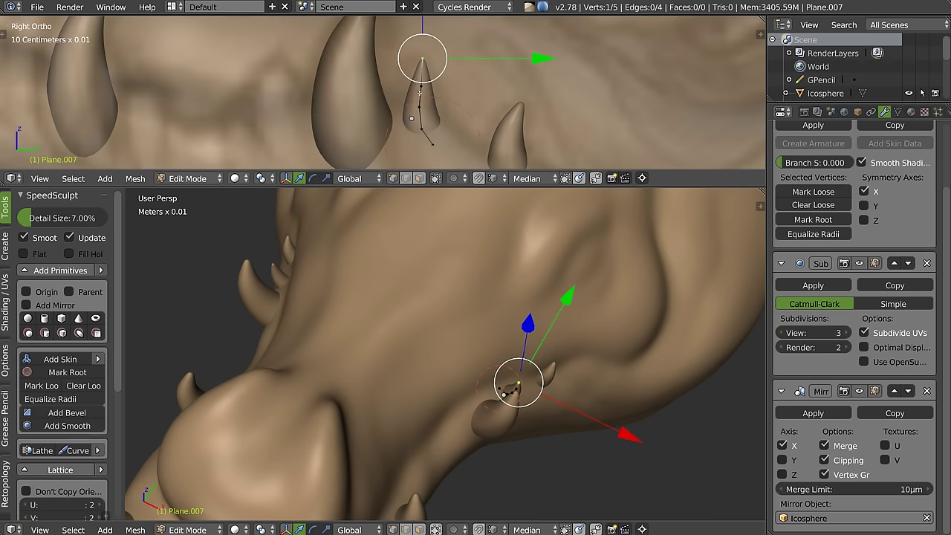
{"action": "right_click", "coordinate": [417, 104]}
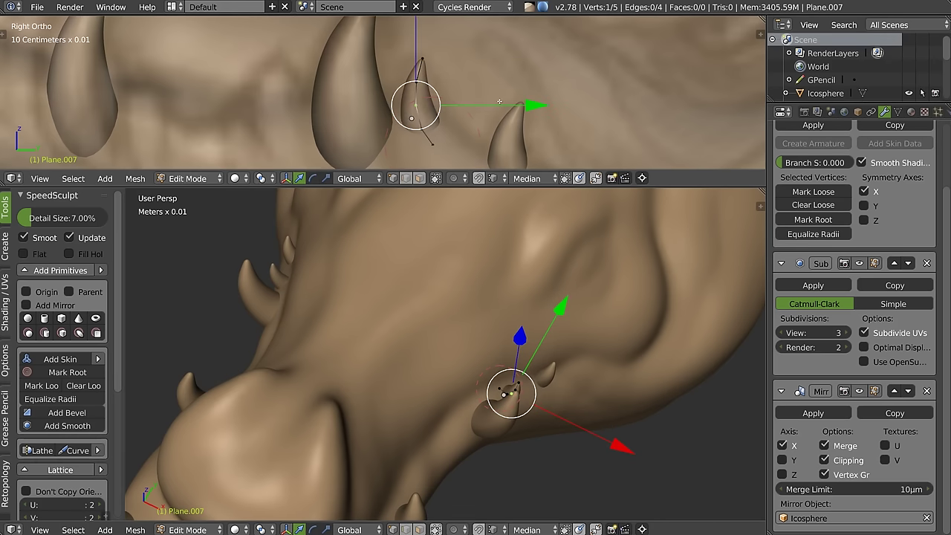
{"action": "key", "text": "Tab"}
{"action": "scroll", "coordinate": [446, 89], "scroll_direction": "down", "scroll_amount": 2}
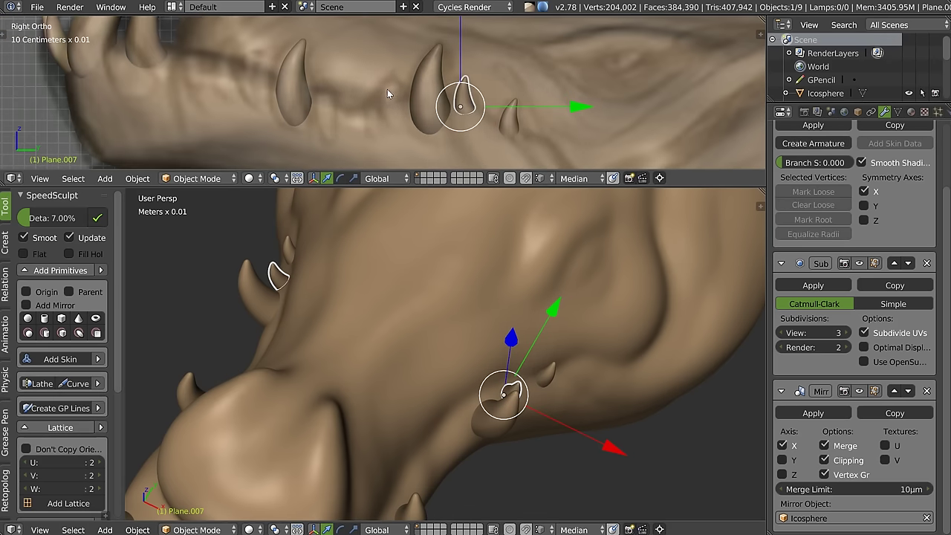
{"action": "right_click", "coordinate": [291, 88]}
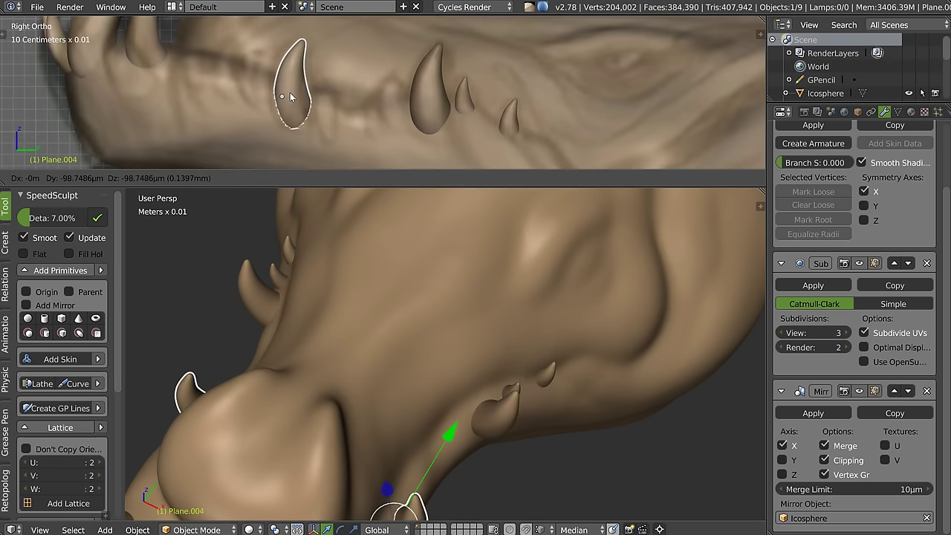
{"action": "key", "text": "shift+d"}
Step: Place the duplicated fang beside the original, rotate it twice and slide it along X
{"action": "left_click", "coordinate": [344, 93]}
{"action": "key", "text": "r"}
{"action": "key", "text": "r"}
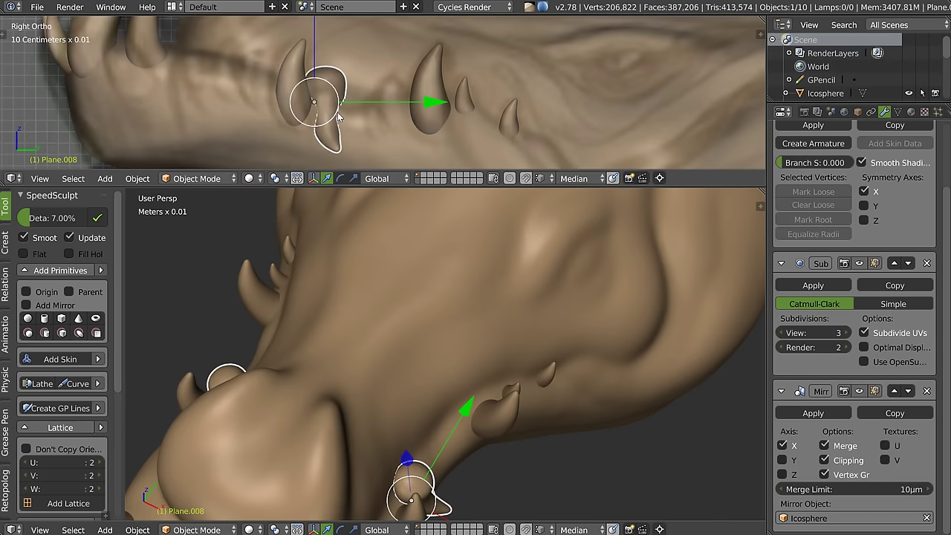
{"action": "left_click", "coordinate": [374, 116]}
{"action": "key", "text": "r"}
{"action": "left_click", "coordinate": [397, 60]}
{"action": "mouse_move", "coordinate": [397, 60]}
{"action": "middle_mouse_down"}
{"action": "mouse_move", "coordinate": [340, 106]}
{"action": "mouse_move", "coordinate": [400, 101]}
{"action": "mouse_move", "coordinate": [314, 101]}
{"action": "middle_mouse_up"}
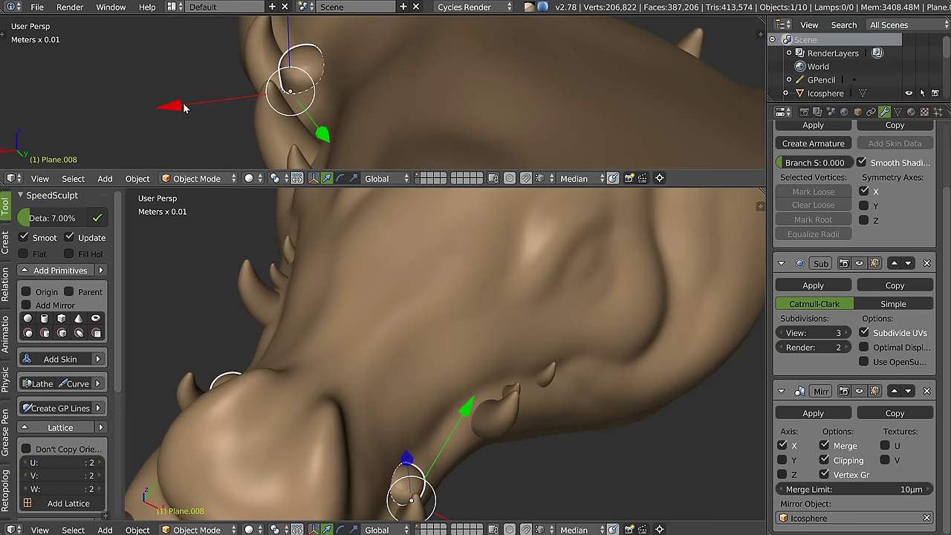
{"action": "left_click_drag", "start_coordinate": [184, 109], "coordinate": [159, 112]}
{"action": "mouse_move", "coordinate": [210, 112]}
{"action": "middle_mouse_down"}
{"action": "mouse_move", "coordinate": [306, 77]}
{"action": "mouse_move", "coordinate": [299, 91]}
{"action": "middle_mouse_up"}
{"action": "middle_click_drag", "start_coordinate": [178, 87], "coordinate": [180, 125]}
{"action": "left_click_drag", "start_coordinate": [181, 125], "coordinate": [231, 110]}
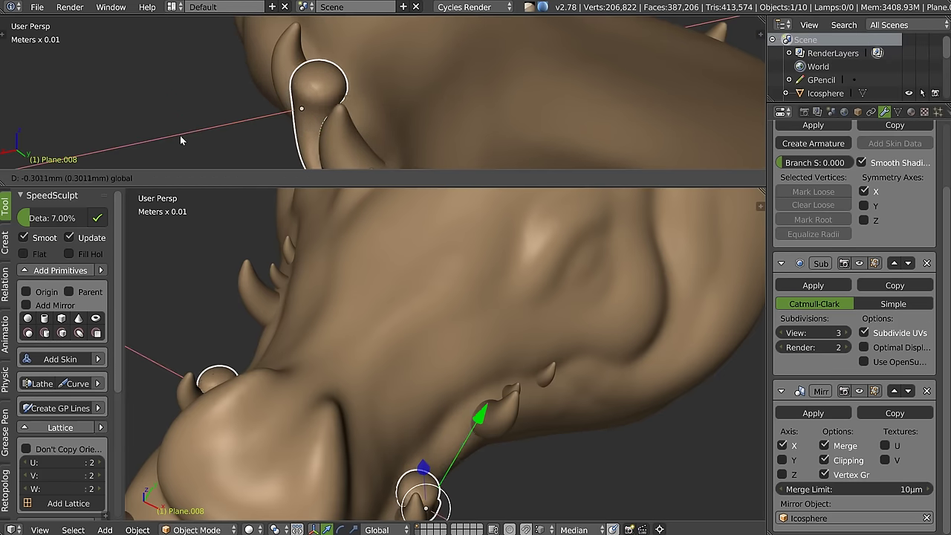
Step: In Edit Mode, lower then raise a skin vertex to bend the copied fang
{"action": "key", "text": "Tab"}
{"action": "middle_click_drag", "start_coordinate": [231, 110], "coordinate": [319, 97]}
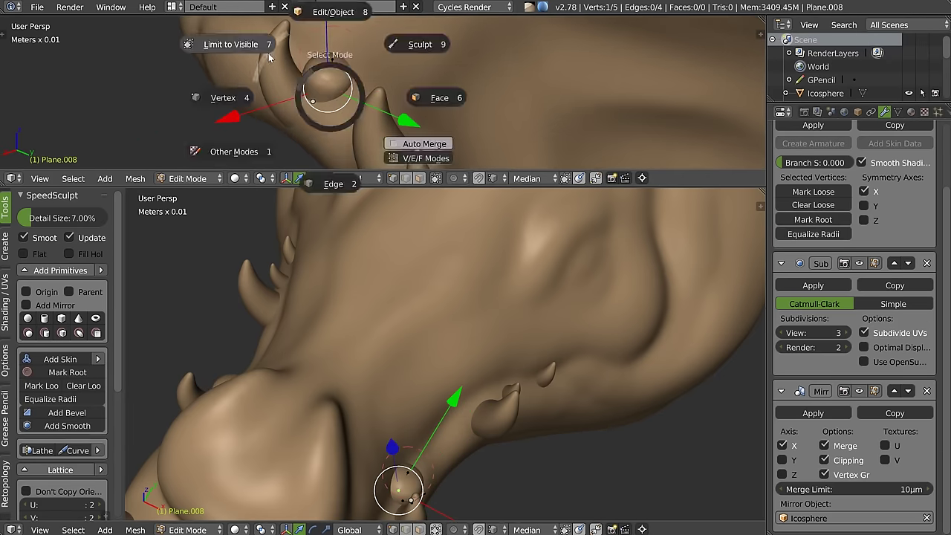
{"action": "left_click_drag", "start_coordinate": [324, 113], "coordinate": [325, 150]}
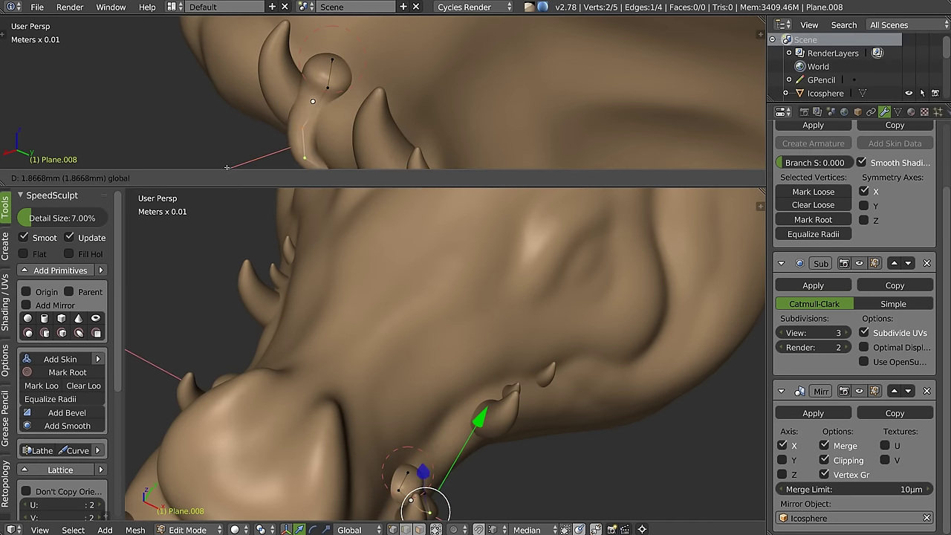
{"action": "mouse_move", "coordinate": [265, 150]}
{"action": "left_mouse_down"}
{"action": "mouse_move", "coordinate": [261, 99]}
{"action": "mouse_move", "coordinate": [223, 118]}
{"action": "mouse_move", "coordinate": [262, 75]}
{"action": "left_mouse_up"}
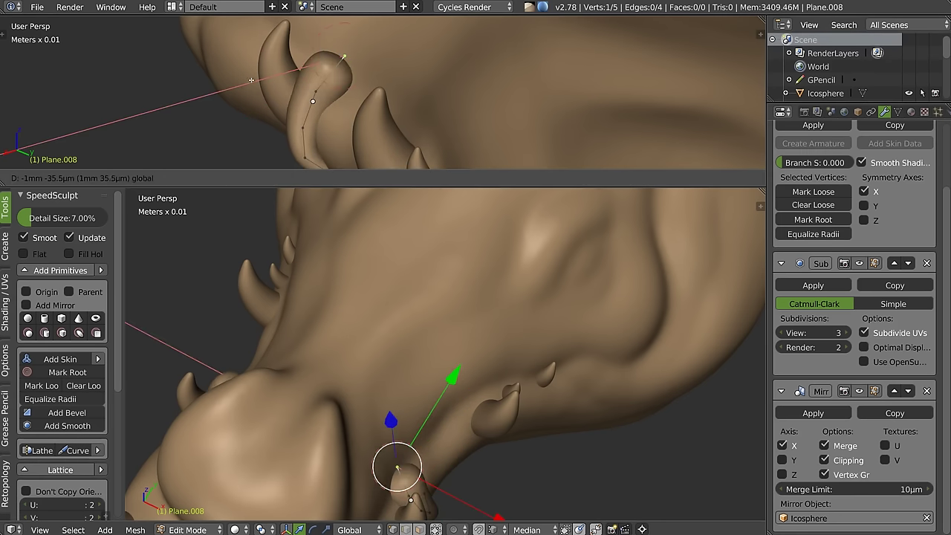
{"action": "left_click", "coordinate": [260, 76]}
Step: Move another skin vertex several times to shape the fang's curve
{"action": "mouse_move", "coordinate": [260, 76]}
{"action": "middle_mouse_down"}
{"action": "mouse_move", "coordinate": [362, 112]}
{"action": "mouse_move", "coordinate": [338, 97]}
{"action": "middle_mouse_up"}
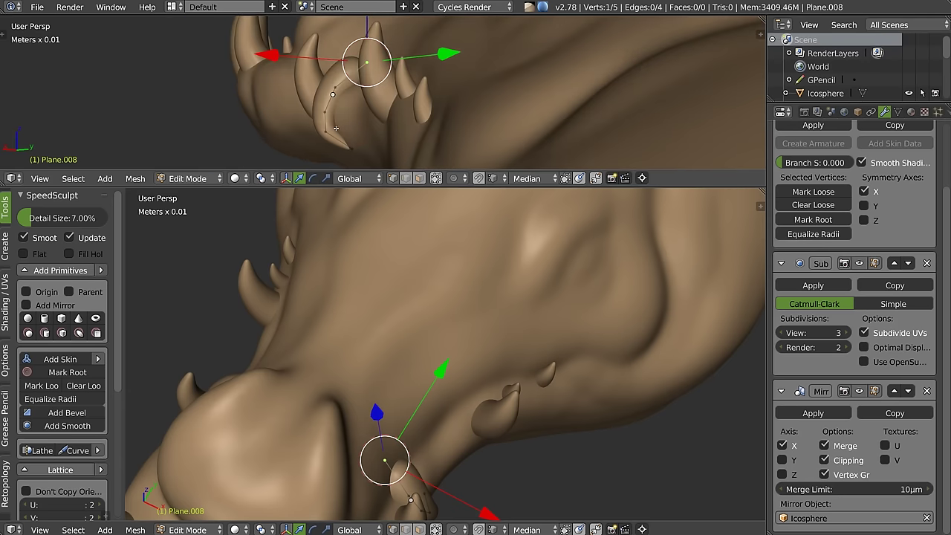
{"action": "right_click", "coordinate": [333, 94]}
{"action": "left_click_drag", "start_coordinate": [255, 89], "coordinate": [323, 108]}
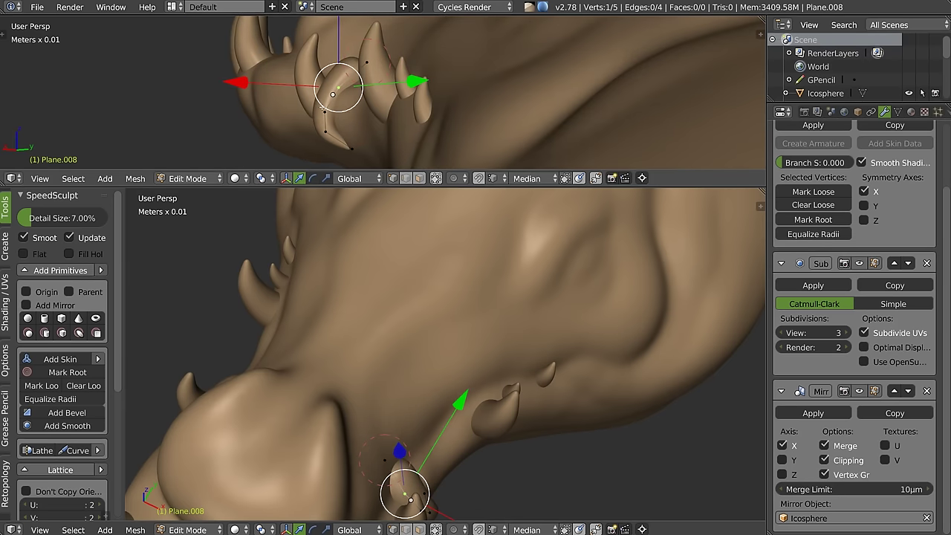
{"action": "key", "text": "g"}
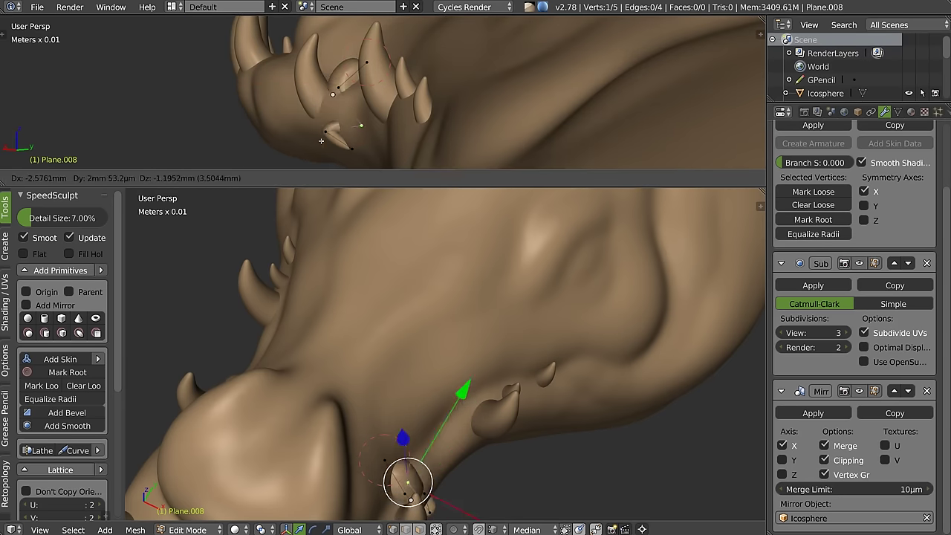
{"action": "left_click", "coordinate": [246, 110]}
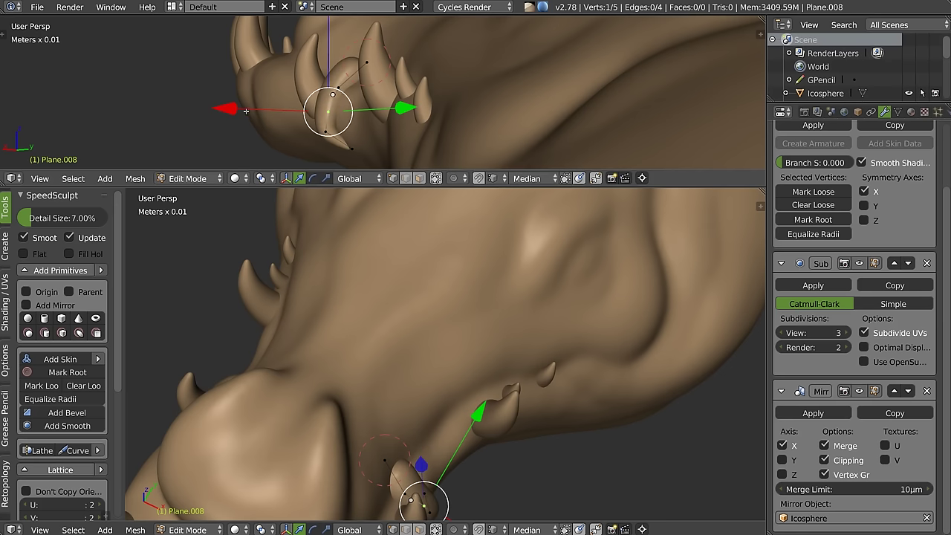
{"action": "key", "text": "g"}
{"action": "left_click", "coordinate": [349, 149]}
{"action": "mouse_move", "coordinate": [350, 149]}
{"action": "middle_mouse_down"}
{"action": "mouse_move", "coordinate": [369, 111]}
{"action": "mouse_move", "coordinate": [462, 122]}
{"action": "middle_mouse_up"}
{"action": "key", "text": "g"}
{"action": "left_click", "coordinate": [460, 122]}
{"action": "middle_click_drag", "start_coordinate": [460, 122], "coordinate": [387, 103]}
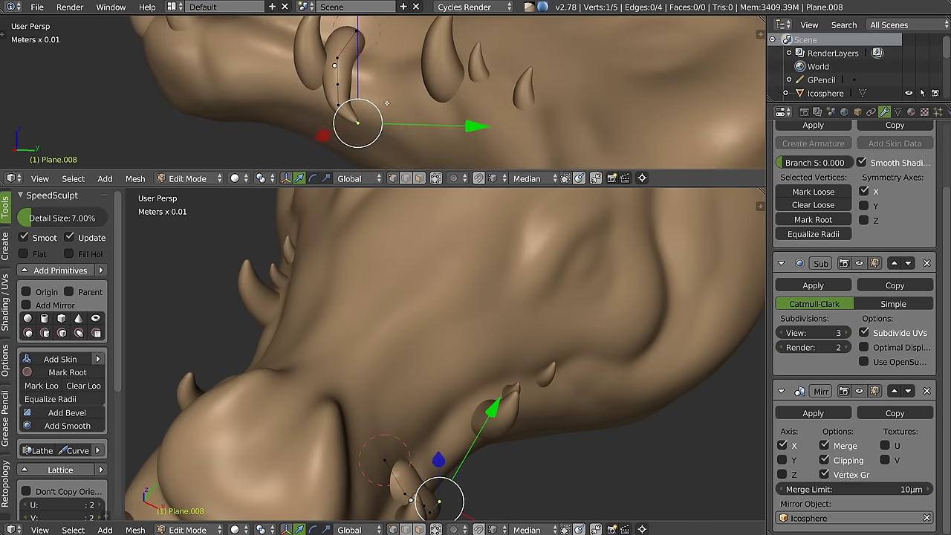
Step: Adjust a skin vertex again from the right side view
{"action": "key", "text": "ctrl+KP_1"}
{"action": "key", "text": "KP_3"}
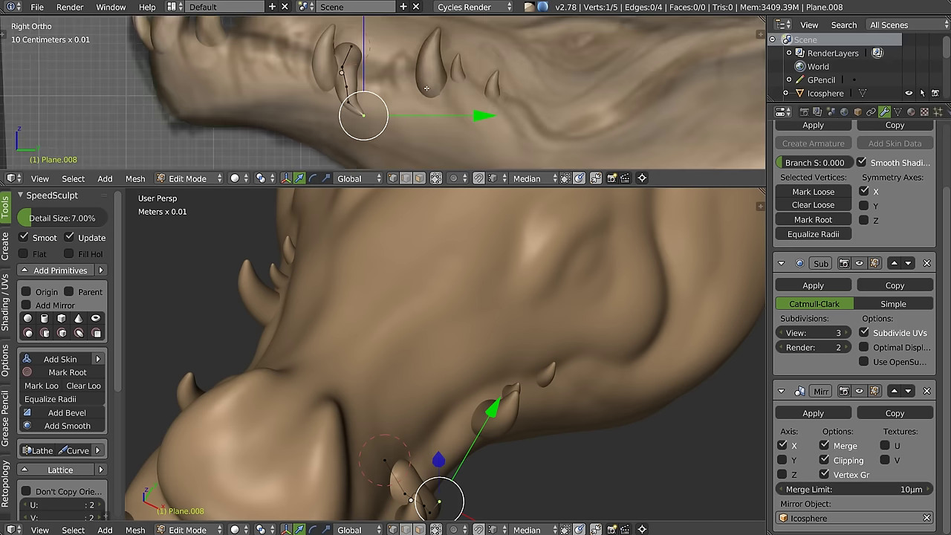
{"action": "scroll", "coordinate": [361, 97], "scroll_direction": "up", "scroll_amount": 1}
{"action": "key", "text": "g"}
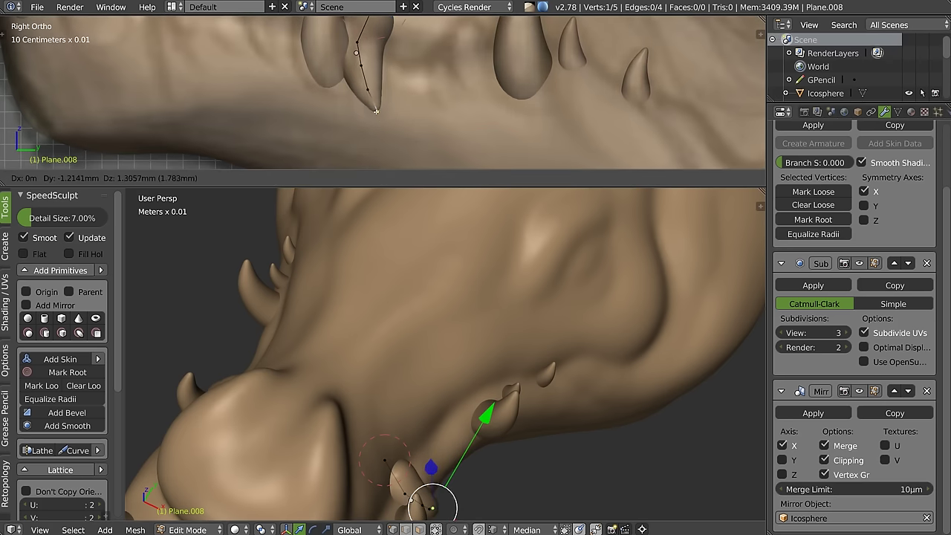
{"action": "left_click", "coordinate": [377, 111]}
{"action": "right_click", "coordinate": [348, 113]}
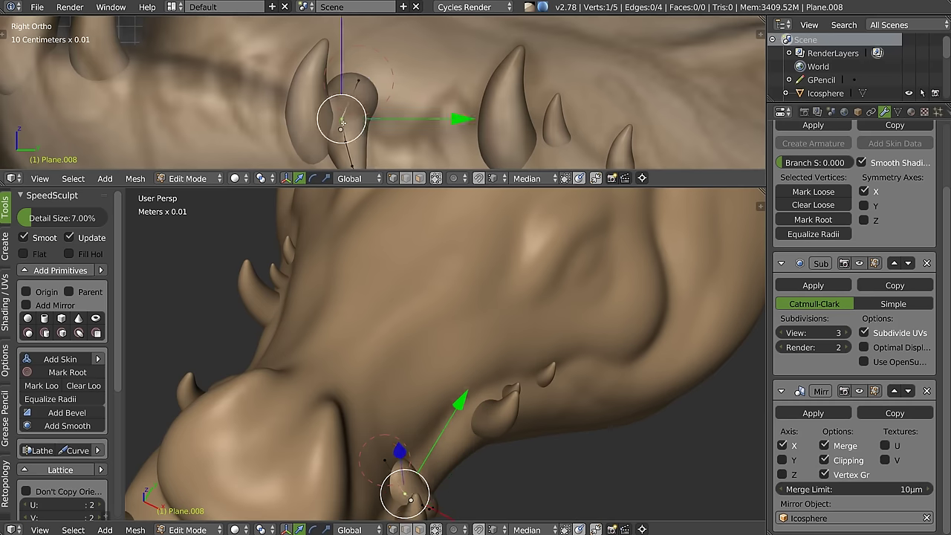
Step: Select all five skin vertices, reduce the skin thickness with Ctrl+A, and nudge the fang
{"action": "key", "text": "a"}
{"action": "left_click", "coordinate": [378, 85]}
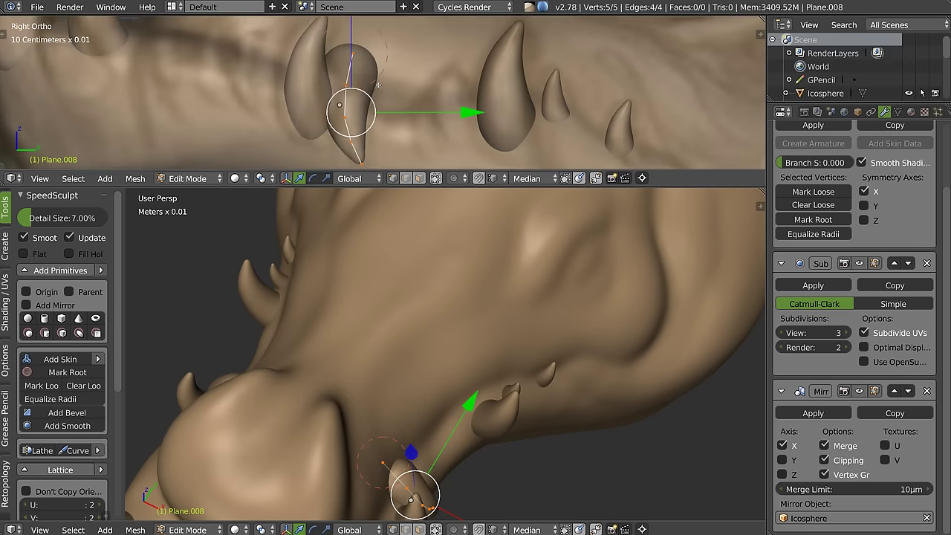
{"action": "key", "text": "ctrl+a"}
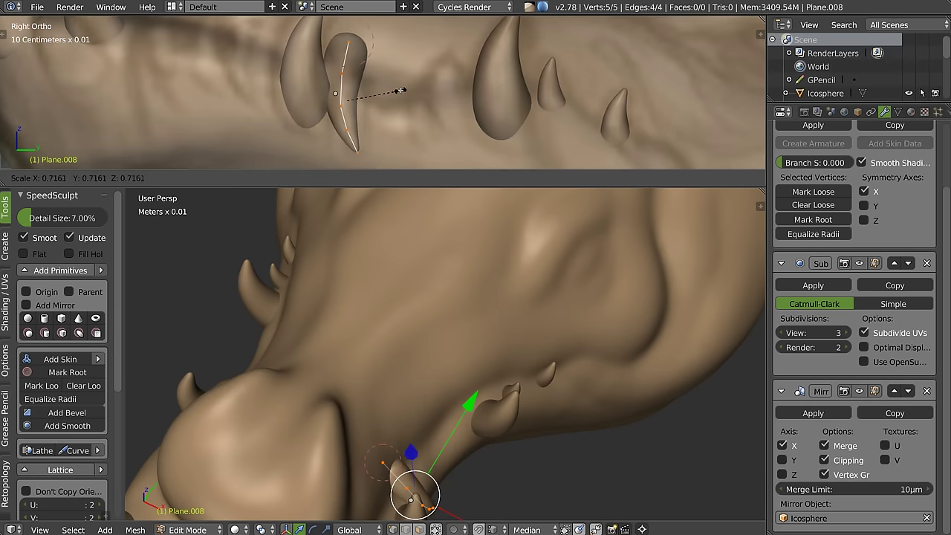
{"action": "left_click", "coordinate": [395, 90]}
{"action": "left_click_drag", "start_coordinate": [382, 101], "coordinate": [372, 99]}
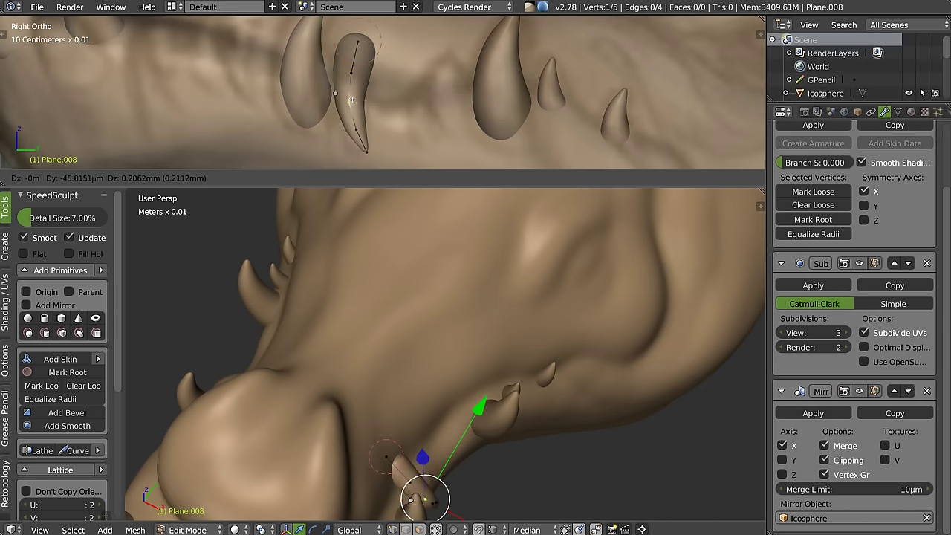
{"action": "right_click_drag", "start_coordinate": [365, 72], "coordinate": [359, 71]}
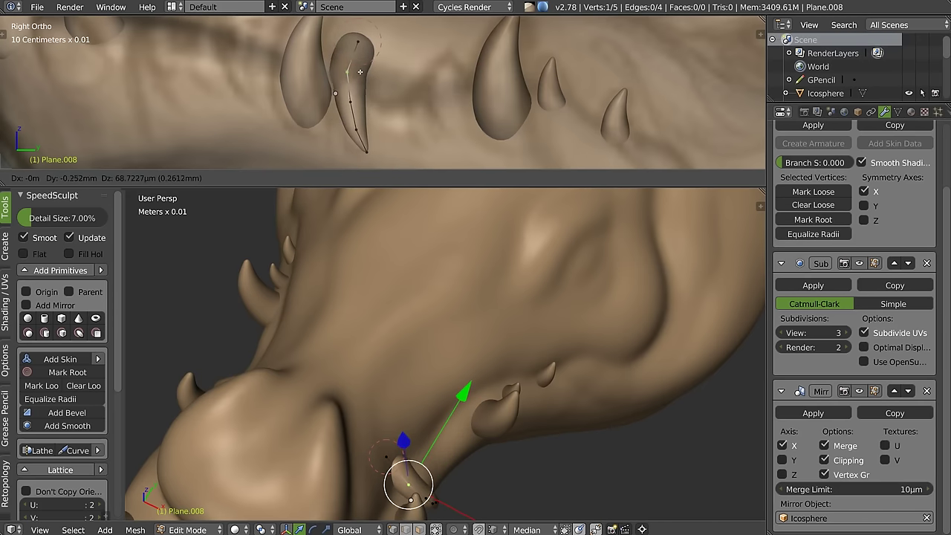
{"action": "right_click", "coordinate": [407, 100]}
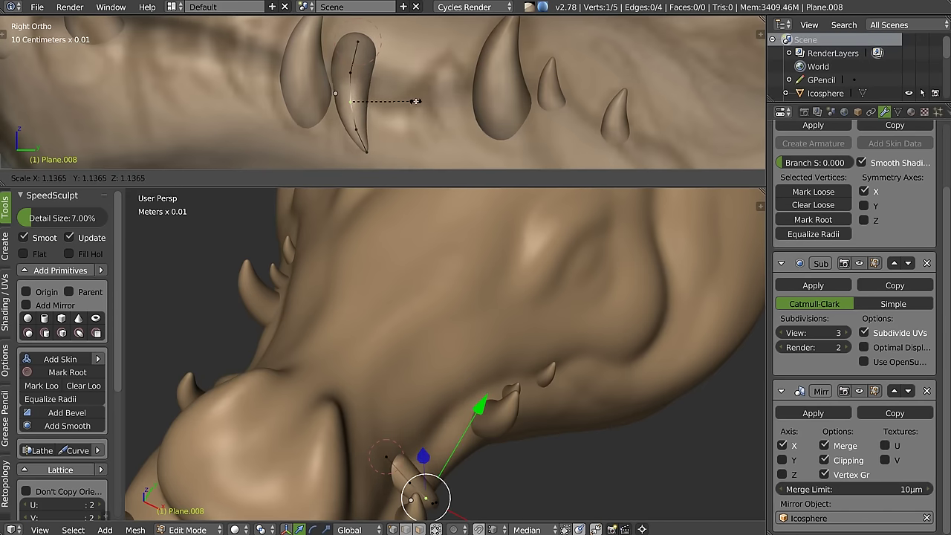
{"action": "scroll", "coordinate": [416, 82], "scroll_direction": "down", "scroll_amount": 3}
{"action": "middle_click_drag", "start_coordinate": [444, 379], "coordinate": [381, 362]}
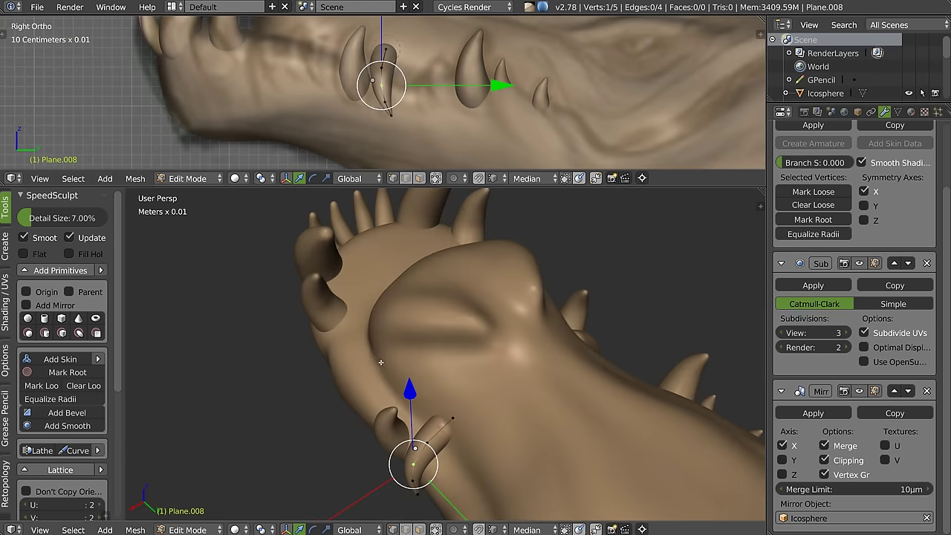
Step: Select the dragon head, switch to Sculpt Mode, and pick the Clay brush at a new size
{"action": "key", "text": "Tab"}
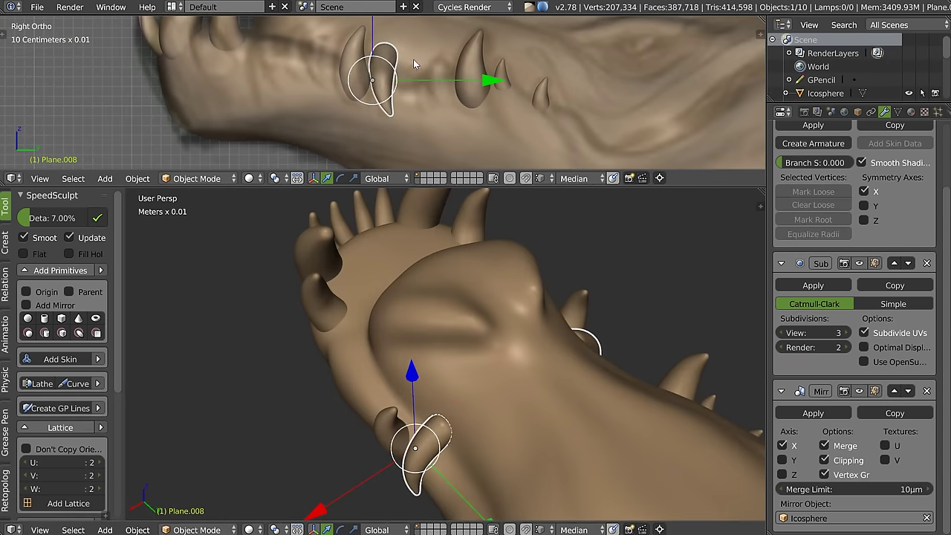
{"action": "right_click", "coordinate": [418, 53]}
{"action": "middle_click_drag", "start_coordinate": [418, 53], "coordinate": [390, 93], "text": "shift"}
{"action": "key", "text": "Tab"}
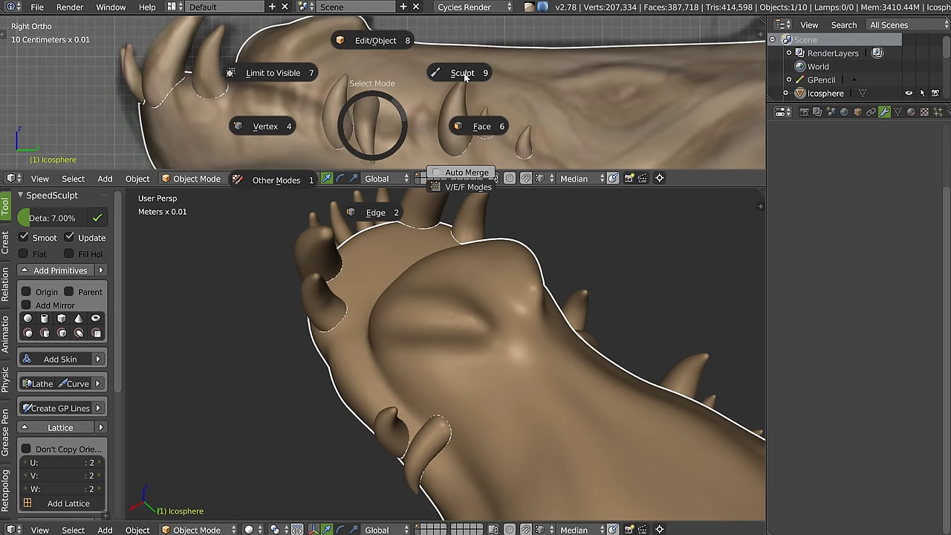
{"action": "left_click", "coordinate": [460, 73]}
{"action": "key", "text": "w"}
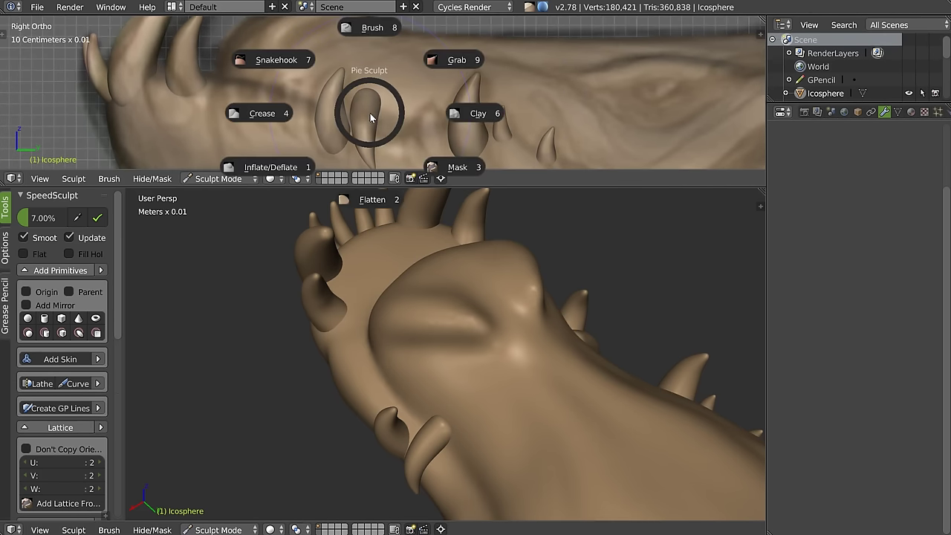
{"action": "left_click", "coordinate": [462, 113]}
{"action": "key", "text": "f"}
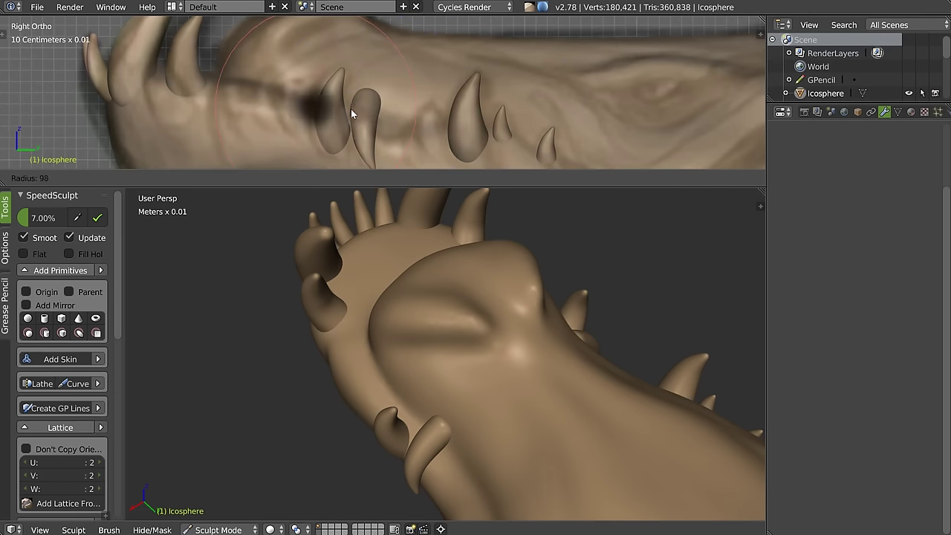
{"action": "left_click", "coordinate": [381, 92]}
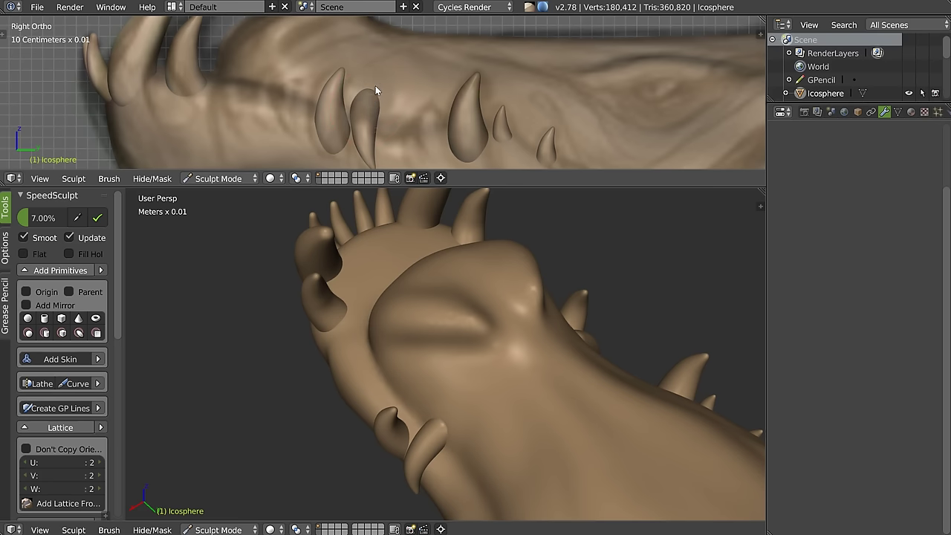
Step: Sculpt a stroke on the head surface near the teeth
{"action": "mouse_move", "coordinate": [435, 282]}
{"action": "middle_mouse_down"}
{"action": "mouse_move", "coordinate": [444, 368]}
{"action": "mouse_move", "coordinate": [417, 409]}
{"action": "middle_mouse_up"}
{"action": "scroll", "coordinate": [426, 404], "scroll_direction": "up", "scroll_amount": 2}
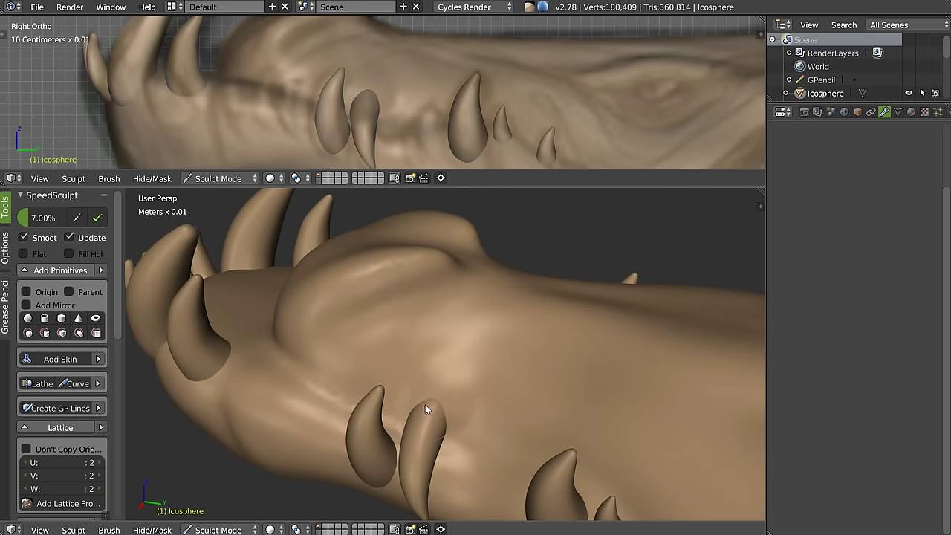
{"action": "left_click_drag", "start_coordinate": [443, 379], "coordinate": [497, 333]}
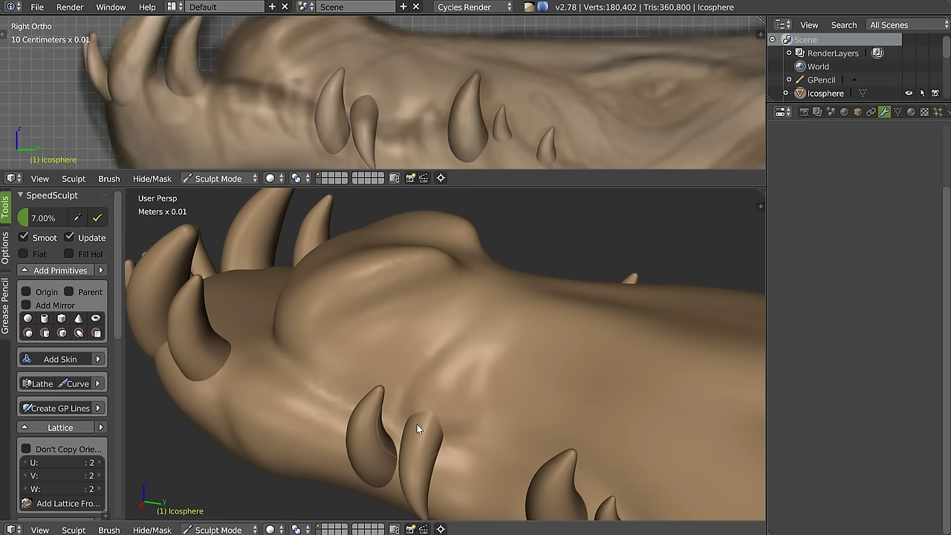
{"action": "mouse_move", "coordinate": [429, 410]}
{"action": "middle_mouse_down"}
{"action": "mouse_move", "coordinate": [468, 379]}
{"action": "mouse_move", "coordinate": [413, 389]}
{"action": "mouse_move", "coordinate": [424, 397]}
{"action": "mouse_move", "coordinate": [413, 340]}
{"action": "mouse_move", "coordinate": [445, 344]}
{"action": "mouse_move", "coordinate": [419, 373]}
{"action": "middle_mouse_up"}
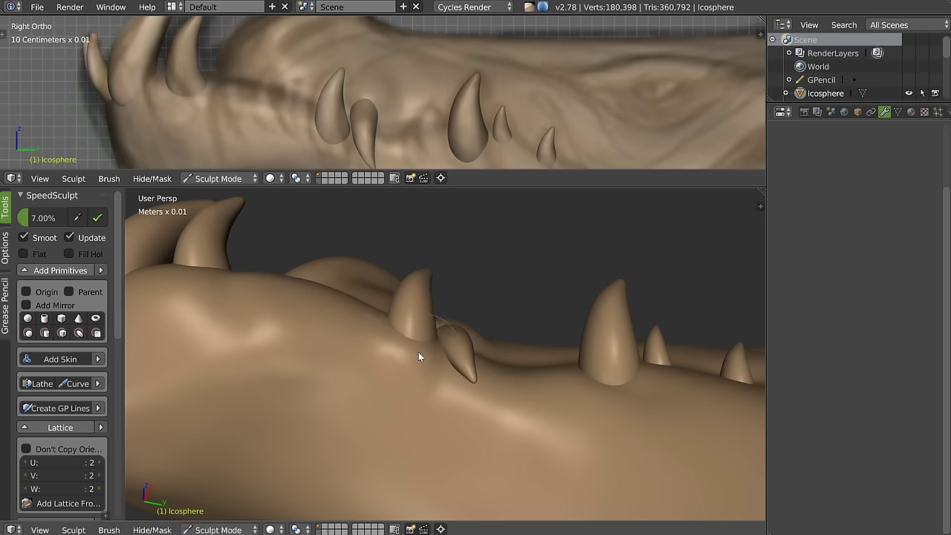
{"action": "middle_click_drag", "start_coordinate": [418, 355], "coordinate": [396, 326]}
{"action": "middle_click_drag", "start_coordinate": [422, 374], "coordinate": [413, 288]}
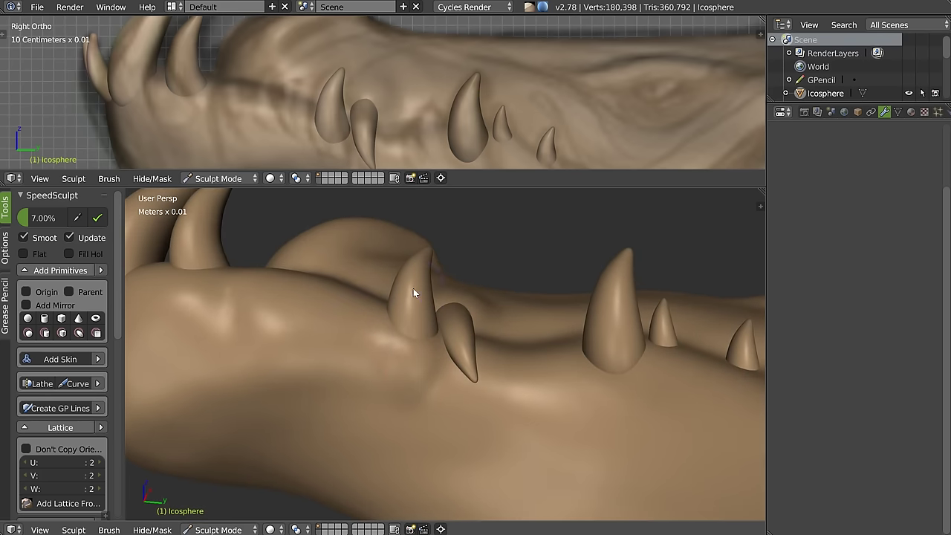
{"action": "scroll", "coordinate": [372, 336], "scroll_direction": "up", "scroll_amount": 2}
{"action": "middle_click_drag", "start_coordinate": [368, 321], "coordinate": [441, 340]}
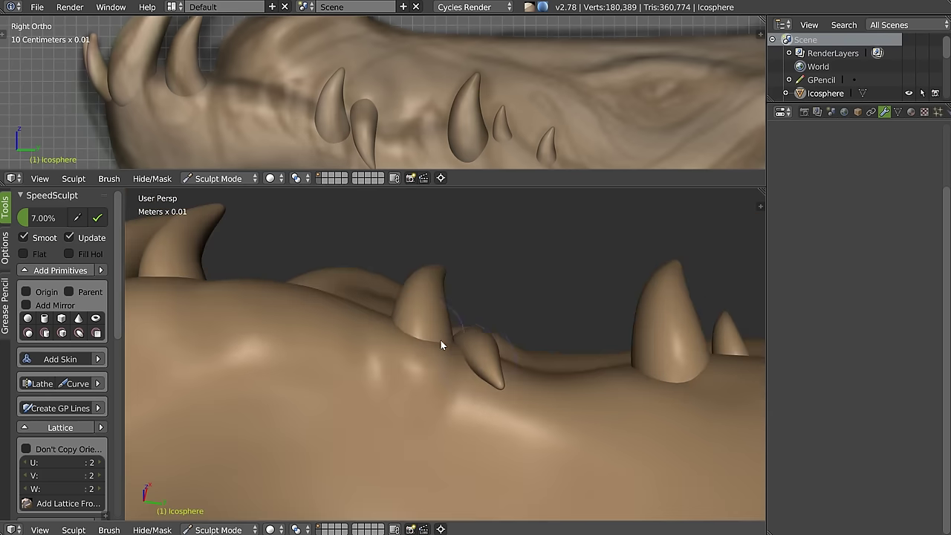
{"action": "middle_click_drag", "start_coordinate": [507, 374], "coordinate": [469, 358]}
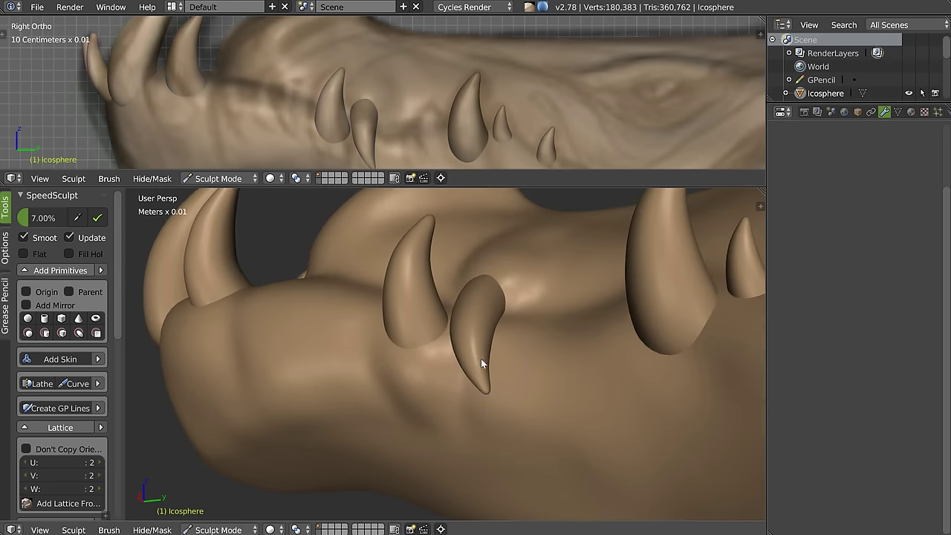
Step: Slim the lower fang's right side, reshape its tip, and return to Object Mode
{"action": "left_click_drag", "start_coordinate": [470, 320], "coordinate": [474, 383]}
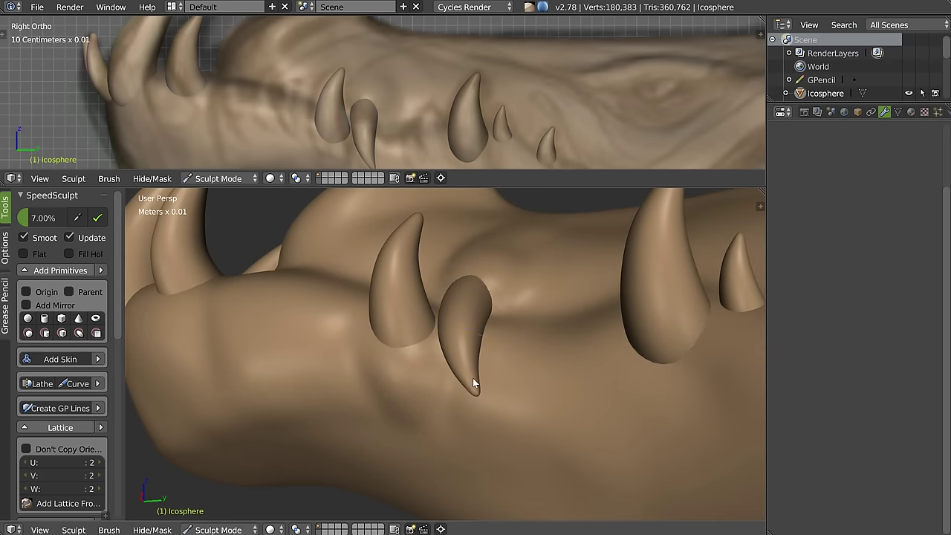
{"action": "mouse_move", "coordinate": [472, 327]}
{"action": "middle_mouse_down"}
{"action": "mouse_move", "coordinate": [489, 340]}
{"action": "mouse_move", "coordinate": [469, 332]}
{"action": "middle_mouse_up"}
{"action": "left_click_drag", "start_coordinate": [470, 331], "coordinate": [477, 360]}
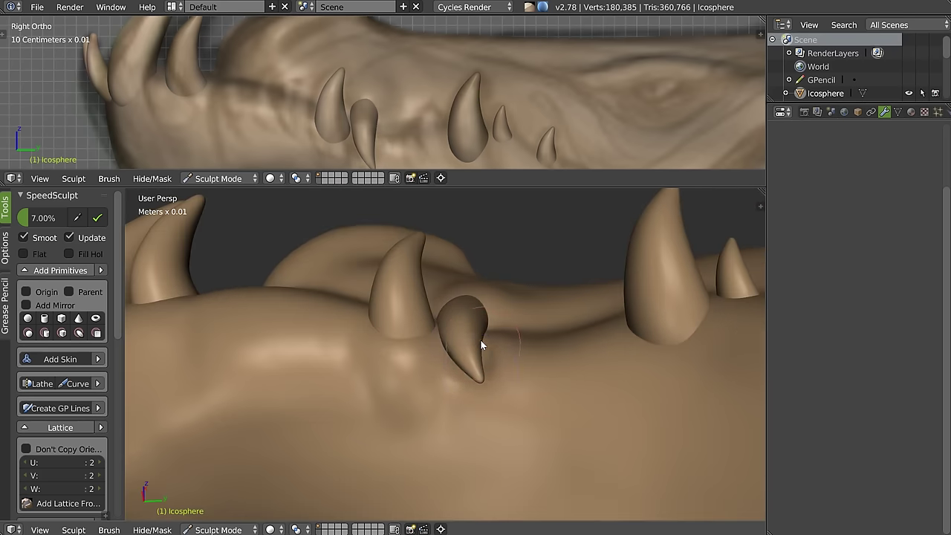
{"action": "middle_click_drag", "start_coordinate": [478, 362], "coordinate": [492, 321]}
{"action": "left_click_drag", "start_coordinate": [479, 415], "coordinate": [485, 402]}
{"action": "middle_click_drag", "start_coordinate": [481, 404], "coordinate": [477, 416]}
{"action": "left_click_drag", "start_coordinate": [478, 417], "coordinate": [481, 407]}
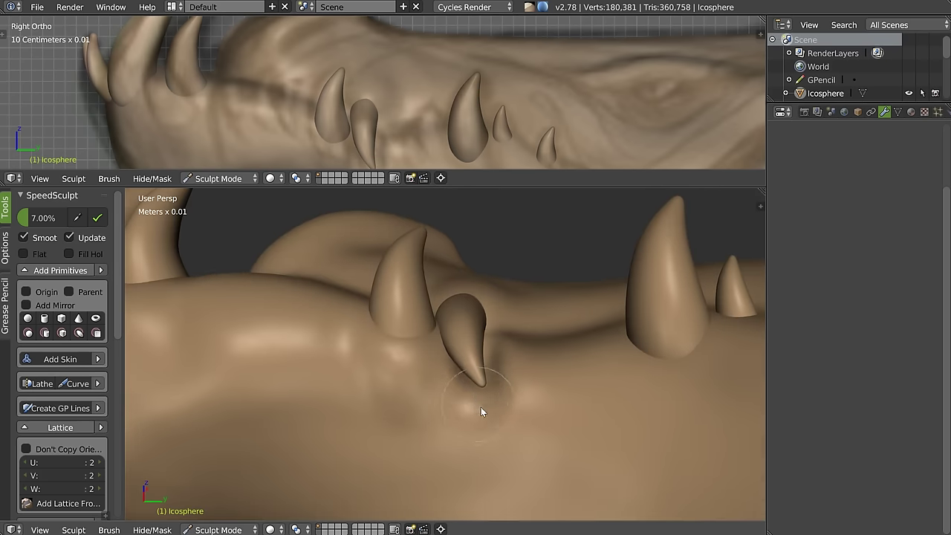
{"action": "middle_click_drag", "start_coordinate": [481, 407], "coordinate": [472, 393]}
{"action": "key", "text": "Tab"}
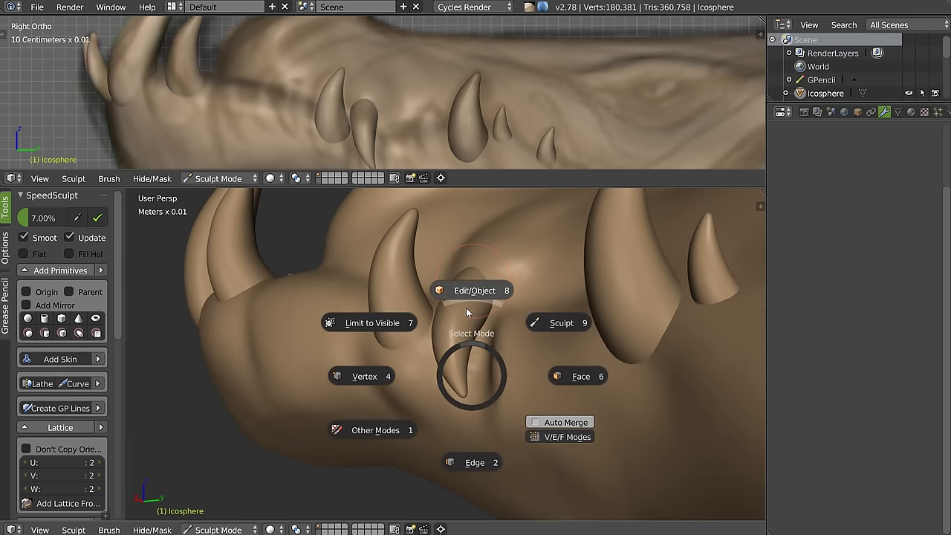
{"action": "left_click", "coordinate": [466, 308]}
Step: In Plane.008's Edit Mode, shift one point, then it plus the tip point, along X
{"action": "right_click", "coordinate": [453, 334]}
{"action": "mouse_move", "coordinate": [449, 339]}
{"action": "middle_mouse_down"}
{"action": "mouse_move", "coordinate": [461, 321]}
{"action": "mouse_move", "coordinate": [438, 362]}
{"action": "middle_mouse_up"}
{"action": "key", "text": "Tab"}
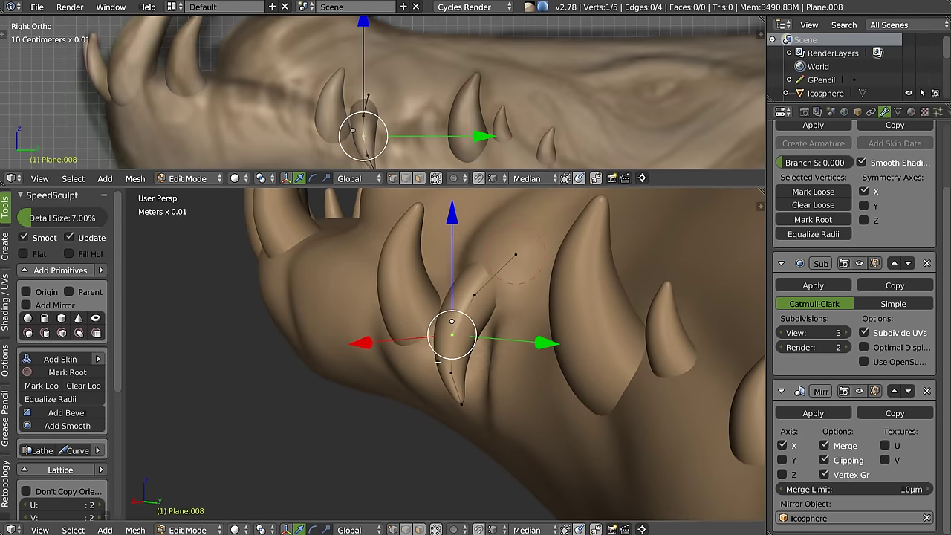
{"action": "key", "text": "g"}
{"action": "key", "text": "x"}
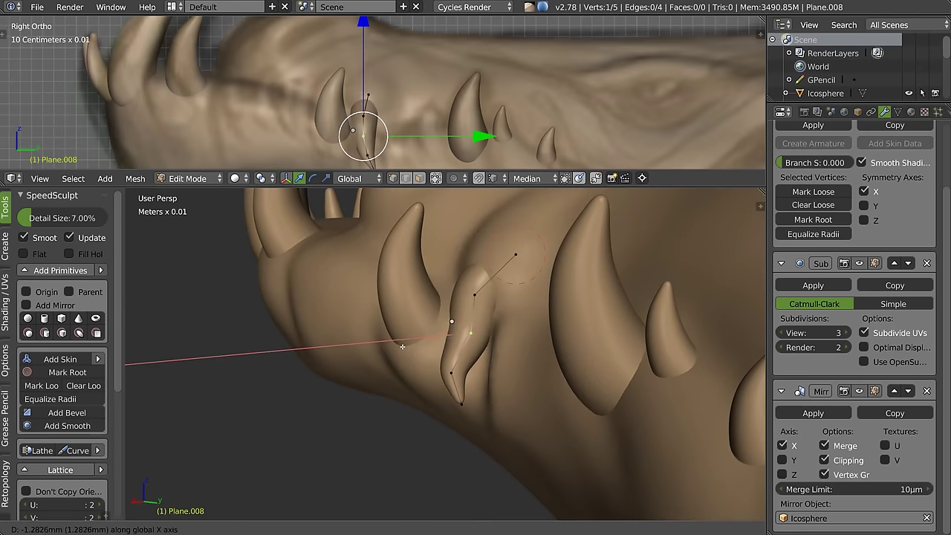
{"action": "left_click", "coordinate": [403, 347]}
{"action": "right_click", "coordinate": [462, 403], "text": "shift"}
{"action": "key", "text": "g"}
{"action": "key", "text": "x"}
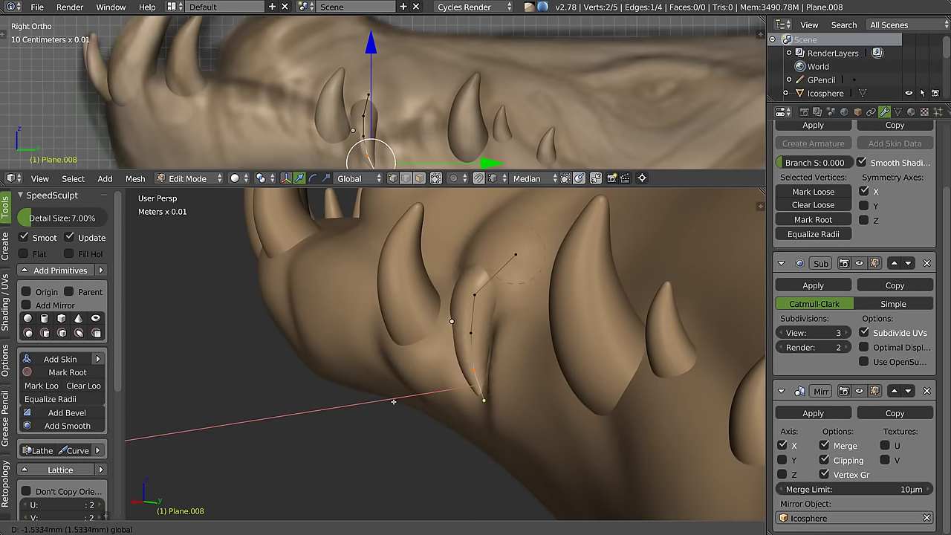
{"action": "left_click", "coordinate": [394, 401]}
Step: Nudge one more fang skeleton point along the X axis
{"action": "middle_click_drag", "start_coordinate": [394, 401], "coordinate": [469, 313]}
{"action": "right_click", "coordinate": [467, 295]}
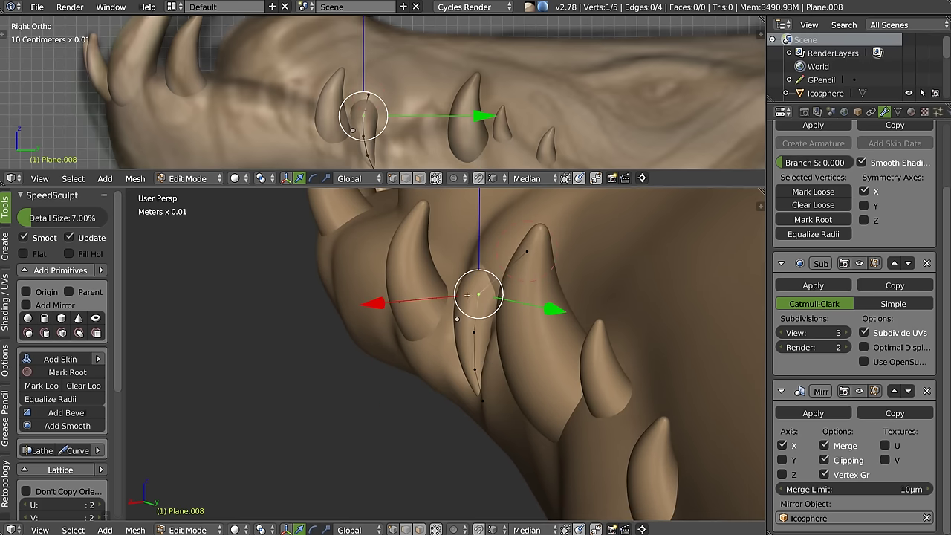
{"action": "key", "text": "g"}
{"action": "key", "text": "x"}
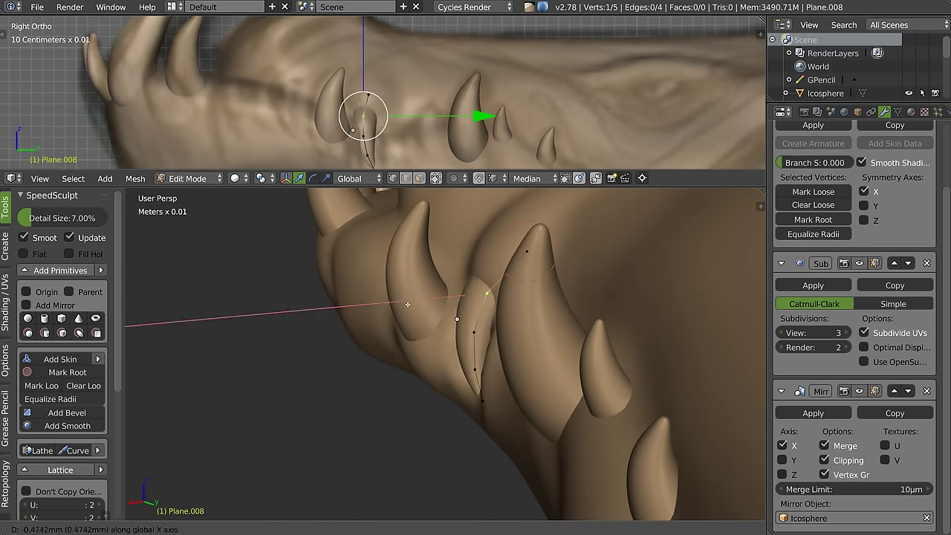
{"action": "left_click", "coordinate": [407, 304]}
Step: Leave Edit Mode and select the Icosphere head mesh
{"action": "mouse_move", "coordinate": [407, 304]}
{"action": "middle_mouse_down"}
{"action": "mouse_move", "coordinate": [428, 331]}
{"action": "mouse_move", "coordinate": [426, 294]}
{"action": "mouse_move", "coordinate": [425, 314]}
{"action": "middle_mouse_up"}
{"action": "key", "text": "Tab"}
{"action": "right_click", "coordinate": [428, 331]}
{"action": "key", "text": "Tab"}
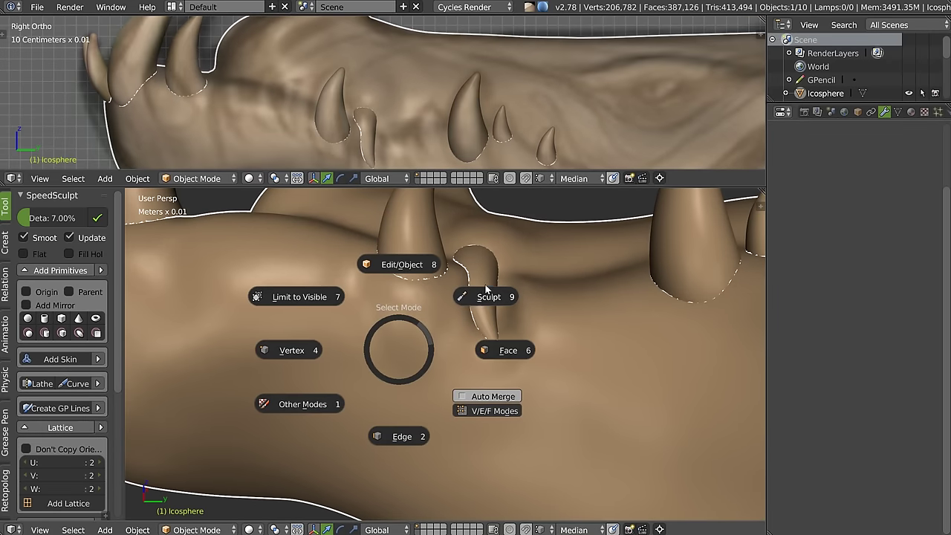
Step: In Sculpt Mode, use an enlarged Snakehook brush to pull gum up around the lower fang
{"action": "left_click", "coordinate": [487, 290]}
{"action": "key", "text": "w"}
{"action": "left_click", "coordinate": [381, 241]}
{"action": "key", "text": "f"}
{"action": "left_click", "coordinate": [462, 270]}
{"action": "left_click_drag", "start_coordinate": [458, 271], "coordinate": [445, 299]}
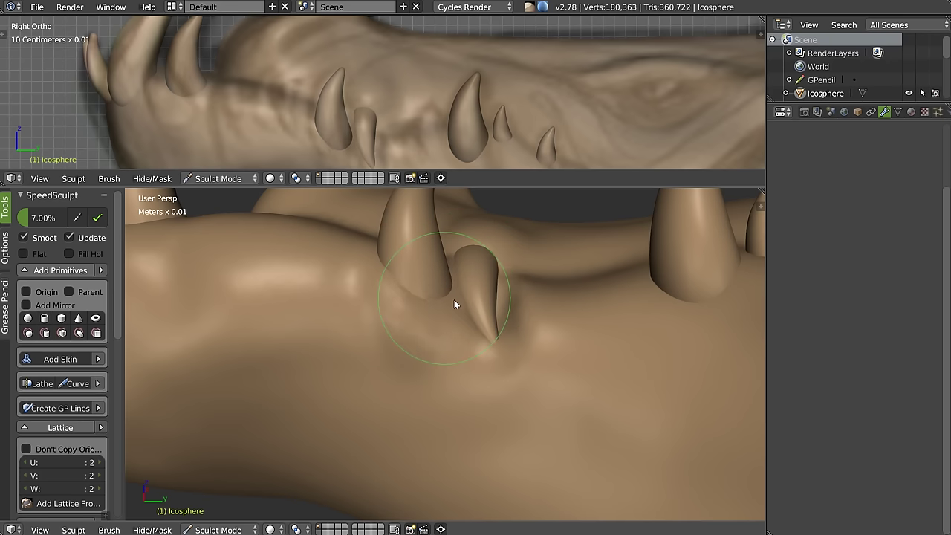
Step: Keep reshaping the gum at the fang's base and underneath it with Snakehook
{"action": "key", "text": "Tab"}
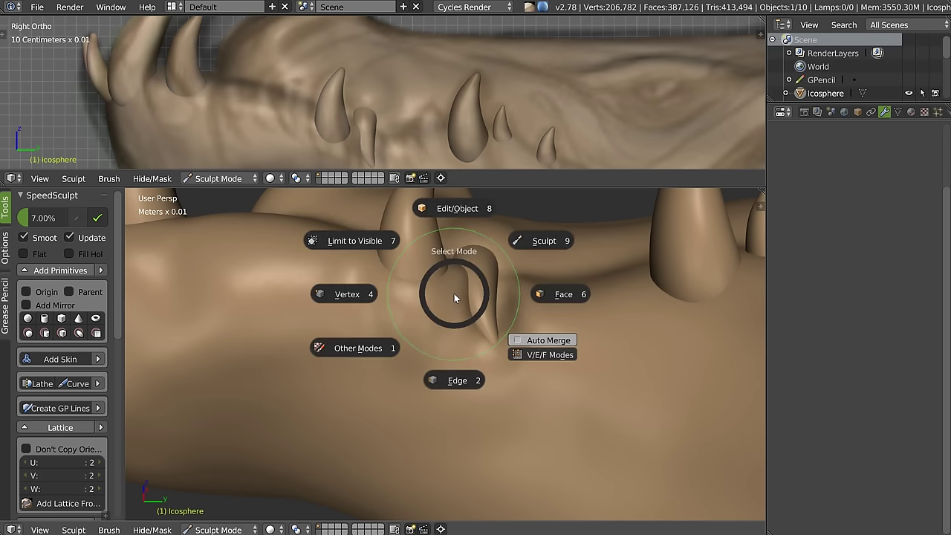
{"action": "key", "text": "w"}
{"action": "left_click", "coordinate": [421, 264]}
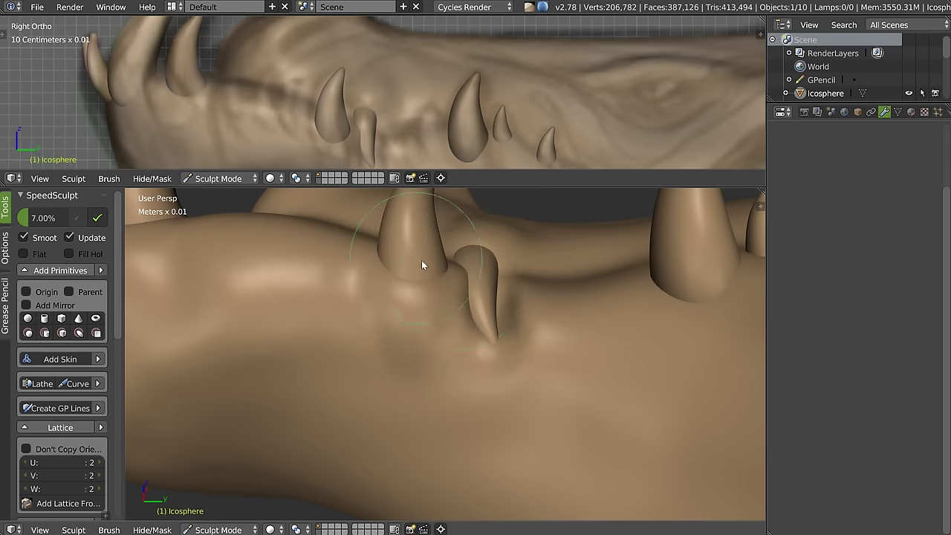
{"action": "left_click_drag", "start_coordinate": [452, 265], "coordinate": [472, 281]}
{"action": "middle_click_drag", "start_coordinate": [473, 281], "coordinate": [449, 329]}
{"action": "mouse_move", "coordinate": [460, 272]}
{"action": "left_mouse_down"}
{"action": "mouse_move", "coordinate": [437, 309]}
{"action": "mouse_move", "coordinate": [441, 276]}
{"action": "left_mouse_up"}
{"action": "mouse_move", "coordinate": [433, 276]}
{"action": "middle_mouse_down"}
{"action": "mouse_move", "coordinate": [467, 269]}
{"action": "mouse_move", "coordinate": [461, 275]}
{"action": "middle_mouse_up"}
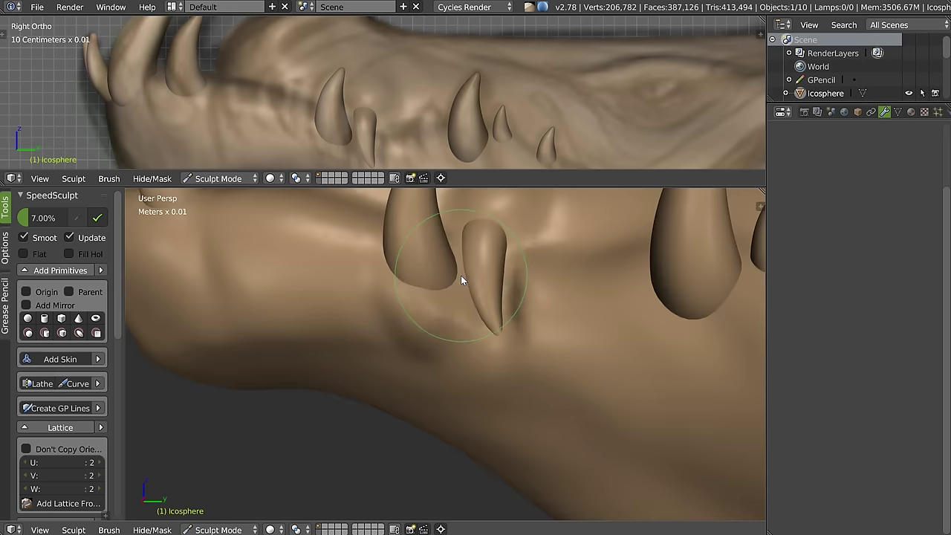
Step: Switch to the Crease brush and crease the gum line beside the fang
{"action": "key", "text": "w"}
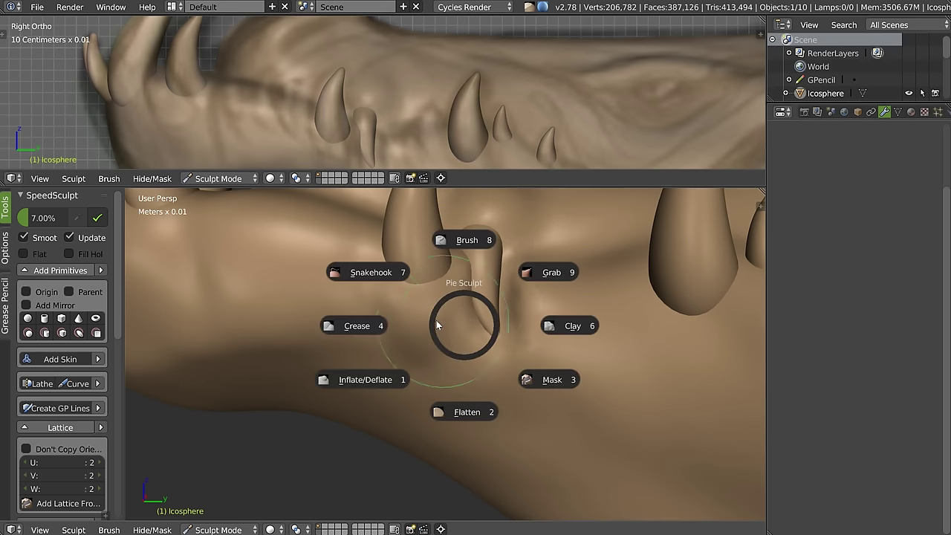
{"action": "left_click", "coordinate": [353, 326]}
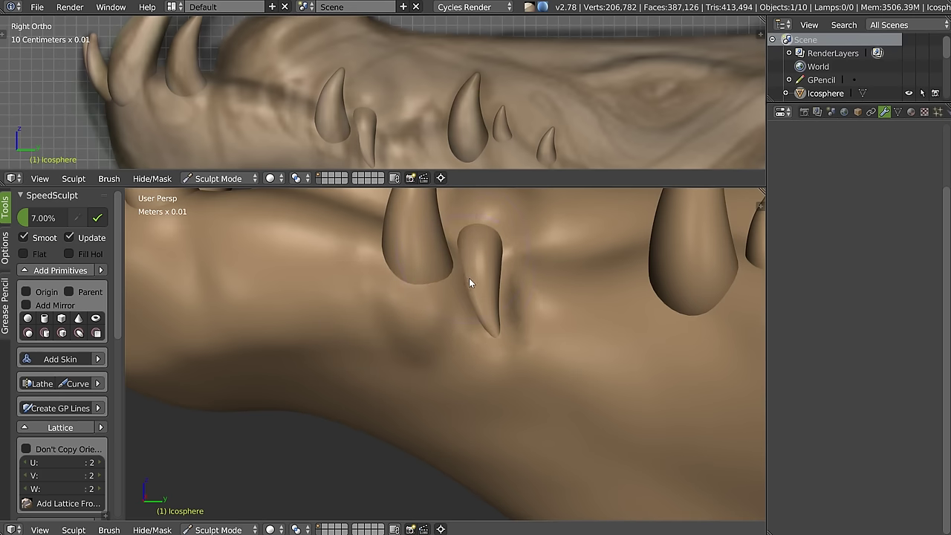
{"action": "middle_click_drag", "start_coordinate": [489, 323], "coordinate": [519, 307]}
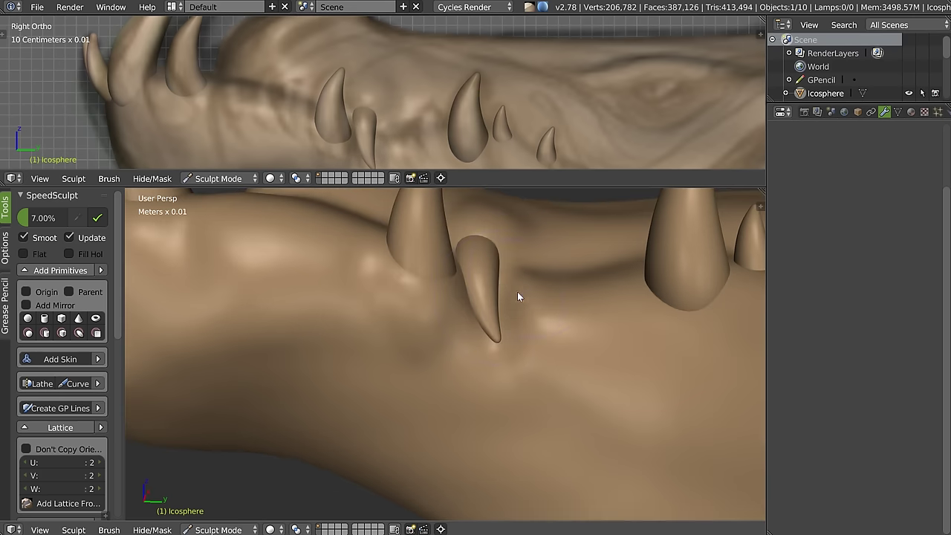
{"action": "middle_click_drag", "start_coordinate": [599, 272], "coordinate": [527, 319]}
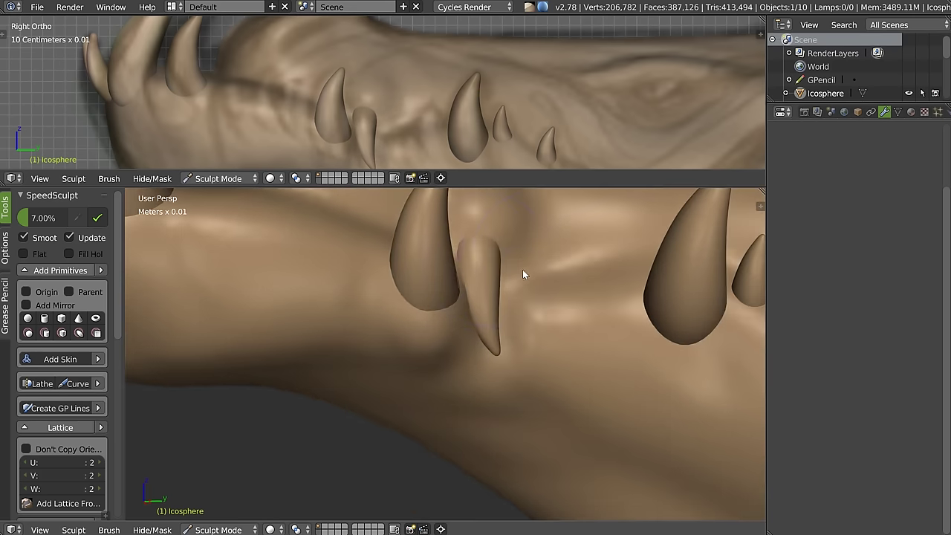
{"action": "middle_click_drag", "start_coordinate": [525, 272], "coordinate": [481, 259]}
{"action": "left_click_drag", "start_coordinate": [481, 258], "coordinate": [431, 255]}
{"action": "key", "text": "ctrl+z"}
{"action": "key", "text": "ctrl+shift+z"}
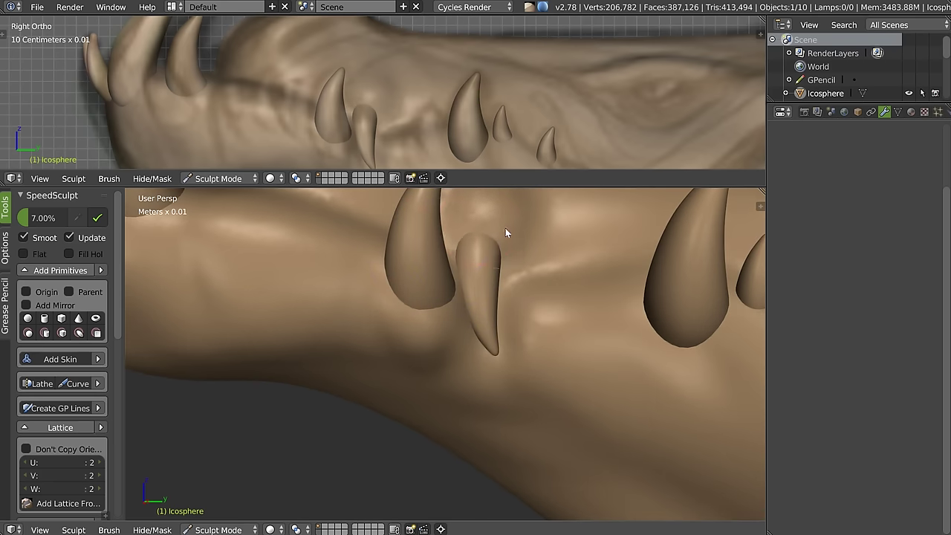
Step: Orbit and zoom around the jaw to inspect the fangs and teeth
{"action": "mouse_move", "coordinate": [457, 247]}
{"action": "middle_mouse_down"}
{"action": "mouse_move", "coordinate": [521, 257]}
{"action": "mouse_move", "coordinate": [478, 293]}
{"action": "middle_mouse_up"}
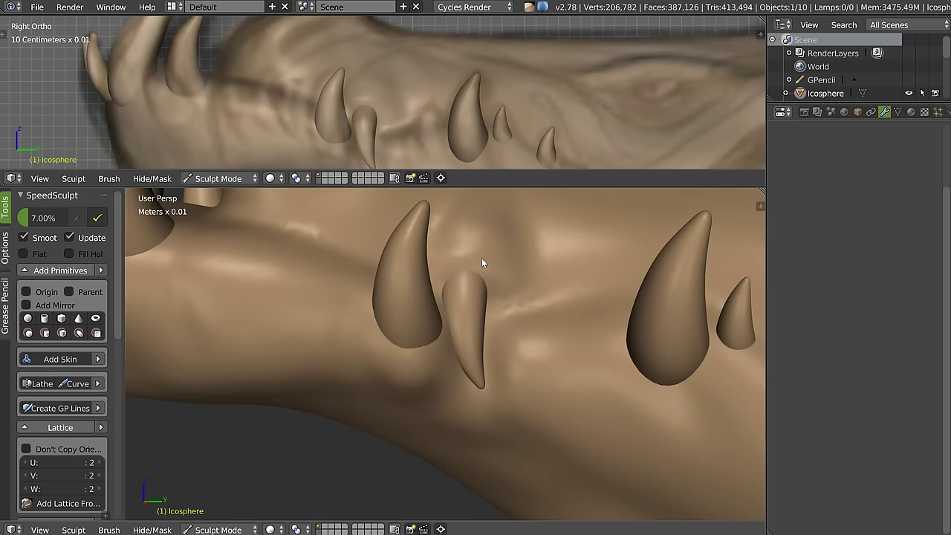
{"action": "middle_click_drag", "start_coordinate": [546, 226], "coordinate": [482, 333]}
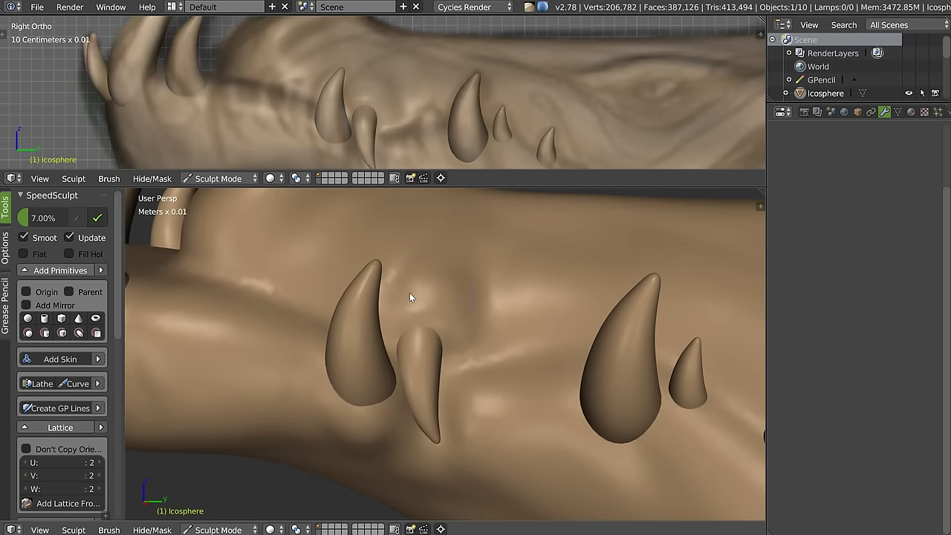
{"action": "mouse_move", "coordinate": [432, 251]}
{"action": "middle_mouse_down"}
{"action": "mouse_move", "coordinate": [476, 261]}
{"action": "mouse_move", "coordinate": [370, 290]}
{"action": "middle_mouse_up"}
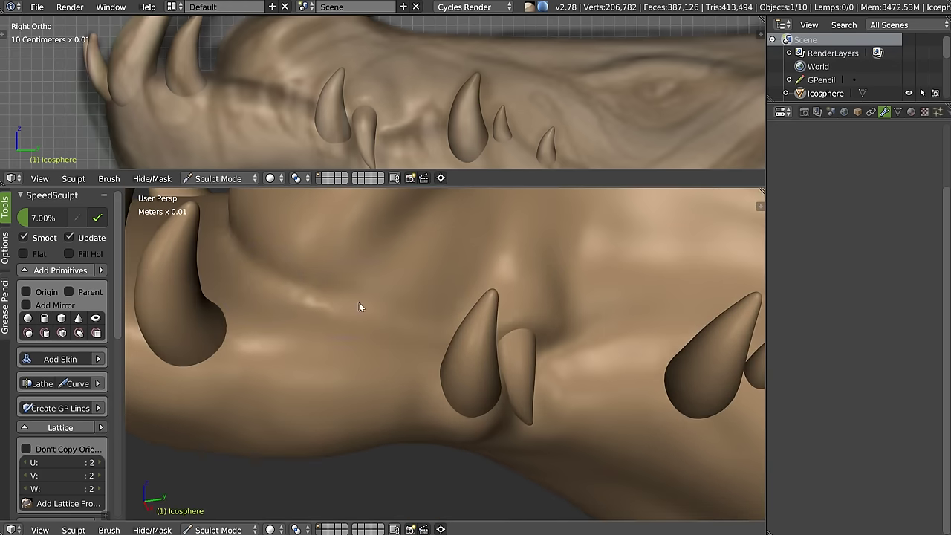
{"action": "mouse_move", "coordinate": [443, 330]}
{"action": "middle_mouse_down"}
{"action": "mouse_move", "coordinate": [456, 272]}
{"action": "mouse_move", "coordinate": [420, 334]}
{"action": "mouse_move", "coordinate": [353, 323]}
{"action": "mouse_move", "coordinate": [371, 283]}
{"action": "middle_mouse_up"}
{"action": "middle_click_drag", "start_coordinate": [208, 111], "coordinate": [278, 84], "text": "shift"}
{"action": "mouse_move", "coordinate": [319, 290]}
{"action": "middle_mouse_down"}
{"action": "mouse_move", "coordinate": [364, 297]}
{"action": "mouse_move", "coordinate": [389, 281]}
{"action": "mouse_move", "coordinate": [384, 261]}
{"action": "middle_mouse_up"}
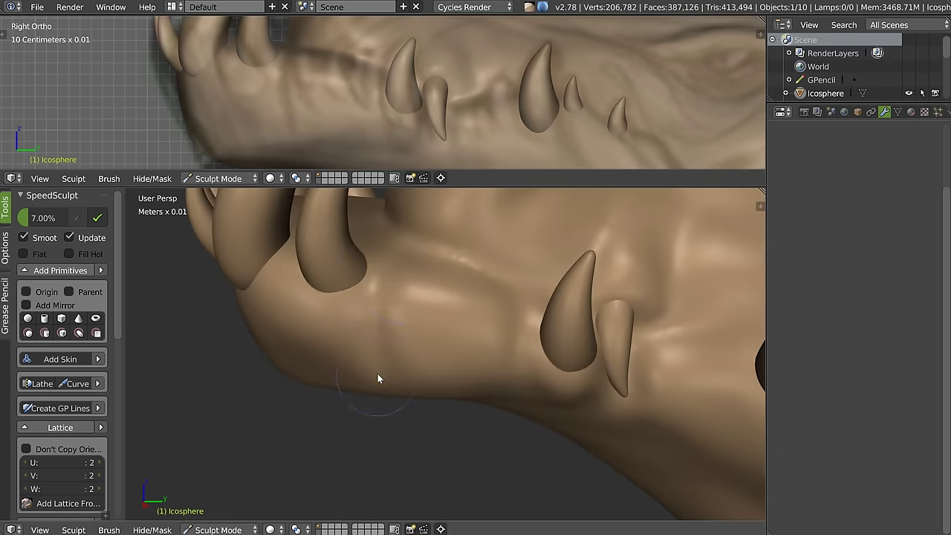
{"action": "scroll", "coordinate": [319, 85], "scroll_direction": "up", "scroll_amount": 2, "text": "ctrl"}
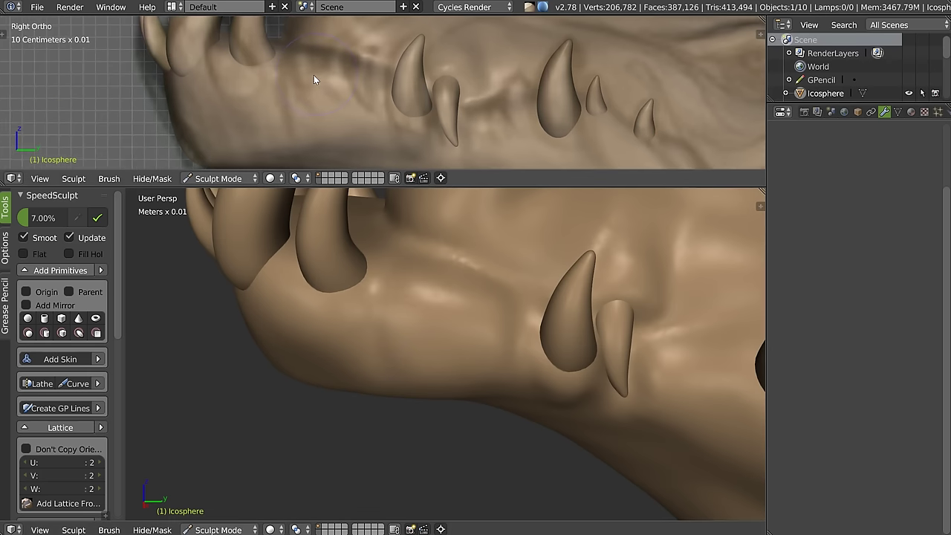
{"action": "scroll", "coordinate": [309, 83], "scroll_direction": "up", "scroll_amount": 2, "text": "ctrl"}
{"action": "mouse_move", "coordinate": [361, 217]}
{"action": "middle_mouse_down"}
{"action": "mouse_move", "coordinate": [293, 265]}
{"action": "mouse_move", "coordinate": [330, 295]}
{"action": "middle_mouse_up"}
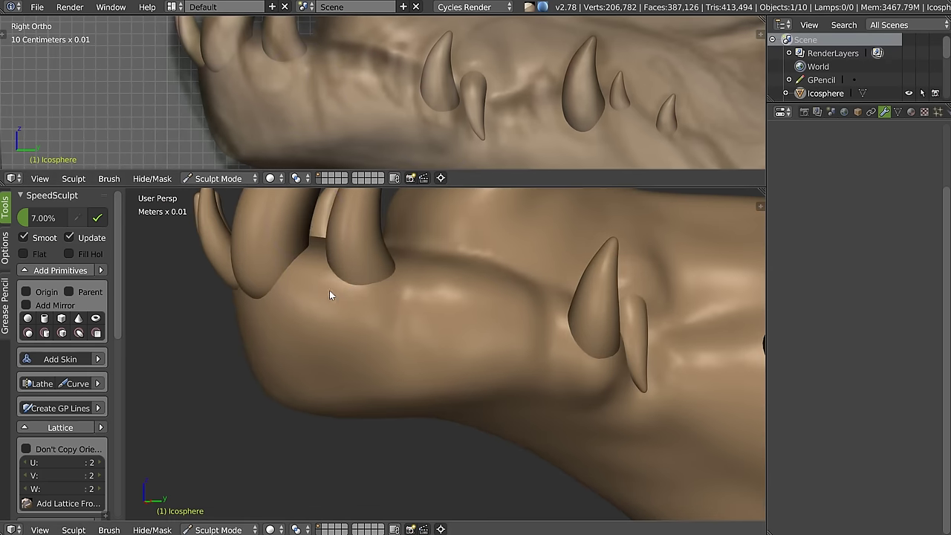
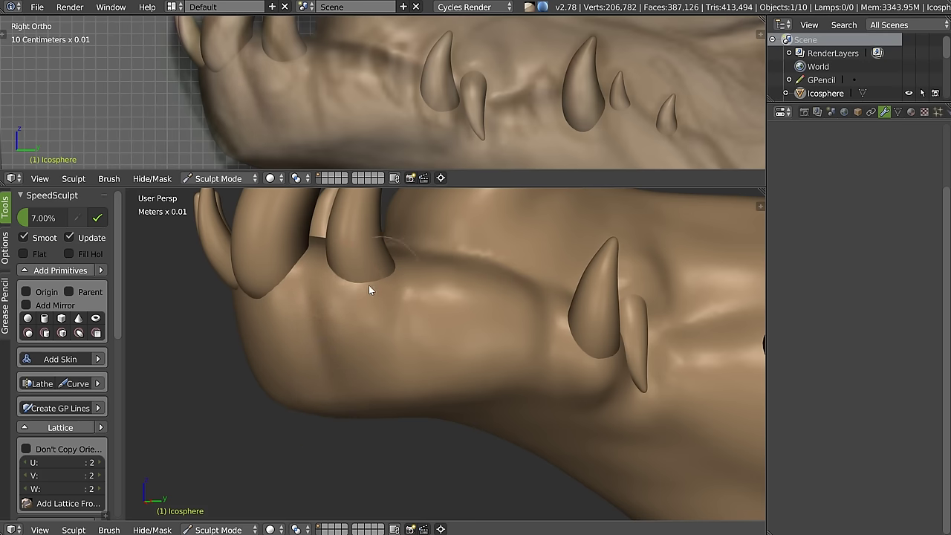
Step: Reshape the tooth tips with mirrored strokes and smooth a small crease on a side tooth
{"action": "mouse_move", "coordinate": [381, 280]}
{"action": "middle_mouse_down"}
{"action": "mouse_move", "coordinate": [496, 294]}
{"action": "mouse_move", "coordinate": [313, 262]}
{"action": "mouse_move", "coordinate": [284, 293]}
{"action": "mouse_move", "coordinate": [301, 288]}
{"action": "middle_mouse_up"}
{"action": "mouse_move", "coordinate": [312, 288]}
{"action": "left_mouse_down"}
{"action": "mouse_move", "coordinate": [340, 291]}
{"action": "mouse_move", "coordinate": [365, 278]}
{"action": "mouse_move", "coordinate": [395, 296]}
{"action": "left_mouse_up"}
{"action": "middle_click_drag", "start_coordinate": [394, 295], "coordinate": [365, 278]}
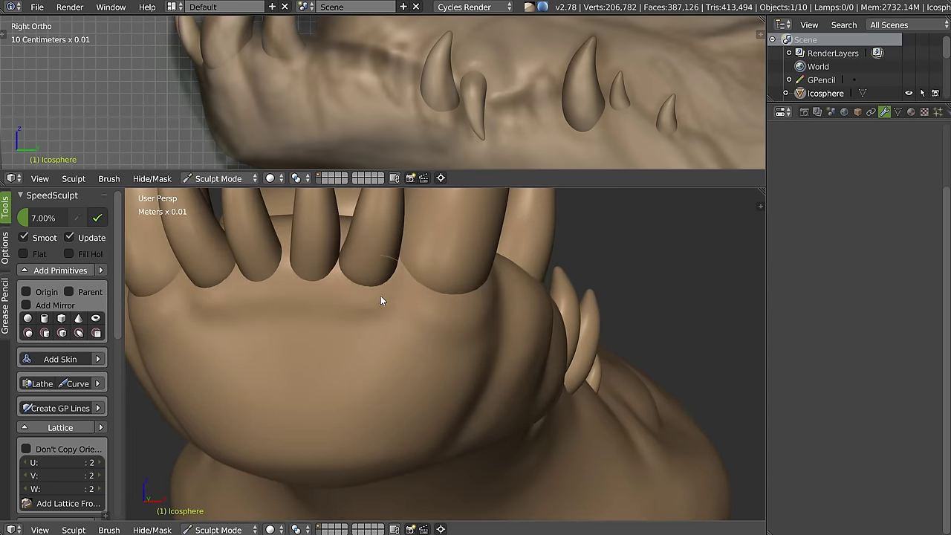
{"action": "left_click_drag", "start_coordinate": [367, 295], "coordinate": [310, 325]}
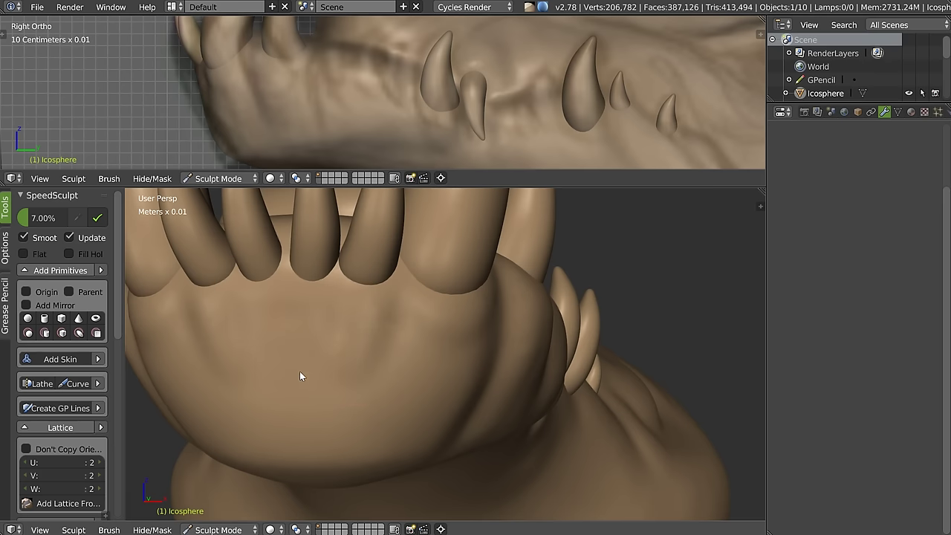
Step: Smooth the dimple and small ridges on the underside of the lower jaw
{"action": "mouse_move", "coordinate": [508, 308]}
{"action": "middle_mouse_down"}
{"action": "mouse_move", "coordinate": [468, 327]}
{"action": "mouse_move", "coordinate": [469, 303]}
{"action": "middle_mouse_up"}
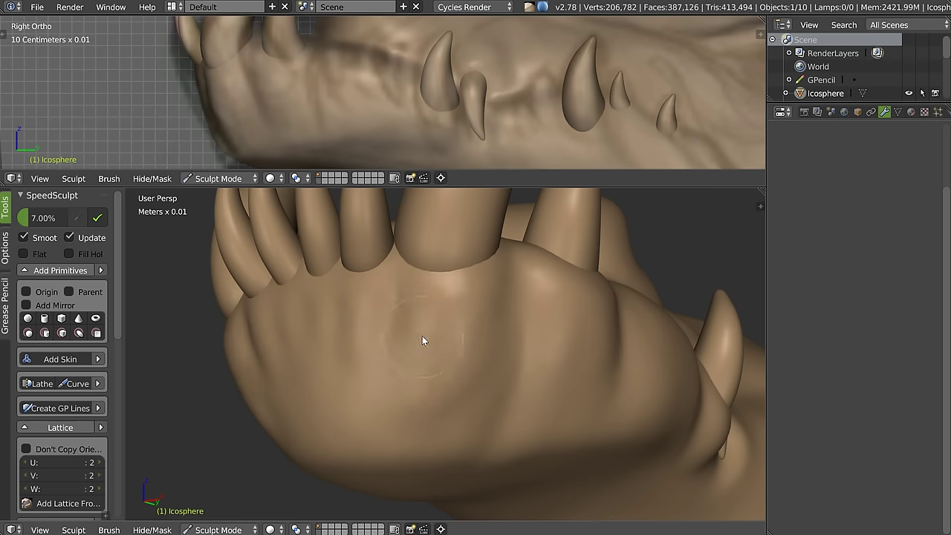
{"action": "left_click_drag", "start_coordinate": [422, 336], "coordinate": [421, 372]}
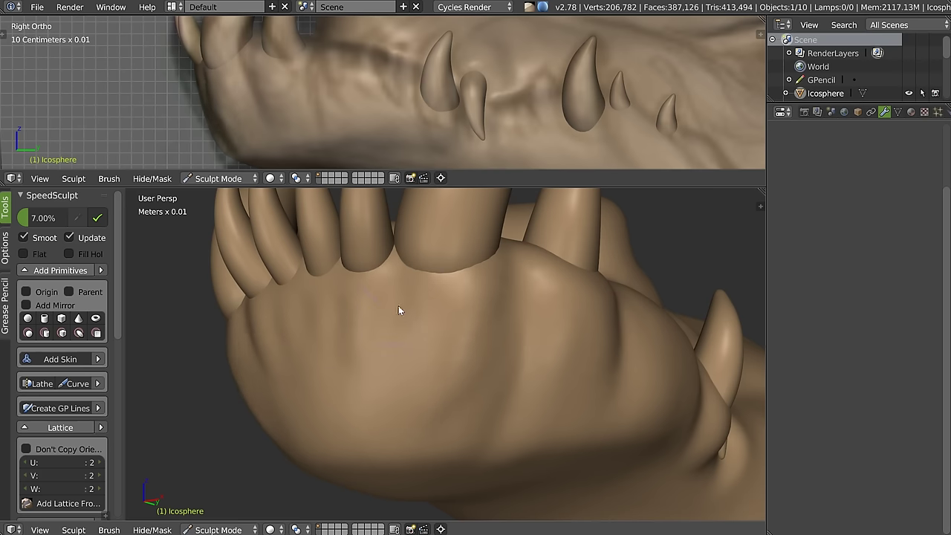
{"action": "mouse_move", "coordinate": [383, 434]}
{"action": "middle_mouse_down"}
{"action": "mouse_move", "coordinate": [361, 328]}
{"action": "mouse_move", "coordinate": [332, 409]}
{"action": "mouse_move", "coordinate": [346, 346]}
{"action": "mouse_move", "coordinate": [297, 317]}
{"action": "middle_mouse_up"}
{"action": "mouse_move", "coordinate": [308, 372]}
{"action": "middle_mouse_down"}
{"action": "mouse_move", "coordinate": [334, 297]}
{"action": "mouse_move", "coordinate": [365, 323]}
{"action": "middle_mouse_up"}
{"action": "mouse_move", "coordinate": [399, 391]}
{"action": "middle_mouse_down"}
{"action": "mouse_move", "coordinate": [489, 268]}
{"action": "mouse_move", "coordinate": [386, 332]}
{"action": "mouse_move", "coordinate": [431, 278]}
{"action": "mouse_move", "coordinate": [400, 246]}
{"action": "middle_mouse_up"}
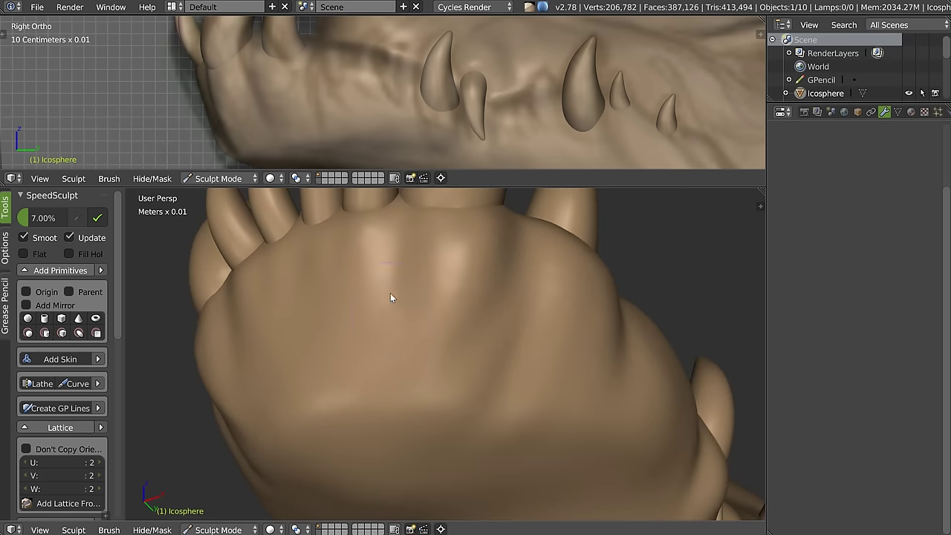
{"action": "mouse_move", "coordinate": [534, 318]}
{"action": "middle_mouse_down"}
{"action": "mouse_move", "coordinate": [475, 346]}
{"action": "mouse_move", "coordinate": [564, 354]}
{"action": "mouse_move", "coordinate": [520, 354]}
{"action": "mouse_move", "coordinate": [523, 329]}
{"action": "mouse_move", "coordinate": [456, 334]}
{"action": "mouse_move", "coordinate": [507, 320]}
{"action": "mouse_move", "coordinate": [439, 322]}
{"action": "middle_mouse_up"}
Step: Zoom and orbit in close on the side of the jaw beneath the teeth
{"action": "scroll", "coordinate": [440, 323], "scroll_direction": "up", "scroll_amount": 5}
{"action": "mouse_move", "coordinate": [427, 285]}
{"action": "middle_mouse_down"}
{"action": "mouse_move", "coordinate": [444, 299]}
{"action": "mouse_move", "coordinate": [442, 340]}
{"action": "middle_mouse_up"}
{"action": "scroll", "coordinate": [465, 320], "scroll_direction": "up", "scroll_amount": 2}
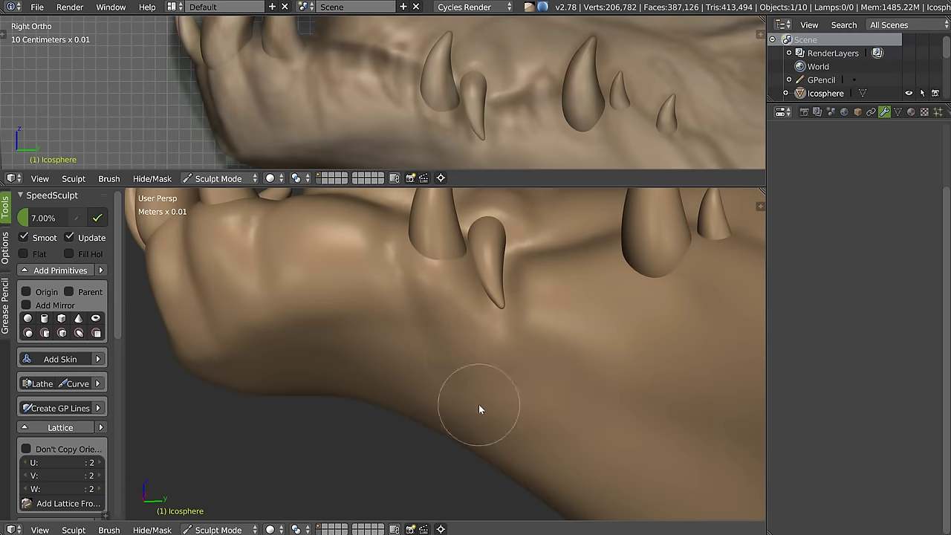
{"action": "middle_click_drag", "start_coordinate": [479, 404], "coordinate": [484, 306]}
{"action": "mouse_move", "coordinate": [522, 278]}
{"action": "middle_mouse_down"}
{"action": "mouse_move", "coordinate": [482, 257]}
{"action": "mouse_move", "coordinate": [478, 242]}
{"action": "middle_mouse_up"}
{"action": "scroll", "coordinate": [477, 242], "scroll_direction": "up", "scroll_amount": 2}
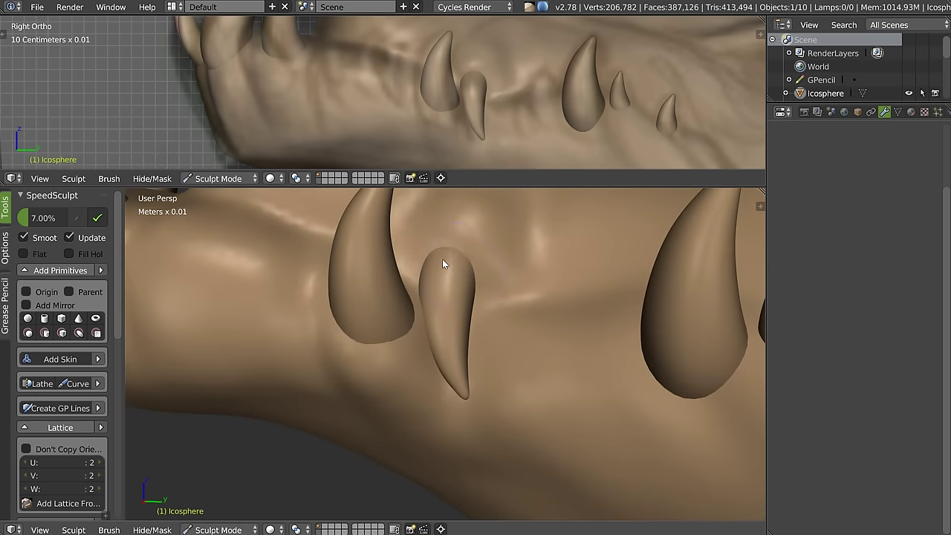
{"action": "mouse_move", "coordinate": [455, 255]}
{"action": "middle_mouse_down"}
{"action": "mouse_move", "coordinate": [449, 245]}
{"action": "mouse_move", "coordinate": [529, 284]}
{"action": "mouse_move", "coordinate": [472, 272]}
{"action": "mouse_move", "coordinate": [486, 245]}
{"action": "mouse_move", "coordinate": [531, 325]}
{"action": "middle_mouse_up"}
{"action": "scroll", "coordinate": [472, 253], "scroll_direction": "up", "scroll_amount": 3}
{"action": "scroll", "coordinate": [480, 293], "scroll_direction": "down", "scroll_amount": 3}
{"action": "scroll", "coordinate": [531, 324], "scroll_direction": "up", "scroll_amount": 2}
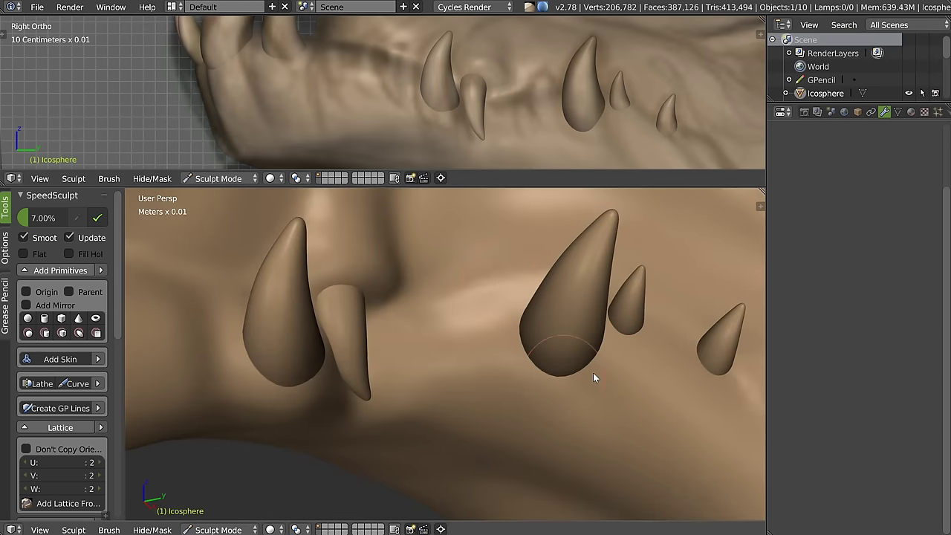
{"action": "middle_click_drag", "start_coordinate": [643, 100], "coordinate": [569, 59], "text": "shift"}
{"action": "scroll", "coordinate": [618, 334], "scroll_direction": "up", "scroll_amount": 1}
{"action": "middle_click_drag", "start_coordinate": [618, 333], "coordinate": [575, 306]}
Step: Raise a ridge and bump and carve a small crease into the jaw surface
{"action": "key", "text": "w"}
{"action": "middle_click_drag", "start_coordinate": [549, 343], "coordinate": [453, 267]}
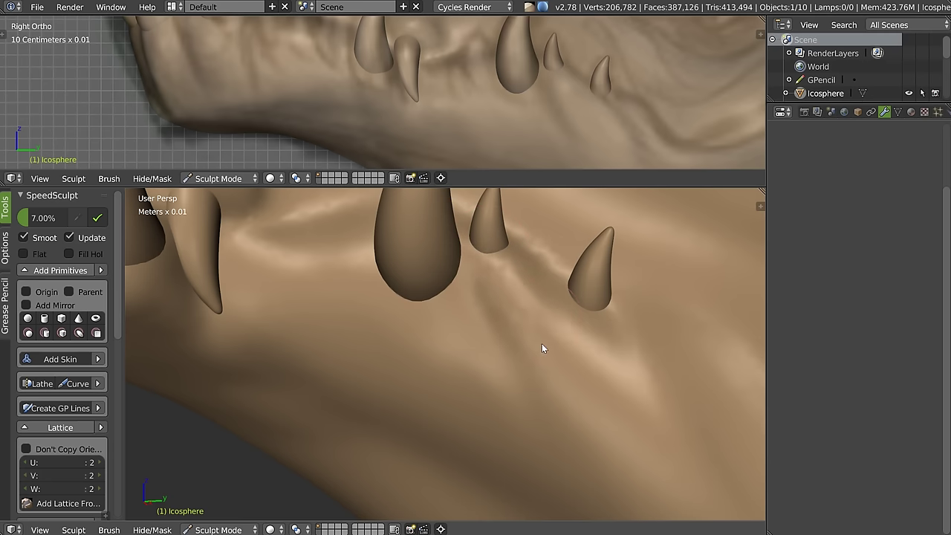
{"action": "left_click_drag", "start_coordinate": [558, 335], "coordinate": [579, 385]}
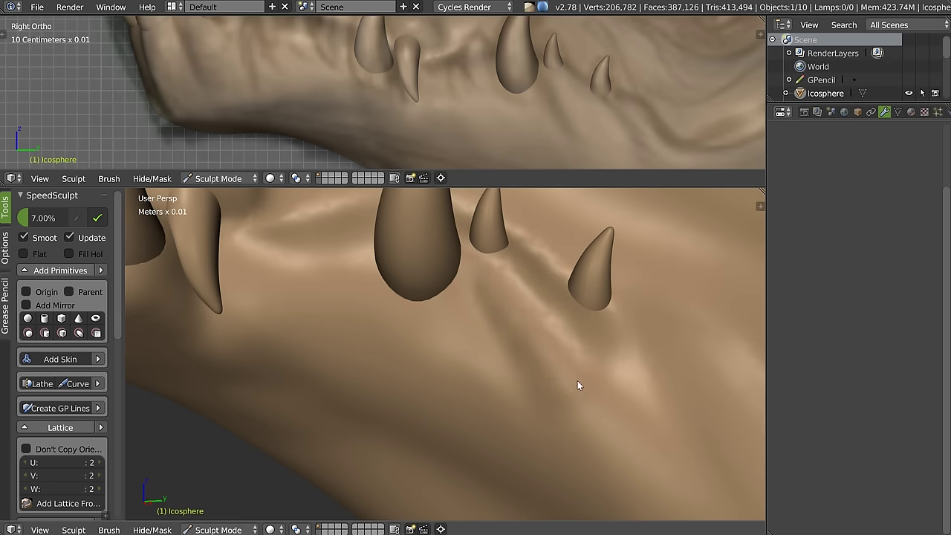
{"action": "middle_click_drag", "start_coordinate": [577, 345], "coordinate": [546, 310], "text": "shift"}
{"action": "left_click_drag", "start_coordinate": [537, 318], "coordinate": [569, 371]}
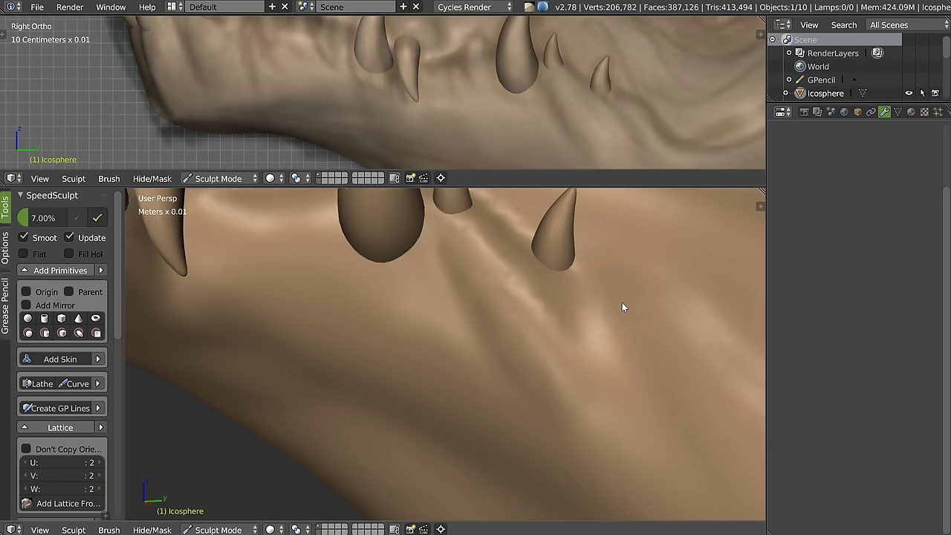
{"action": "middle_click_drag", "start_coordinate": [622, 310], "coordinate": [576, 289], "text": "shift"}
Step: Set the brush radius to 64 and touch up the surface at the tooth base
{"action": "key", "text": "w"}
{"action": "left_click", "coordinate": [491, 270]}
{"action": "middle_click_drag", "start_coordinate": [509, 254], "coordinate": [494, 281], "text": "shift"}
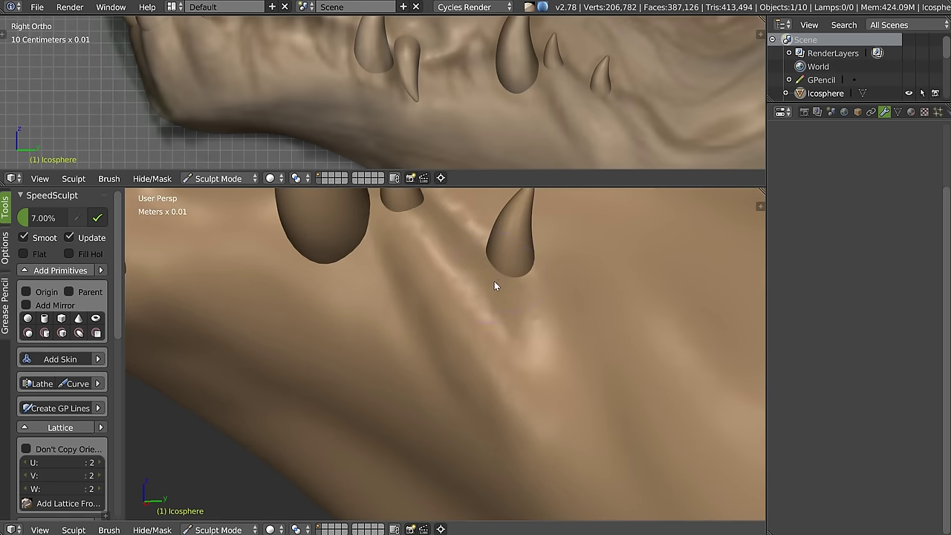
{"action": "key", "text": "f"}
{"action": "left_click", "coordinate": [496, 275]}
{"action": "left_click_drag", "start_coordinate": [484, 252], "coordinate": [512, 282]}
Step: Switch to the Crease brush and carve a deep diagonal groove below the tooth
{"action": "middle_click_drag", "start_coordinate": [519, 275], "coordinate": [517, 255]}
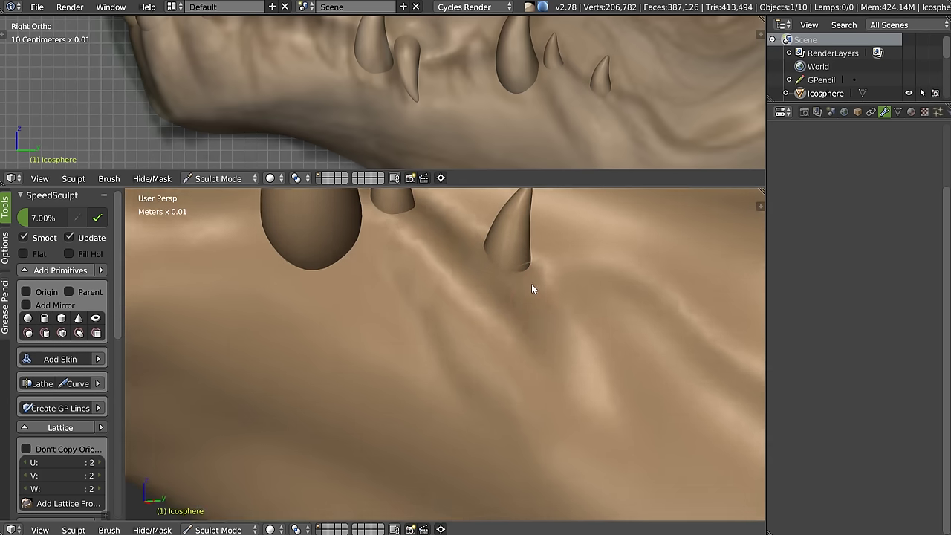
{"action": "key", "text": "w"}
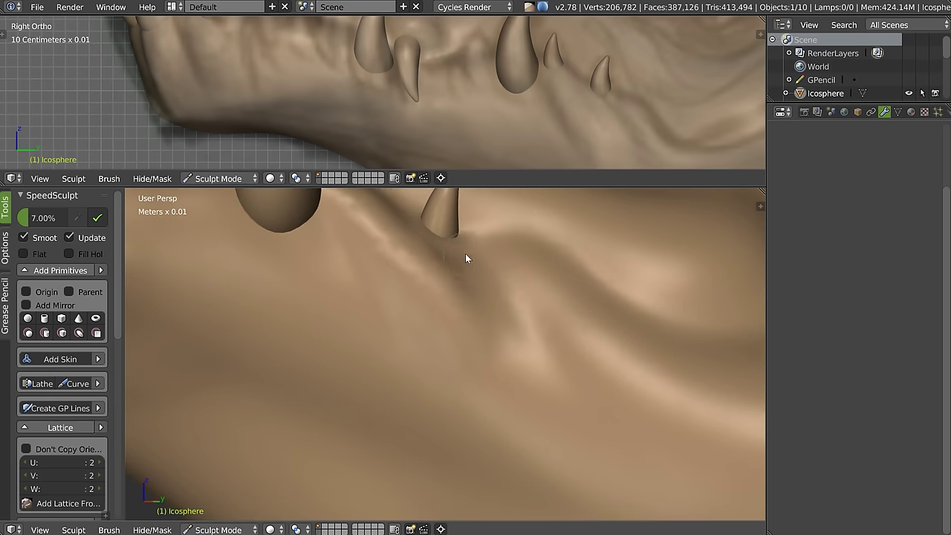
{"action": "key", "text": "w"}
{"action": "left_click", "coordinate": [338, 275]}
{"action": "left_click_drag", "start_coordinate": [462, 254], "coordinate": [553, 378]}
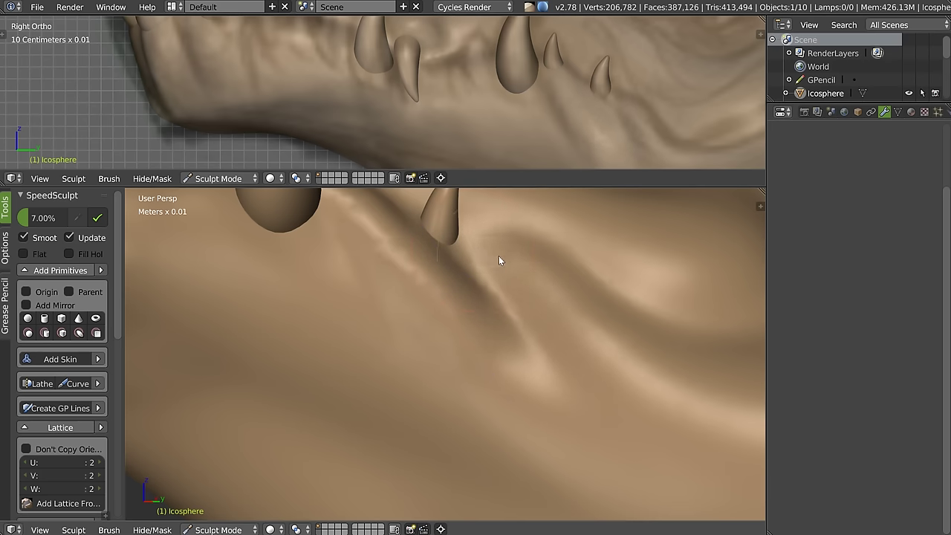
{"action": "left_click_drag", "start_coordinate": [476, 253], "coordinate": [541, 315]}
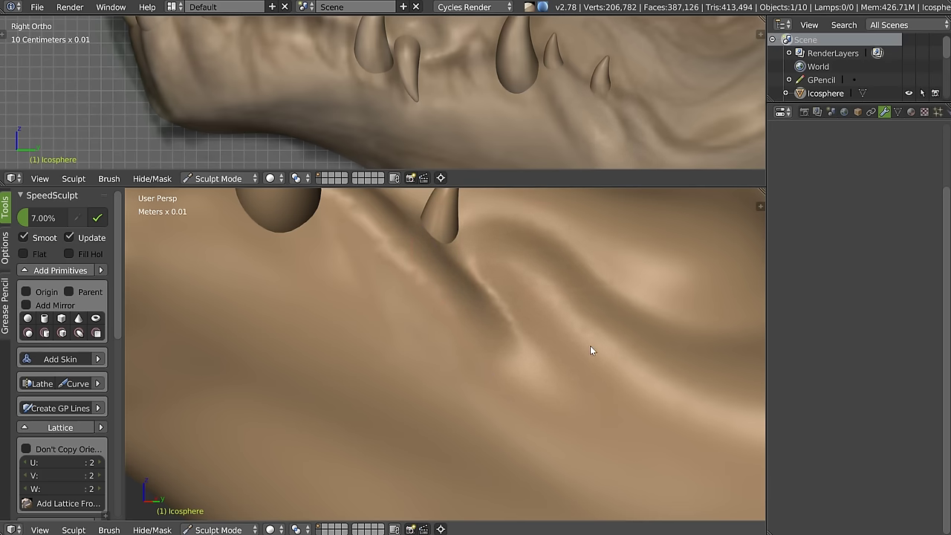
{"action": "scroll", "coordinate": [590, 347], "scroll_direction": "down", "scroll_amount": 4}
{"action": "mouse_move", "coordinate": [512, 327]}
{"action": "middle_mouse_down"}
{"action": "mouse_move", "coordinate": [525, 329]}
{"action": "mouse_move", "coordinate": [512, 307]}
{"action": "mouse_move", "coordinate": [467, 280]}
{"action": "middle_mouse_up"}
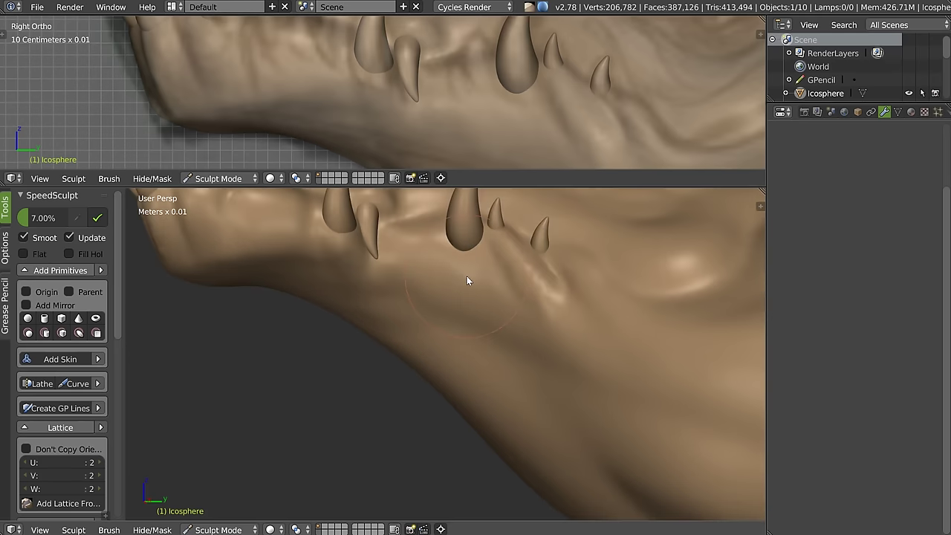
{"action": "scroll", "coordinate": [467, 276], "scroll_direction": "up", "scroll_amount": 2}
Step: Add subtle Crease detail, undoing and redoing the crease at the big tooth's base
{"action": "key", "text": "w"}
{"action": "left_click", "coordinate": [392, 276]}
{"action": "middle_click_drag", "start_coordinate": [486, 350], "coordinate": [480, 317]}
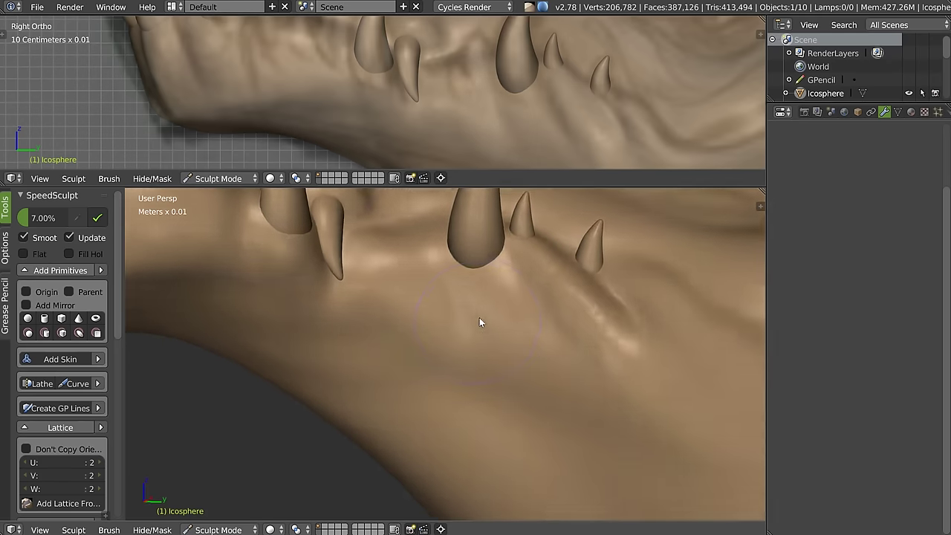
{"action": "mouse_move", "coordinate": [442, 274]}
{"action": "left_mouse_down"}
{"action": "mouse_move", "coordinate": [515, 366]}
{"action": "mouse_move", "coordinate": [575, 399]}
{"action": "left_mouse_up"}
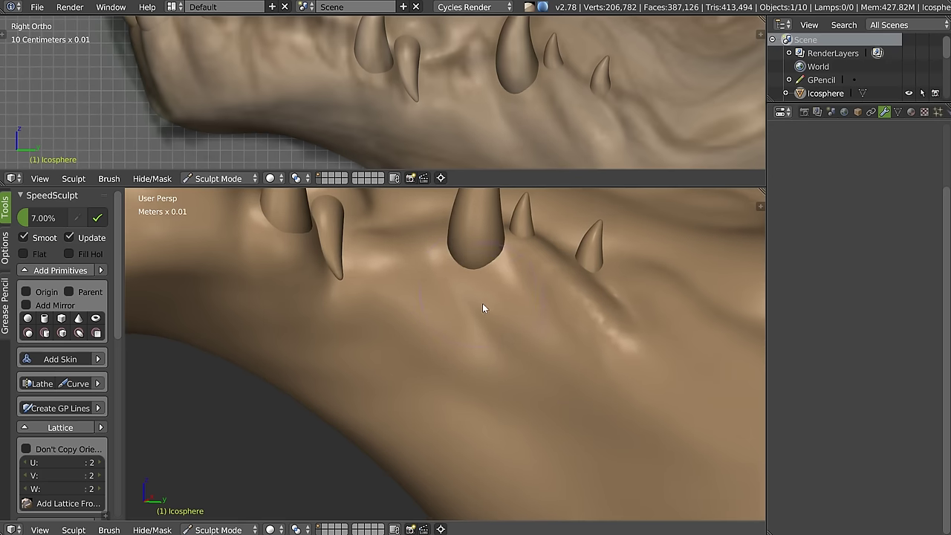
{"action": "scroll", "coordinate": [476, 283], "scroll_direction": "up", "scroll_amount": 1}
{"action": "scroll", "coordinate": [465, 294], "scroll_direction": "up", "scroll_amount": 2}
{"action": "key", "text": "ctrl+z"}
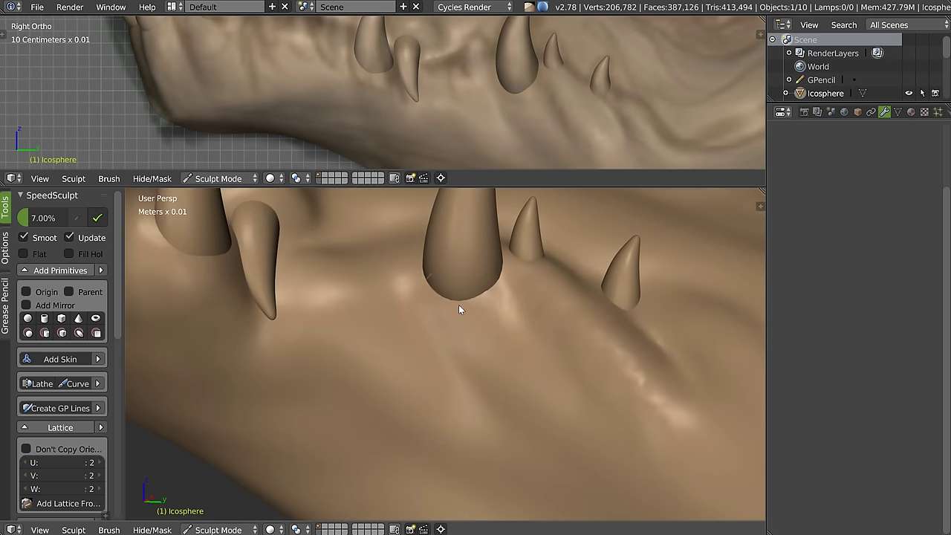
{"action": "middle_click_drag", "start_coordinate": [456, 306], "coordinate": [449, 290]}
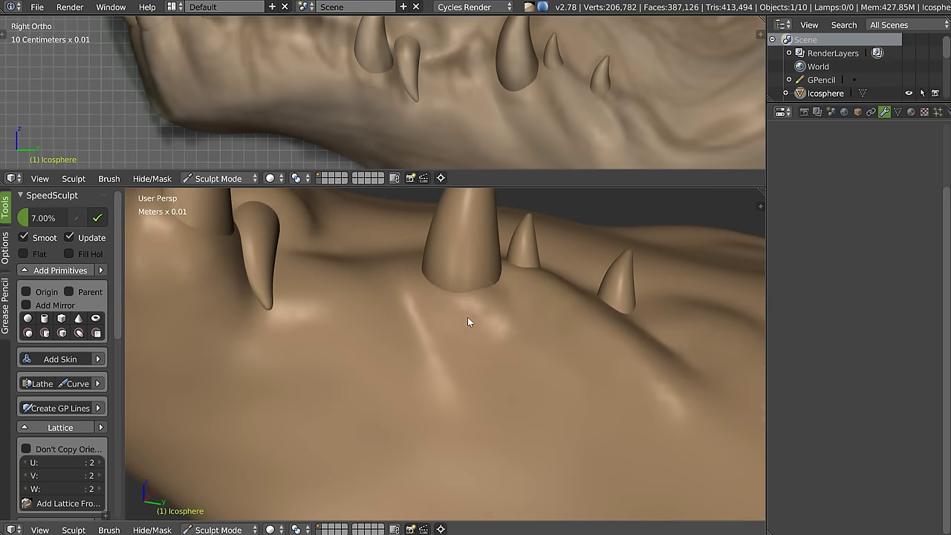
{"action": "key", "text": "ctrl+shift+z"}
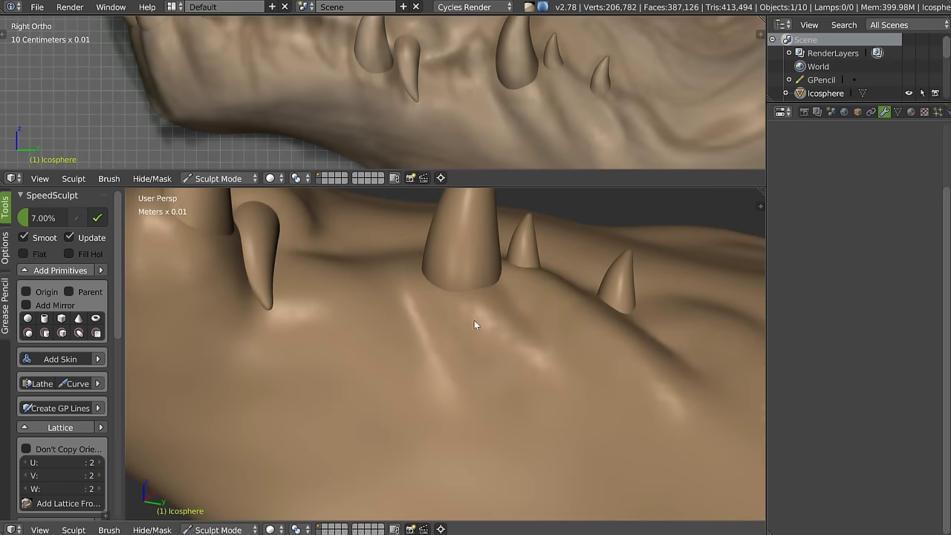
{"action": "middle_click_drag", "start_coordinate": [487, 283], "coordinate": [447, 282]}
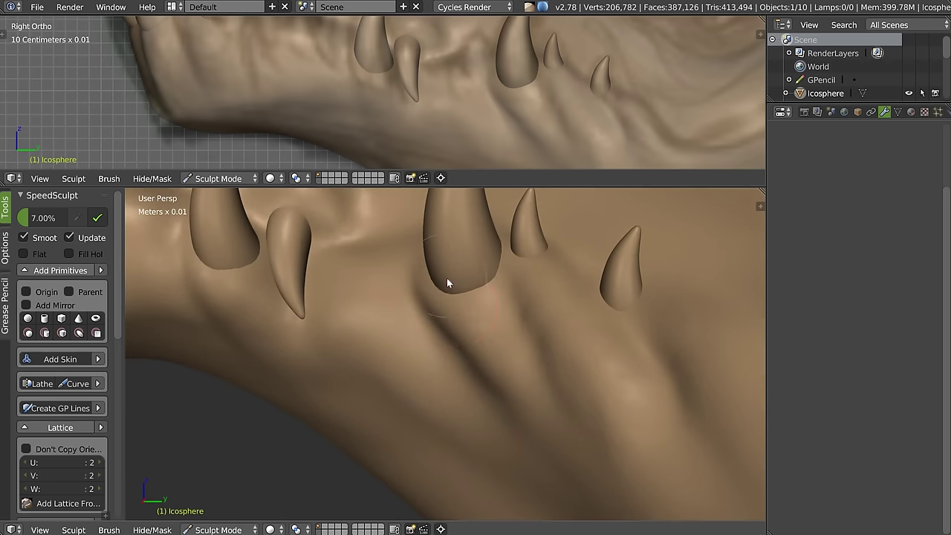
{"action": "mouse_move", "coordinate": [554, 322]}
{"action": "middle_mouse_down"}
{"action": "mouse_move", "coordinate": [530, 293]}
{"action": "mouse_move", "coordinate": [457, 293]}
{"action": "mouse_move", "coordinate": [420, 278]}
{"action": "mouse_move", "coordinate": [463, 297]}
{"action": "mouse_move", "coordinate": [486, 275]}
{"action": "mouse_move", "coordinate": [501, 335]}
{"action": "mouse_move", "coordinate": [473, 350]}
{"action": "mouse_move", "coordinate": [571, 364]}
{"action": "mouse_move", "coordinate": [636, 324]}
{"action": "mouse_move", "coordinate": [565, 362]}
{"action": "mouse_move", "coordinate": [415, 352]}
{"action": "middle_mouse_up"}
Step: Orbit around the jaw and crease the gum between the front teeth
{"action": "scroll", "coordinate": [413, 345], "scroll_direction": "up", "scroll_amount": 5}
{"action": "mouse_move", "coordinate": [467, 309]}
{"action": "middle_mouse_down"}
{"action": "mouse_move", "coordinate": [415, 309]}
{"action": "mouse_move", "coordinate": [471, 292]}
{"action": "mouse_move", "coordinate": [434, 290]}
{"action": "mouse_move", "coordinate": [391, 310]}
{"action": "mouse_move", "coordinate": [355, 304]}
{"action": "mouse_move", "coordinate": [410, 323]}
{"action": "mouse_move", "coordinate": [235, 400]}
{"action": "middle_mouse_up"}
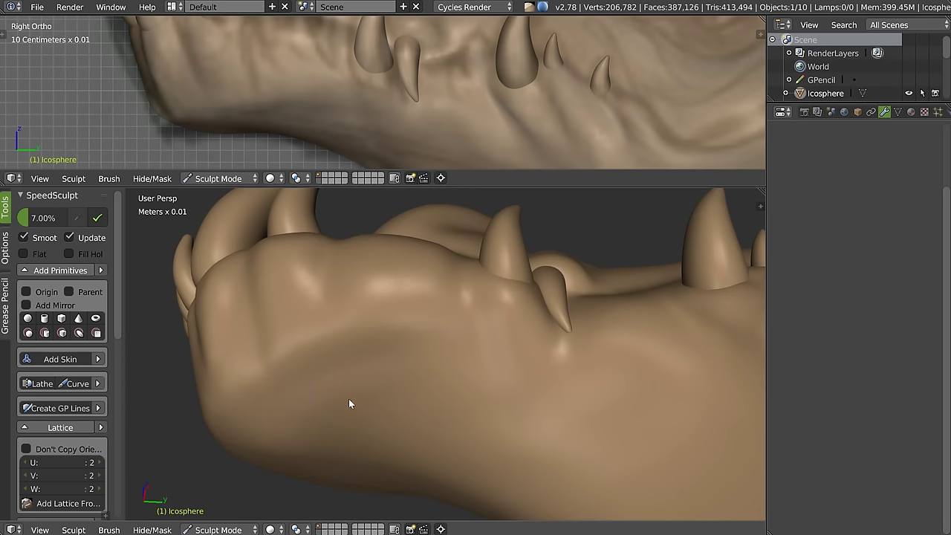
{"action": "mouse_move", "coordinate": [409, 363]}
{"action": "middle_mouse_down"}
{"action": "mouse_move", "coordinate": [538, 218]}
{"action": "mouse_move", "coordinate": [487, 321]}
{"action": "mouse_move", "coordinate": [495, 292]}
{"action": "middle_mouse_up"}
{"action": "middle_click_drag", "start_coordinate": [400, 344], "coordinate": [448, 337]}
{"action": "mouse_move", "coordinate": [603, 382]}
{"action": "middle_mouse_down"}
{"action": "mouse_move", "coordinate": [538, 327]}
{"action": "mouse_move", "coordinate": [463, 313]}
{"action": "middle_mouse_up"}
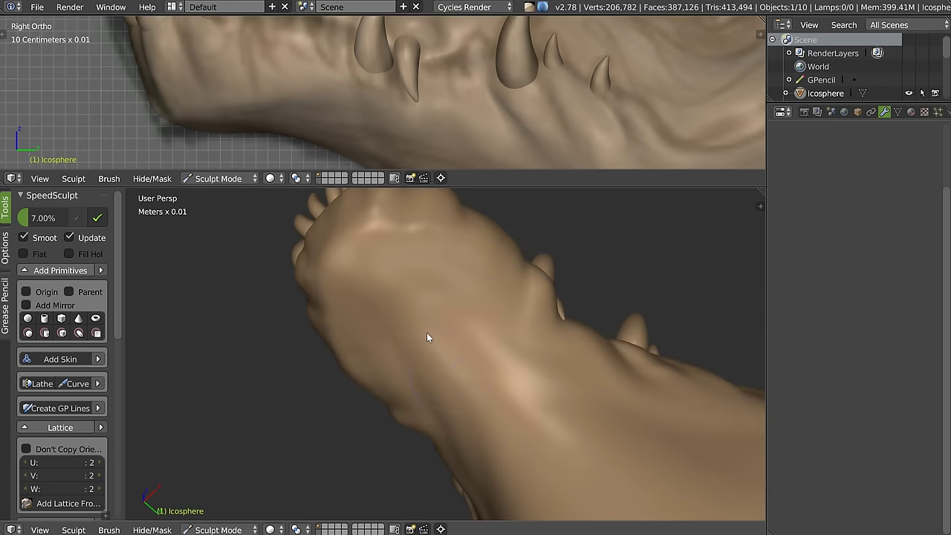
{"action": "mouse_move", "coordinate": [594, 327]}
{"action": "middle_mouse_down"}
{"action": "mouse_move", "coordinate": [537, 371]}
{"action": "mouse_move", "coordinate": [527, 340]}
{"action": "mouse_move", "coordinate": [396, 302]}
{"action": "middle_mouse_up"}
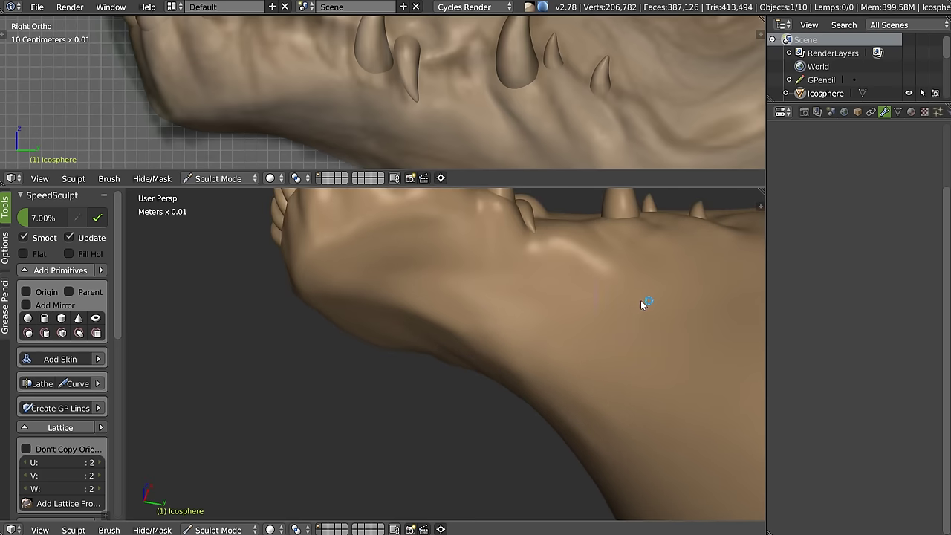
{"action": "middle_click_drag", "start_coordinate": [643, 304], "coordinate": [593, 399]}
{"action": "mouse_move", "coordinate": [576, 351]}
{"action": "middle_mouse_down"}
{"action": "mouse_move", "coordinate": [540, 300]}
{"action": "mouse_move", "coordinate": [435, 276]}
{"action": "mouse_move", "coordinate": [448, 350]}
{"action": "mouse_move", "coordinate": [480, 313]}
{"action": "middle_mouse_up"}
{"action": "scroll", "coordinate": [480, 313], "scroll_direction": "up", "scroll_amount": 2}
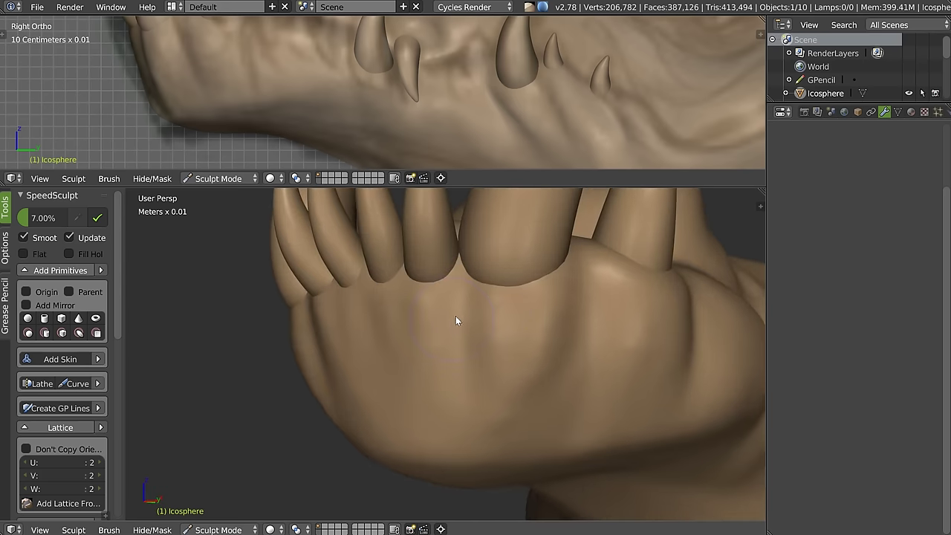
{"action": "left_click_drag", "start_coordinate": [467, 295], "coordinate": [461, 287]}
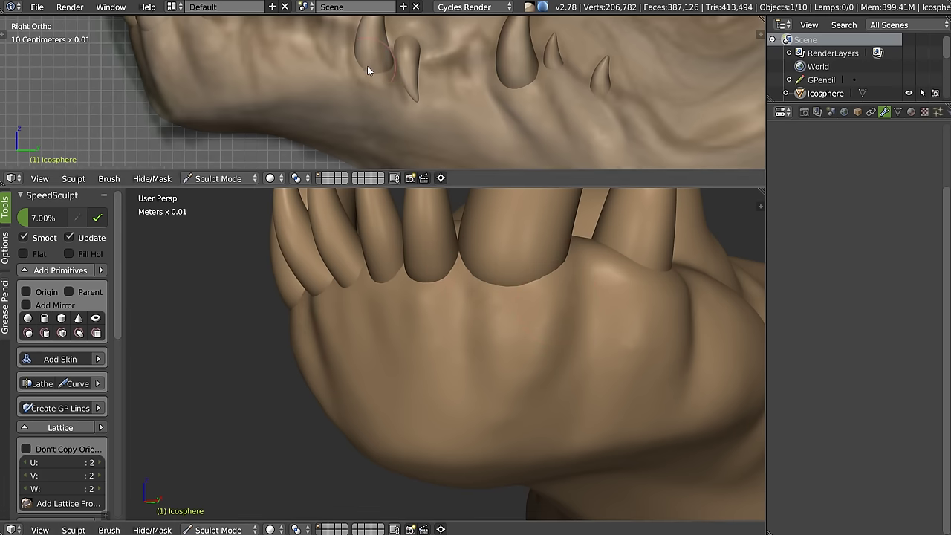
Step: Inspect the teeth from a low side angle, then return to Object Mode
{"action": "middle_click_drag", "start_coordinate": [367, 65], "coordinate": [432, 139], "text": "shift"}
{"action": "mouse_move", "coordinate": [578, 296]}
{"action": "middle_mouse_down"}
{"action": "mouse_move", "coordinate": [497, 329]}
{"action": "mouse_move", "coordinate": [626, 311]}
{"action": "mouse_move", "coordinate": [513, 333]}
{"action": "middle_mouse_up"}
{"action": "scroll", "coordinate": [450, 309], "scroll_direction": "up", "scroll_amount": 1}
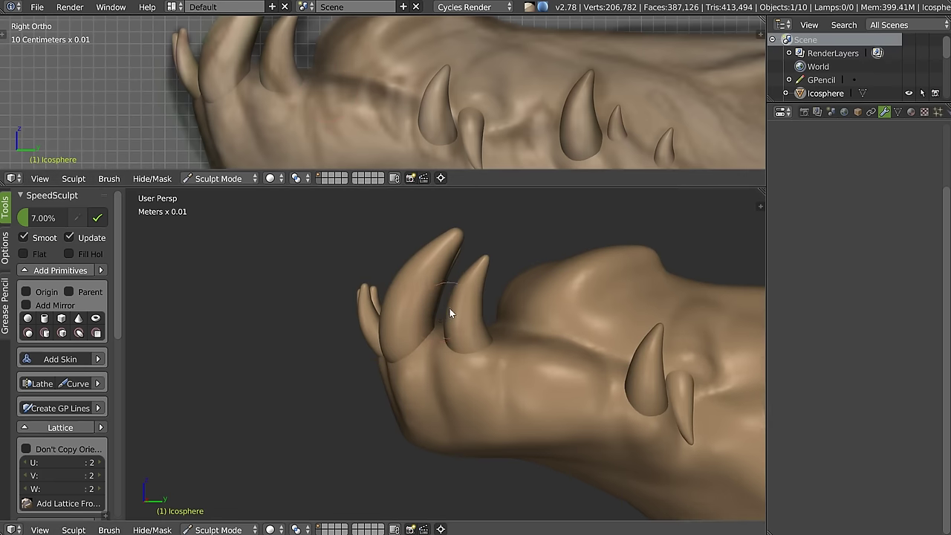
{"action": "scroll", "coordinate": [505, 320], "scroll_direction": "up", "scroll_amount": 2}
{"action": "scroll", "coordinate": [437, 315], "scroll_direction": "up", "scroll_amount": 1}
{"action": "scroll", "coordinate": [413, 292], "scroll_direction": "up", "scroll_amount": 1}
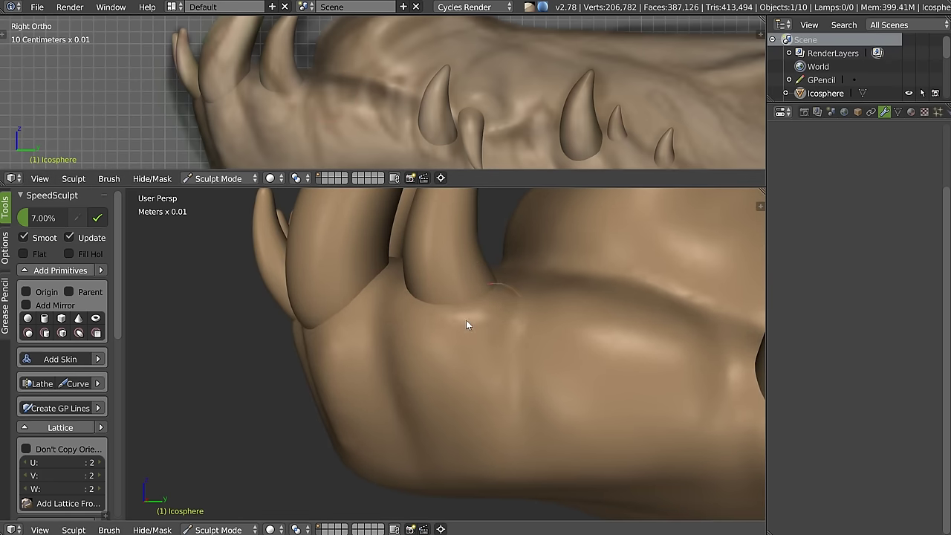
{"action": "middle_click_drag", "start_coordinate": [485, 361], "coordinate": [352, 319]}
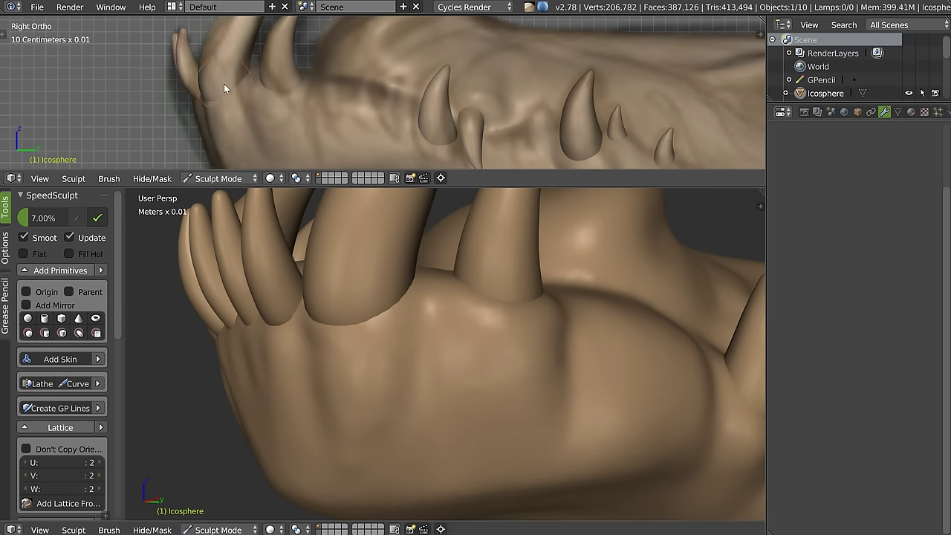
{"action": "mouse_move", "coordinate": [329, 281]}
{"action": "middle_mouse_down"}
{"action": "mouse_move", "coordinate": [365, 285]}
{"action": "mouse_move", "coordinate": [386, 272]}
{"action": "middle_mouse_up"}
{"action": "key", "text": "Tab"}
Step: Edit the front tooth's skeleton and move one point lower into the gum
{"action": "left_click", "coordinate": [373, 281]}
{"action": "right_click", "coordinate": [369, 301]}
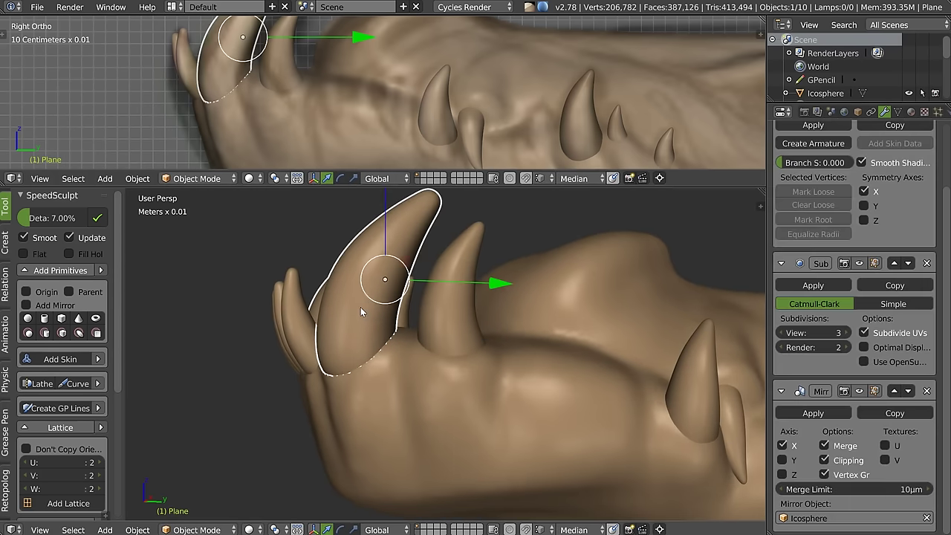
{"action": "key", "text": "Tab"}
{"action": "middle_click_drag", "start_coordinate": [360, 312], "coordinate": [365, 327]}
{"action": "right_click", "coordinate": [360, 325]}
{"action": "key", "text": "g"}
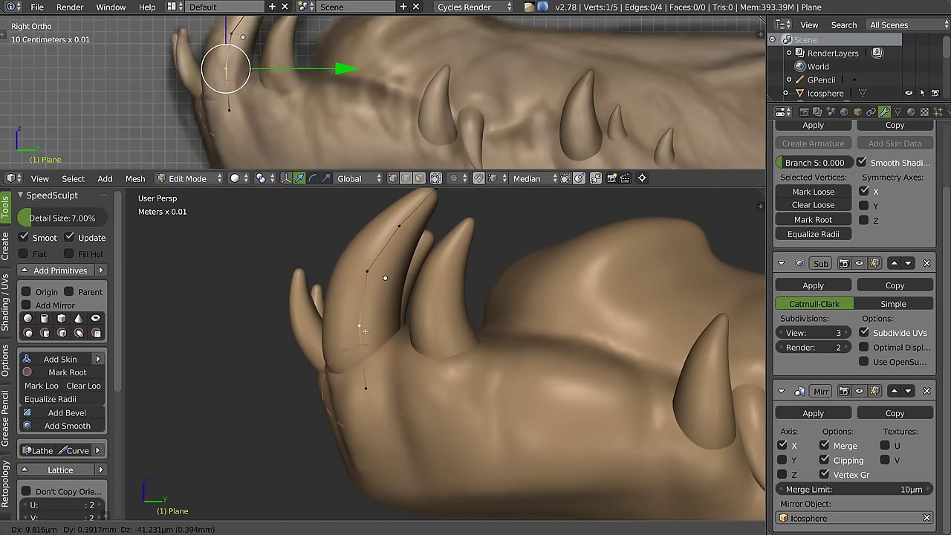
{"action": "left_click", "coordinate": [363, 324]}
{"action": "key", "text": "g"}
{"action": "left_click", "coordinate": [379, 392]}
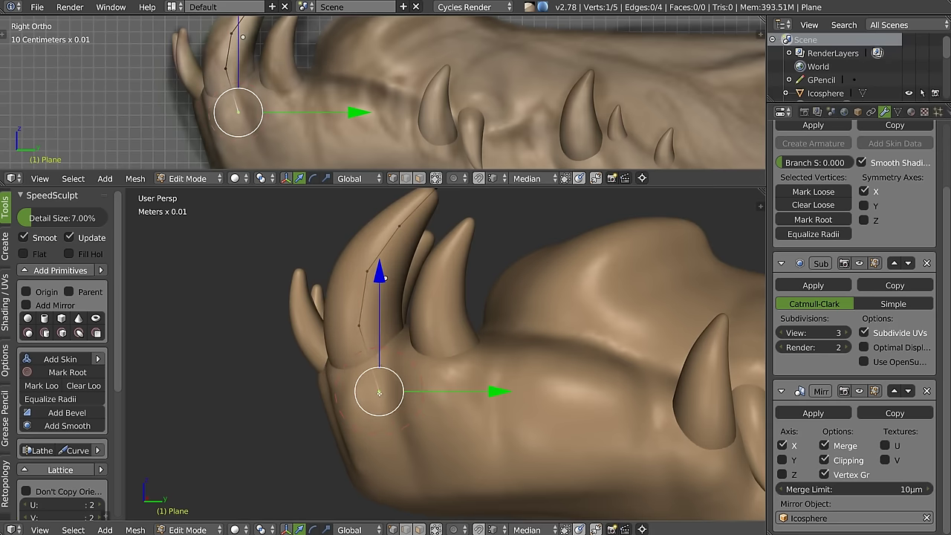
Step: Slim the front tooth by resizing its thickness at two lower skeleton points
{"action": "middle_click_drag", "start_coordinate": [414, 236], "coordinate": [414, 239]}
{"action": "right_click", "coordinate": [414, 239]}
{"action": "key", "text": "g"}
{"action": "right_click", "coordinate": [390, 266]}
{"action": "right_click", "coordinate": [379, 278]}
{"action": "key", "text": "s"}
{"action": "left_click", "coordinate": [458, 299]}
{"action": "right_click", "coordinate": [345, 322]}
{"action": "key", "text": "s"}
{"action": "left_click", "coordinate": [466, 335]}
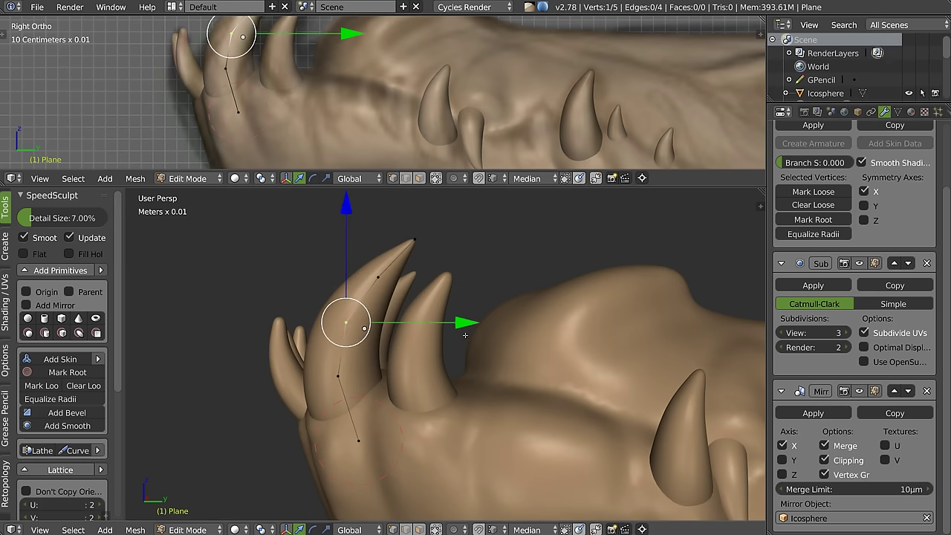
{"action": "key", "text": "KP_Decimal"}
Step: Thin the smaller neighbouring tooth at its tip and the point below it
{"action": "key", "text": "Tab"}
{"action": "left_click", "coordinate": [417, 328]}
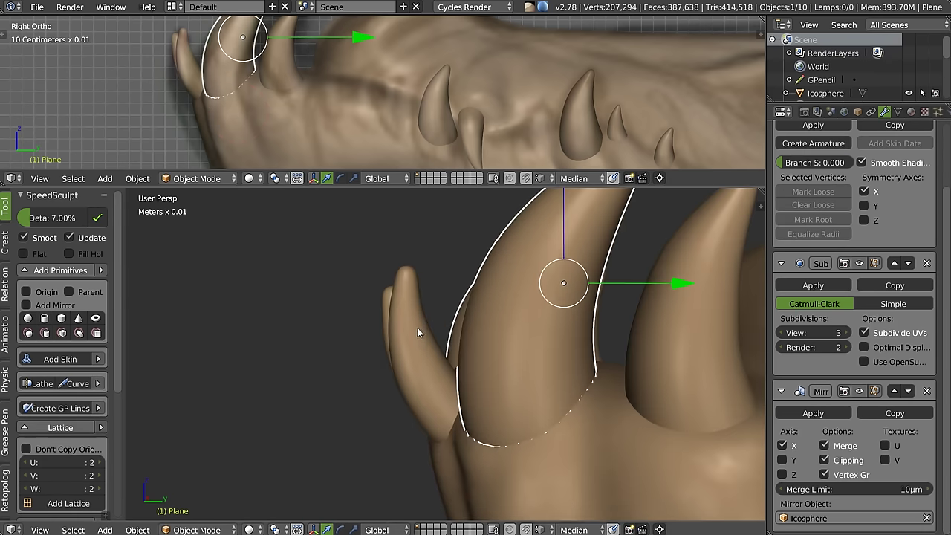
{"action": "key", "text": "Tab"}
{"action": "right_click", "coordinate": [408, 263]}
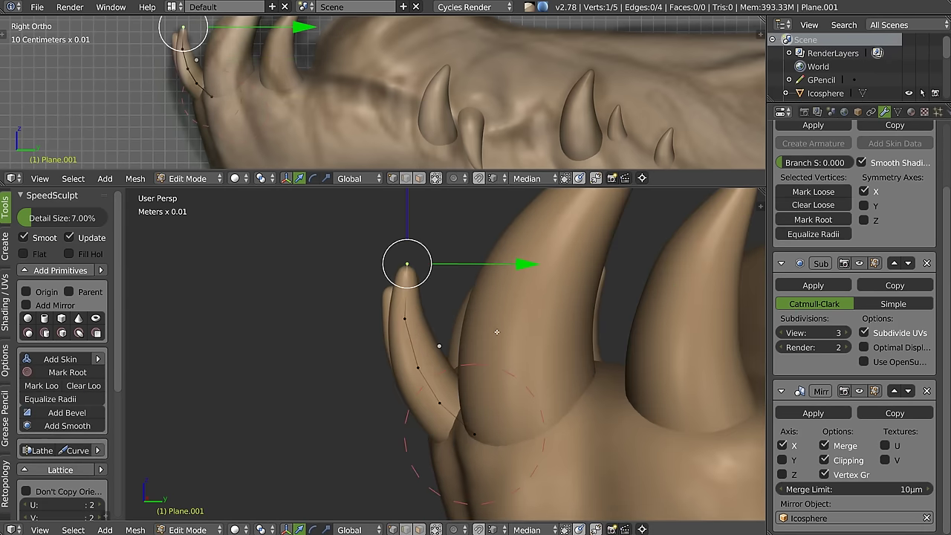
{"action": "key", "text": "s"}
{"action": "left_click", "coordinate": [434, 298]}
{"action": "right_click", "coordinate": [405, 320]}
{"action": "key", "text": "s"}
{"action": "left_click", "coordinate": [515, 328]}
Step: Raise a middle skeleton point of the tooth upward from a front view
{"action": "middle_click_drag", "start_coordinate": [467, 390], "coordinate": [416, 401]}
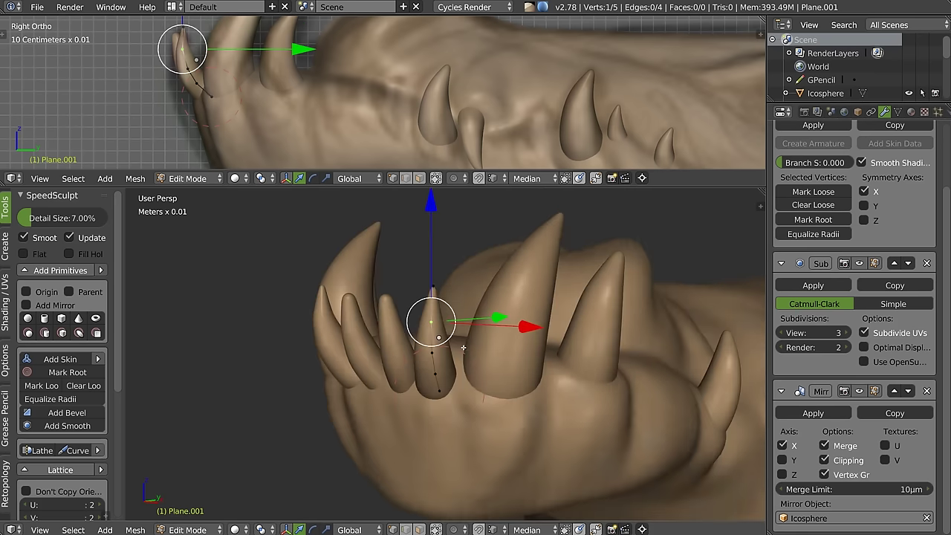
{"action": "right_click", "coordinate": [434, 391]}
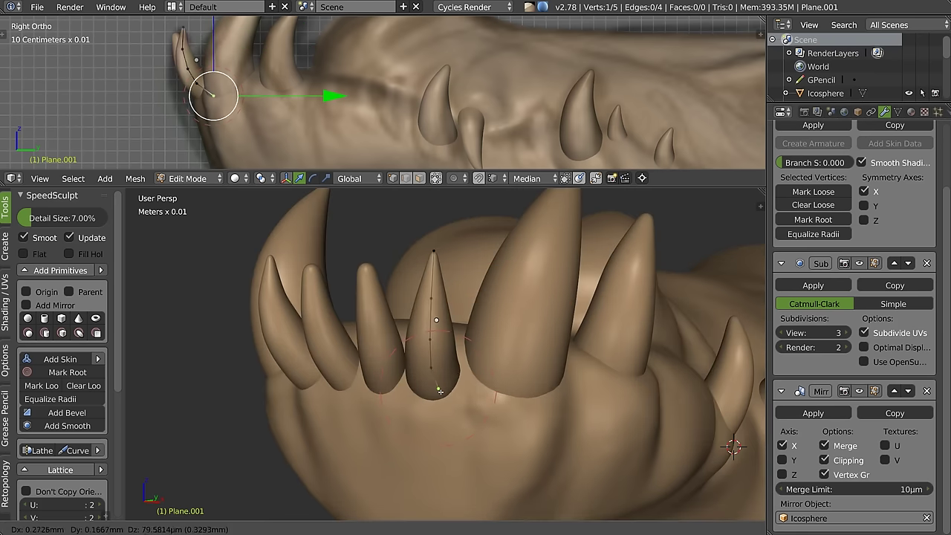
{"action": "middle_click_drag", "start_coordinate": [434, 391], "coordinate": [438, 356]}
{"action": "right_click", "coordinate": [440, 356]}
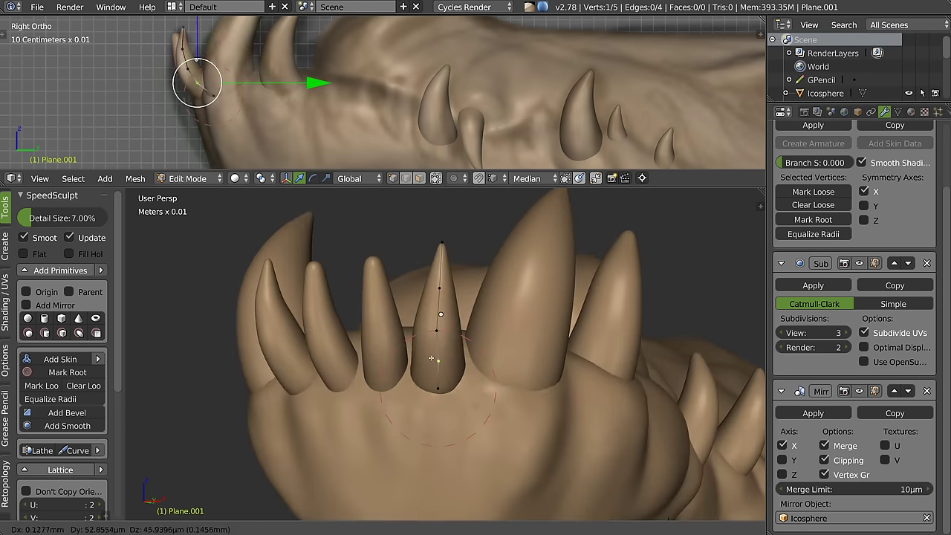
{"action": "key", "text": "g"}
{"action": "left_click", "coordinate": [430, 321]}
{"action": "left_click_drag", "start_coordinate": [430, 321], "coordinate": [433, 289]}
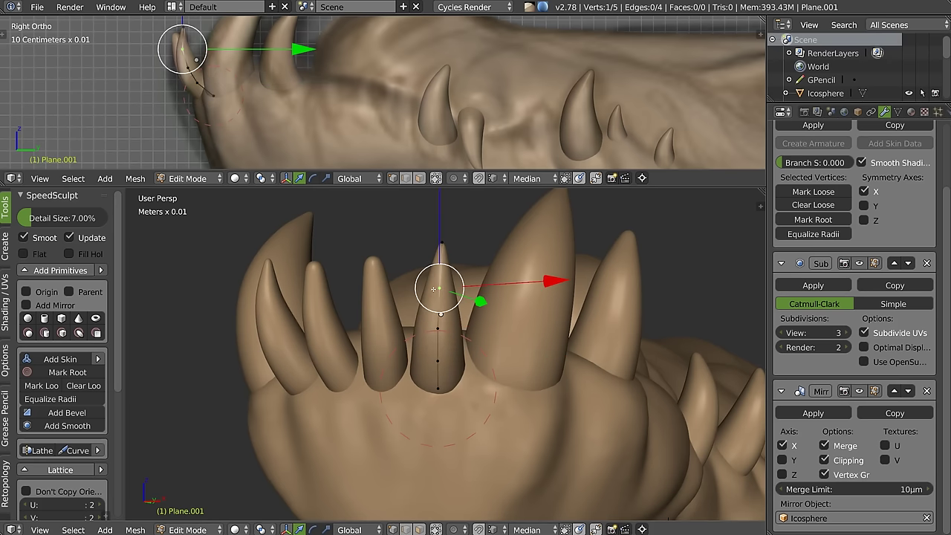
Step: Fine-tune the tooth tip position, return to Object Mode, and select the jaw mesh
{"action": "middle_click_drag", "start_coordinate": [430, 293], "coordinate": [446, 297]}
{"action": "key", "text": "g"}
{"action": "left_click", "coordinate": [441, 295]}
{"action": "key", "text": "g"}
{"action": "left_click", "coordinate": [431, 338]}
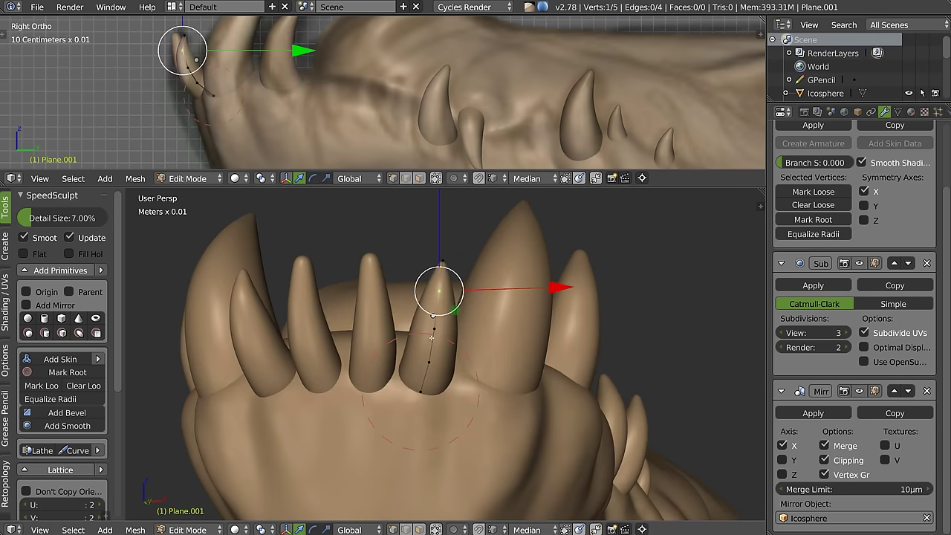
{"action": "mouse_move", "coordinate": [454, 362]}
{"action": "middle_mouse_down"}
{"action": "mouse_move", "coordinate": [442, 320]}
{"action": "mouse_move", "coordinate": [416, 299]}
{"action": "mouse_move", "coordinate": [373, 331]}
{"action": "mouse_move", "coordinate": [386, 306]}
{"action": "mouse_move", "coordinate": [381, 260]}
{"action": "mouse_move", "coordinate": [338, 320]}
{"action": "mouse_move", "coordinate": [477, 223]}
{"action": "middle_mouse_up"}
{"action": "key", "text": "Tab"}
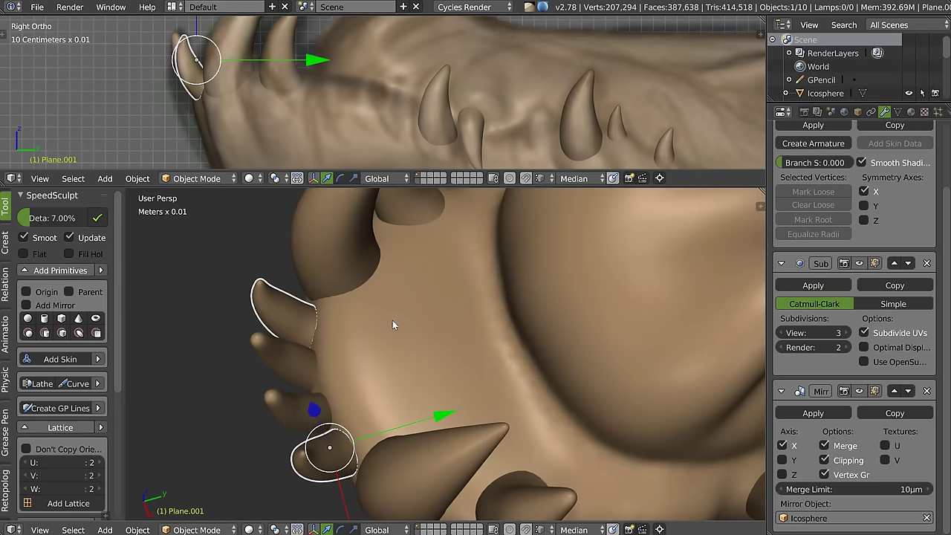
{"action": "right_click", "coordinate": [450, 368]}
Step: Put the jaw in Sculpt Mode, pick a sculpt brush and set its radius to 171
{"action": "key", "text": "Tab"}
{"action": "left_click", "coordinate": [535, 314]}
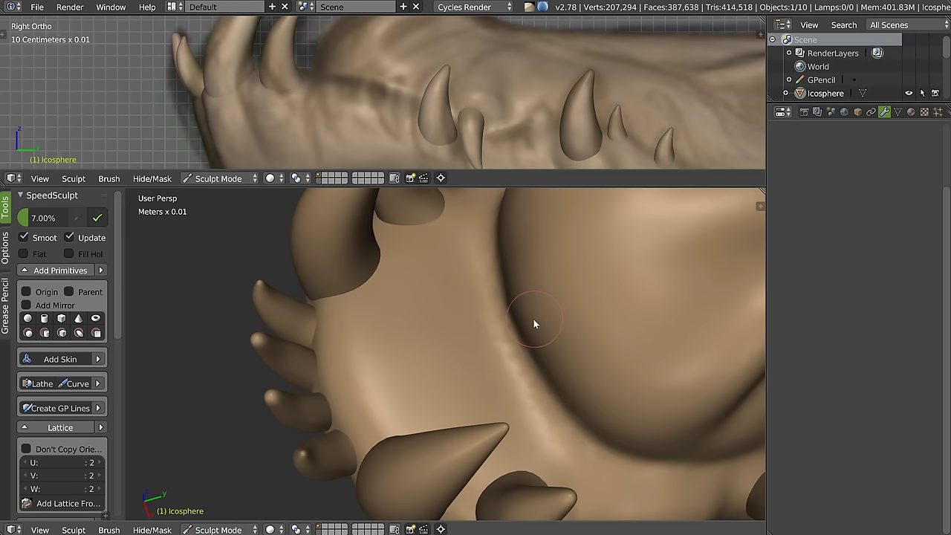
{"action": "key", "text": "w"}
{"action": "key", "text": "f"}
{"action": "left_click", "coordinate": [419, 346]}
Step: Carve a crease and ridge into the cheek, then fold and deepen a crease along the lower jaw
{"action": "mouse_move", "coordinate": [394, 333]}
{"action": "left_mouse_down"}
{"action": "mouse_move", "coordinate": [429, 272]}
{"action": "mouse_move", "coordinate": [463, 251]}
{"action": "left_mouse_up"}
{"action": "mouse_move", "coordinate": [406, 343]}
{"action": "left_mouse_down"}
{"action": "mouse_move", "coordinate": [425, 361]}
{"action": "mouse_move", "coordinate": [471, 376]}
{"action": "mouse_move", "coordinate": [435, 366]}
{"action": "left_mouse_up"}
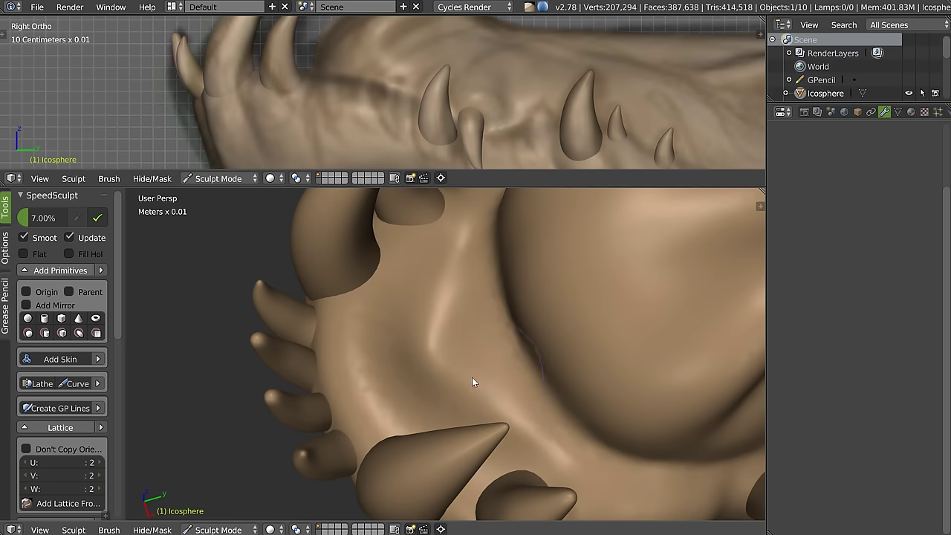
{"action": "middle_click_drag", "start_coordinate": [489, 347], "coordinate": [487, 322]}
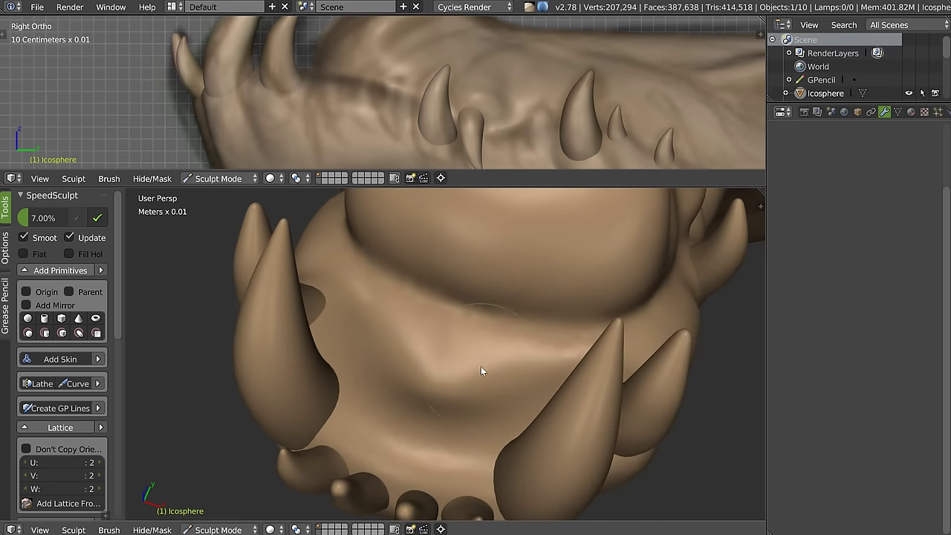
{"action": "left_click_drag", "start_coordinate": [427, 335], "coordinate": [492, 350]}
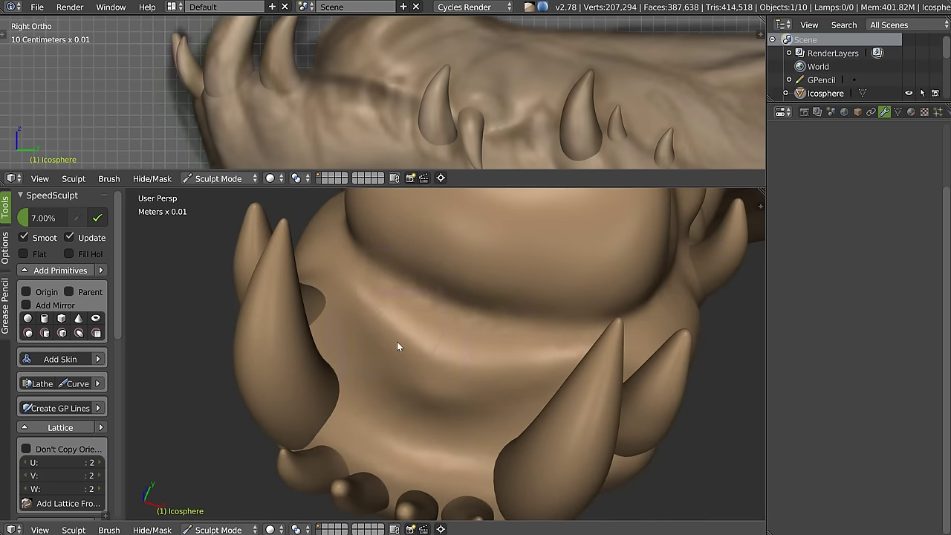
{"action": "mouse_move", "coordinate": [440, 334]}
{"action": "middle_mouse_down"}
{"action": "mouse_move", "coordinate": [407, 325]}
{"action": "mouse_move", "coordinate": [434, 335]}
{"action": "middle_mouse_up"}
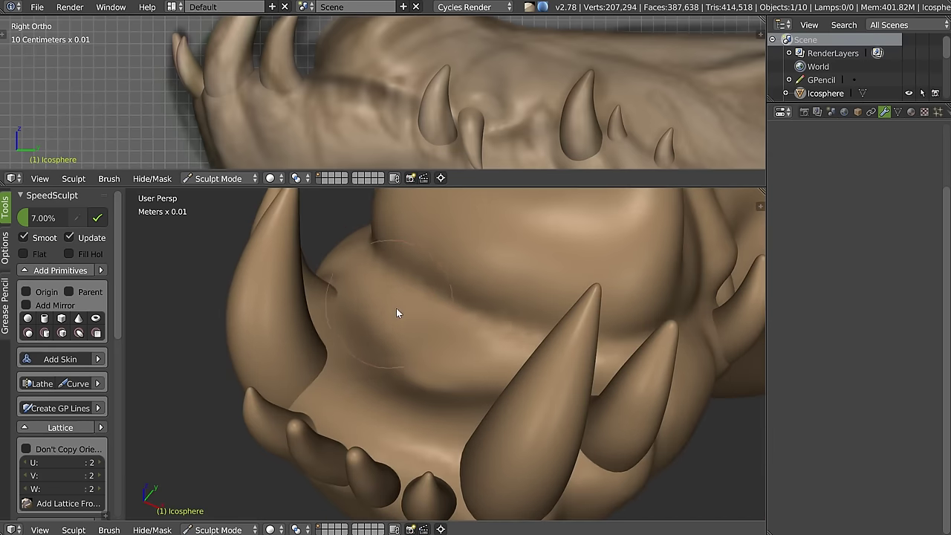
{"action": "mouse_move", "coordinate": [393, 286]}
{"action": "middle_mouse_down"}
{"action": "mouse_move", "coordinate": [376, 319]}
{"action": "mouse_move", "coordinate": [348, 317]}
{"action": "mouse_move", "coordinate": [345, 289]}
{"action": "mouse_move", "coordinate": [284, 301]}
{"action": "mouse_move", "coordinate": [354, 281]}
{"action": "mouse_move", "coordinate": [414, 283]}
{"action": "mouse_move", "coordinate": [404, 350]}
{"action": "mouse_move", "coordinate": [415, 318]}
{"action": "middle_mouse_up"}
{"action": "left_click_drag", "start_coordinate": [381, 360], "coordinate": [445, 321]}
{"action": "left_click_drag", "start_coordinate": [461, 284], "coordinate": [446, 391]}
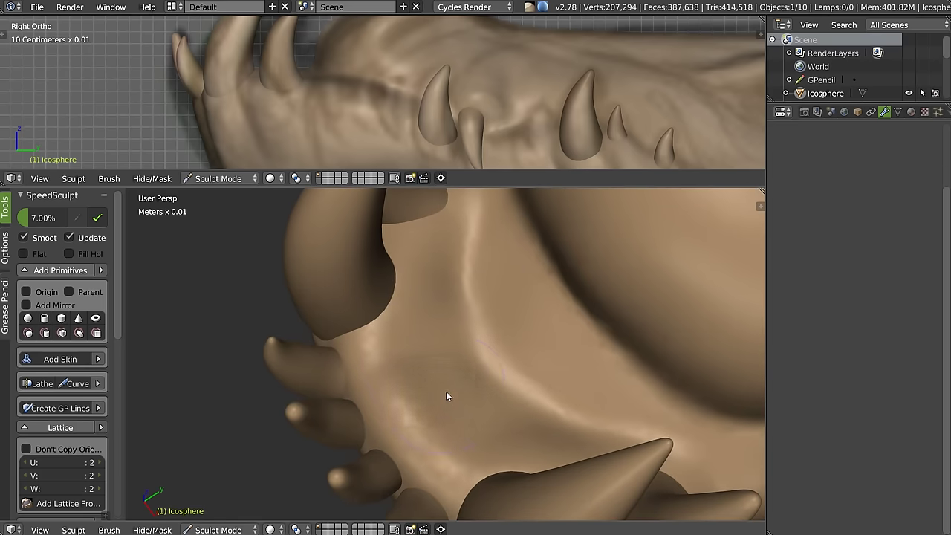
{"action": "mouse_move", "coordinate": [441, 424]}
{"action": "left_mouse_down"}
{"action": "mouse_move", "coordinate": [449, 387]}
{"action": "mouse_move", "coordinate": [480, 442]}
{"action": "left_mouse_up"}
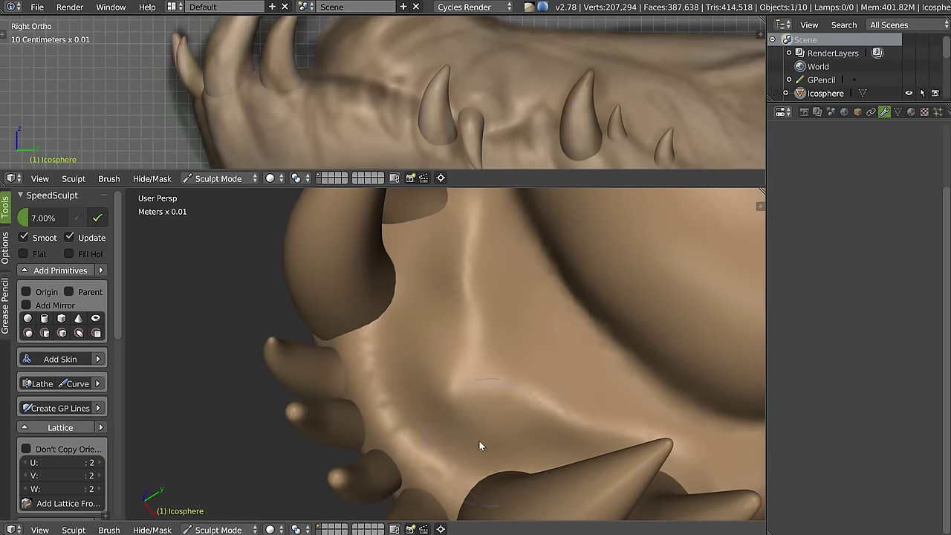
Step: Reshape the skin near the right horn base and raise a bump on the jaw, undoing a stray dent
{"action": "mouse_move", "coordinate": [562, 435]}
{"action": "middle_mouse_down"}
{"action": "mouse_move", "coordinate": [518, 376]}
{"action": "mouse_move", "coordinate": [487, 359]}
{"action": "middle_mouse_up"}
{"action": "left_click_drag", "start_coordinate": [498, 345], "coordinate": [521, 232]}
{"action": "left_click_drag", "start_coordinate": [414, 359], "coordinate": [397, 380]}
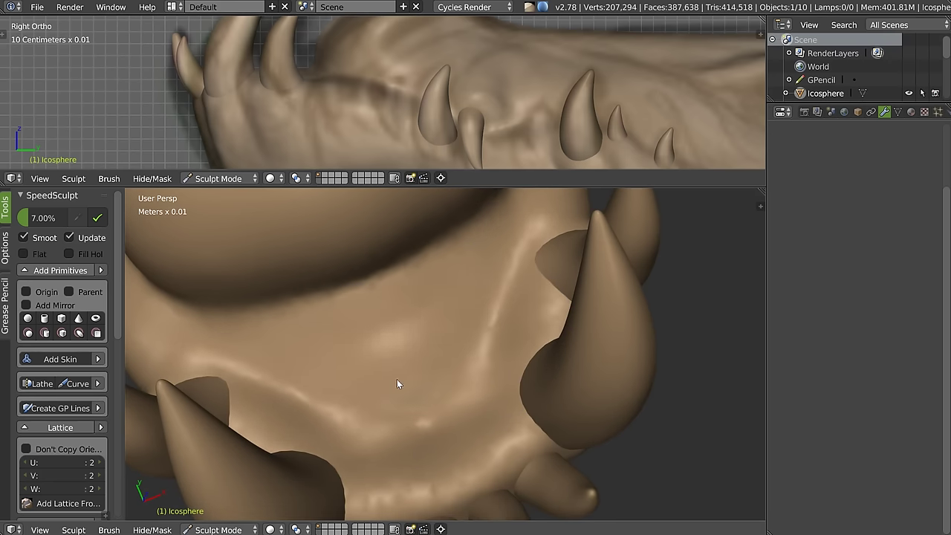
{"action": "mouse_move", "coordinate": [429, 342]}
{"action": "middle_mouse_down"}
{"action": "mouse_move", "coordinate": [345, 319]}
{"action": "mouse_move", "coordinate": [449, 318]}
{"action": "mouse_move", "coordinate": [409, 292]}
{"action": "middle_mouse_up"}
{"action": "mouse_move", "coordinate": [550, 253]}
{"action": "middle_mouse_down"}
{"action": "mouse_move", "coordinate": [407, 246]}
{"action": "mouse_move", "coordinate": [394, 279]}
{"action": "mouse_move", "coordinate": [432, 275]}
{"action": "mouse_move", "coordinate": [355, 275]}
{"action": "middle_mouse_up"}
{"action": "mouse_move", "coordinate": [454, 275]}
{"action": "middle_mouse_down"}
{"action": "mouse_move", "coordinate": [404, 300]}
{"action": "mouse_move", "coordinate": [416, 323]}
{"action": "middle_mouse_up"}
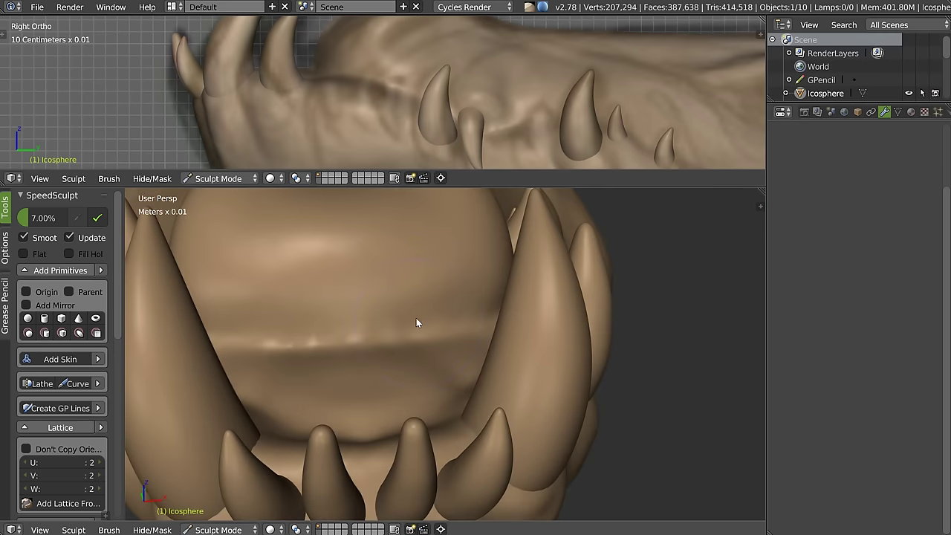
{"action": "mouse_move", "coordinate": [469, 282]}
{"action": "middle_mouse_down"}
{"action": "mouse_move", "coordinate": [426, 297]}
{"action": "mouse_move", "coordinate": [398, 342]}
{"action": "mouse_move", "coordinate": [453, 297]}
{"action": "mouse_move", "coordinate": [424, 310]}
{"action": "middle_mouse_up"}
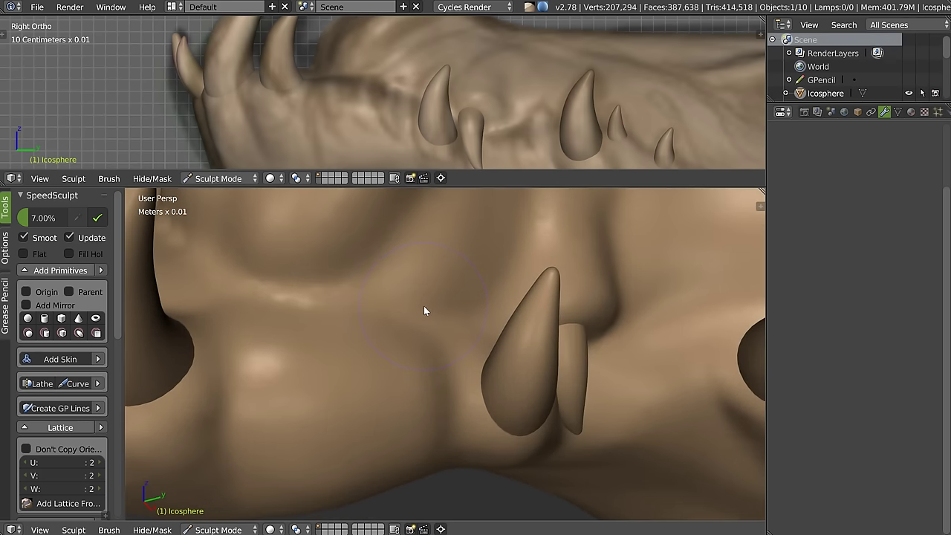
{"action": "left_click_drag", "start_coordinate": [425, 304], "coordinate": [412, 303]}
{"action": "key", "text": "ctrl+z"}
{"action": "mouse_move", "coordinate": [478, 292]}
{"action": "middle_mouse_down"}
{"action": "mouse_move", "coordinate": [402, 312]}
{"action": "mouse_move", "coordinate": [437, 202]}
{"action": "middle_mouse_up"}
{"action": "mouse_move", "coordinate": [349, 327]}
{"action": "middle_mouse_down"}
{"action": "mouse_move", "coordinate": [341, 336]}
{"action": "mouse_move", "coordinate": [370, 324]}
{"action": "mouse_move", "coordinate": [370, 338]}
{"action": "mouse_move", "coordinate": [419, 366]}
{"action": "mouse_move", "coordinate": [326, 333]}
{"action": "mouse_move", "coordinate": [336, 321]}
{"action": "mouse_move", "coordinate": [461, 335]}
{"action": "mouse_move", "coordinate": [475, 304]}
{"action": "mouse_move", "coordinate": [557, 346]}
{"action": "mouse_move", "coordinate": [315, 361]}
{"action": "mouse_move", "coordinate": [327, 335]}
{"action": "mouse_move", "coordinate": [414, 344]}
{"action": "mouse_move", "coordinate": [339, 293]}
{"action": "mouse_move", "coordinate": [410, 366]}
{"action": "mouse_move", "coordinate": [363, 346]}
{"action": "mouse_move", "coordinate": [322, 386]}
{"action": "mouse_move", "coordinate": [314, 301]}
{"action": "mouse_move", "coordinate": [275, 285]}
{"action": "middle_mouse_up"}
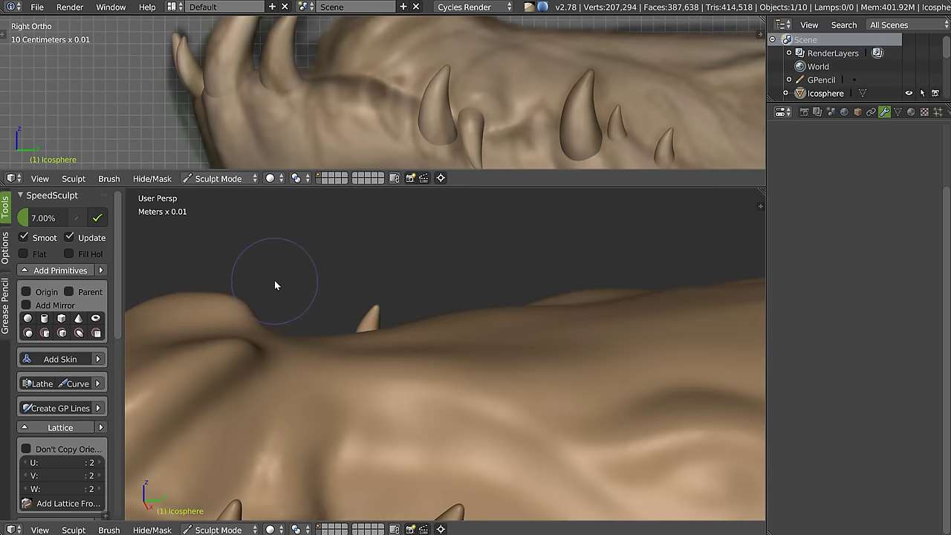
{"action": "middle_click_drag", "start_coordinate": [456, 78], "coordinate": [383, 95], "text": "shift"}
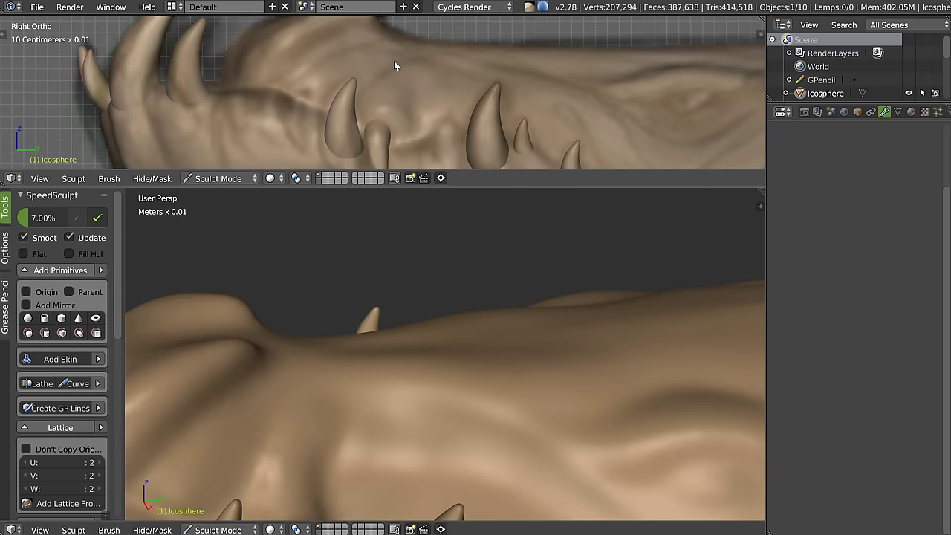
{"action": "mouse_move", "coordinate": [360, 327]}
{"action": "middle_mouse_down"}
{"action": "mouse_move", "coordinate": [393, 373]}
{"action": "mouse_move", "coordinate": [258, 396]}
{"action": "mouse_move", "coordinate": [378, 365]}
{"action": "mouse_move", "coordinate": [446, 319]}
{"action": "mouse_move", "coordinate": [361, 354]}
{"action": "mouse_move", "coordinate": [360, 369]}
{"action": "middle_mouse_up"}
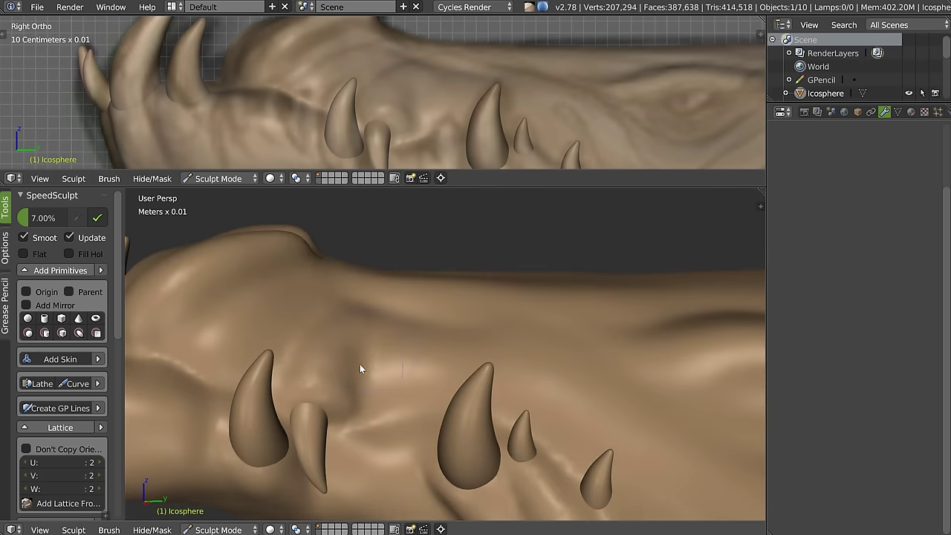
{"action": "middle_click_drag", "start_coordinate": [414, 321], "coordinate": [345, 328]}
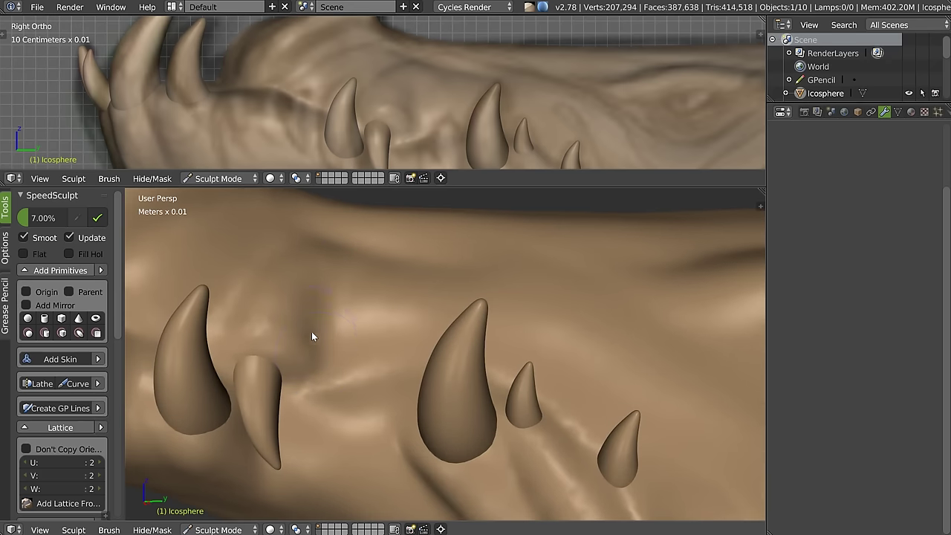
{"action": "mouse_move", "coordinate": [396, 386]}
{"action": "middle_mouse_down"}
{"action": "mouse_move", "coordinate": [358, 267]}
{"action": "mouse_move", "coordinate": [366, 268]}
{"action": "mouse_move", "coordinate": [339, 242]}
{"action": "middle_mouse_up"}
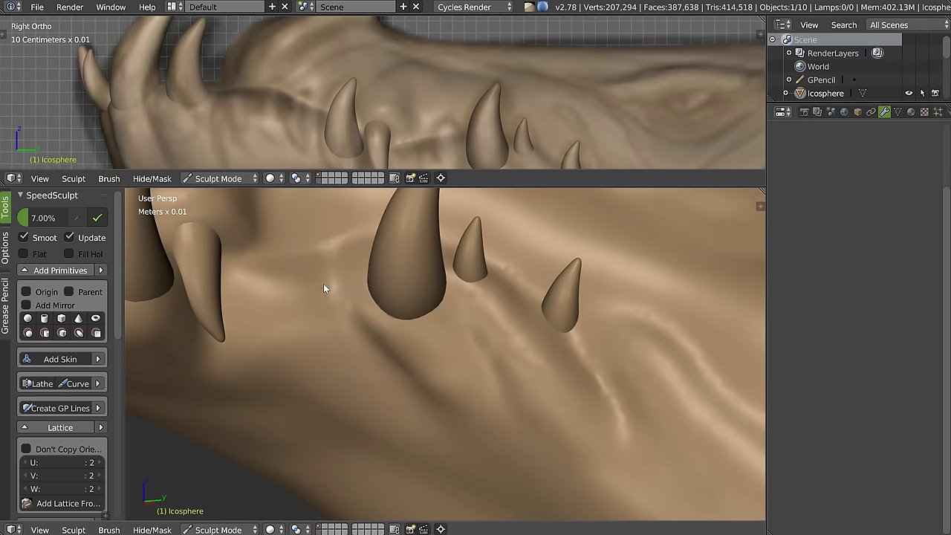
{"action": "mouse_move", "coordinate": [403, 366]}
{"action": "middle_mouse_down"}
{"action": "mouse_move", "coordinate": [340, 278]}
{"action": "mouse_move", "coordinate": [372, 270]}
{"action": "mouse_move", "coordinate": [364, 237]}
{"action": "middle_mouse_up"}
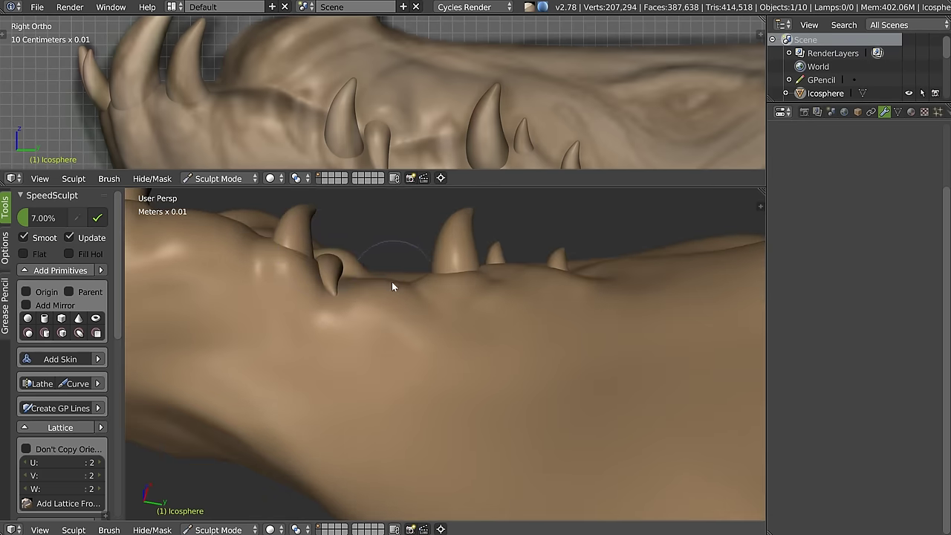
{"action": "middle_click_drag", "start_coordinate": [392, 282], "coordinate": [374, 294]}
{"action": "mouse_move", "coordinate": [386, 238]}
{"action": "middle_mouse_down"}
{"action": "mouse_move", "coordinate": [378, 261]}
{"action": "mouse_move", "coordinate": [410, 339]}
{"action": "mouse_move", "coordinate": [417, 281]}
{"action": "middle_mouse_up"}
Step: In Object Mode, duplicate the big side tooth, shrink the copy and tilt it slightly
{"action": "key", "text": "Tab"}
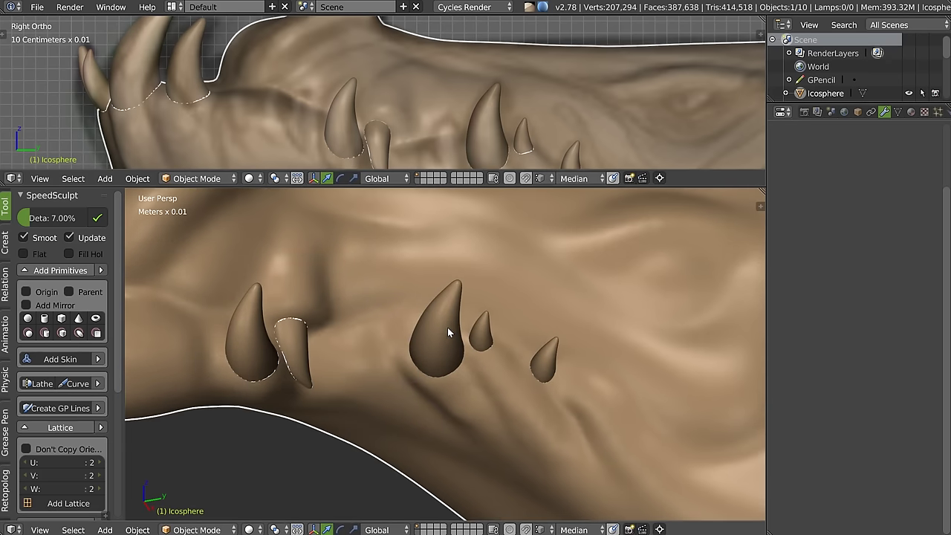
{"action": "right_click", "coordinate": [449, 332]}
{"action": "middle_click_drag", "start_coordinate": [449, 332], "coordinate": [446, 297]}
{"action": "middle_click_drag", "start_coordinate": [463, 126], "coordinate": [435, 66], "text": "shift"}
{"action": "key", "text": "shift+d"}
{"action": "left_click", "coordinate": [451, 89]}
{"action": "key", "text": "s"}
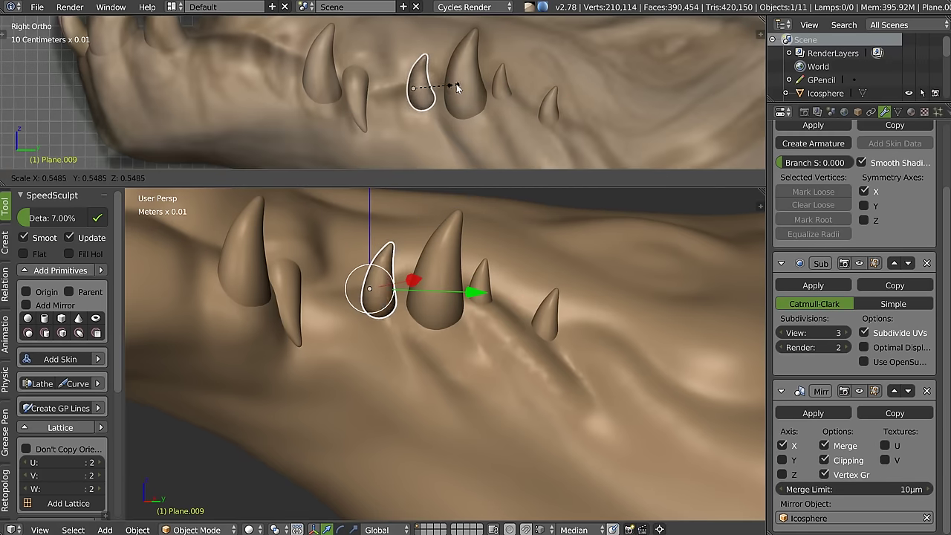
{"action": "left_click", "coordinate": [443, 93]}
{"action": "key", "text": "r"}
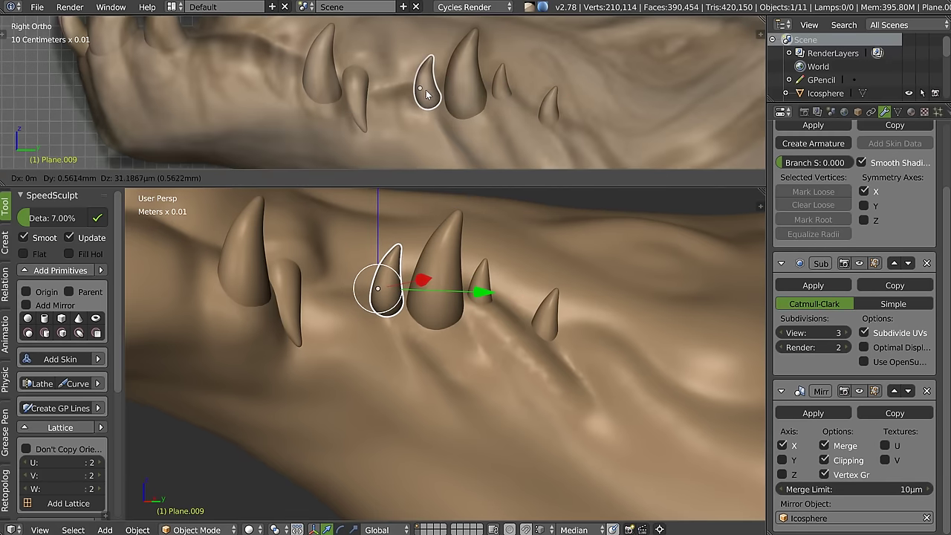
{"action": "left_click", "coordinate": [426, 90]}
Step: Position the new tooth, lowering it into the gum and sliding it sideways along the jaw
{"action": "middle_click_drag", "start_coordinate": [395, 321], "coordinate": [522, 344]}
{"action": "key", "text": "r"}
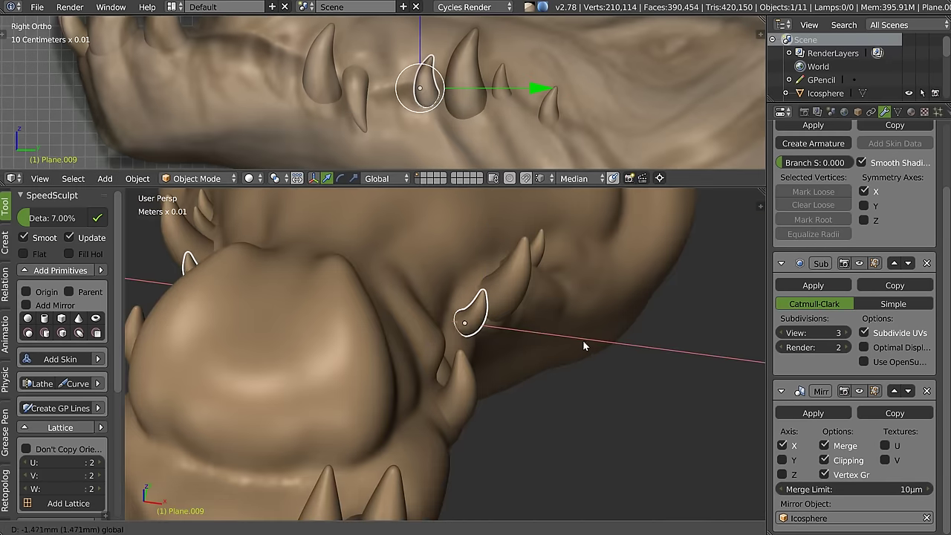
{"action": "left_click", "coordinate": [592, 346]}
{"action": "mouse_move", "coordinate": [592, 347]}
{"action": "middle_mouse_down"}
{"action": "mouse_move", "coordinate": [527, 312]}
{"action": "mouse_move", "coordinate": [475, 253]}
{"action": "middle_mouse_up"}
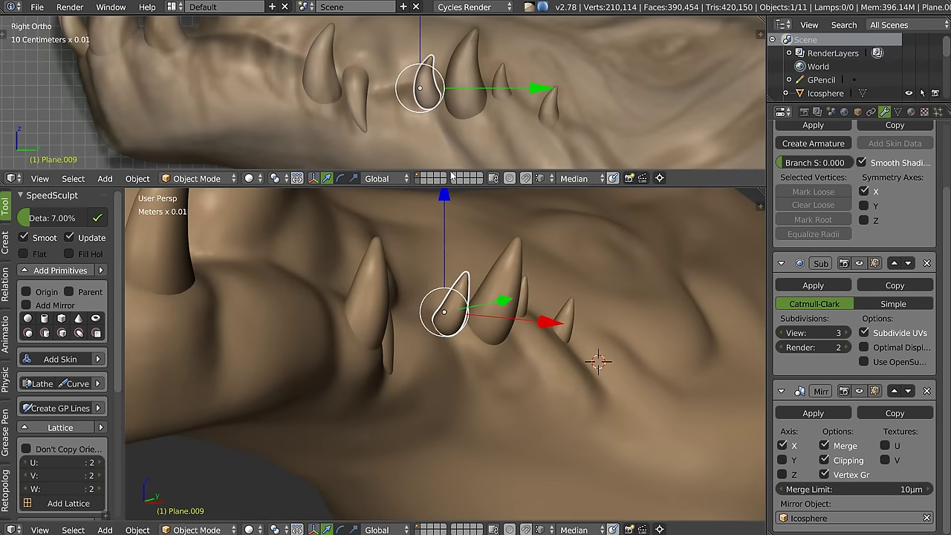
{"action": "left_click_drag", "start_coordinate": [443, 201], "coordinate": [446, 225]}
{"action": "middle_click_drag", "start_coordinate": [446, 225], "coordinate": [481, 288]}
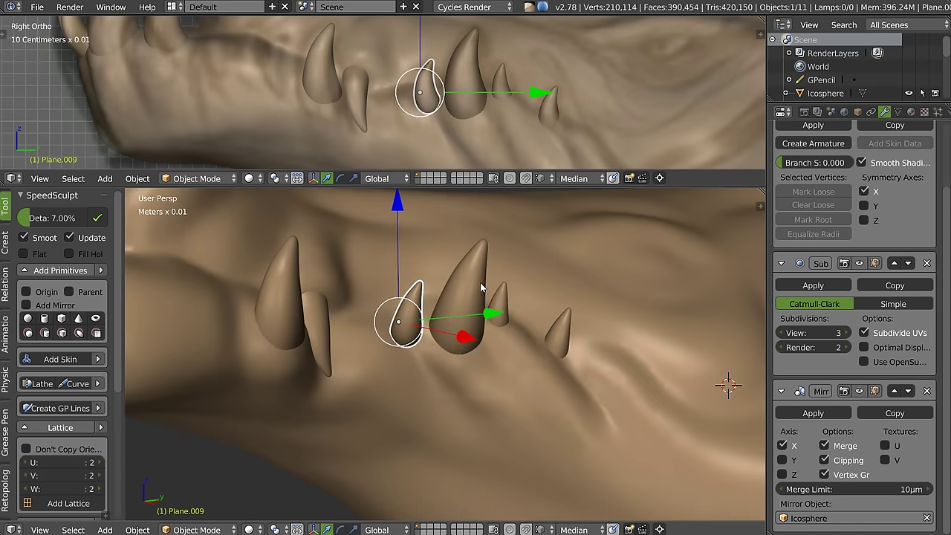
{"action": "left_click", "coordinate": [466, 340]}
{"action": "mouse_move", "coordinate": [461, 338]}
{"action": "middle_mouse_down"}
{"action": "mouse_move", "coordinate": [404, 344]}
{"action": "mouse_move", "coordinate": [342, 313]}
{"action": "middle_mouse_up"}
Step: Duplicate that tooth further left and make the copy slightly smaller
{"action": "key", "text": "shift+d"}
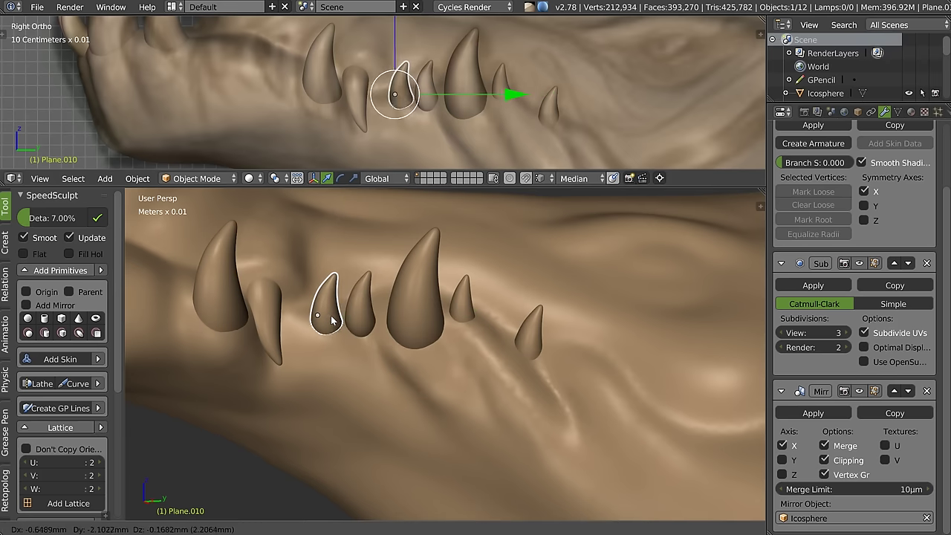
{"action": "left_click", "coordinate": [348, 319]}
{"action": "key", "text": "s"}
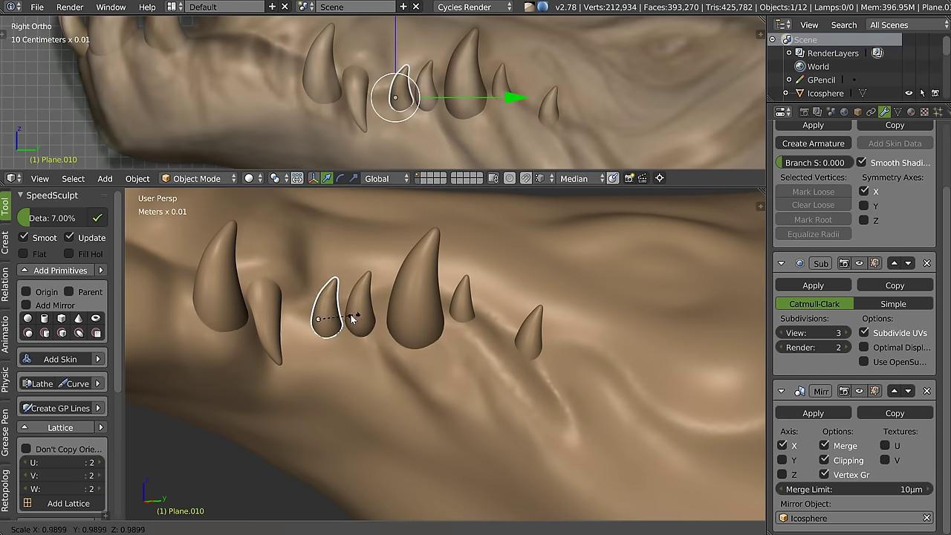
{"action": "left_click", "coordinate": [348, 320]}
{"action": "middle_click_drag", "start_coordinate": [316, 207], "coordinate": [365, 345]}
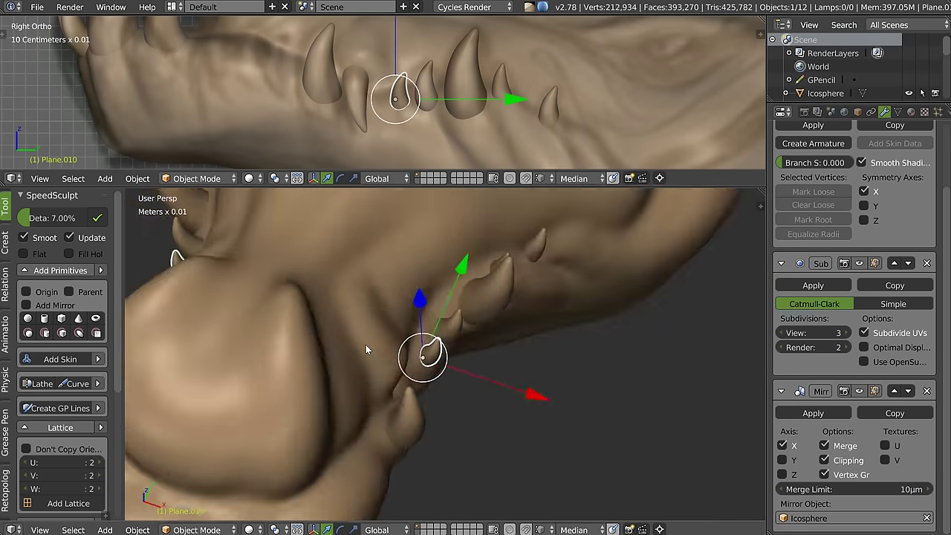
{"action": "left_click", "coordinate": [553, 340]}
{"action": "key", "text": "s"}
{"action": "left_click", "coordinate": [472, 346]}
{"action": "mouse_move", "coordinate": [472, 345]}
{"action": "middle_mouse_down"}
{"action": "mouse_move", "coordinate": [446, 357]}
{"action": "mouse_move", "coordinate": [407, 353]}
{"action": "mouse_move", "coordinate": [412, 308]}
{"action": "mouse_move", "coordinate": [424, 318]}
{"action": "mouse_move", "coordinate": [443, 301]}
{"action": "mouse_move", "coordinate": [399, 328]}
{"action": "middle_mouse_up"}
Step: Tilt tooth Plane.009 to a new angle
{"action": "right_click", "coordinate": [443, 353]}
{"action": "scroll", "coordinate": [444, 353], "scroll_direction": "up", "scroll_amount": 2}
{"action": "key", "text": "r"}
{"action": "left_click", "coordinate": [436, 281]}
Step: Duplicate tooth Plane.004 further left and shrink the copy
{"action": "middle_click_drag", "start_coordinate": [321, 84], "coordinate": [429, 112], "text": "shift"}
{"action": "right_click", "coordinate": [388, 109]}
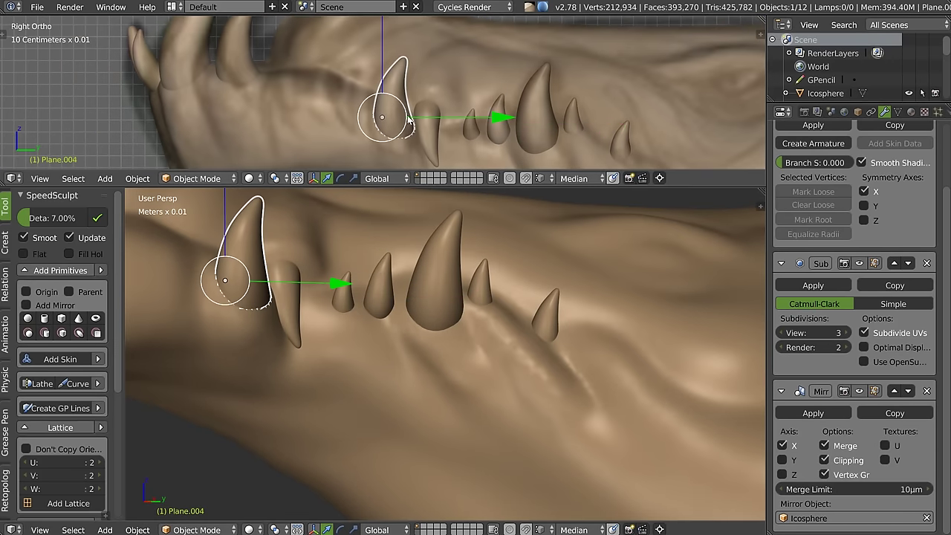
{"action": "key", "text": "shift+d"}
{"action": "left_click", "coordinate": [315, 97]}
{"action": "key", "text": "s"}
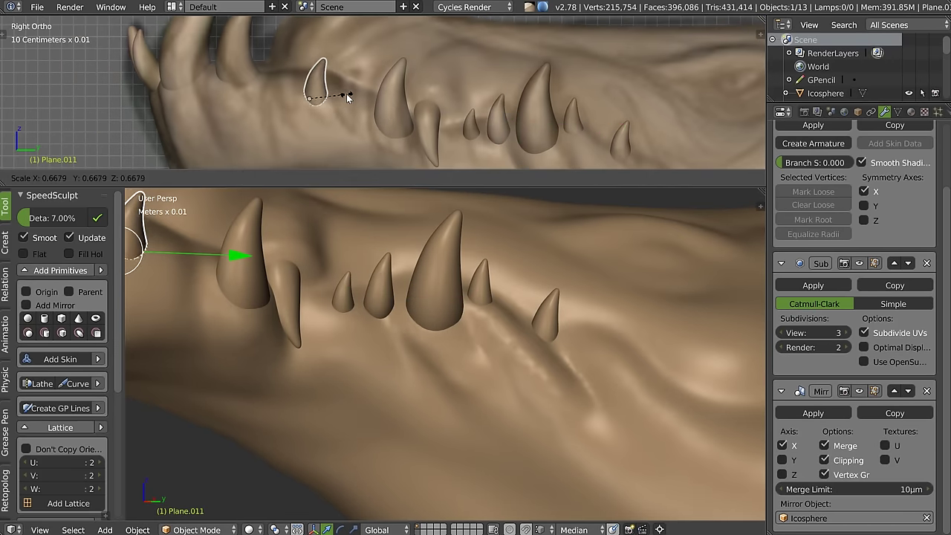
{"action": "left_click", "coordinate": [349, 93]}
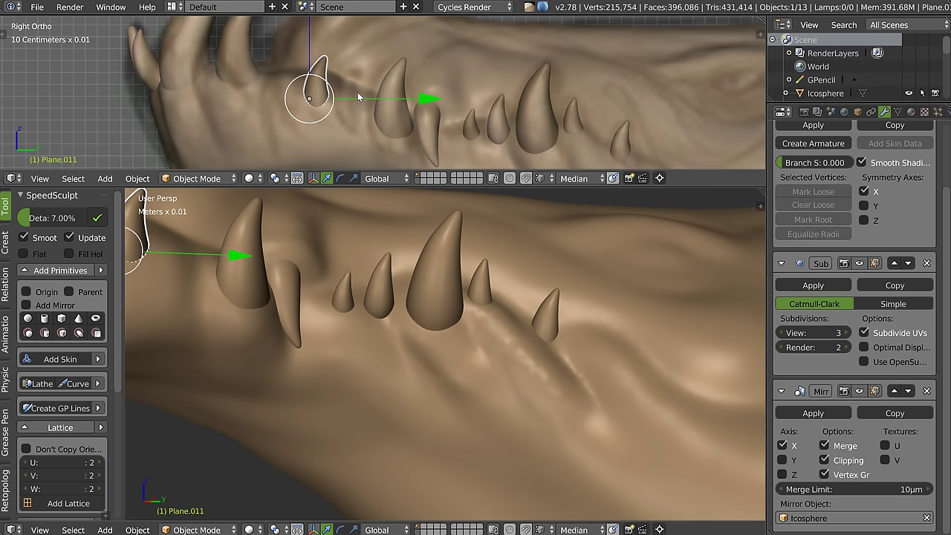
Step: Duplicate tooth Plane.008 into the gap, tilt it and move it along X
{"action": "right_click", "coordinate": [291, 289]}
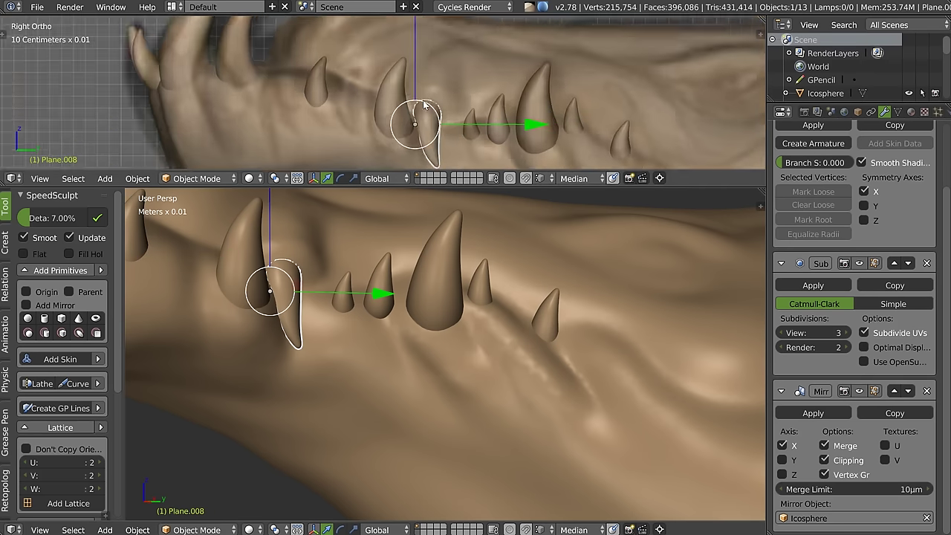
{"action": "scroll", "coordinate": [424, 105], "scroll_direction": "down", "scroll_amount": 2}
{"action": "key", "text": "shift+d"}
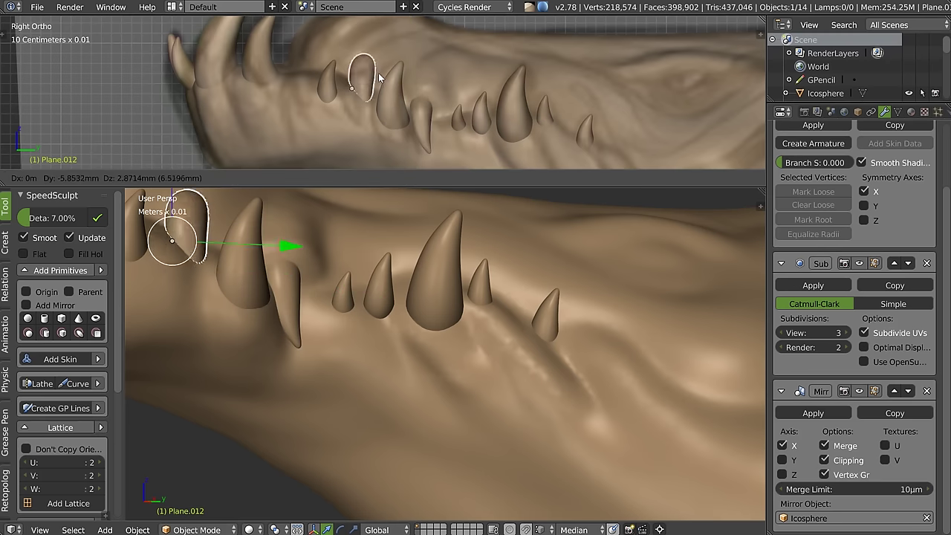
{"action": "left_click", "coordinate": [348, 93]}
{"action": "key", "text": "r"}
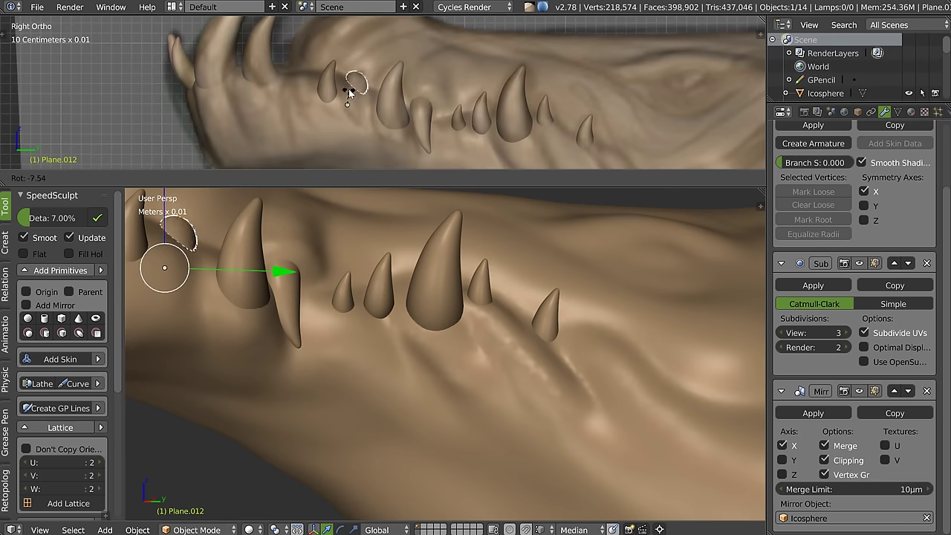
{"action": "left_click", "coordinate": [349, 93]}
{"action": "scroll", "coordinate": [306, 312], "scroll_direction": "down", "scroll_amount": 3}
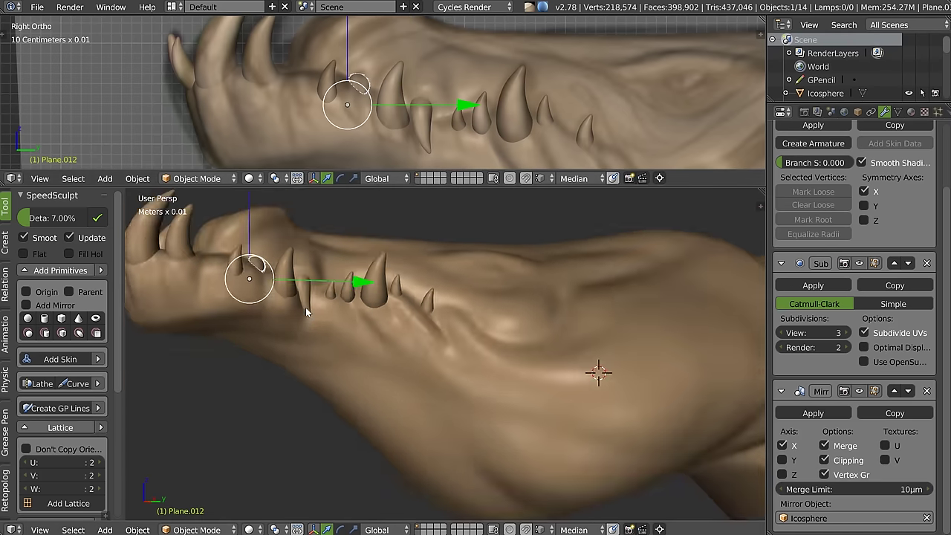
{"action": "middle_click_drag", "start_coordinate": [305, 307], "coordinate": [384, 317]}
{"action": "scroll", "coordinate": [380, 284], "scroll_direction": "up", "scroll_amount": 2}
{"action": "key", "text": "g"}
{"action": "key", "text": "x"}
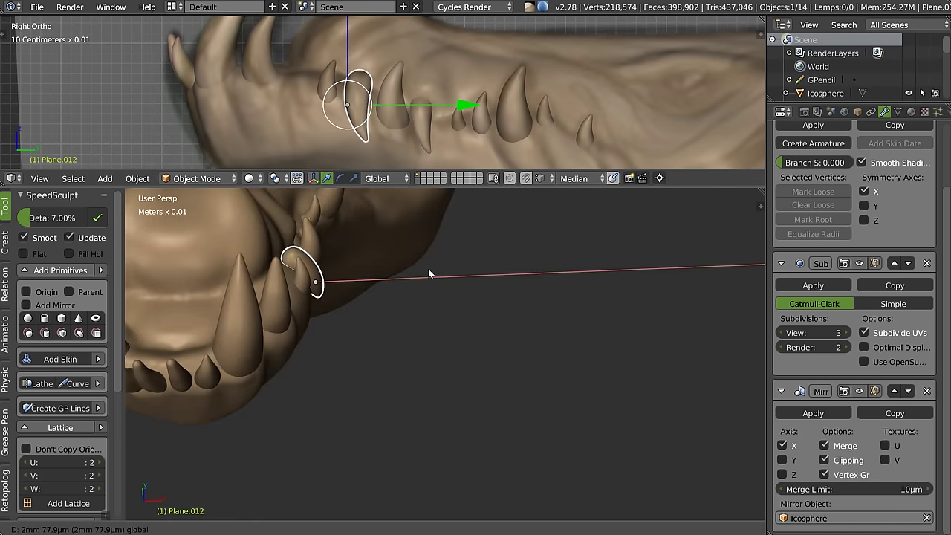
{"action": "left_click", "coordinate": [420, 268]}
Step: Refine that new tooth's tilt and its position along the X axis
{"action": "mouse_move", "coordinate": [430, 248]}
{"action": "middle_mouse_down"}
{"action": "mouse_move", "coordinate": [424, 221]}
{"action": "mouse_move", "coordinate": [321, 258]}
{"action": "mouse_move", "coordinate": [372, 254]}
{"action": "mouse_move", "coordinate": [215, 309]}
{"action": "mouse_move", "coordinate": [228, 290]}
{"action": "mouse_move", "coordinate": [311, 266]}
{"action": "middle_mouse_up"}
{"action": "key", "text": "r"}
{"action": "left_click", "coordinate": [416, 228]}
{"action": "key", "text": "g"}
{"action": "key", "text": "x"}
{"action": "left_click", "coordinate": [163, 319]}
Step: Duplicate the small tooth further left and resize the copy smaller in several passes
{"action": "scroll", "coordinate": [356, 245], "scroll_direction": "up", "scroll_amount": 3}
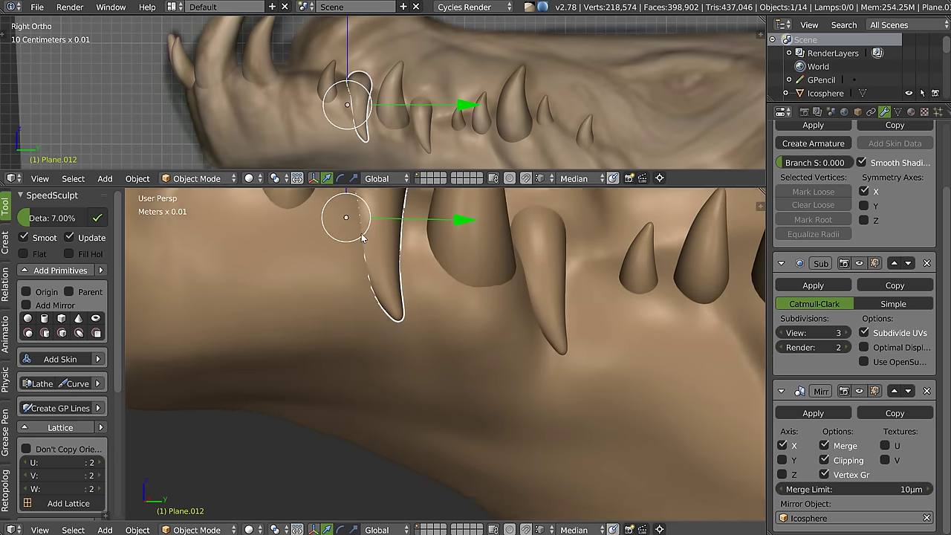
{"action": "middle_click_drag", "start_coordinate": [362, 238], "coordinate": [358, 265], "text": "shift"}
{"action": "middle_click_drag", "start_coordinate": [328, 82], "coordinate": [328, 91], "text": "shift"}
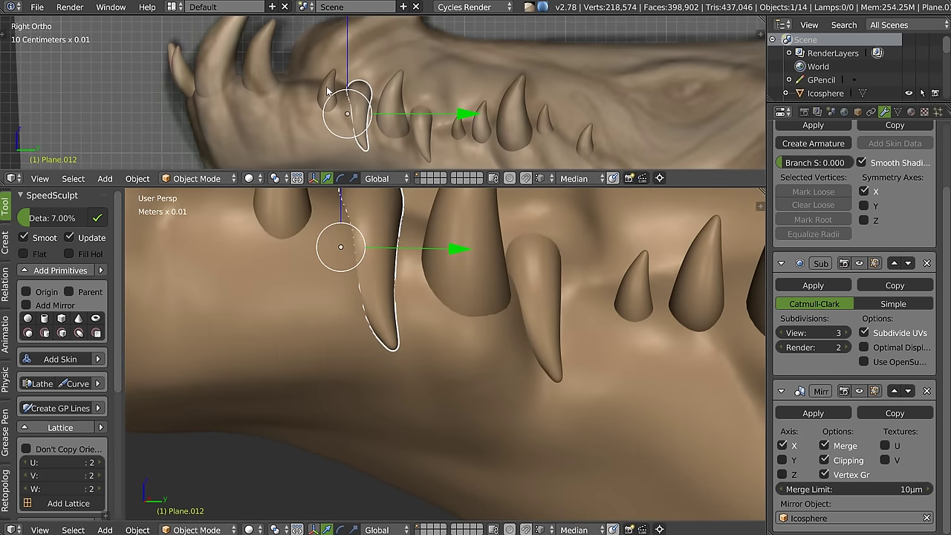
{"action": "left_click", "coordinate": [328, 91]}
{"action": "key", "text": "shift+d"}
{"action": "left_click", "coordinate": [311, 93]}
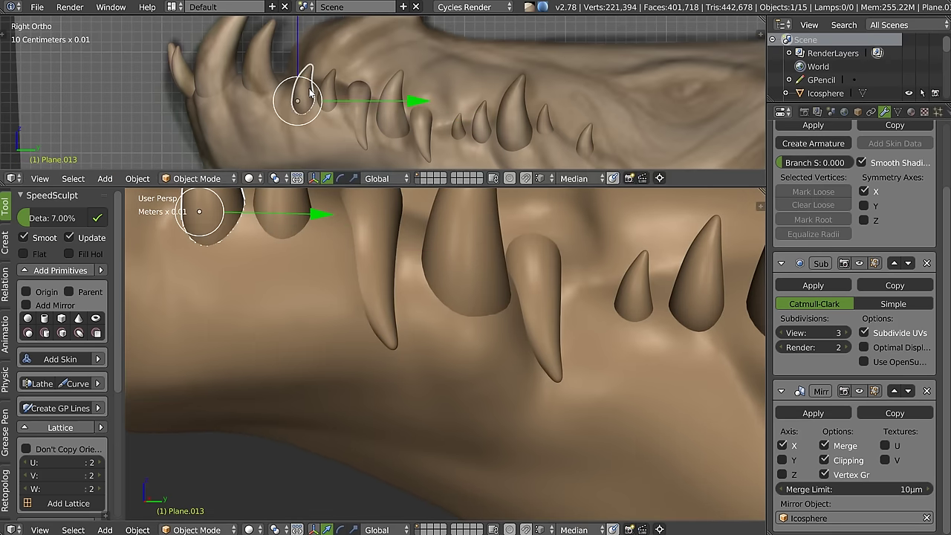
{"action": "key", "text": "s"}
{"action": "left_click", "coordinate": [331, 81]}
{"action": "key", "text": "s"}
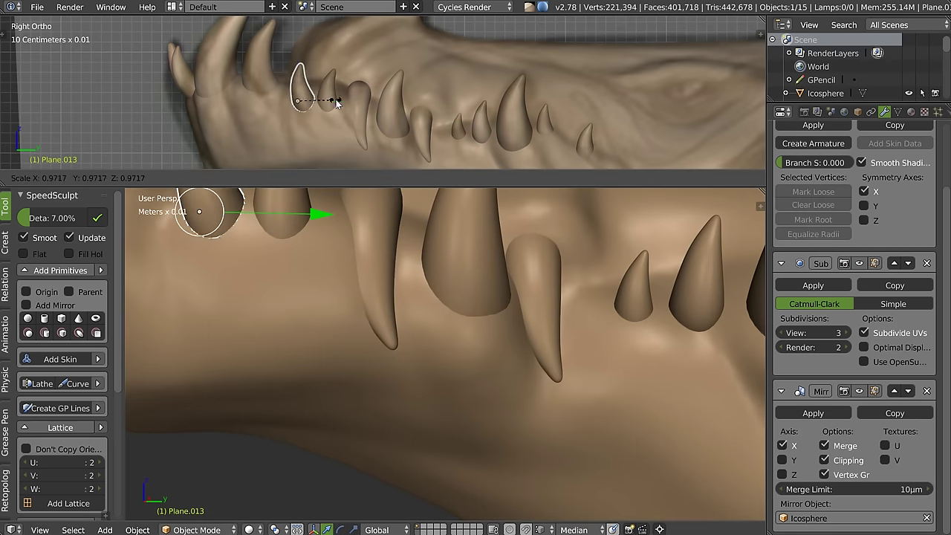
{"action": "left_click", "coordinate": [329, 101]}
{"action": "key", "text": "s"}
{"action": "left_click", "coordinate": [331, 112]}
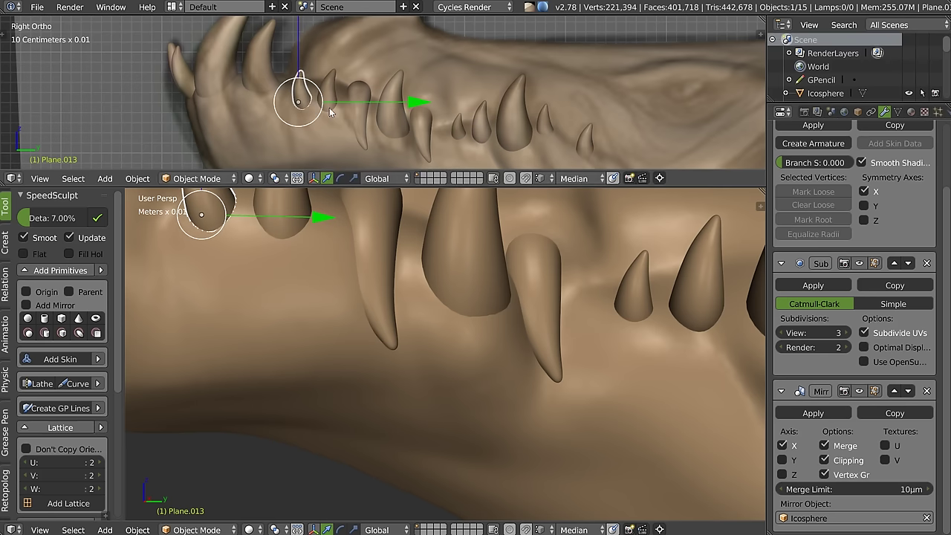
Step: Select the jaw mesh and bring up the mode pie
{"action": "middle_click_drag", "start_coordinate": [297, 242], "coordinate": [325, 323], "text": "shift"}
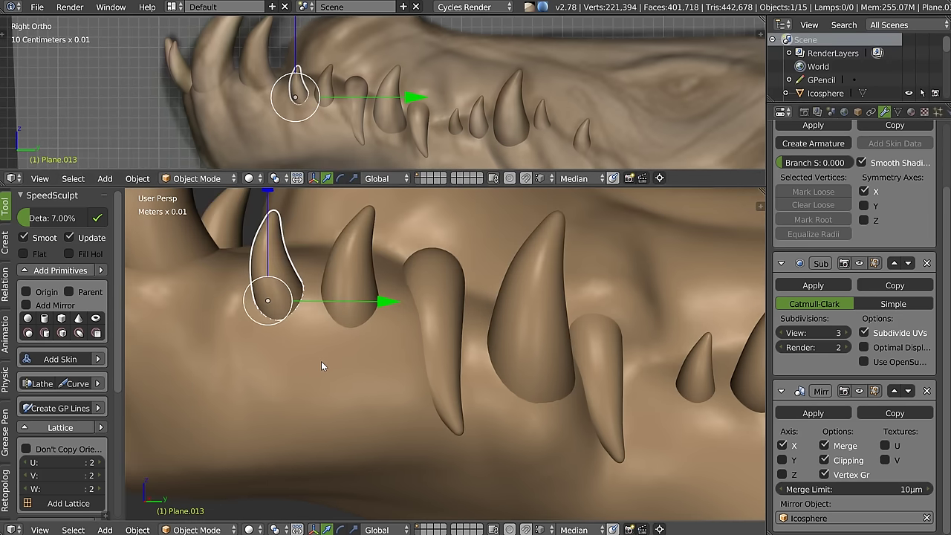
{"action": "right_click", "coordinate": [321, 362]}
{"action": "key", "text": "Tab"}
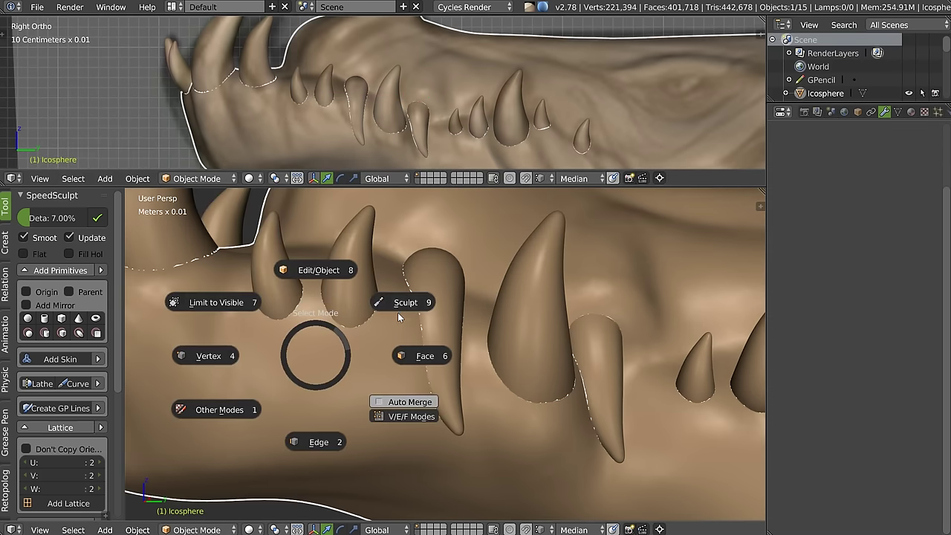
Step: Switch the jaw to Sculpt Mode, choose a brush and thicken one tooth
{"action": "left_click", "coordinate": [397, 312]}
{"action": "key", "text": "w"}
{"action": "left_click", "coordinate": [391, 248]}
{"action": "mouse_move", "coordinate": [391, 248]}
{"action": "middle_mouse_down"}
{"action": "mouse_move", "coordinate": [410, 308]}
{"action": "mouse_move", "coordinate": [394, 346]}
{"action": "mouse_move", "coordinate": [398, 299]}
{"action": "middle_mouse_up"}
{"action": "left_click_drag", "start_coordinate": [398, 300], "coordinate": [411, 401]}
{"action": "middle_click_drag", "start_coordinate": [411, 401], "coordinate": [404, 316]}
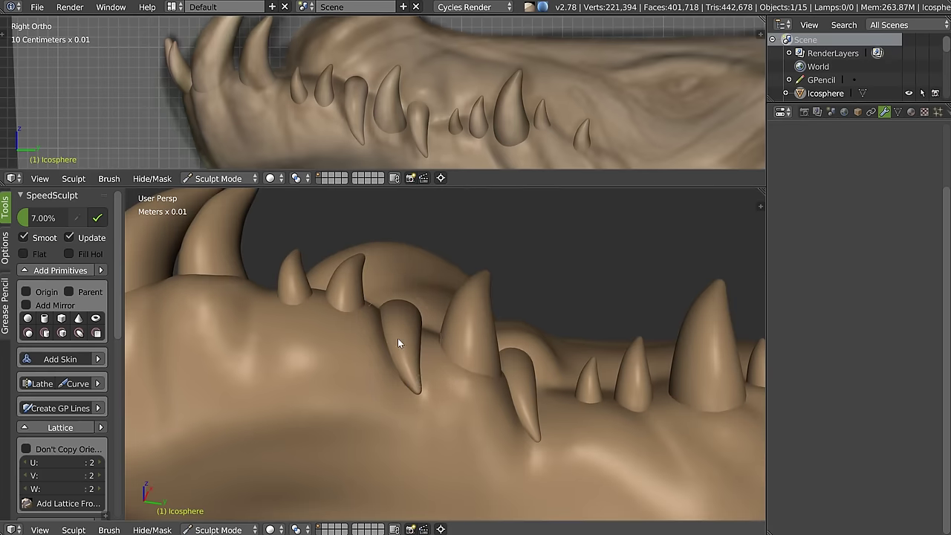
{"action": "mouse_move", "coordinate": [438, 359]}
{"action": "middle_mouse_down"}
{"action": "mouse_move", "coordinate": [383, 334]}
{"action": "mouse_move", "coordinate": [324, 339]}
{"action": "mouse_move", "coordinate": [315, 315]}
{"action": "mouse_move", "coordinate": [260, 325]}
{"action": "middle_mouse_up"}
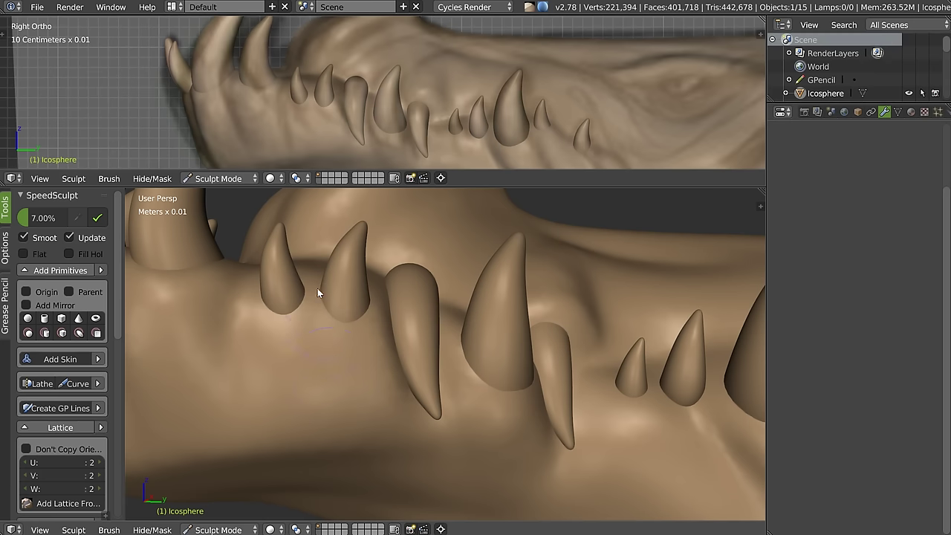
Step: Inspect the teeth, skull top and jaw underside from several angles
{"action": "key", "text": "w"}
{"action": "key", "text": "Escape"}
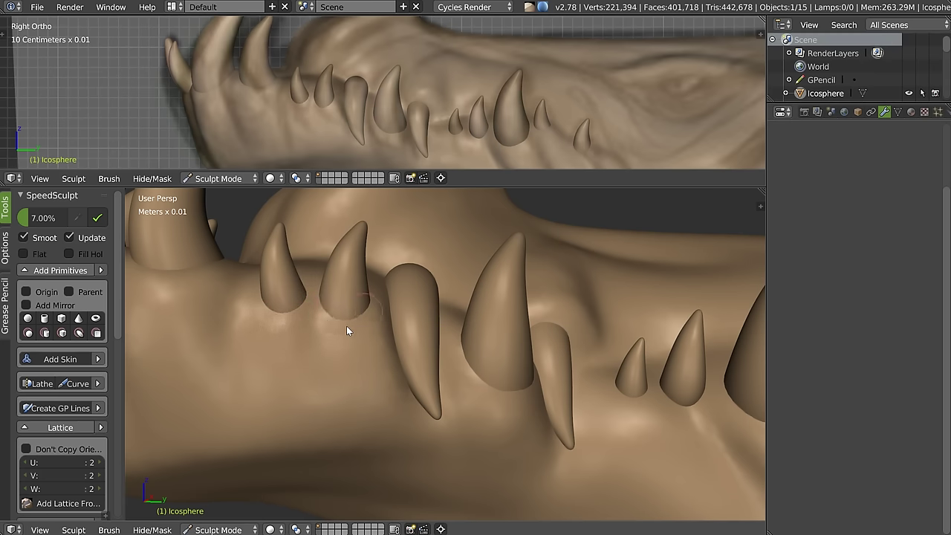
{"action": "mouse_move", "coordinate": [368, 353]}
{"action": "middle_mouse_down"}
{"action": "mouse_move", "coordinate": [371, 313]}
{"action": "mouse_move", "coordinate": [420, 354]}
{"action": "middle_mouse_up"}
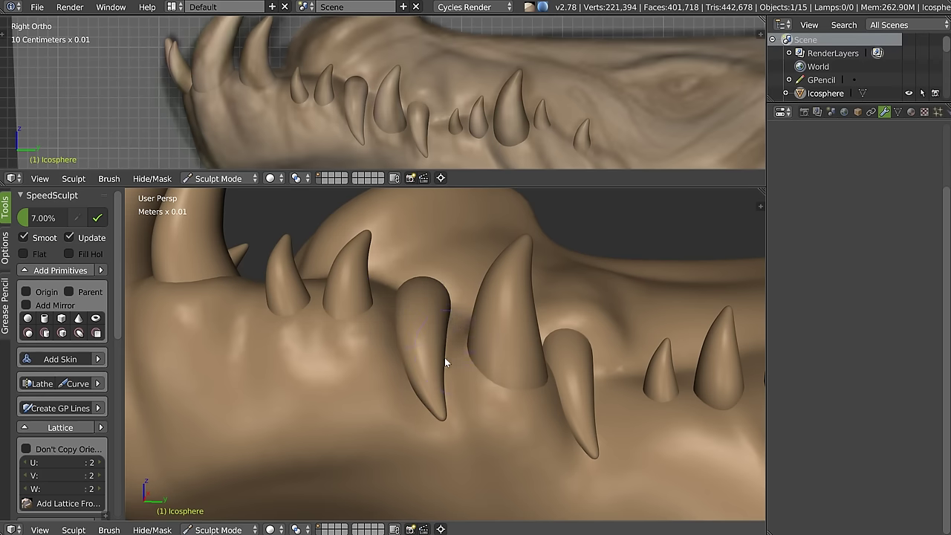
{"action": "mouse_move", "coordinate": [458, 325]}
{"action": "middle_mouse_down"}
{"action": "mouse_move", "coordinate": [448, 314]}
{"action": "mouse_move", "coordinate": [472, 316]}
{"action": "middle_mouse_up"}
{"action": "mouse_move", "coordinate": [450, 370]}
{"action": "middle_mouse_down", "text": "shift"}
{"action": "mouse_move", "coordinate": [447, 323]}
{"action": "mouse_move", "coordinate": [412, 289]}
{"action": "middle_mouse_up", "text": "shift"}
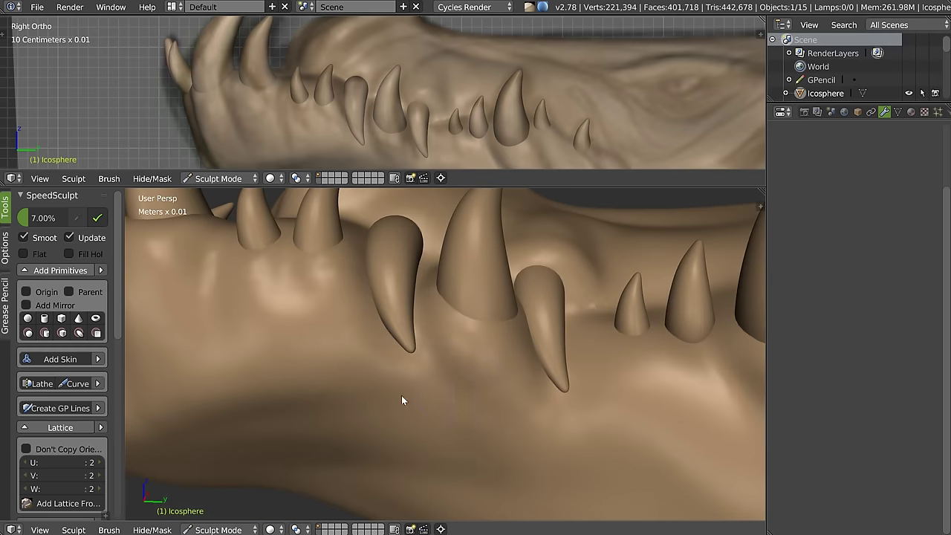
{"action": "middle_click_drag", "start_coordinate": [401, 395], "coordinate": [234, 427]}
{"action": "mouse_move", "coordinate": [334, 325]}
{"action": "middle_mouse_down"}
{"action": "mouse_move", "coordinate": [361, 346]}
{"action": "mouse_move", "coordinate": [329, 246]}
{"action": "mouse_move", "coordinate": [342, 246]}
{"action": "mouse_move", "coordinate": [397, 367]}
{"action": "middle_mouse_up"}
Step: In Object Mode, add a mirrored tooth at the jaw front and slide it along the jaw
{"action": "key", "text": "Tab"}
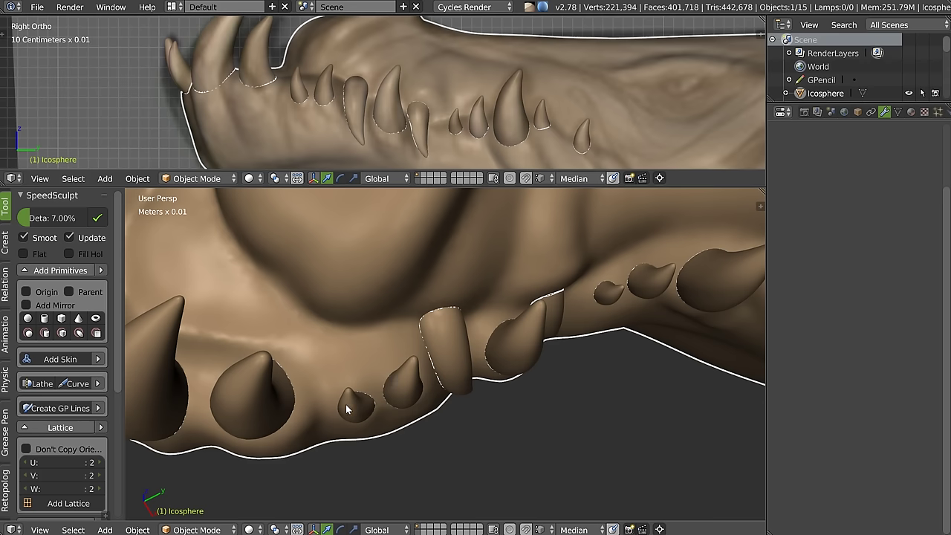
{"action": "left_click", "coordinate": [351, 404]}
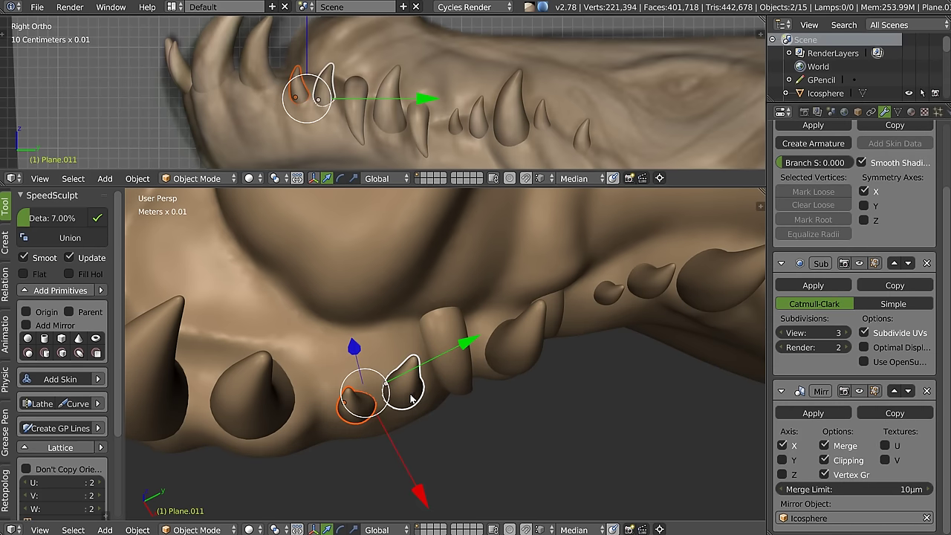
{"action": "left_click_drag", "start_coordinate": [354, 351], "coordinate": [376, 338]}
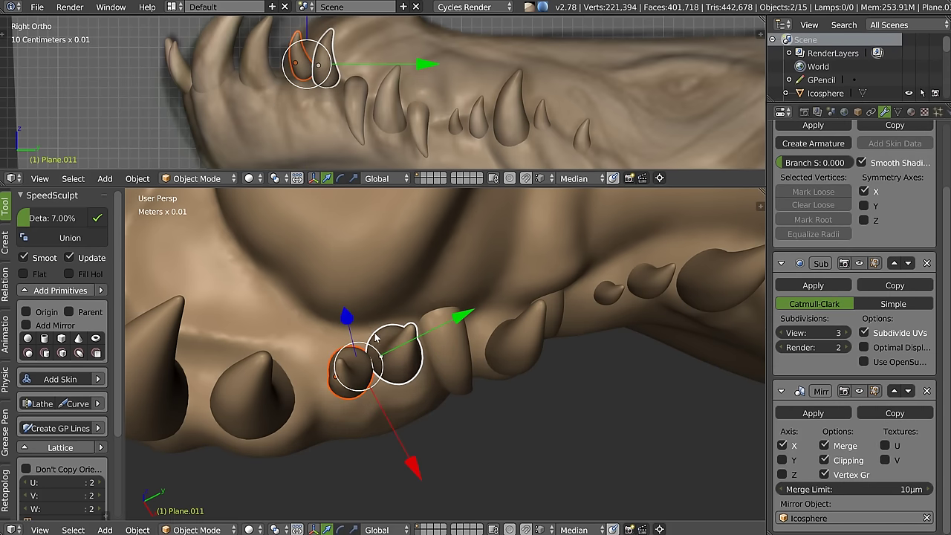
{"action": "key", "text": "ctrl+z"}
{"action": "middle_click_drag", "start_coordinate": [402, 408], "coordinate": [540, 356]}
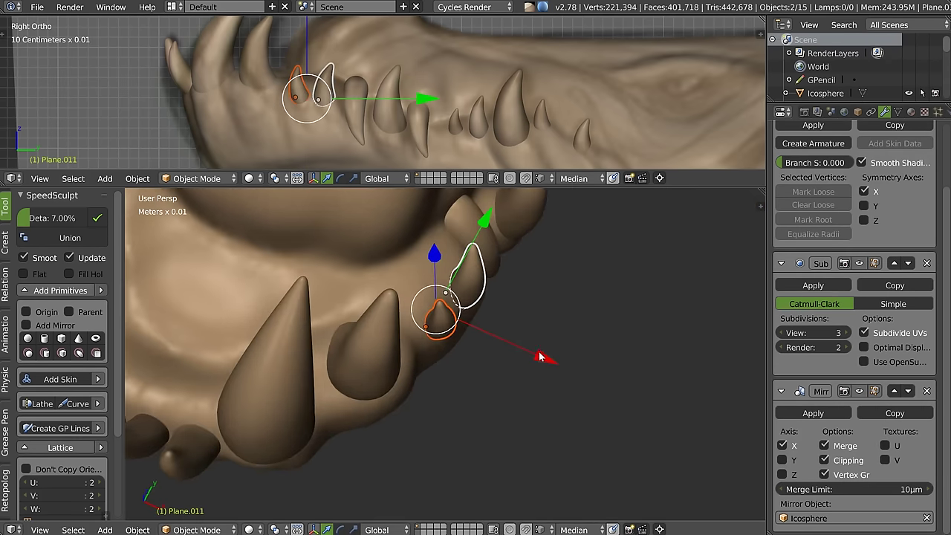
{"action": "left_click_drag", "start_coordinate": [540, 357], "coordinate": [504, 345]}
{"action": "mouse_move", "coordinate": [504, 346]}
{"action": "middle_mouse_down"}
{"action": "mouse_move", "coordinate": [475, 295]}
{"action": "mouse_move", "coordinate": [510, 263]}
{"action": "middle_mouse_up"}
{"action": "mouse_move", "coordinate": [466, 305]}
{"action": "middle_mouse_down"}
{"action": "mouse_move", "coordinate": [486, 266]}
{"action": "mouse_move", "coordinate": [473, 302]}
{"action": "mouse_move", "coordinate": [511, 257]}
{"action": "mouse_move", "coordinate": [492, 305]}
{"action": "mouse_move", "coordinate": [429, 320]}
{"action": "mouse_move", "coordinate": [392, 374]}
{"action": "middle_mouse_up"}
Step: Tilt the new tooth slightly, then select the jaw mesh for sculpting
{"action": "key", "text": "r"}
{"action": "left_click", "coordinate": [518, 262]}
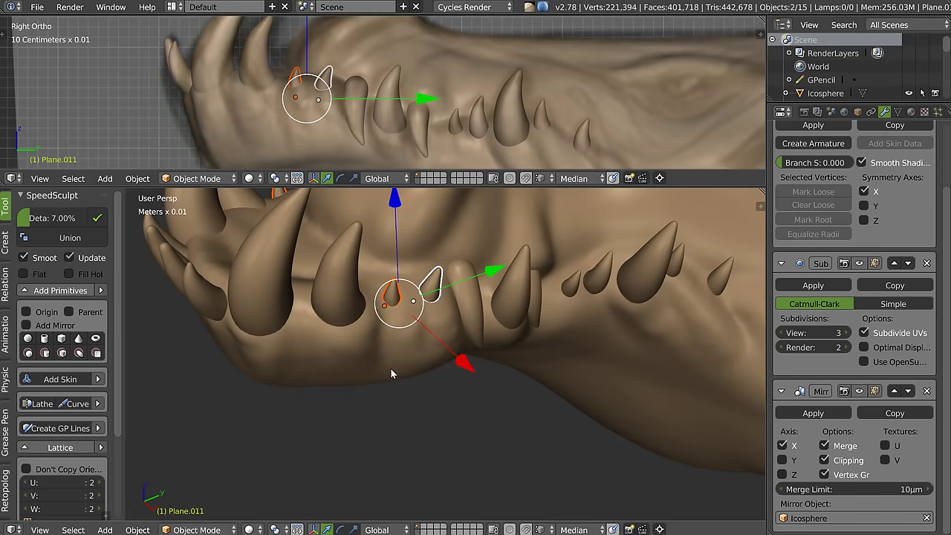
{"action": "right_click", "coordinate": [391, 370]}
{"action": "key", "text": "Tab"}
Step: Return the jaw to Sculpt Mode, pick a different brush and adjust its settings
{"action": "left_click", "coordinate": [470, 318]}
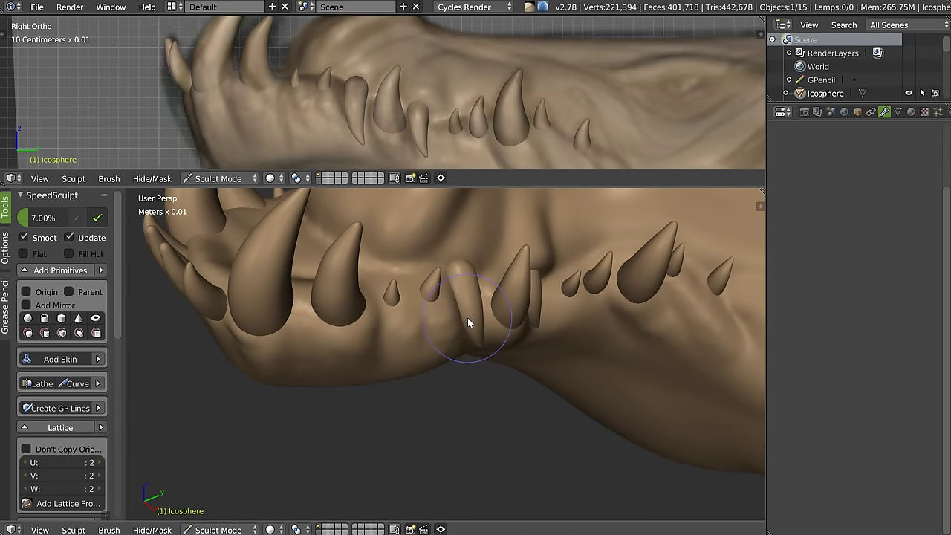
{"action": "middle_click_drag", "start_coordinate": [467, 319], "coordinate": [421, 334]}
{"action": "key", "text": "w"}
{"action": "left_click", "coordinate": [334, 284]}
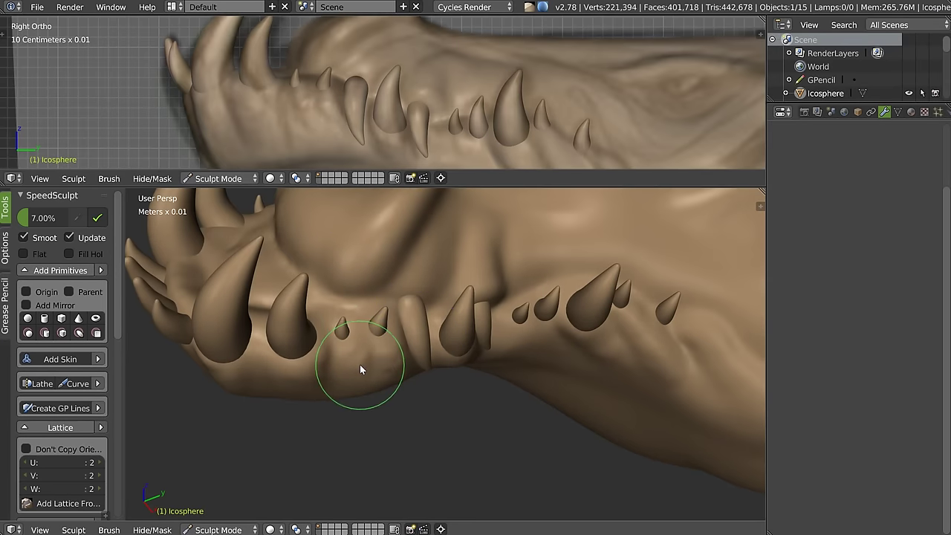
{"action": "mouse_move", "coordinate": [385, 339]}
{"action": "middle_mouse_down"}
{"action": "mouse_move", "coordinate": [352, 410]}
{"action": "mouse_move", "coordinate": [358, 366]}
{"action": "middle_mouse_up"}
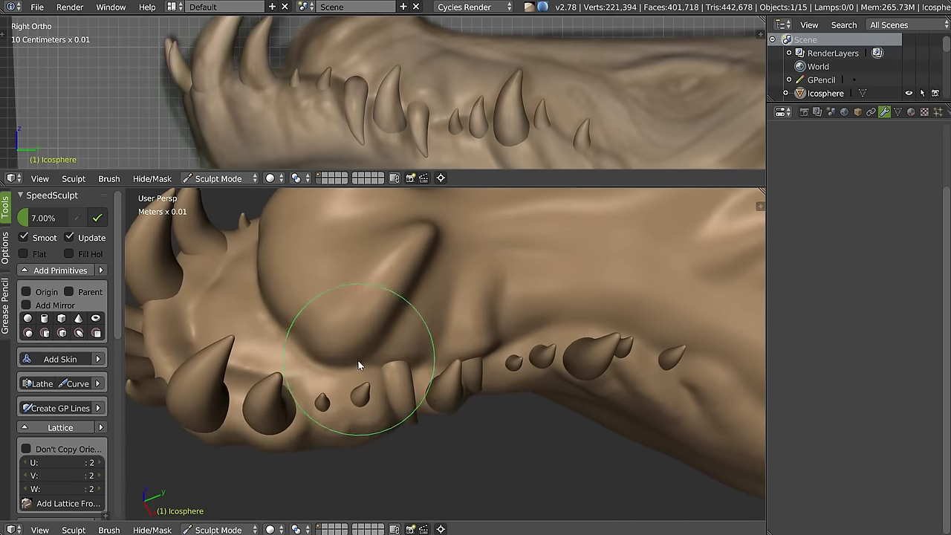
{"action": "right_click", "coordinate": [353, 428]}
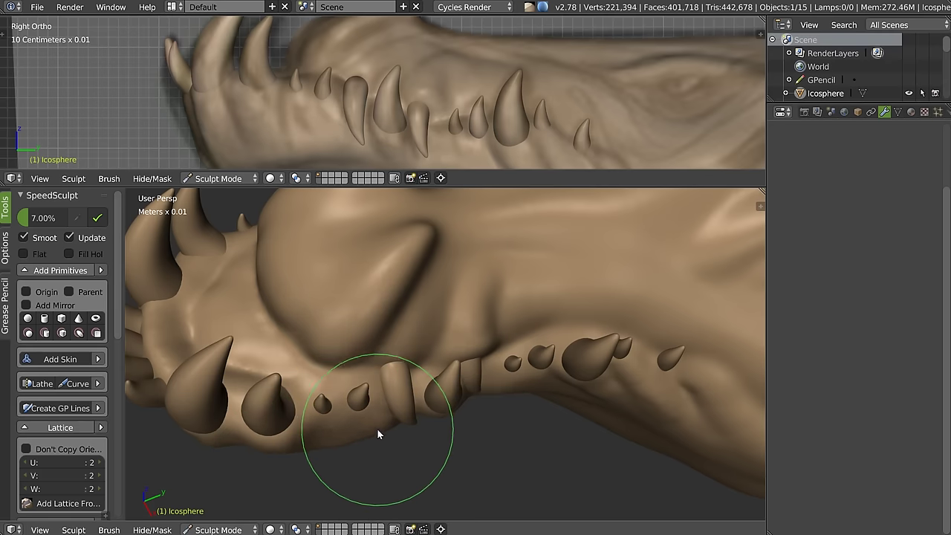
Step: Flatten the top of the tall tooth and smooth the nearby jaw surface
{"action": "mouse_move", "coordinate": [341, 409]}
{"action": "left_mouse_down"}
{"action": "mouse_move", "coordinate": [348, 415]}
{"action": "mouse_move", "coordinate": [352, 404]}
{"action": "left_mouse_up"}
{"action": "mouse_move", "coordinate": [352, 404]}
{"action": "middle_mouse_down"}
{"action": "mouse_move", "coordinate": [362, 335]}
{"action": "mouse_move", "coordinate": [396, 334]}
{"action": "mouse_move", "coordinate": [399, 295]}
{"action": "mouse_move", "coordinate": [412, 313]}
{"action": "mouse_move", "coordinate": [411, 290]}
{"action": "middle_mouse_up"}
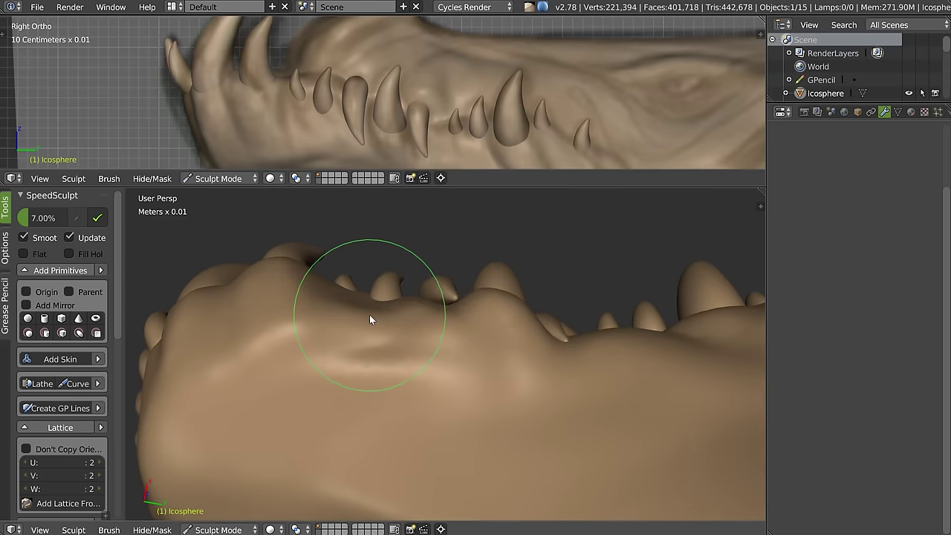
{"action": "mouse_move", "coordinate": [360, 336]}
{"action": "middle_mouse_down"}
{"action": "mouse_move", "coordinate": [365, 363]}
{"action": "mouse_move", "coordinate": [389, 332]}
{"action": "mouse_move", "coordinate": [350, 297]}
{"action": "mouse_move", "coordinate": [378, 282]}
{"action": "mouse_move", "coordinate": [343, 325]}
{"action": "mouse_move", "coordinate": [397, 314]}
{"action": "mouse_move", "coordinate": [359, 331]}
{"action": "mouse_move", "coordinate": [406, 348]}
{"action": "mouse_move", "coordinate": [409, 330]}
{"action": "middle_mouse_up"}
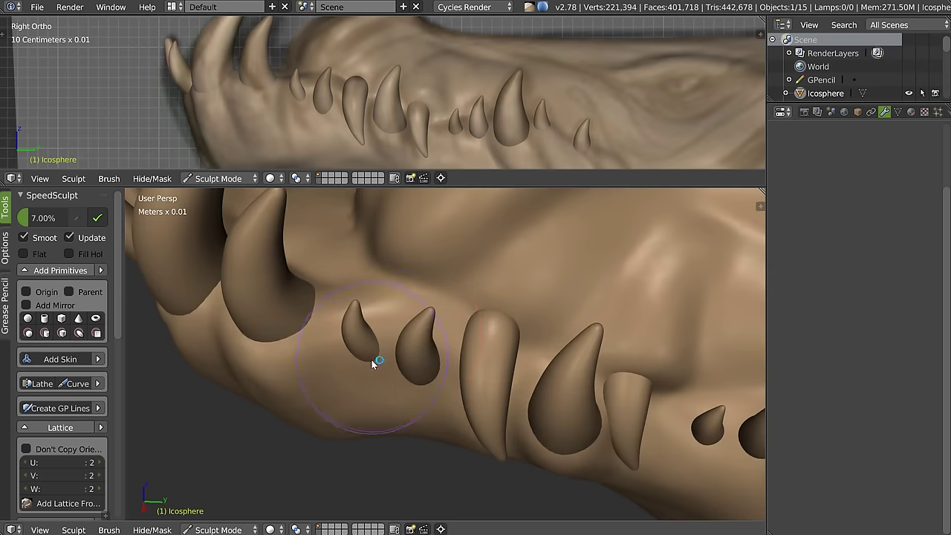
{"action": "scroll", "coordinate": [373, 363], "scroll_direction": "up", "scroll_amount": 3}
{"action": "mouse_move", "coordinate": [420, 294]}
{"action": "middle_mouse_down"}
{"action": "mouse_move", "coordinate": [403, 367]}
{"action": "mouse_move", "coordinate": [412, 357]}
{"action": "middle_mouse_up"}
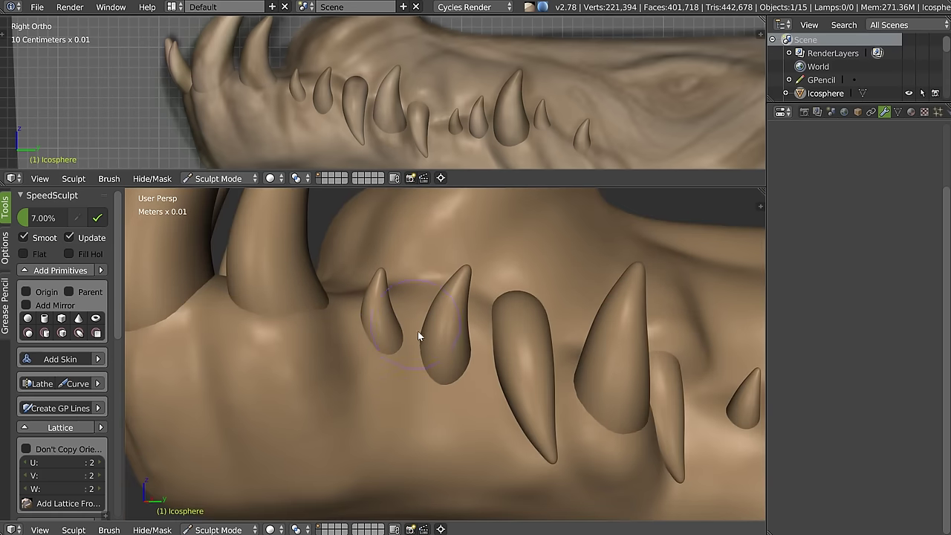
Step: Shorten and flatten the lower tips of the small teeth along the jaw
{"action": "left_click_drag", "start_coordinate": [398, 398], "coordinate": [375, 346]}
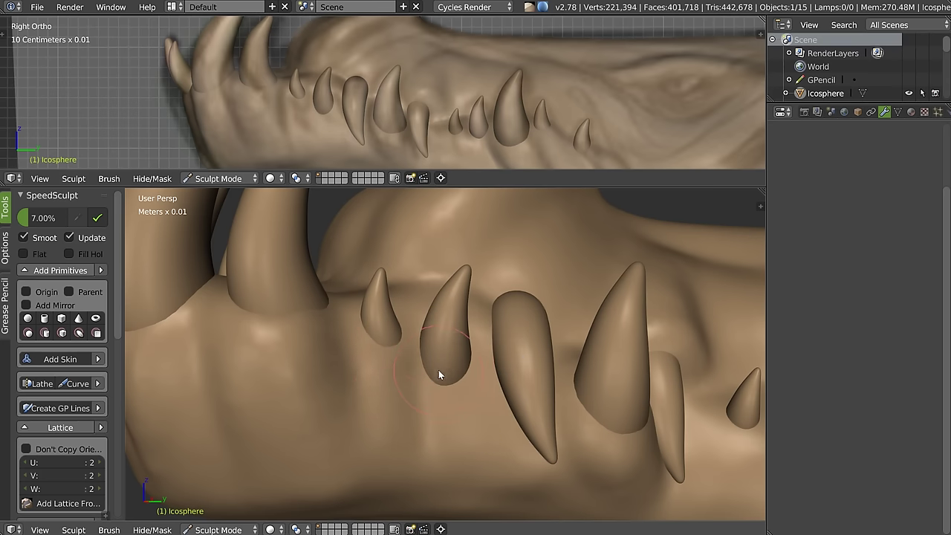
{"action": "mouse_move", "coordinate": [458, 372]}
{"action": "left_mouse_down"}
{"action": "mouse_move", "coordinate": [450, 436]}
{"action": "mouse_move", "coordinate": [425, 349]}
{"action": "left_mouse_up"}
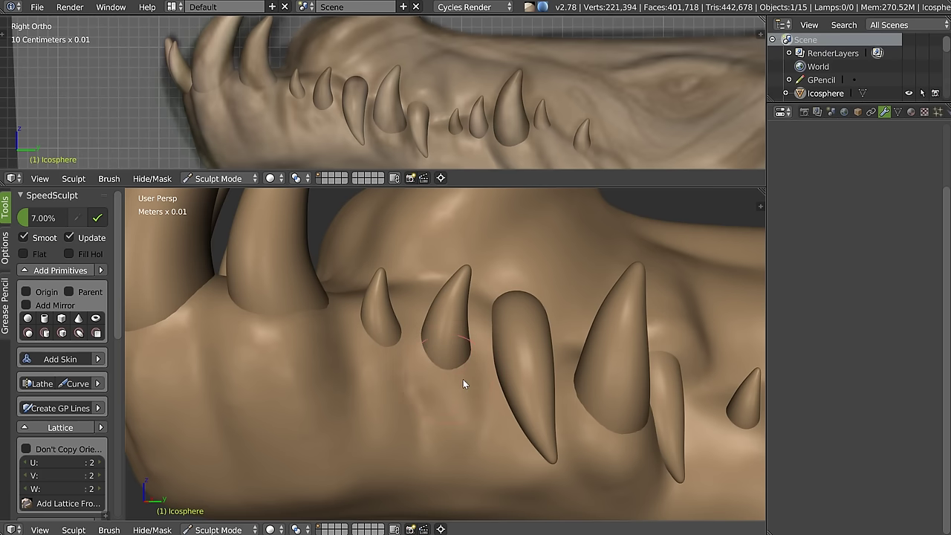
{"action": "left_click_drag", "start_coordinate": [438, 386], "coordinate": [404, 340]}
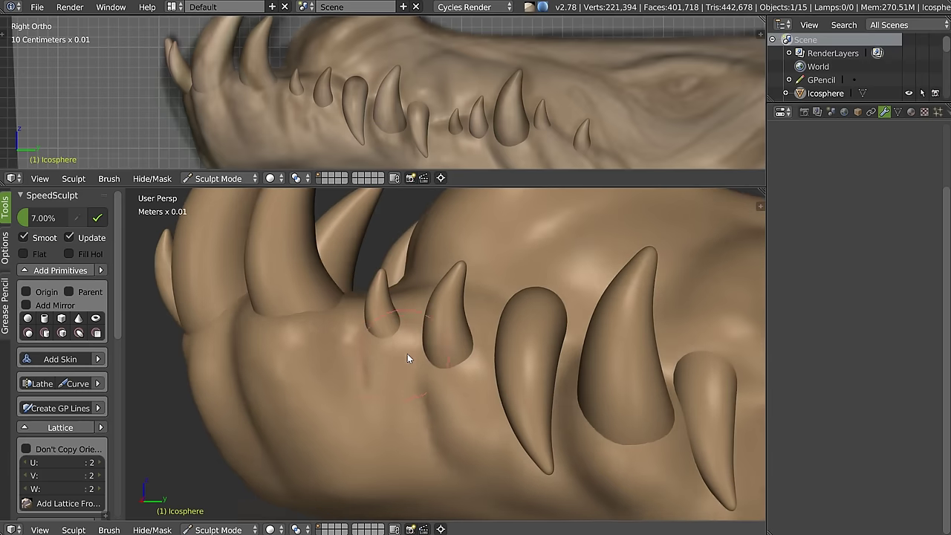
{"action": "mouse_move", "coordinate": [391, 384]}
{"action": "middle_mouse_down"}
{"action": "mouse_move", "coordinate": [408, 358]}
{"action": "mouse_move", "coordinate": [397, 326]}
{"action": "mouse_move", "coordinate": [347, 313]}
{"action": "middle_mouse_up"}
Step: Shorten and smooth the lower edge of the central tooth
{"action": "scroll", "coordinate": [356, 301], "scroll_direction": "up", "scroll_amount": 2}
{"action": "middle_click_drag", "start_coordinate": [357, 394], "coordinate": [389, 337]}
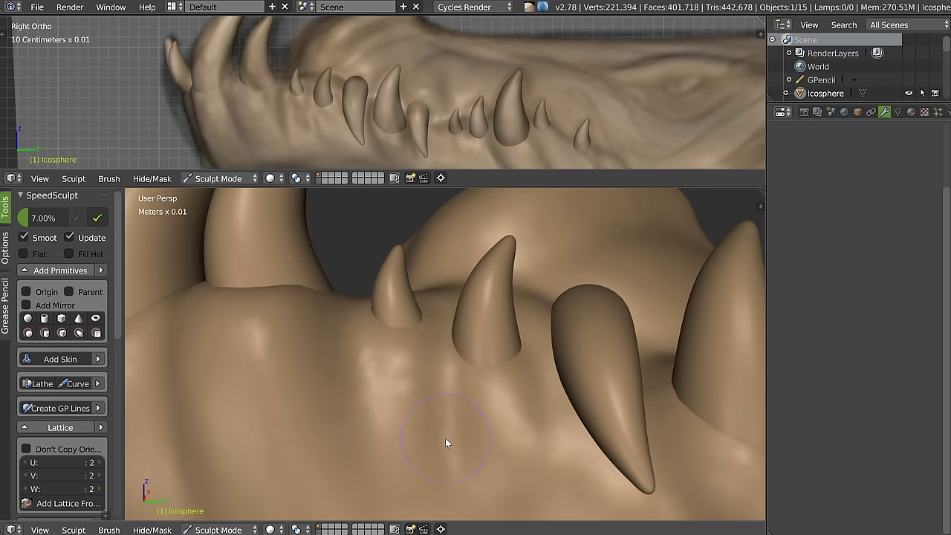
{"action": "mouse_move", "coordinate": [585, 485]}
{"action": "middle_mouse_down"}
{"action": "mouse_move", "coordinate": [607, 394]}
{"action": "mouse_move", "coordinate": [440, 275]}
{"action": "middle_mouse_up"}
{"action": "scroll", "coordinate": [438, 251], "scroll_direction": "up", "scroll_amount": 3}
{"action": "scroll", "coordinate": [425, 247], "scroll_direction": "up", "scroll_amount": 2}
{"action": "mouse_move", "coordinate": [383, 244]}
{"action": "left_mouse_down"}
{"action": "mouse_move", "coordinate": [407, 276]}
{"action": "mouse_move", "coordinate": [471, 290]}
{"action": "mouse_move", "coordinate": [433, 347]}
{"action": "left_mouse_up"}
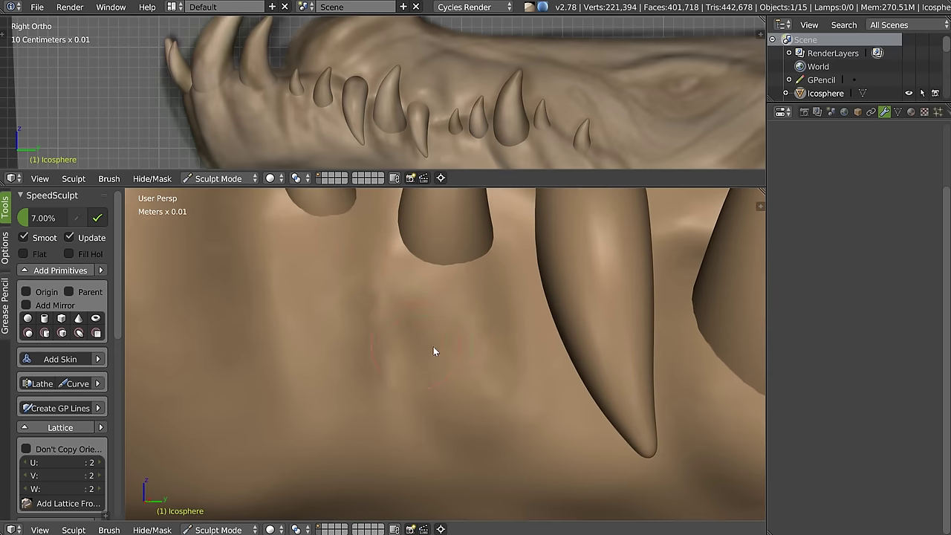
Step: Orbit around the jaw to inspect the front teeth and the jaw bulge from below
{"action": "scroll", "coordinate": [485, 328], "scroll_direction": "down", "scroll_amount": 5}
{"action": "scroll", "coordinate": [475, 311], "scroll_direction": "up", "scroll_amount": 2}
{"action": "mouse_move", "coordinate": [481, 319]}
{"action": "middle_mouse_down"}
{"action": "mouse_move", "coordinate": [411, 297]}
{"action": "mouse_move", "coordinate": [396, 220]}
{"action": "middle_mouse_up"}
{"action": "scroll", "coordinate": [458, 315], "scroll_direction": "up", "scroll_amount": 2}
{"action": "scroll", "coordinate": [416, 346], "scroll_direction": "down", "scroll_amount": 4}
{"action": "mouse_move", "coordinate": [437, 332]}
{"action": "middle_mouse_down"}
{"action": "mouse_move", "coordinate": [432, 354]}
{"action": "mouse_move", "coordinate": [498, 354]}
{"action": "mouse_move", "coordinate": [459, 350]}
{"action": "mouse_move", "coordinate": [429, 300]}
{"action": "mouse_move", "coordinate": [377, 344]}
{"action": "middle_mouse_up"}
{"action": "scroll", "coordinate": [533, 365], "scroll_direction": "up", "scroll_amount": 2}
{"action": "scroll", "coordinate": [423, 319], "scroll_direction": "up", "scroll_amount": 3}
{"action": "mouse_move", "coordinate": [403, 278]}
{"action": "middle_mouse_down"}
{"action": "mouse_move", "coordinate": [376, 323]}
{"action": "mouse_move", "coordinate": [316, 355]}
{"action": "mouse_move", "coordinate": [423, 334]}
{"action": "mouse_move", "coordinate": [443, 350]}
{"action": "middle_mouse_up"}
{"action": "middle_click_drag", "start_coordinate": [484, 281], "coordinate": [459, 323]}
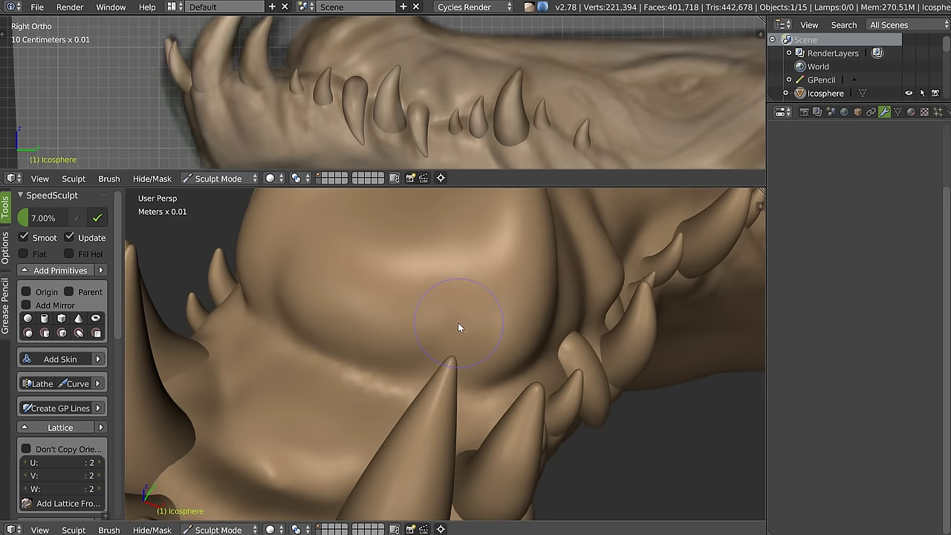
{"action": "mouse_move", "coordinate": [352, 304]}
{"action": "middle_mouse_down"}
{"action": "mouse_move", "coordinate": [391, 303]}
{"action": "mouse_move", "coordinate": [359, 318]}
{"action": "middle_mouse_up"}
{"action": "mouse_move", "coordinate": [373, 355]}
{"action": "middle_mouse_down"}
{"action": "mouse_move", "coordinate": [378, 324]}
{"action": "mouse_move", "coordinate": [418, 354]}
{"action": "mouse_move", "coordinate": [401, 316]}
{"action": "mouse_move", "coordinate": [401, 347]}
{"action": "mouse_move", "coordinate": [383, 319]}
{"action": "mouse_move", "coordinate": [429, 312]}
{"action": "mouse_move", "coordinate": [396, 277]}
{"action": "mouse_move", "coordinate": [452, 301]}
{"action": "middle_mouse_up"}
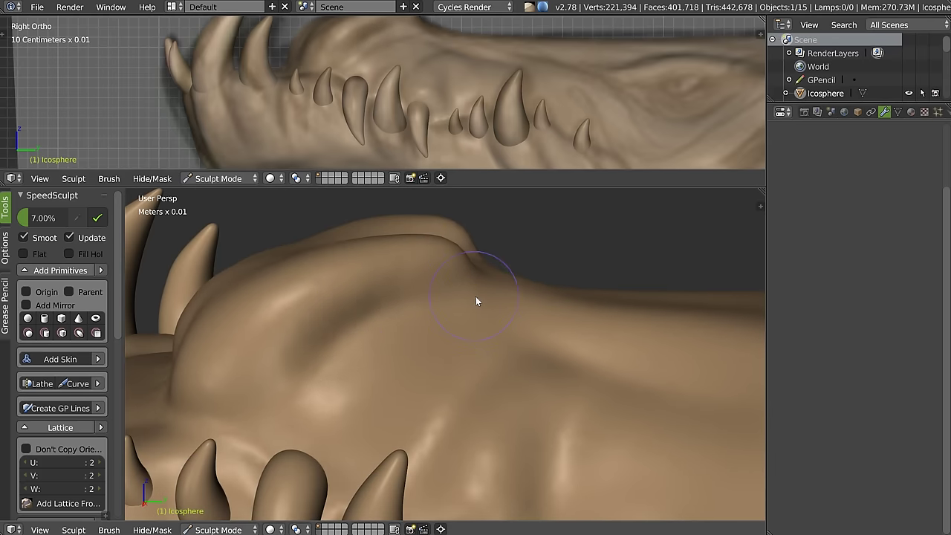
{"action": "middle_click_drag", "start_coordinate": [414, 278], "coordinate": [436, 185]}
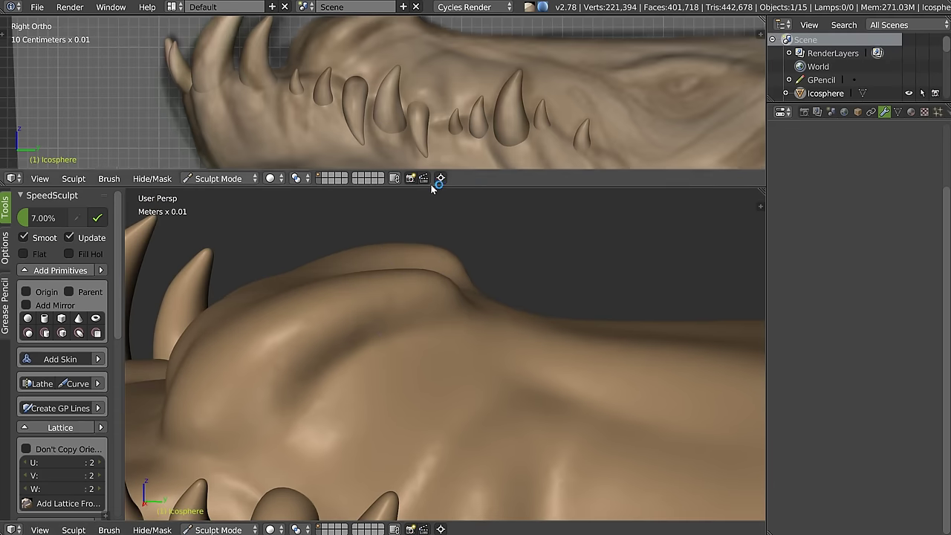
{"action": "middle_click_drag", "start_coordinate": [429, 80], "coordinate": [386, 110], "text": "shift"}
{"action": "middle_click_drag", "start_coordinate": [373, 298], "coordinate": [389, 314]}
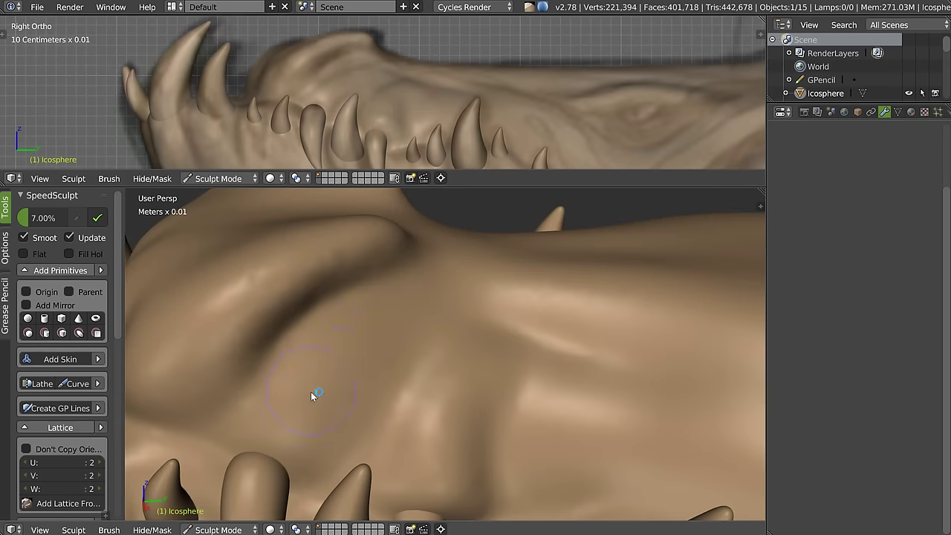
Step: Switch to a different sculpt brush and lightly carve the skin above the teeth
{"action": "key", "text": "w"}
{"action": "left_click", "coordinate": [382, 370]}
{"action": "left_click_drag", "start_coordinate": [471, 301], "coordinate": [454, 307]}
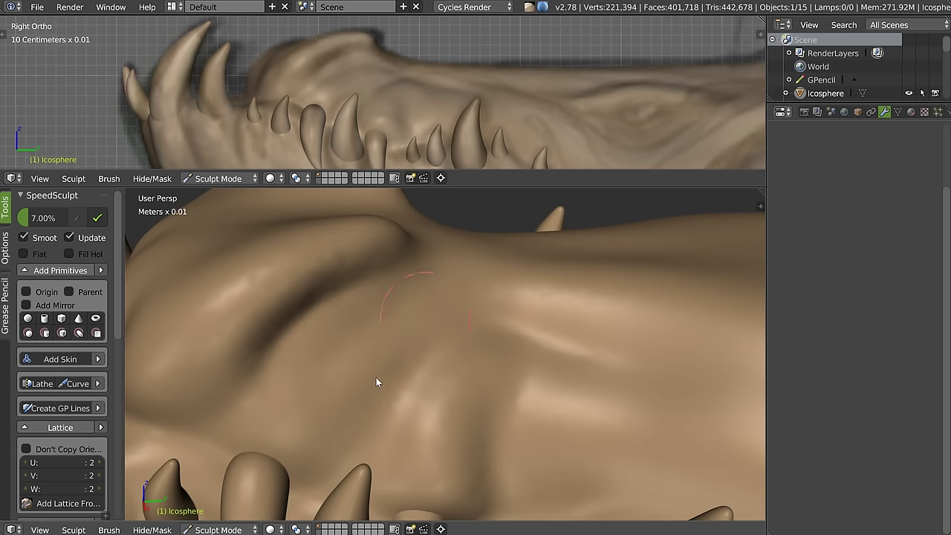
{"action": "scroll", "coordinate": [442, 321], "scroll_direction": "down", "scroll_amount": 3}
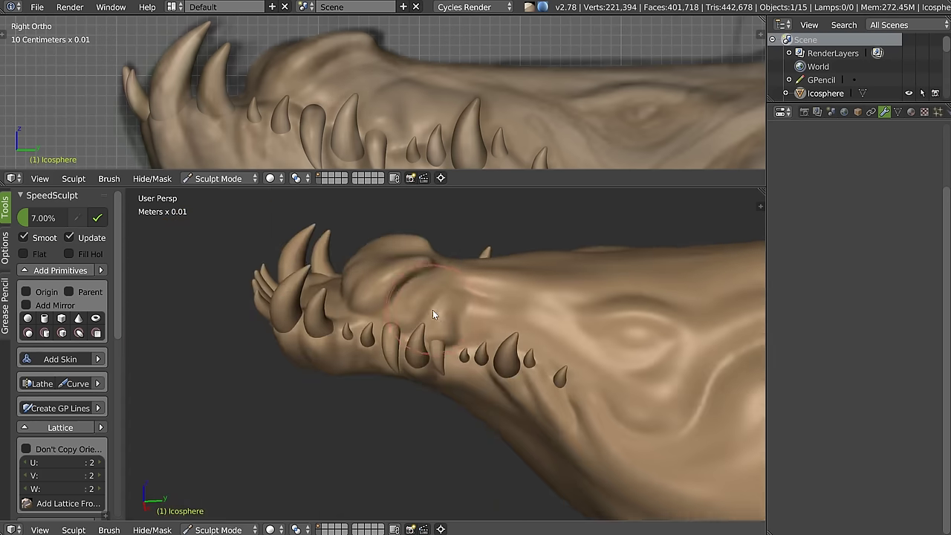
{"action": "scroll", "coordinate": [433, 310], "scroll_direction": "up", "scroll_amount": 1}
{"action": "scroll", "coordinate": [385, 324], "scroll_direction": "up", "scroll_amount": 4}
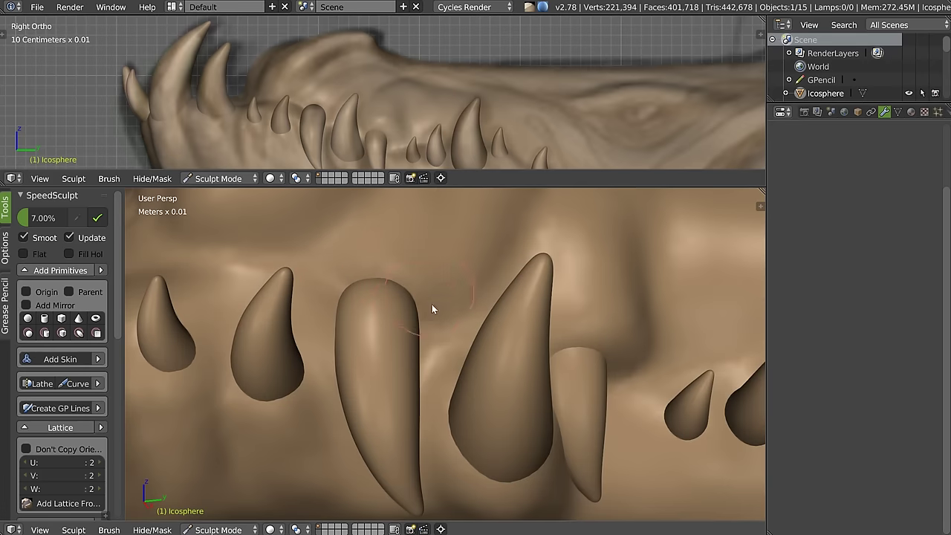
{"action": "middle_click_drag", "start_coordinate": [481, 272], "coordinate": [352, 304]}
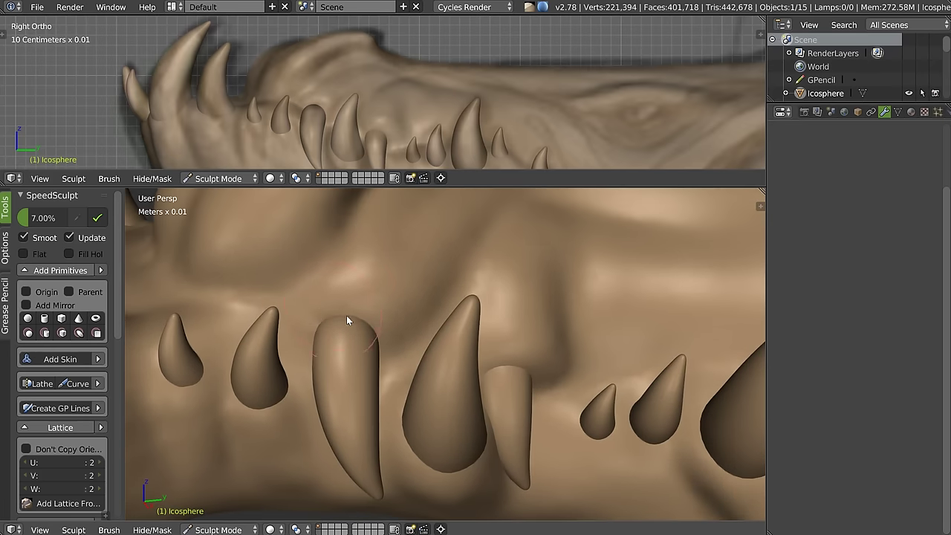
Step: In Object Mode, add a tooth-shaped skin mesh, Plane.012, and move it into place
{"action": "middle_click_drag", "start_coordinate": [347, 318], "coordinate": [361, 318]}
{"action": "key", "text": "ctrl+Tab"}
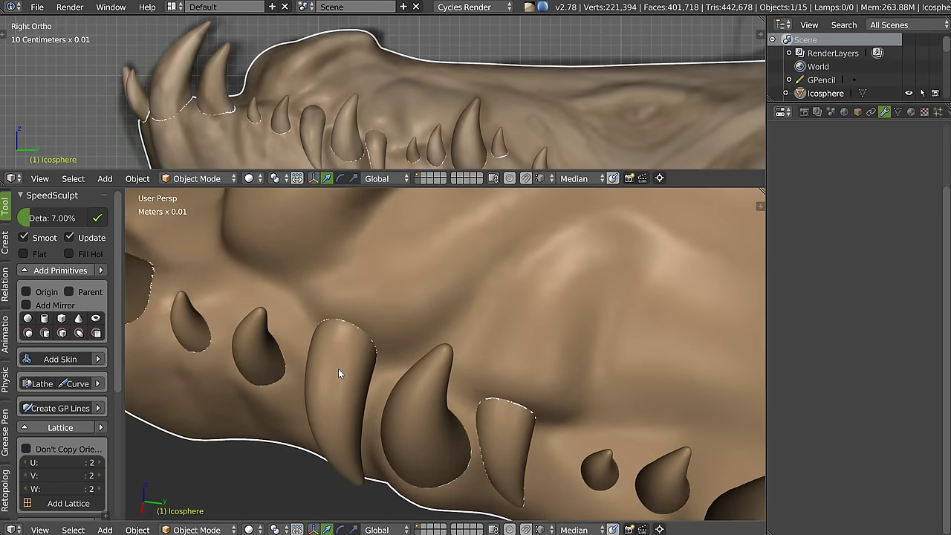
{"action": "key", "text": "Tab"}
{"action": "key", "text": "g"}
{"action": "left_click", "coordinate": [390, 266]}
{"action": "key", "text": "Tab"}
{"action": "left_click", "coordinate": [365, 340]}
Step: Reselect the Icosphere head and switch it back to Sculpt Mode
{"action": "scroll", "coordinate": [402, 330], "scroll_direction": "up", "scroll_amount": 5}
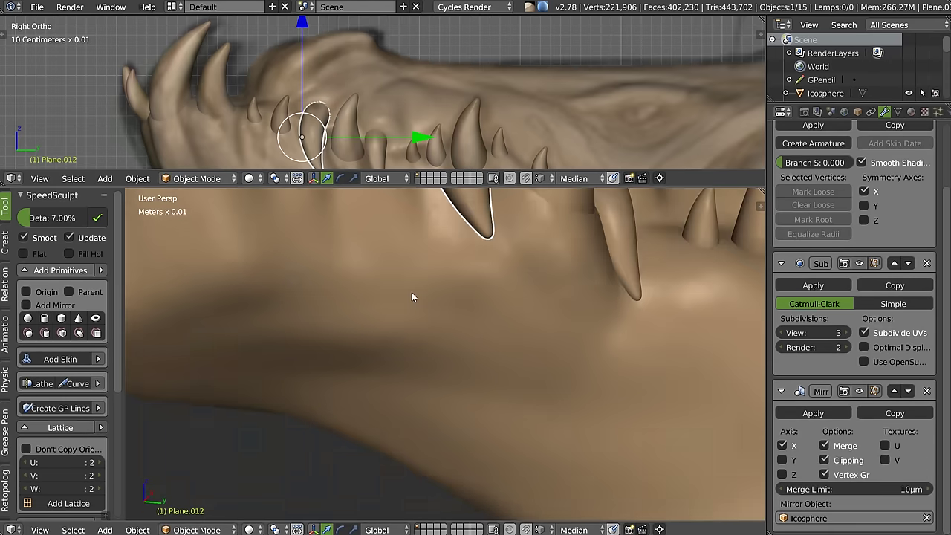
{"action": "scroll", "coordinate": [412, 312], "scroll_direction": "down", "scroll_amount": 3}
{"action": "scroll", "coordinate": [406, 321], "scroll_direction": "up", "scroll_amount": 1}
{"action": "right_click", "coordinate": [405, 327]}
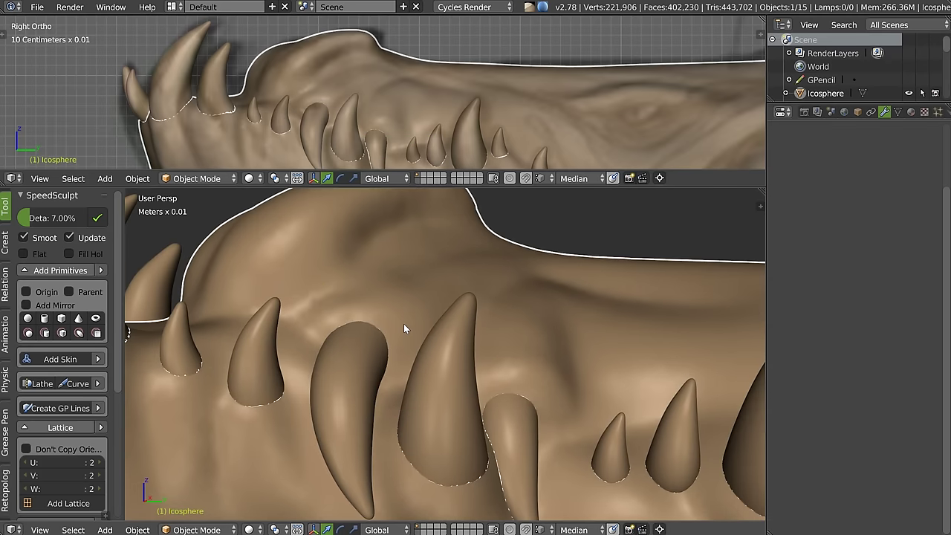
{"action": "key", "text": "Tab"}
{"action": "left_click", "coordinate": [464, 281]}
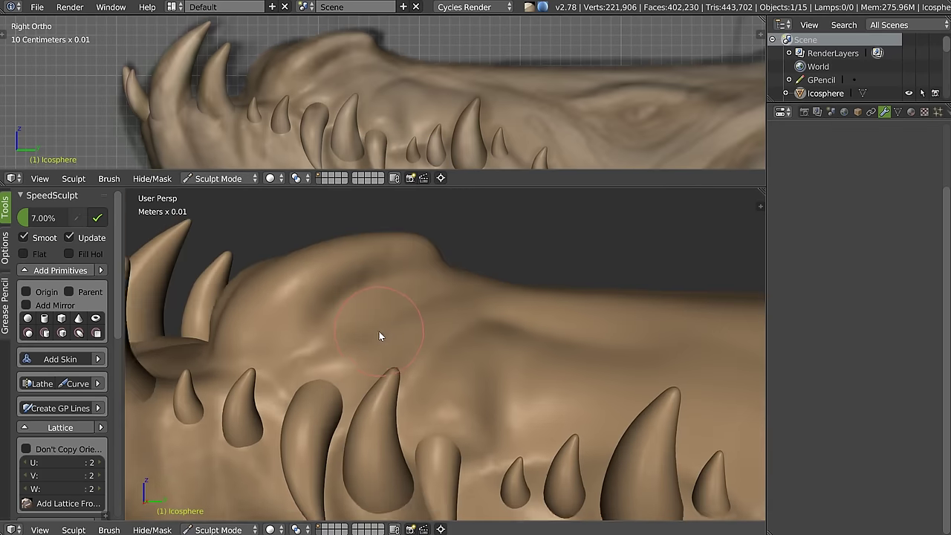
Step: Orbit around and beneath the jaw to inspect the teeth, palate and snout
{"action": "middle_click_drag", "start_coordinate": [379, 336], "coordinate": [314, 384]}
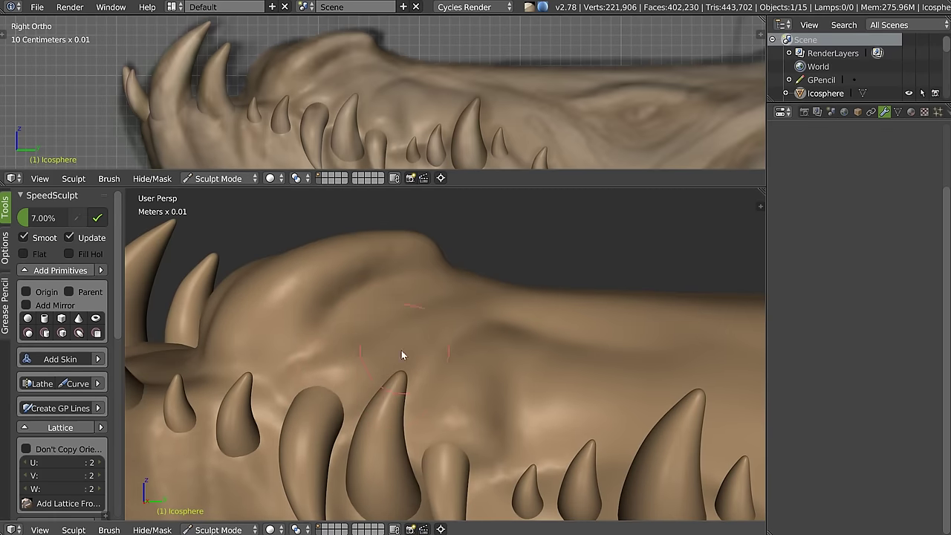
{"action": "mouse_move", "coordinate": [365, 338]}
{"action": "middle_mouse_down"}
{"action": "mouse_move", "coordinate": [420, 335]}
{"action": "mouse_move", "coordinate": [381, 363]}
{"action": "mouse_move", "coordinate": [402, 342]}
{"action": "middle_mouse_up"}
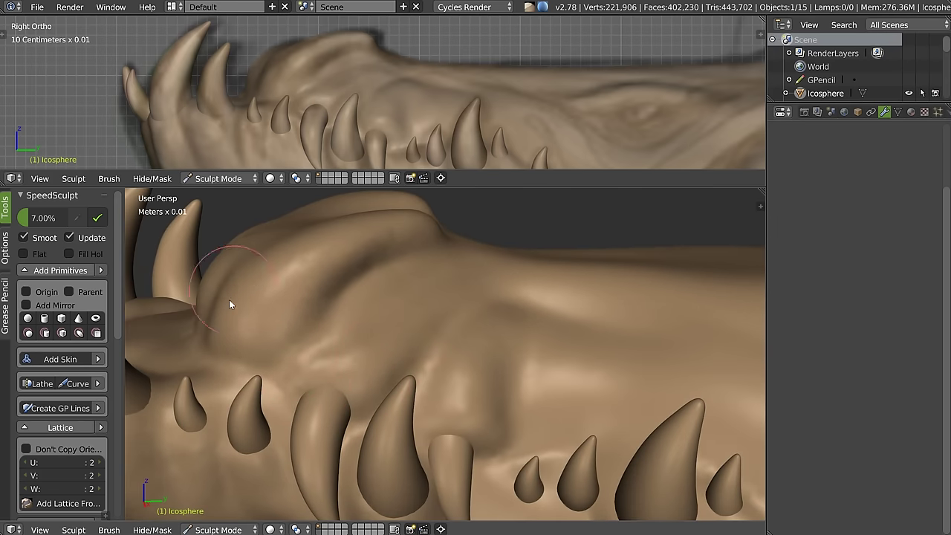
{"action": "mouse_move", "coordinate": [262, 344]}
{"action": "middle_mouse_down"}
{"action": "mouse_move", "coordinate": [358, 342]}
{"action": "mouse_move", "coordinate": [357, 329]}
{"action": "mouse_move", "coordinate": [248, 396]}
{"action": "middle_mouse_up"}
{"action": "mouse_move", "coordinate": [327, 394]}
{"action": "middle_mouse_down"}
{"action": "mouse_move", "coordinate": [495, 379]}
{"action": "mouse_move", "coordinate": [449, 437]}
{"action": "mouse_move", "coordinate": [478, 359]}
{"action": "mouse_move", "coordinate": [463, 387]}
{"action": "middle_mouse_up"}
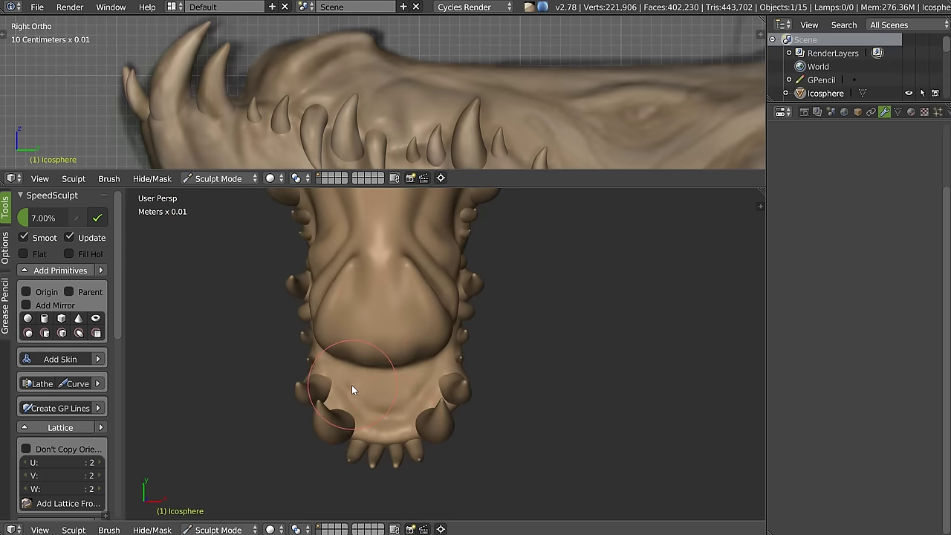
{"action": "mouse_move", "coordinate": [405, 387]}
{"action": "middle_mouse_down"}
{"action": "mouse_move", "coordinate": [395, 295]}
{"action": "mouse_move", "coordinate": [351, 295]}
{"action": "mouse_move", "coordinate": [362, 251]}
{"action": "mouse_move", "coordinate": [391, 290]}
{"action": "middle_mouse_up"}
{"action": "mouse_move", "coordinate": [419, 226]}
{"action": "middle_mouse_down"}
{"action": "mouse_move", "coordinate": [384, 317]}
{"action": "mouse_move", "coordinate": [416, 339]}
{"action": "mouse_move", "coordinate": [520, 297]}
{"action": "mouse_move", "coordinate": [408, 314]}
{"action": "mouse_move", "coordinate": [392, 271]}
{"action": "middle_mouse_up"}
{"action": "mouse_move", "coordinate": [375, 240]}
{"action": "middle_mouse_down"}
{"action": "mouse_move", "coordinate": [423, 327]}
{"action": "mouse_move", "coordinate": [416, 312]}
{"action": "mouse_move", "coordinate": [439, 268]}
{"action": "middle_mouse_up"}
Step: Zoom and turn the view in closer on the teeth
{"action": "scroll", "coordinate": [483, 89], "scroll_direction": "up", "scroll_amount": 2}
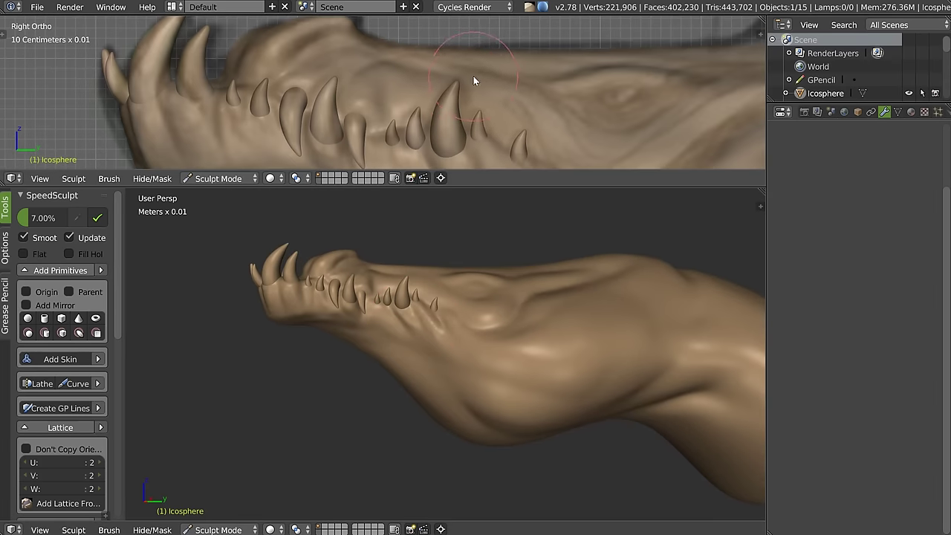
{"action": "scroll", "coordinate": [372, 268], "scroll_direction": "up", "scroll_amount": 5}
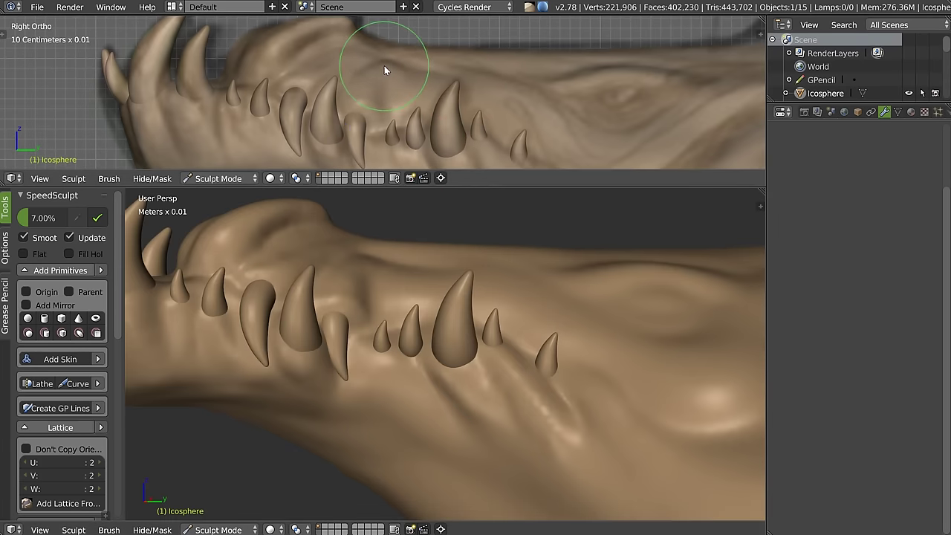
{"action": "mouse_move", "coordinate": [381, 276]}
{"action": "middle_mouse_down"}
{"action": "mouse_move", "coordinate": [369, 296]}
{"action": "mouse_move", "coordinate": [384, 288]}
{"action": "middle_mouse_up"}
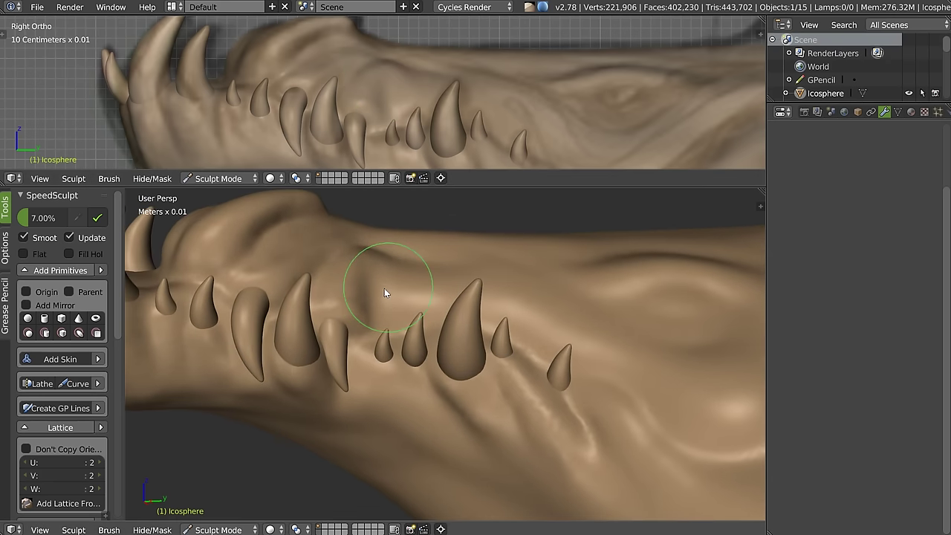
{"action": "scroll", "coordinate": [380, 280], "scroll_direction": "up", "scroll_amount": 2}
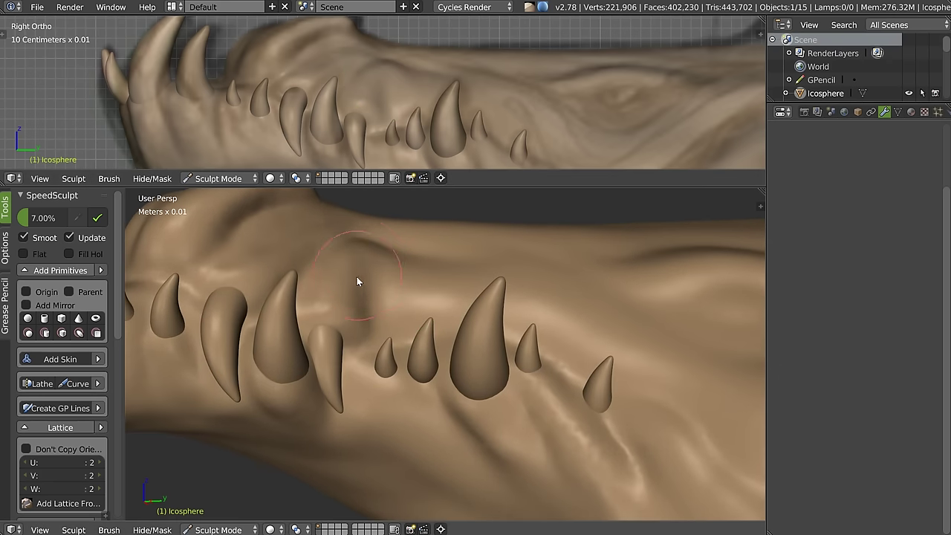
{"action": "mouse_move", "coordinate": [381, 266]}
{"action": "middle_mouse_down"}
{"action": "mouse_move", "coordinate": [401, 284]}
{"action": "mouse_move", "coordinate": [438, 283]}
{"action": "middle_mouse_up"}
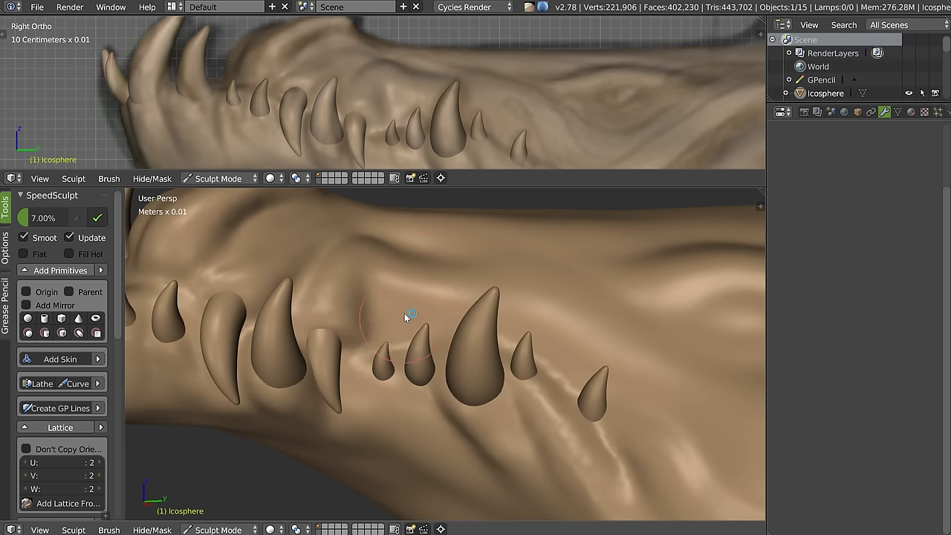
{"action": "middle_click_drag", "start_coordinate": [403, 333], "coordinate": [420, 297]}
{"action": "scroll", "coordinate": [420, 297], "scroll_direction": "up", "scroll_amount": 2}
{"action": "mouse_move", "coordinate": [400, 339]}
{"action": "middle_mouse_down"}
{"action": "mouse_move", "coordinate": [376, 349]}
{"action": "mouse_move", "coordinate": [405, 362]}
{"action": "mouse_move", "coordinate": [425, 329]}
{"action": "mouse_move", "coordinate": [384, 325]}
{"action": "mouse_move", "coordinate": [395, 328]}
{"action": "middle_mouse_up"}
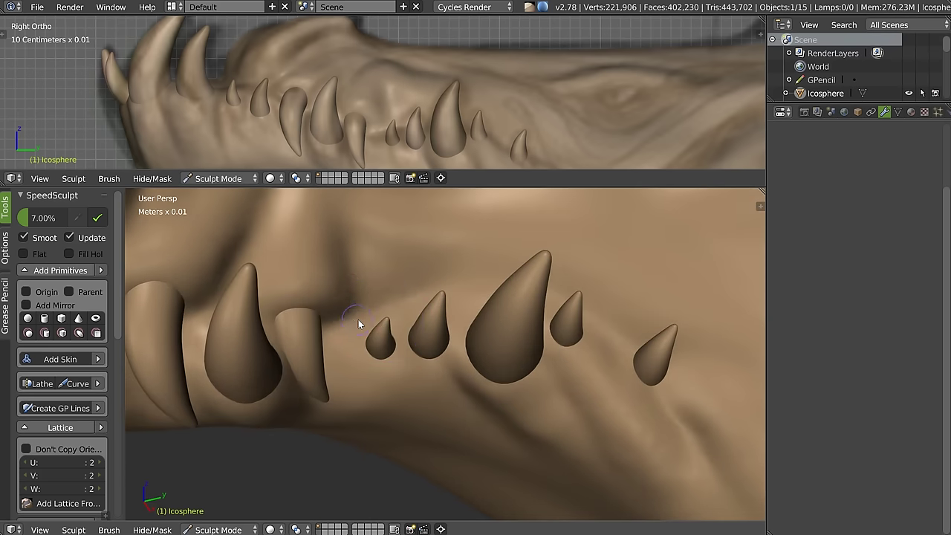
Step: Switch to the Crease brush and set its strength to 0.3
{"action": "key", "text": "w"}
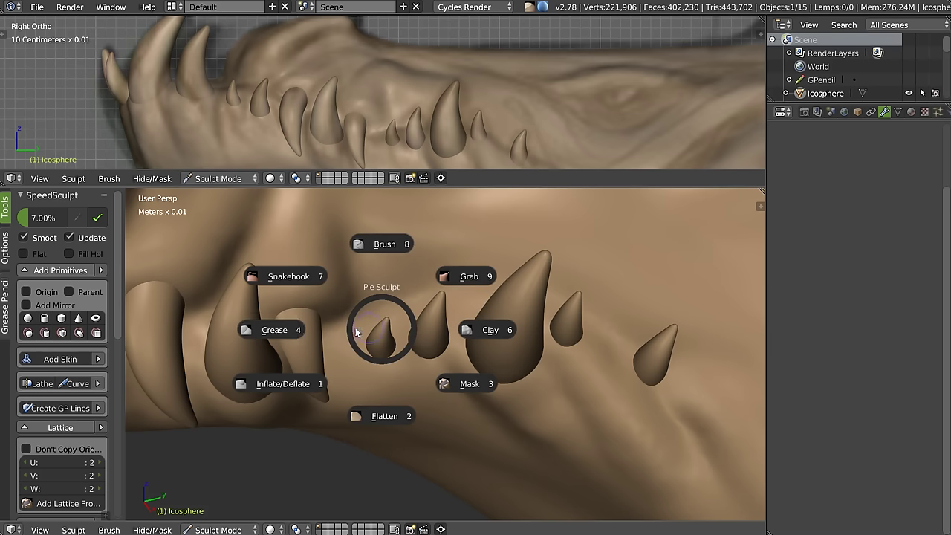
{"action": "left_click", "coordinate": [290, 331]}
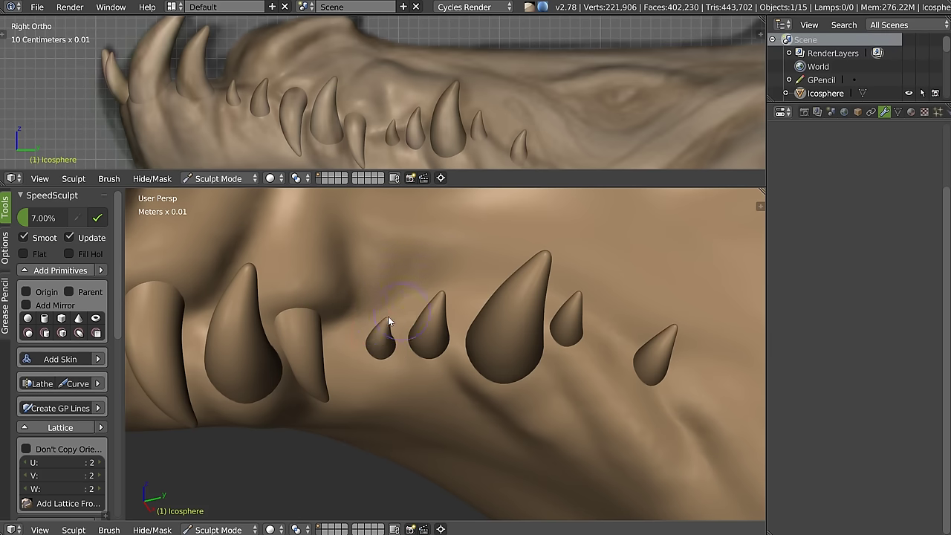
{"action": "mouse_move", "coordinate": [399, 312]}
{"action": "middle_mouse_down"}
{"action": "mouse_move", "coordinate": [462, 313]}
{"action": "mouse_move", "coordinate": [408, 312]}
{"action": "middle_mouse_up"}
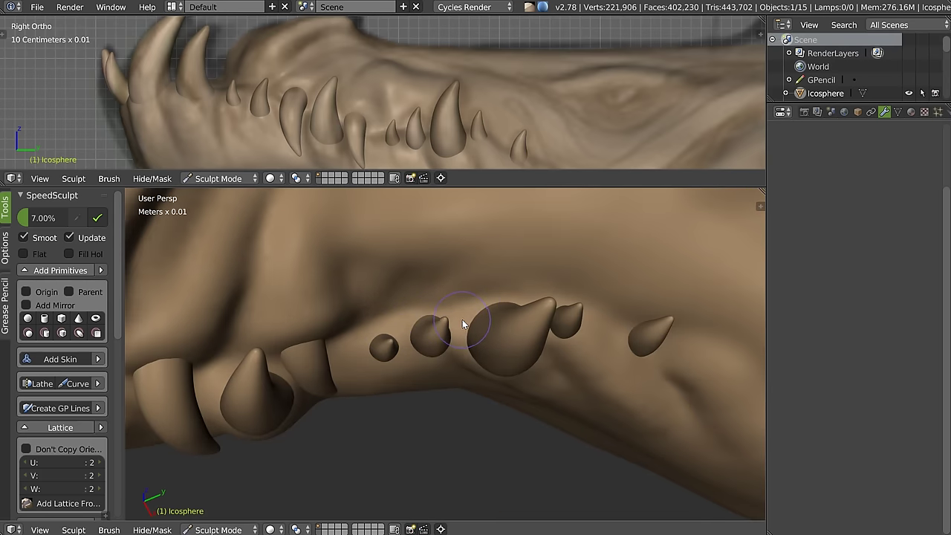
{"action": "key", "text": "shift+f"}
{"action": "left_click", "coordinate": [438, 312]}
{"action": "mouse_move", "coordinate": [504, 305]}
{"action": "middle_mouse_down"}
{"action": "mouse_move", "coordinate": [432, 279]}
{"action": "mouse_move", "coordinate": [375, 320]}
{"action": "mouse_move", "coordinate": [399, 316]}
{"action": "middle_mouse_up"}
Step: In Object Mode, move two small lower teeth along X and then Z
{"action": "key", "text": "Tab"}
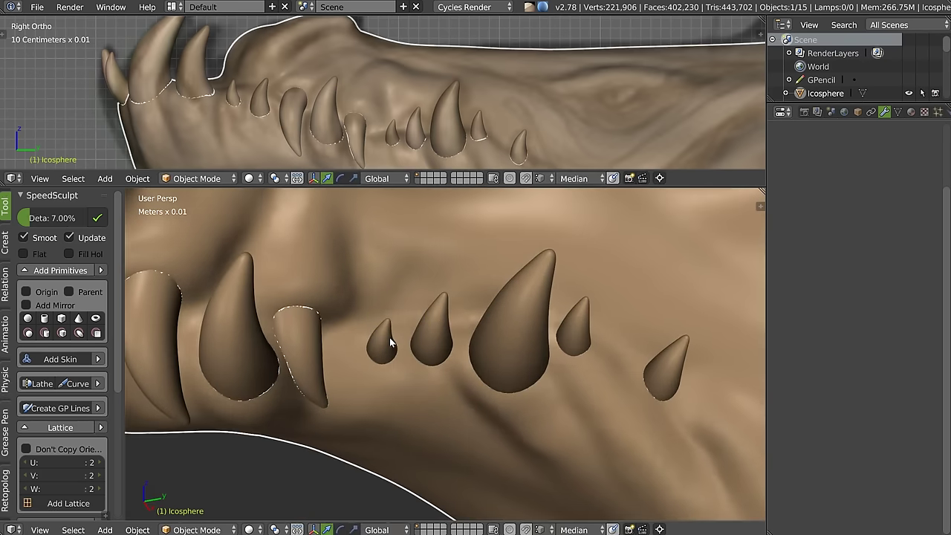
{"action": "right_click", "coordinate": [383, 348]}
{"action": "right_click", "coordinate": [439, 351], "text": "shift"}
{"action": "mouse_move", "coordinate": [439, 353]}
{"action": "middle_mouse_down"}
{"action": "mouse_move", "coordinate": [407, 356]}
{"action": "mouse_move", "coordinate": [602, 348]}
{"action": "mouse_move", "coordinate": [512, 339]}
{"action": "mouse_move", "coordinate": [453, 311]}
{"action": "mouse_move", "coordinate": [324, 208]}
{"action": "mouse_move", "coordinate": [409, 304]}
{"action": "mouse_move", "coordinate": [418, 334]}
{"action": "mouse_move", "coordinate": [333, 371]}
{"action": "middle_mouse_up"}
{"action": "key", "text": "g"}
{"action": "key", "text": "x"}
{"action": "left_click", "coordinate": [520, 342]}
{"action": "key", "text": "g"}
{"action": "key", "text": "z"}
{"action": "left_click", "coordinate": [324, 210]}
Step: Duplicate tooth Plane.009 and place the copy on the gum
{"action": "right_click", "coordinate": [330, 369]}
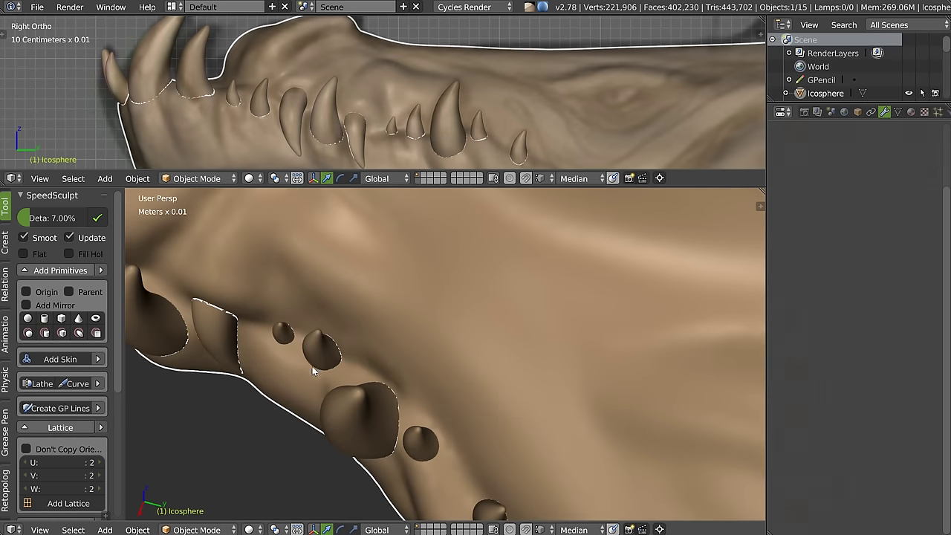
{"action": "right_click", "coordinate": [324, 362]}
{"action": "key", "text": "shift+d"}
{"action": "right_click", "coordinate": [320, 355]}
{"action": "key", "text": "g"}
{"action": "left_click", "coordinate": [285, 329]}
{"action": "middle_click_drag", "start_coordinate": [286, 330], "coordinate": [372, 312]}
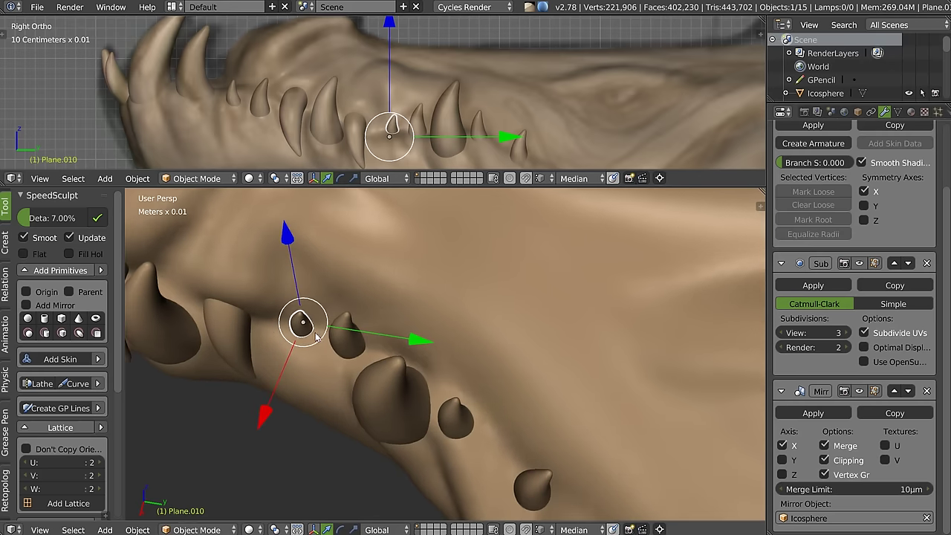
Step: Reselect the Icosphere jaw and return it to Sculpt Mode
{"action": "right_click", "coordinate": [395, 306]}
{"action": "key", "text": "Tab"}
{"action": "left_click", "coordinate": [461, 241]}
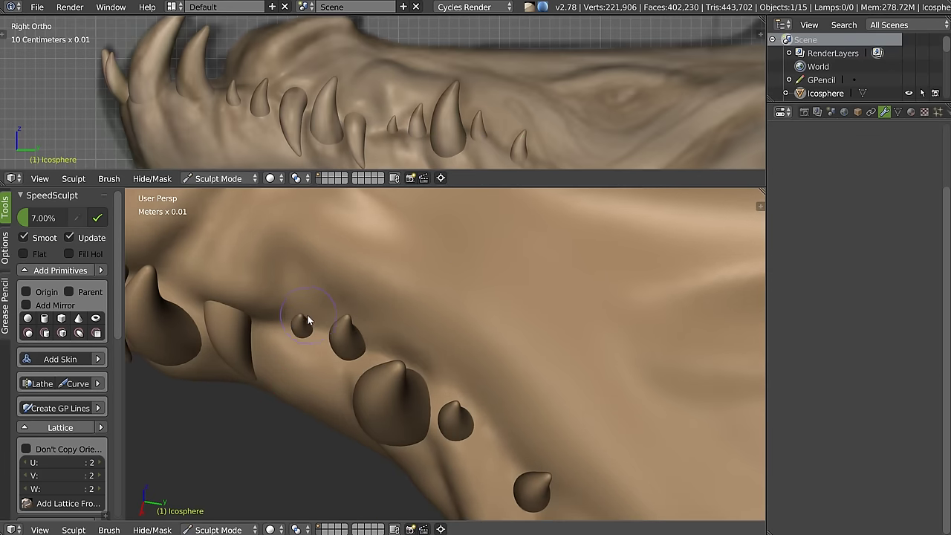
{"action": "mouse_move", "coordinate": [303, 319]}
{"action": "middle_mouse_down"}
{"action": "mouse_move", "coordinate": [368, 318]}
{"action": "mouse_move", "coordinate": [421, 291]}
{"action": "mouse_move", "coordinate": [395, 309]}
{"action": "mouse_move", "coordinate": [414, 275]}
{"action": "mouse_move", "coordinate": [415, 302]}
{"action": "middle_mouse_up"}
{"action": "left_click_drag", "start_coordinate": [408, 301], "coordinate": [426, 302]}
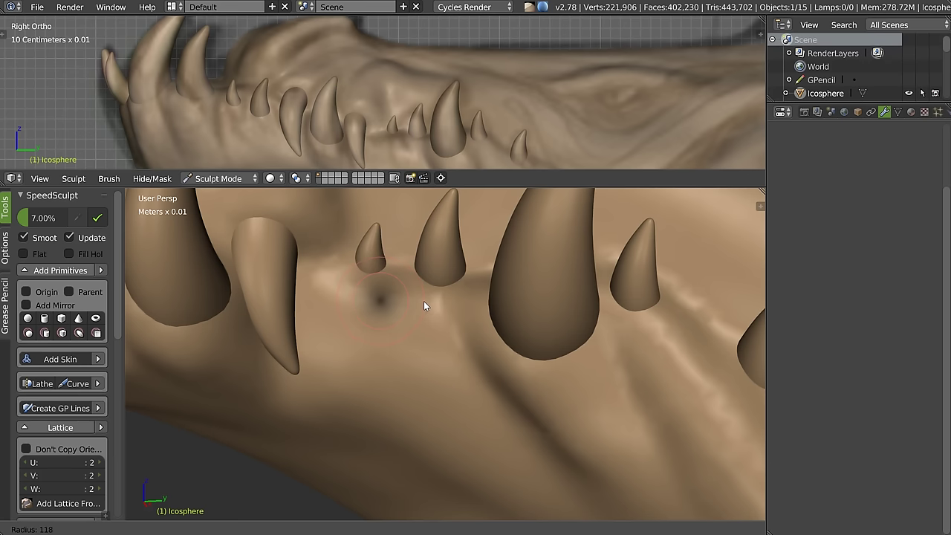
{"action": "key", "text": "ctrl+z"}
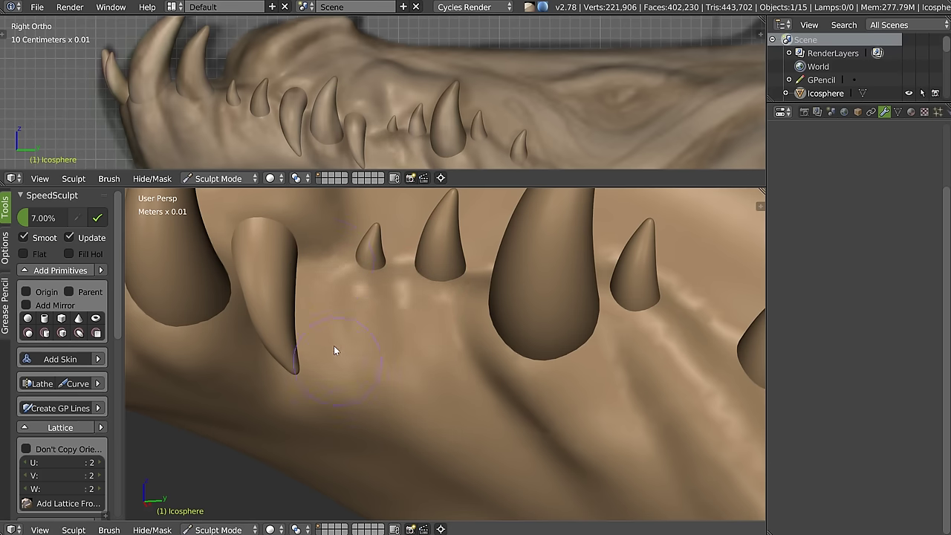
{"action": "middle_click_drag", "start_coordinate": [347, 324], "coordinate": [358, 266]}
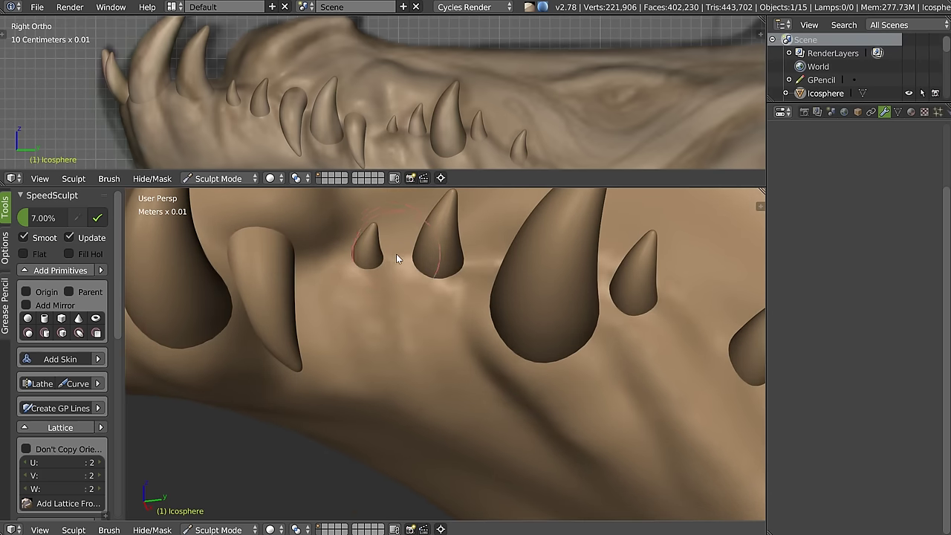
{"action": "mouse_move", "coordinate": [413, 246]}
{"action": "middle_mouse_down"}
{"action": "mouse_move", "coordinate": [410, 274]}
{"action": "mouse_move", "coordinate": [418, 240]}
{"action": "middle_mouse_up"}
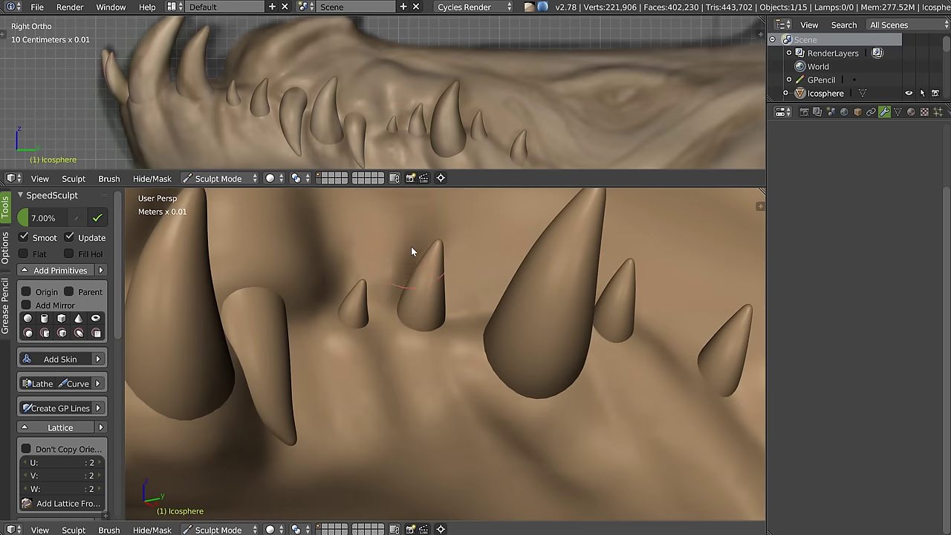
{"action": "mouse_move", "coordinate": [477, 303]}
{"action": "middle_mouse_down"}
{"action": "mouse_move", "coordinate": [471, 280]}
{"action": "mouse_move", "coordinate": [471, 296]}
{"action": "middle_mouse_up"}
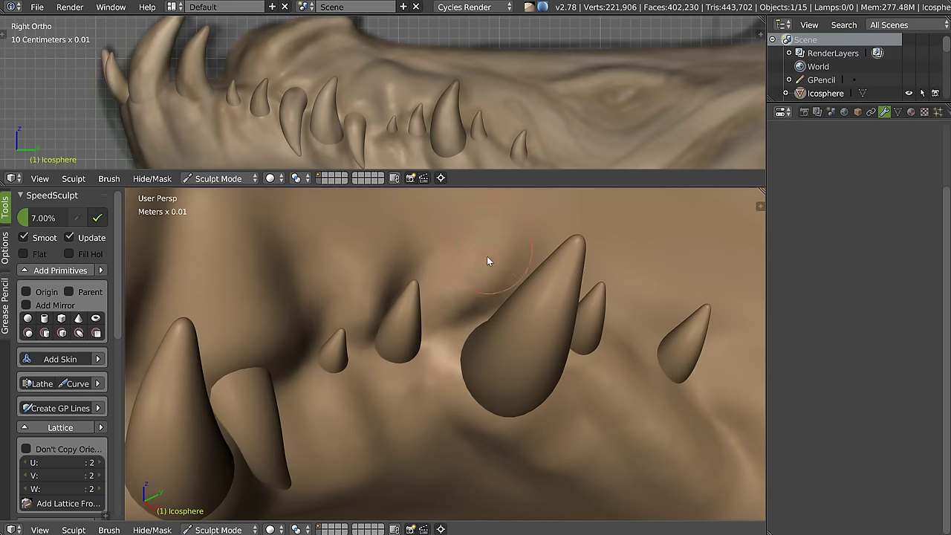
{"action": "mouse_move", "coordinate": [485, 192]}
{"action": "middle_mouse_down"}
{"action": "mouse_move", "coordinate": [488, 313]}
{"action": "mouse_move", "coordinate": [472, 315]}
{"action": "mouse_move", "coordinate": [546, 308]}
{"action": "mouse_move", "coordinate": [504, 325]}
{"action": "mouse_move", "coordinate": [511, 301]}
{"action": "mouse_move", "coordinate": [536, 291]}
{"action": "mouse_move", "coordinate": [523, 278]}
{"action": "middle_mouse_up"}
Step: Rotate tooth Plane.005 by -16.06° and shift it along X
{"action": "key", "text": "Tab"}
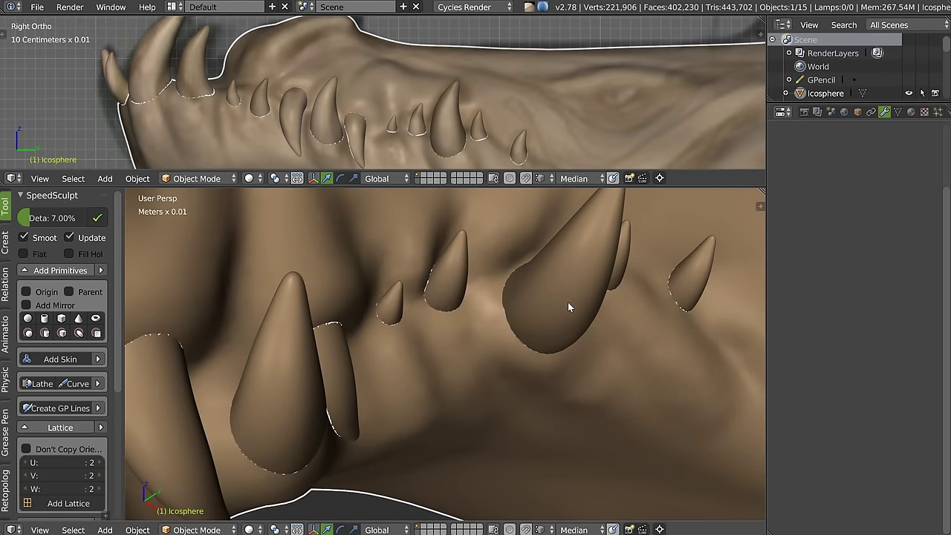
{"action": "right_click", "coordinate": [566, 304]}
{"action": "middle_click_drag", "start_coordinate": [566, 303], "coordinate": [546, 322]}
{"action": "key", "text": "r"}
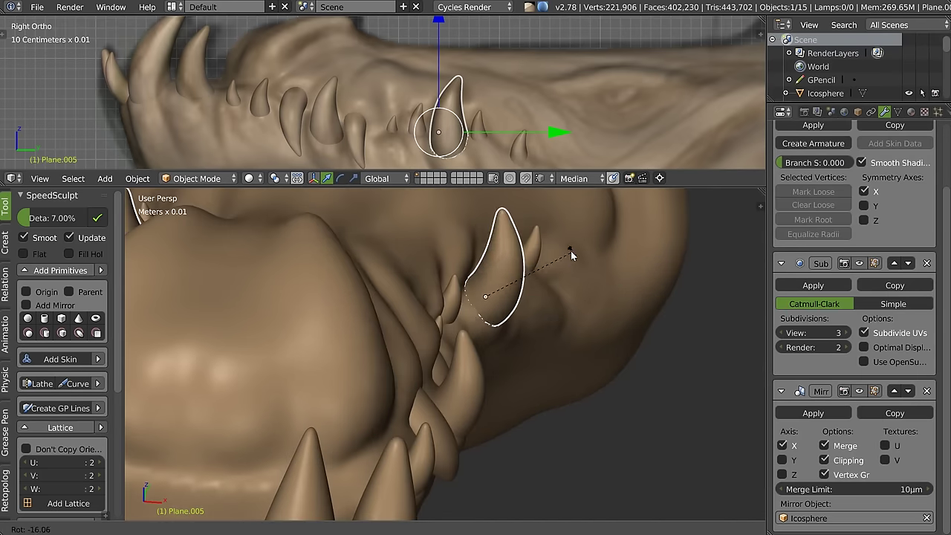
{"action": "left_click", "coordinate": [570, 251]}
{"action": "key", "text": "g"}
{"action": "key", "text": "x"}
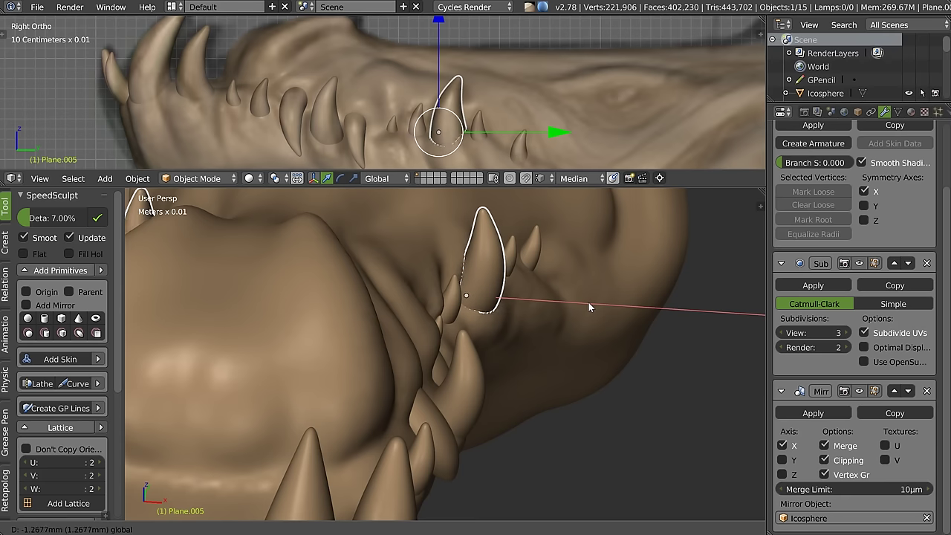
{"action": "left_click", "coordinate": [585, 303]}
Step: Nudge tooth Plane.007 slightly along X, then reselect the Icosphere jaw
{"action": "mouse_move", "coordinate": [604, 319]}
{"action": "middle_mouse_down"}
{"action": "mouse_move", "coordinate": [518, 282]}
{"action": "mouse_move", "coordinate": [586, 276]}
{"action": "mouse_move", "coordinate": [483, 318]}
{"action": "mouse_move", "coordinate": [498, 303]}
{"action": "middle_mouse_up"}
{"action": "right_click", "coordinate": [497, 303]}
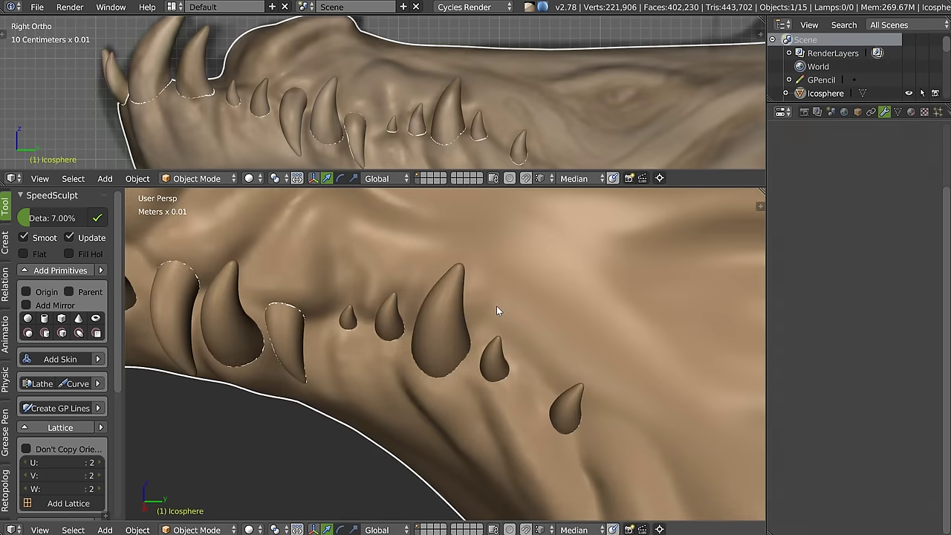
{"action": "right_click", "coordinate": [502, 363]}
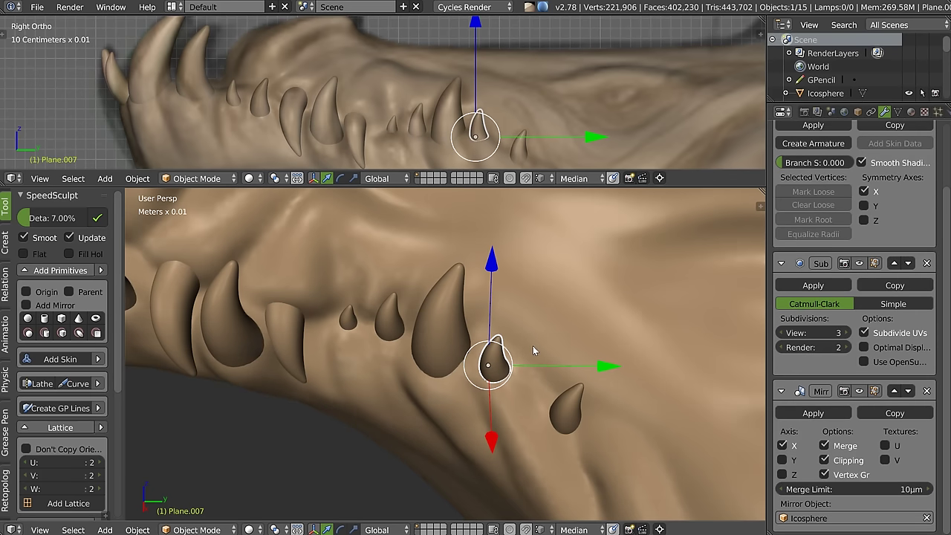
{"action": "middle_click_drag", "start_coordinate": [532, 350], "coordinate": [444, 350]}
{"action": "key", "text": "g"}
{"action": "key", "text": "x"}
{"action": "left_click", "coordinate": [357, 415]}
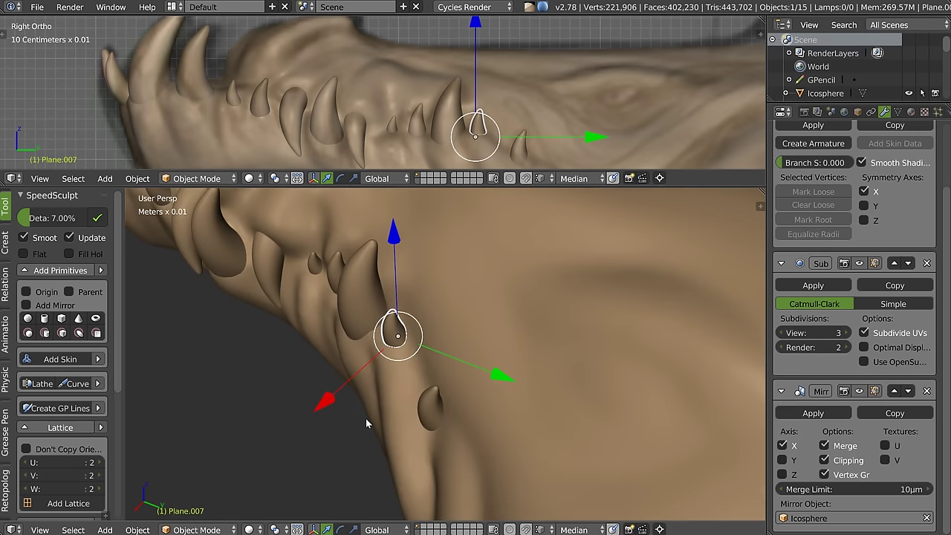
{"action": "right_click", "coordinate": [388, 413]}
{"action": "key", "text": "Tab"}
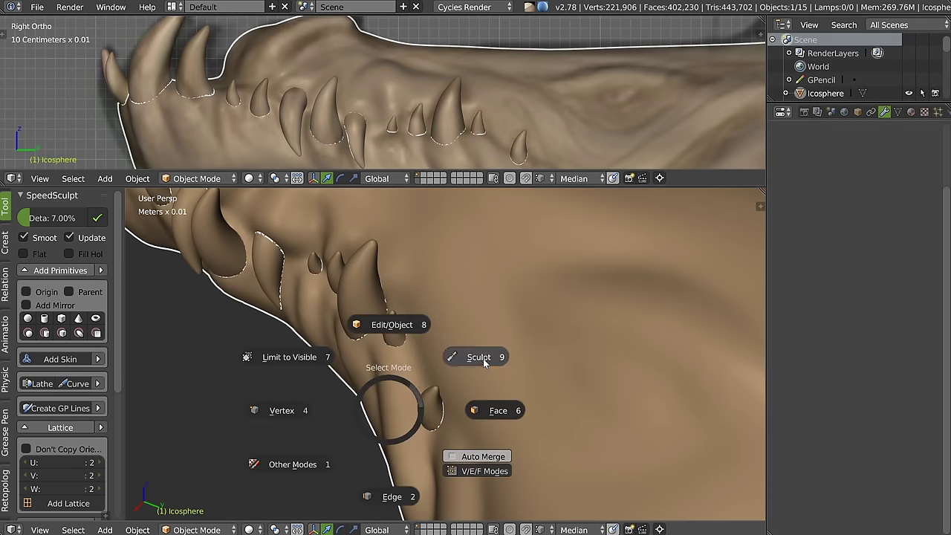
Step: Back in Sculpt Mode, reshape the neck edge under the jaw with an enlarged Snakehook brush
{"action": "left_click", "coordinate": [483, 358]}
{"action": "key", "text": "w"}
{"action": "left_click", "coordinate": [401, 312]}
{"action": "key", "text": "f"}
{"action": "left_click", "coordinate": [472, 348]}
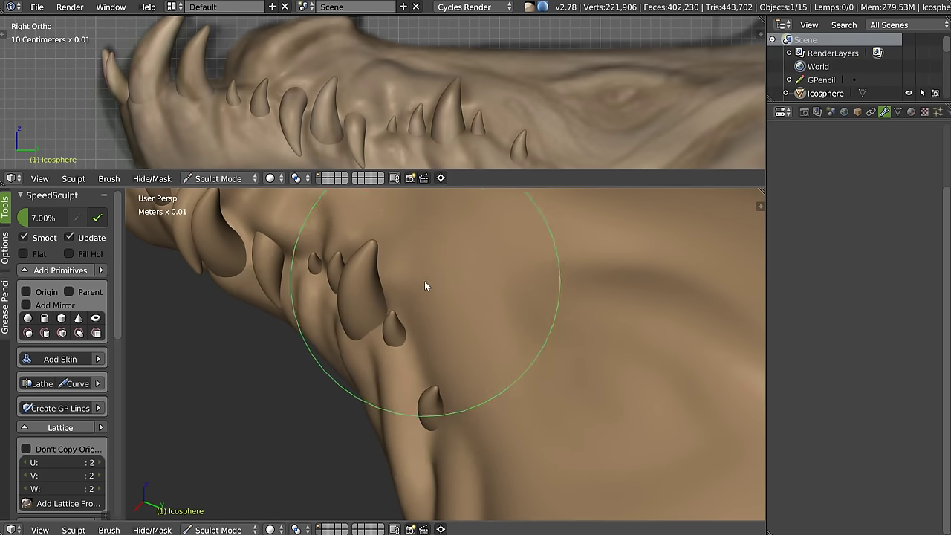
{"action": "middle_click_drag", "start_coordinate": [425, 283], "coordinate": [434, 289]}
{"action": "left_click_drag", "start_coordinate": [401, 367], "coordinate": [404, 439]}
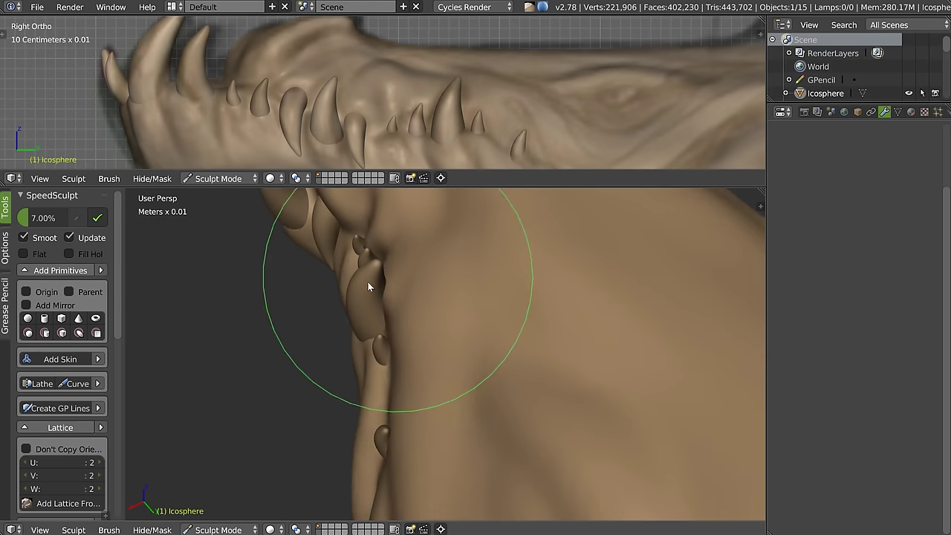
Step: Fill the hollow between jaw bumps, then pull one bump into a spike with a smaller brush
{"action": "middle_click_drag", "start_coordinate": [369, 282], "coordinate": [406, 326]}
{"action": "scroll", "coordinate": [308, 252], "scroll_direction": "up", "scroll_amount": 4}
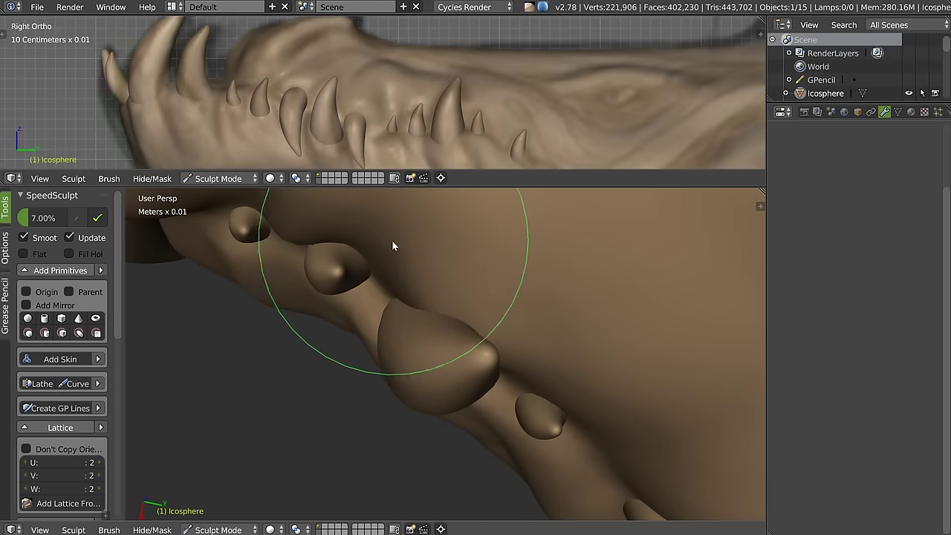
{"action": "left_click_drag", "start_coordinate": [282, 249], "coordinate": [411, 297]}
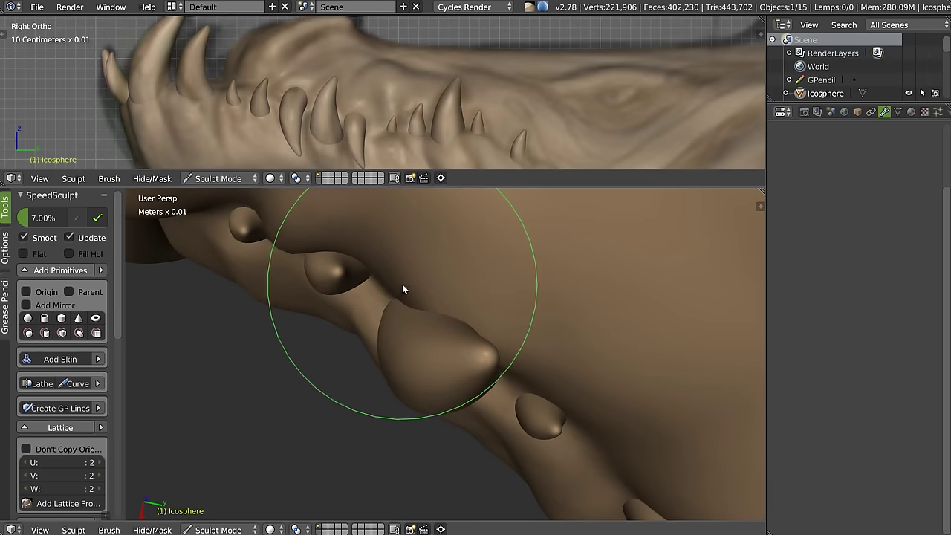
{"action": "key", "text": "f"}
{"action": "left_click", "coordinate": [379, 293]}
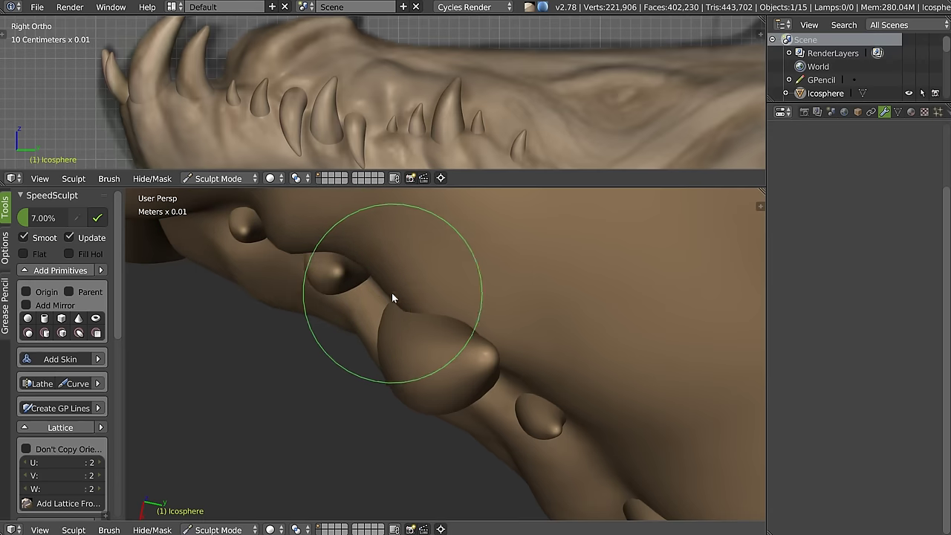
{"action": "left_click_drag", "start_coordinate": [428, 287], "coordinate": [524, 344]}
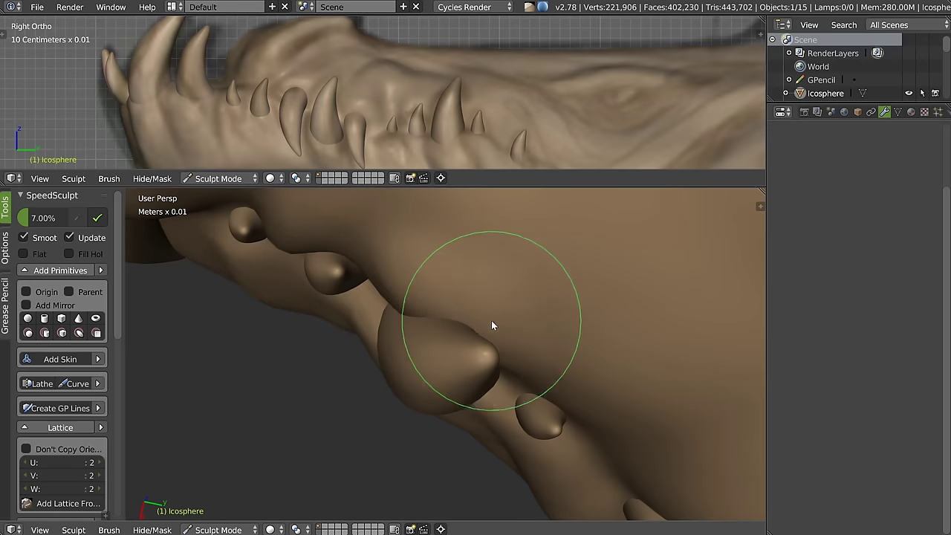
Step: Orbit around the jaw to review the teeth and neck from front and side
{"action": "mouse_move", "coordinate": [524, 343]}
{"action": "middle_mouse_down"}
{"action": "mouse_move", "coordinate": [480, 311]}
{"action": "mouse_move", "coordinate": [461, 342]}
{"action": "mouse_move", "coordinate": [467, 283]}
{"action": "mouse_move", "coordinate": [518, 212]}
{"action": "mouse_move", "coordinate": [420, 300]}
{"action": "mouse_move", "coordinate": [408, 297]}
{"action": "mouse_move", "coordinate": [448, 333]}
{"action": "mouse_move", "coordinate": [463, 303]}
{"action": "mouse_move", "coordinate": [450, 308]}
{"action": "mouse_move", "coordinate": [431, 364]}
{"action": "middle_mouse_up"}
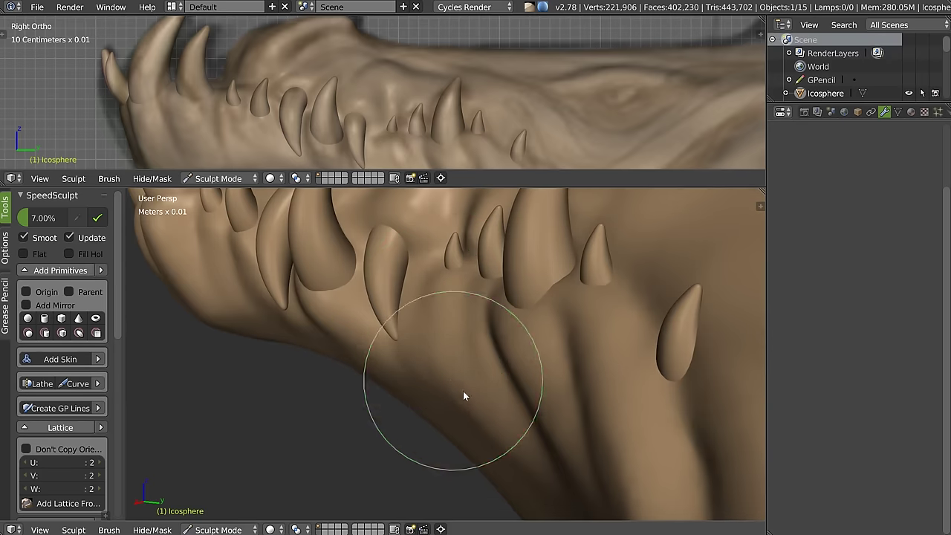
{"action": "mouse_move", "coordinate": [431, 327]}
{"action": "middle_mouse_down"}
{"action": "mouse_move", "coordinate": [426, 339]}
{"action": "mouse_move", "coordinate": [451, 300]}
{"action": "mouse_move", "coordinate": [438, 331]}
{"action": "middle_mouse_up"}
{"action": "middle_click_drag", "start_coordinate": [439, 275], "coordinate": [435, 279]}
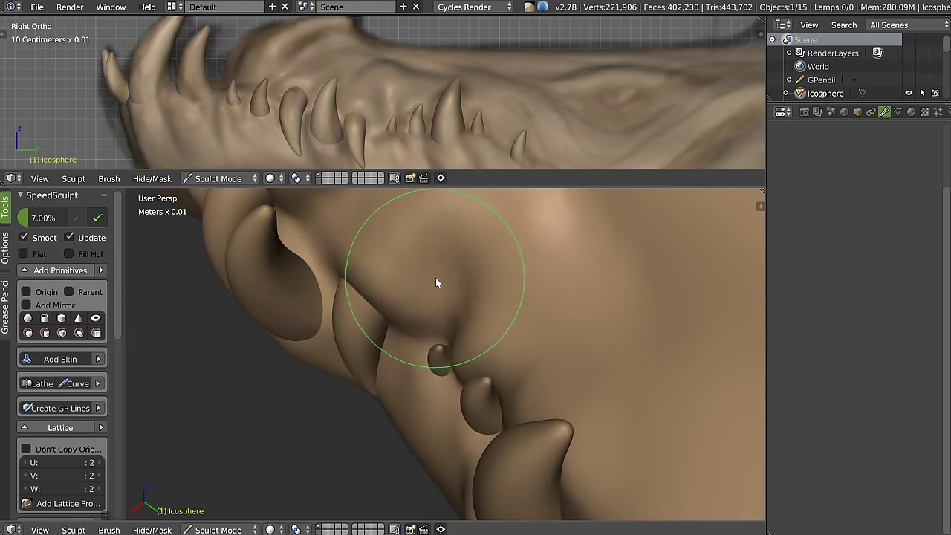
{"action": "mouse_move", "coordinate": [419, 339]}
{"action": "middle_mouse_down"}
{"action": "mouse_move", "coordinate": [465, 310]}
{"action": "mouse_move", "coordinate": [470, 338]}
{"action": "mouse_move", "coordinate": [474, 297]}
{"action": "middle_mouse_up"}
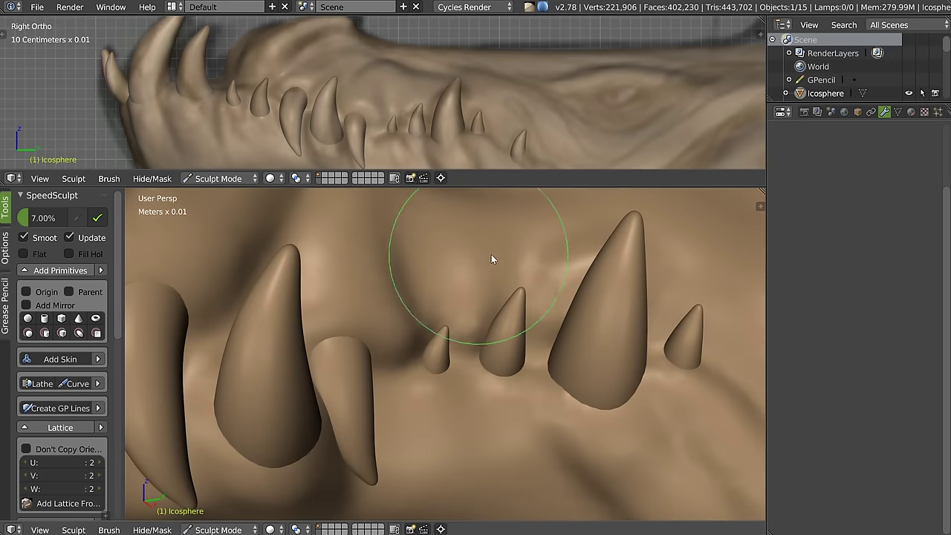
{"action": "middle_click_drag", "start_coordinate": [570, 268], "coordinate": [532, 278]}
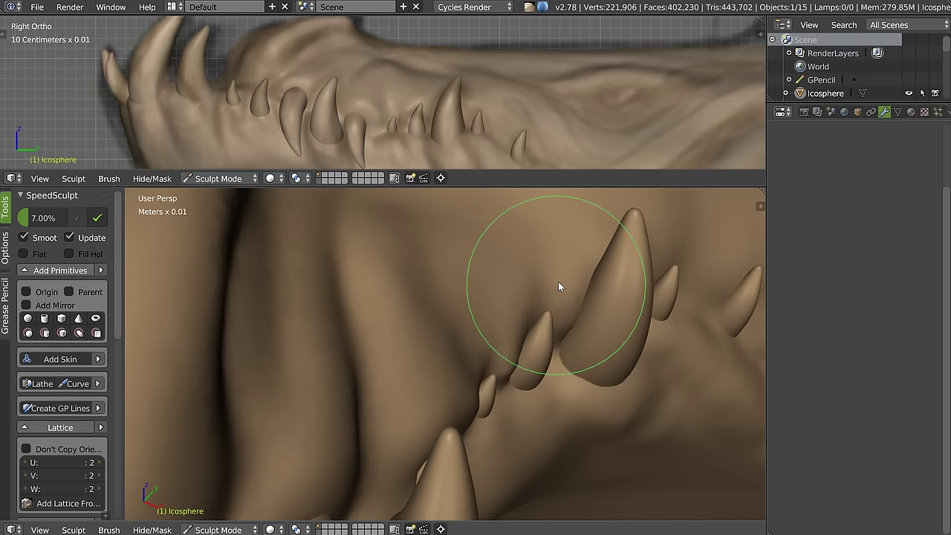
{"action": "mouse_move", "coordinate": [592, 300]}
{"action": "middle_mouse_down"}
{"action": "mouse_move", "coordinate": [494, 344]}
{"action": "mouse_move", "coordinate": [509, 320]}
{"action": "mouse_move", "coordinate": [457, 313]}
{"action": "mouse_move", "coordinate": [497, 290]}
{"action": "mouse_move", "coordinate": [512, 265]}
{"action": "mouse_move", "coordinate": [501, 329]}
{"action": "middle_mouse_up"}
{"action": "mouse_move", "coordinate": [644, 272]}
{"action": "middle_mouse_down"}
{"action": "mouse_move", "coordinate": [513, 308]}
{"action": "mouse_move", "coordinate": [483, 327]}
{"action": "mouse_move", "coordinate": [484, 347]}
{"action": "mouse_move", "coordinate": [499, 350]}
{"action": "mouse_move", "coordinate": [465, 357]}
{"action": "mouse_move", "coordinate": [476, 389]}
{"action": "mouse_move", "coordinate": [545, 333]}
{"action": "mouse_move", "coordinate": [444, 394]}
{"action": "mouse_move", "coordinate": [480, 386]}
{"action": "mouse_move", "coordinate": [510, 340]}
{"action": "mouse_move", "coordinate": [495, 374]}
{"action": "middle_mouse_up"}
Step: Shrink the brush and carve crease lines across the cheek with the Crease brush
{"action": "key", "text": "f"}
{"action": "left_click", "coordinate": [454, 359]}
{"action": "mouse_move", "coordinate": [551, 330]}
{"action": "middle_mouse_down"}
{"action": "mouse_move", "coordinate": [439, 344]}
{"action": "mouse_move", "coordinate": [441, 332]}
{"action": "middle_mouse_up"}
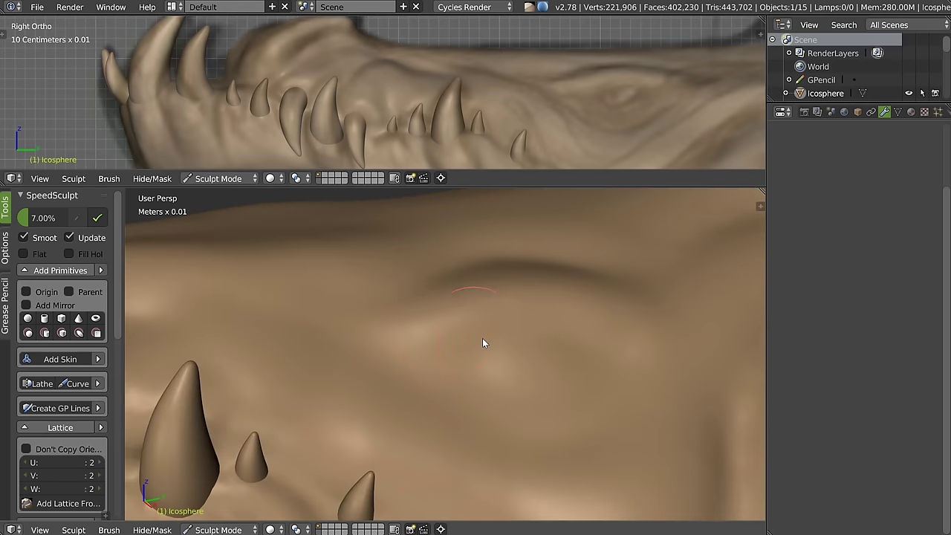
{"action": "key", "text": "w"}
{"action": "left_click", "coordinate": [362, 349]}
{"action": "left_click", "coordinate": [424, 334]}
{"action": "key", "text": "ctrl+z"}
{"action": "middle_click_drag", "start_coordinate": [471, 346], "coordinate": [403, 369]}
{"action": "mouse_move", "coordinate": [403, 369]}
{"action": "left_mouse_down"}
{"action": "mouse_move", "coordinate": [455, 370]}
{"action": "mouse_move", "coordinate": [490, 353]}
{"action": "mouse_move", "coordinate": [528, 368]}
{"action": "left_mouse_up"}
Step: Carve and deepen wrinkle ridges around the eye socket
{"action": "scroll", "coordinate": [662, 126], "scroll_direction": "up", "scroll_amount": 1}
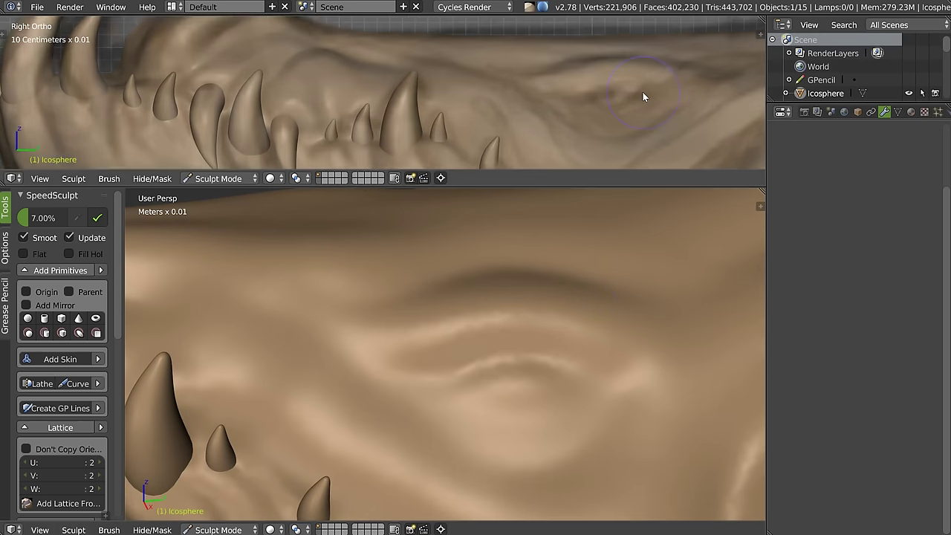
{"action": "scroll", "coordinate": [624, 95], "scroll_direction": "up", "scroll_amount": 2}
{"action": "left_click_drag", "start_coordinate": [623, 95], "coordinate": [648, 97]}
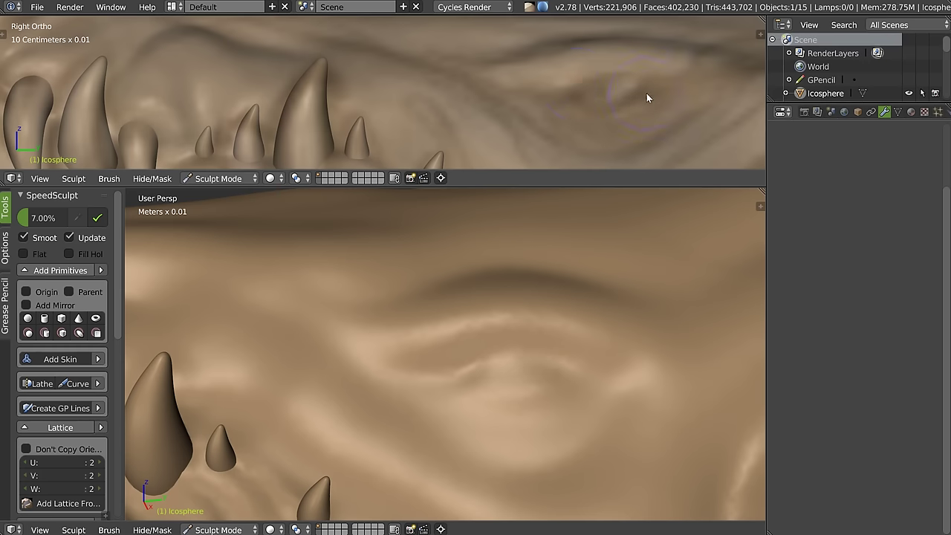
{"action": "mouse_move", "coordinate": [595, 82]}
{"action": "left_mouse_down"}
{"action": "mouse_move", "coordinate": [652, 81]}
{"action": "mouse_move", "coordinate": [569, 106]}
{"action": "left_mouse_up"}
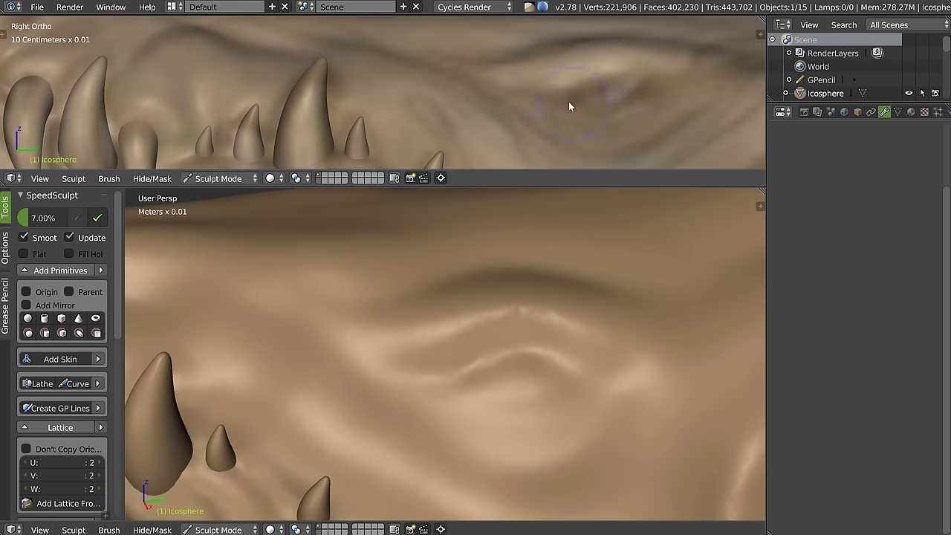
{"action": "left_click_drag", "start_coordinate": [640, 93], "coordinate": [576, 98]}
{"action": "middle_click_drag", "start_coordinate": [577, 98], "coordinate": [525, 94], "text": "shift"}
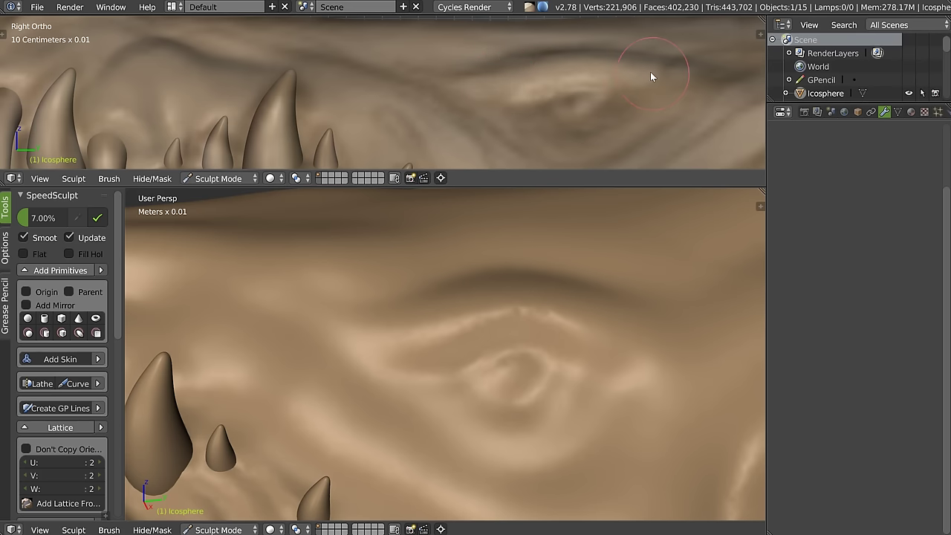
Step: Orbit around the eye area and turn on wireframe shading to inspect mesh density
{"action": "middle_click_drag", "start_coordinate": [466, 321], "coordinate": [447, 332]}
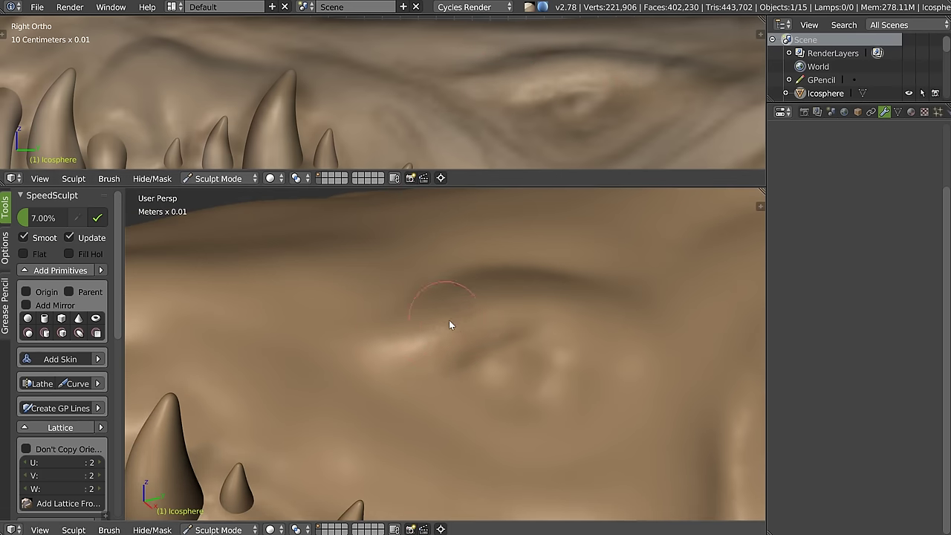
{"action": "mouse_move", "coordinate": [535, 305]}
{"action": "middle_mouse_down"}
{"action": "mouse_move", "coordinate": [558, 337]}
{"action": "mouse_move", "coordinate": [591, 319]}
{"action": "mouse_move", "coordinate": [405, 289]}
{"action": "middle_mouse_up"}
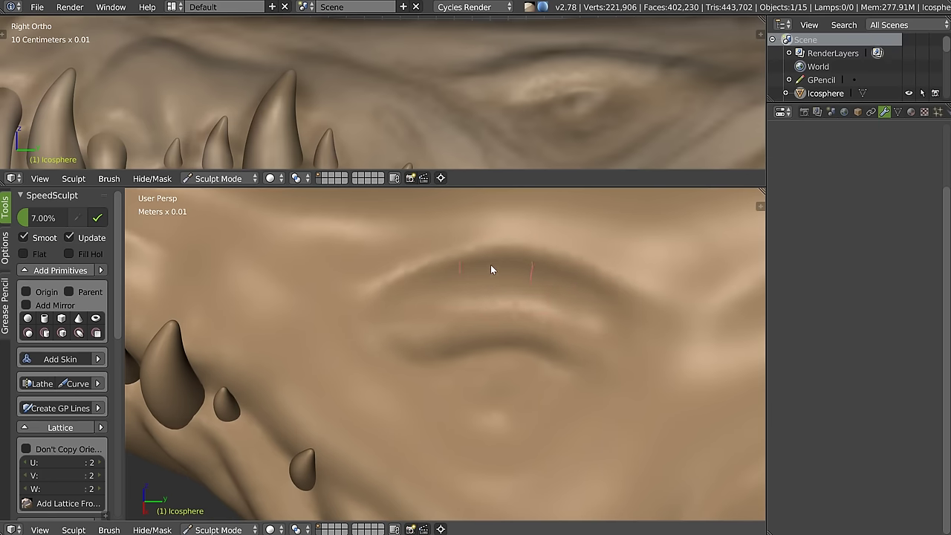
{"action": "middle_click_drag", "start_coordinate": [623, 336], "coordinate": [462, 333]}
{"action": "key", "text": "z"}
{"action": "left_click", "coordinate": [556, 334]}
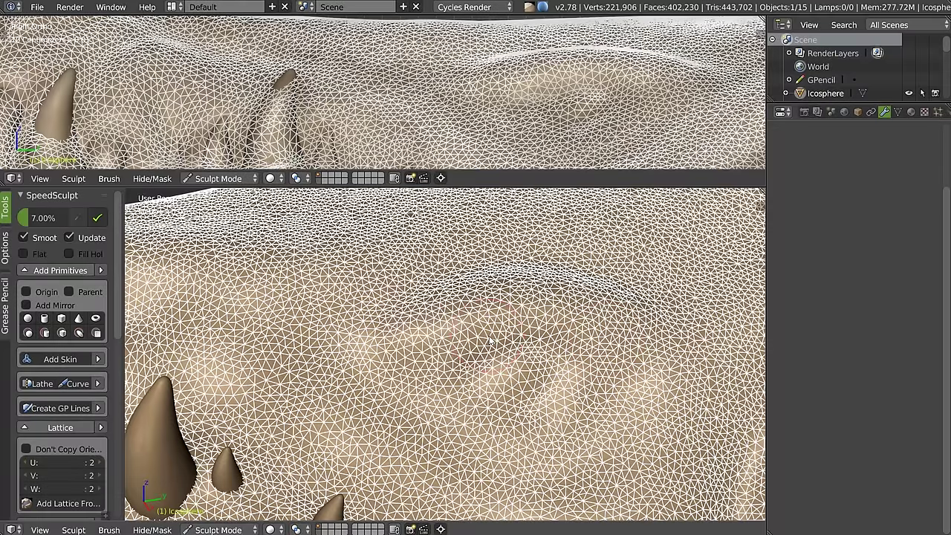
{"action": "mouse_move", "coordinate": [545, 300]}
{"action": "middle_mouse_down"}
{"action": "mouse_move", "coordinate": [492, 321]}
{"action": "mouse_move", "coordinate": [488, 287]}
{"action": "middle_mouse_up"}
Step: Enable dynamic topology and switch to the Clay brush
{"action": "key", "text": "z"}
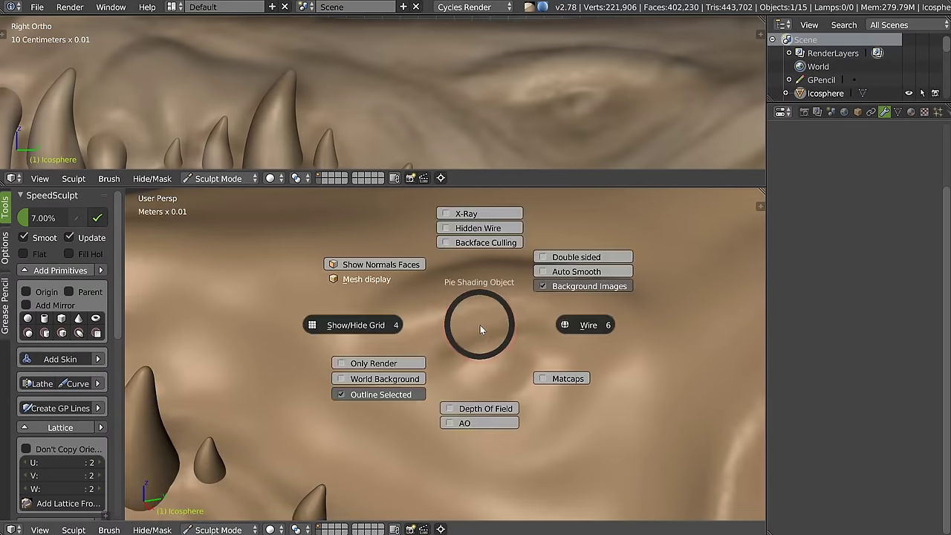
{"action": "right_click", "coordinate": [500, 327]}
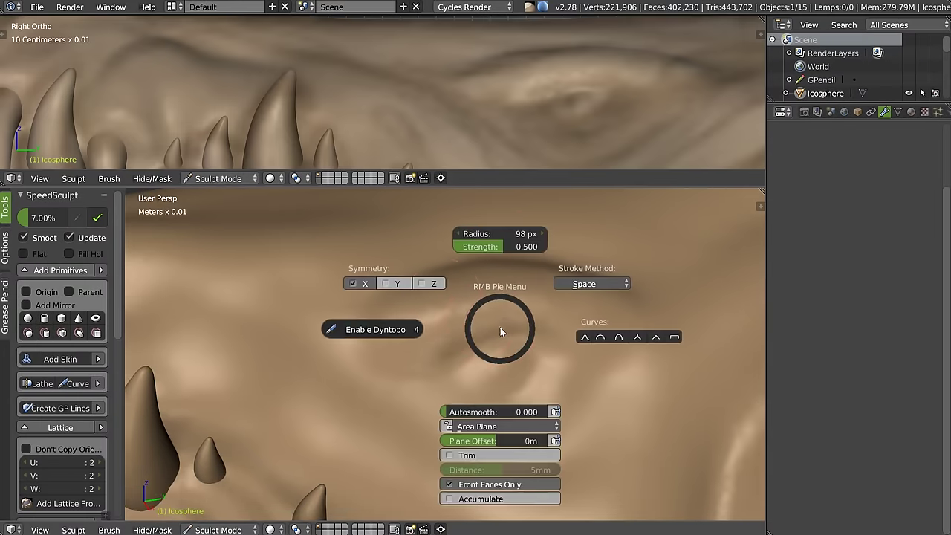
{"action": "left_click", "coordinate": [377, 331]}
{"action": "key", "text": "w"}
{"action": "left_click", "coordinate": [461, 328]}
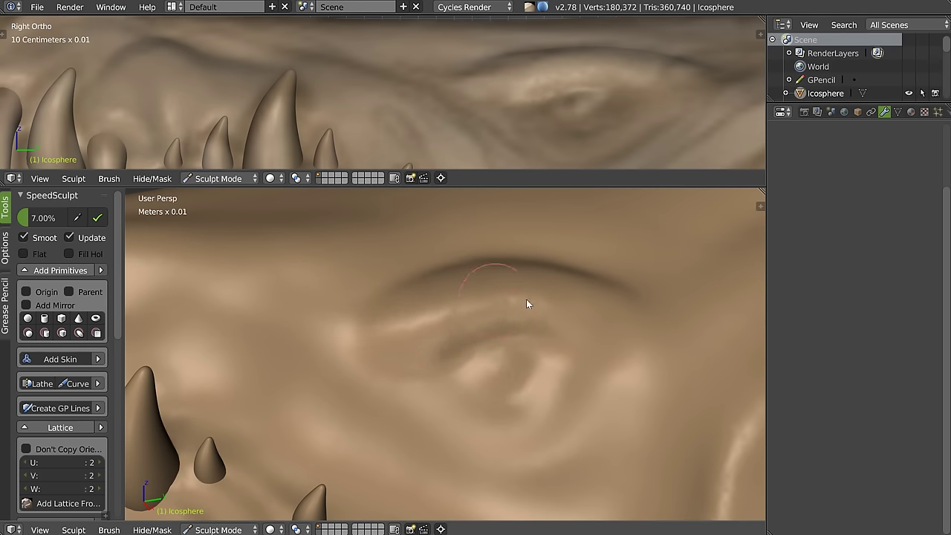
Step: Set the Dyntopo detail size to 5.00%
{"action": "key", "text": "z"}
{"action": "key", "text": "ctrl+d"}
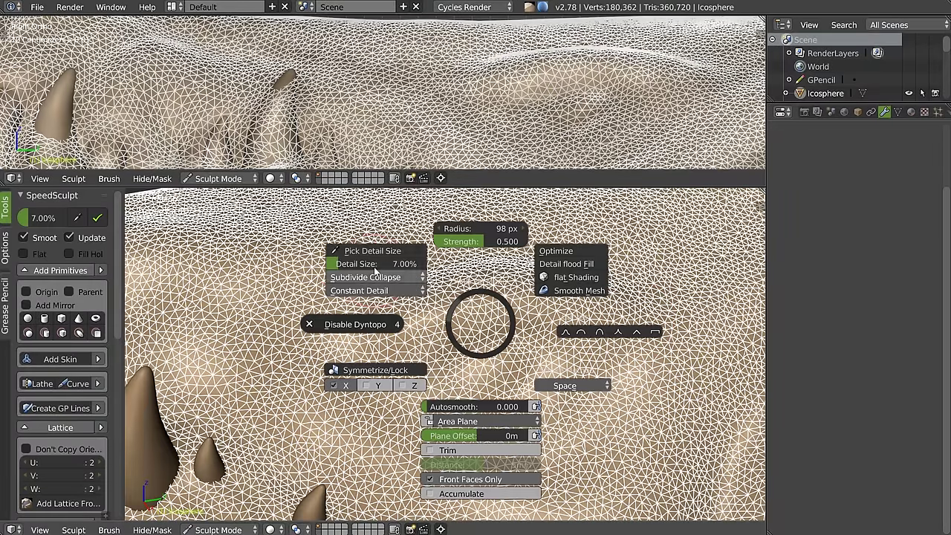
{"action": "left_click", "coordinate": [456, 313]}
{"action": "key", "text": "ctrl+d"}
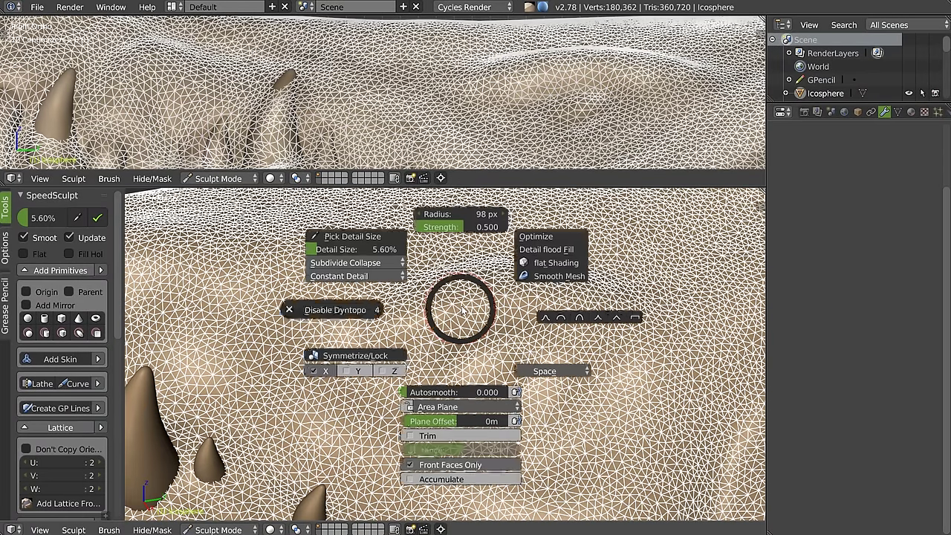
{"action": "left_click", "coordinate": [362, 252]}
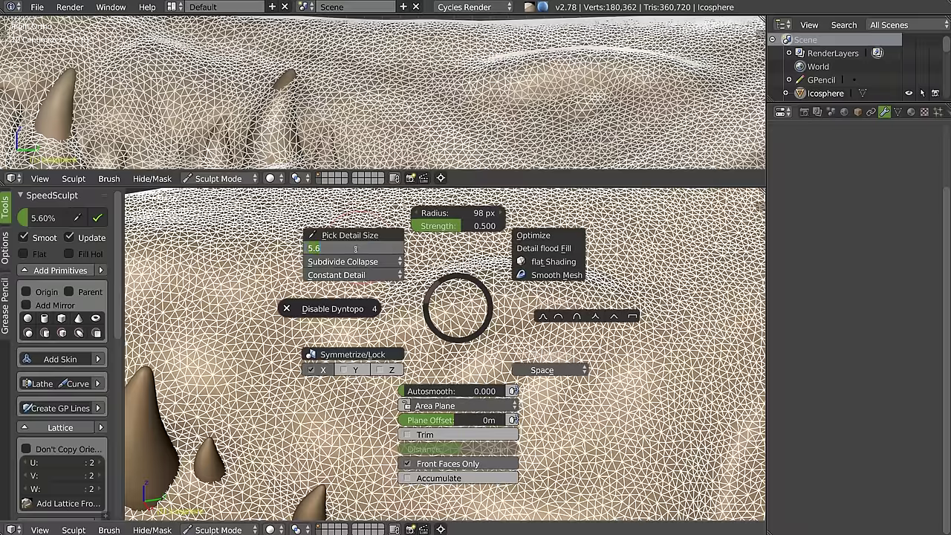
{"action": "type", "text": "5"}
{"action": "key", "text": "Return"}
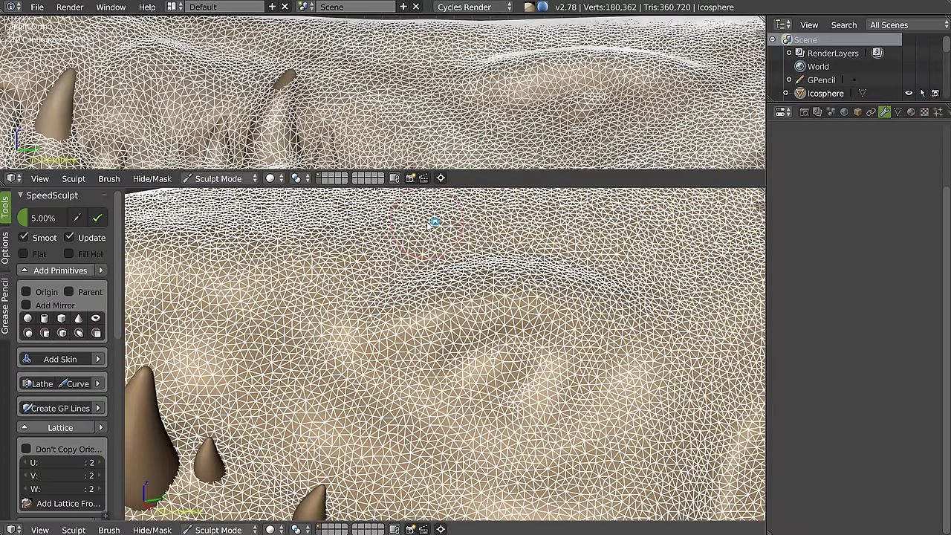
Step: Lower the detail size to 4.00% and raise an arched Clay ridge above the eye
{"action": "key", "text": "w"}
{"action": "left_click", "coordinate": [501, 338]}
{"action": "left_click_drag", "start_coordinate": [391, 332], "coordinate": [523, 310]}
{"action": "key", "text": "ctrl+d"}
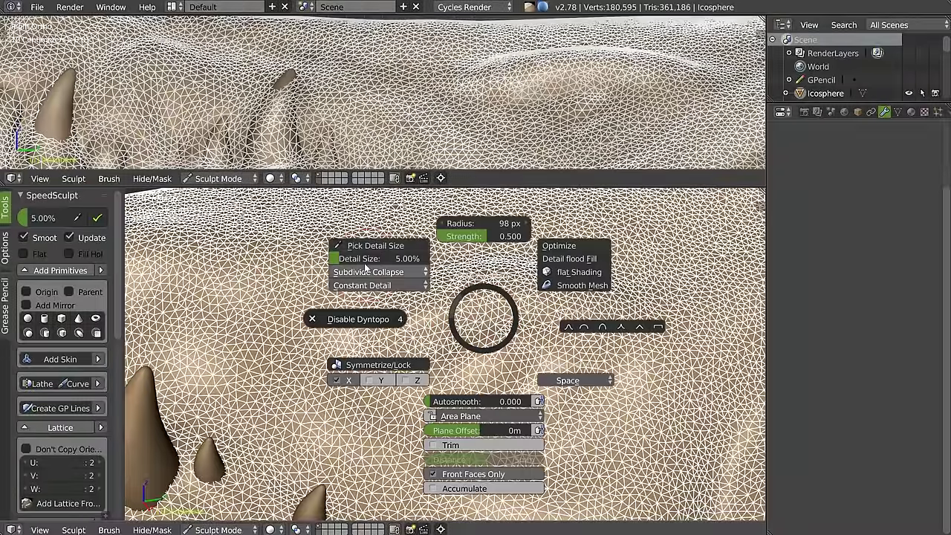
{"action": "type", "text": "4"}
{"action": "key", "text": "Return"}
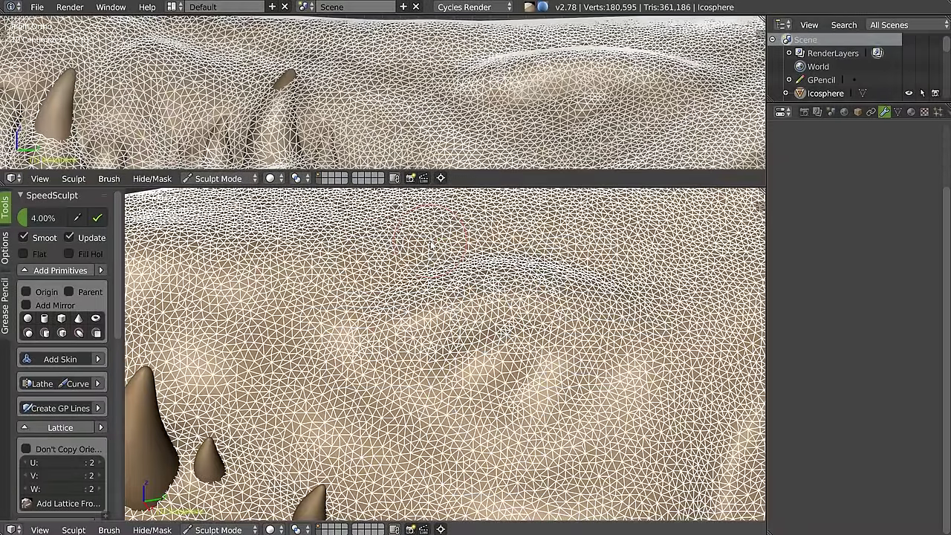
{"action": "left_click_drag", "start_coordinate": [399, 348], "coordinate": [473, 343]}
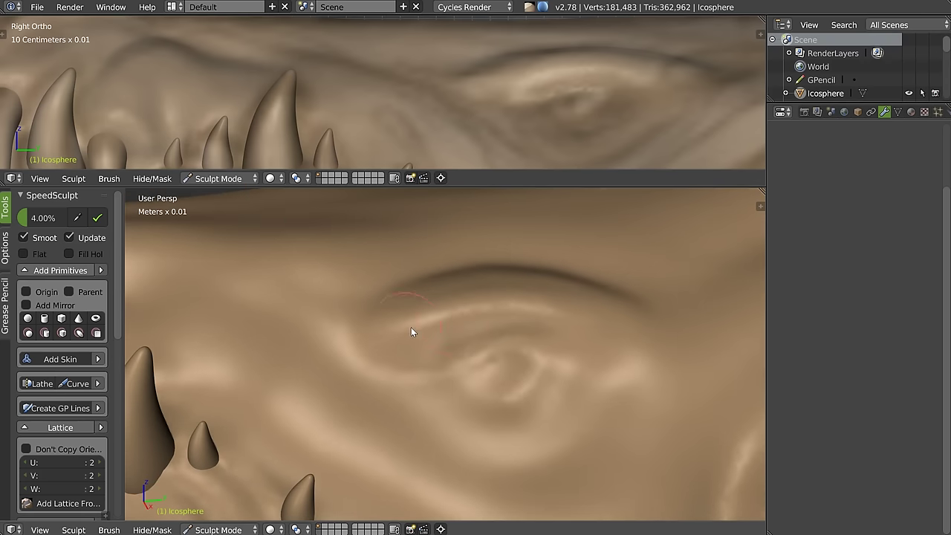
Step: Raise brush strength to 0.609 and build up the brow ridge
{"action": "mouse_move", "coordinate": [447, 325]}
{"action": "left_mouse_down"}
{"action": "mouse_move", "coordinate": [466, 290]}
{"action": "mouse_move", "coordinate": [494, 294]}
{"action": "left_mouse_up"}
{"action": "key", "text": "shift+f"}
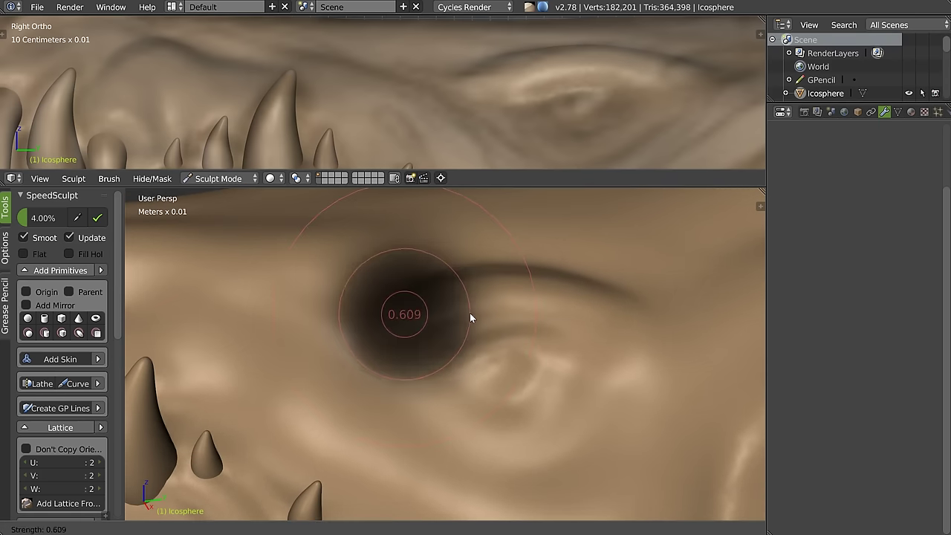
{"action": "left_click", "coordinate": [470, 318]}
{"action": "mouse_move", "coordinate": [508, 273]}
{"action": "left_mouse_down"}
{"action": "mouse_move", "coordinate": [424, 312]}
{"action": "mouse_move", "coordinate": [526, 304]}
{"action": "left_mouse_up"}
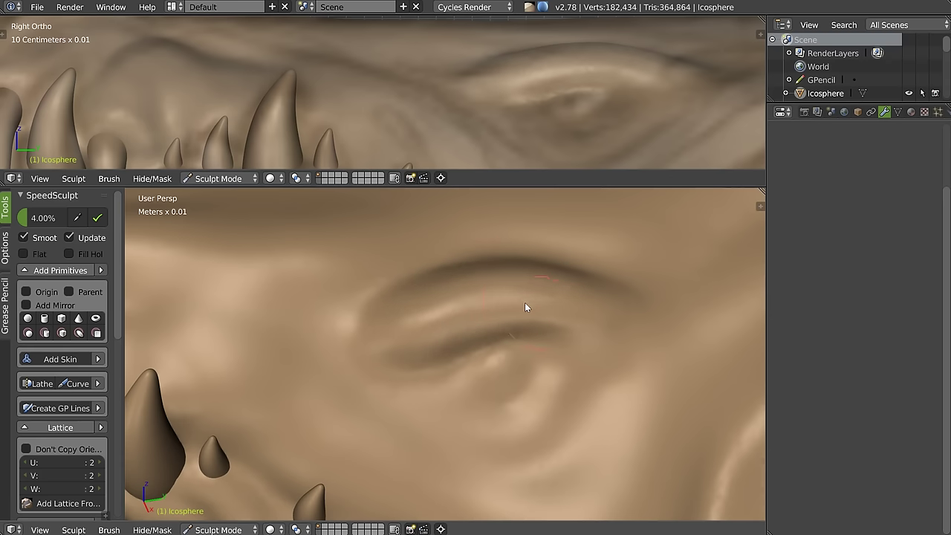
Step: Sharpen the upper and lower eyelid contours along the eye
{"action": "middle_click_drag", "start_coordinate": [468, 357], "coordinate": [343, 359]}
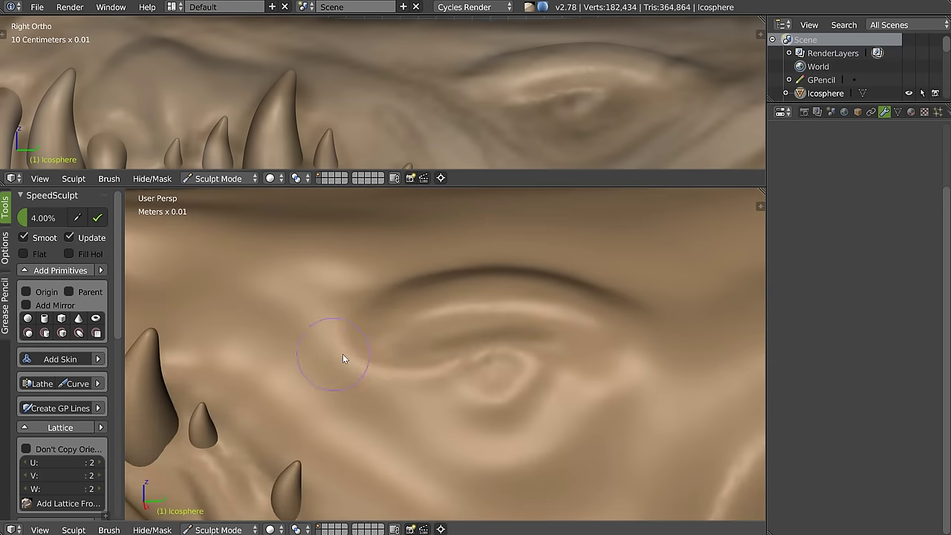
{"action": "left_click_drag", "start_coordinate": [380, 369], "coordinate": [402, 371]}
{"action": "mouse_move", "coordinate": [499, 340]}
{"action": "left_mouse_down"}
{"action": "mouse_move", "coordinate": [456, 347]}
{"action": "mouse_move", "coordinate": [499, 340]}
{"action": "mouse_move", "coordinate": [576, 359]}
{"action": "left_mouse_up"}
{"action": "mouse_move", "coordinate": [594, 325]}
{"action": "middle_mouse_down"}
{"action": "mouse_move", "coordinate": [570, 341]}
{"action": "mouse_move", "coordinate": [456, 352]}
{"action": "middle_mouse_up"}
{"action": "mouse_move", "coordinate": [398, 355]}
{"action": "left_mouse_down"}
{"action": "mouse_move", "coordinate": [415, 368]}
{"action": "mouse_move", "coordinate": [502, 376]}
{"action": "mouse_move", "coordinate": [513, 363]}
{"action": "left_mouse_up"}
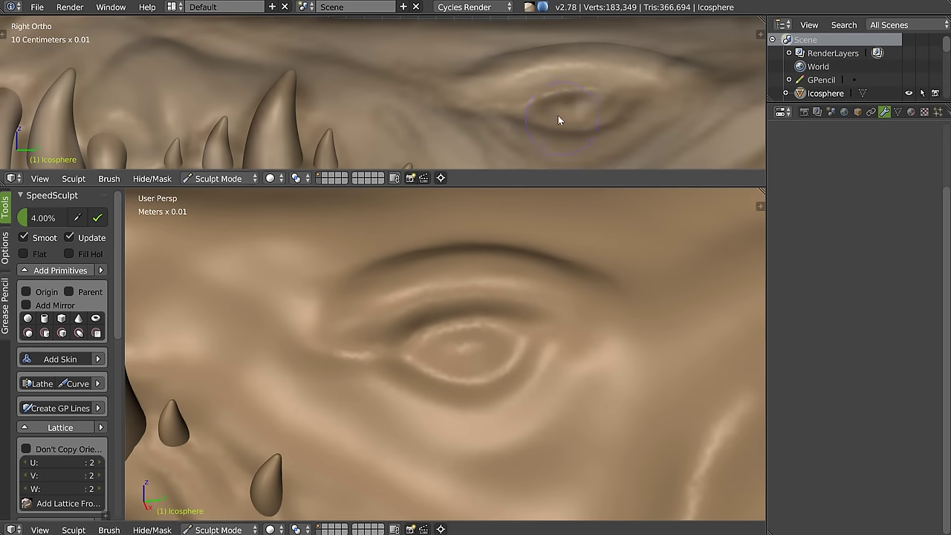
Step: Switch brushes, enlarge the radius, and add creases around the upper and lower lids
{"action": "key", "text": "w"}
{"action": "left_click", "coordinate": [491, 78]}
{"action": "key", "text": "f"}
{"action": "left_click", "coordinate": [615, 123]}
{"action": "mouse_move", "coordinate": [618, 123]}
{"action": "left_mouse_down"}
{"action": "mouse_move", "coordinate": [603, 127]}
{"action": "mouse_move", "coordinate": [629, 106]}
{"action": "mouse_move", "coordinate": [553, 167]}
{"action": "left_mouse_up"}
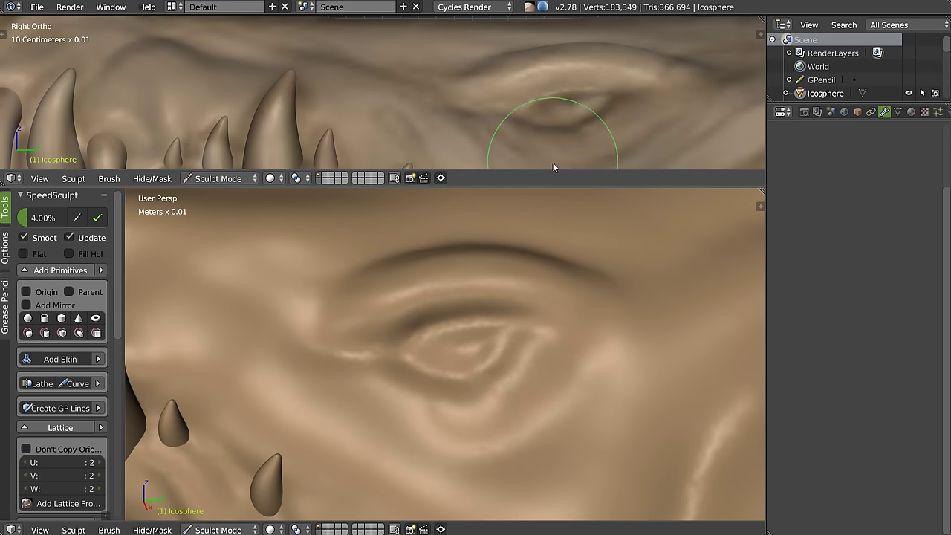
{"action": "scroll", "coordinate": [556, 362], "scroll_direction": "up", "scroll_amount": 4}
{"action": "scroll", "coordinate": [476, 371], "scroll_direction": "down", "scroll_amount": 4}
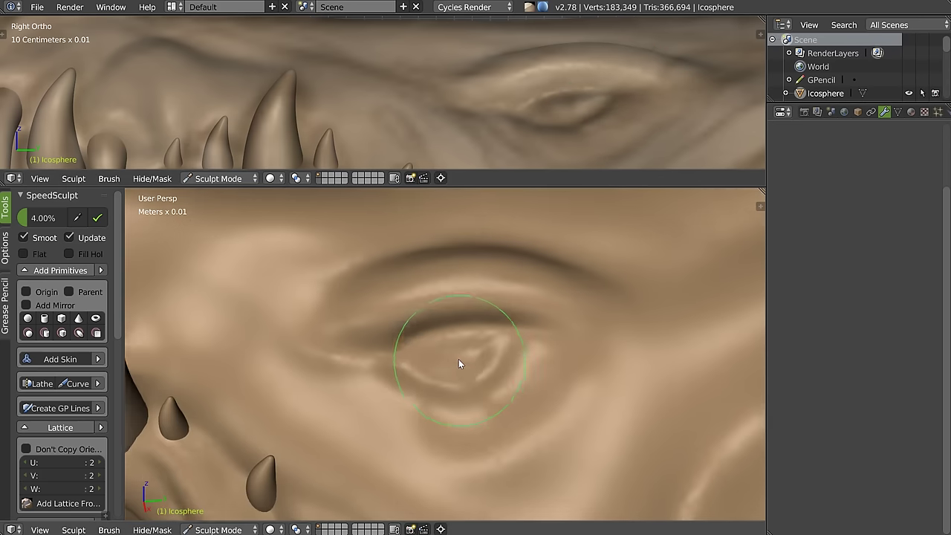
{"action": "scroll", "coordinate": [459, 364], "scroll_direction": "down", "scroll_amount": 1}
Step: Select the Clay brush and deepen the eye into an oval socket
{"action": "key", "text": "w"}
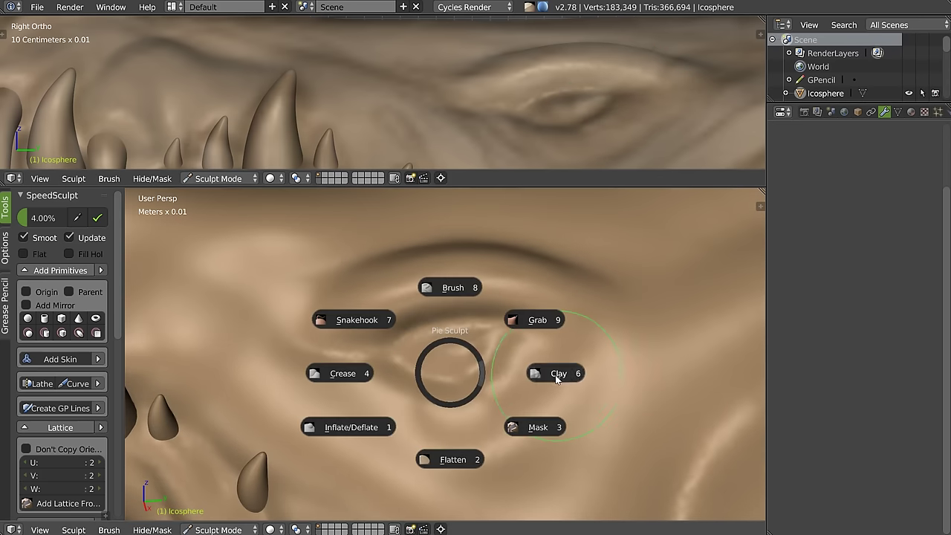
{"action": "left_click", "coordinate": [556, 374]}
{"action": "left_click", "coordinate": [448, 349]}
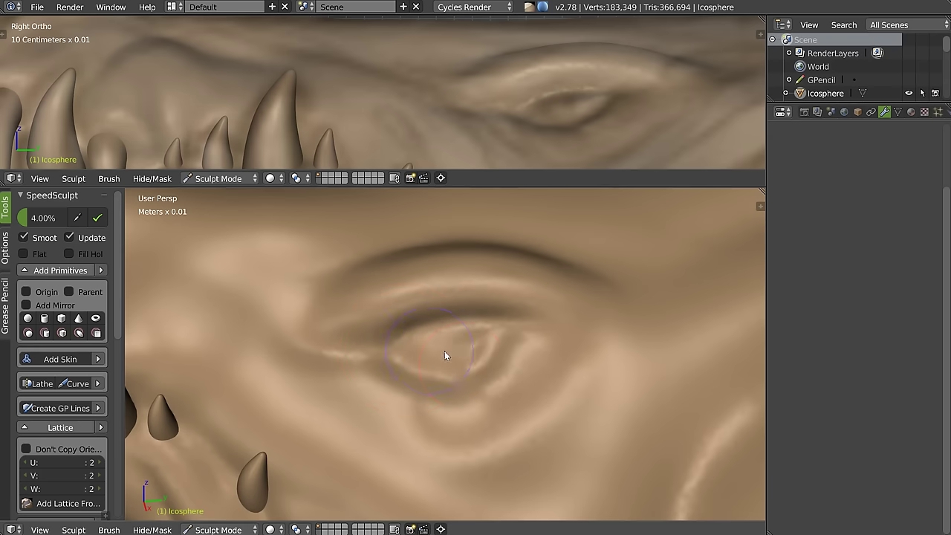
{"action": "mouse_move", "coordinate": [450, 353]}
{"action": "left_mouse_down"}
{"action": "mouse_move", "coordinate": [428, 343]}
{"action": "mouse_move", "coordinate": [454, 364]}
{"action": "left_mouse_up"}
{"action": "middle_click_drag", "start_coordinate": [454, 364], "coordinate": [459, 339]}
{"action": "left_click_drag", "start_coordinate": [440, 353], "coordinate": [472, 335]}
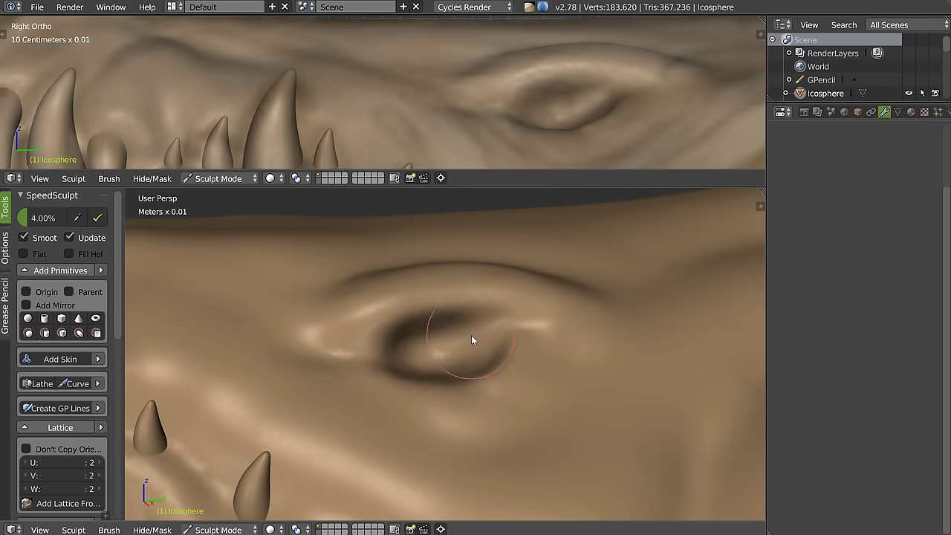
{"action": "middle_click_drag", "start_coordinate": [472, 335], "coordinate": [455, 338]}
{"action": "left_click_drag", "start_coordinate": [477, 356], "coordinate": [473, 355]}
Step: Round out the bulge inside the socket and smooth the bump to its right
{"action": "middle_click_drag", "start_coordinate": [473, 355], "coordinate": [410, 356]}
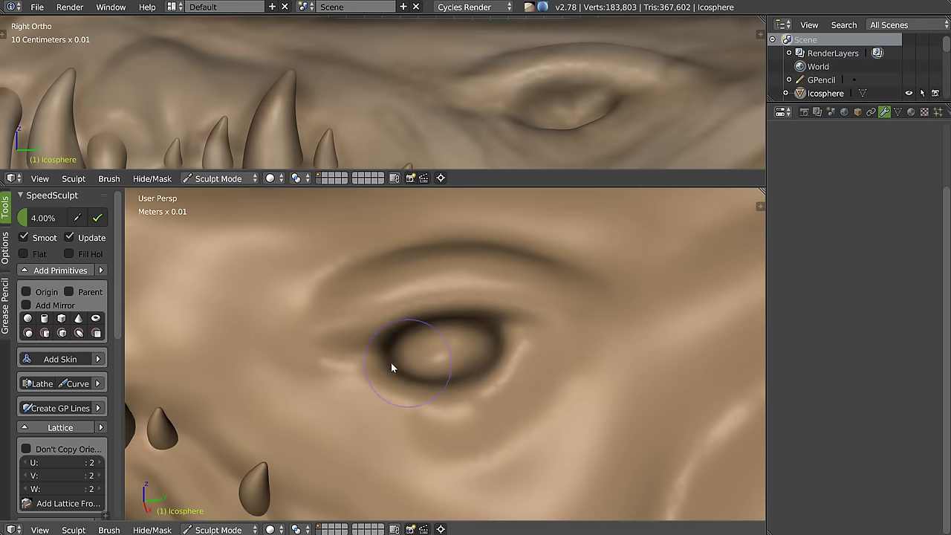
{"action": "left_click_drag", "start_coordinate": [442, 350], "coordinate": [461, 327]}
{"action": "mouse_move", "coordinate": [499, 272]}
{"action": "middle_mouse_down"}
{"action": "mouse_move", "coordinate": [429, 325]}
{"action": "mouse_move", "coordinate": [456, 332]}
{"action": "middle_mouse_up"}
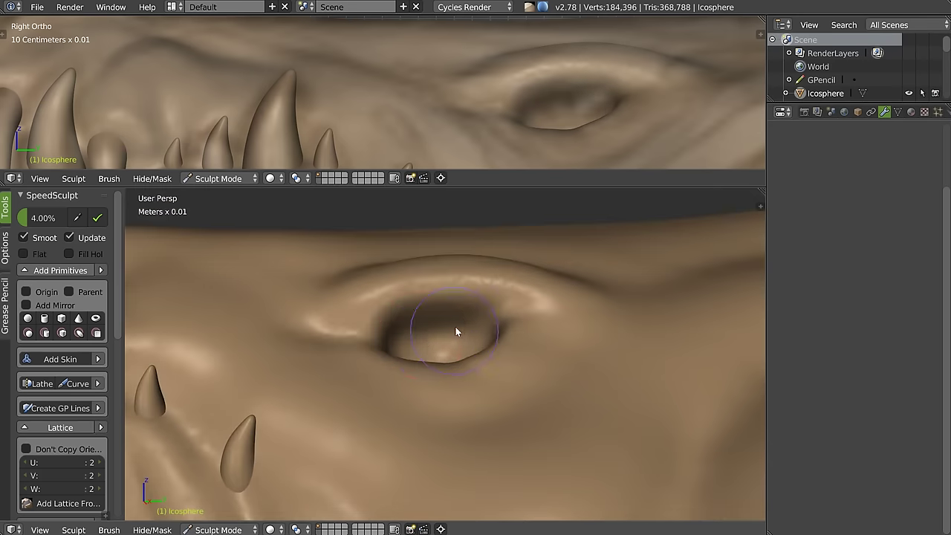
{"action": "left_click_drag", "start_coordinate": [458, 331], "coordinate": [469, 333]}
{"action": "middle_click_drag", "start_coordinate": [468, 333], "coordinate": [471, 370]}
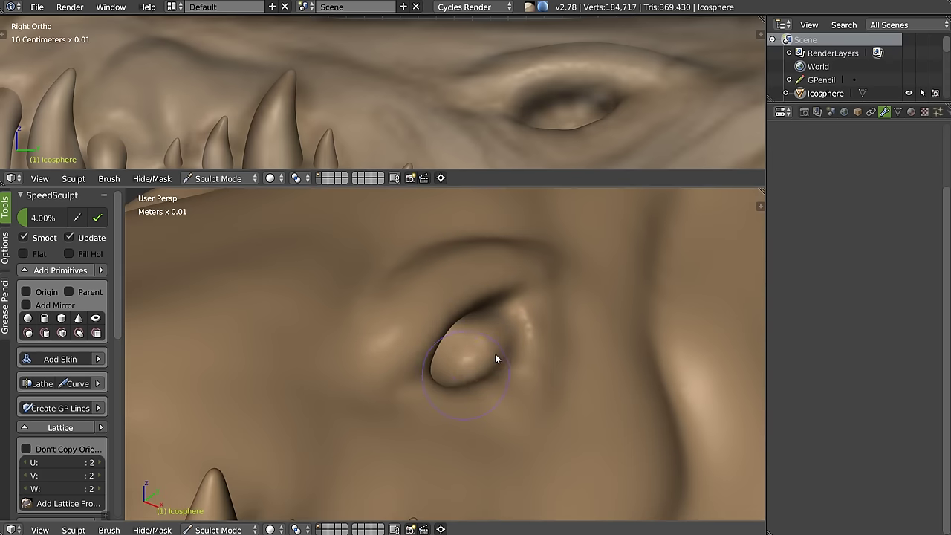
{"action": "left_click_drag", "start_coordinate": [558, 351], "coordinate": [573, 368]}
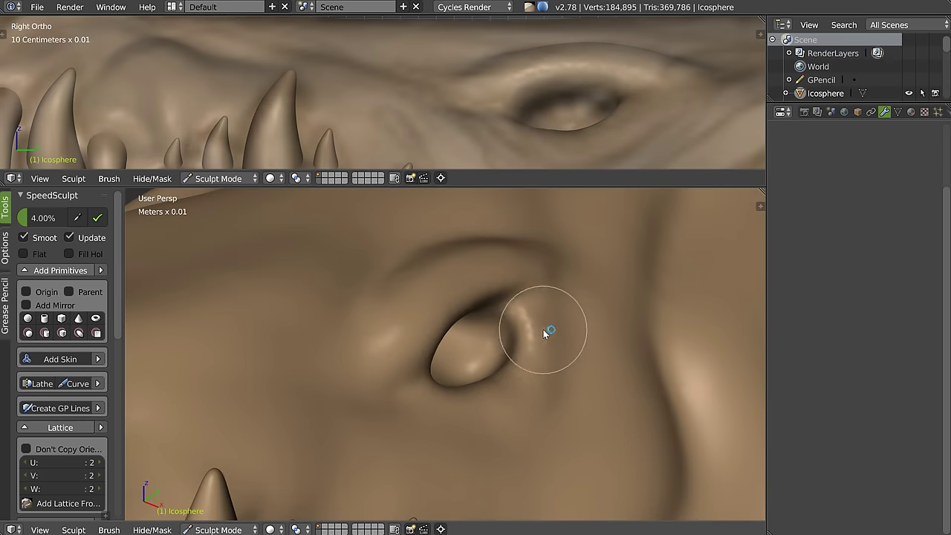
{"action": "mouse_move", "coordinate": [510, 366]}
{"action": "middle_mouse_down"}
{"action": "mouse_move", "coordinate": [468, 359]}
{"action": "mouse_move", "coordinate": [508, 300]}
{"action": "middle_mouse_up"}
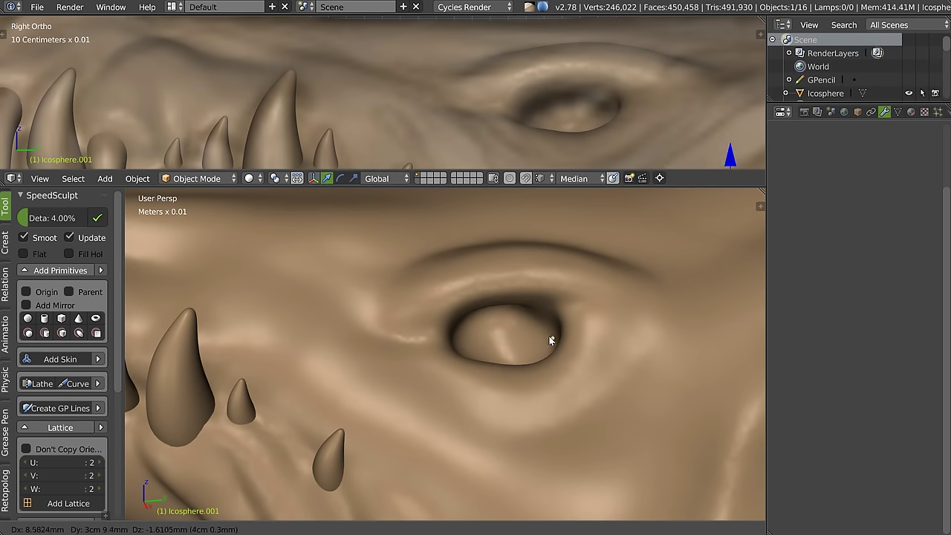
Step: Move the new sphere vertically along Z into the eye area
{"action": "scroll", "coordinate": [569, 313], "scroll_direction": "down", "scroll_amount": 5}
{"action": "middle_click_drag", "start_coordinate": [569, 312], "coordinate": [662, 343]}
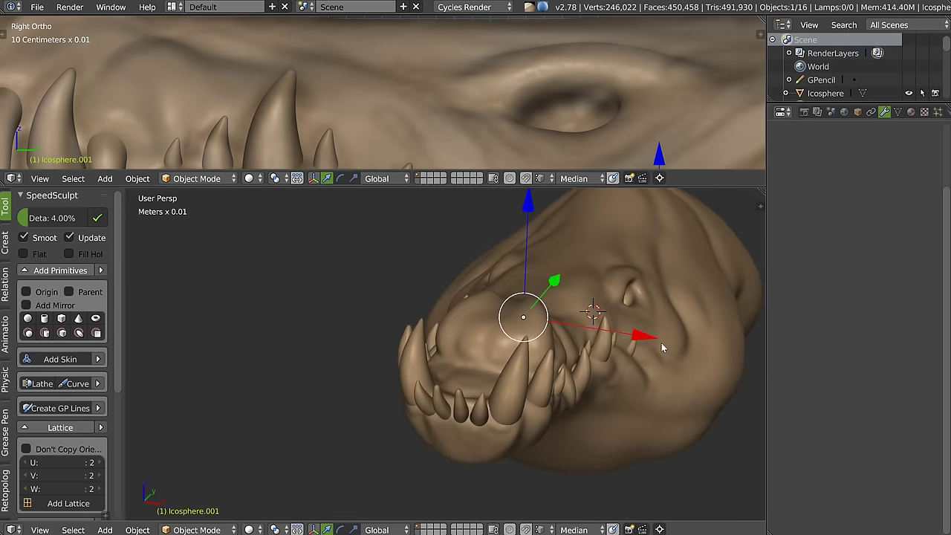
{"action": "key", "text": "g"}
{"action": "key", "text": "x"}
{"action": "key", "text": "Escape"}
{"action": "key", "text": "g"}
{"action": "key", "text": "Escape"}
{"action": "key", "text": "g"}
{"action": "key", "text": "z"}
{"action": "left_click", "coordinate": [620, 168]}
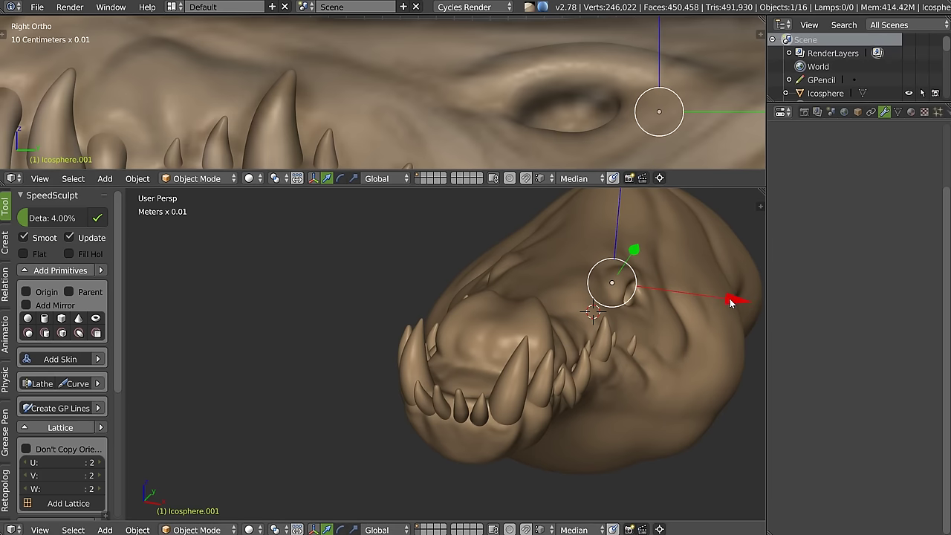
Step: Enlarge the eyeball sphere and slide it toward the socket
{"action": "key", "text": "s"}
{"action": "left_click", "coordinate": [753, 300]}
{"action": "middle_click_drag", "start_coordinate": [753, 300], "coordinate": [633, 325]}
{"action": "left_click_drag", "start_coordinate": [756, 306], "coordinate": [728, 302]}
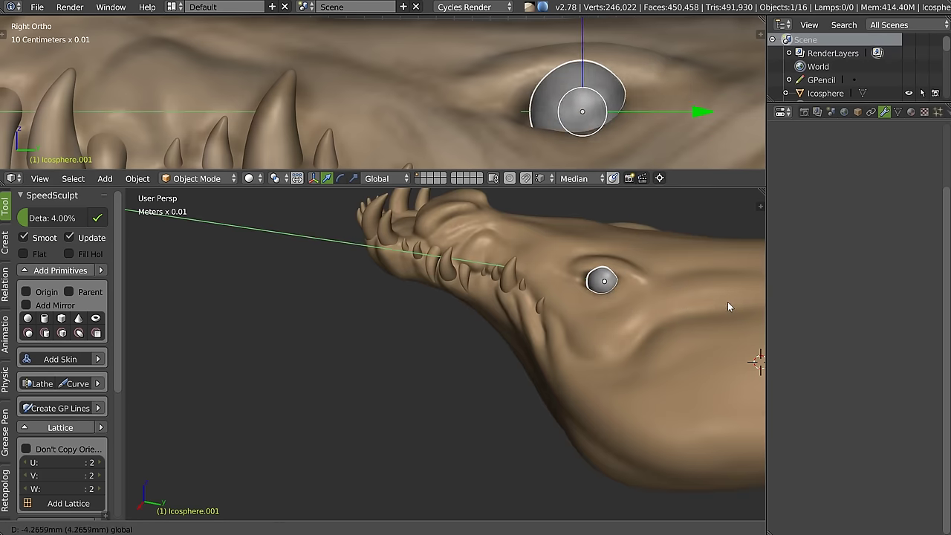
{"action": "mouse_move", "coordinate": [727, 302]}
{"action": "middle_mouse_down"}
{"action": "mouse_move", "coordinate": [624, 303]}
{"action": "mouse_move", "coordinate": [600, 293]}
{"action": "middle_mouse_up"}
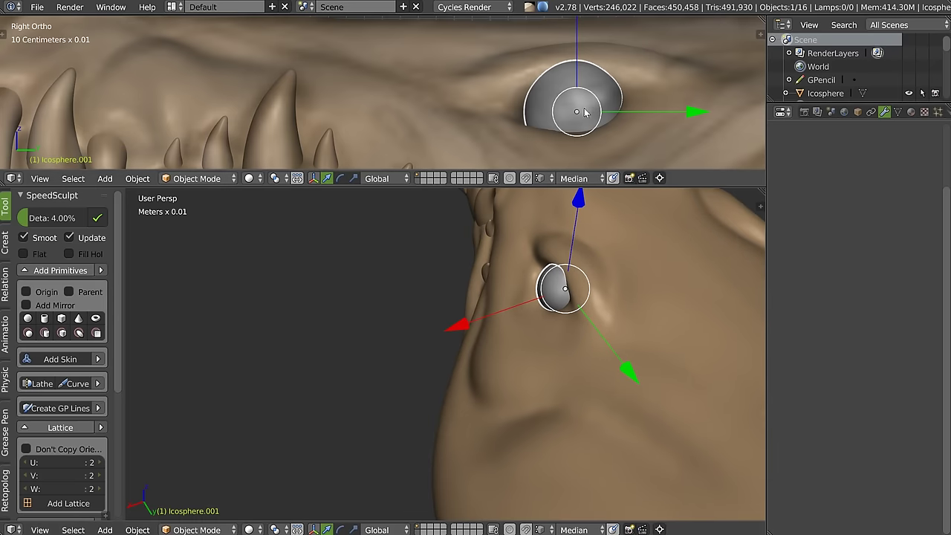
{"action": "key", "text": "g"}
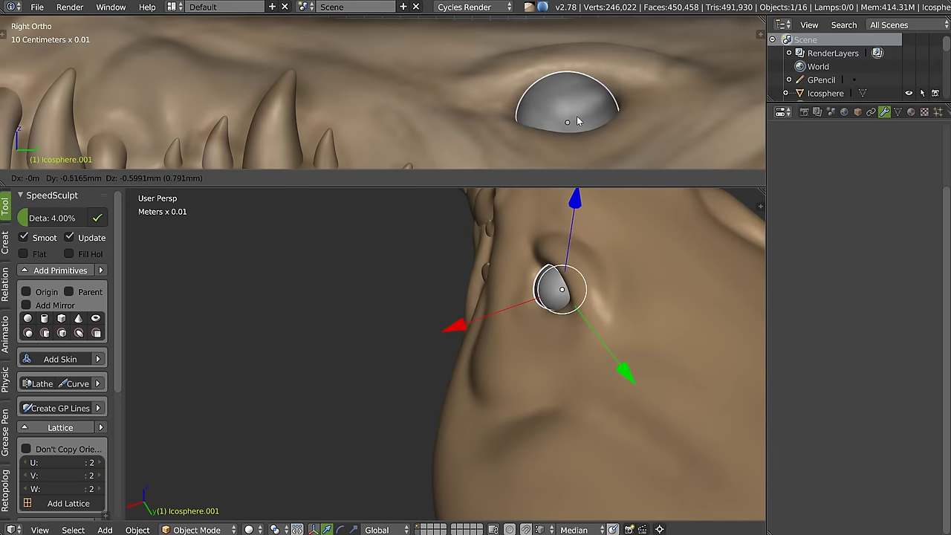
{"action": "left_click", "coordinate": [579, 121]}
Step: Shift the eyeball along X and resize it to fit the socket
{"action": "mouse_move", "coordinate": [535, 289]}
{"action": "middle_mouse_down"}
{"action": "mouse_move", "coordinate": [467, 280]}
{"action": "mouse_move", "coordinate": [675, 303]}
{"action": "mouse_move", "coordinate": [656, 321]}
{"action": "mouse_move", "coordinate": [669, 297]}
{"action": "mouse_move", "coordinate": [622, 284]}
{"action": "mouse_move", "coordinate": [666, 287]}
{"action": "middle_mouse_up"}
{"action": "key", "text": "g"}
{"action": "key", "text": "x"}
{"action": "left_click", "coordinate": [457, 295]}
{"action": "key", "text": "s"}
{"action": "right_click", "coordinate": [660, 287]}
{"action": "key", "text": "s"}
{"action": "left_click", "coordinate": [687, 289]}
Step: Shrink the eyeball slightly, then reselect the head mesh
{"action": "mouse_move", "coordinate": [691, 289]}
{"action": "middle_mouse_down"}
{"action": "mouse_move", "coordinate": [646, 339]}
{"action": "mouse_move", "coordinate": [602, 310]}
{"action": "mouse_move", "coordinate": [560, 330]}
{"action": "middle_mouse_up"}
{"action": "key", "text": "s"}
{"action": "left_click", "coordinate": [627, 349]}
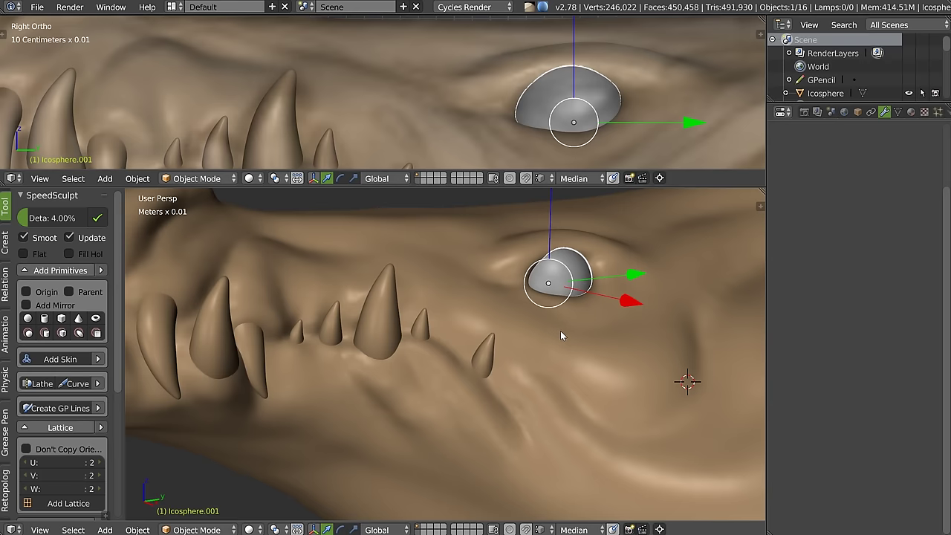
{"action": "right_click", "coordinate": [560, 331], "text": "shift"}
{"action": "key", "text": "Tab"}
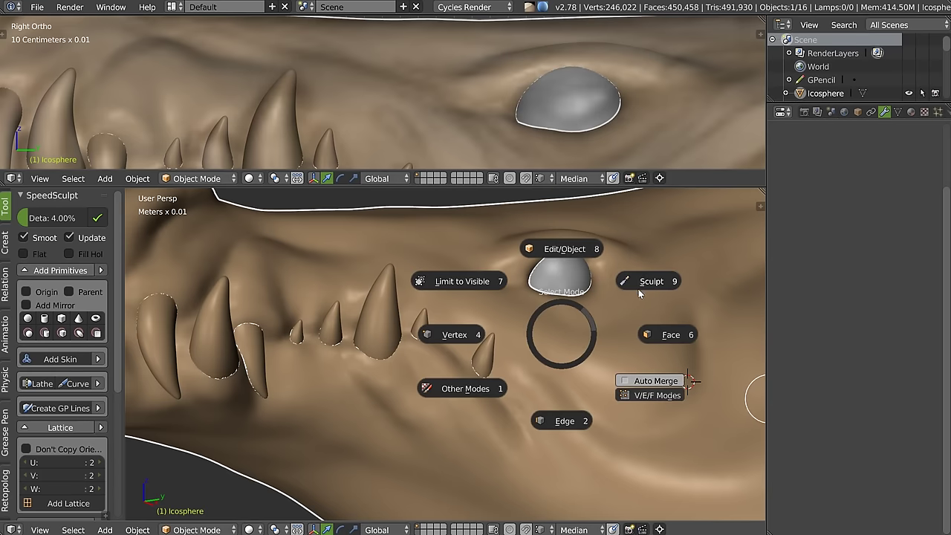
Step: Put the head mesh into Sculpt Mode and pick a sculpting brush
{"action": "left_click", "coordinate": [639, 287]}
{"action": "key", "text": "w"}
{"action": "left_click", "coordinate": [548, 289]}
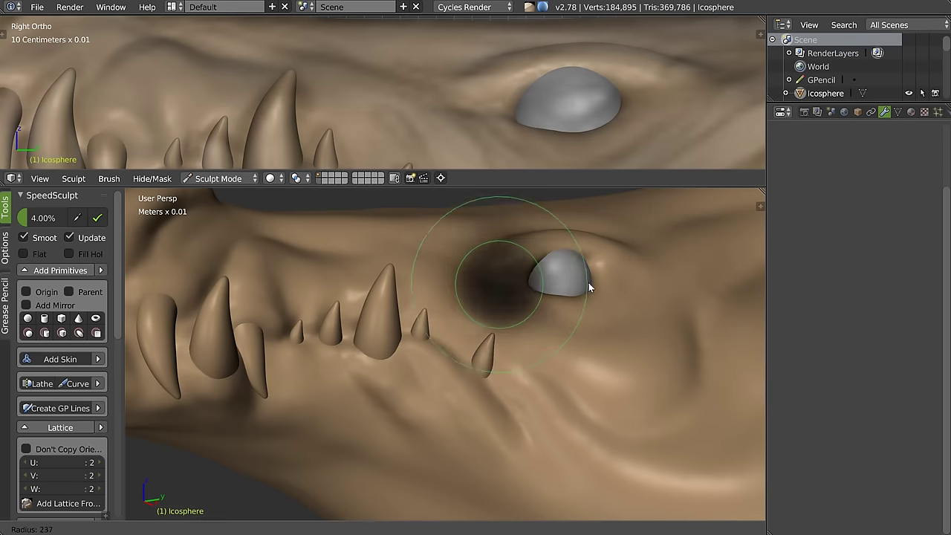
{"action": "scroll", "coordinate": [587, 282], "scroll_direction": "up", "scroll_amount": 3}
{"action": "middle_click_drag", "start_coordinate": [594, 273], "coordinate": [709, 287]}
{"action": "scroll", "coordinate": [709, 286], "scroll_direction": "down", "scroll_amount": 3}
Step: Choose Snakehook and pull the skin around the eye into an eyelid
{"action": "key", "text": "w"}
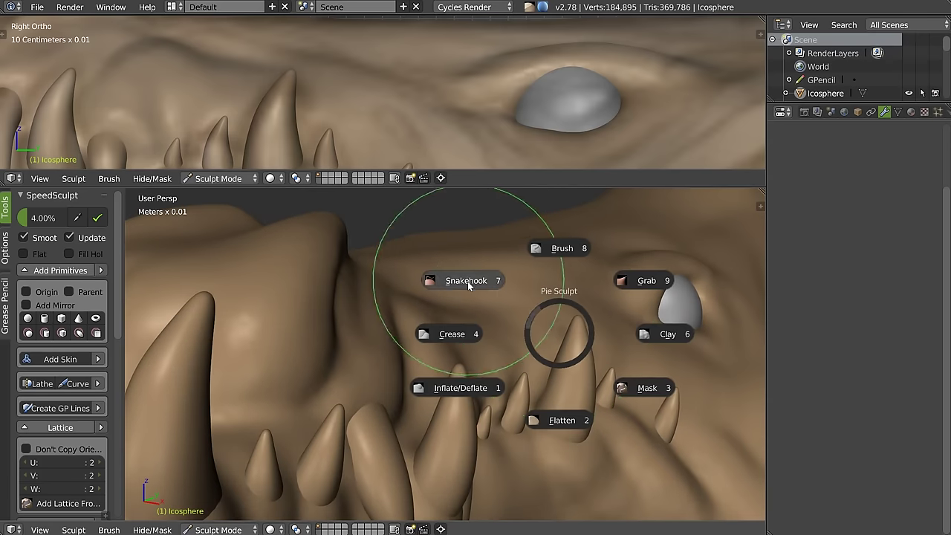
{"action": "left_click", "coordinate": [444, 272]}
{"action": "middle_click_drag", "start_coordinate": [548, 285], "coordinate": [550, 274]}
{"action": "left_click_drag", "start_coordinate": [550, 274], "coordinate": [567, 268]}
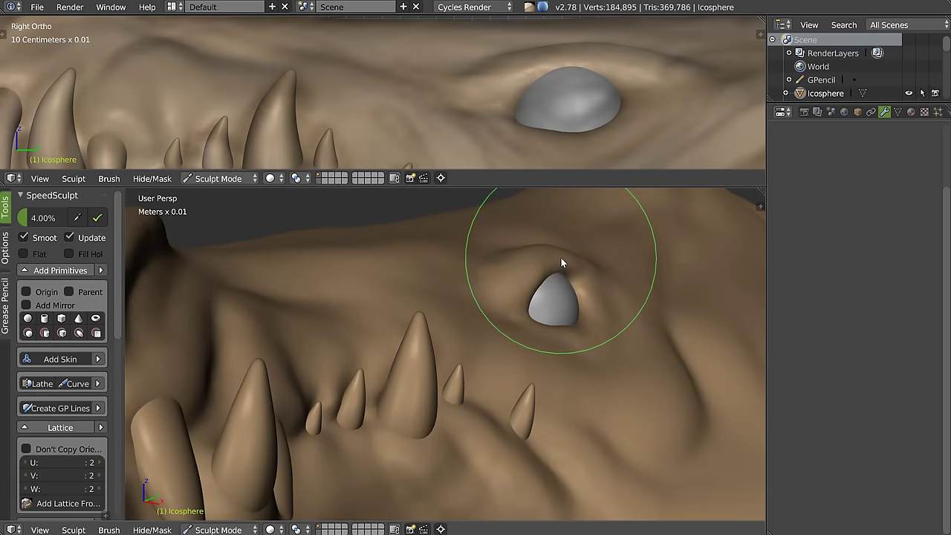
{"action": "mouse_move", "coordinate": [543, 245]}
{"action": "middle_mouse_down"}
{"action": "mouse_move", "coordinate": [530, 298]}
{"action": "mouse_move", "coordinate": [570, 311]}
{"action": "mouse_move", "coordinate": [555, 322]}
{"action": "mouse_move", "coordinate": [527, 253]}
{"action": "middle_mouse_up"}
{"action": "left_click_drag", "start_coordinate": [528, 254], "coordinate": [539, 326]}
{"action": "middle_click_drag", "start_coordinate": [539, 325], "coordinate": [535, 326]}
{"action": "mouse_move", "coordinate": [535, 325]}
{"action": "left_mouse_down"}
{"action": "mouse_move", "coordinate": [505, 311]}
{"action": "mouse_move", "coordinate": [461, 367]}
{"action": "mouse_move", "coordinate": [484, 314]}
{"action": "mouse_move", "coordinate": [501, 364]}
{"action": "mouse_move", "coordinate": [503, 291]}
{"action": "mouse_move", "coordinate": [536, 330]}
{"action": "left_mouse_up"}
Step: Sculpt inside the eye fold and smooth out its deep crease
{"action": "mouse_move", "coordinate": [536, 331]}
{"action": "middle_mouse_down"}
{"action": "mouse_move", "coordinate": [577, 309]}
{"action": "mouse_move", "coordinate": [659, 312]}
{"action": "mouse_move", "coordinate": [547, 286]}
{"action": "mouse_move", "coordinate": [555, 329]}
{"action": "mouse_move", "coordinate": [558, 303]}
{"action": "middle_mouse_up"}
{"action": "mouse_move", "coordinate": [558, 303]}
{"action": "left_mouse_down"}
{"action": "mouse_move", "coordinate": [530, 325]}
{"action": "mouse_move", "coordinate": [541, 323]}
{"action": "left_mouse_up"}
{"action": "middle_click_drag", "start_coordinate": [540, 323], "coordinate": [540, 325]}
{"action": "mouse_move", "coordinate": [540, 324]}
{"action": "left_mouse_down"}
{"action": "mouse_move", "coordinate": [558, 322]}
{"action": "mouse_move", "coordinate": [499, 221]}
{"action": "mouse_move", "coordinate": [587, 395]}
{"action": "mouse_move", "coordinate": [573, 435]}
{"action": "mouse_move", "coordinate": [585, 367]}
{"action": "left_mouse_up"}
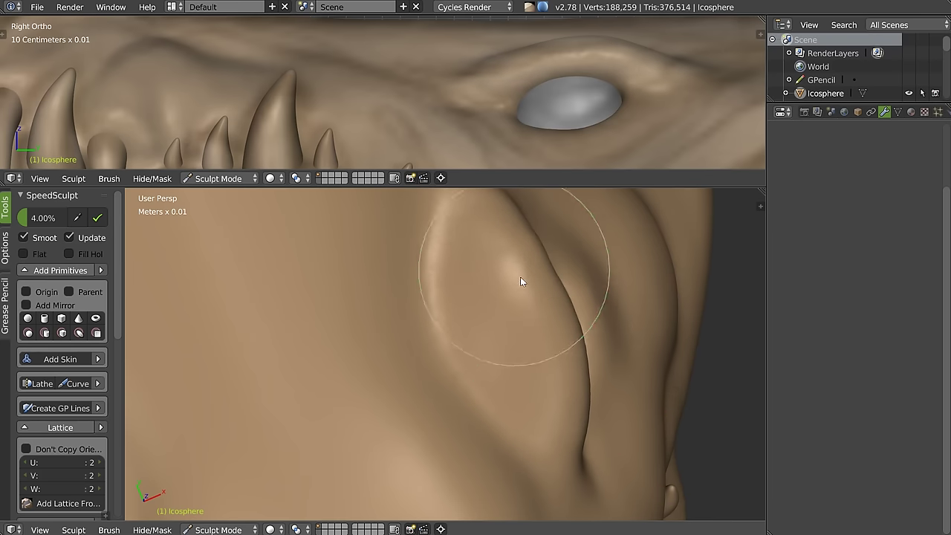
Step: Shrink the brush and smooth away the dent beside the eye
{"action": "middle_click_drag", "start_coordinate": [520, 278], "coordinate": [476, 278]}
{"action": "mouse_move", "coordinate": [476, 278]}
{"action": "left_mouse_down"}
{"action": "mouse_move", "coordinate": [493, 268]}
{"action": "mouse_move", "coordinate": [481, 298]}
{"action": "left_mouse_up"}
{"action": "middle_click_drag", "start_coordinate": [481, 299], "coordinate": [491, 335]}
{"action": "key", "text": "f"}
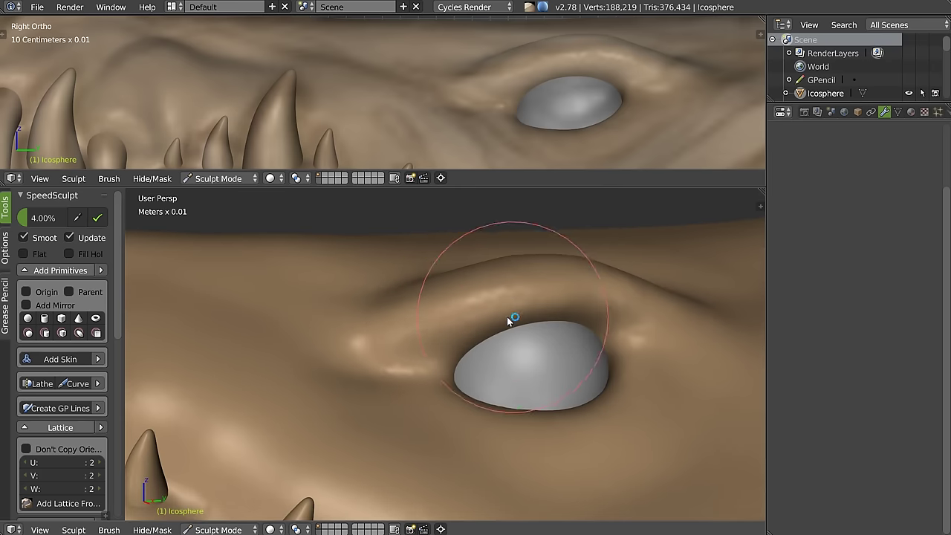
{"action": "left_click", "coordinate": [480, 303]}
{"action": "left_click_drag", "start_coordinate": [481, 303], "coordinate": [470, 314], "text": "shift"}
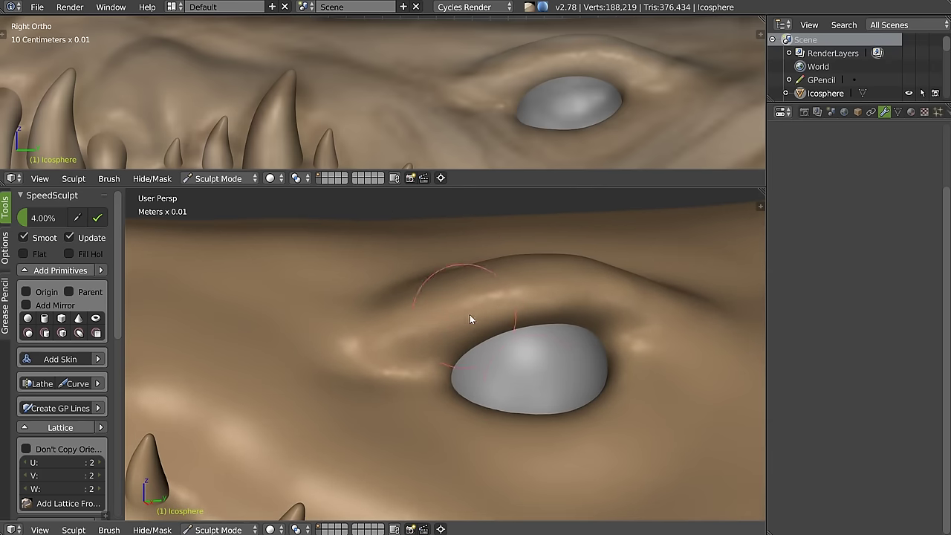
{"action": "mouse_move", "coordinate": [534, 363]}
{"action": "middle_mouse_down"}
{"action": "mouse_move", "coordinate": [521, 339]}
{"action": "mouse_move", "coordinate": [482, 347]}
{"action": "mouse_move", "coordinate": [533, 329]}
{"action": "middle_mouse_up"}
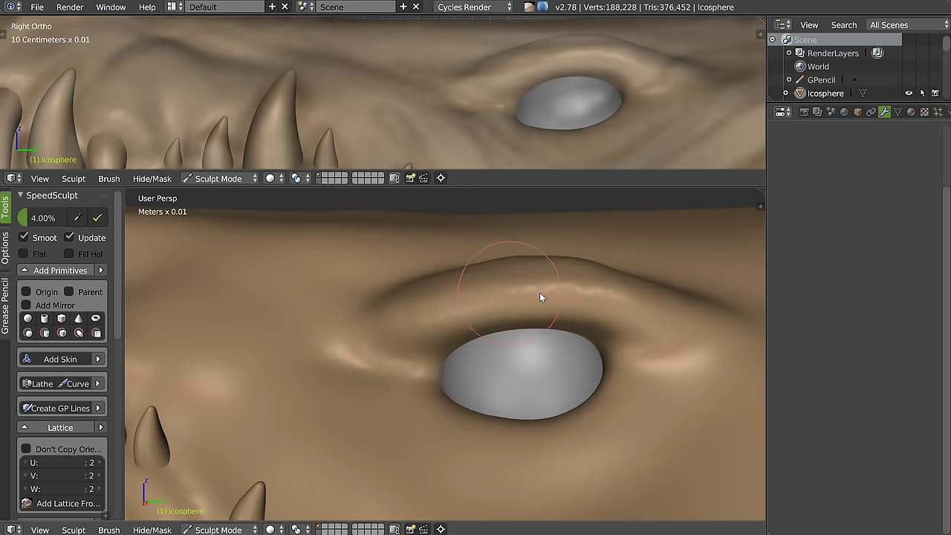
Step: Build up the upper eyelid and reshape the brow above the eye
{"action": "middle_click_drag", "start_coordinate": [524, 275], "coordinate": [385, 295]}
{"action": "left_click_drag", "start_coordinate": [453, 253], "coordinate": [365, 310]}
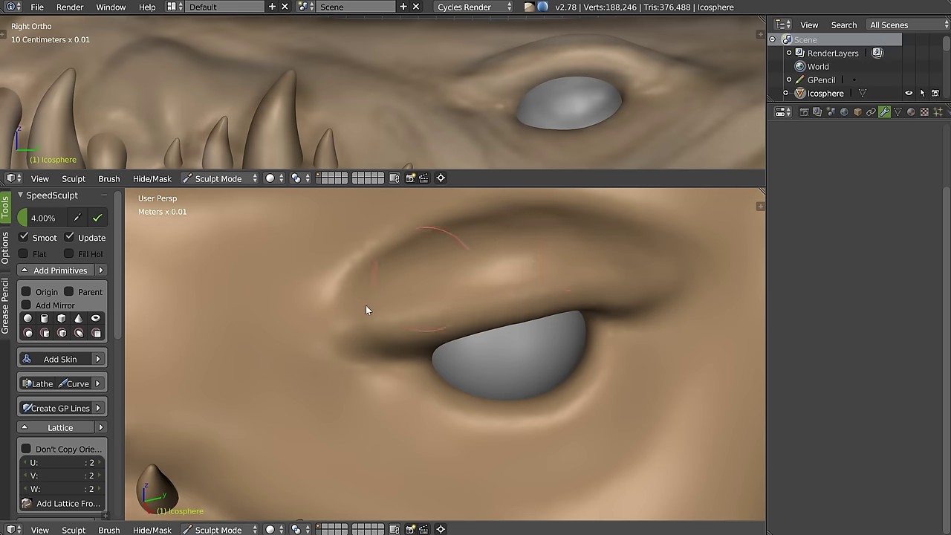
{"action": "left_click_drag", "start_coordinate": [638, 253], "coordinate": [542, 217]}
{"action": "mouse_move", "coordinate": [526, 229]}
{"action": "middle_mouse_down"}
{"action": "mouse_move", "coordinate": [523, 273]}
{"action": "mouse_move", "coordinate": [515, 251]}
{"action": "middle_mouse_up"}
{"action": "left_click_drag", "start_coordinate": [609, 238], "coordinate": [407, 289]}
{"action": "mouse_move", "coordinate": [407, 289]}
{"action": "middle_mouse_down"}
{"action": "mouse_move", "coordinate": [440, 306]}
{"action": "mouse_move", "coordinate": [454, 298]}
{"action": "middle_mouse_up"}
Step: With Inflate/Deflate, raise the brow ridge and touch up the skin above the eye
{"action": "key", "text": "w"}
{"action": "key", "text": "1"}
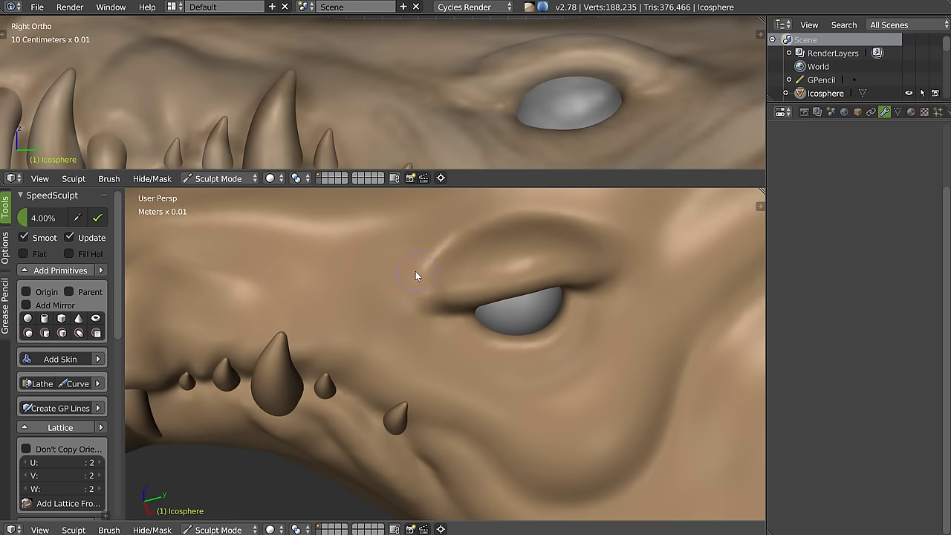
{"action": "left_click_drag", "start_coordinate": [412, 278], "coordinate": [409, 276]}
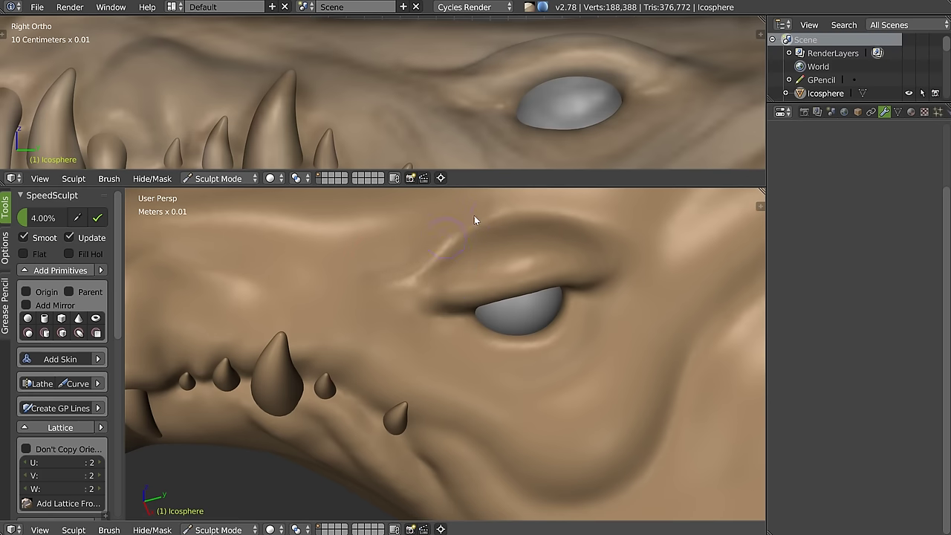
{"action": "left_click_drag", "start_coordinate": [515, 209], "coordinate": [612, 240]}
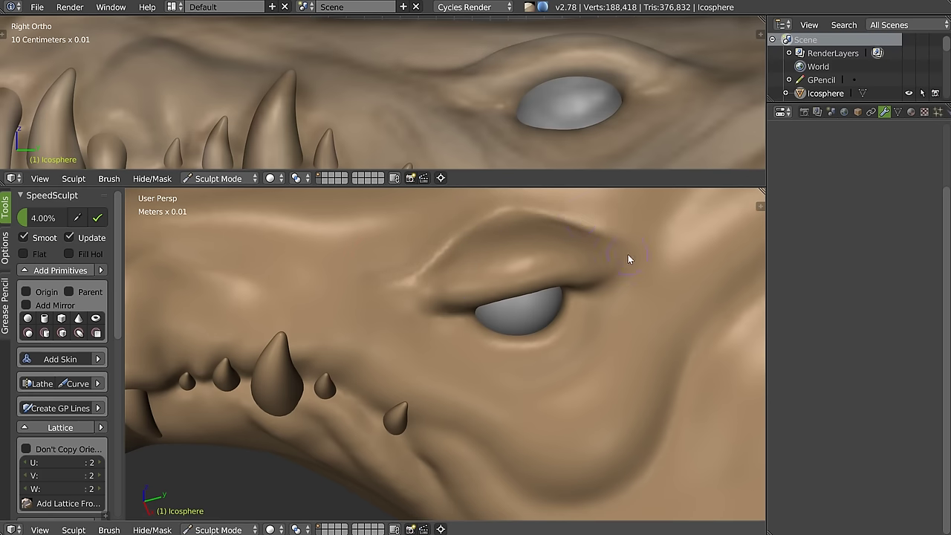
{"action": "middle_click_drag", "start_coordinate": [628, 255], "coordinate": [554, 217]}
{"action": "middle_click_drag", "start_coordinate": [616, 260], "coordinate": [593, 266]}
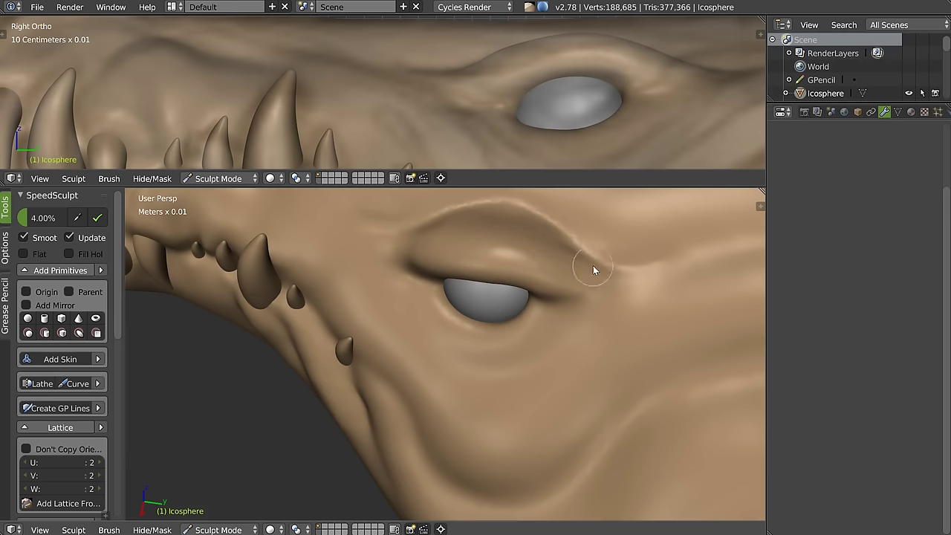
{"action": "middle_click_drag", "start_coordinate": [472, 235], "coordinate": [401, 256]}
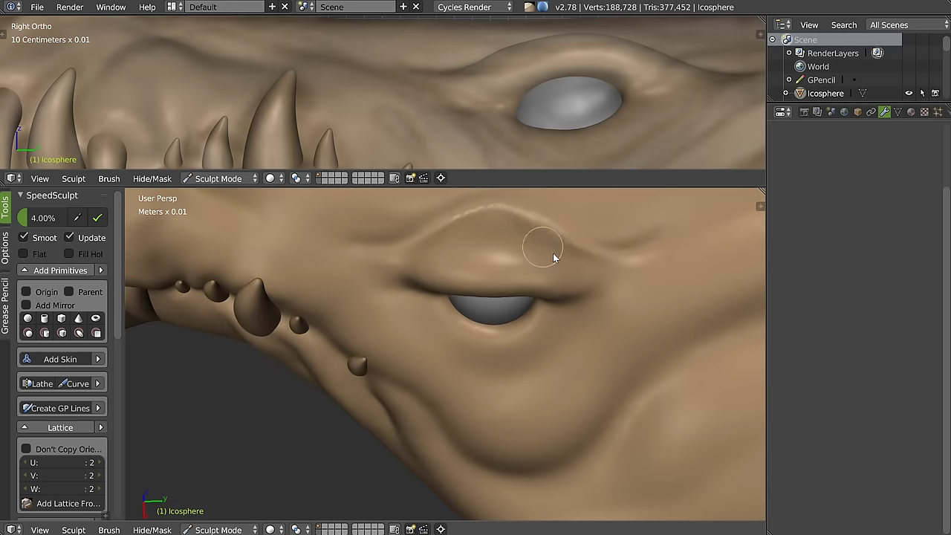
{"action": "mouse_move", "coordinate": [495, 252]}
{"action": "middle_mouse_down"}
{"action": "mouse_move", "coordinate": [510, 216]}
{"action": "mouse_move", "coordinate": [463, 287]}
{"action": "mouse_move", "coordinate": [433, 300]}
{"action": "mouse_move", "coordinate": [428, 283]}
{"action": "mouse_move", "coordinate": [373, 282]}
{"action": "middle_mouse_up"}
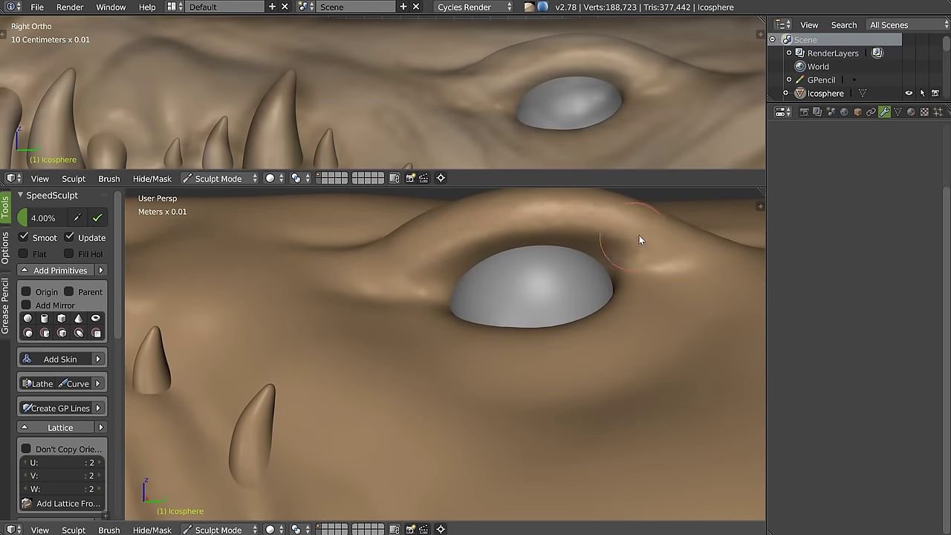
{"action": "middle_click_drag", "start_coordinate": [639, 239], "coordinate": [440, 300]}
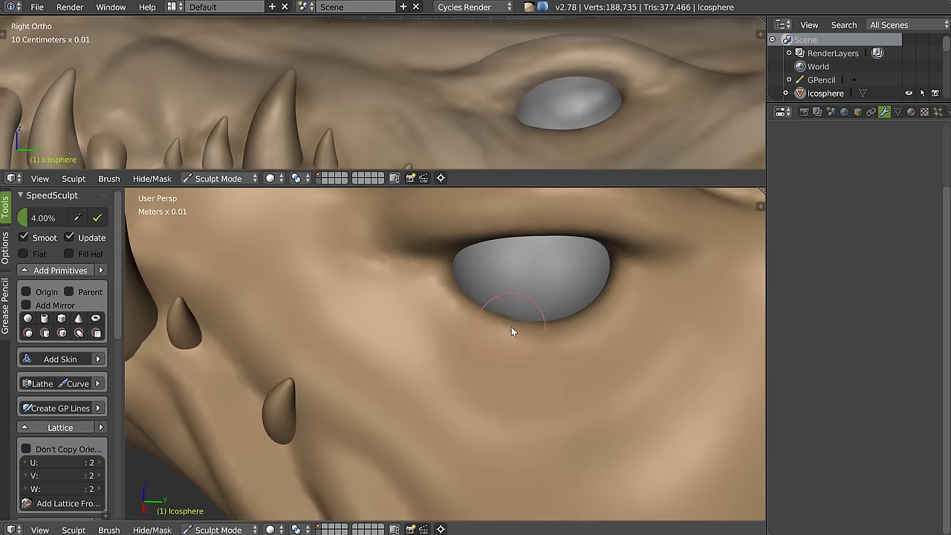
Step: Switch sculpt brushes and add a small bump beside the eye
{"action": "left_click_drag", "start_coordinate": [617, 295], "coordinate": [601, 299]}
{"action": "mouse_move", "coordinate": [601, 299]}
{"action": "middle_mouse_down"}
{"action": "mouse_move", "coordinate": [626, 273]}
{"action": "mouse_move", "coordinate": [595, 313]}
{"action": "mouse_move", "coordinate": [581, 260]}
{"action": "mouse_move", "coordinate": [624, 252]}
{"action": "middle_mouse_up"}
{"action": "key", "text": "w"}
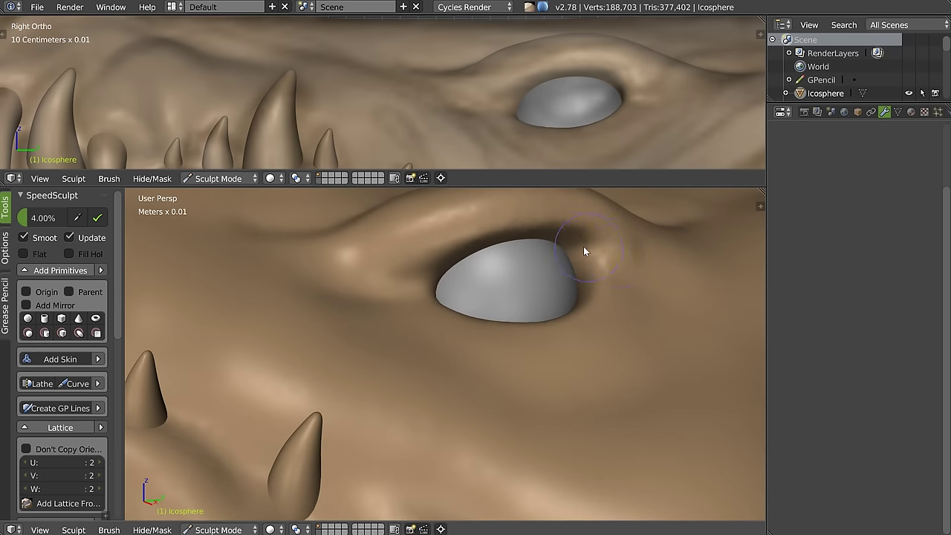
{"action": "left_click_drag", "start_coordinate": [599, 268], "coordinate": [608, 269]}
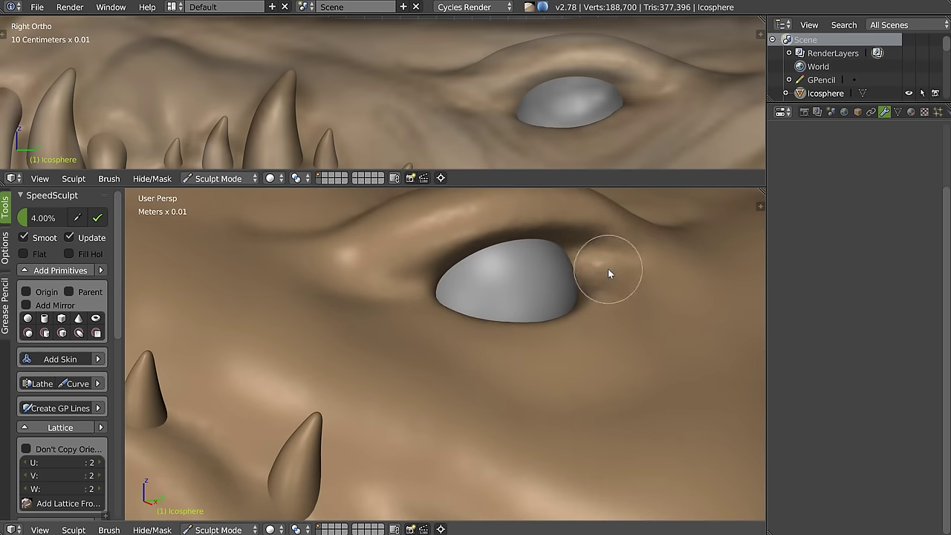
Step: Pick a larger brush from the sculpt pie and smooth the fold beside the eye
{"action": "key", "text": "w"}
{"action": "left_click", "coordinate": [512, 315]}
{"action": "mouse_move", "coordinate": [558, 309]}
{"action": "middle_mouse_down"}
{"action": "mouse_move", "coordinate": [578, 317]}
{"action": "mouse_move", "coordinate": [590, 299]}
{"action": "mouse_move", "coordinate": [605, 332]}
{"action": "middle_mouse_up"}
{"action": "mouse_move", "coordinate": [580, 329]}
{"action": "left_mouse_down"}
{"action": "mouse_move", "coordinate": [604, 291]}
{"action": "mouse_move", "coordinate": [600, 314]}
{"action": "mouse_move", "coordinate": [608, 286]}
{"action": "mouse_move", "coordinate": [636, 341]}
{"action": "left_mouse_up"}
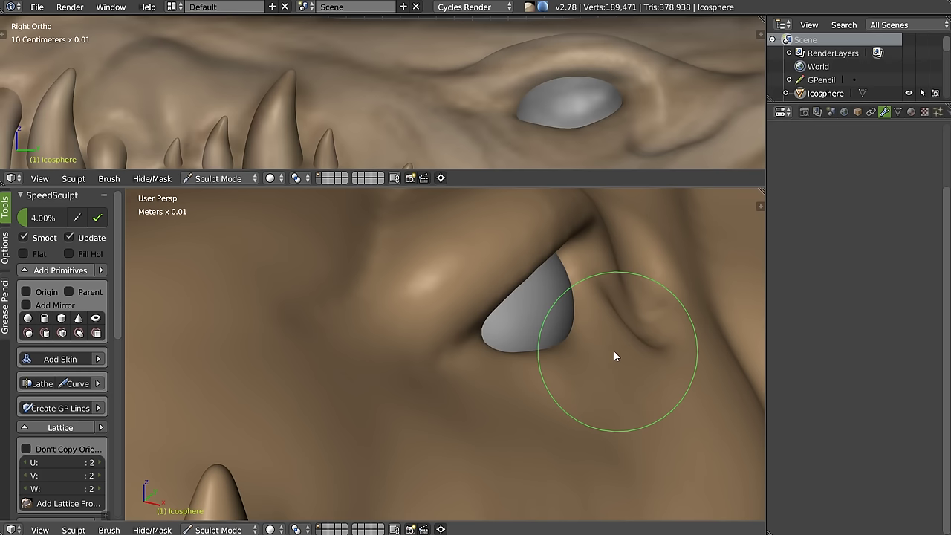
{"action": "left_click_drag", "start_coordinate": [612, 352], "coordinate": [609, 338]}
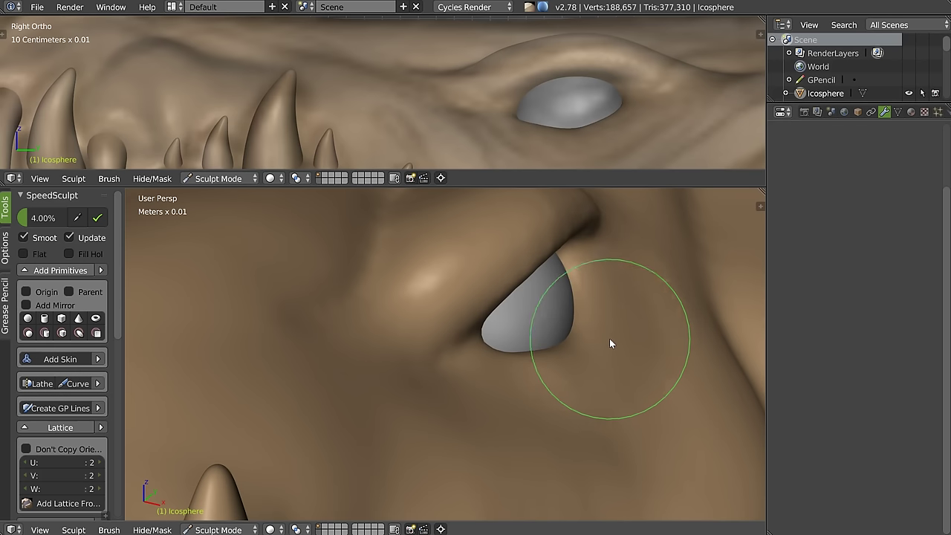
{"action": "middle_click_drag", "start_coordinate": [587, 322], "coordinate": [502, 308]}
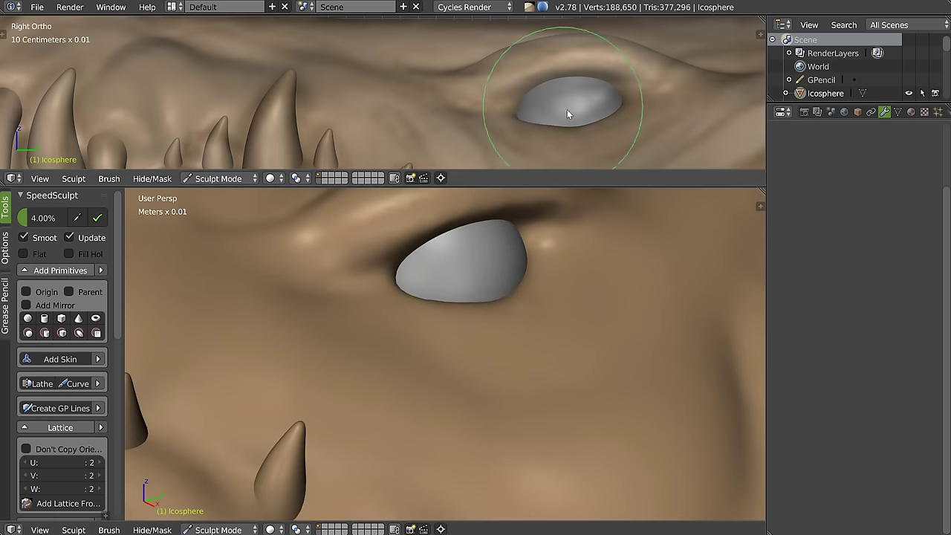
{"action": "scroll", "coordinate": [525, 98], "scroll_direction": "up", "scroll_amount": 2}
{"action": "scroll", "coordinate": [505, 104], "scroll_direction": "up", "scroll_amount": 1}
Step: Snakehook the eye's outer corner into a point and refine its upper contour
{"action": "mouse_move", "coordinate": [494, 106]}
{"action": "left_mouse_down"}
{"action": "mouse_move", "coordinate": [503, 79]}
{"action": "mouse_move", "coordinate": [582, 47]}
{"action": "mouse_move", "coordinate": [652, 45]}
{"action": "mouse_move", "coordinate": [616, 45]}
{"action": "mouse_move", "coordinate": [624, 46]}
{"action": "left_mouse_up"}
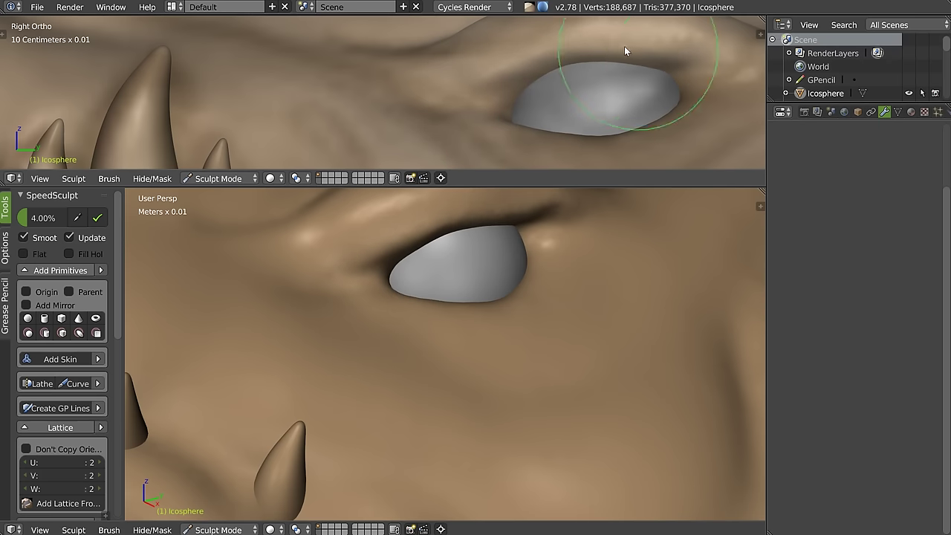
{"action": "mouse_move", "coordinate": [697, 110]}
{"action": "middle_mouse_down"}
{"action": "mouse_move", "coordinate": [662, 111]}
{"action": "mouse_move", "coordinate": [639, 149]}
{"action": "middle_mouse_up"}
{"action": "key", "text": "KP_3"}
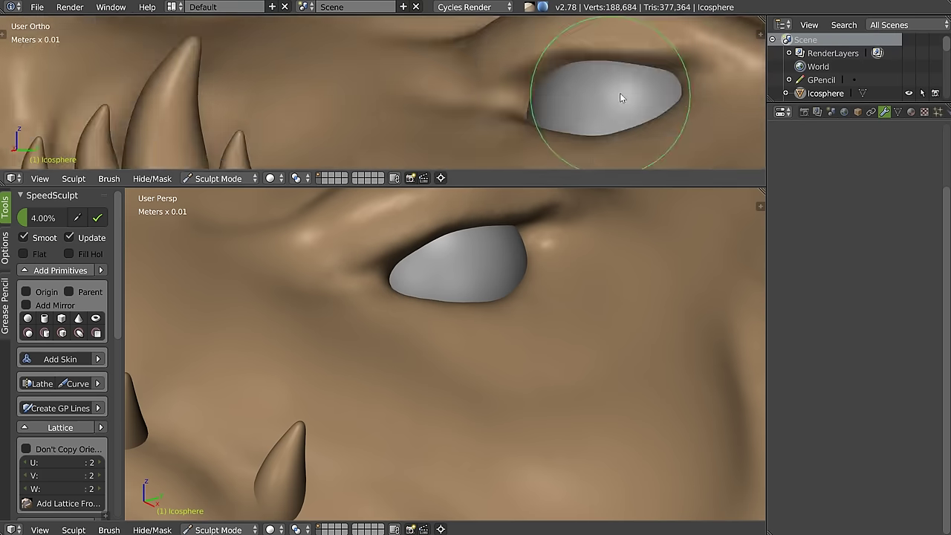
{"action": "middle_click_drag", "start_coordinate": [554, 313], "coordinate": [422, 313]}
{"action": "scroll", "coordinate": [422, 313], "scroll_direction": "up", "scroll_amount": 5}
{"action": "middle_click_drag", "start_coordinate": [441, 263], "coordinate": [515, 268]}
{"action": "left_click_drag", "start_coordinate": [515, 268], "coordinate": [501, 255]}
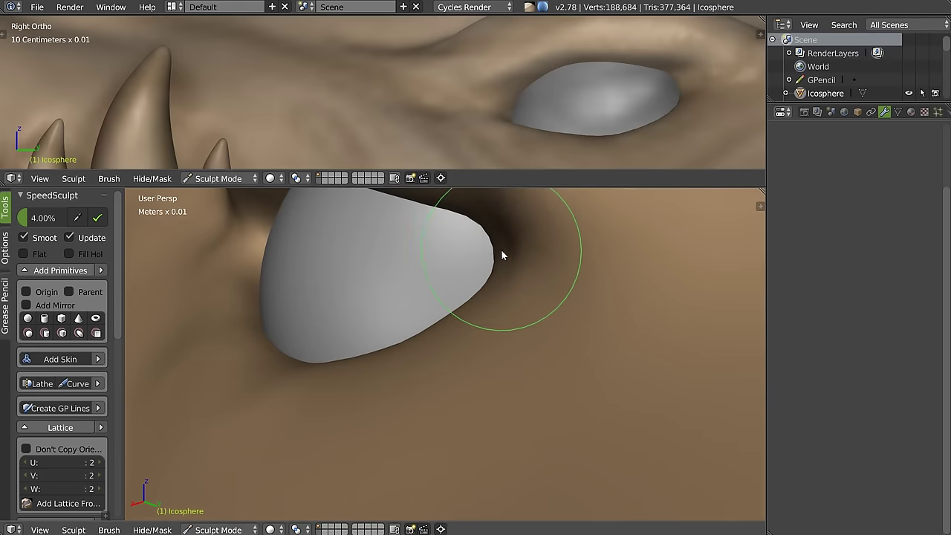
{"action": "scroll", "coordinate": [505, 264], "scroll_direction": "up", "scroll_amount": 2}
{"action": "mouse_move", "coordinate": [499, 272]}
{"action": "middle_mouse_down"}
{"action": "mouse_move", "coordinate": [597, 271]}
{"action": "mouse_move", "coordinate": [515, 255]}
{"action": "middle_mouse_up"}
{"action": "left_click_drag", "start_coordinate": [515, 254], "coordinate": [550, 247]}
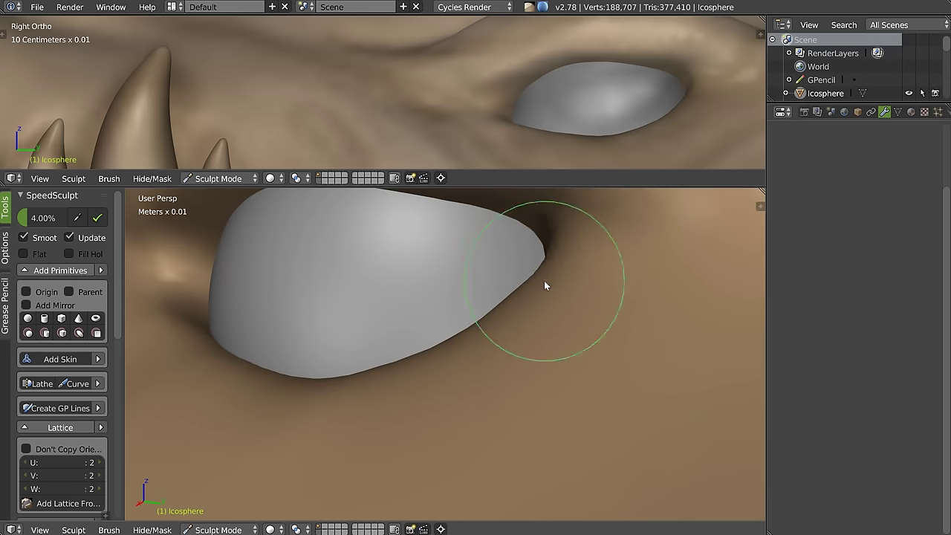
Step: Sculpt the skin around the eye corner and smooth the ridge above the eye
{"action": "scroll", "coordinate": [544, 281], "scroll_direction": "down", "scroll_amount": 4}
{"action": "middle_click_drag", "start_coordinate": [661, 297], "coordinate": [600, 269]}
{"action": "left_click_drag", "start_coordinate": [600, 251], "coordinate": [603, 276]}
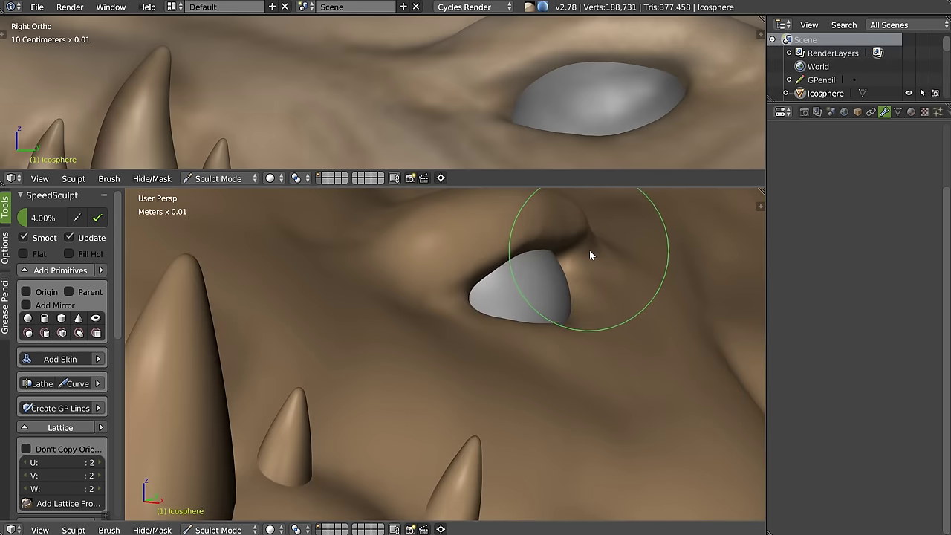
{"action": "middle_click_drag", "start_coordinate": [602, 276], "coordinate": [561, 274]}
{"action": "mouse_move", "coordinate": [605, 244]}
{"action": "left_mouse_down"}
{"action": "mouse_move", "coordinate": [541, 234]}
{"action": "mouse_move", "coordinate": [600, 255]}
{"action": "mouse_move", "coordinate": [536, 236]}
{"action": "mouse_move", "coordinate": [619, 241]}
{"action": "mouse_move", "coordinate": [510, 225]}
{"action": "left_mouse_up"}
{"action": "key", "text": "f"}
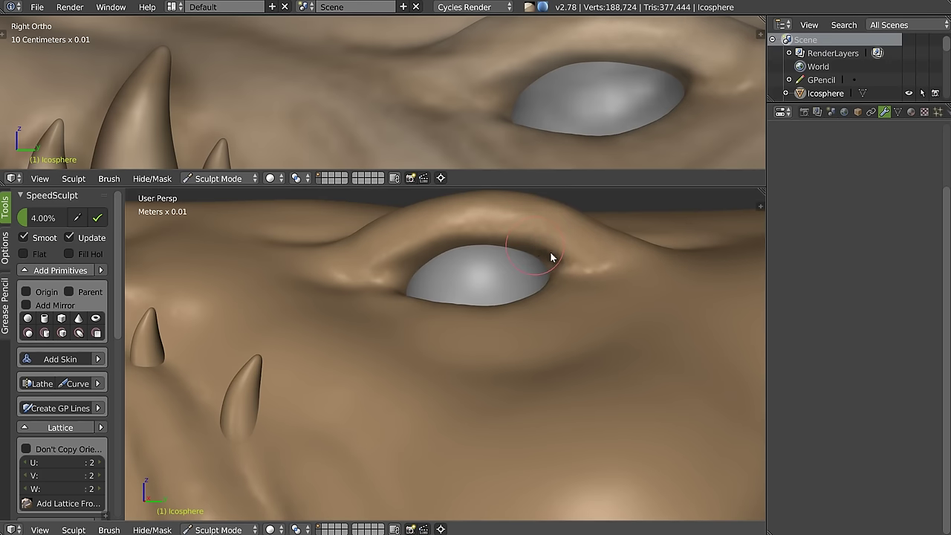
Step: Touch up the eye corner and switch to a smaller Crease brush
{"action": "middle_click_drag", "start_coordinate": [551, 257], "coordinate": [568, 276]}
{"action": "left_click_drag", "start_coordinate": [588, 261], "coordinate": [601, 273]}
{"action": "key", "text": "w"}
{"action": "middle_click_drag", "start_coordinate": [602, 273], "coordinate": [558, 267]}
{"action": "left_click", "coordinate": [518, 266]}
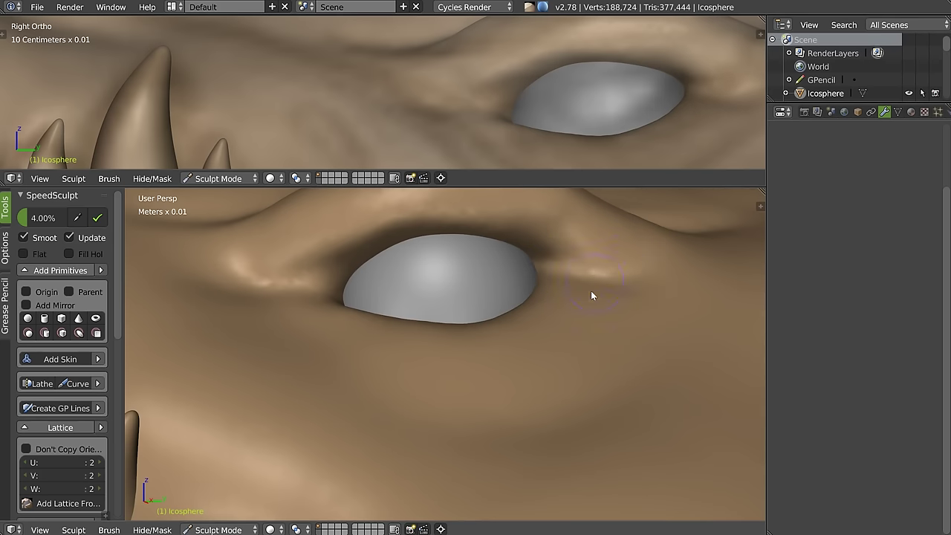
{"action": "middle_click_drag", "start_coordinate": [592, 296], "coordinate": [577, 293]}
{"action": "left_click_drag", "start_coordinate": [328, 306], "coordinate": [333, 307], "text": "ctrl"}
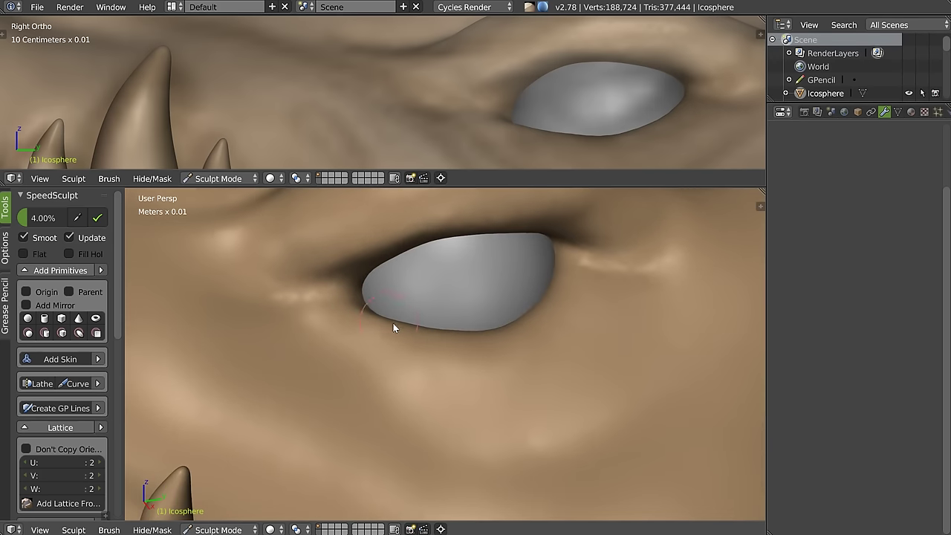
Step: Reshape the rim of skin around the eyeball's edge
{"action": "left_click_drag", "start_coordinate": [562, 261], "coordinate": [490, 333]}
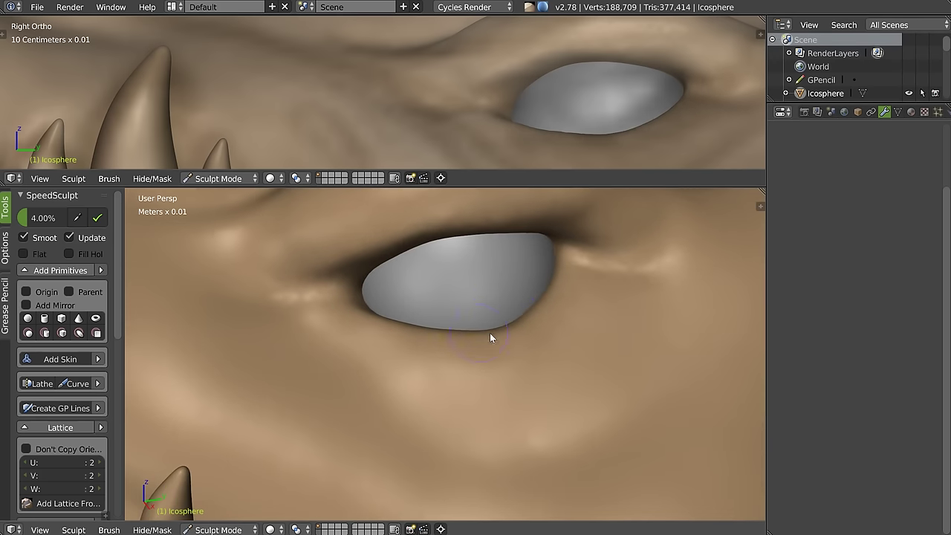
{"action": "middle_click_drag", "start_coordinate": [490, 333], "coordinate": [575, 313]}
{"action": "left_click_drag", "start_coordinate": [512, 289], "coordinate": [471, 331]}
{"action": "middle_click_drag", "start_coordinate": [539, 290], "coordinate": [501, 321]}
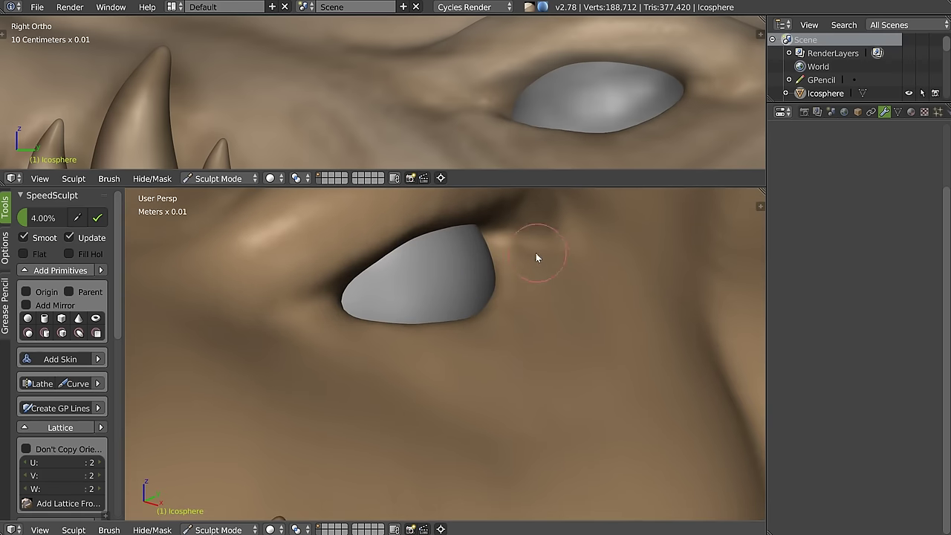
{"action": "scroll", "coordinate": [595, 73], "scroll_direction": "down", "scroll_amount": 4}
{"action": "scroll", "coordinate": [543, 79], "scroll_direction": "up", "scroll_amount": 2}
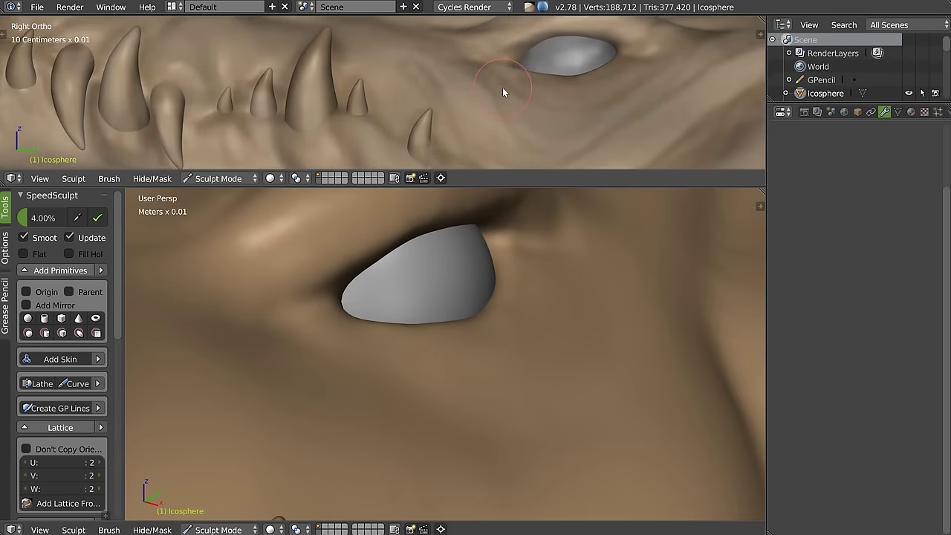
{"action": "scroll", "coordinate": [502, 87], "scroll_direction": "up", "scroll_amount": 2}
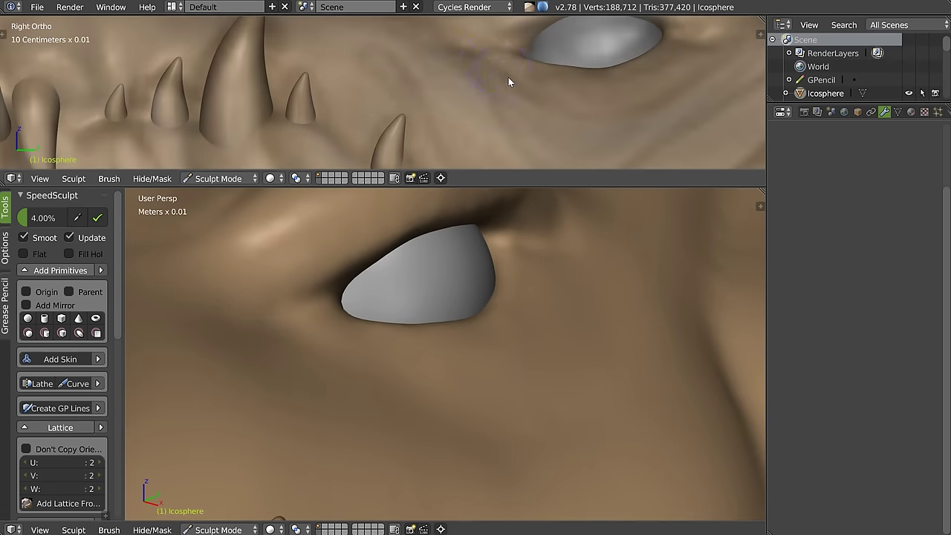
Step: Carve a curved crease beneath the eye, extending it up and to the right
{"action": "left_click_drag", "start_coordinate": [675, 90], "coordinate": [732, 84]}
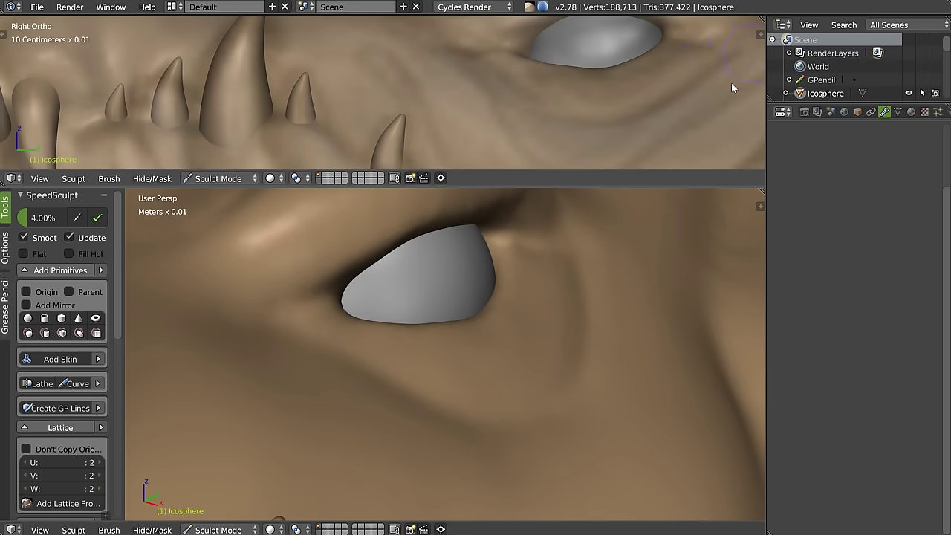
{"action": "scroll", "coordinate": [513, 305], "scroll_direction": "down", "scroll_amount": 3}
{"action": "scroll", "coordinate": [416, 319], "scroll_direction": "down", "scroll_amount": 2}
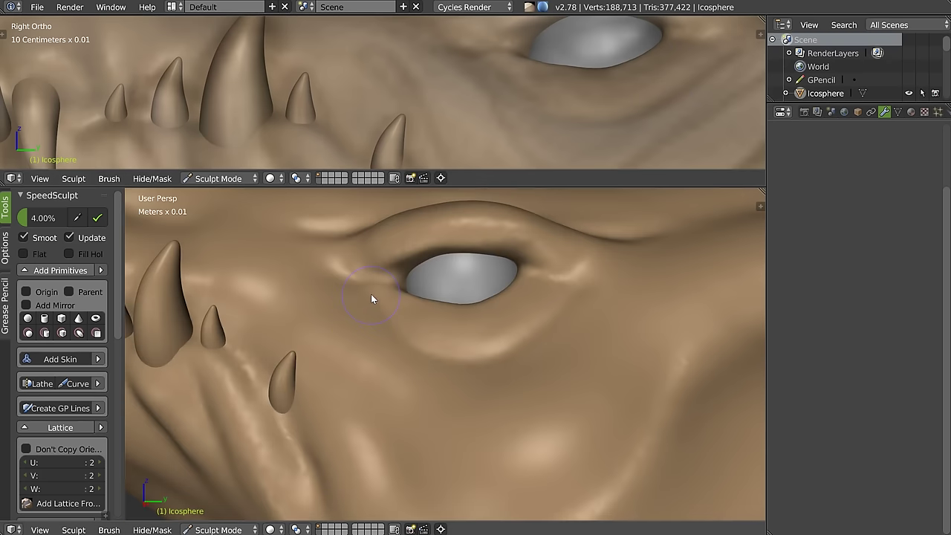
{"action": "left_click_drag", "start_coordinate": [452, 354], "coordinate": [398, 329]}
{"action": "left_click_drag", "start_coordinate": [474, 358], "coordinate": [545, 312]}
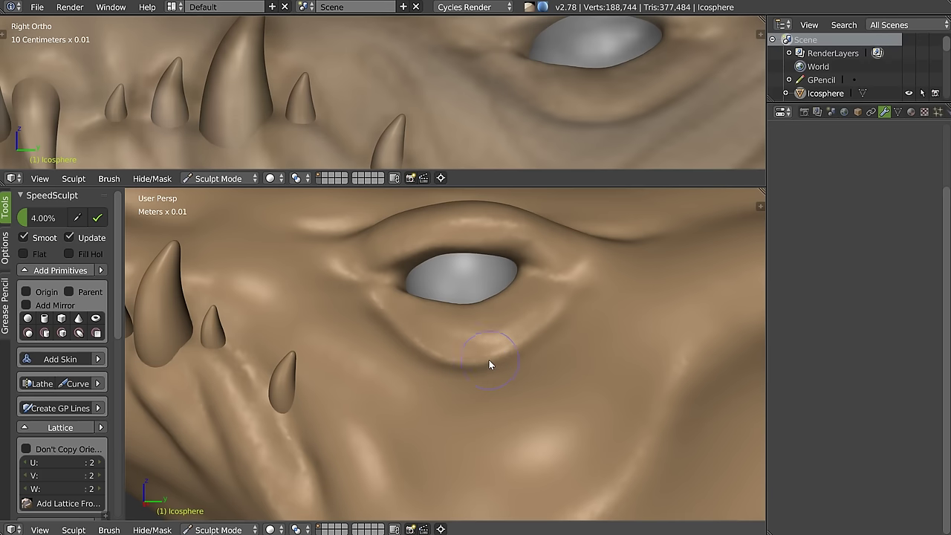
{"action": "left_click_drag", "start_coordinate": [489, 360], "coordinate": [609, 344]}
{"action": "middle_click_drag", "start_coordinate": [610, 344], "coordinate": [602, 318]}
{"action": "left_click_drag", "start_coordinate": [570, 304], "coordinate": [652, 279]}
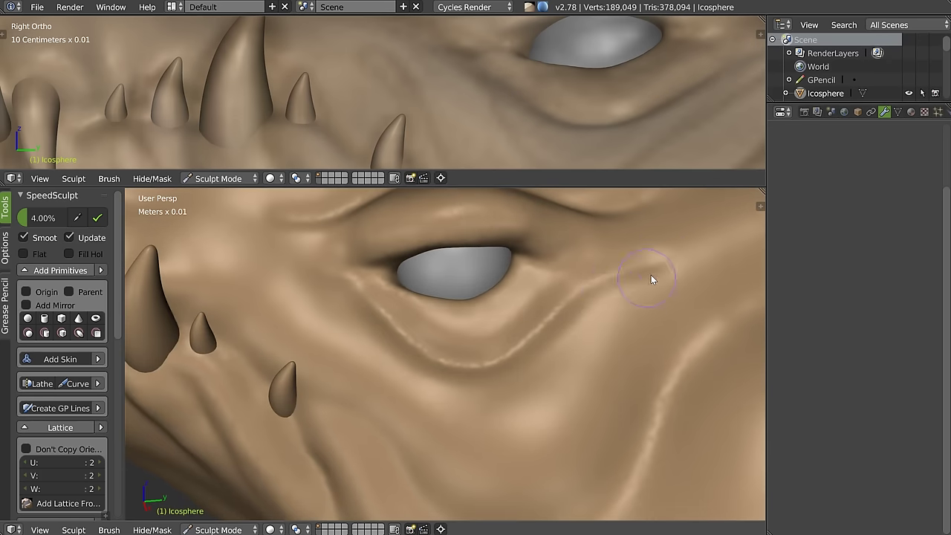
Step: Add strokes beside the under-eye crease and refine the surrounding skin
{"action": "middle_click_drag", "start_coordinate": [641, 264], "coordinate": [568, 261]}
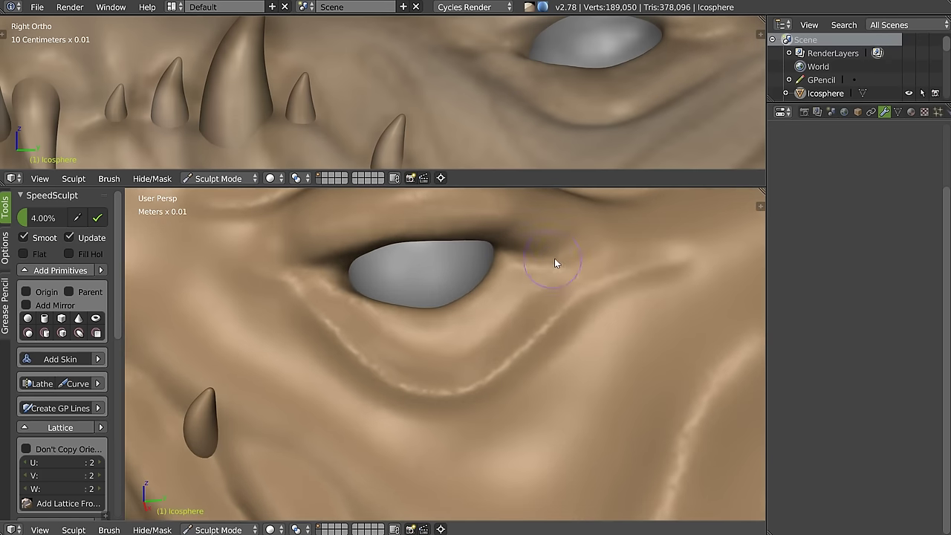
{"action": "scroll", "coordinate": [602, 297], "scroll_direction": "down", "scroll_amount": 2}
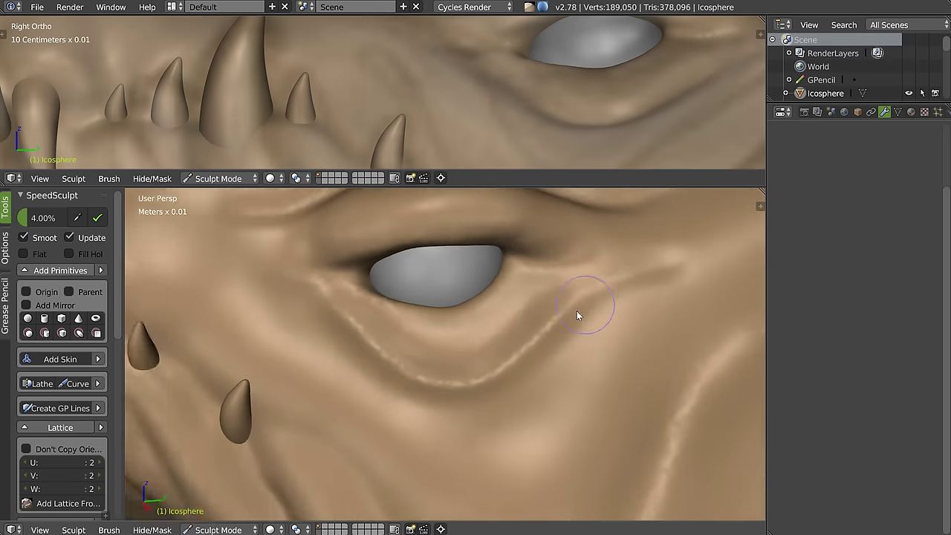
{"action": "scroll", "coordinate": [550, 304], "scroll_direction": "down", "scroll_amount": 3}
{"action": "middle_click_drag", "start_coordinate": [520, 305], "coordinate": [430, 275]}
{"action": "left_click_drag", "start_coordinate": [512, 333], "coordinate": [458, 325]}
{"action": "scroll", "coordinate": [465, 304], "scroll_direction": "up", "scroll_amount": 2}
{"action": "scroll", "coordinate": [448, 265], "scroll_direction": "up", "scroll_amount": 2}
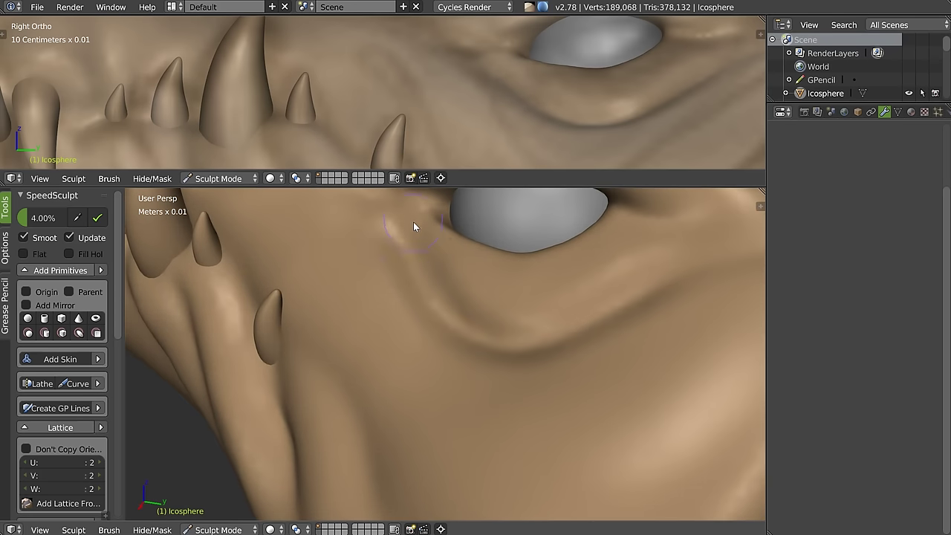
{"action": "left_click_drag", "start_coordinate": [503, 282], "coordinate": [617, 255]}
{"action": "middle_click_drag", "start_coordinate": [616, 254], "coordinate": [510, 276]}
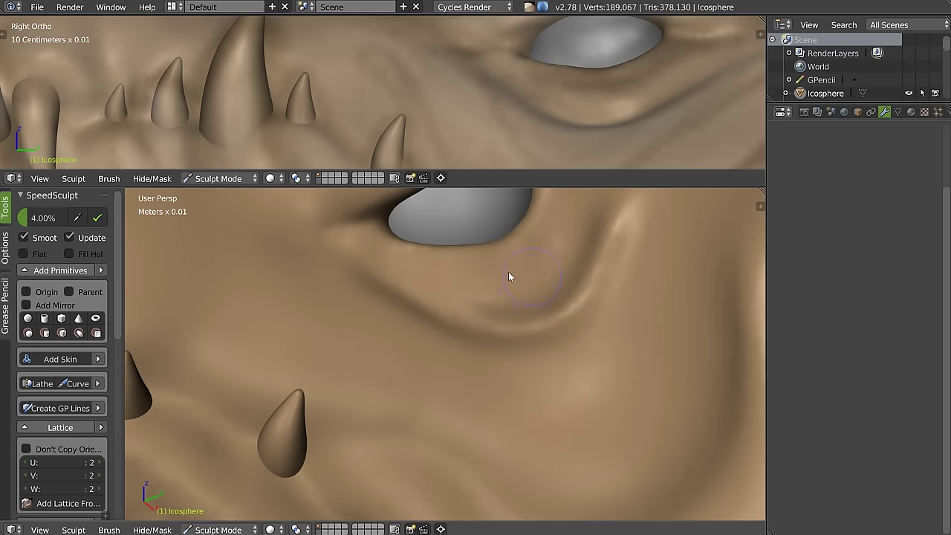
Step: Touch up the under-eye crease from several angles
{"action": "middle_click_drag", "start_coordinate": [576, 256], "coordinate": [450, 258]}
{"action": "left_click_drag", "start_coordinate": [552, 251], "coordinate": [594, 243]}
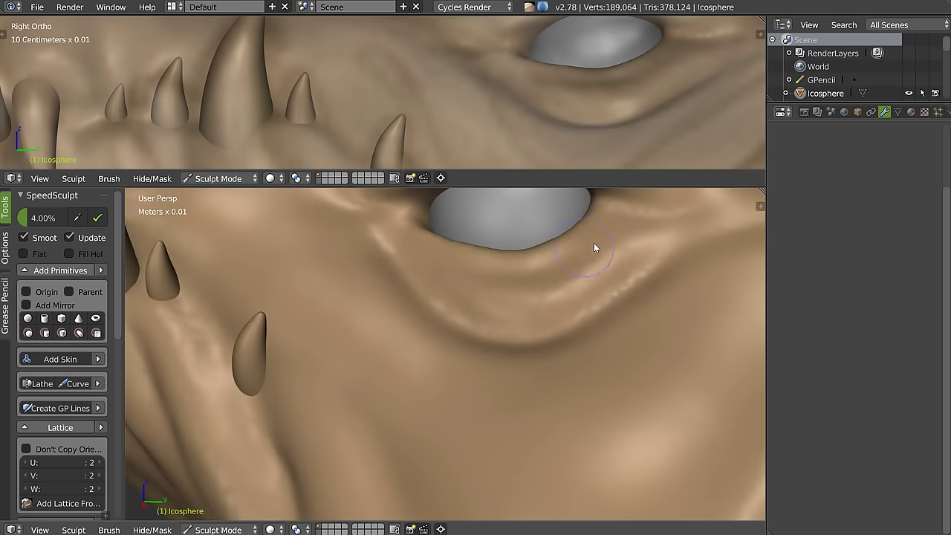
{"action": "mouse_move", "coordinate": [604, 244]}
{"action": "middle_mouse_down"}
{"action": "mouse_move", "coordinate": [567, 297]}
{"action": "mouse_move", "coordinate": [594, 295]}
{"action": "middle_mouse_up"}
{"action": "scroll", "coordinate": [530, 303], "scroll_direction": "down", "scroll_amount": 5}
{"action": "scroll", "coordinate": [594, 294], "scroll_direction": "down", "scroll_amount": 4}
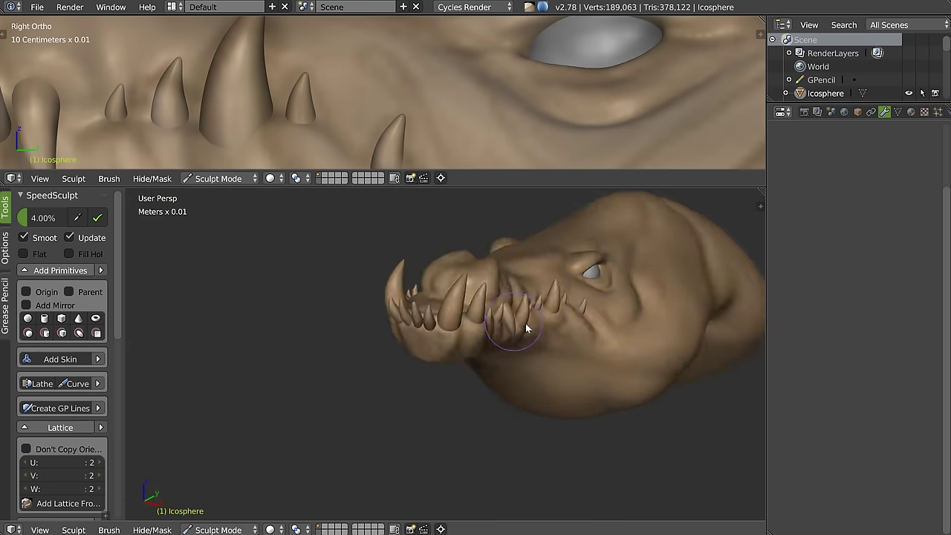
{"action": "scroll", "coordinate": [491, 308], "scroll_direction": "up", "scroll_amount": 3}
{"action": "middle_click_drag", "start_coordinate": [491, 308], "coordinate": [587, 287]}
{"action": "scroll", "coordinate": [588, 283], "scroll_direction": "up", "scroll_amount": 3}
{"action": "scroll", "coordinate": [518, 304], "scroll_direction": "up", "scroll_amount": 5}
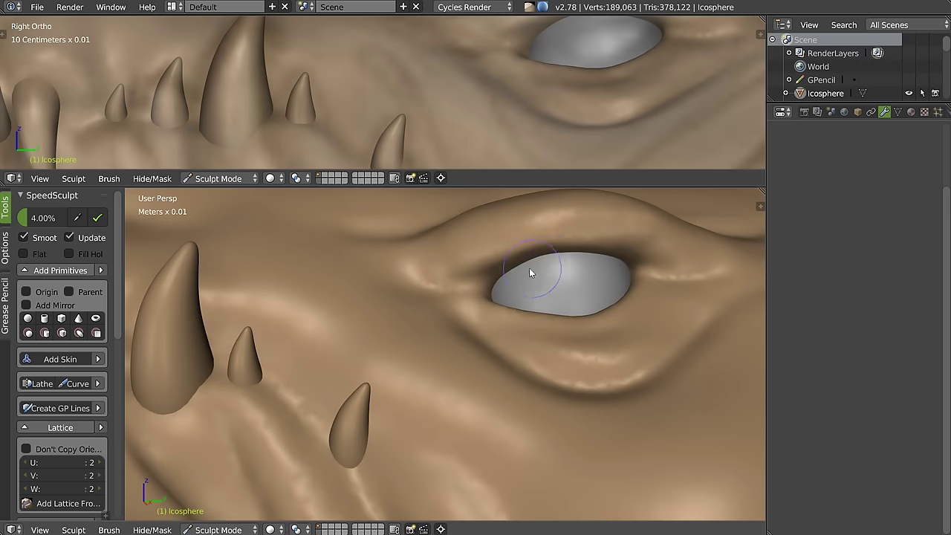
Step: With a larger brush at strength 0.360, reshape the eyelid and inner corner
{"action": "key", "text": "w"}
{"action": "left_click", "coordinate": [486, 294]}
{"action": "key", "text": "f"}
{"action": "left_click", "coordinate": [495, 266]}
{"action": "scroll", "coordinate": [496, 260], "scroll_direction": "up", "scroll_amount": 1}
{"action": "mouse_move", "coordinate": [498, 264]}
{"action": "left_mouse_down"}
{"action": "mouse_move", "coordinate": [510, 280]}
{"action": "mouse_move", "coordinate": [530, 278]}
{"action": "mouse_move", "coordinate": [541, 259]}
{"action": "mouse_move", "coordinate": [476, 302]}
{"action": "mouse_move", "coordinate": [582, 337]}
{"action": "mouse_move", "coordinate": [565, 338]}
{"action": "mouse_move", "coordinate": [586, 348]}
{"action": "left_mouse_up"}
{"action": "key", "text": "shift+f"}
{"action": "left_click", "coordinate": [541, 277]}
Step: Sculpt the cheek and the skin around the eye socket
{"action": "mouse_move", "coordinate": [687, 299]}
{"action": "middle_mouse_down"}
{"action": "mouse_move", "coordinate": [730, 317]}
{"action": "mouse_move", "coordinate": [609, 292]}
{"action": "mouse_move", "coordinate": [608, 341]}
{"action": "middle_mouse_up"}
{"action": "mouse_move", "coordinate": [673, 342]}
{"action": "left_mouse_down"}
{"action": "mouse_move", "coordinate": [651, 369]}
{"action": "mouse_move", "coordinate": [671, 332]}
{"action": "left_mouse_up"}
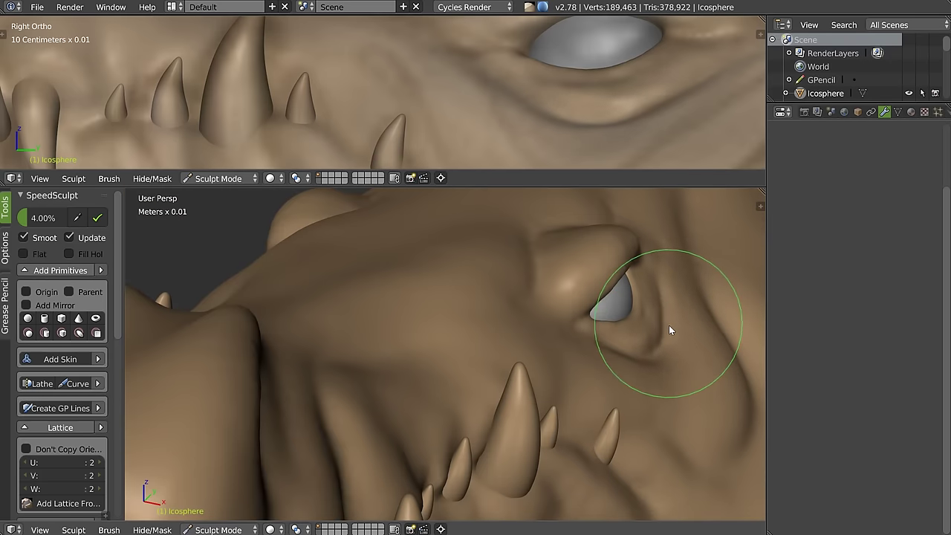
{"action": "mouse_move", "coordinate": [632, 337]}
{"action": "middle_mouse_down"}
{"action": "mouse_move", "coordinate": [615, 356]}
{"action": "mouse_move", "coordinate": [621, 366]}
{"action": "middle_mouse_up"}
{"action": "mouse_move", "coordinate": [620, 367]}
{"action": "left_mouse_down"}
{"action": "mouse_move", "coordinate": [604, 376]}
{"action": "mouse_move", "coordinate": [635, 387]}
{"action": "left_mouse_up"}
{"action": "middle_click_drag", "start_coordinate": [635, 392], "coordinate": [669, 362]}
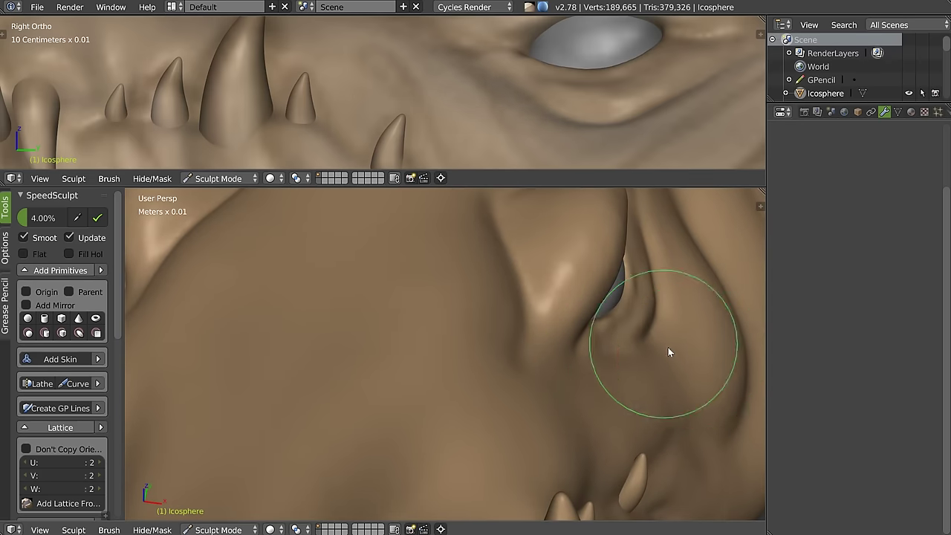
{"action": "scroll", "coordinate": [668, 348], "scroll_direction": "down", "scroll_amount": 3}
{"action": "middle_click_drag", "start_coordinate": [593, 321], "coordinate": [513, 272]}
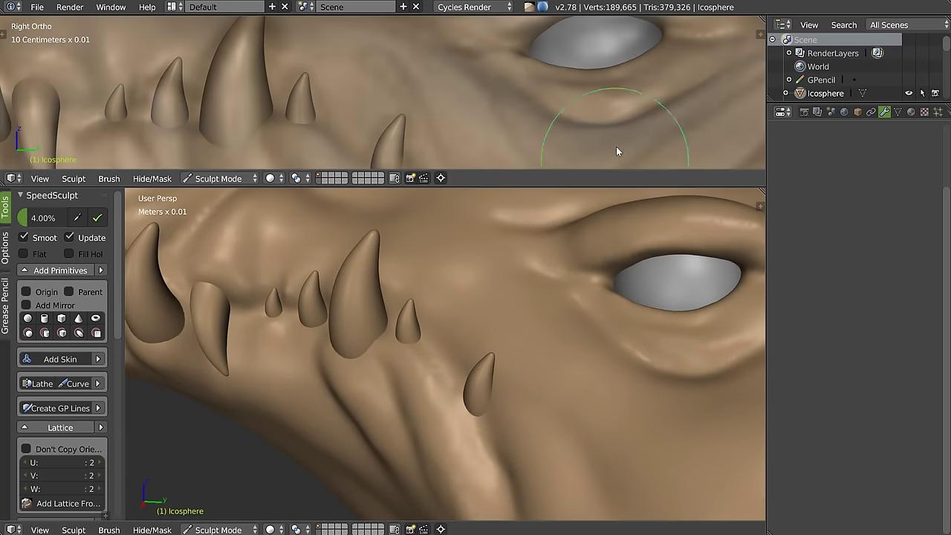
Step: Switch to the Crease brush with a smaller radius
{"action": "scroll", "coordinate": [534, 93], "scroll_direction": "down", "scroll_amount": 3}
{"action": "scroll", "coordinate": [549, 95], "scroll_direction": "down", "scroll_amount": 1}
{"action": "scroll", "coordinate": [549, 97], "scroll_direction": "up", "scroll_amount": 1}
{"action": "scroll", "coordinate": [583, 290], "scroll_direction": "up", "scroll_amount": 2}
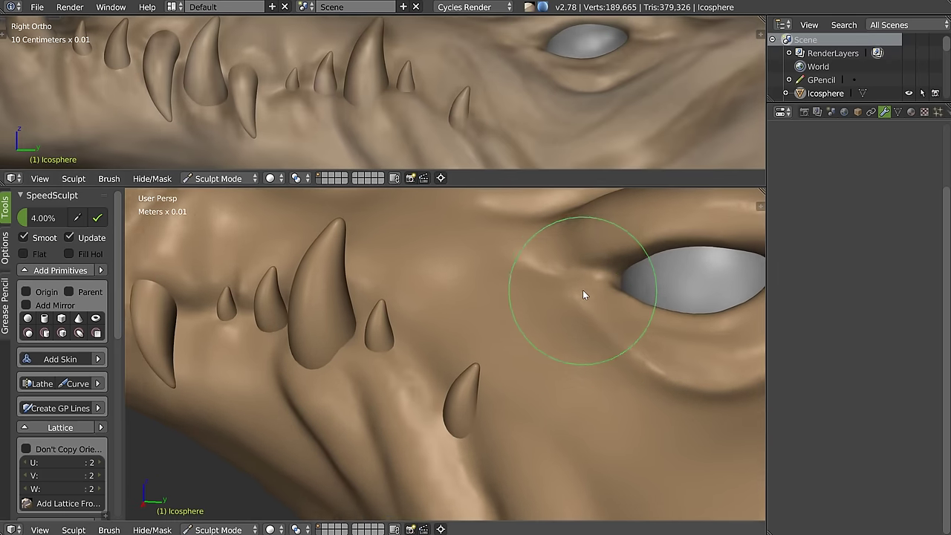
{"action": "key", "text": "w"}
{"action": "left_click", "coordinate": [543, 330]}
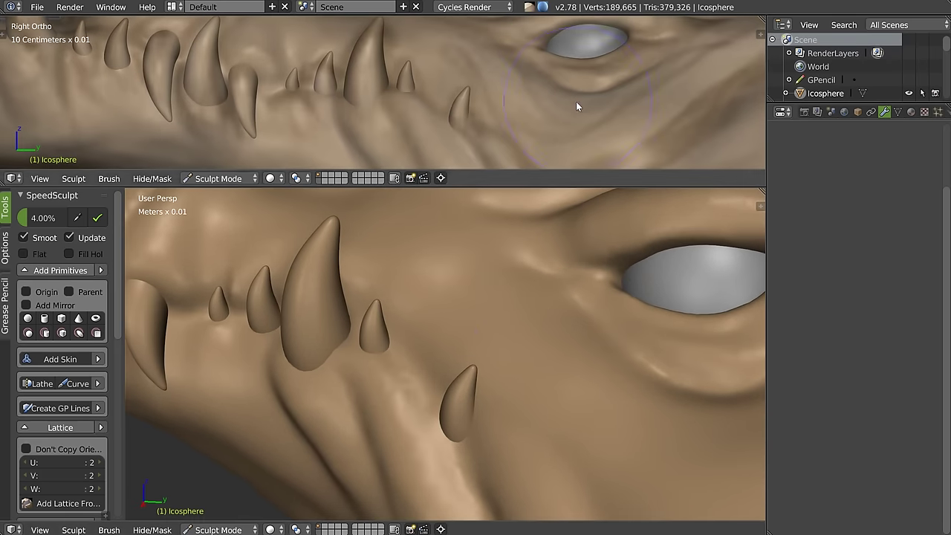
{"action": "key", "text": "f"}
{"action": "left_click", "coordinate": [523, 96]}
Step: Carve fine wrinkle creases near and under the eye
{"action": "left_click_drag", "start_coordinate": [549, 117], "coordinate": [510, 66]}
{"action": "mouse_move", "coordinate": [592, 157]}
{"action": "middle_mouse_down", "text": "shift"}
{"action": "mouse_move", "coordinate": [582, 118]}
{"action": "mouse_move", "coordinate": [423, 116]}
{"action": "middle_mouse_up", "text": "shift"}
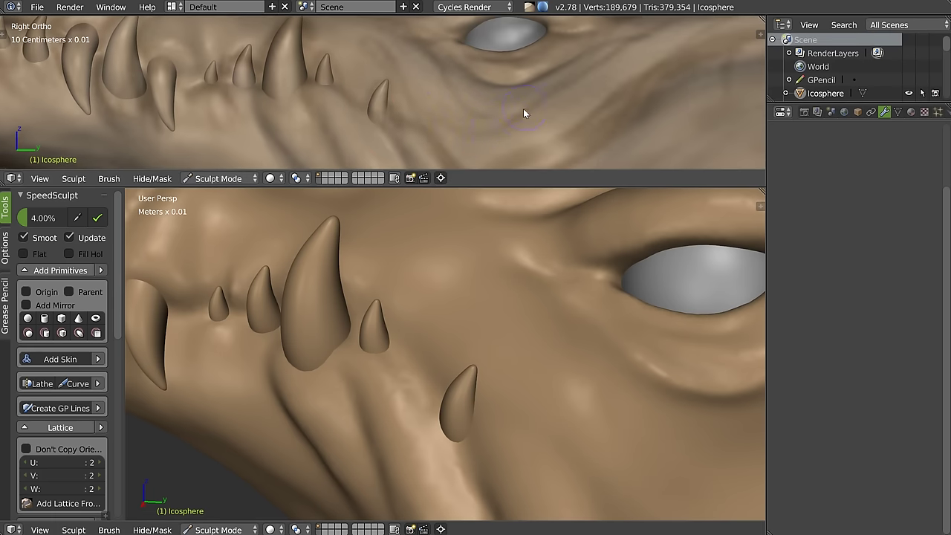
{"action": "mouse_move", "coordinate": [606, 245]}
{"action": "middle_mouse_down"}
{"action": "mouse_move", "coordinate": [614, 375]}
{"action": "mouse_move", "coordinate": [555, 357]}
{"action": "mouse_move", "coordinate": [450, 361]}
{"action": "mouse_move", "coordinate": [433, 383]}
{"action": "mouse_move", "coordinate": [418, 318]}
{"action": "mouse_move", "coordinate": [461, 390]}
{"action": "middle_mouse_up"}
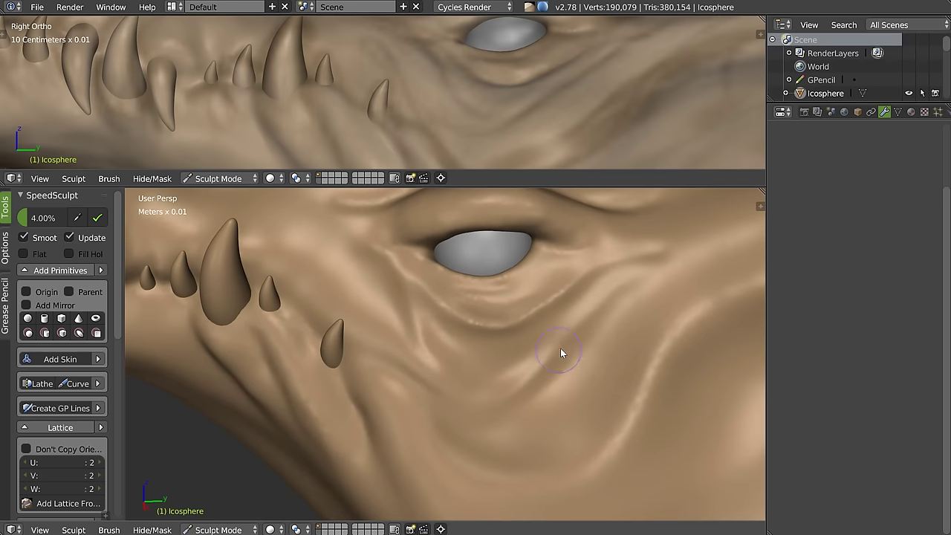
{"action": "left_click_drag", "start_coordinate": [561, 353], "coordinate": [594, 320]}
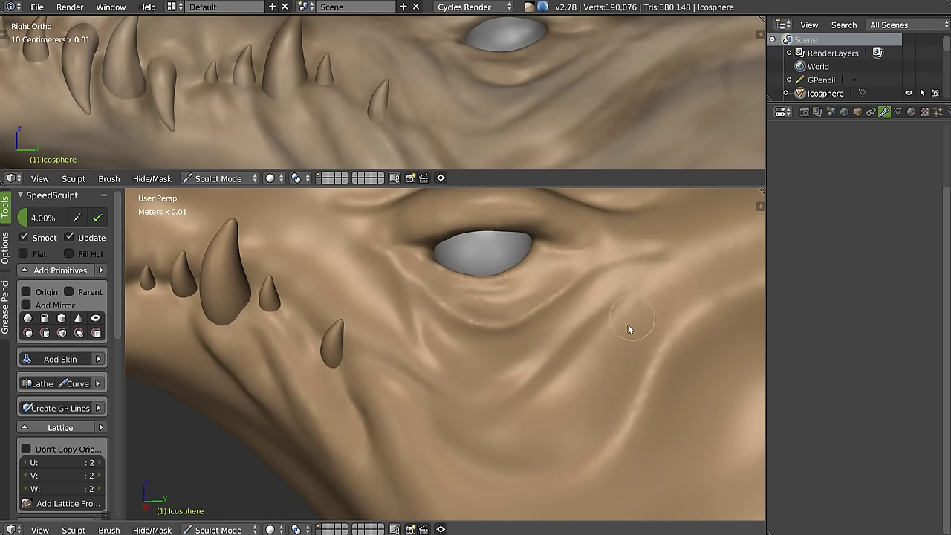
{"action": "scroll", "coordinate": [648, 70], "scroll_direction": "down", "scroll_amount": 2}
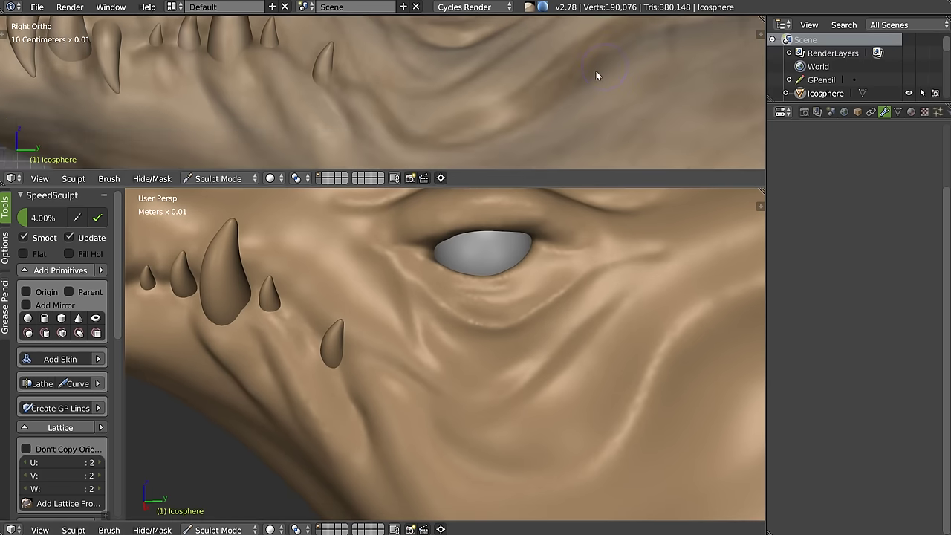
{"action": "scroll", "coordinate": [596, 71], "scroll_direction": "down", "scroll_amount": 1}
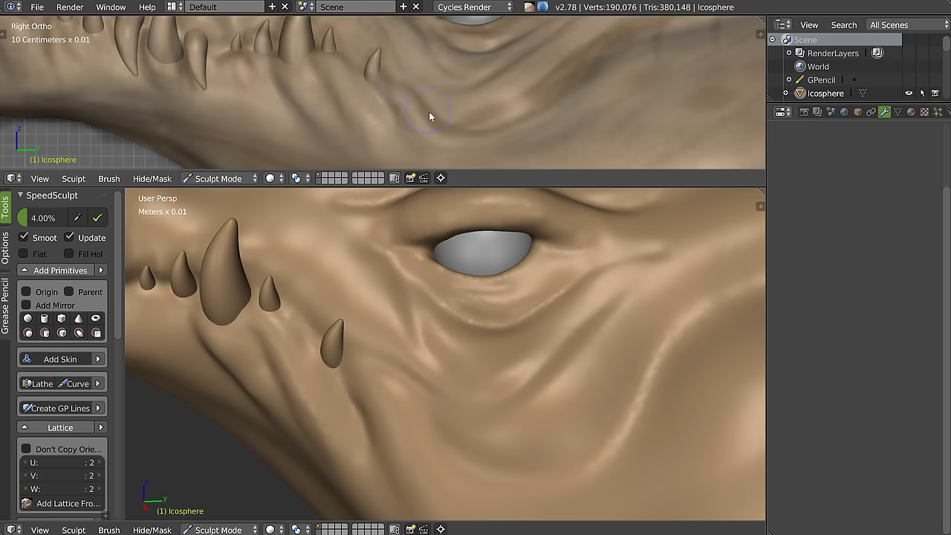
Step: Cut a sharp curved crease into the jaw with the Crease brush
{"action": "left_click_drag", "start_coordinate": [534, 94], "coordinate": [671, 45]}
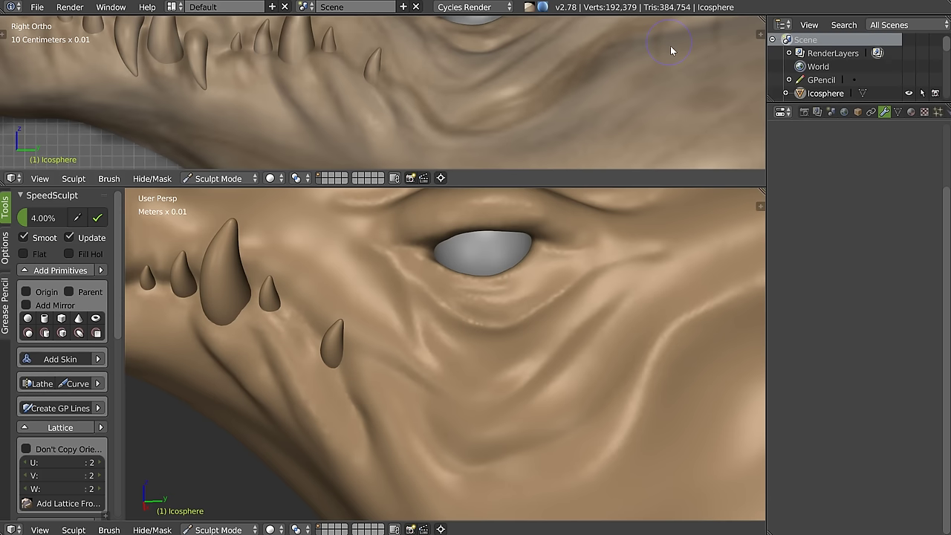
{"action": "mouse_move", "coordinate": [601, 397]}
{"action": "middle_mouse_down"}
{"action": "mouse_move", "coordinate": [526, 332]}
{"action": "mouse_move", "coordinate": [441, 340]}
{"action": "middle_mouse_up"}
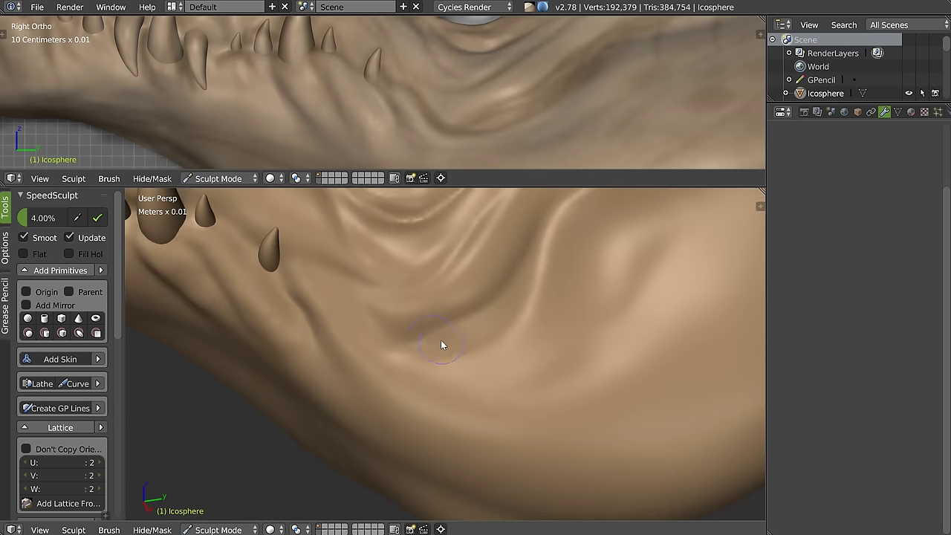
{"action": "left_click_drag", "start_coordinate": [526, 315], "coordinate": [447, 348]}
{"action": "mouse_move", "coordinate": [527, 262]}
{"action": "left_mouse_down"}
{"action": "mouse_move", "coordinate": [430, 368]}
{"action": "mouse_move", "coordinate": [446, 338]}
{"action": "mouse_move", "coordinate": [421, 343]}
{"action": "mouse_move", "coordinate": [495, 331]}
{"action": "left_mouse_up"}
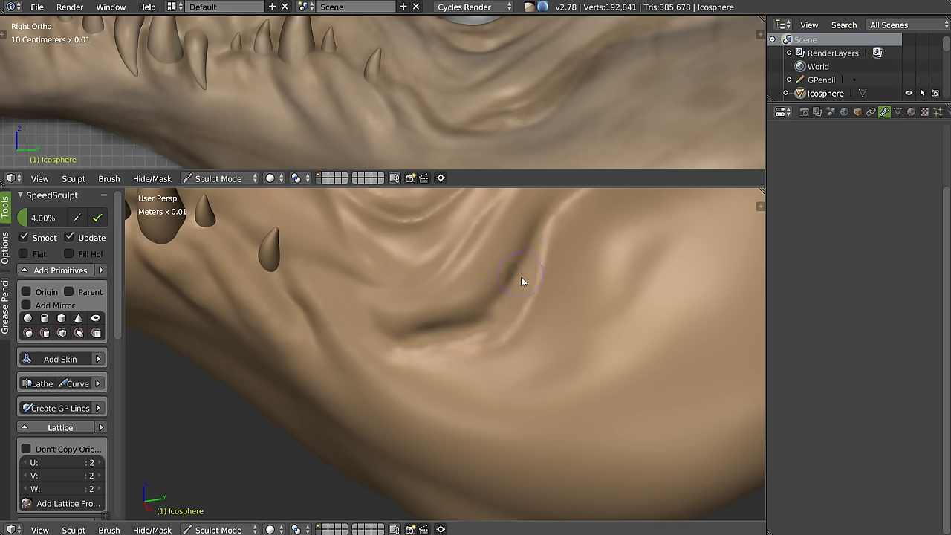
{"action": "left_click_drag", "start_coordinate": [408, 354], "coordinate": [497, 329]}
{"action": "left_click_drag", "start_coordinate": [536, 259], "coordinate": [468, 334]}
Step: Deepen the jaw crease and join it into one continuous groove
{"action": "mouse_move", "coordinate": [404, 339]}
{"action": "middle_mouse_down"}
{"action": "mouse_move", "coordinate": [456, 314]}
{"action": "mouse_move", "coordinate": [499, 351]}
{"action": "mouse_move", "coordinate": [491, 333]}
{"action": "middle_mouse_up"}
{"action": "mouse_move", "coordinate": [490, 334]}
{"action": "left_mouse_down"}
{"action": "mouse_move", "coordinate": [452, 339]}
{"action": "mouse_move", "coordinate": [535, 260]}
{"action": "mouse_move", "coordinate": [508, 273]}
{"action": "left_mouse_up"}
{"action": "middle_click_drag", "start_coordinate": [451, 320], "coordinate": [430, 315]}
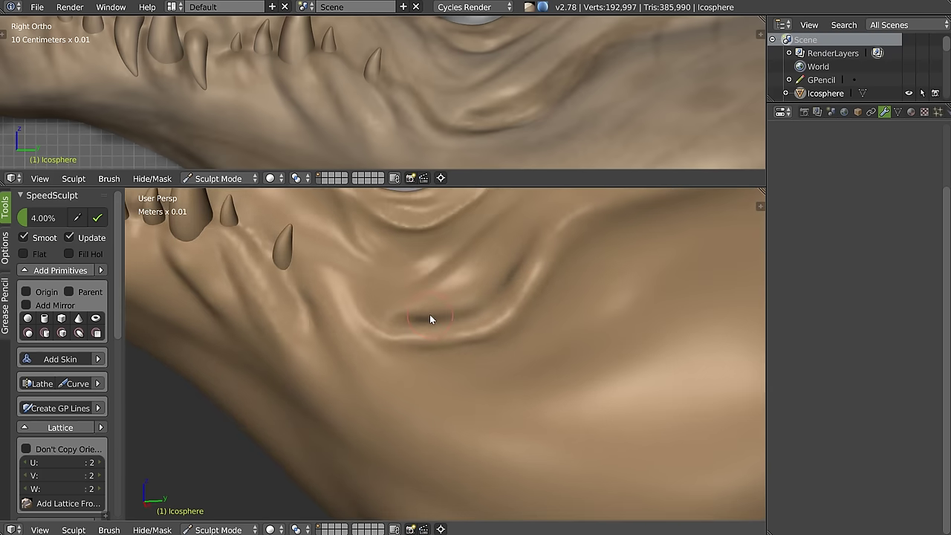
{"action": "mouse_move", "coordinate": [417, 322]}
{"action": "left_mouse_down"}
{"action": "mouse_move", "coordinate": [435, 322]}
{"action": "mouse_move", "coordinate": [397, 318]}
{"action": "left_mouse_up"}
{"action": "left_click_drag", "start_coordinate": [488, 303], "coordinate": [522, 242]}
{"action": "mouse_move", "coordinate": [399, 310]}
{"action": "left_mouse_down"}
{"action": "mouse_move", "coordinate": [509, 276]}
{"action": "mouse_move", "coordinate": [547, 239]}
{"action": "left_mouse_up"}
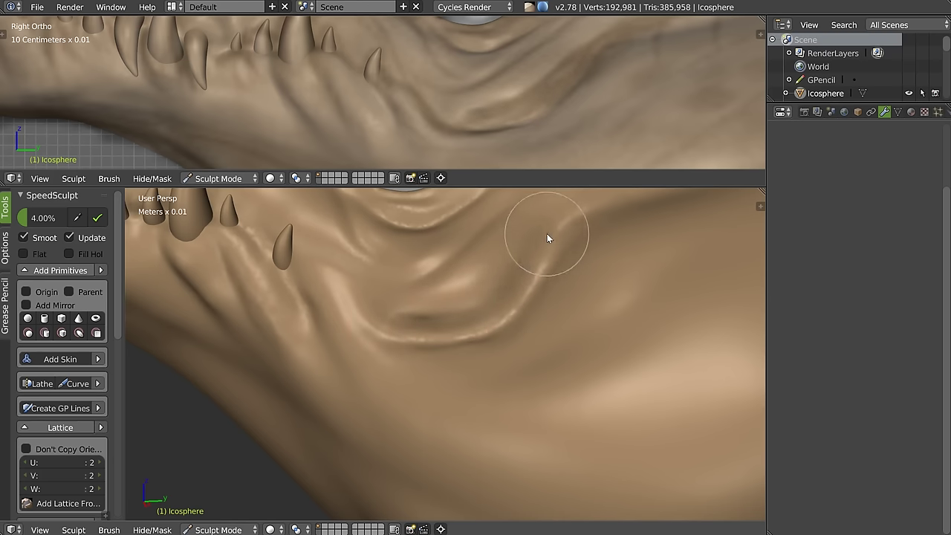
Step: Soften the upper and lower edges of the jaw crease with the Smooth brush
{"action": "key", "text": "w"}
{"action": "left_click", "coordinate": [410, 333]}
{"action": "left_click_drag", "start_coordinate": [469, 329], "coordinate": [424, 323]}
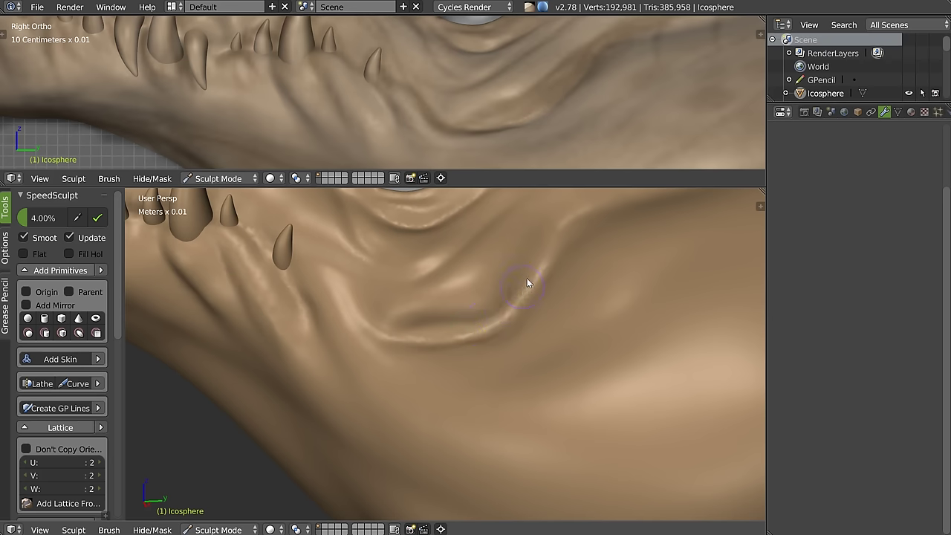
{"action": "left_click_drag", "start_coordinate": [549, 241], "coordinate": [469, 329]}
{"action": "left_click_drag", "start_coordinate": [419, 345], "coordinate": [471, 298]}
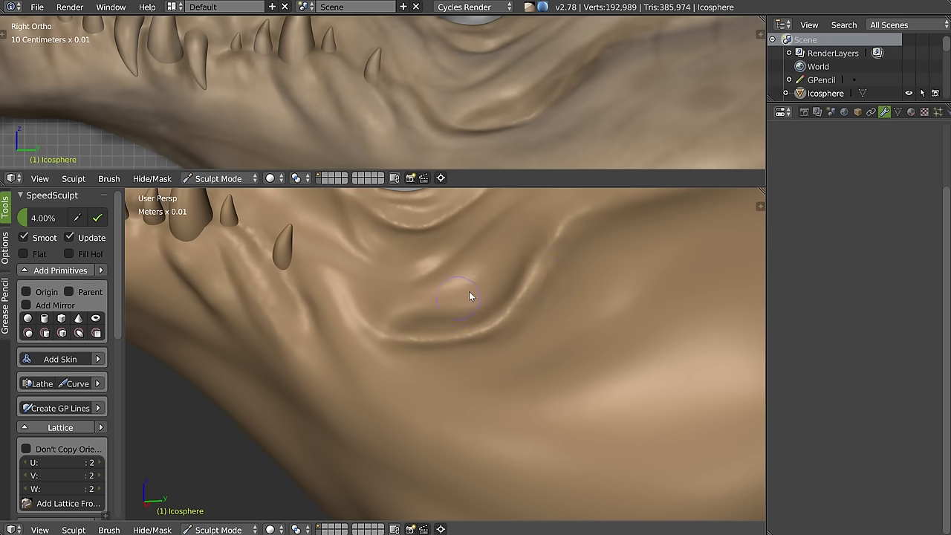
{"action": "middle_click_drag", "start_coordinate": [471, 298], "coordinate": [505, 347]}
{"action": "scroll", "coordinate": [580, 131], "scroll_direction": "down", "scroll_amount": 3}
{"action": "mouse_move", "coordinate": [580, 132]}
{"action": "middle_mouse_down", "text": "shift"}
{"action": "mouse_move", "coordinate": [504, 89]}
{"action": "mouse_move", "coordinate": [489, 102]}
{"action": "middle_mouse_up", "text": "shift"}
Step: Deepen the jaw crease and carve several skin folds along the skull behind the eye in Right Ortho
{"action": "left_click_drag", "start_coordinate": [550, 77], "coordinate": [649, 36]}
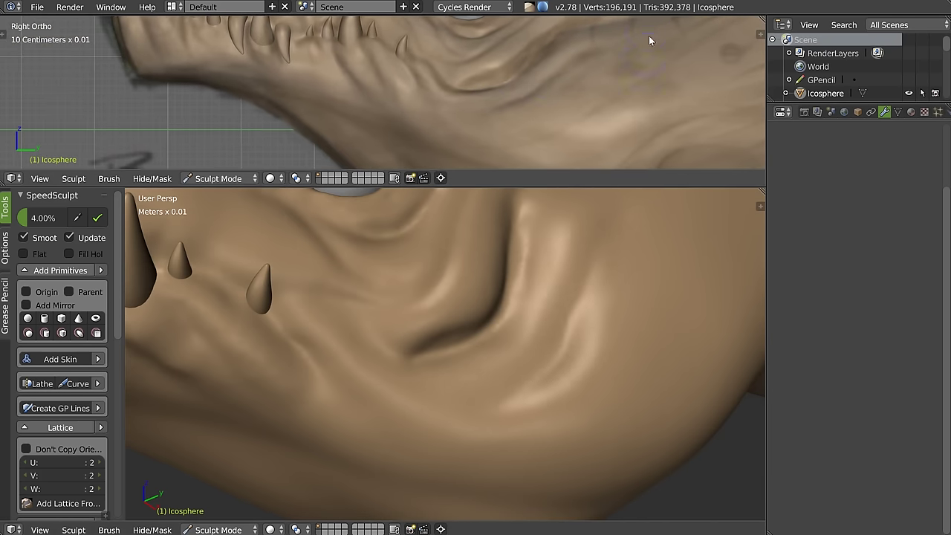
{"action": "scroll", "coordinate": [509, 124], "scroll_direction": "down", "scroll_amount": 2}
{"action": "mouse_move", "coordinate": [500, 86]}
{"action": "left_mouse_down"}
{"action": "mouse_move", "coordinate": [512, 111]}
{"action": "mouse_move", "coordinate": [576, 77]}
{"action": "mouse_move", "coordinate": [654, 72]}
{"action": "left_mouse_up"}
{"action": "left_click_drag", "start_coordinate": [563, 93], "coordinate": [654, 85]}
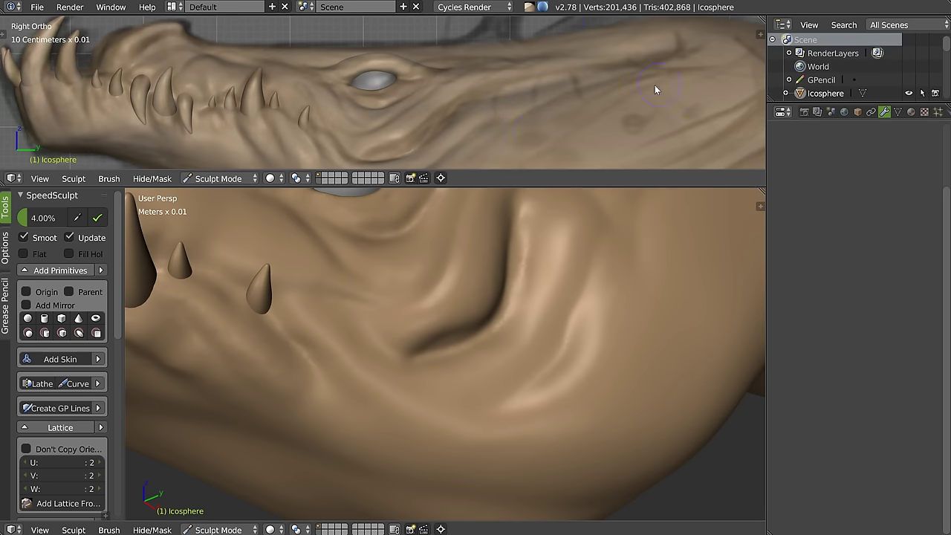
{"action": "middle_click_drag", "start_coordinate": [654, 85], "coordinate": [610, 56], "text": "shift"}
{"action": "left_click_drag", "start_coordinate": [613, 45], "coordinate": [660, 41]}
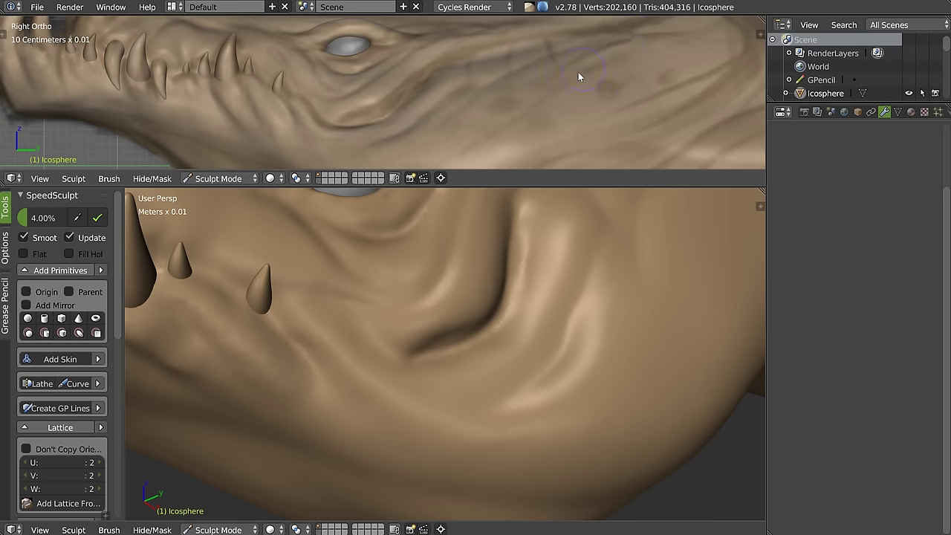
{"action": "middle_click_drag", "start_coordinate": [635, 103], "coordinate": [568, 91], "text": "shift"}
{"action": "left_click_drag", "start_coordinate": [542, 41], "coordinate": [590, 65]}
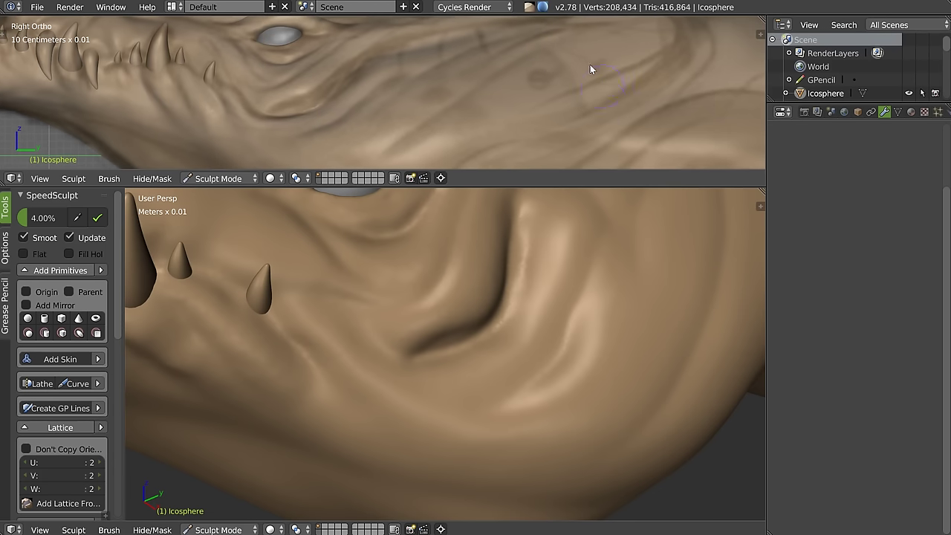
{"action": "mouse_move", "coordinate": [664, 109]}
{"action": "middle_mouse_down", "text": "shift"}
{"action": "mouse_move", "coordinate": [613, 117]}
{"action": "mouse_move", "coordinate": [487, 109]}
{"action": "mouse_move", "coordinate": [451, 132]}
{"action": "middle_mouse_up", "text": "shift"}
Step: Add short wrinkles and a fold along the upper skull in the side view
{"action": "left_click_drag", "start_coordinate": [452, 133], "coordinate": [610, 68]}
{"action": "middle_click_drag", "start_coordinate": [652, 38], "coordinate": [477, 124], "text": "shift"}
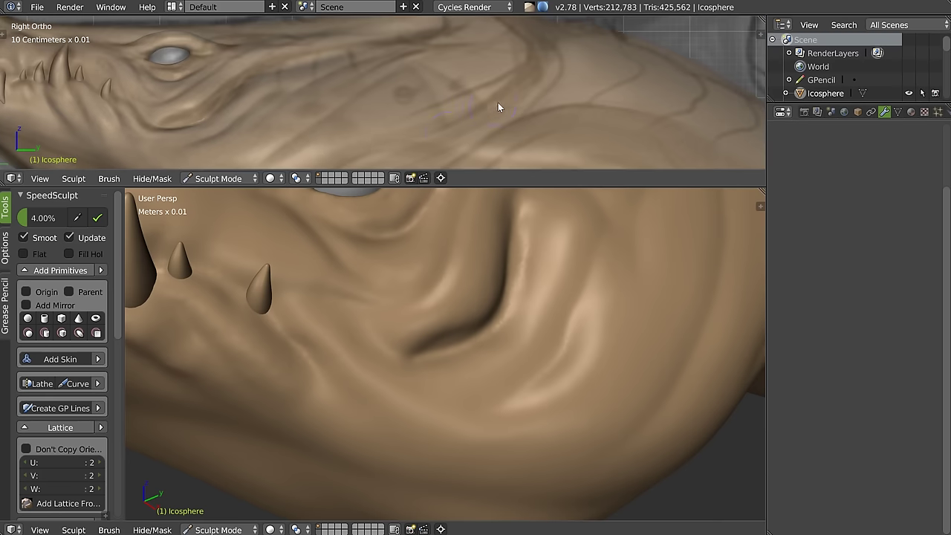
{"action": "left_click_drag", "start_coordinate": [534, 32], "coordinate": [539, 36]}
{"action": "left_click_drag", "start_coordinate": [550, 91], "coordinate": [625, 95]}
{"action": "middle_click_drag", "start_coordinate": [625, 95], "coordinate": [521, 113], "text": "shift"}
{"action": "left_click_drag", "start_coordinate": [567, 74], "coordinate": [551, 78]}
{"action": "scroll", "coordinate": [474, 408], "scroll_direction": "down", "scroll_amount": 5}
Step: Bring the eye and cheek into a close perspective view and carve a wrinkle atop the skull
{"action": "mouse_move", "coordinate": [473, 408]}
{"action": "middle_mouse_down"}
{"action": "mouse_move", "coordinate": [508, 352]}
{"action": "mouse_move", "coordinate": [512, 393]}
{"action": "mouse_move", "coordinate": [555, 352]}
{"action": "mouse_move", "coordinate": [482, 329]}
{"action": "middle_mouse_up"}
{"action": "scroll", "coordinate": [482, 329], "scroll_direction": "up", "scroll_amount": 2}
{"action": "scroll", "coordinate": [523, 338], "scroll_direction": "up", "scroll_amount": 2}
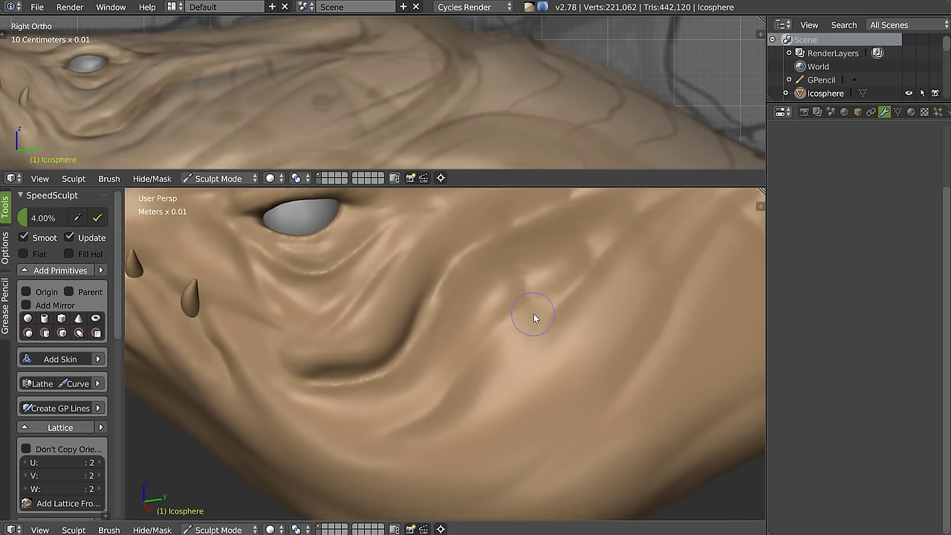
{"action": "scroll", "coordinate": [434, 332], "scroll_direction": "up", "scroll_amount": 3}
{"action": "middle_click_drag", "start_coordinate": [445, 298], "coordinate": [464, 336]}
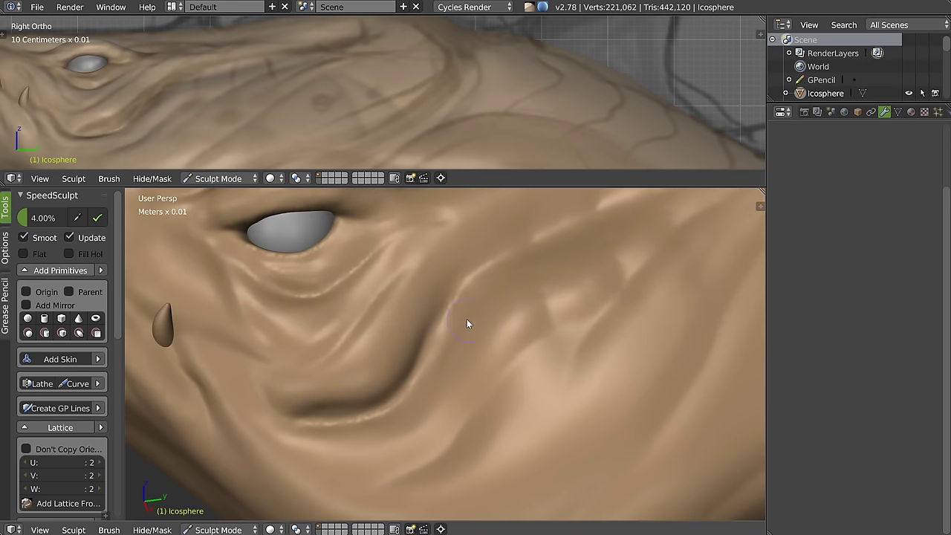
{"action": "middle_click_drag", "start_coordinate": [547, 302], "coordinate": [520, 322]}
{"action": "mouse_move", "coordinate": [388, 46]}
{"action": "middle_mouse_down", "text": "shift"}
{"action": "mouse_move", "coordinate": [400, 93]}
{"action": "mouse_move", "coordinate": [371, 105]}
{"action": "middle_mouse_up", "text": "shift"}
{"action": "left_click_drag", "start_coordinate": [430, 84], "coordinate": [432, 86]}
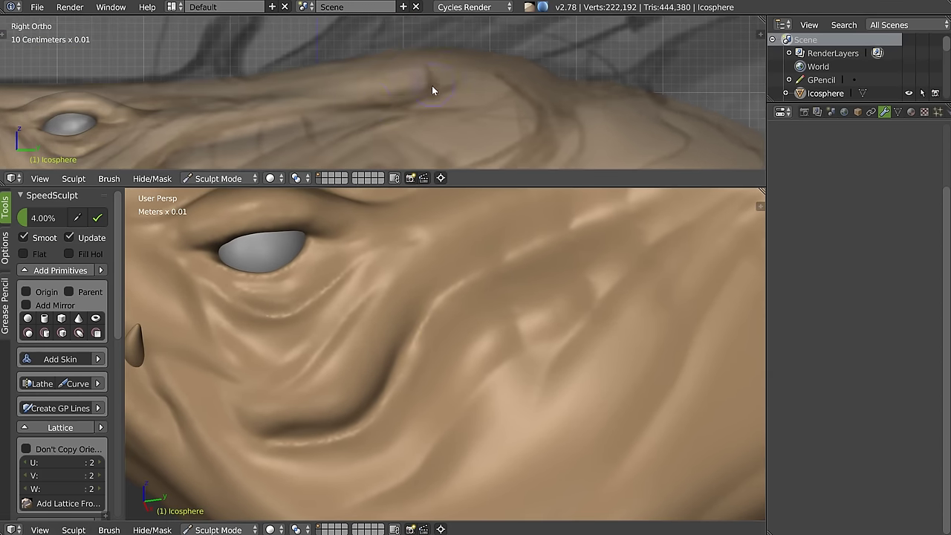
{"action": "scroll", "coordinate": [495, 357], "scroll_direction": "up", "scroll_amount": 3}
Step: Reshape the brow crease above the cheek, extending it upward into a raised ridge
{"action": "mouse_move", "coordinate": [496, 358]}
{"action": "middle_mouse_down", "text": "shift"}
{"action": "mouse_move", "coordinate": [538, 301]}
{"action": "mouse_move", "coordinate": [310, 381]}
{"action": "middle_mouse_up", "text": "shift"}
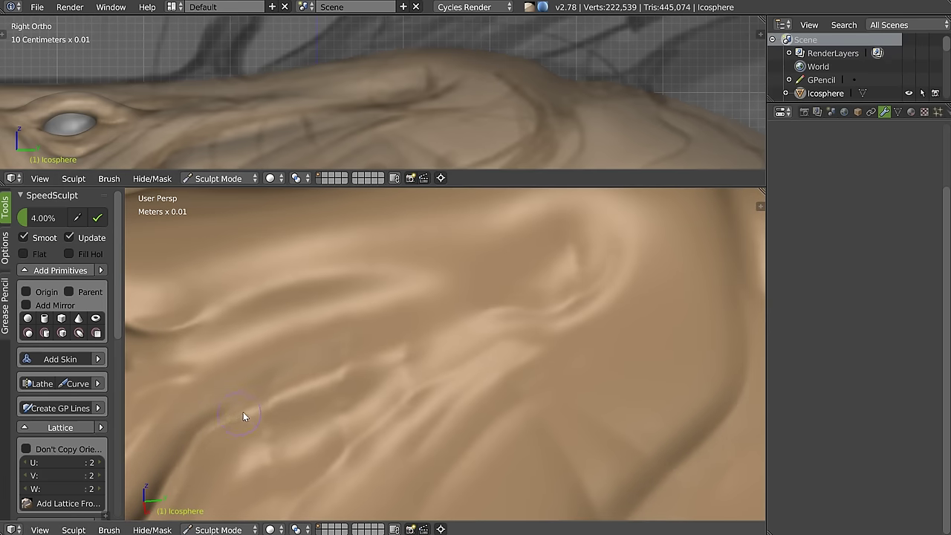
{"action": "left_click_drag", "start_coordinate": [455, 327], "coordinate": [581, 299]}
{"action": "middle_click_drag", "start_coordinate": [581, 299], "coordinate": [511, 313]}
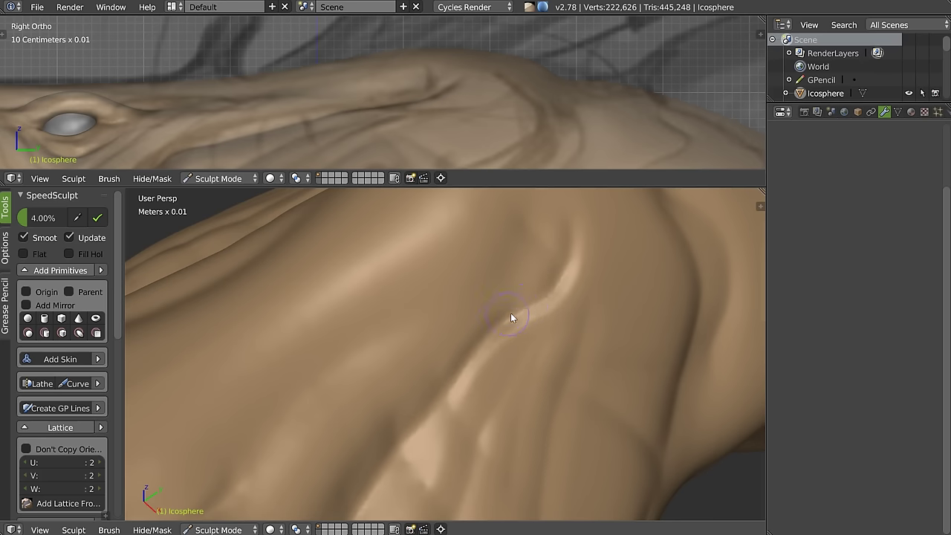
{"action": "mouse_move", "coordinate": [548, 282]}
{"action": "left_mouse_down"}
{"action": "mouse_move", "coordinate": [534, 253]}
{"action": "mouse_move", "coordinate": [525, 298]}
{"action": "mouse_move", "coordinate": [585, 251]}
{"action": "left_mouse_up"}
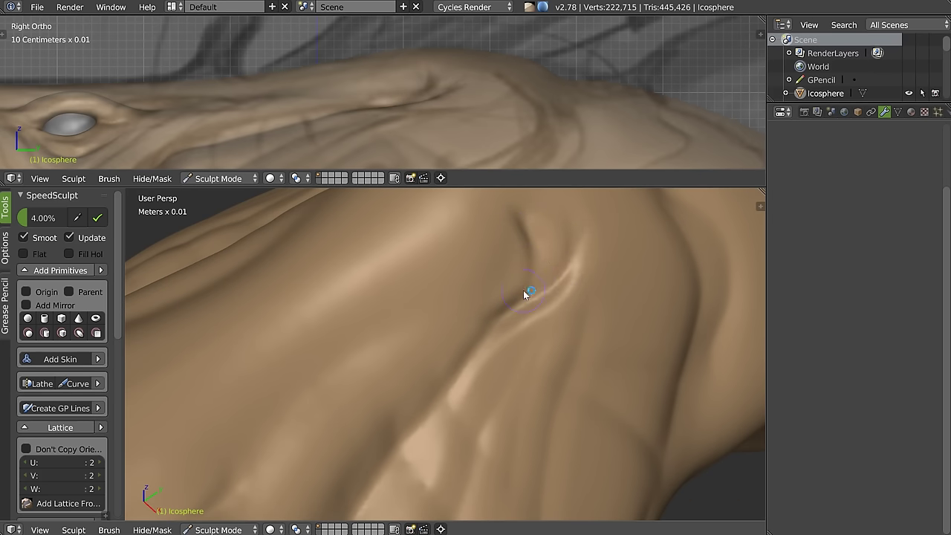
{"action": "mouse_move", "coordinate": [550, 269]}
{"action": "left_mouse_down"}
{"action": "mouse_move", "coordinate": [570, 235]}
{"action": "mouse_move", "coordinate": [550, 232]}
{"action": "left_mouse_up"}
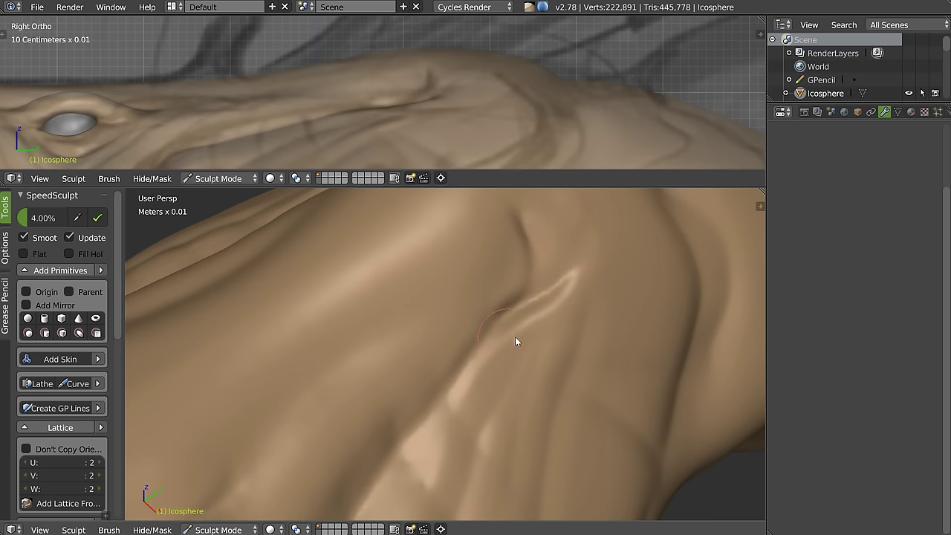
{"action": "left_click_drag", "start_coordinate": [551, 312], "coordinate": [581, 287]}
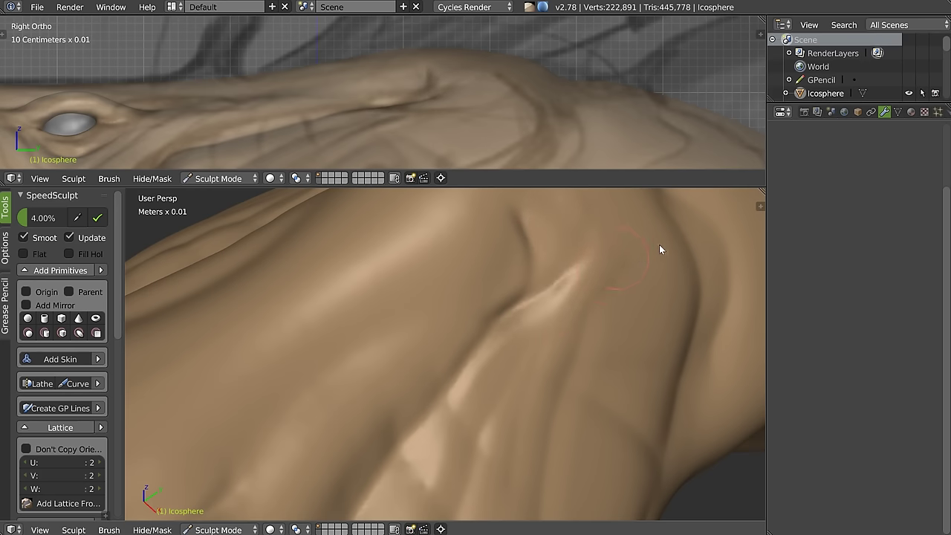
Step: Re-sculpt and sharpen the long ridge running back from the eye, smoothing part of its crease
{"action": "left_click_drag", "start_coordinate": [571, 335], "coordinate": [598, 300]}
{"action": "mouse_move", "coordinate": [598, 300]}
{"action": "middle_mouse_down"}
{"action": "mouse_move", "coordinate": [535, 287]}
{"action": "mouse_move", "coordinate": [507, 294]}
{"action": "middle_mouse_up"}
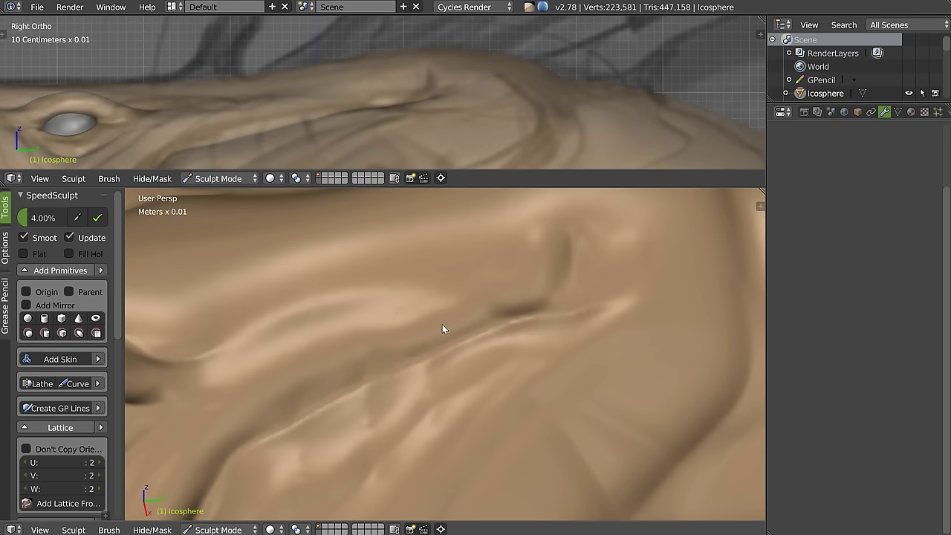
{"action": "middle_click_drag", "start_coordinate": [548, 258], "coordinate": [488, 255]}
{"action": "mouse_move", "coordinate": [489, 255]}
{"action": "left_mouse_down"}
{"action": "mouse_move", "coordinate": [450, 315]}
{"action": "mouse_move", "coordinate": [512, 247]}
{"action": "left_mouse_up"}
{"action": "mouse_move", "coordinate": [400, 347]}
{"action": "middle_mouse_down"}
{"action": "mouse_move", "coordinate": [515, 279]}
{"action": "mouse_move", "coordinate": [519, 212]}
{"action": "mouse_move", "coordinate": [458, 310]}
{"action": "mouse_move", "coordinate": [424, 299]}
{"action": "middle_mouse_up"}
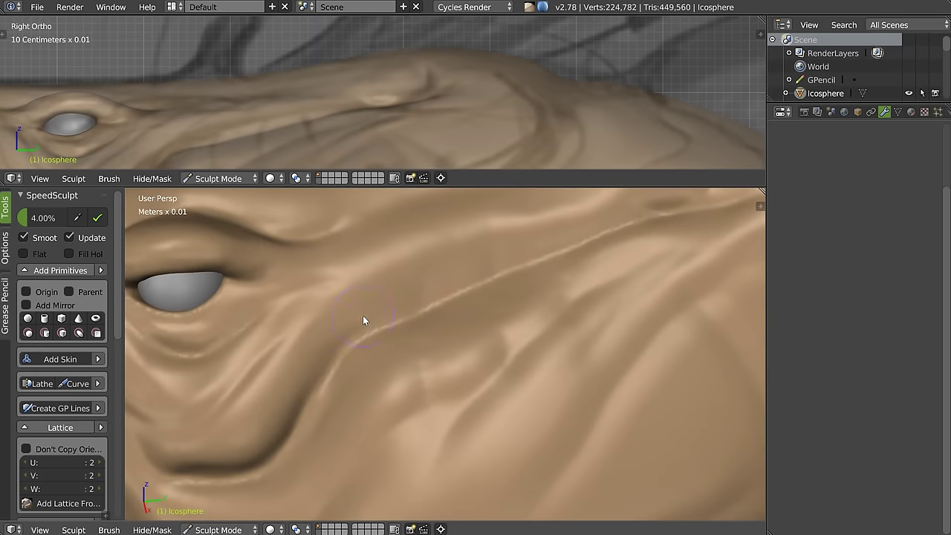
{"action": "left_click_drag", "start_coordinate": [314, 368], "coordinate": [403, 296]}
{"action": "mouse_move", "coordinate": [337, 340]}
{"action": "left_mouse_down"}
{"action": "mouse_move", "coordinate": [468, 268]}
{"action": "mouse_move", "coordinate": [429, 284]}
{"action": "left_mouse_up"}
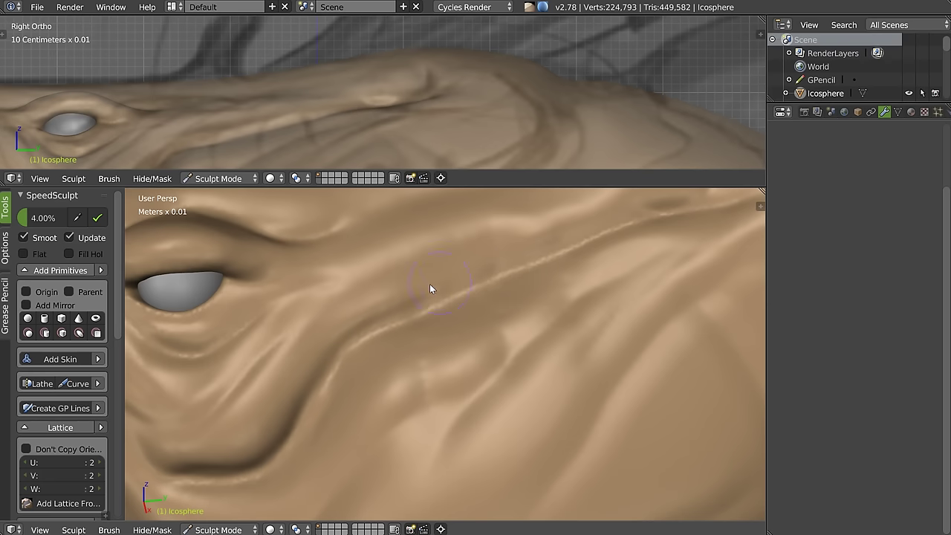
{"action": "left_click_drag", "start_coordinate": [506, 248], "coordinate": [636, 249]}
Step: Add crease strokes beside the long ridge, then frame the whole head
{"action": "middle_click_drag", "start_coordinate": [635, 250], "coordinate": [454, 286]}
{"action": "mouse_move", "coordinate": [517, 207]}
{"action": "middle_mouse_down"}
{"action": "mouse_move", "coordinate": [485, 304]}
{"action": "mouse_move", "coordinate": [346, 379]}
{"action": "middle_mouse_up"}
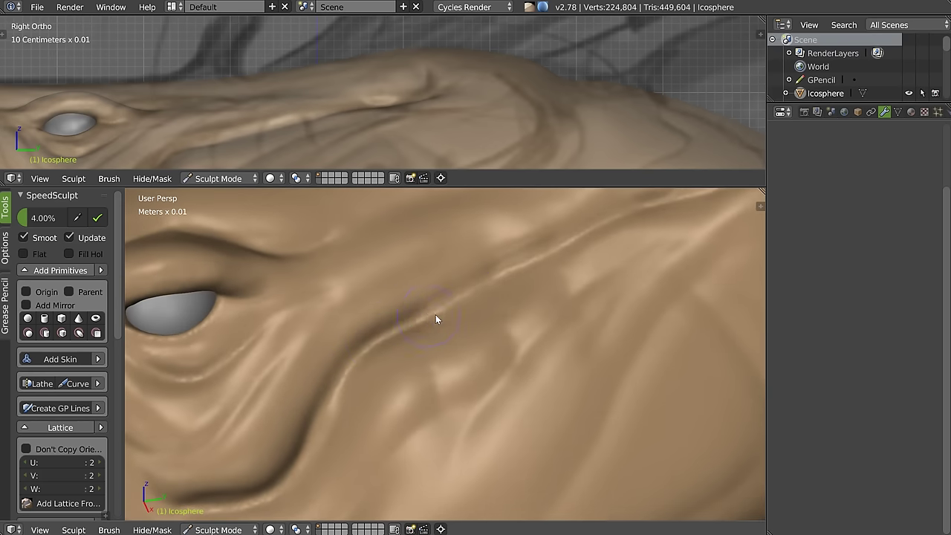
{"action": "left_click_drag", "start_coordinate": [553, 247], "coordinate": [588, 272]}
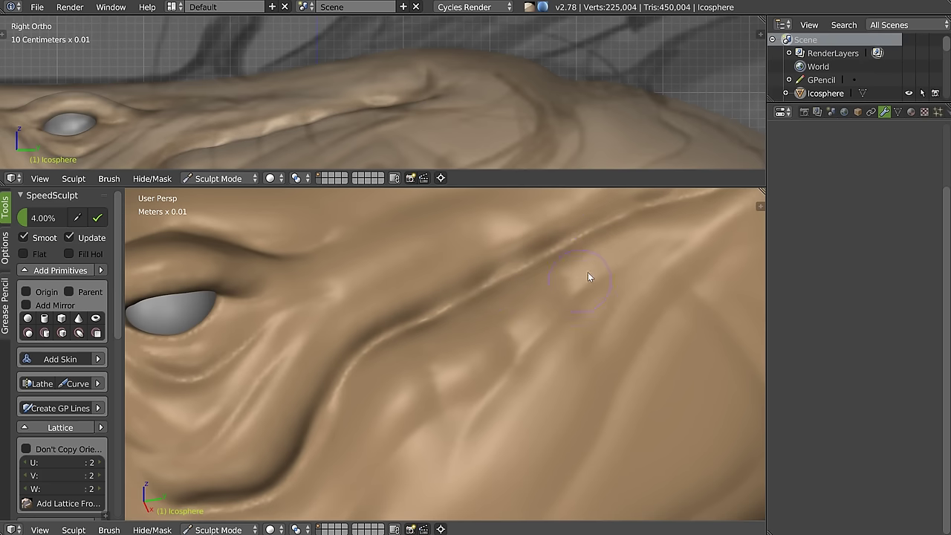
{"action": "middle_click_drag", "start_coordinate": [578, 313], "coordinate": [582, 275]}
{"action": "left_click_drag", "start_coordinate": [502, 304], "coordinate": [427, 342]}
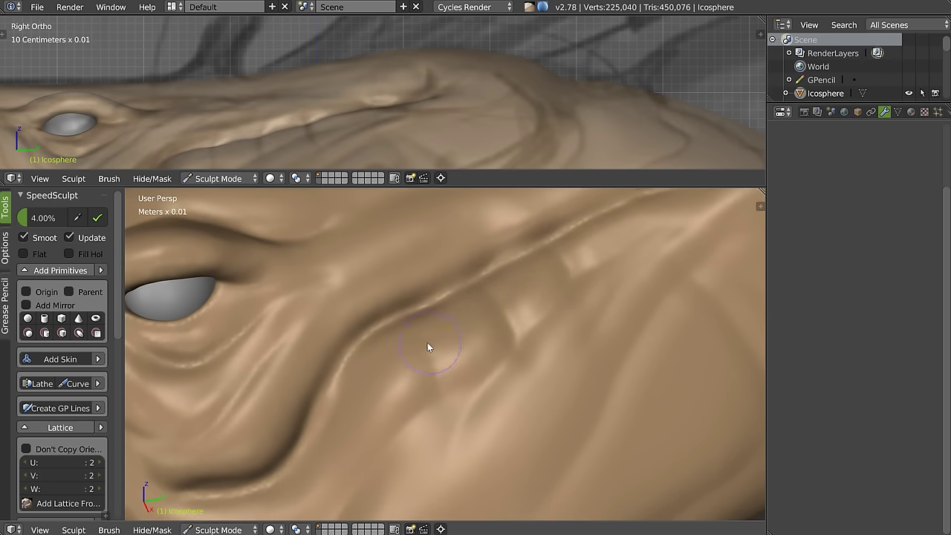
{"action": "scroll", "coordinate": [479, 371], "scroll_direction": "down", "scroll_amount": 3}
{"action": "mouse_move", "coordinate": [490, 333]}
{"action": "middle_mouse_down"}
{"action": "mouse_move", "coordinate": [538, 254]}
{"action": "mouse_move", "coordinate": [529, 318]}
{"action": "mouse_move", "coordinate": [418, 312]}
{"action": "mouse_move", "coordinate": [390, 347]}
{"action": "middle_mouse_up"}
{"action": "scroll", "coordinate": [530, 318], "scroll_direction": "up", "scroll_amount": 4}
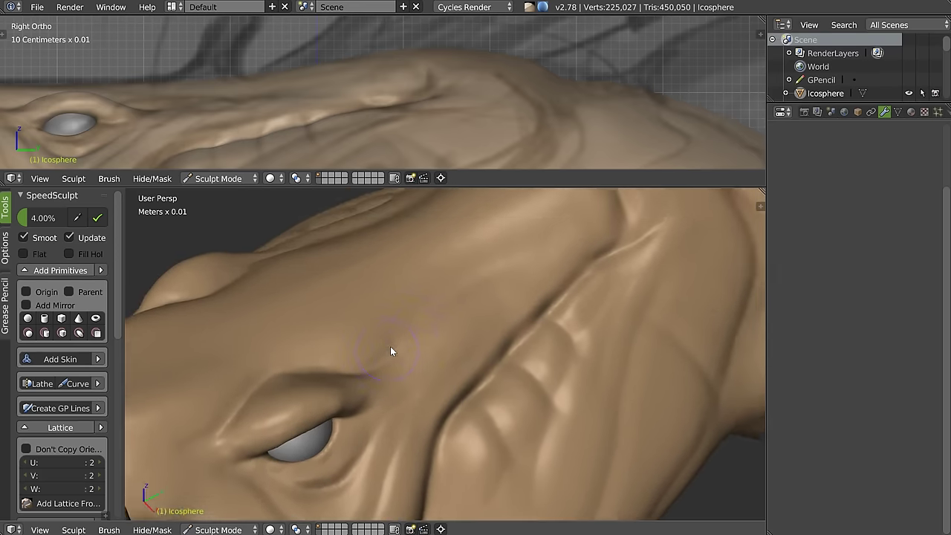
Step: Raise a new ridge across the cheek, extending it up toward the brow
{"action": "left_click_drag", "start_coordinate": [445, 343], "coordinate": [531, 282]}
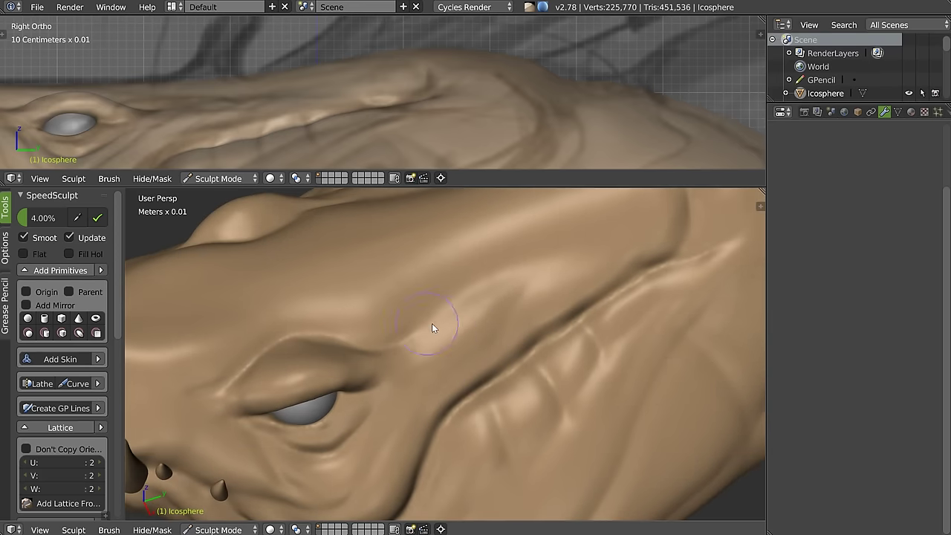
{"action": "left_click_drag", "start_coordinate": [435, 320], "coordinate": [630, 255]}
{"action": "middle_click_drag", "start_coordinate": [486, 303], "coordinate": [478, 308]}
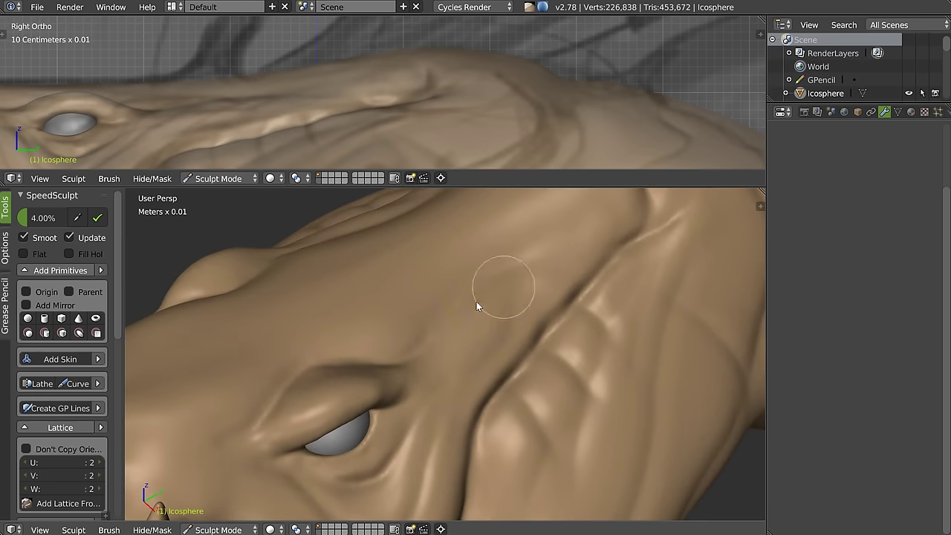
{"action": "middle_click_drag", "start_coordinate": [550, 249], "coordinate": [463, 344]}
{"action": "left_click_drag", "start_coordinate": [431, 357], "coordinate": [579, 275]}
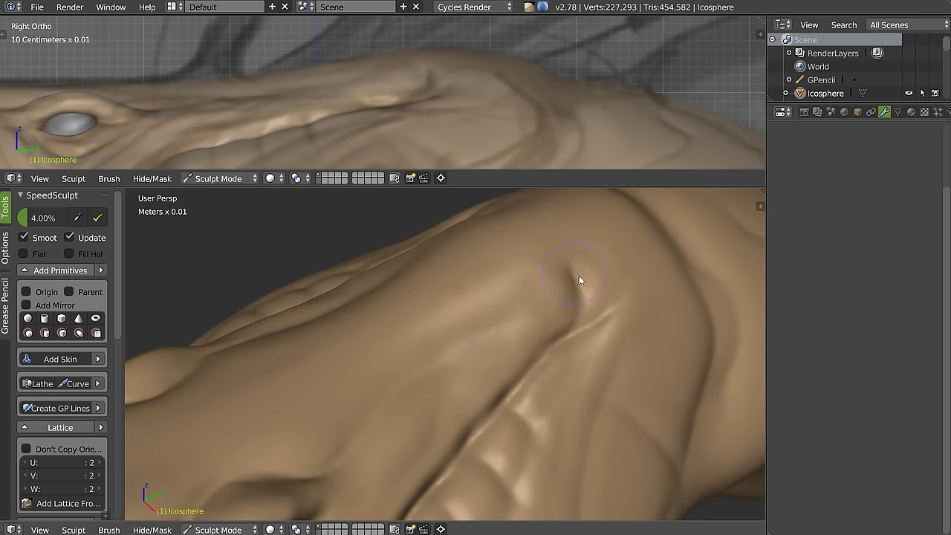
{"action": "middle_click_drag", "start_coordinate": [579, 276], "coordinate": [554, 312]}
Step: Switch to a different sculpt brush from the W menu and add a small stroke near the eye
{"action": "key", "text": "w"}
{"action": "left_click", "coordinate": [680, 340]}
{"action": "mouse_move", "coordinate": [624, 286]}
{"action": "left_mouse_down"}
{"action": "mouse_move", "coordinate": [657, 324]}
{"action": "mouse_move", "coordinate": [644, 301]}
{"action": "mouse_move", "coordinate": [684, 307]}
{"action": "mouse_move", "coordinate": [718, 355]}
{"action": "left_mouse_up"}
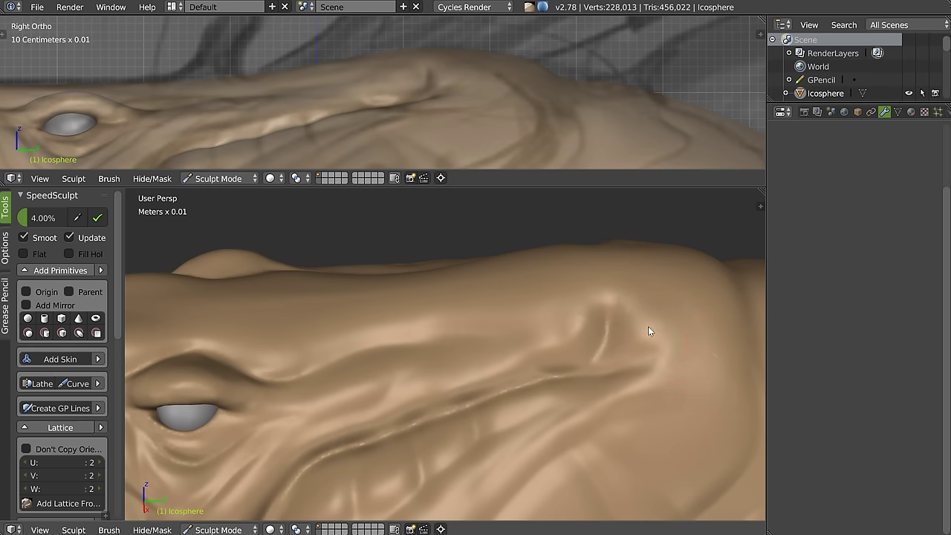
{"action": "scroll", "coordinate": [648, 327], "scroll_direction": "down", "scroll_amount": 5}
{"action": "mouse_move", "coordinate": [565, 316]}
{"action": "middle_mouse_down"}
{"action": "mouse_move", "coordinate": [540, 305]}
{"action": "mouse_move", "coordinate": [577, 339]}
{"action": "middle_mouse_up"}
{"action": "scroll", "coordinate": [577, 335], "scroll_direction": "up", "scroll_amount": 5}
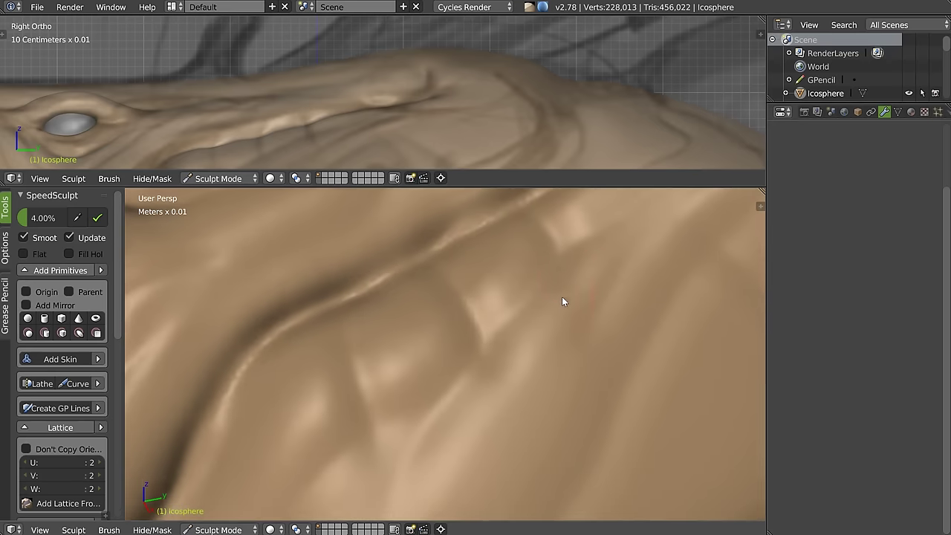
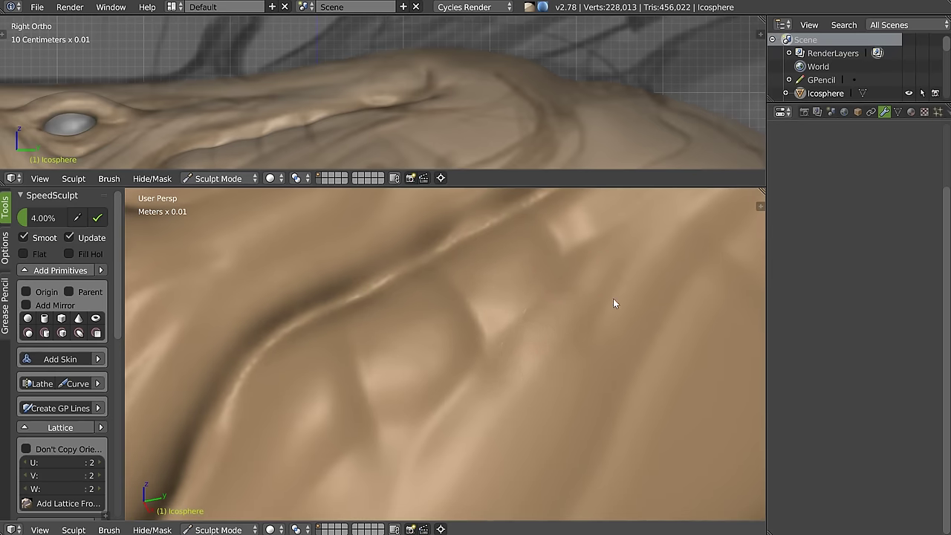
Step: Sculpt the skin above the eye and begin reshaping the upper eyelid
{"action": "scroll", "coordinate": [616, 304], "scroll_direction": "down", "scroll_amount": 5}
{"action": "mouse_move", "coordinate": [523, 333]}
{"action": "middle_mouse_down"}
{"action": "mouse_move", "coordinate": [499, 354]}
{"action": "mouse_move", "coordinate": [553, 316]}
{"action": "mouse_move", "coordinate": [522, 352]}
{"action": "mouse_move", "coordinate": [467, 345]}
{"action": "mouse_move", "coordinate": [429, 356]}
{"action": "middle_mouse_up"}
{"action": "scroll", "coordinate": [553, 312], "scroll_direction": "down", "scroll_amount": 5}
{"action": "scroll", "coordinate": [414, 320], "scroll_direction": "up", "scroll_amount": 2}
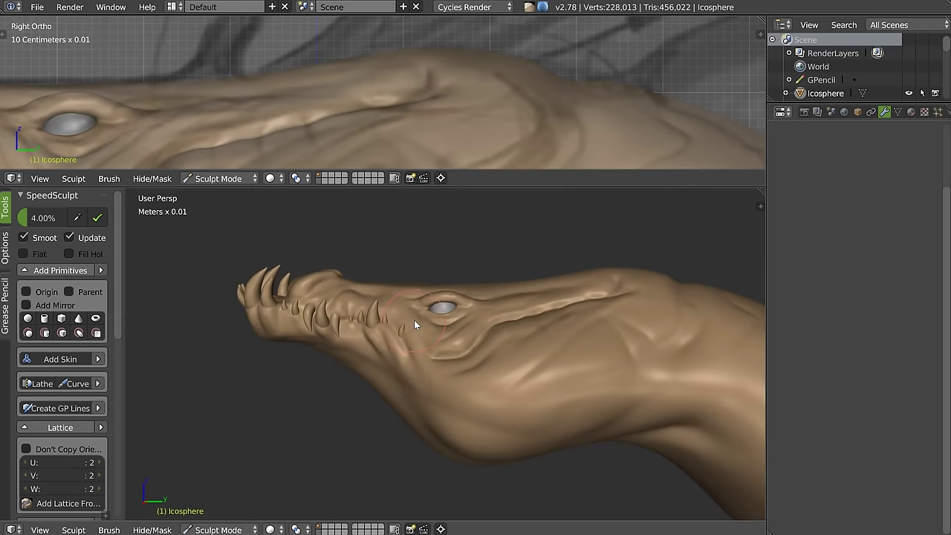
{"action": "scroll", "coordinate": [439, 285], "scroll_direction": "up", "scroll_amount": 3}
{"action": "scroll", "coordinate": [450, 291], "scroll_direction": "up", "scroll_amount": 3}
{"action": "scroll", "coordinate": [462, 306], "scroll_direction": "up", "scroll_amount": 4}
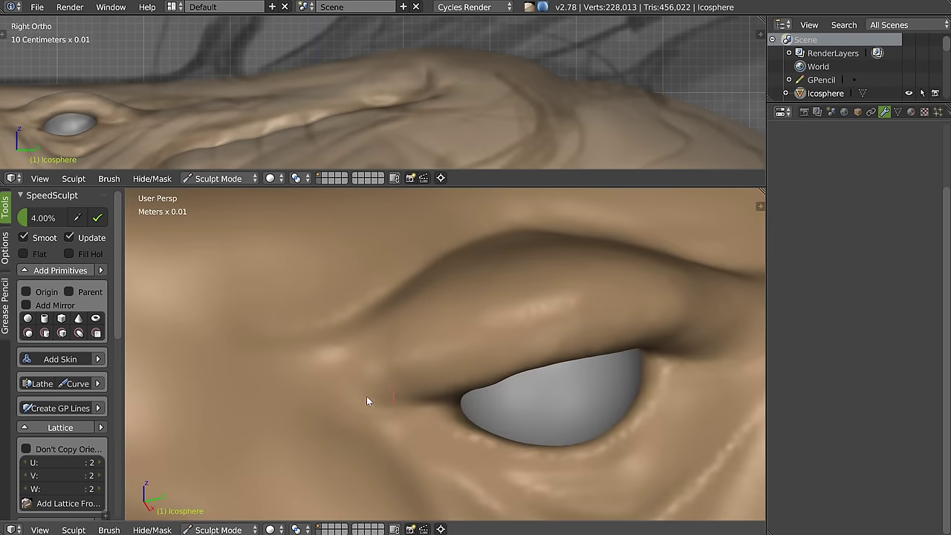
{"action": "left_click_drag", "start_coordinate": [401, 348], "coordinate": [417, 339]}
{"action": "mouse_move", "coordinate": [416, 339]}
{"action": "middle_mouse_down"}
{"action": "mouse_move", "coordinate": [443, 330]}
{"action": "mouse_move", "coordinate": [400, 369]}
{"action": "mouse_move", "coordinate": [341, 386]}
{"action": "middle_mouse_up"}
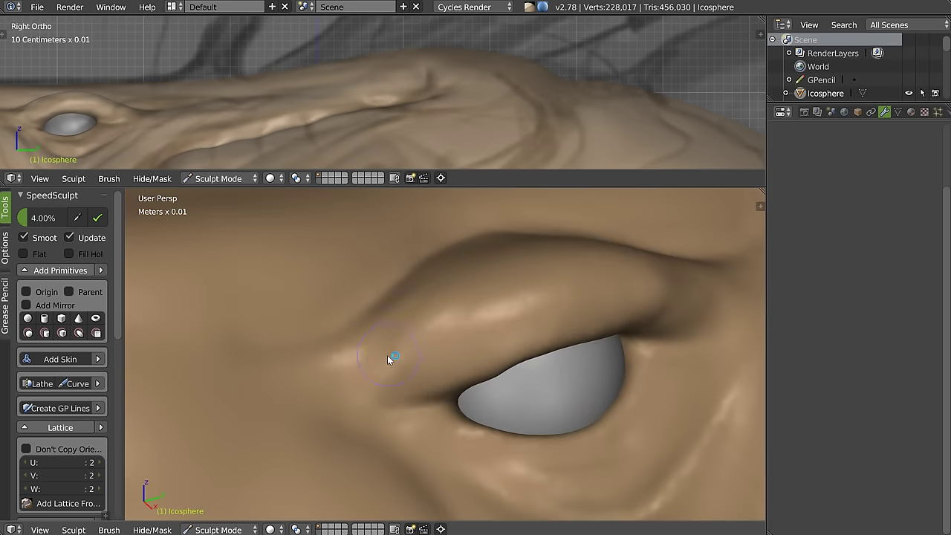
{"action": "middle_click_drag", "start_coordinate": [487, 272], "coordinate": [465, 342]}
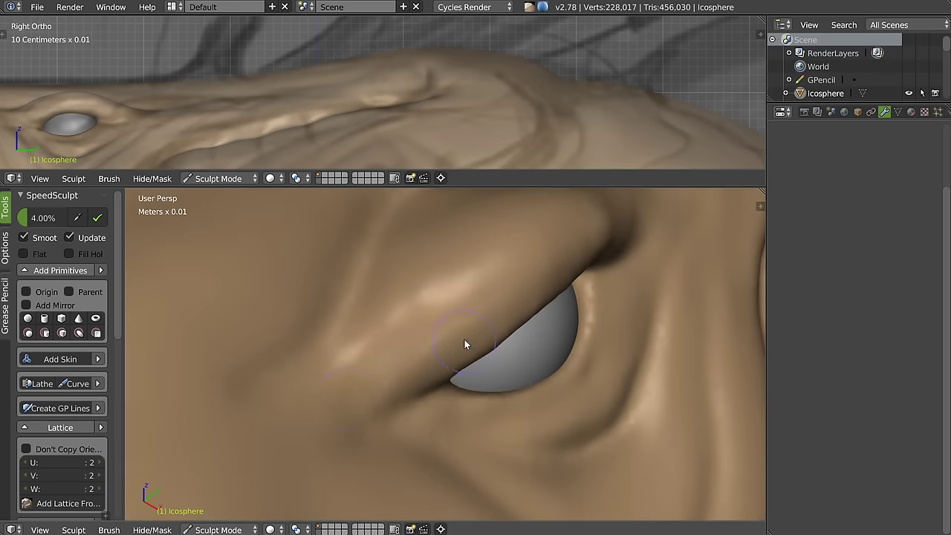
{"action": "left_click_drag", "start_coordinate": [407, 334], "coordinate": [451, 309]}
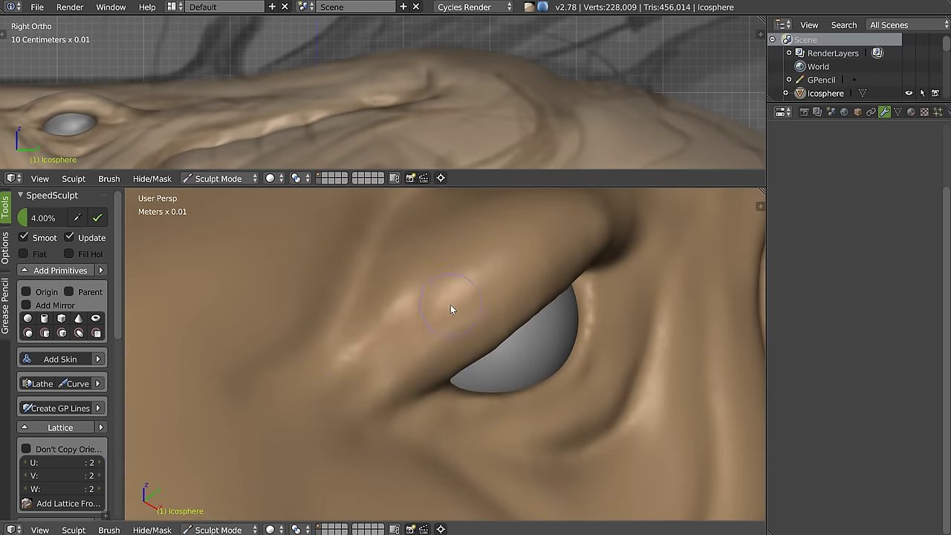
{"action": "left_click_drag", "start_coordinate": [385, 361], "coordinate": [473, 313]}
Step: Refine the inner eye corner, the eyelid and the eyelid's left end
{"action": "middle_click_drag", "start_coordinate": [572, 296], "coordinate": [497, 320]}
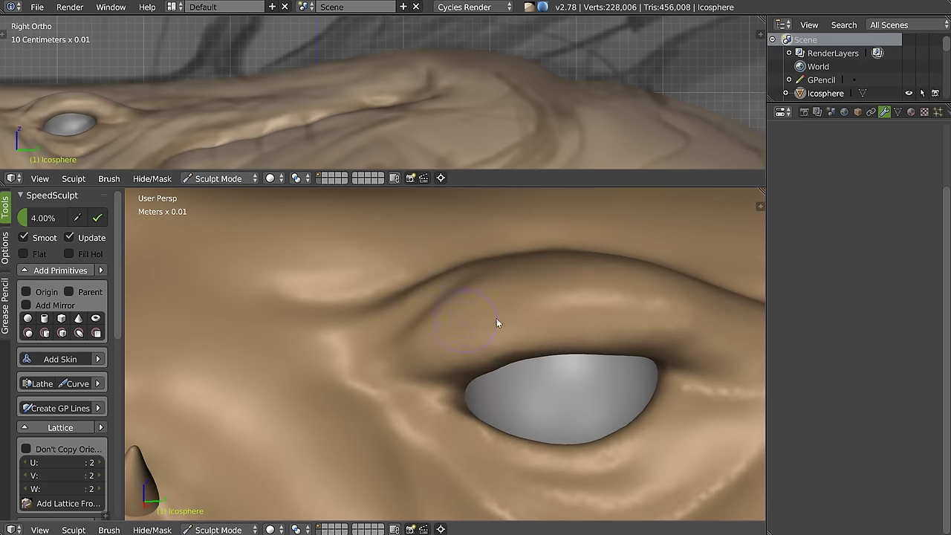
{"action": "left_click_drag", "start_coordinate": [448, 346], "coordinate": [469, 342]}
{"action": "left_click_drag", "start_coordinate": [565, 316], "coordinate": [698, 312]}
{"action": "mouse_move", "coordinate": [698, 312]}
{"action": "middle_mouse_down"}
{"action": "mouse_move", "coordinate": [629, 255]}
{"action": "mouse_move", "coordinate": [614, 282]}
{"action": "mouse_move", "coordinate": [590, 282]}
{"action": "middle_mouse_up"}
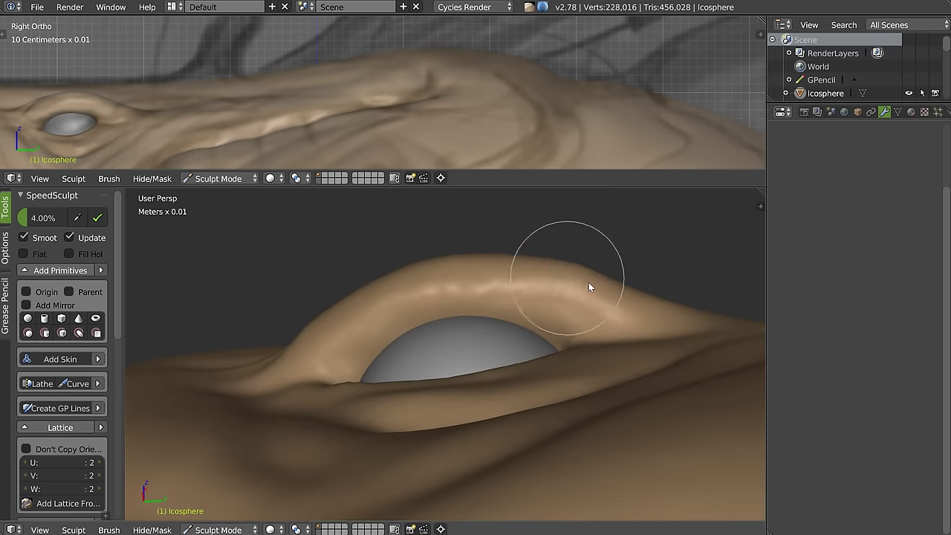
{"action": "left_click_drag", "start_coordinate": [318, 329], "coordinate": [346, 361]}
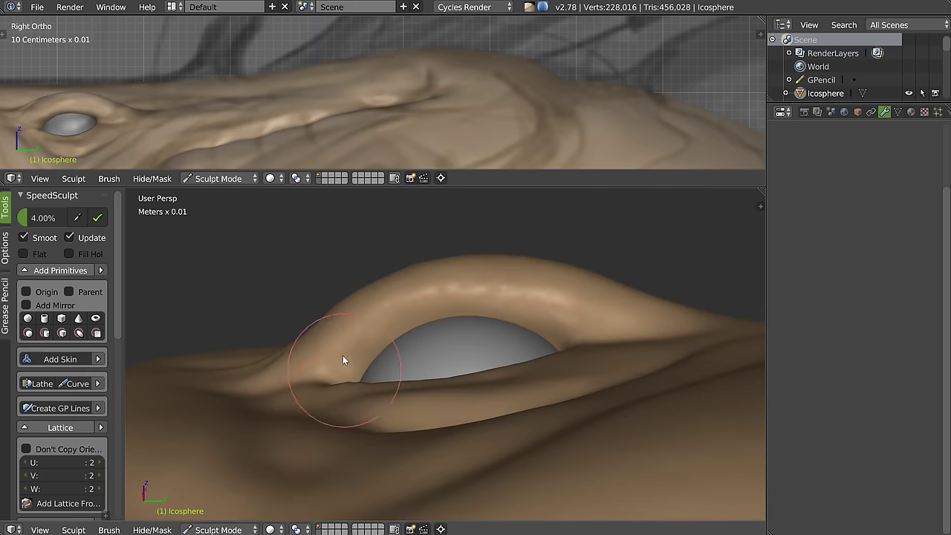
Step: Enlarge the brush and build up the upper eyelid from its end to its top
{"action": "key", "text": "f"}
{"action": "left_click", "coordinate": [355, 334]}
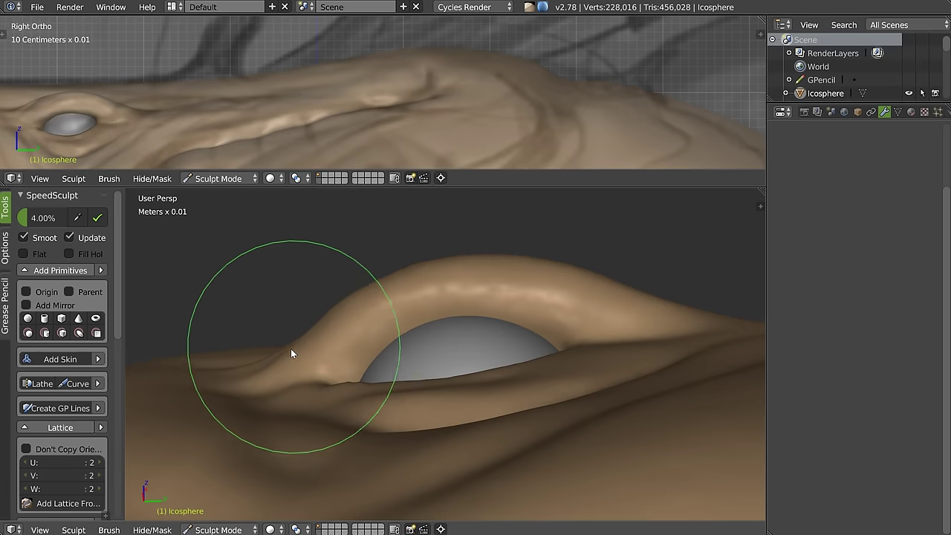
{"action": "mouse_move", "coordinate": [293, 364]}
{"action": "left_mouse_down"}
{"action": "mouse_move", "coordinate": [494, 258]}
{"action": "mouse_move", "coordinate": [629, 286]}
{"action": "left_mouse_up"}
{"action": "scroll", "coordinate": [619, 290], "scroll_direction": "down", "scroll_amount": 4}
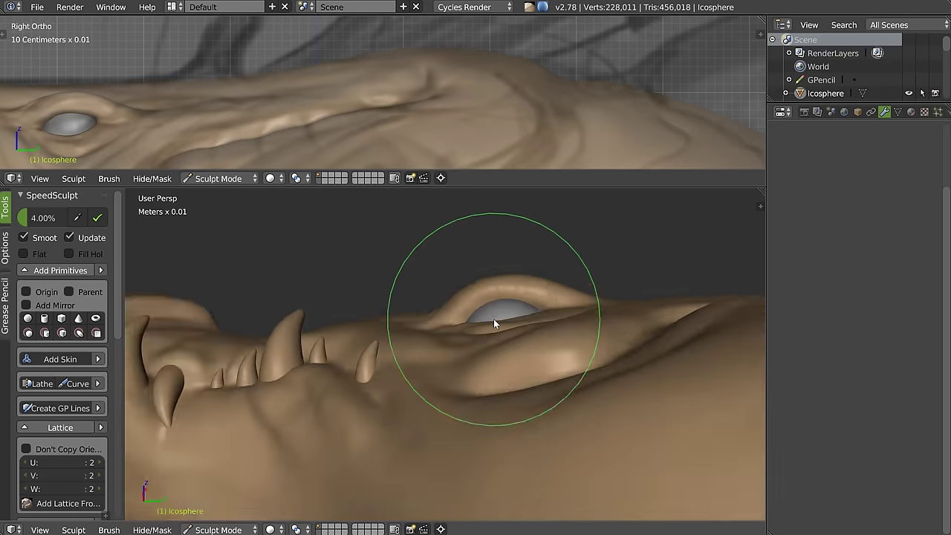
{"action": "scroll", "coordinate": [493, 318], "scroll_direction": "up", "scroll_amount": 2}
{"action": "mouse_move", "coordinate": [542, 340]}
{"action": "middle_mouse_down"}
{"action": "mouse_move", "coordinate": [509, 319]}
{"action": "mouse_move", "coordinate": [478, 258]}
{"action": "middle_mouse_up"}
{"action": "scroll", "coordinate": [510, 318], "scroll_direction": "up", "scroll_amount": 2}
{"action": "scroll", "coordinate": [524, 304], "scroll_direction": "down", "scroll_amount": 2}
{"action": "mouse_move", "coordinate": [478, 259]}
{"action": "left_mouse_down"}
{"action": "mouse_move", "coordinate": [316, 288]}
{"action": "mouse_move", "coordinate": [332, 276]}
{"action": "left_mouse_up"}
Step: Pull the upper lid down so it droops over the eyeball
{"action": "scroll", "coordinate": [463, 272], "scroll_direction": "down", "scroll_amount": 2}
{"action": "middle_click_drag", "start_coordinate": [463, 272], "coordinate": [450, 253]}
{"action": "left_click_drag", "start_coordinate": [453, 247], "coordinate": [487, 247]}
{"action": "mouse_move", "coordinate": [486, 248]}
{"action": "middle_mouse_down"}
{"action": "mouse_move", "coordinate": [460, 232]}
{"action": "mouse_move", "coordinate": [466, 267]}
{"action": "middle_mouse_up"}
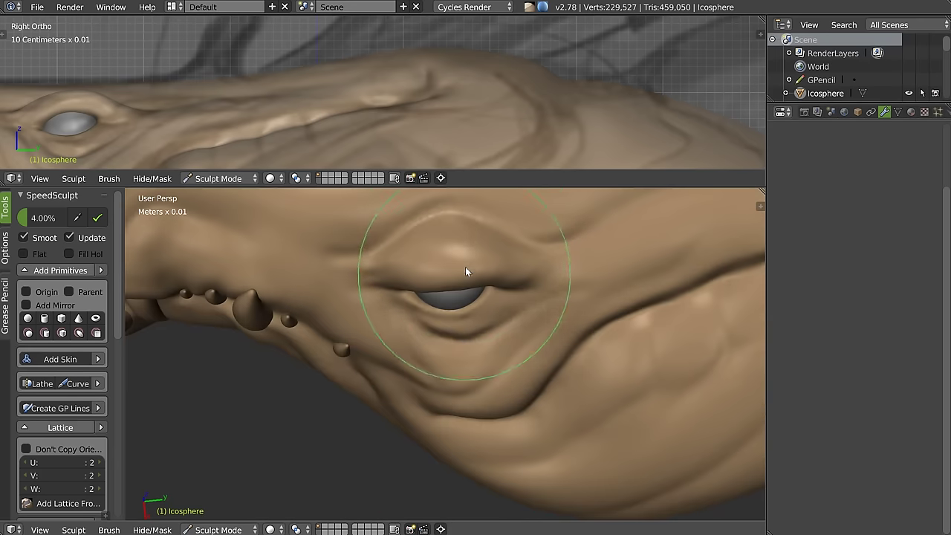
{"action": "left_click_drag", "start_coordinate": [465, 267], "coordinate": [450, 269]}
{"action": "middle_click_drag", "start_coordinate": [450, 265], "coordinate": [443, 279]}
{"action": "mouse_move", "coordinate": [443, 279]}
{"action": "left_mouse_down"}
{"action": "mouse_move", "coordinate": [415, 275]}
{"action": "mouse_move", "coordinate": [425, 281]}
{"action": "left_mouse_up"}
{"action": "mouse_move", "coordinate": [424, 281]}
{"action": "middle_mouse_down"}
{"action": "mouse_move", "coordinate": [439, 334]}
{"action": "mouse_move", "coordinate": [383, 340]}
{"action": "middle_mouse_up"}
Step: Deepen the crease above the eye and shape the skin near the eye socket
{"action": "scroll", "coordinate": [438, 341], "scroll_direction": "up", "scroll_amount": 2}
{"action": "mouse_move", "coordinate": [303, 311]}
{"action": "left_mouse_down"}
{"action": "mouse_move", "coordinate": [327, 347]}
{"action": "mouse_move", "coordinate": [348, 344]}
{"action": "mouse_move", "coordinate": [339, 354]}
{"action": "mouse_move", "coordinate": [365, 372]}
{"action": "mouse_move", "coordinate": [376, 402]}
{"action": "mouse_move", "coordinate": [462, 402]}
{"action": "left_mouse_up"}
{"action": "mouse_move", "coordinate": [462, 402]}
{"action": "middle_mouse_down"}
{"action": "mouse_move", "coordinate": [447, 320]}
{"action": "mouse_move", "coordinate": [489, 259]}
{"action": "mouse_move", "coordinate": [451, 314]}
{"action": "mouse_move", "coordinate": [538, 313]}
{"action": "mouse_move", "coordinate": [420, 319]}
{"action": "mouse_move", "coordinate": [444, 344]}
{"action": "mouse_move", "coordinate": [456, 393]}
{"action": "mouse_move", "coordinate": [450, 346]}
{"action": "mouse_move", "coordinate": [461, 342]}
{"action": "mouse_move", "coordinate": [396, 315]}
{"action": "middle_mouse_up"}
{"action": "mouse_move", "coordinate": [396, 315]}
{"action": "left_mouse_down"}
{"action": "mouse_move", "coordinate": [390, 368]}
{"action": "mouse_move", "coordinate": [457, 301]}
{"action": "left_mouse_up"}
Step: Refine the skin around the eye and build up the brow above it
{"action": "middle_click_drag", "start_coordinate": [545, 290], "coordinate": [508, 306]}
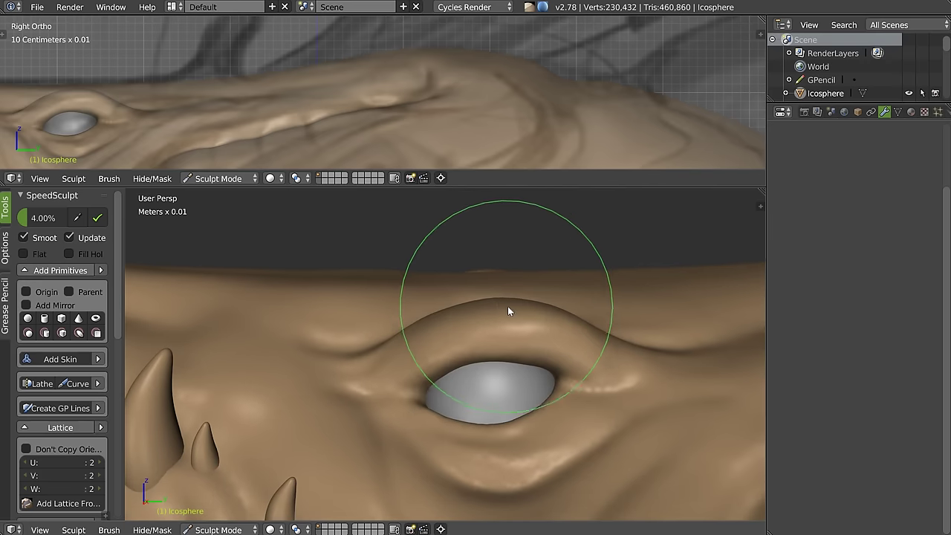
{"action": "left_click_drag", "start_coordinate": [453, 325], "coordinate": [421, 348]}
{"action": "scroll", "coordinate": [408, 119], "scroll_direction": "down", "scroll_amount": 3}
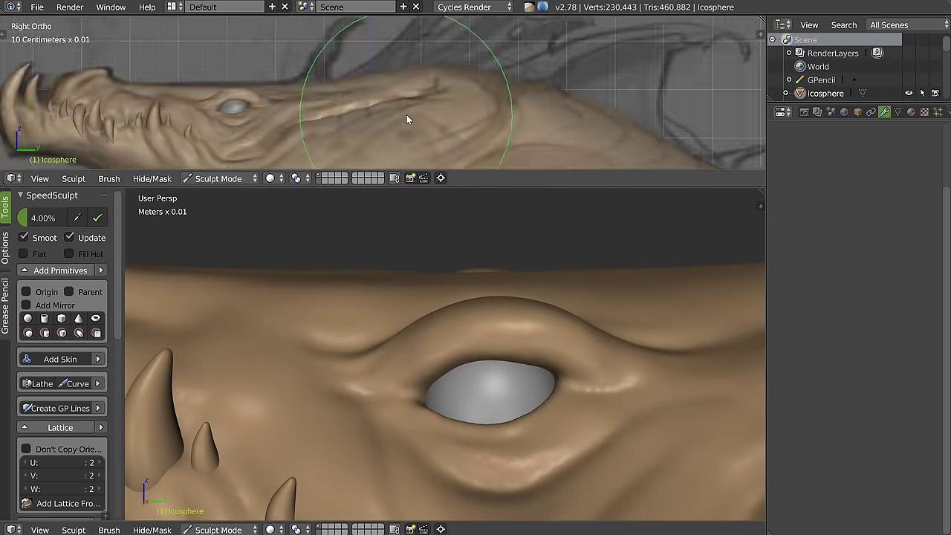
{"action": "scroll", "coordinate": [478, 93], "scroll_direction": "down", "scroll_amount": 2}
{"action": "scroll", "coordinate": [478, 88], "scroll_direction": "up", "scroll_amount": 4}
{"action": "scroll", "coordinate": [404, 66], "scroll_direction": "down", "scroll_amount": 1}
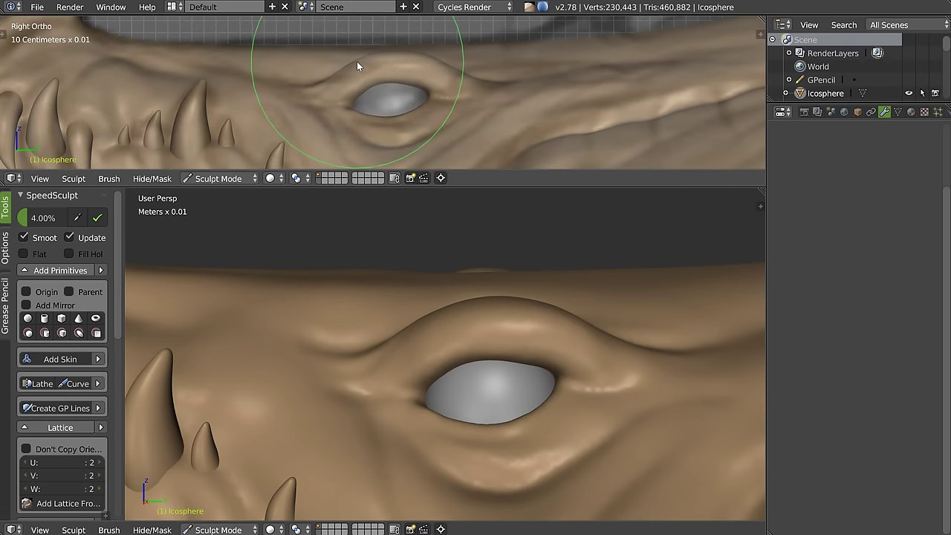
{"action": "mouse_move", "coordinate": [410, 65]}
{"action": "left_mouse_down"}
{"action": "mouse_move", "coordinate": [444, 73]}
{"action": "mouse_move", "coordinate": [416, 89]}
{"action": "left_mouse_up"}
{"action": "scroll", "coordinate": [382, 112], "scroll_direction": "up", "scroll_amount": 2}
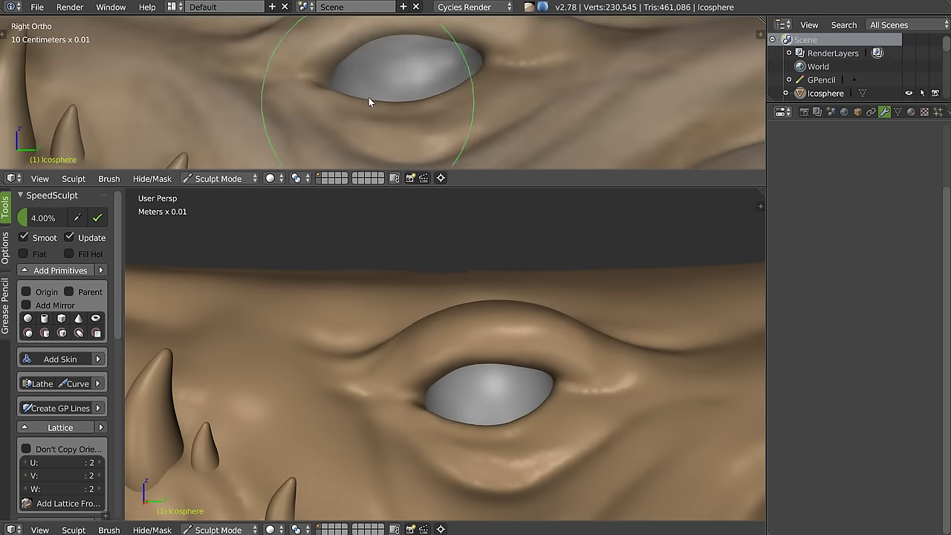
Step: Shrink the brush and touch up the lower and upper eyelids
{"action": "key", "text": "f"}
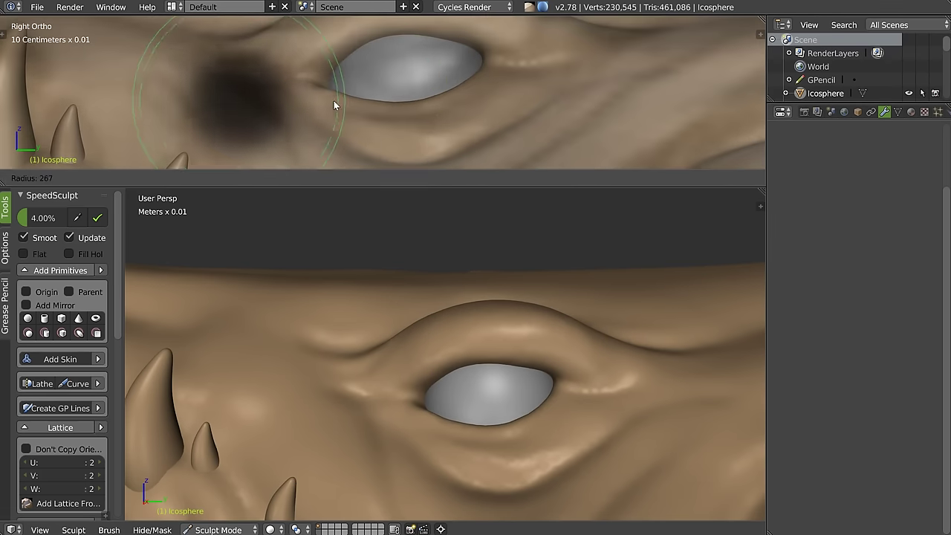
{"action": "left_click", "coordinate": [305, 104]}
{"action": "left_click_drag", "start_coordinate": [338, 92], "coordinate": [350, 95]}
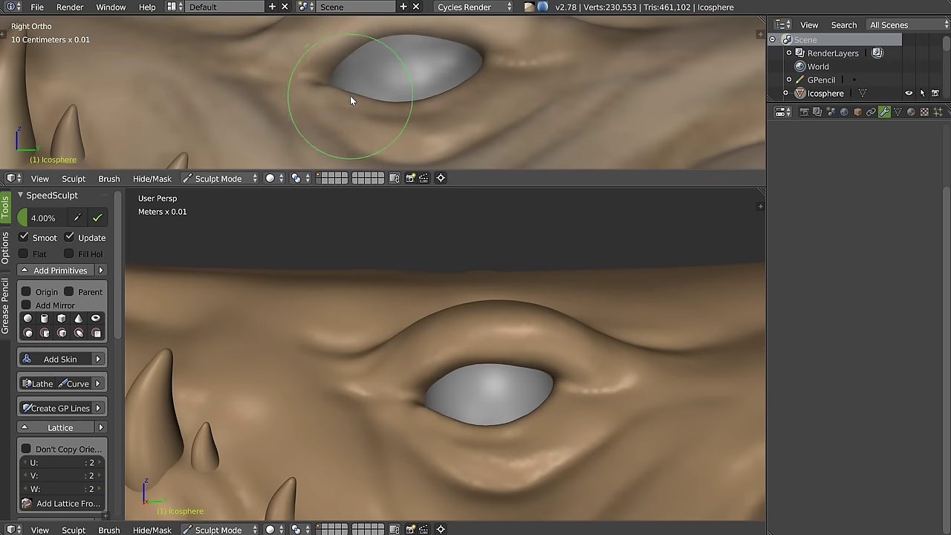
{"action": "left_click_drag", "start_coordinate": [441, 99], "coordinate": [469, 84]}
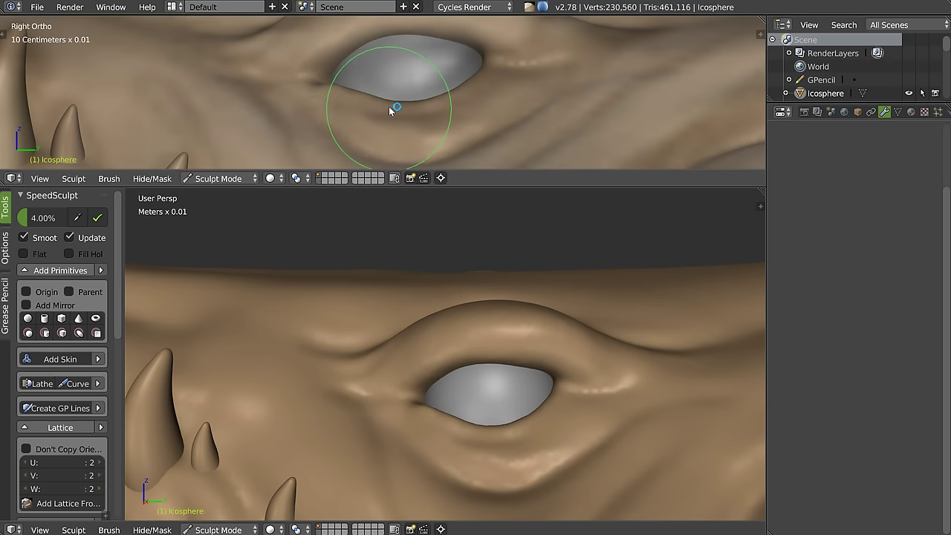
{"action": "scroll", "coordinate": [491, 65], "scroll_direction": "up", "scroll_amount": 1}
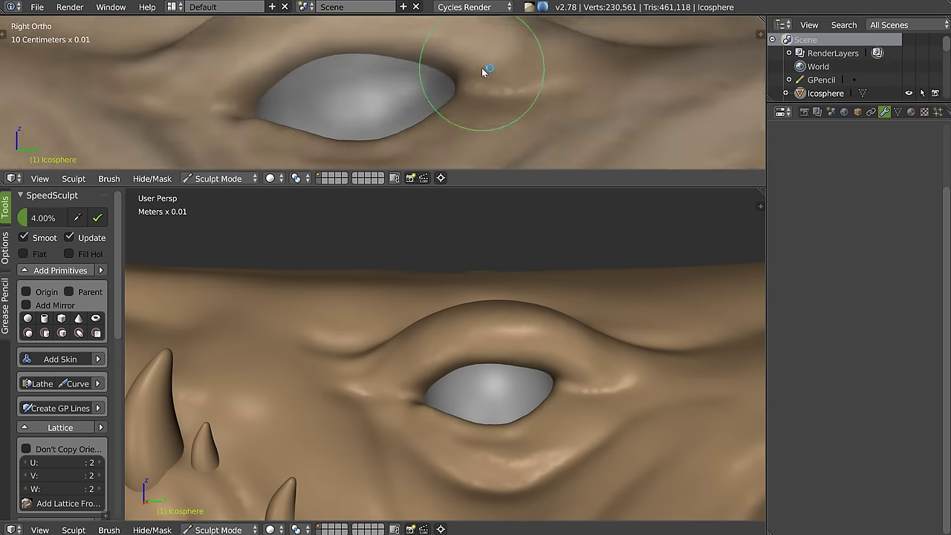
{"action": "scroll", "coordinate": [476, 68], "scroll_direction": "up", "scroll_amount": 1}
Step: Switch to the Mask brush and mask the skin at the eye's corner
{"action": "key", "text": "f"}
{"action": "scroll", "coordinate": [467, 103], "scroll_direction": "down", "scroll_amount": 1}
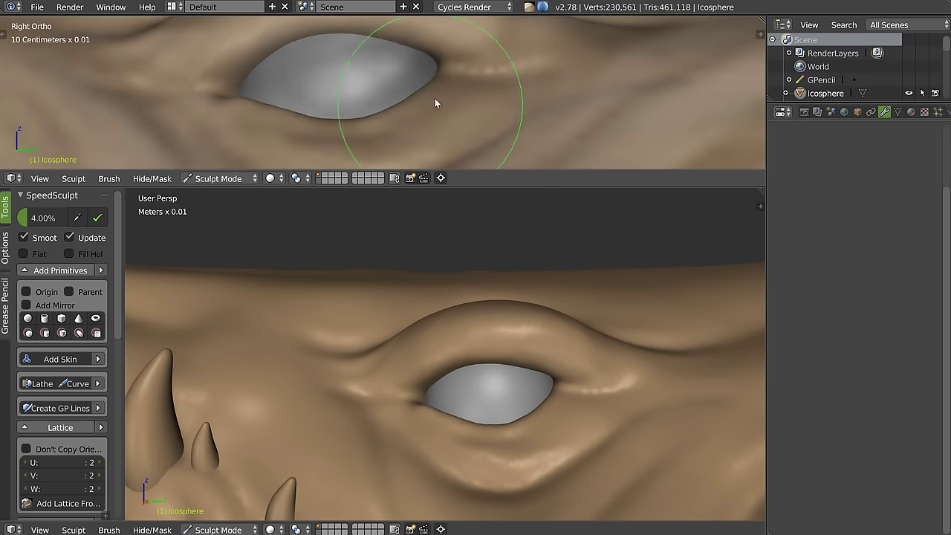
{"action": "key", "text": "w"}
{"action": "left_click", "coordinate": [518, 160]}
{"action": "mouse_move", "coordinate": [480, 119]}
{"action": "left_mouse_down"}
{"action": "mouse_move", "coordinate": [455, 111]}
{"action": "mouse_move", "coordinate": [437, 86]}
{"action": "mouse_move", "coordinate": [332, 171]}
{"action": "mouse_move", "coordinate": [447, 95]}
{"action": "mouse_move", "coordinate": [408, 118]}
{"action": "mouse_move", "coordinate": [360, 176]}
{"action": "left_mouse_up"}
{"action": "key", "text": "ctrl+z"}
Step: With the Snake Hook brush, pull the skin at the eye corner and above the eye
{"action": "key", "text": "w"}
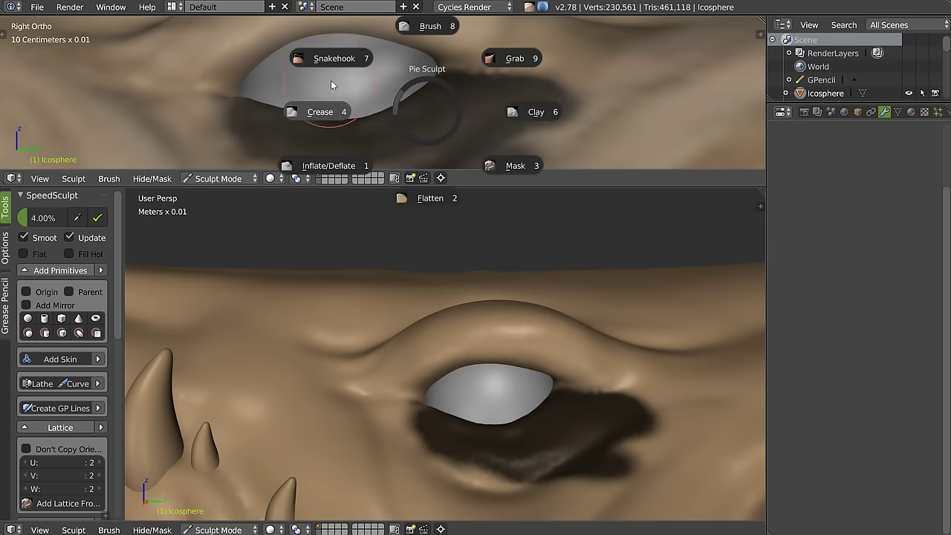
{"action": "left_click", "coordinate": [344, 61]}
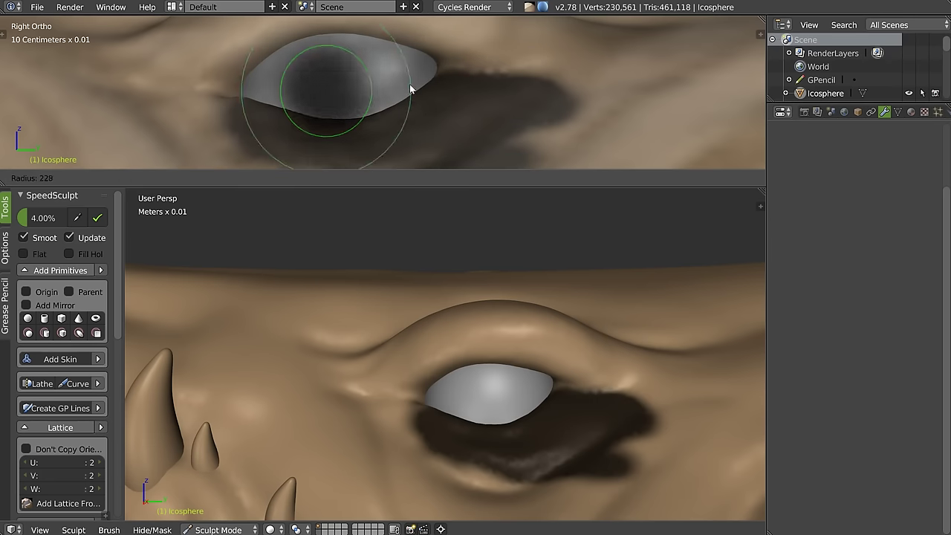
{"action": "mouse_move", "coordinate": [404, 56]}
{"action": "left_mouse_down"}
{"action": "mouse_move", "coordinate": [460, 77]}
{"action": "mouse_move", "coordinate": [527, 81]}
{"action": "left_mouse_up"}
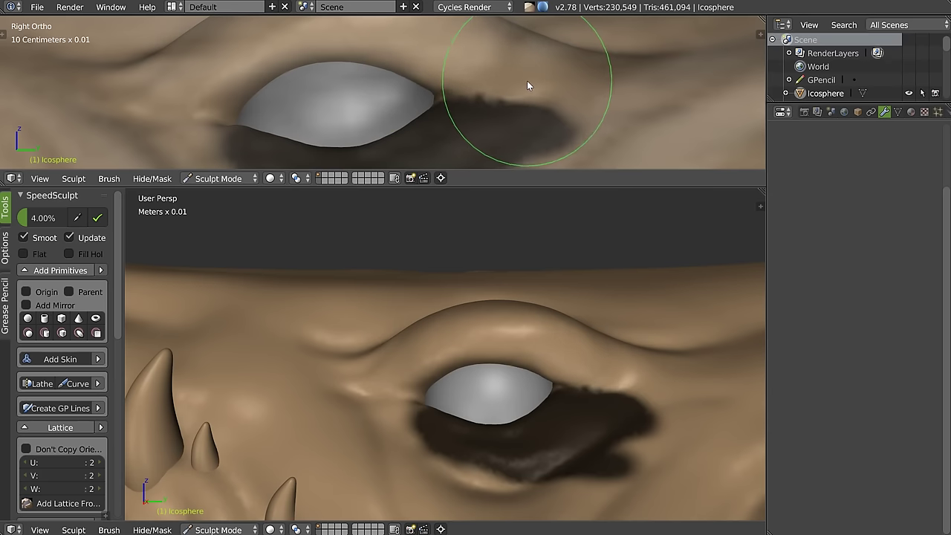
{"action": "left_click_drag", "start_coordinate": [357, 49], "coordinate": [460, 63]}
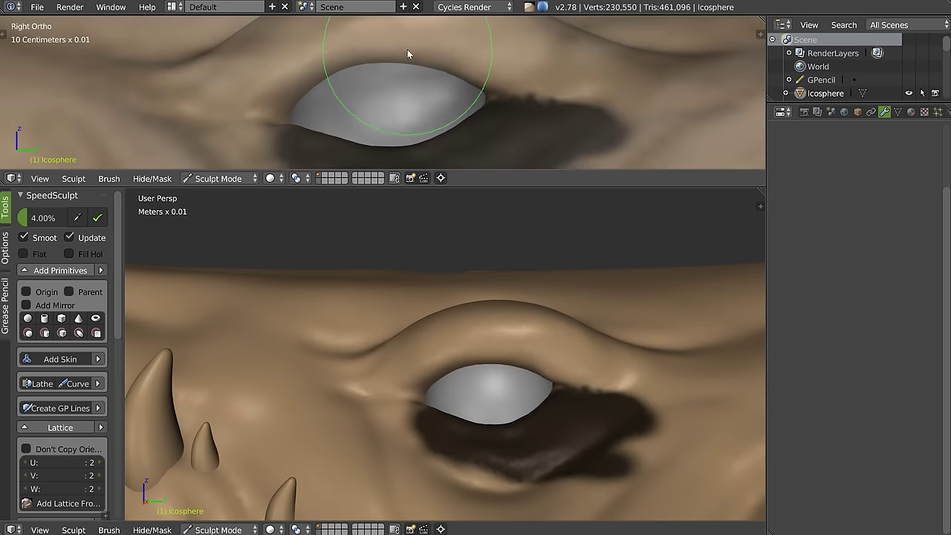
Step: Reshape the brow ridge and the skin left of and below the eye
{"action": "middle_click_drag", "start_coordinate": [478, 379], "coordinate": [477, 367]}
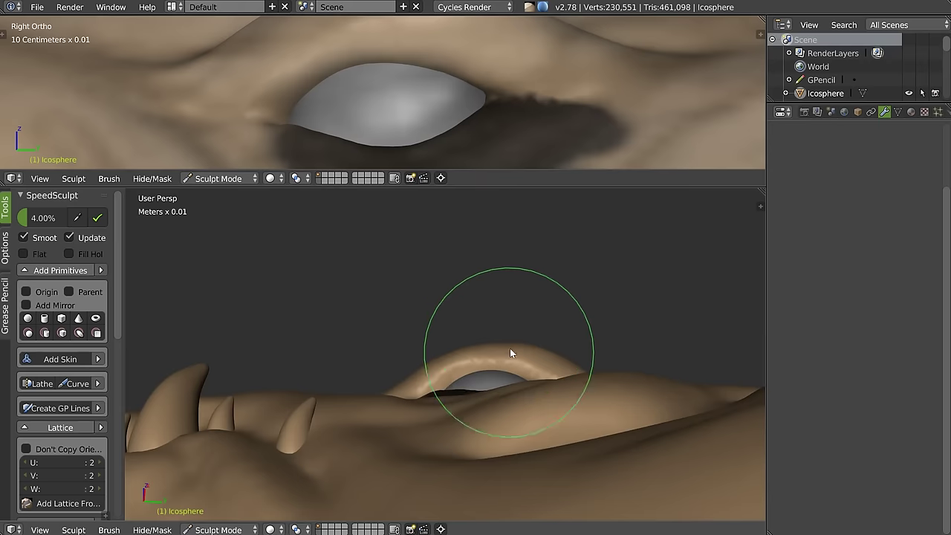
{"action": "mouse_move", "coordinate": [477, 367]}
{"action": "left_mouse_down"}
{"action": "mouse_move", "coordinate": [459, 339]}
{"action": "mouse_move", "coordinate": [404, 359]}
{"action": "left_mouse_up"}
{"action": "mouse_move", "coordinate": [404, 360]}
{"action": "middle_mouse_down"}
{"action": "mouse_move", "coordinate": [536, 360]}
{"action": "mouse_move", "coordinate": [486, 328]}
{"action": "middle_mouse_up"}
{"action": "scroll", "coordinate": [394, 281], "scroll_direction": "up", "scroll_amount": 3}
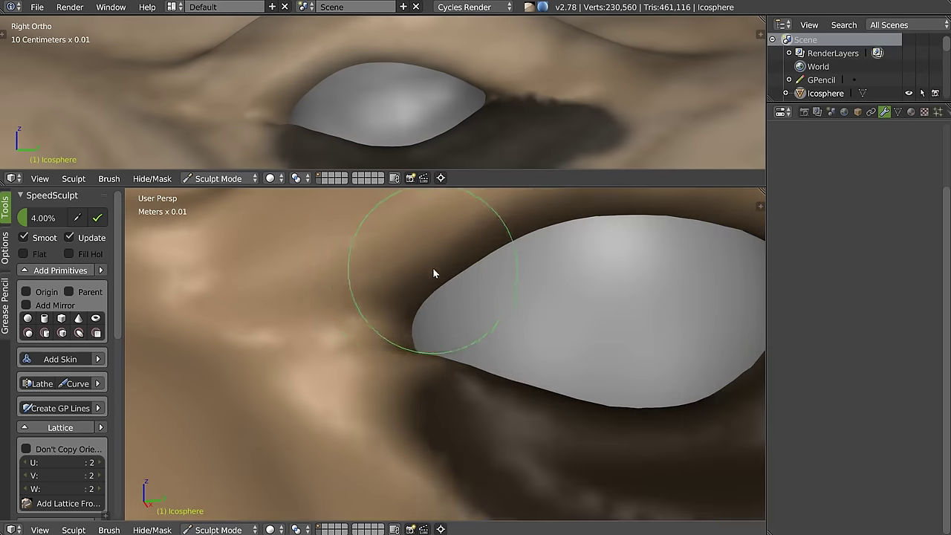
{"action": "scroll", "coordinate": [422, 269], "scroll_direction": "down", "scroll_amount": 2}
{"action": "mouse_move", "coordinate": [422, 269]}
{"action": "left_mouse_down"}
{"action": "mouse_move", "coordinate": [400, 271]}
{"action": "mouse_move", "coordinate": [463, 255]}
{"action": "mouse_move", "coordinate": [446, 272]}
{"action": "left_mouse_up"}
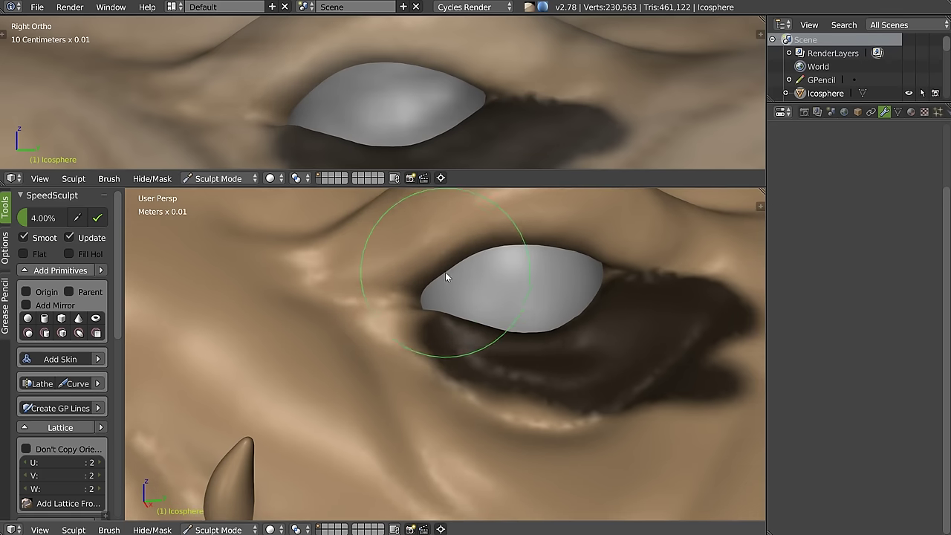
Step: Clear the mask from around the eye with Alt+M
{"action": "middle_click_drag", "start_coordinate": [545, 292], "coordinate": [506, 296]}
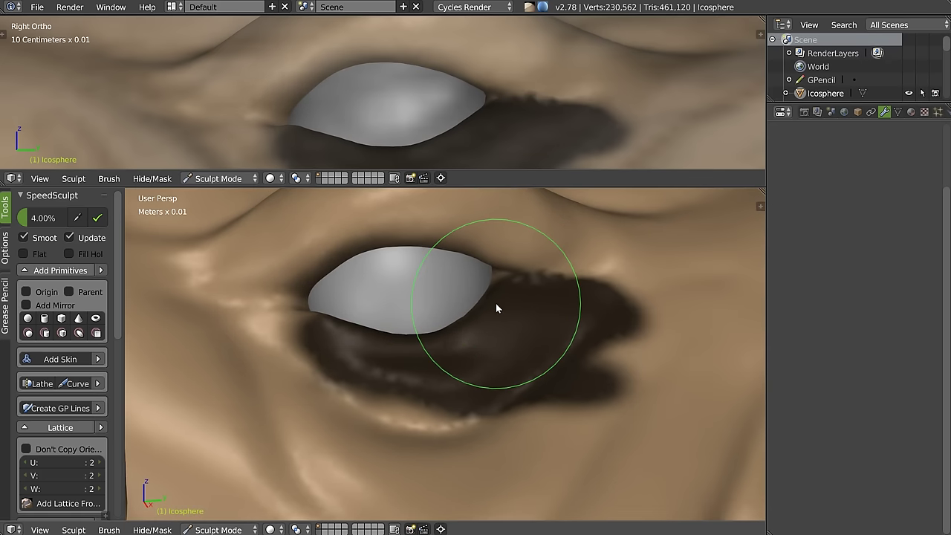
{"action": "key", "text": "alt+m"}
{"action": "mouse_move", "coordinate": [549, 361]}
{"action": "middle_mouse_down"}
{"action": "mouse_move", "coordinate": [480, 329]}
{"action": "mouse_move", "coordinate": [456, 342]}
{"action": "mouse_move", "coordinate": [403, 315]}
{"action": "mouse_move", "coordinate": [358, 250]}
{"action": "middle_mouse_up"}
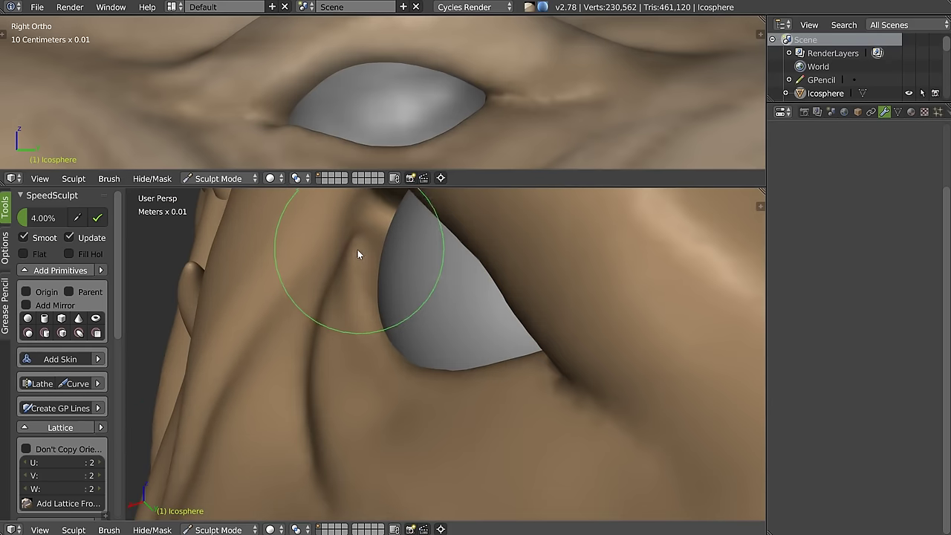
Step: Smooth the eye-corner crease and refine the upper eyelid edge
{"action": "mouse_move", "coordinate": [360, 243]}
{"action": "left_mouse_down"}
{"action": "mouse_move", "coordinate": [373, 243]}
{"action": "mouse_move", "coordinate": [365, 278]}
{"action": "mouse_move", "coordinate": [375, 241]}
{"action": "mouse_move", "coordinate": [361, 295]}
{"action": "left_mouse_up"}
{"action": "mouse_move", "coordinate": [445, 276]}
{"action": "middle_mouse_down"}
{"action": "mouse_move", "coordinate": [556, 298]}
{"action": "mouse_move", "coordinate": [478, 259]}
{"action": "mouse_move", "coordinate": [404, 293]}
{"action": "middle_mouse_up"}
{"action": "mouse_move", "coordinate": [435, 256]}
{"action": "middle_mouse_down"}
{"action": "mouse_move", "coordinate": [362, 226]}
{"action": "mouse_move", "coordinate": [351, 261]}
{"action": "mouse_move", "coordinate": [381, 299]}
{"action": "mouse_move", "coordinate": [330, 249]}
{"action": "mouse_move", "coordinate": [334, 292]}
{"action": "middle_mouse_up"}
{"action": "left_click_drag", "start_coordinate": [334, 292], "coordinate": [285, 297]}
{"action": "mouse_move", "coordinate": [343, 281]}
{"action": "left_mouse_down"}
{"action": "mouse_move", "coordinate": [309, 290]}
{"action": "mouse_move", "coordinate": [341, 265]}
{"action": "left_mouse_up"}
{"action": "left_click_drag", "start_coordinate": [407, 237], "coordinate": [439, 244]}
{"action": "middle_click_drag", "start_coordinate": [438, 244], "coordinate": [401, 251]}
Step: Sculpt the corner crease, the eyelid and the lower lid near the corner
{"action": "mouse_move", "coordinate": [263, 293]}
{"action": "middle_mouse_down"}
{"action": "mouse_move", "coordinate": [332, 304]}
{"action": "mouse_move", "coordinate": [282, 308]}
{"action": "middle_mouse_up"}
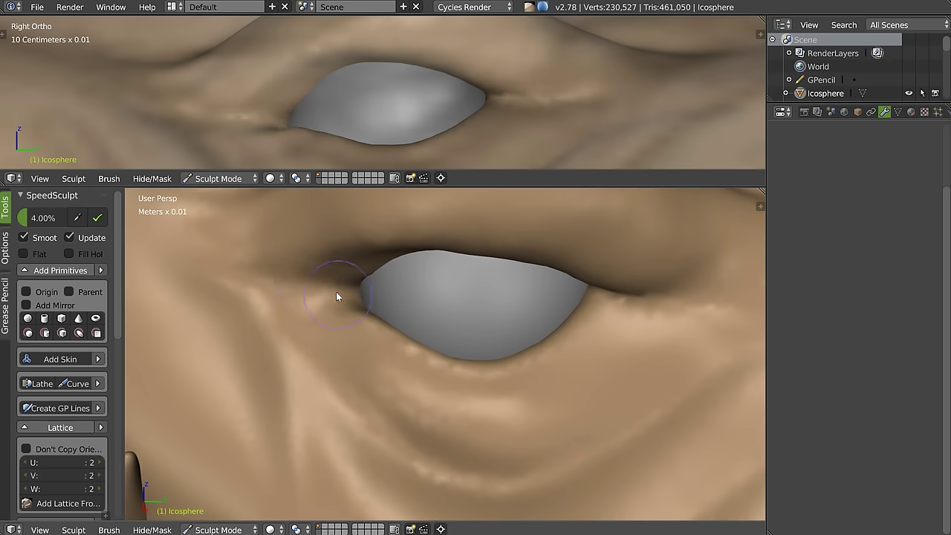
{"action": "middle_click_drag", "start_coordinate": [336, 291], "coordinate": [386, 291]}
{"action": "left_click_drag", "start_coordinate": [292, 298], "coordinate": [353, 300]}
{"action": "middle_click_drag", "start_coordinate": [353, 300], "coordinate": [299, 308]}
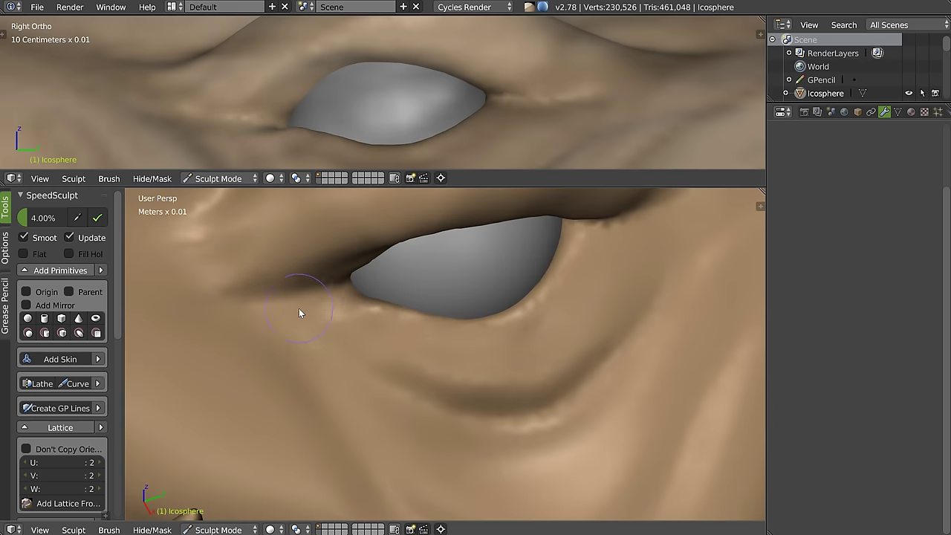
{"action": "mouse_move", "coordinate": [300, 308]}
{"action": "left_mouse_down"}
{"action": "mouse_move", "coordinate": [451, 319]}
{"action": "mouse_move", "coordinate": [585, 260]}
{"action": "left_mouse_up"}
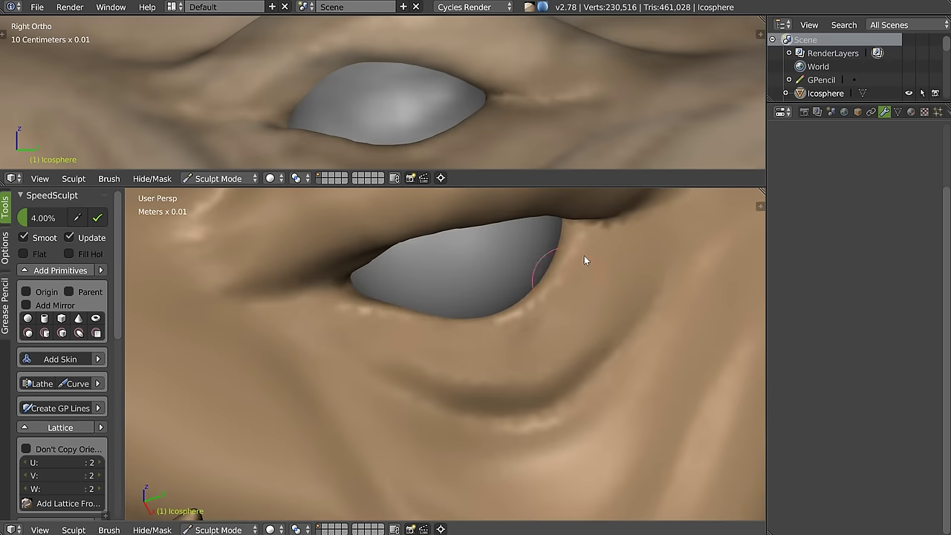
{"action": "mouse_move", "coordinate": [521, 299]}
{"action": "middle_mouse_down"}
{"action": "mouse_move", "coordinate": [496, 345]}
{"action": "mouse_move", "coordinate": [532, 290]}
{"action": "mouse_move", "coordinate": [494, 309]}
{"action": "mouse_move", "coordinate": [566, 299]}
{"action": "mouse_move", "coordinate": [498, 303]}
{"action": "middle_mouse_up"}
{"action": "scroll", "coordinate": [496, 345], "scroll_direction": "down", "scroll_amount": 5}
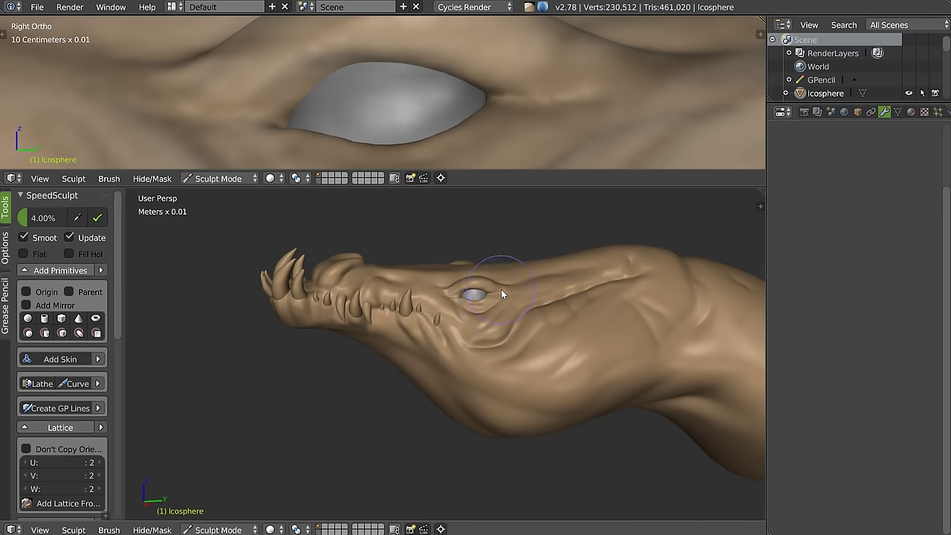
Step: Add volume along the neck under the jaw and sculpt a fold along the jaw's side
{"action": "mouse_move", "coordinate": [501, 295]}
{"action": "middle_mouse_down"}
{"action": "mouse_move", "coordinate": [369, 261]}
{"action": "mouse_move", "coordinate": [377, 198]}
{"action": "mouse_move", "coordinate": [402, 254]}
{"action": "mouse_move", "coordinate": [500, 342]}
{"action": "mouse_move", "coordinate": [404, 346]}
{"action": "mouse_move", "coordinate": [424, 265]}
{"action": "middle_mouse_up"}
{"action": "left_click_drag", "start_coordinate": [377, 321], "coordinate": [400, 316]}
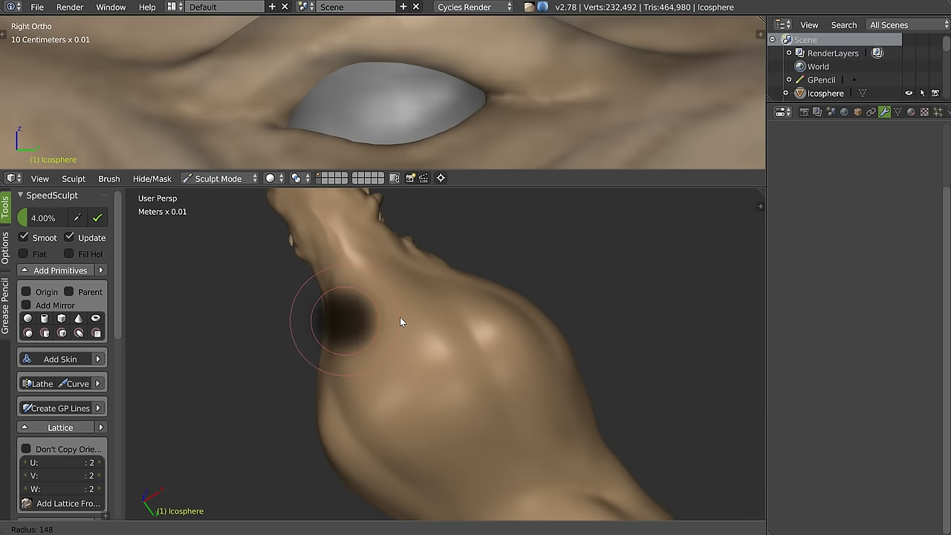
{"action": "left_click_drag", "start_coordinate": [380, 359], "coordinate": [412, 288]}
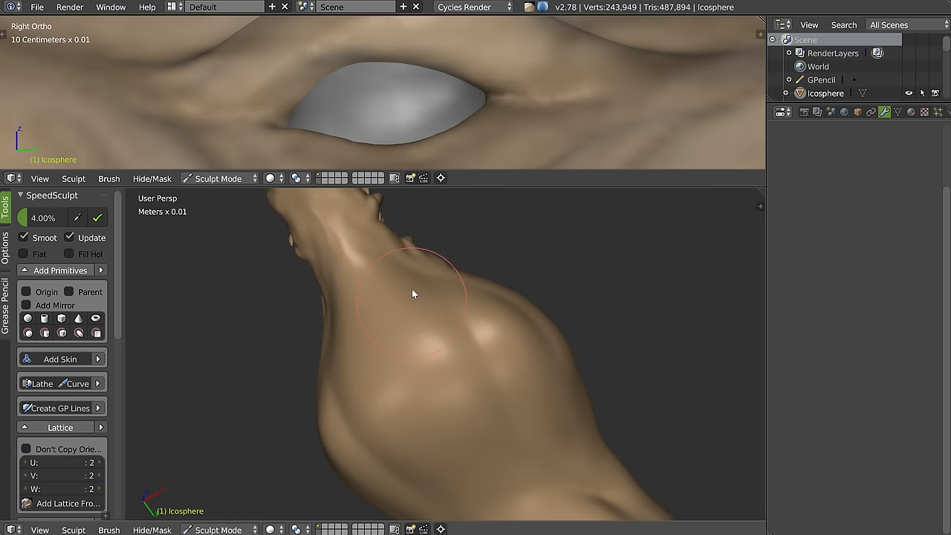
{"action": "middle_click_drag", "start_coordinate": [380, 338], "coordinate": [388, 250]}
{"action": "left_click_drag", "start_coordinate": [427, 284], "coordinate": [444, 303]}
{"action": "middle_click_drag", "start_coordinate": [445, 302], "coordinate": [439, 338]}
{"action": "scroll", "coordinate": [448, 312], "scroll_direction": "down", "scroll_amount": 3}
{"action": "scroll", "coordinate": [439, 338], "scroll_direction": "up", "scroll_amount": 5}
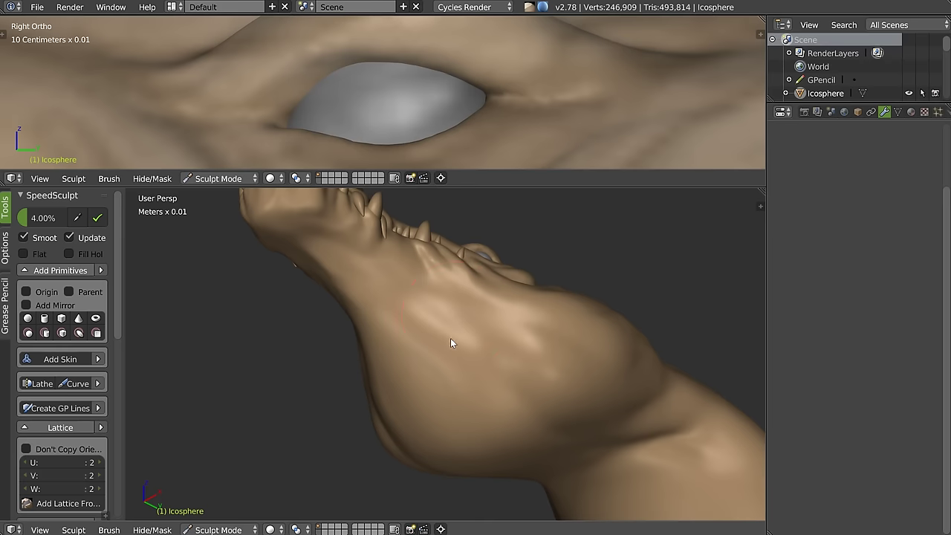
{"action": "mouse_move", "coordinate": [459, 288]}
{"action": "middle_mouse_down"}
{"action": "mouse_move", "coordinate": [440, 305]}
{"action": "mouse_move", "coordinate": [422, 302]}
{"action": "mouse_move", "coordinate": [448, 316]}
{"action": "middle_mouse_up"}
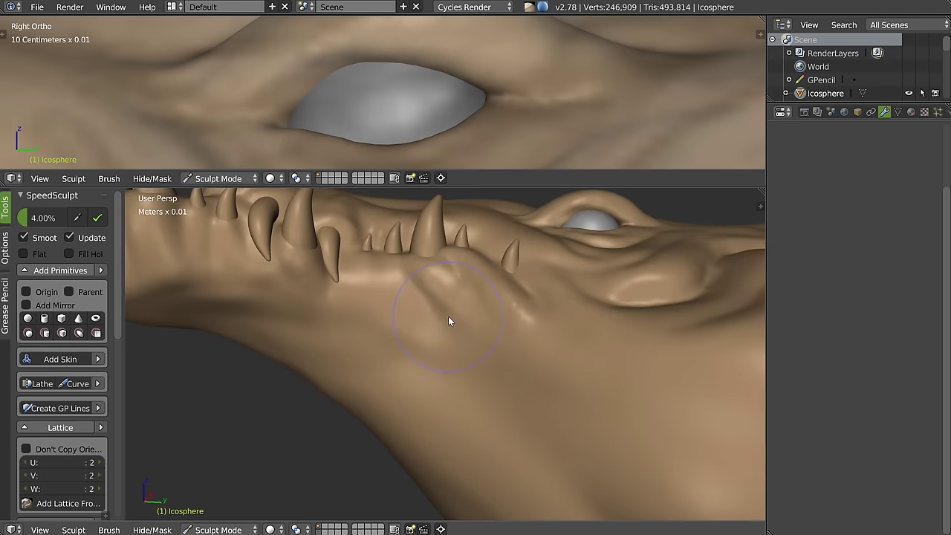
{"action": "mouse_move", "coordinate": [529, 377]}
{"action": "left_mouse_down"}
{"action": "mouse_move", "coordinate": [391, 346]}
{"action": "mouse_move", "coordinate": [614, 425]}
{"action": "left_mouse_up"}
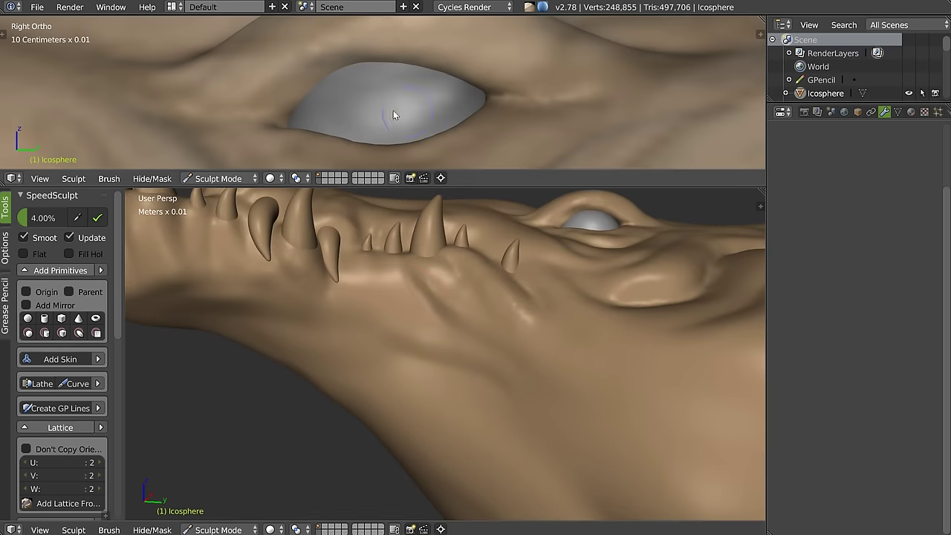
Step: Pan the side view down to the lower jaw and sculpt the first wrinkles along it
{"action": "scroll", "coordinate": [393, 110], "scroll_direction": "down", "scroll_amount": 3}
{"action": "scroll", "coordinate": [382, 103], "scroll_direction": "down", "scroll_amount": 2}
{"action": "scroll", "coordinate": [507, 65], "scroll_direction": "down", "scroll_amount": 2}
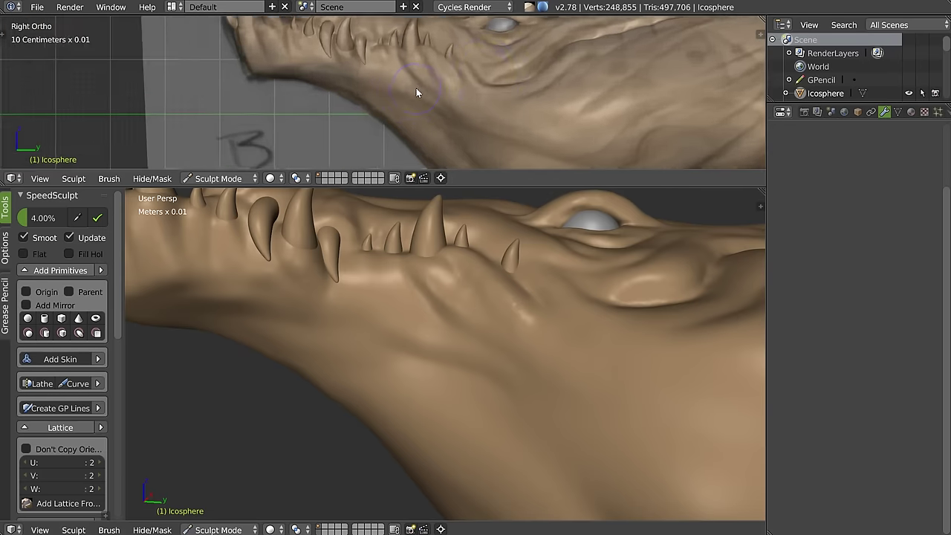
{"action": "middle_click_drag", "start_coordinate": [468, 78], "coordinate": [365, 105], "text": "shift"}
{"action": "scroll", "coordinate": [316, 96], "scroll_direction": "up", "scroll_amount": 2}
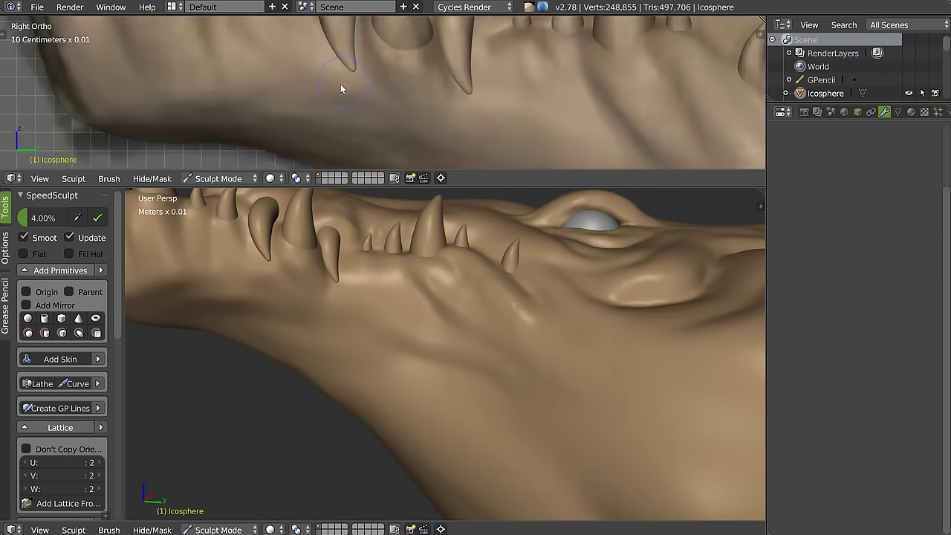
{"action": "left_click_drag", "start_coordinate": [347, 109], "coordinate": [242, 119]}
{"action": "scroll", "coordinate": [332, 111], "scroll_direction": "up", "scroll_amount": 1}
{"action": "mouse_move", "coordinate": [382, 297]}
{"action": "middle_mouse_down"}
{"action": "mouse_move", "coordinate": [467, 290]}
{"action": "mouse_move", "coordinate": [431, 263]}
{"action": "mouse_move", "coordinate": [466, 300]}
{"action": "mouse_move", "coordinate": [441, 323]}
{"action": "mouse_move", "coordinate": [347, 322]}
{"action": "middle_mouse_up"}
{"action": "mouse_move", "coordinate": [452, 293]}
{"action": "left_mouse_down"}
{"action": "mouse_move", "coordinate": [371, 304]}
{"action": "mouse_move", "coordinate": [450, 344]}
{"action": "left_mouse_up"}
Step: Add more wrinkle strokes along the jaw from several orbited angles
{"action": "middle_click_drag", "start_coordinate": [451, 344], "coordinate": [344, 344]}
{"action": "left_click_drag", "start_coordinate": [476, 338], "coordinate": [476, 334]}
{"action": "middle_click_drag", "start_coordinate": [476, 335], "coordinate": [403, 356]}
{"action": "mouse_move", "coordinate": [392, 365]}
{"action": "left_mouse_down"}
{"action": "mouse_move", "coordinate": [344, 352]}
{"action": "mouse_move", "coordinate": [466, 387]}
{"action": "left_mouse_up"}
{"action": "mouse_move", "coordinate": [414, 304]}
{"action": "middle_mouse_down"}
{"action": "mouse_move", "coordinate": [479, 319]}
{"action": "mouse_move", "coordinate": [480, 298]}
{"action": "mouse_move", "coordinate": [463, 313]}
{"action": "mouse_move", "coordinate": [446, 284]}
{"action": "middle_mouse_up"}
{"action": "left_click_drag", "start_coordinate": [394, 288], "coordinate": [654, 317]}
{"action": "mouse_move", "coordinate": [654, 317]}
{"action": "middle_mouse_down"}
{"action": "mouse_move", "coordinate": [542, 333]}
{"action": "mouse_move", "coordinate": [529, 306]}
{"action": "middle_mouse_up"}
{"action": "left_click_drag", "start_coordinate": [593, 342], "coordinate": [525, 298]}
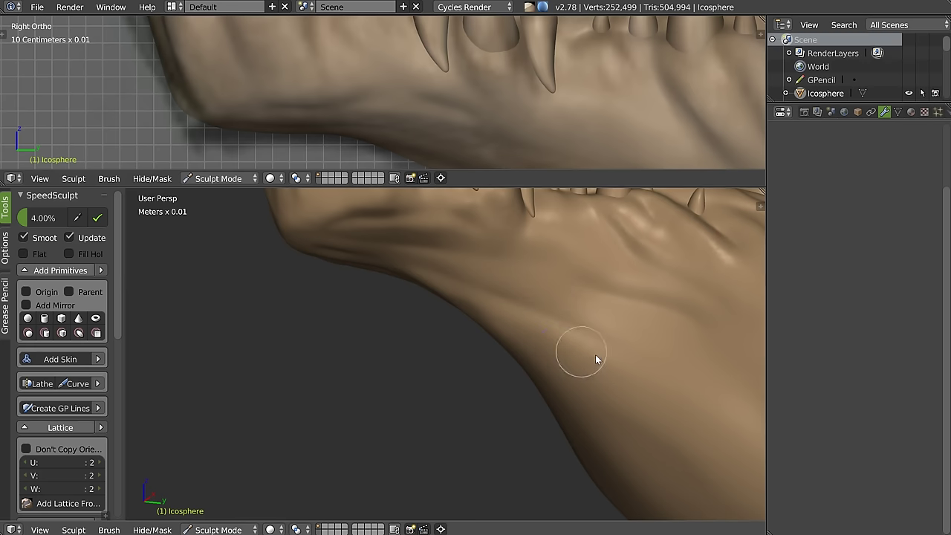
{"action": "middle_click_drag", "start_coordinate": [618, 330], "coordinate": [500, 289]}
{"action": "mouse_move", "coordinate": [559, 308]}
{"action": "left_mouse_down"}
{"action": "mouse_move", "coordinate": [555, 318]}
{"action": "mouse_move", "coordinate": [623, 335]}
{"action": "left_mouse_up"}
{"action": "left_click_drag", "start_coordinate": [717, 373], "coordinate": [729, 382]}
{"action": "mouse_move", "coordinate": [588, 365]}
{"action": "middle_mouse_down"}
{"action": "mouse_move", "coordinate": [652, 337]}
{"action": "mouse_move", "coordinate": [551, 315]}
{"action": "middle_mouse_up"}
{"action": "scroll", "coordinate": [437, 265], "scroll_direction": "up", "scroll_amount": 4}
{"action": "scroll", "coordinate": [417, 261], "scroll_direction": "up", "scroll_amount": 2}
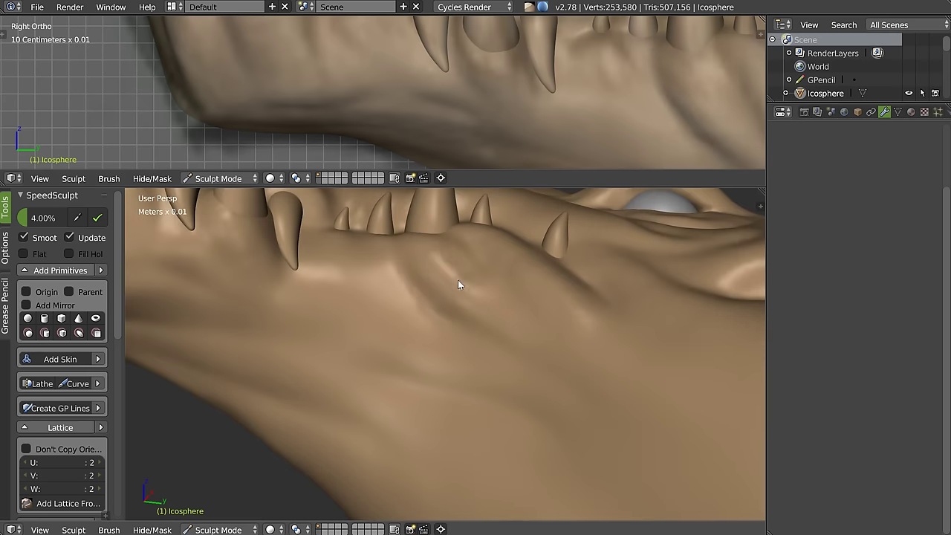
Step: Sculpt and deepen a ridge on the jaw near the base of the teeth
{"action": "middle_click_drag", "start_coordinate": [458, 279], "coordinate": [439, 253]}
{"action": "left_click_drag", "start_coordinate": [439, 254], "coordinate": [455, 259]}
{"action": "left_click_drag", "start_coordinate": [434, 228], "coordinate": [459, 213]}
{"action": "middle_click_drag", "start_coordinate": [458, 213], "coordinate": [472, 220]}
{"action": "scroll", "coordinate": [444, 252], "scroll_direction": "up", "scroll_amount": 2}
{"action": "scroll", "coordinate": [440, 270], "scroll_direction": "up", "scroll_amount": 2}
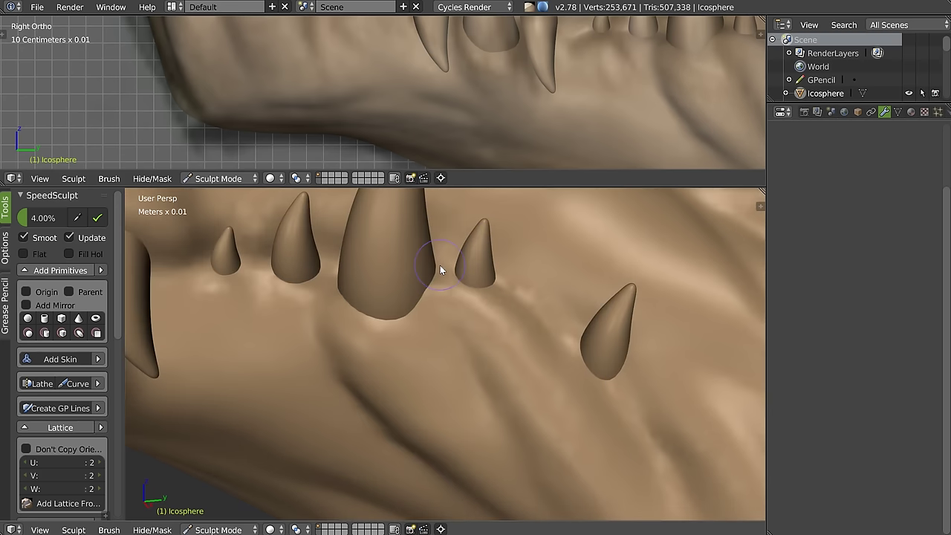
Step: Raise gum tissue at the big tooth's base, toward the small tooth, and around the fang root
{"action": "left_click_drag", "start_coordinate": [433, 306], "coordinate": [457, 287]}
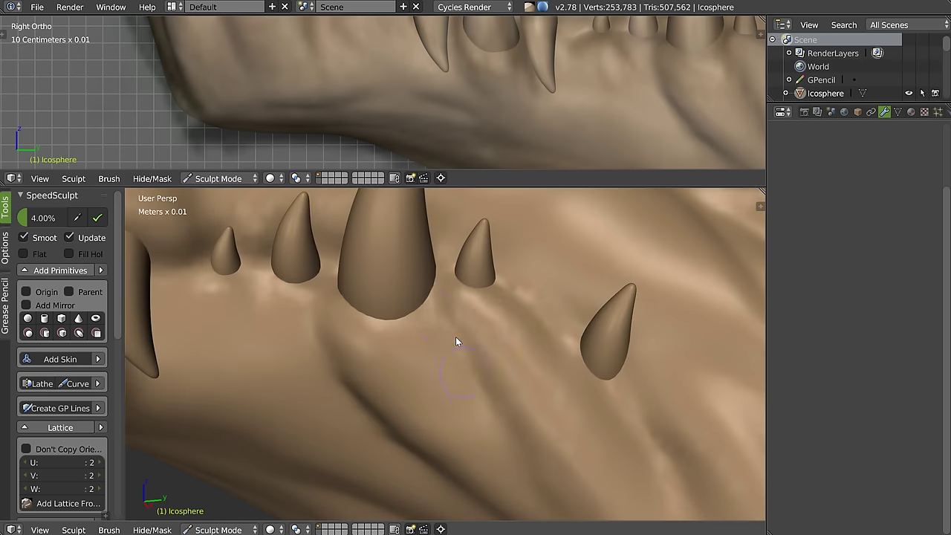
{"action": "middle_click_drag", "start_coordinate": [374, 292], "coordinate": [400, 263]}
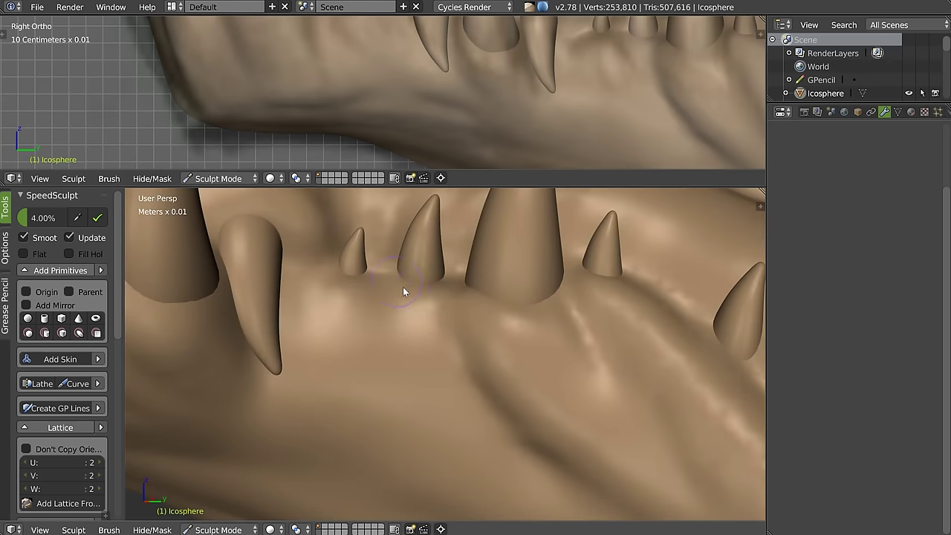
{"action": "mouse_move", "coordinate": [405, 318]}
{"action": "left_mouse_down"}
{"action": "mouse_move", "coordinate": [324, 274]}
{"action": "mouse_move", "coordinate": [344, 313]}
{"action": "left_mouse_up"}
{"action": "mouse_move", "coordinate": [365, 354]}
{"action": "middle_mouse_down"}
{"action": "mouse_move", "coordinate": [341, 275]}
{"action": "mouse_move", "coordinate": [364, 308]}
{"action": "mouse_move", "coordinate": [388, 281]}
{"action": "middle_mouse_up"}
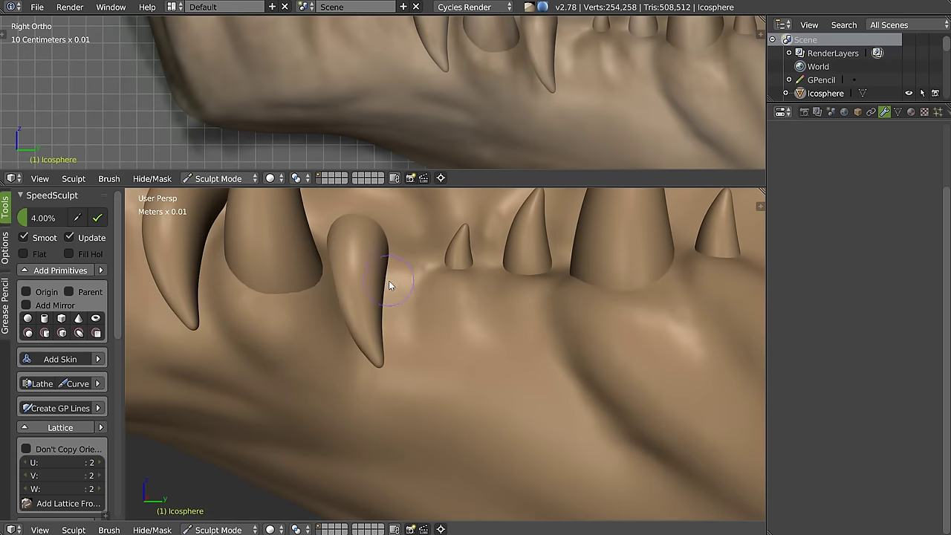
{"action": "mouse_move", "coordinate": [397, 319]}
{"action": "left_mouse_down"}
{"action": "mouse_move", "coordinate": [395, 270]}
{"action": "mouse_move", "coordinate": [384, 317]}
{"action": "mouse_move", "coordinate": [401, 326]}
{"action": "left_mouse_up"}
{"action": "left_click_drag", "start_coordinate": [388, 253], "coordinate": [403, 265]}
{"action": "mouse_move", "coordinate": [403, 265]}
{"action": "middle_mouse_down"}
{"action": "mouse_move", "coordinate": [408, 206]}
{"action": "mouse_move", "coordinate": [365, 251]}
{"action": "mouse_move", "coordinate": [358, 273]}
{"action": "middle_mouse_up"}
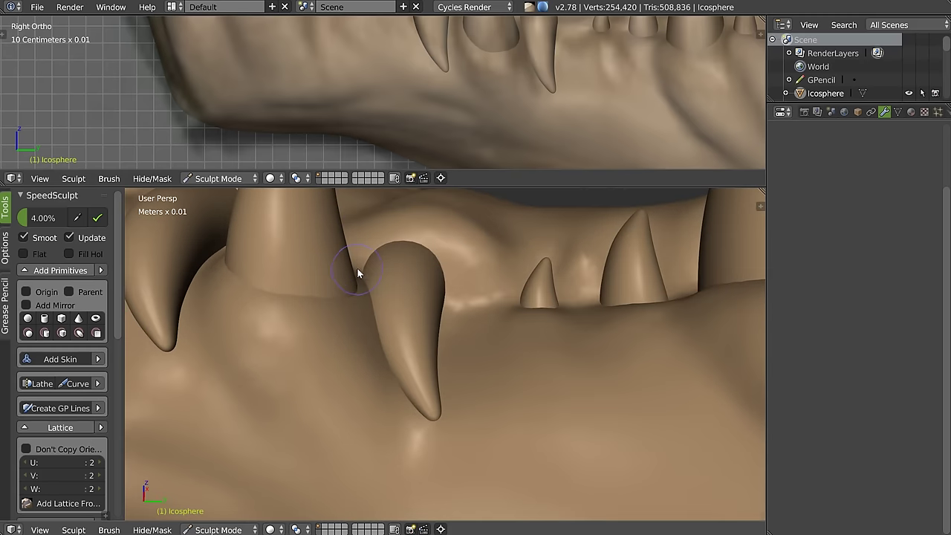
{"action": "left_click_drag", "start_coordinate": [432, 275], "coordinate": [375, 286]}
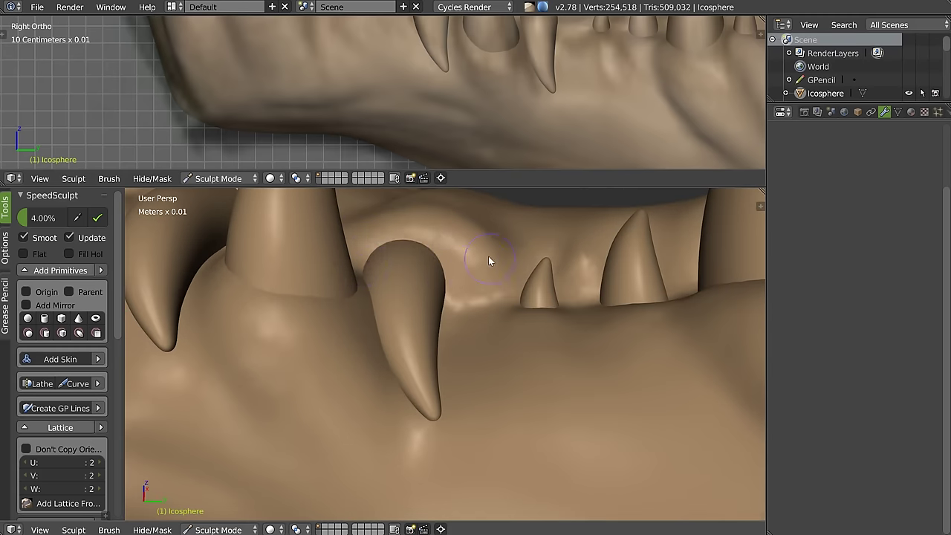
Step: Switch to another sculpt brush, enlarge it, and build up the gum around the small tooth
{"action": "key", "text": "w"}
{"action": "left_click", "coordinate": [390, 244]}
{"action": "key", "text": "f"}
{"action": "left_click", "coordinate": [476, 241]}
{"action": "mouse_move", "coordinate": [482, 238]}
{"action": "left_mouse_down"}
{"action": "mouse_move", "coordinate": [484, 261]}
{"action": "mouse_move", "coordinate": [448, 238]}
{"action": "mouse_move", "coordinate": [505, 255]}
{"action": "mouse_move", "coordinate": [519, 232]}
{"action": "mouse_move", "coordinate": [584, 258]}
{"action": "left_mouse_up"}
{"action": "mouse_move", "coordinate": [584, 257]}
{"action": "middle_mouse_down"}
{"action": "mouse_move", "coordinate": [472, 301]}
{"action": "mouse_move", "coordinate": [435, 289]}
{"action": "mouse_move", "coordinate": [395, 317]}
{"action": "mouse_move", "coordinate": [472, 284]}
{"action": "middle_mouse_up"}
{"action": "scroll", "coordinate": [485, 288], "scroll_direction": "down", "scroll_amount": 2}
{"action": "scroll", "coordinate": [443, 281], "scroll_direction": "up", "scroll_amount": 3}
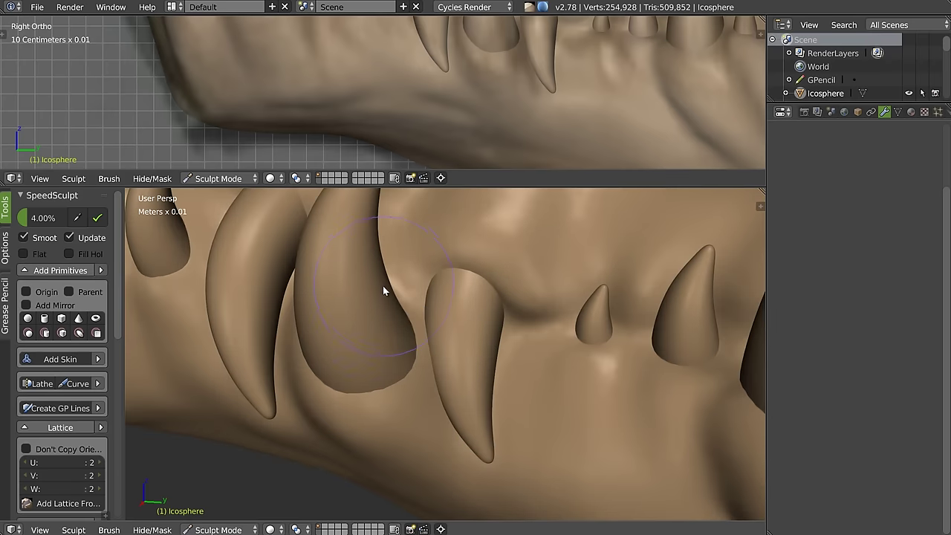
Step: Set the brush radius to 102 and sculpt the crease at the fang base
{"action": "left_click_drag", "start_coordinate": [406, 290], "coordinate": [461, 285]}
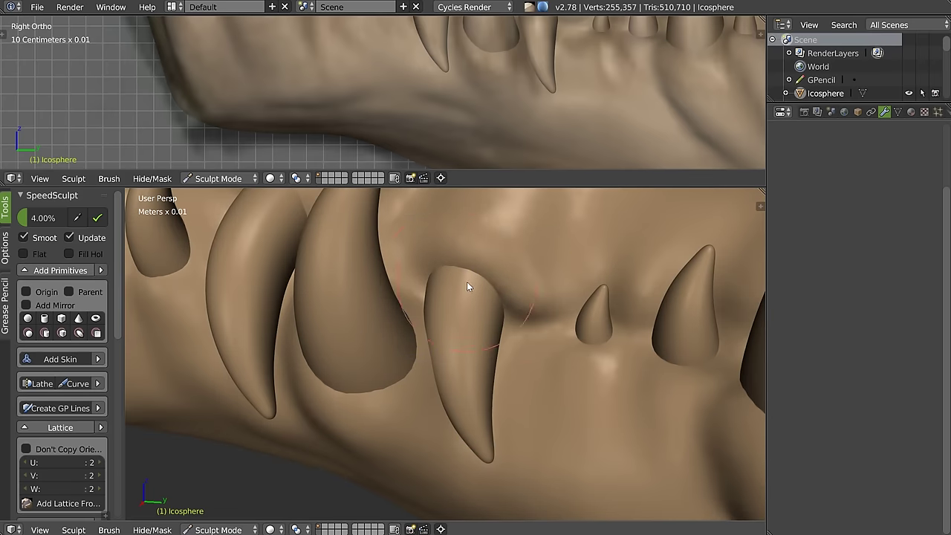
{"action": "key", "text": "f"}
{"action": "left_click", "coordinate": [422, 279]}
{"action": "left_click_drag", "start_coordinate": [414, 268], "coordinate": [550, 274]}
{"action": "scroll", "coordinate": [551, 274], "scroll_direction": "down", "scroll_amount": 3}
{"action": "mouse_move", "coordinate": [551, 290]}
{"action": "middle_mouse_down"}
{"action": "mouse_move", "coordinate": [565, 298]}
{"action": "mouse_move", "coordinate": [509, 284]}
{"action": "middle_mouse_up"}
{"action": "scroll", "coordinate": [511, 286], "scroll_direction": "up", "scroll_amount": 2}
{"action": "scroll", "coordinate": [513, 284], "scroll_direction": "up", "scroll_amount": 2}
{"action": "scroll", "coordinate": [503, 301], "scroll_direction": "up", "scroll_amount": 2}
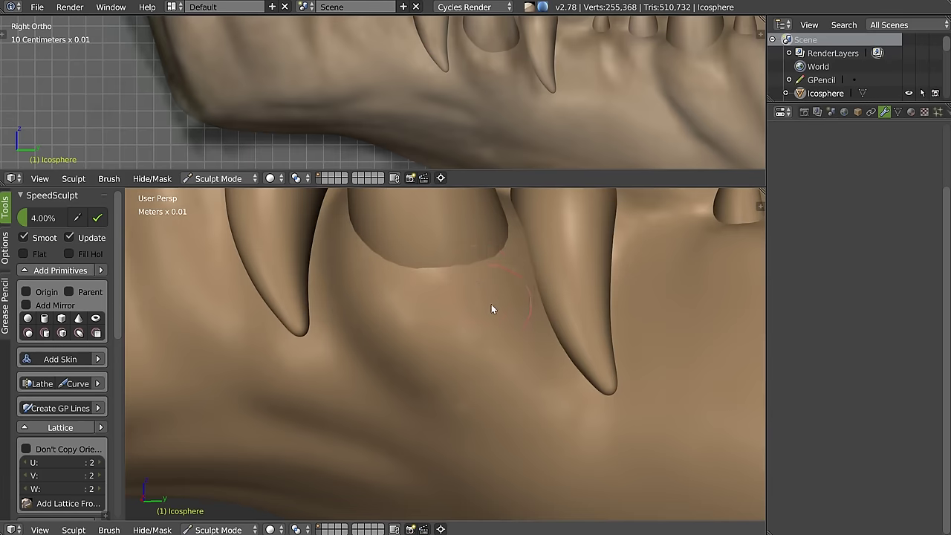
Step: Smooth the gum below the tooth socket and raise a bulge below the long fang
{"action": "mouse_move", "coordinate": [409, 292]}
{"action": "left_mouse_down"}
{"action": "mouse_move", "coordinate": [513, 266]}
{"action": "mouse_move", "coordinate": [401, 293]}
{"action": "mouse_move", "coordinate": [503, 294]}
{"action": "mouse_move", "coordinate": [449, 325]}
{"action": "mouse_move", "coordinate": [520, 342]}
{"action": "left_mouse_up"}
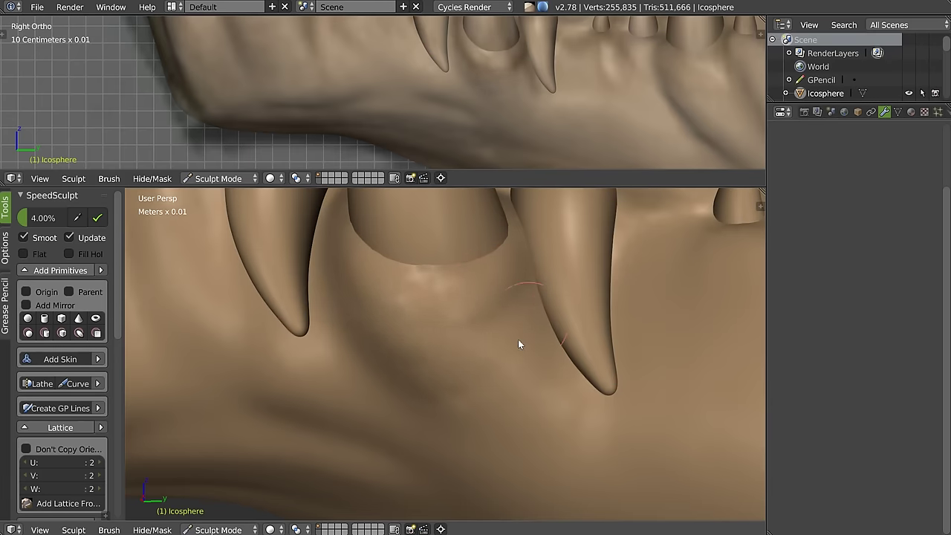
{"action": "scroll", "coordinate": [520, 342], "scroll_direction": "down", "scroll_amount": 3}
{"action": "middle_click_drag", "start_coordinate": [521, 342], "coordinate": [503, 312]}
{"action": "scroll", "coordinate": [494, 301], "scroll_direction": "up", "scroll_amount": 2}
{"action": "left_click_drag", "start_coordinate": [473, 253], "coordinate": [507, 317]}
Step: Reshape the gum surface at the base of the lower teeth from several angles
{"action": "middle_click_drag", "start_coordinate": [506, 317], "coordinate": [555, 352]}
{"action": "mouse_move", "coordinate": [555, 347]}
{"action": "left_mouse_down"}
{"action": "mouse_move", "coordinate": [552, 355]}
{"action": "mouse_move", "coordinate": [527, 332]}
{"action": "left_mouse_up"}
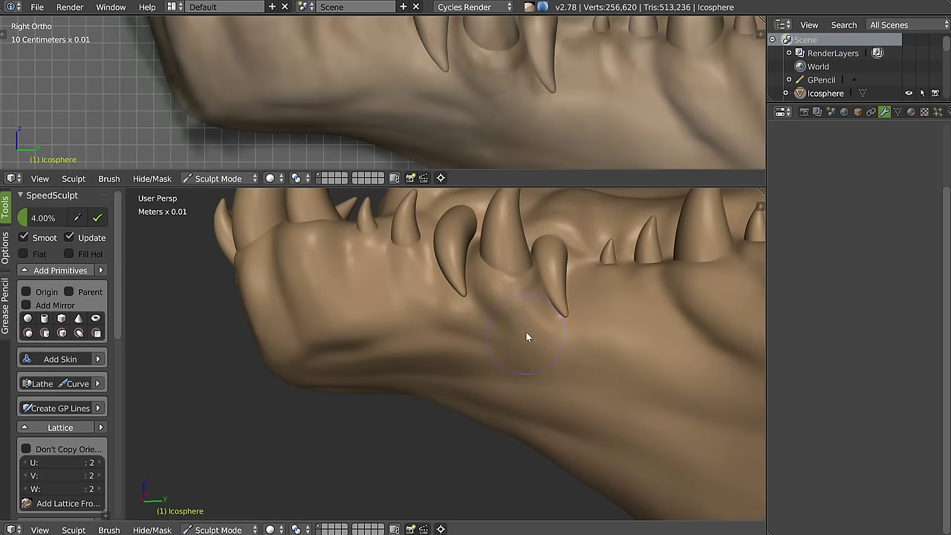
{"action": "scroll", "coordinate": [527, 332], "scroll_direction": "up", "scroll_amount": 2}
{"action": "scroll", "coordinate": [532, 321], "scroll_direction": "up", "scroll_amount": 2}
{"action": "mouse_move", "coordinate": [475, 355]}
{"action": "left_mouse_down"}
{"action": "mouse_move", "coordinate": [508, 372]}
{"action": "mouse_move", "coordinate": [516, 422]}
{"action": "left_mouse_up"}
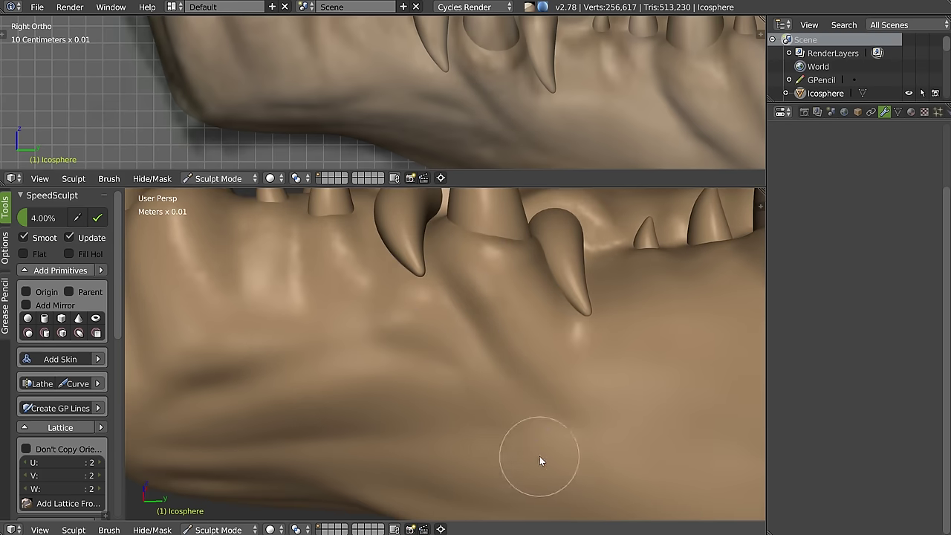
{"action": "middle_click_drag", "start_coordinate": [540, 456], "coordinate": [531, 337]}
{"action": "left_click_drag", "start_coordinate": [669, 385], "coordinate": [654, 379]}
{"action": "mouse_move", "coordinate": [654, 379]}
{"action": "middle_mouse_down"}
{"action": "mouse_move", "coordinate": [569, 342]}
{"action": "mouse_move", "coordinate": [557, 283]}
{"action": "mouse_move", "coordinate": [504, 311]}
{"action": "mouse_move", "coordinate": [540, 308]}
{"action": "middle_mouse_up"}
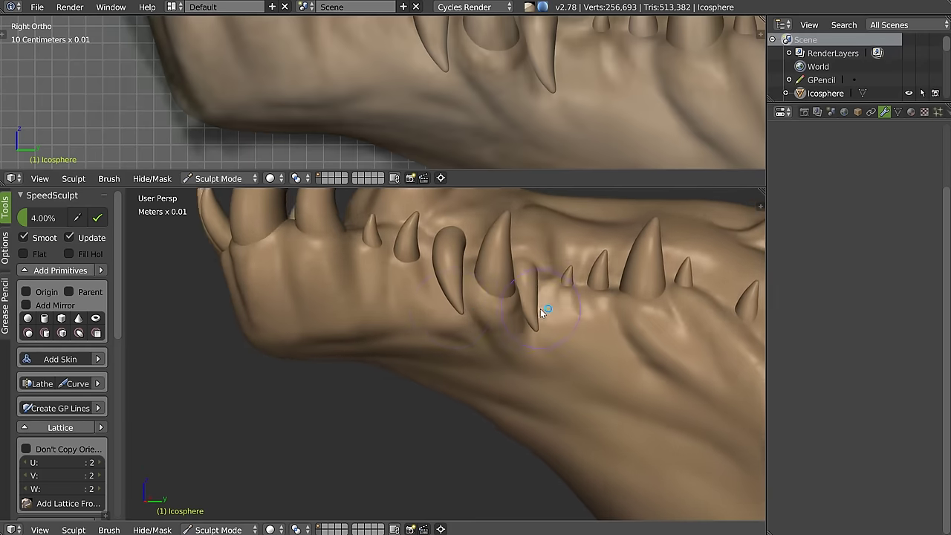
{"action": "scroll", "coordinate": [441, 283], "scroll_direction": "up", "scroll_amount": 5}
{"action": "middle_click_drag", "start_coordinate": [433, 259], "coordinate": [441, 293]}
{"action": "mouse_move", "coordinate": [372, 255]}
{"action": "left_mouse_down"}
{"action": "mouse_move", "coordinate": [364, 301]}
{"action": "mouse_move", "coordinate": [442, 348]}
{"action": "mouse_move", "coordinate": [478, 432]}
{"action": "left_mouse_up"}
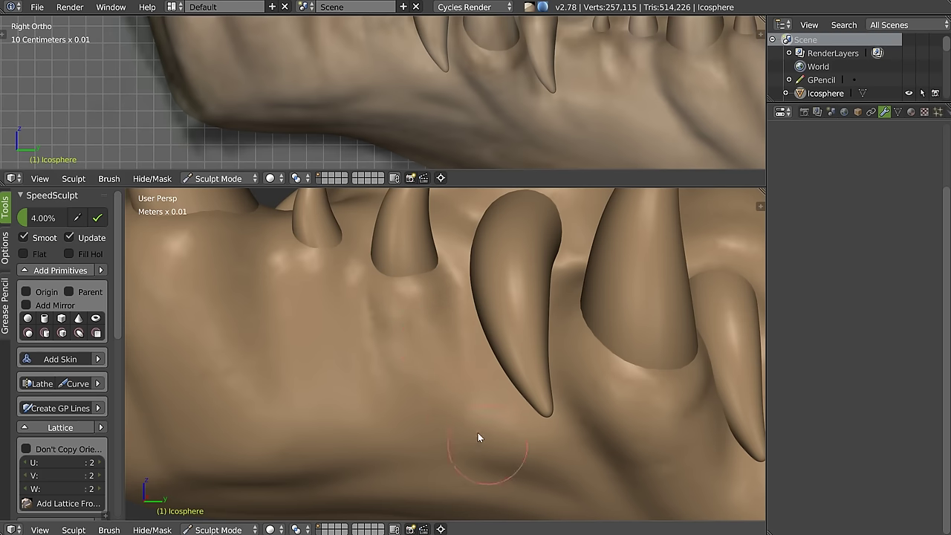
Step: Switch brushes and sculpt the gums near the front teeth, smoothing beside the small cone tooth
{"action": "key", "text": "w"}
{"action": "middle_click_drag", "start_coordinate": [535, 451], "coordinate": [501, 355]}
{"action": "mouse_move", "coordinate": [415, 378]}
{"action": "left_mouse_down"}
{"action": "mouse_move", "coordinate": [433, 405]}
{"action": "mouse_move", "coordinate": [435, 397]}
{"action": "left_mouse_up"}
{"action": "mouse_move", "coordinate": [465, 484]}
{"action": "middle_mouse_down"}
{"action": "mouse_move", "coordinate": [391, 363]}
{"action": "mouse_move", "coordinate": [439, 341]}
{"action": "middle_mouse_up"}
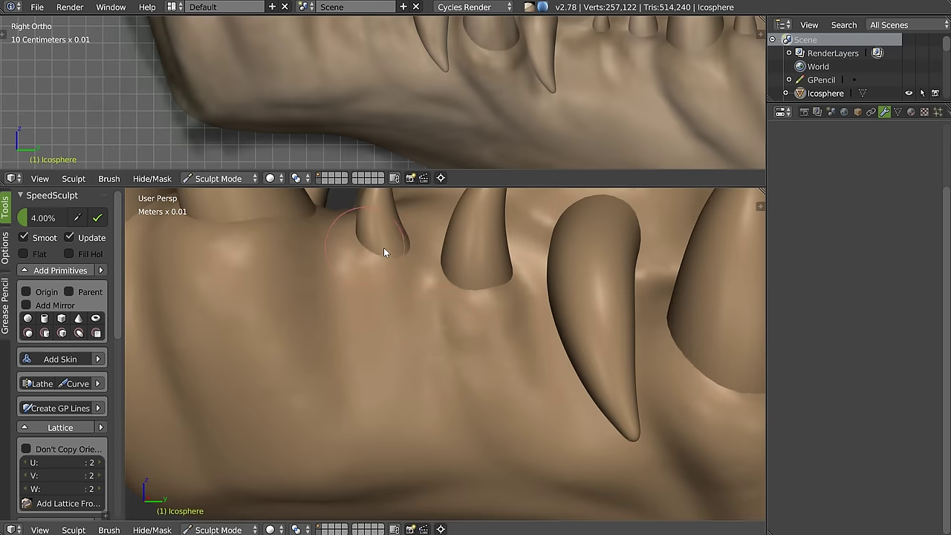
{"action": "mouse_move", "coordinate": [320, 212]}
{"action": "left_mouse_down"}
{"action": "mouse_move", "coordinate": [350, 243]}
{"action": "mouse_move", "coordinate": [340, 224]}
{"action": "left_mouse_up"}
{"action": "left_click_drag", "start_coordinate": [384, 399], "coordinate": [436, 296]}
{"action": "mouse_move", "coordinate": [437, 296]}
{"action": "middle_mouse_down"}
{"action": "mouse_move", "coordinate": [432, 234]}
{"action": "mouse_move", "coordinate": [399, 275]}
{"action": "middle_mouse_up"}
{"action": "left_click_drag", "start_coordinate": [366, 318], "coordinate": [295, 282]}
{"action": "mouse_move", "coordinate": [295, 283]}
{"action": "middle_mouse_down"}
{"action": "mouse_move", "coordinate": [390, 321]}
{"action": "mouse_move", "coordinate": [333, 328]}
{"action": "middle_mouse_up"}
{"action": "mouse_move", "coordinate": [362, 310]}
{"action": "left_mouse_down"}
{"action": "mouse_move", "coordinate": [362, 320]}
{"action": "mouse_move", "coordinate": [243, 295]}
{"action": "mouse_move", "coordinate": [363, 325]}
{"action": "left_mouse_up"}
Step: Raise a gum ridge above the central tooth and build gum at the right tooth's base and between teeth
{"action": "mouse_move", "coordinate": [435, 316]}
{"action": "left_mouse_down"}
{"action": "mouse_move", "coordinate": [409, 296]}
{"action": "mouse_move", "coordinate": [327, 320]}
{"action": "left_mouse_up"}
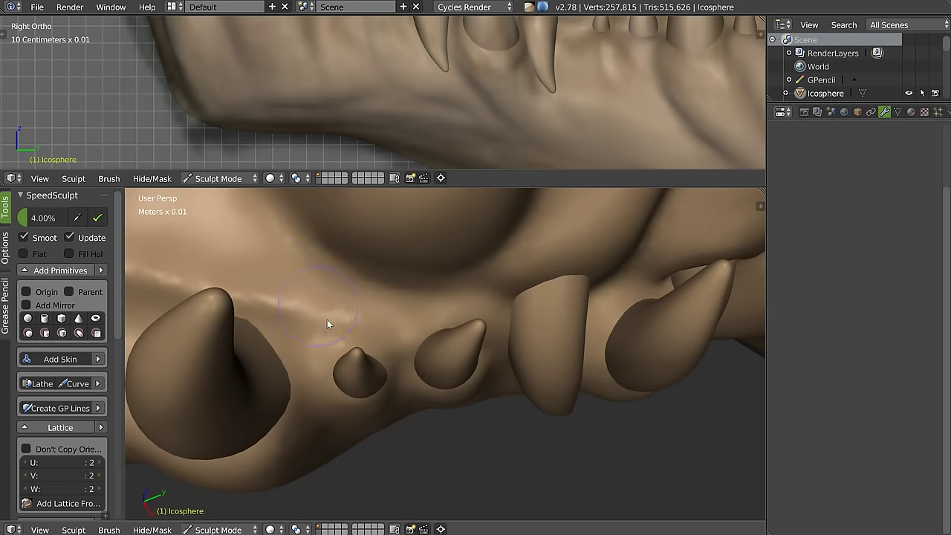
{"action": "middle_click_drag", "start_coordinate": [393, 308], "coordinate": [455, 283]}
{"action": "mouse_move", "coordinate": [501, 350]}
{"action": "middle_mouse_down"}
{"action": "mouse_move", "coordinate": [533, 259]}
{"action": "mouse_move", "coordinate": [524, 360]}
{"action": "mouse_move", "coordinate": [506, 342]}
{"action": "middle_mouse_up"}
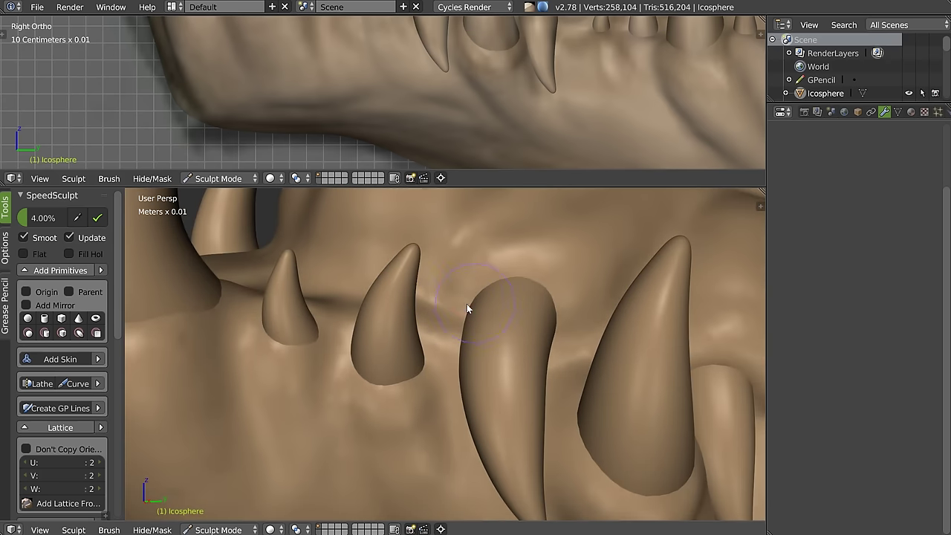
{"action": "left_click_drag", "start_coordinate": [458, 280], "coordinate": [572, 286]}
{"action": "mouse_move", "coordinate": [507, 259]}
{"action": "left_mouse_down"}
{"action": "mouse_move", "coordinate": [556, 269]}
{"action": "mouse_move", "coordinate": [493, 278]}
{"action": "left_mouse_up"}
{"action": "left_click_drag", "start_coordinate": [559, 292], "coordinate": [590, 335]}
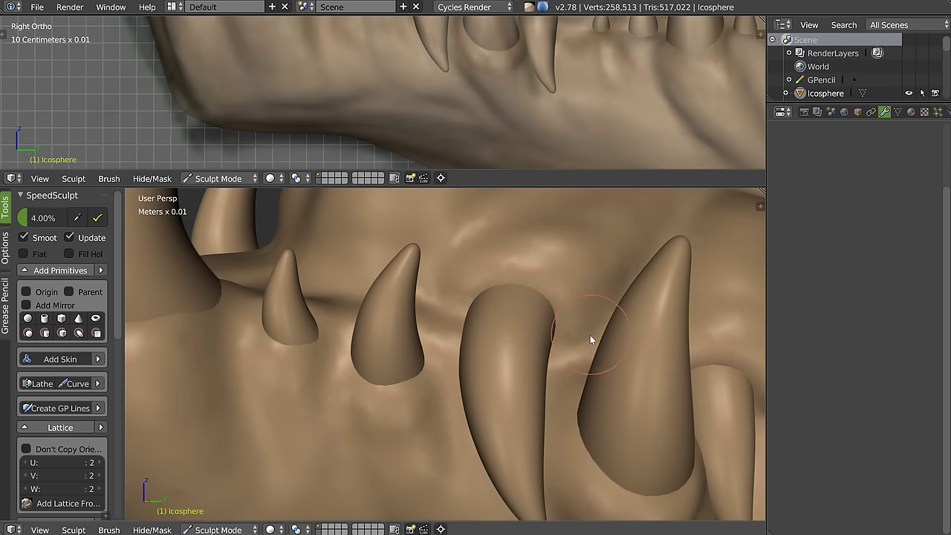
{"action": "left_click_drag", "start_coordinate": [628, 266], "coordinate": [636, 306]}
{"action": "mouse_move", "coordinate": [636, 306]}
{"action": "middle_mouse_down"}
{"action": "mouse_move", "coordinate": [545, 320]}
{"action": "mouse_move", "coordinate": [531, 336]}
{"action": "mouse_move", "coordinate": [452, 317]}
{"action": "middle_mouse_up"}
{"action": "left_click_drag", "start_coordinate": [453, 317], "coordinate": [563, 264]}
{"action": "middle_click_drag", "start_coordinate": [563, 264], "coordinate": [459, 368]}
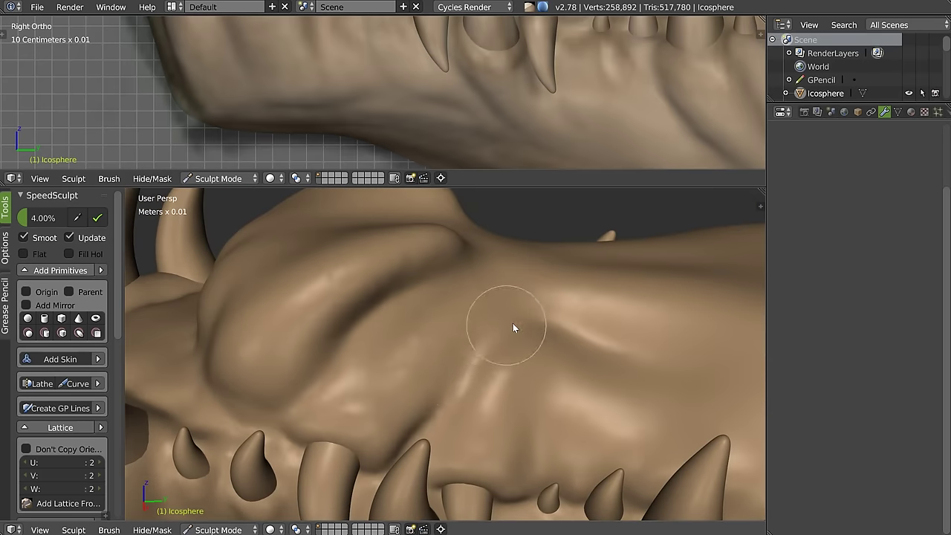
Step: Carve and reshape a dark groove into the brow, adding lumpy detail beside it
{"action": "middle_click_drag", "start_coordinate": [512, 323], "coordinate": [461, 335]}
{"action": "mouse_move", "coordinate": [525, 323]}
{"action": "left_mouse_down"}
{"action": "mouse_move", "coordinate": [472, 365]}
{"action": "mouse_move", "coordinate": [502, 345]}
{"action": "left_mouse_up"}
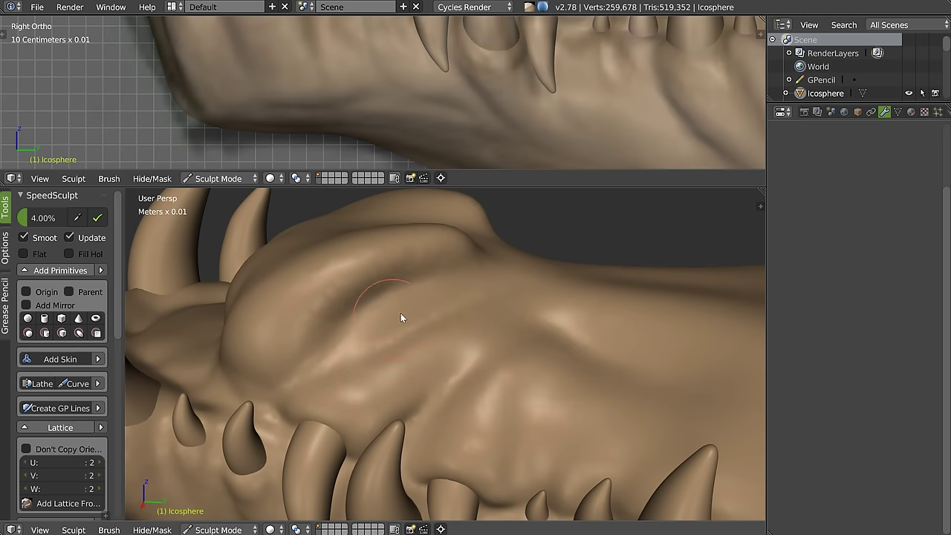
{"action": "left_click_drag", "start_coordinate": [379, 276], "coordinate": [393, 315], "text": "ctrl"}
{"action": "middle_click_drag", "start_coordinate": [340, 348], "coordinate": [364, 321]}
{"action": "left_click_drag", "start_coordinate": [343, 339], "coordinate": [399, 315]}
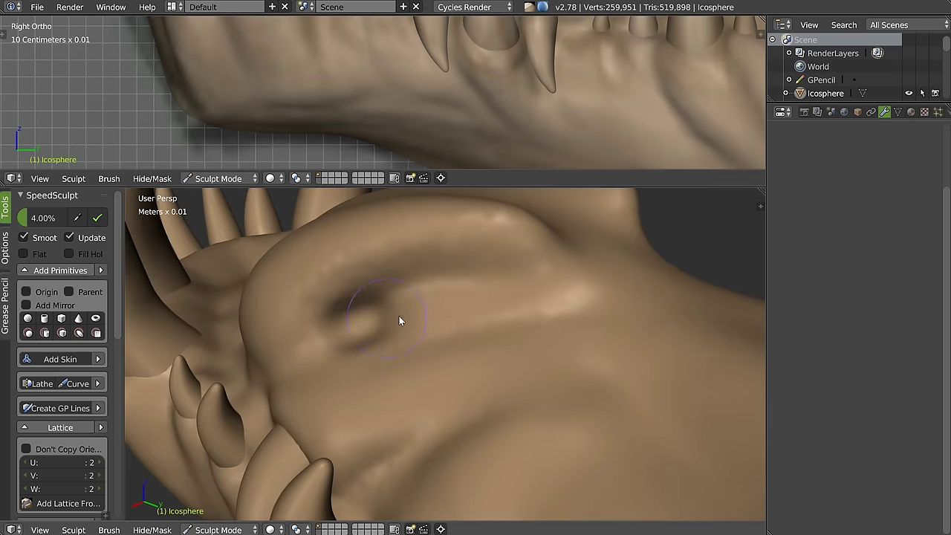
{"action": "middle_click_drag", "start_coordinate": [436, 330], "coordinate": [370, 337]}
{"action": "left_click_drag", "start_coordinate": [376, 324], "coordinate": [430, 293]}
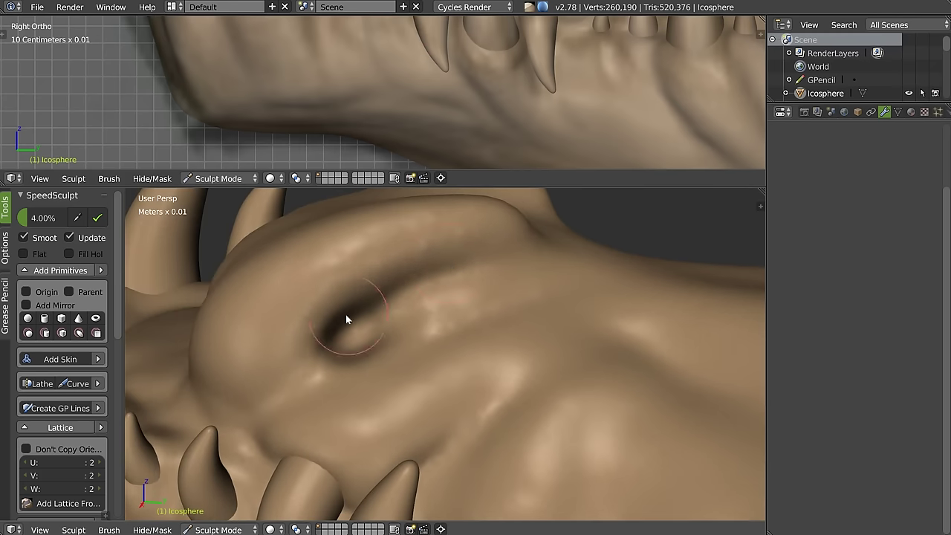
Step: Set the brush radius to 163, switch brushes, deepen the eye-socket crease and add ridges beside it
{"action": "key", "text": "z"}
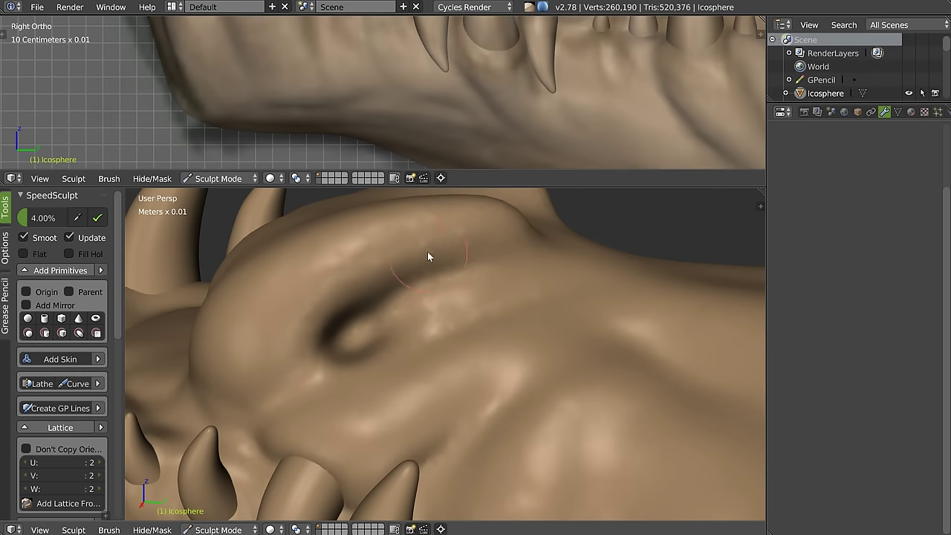
{"action": "key", "text": "z"}
{"action": "key", "text": "f"}
{"action": "left_click", "coordinate": [293, 324]}
{"action": "left_click", "coordinate": [546, 235]}
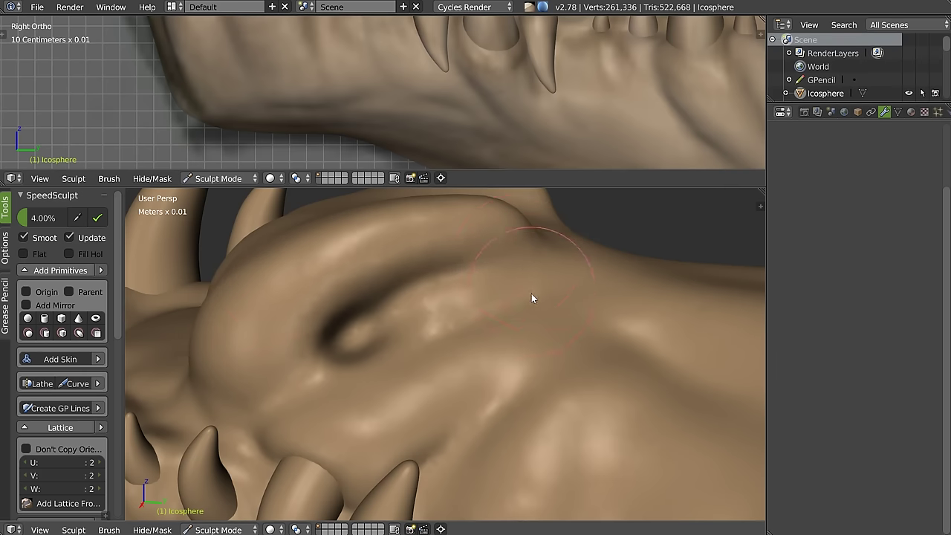
{"action": "middle_click_drag", "start_coordinate": [532, 294], "coordinate": [526, 304]}
{"action": "key", "text": "w"}
{"action": "left_click", "coordinate": [467, 308]}
{"action": "mouse_move", "coordinate": [494, 296]}
{"action": "left_mouse_down"}
{"action": "mouse_move", "coordinate": [482, 293]}
{"action": "mouse_move", "coordinate": [527, 293]}
{"action": "left_mouse_up"}
{"action": "middle_click_drag", "start_coordinate": [544, 290], "coordinate": [524, 278]}
{"action": "left_click_drag", "start_coordinate": [524, 277], "coordinate": [615, 254]}
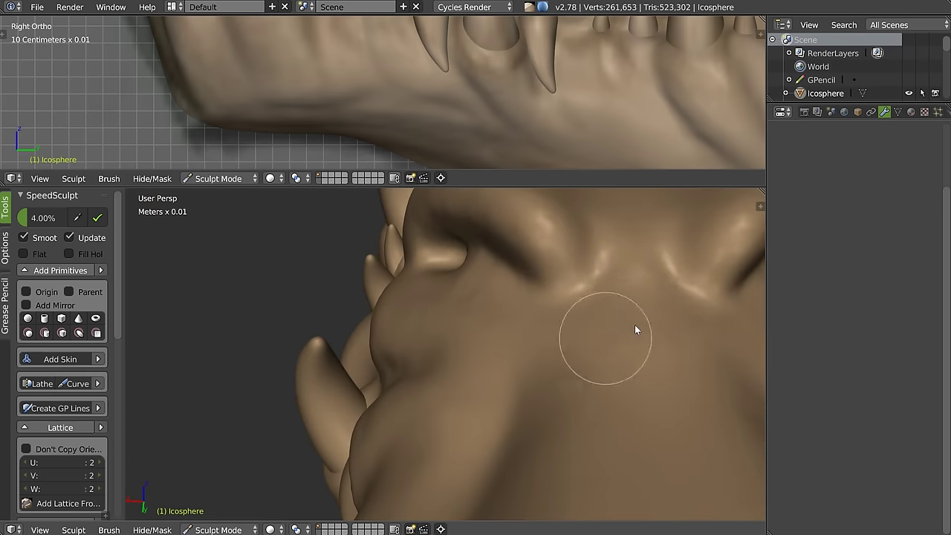
Step: Sculpt and reshape the muscle detail up the front and right side of the neck
{"action": "mouse_move", "coordinate": [656, 310]}
{"action": "middle_mouse_down"}
{"action": "mouse_move", "coordinate": [538, 319]}
{"action": "mouse_move", "coordinate": [541, 349]}
{"action": "mouse_move", "coordinate": [523, 318]}
{"action": "middle_mouse_up"}
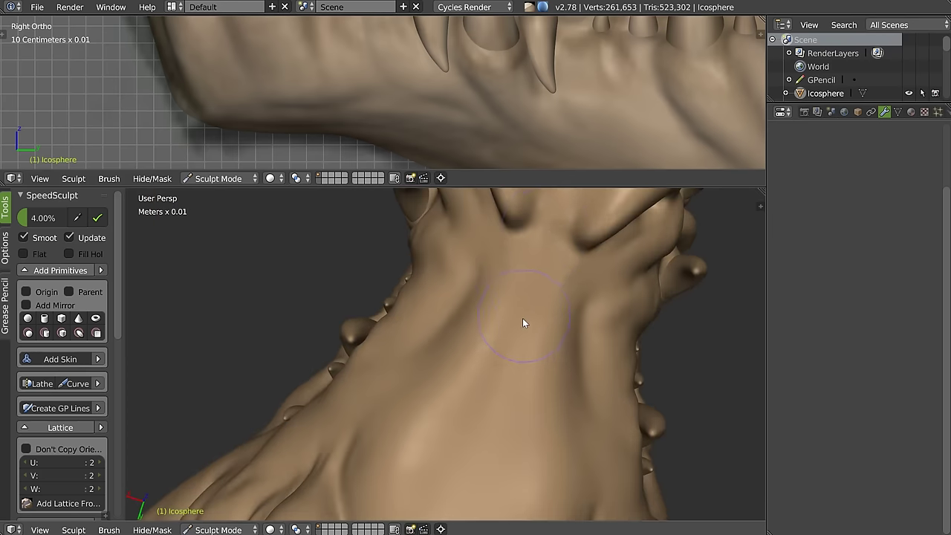
{"action": "mouse_move", "coordinate": [530, 319]}
{"action": "left_mouse_down"}
{"action": "mouse_move", "coordinate": [542, 271]}
{"action": "mouse_move", "coordinate": [528, 337]}
{"action": "left_mouse_up"}
{"action": "middle_click_drag", "start_coordinate": [527, 340], "coordinate": [519, 229]}
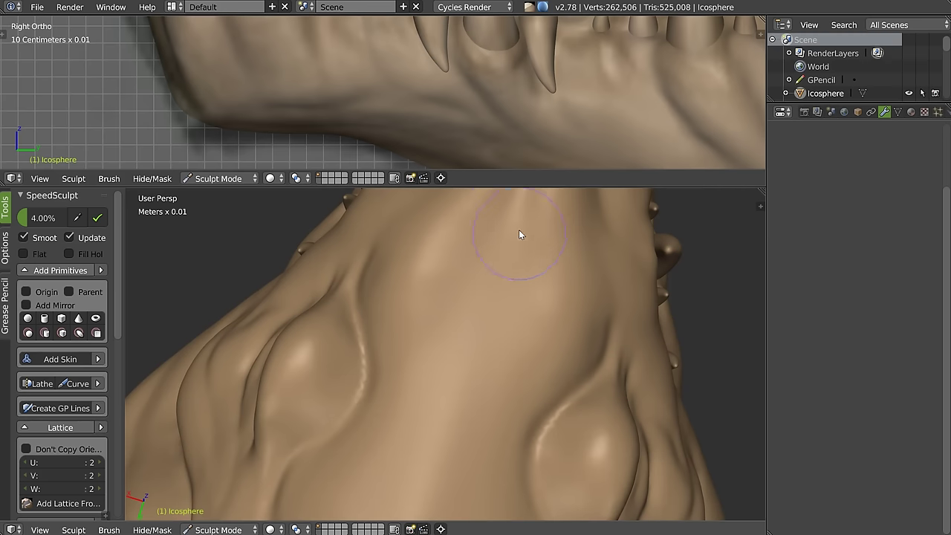
{"action": "left_click_drag", "start_coordinate": [504, 248], "coordinate": [521, 276]}
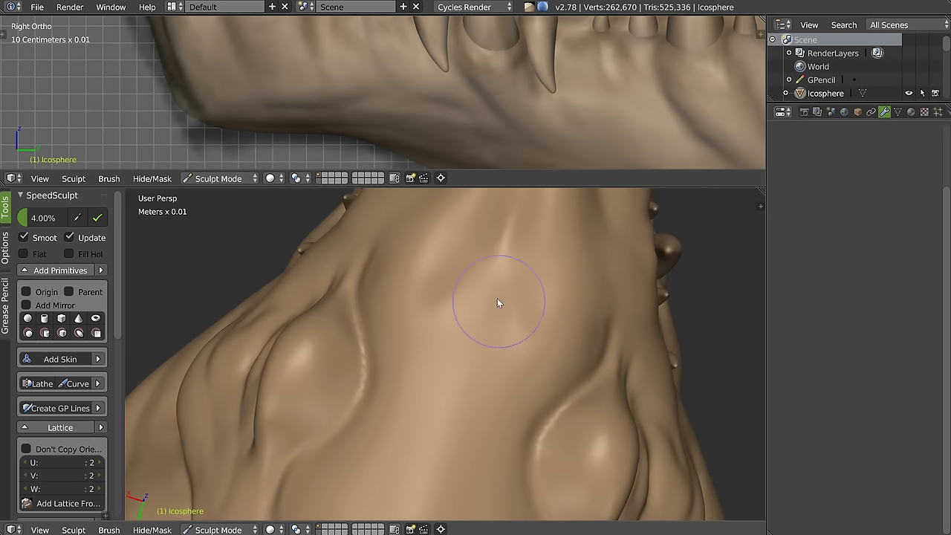
{"action": "mouse_move", "coordinate": [545, 274]}
{"action": "middle_mouse_down"}
{"action": "mouse_move", "coordinate": [484, 325]}
{"action": "mouse_move", "coordinate": [499, 265]}
{"action": "middle_mouse_up"}
{"action": "mouse_move", "coordinate": [499, 265]}
{"action": "left_mouse_down"}
{"action": "mouse_move", "coordinate": [499, 310]}
{"action": "mouse_move", "coordinate": [436, 280]}
{"action": "mouse_move", "coordinate": [472, 380]}
{"action": "left_mouse_up"}
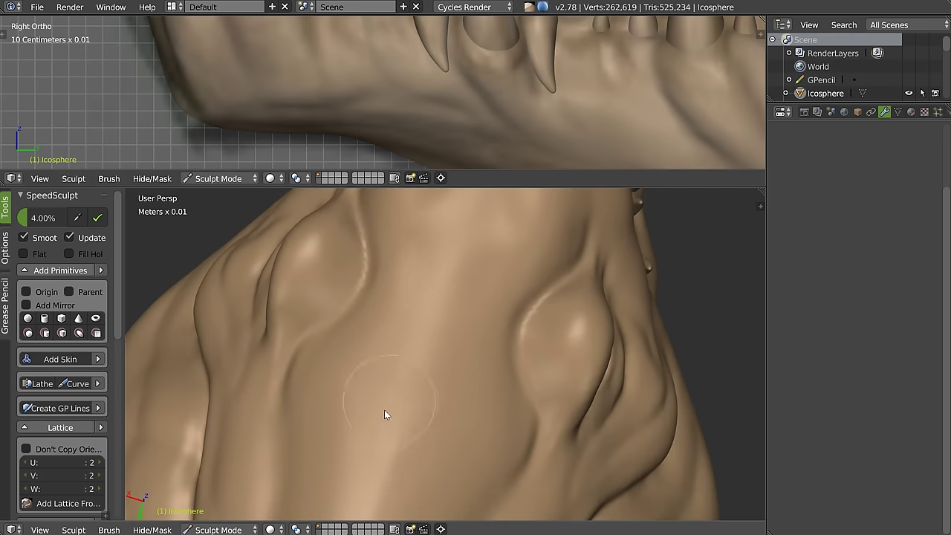
{"action": "mouse_move", "coordinate": [514, 334]}
{"action": "middle_mouse_down"}
{"action": "mouse_move", "coordinate": [495, 282]}
{"action": "mouse_move", "coordinate": [540, 282]}
{"action": "middle_mouse_up"}
{"action": "left_click_drag", "start_coordinate": [540, 282], "coordinate": [530, 345]}
{"action": "left_click_drag", "start_coordinate": [432, 393], "coordinate": [487, 360]}
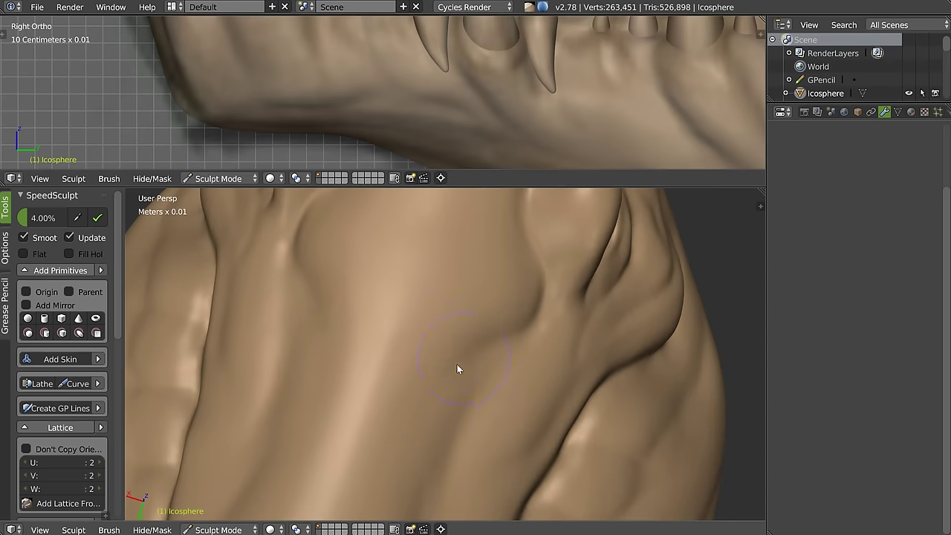
{"action": "mouse_move", "coordinate": [534, 336]}
{"action": "left_mouse_down"}
{"action": "mouse_move", "coordinate": [501, 401]}
{"action": "mouse_move", "coordinate": [520, 335]}
{"action": "mouse_move", "coordinate": [519, 382]}
{"action": "mouse_move", "coordinate": [547, 289]}
{"action": "mouse_move", "coordinate": [503, 378]}
{"action": "mouse_move", "coordinate": [445, 372]}
{"action": "left_mouse_up"}
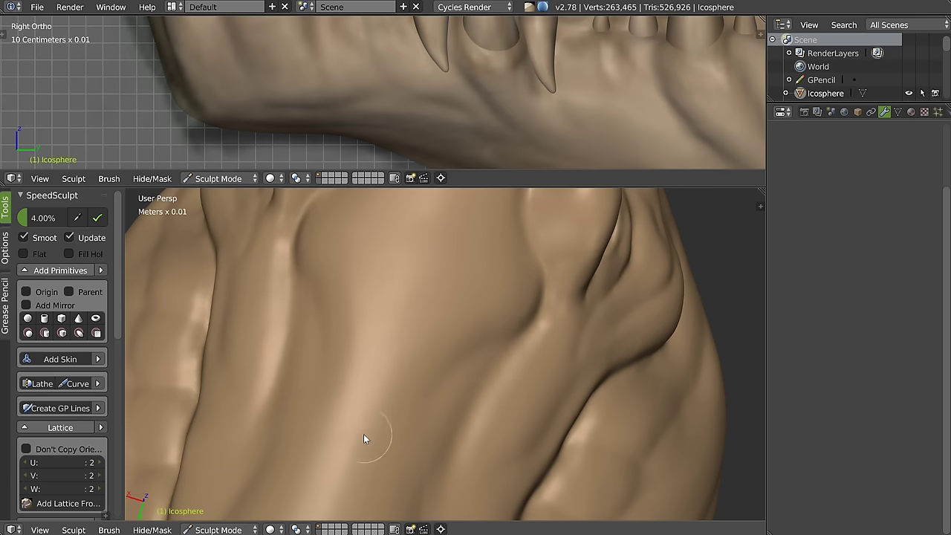
{"action": "mouse_move", "coordinate": [330, 442]}
{"action": "middle_mouse_down"}
{"action": "mouse_move", "coordinate": [404, 319]}
{"action": "mouse_move", "coordinate": [399, 333]}
{"action": "mouse_move", "coordinate": [341, 343]}
{"action": "mouse_move", "coordinate": [438, 312]}
{"action": "mouse_move", "coordinate": [487, 369]}
{"action": "mouse_move", "coordinate": [456, 342]}
{"action": "mouse_move", "coordinate": [339, 348]}
{"action": "mouse_move", "coordinate": [443, 363]}
{"action": "mouse_move", "coordinate": [522, 394]}
{"action": "mouse_move", "coordinate": [631, 375]}
{"action": "mouse_move", "coordinate": [508, 378]}
{"action": "middle_mouse_up"}
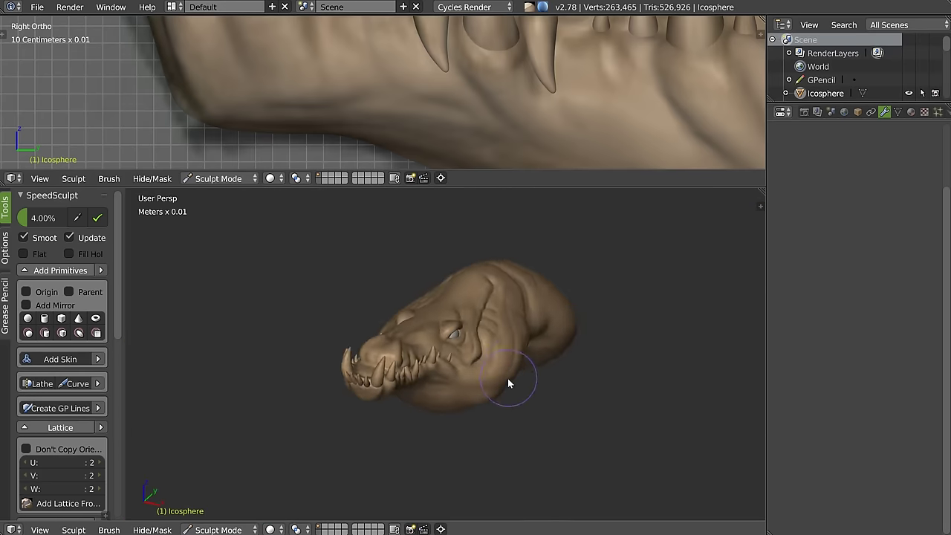
Step: Orbit to the jaw and teeth and sculpt the first wrinkles along the lower jaw
{"action": "scroll", "coordinate": [513, 357], "scroll_direction": "up", "scroll_amount": 5}
{"action": "mouse_move", "coordinate": [518, 337]}
{"action": "middle_mouse_down"}
{"action": "mouse_move", "coordinate": [464, 332]}
{"action": "mouse_move", "coordinate": [486, 339]}
{"action": "middle_mouse_up"}
{"action": "mouse_move", "coordinate": [376, 286]}
{"action": "middle_mouse_down"}
{"action": "mouse_move", "coordinate": [433, 279]}
{"action": "mouse_move", "coordinate": [393, 283]}
{"action": "mouse_move", "coordinate": [444, 307]}
{"action": "mouse_move", "coordinate": [441, 298]}
{"action": "mouse_move", "coordinate": [370, 314]}
{"action": "middle_mouse_up"}
{"action": "scroll", "coordinate": [436, 298], "scroll_direction": "up", "scroll_amount": 3}
{"action": "scroll", "coordinate": [415, 295], "scroll_direction": "up", "scroll_amount": 3}
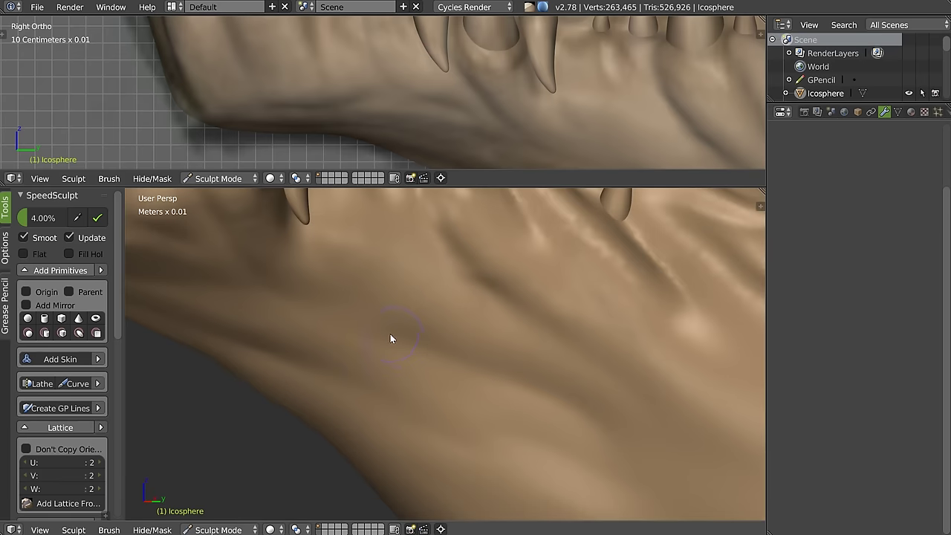
{"action": "mouse_move", "coordinate": [571, 347]}
{"action": "middle_mouse_down"}
{"action": "mouse_move", "coordinate": [437, 308]}
{"action": "mouse_move", "coordinate": [393, 265]}
{"action": "mouse_move", "coordinate": [432, 307]}
{"action": "middle_mouse_up"}
{"action": "mouse_move", "coordinate": [453, 276]}
{"action": "middle_mouse_down"}
{"action": "mouse_move", "coordinate": [424, 256]}
{"action": "mouse_move", "coordinate": [459, 210]}
{"action": "mouse_move", "coordinate": [482, 260]}
{"action": "mouse_move", "coordinate": [464, 231]}
{"action": "middle_mouse_up"}
{"action": "mouse_move", "coordinate": [477, 285]}
{"action": "left_mouse_down"}
{"action": "mouse_move", "coordinate": [462, 232]}
{"action": "mouse_move", "coordinate": [509, 323]}
{"action": "left_mouse_up"}
{"action": "middle_click_drag", "start_coordinate": [510, 324], "coordinate": [471, 269]}
{"action": "left_click_drag", "start_coordinate": [471, 270], "coordinate": [494, 321]}
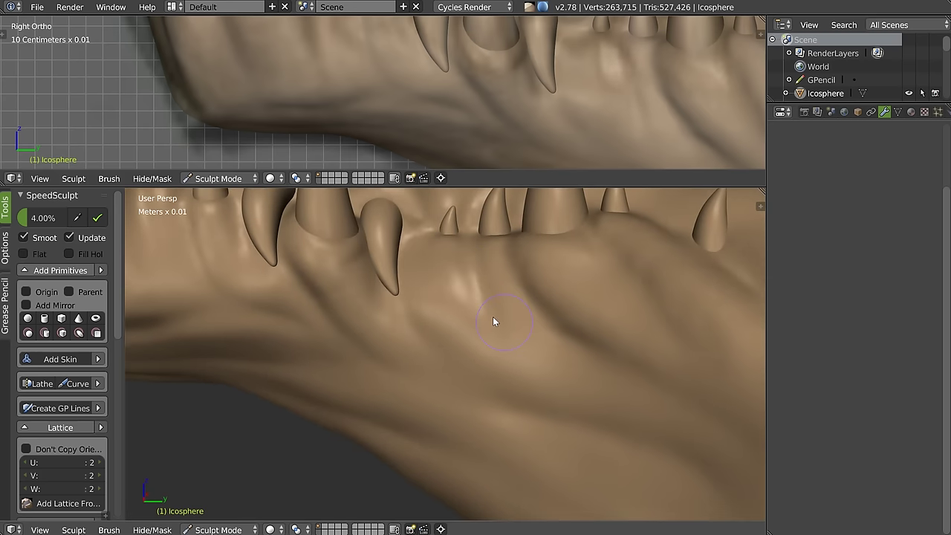
{"action": "middle_click_drag", "start_coordinate": [436, 260], "coordinate": [420, 228]}
{"action": "left_click_drag", "start_coordinate": [420, 228], "coordinate": [443, 321]}
{"action": "mouse_move", "coordinate": [420, 283]}
{"action": "middle_mouse_down"}
{"action": "mouse_move", "coordinate": [448, 304]}
{"action": "mouse_move", "coordinate": [444, 319]}
{"action": "mouse_move", "coordinate": [433, 295]}
{"action": "mouse_move", "coordinate": [435, 303]}
{"action": "mouse_move", "coordinate": [397, 320]}
{"action": "mouse_move", "coordinate": [436, 319]}
{"action": "middle_mouse_up"}
{"action": "mouse_move", "coordinate": [466, 266]}
{"action": "middle_mouse_down"}
{"action": "mouse_move", "coordinate": [444, 300]}
{"action": "mouse_move", "coordinate": [446, 347]}
{"action": "middle_mouse_up"}
Step: Switch to another brush with a much larger radius, soften the jaw ridge and sweep wrinkles below the teeth
{"action": "key", "text": "w"}
{"action": "left_click", "coordinate": [372, 296]}
{"action": "key", "text": "f"}
{"action": "left_click", "coordinate": [465, 305]}
{"action": "mouse_move", "coordinate": [455, 308]}
{"action": "left_mouse_down"}
{"action": "mouse_move", "coordinate": [499, 310]}
{"action": "mouse_move", "coordinate": [463, 314]}
{"action": "mouse_move", "coordinate": [480, 329]}
{"action": "mouse_move", "coordinate": [446, 275]}
{"action": "left_mouse_up"}
{"action": "mouse_move", "coordinate": [446, 275]}
{"action": "middle_mouse_down"}
{"action": "mouse_move", "coordinate": [436, 382]}
{"action": "mouse_move", "coordinate": [460, 312]}
{"action": "mouse_move", "coordinate": [425, 283]}
{"action": "mouse_move", "coordinate": [476, 294]}
{"action": "middle_mouse_up"}
{"action": "mouse_move", "coordinate": [481, 295]}
{"action": "left_mouse_down"}
{"action": "mouse_move", "coordinate": [649, 284]}
{"action": "mouse_move", "coordinate": [614, 278]}
{"action": "left_mouse_up"}
{"action": "mouse_move", "coordinate": [613, 278]}
{"action": "middle_mouse_down"}
{"action": "mouse_move", "coordinate": [584, 307]}
{"action": "mouse_move", "coordinate": [615, 322]}
{"action": "middle_mouse_up"}
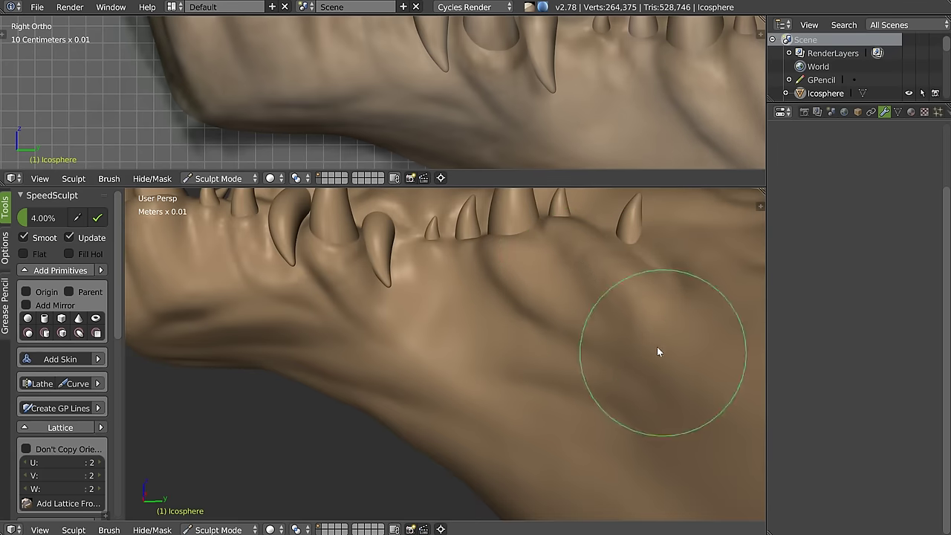
Step: Zoom in on the lower teeth and sculpt at the left fang base, undoing the accidental dent
{"action": "scroll", "coordinate": [490, 322], "scroll_direction": "up", "scroll_amount": 2}
{"action": "scroll", "coordinate": [450, 271], "scroll_direction": "up", "scroll_amount": 2}
{"action": "middle_click_drag", "start_coordinate": [450, 271], "coordinate": [461, 302]}
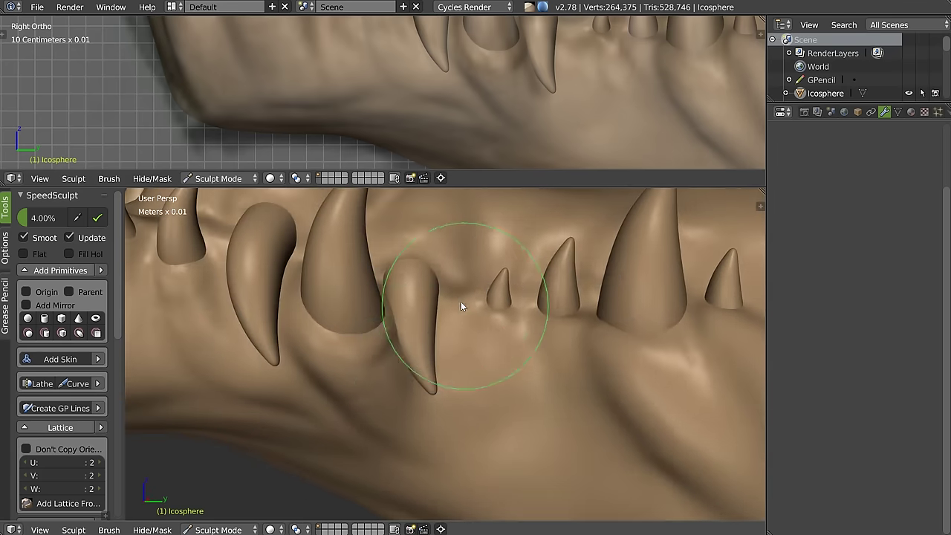
{"action": "scroll", "coordinate": [479, 300], "scroll_direction": "up", "scroll_amount": 2}
{"action": "scroll", "coordinate": [429, 291], "scroll_direction": "up", "scroll_amount": 1}
{"action": "left_click_drag", "start_coordinate": [428, 291], "coordinate": [432, 288]}
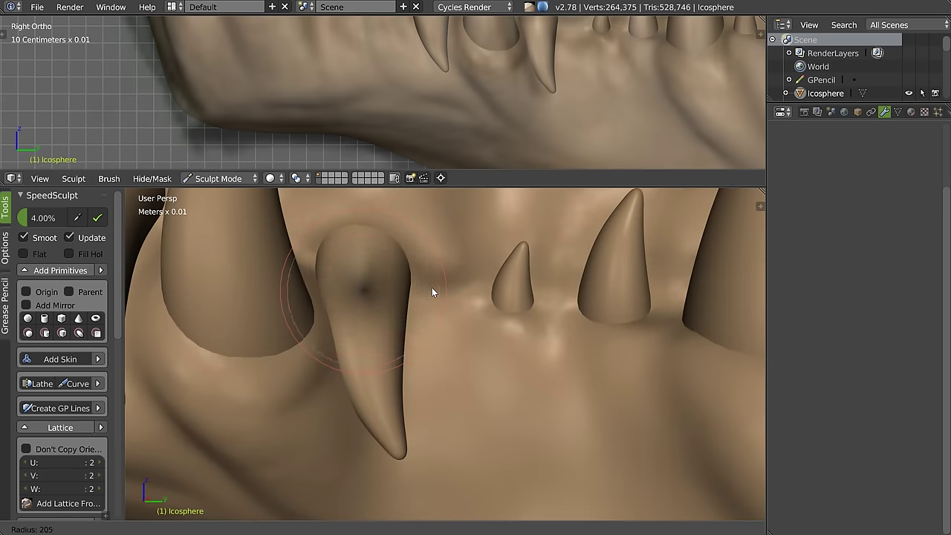
{"action": "key", "text": "ctrl+z"}
Step: Smooth the gum beside the small tooth, then build a gum ridge between the two small teeth with a smaller Clay brush
{"action": "mouse_move", "coordinate": [478, 321]}
{"action": "left_mouse_down"}
{"action": "mouse_move", "coordinate": [507, 332]}
{"action": "mouse_move", "coordinate": [496, 347]}
{"action": "left_mouse_up"}
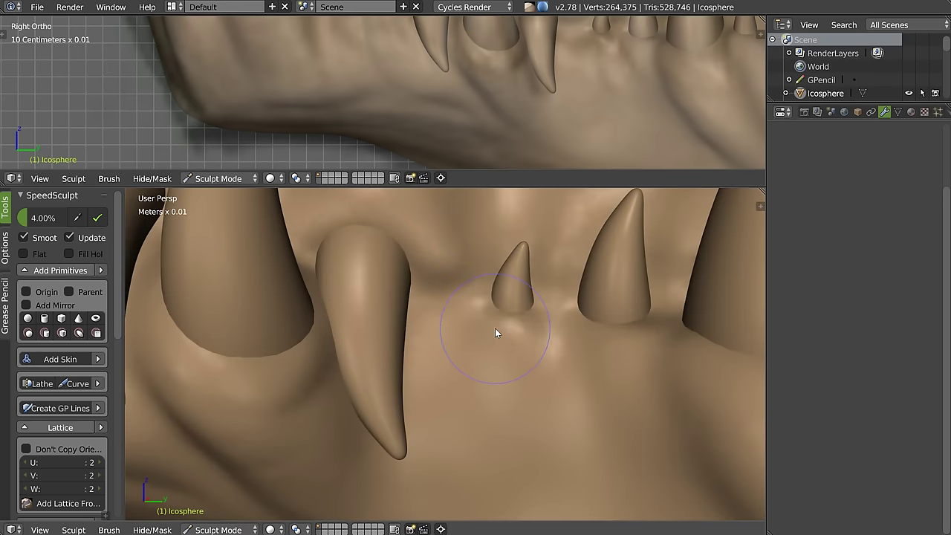
{"action": "key", "text": "w"}
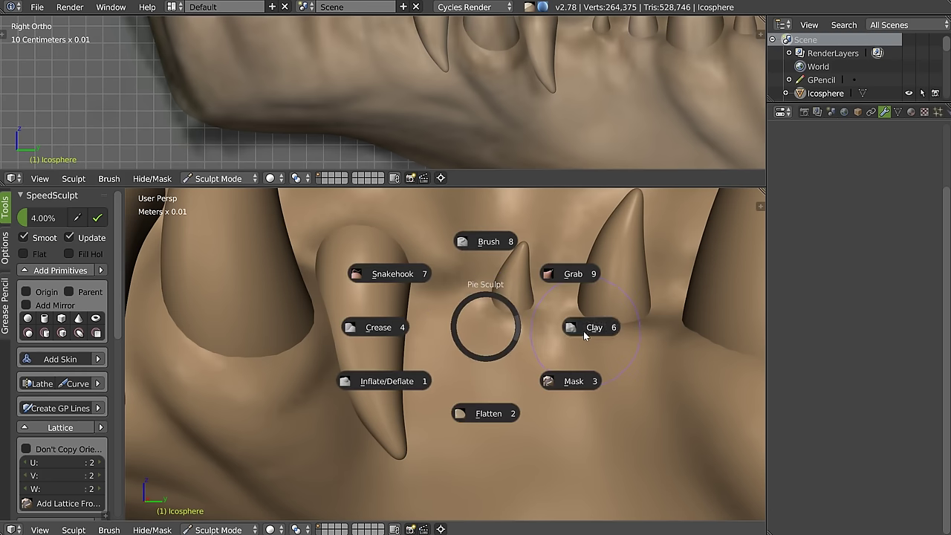
{"action": "left_click", "coordinate": [583, 331]}
{"action": "key", "text": "f"}
{"action": "left_click", "coordinate": [501, 326]}
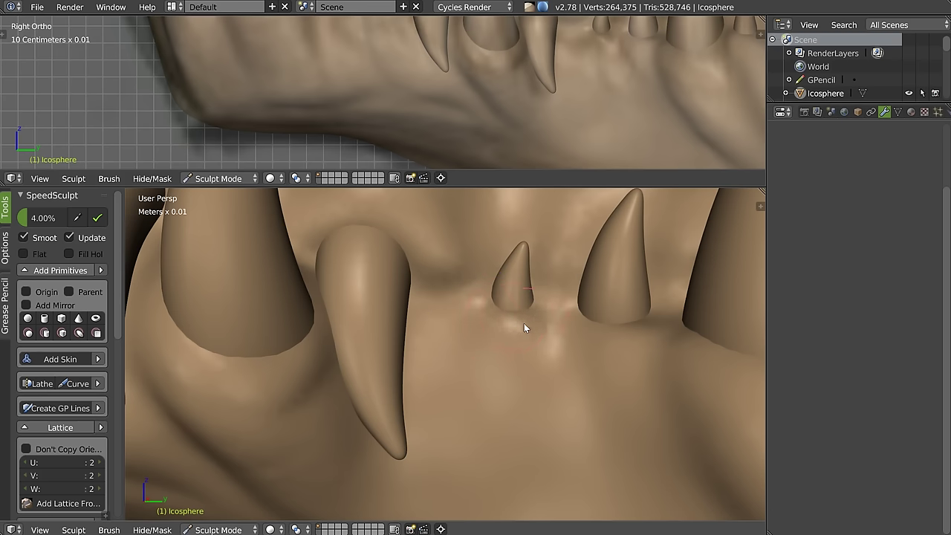
{"action": "left_click_drag", "start_coordinate": [508, 384], "coordinate": [559, 325]}
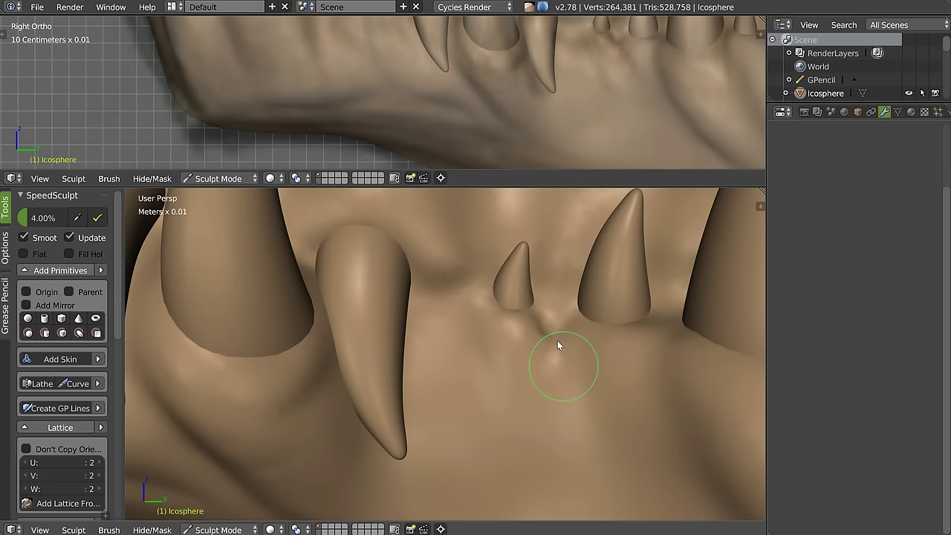
Step: Smooth the gum below the teeth and add detail along the gum line
{"action": "key", "text": "w"}
{"action": "left_click", "coordinate": [560, 314]}
{"action": "left_click_drag", "start_coordinate": [571, 369], "coordinate": [559, 333]}
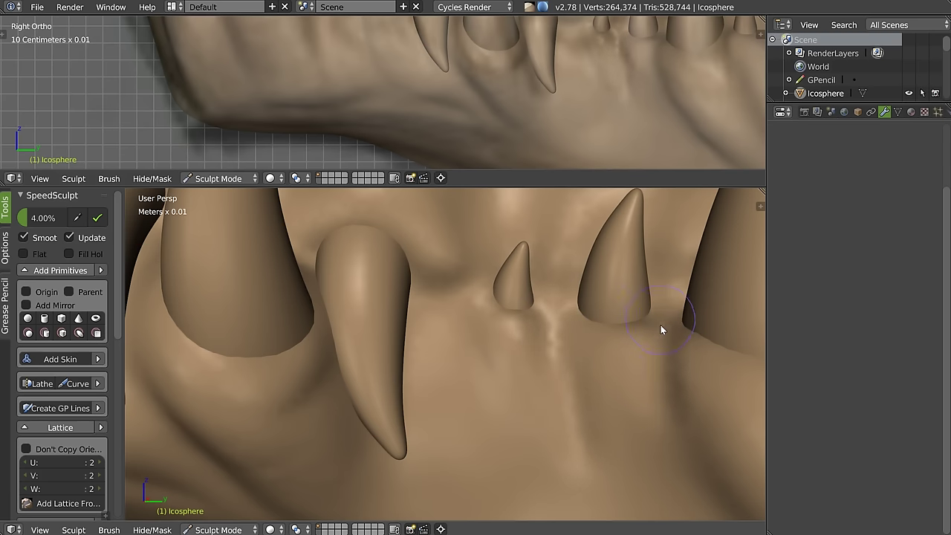
{"action": "middle_click_drag", "start_coordinate": [667, 432], "coordinate": [629, 367]}
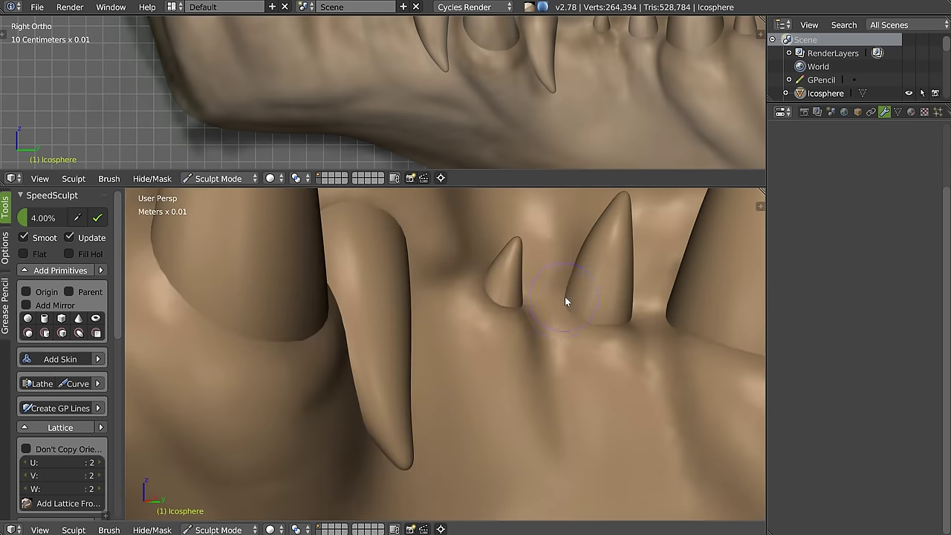
{"action": "scroll", "coordinate": [565, 296], "scroll_direction": "down", "scroll_amount": 3}
{"action": "middle_click_drag", "start_coordinate": [603, 331], "coordinate": [616, 358]}
{"action": "mouse_move", "coordinate": [617, 353]}
{"action": "left_mouse_down"}
{"action": "mouse_move", "coordinate": [620, 385]}
{"action": "mouse_move", "coordinate": [636, 399]}
{"action": "left_mouse_up"}
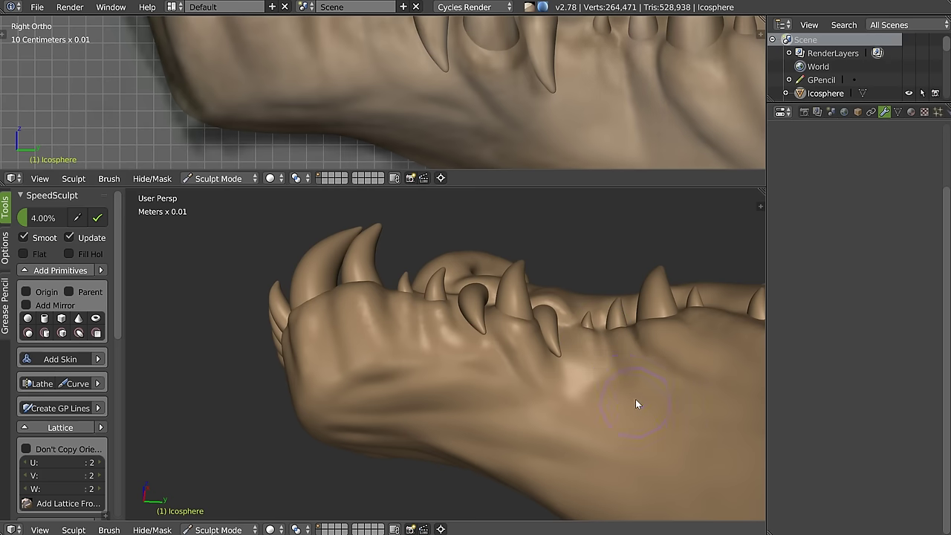
{"action": "scroll", "coordinate": [631, 380], "scroll_direction": "up", "scroll_amount": 3}
{"action": "middle_click_drag", "start_coordinate": [630, 360], "coordinate": [599, 321]}
{"action": "mouse_move", "coordinate": [599, 321]}
{"action": "left_mouse_down"}
{"action": "mouse_move", "coordinate": [631, 301]}
{"action": "mouse_move", "coordinate": [642, 325]}
{"action": "mouse_move", "coordinate": [584, 350]}
{"action": "mouse_move", "coordinate": [541, 315]}
{"action": "left_mouse_up"}
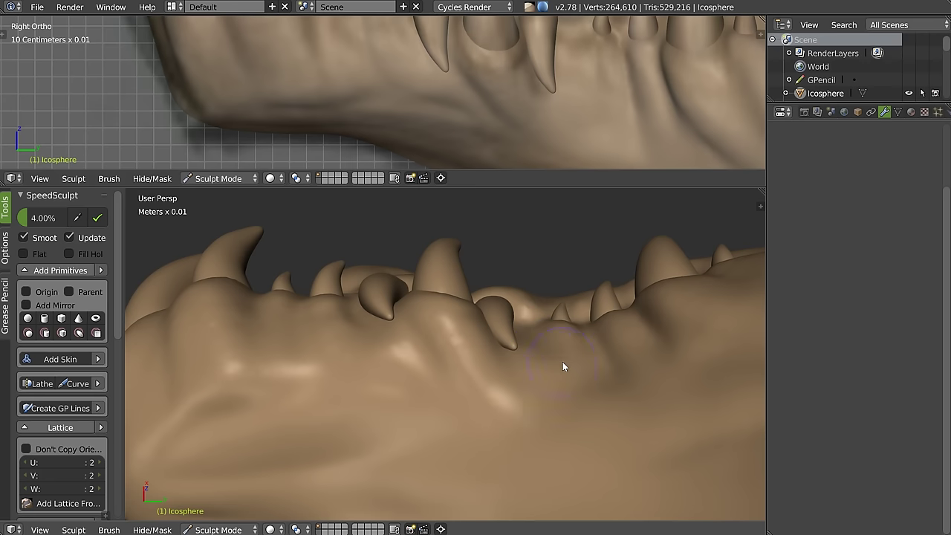
Step: From a low frontal view, crease the jaw beside the fangs and build gum around the small fang
{"action": "middle_click_drag", "start_coordinate": [590, 391], "coordinate": [594, 414]}
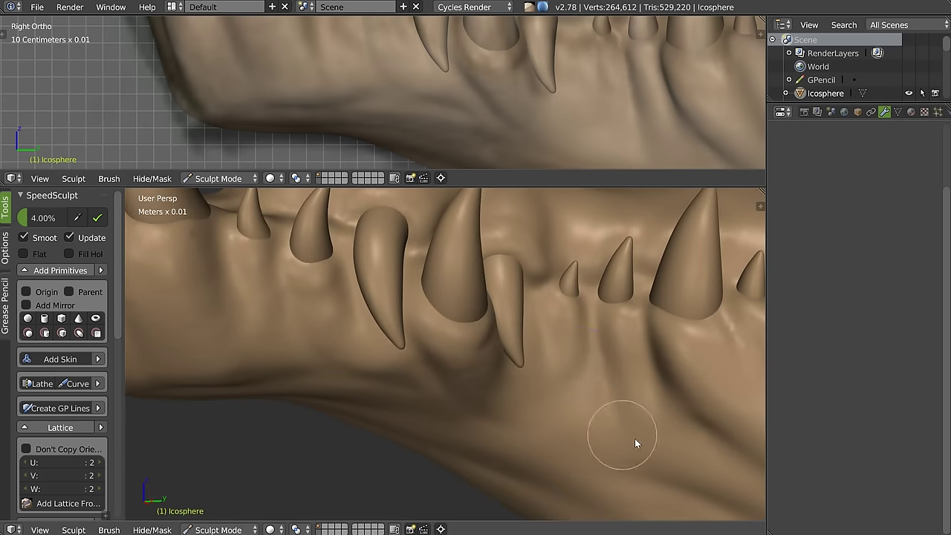
{"action": "scroll", "coordinate": [594, 331], "scroll_direction": "up", "scroll_amount": 2}
{"action": "scroll", "coordinate": [535, 304], "scroll_direction": "up", "scroll_amount": 2}
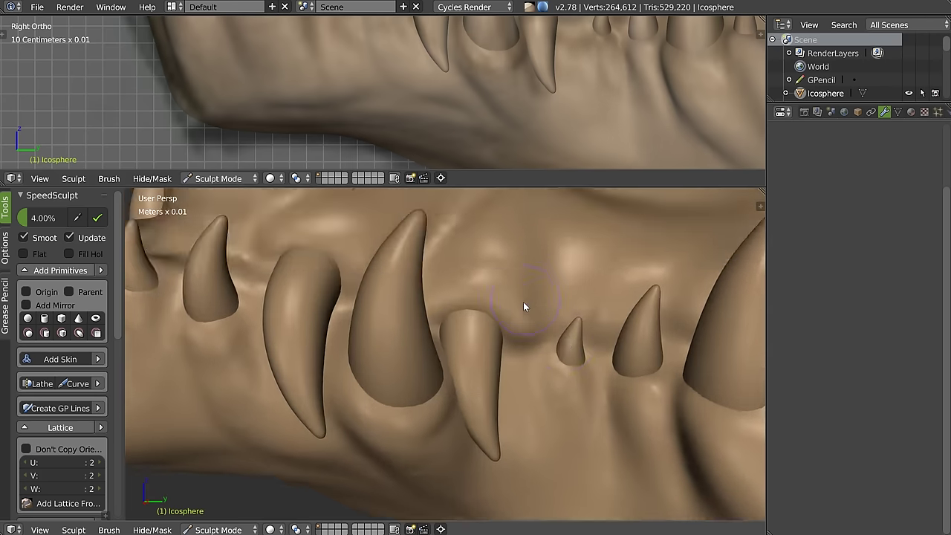
{"action": "scroll", "coordinate": [522, 327], "scroll_direction": "up", "scroll_amount": 2}
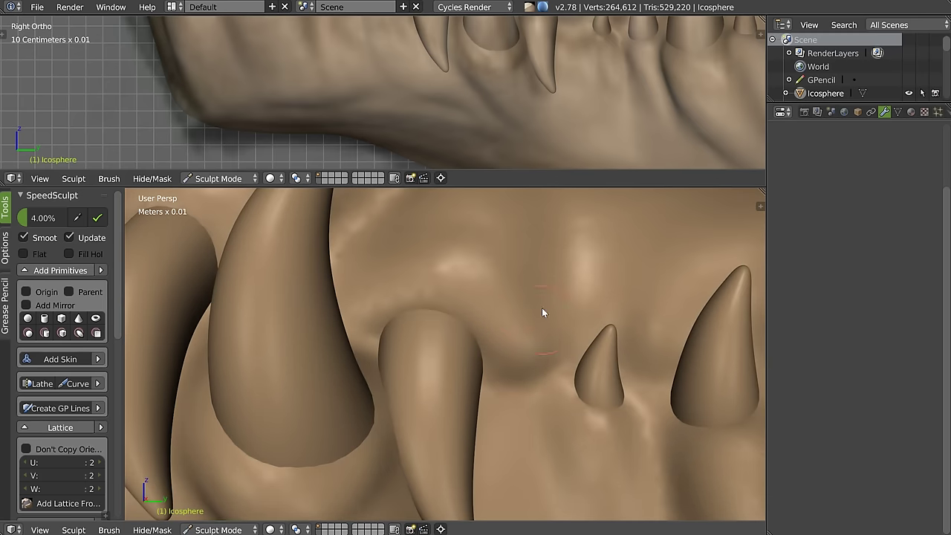
{"action": "left_click_drag", "start_coordinate": [574, 254], "coordinate": [581, 297]}
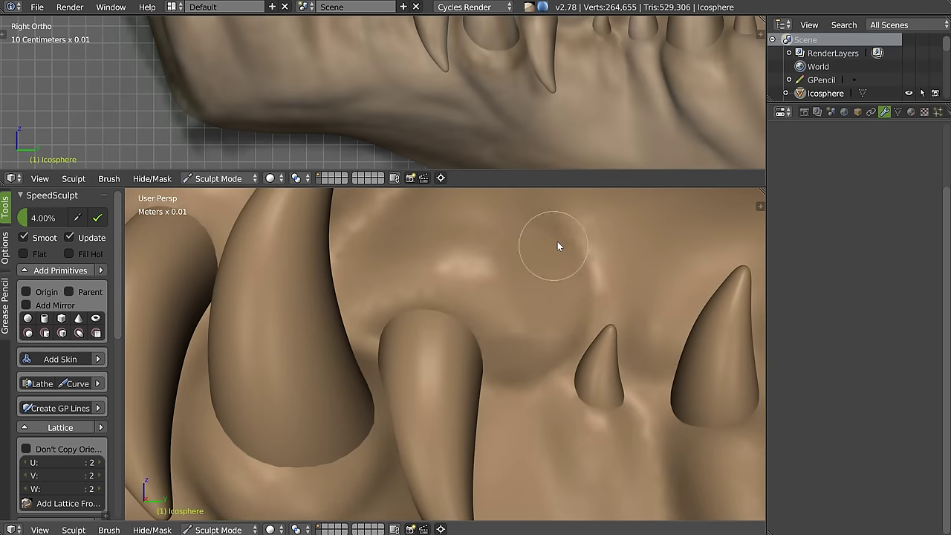
{"action": "left_click_drag", "start_coordinate": [590, 266], "coordinate": [589, 321]}
{"action": "middle_click_drag", "start_coordinate": [589, 320], "coordinate": [539, 349]}
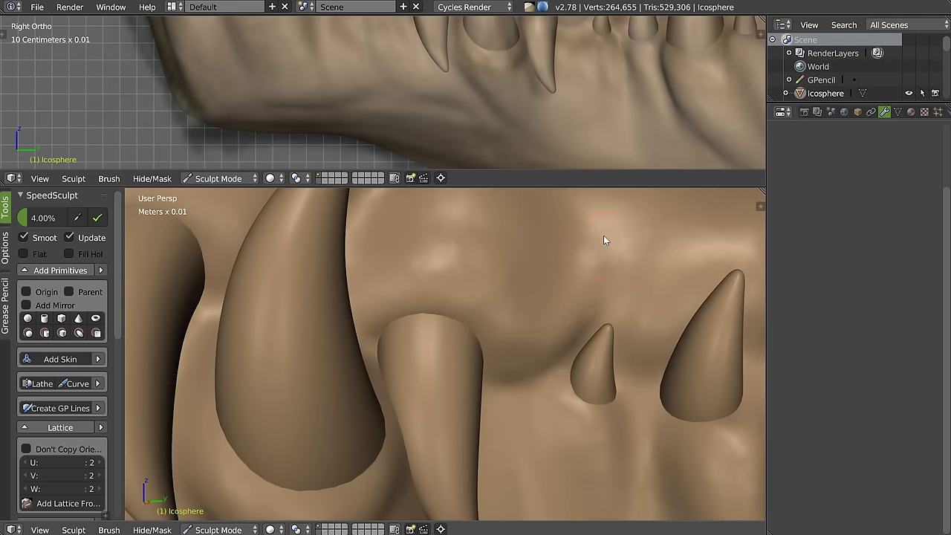
{"action": "left_click_drag", "start_coordinate": [604, 235], "coordinate": [540, 300]}
{"action": "mouse_move", "coordinate": [548, 348]}
{"action": "middle_mouse_down"}
{"action": "mouse_move", "coordinate": [489, 341]}
{"action": "mouse_move", "coordinate": [503, 376]}
{"action": "middle_mouse_up"}
{"action": "left_click_drag", "start_coordinate": [502, 377], "coordinate": [552, 256]}
{"action": "left_click_drag", "start_coordinate": [549, 299], "coordinate": [587, 298]}
{"action": "mouse_move", "coordinate": [588, 298]}
{"action": "middle_mouse_down"}
{"action": "mouse_move", "coordinate": [608, 255]}
{"action": "mouse_move", "coordinate": [493, 308]}
{"action": "middle_mouse_up"}
Step: Sculpt gum around the small fang base and along the tall fang, touching up its base
{"action": "key", "text": "w"}
{"action": "left_click", "coordinate": [497, 342]}
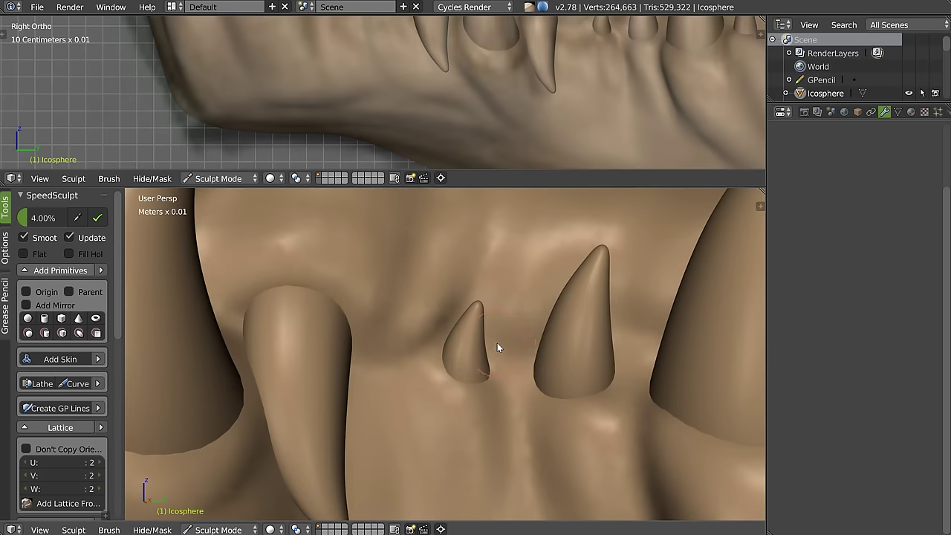
{"action": "left_click_drag", "start_coordinate": [508, 274], "coordinate": [568, 231]}
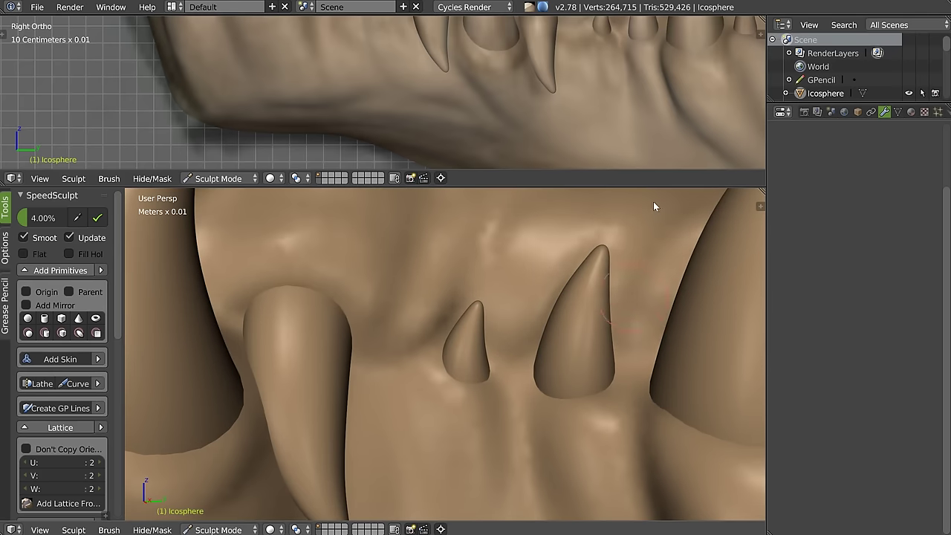
{"action": "left_click_drag", "start_coordinate": [653, 201], "coordinate": [637, 274]}
{"action": "key", "text": "w"}
{"action": "left_click", "coordinate": [634, 367]}
{"action": "left_click_drag", "start_coordinate": [647, 376], "coordinate": [578, 375]}
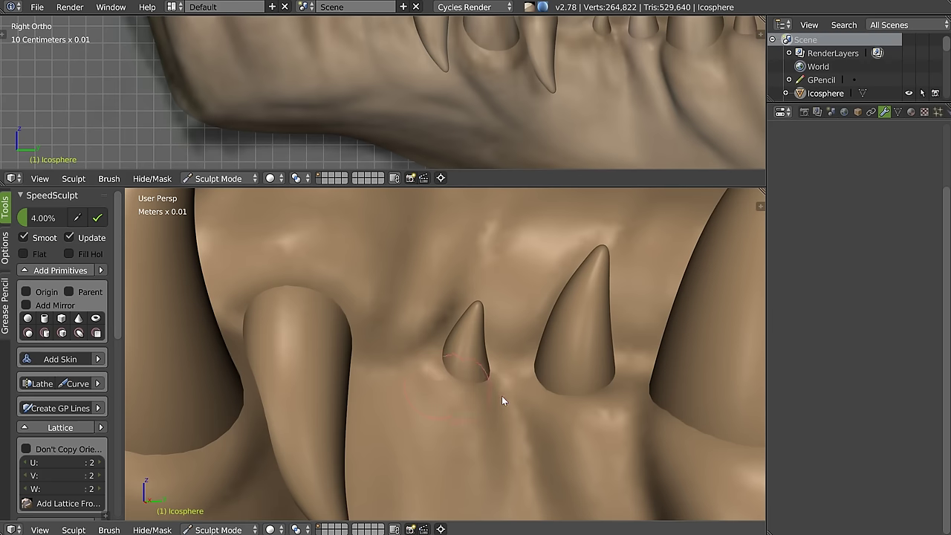
{"action": "scroll", "coordinate": [505, 369], "scroll_direction": "down", "scroll_amount": 3}
Step: Orbit to a side view of the head and neck and carve the first wrinkle creases into the neck
{"action": "middle_click_drag", "start_coordinate": [543, 356], "coordinate": [571, 359]}
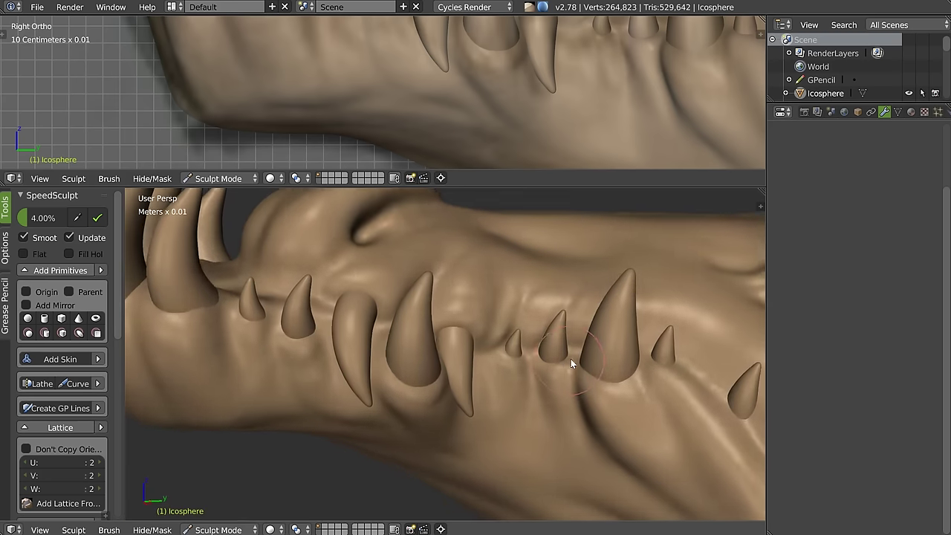
{"action": "scroll", "coordinate": [570, 309], "scroll_direction": "down", "scroll_amount": 4}
{"action": "mouse_move", "coordinate": [522, 334]}
{"action": "middle_mouse_down"}
{"action": "mouse_move", "coordinate": [610, 307]}
{"action": "mouse_move", "coordinate": [509, 291]}
{"action": "mouse_move", "coordinate": [564, 309]}
{"action": "middle_mouse_up"}
{"action": "scroll", "coordinate": [563, 308], "scroll_direction": "down", "scroll_amount": 3}
{"action": "mouse_move", "coordinate": [598, 334]}
{"action": "middle_mouse_down"}
{"action": "mouse_move", "coordinate": [591, 301]}
{"action": "mouse_move", "coordinate": [547, 356]}
{"action": "middle_mouse_up"}
{"action": "scroll", "coordinate": [547, 356], "scroll_direction": "up", "scroll_amount": 3}
{"action": "mouse_move", "coordinate": [570, 319]}
{"action": "middle_mouse_down"}
{"action": "mouse_move", "coordinate": [546, 346]}
{"action": "mouse_move", "coordinate": [504, 312]}
{"action": "mouse_move", "coordinate": [510, 276]}
{"action": "mouse_move", "coordinate": [404, 344]}
{"action": "middle_mouse_up"}
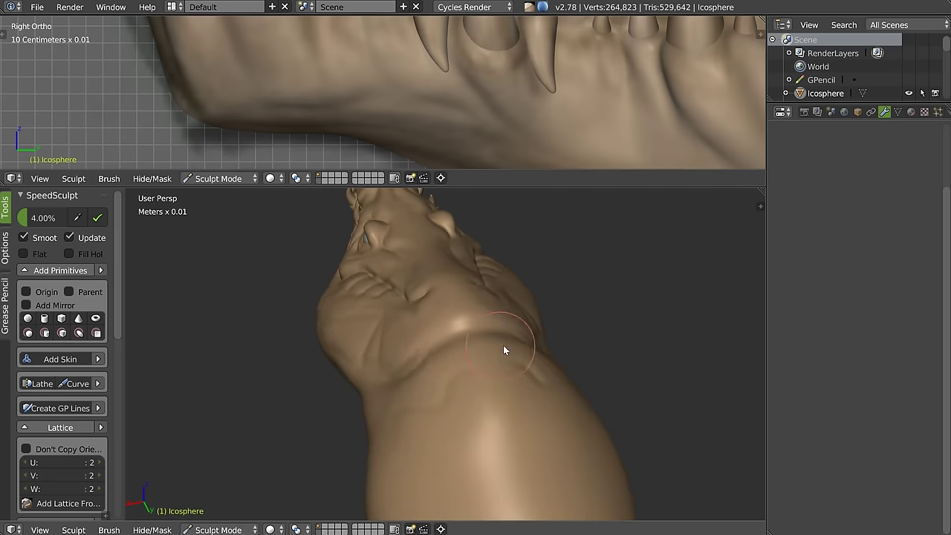
{"action": "scroll", "coordinate": [414, 343], "scroll_direction": "up", "scroll_amount": 2}
{"action": "scroll", "coordinate": [414, 343], "scroll_direction": "up", "scroll_amount": 1}
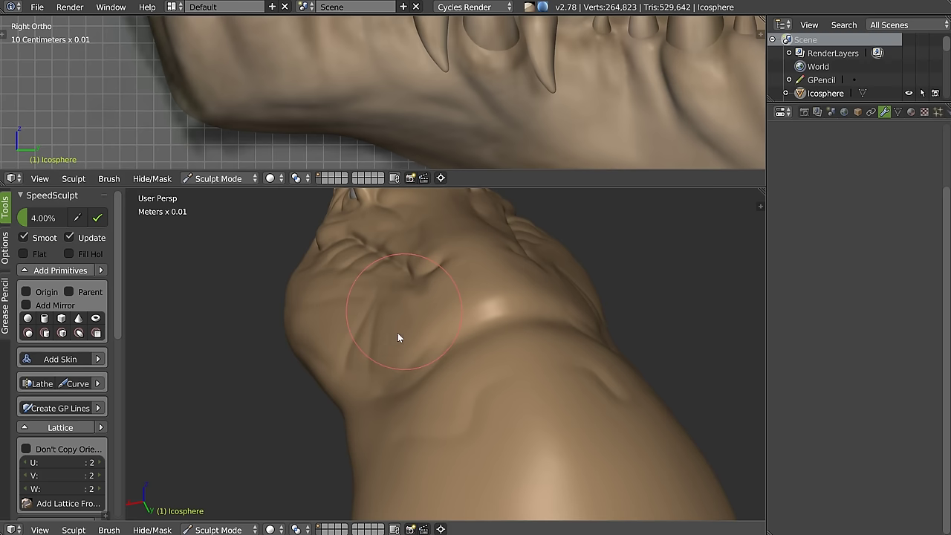
{"action": "mouse_move", "coordinate": [417, 318]}
{"action": "left_mouse_down"}
{"action": "mouse_move", "coordinate": [367, 336]}
{"action": "mouse_move", "coordinate": [371, 317]}
{"action": "mouse_move", "coordinate": [392, 342]}
{"action": "mouse_move", "coordinate": [386, 356]}
{"action": "left_mouse_up"}
{"action": "mouse_move", "coordinate": [387, 356]}
{"action": "middle_mouse_down"}
{"action": "mouse_move", "coordinate": [377, 318]}
{"action": "mouse_move", "coordinate": [389, 361]}
{"action": "mouse_move", "coordinate": [489, 333]}
{"action": "mouse_move", "coordinate": [596, 281]}
{"action": "middle_mouse_up"}
Step: In the side view, shrink the Crease brush and deepen the creases along the neck
{"action": "key", "text": "w"}
{"action": "left_click", "coordinate": [387, 356]}
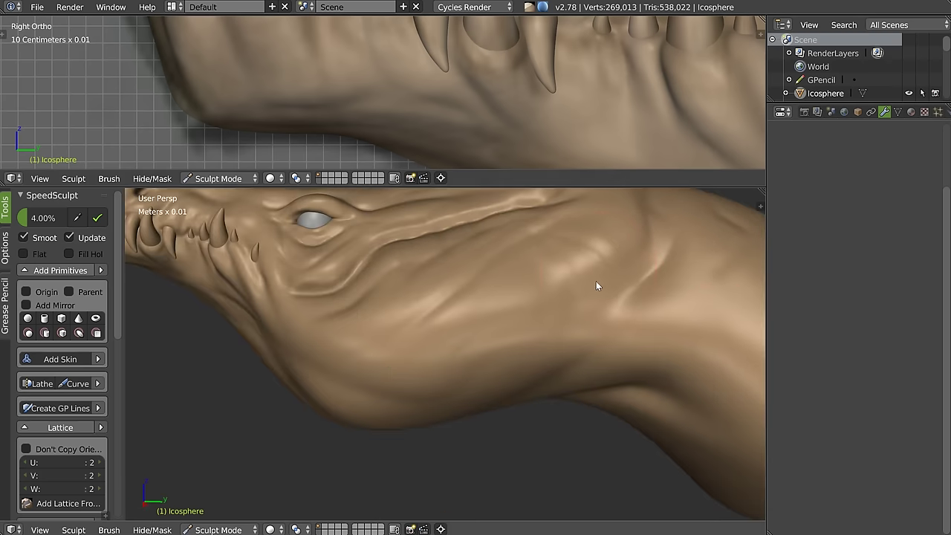
{"action": "middle_click_drag", "start_coordinate": [524, 98], "coordinate": [418, 93], "text": "shift"}
{"action": "scroll", "coordinate": [446, 90], "scroll_direction": "down", "scroll_amount": 2}
{"action": "mouse_move", "coordinate": [510, 87]}
{"action": "middle_mouse_down", "text": "shift"}
{"action": "mouse_move", "coordinate": [453, 104]}
{"action": "mouse_move", "coordinate": [509, 104]}
{"action": "mouse_move", "coordinate": [479, 112]}
{"action": "mouse_move", "coordinate": [486, 100]}
{"action": "middle_mouse_up", "text": "shift"}
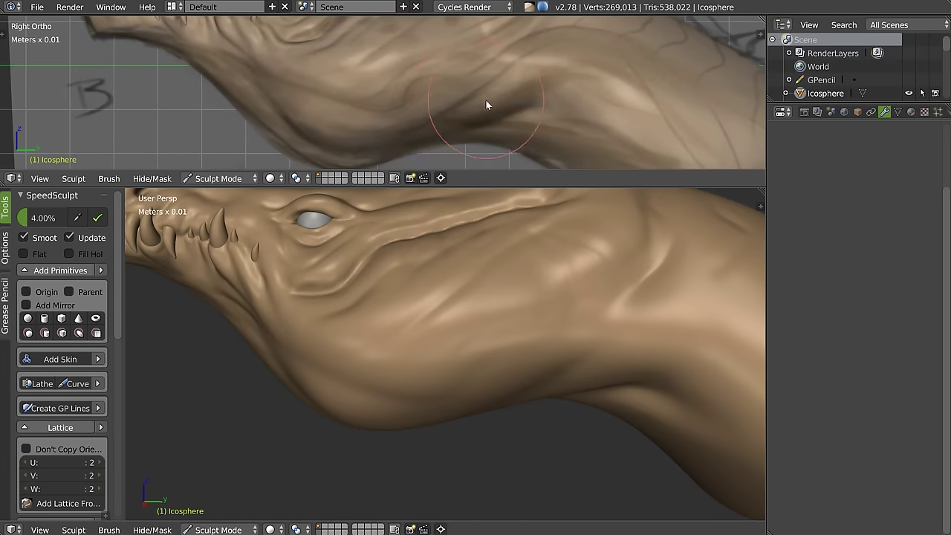
{"action": "key", "text": "f"}
{"action": "left_click", "coordinate": [425, 115]}
{"action": "mouse_move", "coordinate": [434, 128]}
{"action": "left_mouse_down"}
{"action": "mouse_move", "coordinate": [404, 133]}
{"action": "mouse_move", "coordinate": [442, 127]}
{"action": "mouse_move", "coordinate": [478, 95]}
{"action": "mouse_move", "coordinate": [544, 110]}
{"action": "mouse_move", "coordinate": [459, 138]}
{"action": "mouse_move", "coordinate": [566, 86]}
{"action": "mouse_move", "coordinate": [540, 115]}
{"action": "mouse_move", "coordinate": [620, 138]}
{"action": "left_mouse_up"}
Step: Carve creases along the neck and back of the head, panning along the side view
{"action": "middle_click_drag", "start_coordinate": [654, 374], "coordinate": [594, 352]}
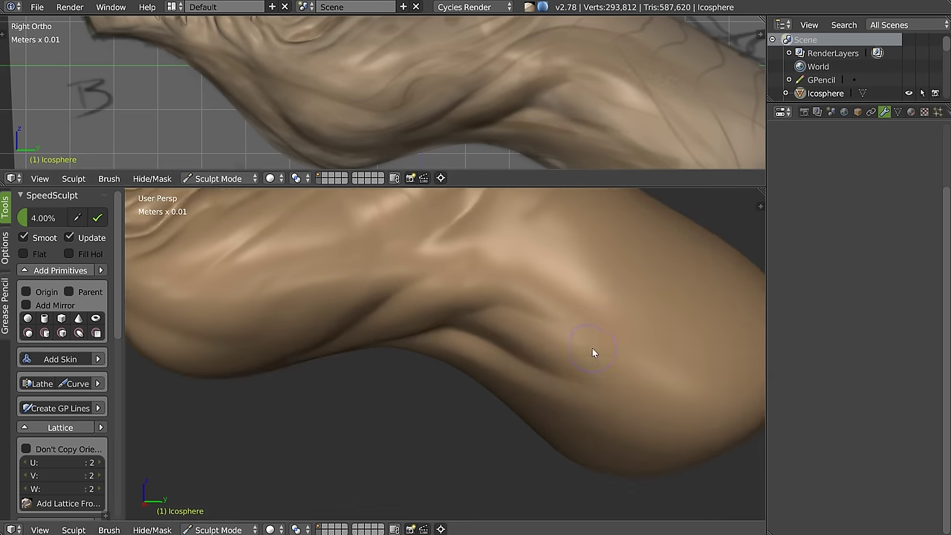
{"action": "middle_click_drag", "start_coordinate": [597, 117], "coordinate": [508, 87], "text": "shift"}
{"action": "left_click_drag", "start_coordinate": [592, 128], "coordinate": [666, 145]}
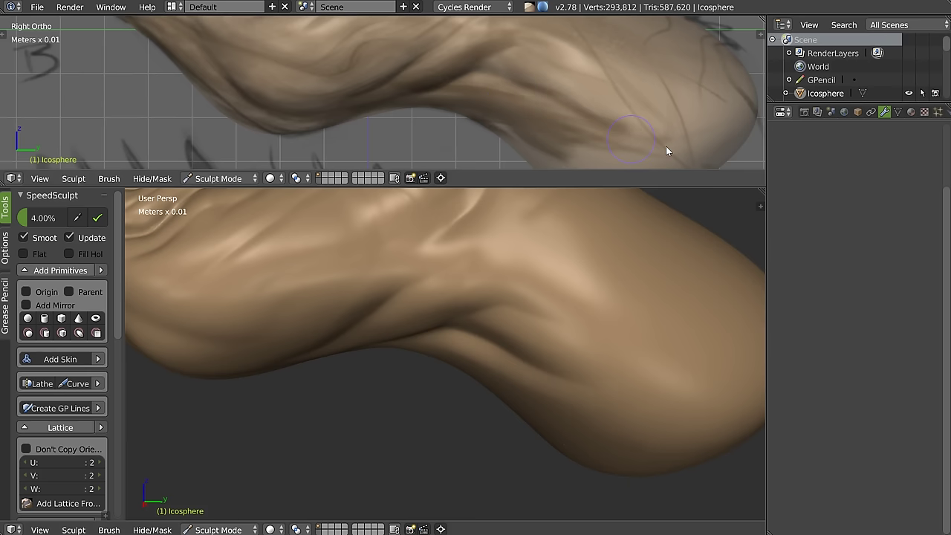
{"action": "middle_click_drag", "start_coordinate": [666, 146], "coordinate": [551, 124], "text": "shift"}
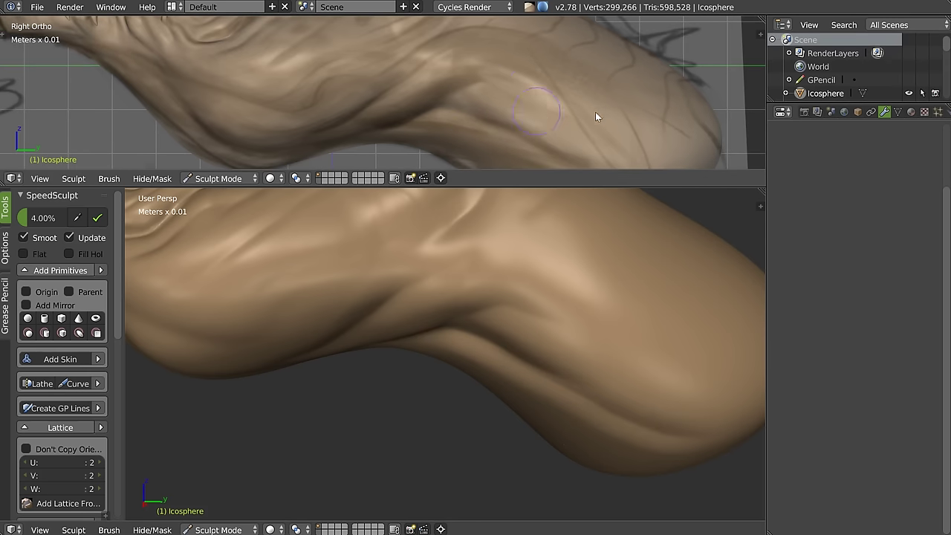
{"action": "left_click_drag", "start_coordinate": [595, 116], "coordinate": [520, 95]}
{"action": "middle_click_drag", "start_coordinate": [520, 95], "coordinate": [522, 137], "text": "shift"}
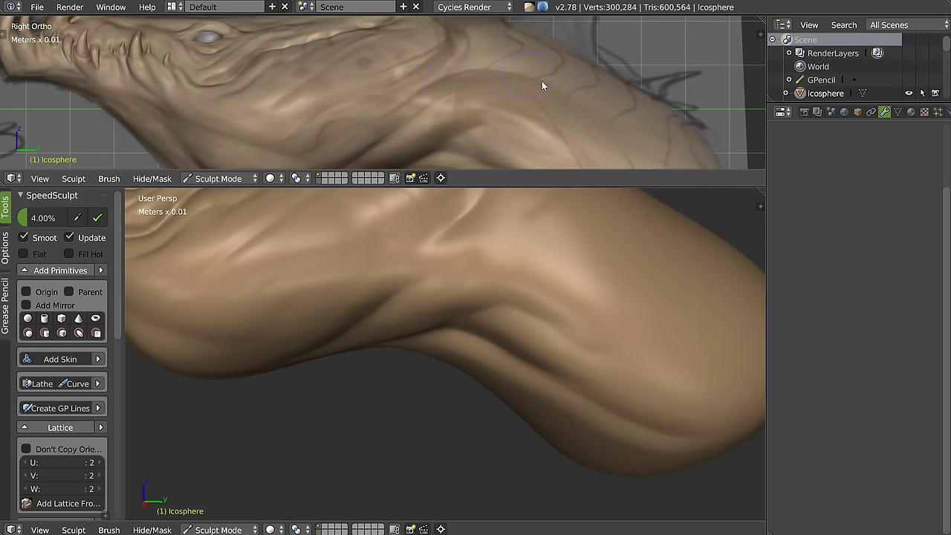
{"action": "left_click_drag", "start_coordinate": [664, 162], "coordinate": [547, 101]}
{"action": "mouse_move", "coordinate": [497, 78]}
{"action": "middle_mouse_down", "text": "shift"}
{"action": "mouse_move", "coordinate": [417, 130]}
{"action": "mouse_move", "coordinate": [413, 94]}
{"action": "middle_mouse_up", "text": "shift"}
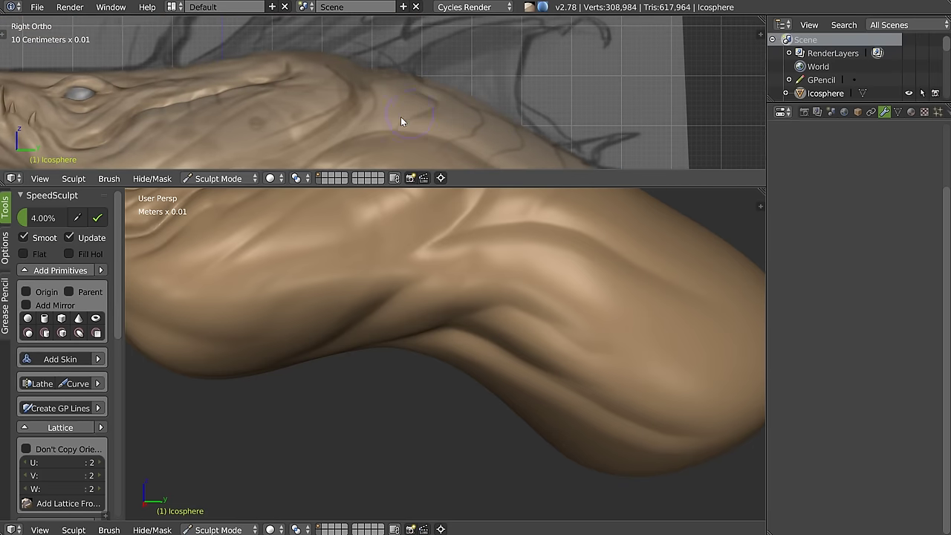
Step: Extend the creases further toward the rounded rear end of the neck
{"action": "left_click_drag", "start_coordinate": [401, 117], "coordinate": [488, 114]}
{"action": "middle_click_drag", "start_coordinate": [440, 140], "coordinate": [433, 90], "text": "shift"}
{"action": "mouse_move", "coordinate": [433, 91]}
{"action": "left_mouse_down"}
{"action": "mouse_move", "coordinate": [432, 72]}
{"action": "mouse_move", "coordinate": [470, 111]}
{"action": "left_mouse_up"}
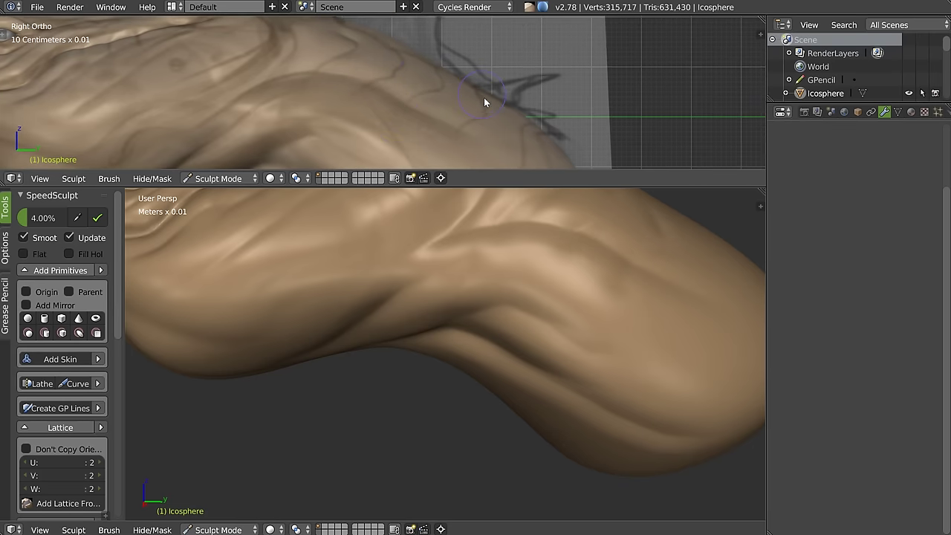
{"action": "middle_click_drag", "start_coordinate": [459, 136], "coordinate": [457, 110], "text": "shift"}
{"action": "left_click_drag", "start_coordinate": [457, 110], "coordinate": [437, 82]}
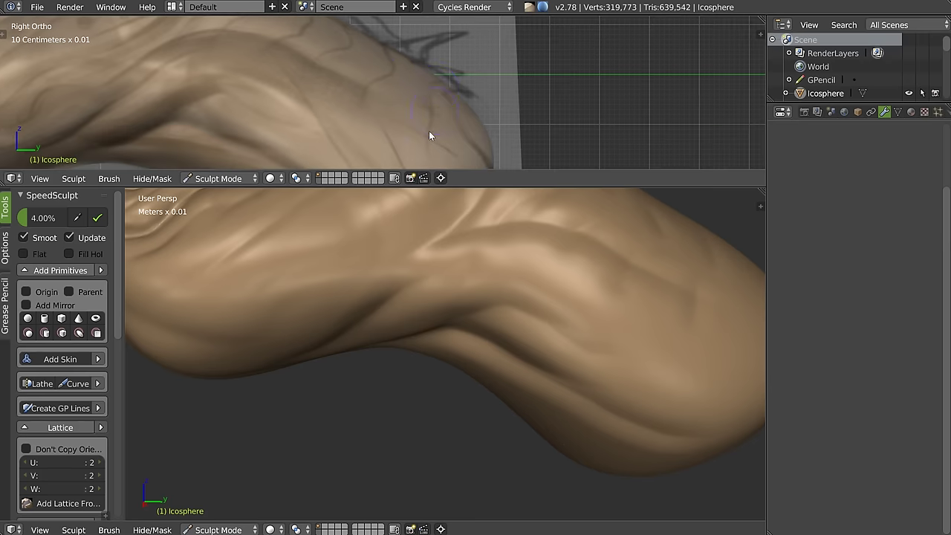
{"action": "left_click_drag", "start_coordinate": [489, 101], "coordinate": [529, 111]}
{"action": "scroll", "coordinate": [588, 330], "scroll_direction": "down", "scroll_amount": 5}
{"action": "mouse_move", "coordinate": [444, 74]}
{"action": "middle_mouse_down", "text": "shift"}
{"action": "mouse_move", "coordinate": [526, 148]}
{"action": "mouse_move", "coordinate": [433, 85]}
{"action": "mouse_move", "coordinate": [424, 57]}
{"action": "middle_mouse_up", "text": "shift"}
{"action": "scroll", "coordinate": [538, 340], "scroll_direction": "up", "scroll_amount": 3}
Step: Sculpt detail and a bump on the rounded neck end, plus a ridge on its lower surface
{"action": "middle_click_drag", "start_coordinate": [537, 339], "coordinate": [500, 365]}
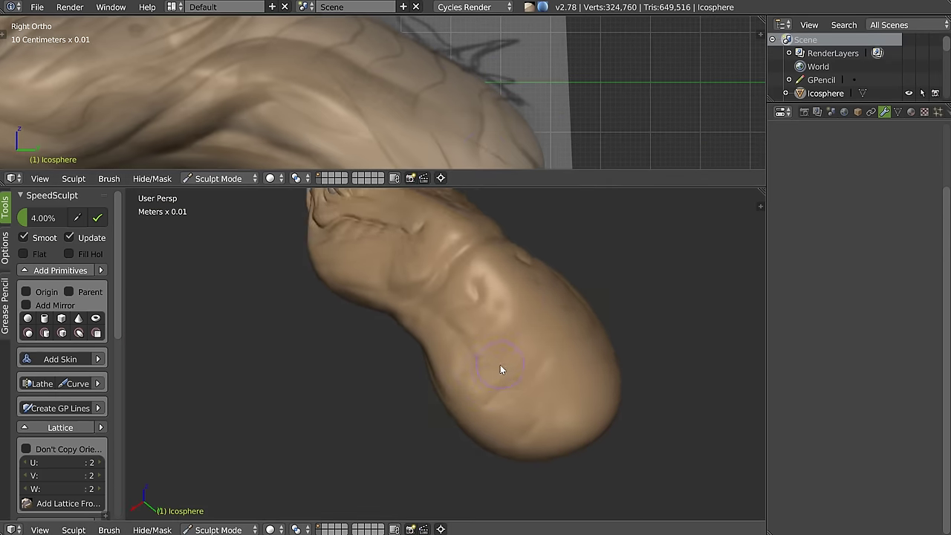
{"action": "scroll", "coordinate": [520, 278], "scroll_direction": "up", "scroll_amount": 3}
{"action": "mouse_move", "coordinate": [423, 229]}
{"action": "left_mouse_down"}
{"action": "mouse_move", "coordinate": [420, 272]}
{"action": "mouse_move", "coordinate": [470, 280]}
{"action": "left_mouse_up"}
{"action": "middle_click_drag", "start_coordinate": [471, 281], "coordinate": [355, 328]}
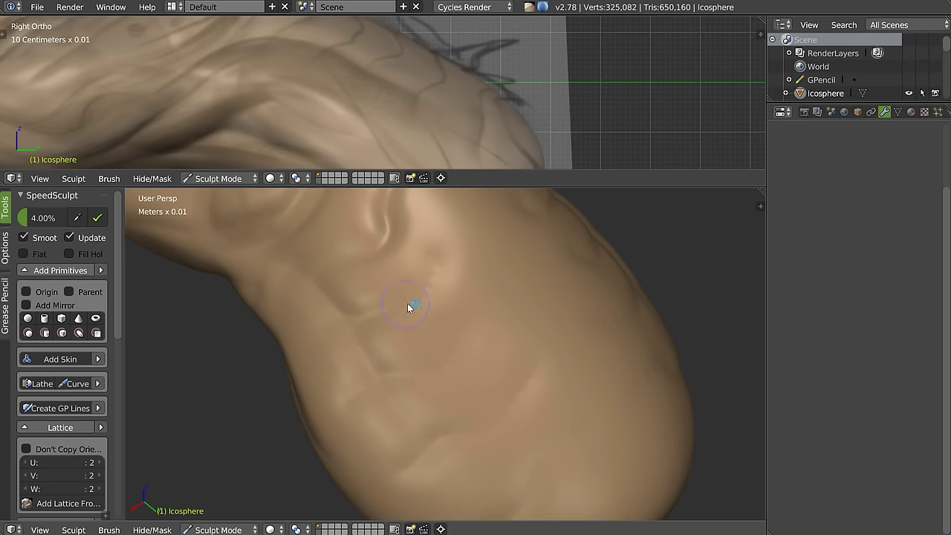
{"action": "left_click_drag", "start_coordinate": [439, 257], "coordinate": [485, 214]}
{"action": "middle_click_drag", "start_coordinate": [484, 215], "coordinate": [461, 303]}
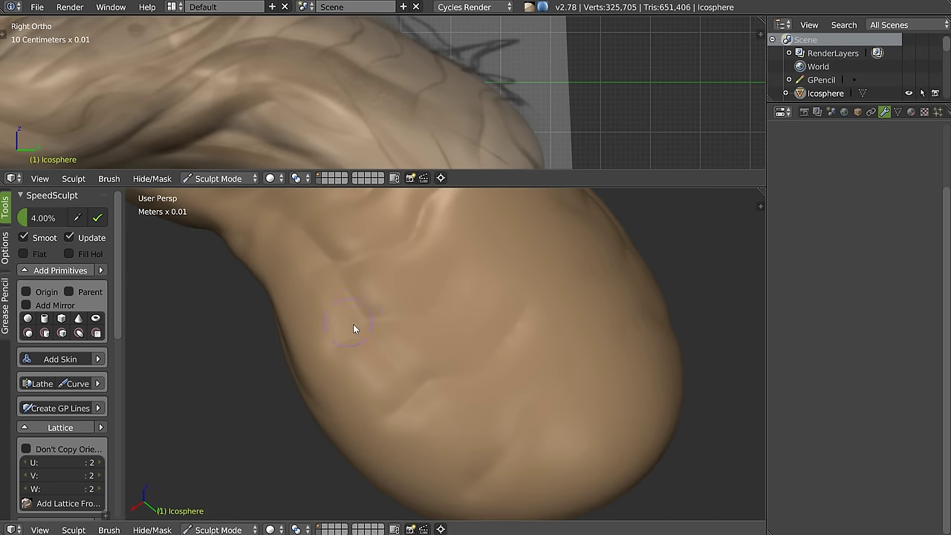
{"action": "left_click_drag", "start_coordinate": [468, 250], "coordinate": [483, 260]}
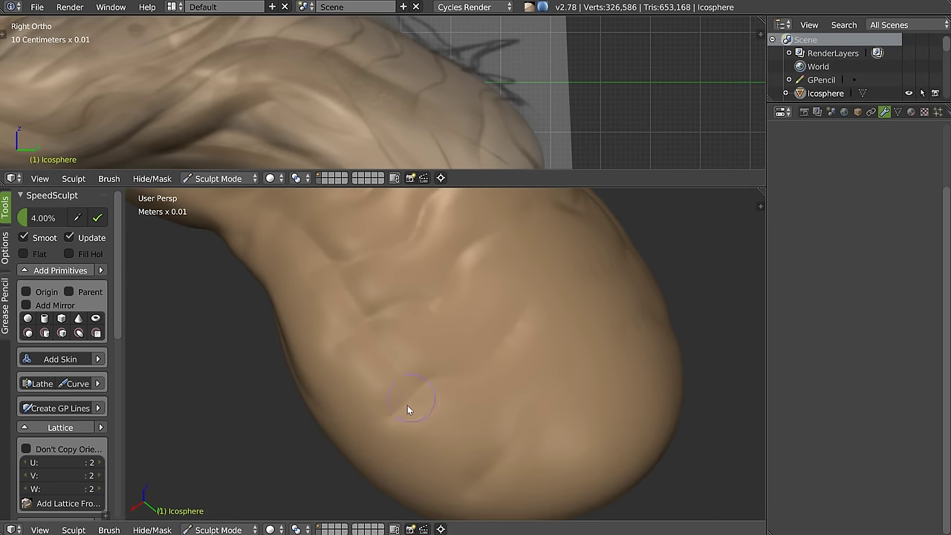
{"action": "left_click_drag", "start_coordinate": [533, 304], "coordinate": [571, 260]}
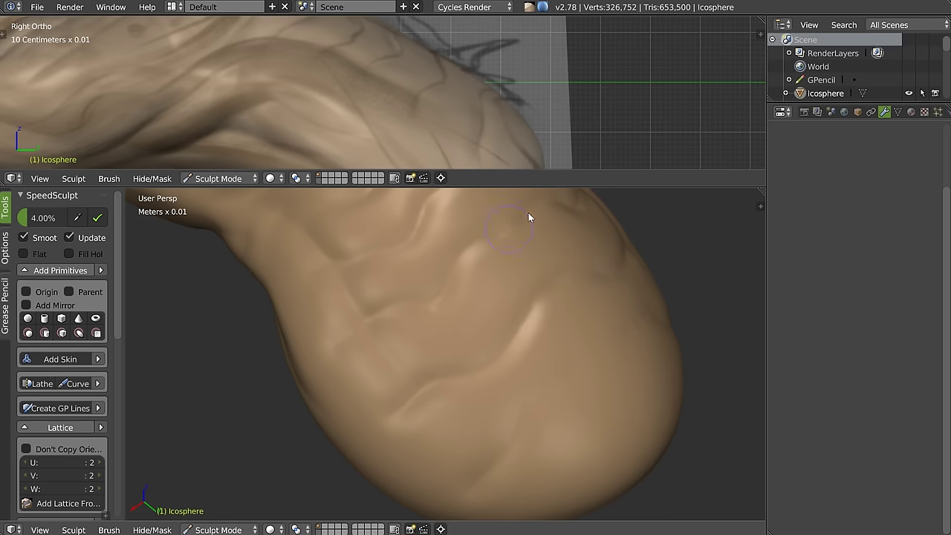
Step: Sculpt a vein ridge on the neck and add wrinkle creases beside it
{"action": "scroll", "coordinate": [606, 251], "scroll_direction": "down", "scroll_amount": 3}
{"action": "middle_click_drag", "start_coordinate": [548, 254], "coordinate": [474, 266]}
{"action": "scroll", "coordinate": [480, 260], "scroll_direction": "up", "scroll_amount": 5}
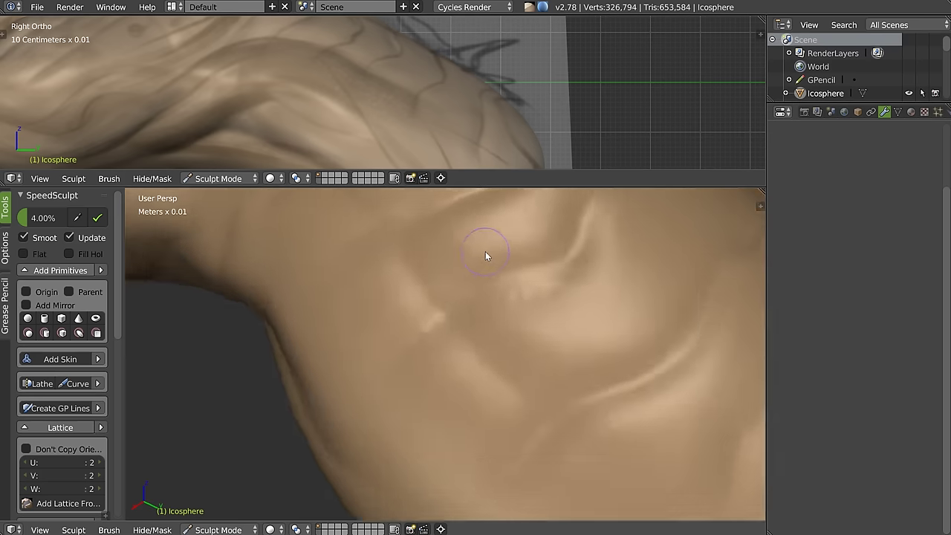
{"action": "scroll", "coordinate": [486, 256], "scroll_direction": "down", "scroll_amount": 2}
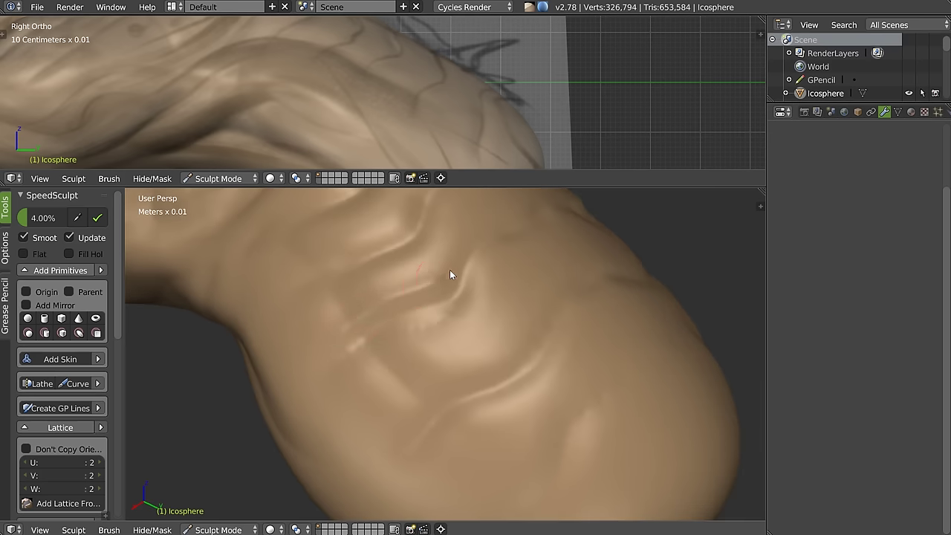
{"action": "left_click_drag", "start_coordinate": [468, 227], "coordinate": [565, 201]}
{"action": "middle_click_drag", "start_coordinate": [565, 202], "coordinate": [350, 352]}
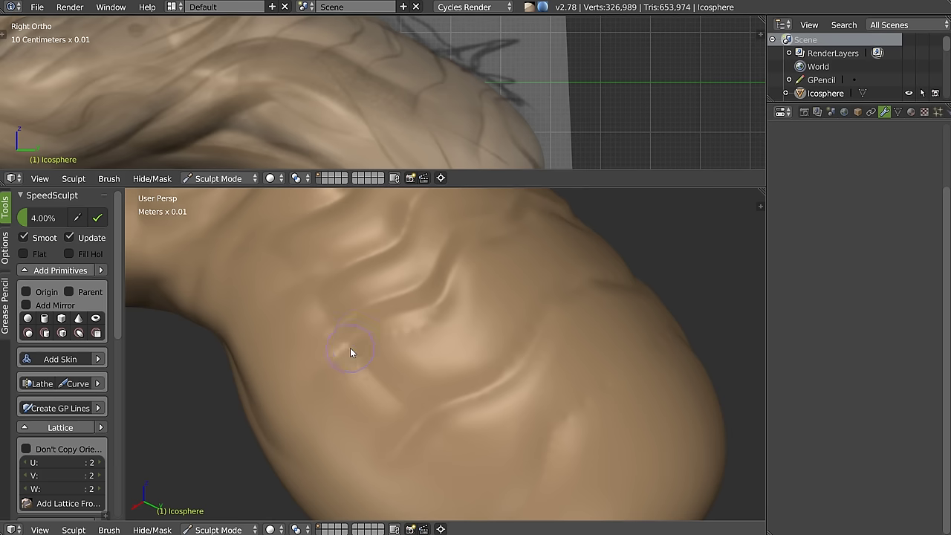
{"action": "mouse_move", "coordinate": [385, 321]}
{"action": "left_mouse_down"}
{"action": "mouse_move", "coordinate": [457, 265]}
{"action": "mouse_move", "coordinate": [480, 290]}
{"action": "mouse_move", "coordinate": [442, 331]}
{"action": "mouse_move", "coordinate": [406, 339]}
{"action": "left_mouse_up"}
{"action": "middle_click_drag", "start_coordinate": [483, 281], "coordinate": [408, 337]}
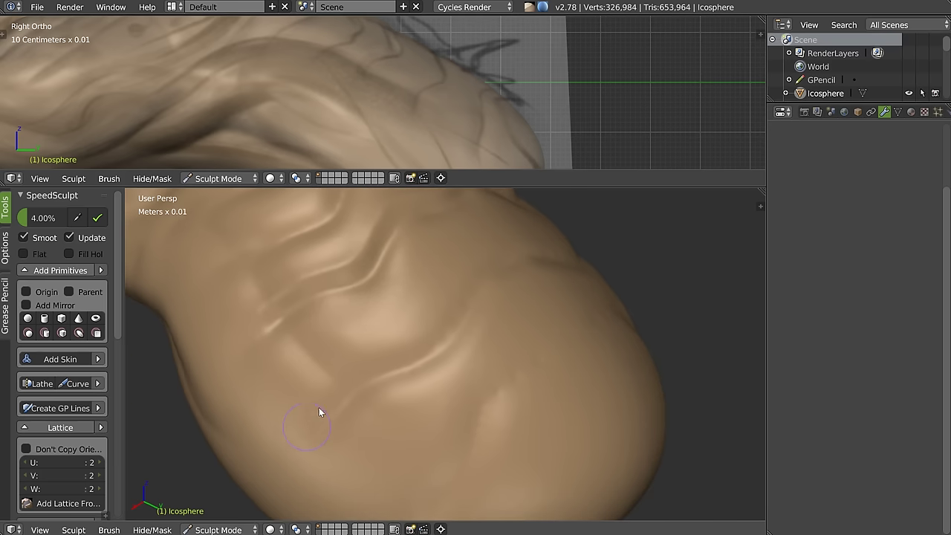
{"action": "mouse_move", "coordinate": [457, 299]}
{"action": "left_mouse_down"}
{"action": "mouse_move", "coordinate": [521, 278]}
{"action": "mouse_move", "coordinate": [435, 314]}
{"action": "left_mouse_up"}
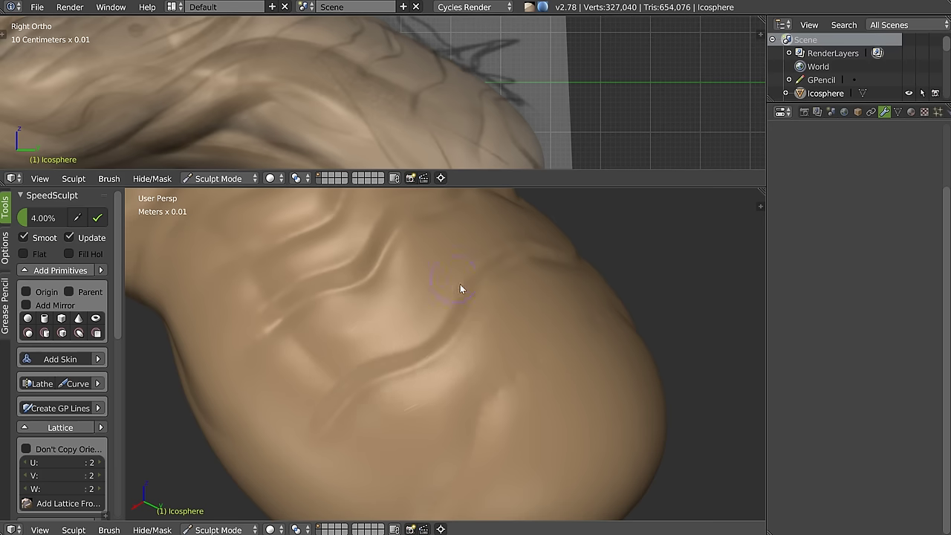
Step: Carve further creases, a wrinkle and a bulge across the neck skin from new angles
{"action": "middle_click_drag", "start_coordinate": [460, 285], "coordinate": [400, 290]}
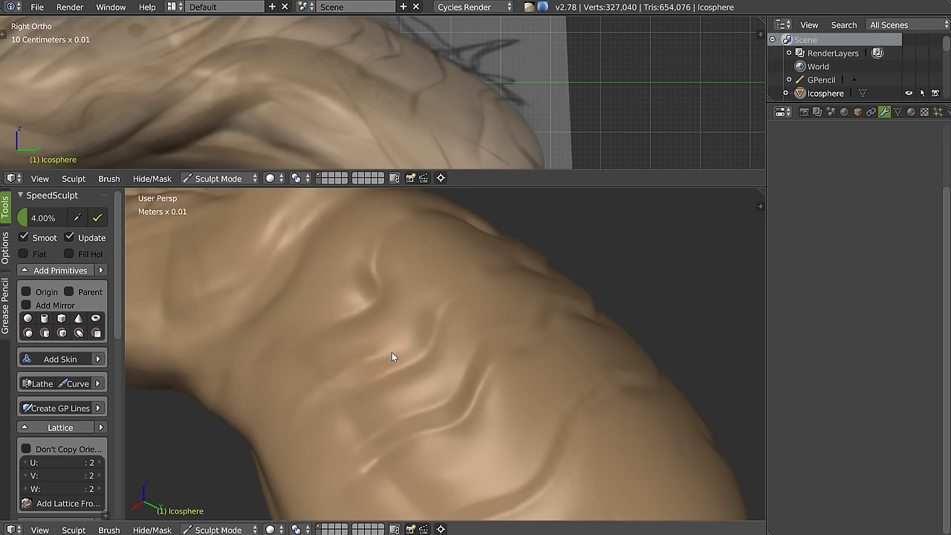
{"action": "left_click_drag", "start_coordinate": [465, 271], "coordinate": [495, 254]}
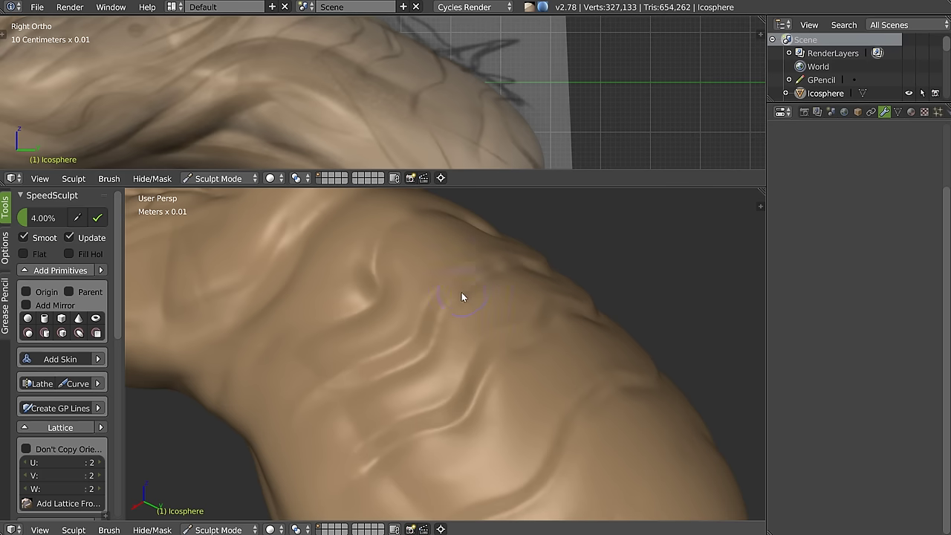
{"action": "left_click_drag", "start_coordinate": [361, 378], "coordinate": [431, 364]}
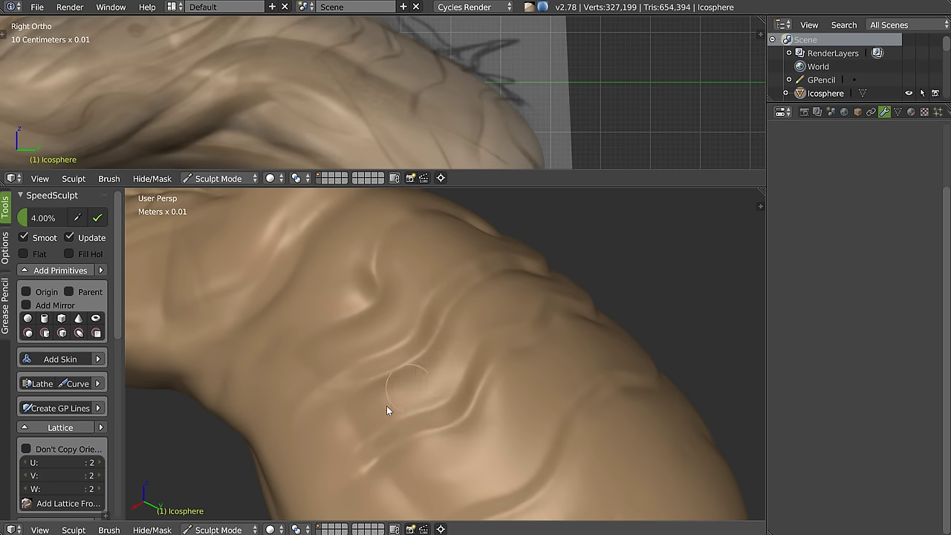
{"action": "mouse_move", "coordinate": [496, 290]}
{"action": "middle_mouse_down"}
{"action": "mouse_move", "coordinate": [462, 275]}
{"action": "mouse_move", "coordinate": [290, 394]}
{"action": "middle_mouse_up"}
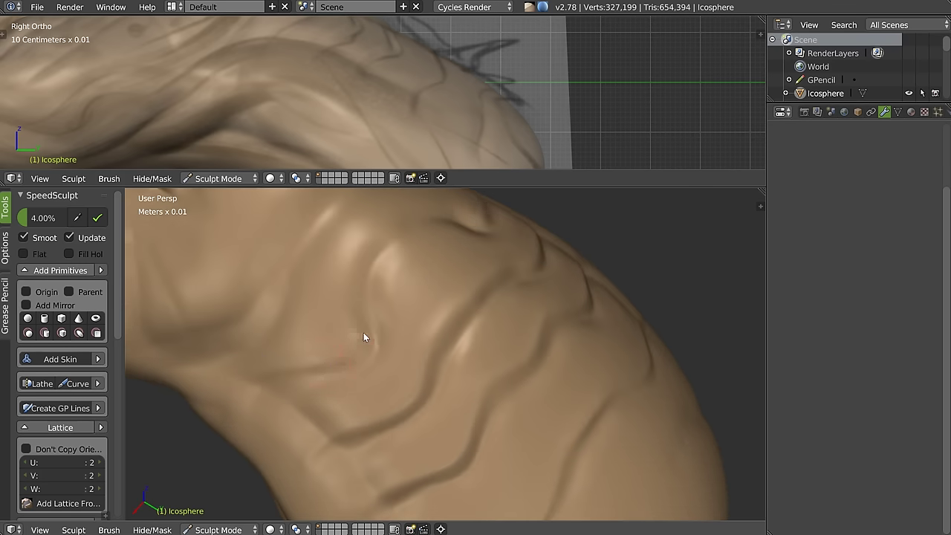
{"action": "left_click_drag", "start_coordinate": [401, 221], "coordinate": [421, 238]}
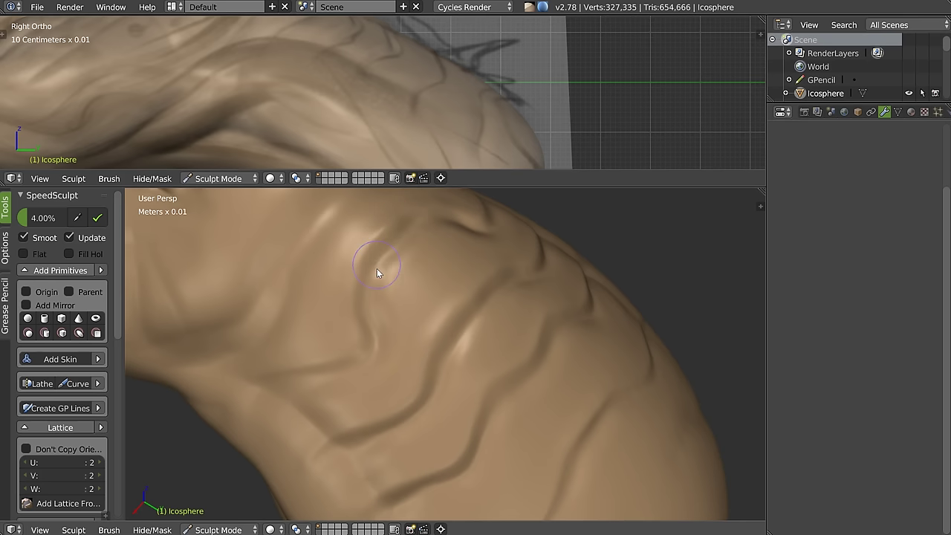
{"action": "mouse_move", "coordinate": [401, 333]}
{"action": "left_mouse_down"}
{"action": "mouse_move", "coordinate": [404, 272]}
{"action": "mouse_move", "coordinate": [397, 319]}
{"action": "left_mouse_up"}
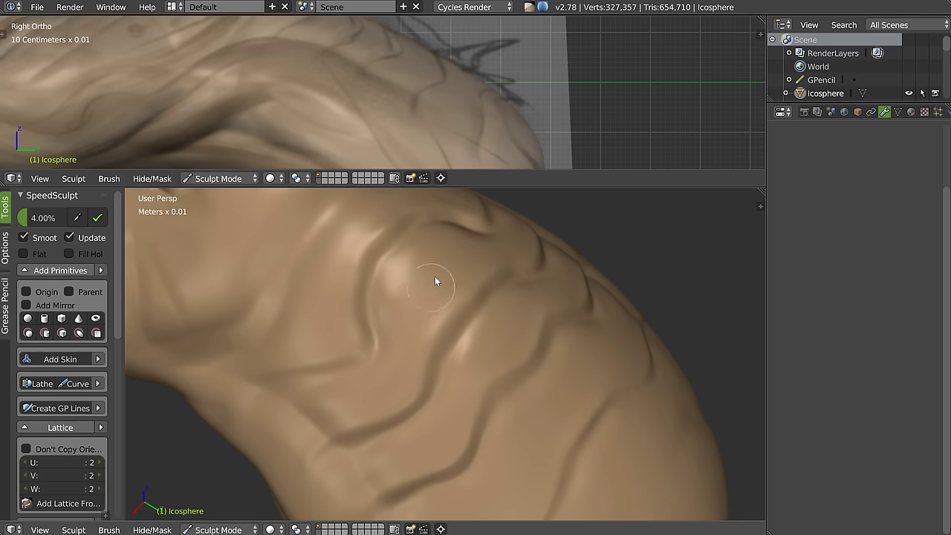
{"action": "scroll", "coordinate": [441, 287], "scroll_direction": "down", "scroll_amount": 5}
{"action": "mouse_move", "coordinate": [486, 257]}
{"action": "middle_mouse_down"}
{"action": "mouse_move", "coordinate": [464, 305]}
{"action": "mouse_move", "coordinate": [490, 303]}
{"action": "middle_mouse_up"}
{"action": "scroll", "coordinate": [490, 303], "scroll_direction": "up", "scroll_amount": 3}
Step: Sculpt two long stroke marks across the neck in the side view
{"action": "middle_click_drag", "start_coordinate": [426, 285], "coordinate": [533, 282]}
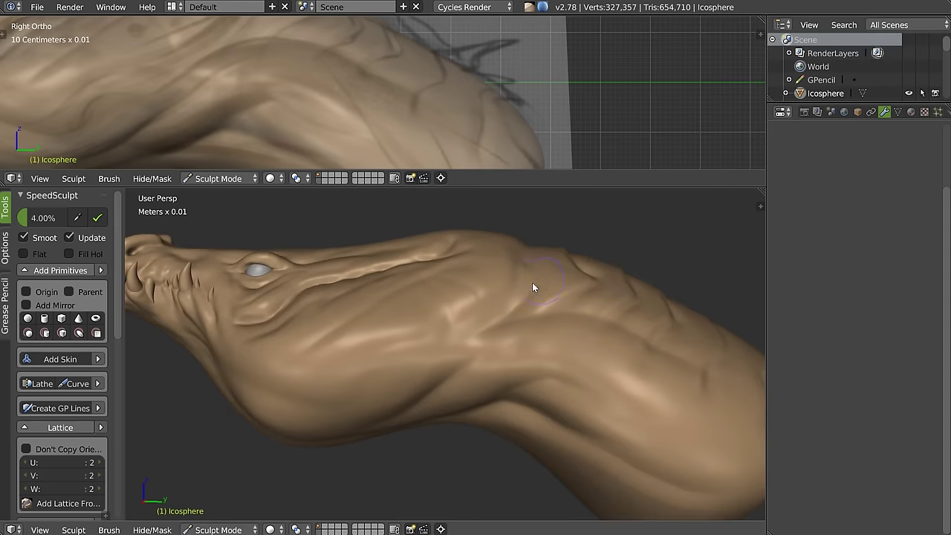
{"action": "scroll", "coordinate": [473, 318], "scroll_direction": "down", "scroll_amount": 3}
{"action": "mouse_move", "coordinate": [474, 319]}
{"action": "middle_mouse_down"}
{"action": "mouse_move", "coordinate": [504, 341]}
{"action": "mouse_move", "coordinate": [493, 315]}
{"action": "mouse_move", "coordinate": [559, 289]}
{"action": "middle_mouse_up"}
{"action": "scroll", "coordinate": [558, 294], "scroll_direction": "up", "scroll_amount": 4}
{"action": "scroll", "coordinate": [529, 280], "scroll_direction": "up", "scroll_amount": 2}
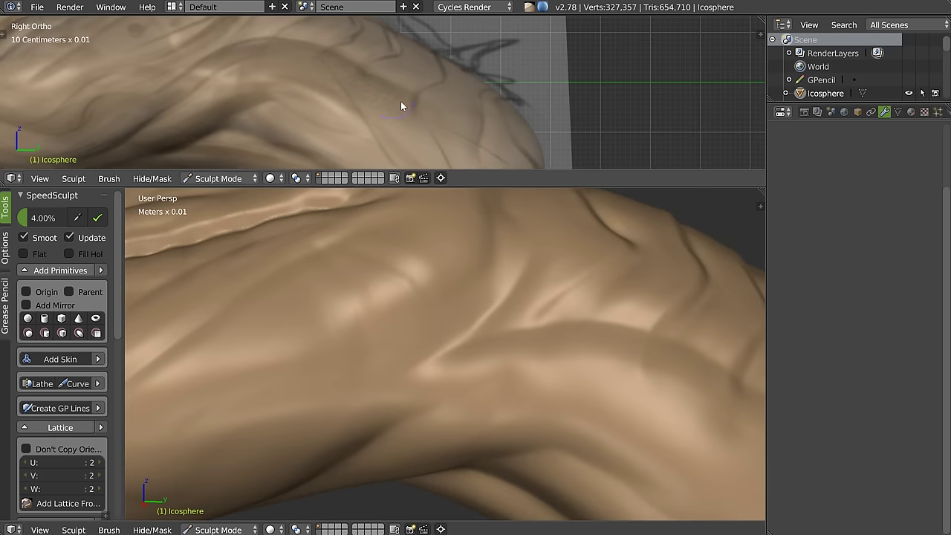
{"action": "scroll", "coordinate": [401, 102], "scroll_direction": "down", "scroll_amount": 2}
{"action": "scroll", "coordinate": [339, 86], "scroll_direction": "up", "scroll_amount": 3}
{"action": "scroll", "coordinate": [320, 67], "scroll_direction": "up", "scroll_amount": 3}
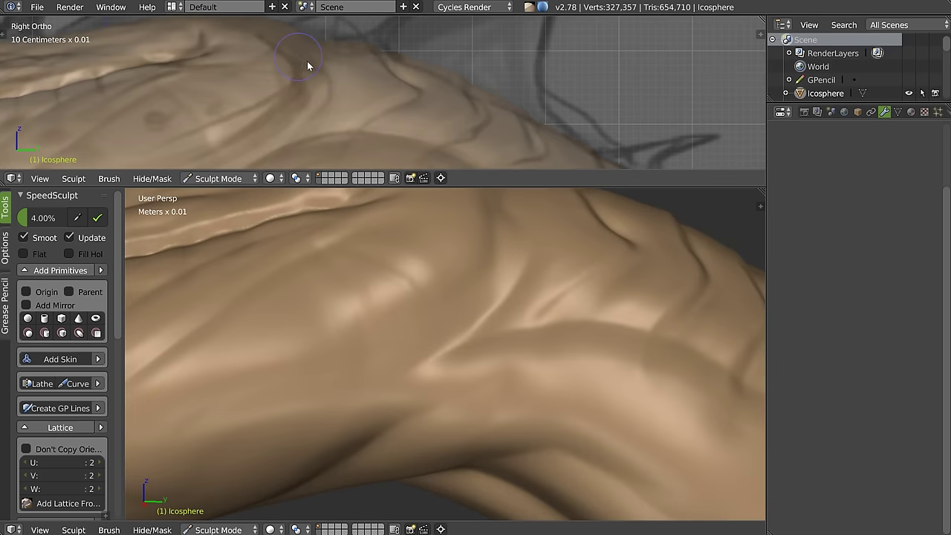
{"action": "middle_click_drag", "start_coordinate": [290, 143], "coordinate": [386, 84], "text": "shift"}
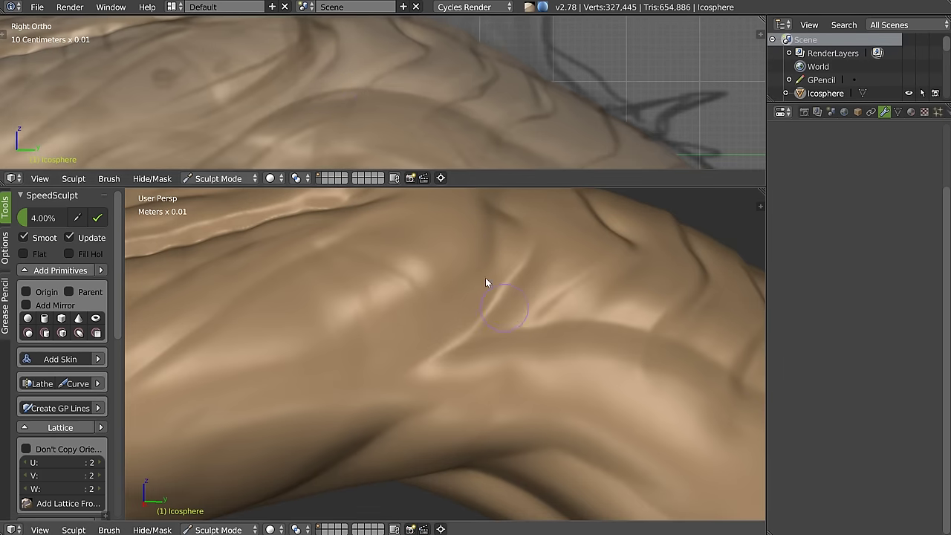
{"action": "middle_click_drag", "start_coordinate": [485, 277], "coordinate": [429, 325]}
{"action": "mouse_move", "coordinate": [356, 322]}
{"action": "left_mouse_down"}
{"action": "mouse_move", "coordinate": [411, 293]}
{"action": "mouse_move", "coordinate": [516, 272]}
{"action": "mouse_move", "coordinate": [678, 316]}
{"action": "left_mouse_up"}
{"action": "mouse_move", "coordinate": [677, 317]}
{"action": "middle_mouse_down"}
{"action": "mouse_move", "coordinate": [626, 323]}
{"action": "mouse_move", "coordinate": [488, 262]}
{"action": "middle_mouse_up"}
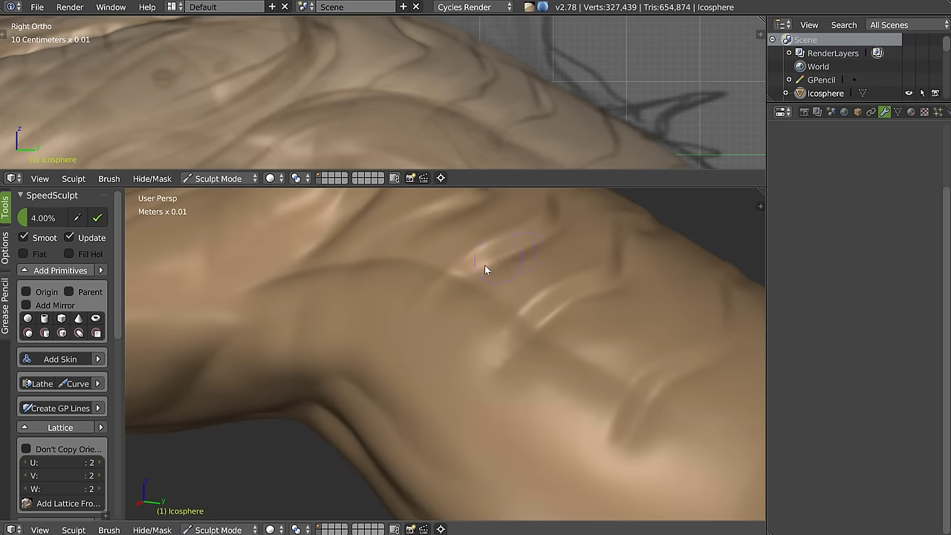
Step: Dab small marks and carve deeper vertical grooves lower down the neck
{"action": "left_click", "coordinate": [430, 317]}
{"action": "mouse_move", "coordinate": [430, 317]}
{"action": "middle_mouse_down"}
{"action": "mouse_move", "coordinate": [484, 330]}
{"action": "mouse_move", "coordinate": [425, 325]}
{"action": "middle_mouse_up"}
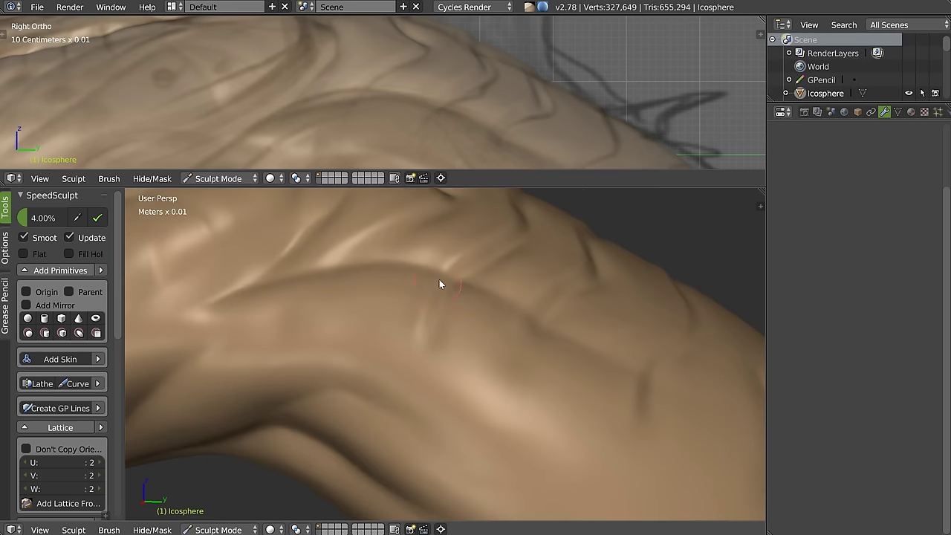
{"action": "middle_click_drag", "start_coordinate": [507, 287], "coordinate": [442, 335]}
{"action": "left_click_drag", "start_coordinate": [441, 335], "coordinate": [413, 300]}
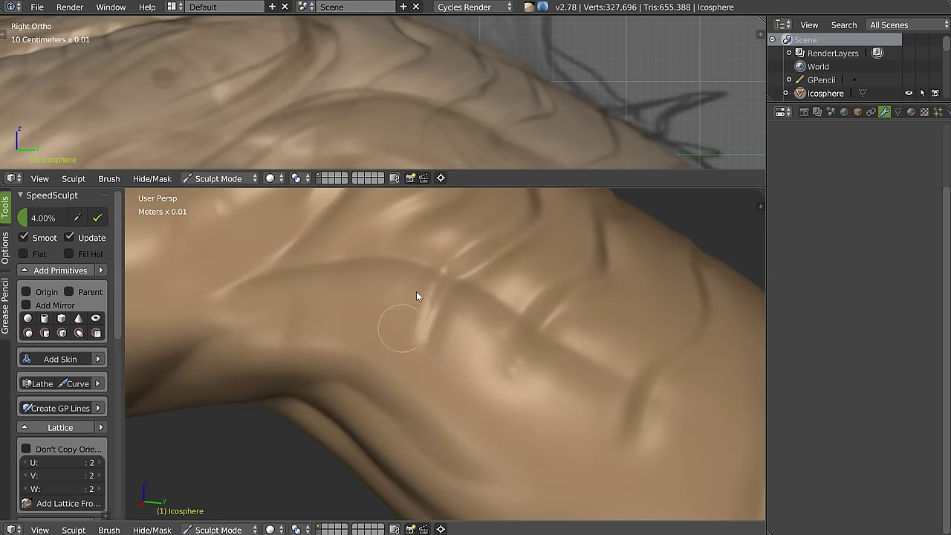
{"action": "mouse_move", "coordinate": [538, 292]}
{"action": "left_mouse_down"}
{"action": "mouse_move", "coordinate": [484, 376]}
{"action": "mouse_move", "coordinate": [484, 482]}
{"action": "left_mouse_up"}
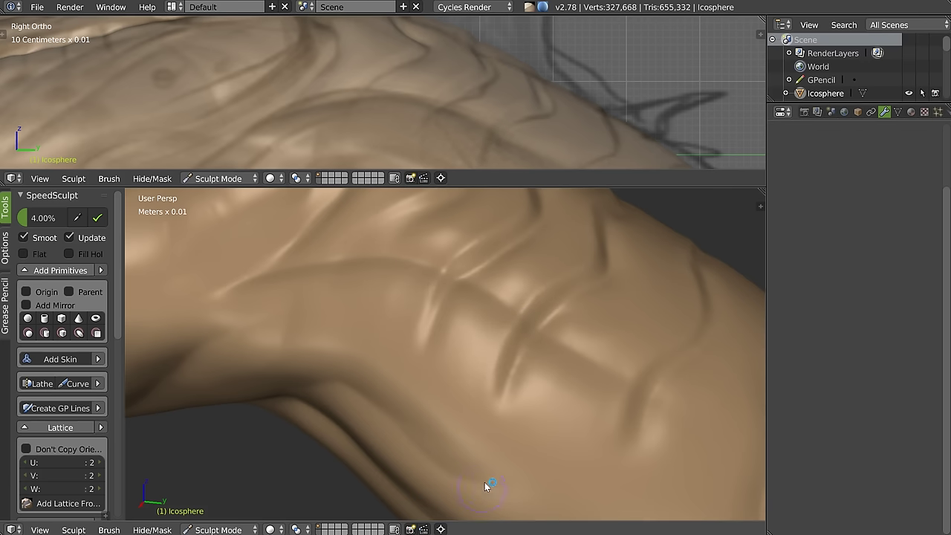
{"action": "left_click_drag", "start_coordinate": [505, 409], "coordinate": [517, 423]}
{"action": "left_click_drag", "start_coordinate": [654, 411], "coordinate": [633, 474]}
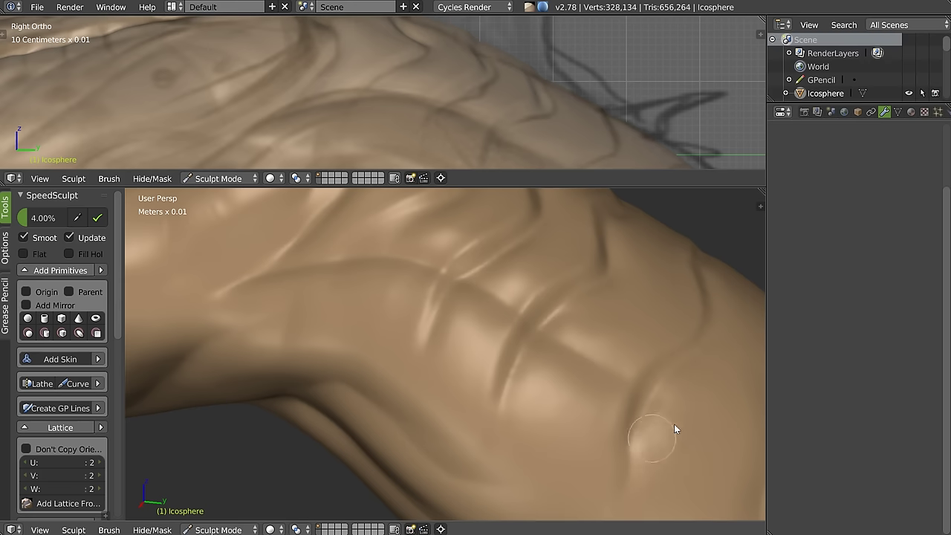
Step: Press small round dents and raise small bumps into the skin
{"action": "mouse_move", "coordinate": [489, 301]}
{"action": "middle_mouse_down"}
{"action": "mouse_move", "coordinate": [543, 322]}
{"action": "mouse_move", "coordinate": [470, 340]}
{"action": "mouse_move", "coordinate": [500, 270]}
{"action": "middle_mouse_up"}
{"action": "scroll", "coordinate": [340, 93], "scroll_direction": "up", "scroll_amount": 2}
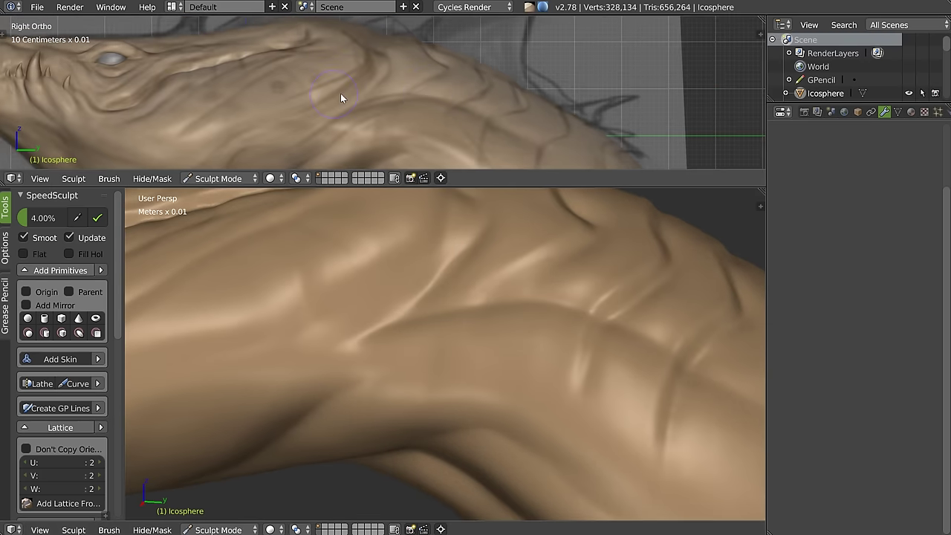
{"action": "scroll", "coordinate": [360, 85], "scroll_direction": "up", "scroll_amount": 2}
{"action": "scroll", "coordinate": [364, 74], "scroll_direction": "up", "scroll_amount": 2}
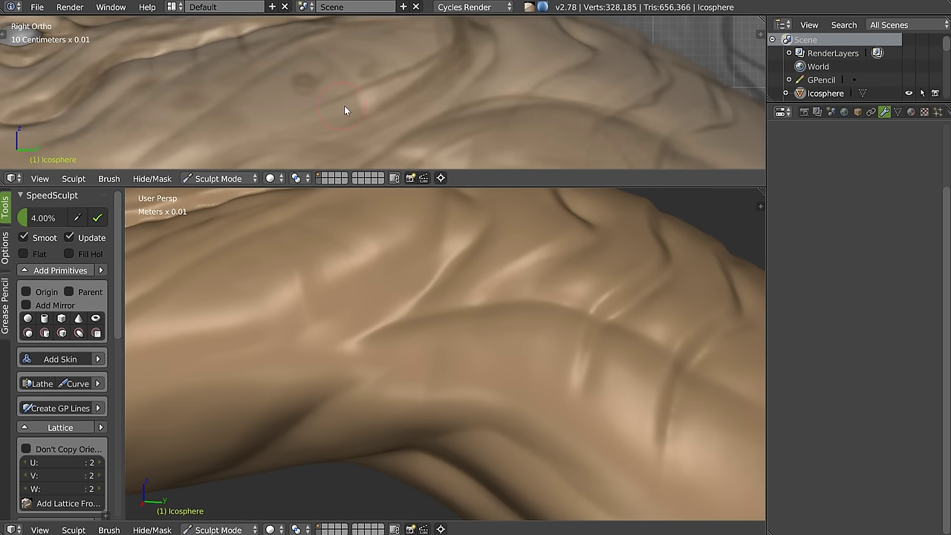
{"action": "left_click", "coordinate": [308, 80]}
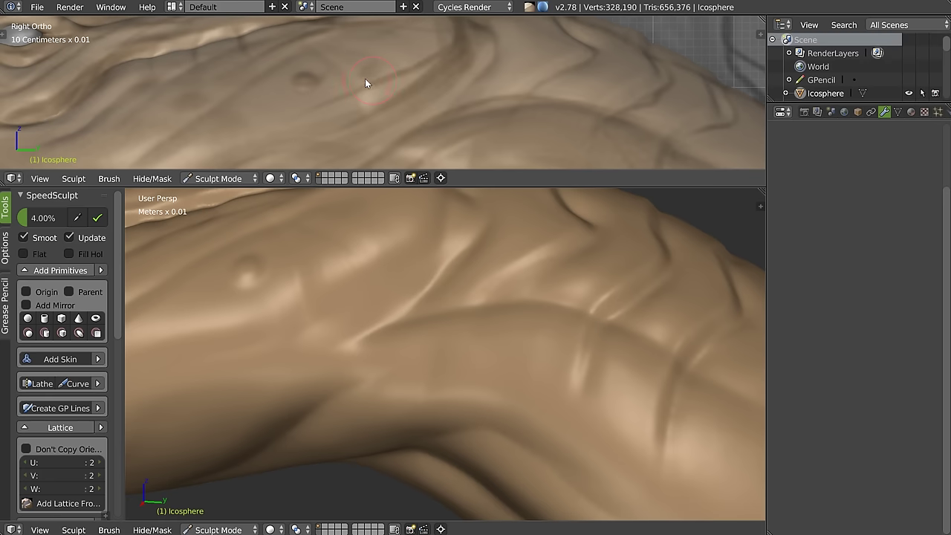
{"action": "left_click", "coordinate": [342, 86]}
{"action": "mouse_move", "coordinate": [193, 101]}
{"action": "middle_mouse_down", "text": "shift"}
{"action": "mouse_move", "coordinate": [259, 118]}
{"action": "mouse_move", "coordinate": [273, 96]}
{"action": "middle_mouse_up", "text": "shift"}
{"action": "left_click", "coordinate": [216, 87]}
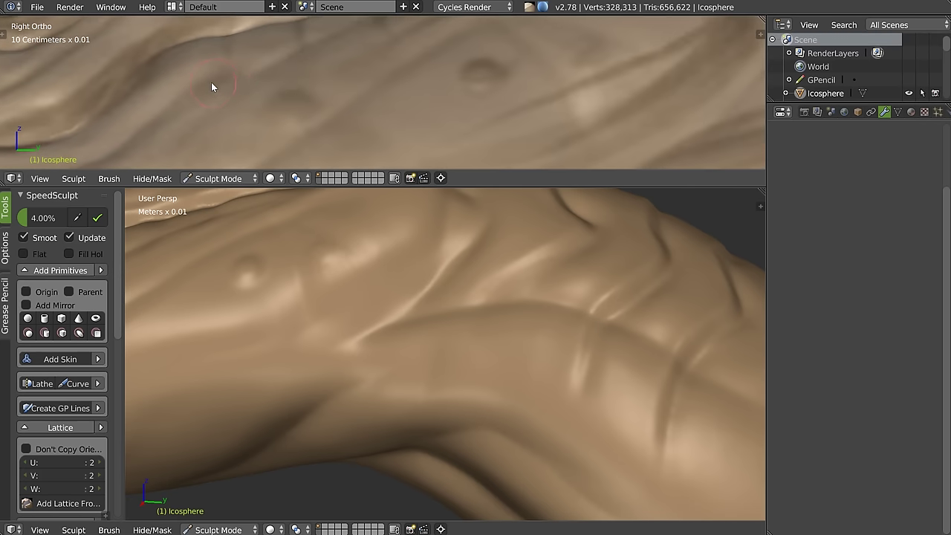
Step: Switch to a different sculpt brush and refine the lower neck surface with strokes
{"action": "scroll", "coordinate": [440, 284], "scroll_direction": "down", "scroll_amount": 6}
{"action": "mouse_move", "coordinate": [451, 324]}
{"action": "middle_mouse_down"}
{"action": "mouse_move", "coordinate": [392, 303]}
{"action": "mouse_move", "coordinate": [421, 319]}
{"action": "mouse_move", "coordinate": [396, 349]}
{"action": "mouse_move", "coordinate": [390, 283]}
{"action": "mouse_move", "coordinate": [401, 322]}
{"action": "mouse_move", "coordinate": [447, 264]}
{"action": "mouse_move", "coordinate": [342, 263]}
{"action": "mouse_move", "coordinate": [435, 312]}
{"action": "mouse_move", "coordinate": [468, 298]}
{"action": "middle_mouse_up"}
{"action": "scroll", "coordinate": [568, 86], "scroll_direction": "down", "scroll_amount": 3}
{"action": "scroll", "coordinate": [443, 47], "scroll_direction": "down", "scroll_amount": 3}
{"action": "scroll", "coordinate": [531, 132], "scroll_direction": "down", "scroll_amount": 1}
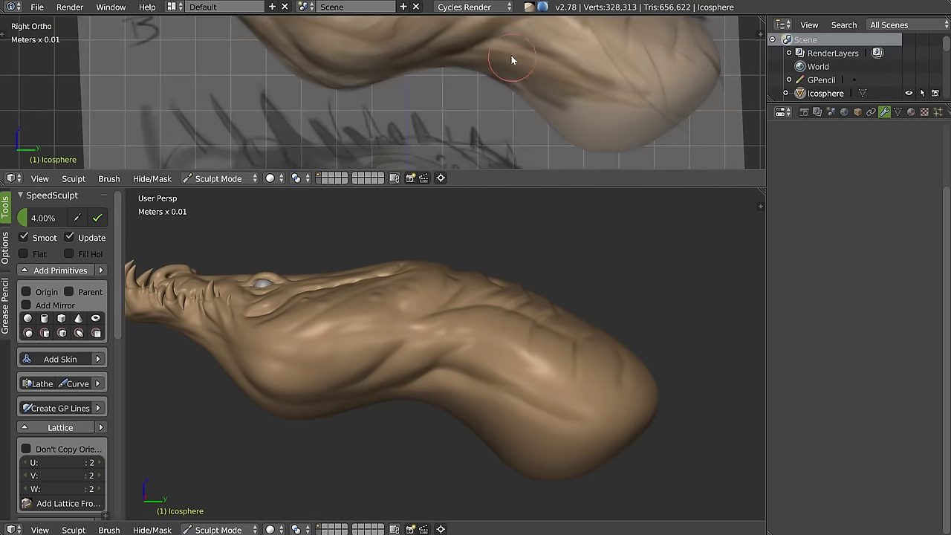
{"action": "mouse_move", "coordinate": [551, 195]}
{"action": "middle_mouse_down"}
{"action": "mouse_move", "coordinate": [503, 330]}
{"action": "mouse_move", "coordinate": [419, 365]}
{"action": "middle_mouse_up"}
{"action": "scroll", "coordinate": [419, 365], "scroll_direction": "up", "scroll_amount": 3}
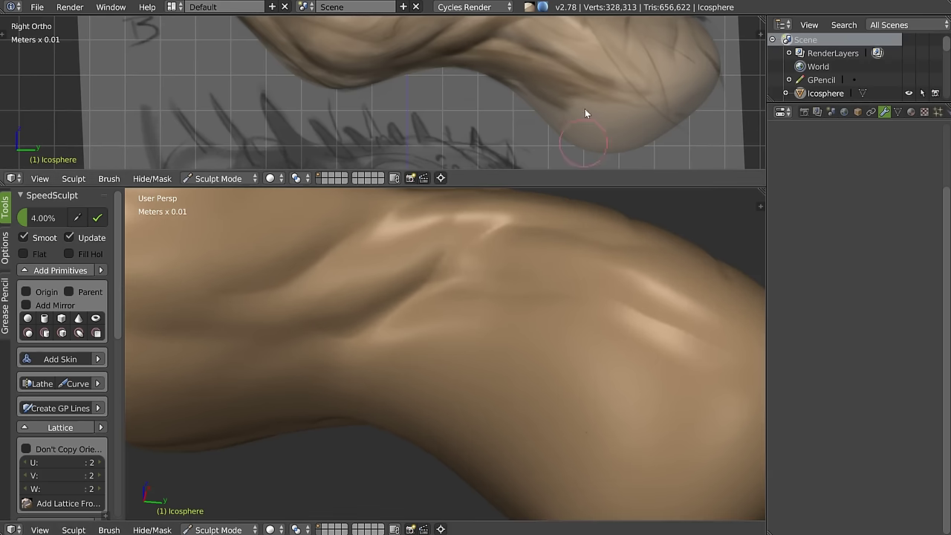
{"action": "left_click", "coordinate": [476, 74]}
{"action": "left_click_drag", "start_coordinate": [504, 77], "coordinate": [504, 78]}
{"action": "left_click_drag", "start_coordinate": [564, 100], "coordinate": [650, 144]}
{"action": "mouse_move", "coordinate": [580, 305]}
{"action": "middle_mouse_down"}
{"action": "mouse_move", "coordinate": [529, 344]}
{"action": "mouse_move", "coordinate": [458, 309]}
{"action": "mouse_move", "coordinate": [341, 349]}
{"action": "middle_mouse_up"}
{"action": "left_click_drag", "start_coordinate": [545, 384], "coordinate": [441, 384]}
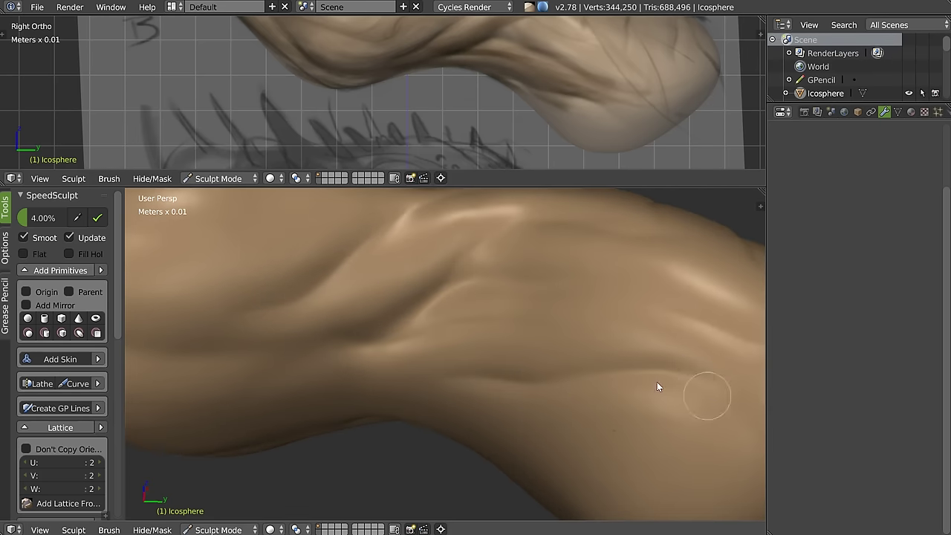
{"action": "middle_click_drag", "start_coordinate": [571, 401], "coordinate": [525, 358]}
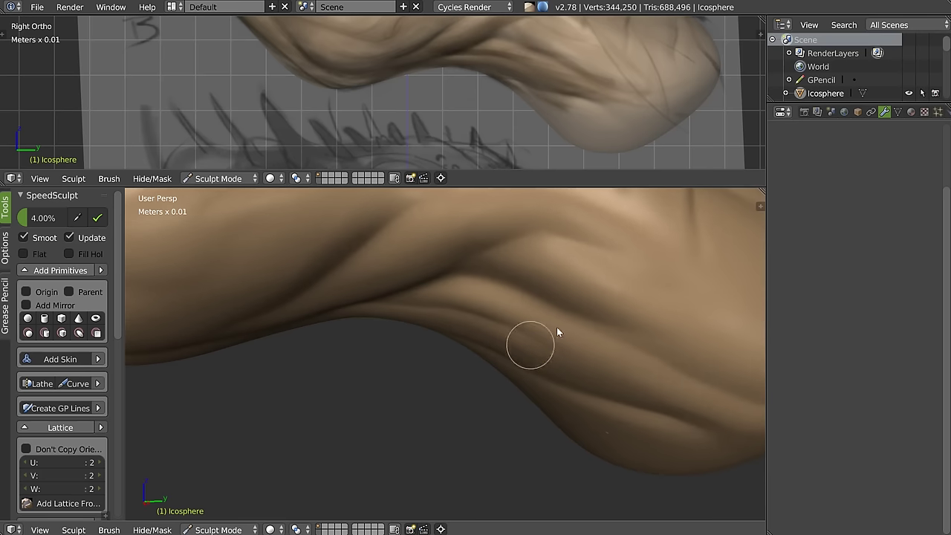
{"action": "scroll", "coordinate": [531, 339], "scroll_direction": "down", "scroll_amount": 5}
{"action": "mouse_move", "coordinate": [513, 322]}
{"action": "middle_mouse_down"}
{"action": "mouse_move", "coordinate": [535, 261]}
{"action": "mouse_move", "coordinate": [470, 310]}
{"action": "mouse_move", "coordinate": [370, 311]}
{"action": "mouse_move", "coordinate": [328, 295]}
{"action": "mouse_move", "coordinate": [523, 321]}
{"action": "mouse_move", "coordinate": [455, 301]}
{"action": "mouse_move", "coordinate": [397, 301]}
{"action": "mouse_move", "coordinate": [402, 369]}
{"action": "mouse_move", "coordinate": [356, 379]}
{"action": "middle_mouse_up"}
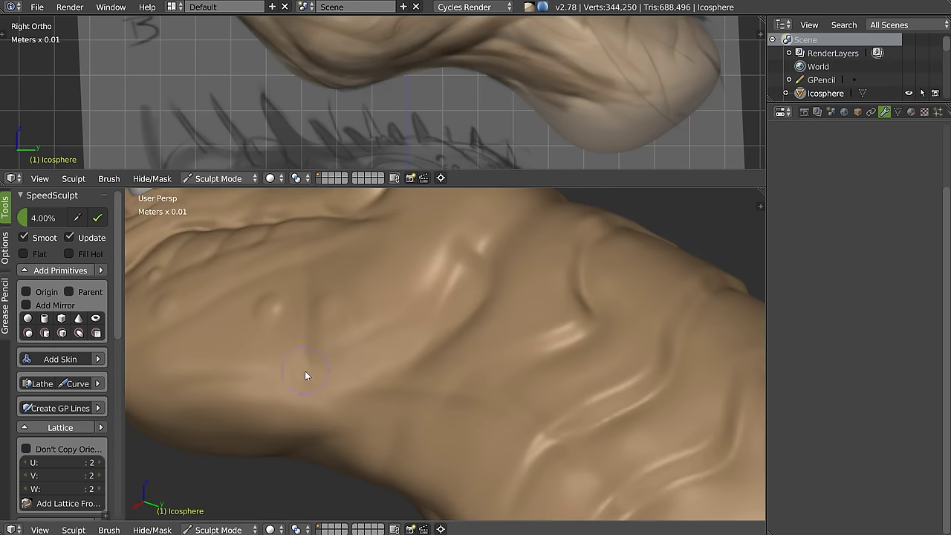
Step: Carve a crease into the neck skin and extend it up-right and rightward
{"action": "mouse_move", "coordinate": [458, 264]}
{"action": "middle_mouse_down"}
{"action": "mouse_move", "coordinate": [479, 308]}
{"action": "mouse_move", "coordinate": [378, 403]}
{"action": "middle_mouse_up"}
{"action": "left_click_drag", "start_coordinate": [396, 404], "coordinate": [449, 374]}
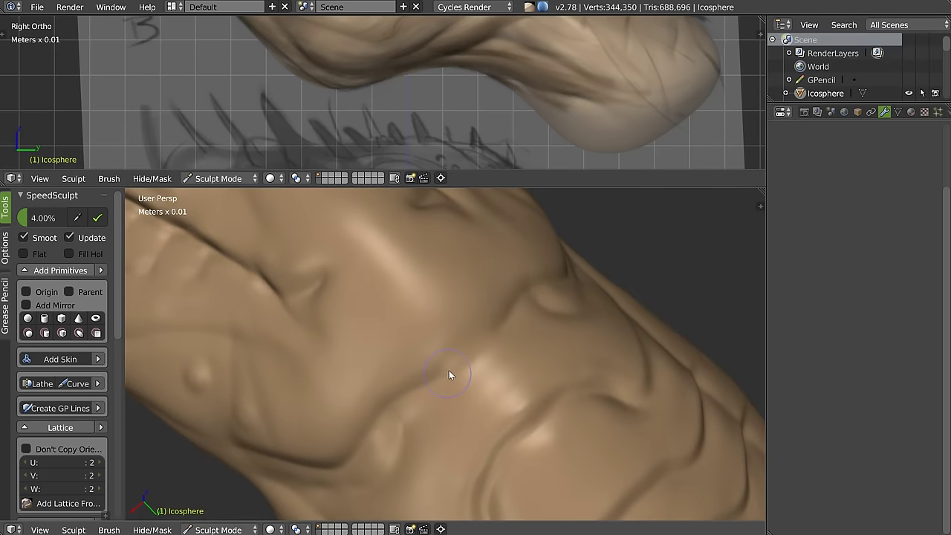
{"action": "left_click_drag", "start_coordinate": [512, 299], "coordinate": [377, 398]}
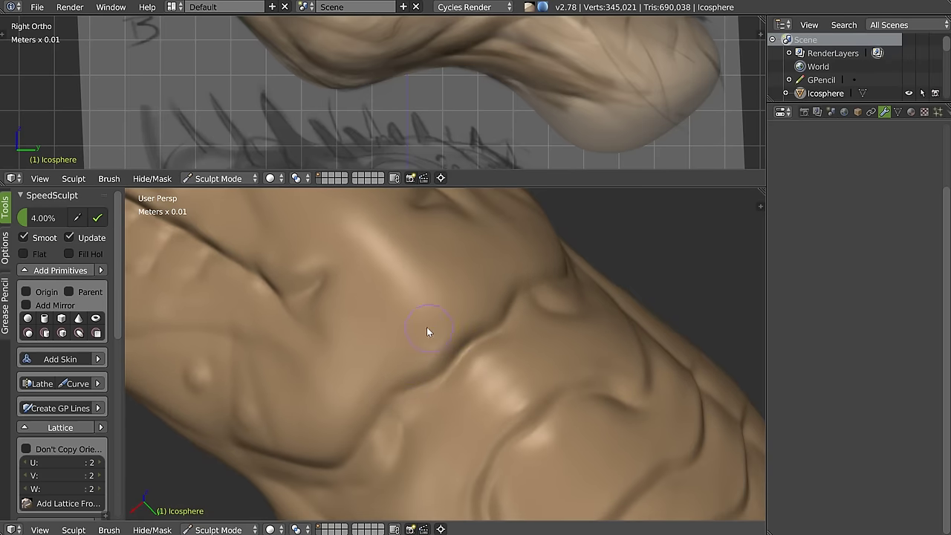
{"action": "mouse_move", "coordinate": [438, 381]}
{"action": "middle_mouse_down"}
{"action": "mouse_move", "coordinate": [455, 315]}
{"action": "mouse_move", "coordinate": [395, 341]}
{"action": "mouse_move", "coordinate": [425, 302]}
{"action": "mouse_move", "coordinate": [432, 347]}
{"action": "middle_mouse_up"}
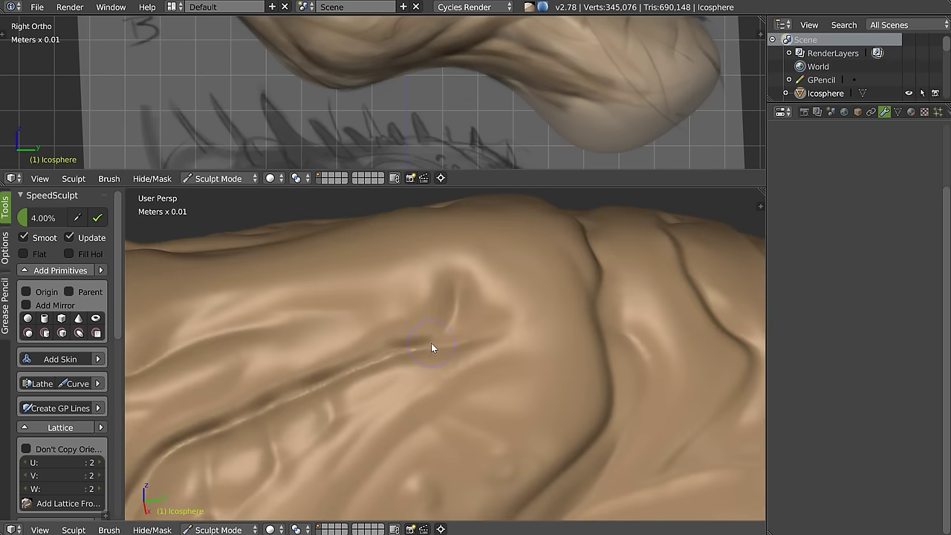
{"action": "left_click_drag", "start_coordinate": [416, 348], "coordinate": [456, 357]}
{"action": "mouse_move", "coordinate": [437, 339]}
{"action": "middle_mouse_down"}
{"action": "mouse_move", "coordinate": [521, 323]}
{"action": "mouse_move", "coordinate": [460, 294]}
{"action": "mouse_move", "coordinate": [480, 311]}
{"action": "mouse_move", "coordinate": [547, 328]}
{"action": "mouse_move", "coordinate": [513, 315]}
{"action": "mouse_move", "coordinate": [489, 381]}
{"action": "middle_mouse_up"}
{"action": "mouse_move", "coordinate": [522, 325]}
{"action": "middle_mouse_down"}
{"action": "mouse_move", "coordinate": [473, 357]}
{"action": "mouse_move", "coordinate": [455, 312]}
{"action": "mouse_move", "coordinate": [442, 308]}
{"action": "mouse_move", "coordinate": [488, 366]}
{"action": "middle_mouse_up"}
Step: Pick a new brush with a larger radius and reshape the ridge along the back
{"action": "key", "text": "w"}
{"action": "left_click", "coordinate": [446, 256]}
{"action": "key", "text": "f"}
{"action": "left_click", "coordinate": [529, 327]}
{"action": "middle_click_drag", "start_coordinate": [506, 330], "coordinate": [537, 316]}
{"action": "left_click_drag", "start_coordinate": [536, 311], "coordinate": [500, 339]}
{"action": "middle_click_drag", "start_coordinate": [500, 338], "coordinate": [525, 312]}
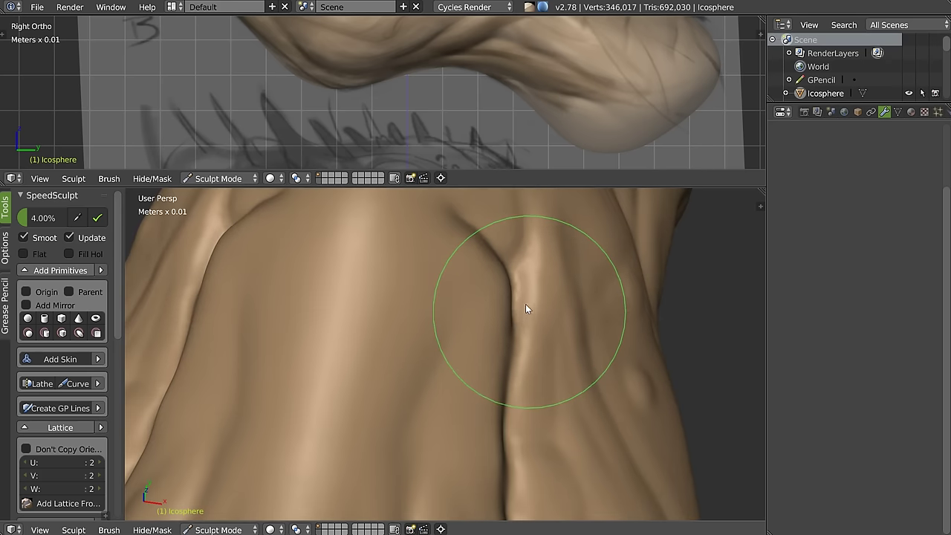
{"action": "mouse_move", "coordinate": [525, 312]}
{"action": "left_mouse_down"}
{"action": "mouse_move", "coordinate": [524, 343]}
{"action": "mouse_move", "coordinate": [564, 329]}
{"action": "mouse_move", "coordinate": [574, 293]}
{"action": "left_mouse_up"}
{"action": "mouse_move", "coordinate": [482, 253]}
{"action": "left_mouse_down"}
{"action": "mouse_move", "coordinate": [494, 246]}
{"action": "mouse_move", "coordinate": [524, 303]}
{"action": "left_mouse_up"}
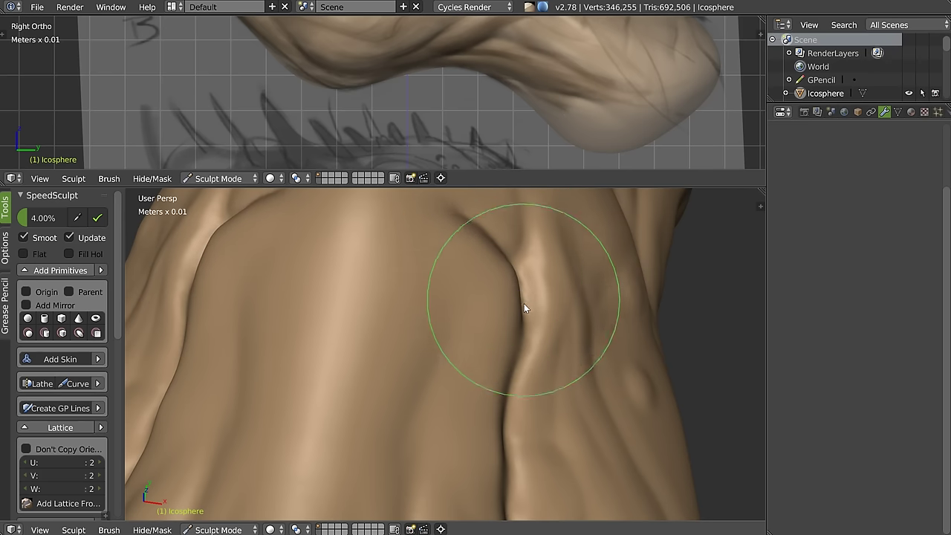
{"action": "mouse_move", "coordinate": [613, 323]}
{"action": "middle_mouse_down"}
{"action": "mouse_move", "coordinate": [516, 333]}
{"action": "mouse_move", "coordinate": [457, 293]}
{"action": "mouse_move", "coordinate": [478, 309]}
{"action": "mouse_move", "coordinate": [469, 294]}
{"action": "mouse_move", "coordinate": [453, 313]}
{"action": "mouse_move", "coordinate": [420, 312]}
{"action": "middle_mouse_up"}
Step: In Object Mode, select the eyeball and assign it the skin-coloured 'Material'
{"action": "key", "text": "Tab"}
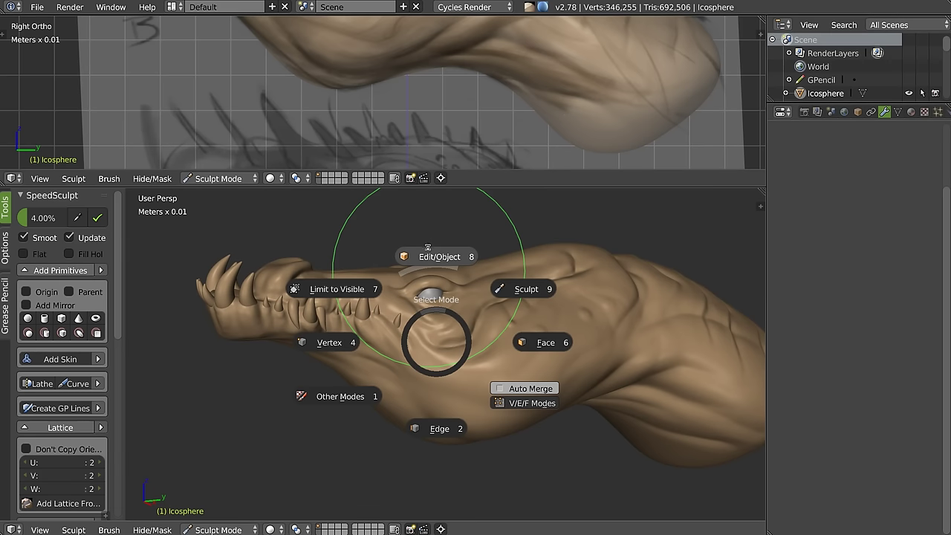
{"action": "left_click", "coordinate": [430, 257]}
{"action": "scroll", "coordinate": [416, 286], "scroll_direction": "up", "scroll_amount": 6}
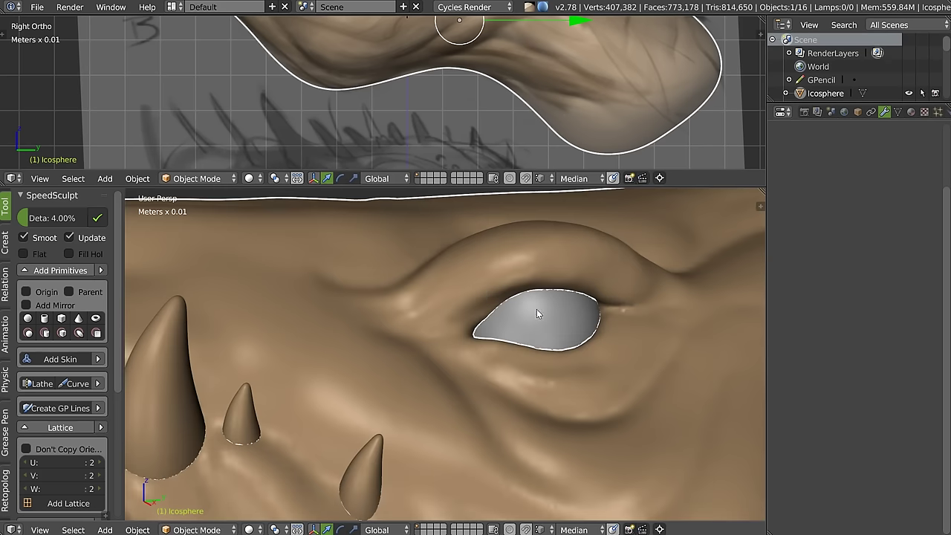
{"action": "right_click", "coordinate": [537, 315]}
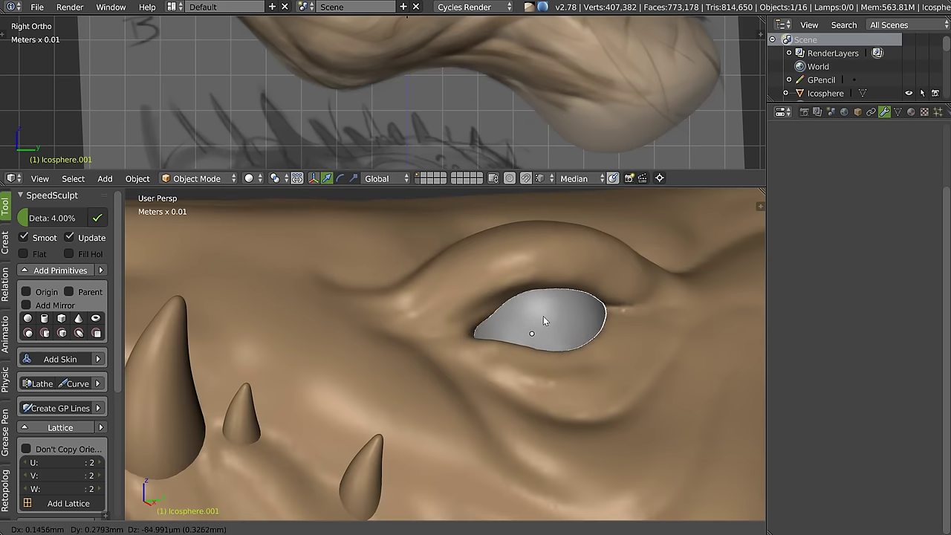
{"action": "key", "text": "z"}
{"action": "left_click", "coordinate": [533, 403]}
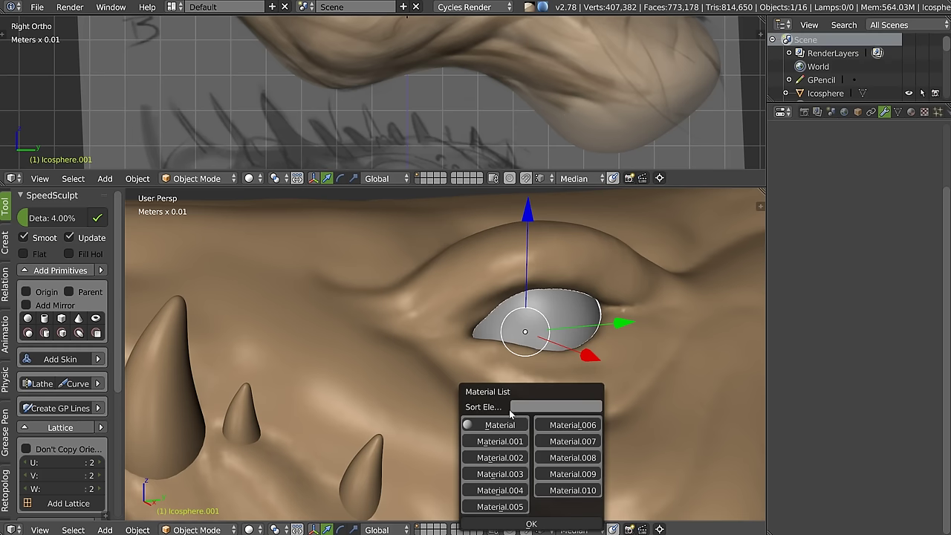
{"action": "left_click", "coordinate": [494, 427]}
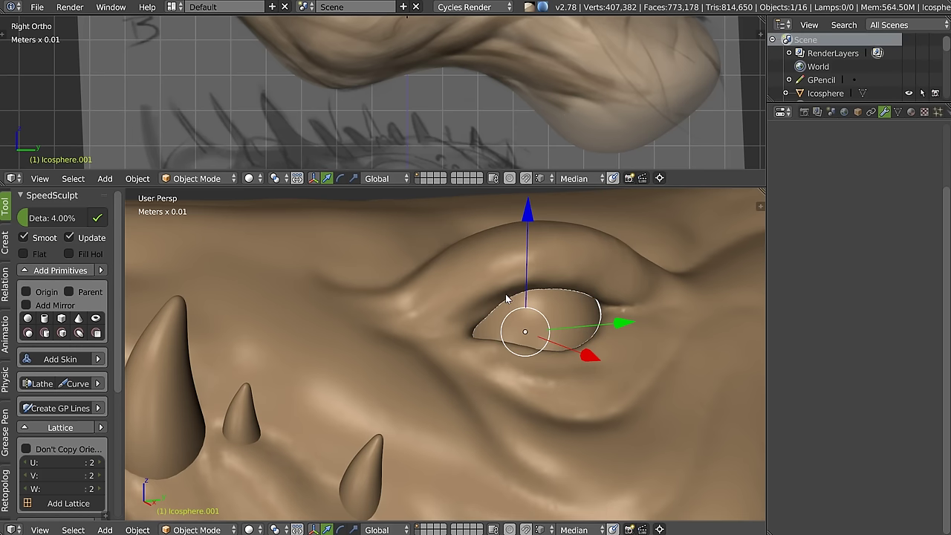
{"action": "middle_click_drag", "start_coordinate": [525, 303], "coordinate": [503, 299], "text": "shift"}
{"action": "key", "text": "KP_Decimal"}
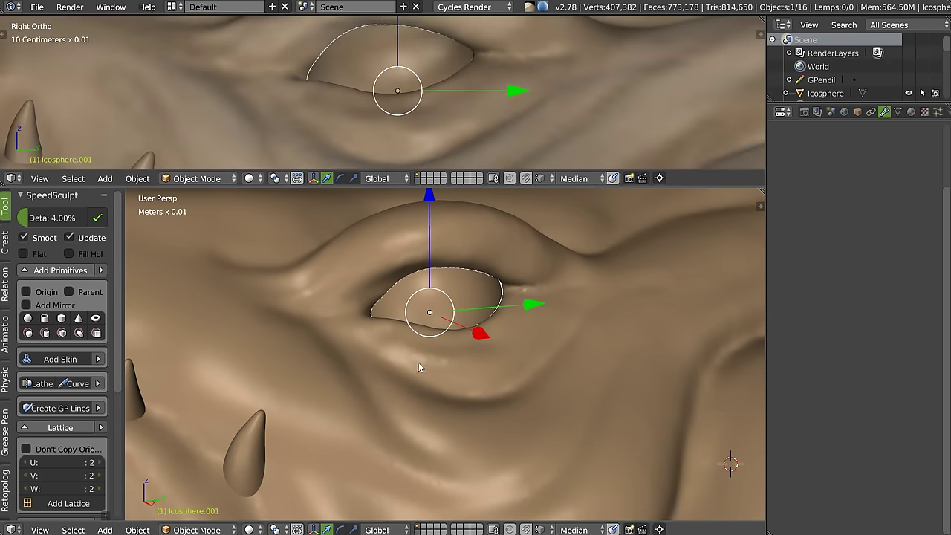
Step: Return to Sculpt Mode and choose the Crease brush at a smaller size
{"action": "key", "text": "w"}
{"action": "key", "text": "Escape"}
{"action": "key", "text": "Tab"}
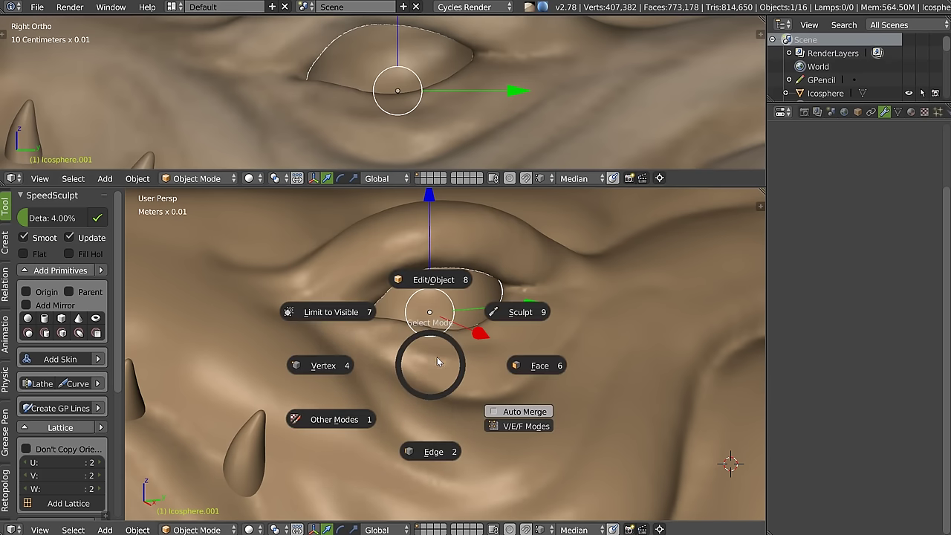
{"action": "left_click", "coordinate": [511, 316]}
{"action": "key", "text": "w"}
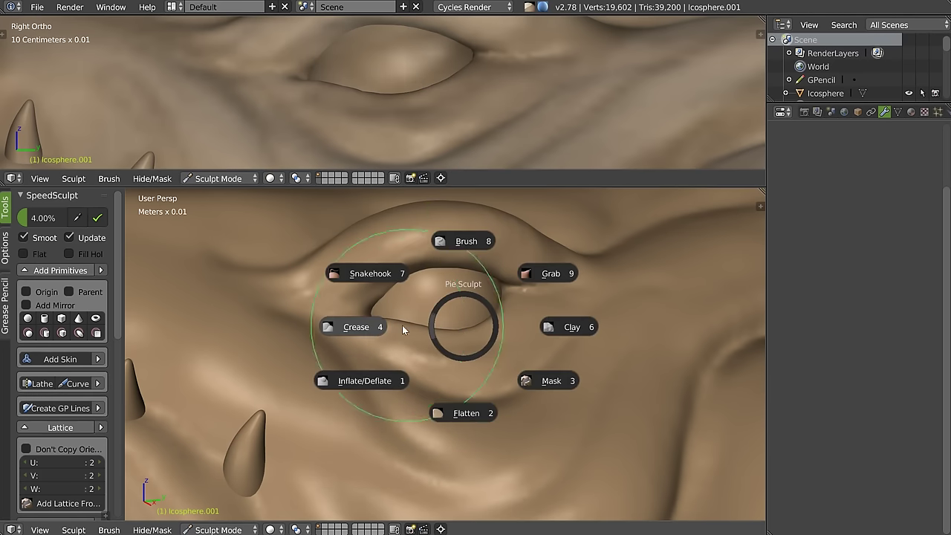
{"action": "left_click", "coordinate": [368, 332]}
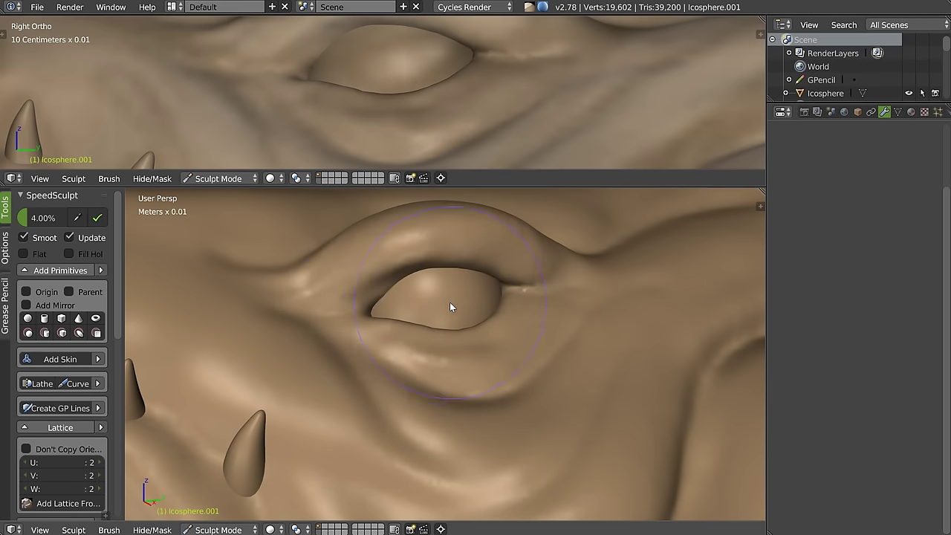
{"action": "key", "text": "f"}
{"action": "left_click", "coordinate": [380, 303]}
Step: Carve and deepen a crease down the eyeball and along its lower edge
{"action": "scroll", "coordinate": [429, 299], "scroll_direction": "up", "scroll_amount": 2}
{"action": "scroll", "coordinate": [431, 275], "scroll_direction": "up", "scroll_amount": 2}
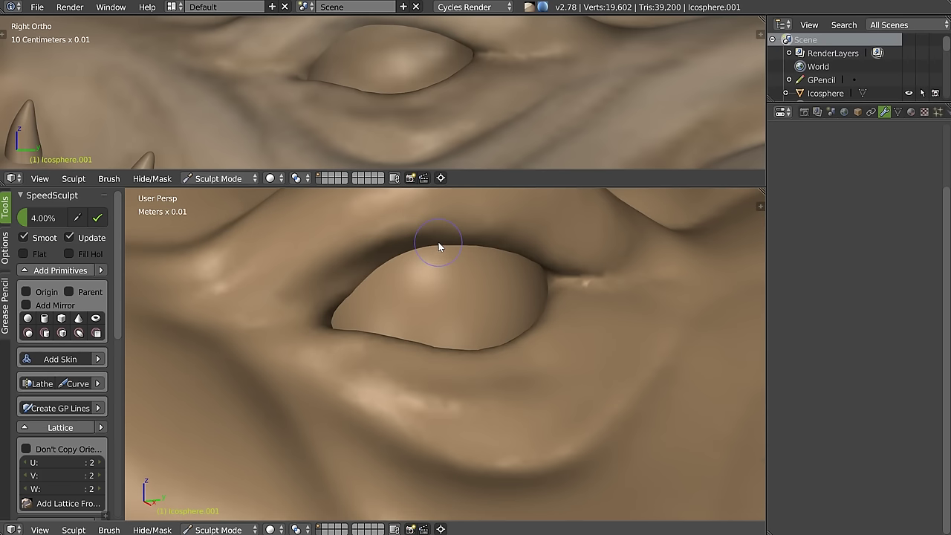
{"action": "mouse_move", "coordinate": [436, 359]}
{"action": "left_mouse_down"}
{"action": "mouse_move", "coordinate": [446, 350]}
{"action": "mouse_move", "coordinate": [450, 250]}
{"action": "left_mouse_up"}
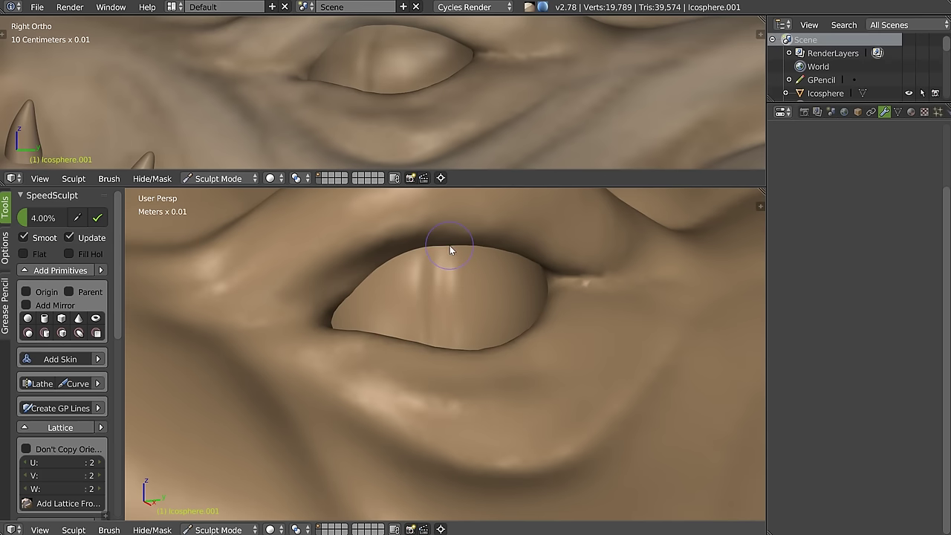
{"action": "left_click_drag", "start_coordinate": [455, 290], "coordinate": [455, 335]}
{"action": "left_click_drag", "start_coordinate": [422, 257], "coordinate": [436, 321]}
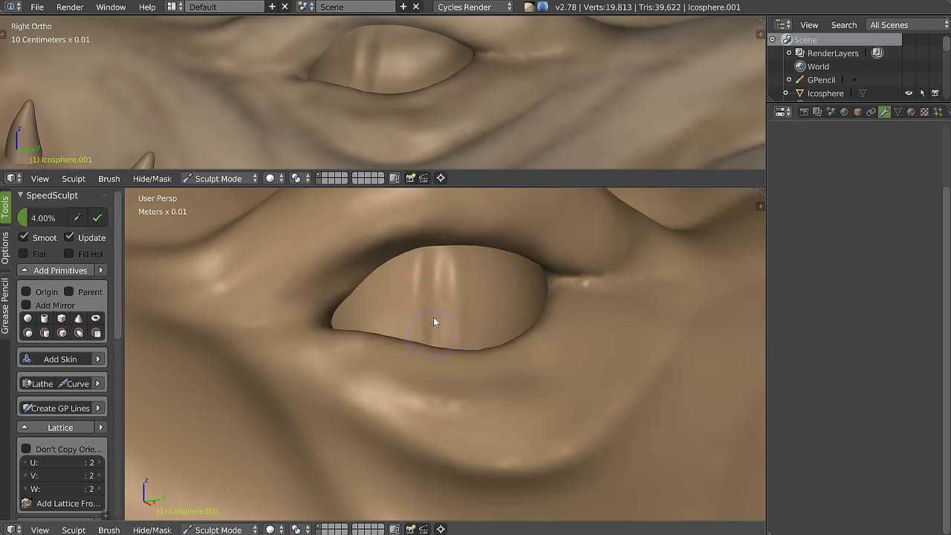
{"action": "scroll", "coordinate": [546, 209], "scroll_direction": "down", "scroll_amount": 8}
{"action": "mouse_move", "coordinate": [515, 301]}
{"action": "middle_mouse_down"}
{"action": "mouse_move", "coordinate": [529, 319]}
{"action": "mouse_move", "coordinate": [497, 313]}
{"action": "mouse_move", "coordinate": [525, 314]}
{"action": "mouse_move", "coordinate": [512, 346]}
{"action": "middle_mouse_up"}
Step: In Object Mode, mirror the eye across the head with a Mirror modifier
{"action": "key", "text": "Tab"}
{"action": "left_click", "coordinate": [510, 260]}
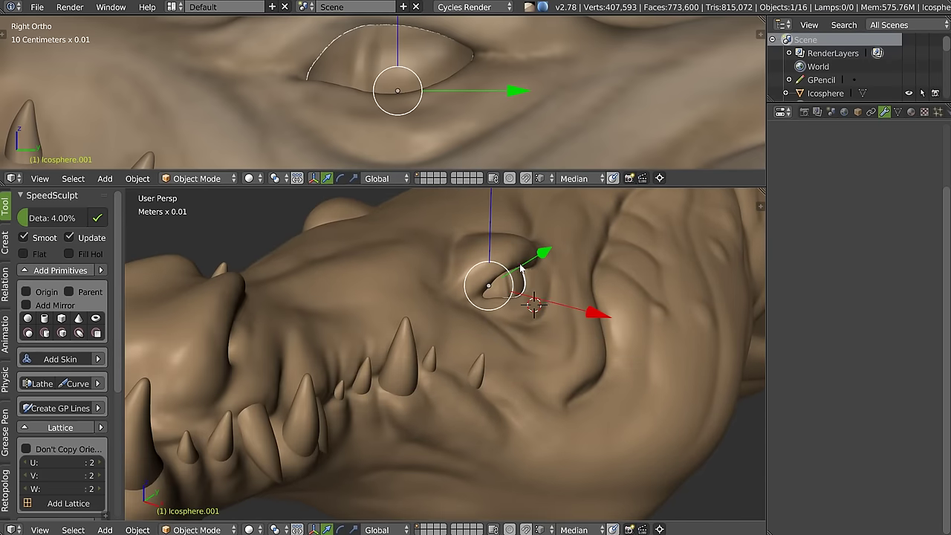
{"action": "right_click", "coordinate": [415, 305]}
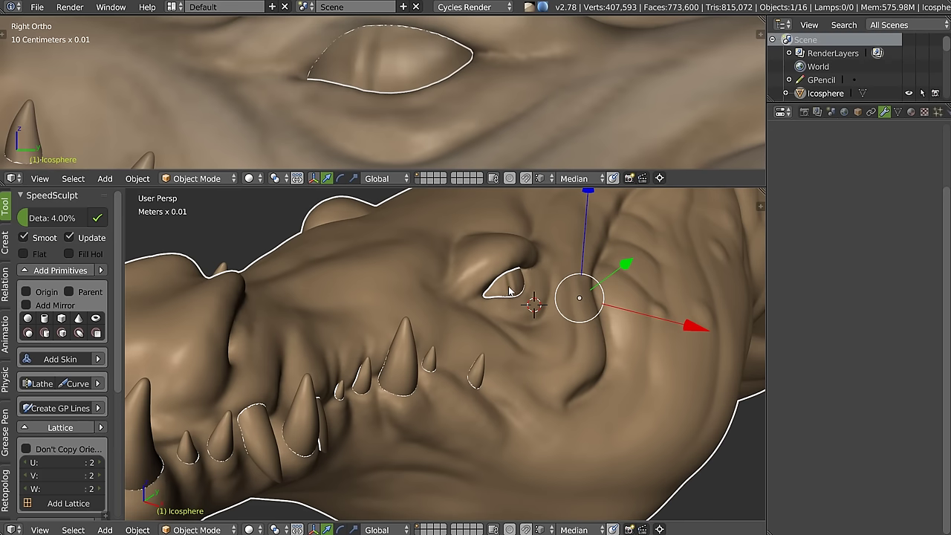
{"action": "right_click", "coordinate": [510, 291], "text": "shift"}
{"action": "key", "text": "alt+m"}
{"action": "left_click", "coordinate": [498, 369]}
Step: Clear the selection and reselect the dragon head for a mode change
{"action": "mouse_move", "coordinate": [500, 369]}
{"action": "middle_mouse_down"}
{"action": "mouse_move", "coordinate": [451, 264]}
{"action": "mouse_move", "coordinate": [435, 297]}
{"action": "mouse_move", "coordinate": [458, 275]}
{"action": "middle_mouse_up"}
{"action": "key", "text": "a"}
{"action": "scroll", "coordinate": [458, 275], "scroll_direction": "up", "scroll_amount": 5}
{"action": "scroll", "coordinate": [507, 272], "scroll_direction": "up", "scroll_amount": 2}
{"action": "scroll", "coordinate": [494, 291], "scroll_direction": "down", "scroll_amount": 6}
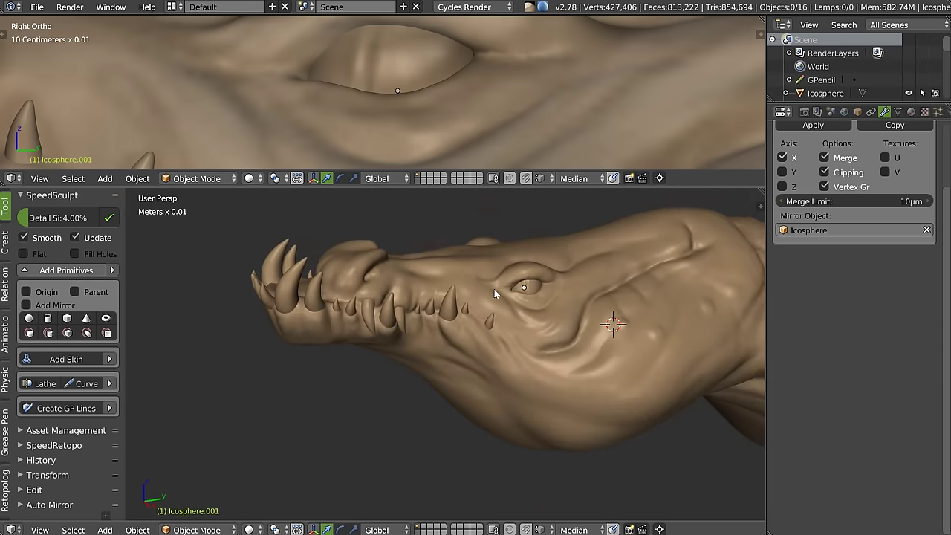
{"action": "scroll", "coordinate": [495, 290], "scroll_direction": "up", "scroll_amount": 2}
{"action": "scroll", "coordinate": [489, 286], "scroll_direction": "up", "scroll_amount": 2}
{"action": "right_click", "coordinate": [488, 300]}
{"action": "key", "text": "ctrl+Tab"}
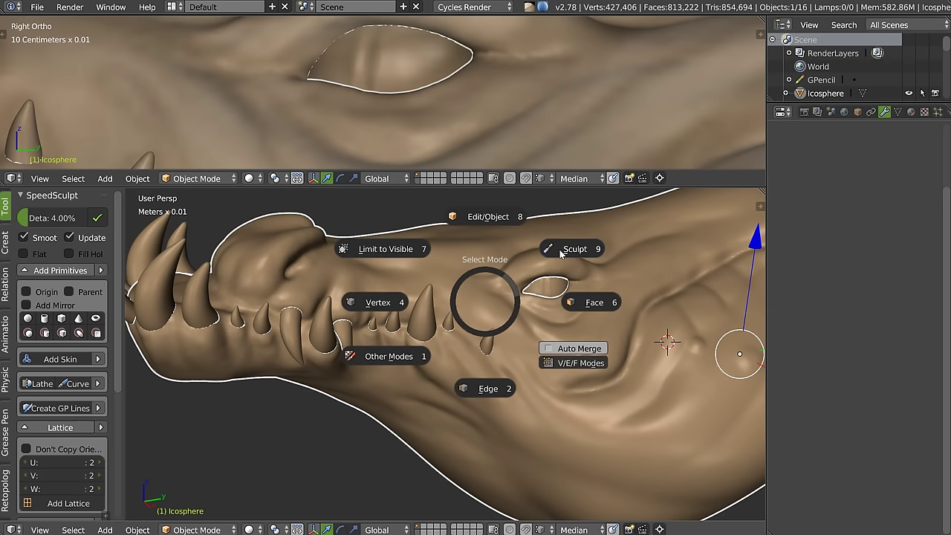
Step: Zoom in and reshape the skin near the brow ridge, adding a crease beside the eye ridge
{"action": "left_click", "coordinate": [496, 277]}
{"action": "scroll", "coordinate": [519, 291], "scroll_direction": "up", "scroll_amount": 2}
{"action": "scroll", "coordinate": [515, 277], "scroll_direction": "up", "scroll_amount": 2}
{"action": "scroll", "coordinate": [515, 286], "scroll_direction": "up", "scroll_amount": 2}
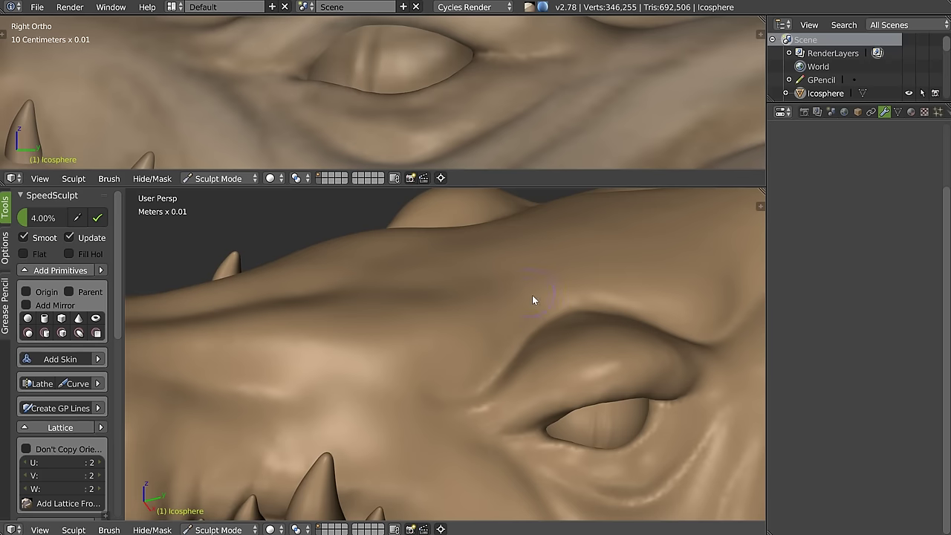
{"action": "scroll", "coordinate": [532, 295], "scroll_direction": "up", "scroll_amount": 2}
{"action": "scroll", "coordinate": [491, 330], "scroll_direction": "up", "scroll_amount": 2}
{"action": "scroll", "coordinate": [476, 355], "scroll_direction": "up", "scroll_amount": 2}
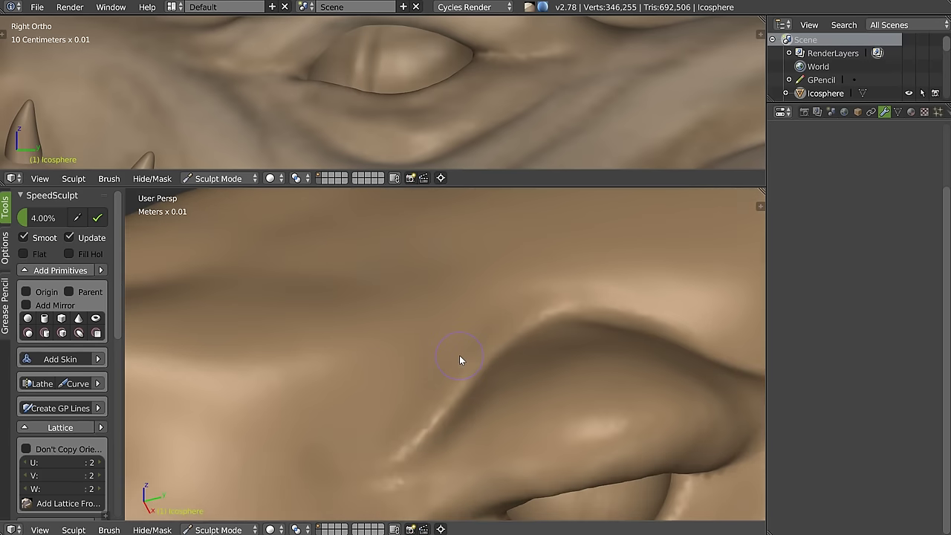
{"action": "scroll", "coordinate": [483, 351], "scroll_direction": "up", "scroll_amount": 2}
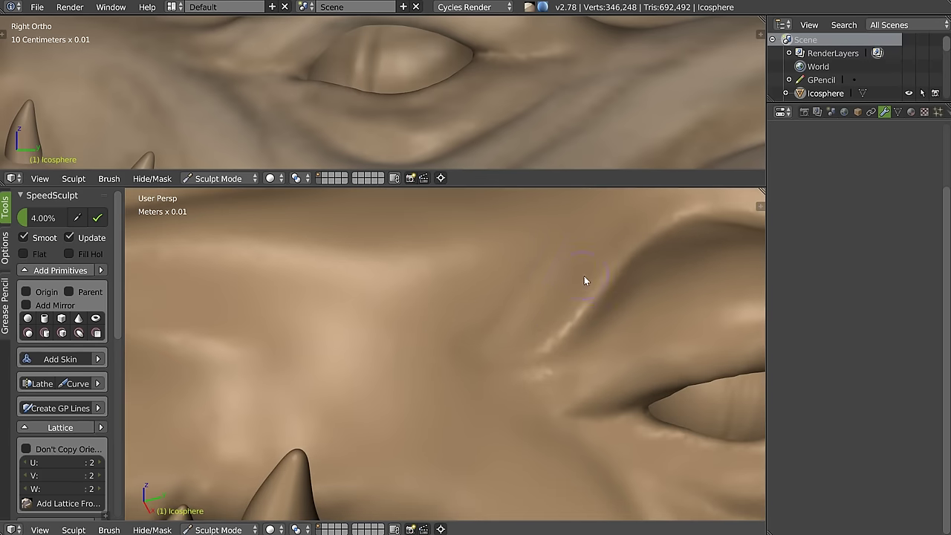
{"action": "scroll", "coordinate": [554, 301], "scroll_direction": "down", "scroll_amount": 3}
{"action": "left_click_drag", "start_coordinate": [551, 294], "coordinate": [591, 284]}
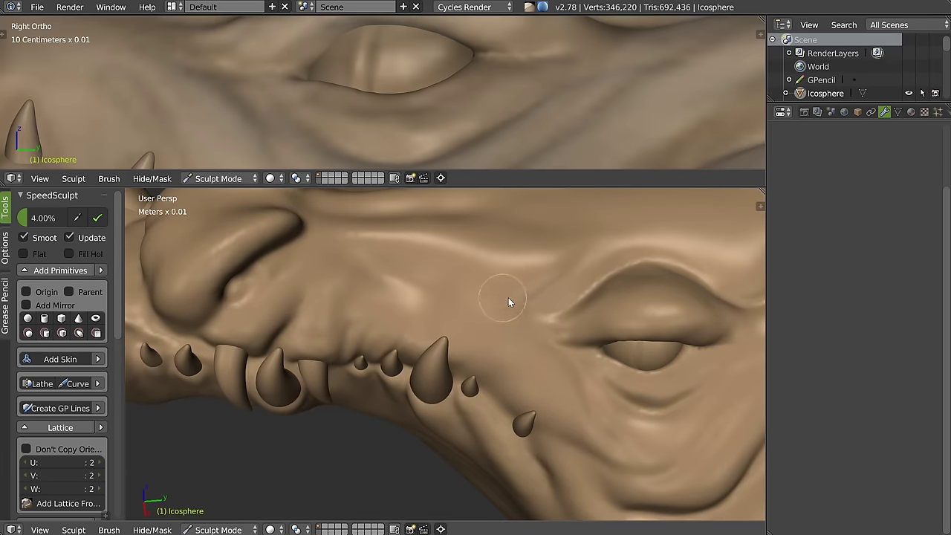
{"action": "scroll", "coordinate": [508, 301], "scroll_direction": "up", "scroll_amount": 1}
{"action": "scroll", "coordinate": [500, 320], "scroll_direction": "up", "scroll_amount": 1}
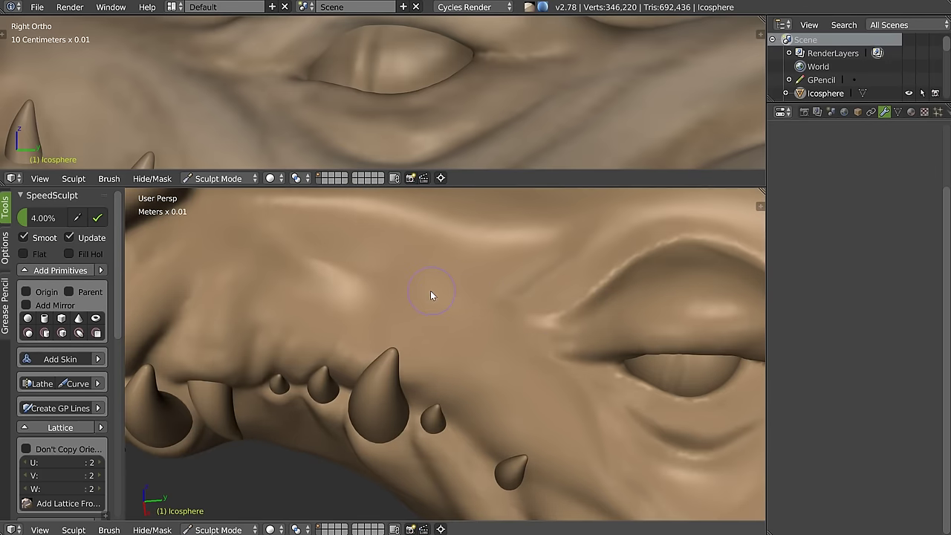
{"action": "left_click_drag", "start_coordinate": [550, 314], "coordinate": [518, 335]}
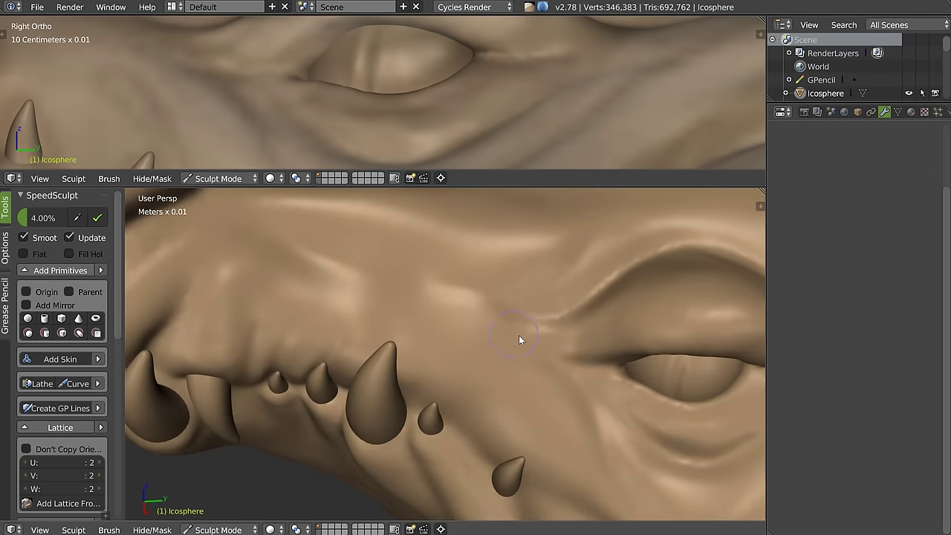
Step: Sculpt wrinkles into the lower jaw and near the small tooth
{"action": "mouse_move", "coordinate": [628, 327]}
{"action": "middle_mouse_down"}
{"action": "mouse_move", "coordinate": [601, 340]}
{"action": "mouse_move", "coordinate": [577, 325]}
{"action": "middle_mouse_up"}
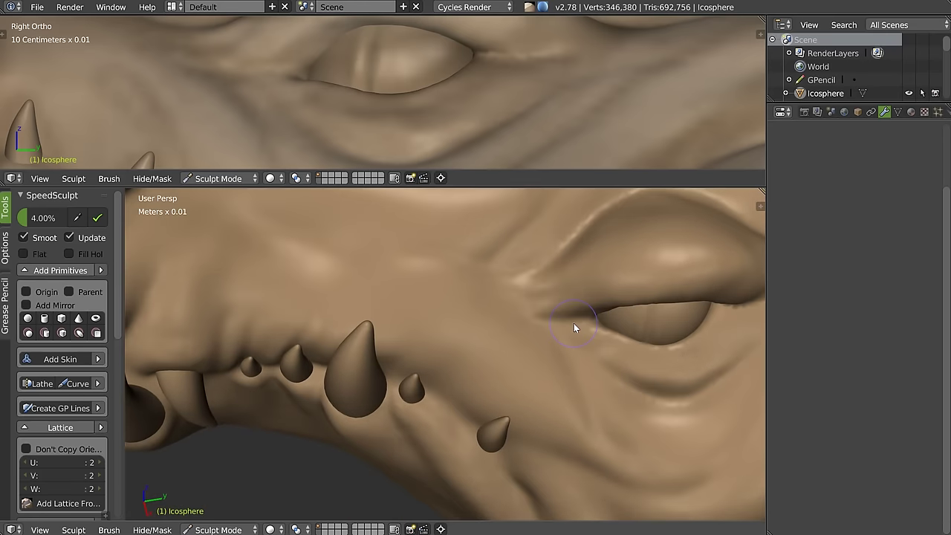
{"action": "left_click", "coordinate": [438, 385]}
{"action": "mouse_move", "coordinate": [439, 385]}
{"action": "middle_mouse_down"}
{"action": "mouse_move", "coordinate": [471, 342]}
{"action": "mouse_move", "coordinate": [471, 352]}
{"action": "middle_mouse_up"}
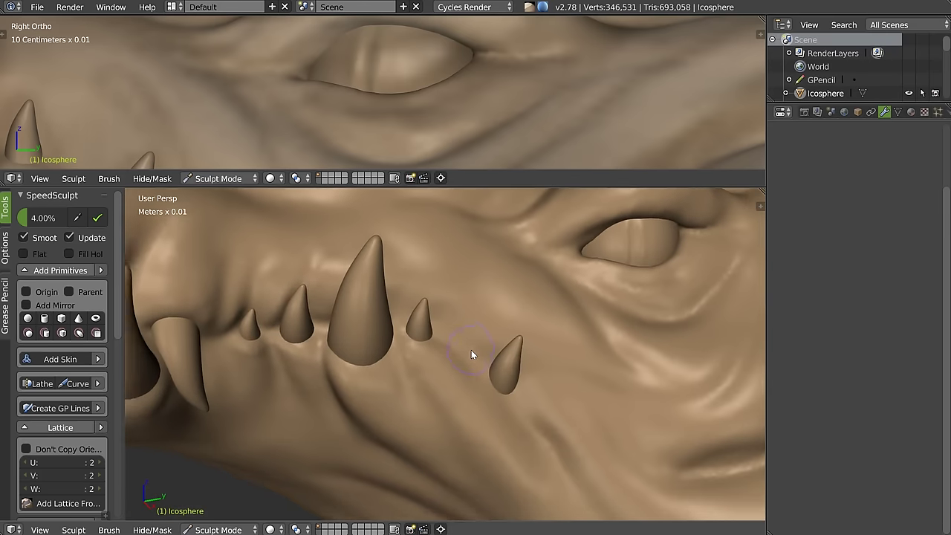
{"action": "scroll", "coordinate": [446, 343], "scroll_direction": "up", "scroll_amount": 3}
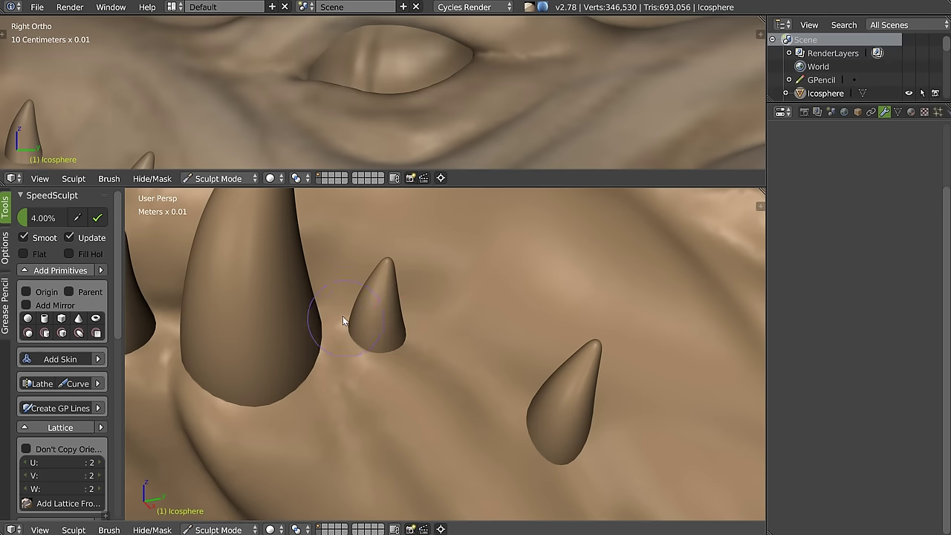
{"action": "mouse_move", "coordinate": [459, 304]}
{"action": "middle_mouse_down"}
{"action": "mouse_move", "coordinate": [524, 297]}
{"action": "mouse_move", "coordinate": [508, 271]}
{"action": "middle_mouse_up"}
{"action": "scroll", "coordinate": [523, 296], "scroll_direction": "down", "scroll_amount": 5}
{"action": "scroll", "coordinate": [534, 306], "scroll_direction": "up", "scroll_amount": 5}
{"action": "left_click_drag", "start_coordinate": [556, 284], "coordinate": [571, 294]}
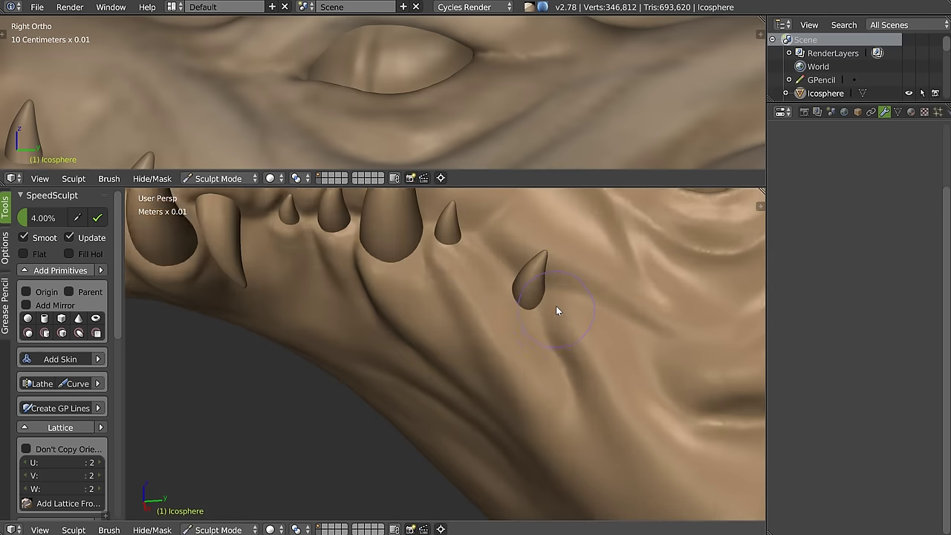
{"action": "scroll", "coordinate": [556, 305], "scroll_direction": "up", "scroll_amount": 6}
{"action": "left_click_drag", "start_coordinate": [498, 279], "coordinate": [506, 230]}
Step: Carve a crease at the tooth's base, undoing one unwanted stroke
{"action": "scroll", "coordinate": [531, 278], "scroll_direction": "down", "scroll_amount": 3}
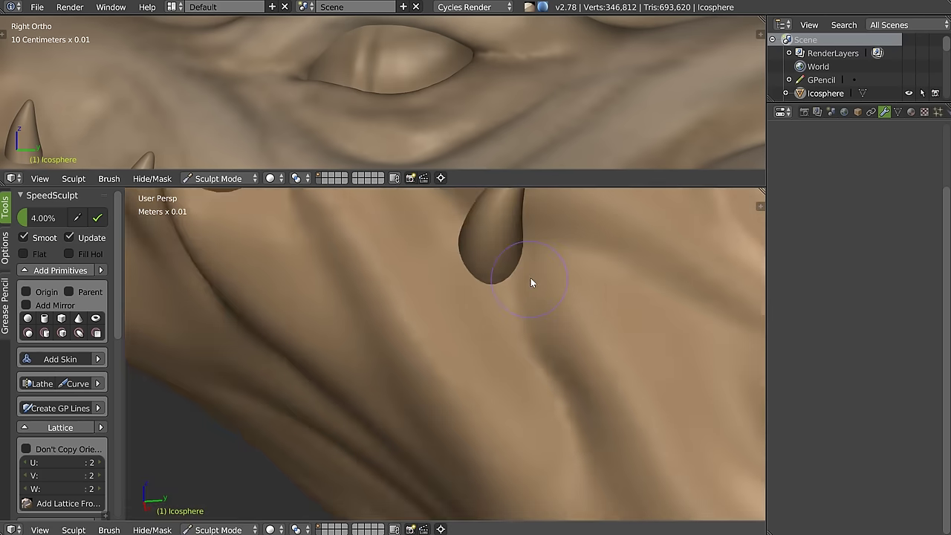
{"action": "scroll", "coordinate": [523, 282], "scroll_direction": "down", "scroll_amount": 3}
{"action": "mouse_move", "coordinate": [487, 307]}
{"action": "middle_mouse_down"}
{"action": "mouse_move", "coordinate": [520, 271]}
{"action": "mouse_move", "coordinate": [480, 280]}
{"action": "middle_mouse_up"}
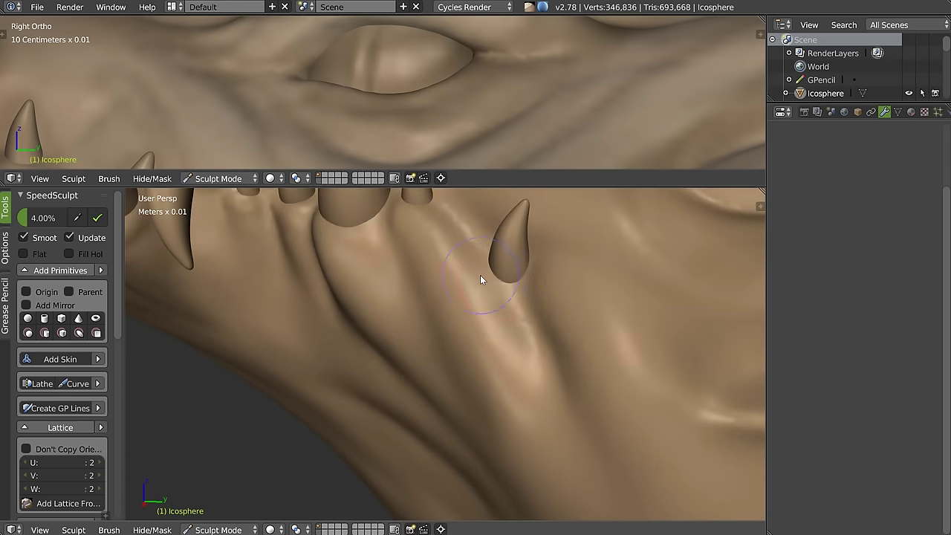
{"action": "scroll", "coordinate": [489, 280], "scroll_direction": "up", "scroll_amount": 8}
{"action": "scroll", "coordinate": [483, 252], "scroll_direction": "down", "scroll_amount": 4}
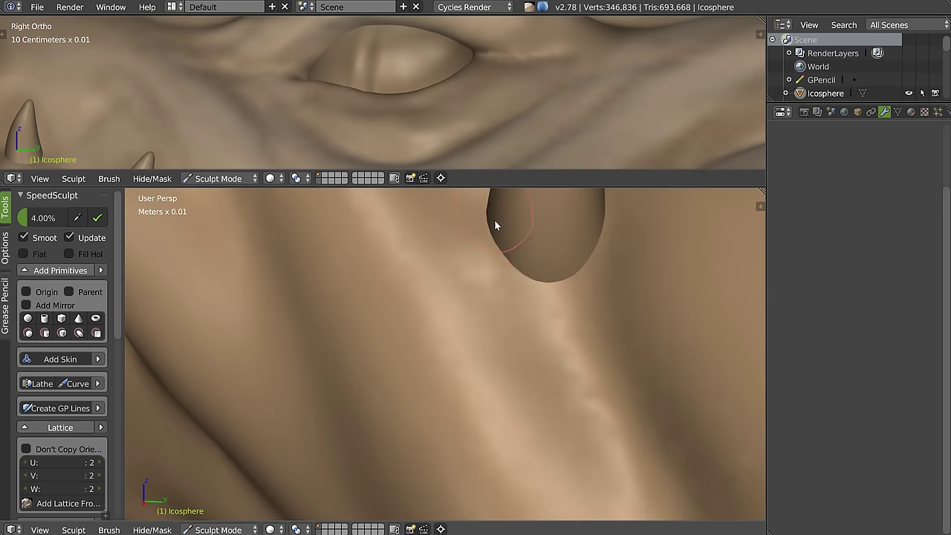
{"action": "mouse_move", "coordinate": [561, 296]}
{"action": "left_mouse_down"}
{"action": "mouse_move", "coordinate": [519, 294]}
{"action": "mouse_move", "coordinate": [535, 339]}
{"action": "mouse_move", "coordinate": [563, 295]}
{"action": "mouse_move", "coordinate": [612, 292]}
{"action": "mouse_move", "coordinate": [613, 233]}
{"action": "left_mouse_up"}
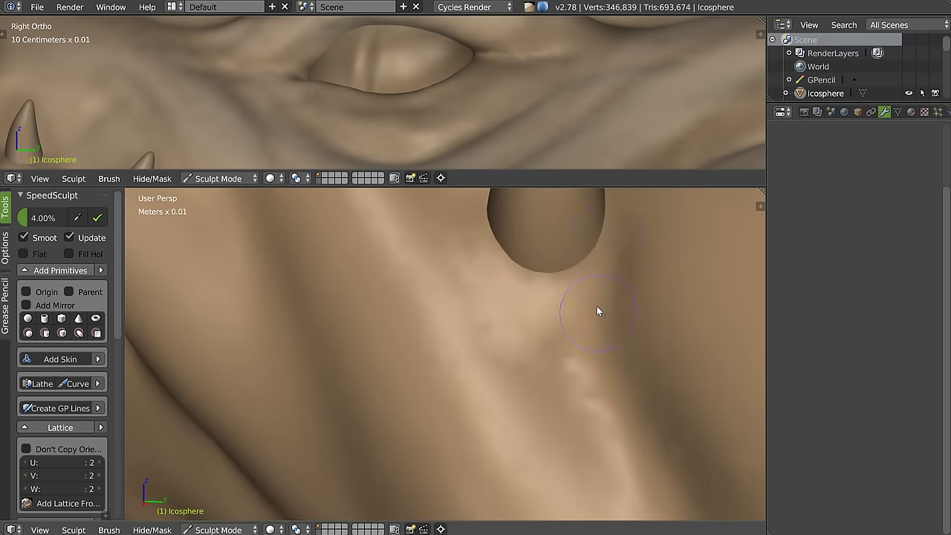
{"action": "key", "text": "ctrl+z"}
{"action": "scroll", "coordinate": [619, 350], "scroll_direction": "down", "scroll_amount": 5}
{"action": "scroll", "coordinate": [617, 290], "scroll_direction": "up", "scroll_amount": 2}
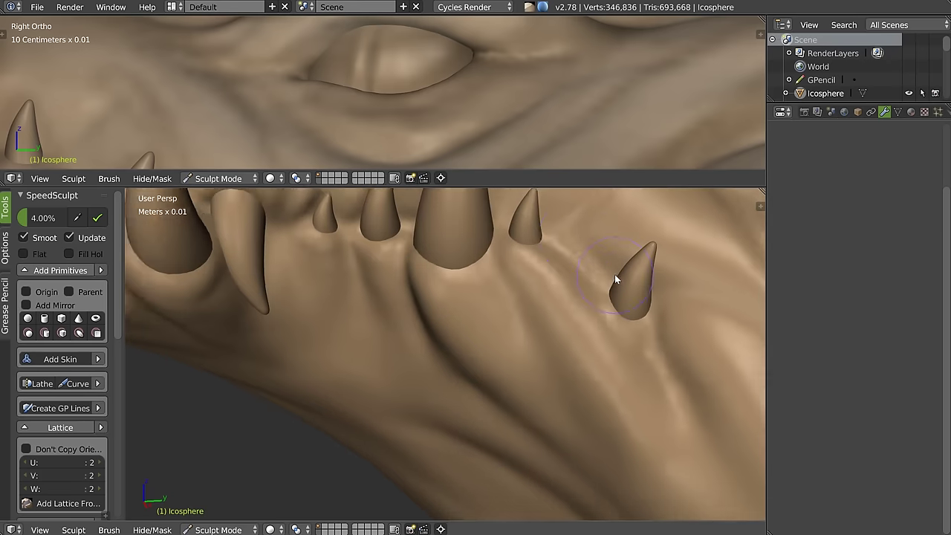
{"action": "left_click_drag", "start_coordinate": [542, 233], "coordinate": [571, 260]}
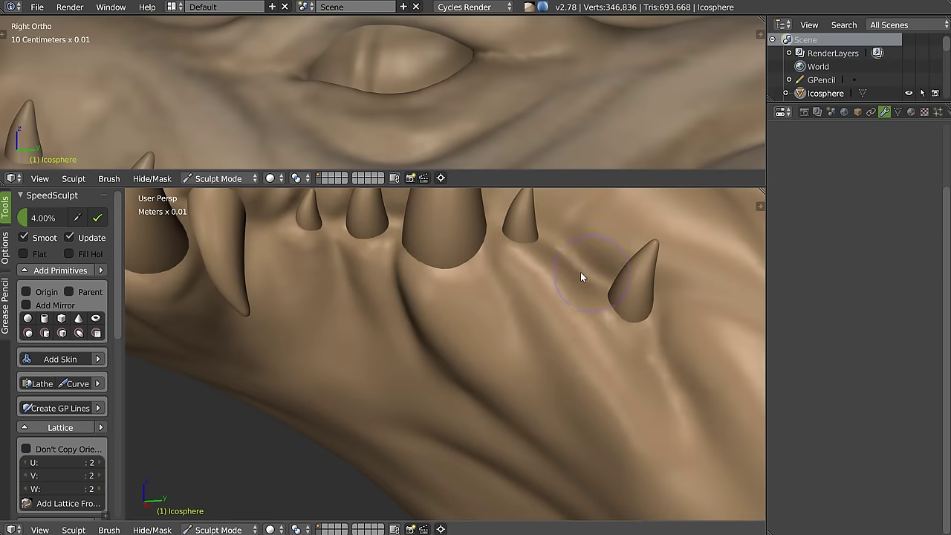
Step: Build up skin around the tooth's left base and add short wrinkles to the jaw
{"action": "left_click_drag", "start_coordinate": [653, 341], "coordinate": [647, 307]}
{"action": "left_click_drag", "start_coordinate": [649, 348], "coordinate": [736, 427]}
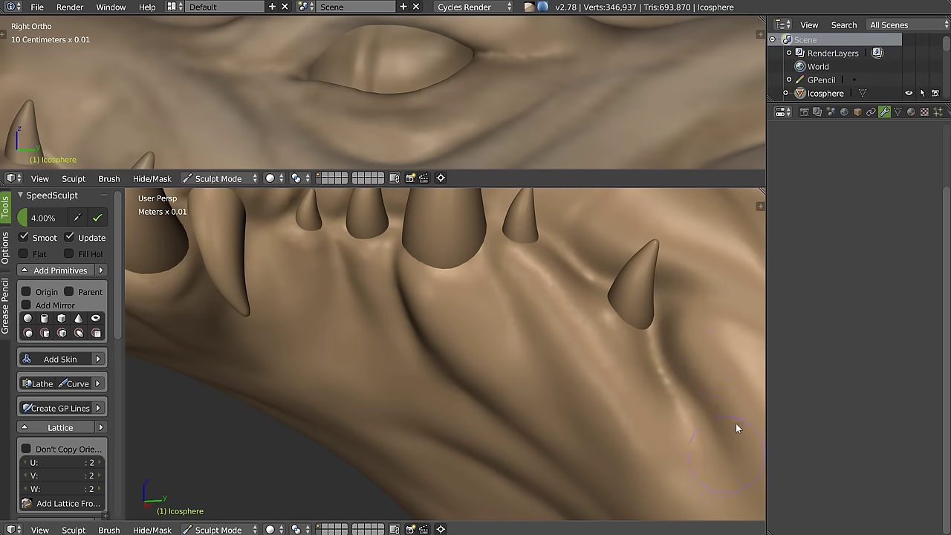
{"action": "scroll", "coordinate": [736, 427], "scroll_direction": "down", "scroll_amount": 3}
{"action": "scroll", "coordinate": [660, 344], "scroll_direction": "up", "scroll_amount": 2}
{"action": "scroll", "coordinate": [621, 277], "scroll_direction": "up", "scroll_amount": 1}
{"action": "left_click_drag", "start_coordinate": [590, 340], "coordinate": [573, 273]}
{"action": "scroll", "coordinate": [575, 267], "scroll_direction": "up", "scroll_amount": 1}
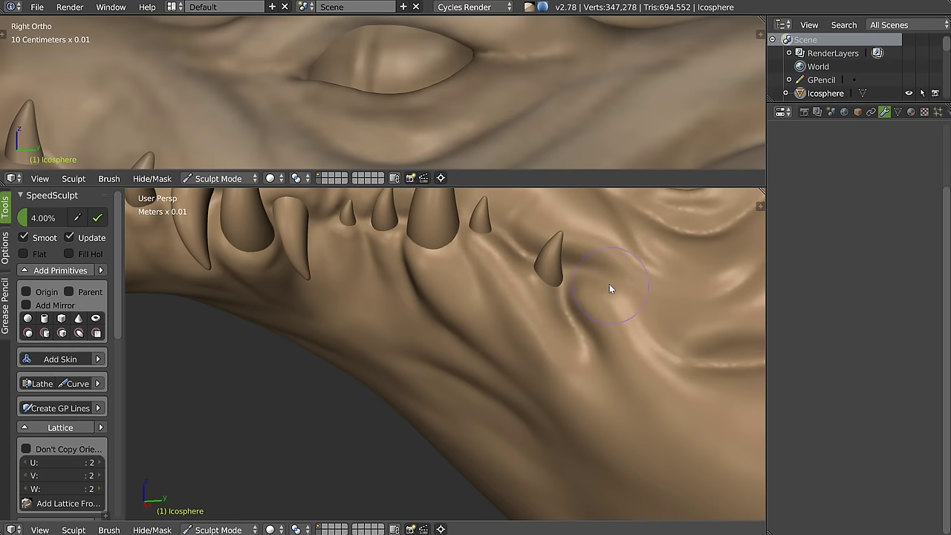
{"action": "left_click_drag", "start_coordinate": [628, 310], "coordinate": [686, 376]}
{"action": "scroll", "coordinate": [645, 324], "scroll_direction": "up", "scroll_amount": 1}
{"action": "scroll", "coordinate": [547, 266], "scroll_direction": "up", "scroll_amount": 2}
{"action": "scroll", "coordinate": [670, 355], "scroll_direction": "up", "scroll_amount": 1}
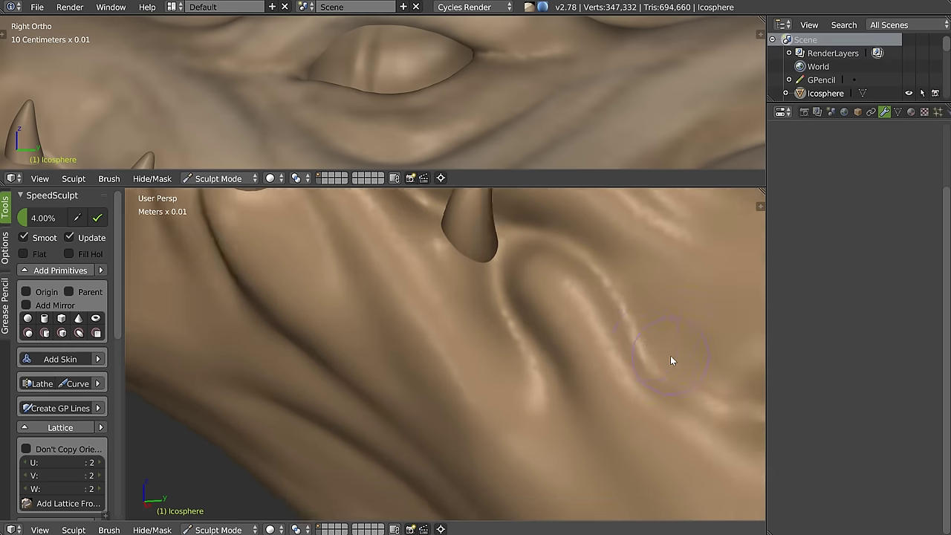
{"action": "scroll", "coordinate": [513, 318], "scroll_direction": "up", "scroll_amount": 2}
Step: Deepen and detail the ridge along the jaw, refining the jaw crease
{"action": "left_click_drag", "start_coordinate": [502, 332], "coordinate": [513, 357]}
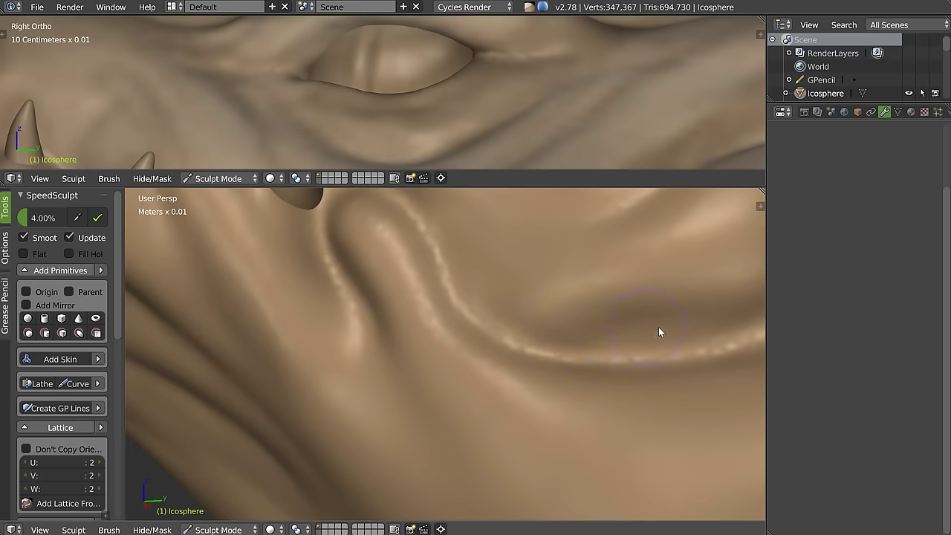
{"action": "scroll", "coordinate": [658, 327], "scroll_direction": "down", "scroll_amount": 3}
{"action": "scroll", "coordinate": [529, 325], "scroll_direction": "up", "scroll_amount": 2}
{"action": "scroll", "coordinate": [528, 322], "scroll_direction": "up", "scroll_amount": 2}
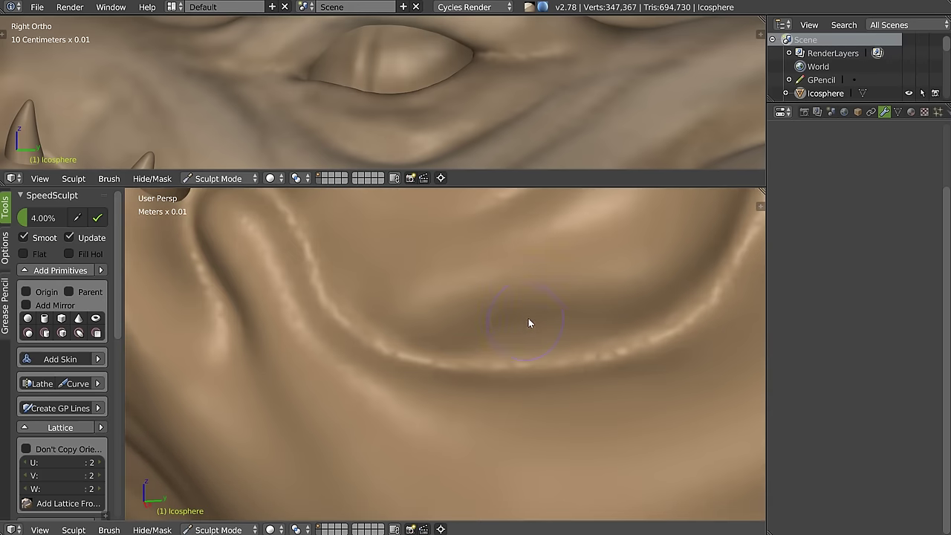
{"action": "scroll", "coordinate": [456, 342], "scroll_direction": "up", "scroll_amount": 1}
{"action": "mouse_move", "coordinate": [459, 341]}
{"action": "left_mouse_down"}
{"action": "mouse_move", "coordinate": [533, 320]}
{"action": "mouse_move", "coordinate": [640, 322]}
{"action": "left_mouse_up"}
{"action": "middle_click_drag", "start_coordinate": [640, 323], "coordinate": [339, 395]}
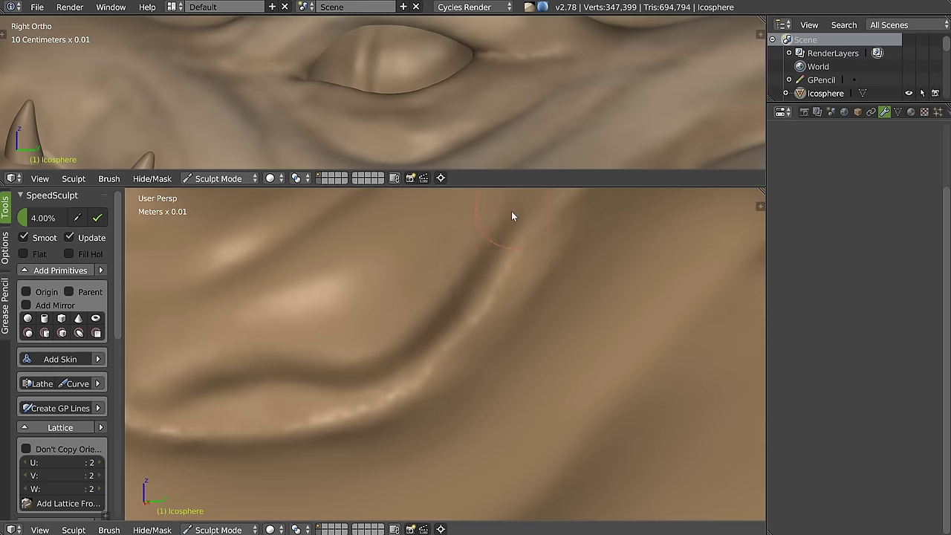
{"action": "left_click_drag", "start_coordinate": [512, 211], "coordinate": [479, 287]}
{"action": "scroll", "coordinate": [476, 297], "scroll_direction": "down", "scroll_amount": 5}
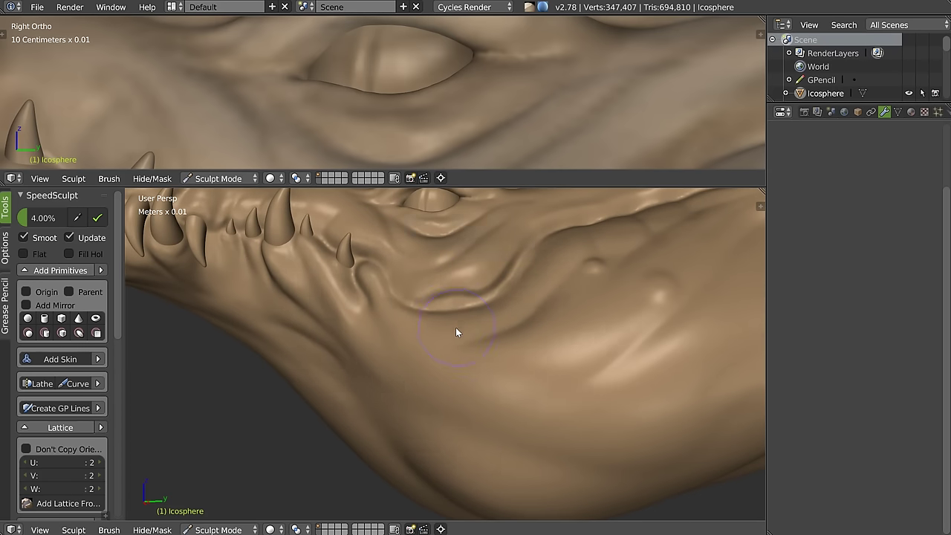
Step: Dab detail into the jaw groove and sculpt along the curving fold
{"action": "right_click", "coordinate": [456, 328]}
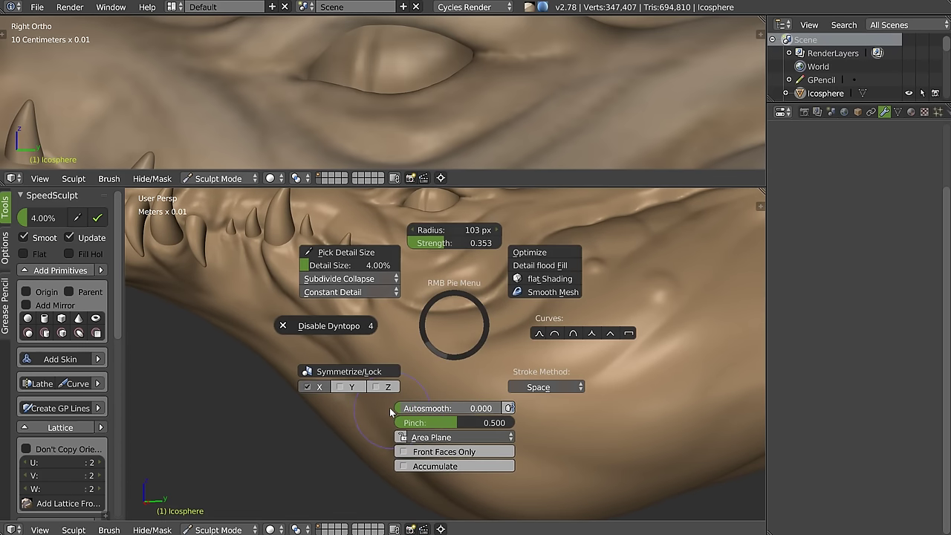
{"action": "middle_click_drag", "start_coordinate": [406, 413], "coordinate": [458, 307]}
{"action": "scroll", "coordinate": [446, 303], "scroll_direction": "up", "scroll_amount": 3}
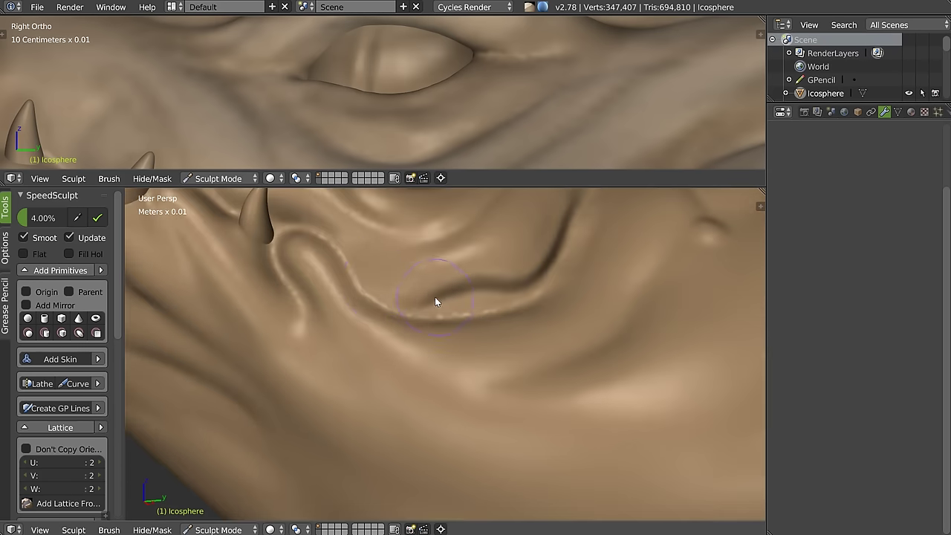
{"action": "left_click", "coordinate": [386, 313]}
{"action": "middle_click_drag", "start_coordinate": [387, 312], "coordinate": [367, 287]}
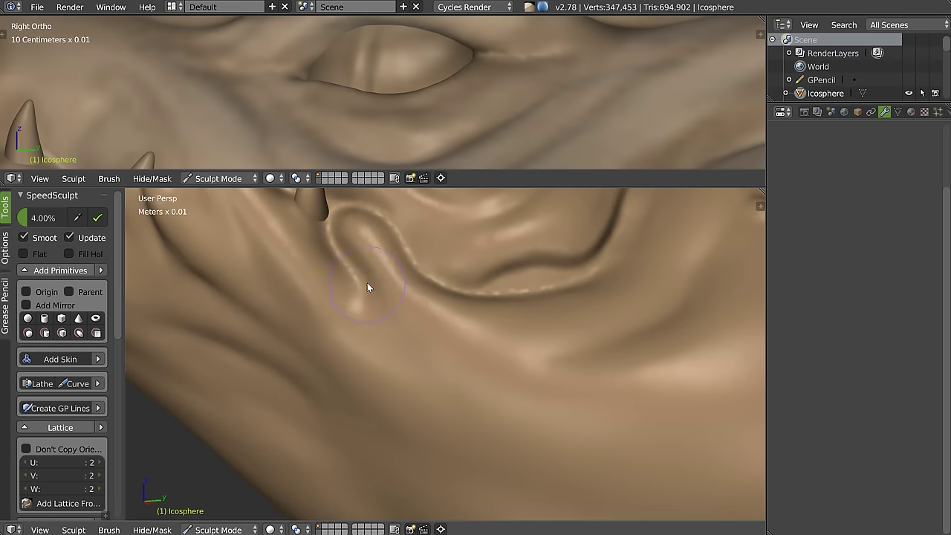
{"action": "left_click_drag", "start_coordinate": [387, 324], "coordinate": [383, 327]}
{"action": "middle_click_drag", "start_coordinate": [386, 284], "coordinate": [428, 277]}
Step: Apply a falloff curve preset and reshape the skin around the spike tooth
{"action": "key", "text": "w"}
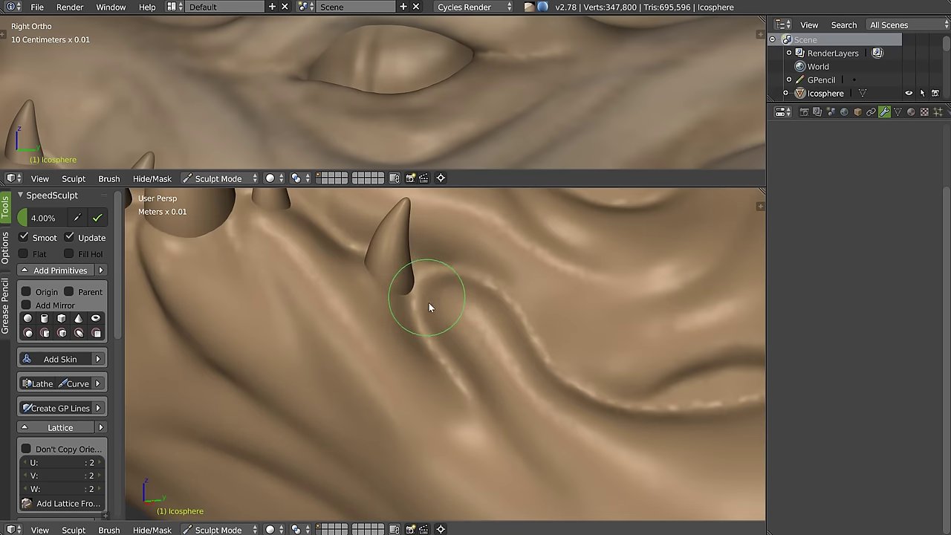
{"action": "right_click", "coordinate": [429, 302]}
{"action": "left_click", "coordinate": [565, 312]}
{"action": "mouse_move", "coordinate": [367, 254]}
{"action": "left_mouse_down"}
{"action": "mouse_move", "coordinate": [419, 268]}
{"action": "mouse_move", "coordinate": [423, 304]}
{"action": "mouse_move", "coordinate": [419, 269]}
{"action": "mouse_move", "coordinate": [428, 293]}
{"action": "left_mouse_up"}
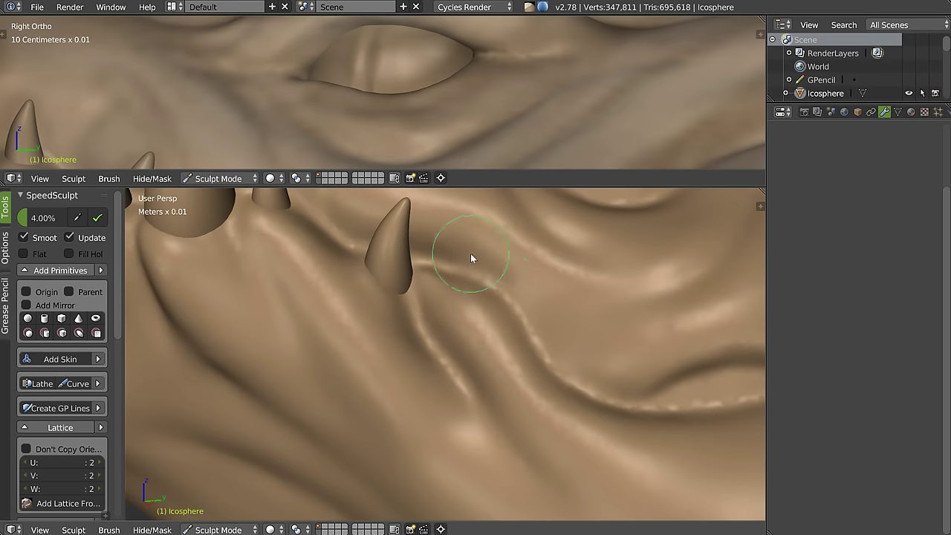
Step: Switch to the Clay brush with a new falloff curve and stroke near the spikes
{"action": "right_click", "coordinate": [423, 282]}
{"action": "left_click", "coordinate": [493, 301]}
{"action": "right_click", "coordinate": [494, 301]}
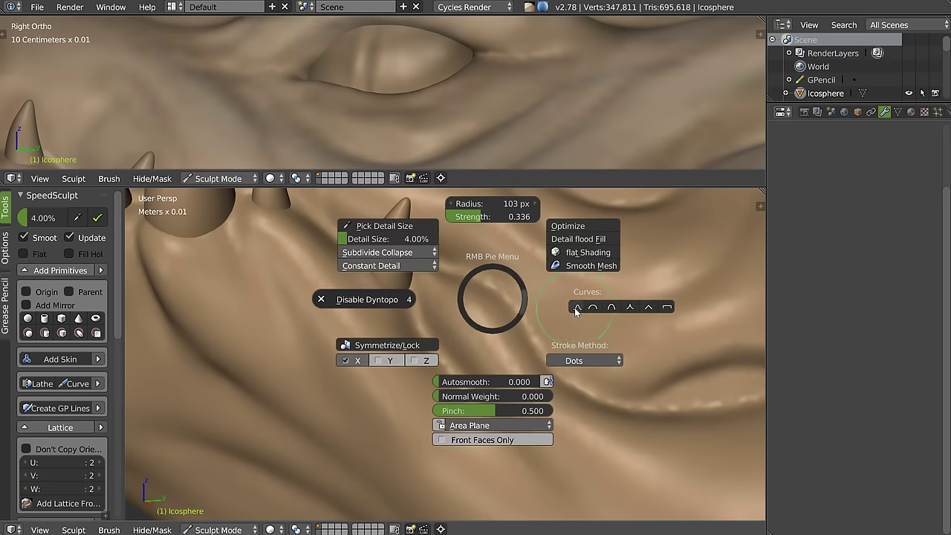
{"action": "left_click", "coordinate": [637, 308]}
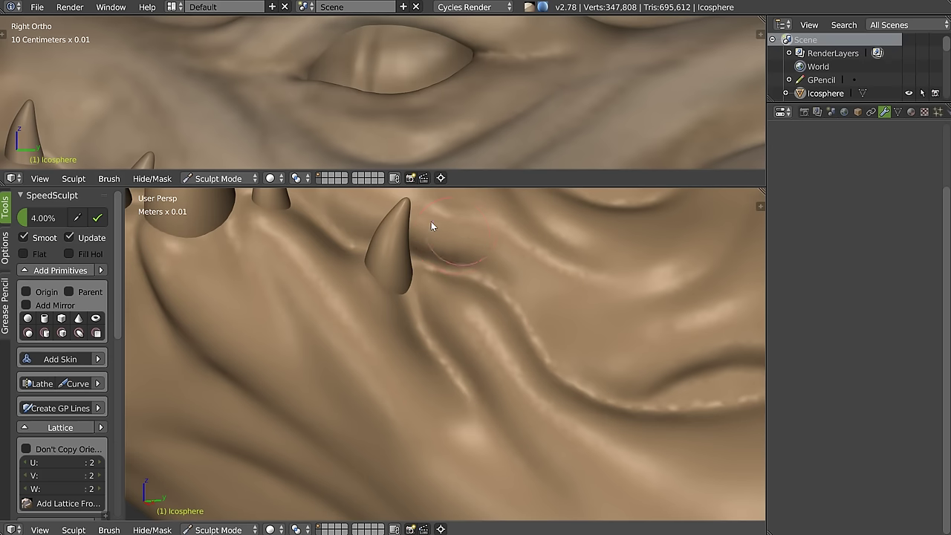
{"action": "middle_click_drag", "start_coordinate": [439, 230], "coordinate": [445, 293]}
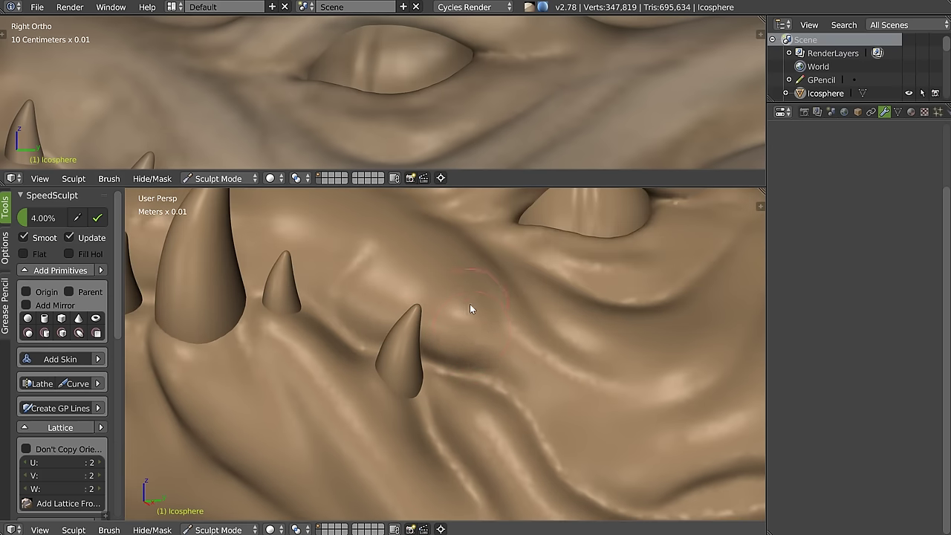
{"action": "mouse_move", "coordinate": [464, 363]}
{"action": "middle_mouse_down"}
{"action": "mouse_move", "coordinate": [408, 299]}
{"action": "mouse_move", "coordinate": [394, 307]}
{"action": "mouse_move", "coordinate": [465, 298]}
{"action": "mouse_move", "coordinate": [421, 320]}
{"action": "mouse_move", "coordinate": [442, 294]}
{"action": "middle_mouse_up"}
{"action": "left_click_drag", "start_coordinate": [442, 295], "coordinate": [432, 295]}
{"action": "mouse_move", "coordinate": [431, 294]}
{"action": "middle_mouse_down"}
{"action": "mouse_move", "coordinate": [487, 327]}
{"action": "mouse_move", "coordinate": [427, 319]}
{"action": "mouse_move", "coordinate": [498, 315]}
{"action": "middle_mouse_up"}
{"action": "scroll", "coordinate": [498, 315], "scroll_direction": "down", "scroll_amount": 5}
{"action": "mouse_move", "coordinate": [460, 286]}
{"action": "middle_mouse_down"}
{"action": "mouse_move", "coordinate": [552, 301]}
{"action": "mouse_move", "coordinate": [491, 300]}
{"action": "mouse_move", "coordinate": [493, 372]}
{"action": "mouse_move", "coordinate": [394, 335]}
{"action": "middle_mouse_up"}
{"action": "scroll", "coordinate": [491, 296], "scroll_direction": "up", "scroll_amount": 4}
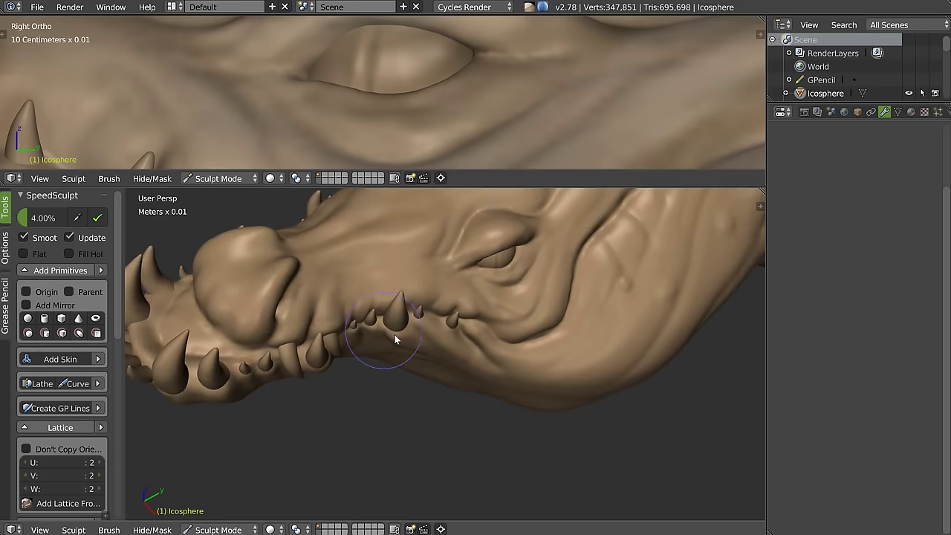
Step: Zoom in on the teeth and select the Clay brush
{"action": "scroll", "coordinate": [395, 335], "scroll_direction": "up", "scroll_amount": 2}
{"action": "scroll", "coordinate": [371, 300], "scroll_direction": "up", "scroll_amount": 2}
{"action": "mouse_move", "coordinate": [371, 300]}
{"action": "middle_mouse_down"}
{"action": "mouse_move", "coordinate": [416, 344]}
{"action": "mouse_move", "coordinate": [380, 311]}
{"action": "middle_mouse_up"}
{"action": "scroll", "coordinate": [387, 324], "scroll_direction": "up", "scroll_amount": 2}
{"action": "key", "text": "w"}
{"action": "left_click", "coordinate": [408, 343]}
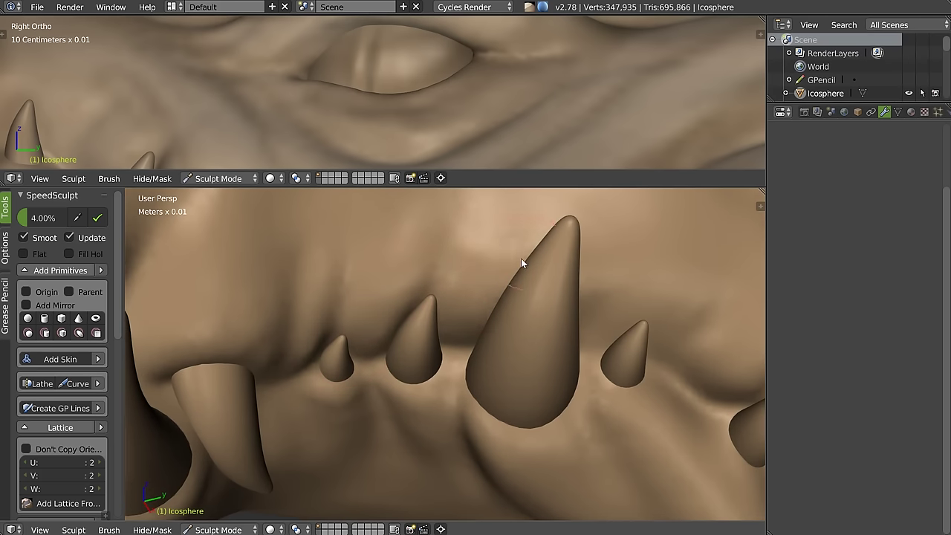
{"action": "middle_click_drag", "start_coordinate": [478, 282], "coordinate": [471, 297]}
{"action": "key", "text": "w"}
{"action": "left_click", "coordinate": [445, 285]}
Step: Carve gum creases and folds between the tall and small teeth and at their bases
{"action": "mouse_move", "coordinate": [467, 255]}
{"action": "middle_mouse_down"}
{"action": "mouse_move", "coordinate": [479, 267]}
{"action": "mouse_move", "coordinate": [429, 331]}
{"action": "mouse_move", "coordinate": [400, 327]}
{"action": "middle_mouse_up"}
{"action": "mouse_move", "coordinate": [400, 327]}
{"action": "left_mouse_down"}
{"action": "mouse_move", "coordinate": [460, 242]}
{"action": "mouse_move", "coordinate": [422, 278]}
{"action": "mouse_move", "coordinate": [462, 257]}
{"action": "left_mouse_up"}
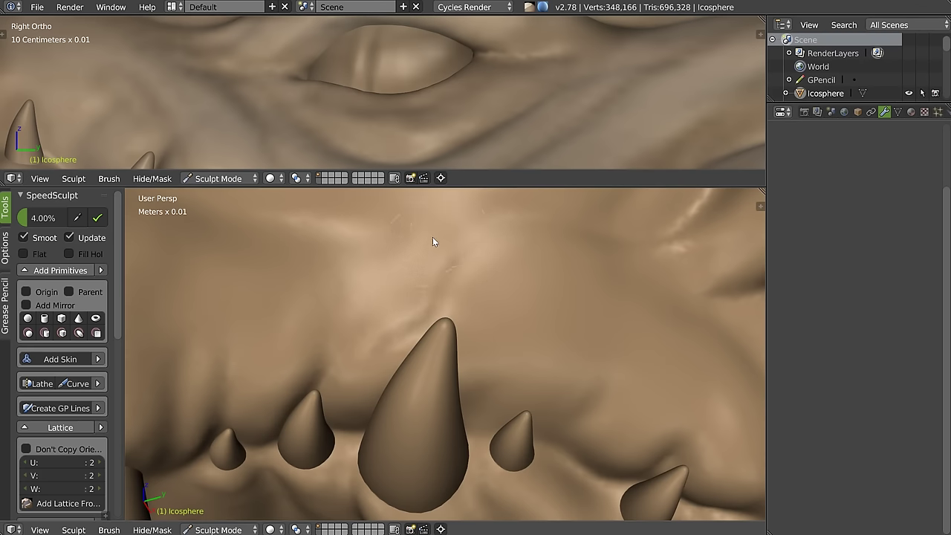
{"action": "left_click_drag", "start_coordinate": [470, 414], "coordinate": [487, 368]}
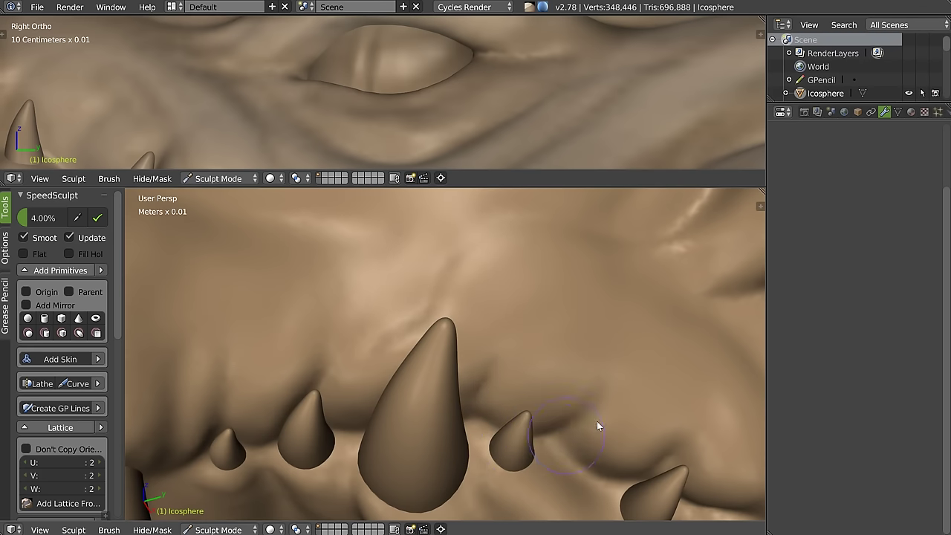
{"action": "left_click_drag", "start_coordinate": [657, 367], "coordinate": [481, 415]}
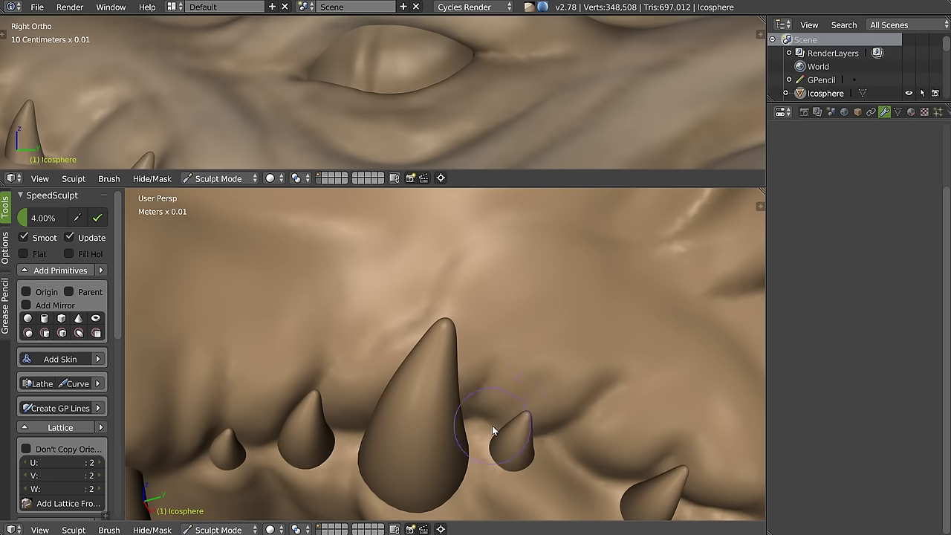
{"action": "mouse_move", "coordinate": [559, 399]}
{"action": "middle_mouse_down"}
{"action": "mouse_move", "coordinate": [567, 356]}
{"action": "mouse_move", "coordinate": [486, 374]}
{"action": "middle_mouse_up"}
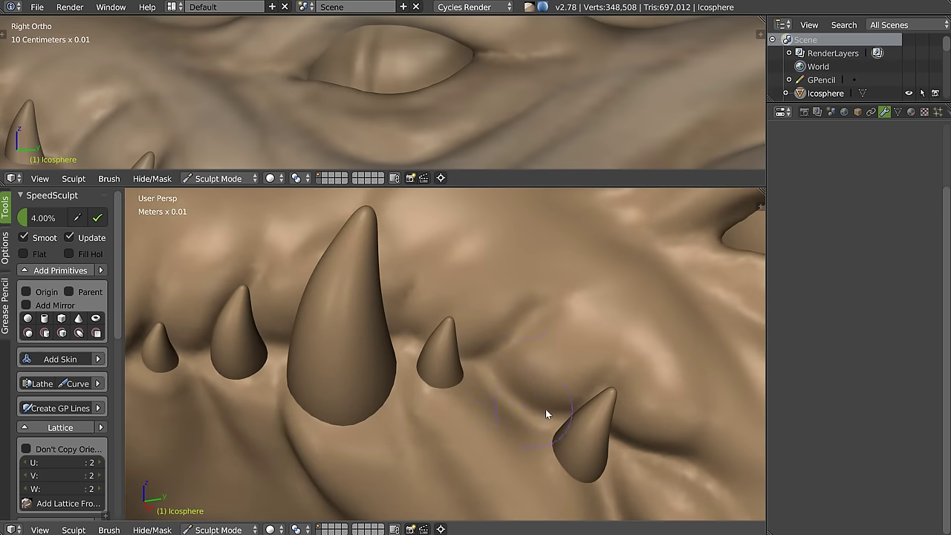
{"action": "left_click_drag", "start_coordinate": [607, 390], "coordinate": [639, 353]}
{"action": "mouse_move", "coordinate": [639, 352]}
{"action": "middle_mouse_down"}
{"action": "mouse_move", "coordinate": [488, 385]}
{"action": "mouse_move", "coordinate": [441, 376]}
{"action": "middle_mouse_up"}
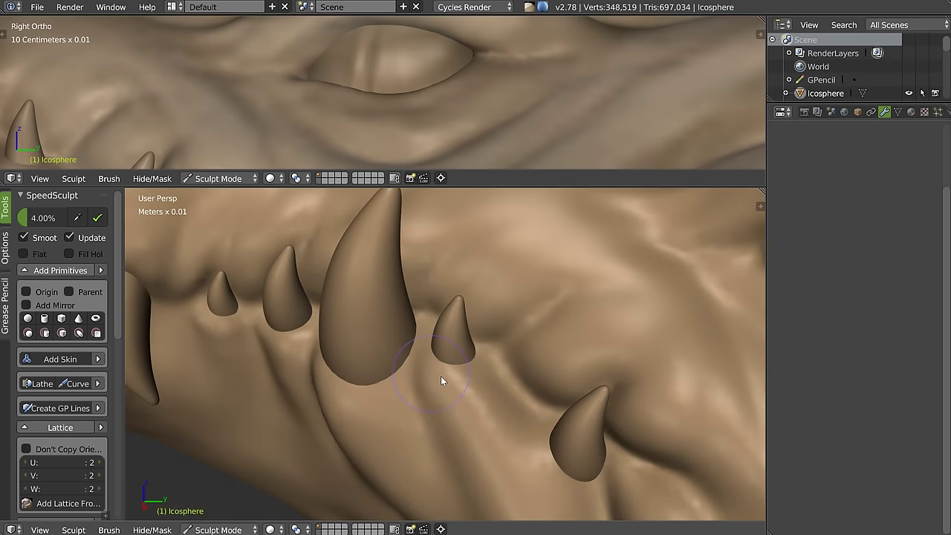
{"action": "left_click_drag", "start_coordinate": [467, 385], "coordinate": [488, 385]}
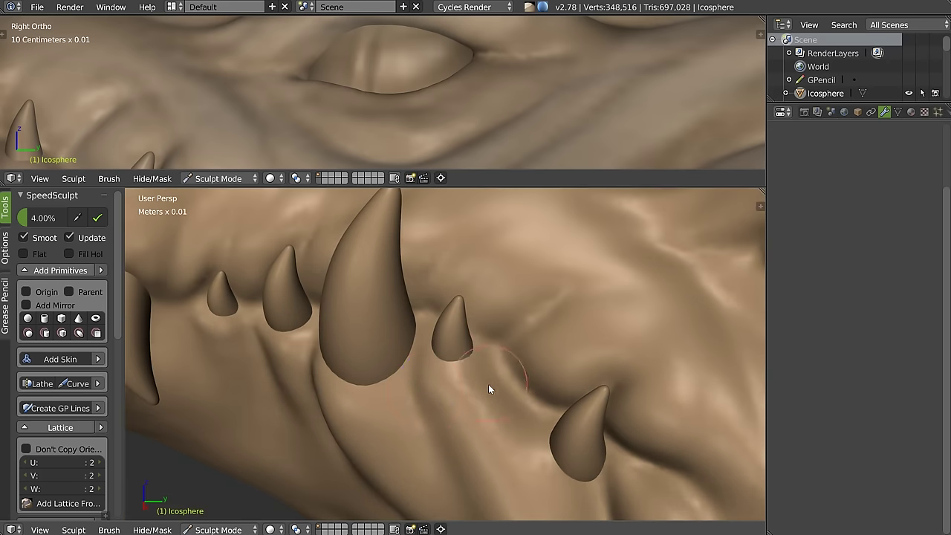
{"action": "left_click_drag", "start_coordinate": [485, 436], "coordinate": [488, 399]}
{"action": "middle_click_drag", "start_coordinate": [489, 400], "coordinate": [413, 367]}
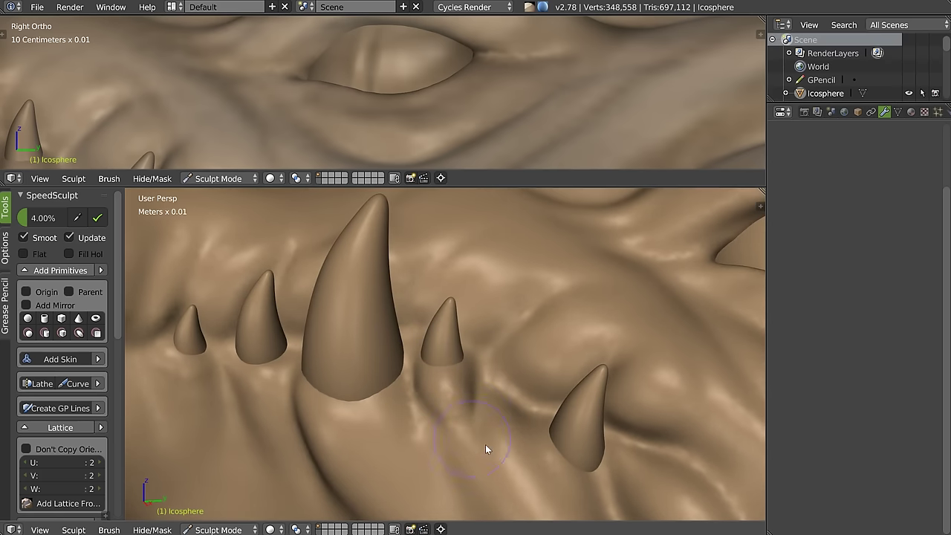
{"action": "mouse_move", "coordinate": [579, 418]}
{"action": "middle_mouse_down"}
{"action": "mouse_move", "coordinate": [522, 332]}
{"action": "mouse_move", "coordinate": [425, 283]}
{"action": "mouse_move", "coordinate": [468, 322]}
{"action": "mouse_move", "coordinate": [524, 350]}
{"action": "mouse_move", "coordinate": [515, 345]}
{"action": "mouse_move", "coordinate": [495, 431]}
{"action": "mouse_move", "coordinate": [639, 337]}
{"action": "mouse_move", "coordinate": [616, 261]}
{"action": "mouse_move", "coordinate": [548, 300]}
{"action": "mouse_move", "coordinate": [550, 317]}
{"action": "mouse_move", "coordinate": [506, 365]}
{"action": "mouse_move", "coordinate": [457, 348]}
{"action": "mouse_move", "coordinate": [572, 316]}
{"action": "mouse_move", "coordinate": [442, 328]}
{"action": "middle_mouse_up"}
Step: Smooth the neck bump and add shaping strokes along the neck and throat underside
{"action": "scroll", "coordinate": [522, 334], "scroll_direction": "down", "scroll_amount": 3}
{"action": "scroll", "coordinate": [510, 323], "scroll_direction": "down", "scroll_amount": 3}
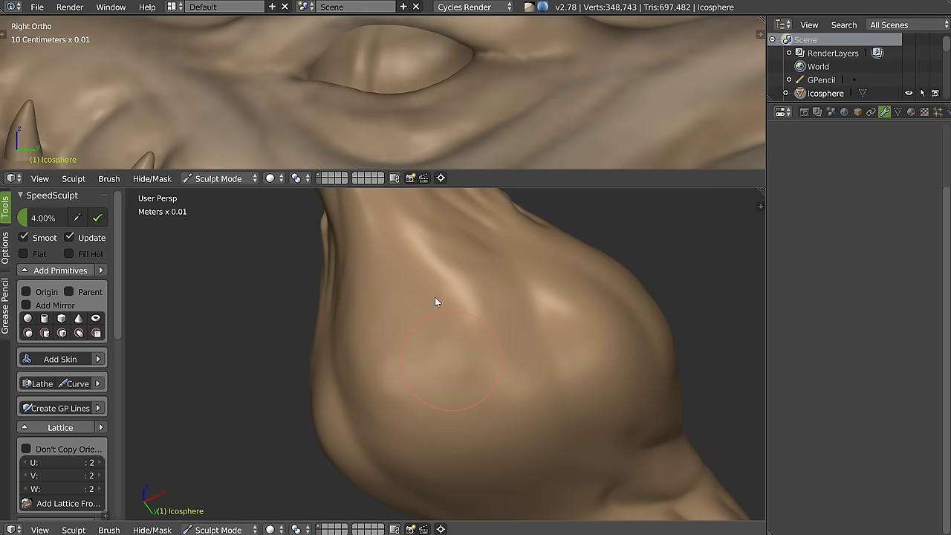
{"action": "mouse_move", "coordinate": [438, 308]}
{"action": "left_mouse_down"}
{"action": "mouse_move", "coordinate": [430, 280]}
{"action": "mouse_move", "coordinate": [446, 318]}
{"action": "left_mouse_up"}
{"action": "middle_click_drag", "start_coordinate": [543, 392], "coordinate": [526, 346]}
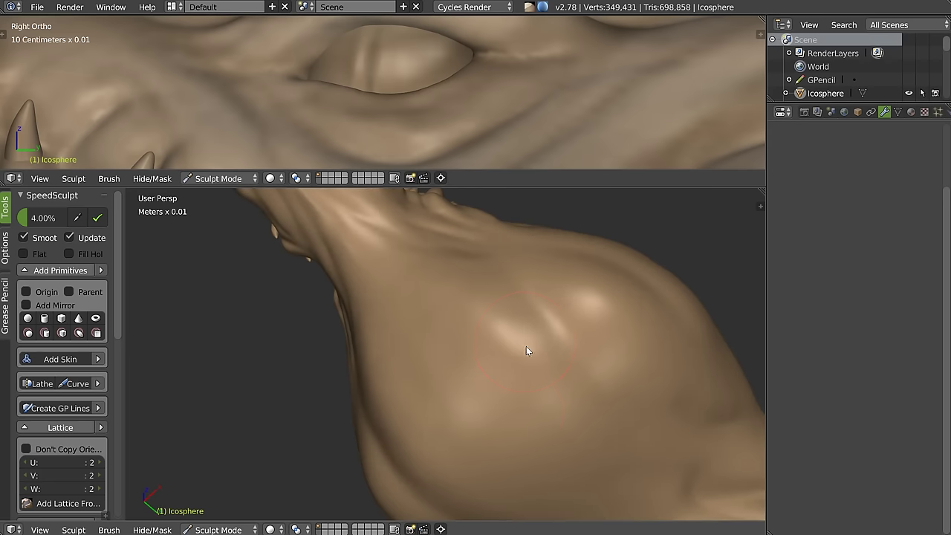
{"action": "mouse_move", "coordinate": [626, 329]}
{"action": "middle_mouse_down"}
{"action": "mouse_move", "coordinate": [514, 369]}
{"action": "mouse_move", "coordinate": [512, 354]}
{"action": "mouse_move", "coordinate": [454, 322]}
{"action": "middle_mouse_up"}
{"action": "left_click_drag", "start_coordinate": [538, 340], "coordinate": [471, 391]}
{"action": "mouse_move", "coordinate": [471, 391]}
{"action": "middle_mouse_down"}
{"action": "mouse_move", "coordinate": [504, 347]}
{"action": "mouse_move", "coordinate": [539, 343]}
{"action": "middle_mouse_up"}
{"action": "mouse_move", "coordinate": [619, 317]}
{"action": "middle_mouse_down"}
{"action": "mouse_move", "coordinate": [545, 381]}
{"action": "mouse_move", "coordinate": [536, 355]}
{"action": "mouse_move", "coordinate": [503, 363]}
{"action": "mouse_move", "coordinate": [567, 382]}
{"action": "mouse_move", "coordinate": [593, 416]}
{"action": "mouse_move", "coordinate": [588, 363]}
{"action": "mouse_move", "coordinate": [540, 423]}
{"action": "mouse_move", "coordinate": [476, 348]}
{"action": "mouse_move", "coordinate": [500, 338]}
{"action": "mouse_move", "coordinate": [437, 349]}
{"action": "mouse_move", "coordinate": [453, 367]}
{"action": "mouse_move", "coordinate": [486, 355]}
{"action": "mouse_move", "coordinate": [460, 365]}
{"action": "mouse_move", "coordinate": [443, 333]}
{"action": "middle_mouse_up"}
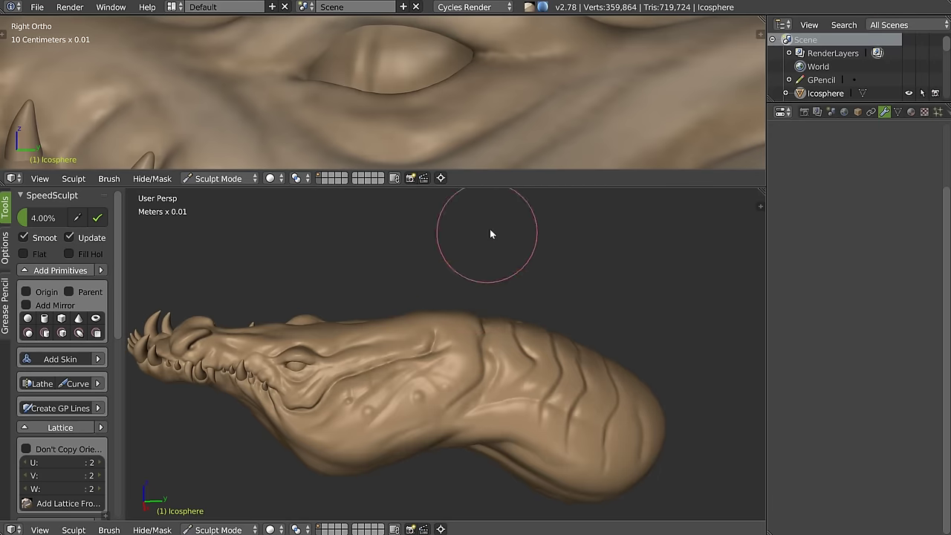
{"action": "key", "text": "KP_3"}
{"action": "scroll", "coordinate": [431, 305], "scroll_direction": "up", "scroll_amount": 4}
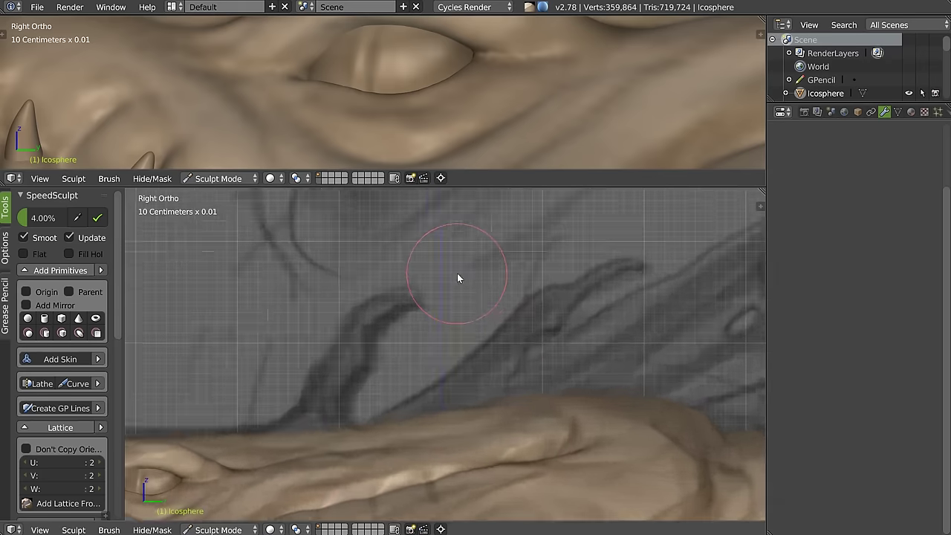
{"action": "scroll", "coordinate": [354, 384], "scroll_direction": "down", "scroll_amount": 3}
{"action": "scroll", "coordinate": [387, 350], "scroll_direction": "up", "scroll_amount": 1}
{"action": "scroll", "coordinate": [387, 350], "scroll_direction": "up", "scroll_amount": 1}
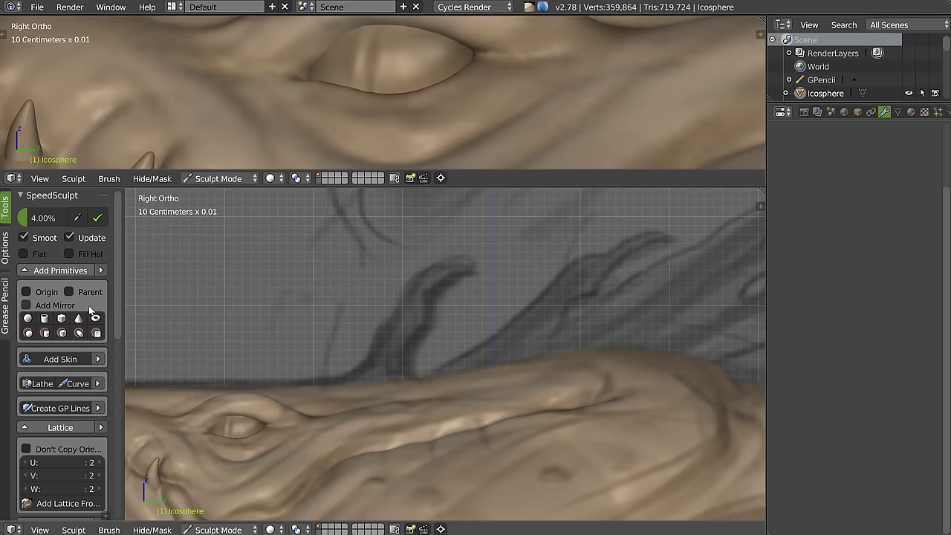
{"action": "key", "text": "w"}
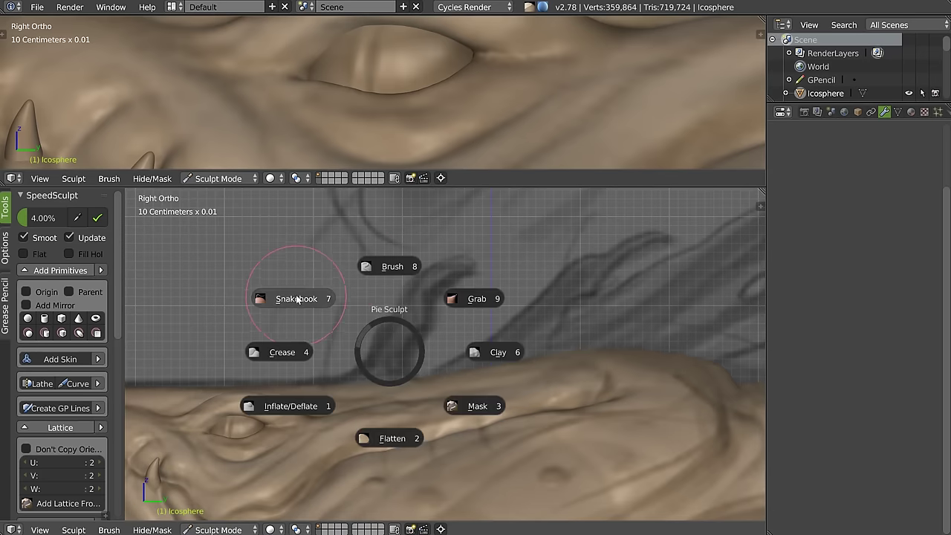
{"action": "left_click", "coordinate": [296, 298]}
{"action": "mouse_move", "coordinate": [394, 353]}
{"action": "left_mouse_down"}
{"action": "mouse_move", "coordinate": [406, 325]}
{"action": "mouse_move", "coordinate": [385, 368]}
{"action": "mouse_move", "coordinate": [412, 271]}
{"action": "mouse_move", "coordinate": [453, 257]}
{"action": "mouse_move", "coordinate": [437, 285]}
{"action": "mouse_move", "coordinate": [456, 269]}
{"action": "mouse_move", "coordinate": [416, 335]}
{"action": "mouse_move", "coordinate": [414, 379]}
{"action": "mouse_move", "coordinate": [422, 363]}
{"action": "mouse_move", "coordinate": [415, 313]}
{"action": "mouse_move", "coordinate": [423, 256]}
{"action": "mouse_move", "coordinate": [453, 245]}
{"action": "mouse_move", "coordinate": [480, 266]}
{"action": "left_mouse_up"}
{"action": "key", "text": "f"}
{"action": "left_click", "coordinate": [417, 352]}
{"action": "scroll", "coordinate": [417, 368], "scroll_direction": "up", "scroll_amount": 1}
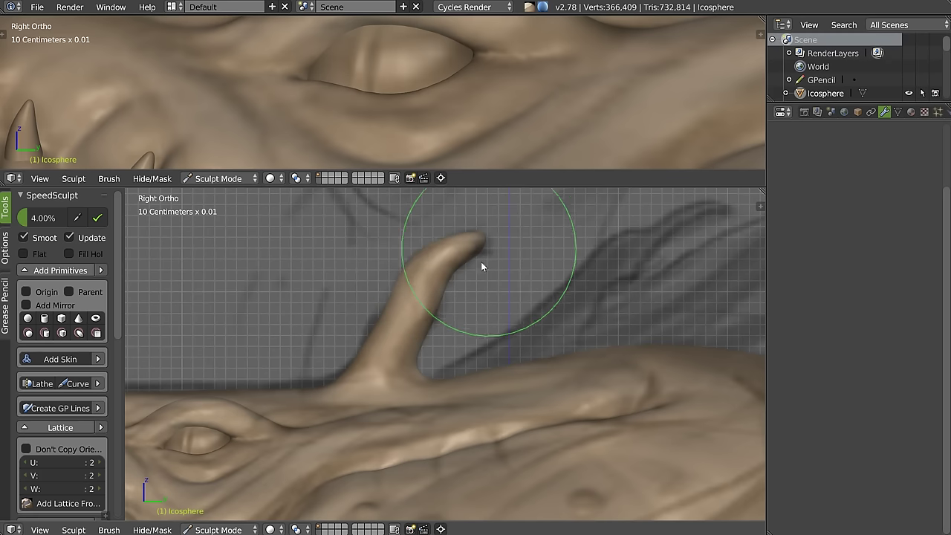
{"action": "scroll", "coordinate": [481, 266], "scroll_direction": "down", "scroll_amount": 3}
{"action": "middle_click_drag", "start_coordinate": [439, 288], "coordinate": [398, 308], "text": "shift"}
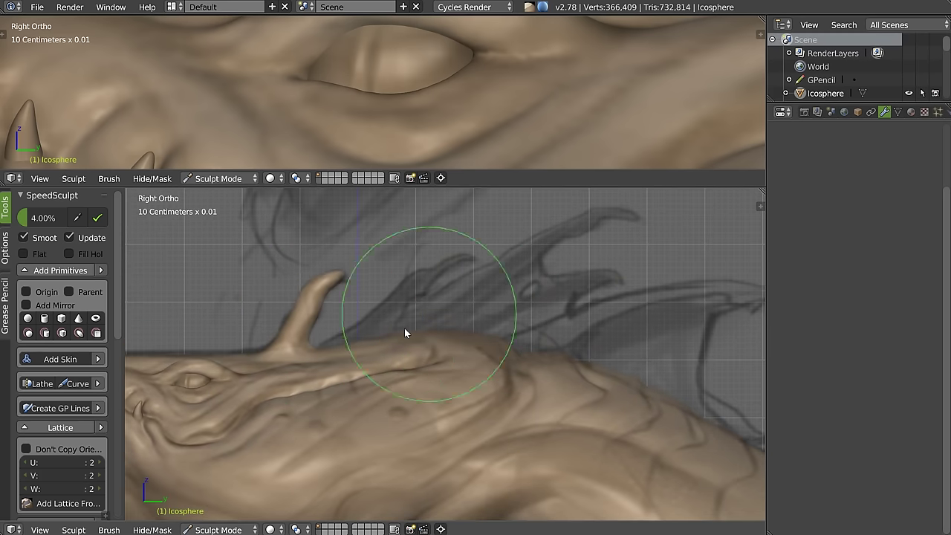
{"action": "mouse_move", "coordinate": [350, 339]}
{"action": "left_mouse_down"}
{"action": "mouse_move", "coordinate": [387, 319]}
{"action": "mouse_move", "coordinate": [329, 333]}
{"action": "left_mouse_up"}
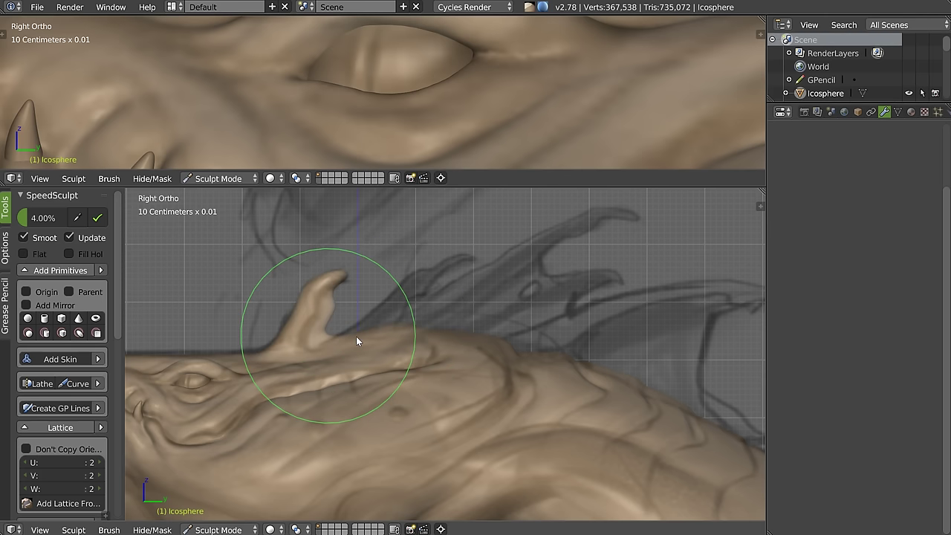
{"action": "key", "text": "ctrl+z"}
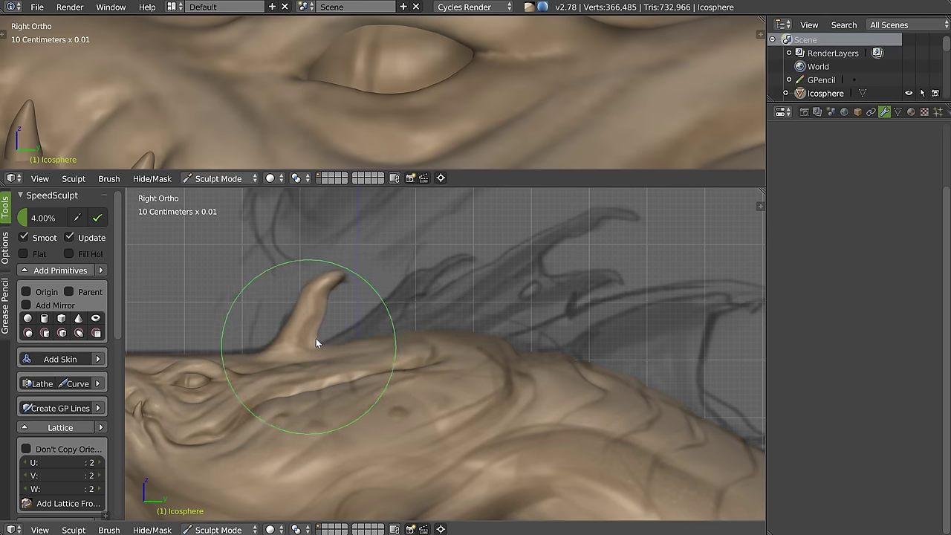
{"action": "scroll", "coordinate": [316, 338], "scroll_direction": "up", "scroll_amount": 1}
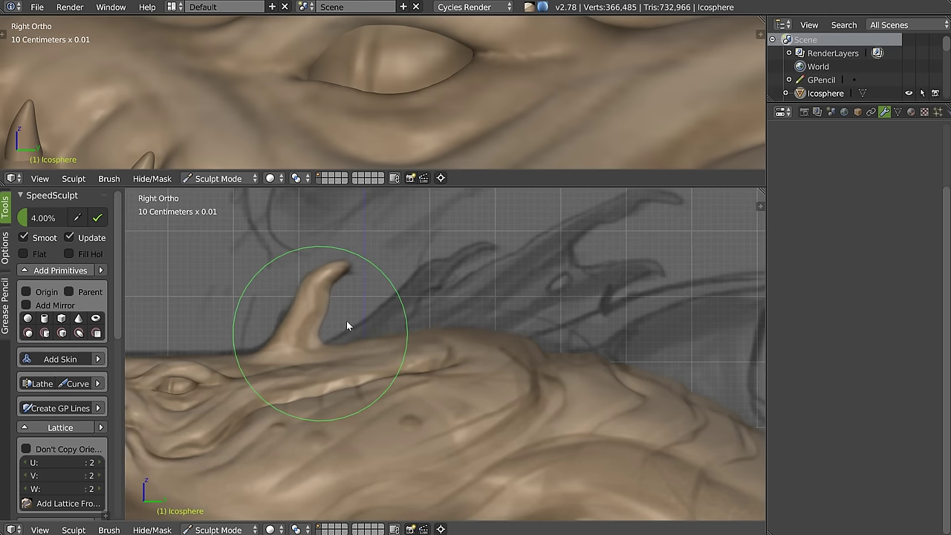
{"action": "key", "text": "ctrl+z"}
{"action": "key", "text": "ctrl+z"}
{"action": "key", "text": "ctrl+z"}
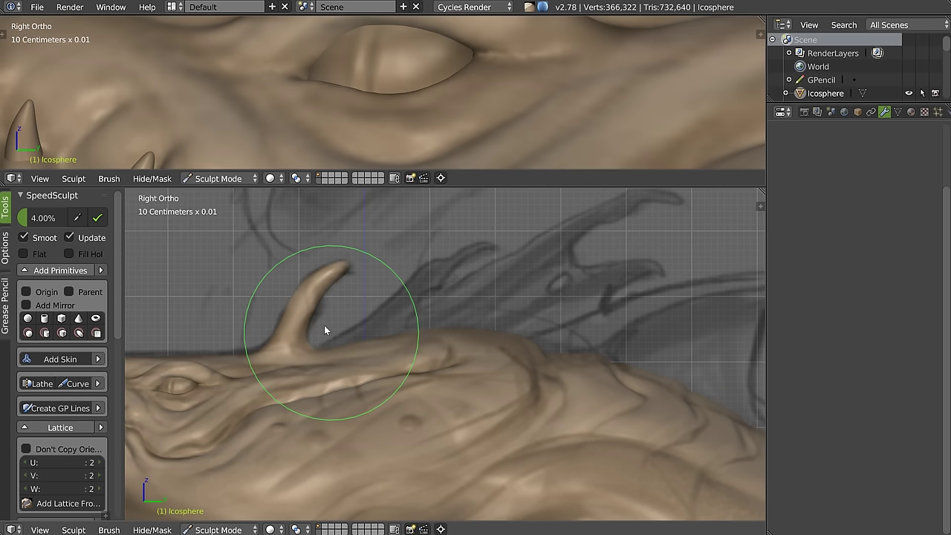
{"action": "key", "text": "ctrl+z"}
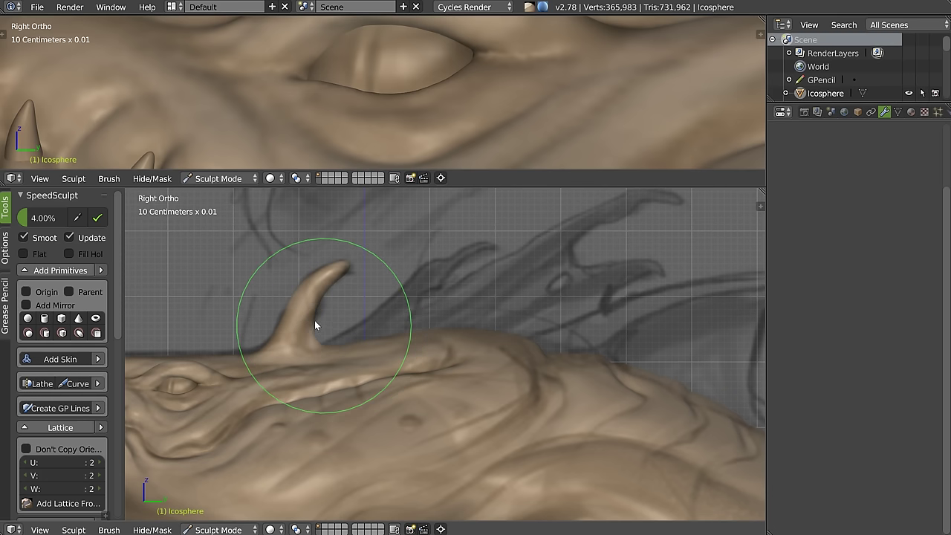
{"action": "key", "text": "ctrl+z"}
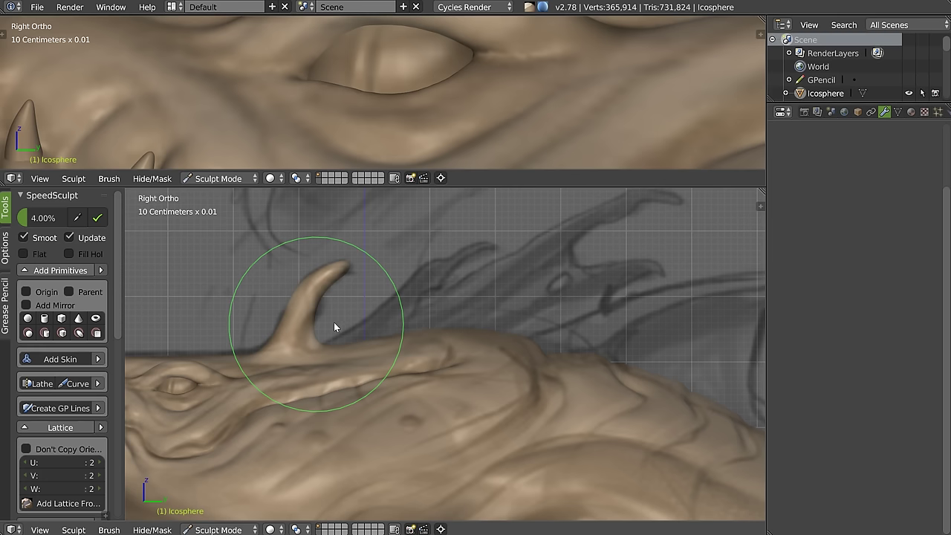
{"action": "key", "text": "ctrl+z"}
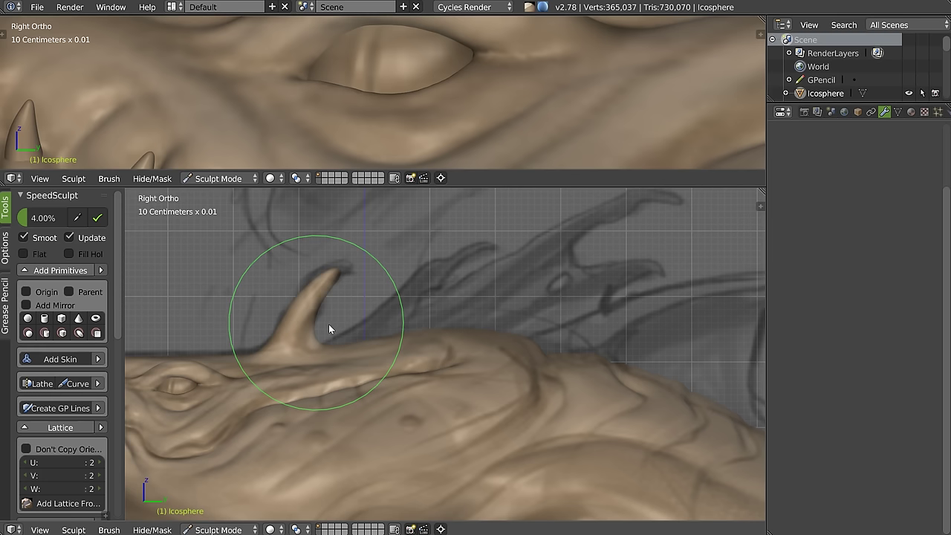
{"action": "key", "text": "ctrl+z"}
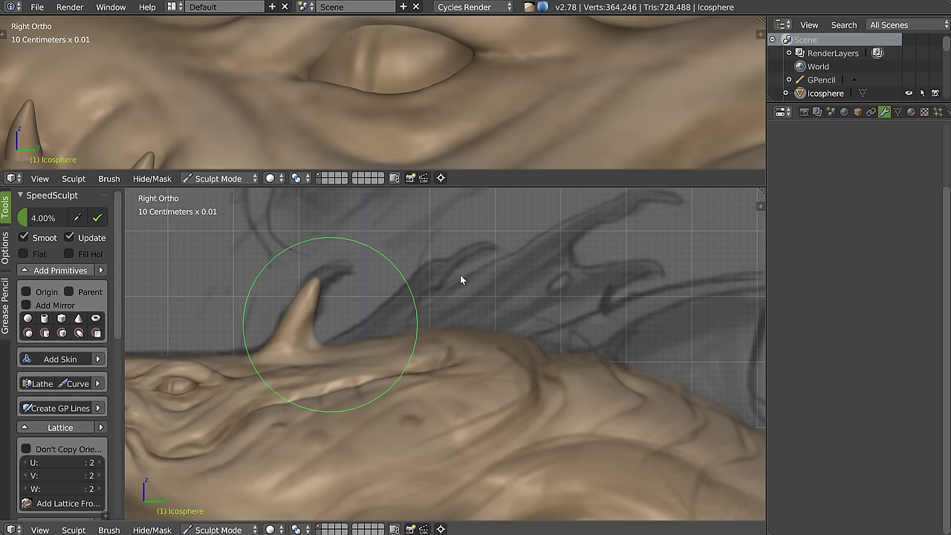
{"action": "key", "text": "ctrl+z"}
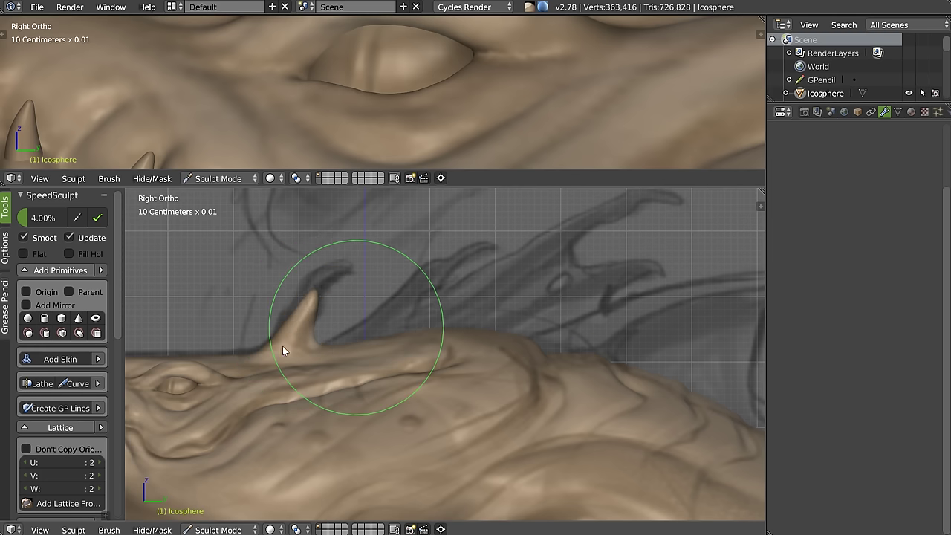
{"action": "key", "text": "ctrl+z"}
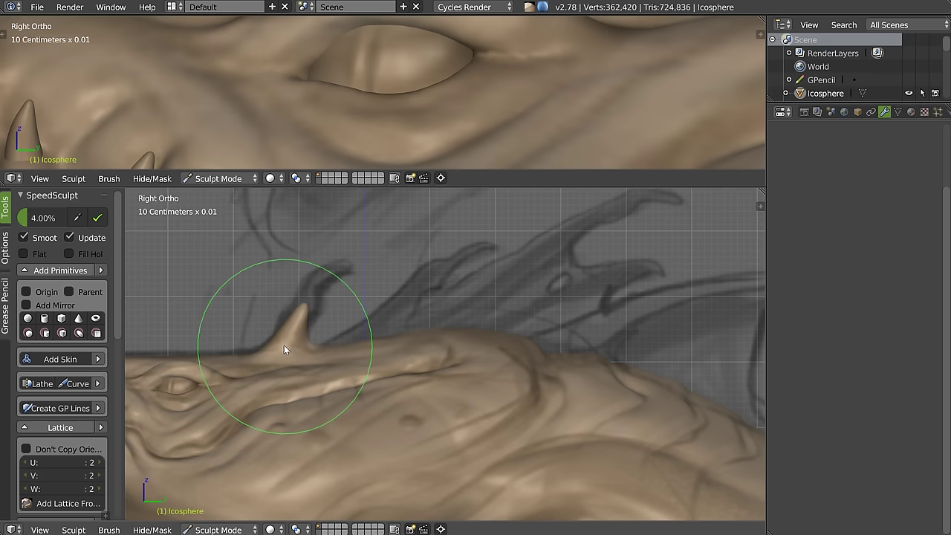
{"action": "key", "text": "ctrl+z"}
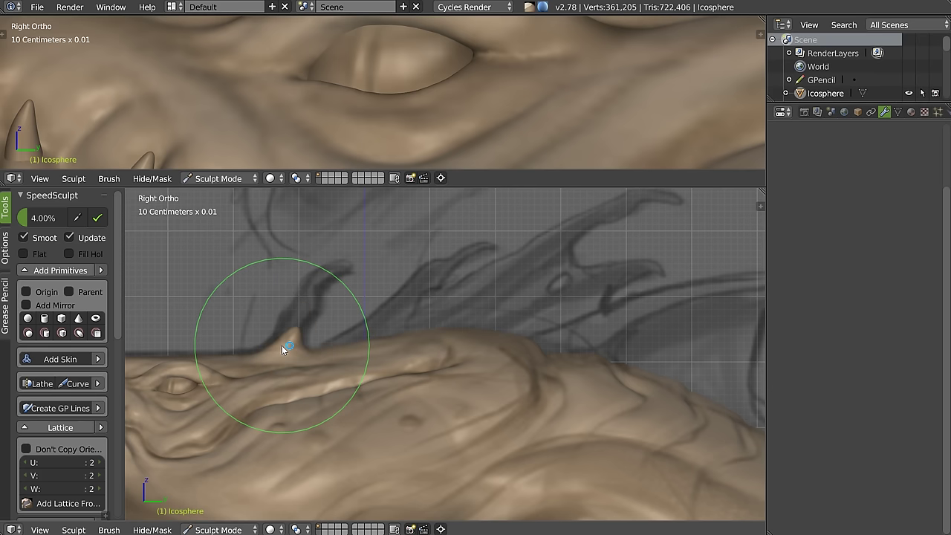
{"action": "key", "text": "ctrl+z"}
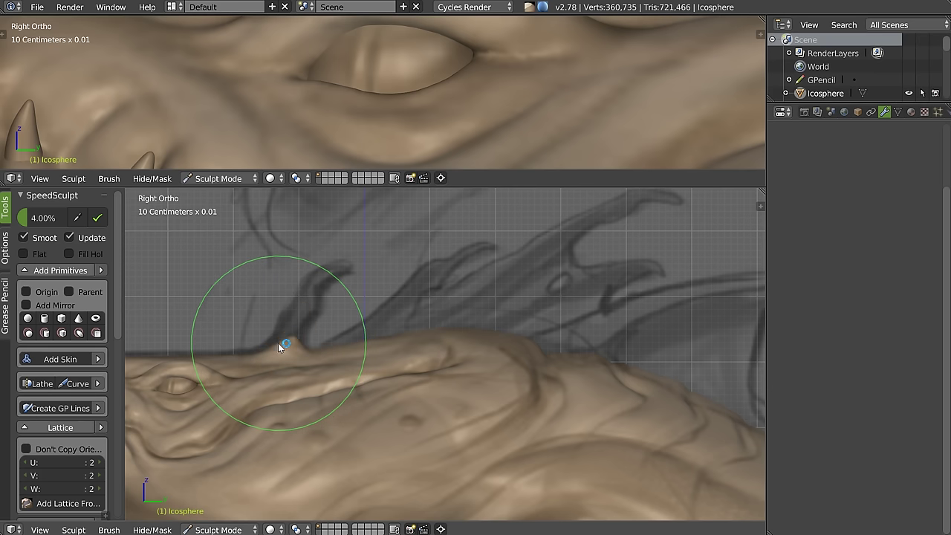
{"action": "key", "text": "ctrl+z"}
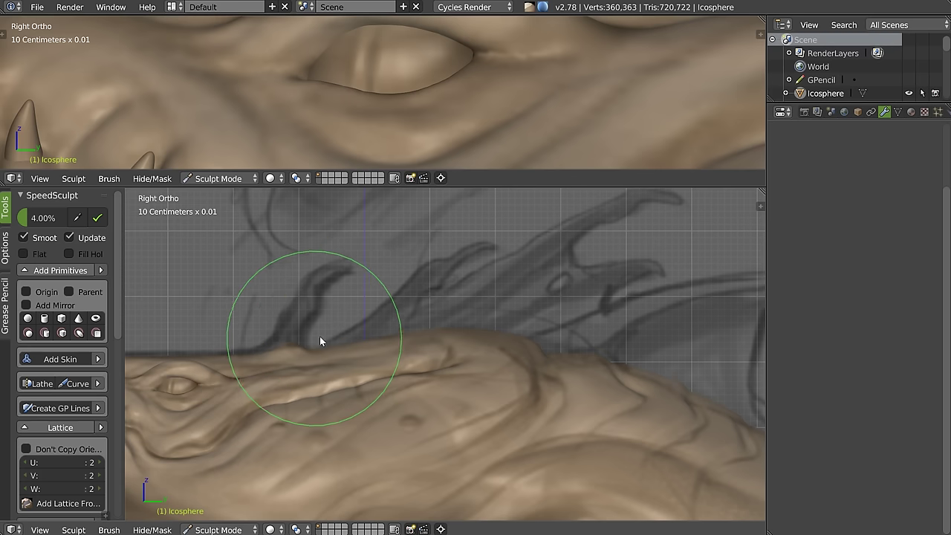
{"action": "key", "text": "ctrl+z"}
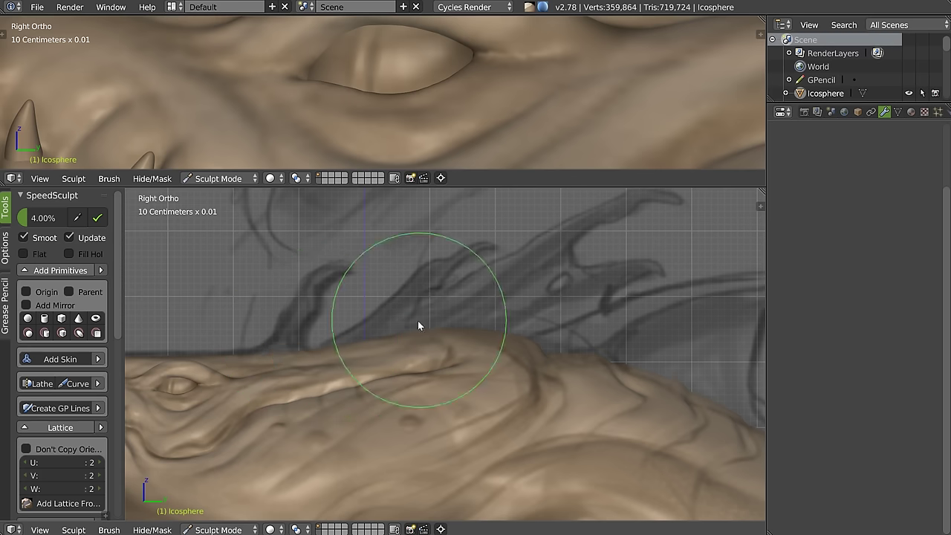
{"action": "scroll", "coordinate": [420, 324], "scroll_direction": "down", "scroll_amount": 3}
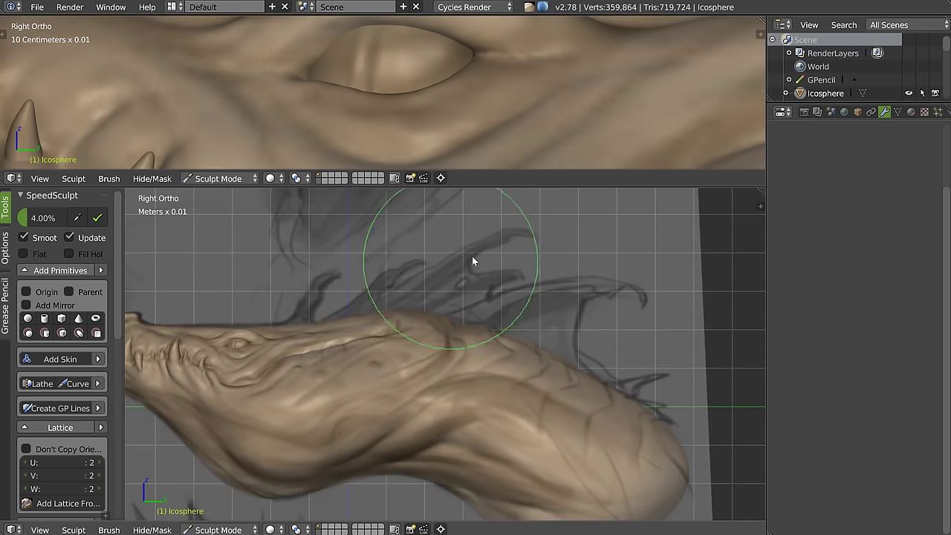
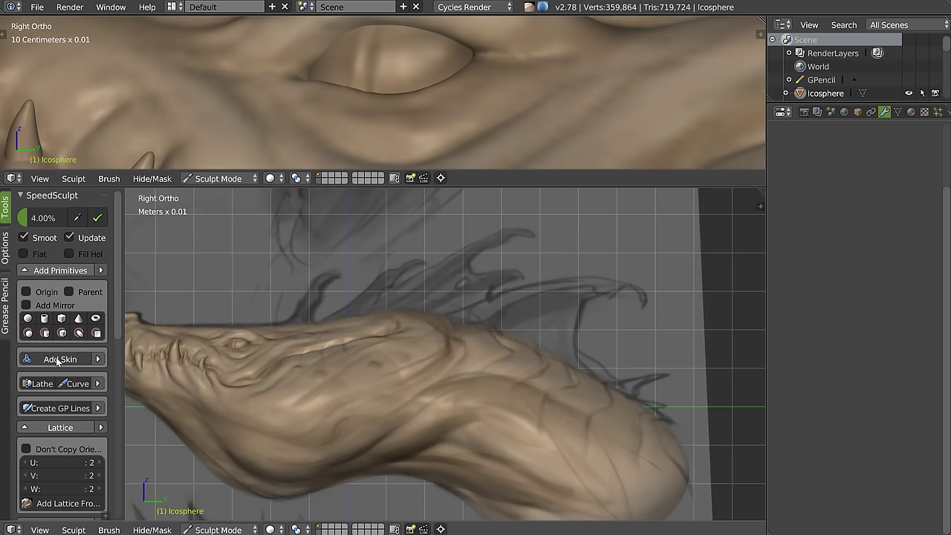
Step: Place a short skin-mesh vertex chain above the snout and move its tip up and right
{"action": "left_click", "coordinate": [316, 296], "text": "ctrl"}
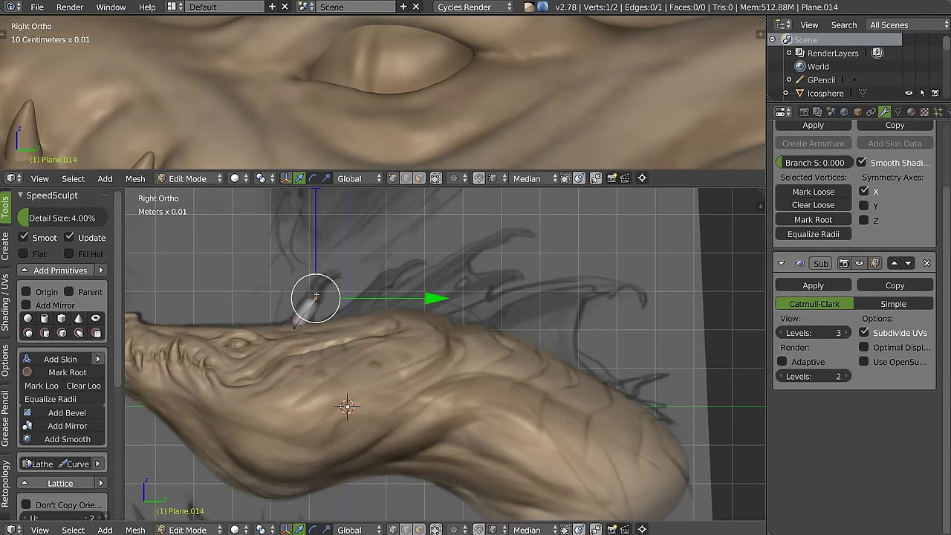
{"action": "left_click", "coordinate": [335, 274], "text": "ctrl"}
{"action": "key", "text": "g"}
{"action": "left_click", "coordinate": [309, 305]}
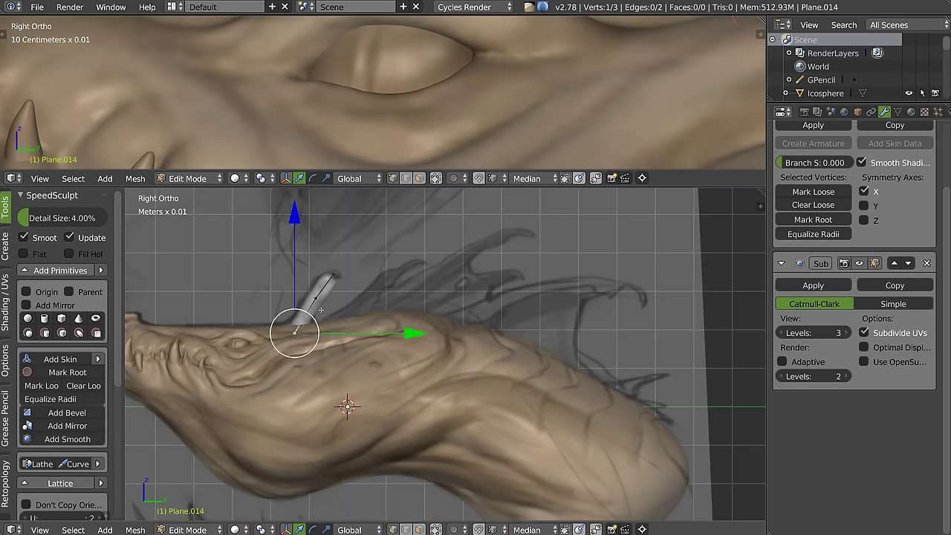
{"action": "scroll", "coordinate": [312, 299], "scroll_direction": "up", "scroll_amount": 3}
{"action": "key", "text": "g"}
{"action": "left_click", "coordinate": [307, 296]}
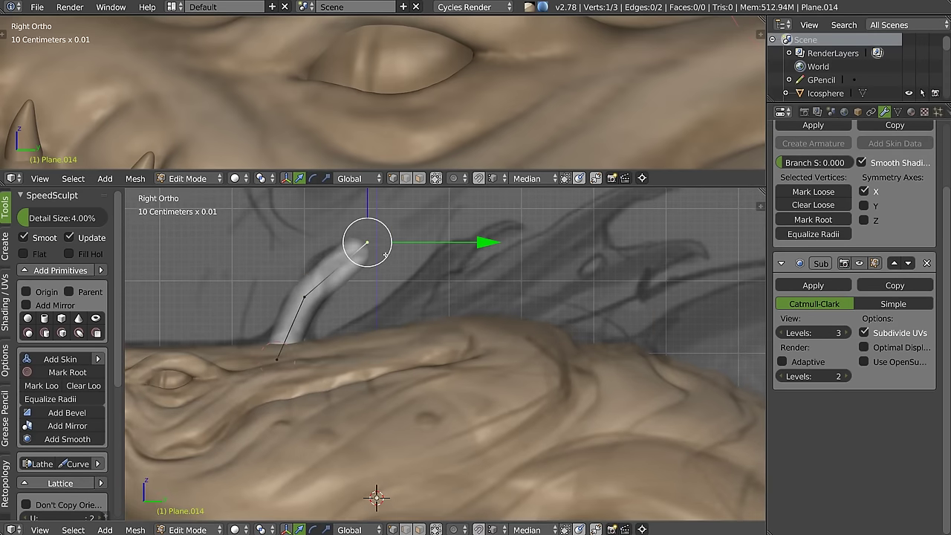
{"action": "key", "text": "g"}
{"action": "left_click", "coordinate": [303, 296]}
Step: Subdivide all the horn's edges to add more vertices
{"action": "key", "text": "a"}
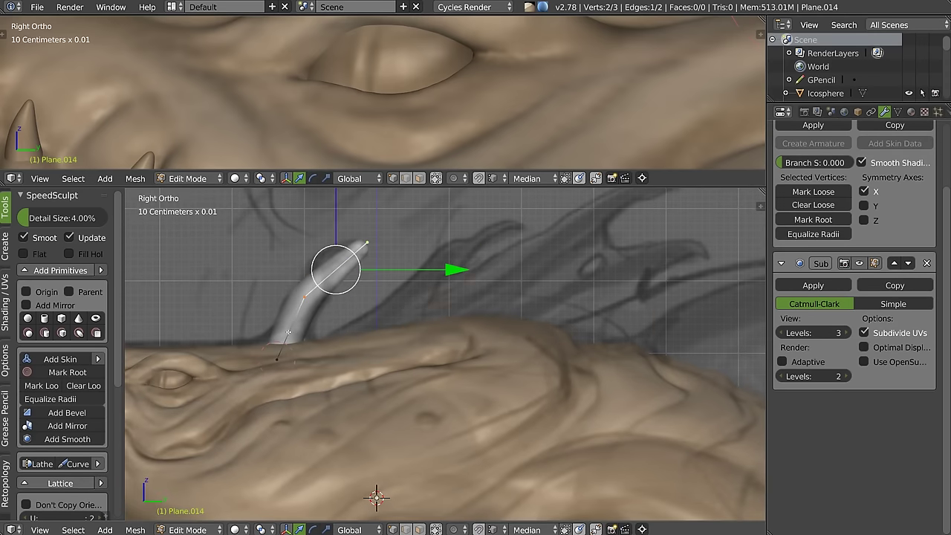
{"action": "right_click", "coordinate": [353, 333]}
{"action": "left_click", "coordinate": [193, 312]}
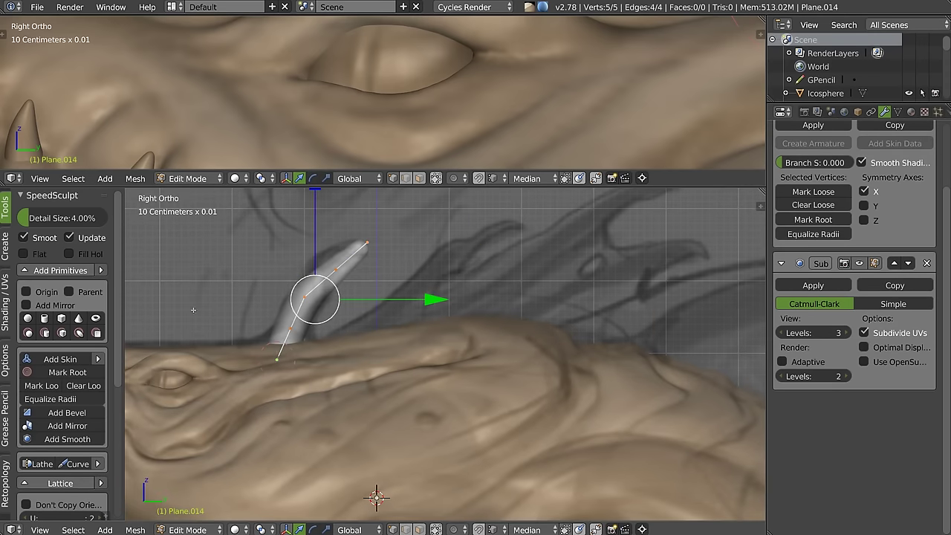
Step: Extrude a root vertex from the horn's base down into the head
{"action": "key", "text": "a"}
{"action": "right_click", "coordinate": [335, 264]}
{"action": "key", "text": "a"}
{"action": "right_click", "coordinate": [297, 329]}
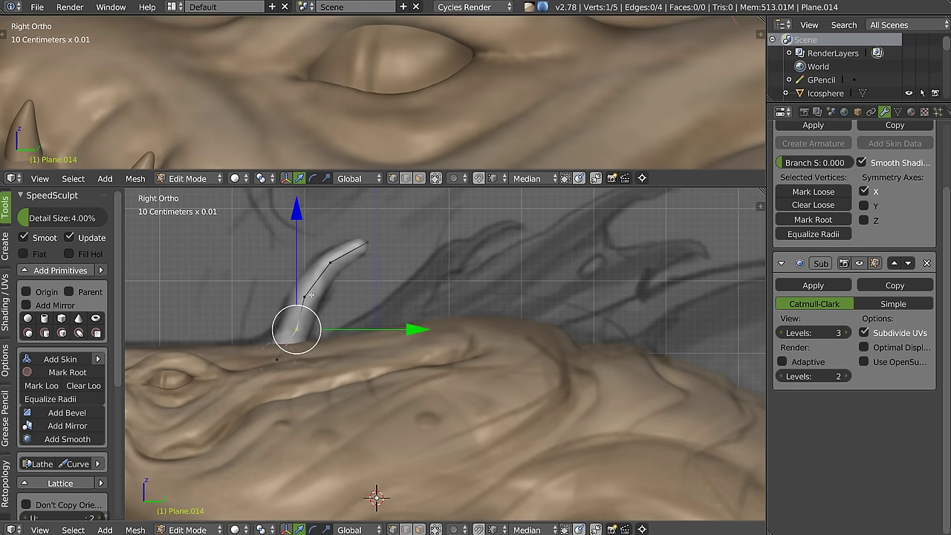
{"action": "key", "text": "e"}
{"action": "key", "text": "Escape"}
{"action": "key", "text": "e"}
{"action": "left_click", "coordinate": [268, 367]}
Step: Duplicate the horn and place the copy just behind the first one
{"action": "key", "text": "Tab"}
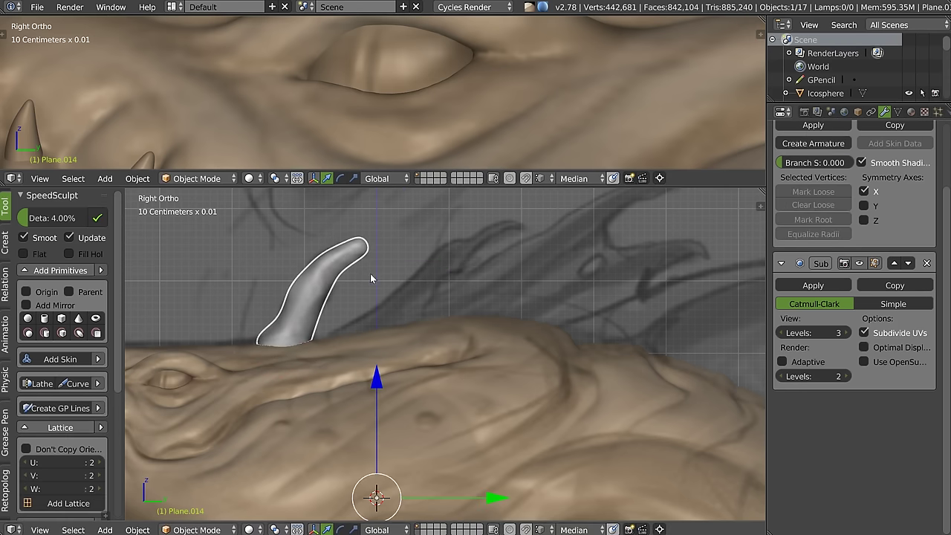
{"action": "scroll", "coordinate": [371, 278], "scroll_direction": "down", "scroll_amount": 2}
{"action": "key", "text": "shift+d"}
{"action": "left_click", "coordinate": [397, 295]}
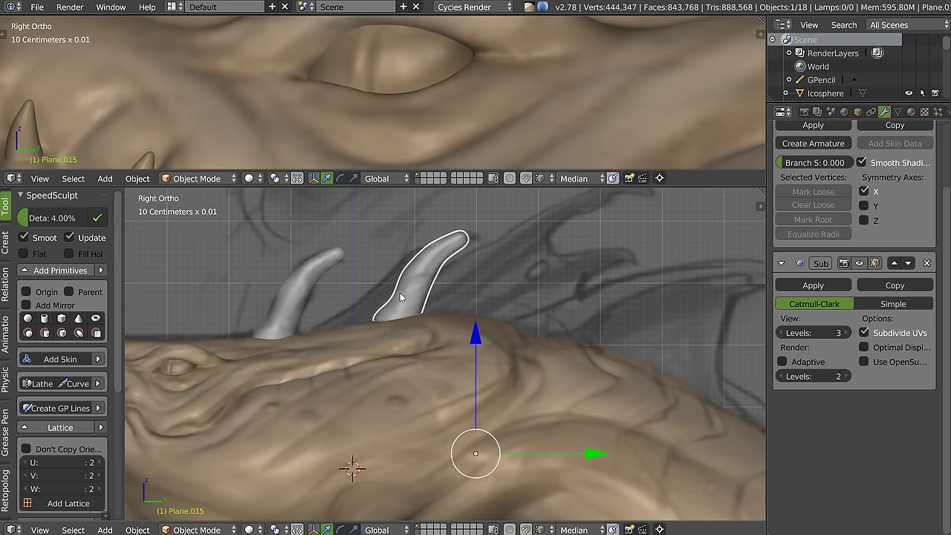
Step: Move the copy's vertices to sink its base into the head and lengthen the tip
{"action": "key", "text": "Tab"}
{"action": "left_click_drag", "start_coordinate": [383, 339], "coordinate": [312, 354]}
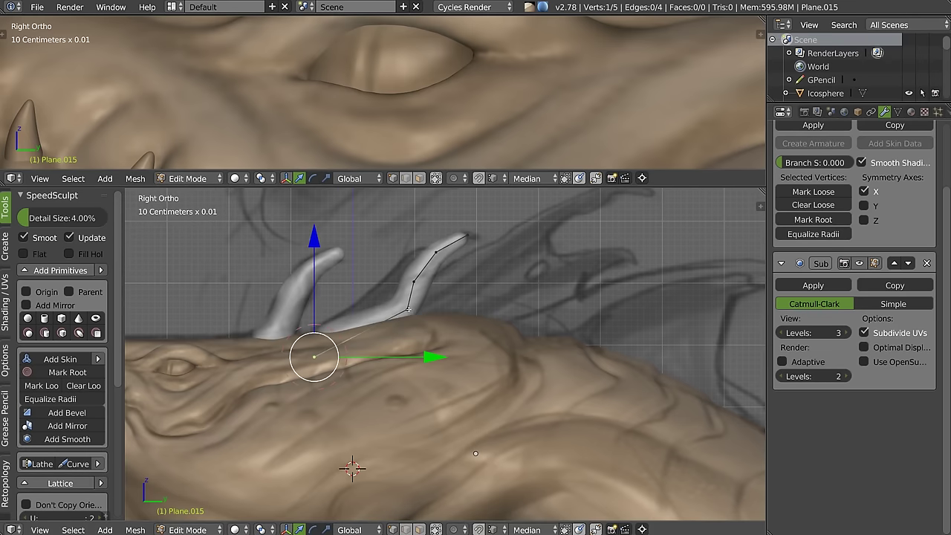
{"action": "left_click_drag", "start_coordinate": [407, 309], "coordinate": [372, 315]}
{"action": "left_click_drag", "start_coordinate": [415, 281], "coordinate": [395, 281]}
{"action": "left_click_drag", "start_coordinate": [436, 252], "coordinate": [476, 236]}
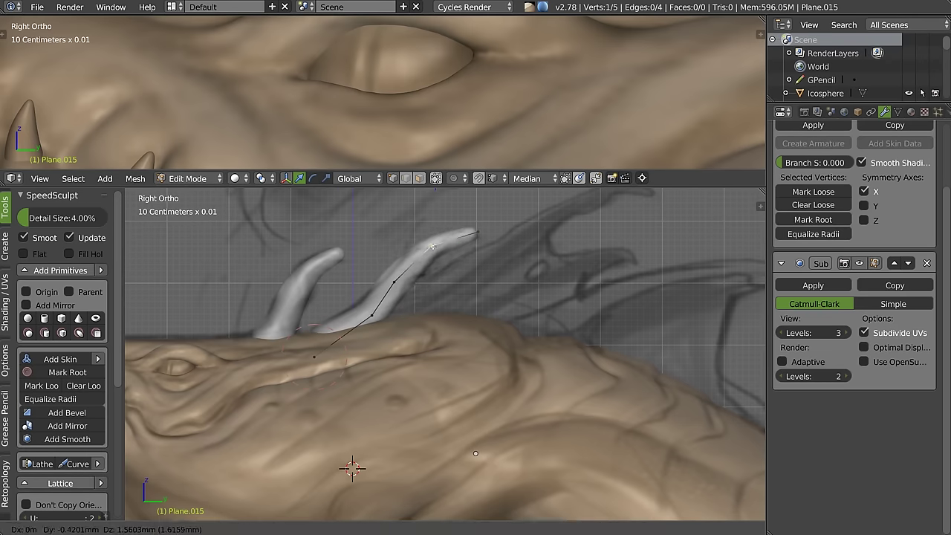
{"action": "left_click", "coordinate": [436, 246], "text": "shift"}
Step: Subdivide the copy's three upper vertices into a seven-point chain, then return to Object Mode
{"action": "left_click", "coordinate": [394, 281], "text": "shift"}
{"action": "key", "text": "w"}
{"action": "left_click", "coordinate": [290, 241]}
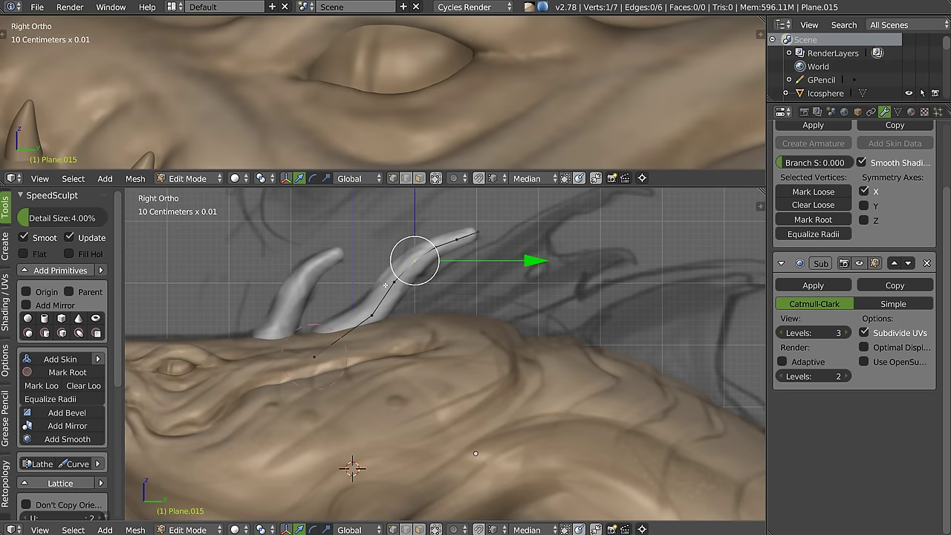
{"action": "left_click", "coordinate": [397, 283]}
{"action": "middle_click_drag", "start_coordinate": [497, 247], "coordinate": [457, 262], "text": "shift"}
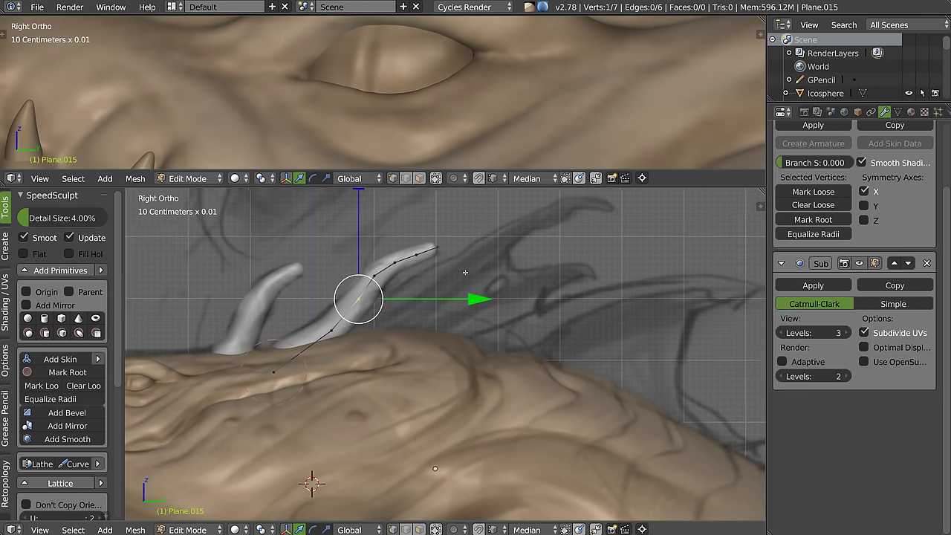
{"action": "key", "text": "Tab"}
{"action": "key", "text": "Tab"}
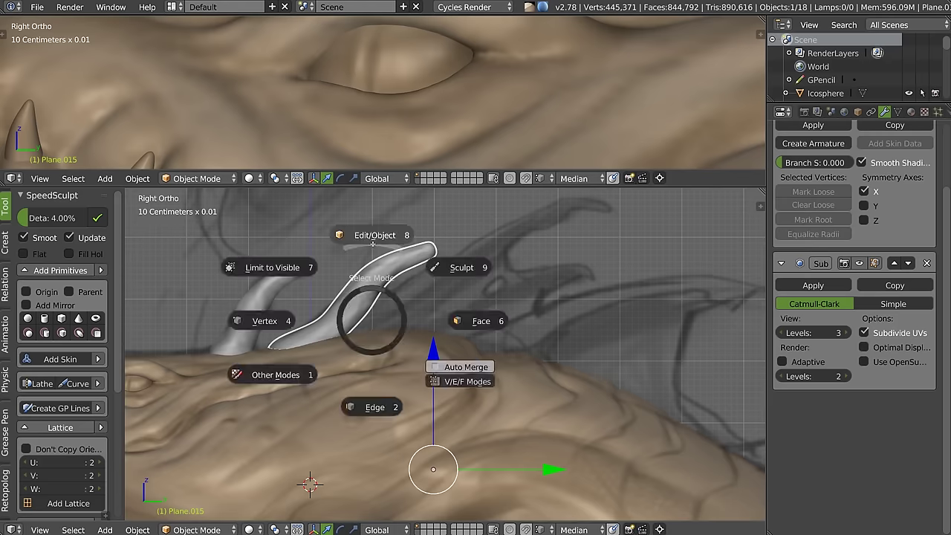
Step: Duplicate the horn's vertex chain, then delete the stray duplicate
{"action": "left_click", "coordinate": [372, 234]}
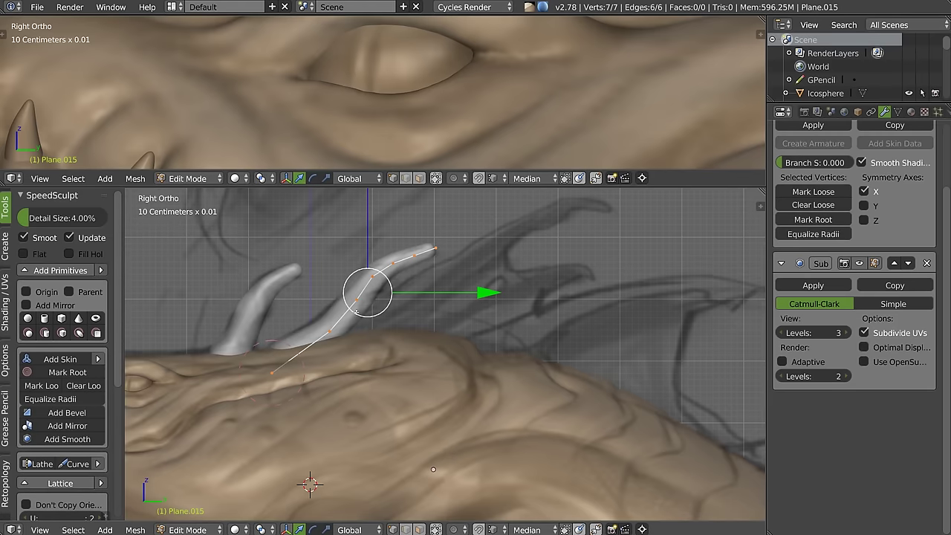
{"action": "key", "text": "shift+d"}
{"action": "left_click", "coordinate": [420, 299]}
{"action": "key", "text": "Tab"}
{"action": "key", "text": "Tab"}
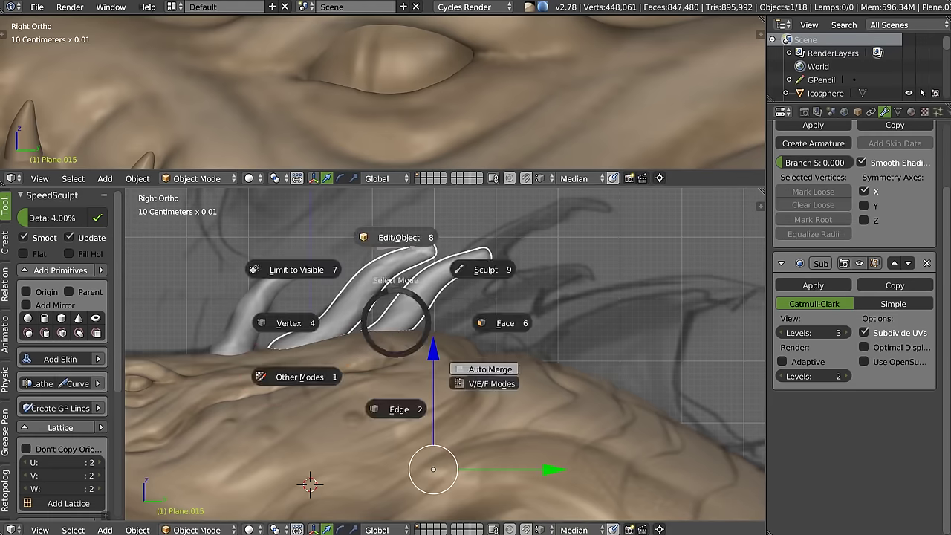
{"action": "key", "text": "x"}
{"action": "left_click", "coordinate": [298, 333]}
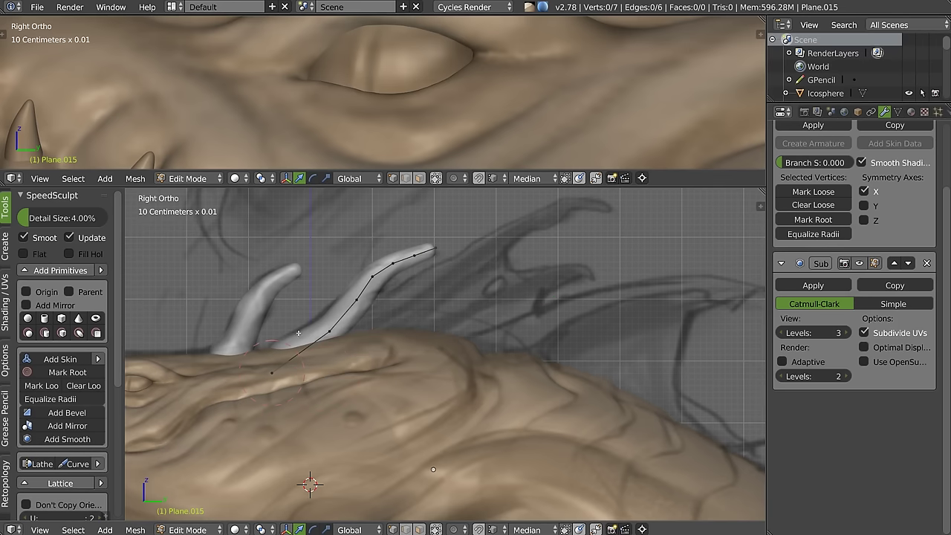
{"action": "key", "text": "Tab"}
Step: Duplicate the second horn, place it behind, and pull its end vertex into the head
{"action": "key", "text": "shift+d"}
{"action": "left_click", "coordinate": [429, 320]}
{"action": "key", "text": "Tab"}
{"action": "key", "text": "g"}
{"action": "left_click", "coordinate": [366, 356]}
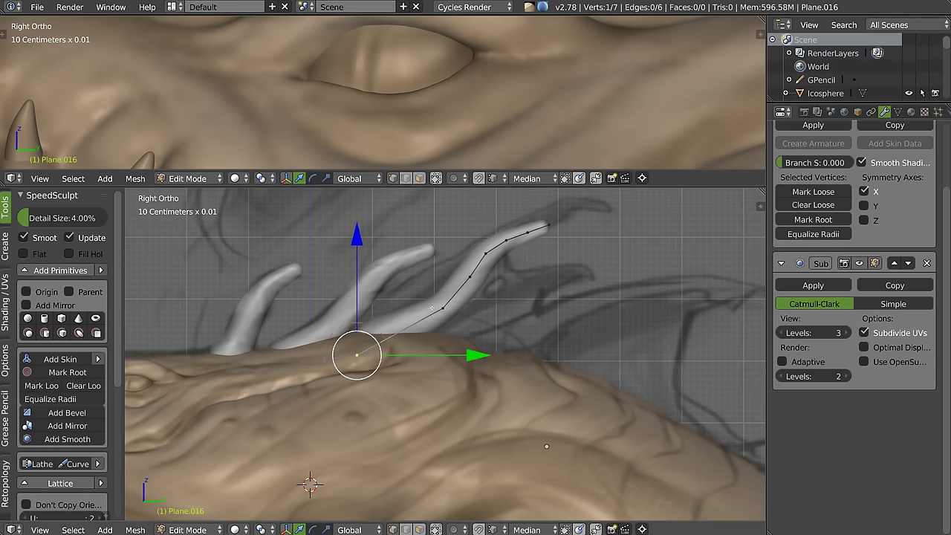
Step: Move the third horn's tip and a middle vertex up and right to lengthen it
{"action": "right_click", "coordinate": [537, 231]}
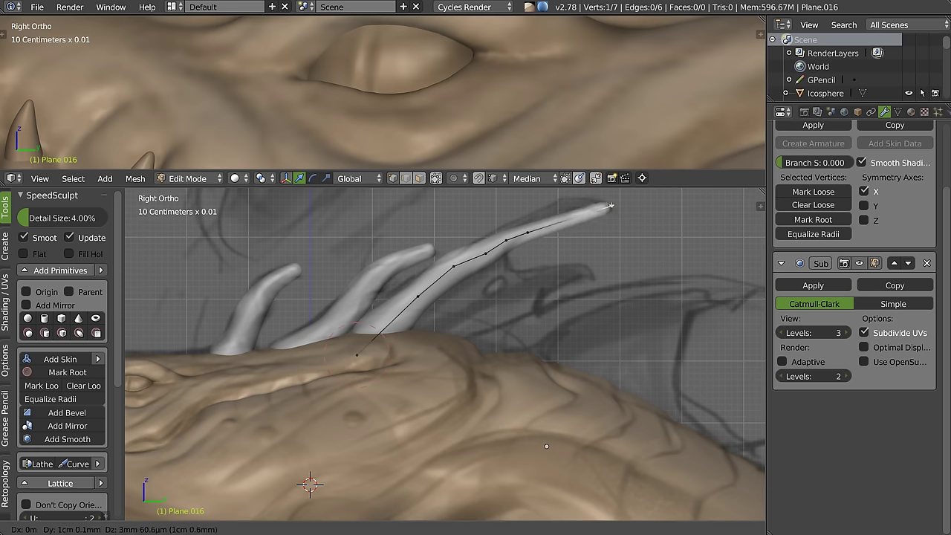
{"action": "right_click", "coordinate": [507, 240]}
{"action": "key", "text": "g"}
{"action": "left_click", "coordinate": [546, 221]}
{"action": "right_click", "coordinate": [486, 253]}
{"action": "key", "text": "g"}
{"action": "left_click", "coordinate": [453, 268]}
Step: Adjust the two lower vertices to finish the bent-back curve, then exit Edit Mode
{"action": "right_click", "coordinate": [454, 266]}
{"action": "key", "text": "g"}
{"action": "left_click", "coordinate": [464, 269]}
{"action": "right_click", "coordinate": [418, 296]}
{"action": "key", "text": "g"}
{"action": "left_click", "coordinate": [419, 287]}
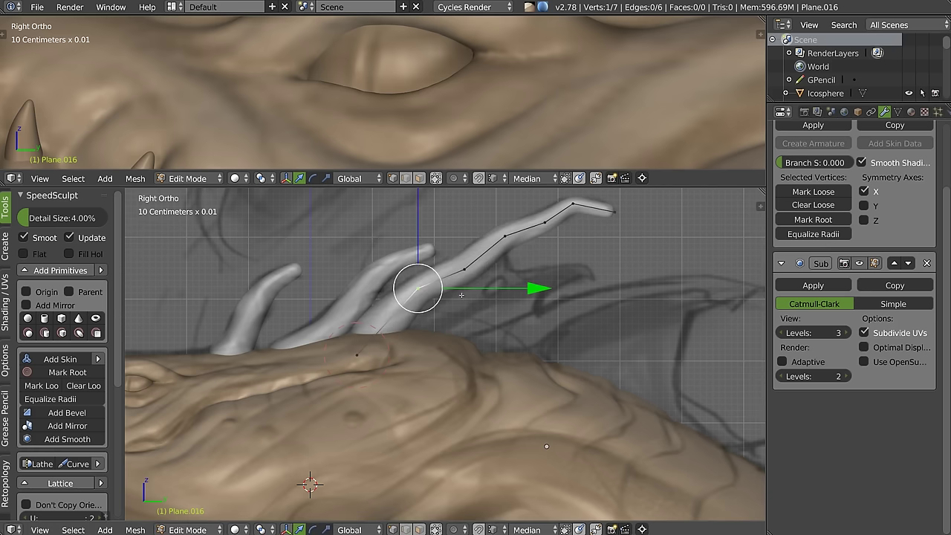
{"action": "key", "text": "Tab"}
Step: Duplicate the third horn onto the neck and pull its tip far back and down
{"action": "key", "text": "shift+d"}
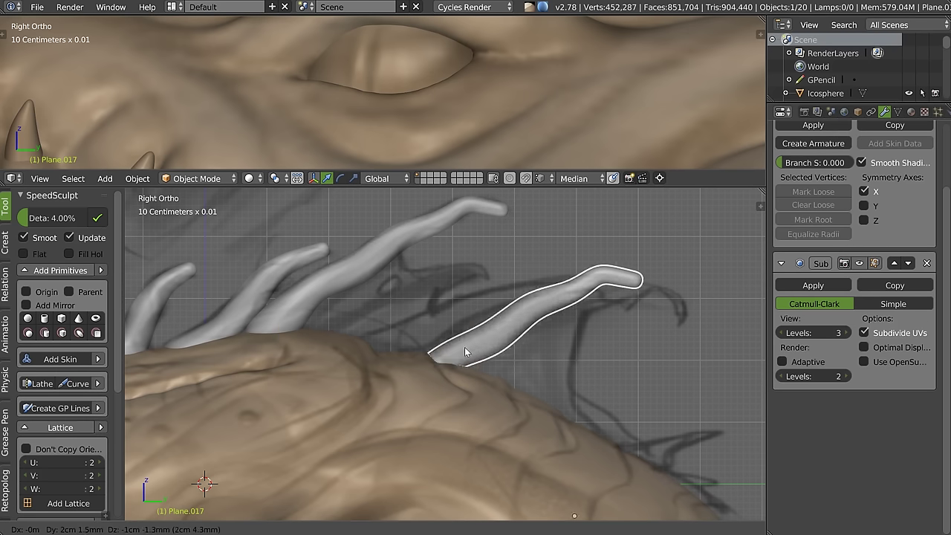
{"action": "left_click", "coordinate": [405, 327]}
{"action": "key", "text": "Tab"}
{"action": "right_click", "coordinate": [589, 263]}
{"action": "key", "text": "g"}
{"action": "left_click", "coordinate": [685, 303]}
Step: Lower the middle vertices so the horn forms a low arc along the neck
{"action": "right_click", "coordinate": [553, 252]}
{"action": "key", "text": "g"}
{"action": "left_click", "coordinate": [555, 284]}
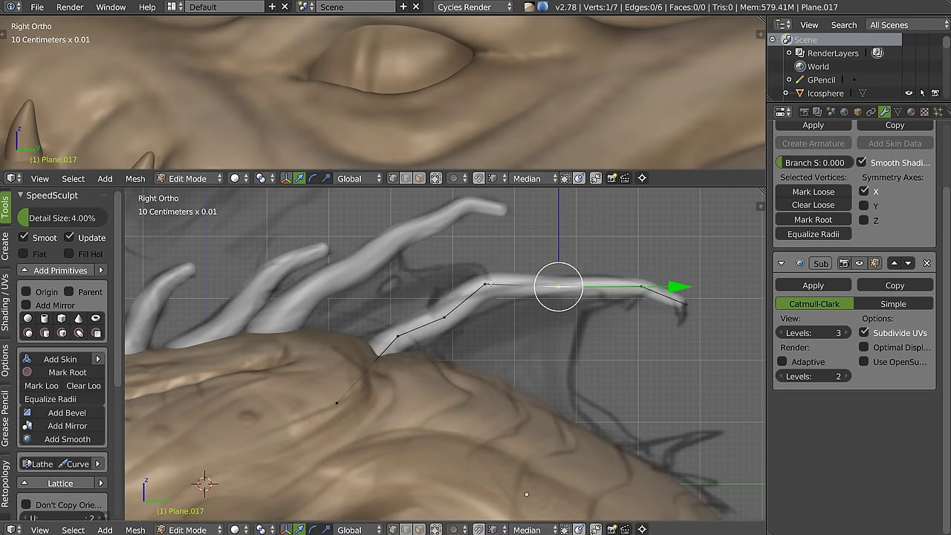
{"action": "right_click", "coordinate": [485, 285]}
{"action": "key", "text": "g"}
{"action": "left_click", "coordinate": [502, 295]}
Step: Select the hidden root vertex and scale it down for a thinner root
{"action": "right_click", "coordinate": [399, 336]}
{"action": "right_click", "coordinate": [318, 399]}
{"action": "right_click", "coordinate": [401, 339]}
{"action": "right_click", "coordinate": [318, 399]}
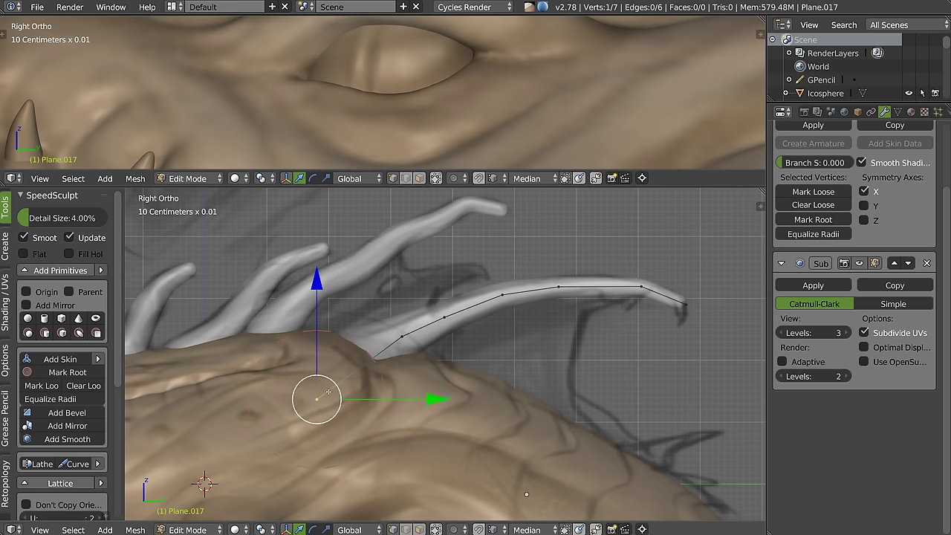
{"action": "key", "text": "s"}
{"action": "left_click", "coordinate": [420, 379]}
Step: Subdivide the edges near the tip to nine vertices and adjust the new tip vertex
{"action": "right_click", "coordinate": [657, 295]}
{"action": "right_click", "coordinate": [685, 304], "text": "shift"}
{"action": "right_click", "coordinate": [559, 287], "text": "shift"}
{"action": "right_click", "coordinate": [691, 321]}
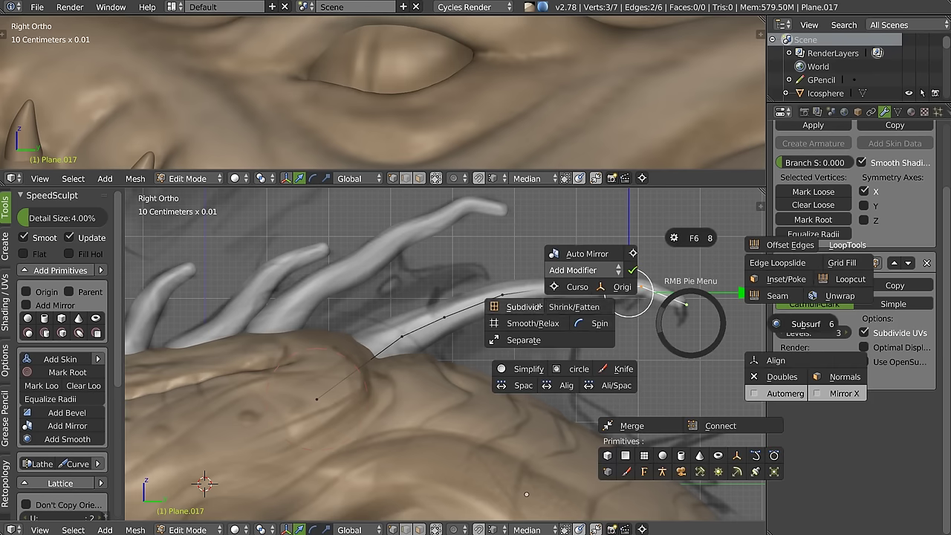
{"action": "left_click", "coordinate": [520, 306]}
{"action": "right_click", "coordinate": [662, 301]}
{"action": "key", "text": "g"}
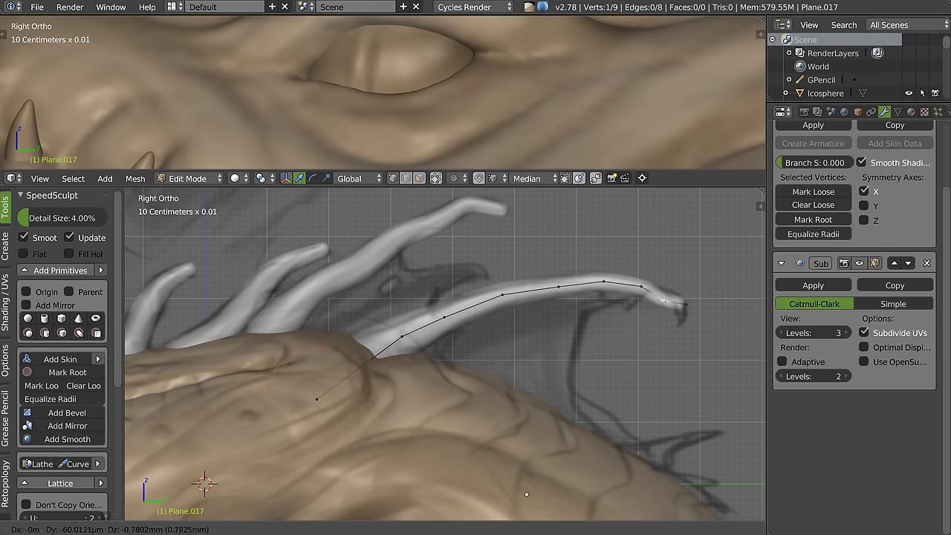
{"action": "left_click", "coordinate": [662, 300]}
{"action": "key", "text": "Tab"}
{"action": "middle_click_drag", "start_coordinate": [663, 301], "coordinate": [403, 234], "text": "shift"}
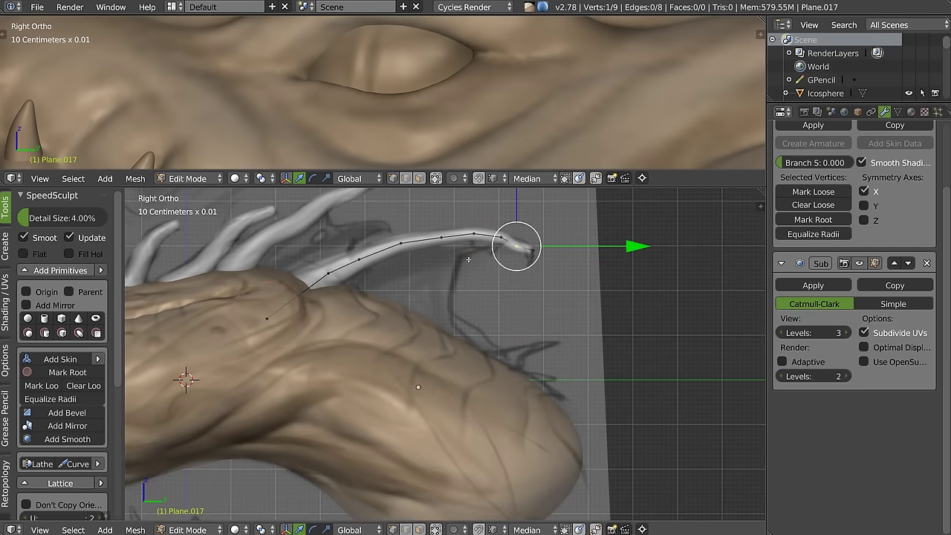
Step: Duplicate the first horn, place it further down the neck, and rotate it
{"action": "right_click", "coordinate": [148, 246]}
{"action": "key", "text": "shift+d"}
{"action": "left_click", "coordinate": [516, 347]}
{"action": "key", "text": "r"}
{"action": "left_click", "coordinate": [603, 377]}
Step: Set the copy's origin to its centre, move it onto the body, and shrink it
{"action": "key", "text": "ctrl+alt+shift+c"}
{"action": "left_click", "coordinate": [525, 327]}
{"action": "key", "text": "g"}
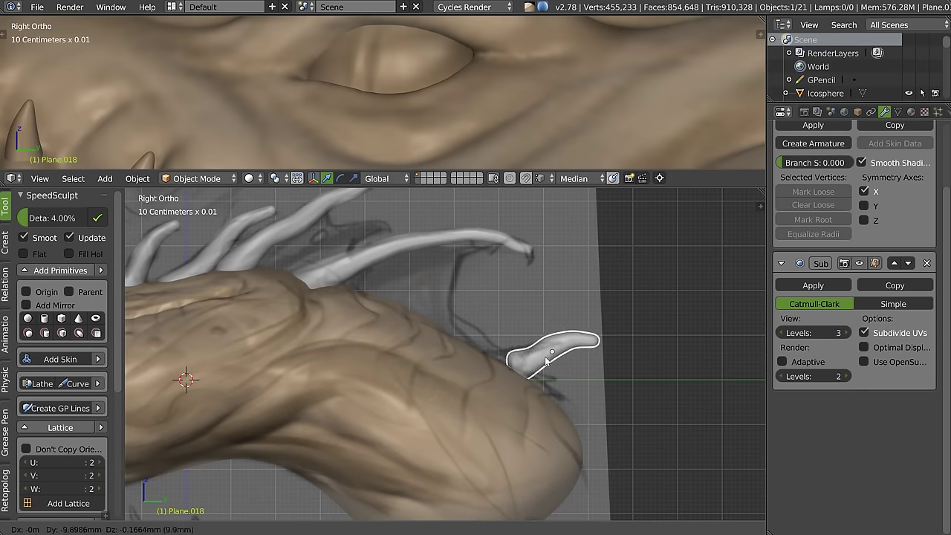
{"action": "left_click", "coordinate": [500, 370]}
{"action": "key", "text": "s"}
{"action": "left_click", "coordinate": [577, 373]}
Step: Nudge the short horn's vertices, pushing its tip up and right, then return to Object Mode
{"action": "scroll", "coordinate": [473, 384], "scroll_direction": "up", "scroll_amount": 2}
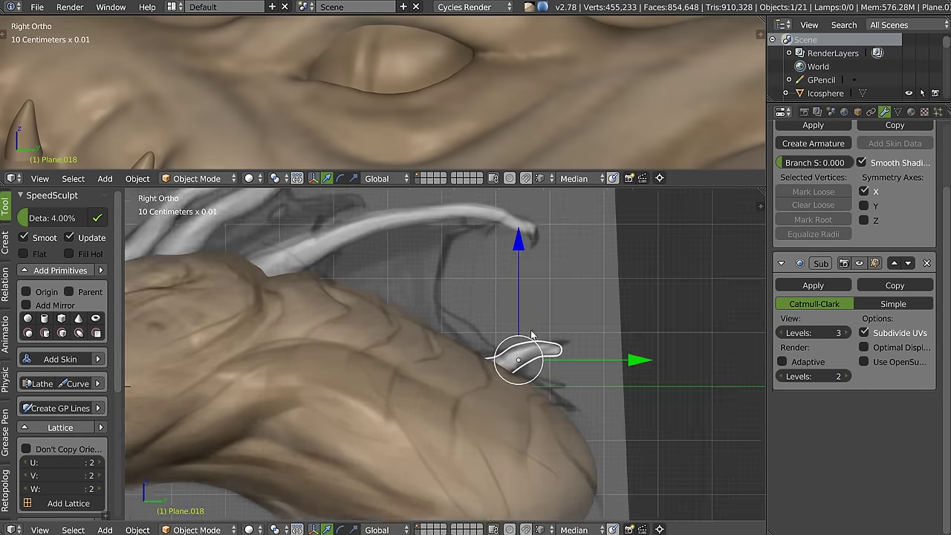
{"action": "key", "text": "Tab"}
{"action": "right_click_drag", "start_coordinate": [503, 366], "coordinate": [497, 358]}
{"action": "right_click_drag", "start_coordinate": [571, 351], "coordinate": [589, 336]}
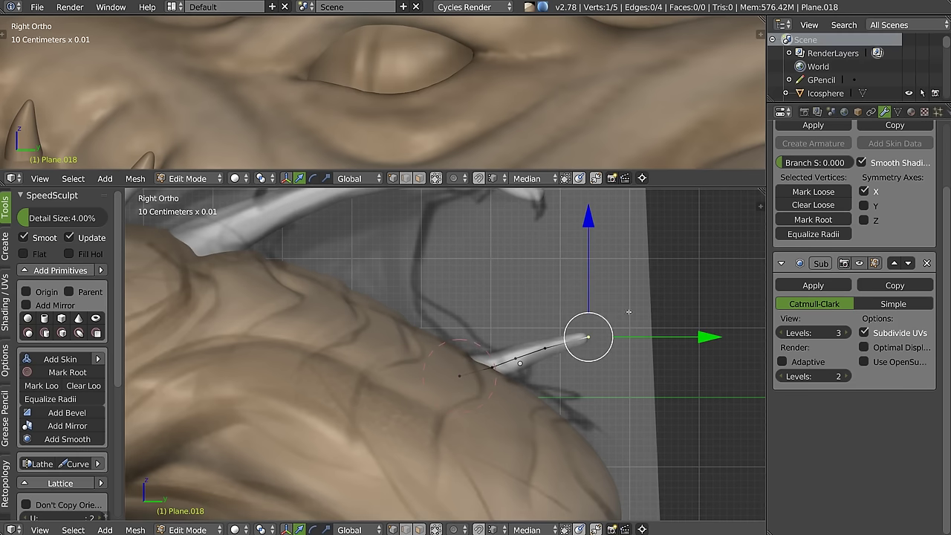
{"action": "scroll", "coordinate": [629, 312], "scroll_direction": "down", "scroll_amount": 3}
{"action": "key", "text": "Tab"}
{"action": "left_click", "coordinate": [513, 310]}
Step: Shift-select the four horn spikes across the head together
{"action": "scroll", "coordinate": [465, 268], "scroll_direction": "down", "scroll_amount": 1}
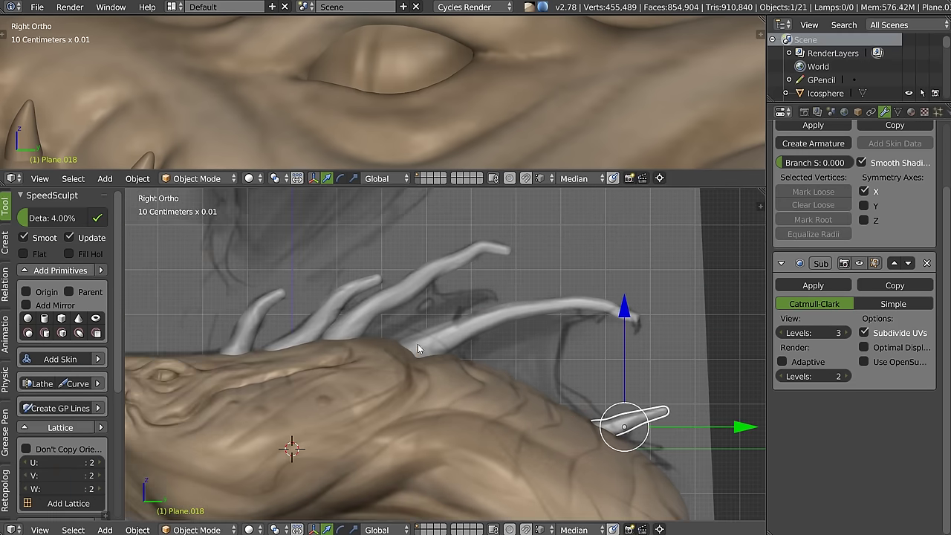
{"action": "right_click", "coordinate": [461, 328], "text": "shift"}
{"action": "right_click", "coordinate": [405, 304], "text": "shift"}
{"action": "right_click", "coordinate": [335, 316], "text": "shift"}
{"action": "right_click", "coordinate": [245, 327], "text": "shift"}
Step: Shrink the skin radius at the tips of the first spike and the lower spike
{"action": "key", "text": "w"}
{"action": "left_click", "coordinate": [405, 402]}
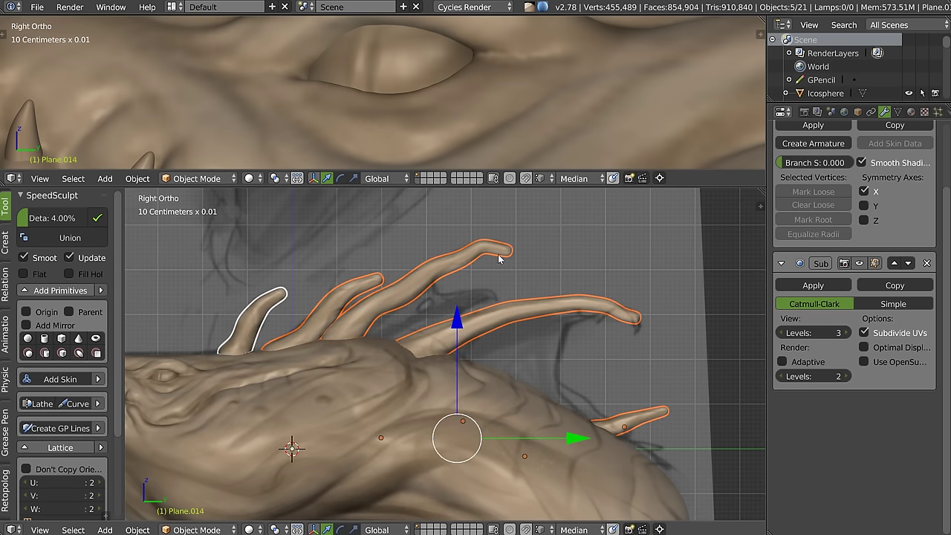
{"action": "key", "text": "ctrl+a"}
{"action": "left_click", "coordinate": [563, 267]}
{"action": "key", "text": "Tab"}
{"action": "left_click_drag", "start_coordinate": [371, 386], "coordinate": [640, 320]}
{"action": "key", "text": "ctrl+a"}
{"action": "left_click", "coordinate": [652, 324]}
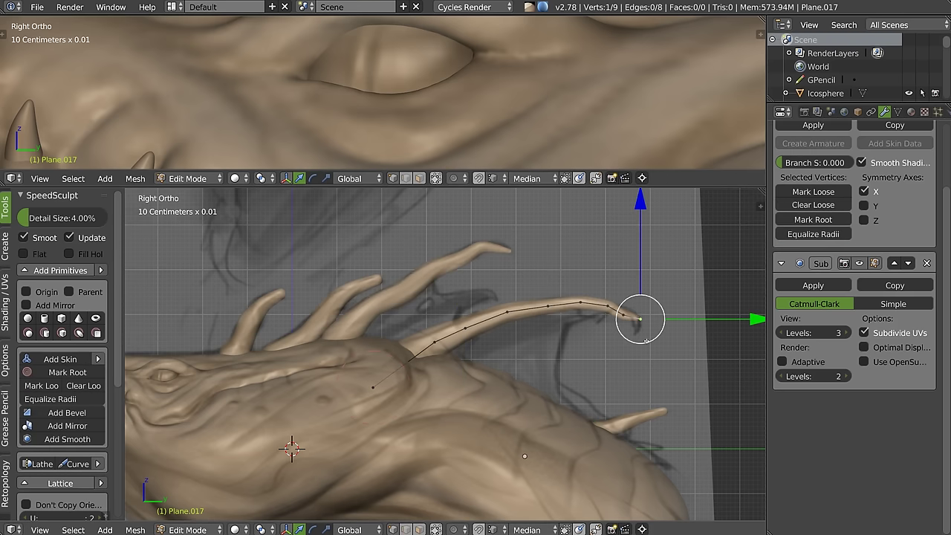
Step: Thin the upper spike's tip radius and select the next spike's tip vertex
{"action": "key", "text": "Tab"}
{"action": "left_click_drag", "start_coordinate": [264, 368], "coordinate": [377, 278]}
{"action": "key", "text": "Tab"}
{"action": "right_click", "coordinate": [378, 278]}
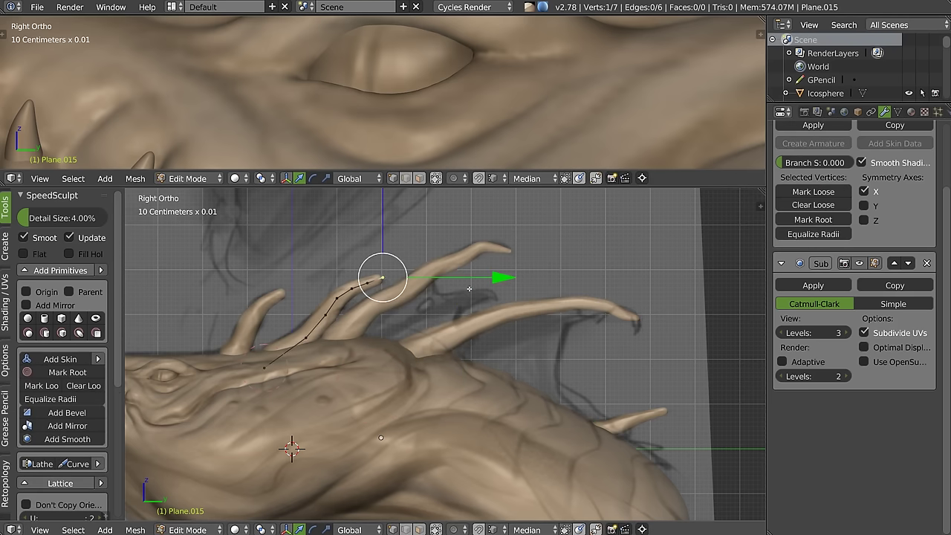
{"action": "key", "text": "ctrl+a"}
{"action": "left_click", "coordinate": [424, 283]}
{"action": "key", "text": "Tab"}
{"action": "right_click", "coordinate": [257, 301]}
{"action": "key", "text": "Tab"}
{"action": "right_click", "coordinate": [297, 286]}
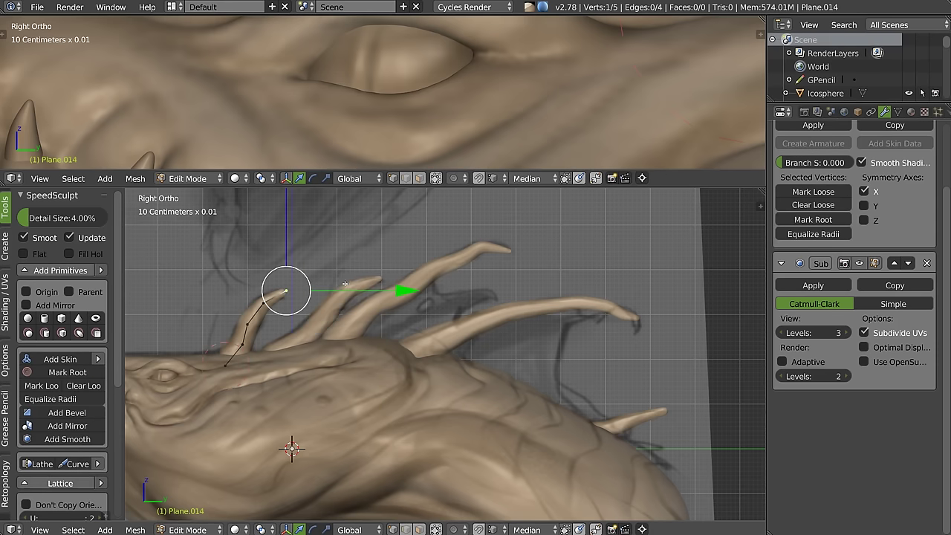
{"action": "key", "text": "Tab"}
Step: Orbit around the head, then return to Right Ortho view and zoom in
{"action": "mouse_move", "coordinate": [389, 289]}
{"action": "middle_mouse_down"}
{"action": "mouse_move", "coordinate": [442, 346]}
{"action": "mouse_move", "coordinate": [565, 325]}
{"action": "mouse_move", "coordinate": [488, 307]}
{"action": "middle_mouse_up"}
{"action": "key", "text": "q"}
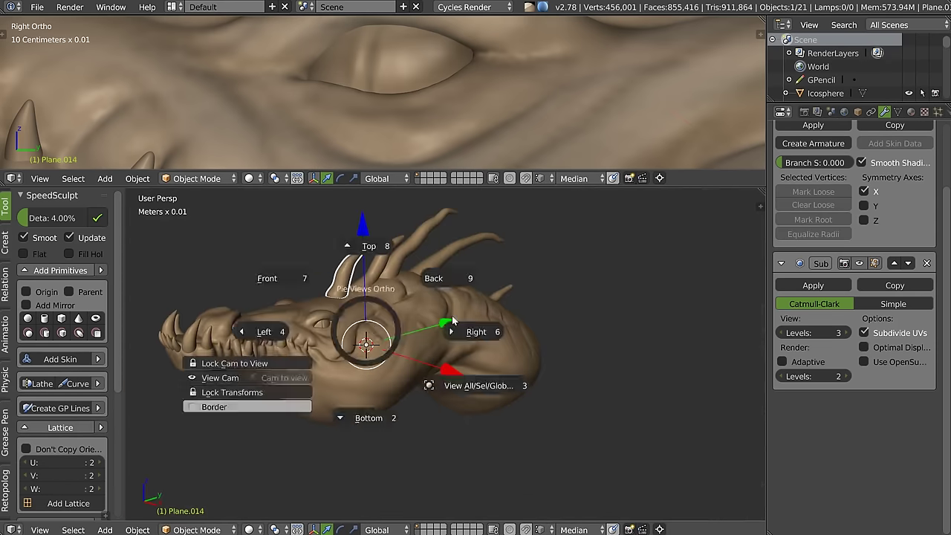
{"action": "left_click", "coordinate": [399, 341]}
{"action": "scroll", "coordinate": [409, 334], "scroll_direction": "up", "scroll_amount": 5}
{"action": "scroll", "coordinate": [417, 329], "scroll_direction": "up", "scroll_amount": 2}
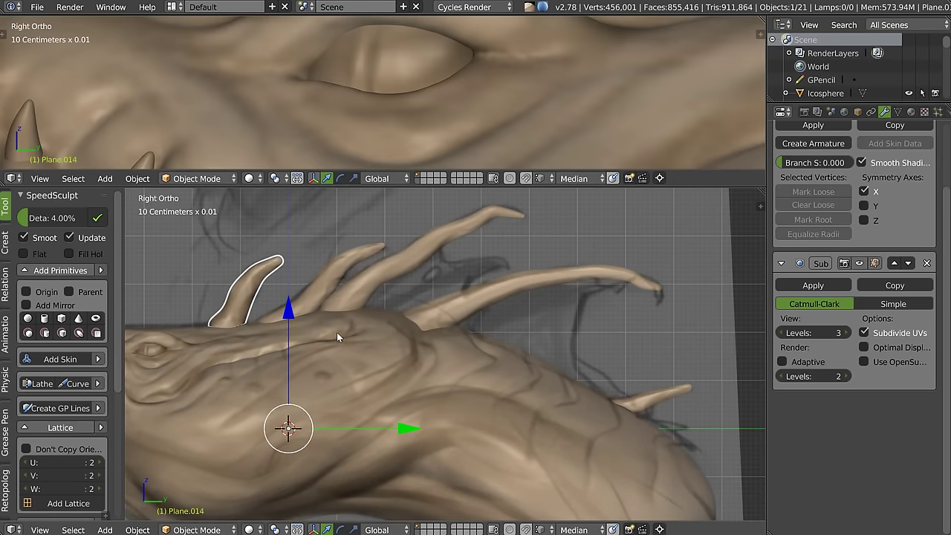
Step: Add a plane, rotate it 90° around Y, and place it behind the horn spikes
{"action": "key", "text": "a"}
{"action": "right_click", "coordinate": [390, 332]}
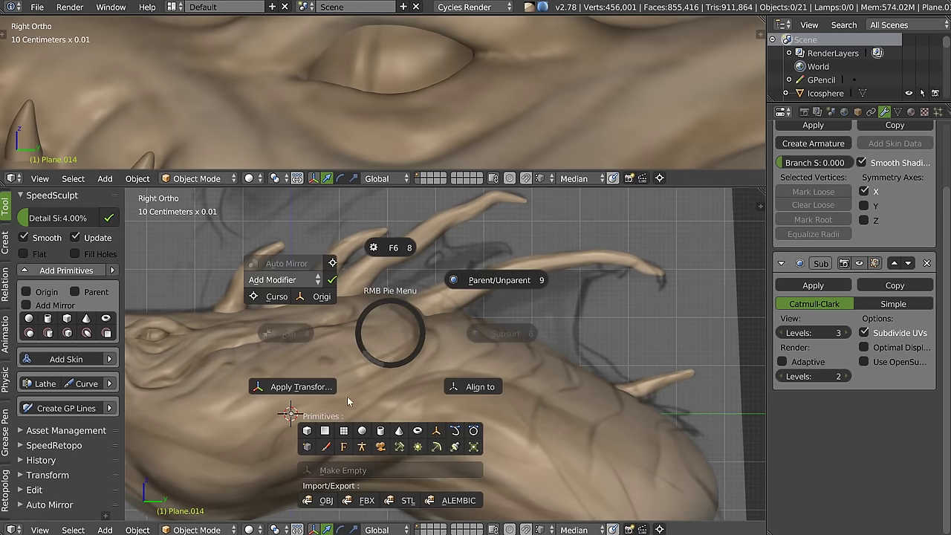
{"action": "left_click", "coordinate": [324, 430]}
{"action": "right_click", "coordinate": [367, 400]}
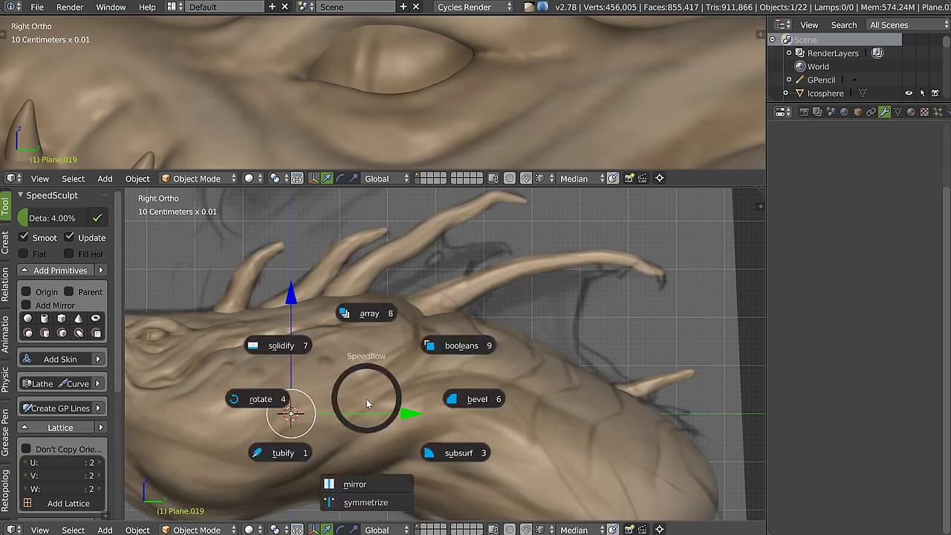
{"action": "left_click", "coordinate": [405, 396]}
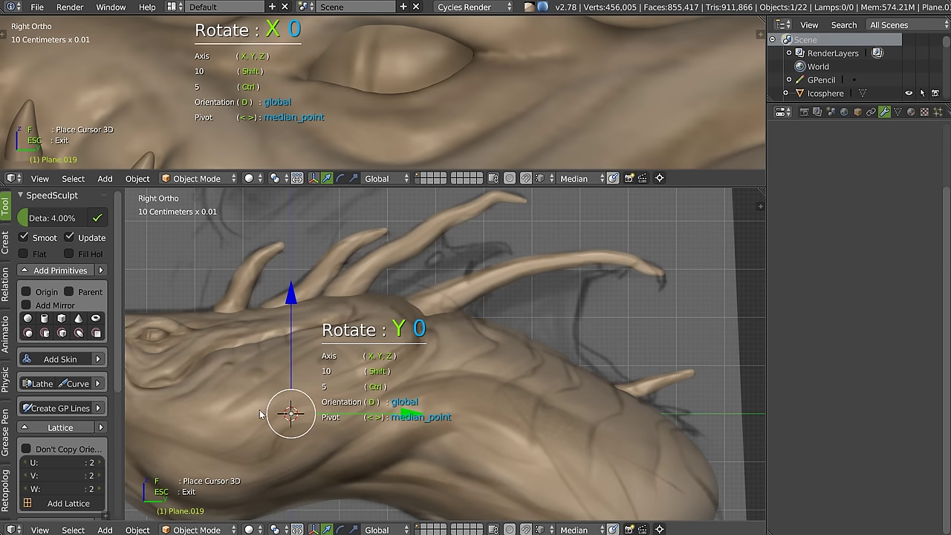
{"action": "left_click", "coordinate": [398, 399]}
{"action": "key", "text": "g"}
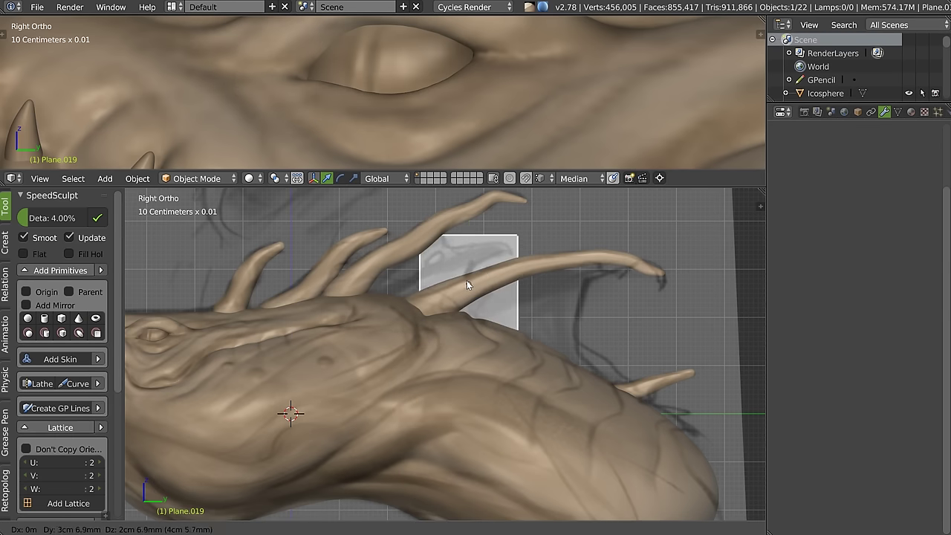
{"action": "left_click", "coordinate": [467, 280]}
Step: In Edit Mode, move three plane corners onto the spike base, middle spike and next spike tip
{"action": "key", "text": "Tab"}
{"action": "right_click", "coordinate": [422, 335]}
{"action": "key", "text": "g"}
{"action": "left_click", "coordinate": [266, 309]}
{"action": "right_click", "coordinate": [422, 236]}
{"action": "key", "text": "g"}
{"action": "left_click", "coordinate": [327, 264]}
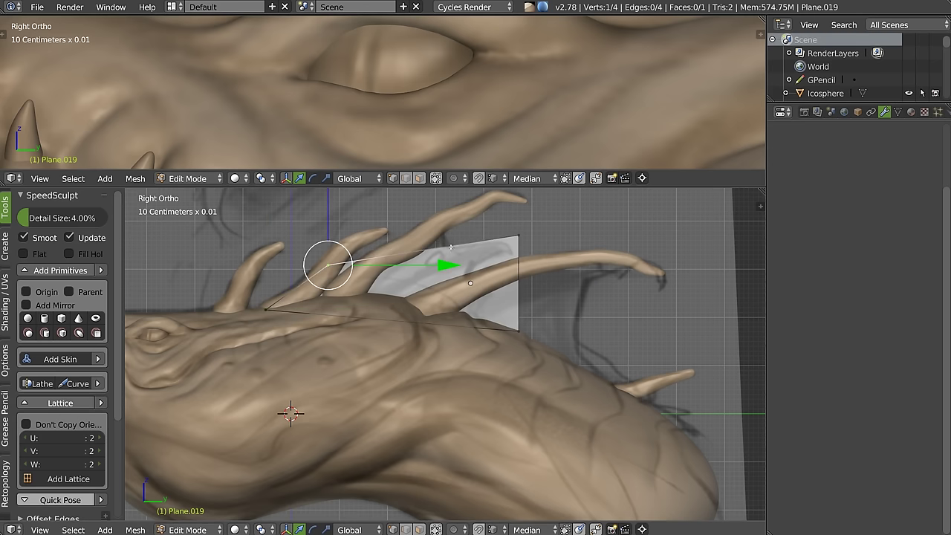
{"action": "right_click", "coordinate": [513, 238]}
{"action": "key", "text": "g"}
{"action": "left_click", "coordinate": [414, 235]}
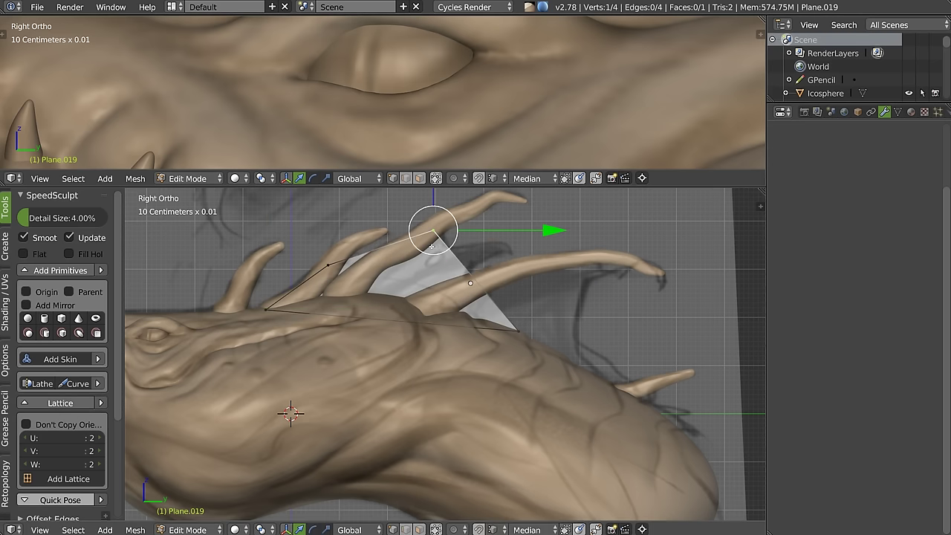
Step: Extrude a chain of outline vertices along the upper spike out to its tip
{"action": "key", "text": "e"}
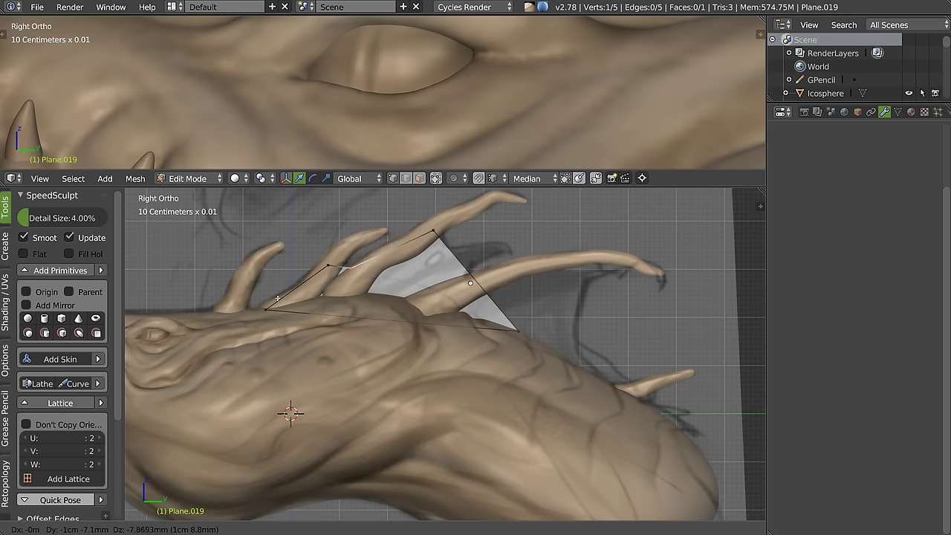
{"action": "left_click", "coordinate": [466, 260]}
{"action": "key", "text": "e"}
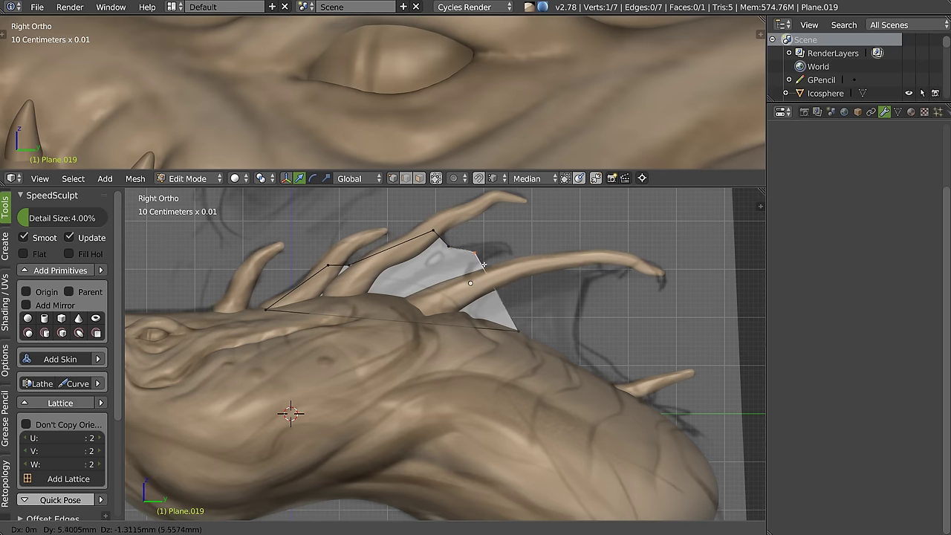
{"action": "left_click", "coordinate": [479, 256]}
{"action": "key", "text": "e"}
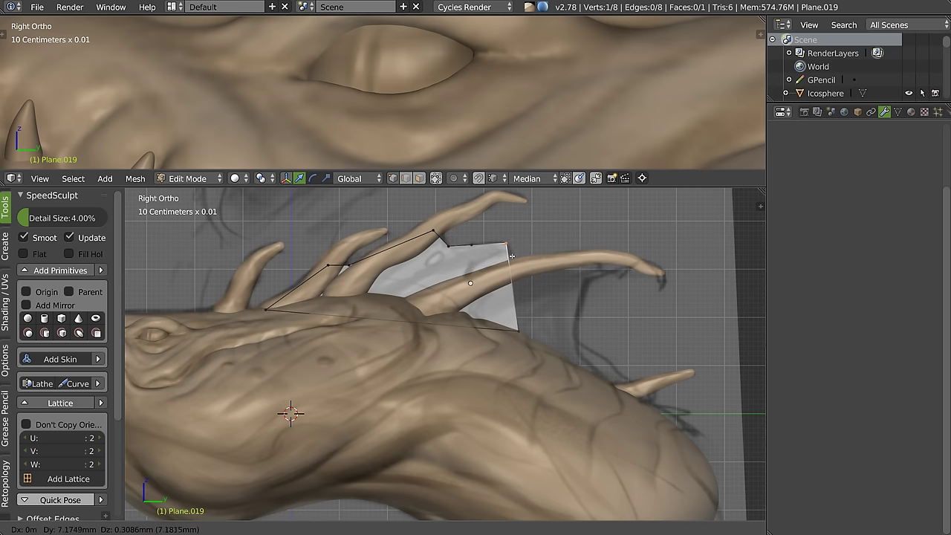
{"action": "left_click", "coordinate": [512, 256]}
{"action": "key", "text": "e"}
{"action": "left_click", "coordinate": [536, 258]}
{"action": "key", "text": "e"}
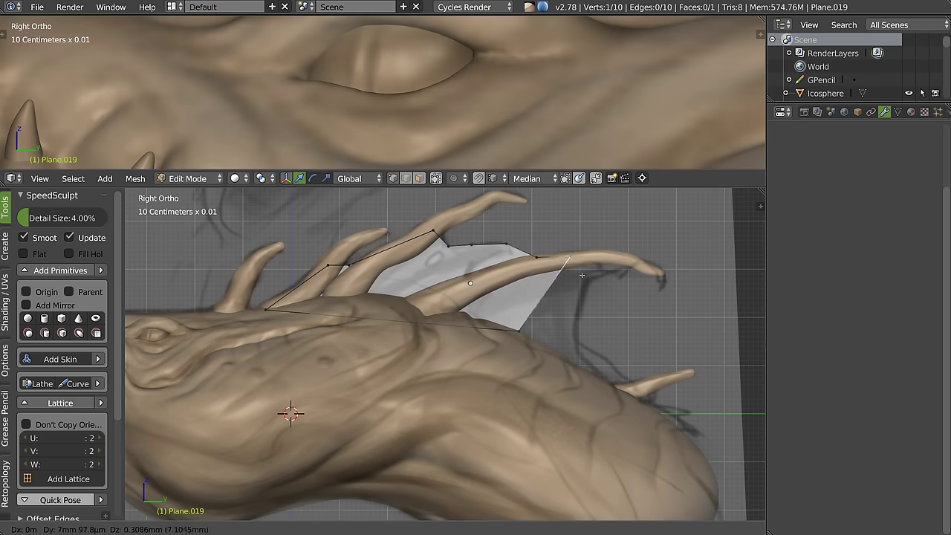
{"action": "left_click", "coordinate": [582, 277]}
{"action": "key", "text": "e"}
{"action": "left_click", "coordinate": [622, 276]}
{"action": "key", "text": "e"}
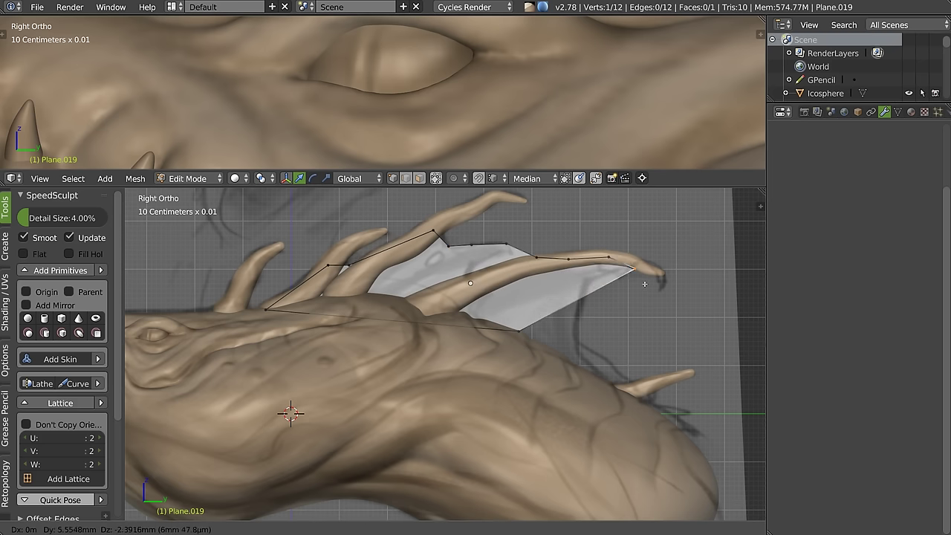
{"action": "left_click", "coordinate": [638, 280]}
Step: Extrude vertices down the membrane's back edge toward the lower horn, removing the extra vertex
{"action": "key", "text": "e"}
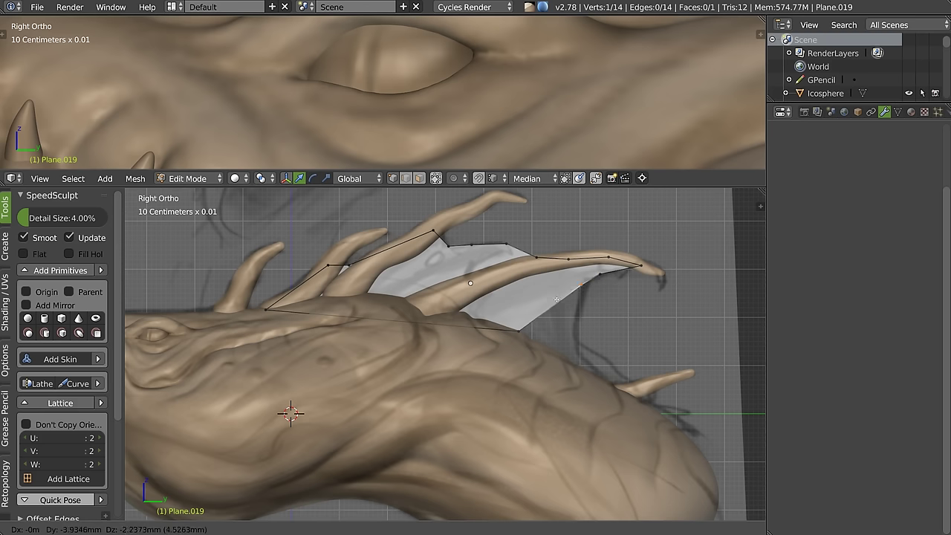
{"action": "left_click", "coordinate": [554, 309]}
{"action": "key", "text": "e"}
{"action": "left_click", "coordinate": [550, 343]}
{"action": "key", "text": "e"}
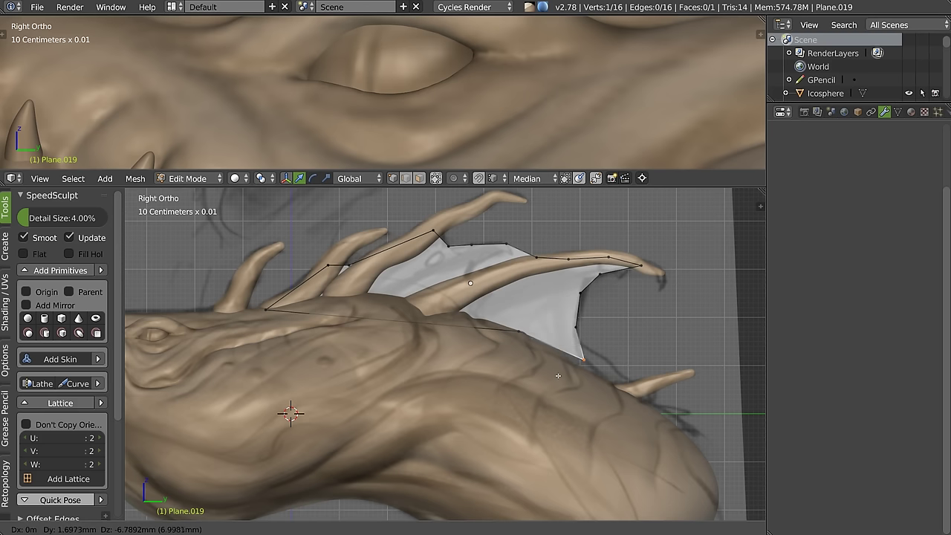
{"action": "left_click", "coordinate": [585, 389]}
{"action": "key", "text": "e"}
{"action": "left_click", "coordinate": [611, 399]}
{"action": "key", "text": "e"}
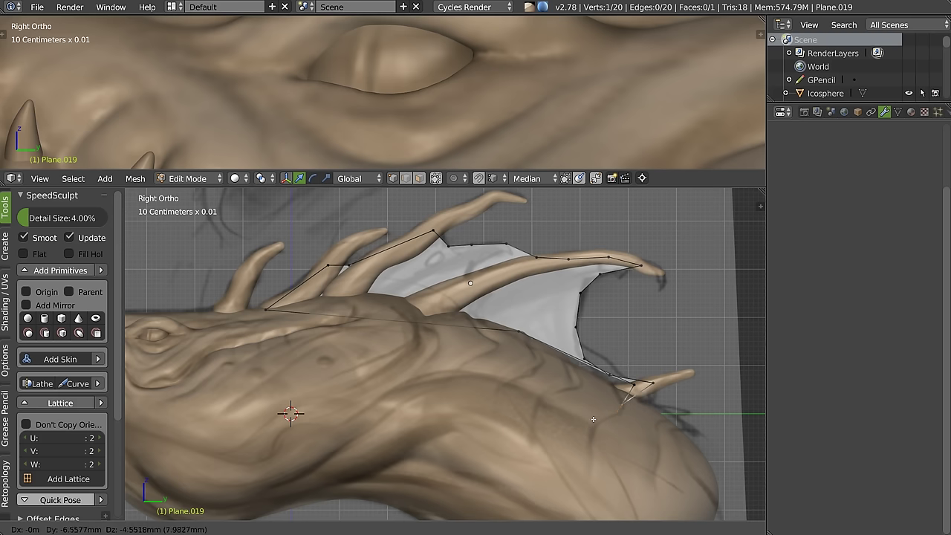
{"action": "right_click", "coordinate": [603, 411]}
{"action": "key", "text": "ctrl+z"}
{"action": "key", "text": "ctrl+z"}
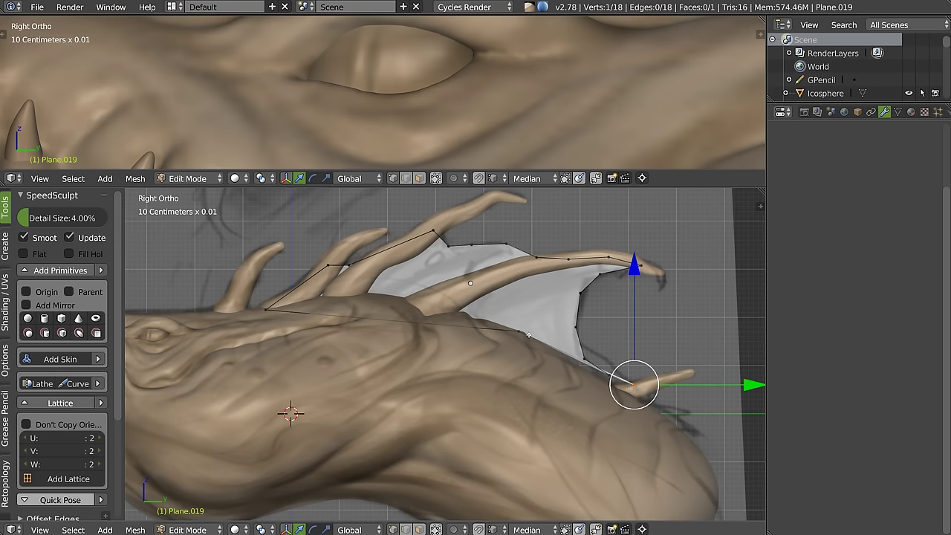
Step: Move the last edge vertex onto the lower horn and extrude one more to close the outline
{"action": "key", "text": "g"}
{"action": "left_click", "coordinate": [606, 403]}
{"action": "mouse_move", "coordinate": [606, 403]}
{"action": "left_mouse_down"}
{"action": "mouse_move", "coordinate": [647, 385]}
{"action": "mouse_move", "coordinate": [569, 340]}
{"action": "left_mouse_up"}
{"action": "key", "text": "e"}
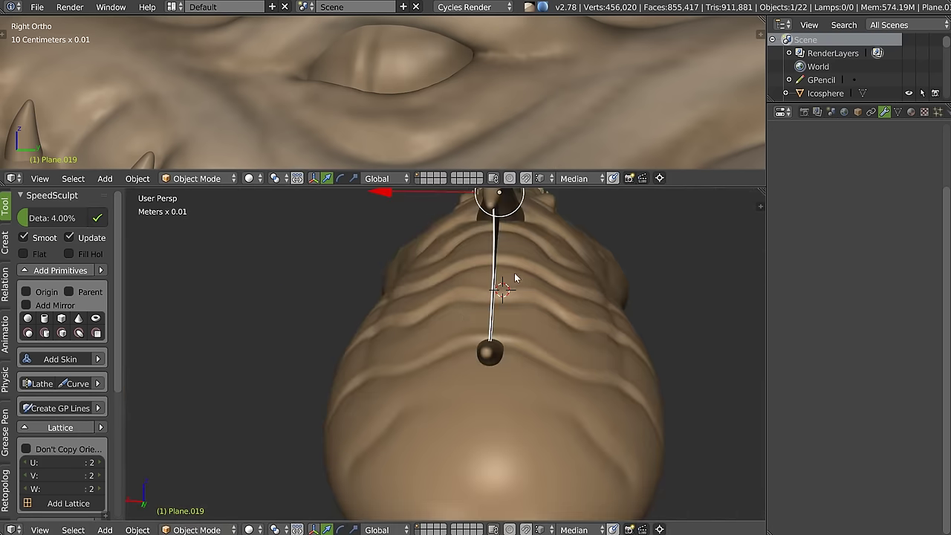
Step: Add a Solidify modifier to the membrane with offset 0 and thickness 0.16
{"action": "middle_click_drag", "start_coordinate": [404, 319], "coordinate": [418, 292]}
{"action": "key", "text": "alt+q"}
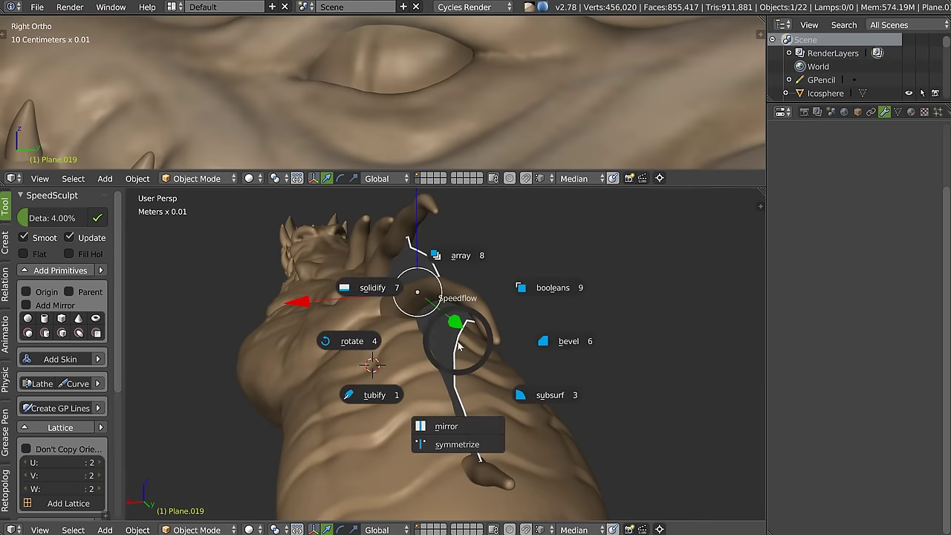
{"action": "left_click", "coordinate": [373, 292]}
{"action": "type", "text": "d"}
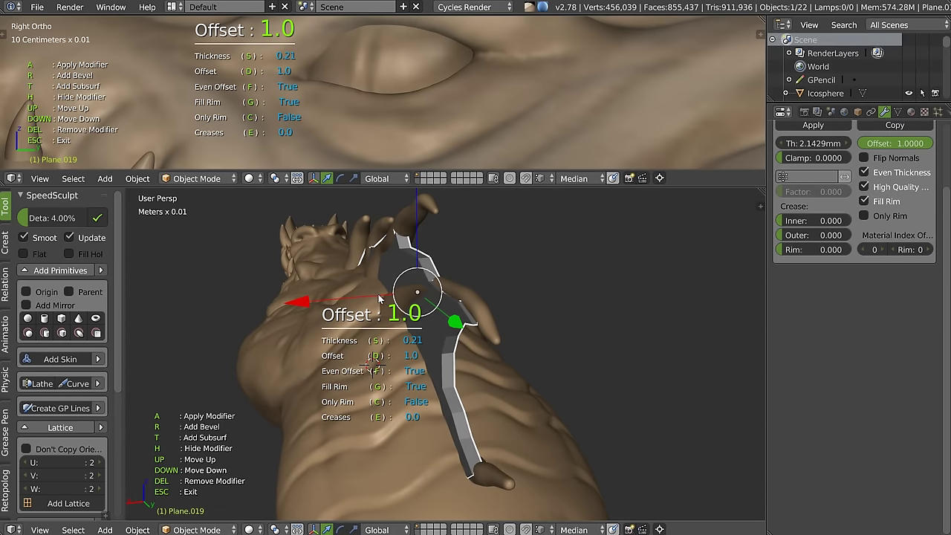
{"action": "type", "text": "0"}
{"action": "key", "text": "Return"}
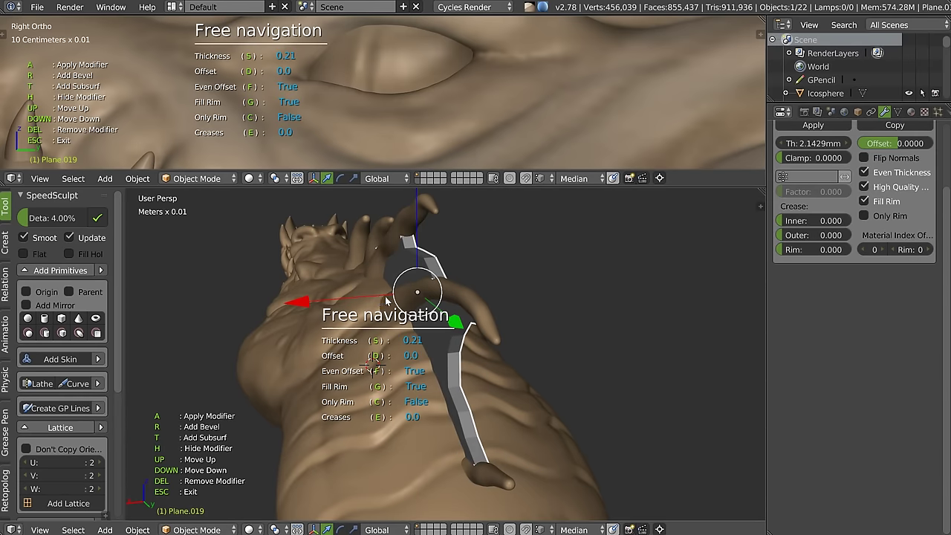
{"action": "middle_click_drag", "start_coordinate": [459, 310], "coordinate": [469, 315]}
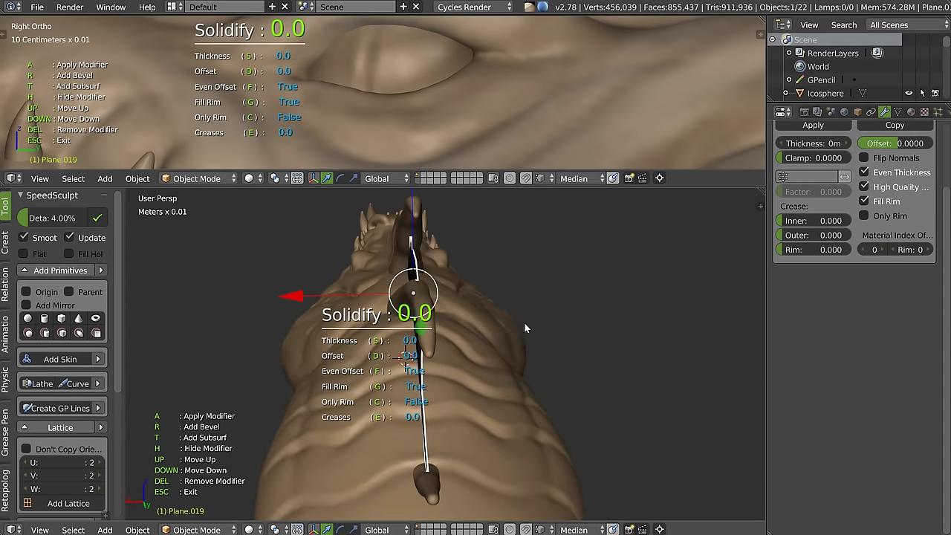
{"action": "scroll", "coordinate": [528, 323], "scroll_direction": "up", "scroll_amount": 5}
{"action": "scroll", "coordinate": [528, 323], "scroll_direction": "down", "scroll_amount": 1}
{"action": "scroll", "coordinate": [528, 323], "scroll_direction": "down", "scroll_amount": 2}
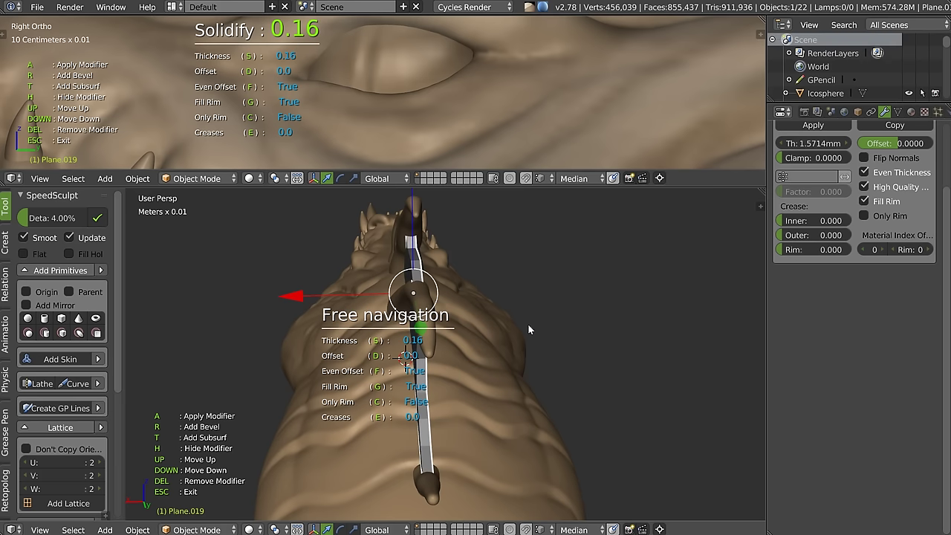
{"action": "middle_click_drag", "start_coordinate": [505, 340], "coordinate": [476, 319]}
{"action": "scroll", "coordinate": [455, 307], "scroll_direction": "up", "scroll_amount": 2}
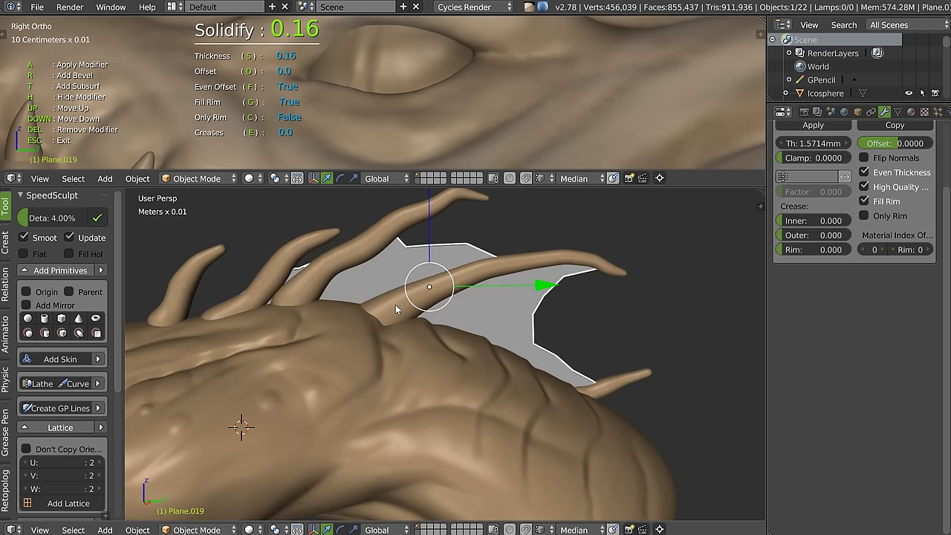
Step: Assign the brown material to the wing membrane
{"action": "key", "text": "z"}
{"action": "left_click", "coordinate": [400, 390]}
{"action": "left_click", "coordinate": [368, 420]}
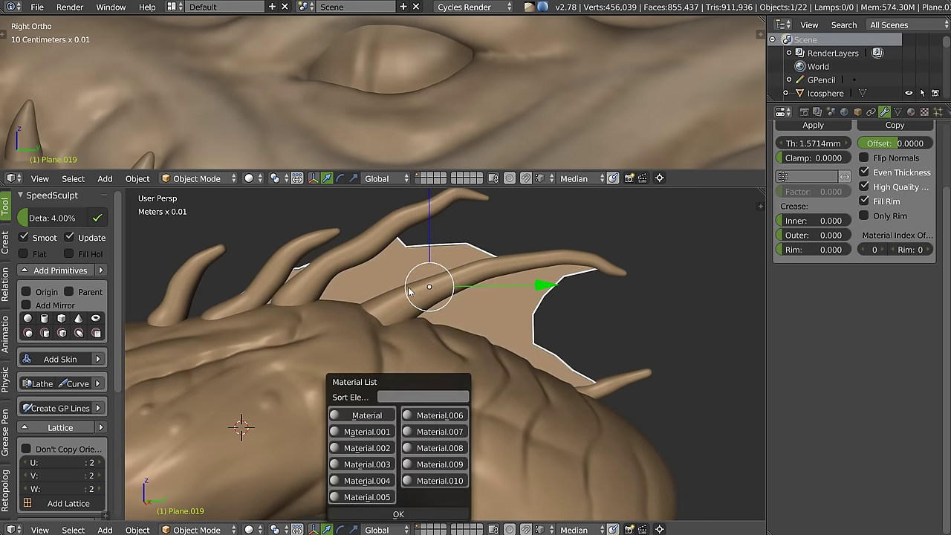
{"action": "mouse_move", "coordinate": [439, 301]}
{"action": "middle_mouse_down"}
{"action": "mouse_move", "coordinate": [474, 305]}
{"action": "mouse_move", "coordinate": [385, 303]}
{"action": "middle_mouse_up"}
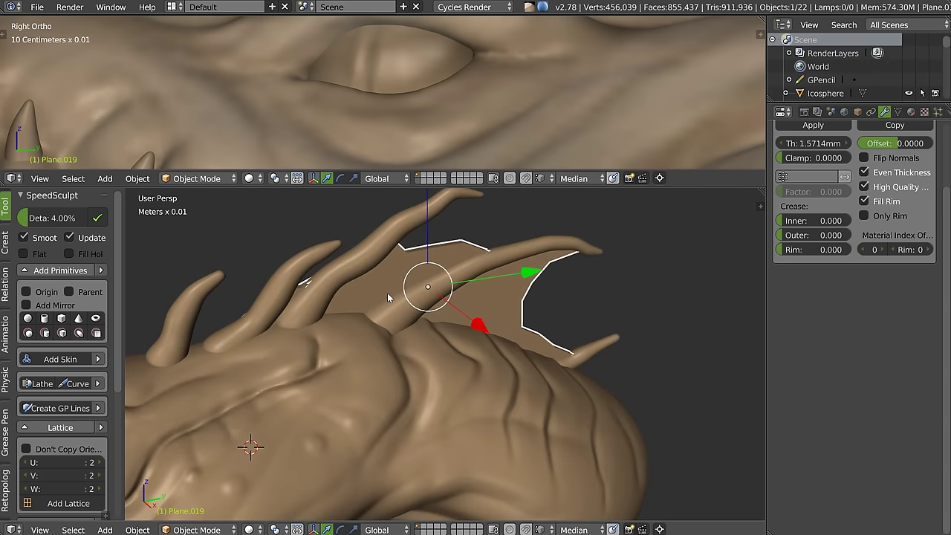
Step: Give the wing membrane a smooth Subdivision Surface modifier
{"action": "right_click", "coordinate": [375, 296]}
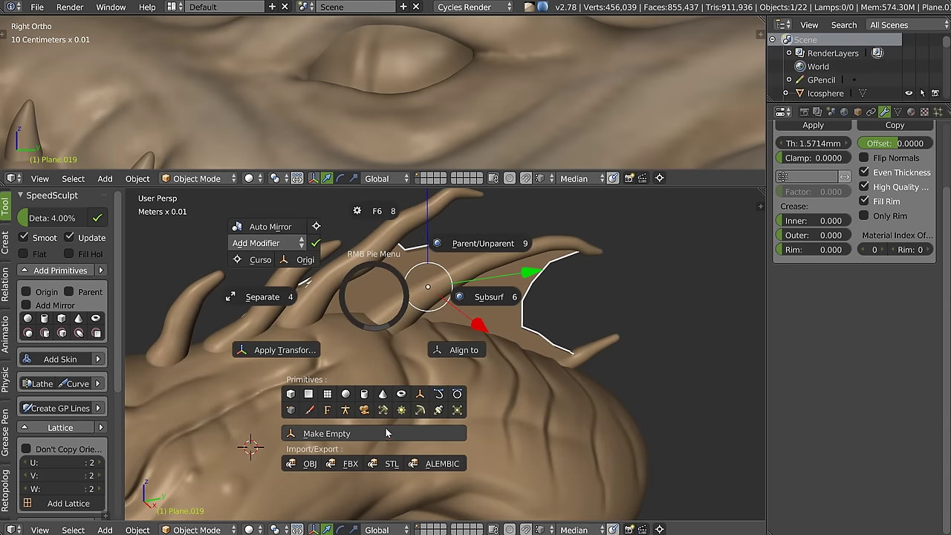
{"action": "key", "text": "Escape"}
{"action": "right_click", "coordinate": [401, 325]}
{"action": "left_click", "coordinate": [511, 324]}
{"action": "mouse_move", "coordinate": [494, 287]}
{"action": "middle_mouse_down"}
{"action": "mouse_move", "coordinate": [447, 284]}
{"action": "mouse_move", "coordinate": [465, 283]}
{"action": "mouse_move", "coordinate": [455, 227]}
{"action": "middle_mouse_up"}
{"action": "mouse_move", "coordinate": [520, 344]}
{"action": "middle_mouse_down"}
{"action": "mouse_move", "coordinate": [427, 302]}
{"action": "mouse_move", "coordinate": [322, 300]}
{"action": "mouse_move", "coordinate": [474, 296]}
{"action": "middle_mouse_up"}
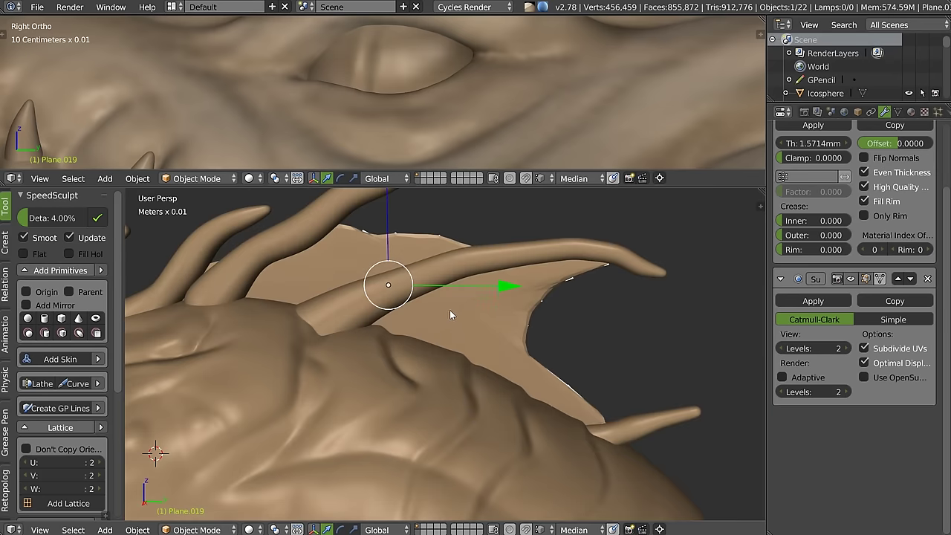
{"action": "right_click", "coordinate": [461, 315]}
{"action": "left_click", "coordinate": [565, 319]}
{"action": "key", "text": "space"}
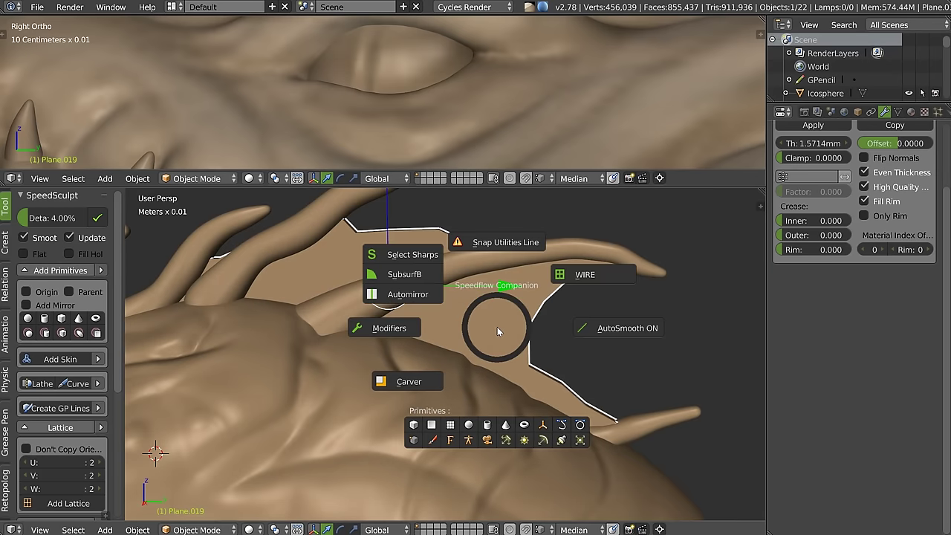
{"action": "left_click", "coordinate": [401, 277]}
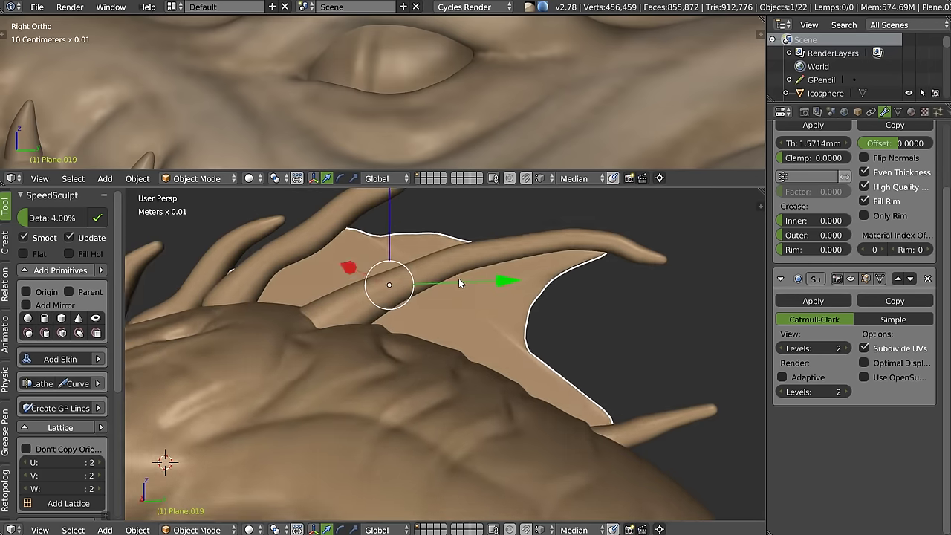
Step: Inset the membrane's face to create a border ring and scale it
{"action": "key", "text": "Tab"}
{"action": "key", "text": "a"}
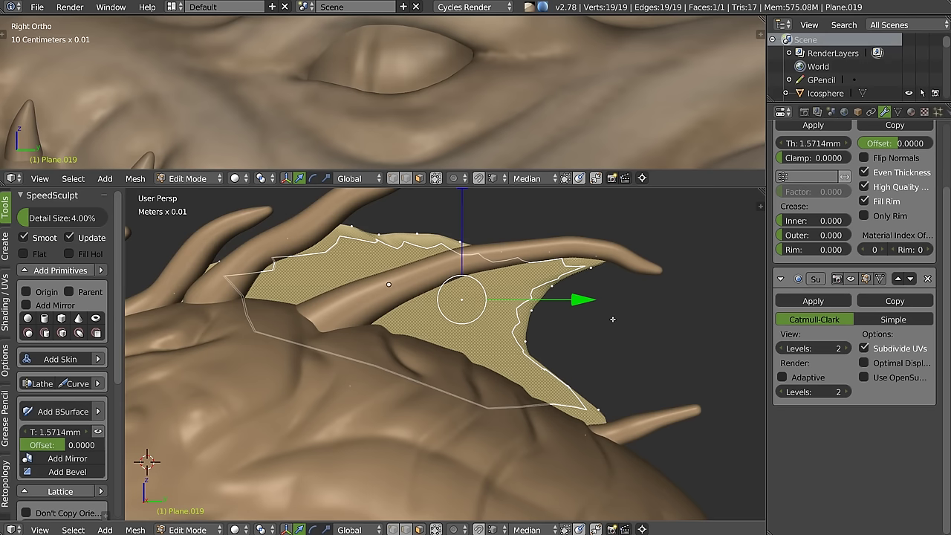
{"action": "key", "text": "i"}
{"action": "left_click", "coordinate": [534, 366]}
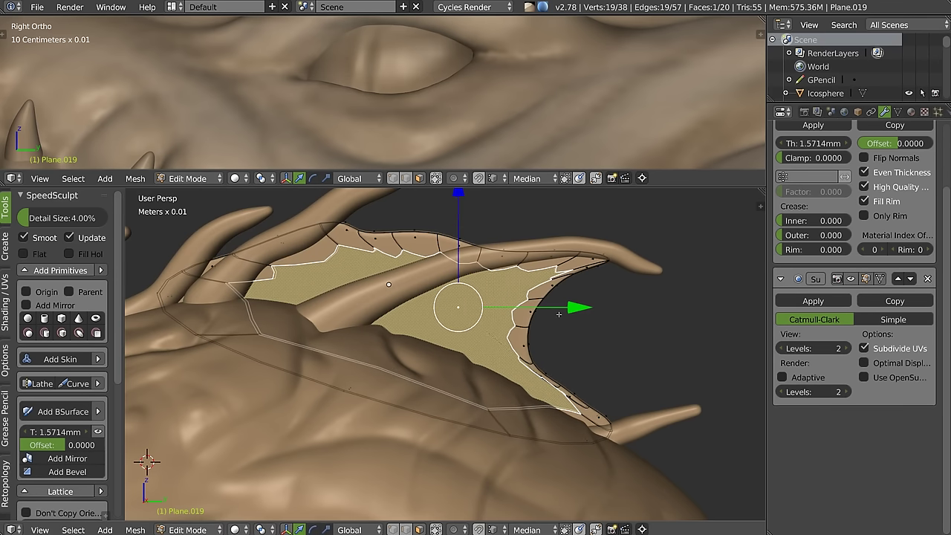
{"action": "key", "text": "s"}
{"action": "left_click", "coordinate": [531, 352]}
{"action": "key", "text": "Tab"}
Step: Add the horn pieces and the small right spike to the selection
{"action": "mouse_move", "coordinate": [531, 352]}
{"action": "middle_mouse_down"}
{"action": "mouse_move", "coordinate": [324, 302]}
{"action": "mouse_move", "coordinate": [412, 307]}
{"action": "mouse_move", "coordinate": [484, 327]}
{"action": "middle_mouse_up"}
{"action": "scroll", "coordinate": [485, 332], "scroll_direction": "up", "scroll_amount": 5}
{"action": "mouse_move", "coordinate": [497, 286]}
{"action": "middle_mouse_down"}
{"action": "mouse_move", "coordinate": [360, 286]}
{"action": "mouse_move", "coordinate": [279, 303]}
{"action": "middle_mouse_up"}
{"action": "left_click", "coordinate": [279, 299], "text": "shift"}
{"action": "left_click", "coordinate": [359, 279], "text": "shift"}
{"action": "left_click", "coordinate": [453, 252], "text": "shift"}
{"action": "left_click", "coordinate": [576, 270], "text": "shift"}
{"action": "left_click", "coordinate": [663, 370], "text": "shift"}
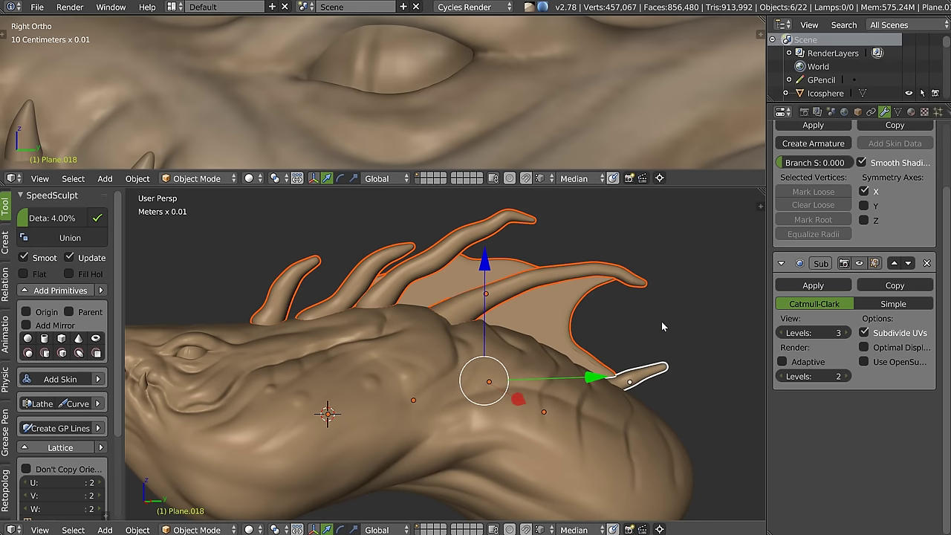
Step: Union the selected horns, spikes and membrane, and save over dragon_001.blend
{"action": "left_click", "coordinate": [86, 239]}
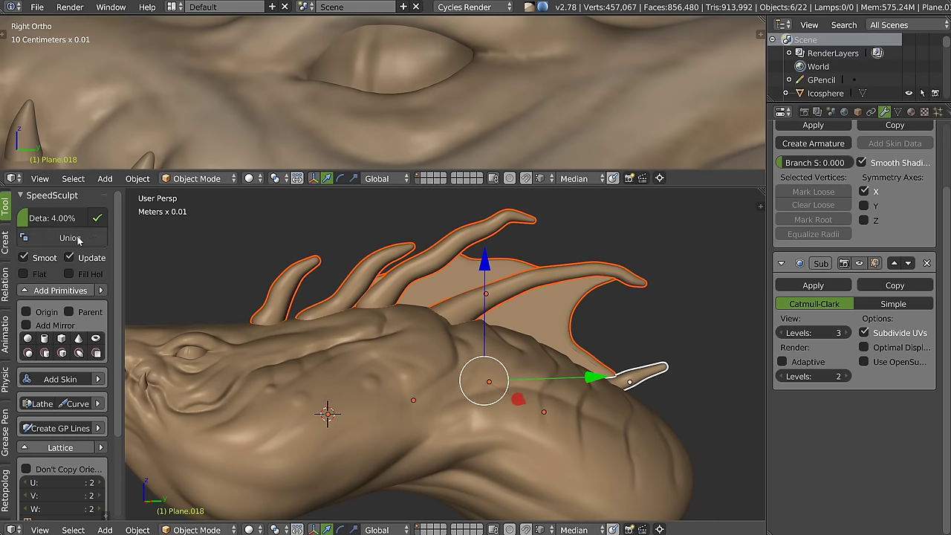
{"action": "key", "text": "ctrl+s"}
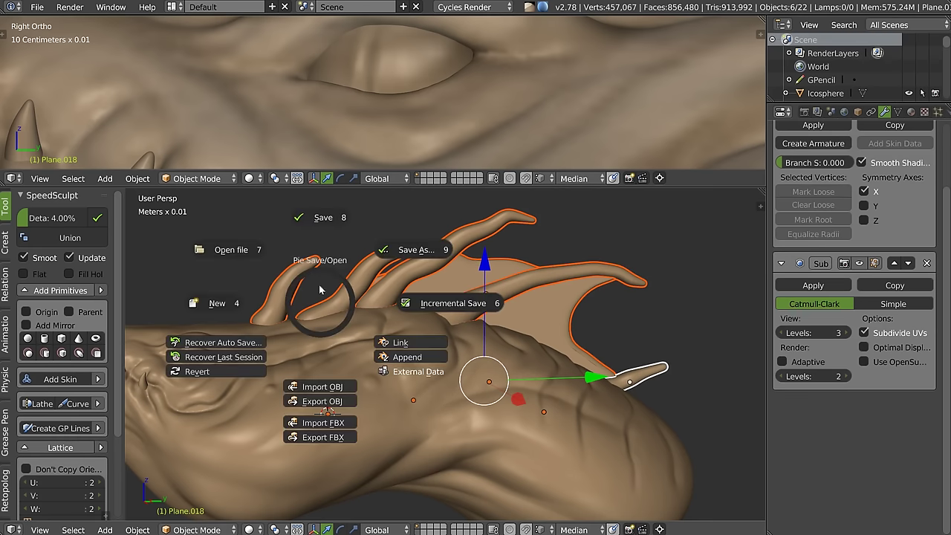
{"action": "left_click", "coordinate": [316, 217]}
{"action": "left_click", "coordinate": [316, 217]}
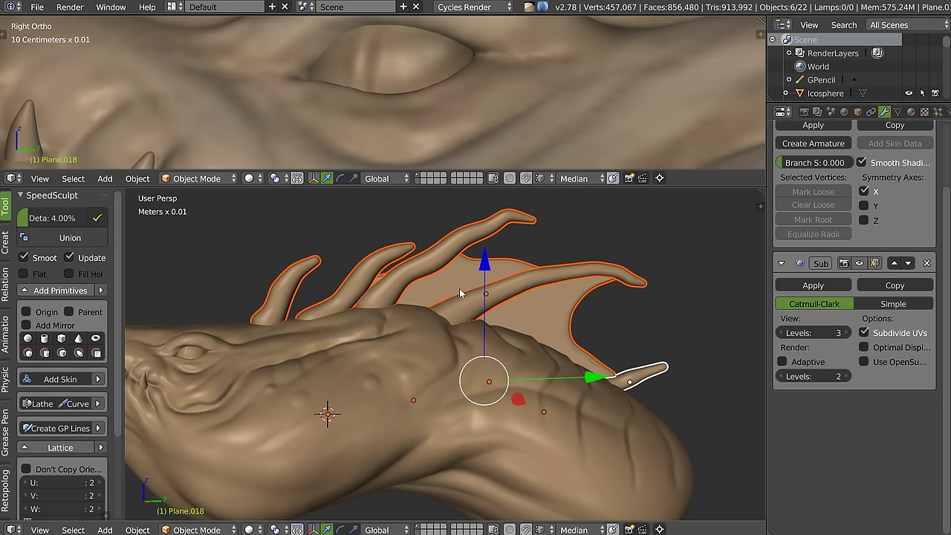
Step: Inspect the merged horns, then add the Icosphere dragon head to the selection
{"action": "middle_click_drag", "start_coordinate": [437, 302], "coordinate": [470, 289]}
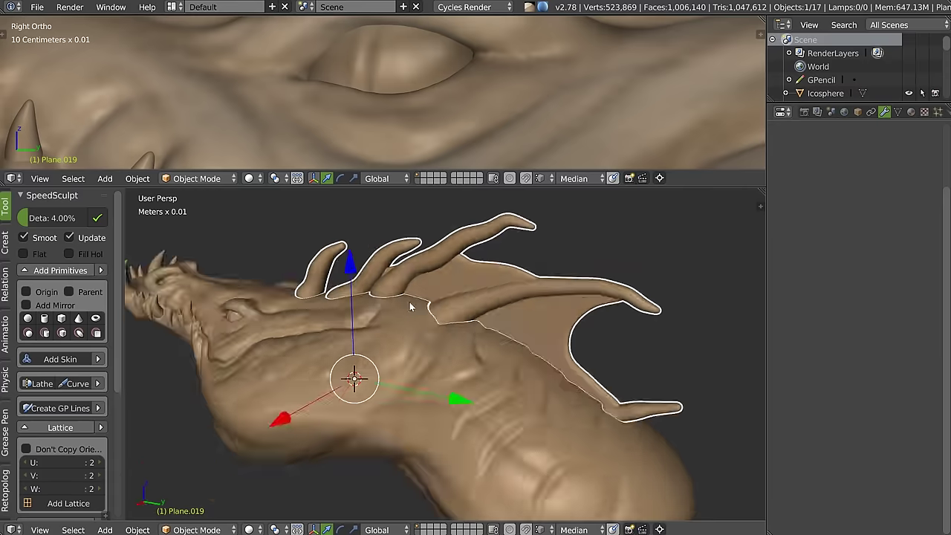
{"action": "scroll", "coordinate": [471, 288], "scroll_direction": "up", "scroll_amount": 5}
{"action": "scroll", "coordinate": [471, 288], "scroll_direction": "down", "scroll_amount": 5}
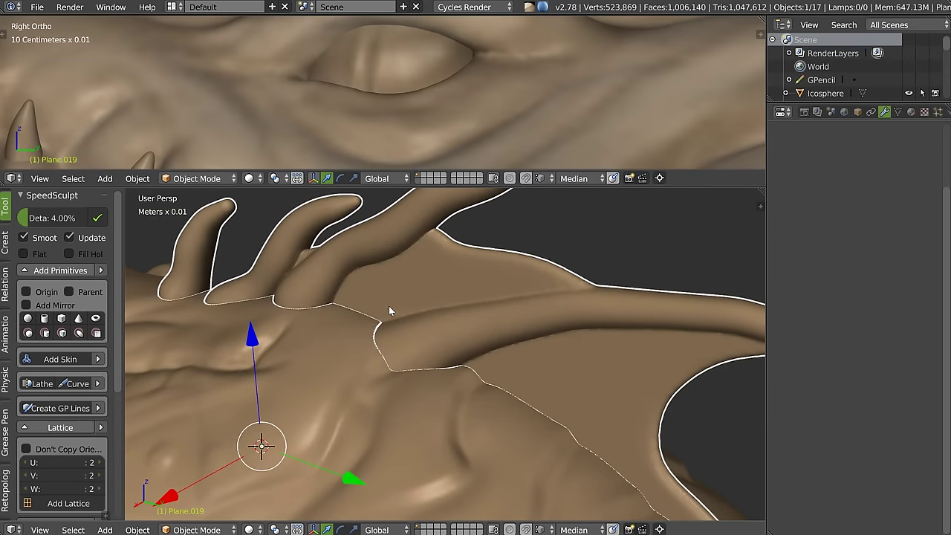
{"action": "middle_click_drag", "start_coordinate": [420, 289], "coordinate": [512, 295]}
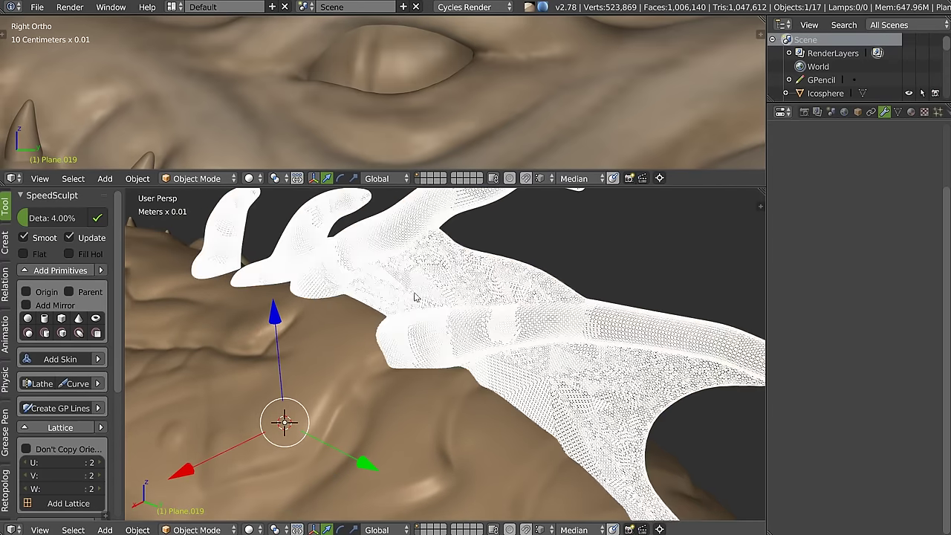
{"action": "scroll", "coordinate": [415, 297], "scroll_direction": "down", "scroll_amount": 3}
{"action": "scroll", "coordinate": [446, 293], "scroll_direction": "down", "scroll_amount": 2}
{"action": "scroll", "coordinate": [455, 296], "scroll_direction": "down", "scroll_amount": 3}
{"action": "mouse_move", "coordinate": [439, 301]}
{"action": "middle_mouse_down"}
{"action": "mouse_move", "coordinate": [347, 342]}
{"action": "mouse_move", "coordinate": [341, 312]}
{"action": "middle_mouse_up"}
{"action": "right_click", "coordinate": [356, 341], "text": "shift"}
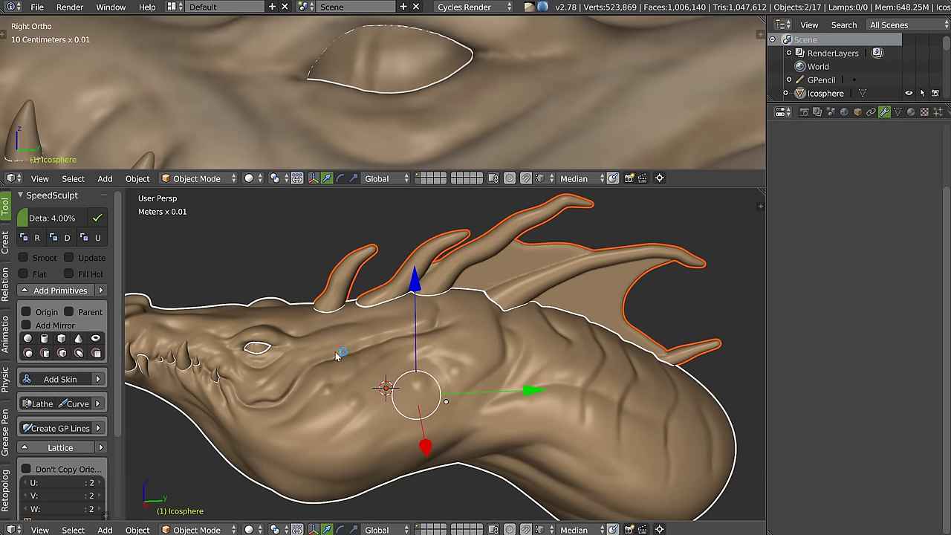
Step: Fuse the merged horns and webbing into the dragon head with union and Ctrl+J join
{"action": "left_click", "coordinate": [72, 258]}
{"action": "key", "text": "z"}
{"action": "left_click", "coordinate": [378, 317]}
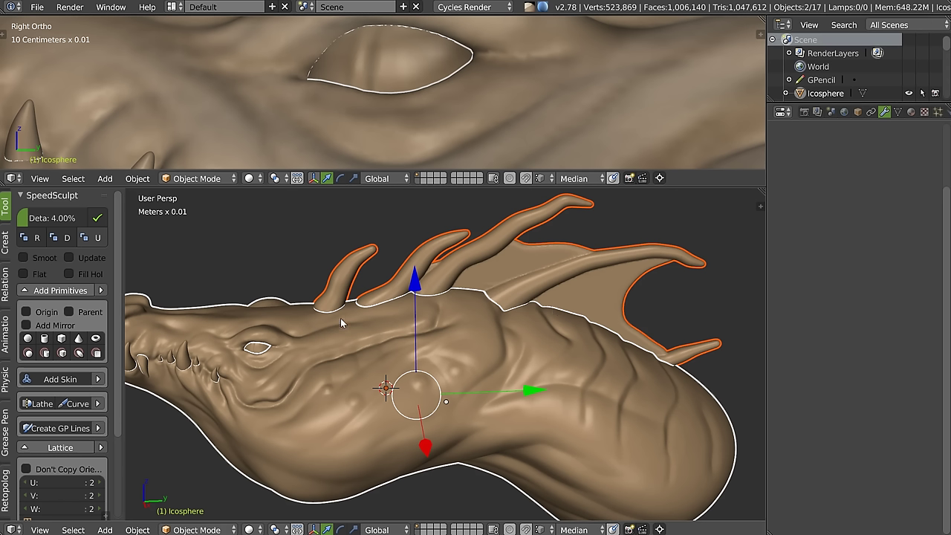
{"action": "key", "text": "ctrl+j"}
Step: Return the viewport to solid shading and bring up the Select Mode pie
{"action": "mouse_move", "coordinate": [335, 316]}
{"action": "middle_mouse_down"}
{"action": "mouse_move", "coordinate": [351, 322]}
{"action": "mouse_move", "coordinate": [349, 267]}
{"action": "middle_mouse_up"}
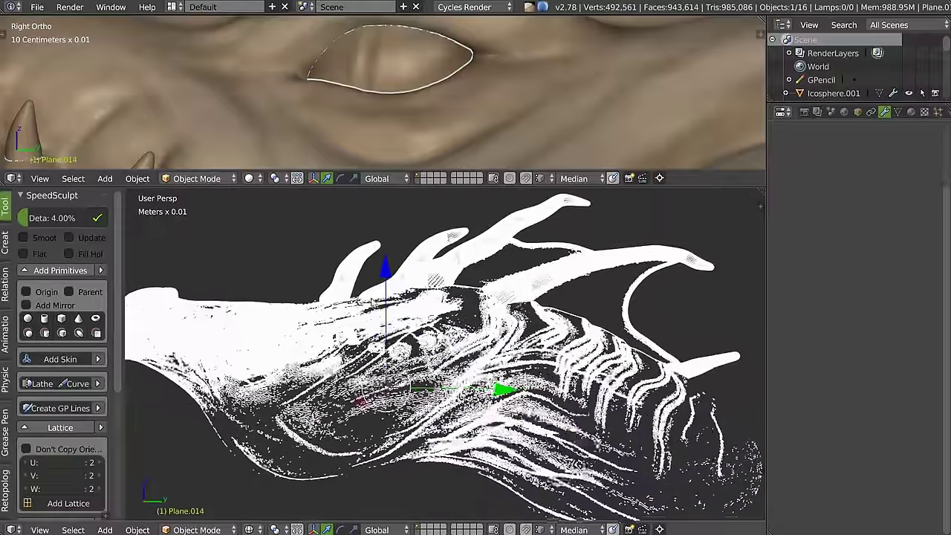
{"action": "key", "text": "q"}
{"action": "scroll", "coordinate": [348, 304], "scroll_direction": "up", "scroll_amount": 5}
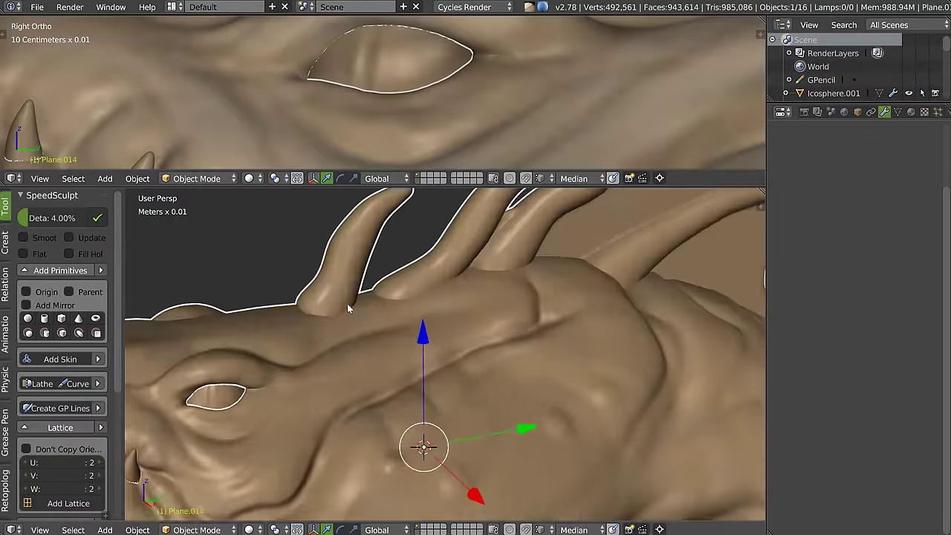
{"action": "key", "text": "Tab"}
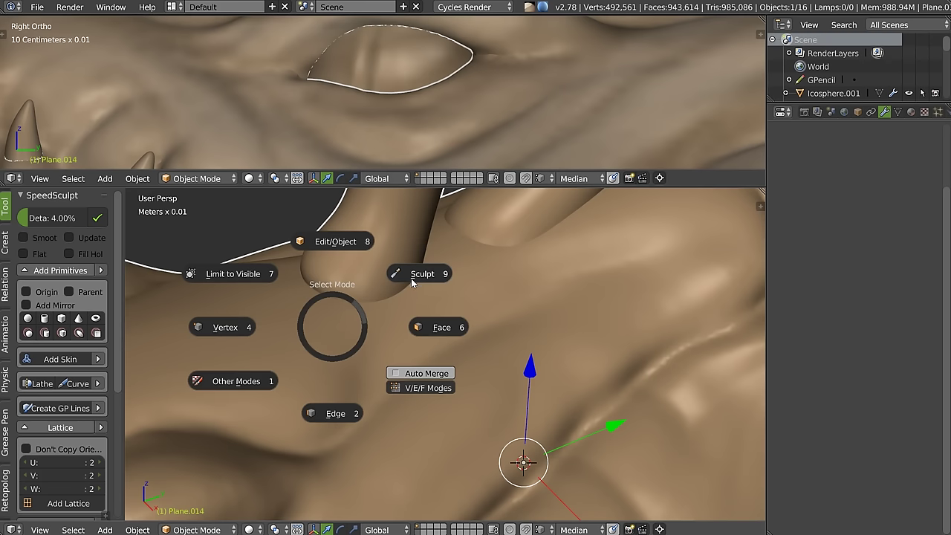
Step: Switch the fused mesh to Sculpt Mode, pick a small blending brush, and blend the horn base into the head
{"action": "left_click", "coordinate": [413, 280]}
{"action": "right_click", "coordinate": [326, 315]}
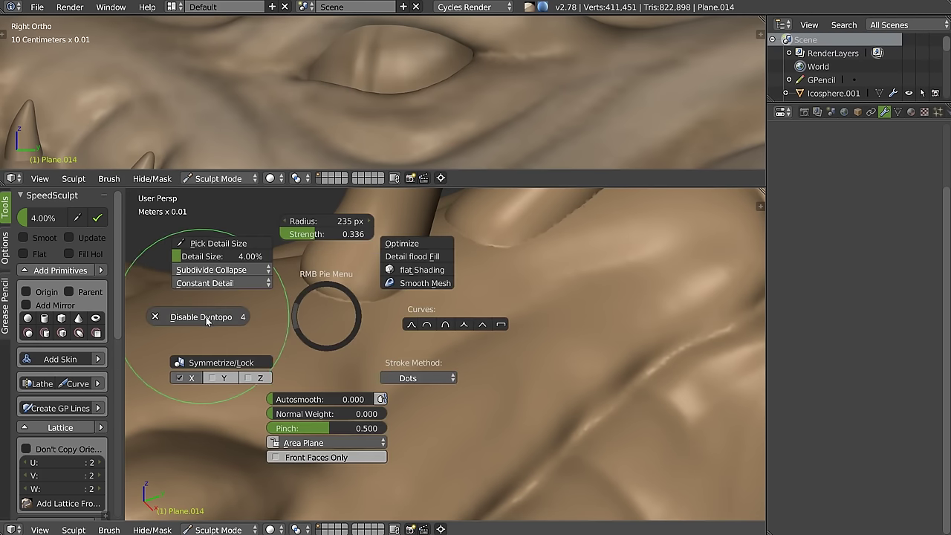
{"action": "scroll", "coordinate": [312, 305], "scroll_direction": "up", "scroll_amount": 5}
{"action": "mouse_move", "coordinate": [339, 307]}
{"action": "middle_mouse_down"}
{"action": "mouse_move", "coordinate": [331, 307]}
{"action": "mouse_move", "coordinate": [351, 299]}
{"action": "middle_mouse_up"}
{"action": "right_click", "coordinate": [320, 304]}
{"action": "left_click", "coordinate": [338, 299]}
{"action": "key", "text": "f"}
{"action": "left_click", "coordinate": [315, 293]}
{"action": "mouse_move", "coordinate": [314, 291]}
{"action": "left_mouse_down"}
{"action": "mouse_move", "coordinate": [325, 297]}
{"action": "mouse_move", "coordinate": [333, 276]}
{"action": "left_mouse_up"}
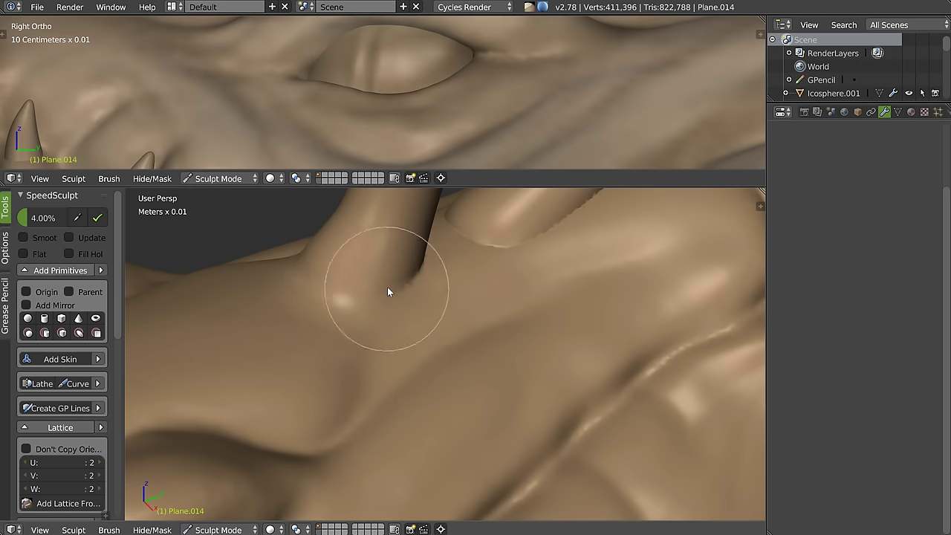
Step: Smooth the seam at the horn base and along the wing ridge where horn meets head
{"action": "middle_click_drag", "start_coordinate": [453, 275], "coordinate": [431, 278]}
{"action": "left_click_drag", "start_coordinate": [408, 293], "coordinate": [512, 253]}
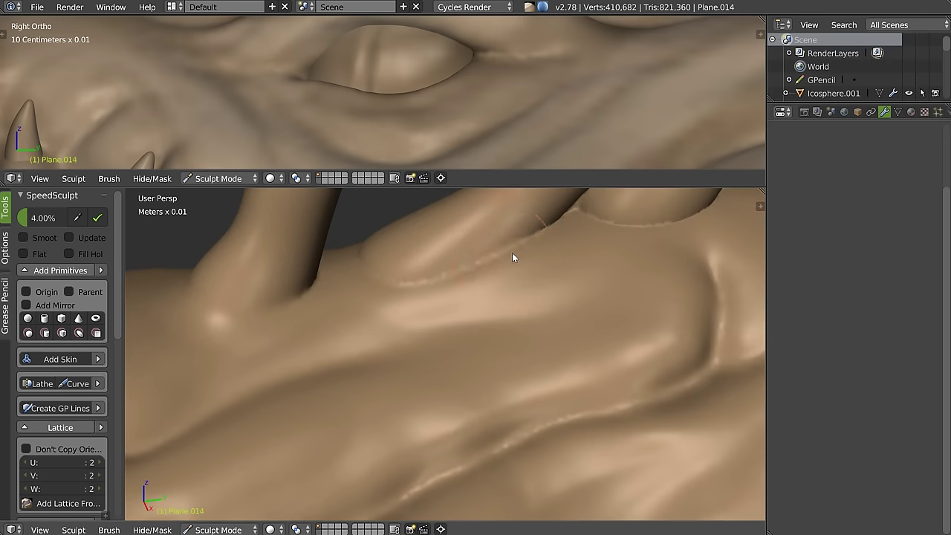
{"action": "mouse_move", "coordinate": [470, 292]}
{"action": "middle_mouse_down"}
{"action": "mouse_move", "coordinate": [461, 284]}
{"action": "mouse_move", "coordinate": [405, 304]}
{"action": "middle_mouse_up"}
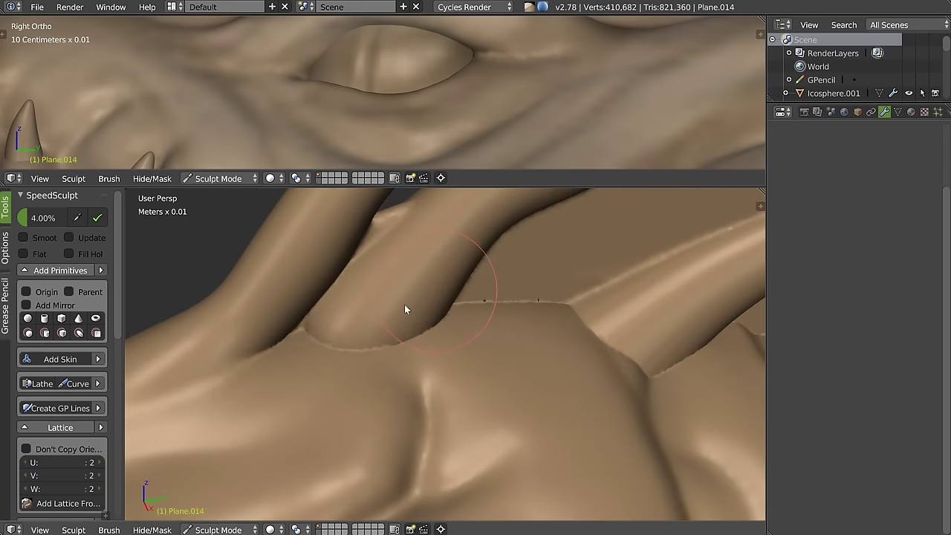
{"action": "left_click_drag", "start_coordinate": [548, 314], "coordinate": [562, 318]}
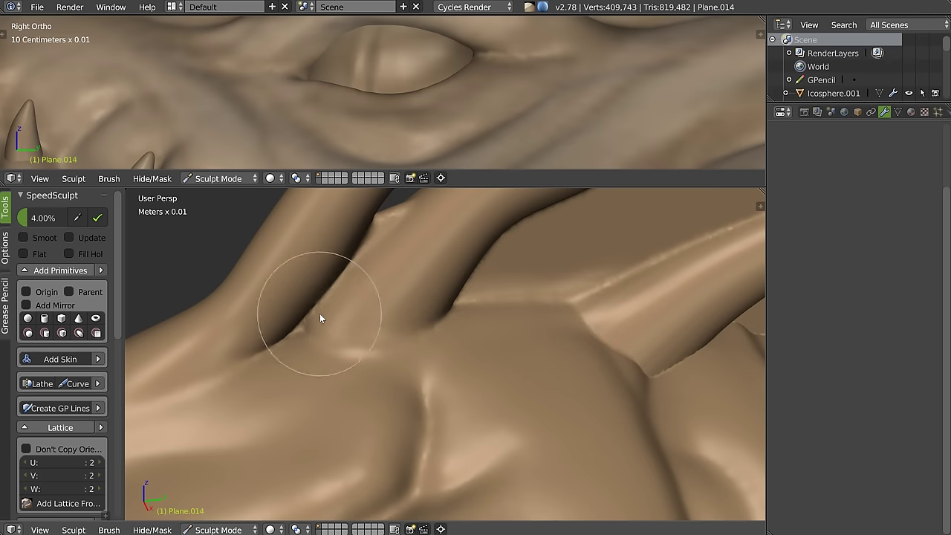
{"action": "mouse_move", "coordinate": [584, 304]}
{"action": "middle_mouse_down"}
{"action": "mouse_move", "coordinate": [557, 293]}
{"action": "mouse_move", "coordinate": [446, 374]}
{"action": "middle_mouse_up"}
{"action": "left_click_drag", "start_coordinate": [471, 382], "coordinate": [563, 363]}
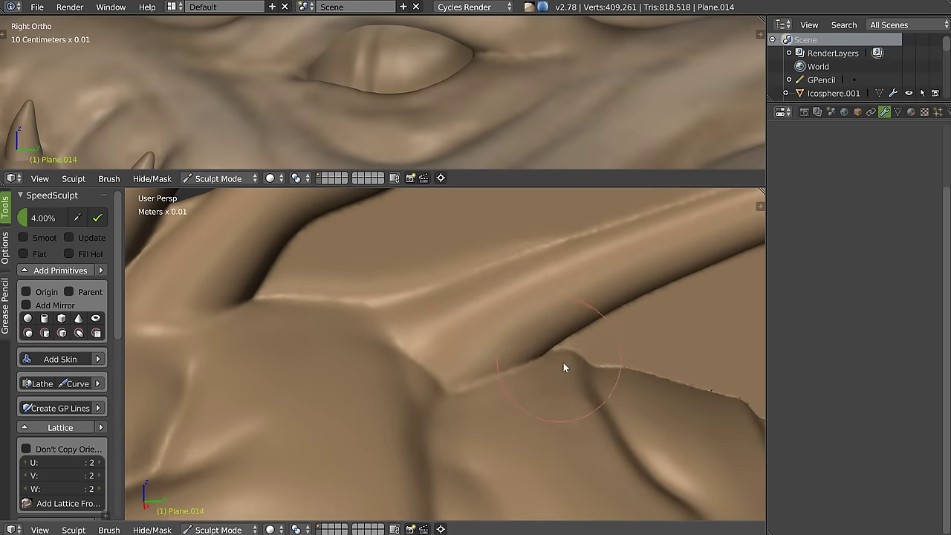
Step: Turn off the wireframe overlay and orbit in to frame the horns and wing
{"action": "key", "text": "shift+w"}
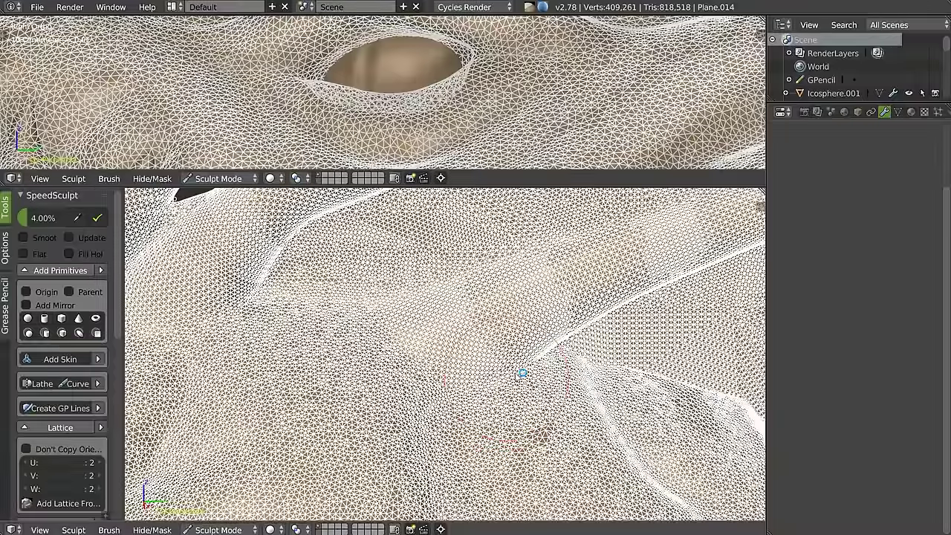
{"action": "key", "text": "shift+w"}
{"action": "left_click", "coordinate": [507, 321]}
{"action": "middle_click_drag", "start_coordinate": [507, 320], "coordinate": [251, 310]}
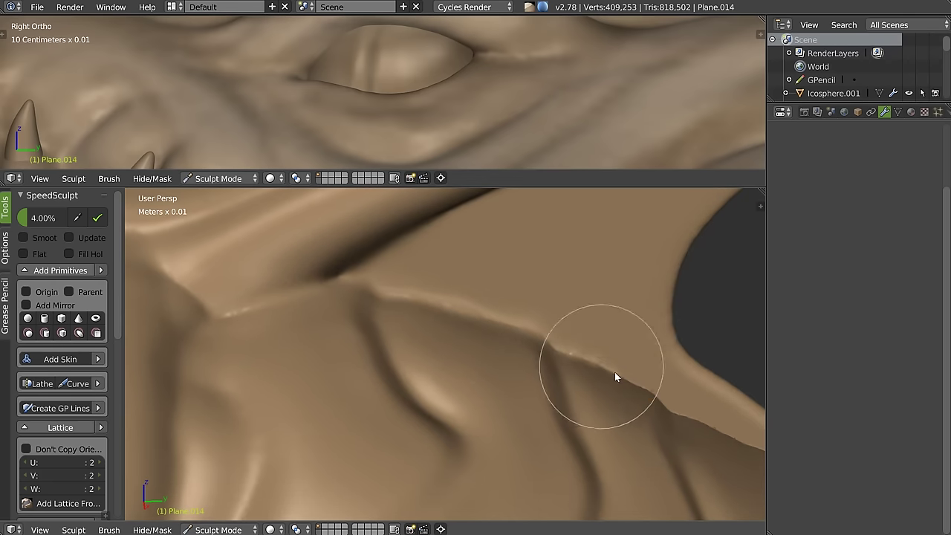
{"action": "middle_click_drag", "start_coordinate": [630, 384], "coordinate": [476, 336]}
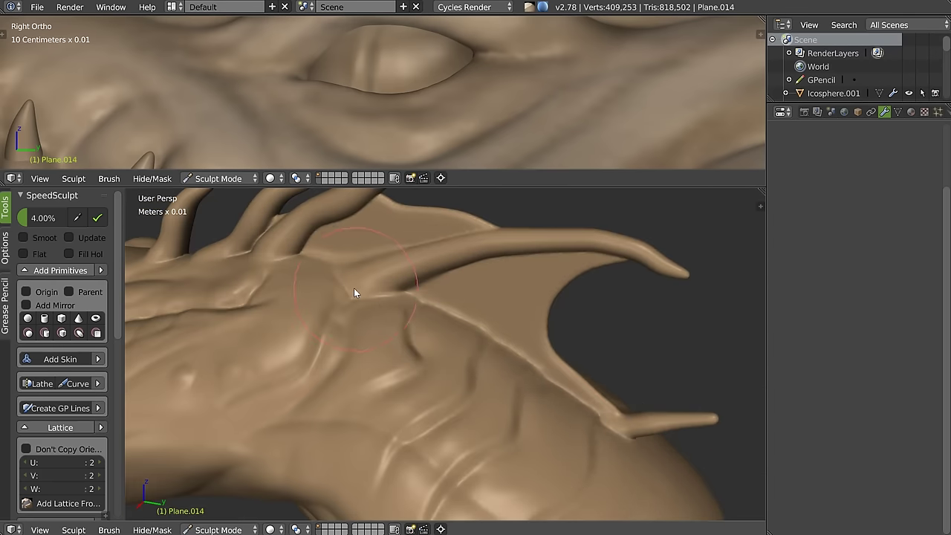
{"action": "scroll", "coordinate": [357, 292], "scroll_direction": "up", "scroll_amount": 2}
{"action": "scroll", "coordinate": [370, 309], "scroll_direction": "up", "scroll_amount": 3}
Step: Soften the wing-to-head crease and reshape the ridge beside the horn and its lower edge
{"action": "left_click_drag", "start_coordinate": [352, 270], "coordinate": [365, 283]}
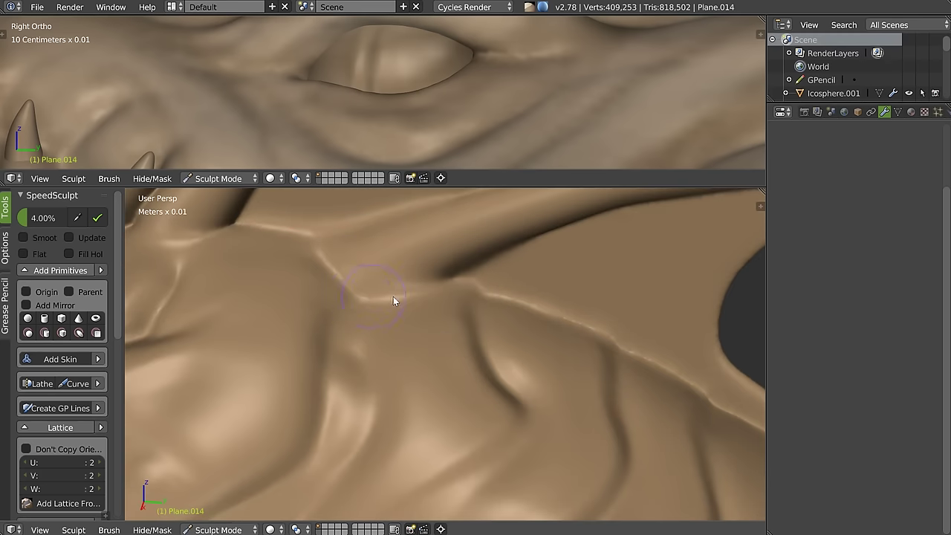
{"action": "left_click_drag", "start_coordinate": [379, 297], "coordinate": [449, 314]}
{"action": "middle_click_drag", "start_coordinate": [449, 314], "coordinate": [400, 295]}
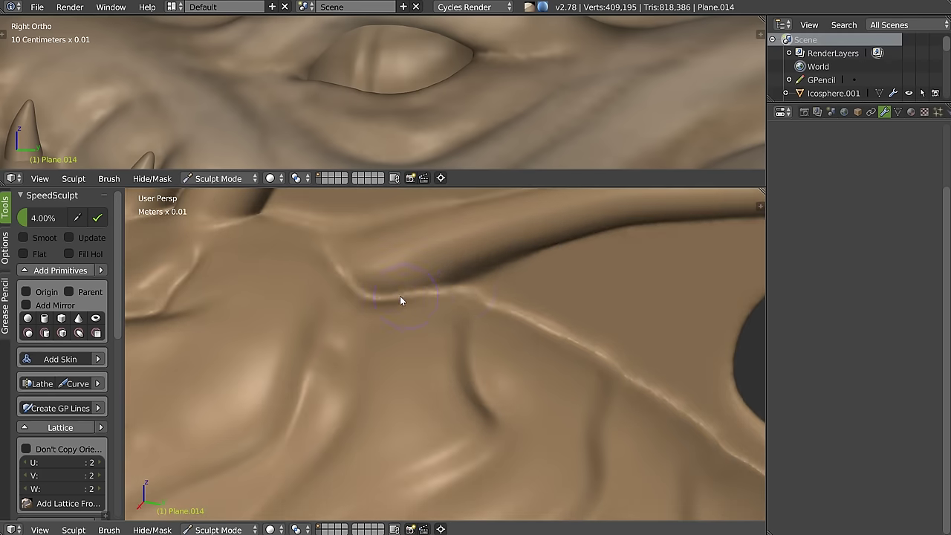
{"action": "mouse_move", "coordinate": [503, 319]}
{"action": "left_mouse_down"}
{"action": "mouse_move", "coordinate": [463, 302]}
{"action": "mouse_move", "coordinate": [544, 305]}
{"action": "left_mouse_up"}
{"action": "middle_click_drag", "start_coordinate": [565, 272], "coordinate": [487, 278]}
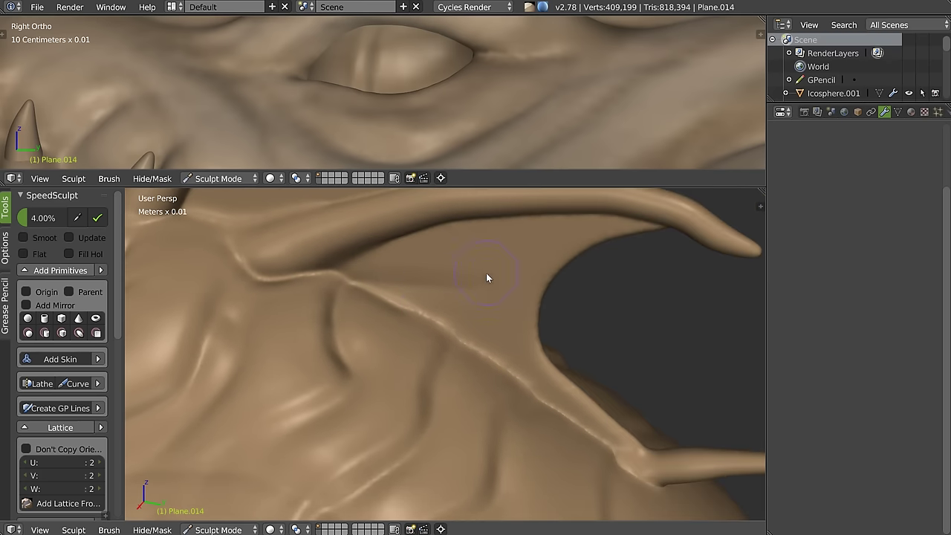
{"action": "mouse_move", "coordinate": [638, 234]}
{"action": "left_mouse_down"}
{"action": "mouse_move", "coordinate": [592, 248]}
{"action": "mouse_move", "coordinate": [538, 299]}
{"action": "mouse_move", "coordinate": [544, 276]}
{"action": "mouse_move", "coordinate": [562, 311]}
{"action": "left_mouse_up"}
Step: Smooth the ridge edge and its lower part down toward the right
{"action": "mouse_move", "coordinate": [560, 312]}
{"action": "middle_mouse_down"}
{"action": "mouse_move", "coordinate": [540, 281]}
{"action": "mouse_move", "coordinate": [521, 356]}
{"action": "middle_mouse_up"}
{"action": "left_click_drag", "start_coordinate": [521, 357], "coordinate": [526, 341]}
{"action": "mouse_move", "coordinate": [555, 390]}
{"action": "left_mouse_down"}
{"action": "mouse_move", "coordinate": [569, 382]}
{"action": "mouse_move", "coordinate": [585, 406]}
{"action": "mouse_move", "coordinate": [653, 451]}
{"action": "mouse_move", "coordinate": [641, 467]}
{"action": "mouse_move", "coordinate": [656, 498]}
{"action": "mouse_move", "coordinate": [644, 462]}
{"action": "left_mouse_up"}
{"action": "mouse_move", "coordinate": [643, 463]}
{"action": "middle_mouse_down"}
{"action": "mouse_move", "coordinate": [456, 276]}
{"action": "mouse_move", "coordinate": [424, 290]}
{"action": "mouse_move", "coordinate": [364, 348]}
{"action": "middle_mouse_up"}
{"action": "left_click_drag", "start_coordinate": [445, 301], "coordinate": [446, 327]}
Step: Pick a different brush from the W menu and sculpt along the wing's upper edge
{"action": "key", "text": "w"}
{"action": "left_click", "coordinate": [401, 304]}
{"action": "middle_click_drag", "start_coordinate": [430, 305], "coordinate": [424, 283]}
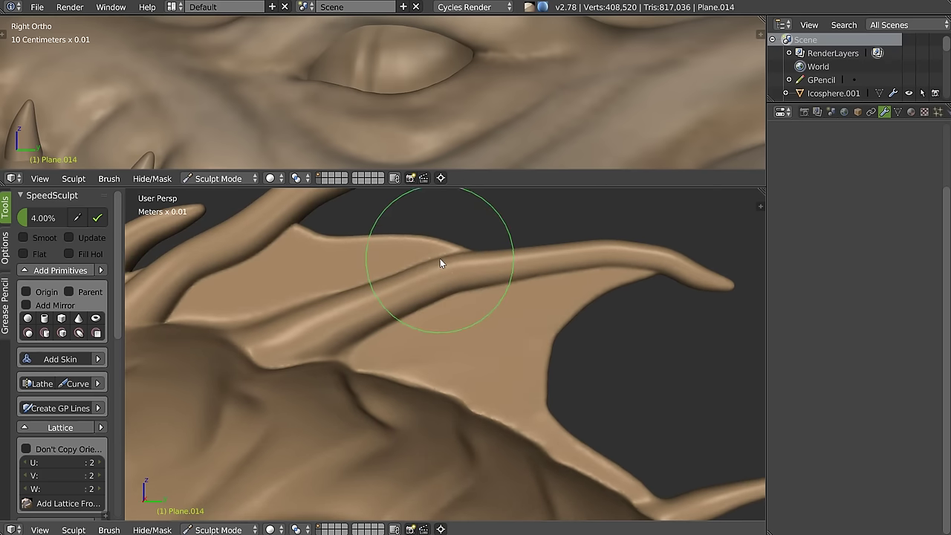
{"action": "mouse_move", "coordinate": [441, 260]}
{"action": "left_mouse_down"}
{"action": "mouse_move", "coordinate": [387, 243]}
{"action": "mouse_move", "coordinate": [465, 210]}
{"action": "left_mouse_up"}
{"action": "scroll", "coordinate": [411, 249], "scroll_direction": "up", "scroll_amount": 3}
{"action": "left_click_drag", "start_coordinate": [398, 234], "coordinate": [278, 256]}
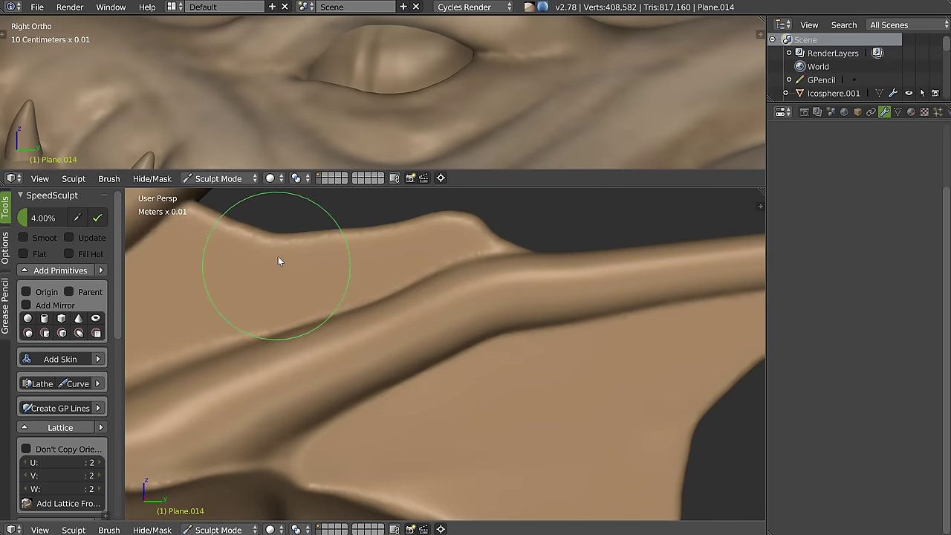
{"action": "middle_click_drag", "start_coordinate": [278, 257], "coordinate": [414, 300]}
Step: In Right Ortho view, raise the wing plate's upper edge and reshape the membrane's concave edge
{"action": "key", "text": "KP_3"}
{"action": "scroll", "coordinate": [475, 327], "scroll_direction": "up", "scroll_amount": 2}
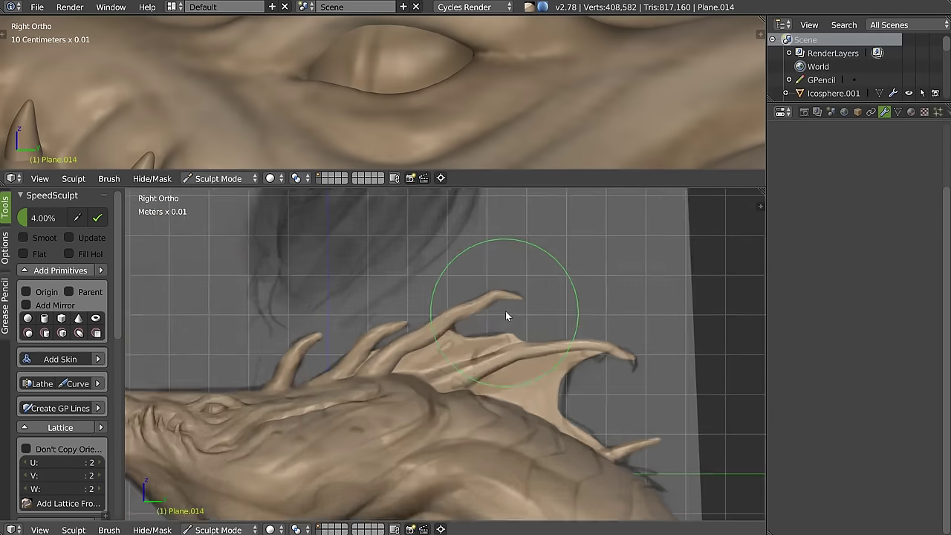
{"action": "scroll", "coordinate": [513, 319], "scroll_direction": "up", "scroll_amount": 2}
{"action": "mouse_move", "coordinate": [525, 343]}
{"action": "left_mouse_down"}
{"action": "mouse_move", "coordinate": [553, 334]}
{"action": "mouse_move", "coordinate": [584, 345]}
{"action": "mouse_move", "coordinate": [539, 393]}
{"action": "left_mouse_up"}
{"action": "left_click_drag", "start_coordinate": [409, 424], "coordinate": [382, 431]}
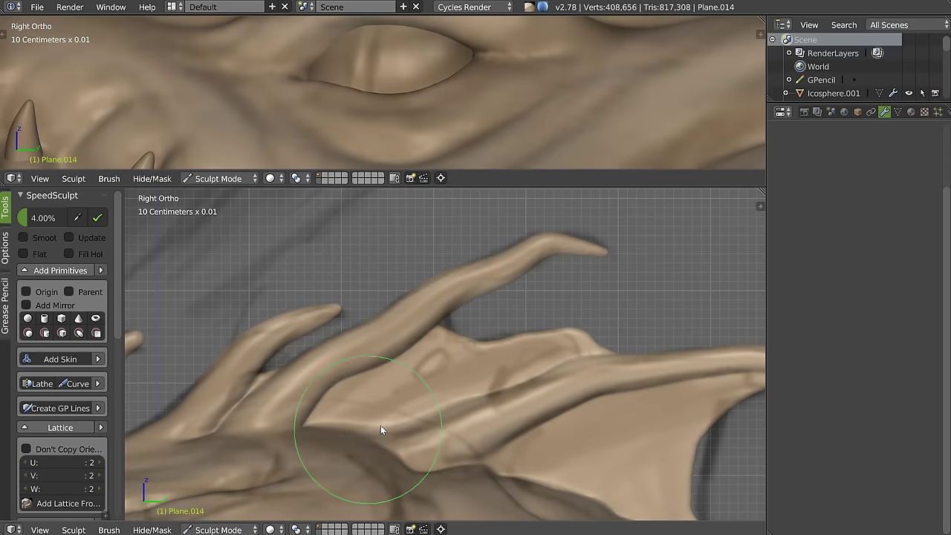
{"action": "middle_click_drag", "start_coordinate": [552, 353], "coordinate": [418, 269], "text": "shift"}
{"action": "mouse_move", "coordinate": [554, 353]}
{"action": "left_mouse_down"}
{"action": "mouse_move", "coordinate": [572, 368]}
{"action": "mouse_move", "coordinate": [576, 418]}
{"action": "mouse_move", "coordinate": [601, 409]}
{"action": "left_mouse_up"}
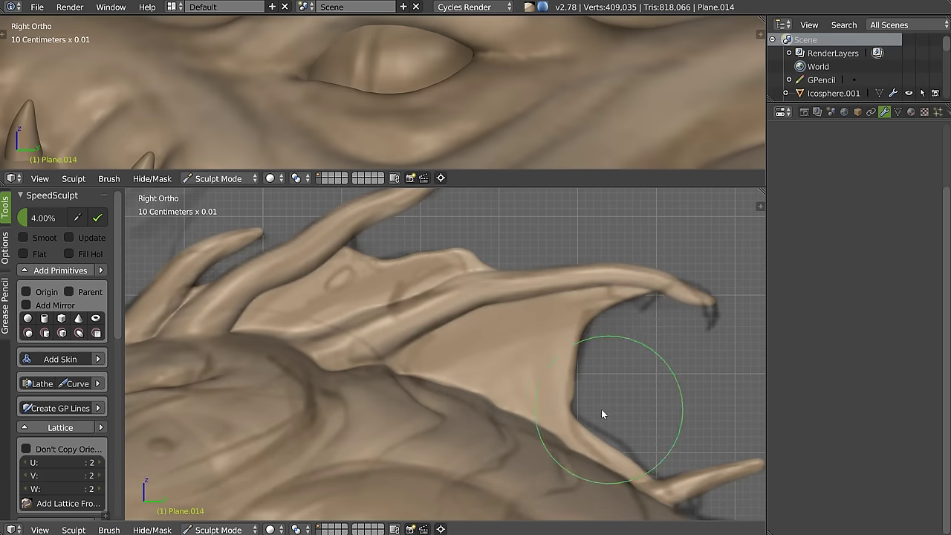
Step: Reshape the wing membrane edge and the wing tip
{"action": "scroll", "coordinate": [626, 416], "scroll_direction": "up", "scroll_amount": 2}
{"action": "scroll", "coordinate": [626, 416], "scroll_direction": "up", "scroll_amount": 1}
{"action": "mouse_move", "coordinate": [610, 449]}
{"action": "left_mouse_down"}
{"action": "mouse_move", "coordinate": [617, 437]}
{"action": "mouse_move", "coordinate": [666, 494]}
{"action": "left_mouse_up"}
{"action": "scroll", "coordinate": [626, 398], "scroll_direction": "down", "scroll_amount": 1}
{"action": "scroll", "coordinate": [626, 404], "scroll_direction": "down", "scroll_amount": 1}
{"action": "scroll", "coordinate": [648, 270], "scroll_direction": "up", "scroll_amount": 3}
{"action": "mouse_move", "coordinate": [641, 299]}
{"action": "left_mouse_down"}
{"action": "mouse_move", "coordinate": [587, 290]}
{"action": "mouse_move", "coordinate": [467, 233]}
{"action": "mouse_move", "coordinate": [530, 243]}
{"action": "mouse_move", "coordinate": [424, 233]}
{"action": "left_mouse_up"}
Step: Sculpt the bump near the wing edge and bend the upper section and tip
{"action": "scroll", "coordinate": [550, 247], "scroll_direction": "up", "scroll_amount": 1}
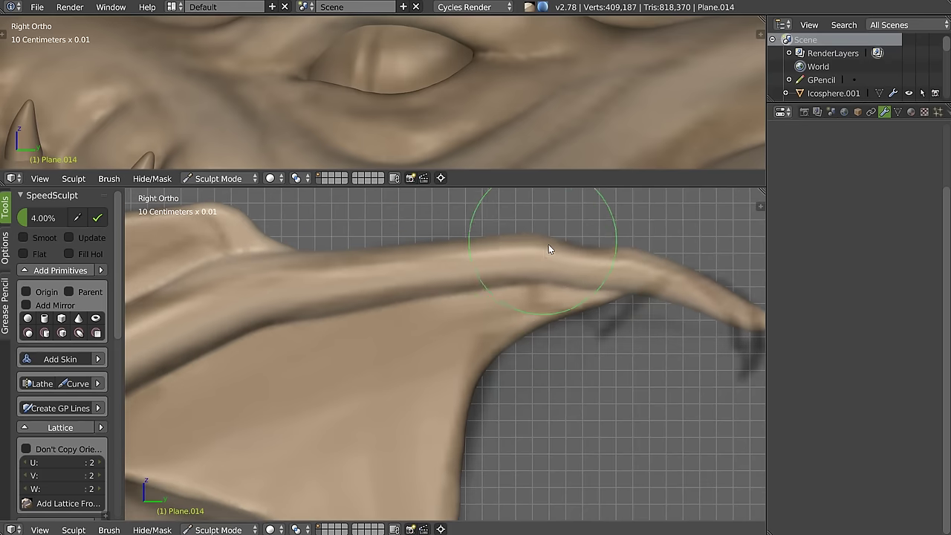
{"action": "scroll", "coordinate": [562, 269], "scroll_direction": "up", "scroll_amount": 1}
{"action": "middle_click_drag", "start_coordinate": [503, 282], "coordinate": [742, 379], "text": "shift"}
{"action": "mouse_move", "coordinate": [697, 352]}
{"action": "left_mouse_down"}
{"action": "mouse_move", "coordinate": [682, 330]}
{"action": "mouse_move", "coordinate": [686, 363]}
{"action": "mouse_move", "coordinate": [654, 331]}
{"action": "left_mouse_up"}
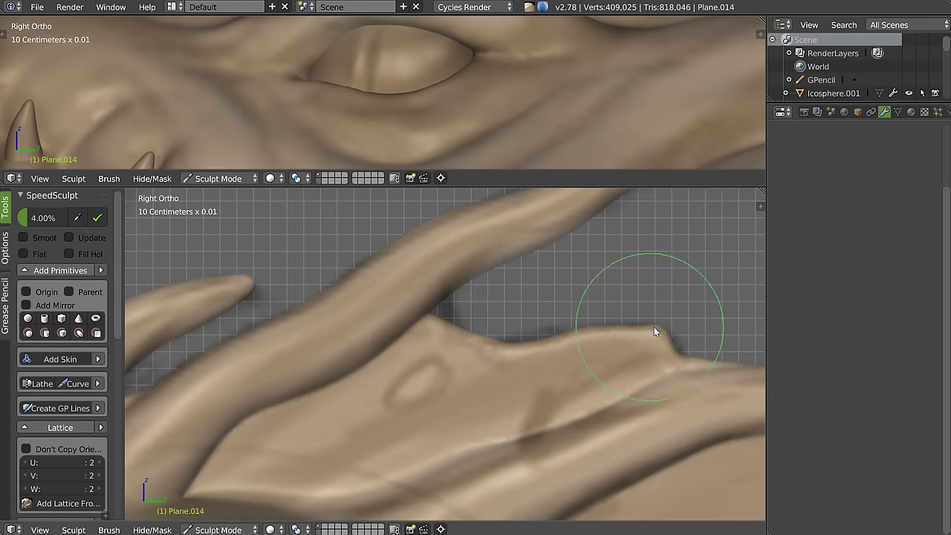
{"action": "middle_click_drag", "start_coordinate": [654, 331], "coordinate": [589, 419], "text": "shift"}
{"action": "left_click_drag", "start_coordinate": [569, 290], "coordinate": [639, 257]}
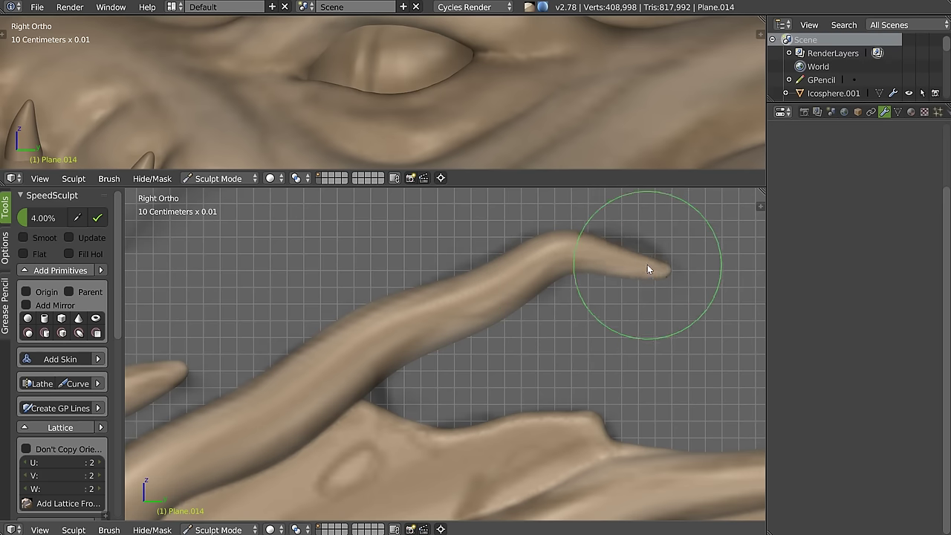
{"action": "mouse_move", "coordinate": [464, 300]}
{"action": "left_mouse_down"}
{"action": "mouse_move", "coordinate": [471, 272]}
{"action": "mouse_move", "coordinate": [405, 284]}
{"action": "left_mouse_up"}
Step: Center another wing tip in view and sculpt its hooked shape
{"action": "mouse_move", "coordinate": [405, 285]}
{"action": "middle_mouse_down", "text": "shift"}
{"action": "mouse_move", "coordinate": [512, 302]}
{"action": "mouse_move", "coordinate": [690, 272]}
{"action": "mouse_move", "coordinate": [743, 230]}
{"action": "middle_mouse_up", "text": "shift"}
{"action": "mouse_move", "coordinate": [440, 319]}
{"action": "left_mouse_down"}
{"action": "mouse_move", "coordinate": [482, 290]}
{"action": "mouse_move", "coordinate": [567, 263]}
{"action": "mouse_move", "coordinate": [616, 266]}
{"action": "mouse_move", "coordinate": [486, 344]}
{"action": "left_mouse_up"}
{"action": "scroll", "coordinate": [584, 272], "scroll_direction": "down", "scroll_amount": 2}
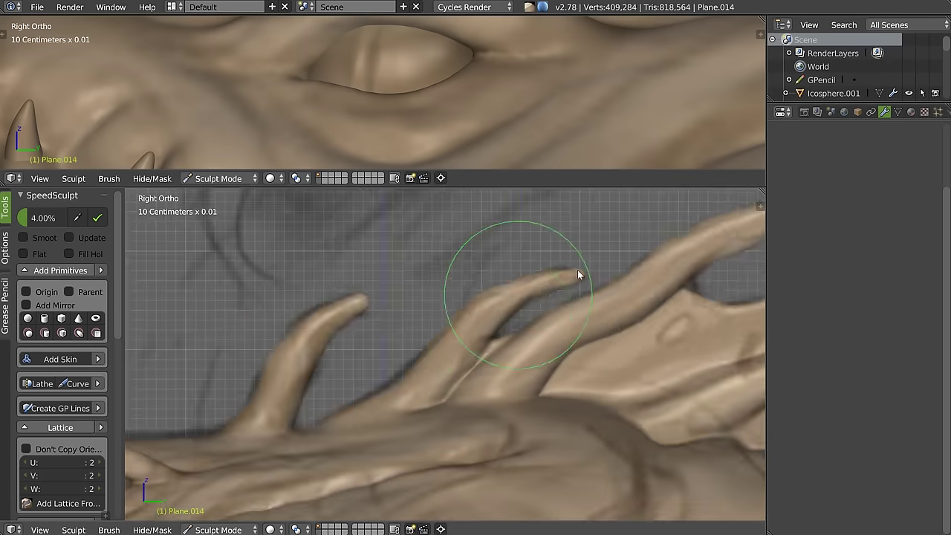
{"action": "scroll", "coordinate": [456, 309], "scroll_direction": "up", "scroll_amount": 2}
{"action": "scroll", "coordinate": [435, 299], "scroll_direction": "up", "scroll_amount": 2}
{"action": "middle_click_drag", "start_coordinate": [435, 300], "coordinate": [491, 287], "text": "shift"}
{"action": "scroll", "coordinate": [488, 268], "scroll_direction": "down", "scroll_amount": 2}
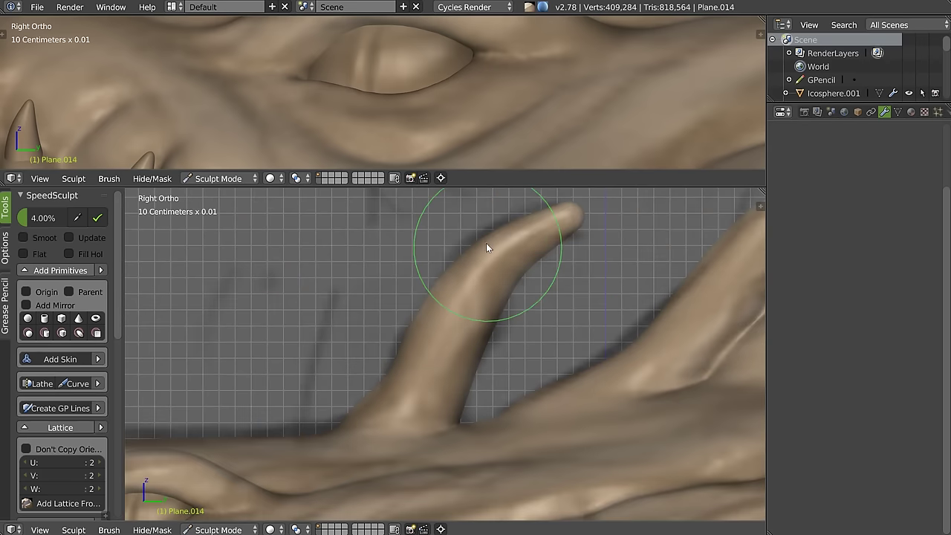
{"action": "left_click_drag", "start_coordinate": [588, 220], "coordinate": [597, 206]}
{"action": "middle_click_drag", "start_coordinate": [597, 206], "coordinate": [501, 291], "text": "shift"}
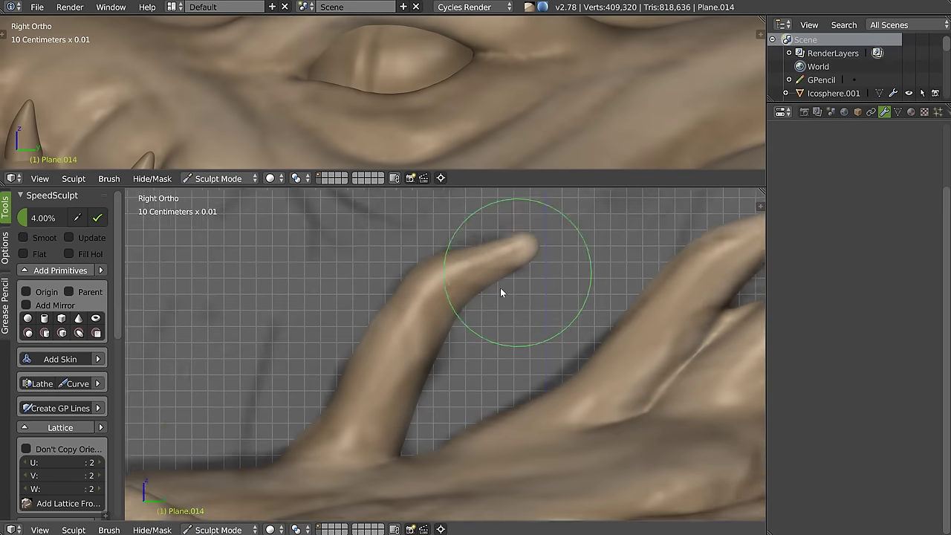
{"action": "mouse_move", "coordinate": [497, 300]}
{"action": "left_mouse_down"}
{"action": "mouse_move", "coordinate": [460, 310]}
{"action": "mouse_move", "coordinate": [469, 308]}
{"action": "mouse_move", "coordinate": [454, 274]}
{"action": "mouse_move", "coordinate": [482, 285]}
{"action": "mouse_move", "coordinate": [358, 448]}
{"action": "left_mouse_up"}
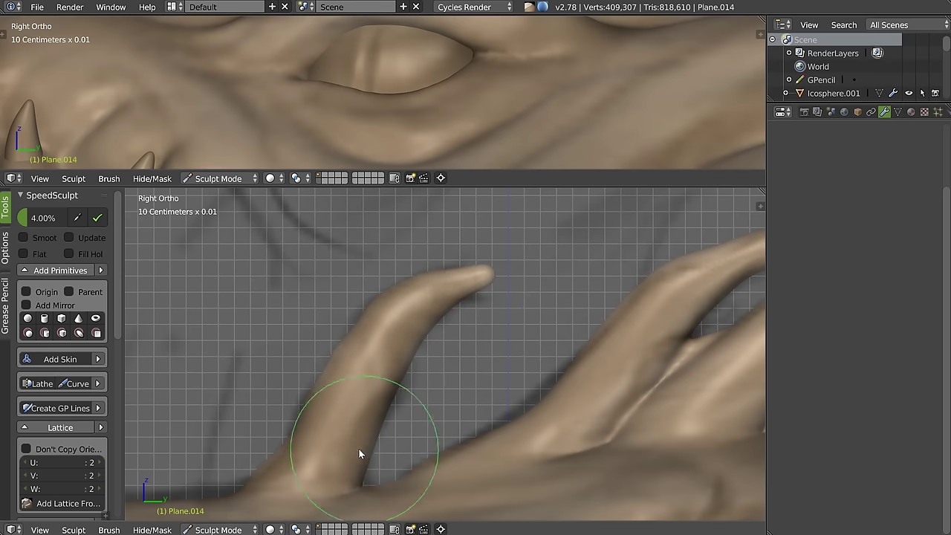
Step: Orbit the view around toward the dragon head's spikes
{"action": "scroll", "coordinate": [463, 309], "scroll_direction": "down", "scroll_amount": 2}
{"action": "middle_click_drag", "start_coordinate": [463, 309], "coordinate": [446, 350]}
{"action": "mouse_move", "coordinate": [534, 274]}
{"action": "middle_mouse_down"}
{"action": "mouse_move", "coordinate": [444, 303]}
{"action": "mouse_move", "coordinate": [499, 298]}
{"action": "mouse_move", "coordinate": [457, 321]}
{"action": "middle_mouse_up"}
{"action": "scroll", "coordinate": [456, 295], "scroll_direction": "up", "scroll_amount": 3}
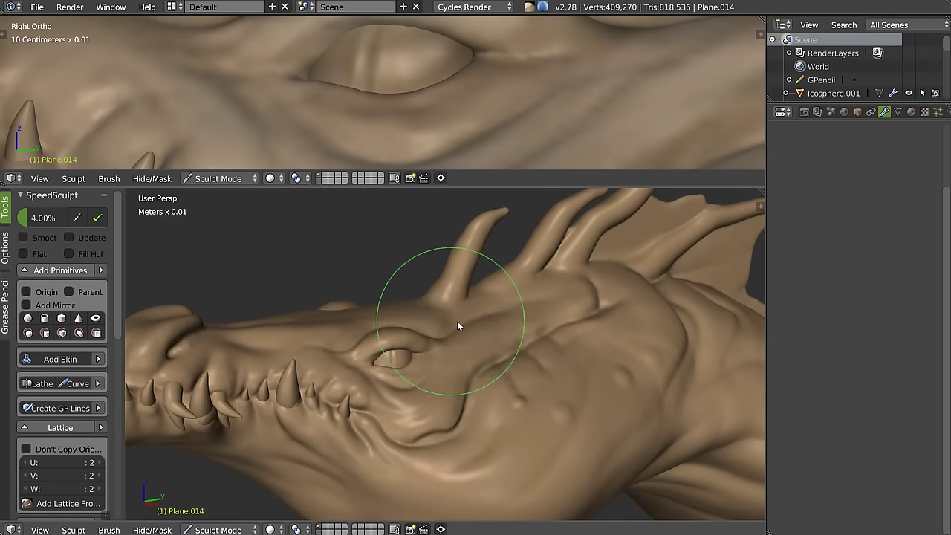
Step: Zoom onto the head spike's base and resize the brush radius
{"action": "scroll", "coordinate": [463, 315], "scroll_direction": "up", "scroll_amount": 1}
{"action": "scroll", "coordinate": [433, 323], "scroll_direction": "up", "scroll_amount": 2}
{"action": "scroll", "coordinate": [446, 312], "scroll_direction": "up", "scroll_amount": 1}
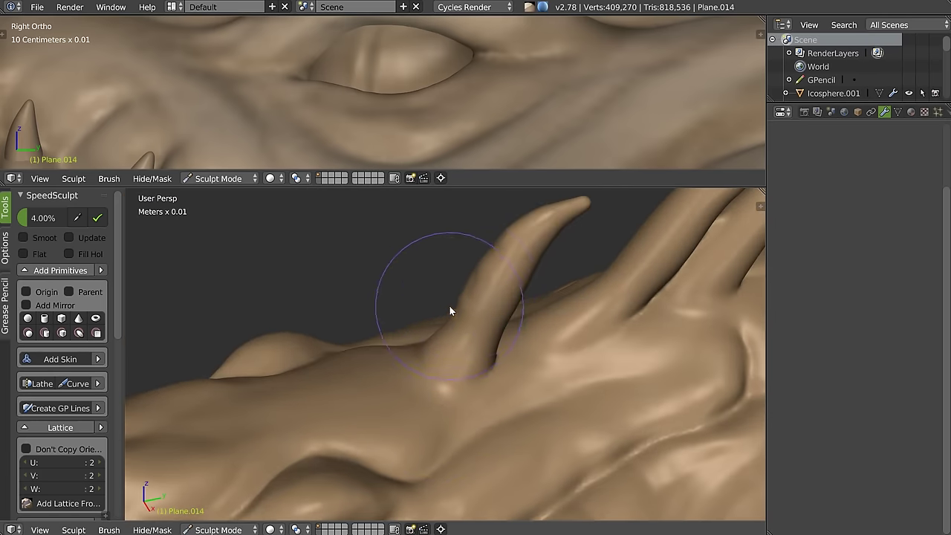
{"action": "scroll", "coordinate": [469, 323], "scroll_direction": "up", "scroll_amount": 1}
{"action": "middle_click_drag", "start_coordinate": [443, 331], "coordinate": [529, 315]}
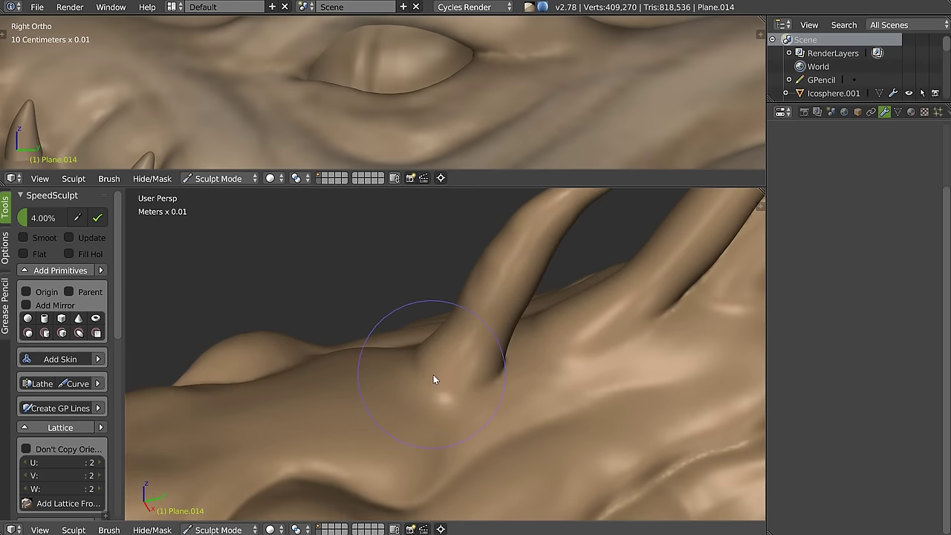
{"action": "mouse_move", "coordinate": [447, 355]}
{"action": "middle_mouse_down"}
{"action": "mouse_move", "coordinate": [447, 333]}
{"action": "mouse_move", "coordinate": [503, 319]}
{"action": "mouse_move", "coordinate": [484, 312]}
{"action": "middle_mouse_up"}
{"action": "key", "text": "f"}
{"action": "left_click", "coordinate": [443, 308]}
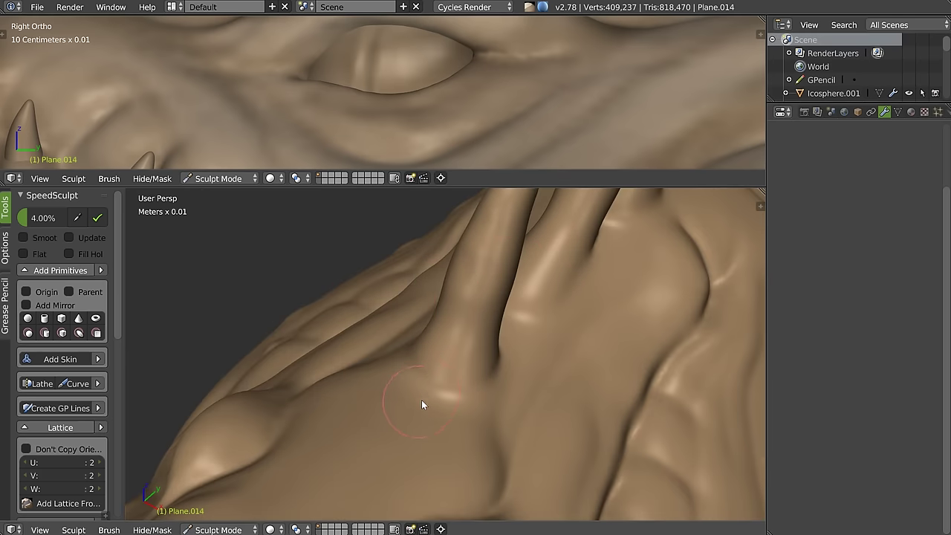
Step: Switch brushes and smooth the bump at the spike base, undoing the stray dent
{"action": "middle_click_drag", "start_coordinate": [496, 270], "coordinate": [455, 297]}
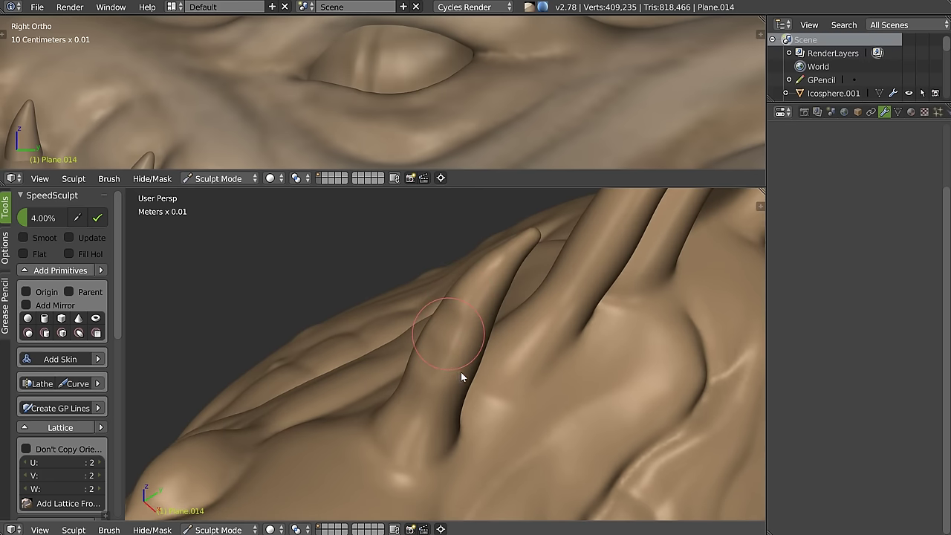
{"action": "key", "text": "w"}
{"action": "left_click", "coordinate": [352, 366]}
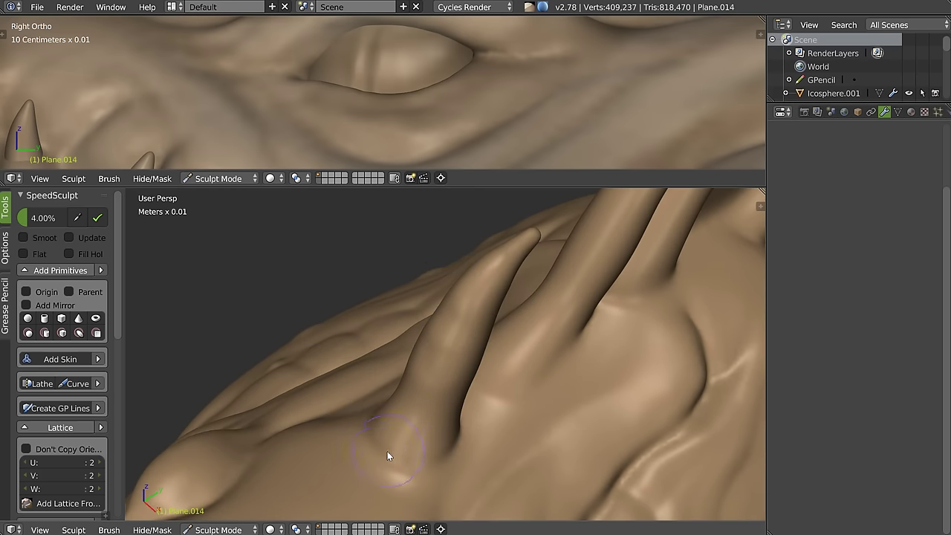
{"action": "mouse_move", "coordinate": [398, 444]}
{"action": "left_mouse_down"}
{"action": "mouse_move", "coordinate": [433, 335]}
{"action": "mouse_move", "coordinate": [507, 251]}
{"action": "left_mouse_up"}
{"action": "mouse_move", "coordinate": [388, 438]}
{"action": "left_mouse_down"}
{"action": "mouse_move", "coordinate": [374, 448]}
{"action": "mouse_move", "coordinate": [399, 443]}
{"action": "left_mouse_up"}
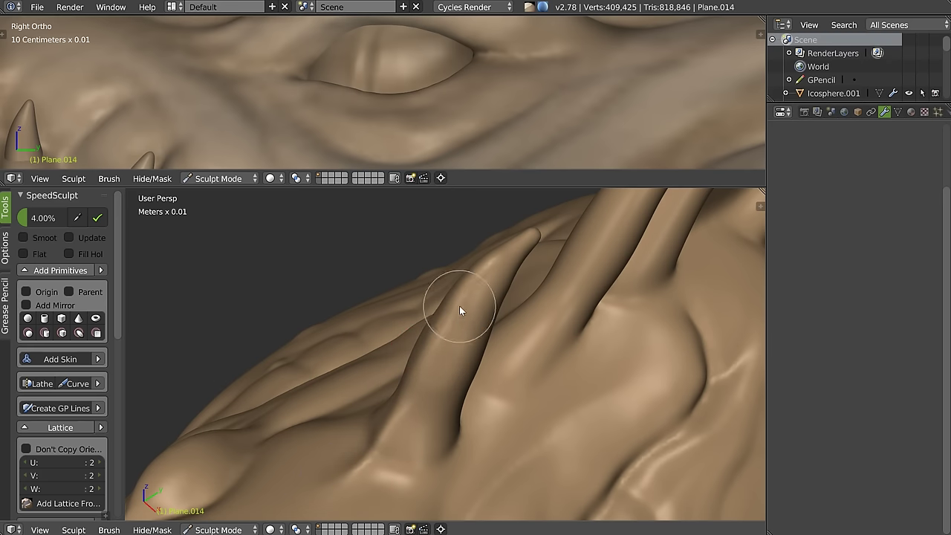
{"action": "left_click_drag", "start_coordinate": [411, 458], "coordinate": [397, 485]}
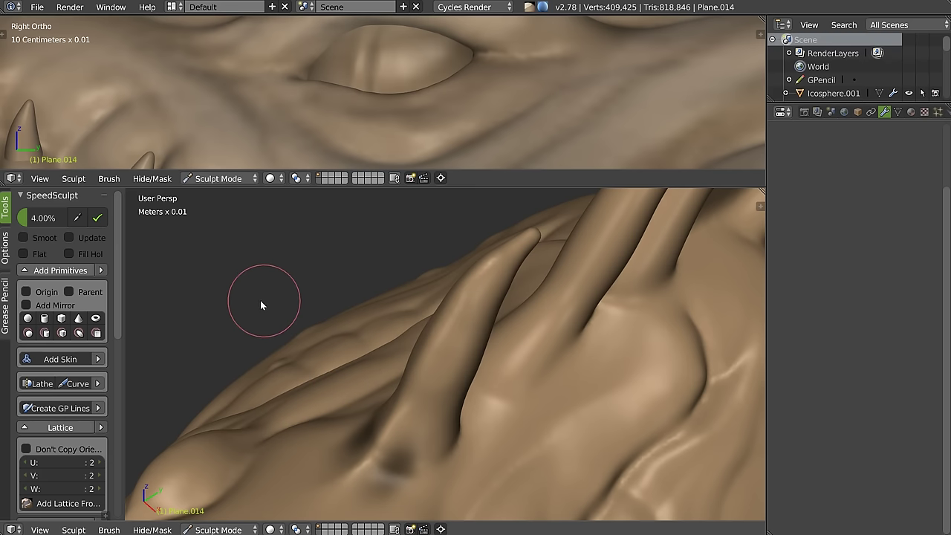
{"action": "key", "text": "ctrl+z"}
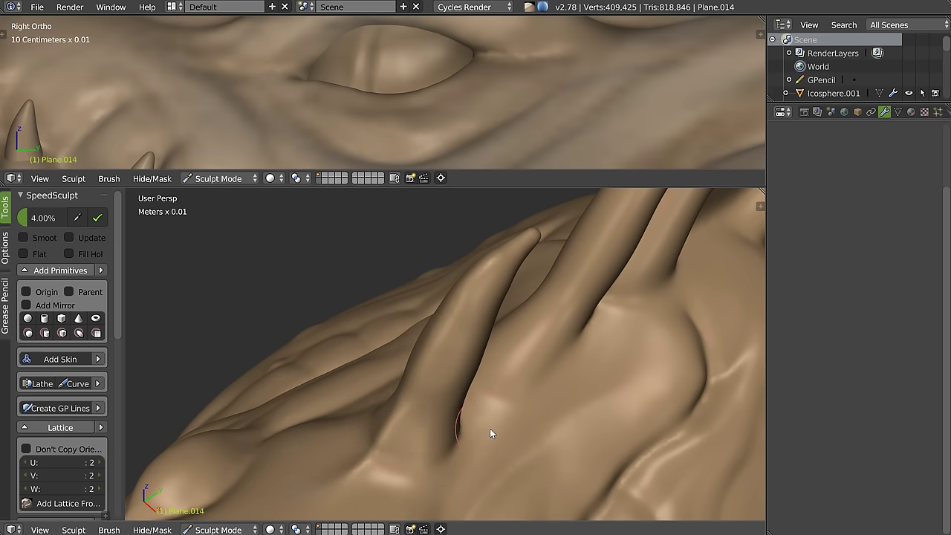
{"action": "key", "text": "ctrl+z"}
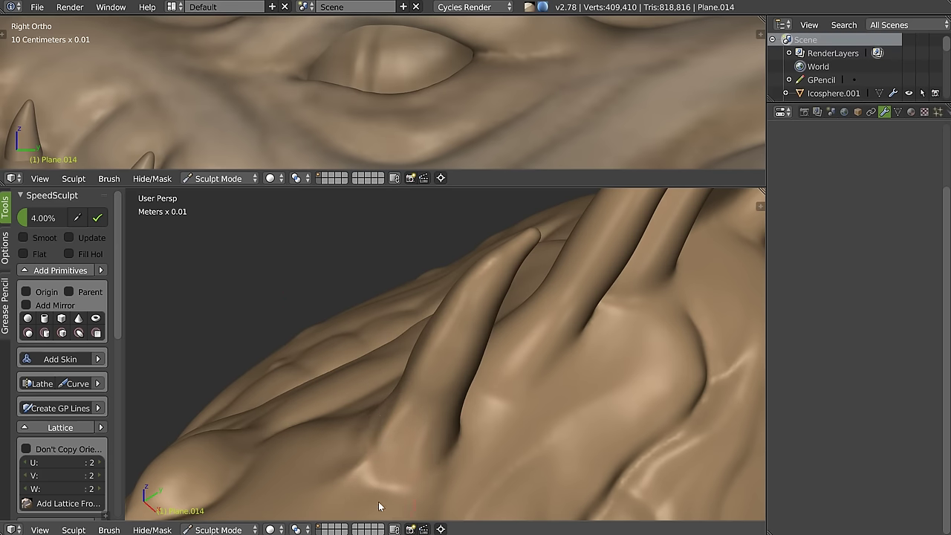
Step: Sculpt the crease at the finger-like form's base from a new angle
{"action": "mouse_move", "coordinate": [439, 446]}
{"action": "middle_mouse_down"}
{"action": "mouse_move", "coordinate": [391, 429]}
{"action": "mouse_move", "coordinate": [394, 462]}
{"action": "mouse_move", "coordinate": [351, 480]}
{"action": "mouse_move", "coordinate": [380, 443]}
{"action": "mouse_move", "coordinate": [260, 470]}
{"action": "middle_mouse_up"}
{"action": "middle_click_drag", "start_coordinate": [412, 457], "coordinate": [372, 499]}
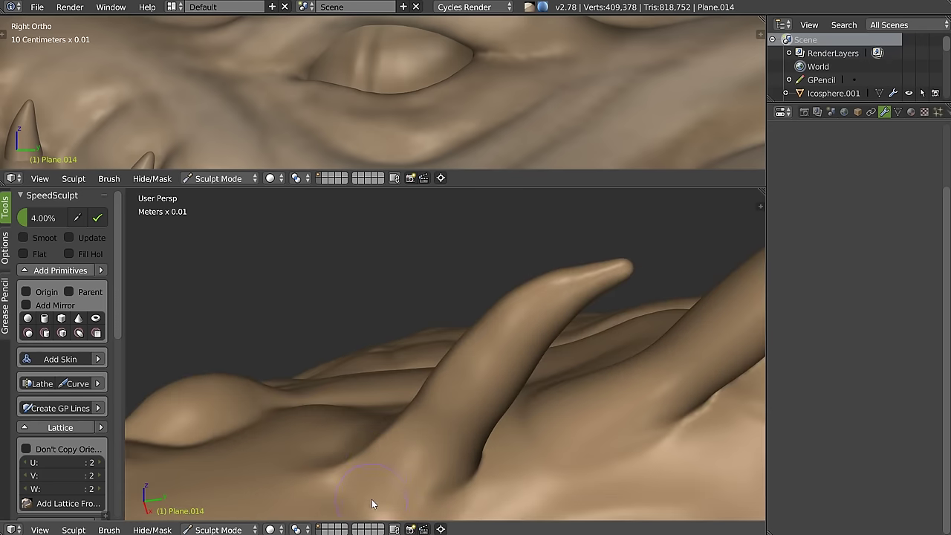
{"action": "mouse_move", "coordinate": [465, 482]}
{"action": "middle_mouse_down"}
{"action": "mouse_move", "coordinate": [463, 435]}
{"action": "mouse_move", "coordinate": [415, 349]}
{"action": "middle_mouse_up"}
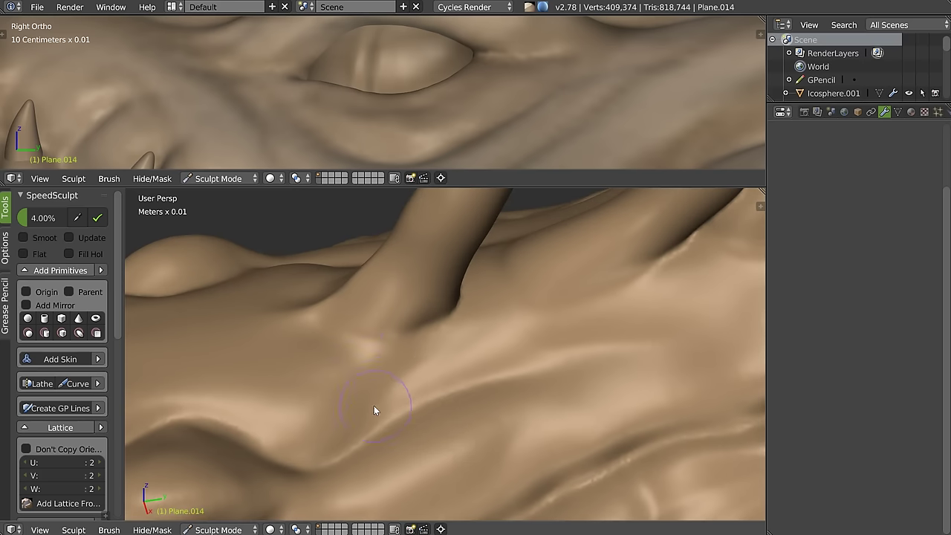
{"action": "left_click_drag", "start_coordinate": [373, 406], "coordinate": [492, 319]}
{"action": "middle_click_drag", "start_coordinate": [535, 311], "coordinate": [518, 293]}
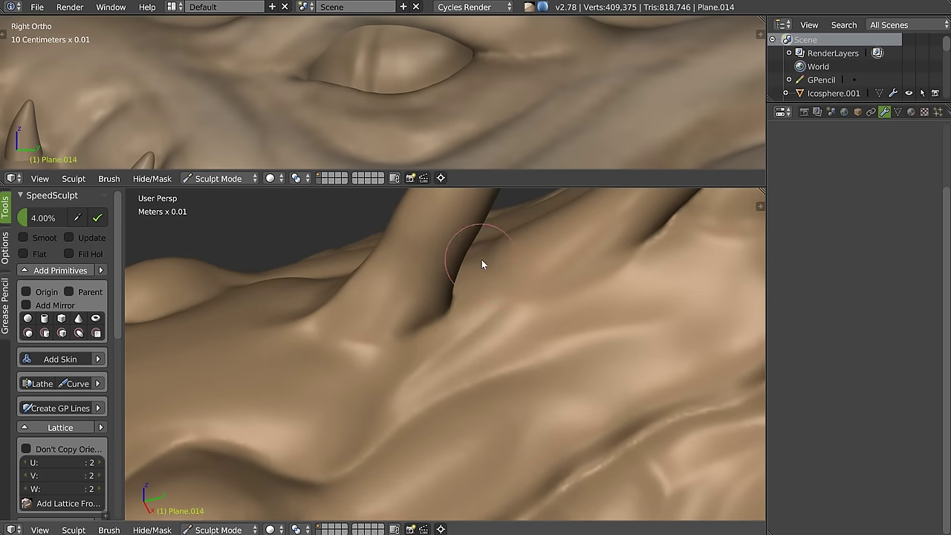
{"action": "left_click_drag", "start_coordinate": [510, 265], "coordinate": [470, 327]}
{"action": "middle_click_drag", "start_coordinate": [451, 332], "coordinate": [401, 343]}
Step: Switch to a small-radius Draw brush and sculpt the skin near the horn base
{"action": "key", "text": "w"}
{"action": "left_click", "coordinate": [329, 353]}
{"action": "key", "text": "f"}
{"action": "left_click", "coordinate": [380, 342]}
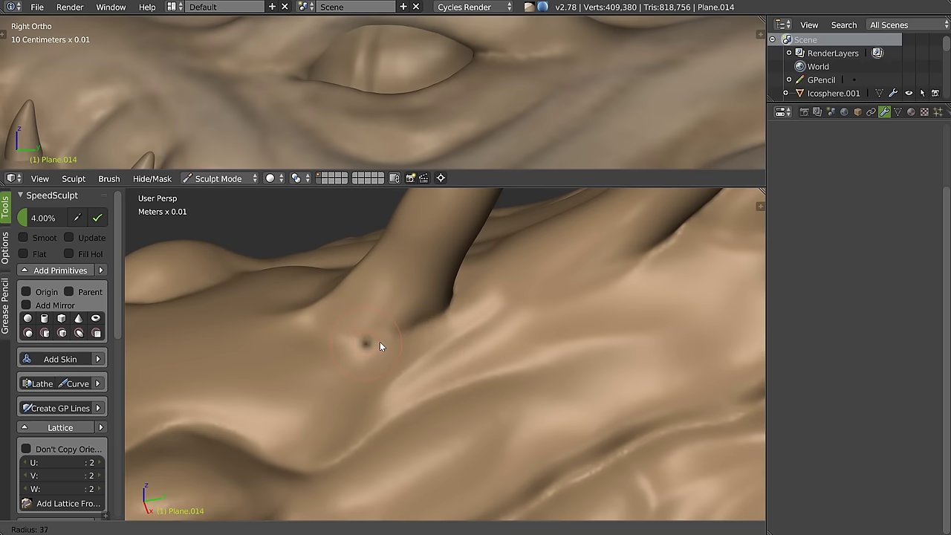
{"action": "middle_click_drag", "start_coordinate": [380, 342], "coordinate": [449, 314]}
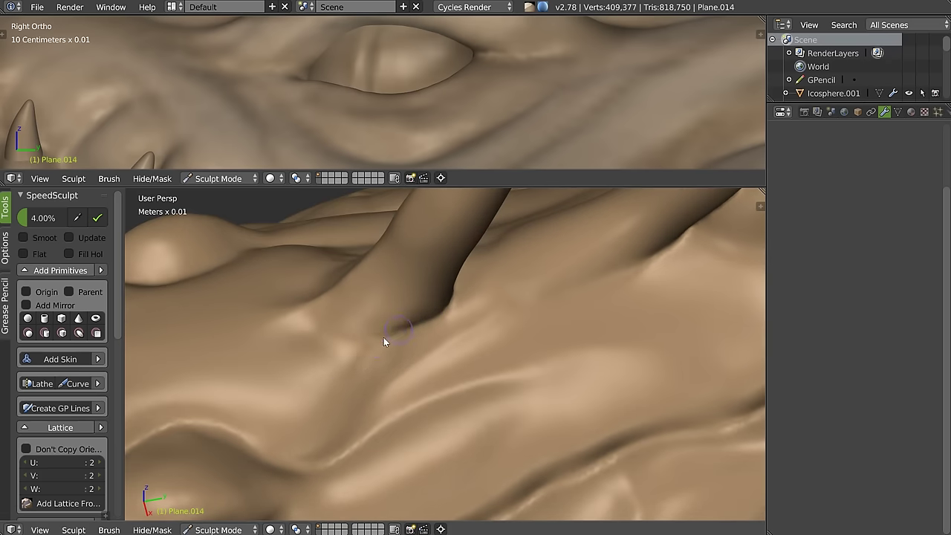
{"action": "left_click_drag", "start_coordinate": [261, 360], "coordinate": [274, 338]}
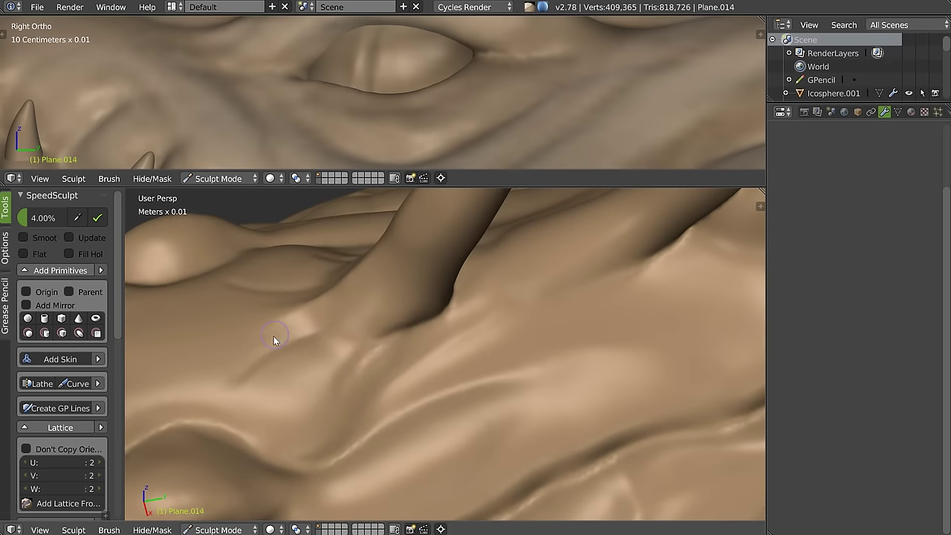
{"action": "middle_click_drag", "start_coordinate": [274, 338], "coordinate": [256, 375]}
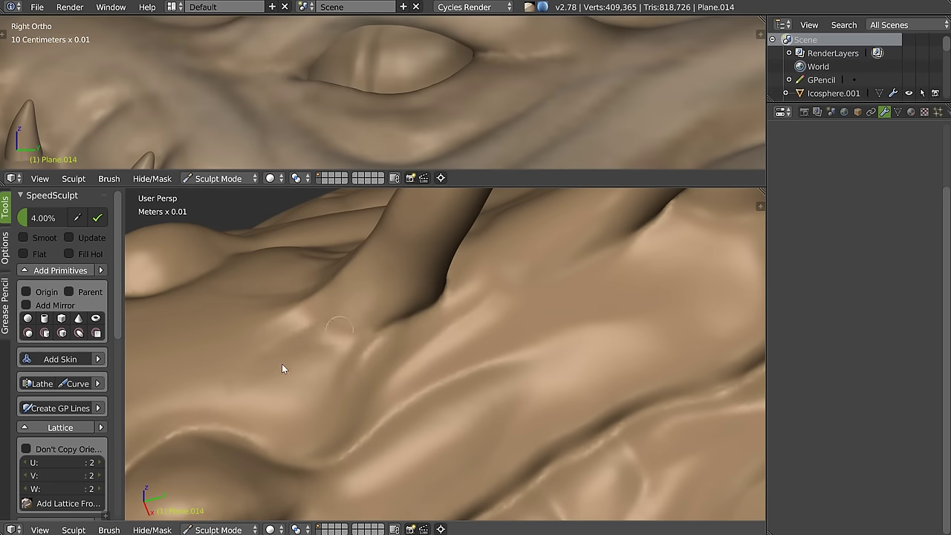
Step: Resize the brush and sculpt a crease below the horn
{"action": "middle_click_drag", "start_coordinate": [352, 300], "coordinate": [391, 318]}
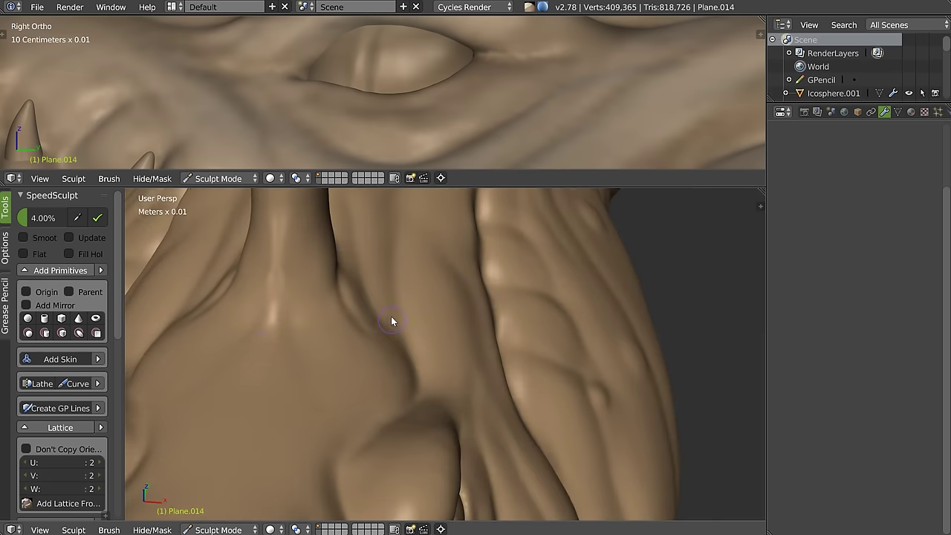
{"action": "key", "text": "f"}
{"action": "left_click", "coordinate": [281, 316]}
{"action": "mouse_move", "coordinate": [342, 357]}
{"action": "middle_mouse_down"}
{"action": "mouse_move", "coordinate": [329, 364]}
{"action": "mouse_move", "coordinate": [349, 361]}
{"action": "mouse_move", "coordinate": [267, 346]}
{"action": "mouse_move", "coordinate": [190, 376]}
{"action": "middle_mouse_up"}
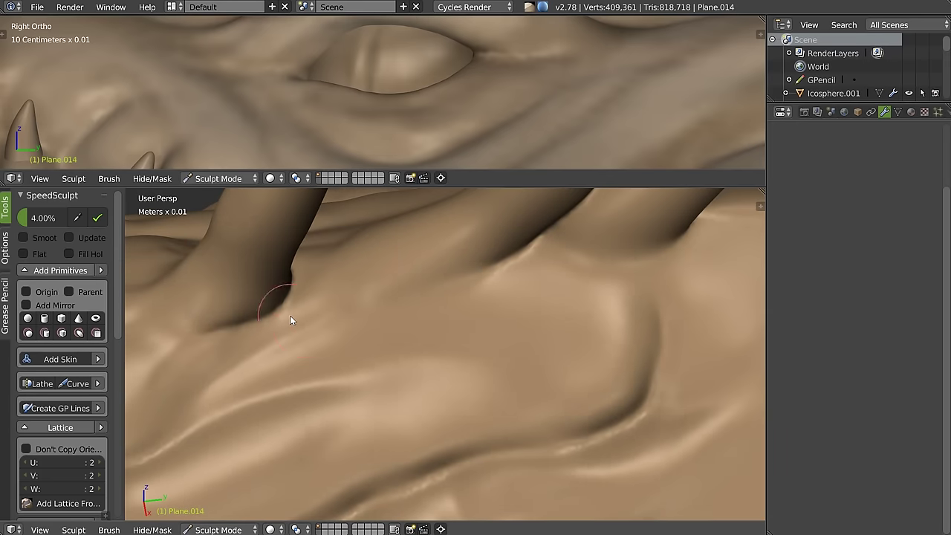
{"action": "key", "text": "f"}
{"action": "left_click", "coordinate": [253, 345]}
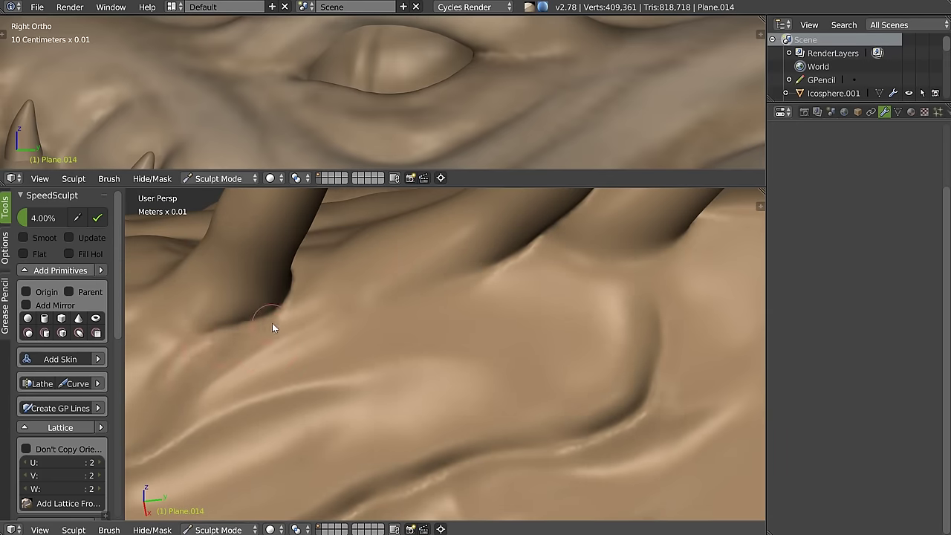
{"action": "left_click_drag", "start_coordinate": [297, 315], "coordinate": [183, 402]}
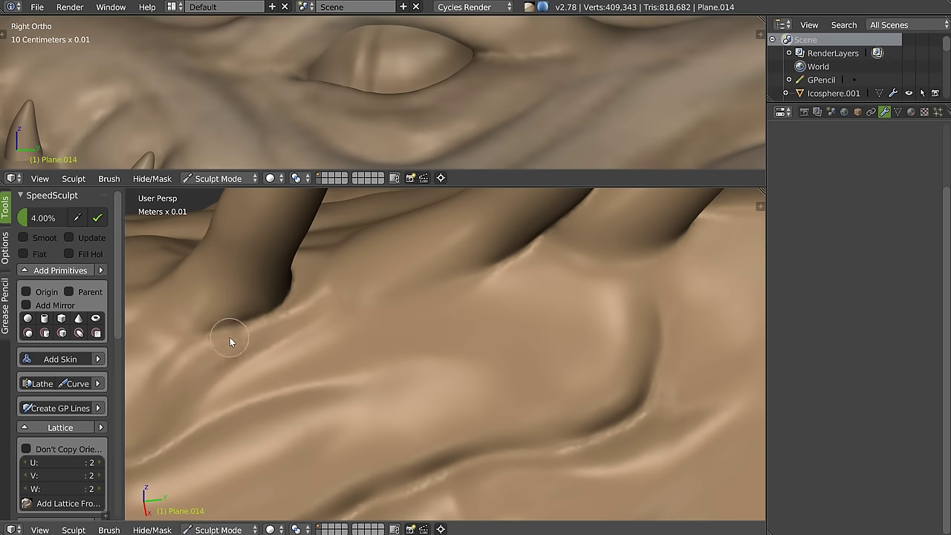
Step: With a smaller brush, reshape the horn base surface and the ridge to its right
{"action": "key", "text": "f"}
{"action": "left_click", "coordinate": [170, 408]}
{"action": "left_click_drag", "start_coordinate": [263, 329], "coordinate": [332, 308]}
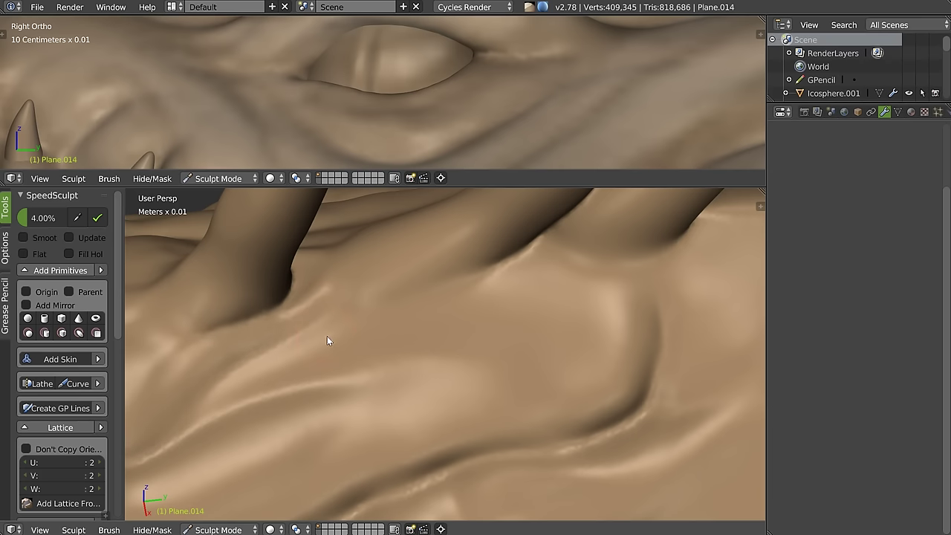
{"action": "left_click_drag", "start_coordinate": [213, 391], "coordinate": [353, 322]}
{"action": "mouse_move", "coordinate": [485, 281]}
{"action": "left_mouse_down"}
{"action": "mouse_move", "coordinate": [546, 271]}
{"action": "mouse_move", "coordinate": [494, 282]}
{"action": "left_mouse_up"}
{"action": "mouse_move", "coordinate": [431, 353]}
{"action": "middle_mouse_down"}
{"action": "mouse_move", "coordinate": [485, 272]}
{"action": "mouse_move", "coordinate": [452, 300]}
{"action": "mouse_move", "coordinate": [392, 292]}
{"action": "mouse_move", "coordinate": [392, 367]}
{"action": "middle_mouse_up"}
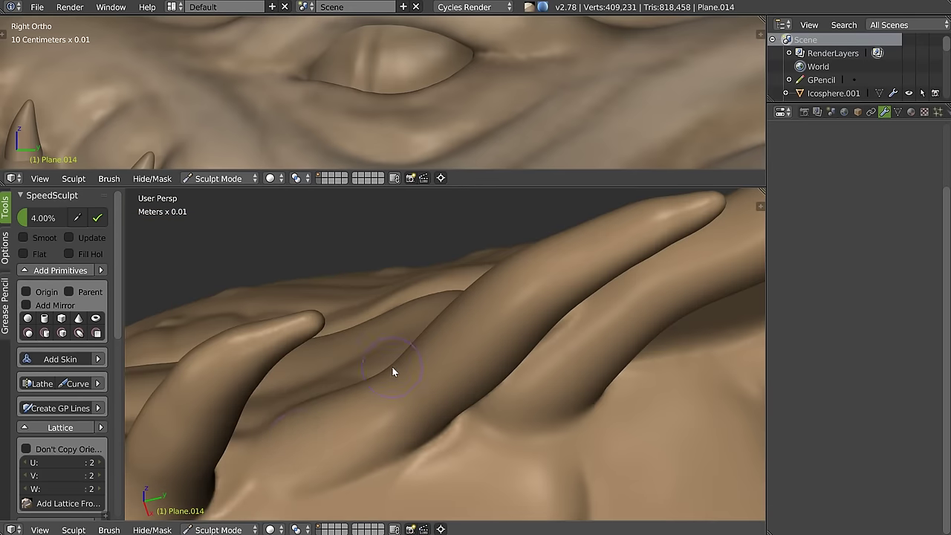
Step: Orbit around the head and sculpt along the crease below the horn
{"action": "scroll", "coordinate": [447, 363], "scroll_direction": "down", "scroll_amount": 5}
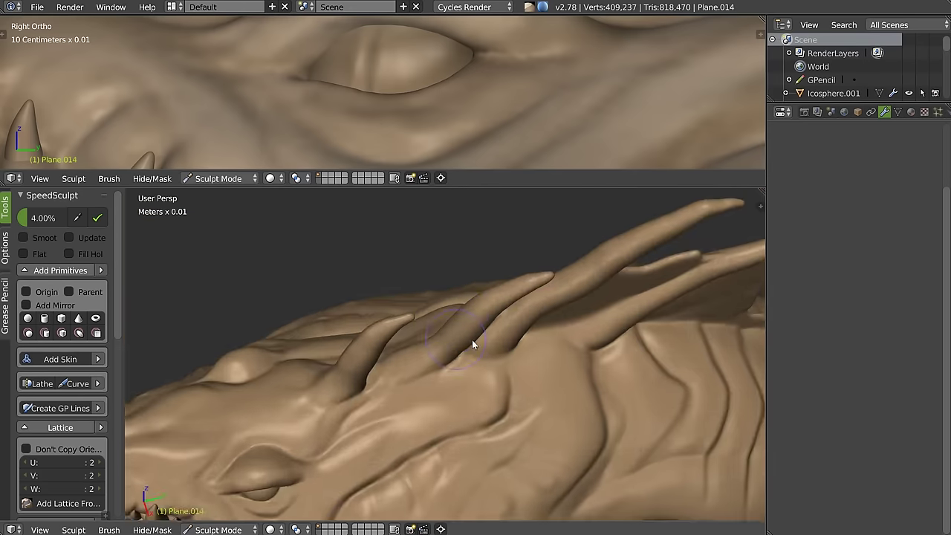
{"action": "middle_click_drag", "start_coordinate": [472, 340], "coordinate": [428, 300]}
{"action": "scroll", "coordinate": [427, 300], "scroll_direction": "up", "scroll_amount": 6}
{"action": "scroll", "coordinate": [417, 310], "scroll_direction": "up", "scroll_amount": 3}
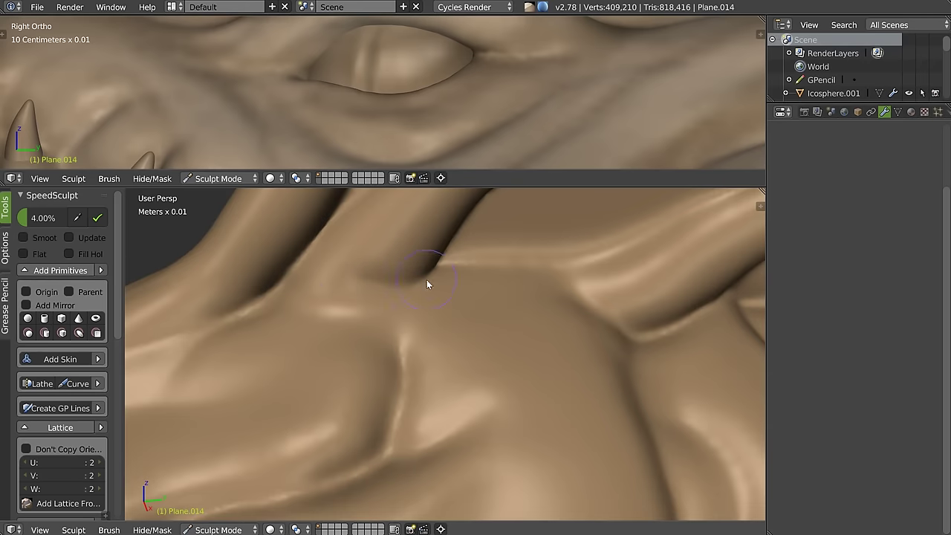
{"action": "left_click_drag", "start_coordinate": [344, 311], "coordinate": [526, 331]}
{"action": "middle_click_drag", "start_coordinate": [526, 332], "coordinate": [338, 287]}
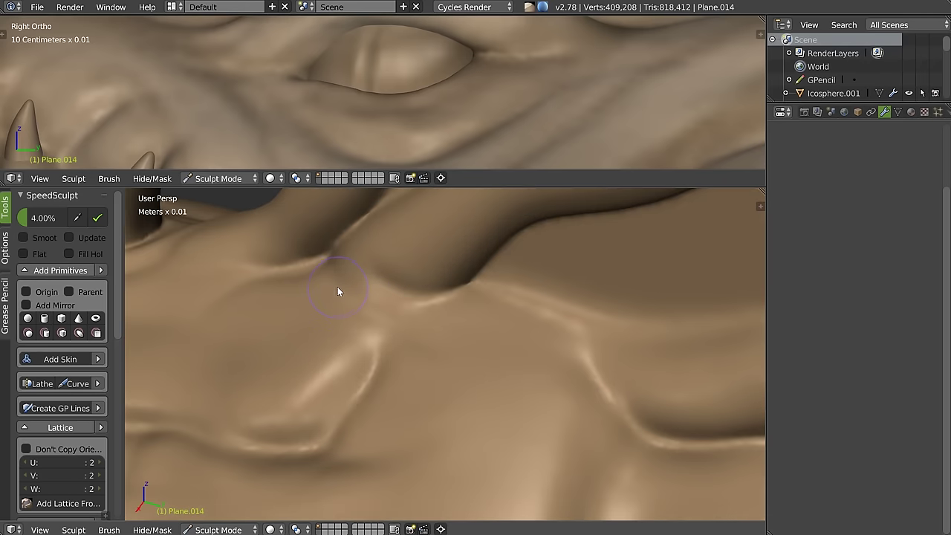
{"action": "mouse_move", "coordinate": [397, 292]}
{"action": "left_mouse_down"}
{"action": "mouse_move", "coordinate": [499, 291]}
{"action": "mouse_move", "coordinate": [571, 327]}
{"action": "mouse_move", "coordinate": [586, 378]}
{"action": "left_mouse_up"}
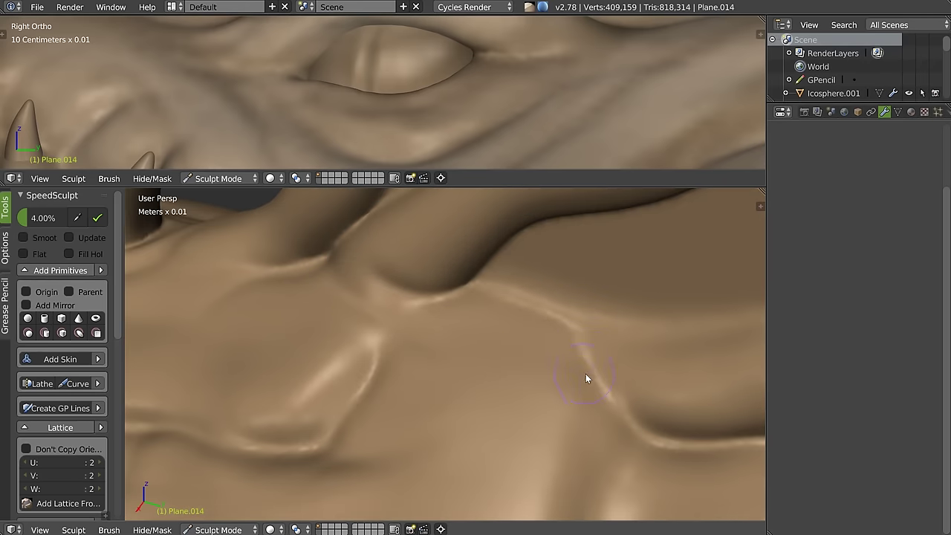
Step: Orbit down onto the neck and wing, then zoom into Right Ortho view
{"action": "scroll", "coordinate": [473, 352], "scroll_direction": "down", "scroll_amount": 2}
{"action": "scroll", "coordinate": [461, 311], "scroll_direction": "down", "scroll_amount": 5}
{"action": "mouse_move", "coordinate": [435, 322]}
{"action": "middle_mouse_down"}
{"action": "mouse_move", "coordinate": [437, 295]}
{"action": "mouse_move", "coordinate": [452, 293]}
{"action": "middle_mouse_up"}
{"action": "scroll", "coordinate": [452, 292], "scroll_direction": "up", "scroll_amount": 3}
{"action": "mouse_move", "coordinate": [501, 271]}
{"action": "middle_mouse_down"}
{"action": "mouse_move", "coordinate": [462, 327]}
{"action": "mouse_move", "coordinate": [471, 280]}
{"action": "mouse_move", "coordinate": [427, 260]}
{"action": "middle_mouse_up"}
{"action": "scroll", "coordinate": [427, 264], "scroll_direction": "up", "scroll_amount": 2}
{"action": "key", "text": "KP_3"}
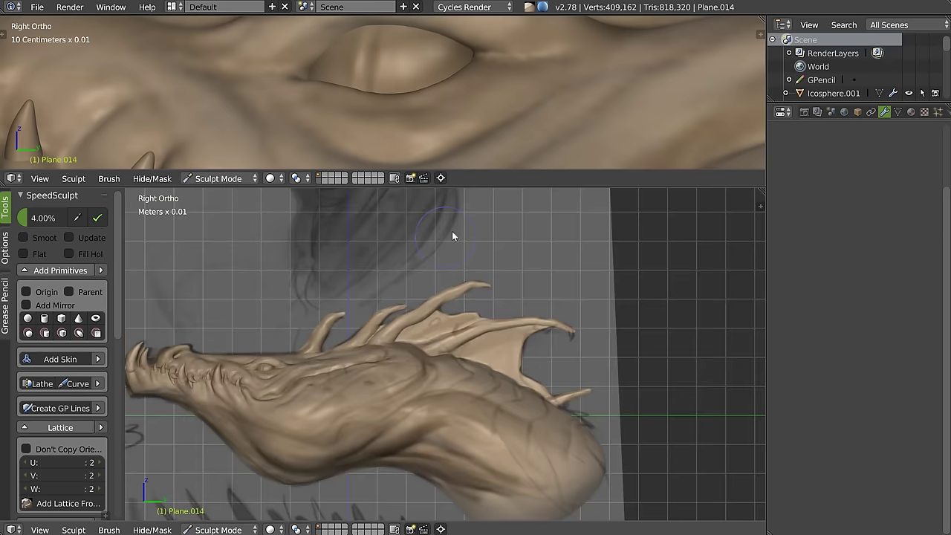
{"action": "scroll", "coordinate": [451, 231], "scroll_direction": "up", "scroll_amount": 3}
{"action": "scroll", "coordinate": [474, 275], "scroll_direction": "up", "scroll_amount": 1}
{"action": "scroll", "coordinate": [408, 326], "scroll_direction": "up", "scroll_amount": 1}
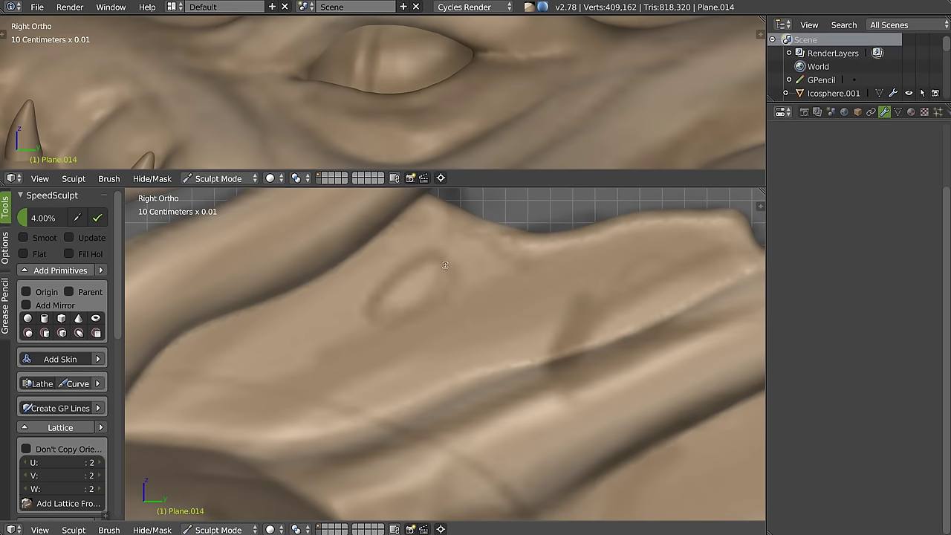
Step: Draw a SpeedSculpt curve loop around the oval bump on the wing and adjust its points
{"action": "mouse_move", "coordinate": [446, 258]}
{"action": "left_mouse_down"}
{"action": "mouse_move", "coordinate": [368, 288]}
{"action": "mouse_move", "coordinate": [423, 318]}
{"action": "mouse_move", "coordinate": [442, 294]}
{"action": "left_mouse_up"}
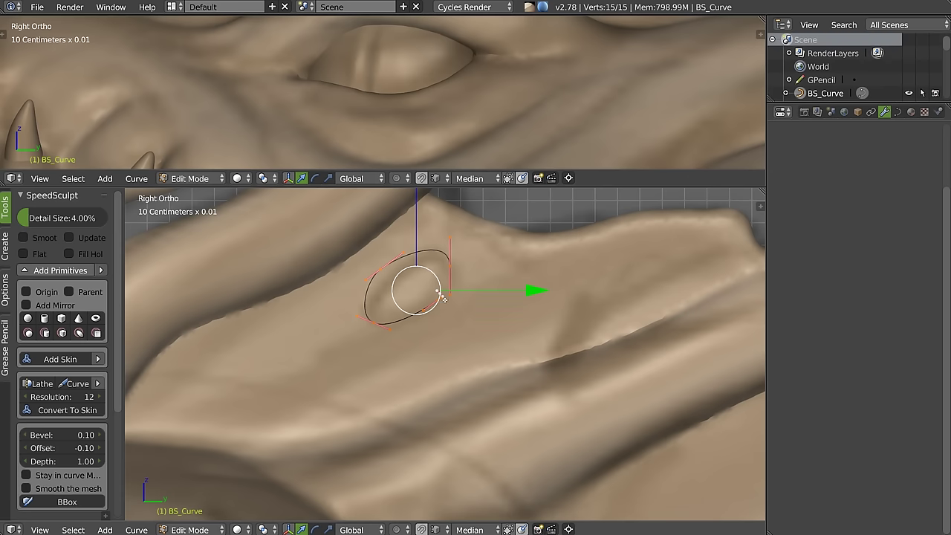
{"action": "scroll", "coordinate": [443, 298], "scroll_direction": "up", "scroll_amount": 2}
{"action": "left_click_drag", "start_coordinate": [438, 292], "coordinate": [450, 286]}
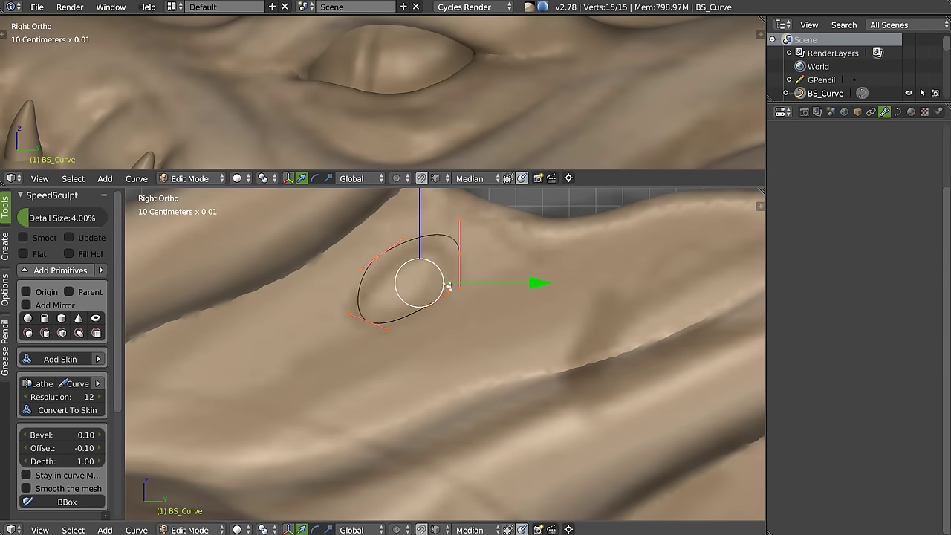
{"action": "right_click_drag", "start_coordinate": [362, 322], "coordinate": [365, 325]}
{"action": "mouse_move", "coordinate": [448, 281]}
{"action": "right_mouse_down"}
{"action": "mouse_move", "coordinate": [464, 280]}
{"action": "mouse_move", "coordinate": [450, 277]}
{"action": "right_mouse_up"}
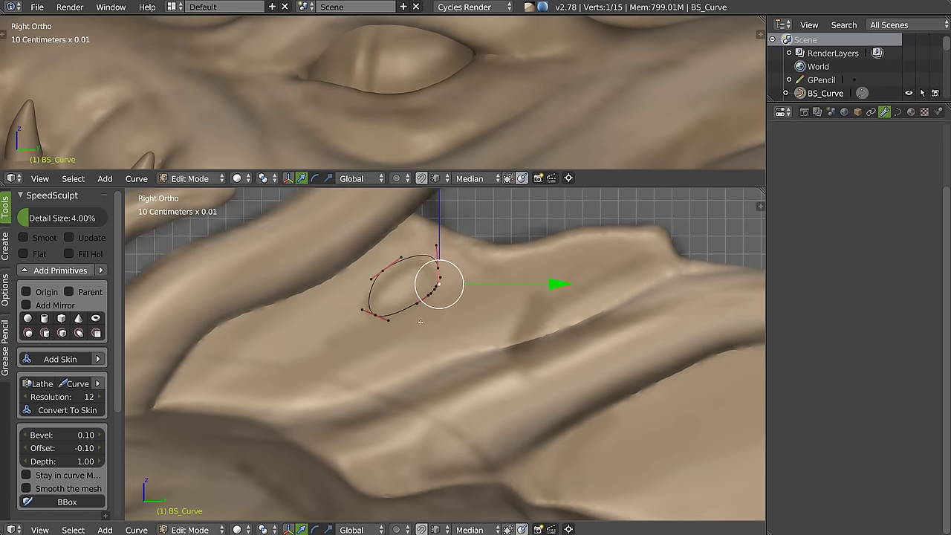
Step: Cut the oval hole through the wing membrane and switch back to Sculpt mode
{"action": "key", "text": "Tab"}
{"action": "right_click", "coordinate": [479, 310], "text": "shift"}
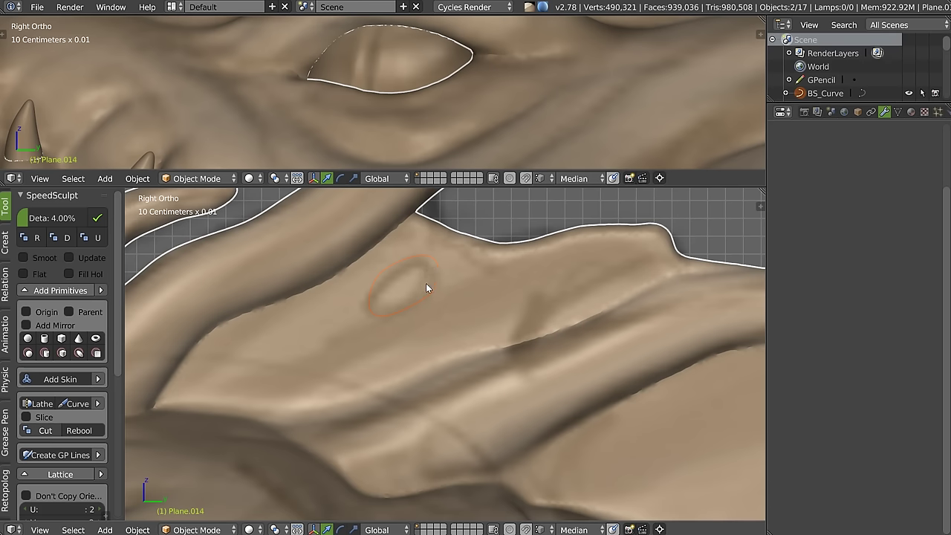
{"action": "key", "text": "Tab"}
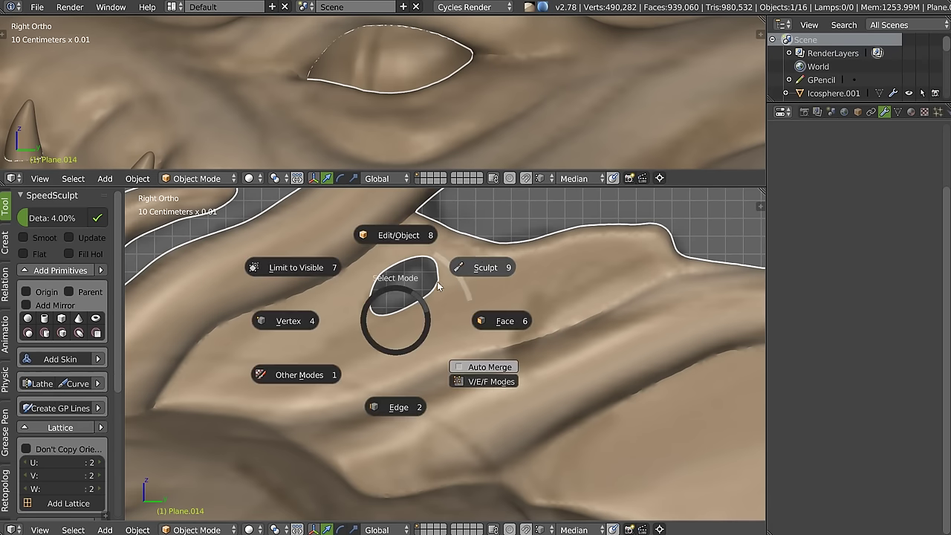
{"action": "left_click", "coordinate": [478, 269]}
Step: Pick a smoothing brush and smooth along the rim of the new wing hole
{"action": "key", "text": "w"}
{"action": "left_click", "coordinate": [363, 277]}
{"action": "left_click_drag", "start_coordinate": [377, 277], "coordinate": [397, 276]}
{"action": "mouse_move", "coordinate": [356, 303]}
{"action": "left_mouse_down"}
{"action": "mouse_move", "coordinate": [439, 257]}
{"action": "mouse_move", "coordinate": [446, 300]}
{"action": "mouse_move", "coordinate": [435, 326]}
{"action": "left_mouse_up"}
{"action": "middle_click_drag", "start_coordinate": [435, 326], "coordinate": [404, 325]}
{"action": "scroll", "coordinate": [404, 325], "scroll_direction": "down", "scroll_amount": 5}
{"action": "scroll", "coordinate": [498, 276], "scroll_direction": "down", "scroll_amount": 3}
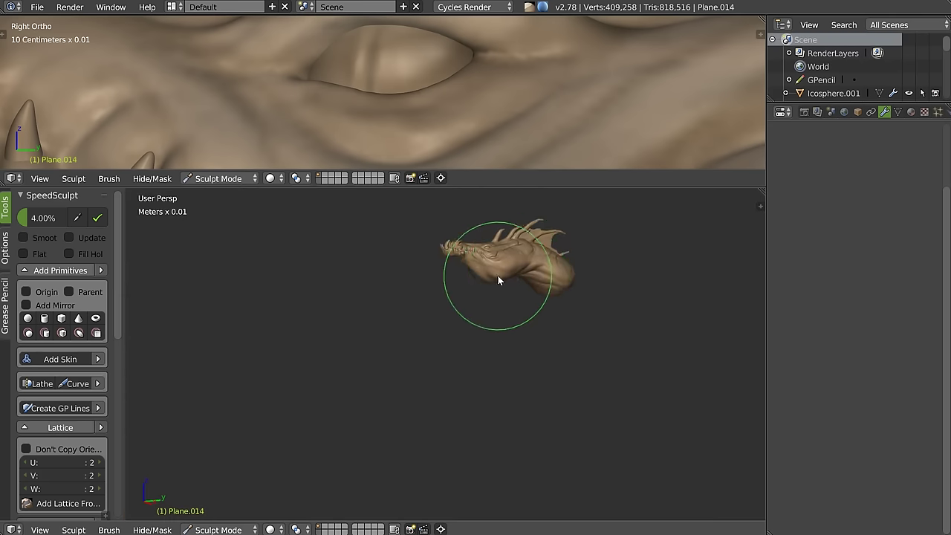
{"action": "scroll", "coordinate": [498, 280], "scroll_direction": "up", "scroll_amount": 5}
{"action": "middle_click_drag", "start_coordinate": [471, 259], "coordinate": [425, 304]}
{"action": "scroll", "coordinate": [435, 275], "scroll_direction": "up", "scroll_amount": 2}
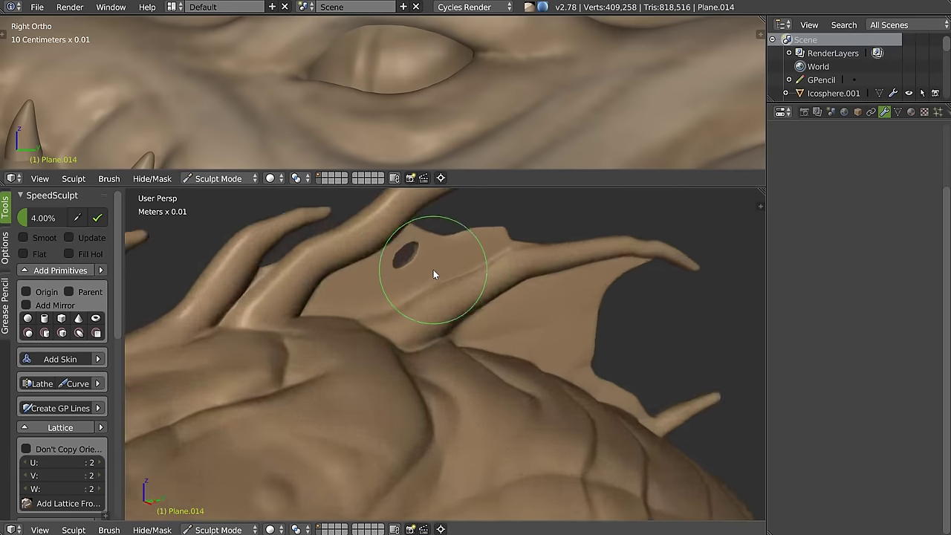
{"action": "scroll", "coordinate": [433, 270], "scroll_direction": "up", "scroll_amount": 2}
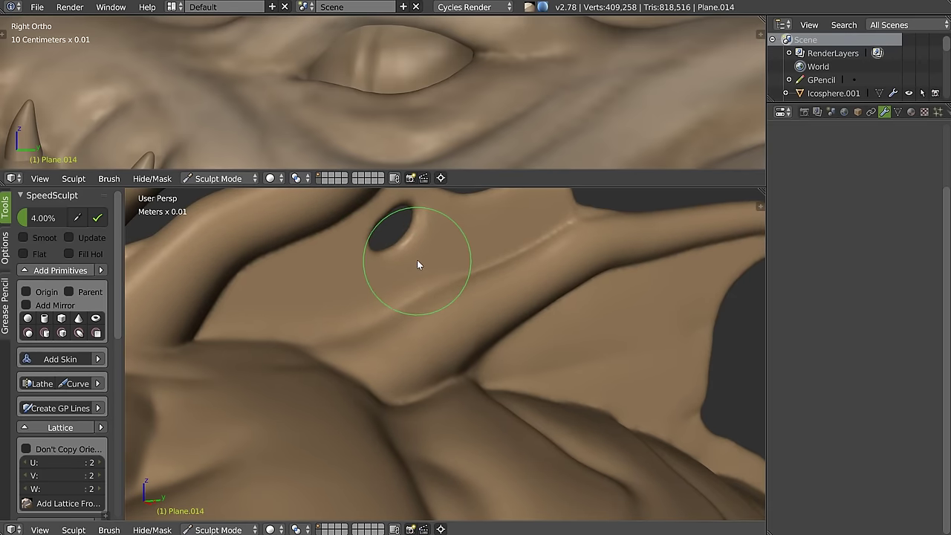
Step: Shrink the brush and, in Right Ortho view, smooth the membrane around the hole
{"action": "key", "text": "f"}
{"action": "left_click", "coordinate": [345, 255]}
{"action": "key", "text": "q"}
{"action": "left_click", "coordinate": [459, 282]}
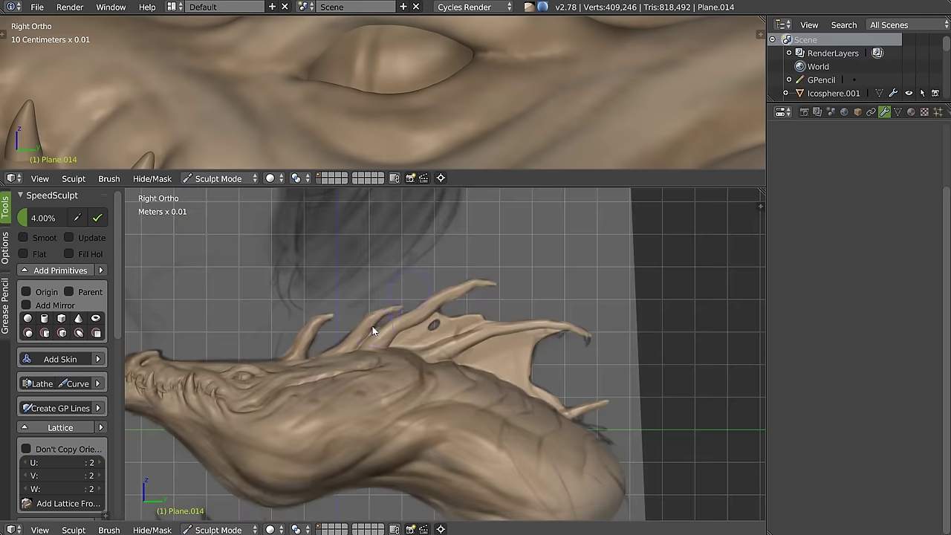
{"action": "scroll", "coordinate": [458, 286], "scroll_direction": "up", "scroll_amount": 2}
{"action": "left_click_drag", "start_coordinate": [409, 348], "coordinate": [410, 344]}
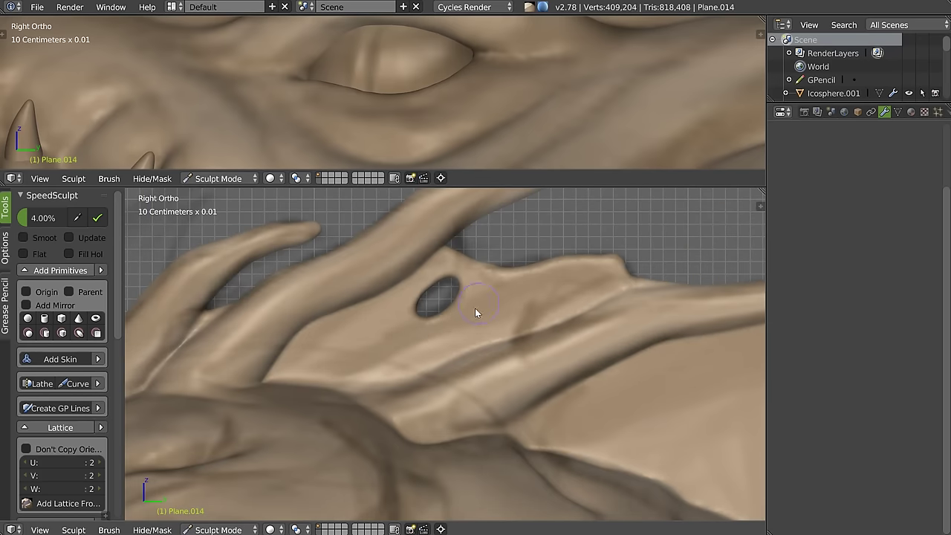
{"action": "left_click_drag", "start_coordinate": [364, 325], "coordinate": [453, 337]}
{"action": "left_click_drag", "start_coordinate": [472, 372], "coordinate": [456, 311]}
{"action": "scroll", "coordinate": [456, 311], "scroll_direction": "down", "scroll_amount": 1}
{"action": "scroll", "coordinate": [411, 341], "scroll_direction": "down", "scroll_amount": 2}
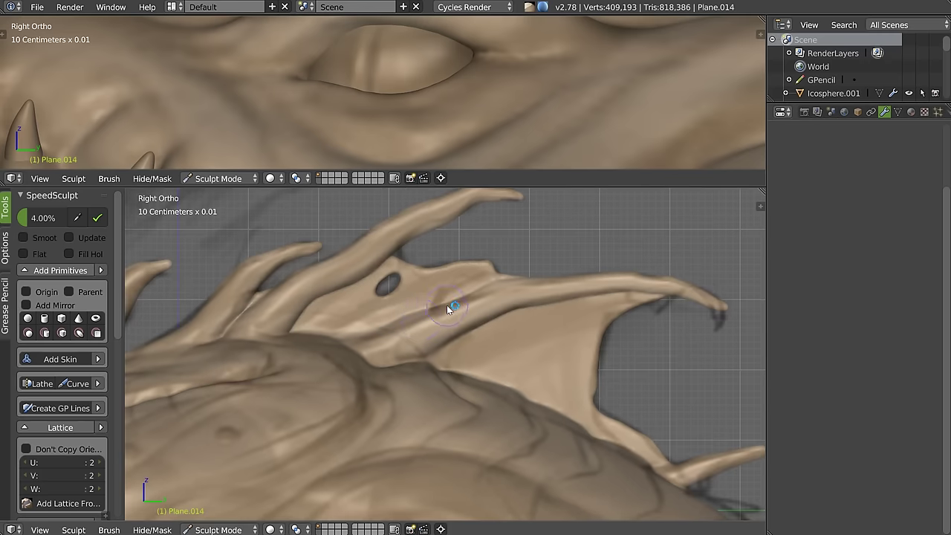
{"action": "scroll", "coordinate": [447, 304], "scroll_direction": "up", "scroll_amount": 1}
{"action": "scroll", "coordinate": [416, 291], "scroll_direction": "up", "scroll_amount": 1}
{"action": "scroll", "coordinate": [435, 292], "scroll_direction": "up", "scroll_amount": 2}
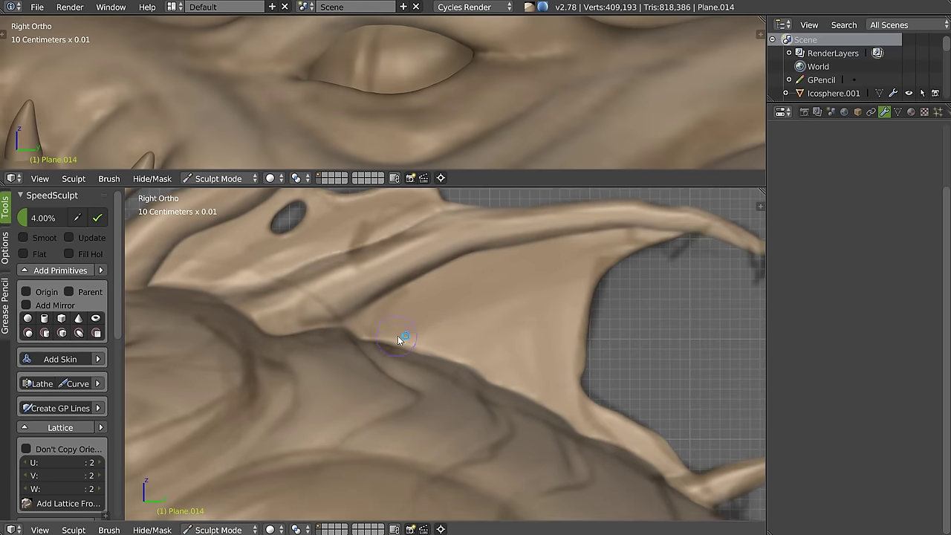
Step: Smooth the wing membrane below the hole and view the whole head
{"action": "left_click_drag", "start_coordinate": [526, 292], "coordinate": [553, 386]}
{"action": "scroll", "coordinate": [520, 328], "scroll_direction": "down", "scroll_amount": 3}
{"action": "mouse_move", "coordinate": [483, 315]}
{"action": "middle_mouse_down"}
{"action": "mouse_move", "coordinate": [492, 271]}
{"action": "mouse_move", "coordinate": [447, 297]}
{"action": "mouse_move", "coordinate": [351, 264]}
{"action": "middle_mouse_up"}
{"action": "scroll", "coordinate": [453, 283], "scroll_direction": "up", "scroll_amount": 4}
{"action": "scroll", "coordinate": [454, 266], "scroll_direction": "down", "scroll_amount": 1}
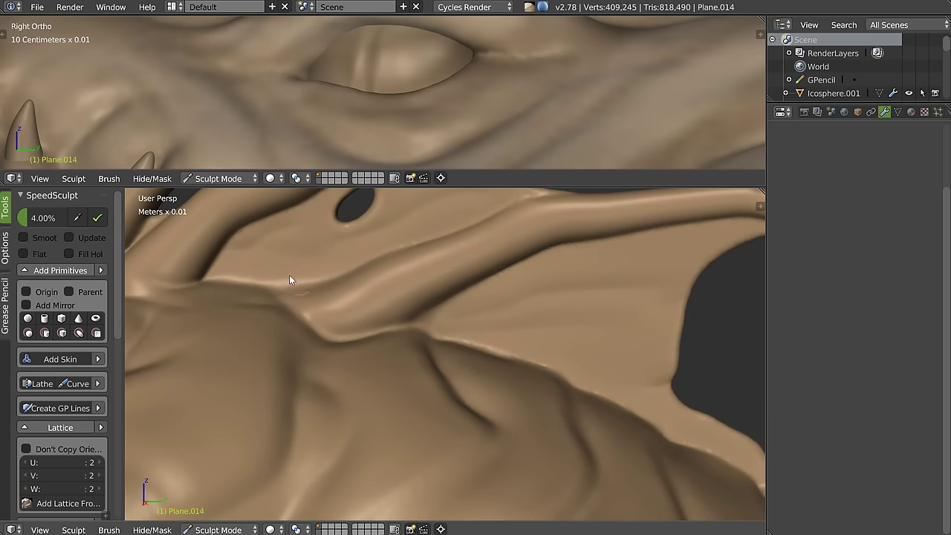
{"action": "mouse_move", "coordinate": [378, 272]}
{"action": "middle_mouse_down"}
{"action": "mouse_move", "coordinate": [336, 261]}
{"action": "mouse_move", "coordinate": [287, 272]}
{"action": "mouse_move", "coordinate": [314, 263]}
{"action": "mouse_move", "coordinate": [329, 272]}
{"action": "mouse_move", "coordinate": [402, 265]}
{"action": "middle_mouse_up"}
Step: Choose a sculpt brush from the brush pie and save the file with Ctrl+S
{"action": "key", "text": "w"}
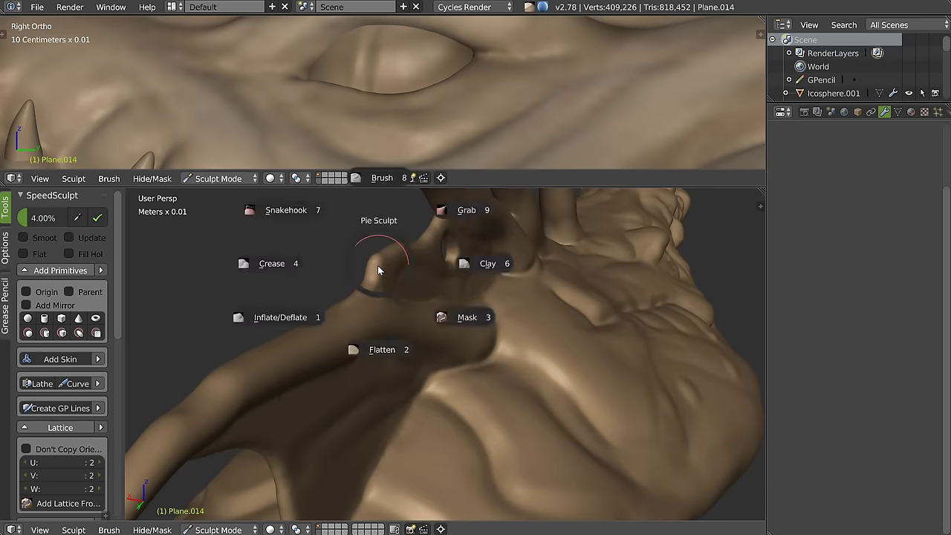
{"action": "left_click", "coordinate": [378, 276]}
{"action": "key", "text": "w"}
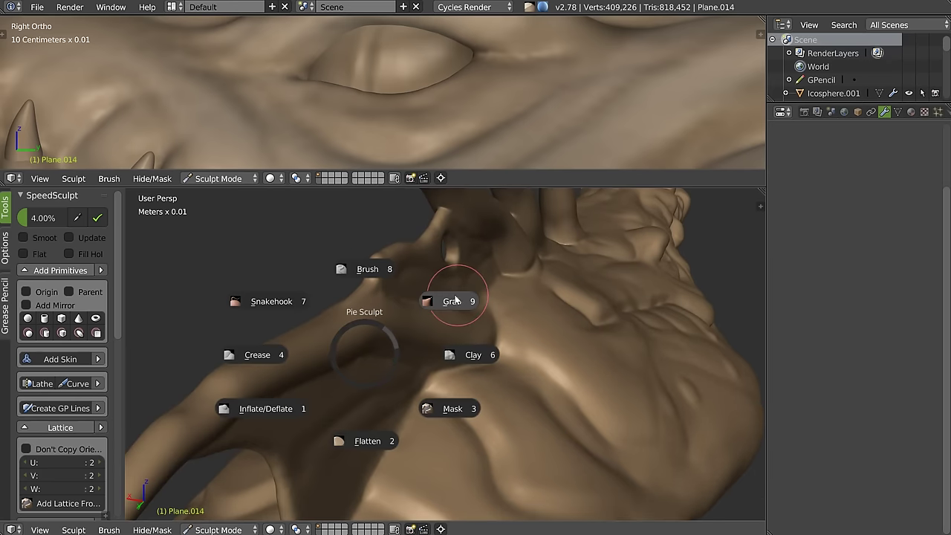
{"action": "left_click", "coordinate": [268, 405]}
{"action": "key", "text": "w"}
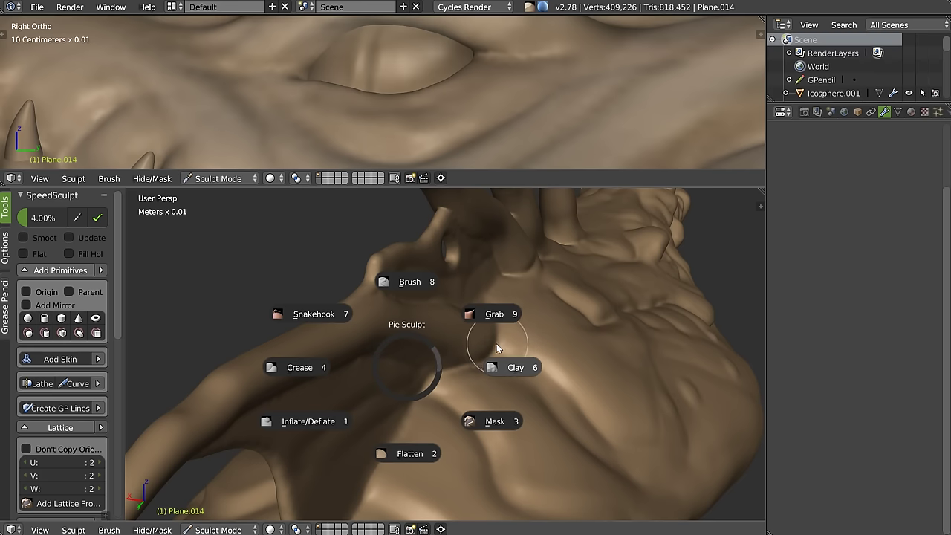
{"action": "left_click", "coordinate": [496, 343]}
{"action": "key", "text": "ctrl+s"}
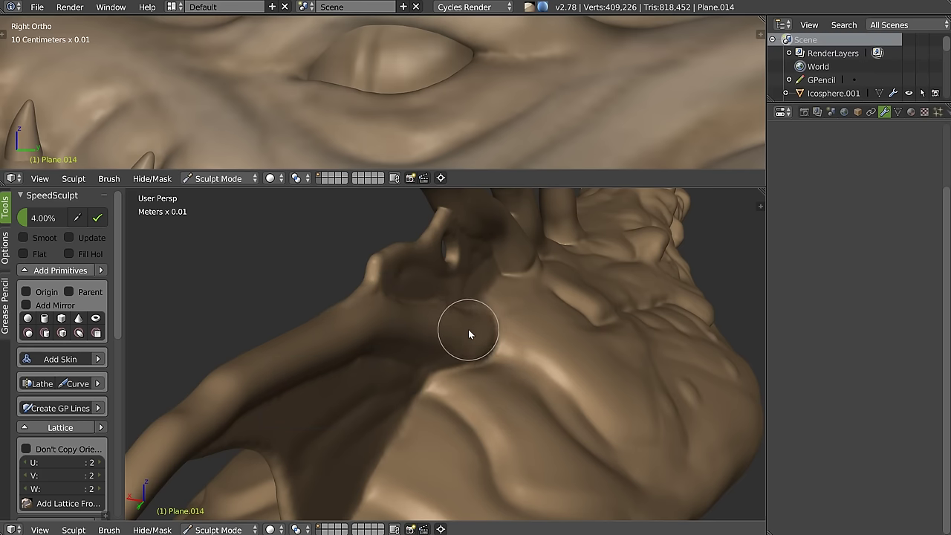
Step: Sharpen the ridge beside the horn with the Pinch/Magnify brush
{"action": "middle_click_drag", "start_coordinate": [413, 333], "coordinate": [417, 321]}
{"action": "key", "text": "alt+w"}
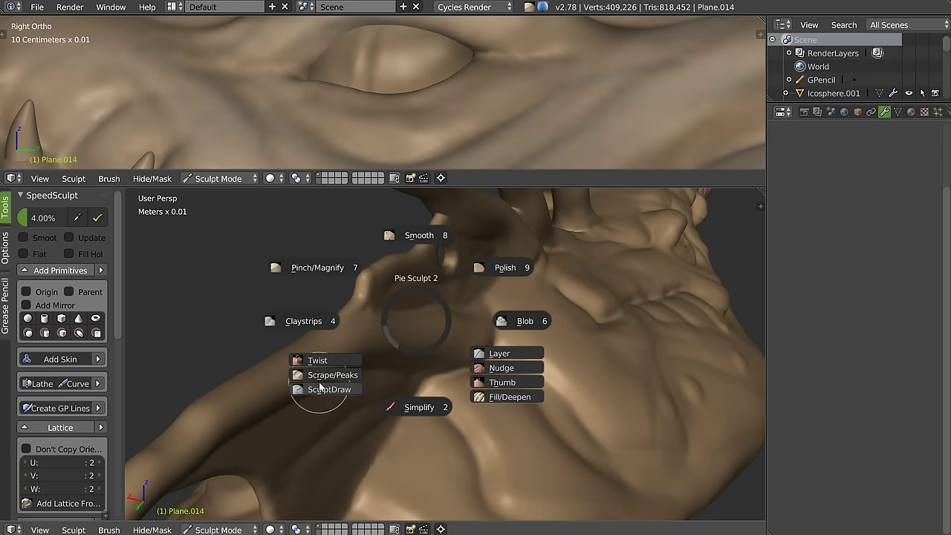
{"action": "left_click", "coordinate": [319, 266]}
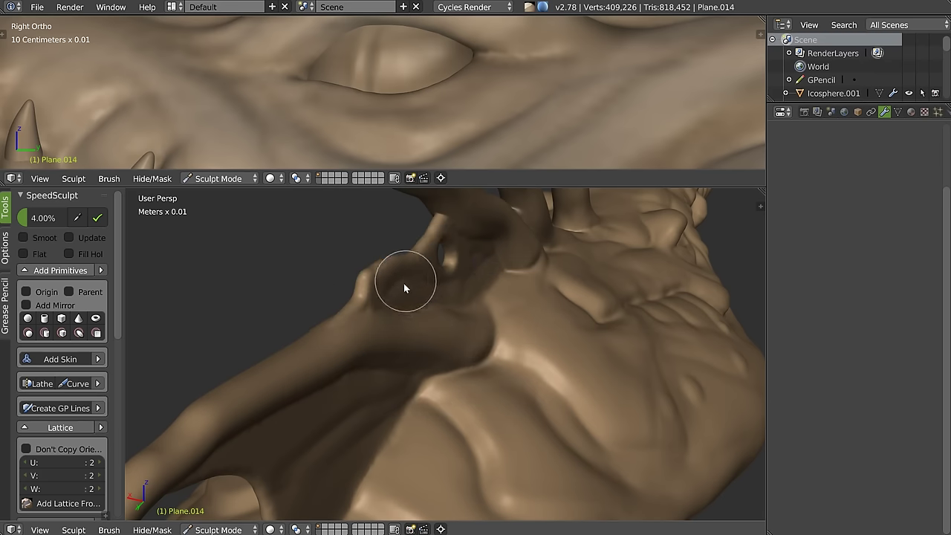
{"action": "middle_click_drag", "start_coordinate": [403, 288], "coordinate": [301, 298]}
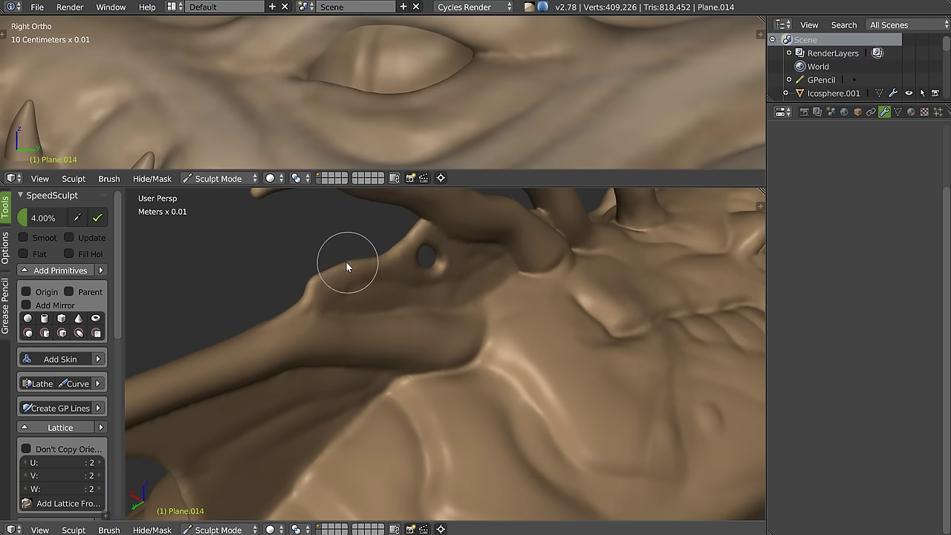
{"action": "mouse_move", "coordinate": [414, 221]}
{"action": "left_mouse_down"}
{"action": "mouse_move", "coordinate": [291, 307]}
{"action": "mouse_move", "coordinate": [379, 250]}
{"action": "mouse_move", "coordinate": [403, 286]}
{"action": "left_mouse_up"}
{"action": "mouse_move", "coordinate": [402, 286]}
{"action": "middle_mouse_down"}
{"action": "mouse_move", "coordinate": [509, 279]}
{"action": "mouse_move", "coordinate": [465, 259]}
{"action": "mouse_move", "coordinate": [302, 307]}
{"action": "mouse_move", "coordinate": [320, 296]}
{"action": "middle_mouse_up"}
Step: Reshape the horn edge and smooth out its notch, then view the head from the side
{"action": "left_click_drag", "start_coordinate": [322, 246], "coordinate": [313, 261]}
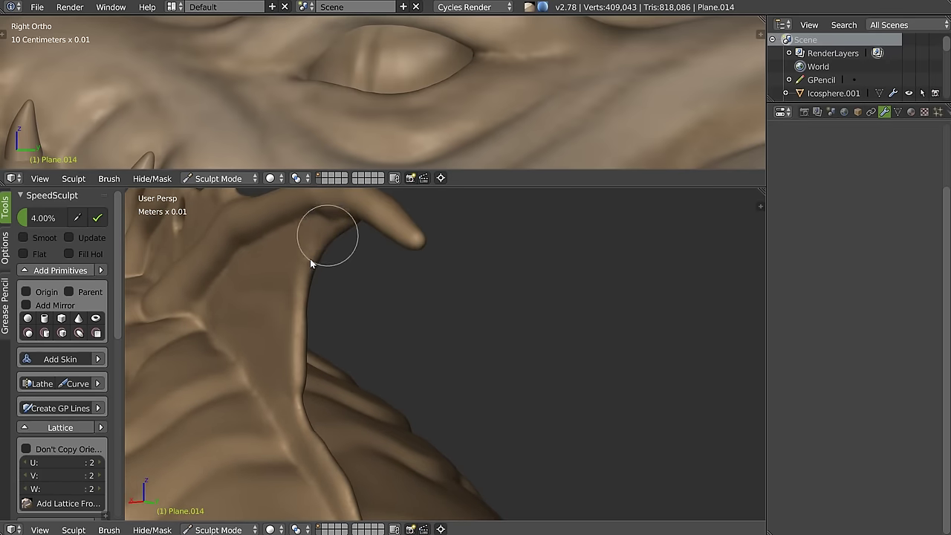
{"action": "mouse_move", "coordinate": [305, 353]}
{"action": "left_mouse_down"}
{"action": "mouse_move", "coordinate": [306, 402]}
{"action": "mouse_move", "coordinate": [339, 475]}
{"action": "left_mouse_up"}
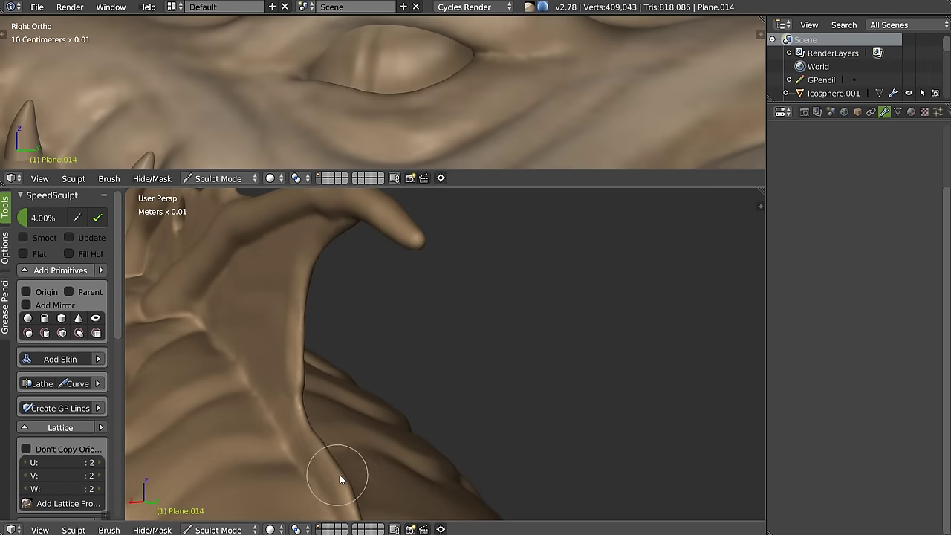
{"action": "middle_click_drag", "start_coordinate": [283, 355], "coordinate": [450, 277]}
{"action": "scroll", "coordinate": [450, 276], "scroll_direction": "down", "scroll_amount": 6}
Step: Return from Sculpt mode to Object Mode with a low side view of the jaw
{"action": "scroll", "coordinate": [436, 320], "scroll_direction": "up", "scroll_amount": 2}
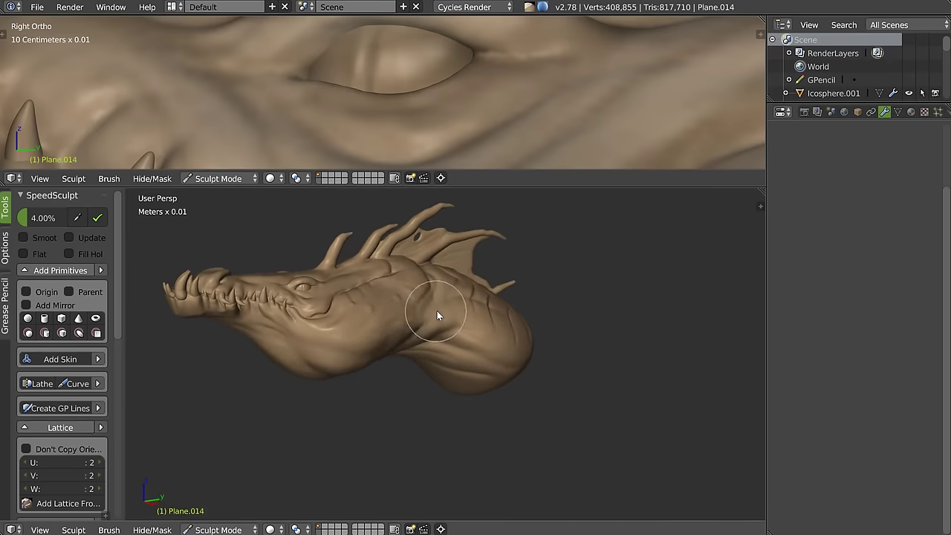
{"action": "scroll", "coordinate": [437, 313], "scroll_direction": "up", "scroll_amount": 2}
{"action": "scroll", "coordinate": [462, 107], "scroll_direction": "down", "scroll_amount": 2}
{"action": "scroll", "coordinate": [414, 104], "scroll_direction": "down", "scroll_amount": 2}
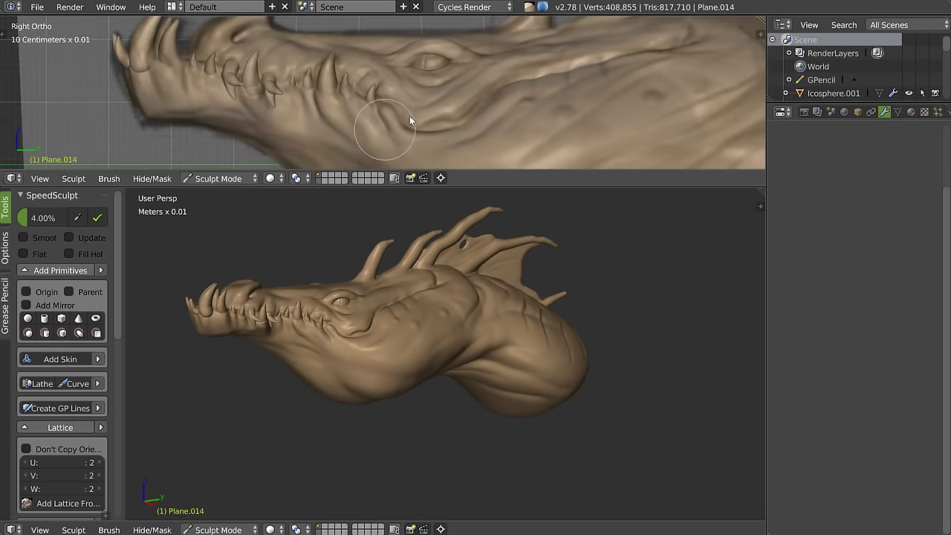
{"action": "scroll", "coordinate": [409, 116], "scroll_direction": "down", "scroll_amount": 2}
{"action": "scroll", "coordinate": [499, 115], "scroll_direction": "down", "scroll_amount": 1}
{"action": "scroll", "coordinate": [487, 66], "scroll_direction": "down", "scroll_amount": 2}
{"action": "mouse_move", "coordinate": [442, 410]}
{"action": "middle_mouse_down"}
{"action": "mouse_move", "coordinate": [417, 349]}
{"action": "mouse_move", "coordinate": [431, 325]}
{"action": "mouse_move", "coordinate": [389, 296]}
{"action": "mouse_move", "coordinate": [398, 234]}
{"action": "mouse_move", "coordinate": [470, 310]}
{"action": "mouse_move", "coordinate": [589, 309]}
{"action": "mouse_move", "coordinate": [409, 317]}
{"action": "mouse_move", "coordinate": [417, 322]}
{"action": "mouse_move", "coordinate": [371, 338]}
{"action": "mouse_move", "coordinate": [471, 333]}
{"action": "middle_mouse_up"}
{"action": "scroll", "coordinate": [405, 318], "scroll_direction": "up", "scroll_amount": 2}
{"action": "scroll", "coordinate": [418, 318], "scroll_direction": "down", "scroll_amount": 2}
{"action": "scroll", "coordinate": [470, 328], "scroll_direction": "up", "scroll_amount": 2}
{"action": "middle_click_drag", "start_coordinate": [408, 320], "coordinate": [380, 351]}
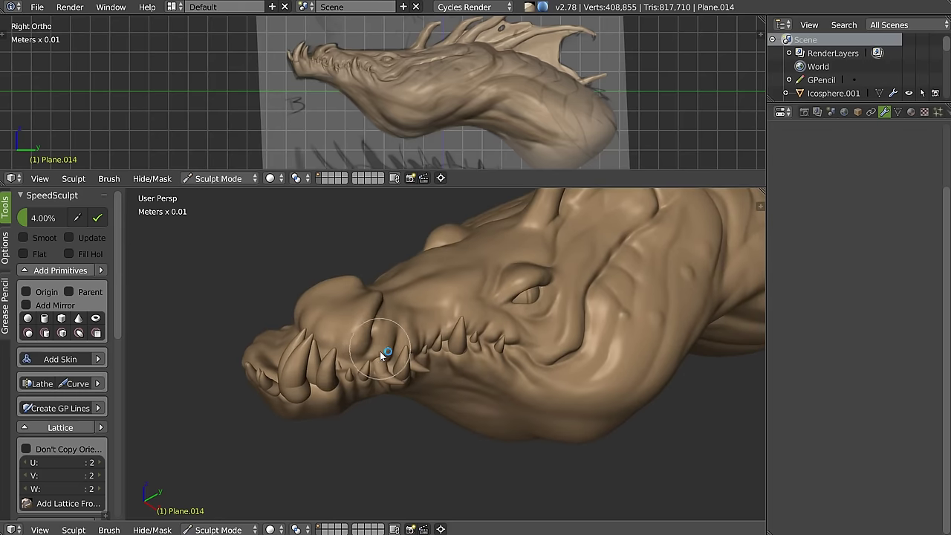
{"action": "key", "text": "Tab"}
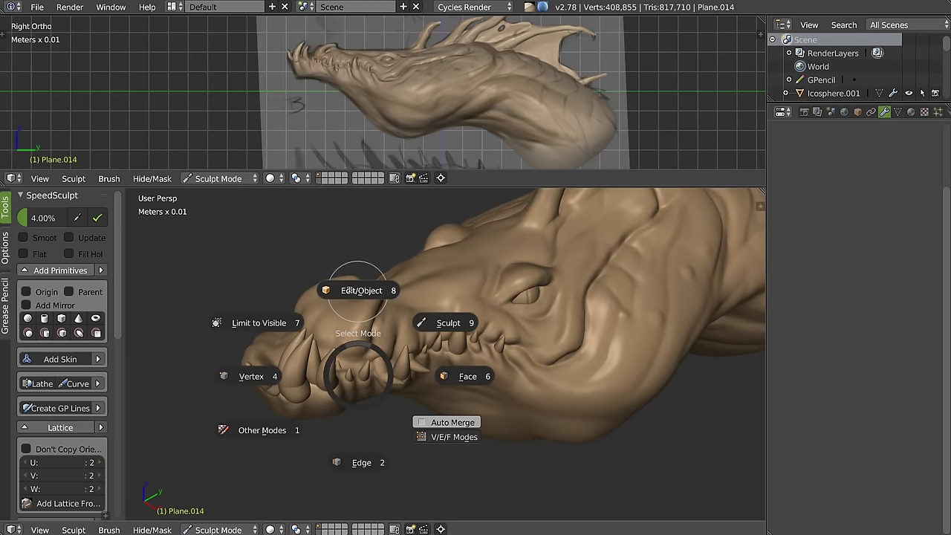
{"action": "left_click", "coordinate": [555, 214]}
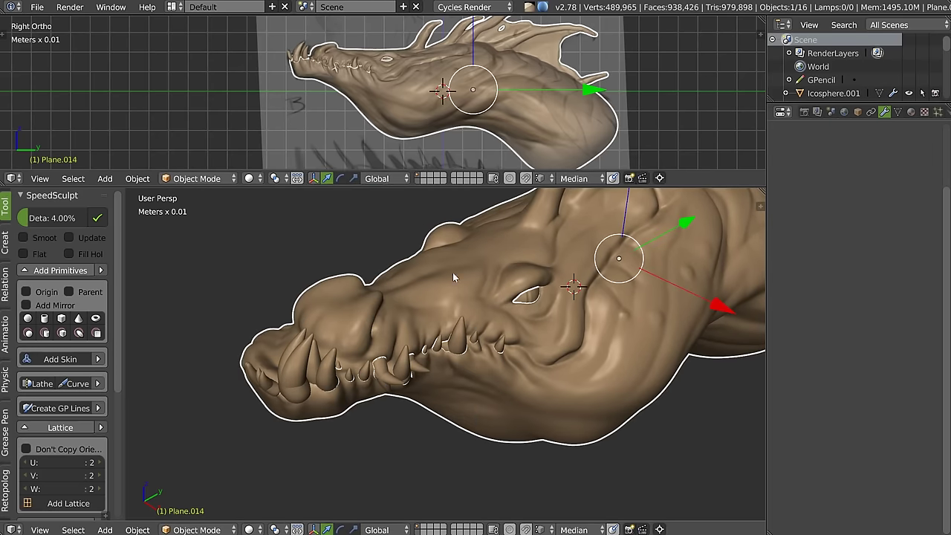
Step: Mirror the first teeth at the front of the snout across Plane.014
{"action": "right_click", "coordinate": [298, 361]}
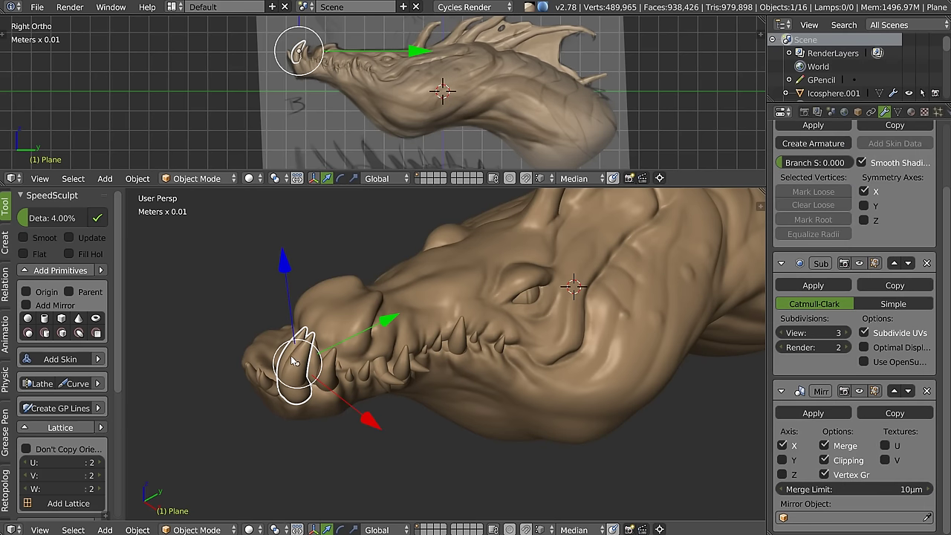
{"action": "scroll", "coordinate": [857, 285], "scroll_direction": "up", "scroll_amount": 3}
{"action": "scroll", "coordinate": [862, 313], "scroll_direction": "down", "scroll_amount": 3}
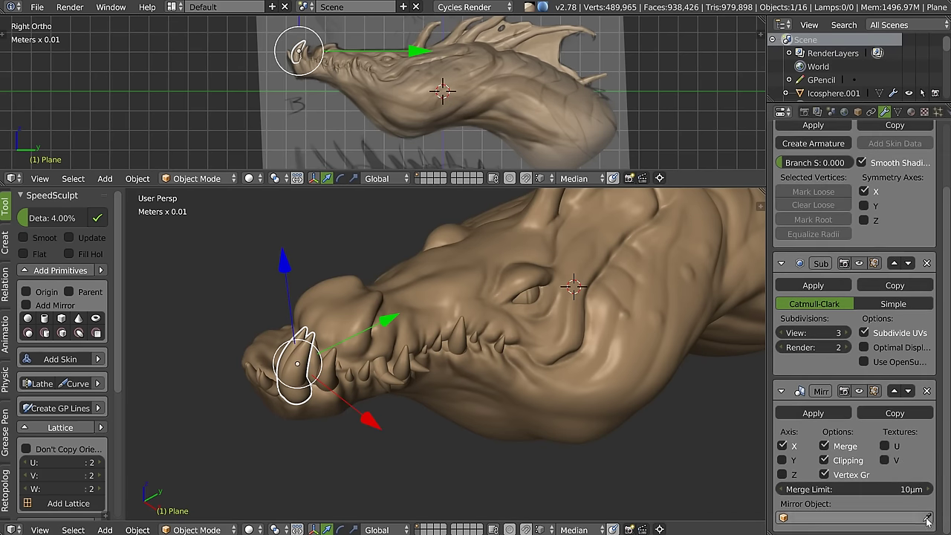
{"action": "left_click", "coordinate": [633, 400]}
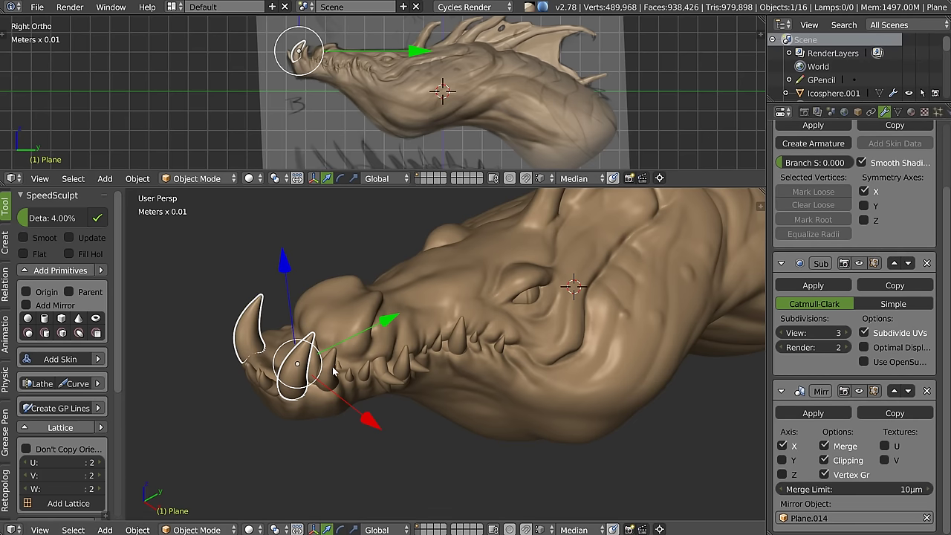
{"action": "right_click", "coordinate": [334, 372]}
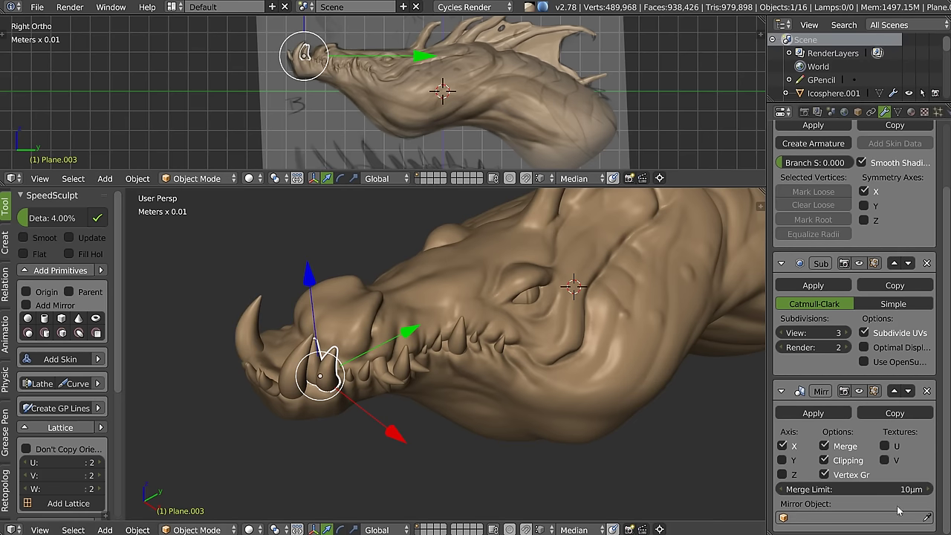
{"action": "left_click", "coordinate": [548, 381]}
{"action": "right_click", "coordinate": [363, 373]}
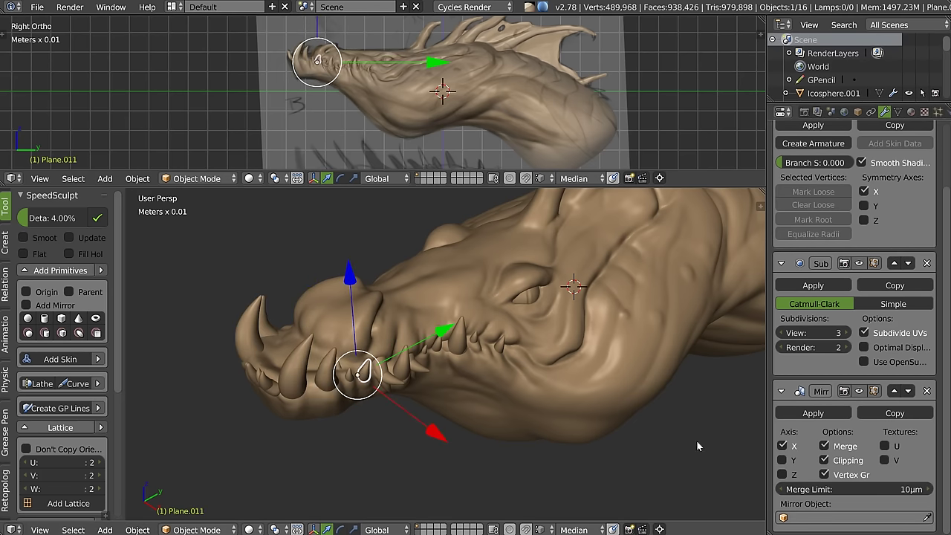
{"action": "left_click", "coordinate": [454, 370]}
{"action": "right_click", "coordinate": [349, 379]}
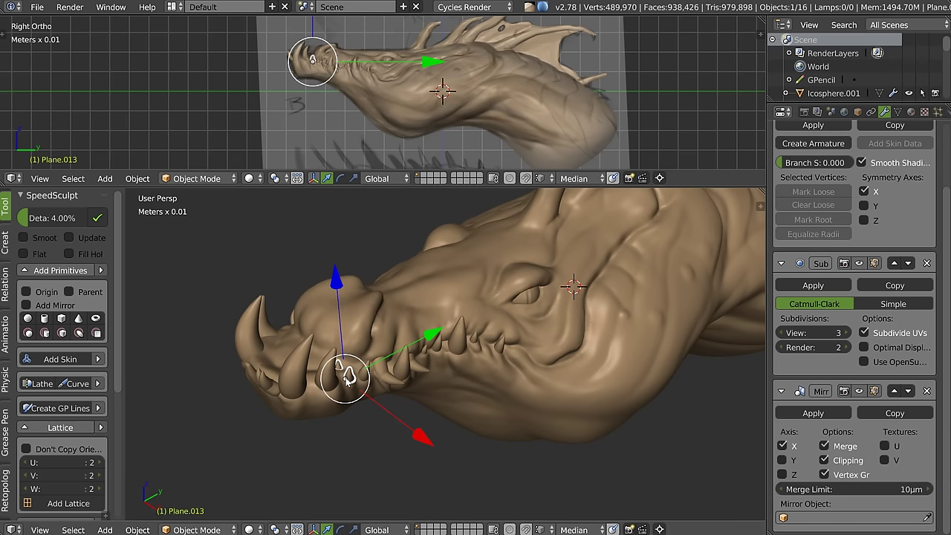
{"action": "left_click", "coordinate": [928, 518]}
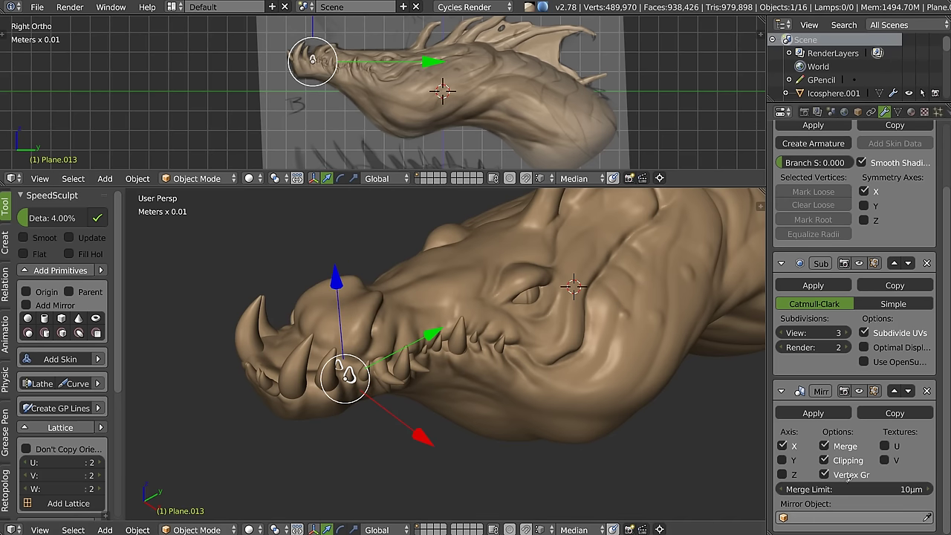
{"action": "right_click", "coordinate": [503, 402]}
Step: Mirror the remaining teeth along the jaw across Plane.014
{"action": "right_click", "coordinate": [398, 380]}
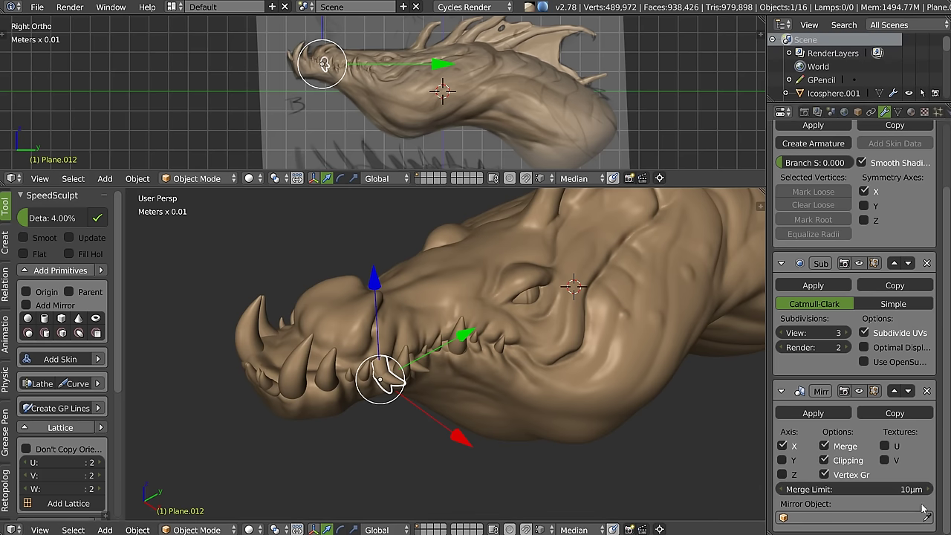
{"action": "left_click", "coordinate": [409, 365]}
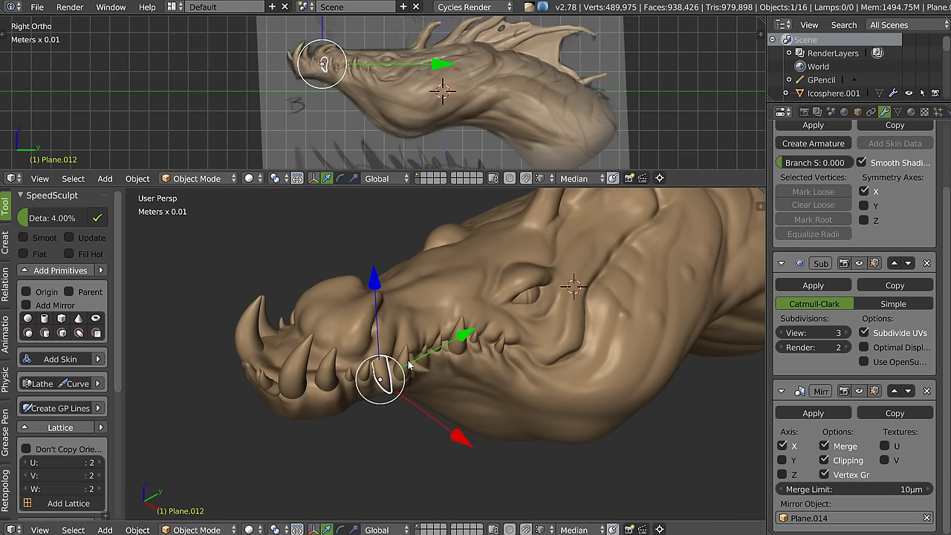
{"action": "right_click", "coordinate": [404, 362]}
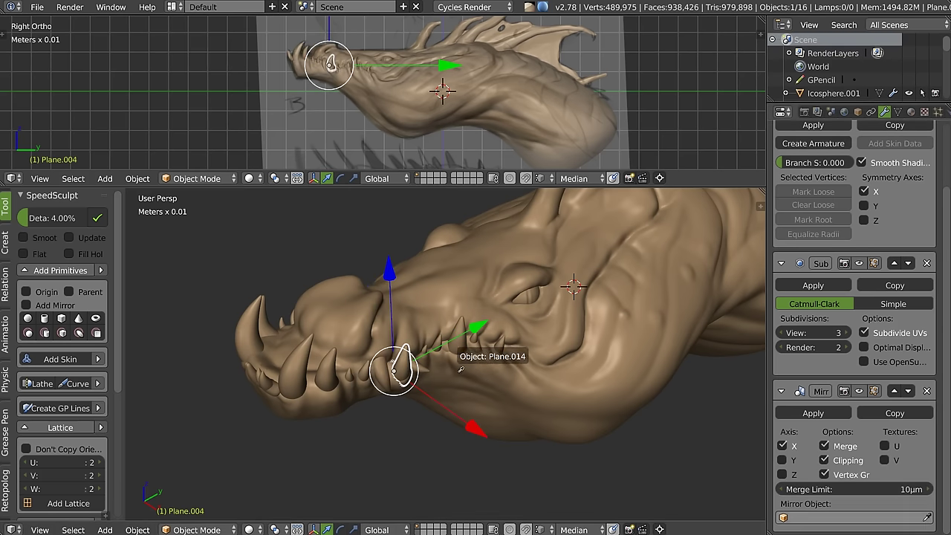
{"action": "left_click", "coordinate": [462, 368]}
{"action": "right_click", "coordinate": [416, 364]}
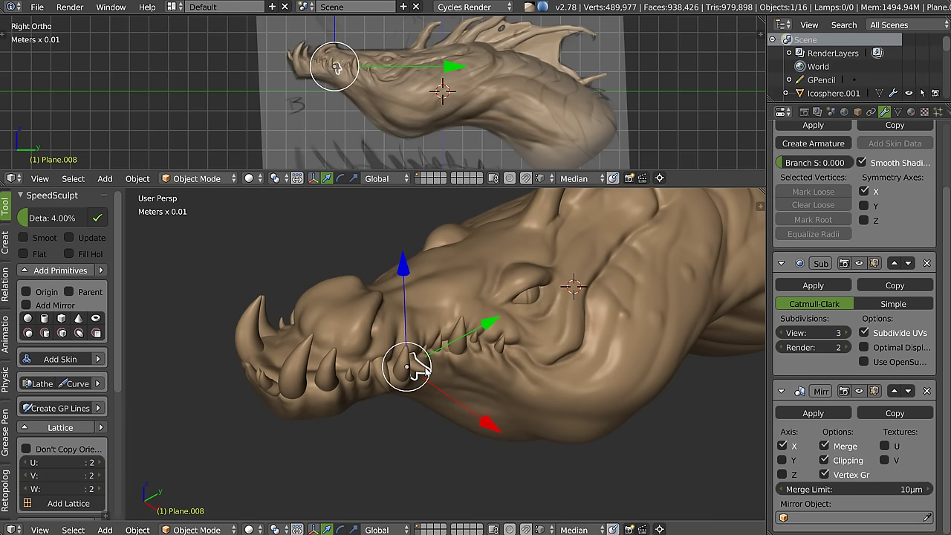
{"action": "left_click", "coordinate": [492, 367]}
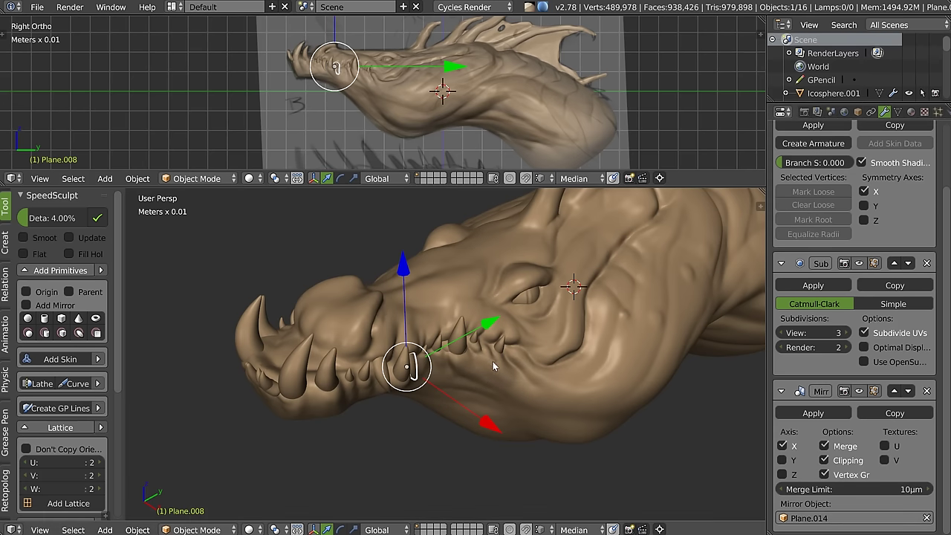
{"action": "right_click", "coordinate": [441, 346]}
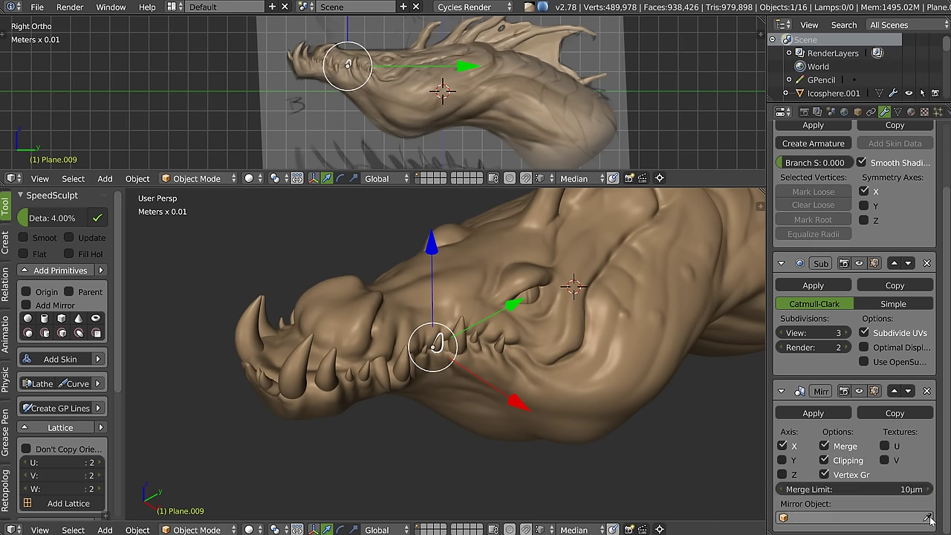
{"action": "left_click", "coordinate": [928, 519]}
{"action": "left_click", "coordinate": [429, 354]}
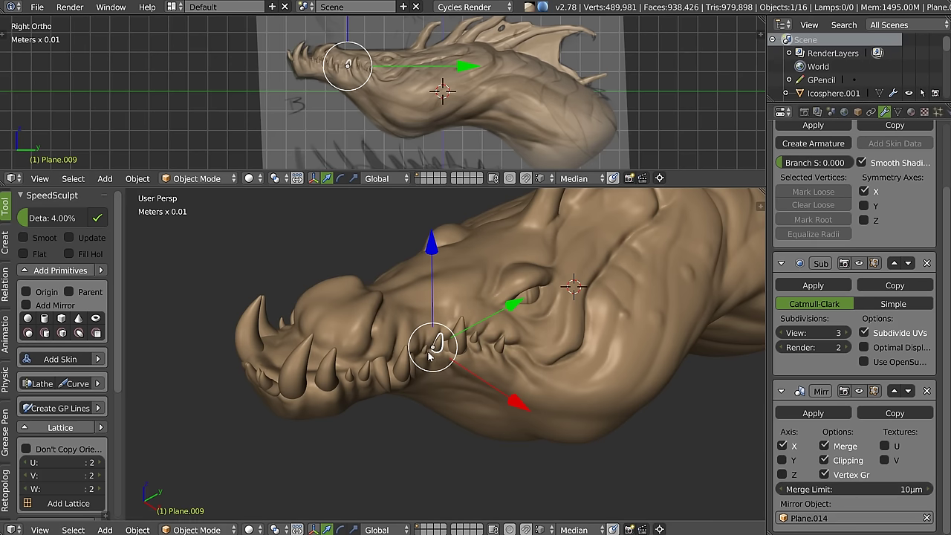
{"action": "right_click", "coordinate": [427, 352]}
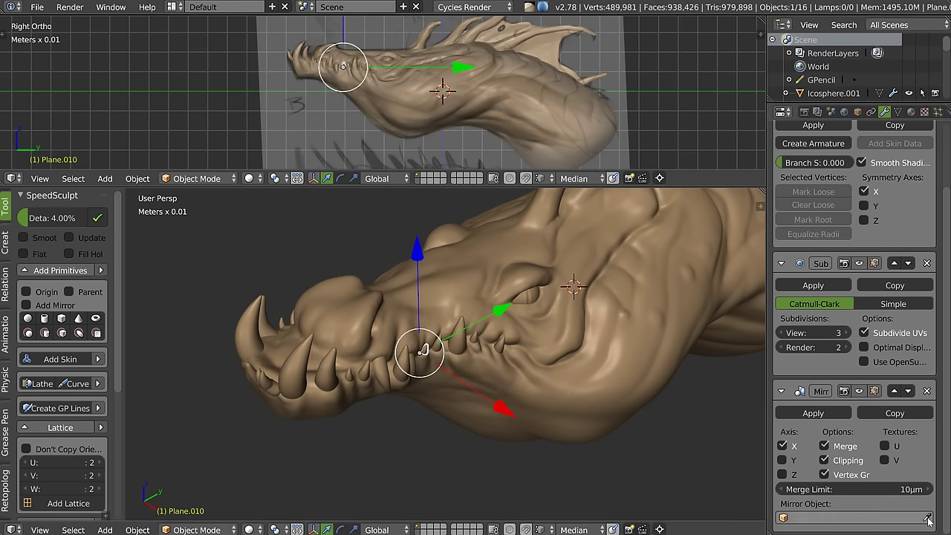
{"action": "left_click", "coordinate": [446, 338]}
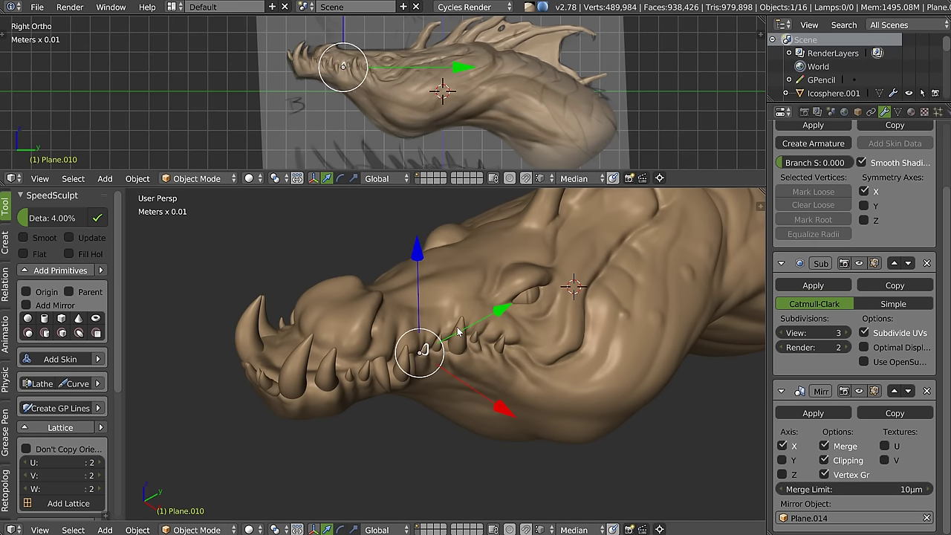
{"action": "right_click", "coordinate": [459, 332]}
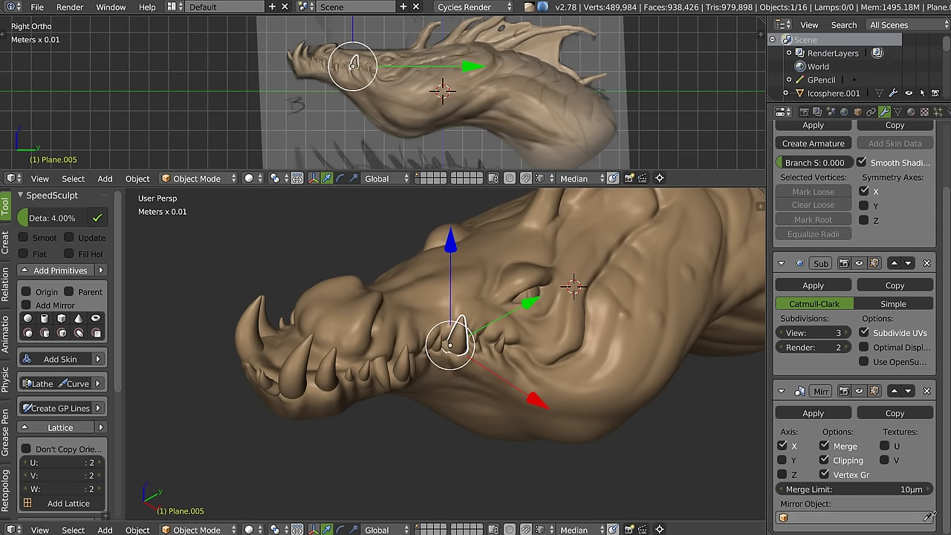
Step: Mirror the two small ear pieces on the cheek across Plane.014, then deselect all
{"action": "right_click", "coordinate": [478, 343]}
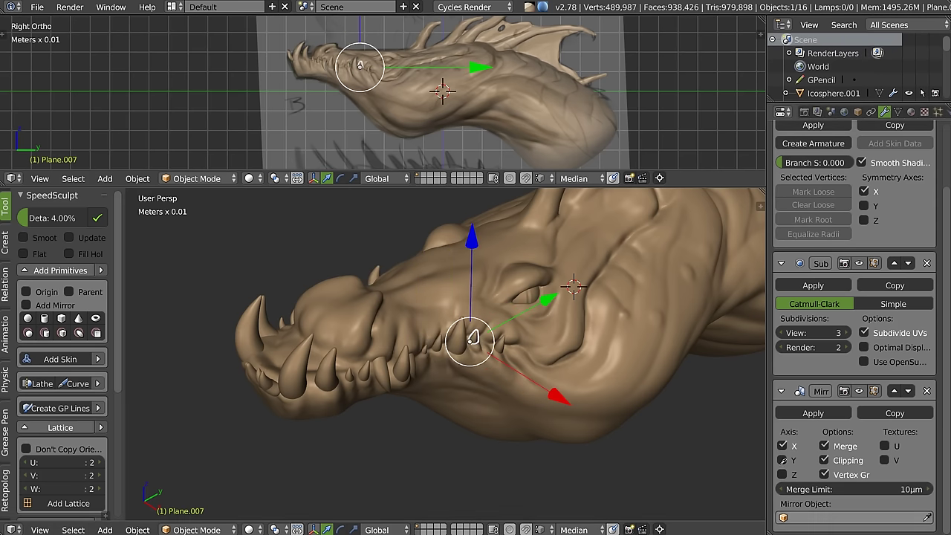
{"action": "left_click", "coordinate": [451, 386]}
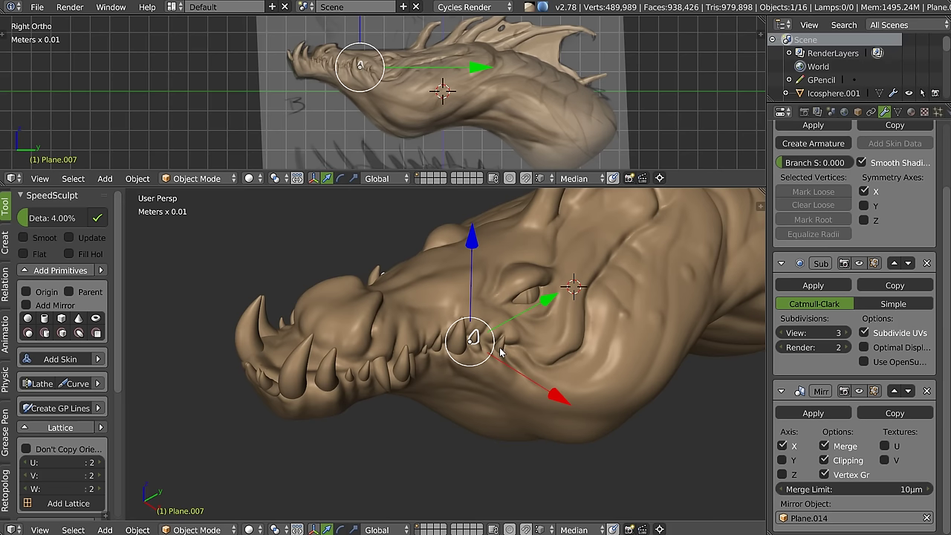
{"action": "right_click", "coordinate": [500, 353]}
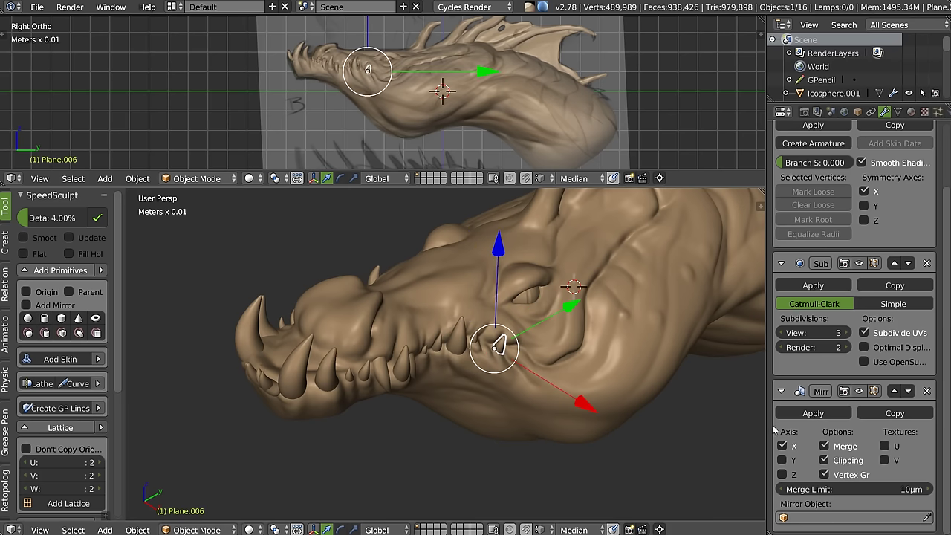
{"action": "left_click", "coordinate": [481, 410]}
{"action": "mouse_move", "coordinate": [396, 327]}
{"action": "middle_mouse_down"}
{"action": "mouse_move", "coordinate": [334, 393]}
{"action": "mouse_move", "coordinate": [405, 338]}
{"action": "middle_mouse_up"}
{"action": "key", "text": "a"}
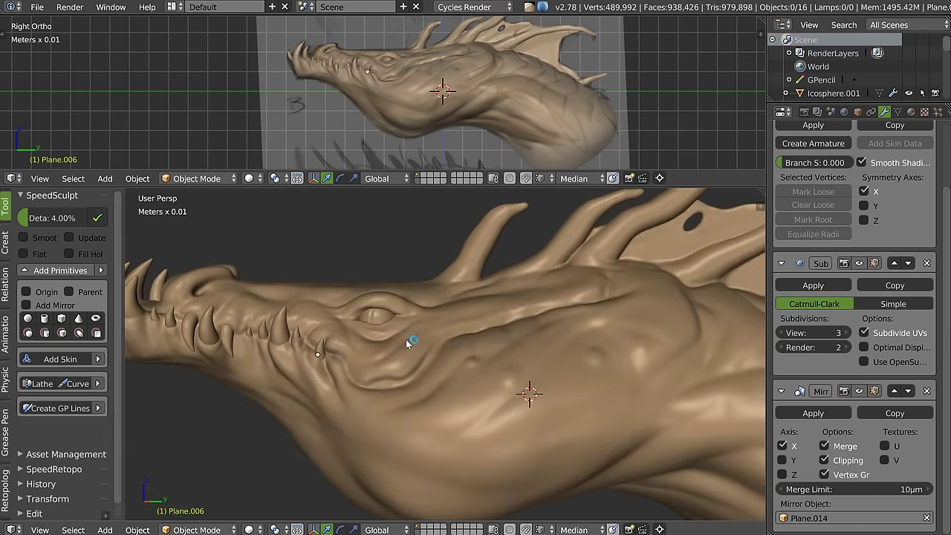
{"action": "scroll", "coordinate": [406, 338], "scroll_direction": "down", "scroll_amount": 3}
{"action": "mouse_move", "coordinate": [494, 345]}
{"action": "middle_mouse_down"}
{"action": "mouse_move", "coordinate": [478, 329]}
{"action": "mouse_move", "coordinate": [600, 330]}
{"action": "mouse_move", "coordinate": [523, 343]}
{"action": "mouse_move", "coordinate": [388, 329]}
{"action": "middle_mouse_up"}
Step: Mirror the eye sphere and the two front fang pieces across Plane.014
{"action": "right_click", "coordinate": [389, 331]}
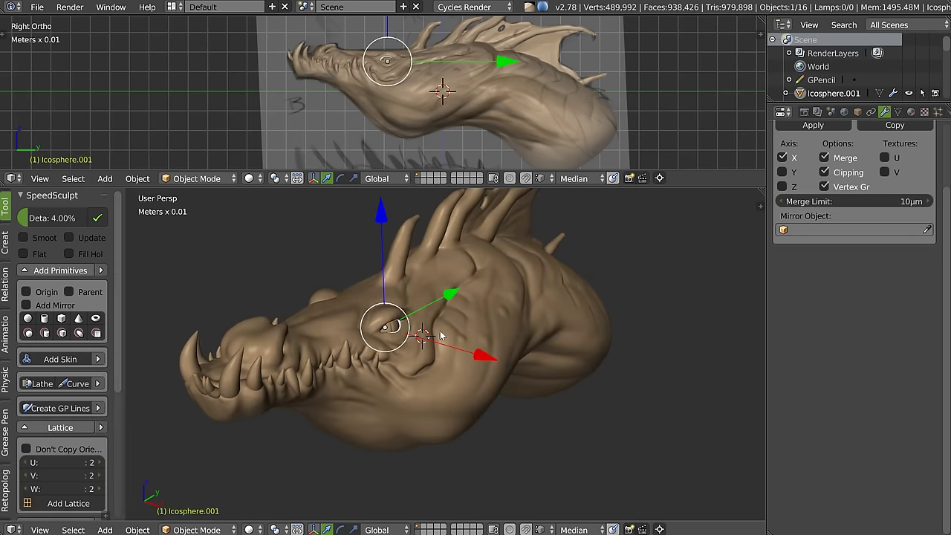
{"action": "left_click", "coordinate": [928, 230]}
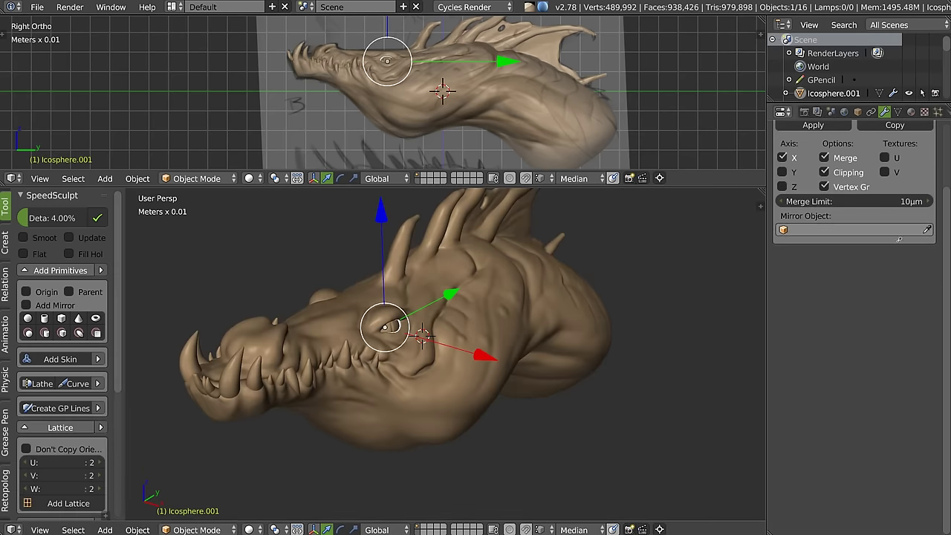
{"action": "left_click", "coordinate": [444, 377]}
{"action": "middle_click_drag", "start_coordinate": [312, 374], "coordinate": [283, 356]}
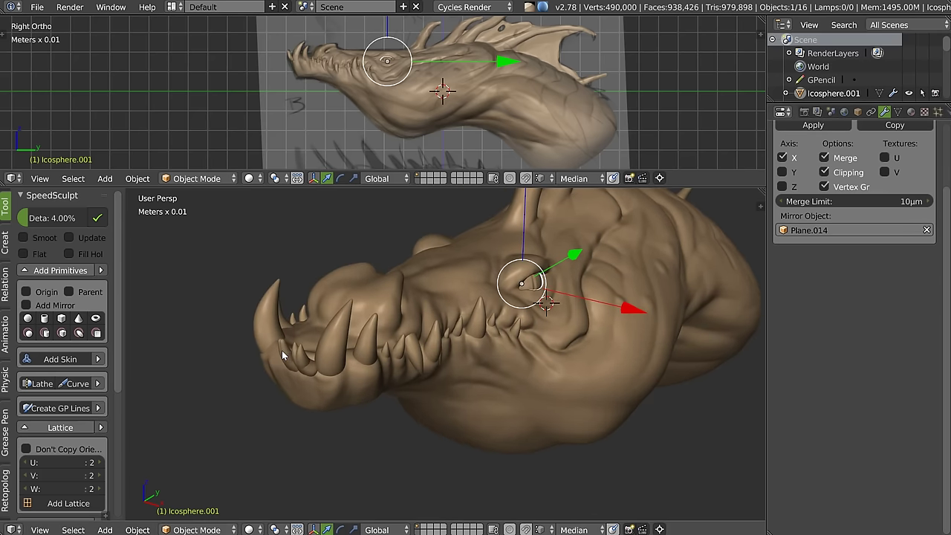
{"action": "right_click", "coordinate": [280, 350]}
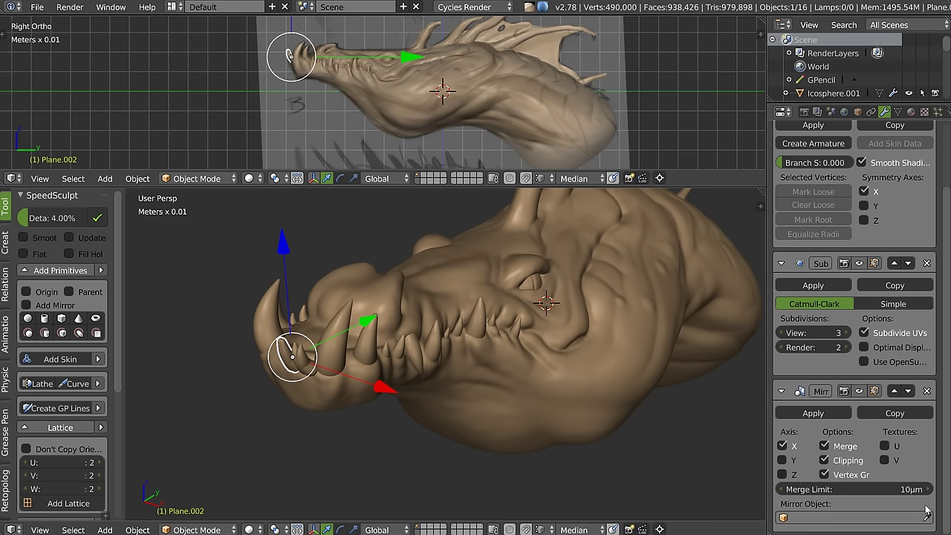
{"action": "left_click", "coordinate": [436, 382]}
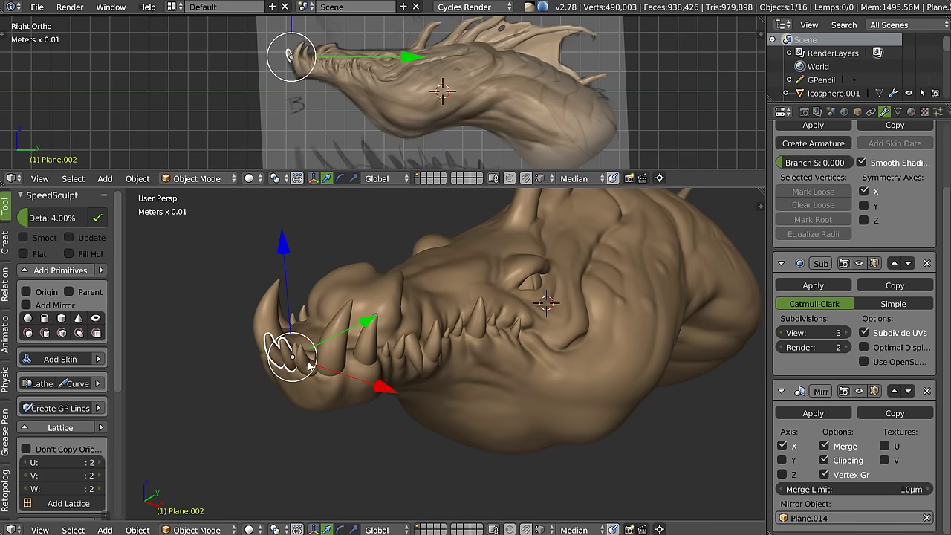
{"action": "right_click", "coordinate": [304, 358]}
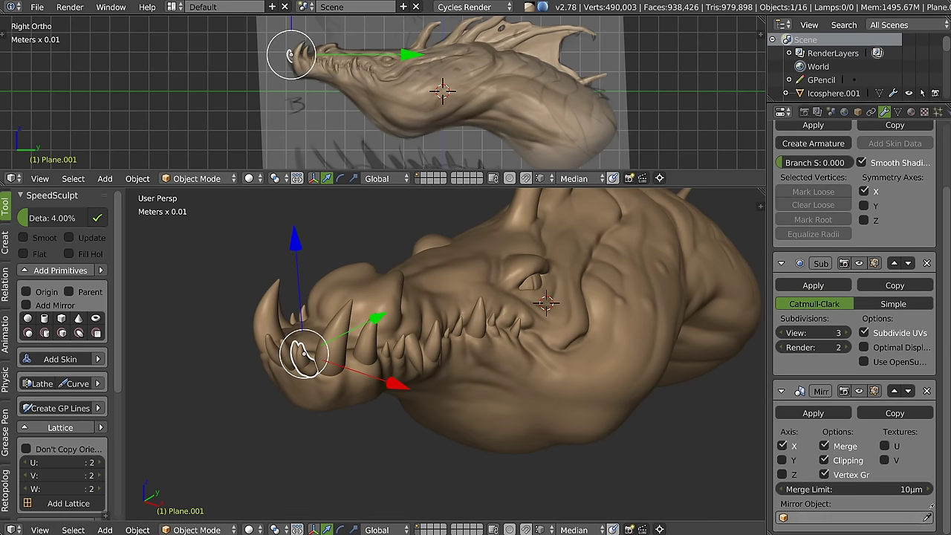
{"action": "left_click", "coordinate": [464, 394]}
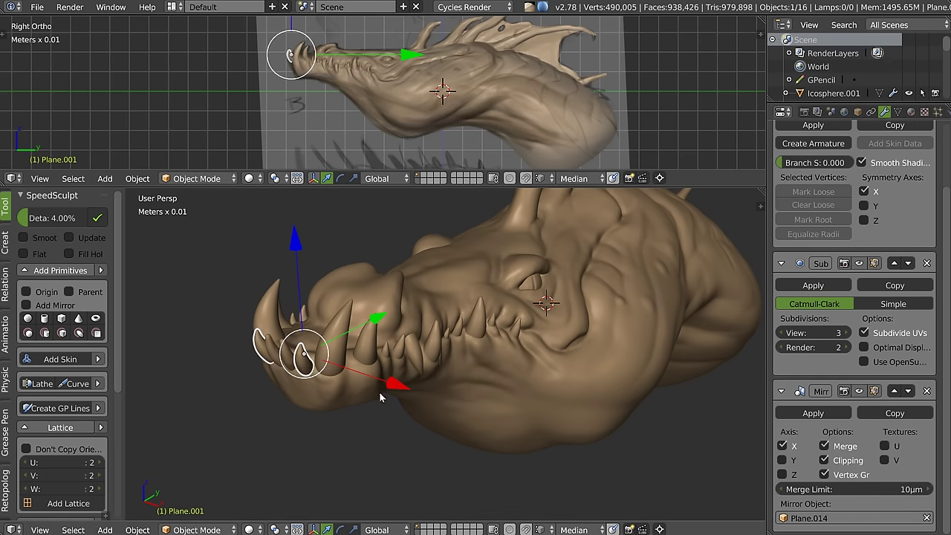
{"action": "key", "text": "a"}
{"action": "mouse_move", "coordinate": [374, 317]}
{"action": "middle_mouse_down"}
{"action": "mouse_move", "coordinate": [329, 298]}
{"action": "mouse_move", "coordinate": [525, 319]}
{"action": "mouse_move", "coordinate": [550, 386]}
{"action": "mouse_move", "coordinate": [570, 349]}
{"action": "mouse_move", "coordinate": [471, 345]}
{"action": "mouse_move", "coordinate": [434, 306]}
{"action": "middle_mouse_up"}
{"action": "scroll", "coordinate": [443, 333], "scroll_direction": "up", "scroll_amount": 2}
{"action": "scroll", "coordinate": [413, 315], "scroll_direction": "up", "scroll_amount": 2}
{"action": "scroll", "coordinate": [412, 315], "scroll_direction": "up", "scroll_amount": 1}
{"action": "mouse_move", "coordinate": [482, 266]}
{"action": "middle_mouse_down"}
{"action": "mouse_move", "coordinate": [537, 307]}
{"action": "mouse_move", "coordinate": [462, 301]}
{"action": "mouse_move", "coordinate": [393, 310]}
{"action": "mouse_move", "coordinate": [439, 305]}
{"action": "mouse_move", "coordinate": [416, 327]}
{"action": "mouse_move", "coordinate": [444, 253]}
{"action": "mouse_move", "coordinate": [464, 338]}
{"action": "mouse_move", "coordinate": [428, 298]}
{"action": "mouse_move", "coordinate": [488, 318]}
{"action": "mouse_move", "coordinate": [515, 361]}
{"action": "mouse_move", "coordinate": [557, 371]}
{"action": "mouse_move", "coordinate": [599, 361]}
{"action": "mouse_move", "coordinate": [415, 352]}
{"action": "mouse_move", "coordinate": [476, 260]}
{"action": "mouse_move", "coordinate": [446, 305]}
{"action": "mouse_move", "coordinate": [397, 332]}
{"action": "mouse_move", "coordinate": [403, 373]}
{"action": "mouse_move", "coordinate": [414, 290]}
{"action": "mouse_move", "coordinate": [481, 330]}
{"action": "middle_mouse_up"}
{"action": "scroll", "coordinate": [438, 312], "scroll_direction": "up", "scroll_amount": 2}
{"action": "scroll", "coordinate": [409, 304], "scroll_direction": "up", "scroll_amount": 2}
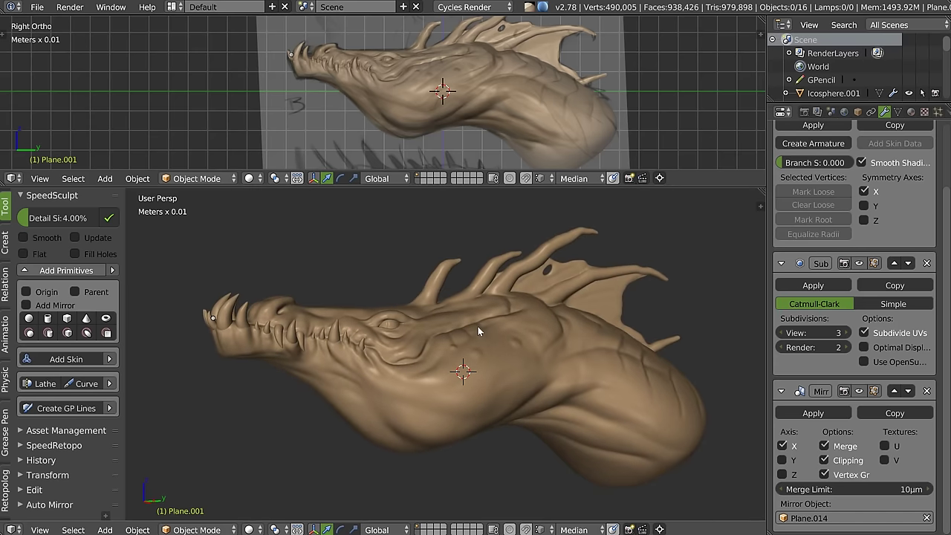
{"action": "left_click", "coordinate": [52, 195]}
Step: Show the HDRI assets in Asset Management and switch the viewport to Rendered shading
{"action": "left_click", "coordinate": [52, 211]}
{"action": "left_click", "coordinate": [105, 231]}
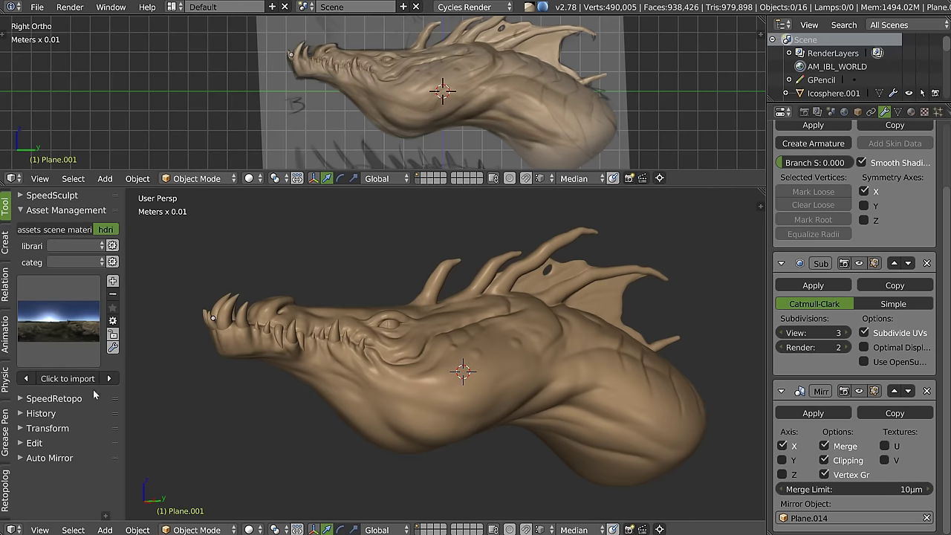
{"action": "middle_click_drag", "start_coordinate": [471, 266], "coordinate": [383, 344]}
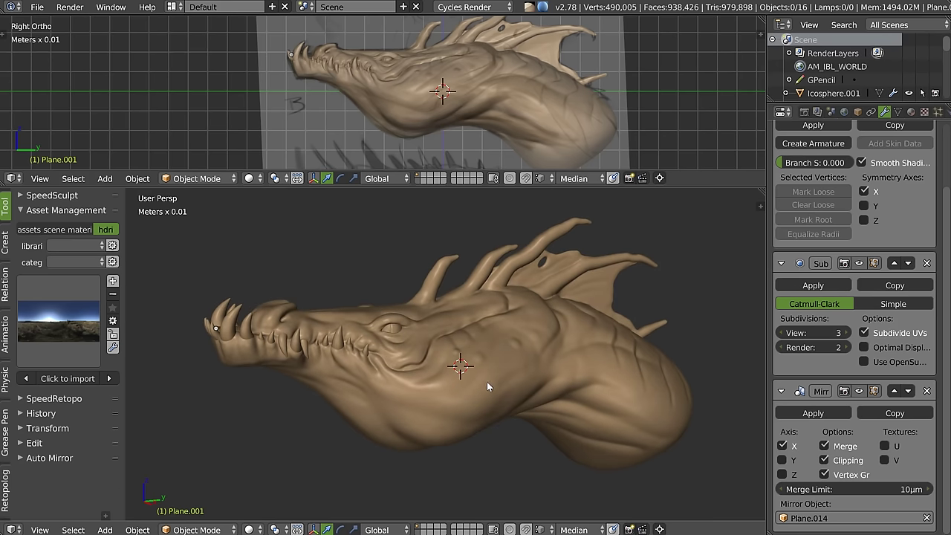
{"action": "key", "text": "z"}
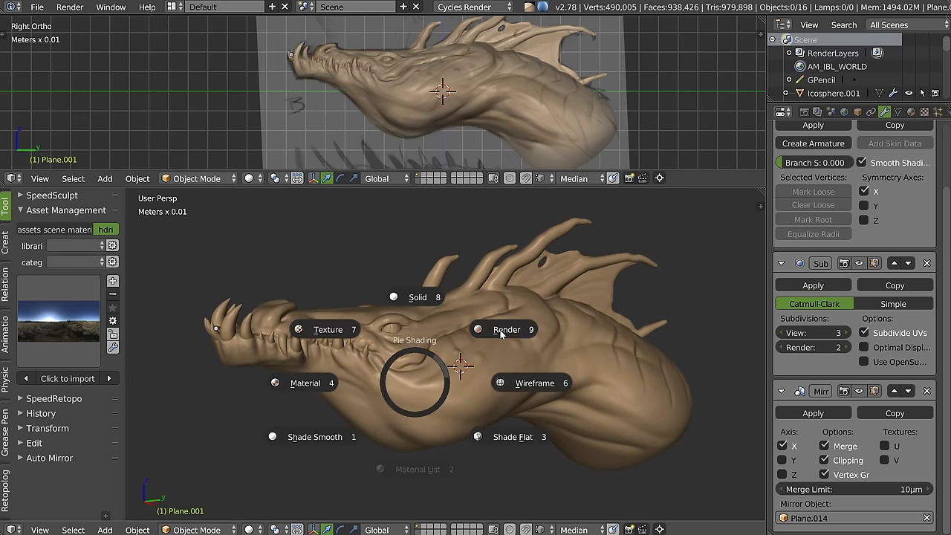
{"action": "left_click", "coordinate": [497, 334]}
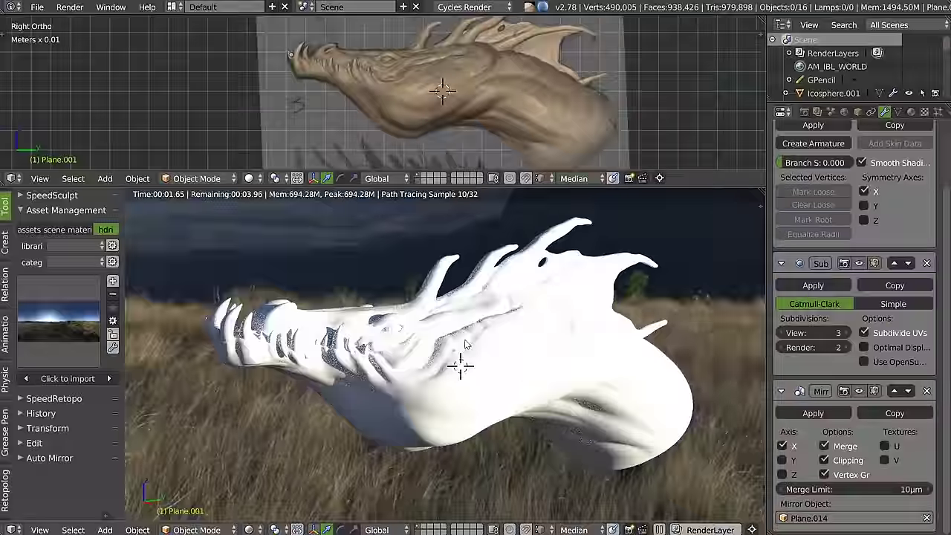
Step: Set the HDRI light strength to 0.700
{"action": "middle_click_drag", "start_coordinate": [446, 355], "coordinate": [175, 310]}
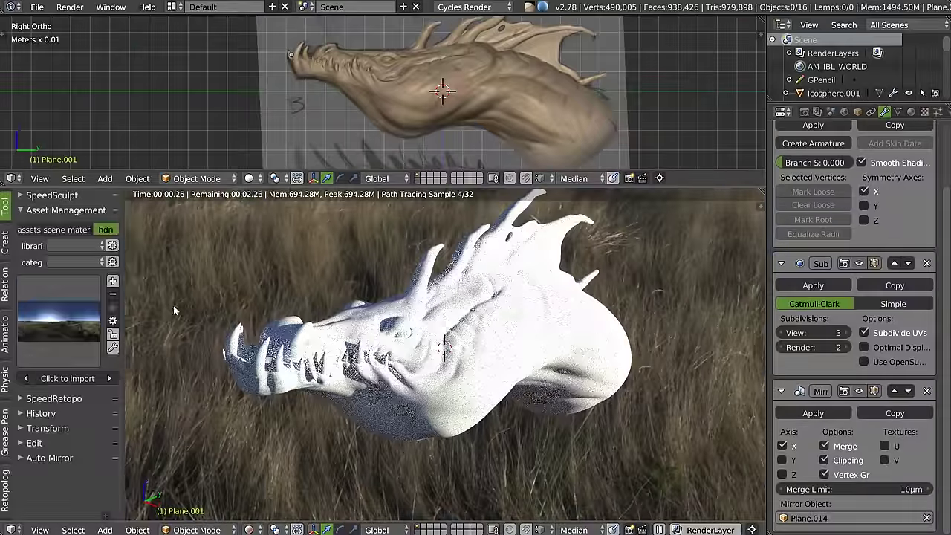
{"action": "scroll", "coordinate": [28, 497], "scroll_direction": "down", "scroll_amount": 5}
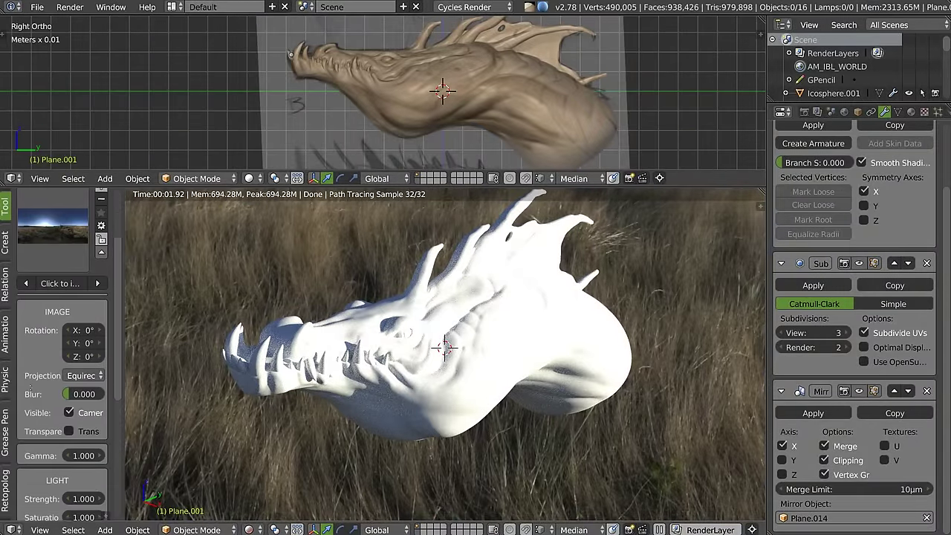
{"action": "scroll", "coordinate": [61, 489], "scroll_direction": "down", "scroll_amount": 2}
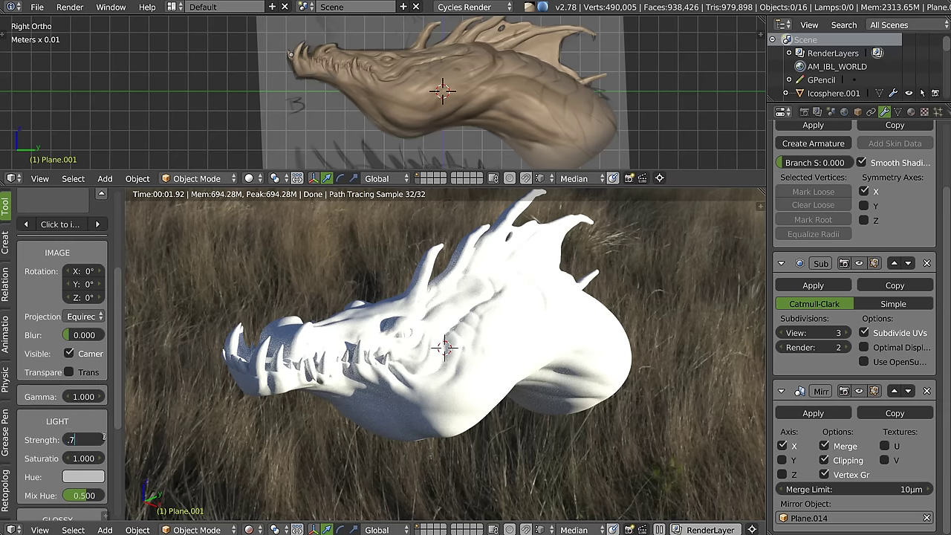
{"action": "key", "text": "Return"}
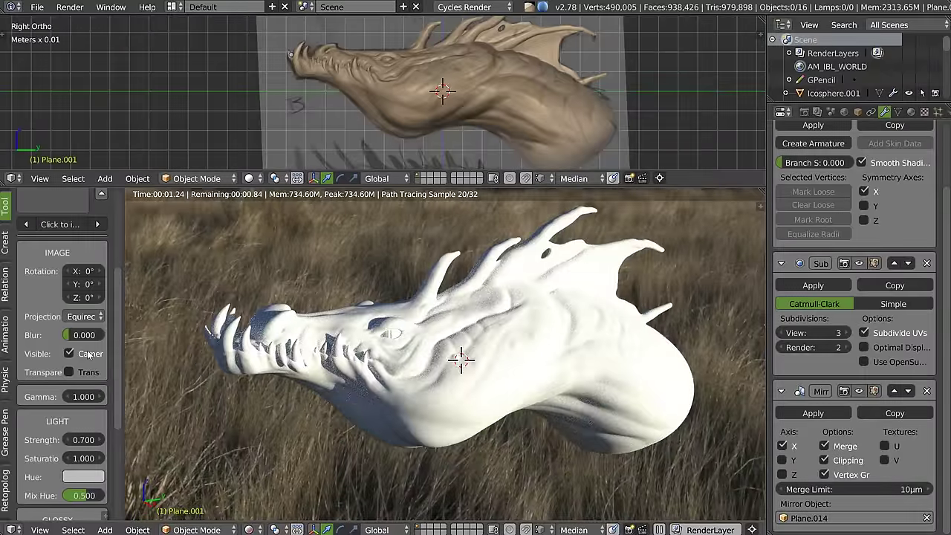
Step: Untick Visible Camera and load a balkon_evening HDRI from the thumbnail browser
{"action": "left_click", "coordinate": [69, 353]}
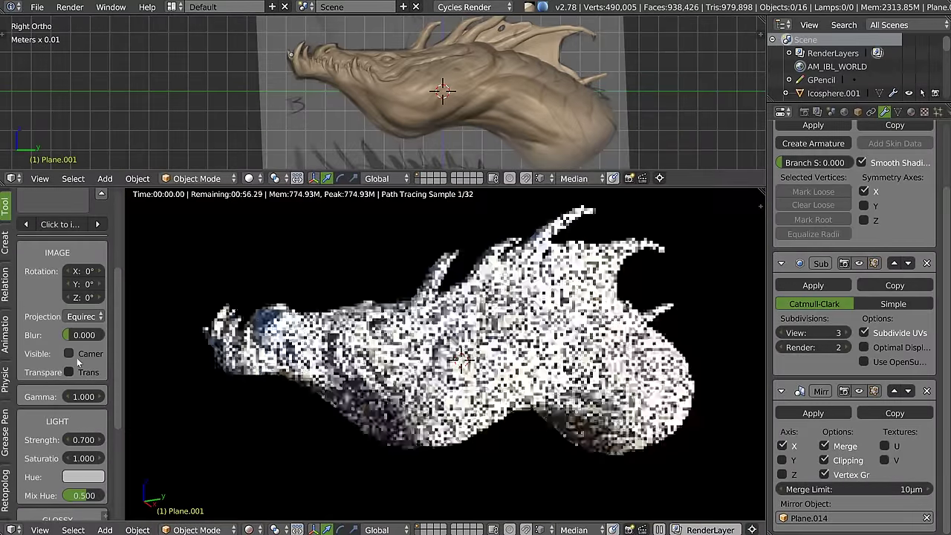
{"action": "scroll", "coordinate": [68, 244], "scroll_direction": "up", "scroll_amount": 5}
{"action": "left_click", "coordinate": [63, 299]}
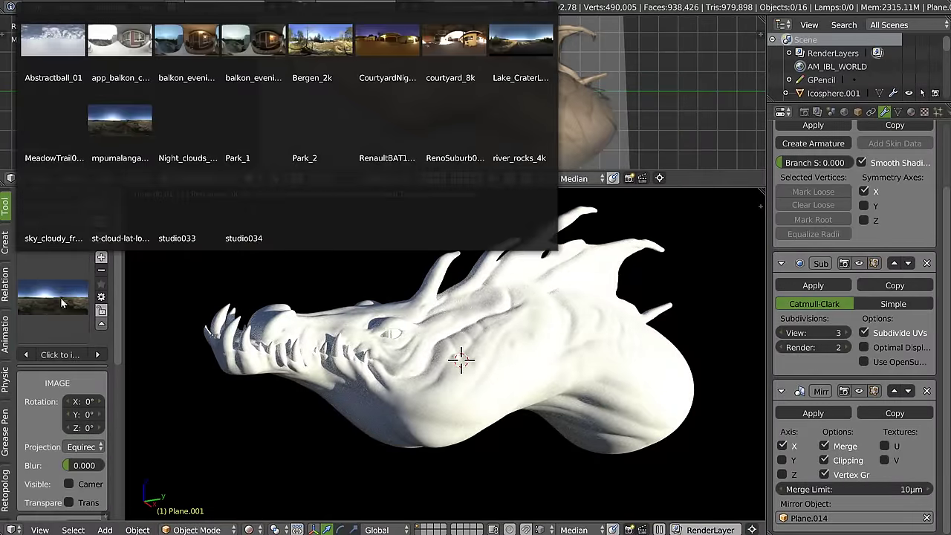
{"action": "left_click", "coordinate": [63, 291]}
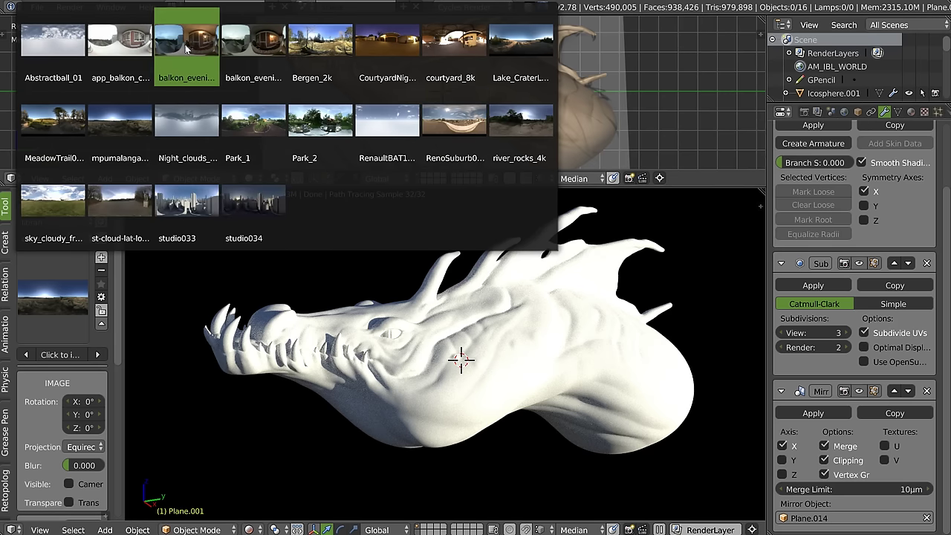
{"action": "key", "text": "Return"}
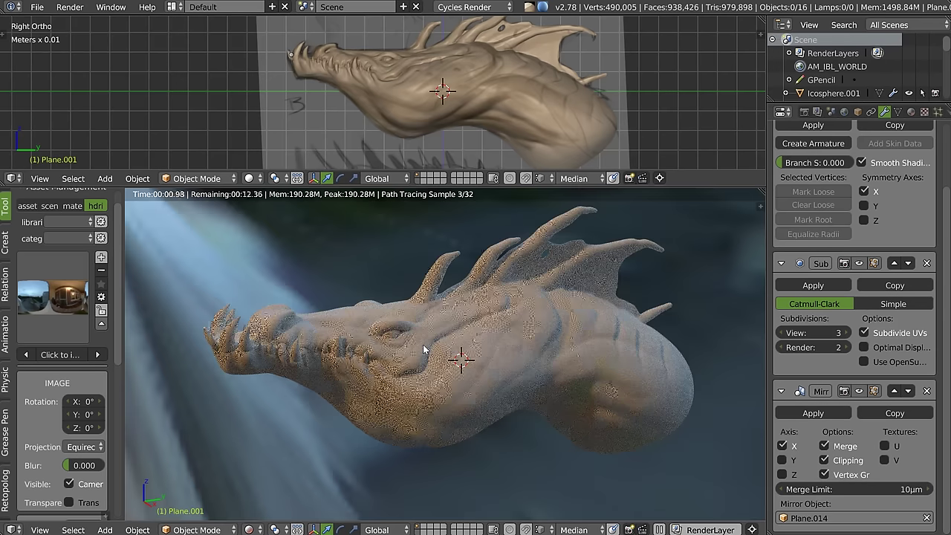
{"action": "middle_click_drag", "start_coordinate": [427, 325], "coordinate": [444, 338]}
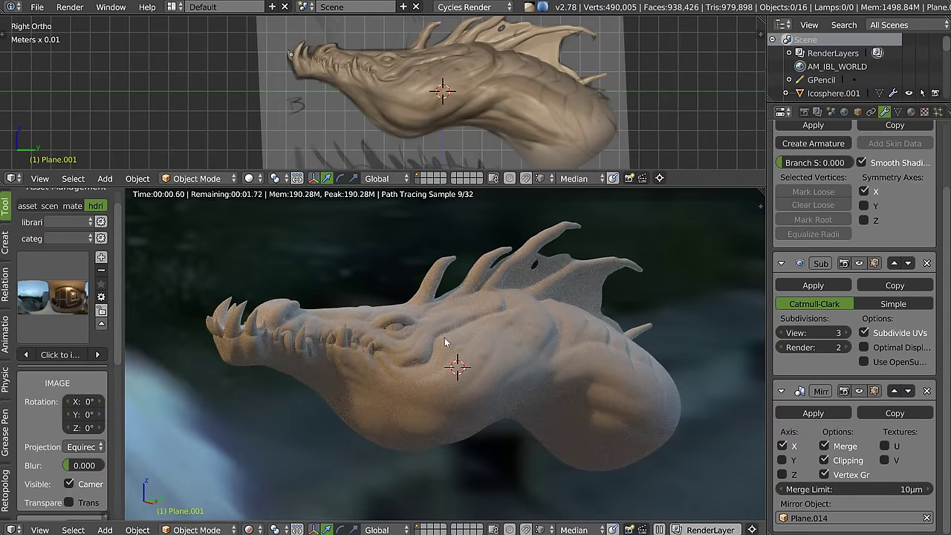
Step: Assign the Army_Red camouflage material to the dragon head from the materials asset library
{"action": "right_click", "coordinate": [400, 113]}
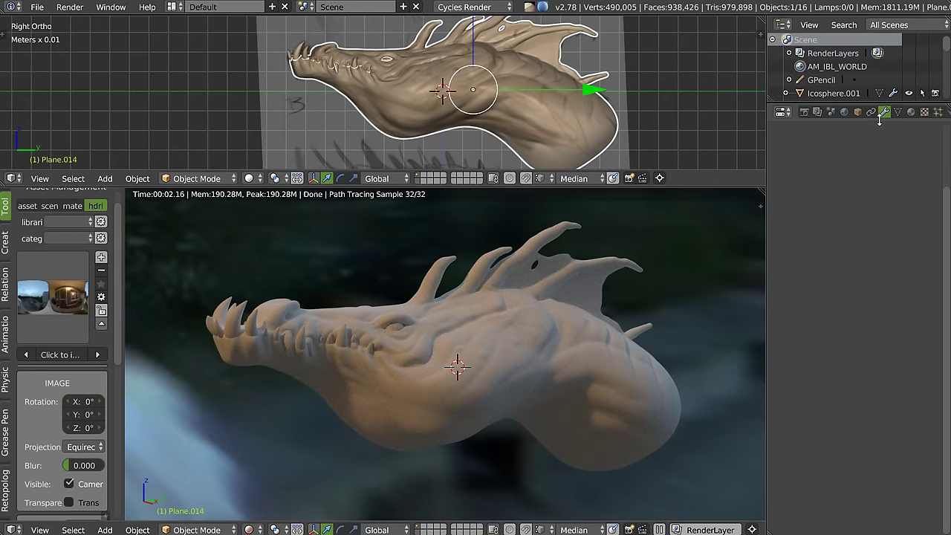
{"action": "left_click", "coordinate": [911, 112]}
{"action": "left_click", "coordinate": [867, 273]}
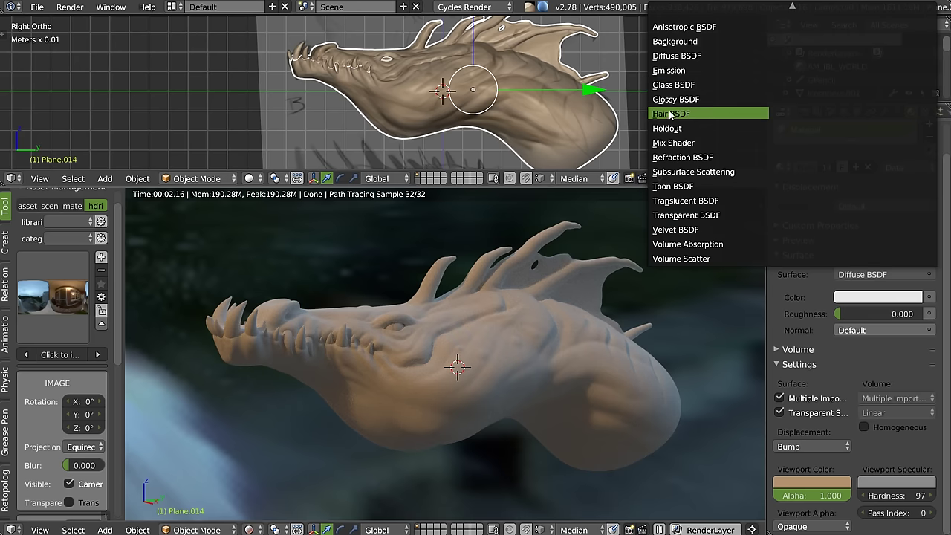
{"action": "left_click", "coordinate": [73, 206]}
{"action": "left_click", "coordinate": [47, 329]}
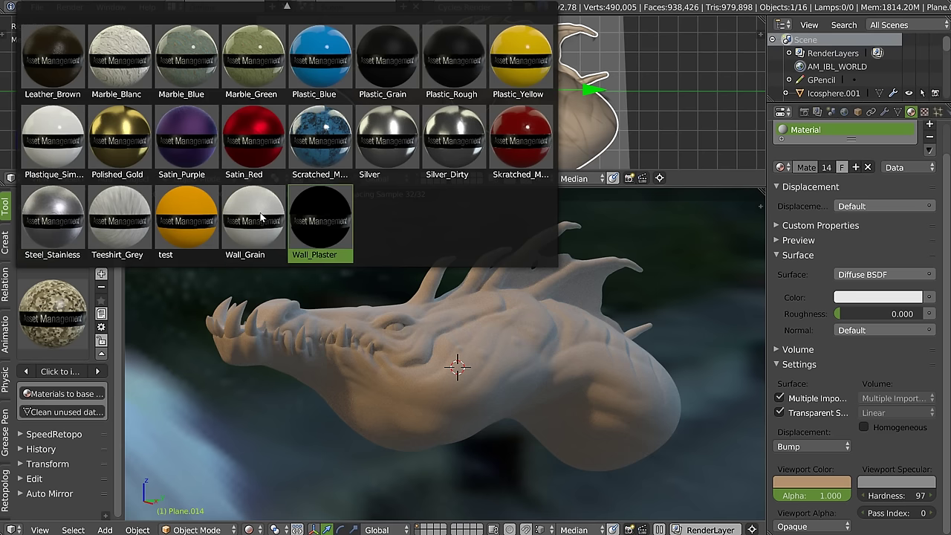
{"action": "scroll", "coordinate": [262, 217], "scroll_direction": "up", "scroll_amount": 5}
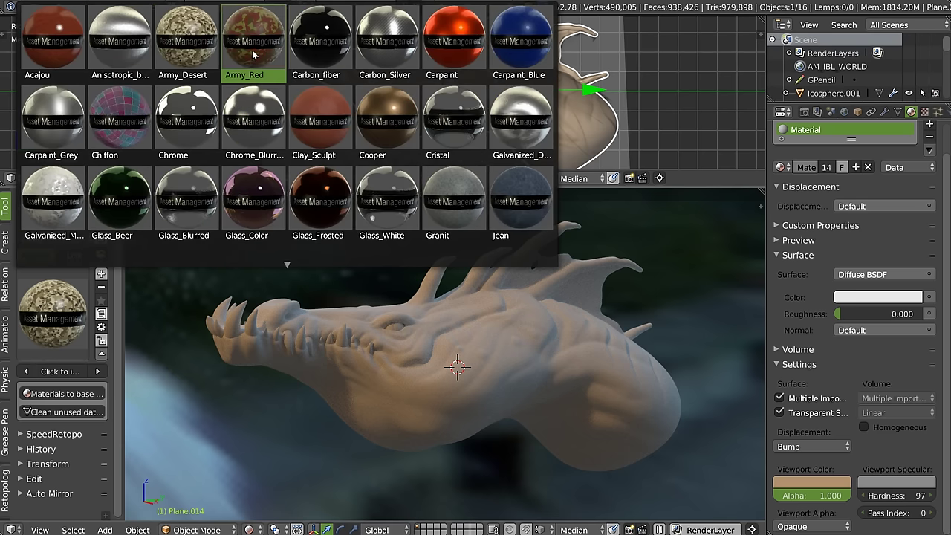
{"action": "left_click", "coordinate": [253, 54]}
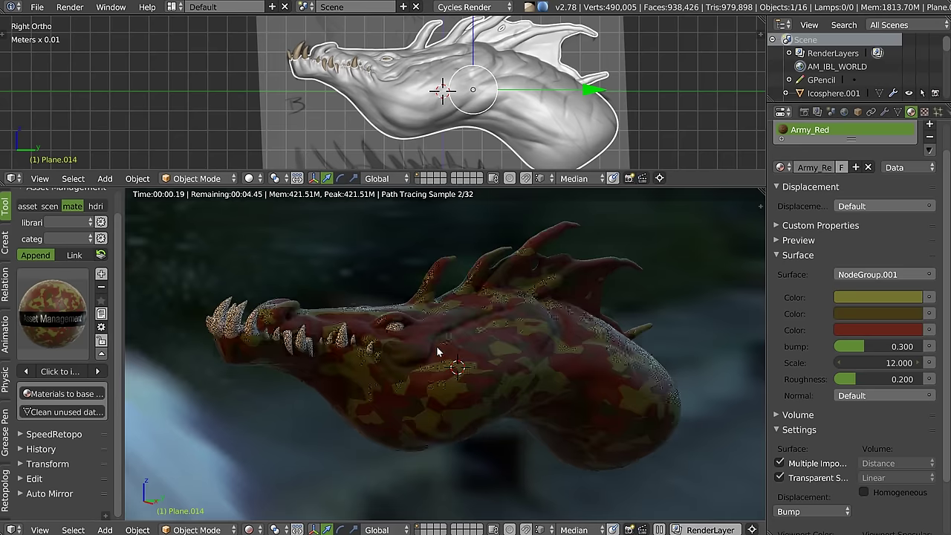
{"action": "middle_click_drag", "start_coordinate": [397, 343], "coordinate": [403, 329]}
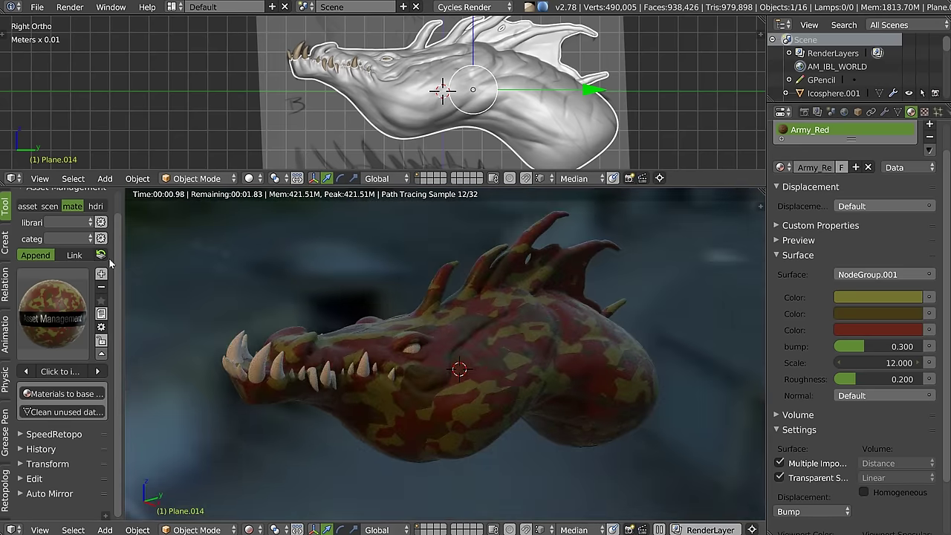
{"action": "left_click", "coordinate": [94, 207]}
Step: Hide the HDRI from the background and rotate it to 250° on Z
{"action": "left_click", "coordinate": [69, 484]}
{"action": "middle_click_drag", "start_coordinate": [168, 339], "coordinate": [406, 286]}
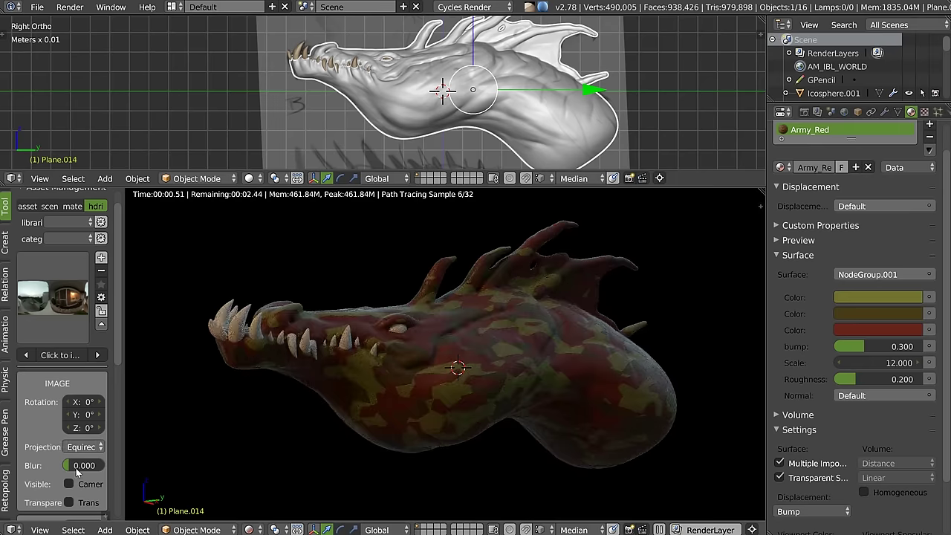
{"action": "mouse_move", "coordinate": [94, 433]}
{"action": "left_mouse_down"}
{"action": "mouse_move", "coordinate": [349, 431]}
{"action": "mouse_move", "coordinate": [162, 434]}
{"action": "left_mouse_up"}
{"action": "mouse_move", "coordinate": [91, 431]}
{"action": "left_mouse_down"}
{"action": "mouse_move", "coordinate": [757, 429]}
{"action": "mouse_move", "coordinate": [450, 450]}
{"action": "left_mouse_up"}
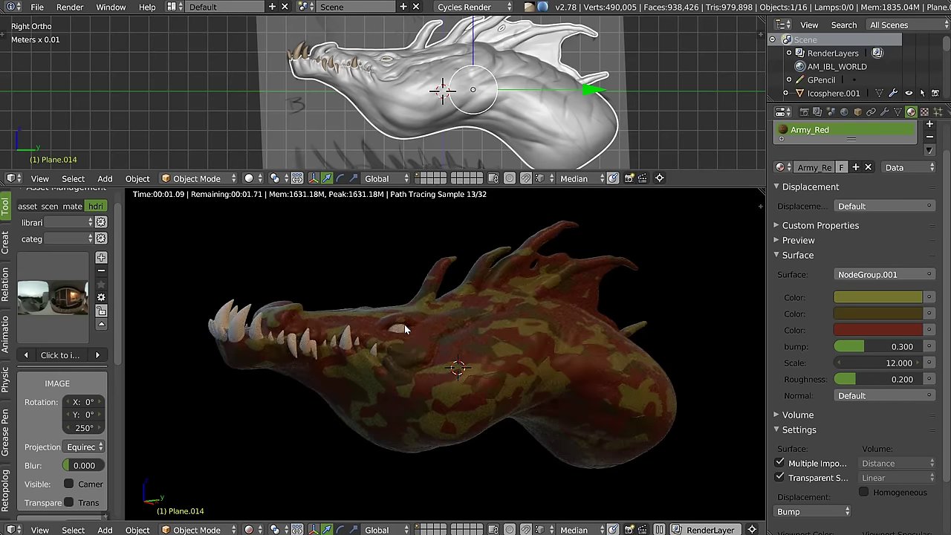
Step: Assign the Scratched_Metal_Blue library material to the dragon
{"action": "left_click", "coordinate": [72, 206]}
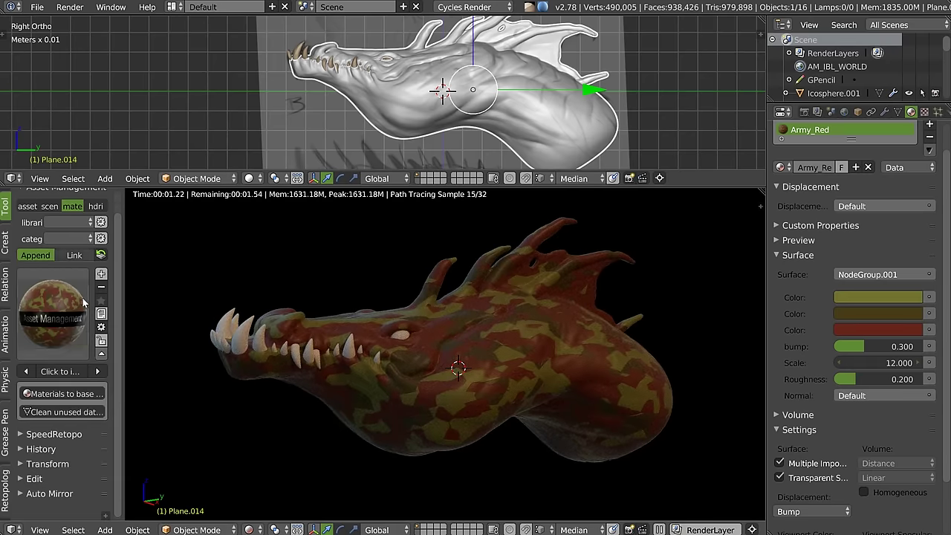
{"action": "left_click", "coordinate": [61, 330]}
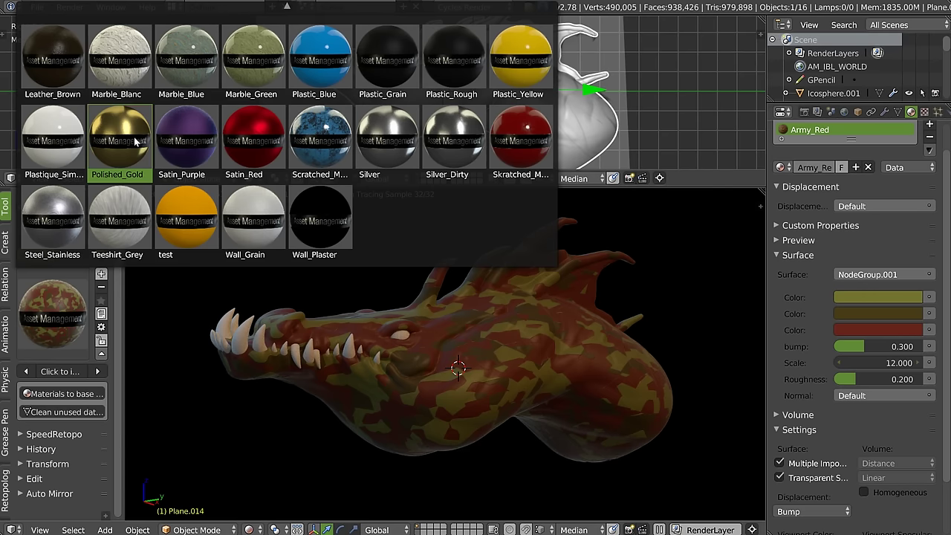
{"action": "key", "text": "Right"}
{"action": "key", "text": "Right"}
{"action": "key", "text": "Right"}
{"action": "key", "text": "Right"}
{"action": "key", "text": "Right"}
{"action": "key", "text": "Right"}
{"action": "key", "text": "Right"}
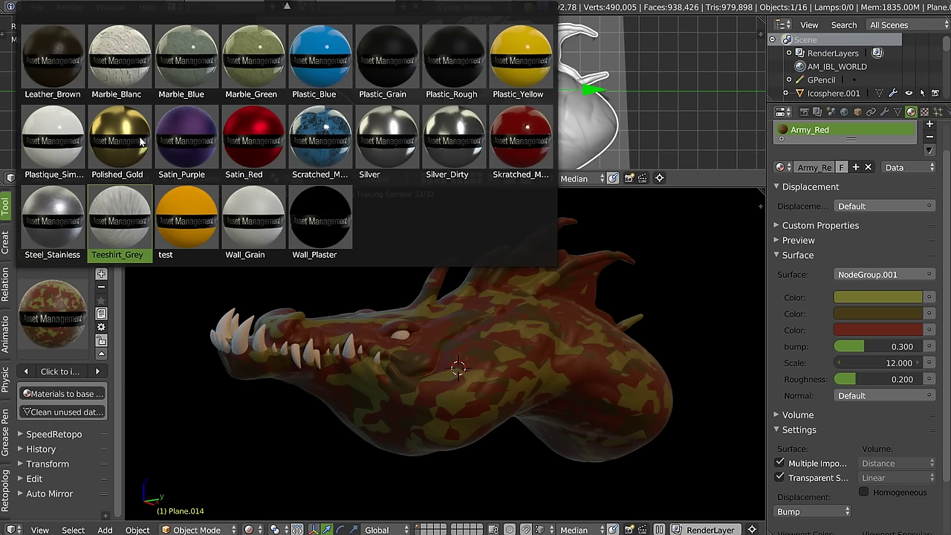
{"action": "left_click", "coordinate": [316, 141]}
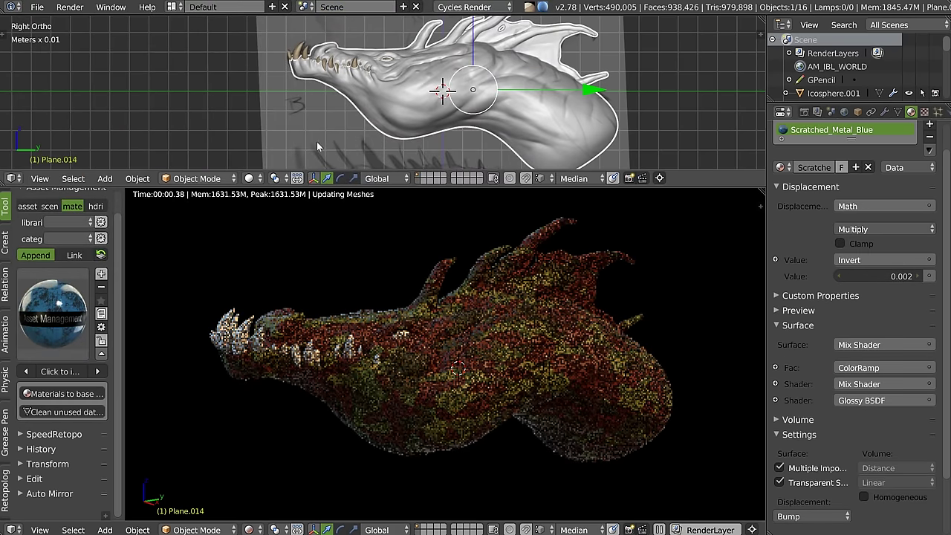
Step: Apply the Cooper material from the library grid to the dragon and orbit to check it
{"action": "middle_click_drag", "start_coordinate": [448, 356], "coordinate": [326, 368]}
{"action": "mouse_move", "coordinate": [356, 333]}
{"action": "middle_mouse_down"}
{"action": "mouse_move", "coordinate": [385, 363]}
{"action": "mouse_move", "coordinate": [220, 377]}
{"action": "middle_mouse_up"}
{"action": "left_click", "coordinate": [52, 312]}
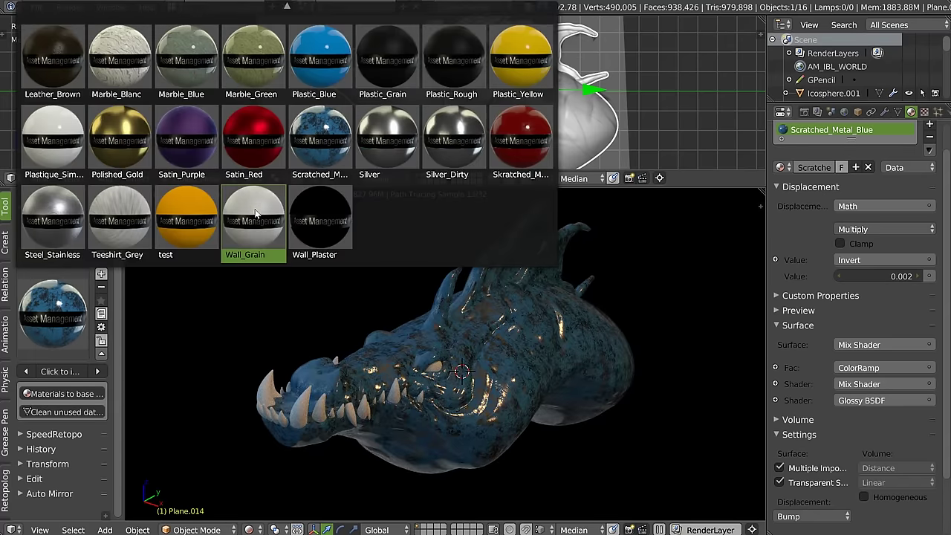
{"action": "scroll", "coordinate": [256, 212], "scroll_direction": "up", "scroll_amount": 5}
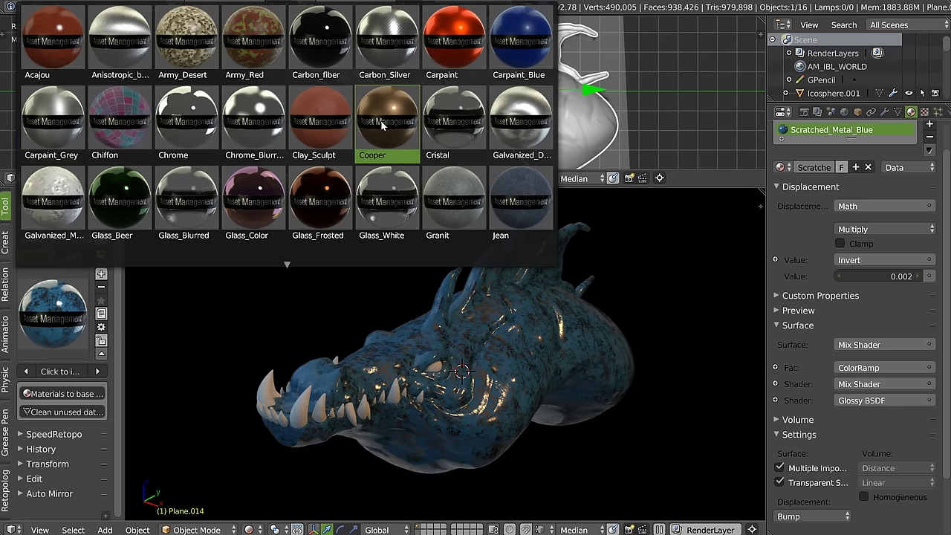
{"action": "left_click", "coordinate": [382, 126]}
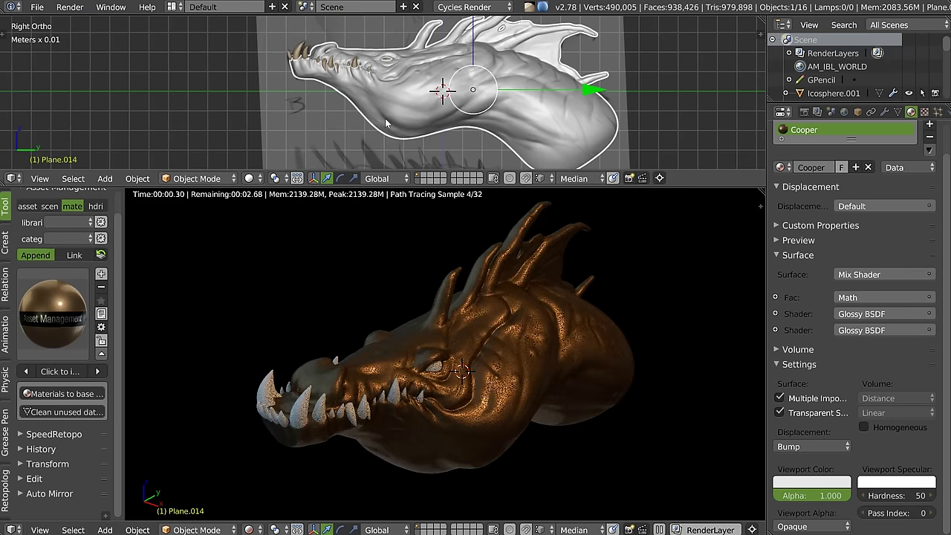
{"action": "mouse_move", "coordinate": [375, 361]}
{"action": "middle_mouse_down"}
{"action": "mouse_move", "coordinate": [348, 369]}
{"action": "mouse_move", "coordinate": [345, 389]}
{"action": "mouse_move", "coordinate": [405, 364]}
{"action": "mouse_move", "coordinate": [377, 360]}
{"action": "middle_mouse_up"}
{"action": "scroll", "coordinate": [409, 115], "scroll_direction": "down", "scroll_amount": 3}
{"action": "mouse_move", "coordinate": [408, 115]}
{"action": "middle_mouse_down"}
{"action": "mouse_move", "coordinate": [404, 101]}
{"action": "mouse_move", "coordinate": [404, 121]}
{"action": "middle_mouse_up"}
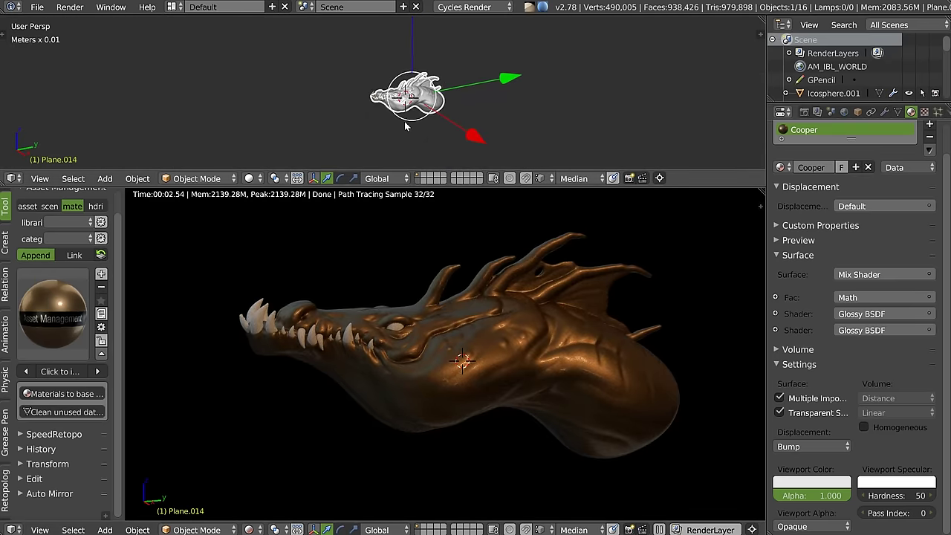
Step: Add an Area lamp, rotate it toward the dragon and try a strength of 166.3
{"action": "key", "text": "a"}
{"action": "right_click", "coordinate": [406, 106]}
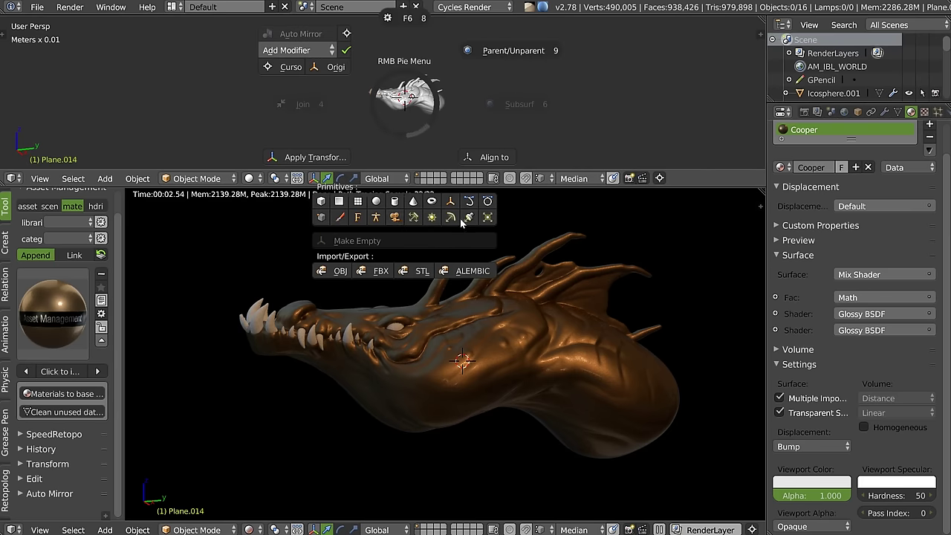
{"action": "left_click", "coordinate": [414, 217]}
{"action": "key", "text": "r"}
{"action": "left_click", "coordinate": [394, 122]}
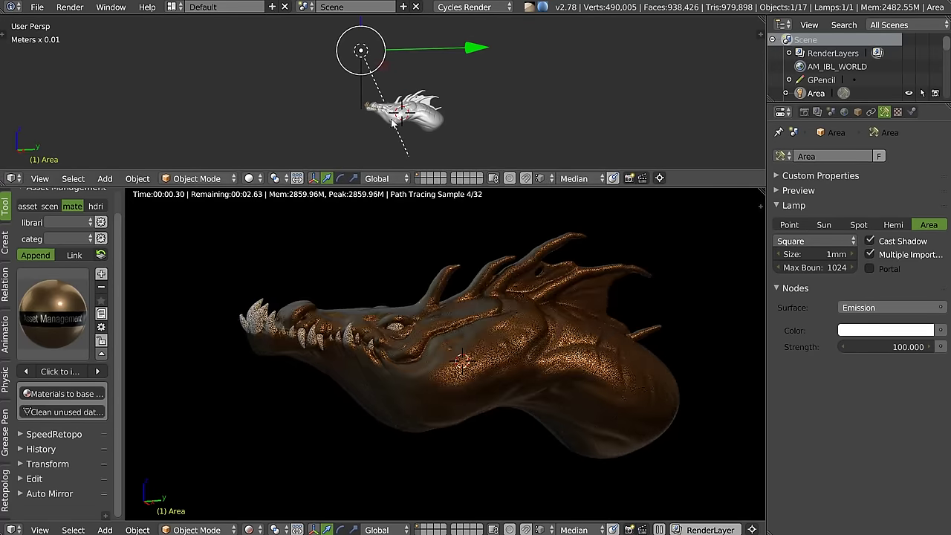
{"action": "key", "text": "w"}
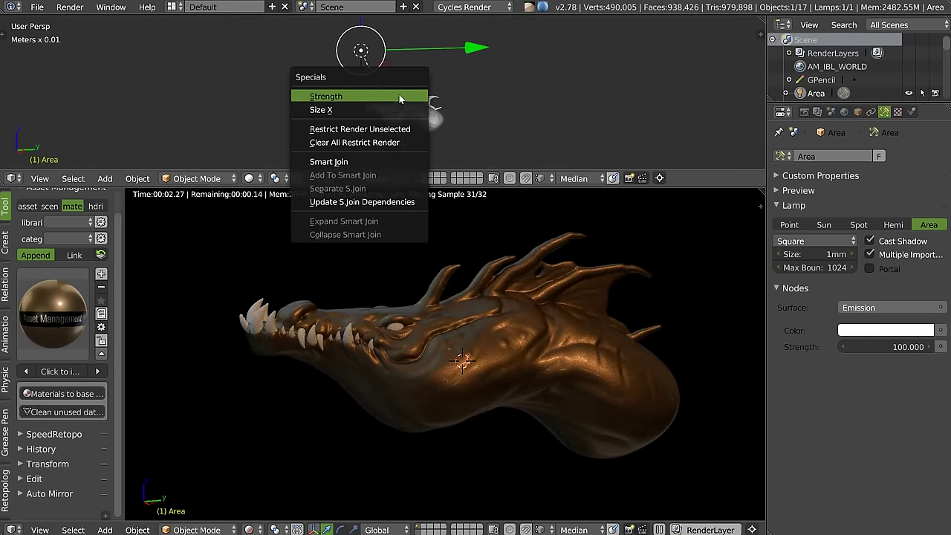
{"action": "left_click", "coordinate": [352, 96]}
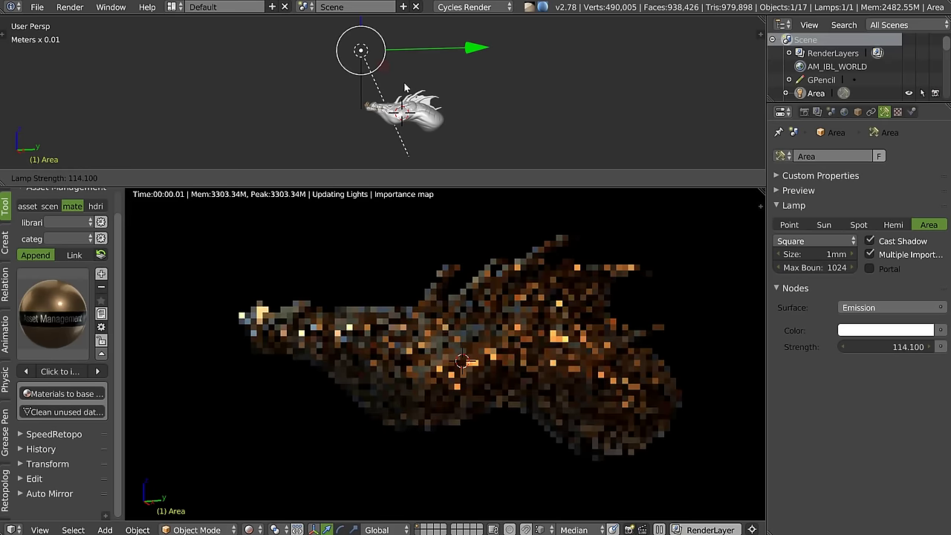
{"action": "left_click", "coordinate": [597, 84]}
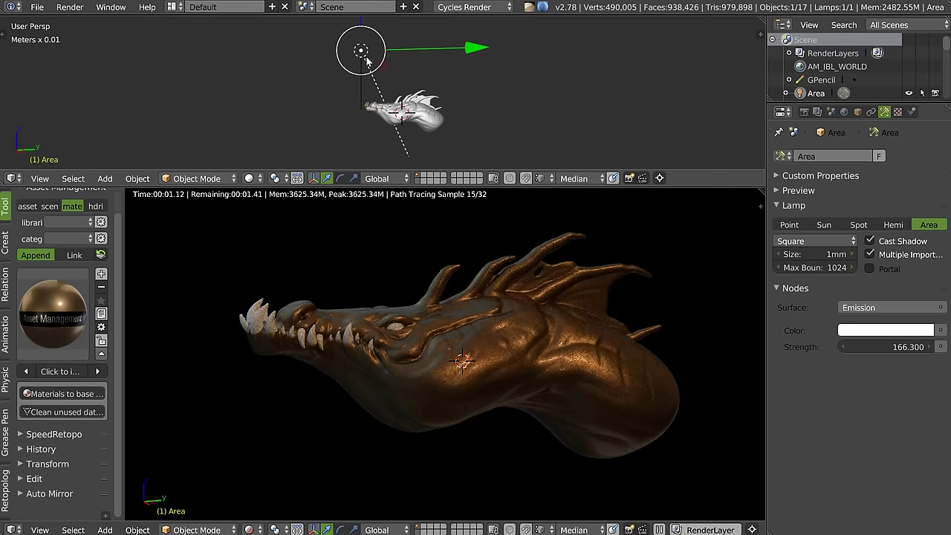
Step: Aim the lamp at the dragon, raise it, and set its emission strength to 500
{"action": "mouse_move", "coordinate": [458, 100]}
{"action": "middle_mouse_down"}
{"action": "mouse_move", "coordinate": [469, 112]}
{"action": "mouse_move", "coordinate": [403, 99]}
{"action": "mouse_move", "coordinate": [520, 70]}
{"action": "middle_mouse_up"}
{"action": "key", "text": "r"}
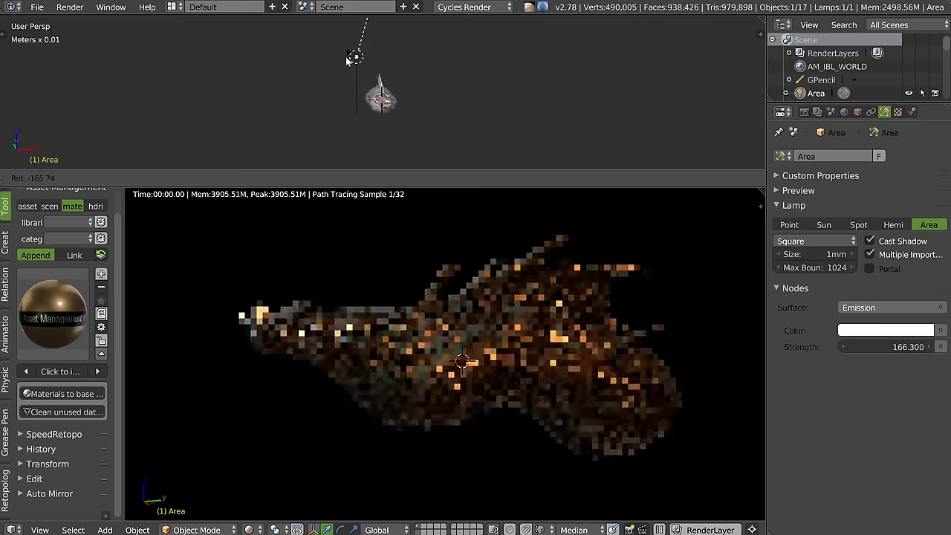
{"action": "left_click", "coordinate": [418, 78]}
{"action": "key", "text": "g"}
{"action": "left_click", "coordinate": [446, 60]}
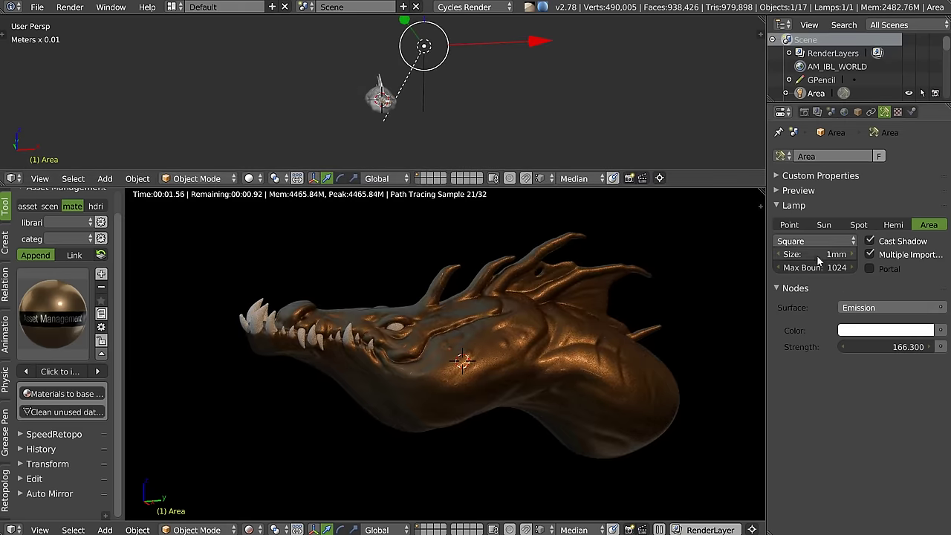
{"action": "double_click", "coordinate": [873, 344]}
{"action": "type", "text": "500"}
{"action": "key", "text": "Return"}
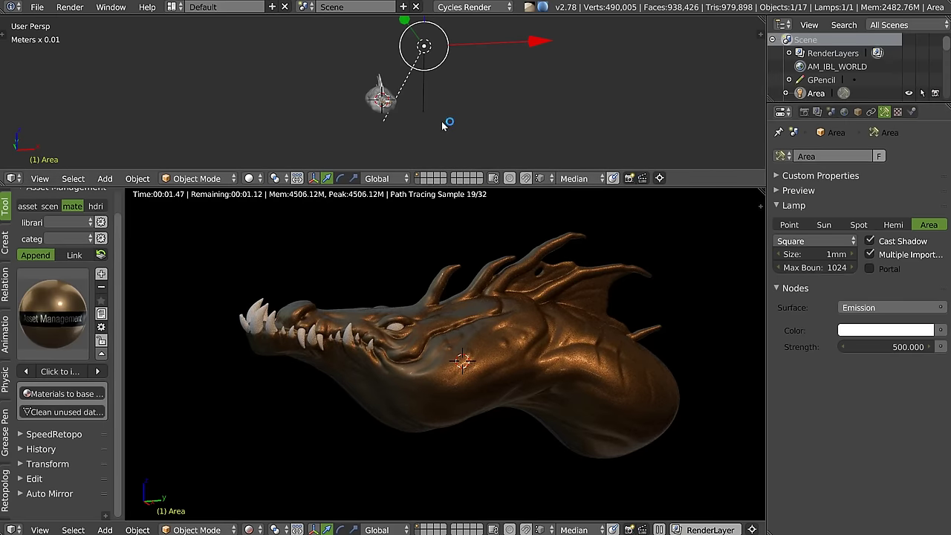
Step: Duplicate the lamp as Area.001 and aim the copy at the dragon
{"action": "key", "text": "shift+d"}
{"action": "left_click", "coordinate": [338, 91]}
{"action": "key", "text": "r"}
{"action": "left_click", "coordinate": [308, 38]}
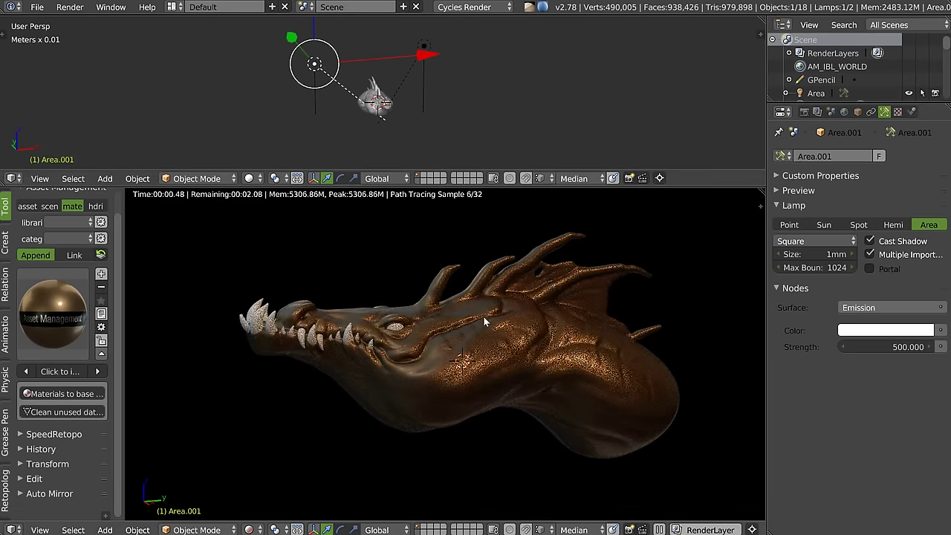
Step: Move the second lamp, Area.001, into a new position
{"action": "middle_click_drag", "start_coordinate": [402, 99], "coordinate": [384, 86]}
{"action": "key", "text": "g"}
{"action": "left_click", "coordinate": [282, 104]}
{"action": "key", "text": "g"}
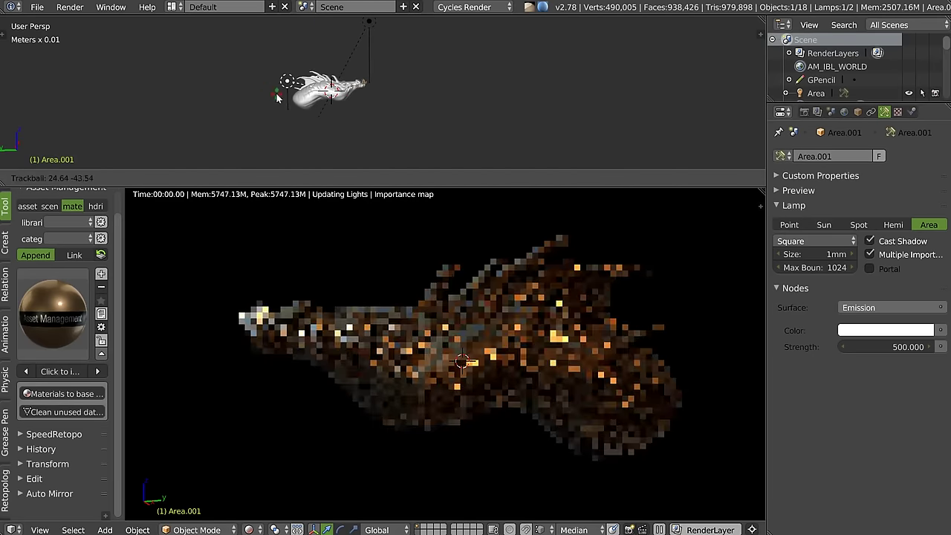
{"action": "left_click", "coordinate": [304, 109]}
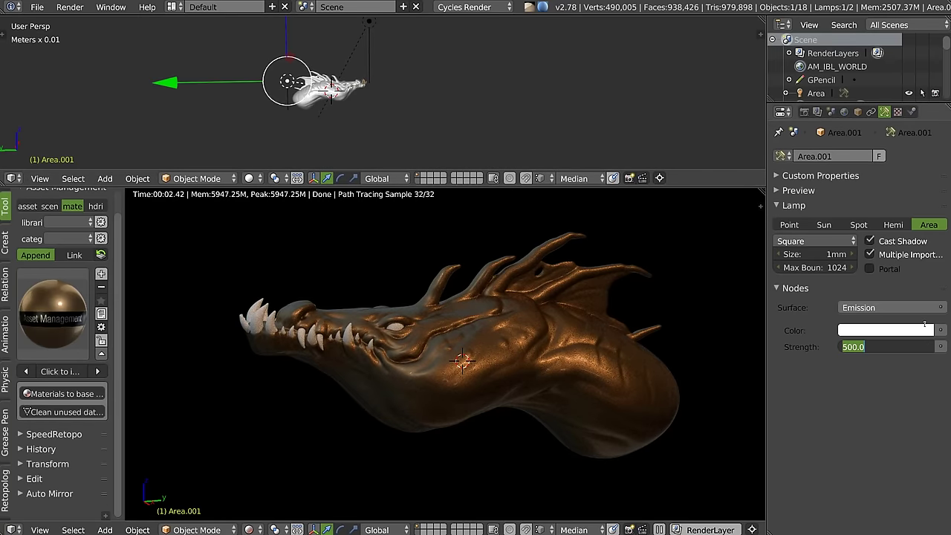
{"action": "type", "text": "1000"}
Step: Set Area.001's strength to 10000 and the world HDRI light strength to 0
{"action": "key", "text": "Return"}
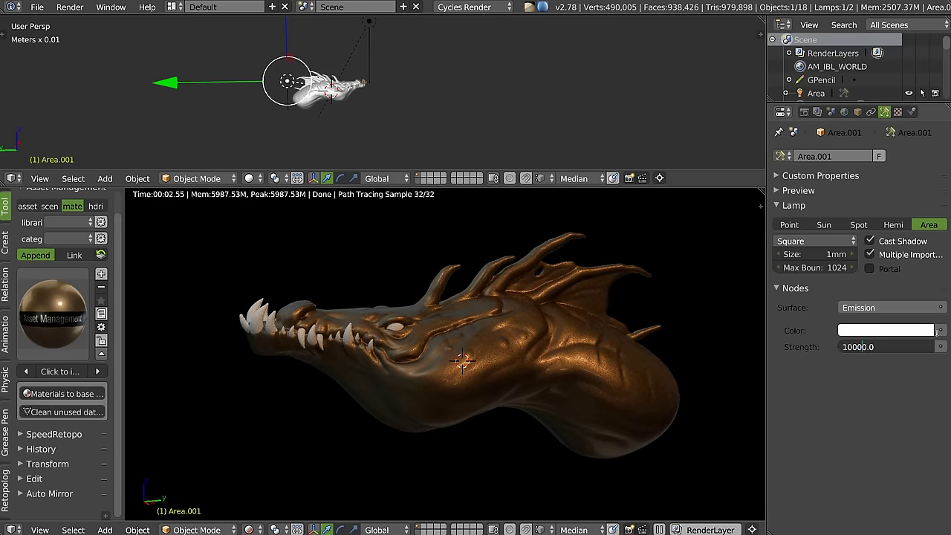
{"action": "key", "text": "Return"}
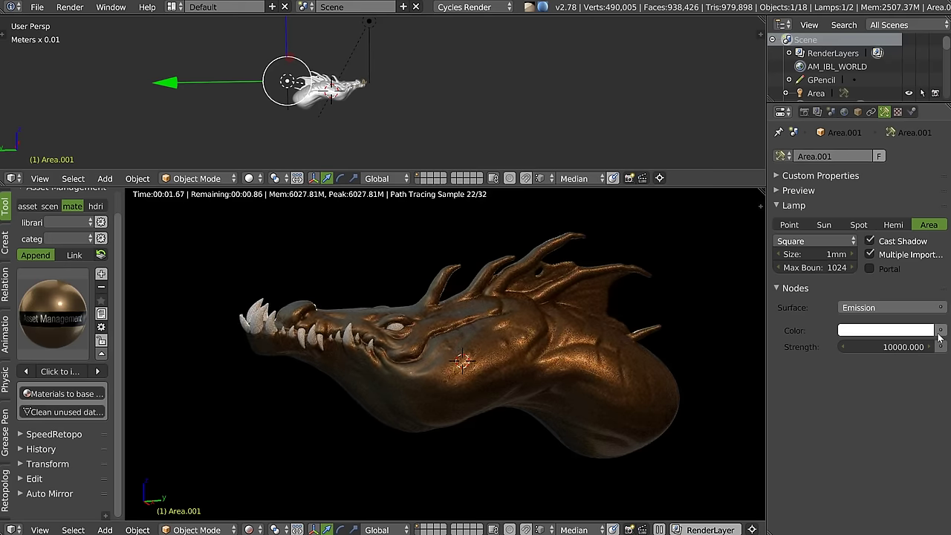
{"action": "left_click", "coordinate": [844, 112]}
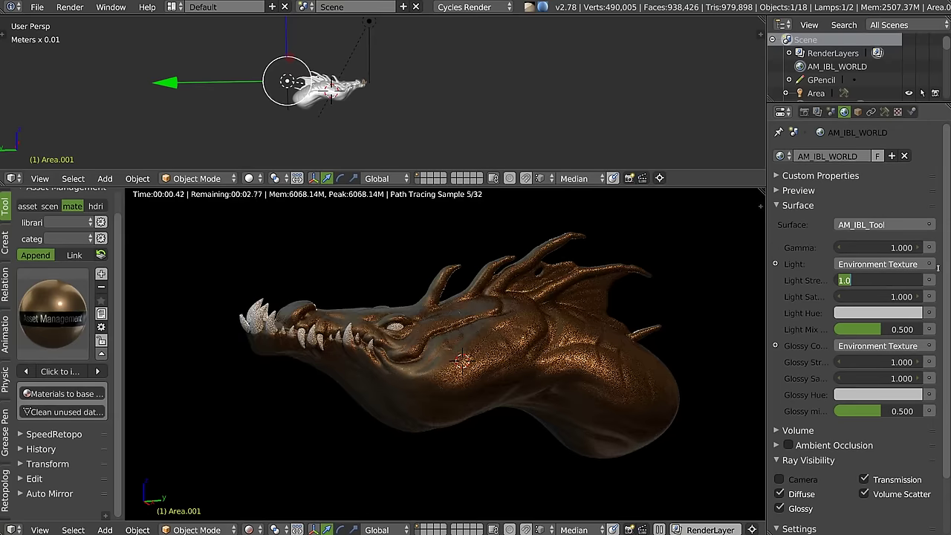
{"action": "key", "text": "BackSpace"}
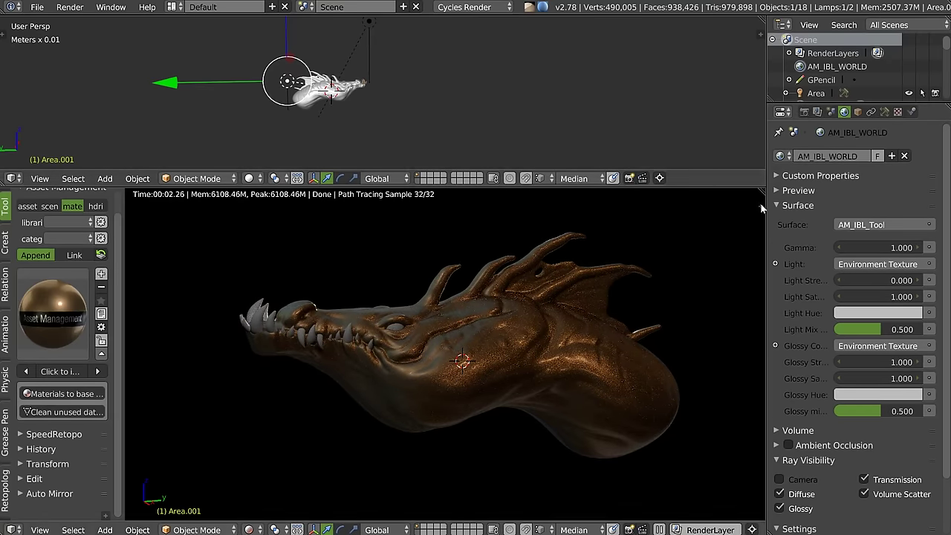
Step: Change the second lamp's emission colour from white to magenta
{"action": "left_click", "coordinate": [885, 112]}
{"action": "left_click", "coordinate": [892, 328]}
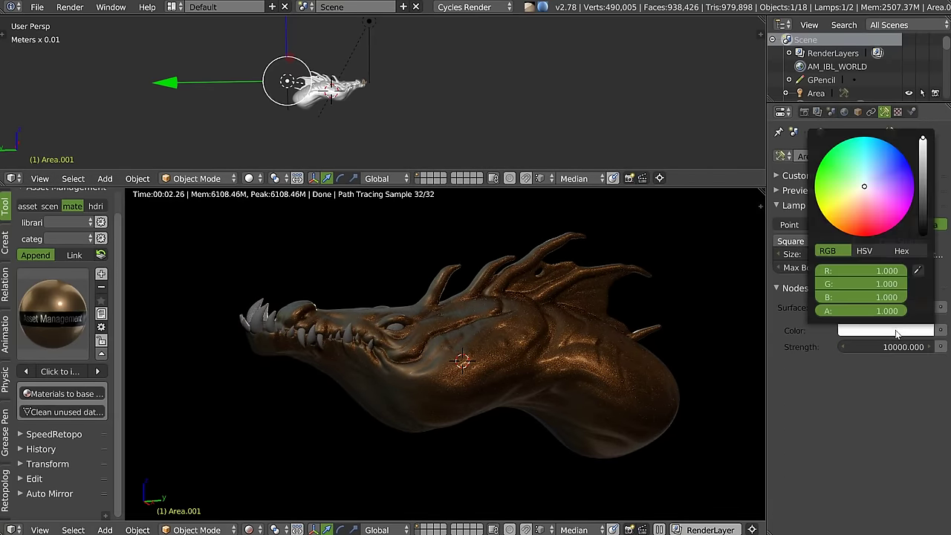
{"action": "mouse_move", "coordinate": [866, 206]}
{"action": "left_mouse_down"}
{"action": "mouse_move", "coordinate": [866, 234]}
{"action": "mouse_move", "coordinate": [831, 238]}
{"action": "mouse_move", "coordinate": [934, 201]}
{"action": "left_mouse_up"}
{"action": "left_click", "coordinate": [884, 331]}
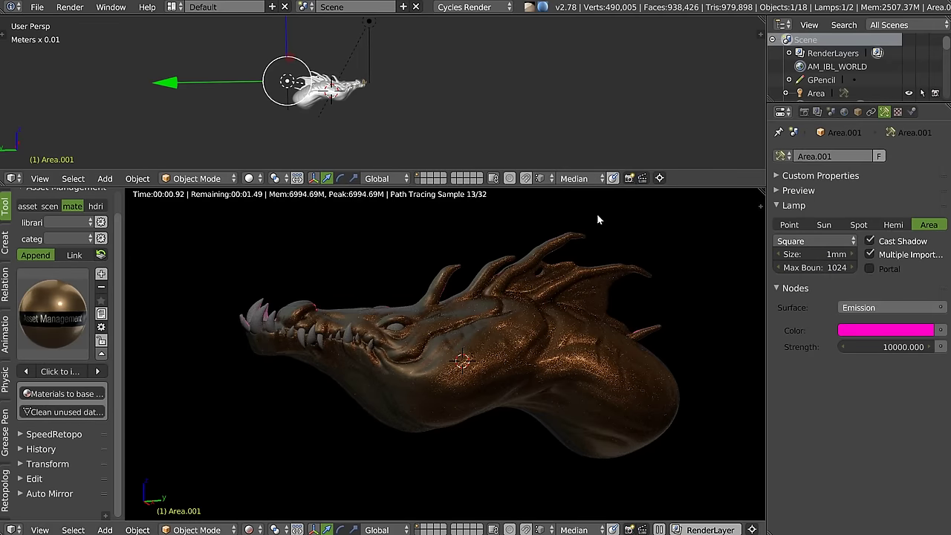
Step: Move the lamp up and left, close to the dragon's head
{"action": "left_click_drag", "start_coordinate": [307, 93], "coordinate": [382, 76]}
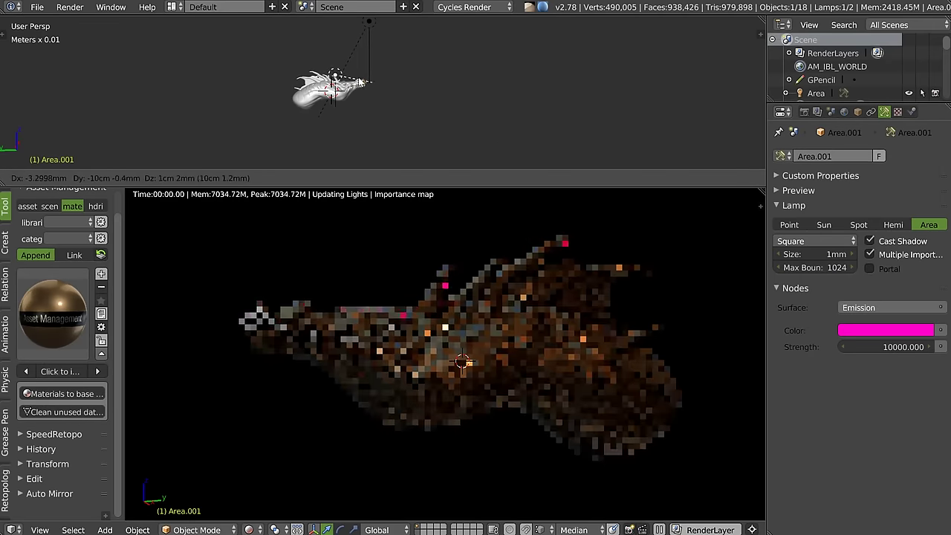
{"action": "middle_click_drag", "start_coordinate": [404, 120], "coordinate": [410, 98]}
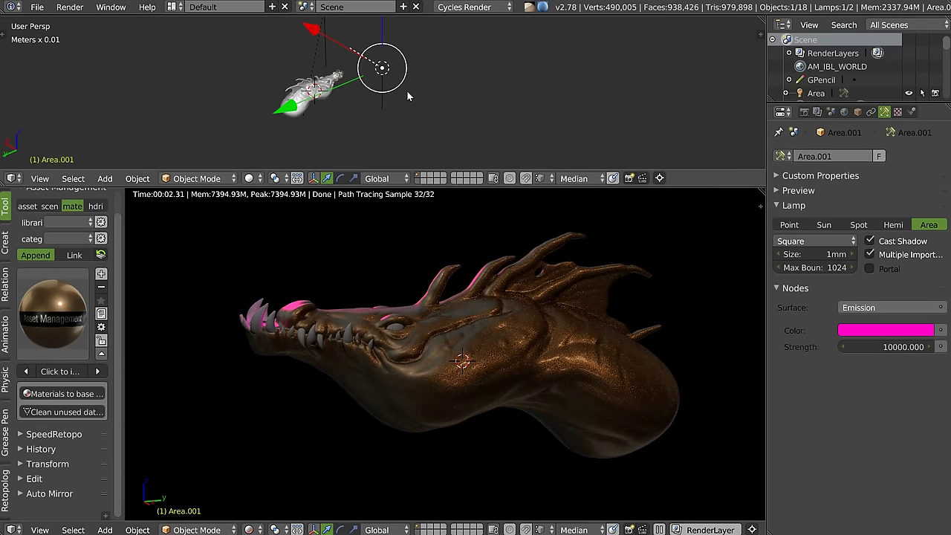
{"action": "key", "text": "g"}
{"action": "left_click", "coordinate": [350, 123]}
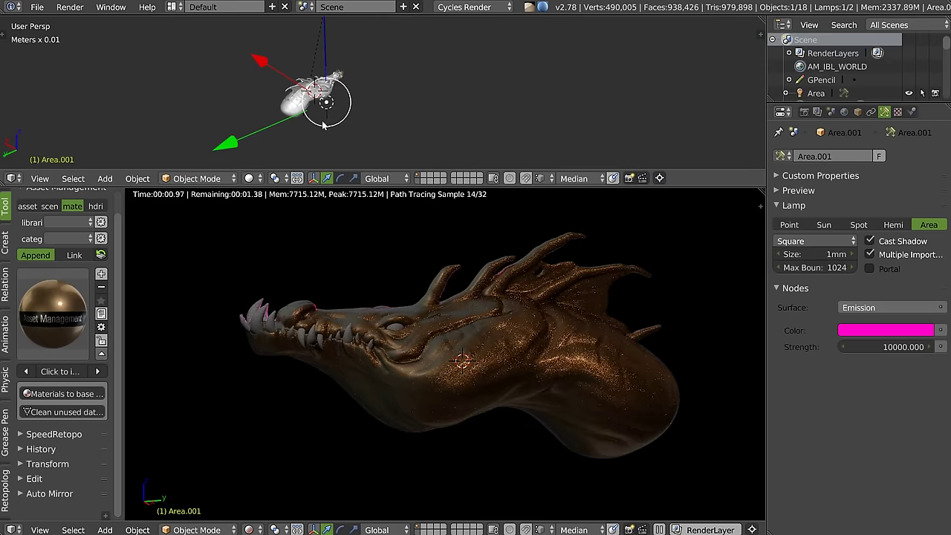
{"action": "key", "text": "r"}
{"action": "right_click", "coordinate": [347, 118]}
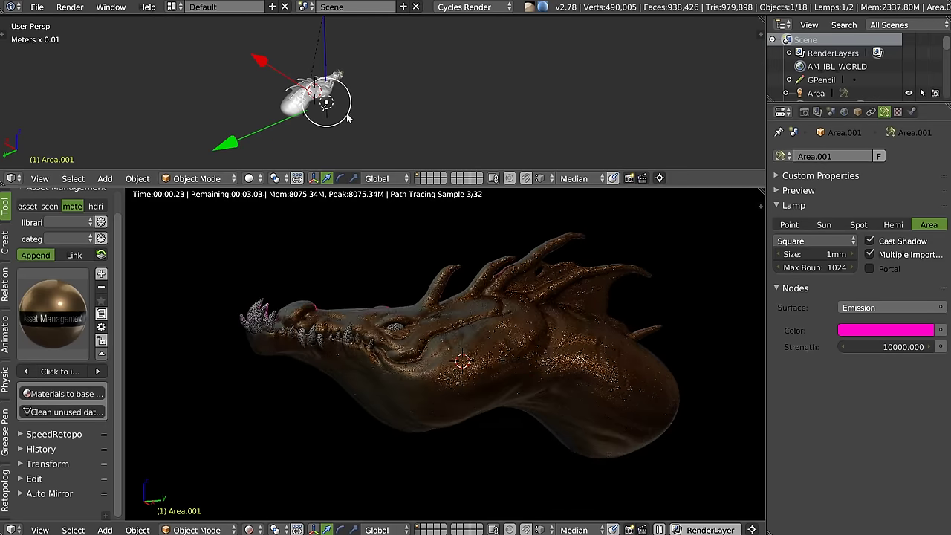
{"action": "key", "text": "g"}
{"action": "left_click", "coordinate": [325, 108]}
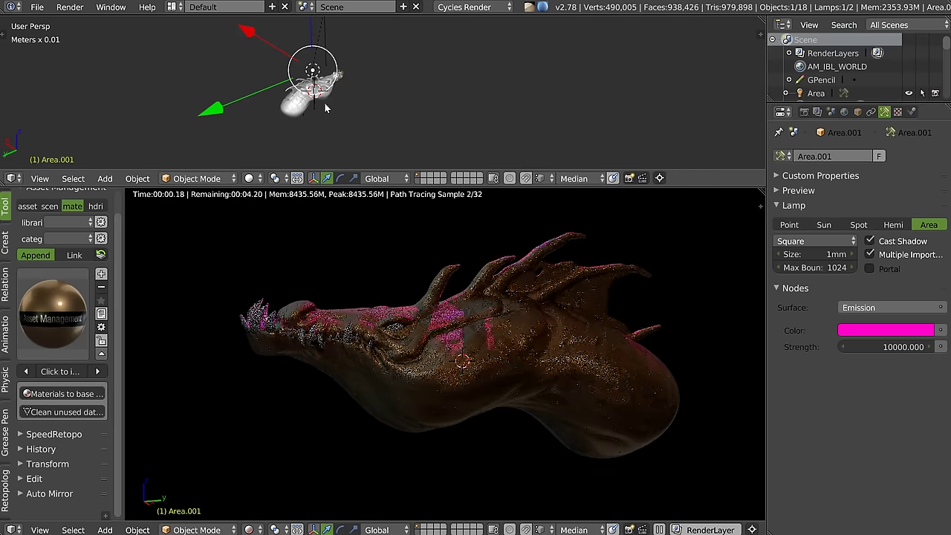
{"action": "mouse_move", "coordinate": [325, 108]}
{"action": "middle_mouse_down"}
{"action": "mouse_move", "coordinate": [315, 109]}
{"action": "mouse_move", "coordinate": [325, 101]}
{"action": "middle_mouse_up"}
Step: Recolour the lamp deep orange (R 0.432, G 0.053, B 0.001)
{"action": "left_click", "coordinate": [875, 330]}
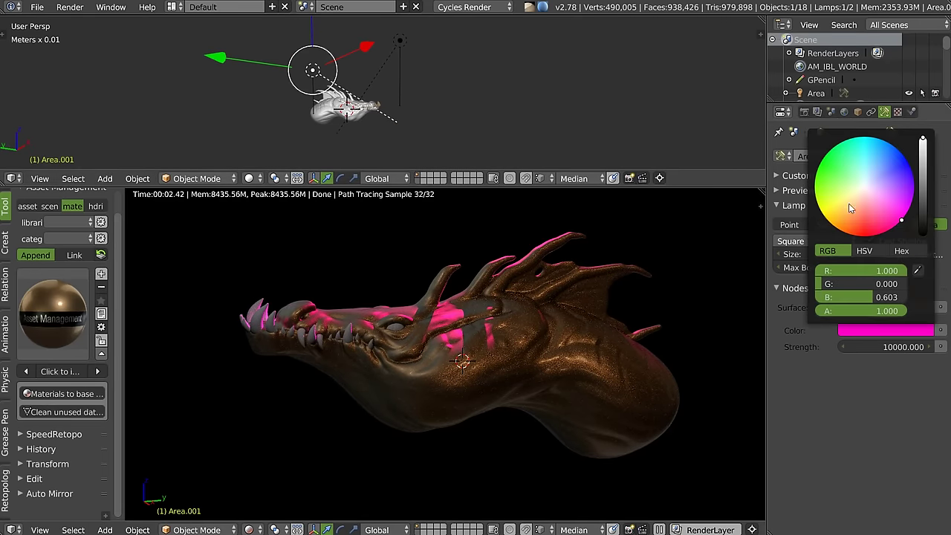
{"action": "left_click", "coordinate": [852, 216]}
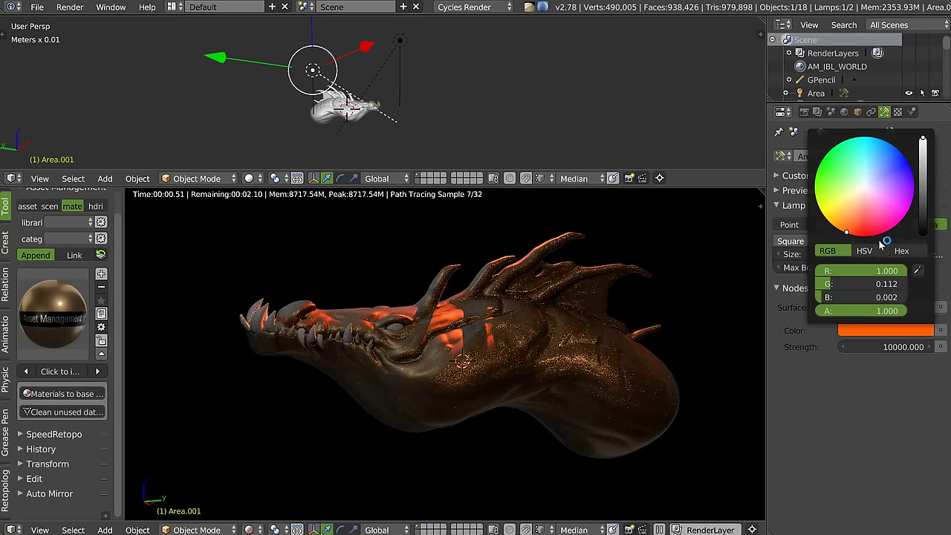
{"action": "left_click", "coordinate": [908, 332]}
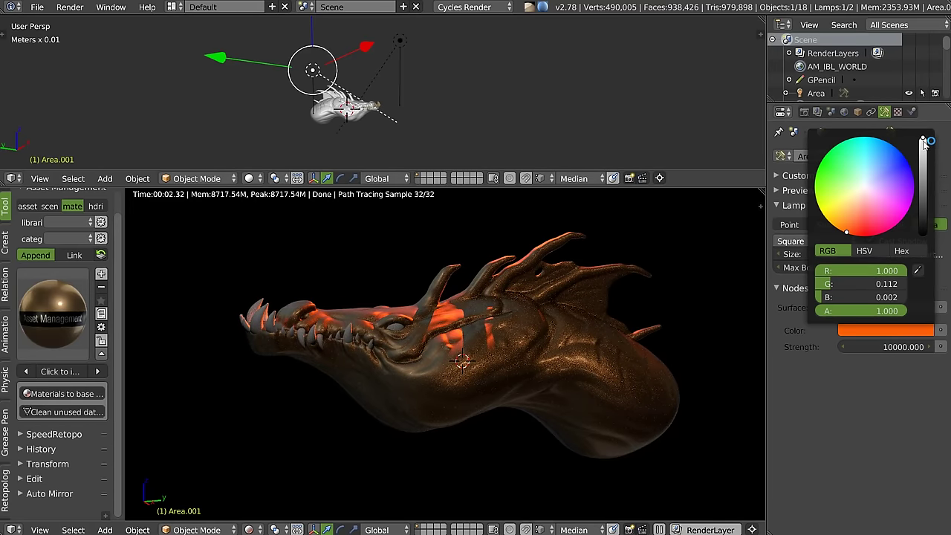
{"action": "left_click_drag", "start_coordinate": [925, 143], "coordinate": [928, 171]}
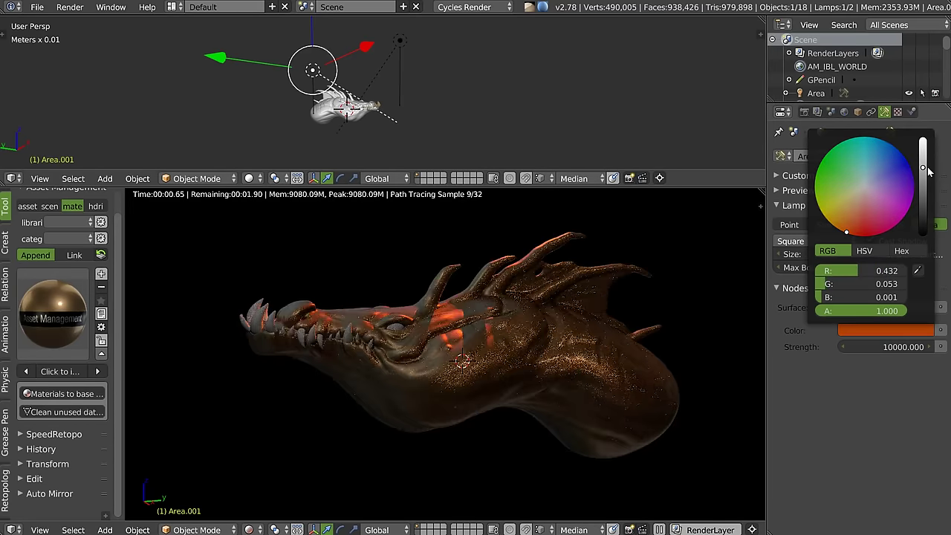
{"action": "mouse_move", "coordinate": [245, 104]}
{"action": "middle_mouse_down"}
{"action": "mouse_move", "coordinate": [270, 81]}
{"action": "mouse_move", "coordinate": [255, 87]}
{"action": "middle_mouse_up"}
Step: Rotate and move the orange lamp so it glows along the dragon's underside
{"action": "key", "text": "r"}
{"action": "key", "text": "r"}
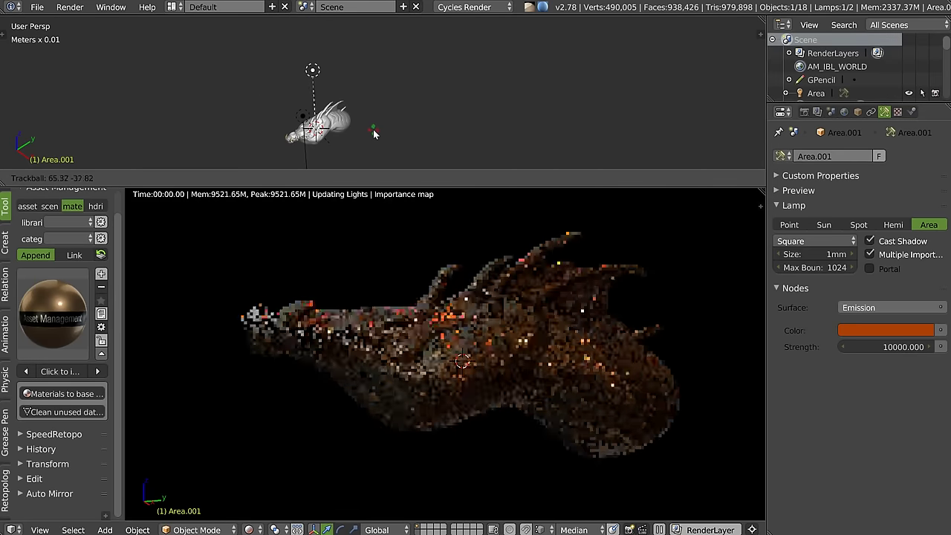
{"action": "left_click", "coordinate": [357, 139]}
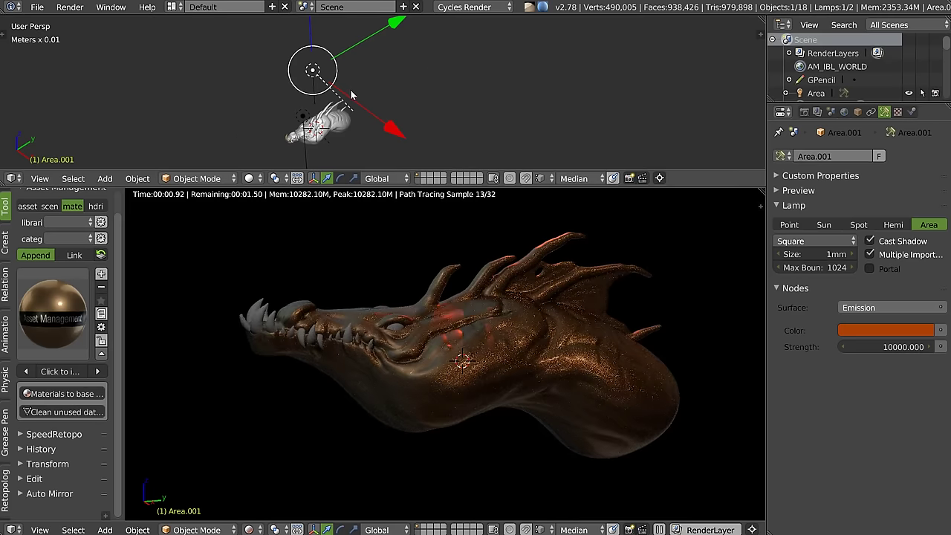
{"action": "key", "text": "g"}
{"action": "left_click", "coordinate": [311, 107]}
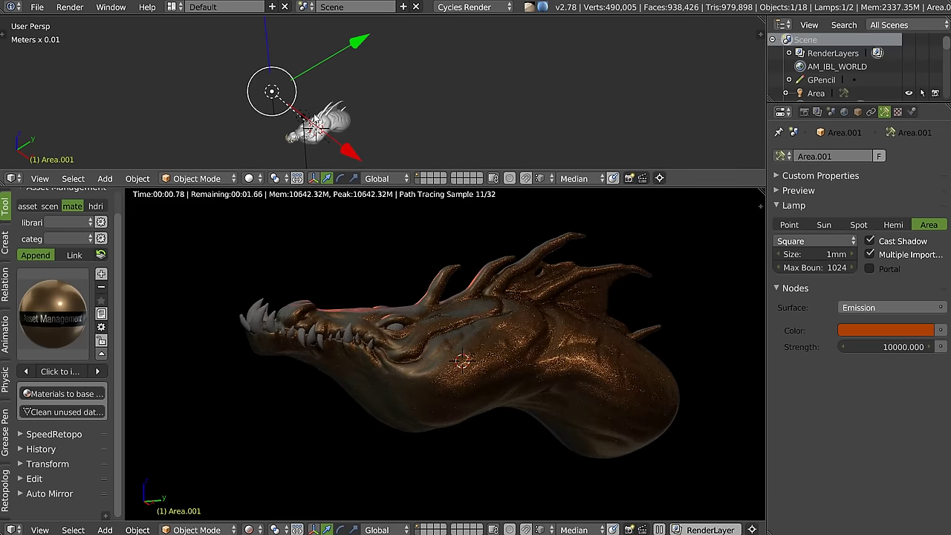
{"action": "middle_click_drag", "start_coordinate": [347, 117], "coordinate": [340, 93]}
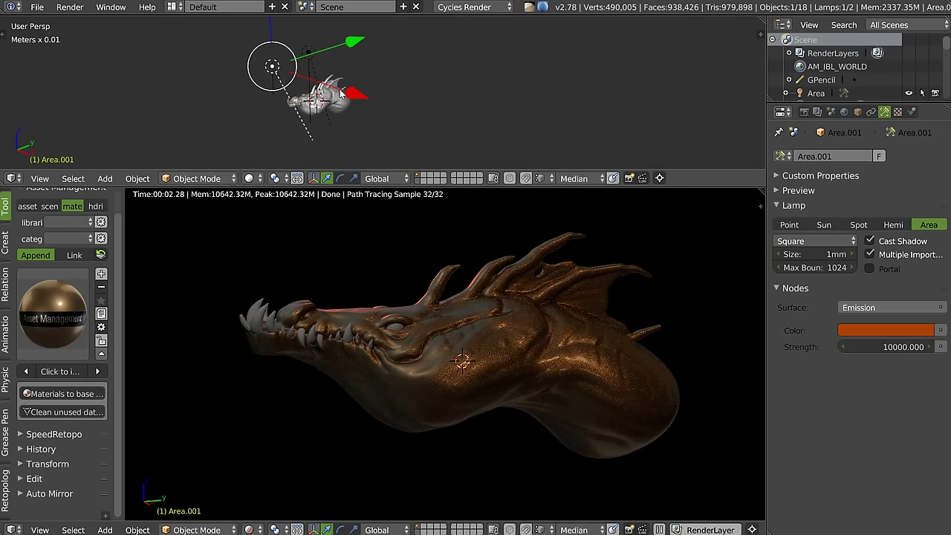
{"action": "key", "text": "r"}
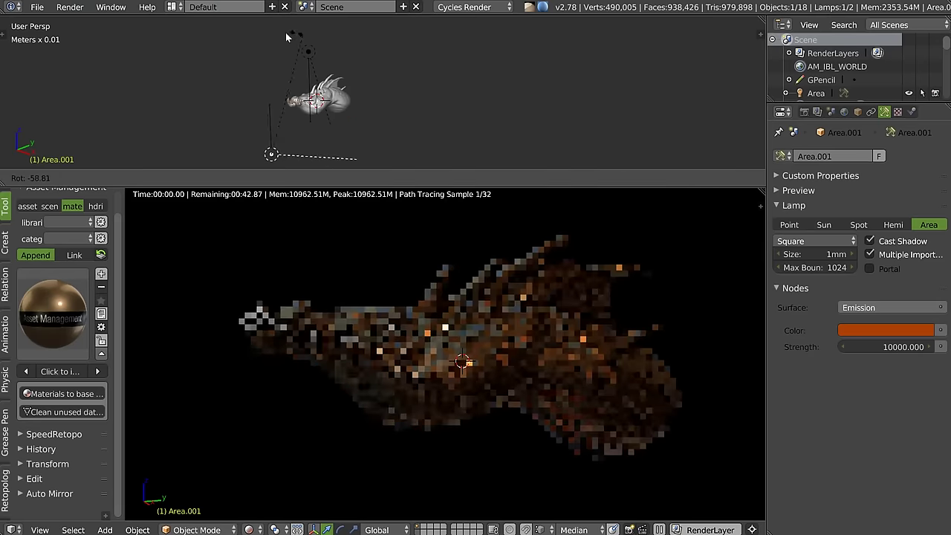
{"action": "left_click", "coordinate": [181, 52]}
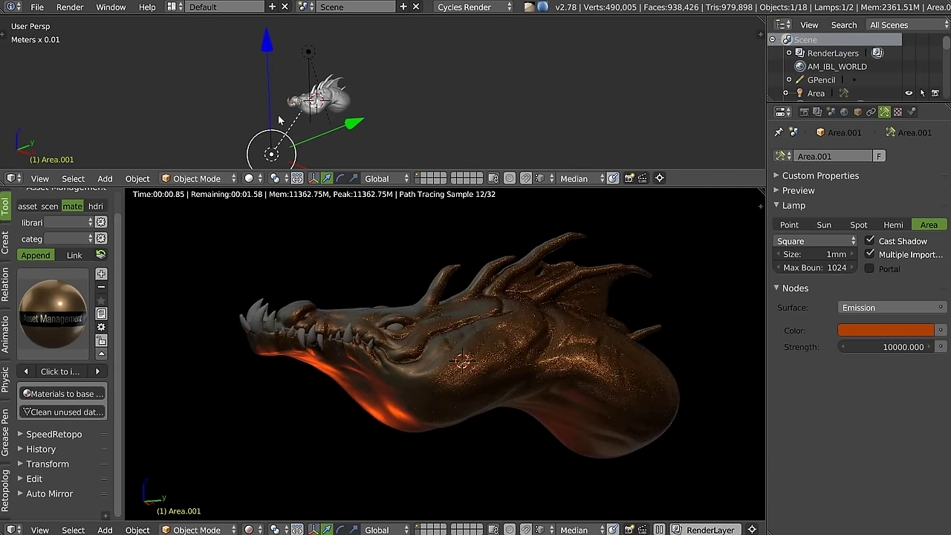
{"action": "key", "text": "r"}
{"action": "left_click", "coordinate": [411, 147]}
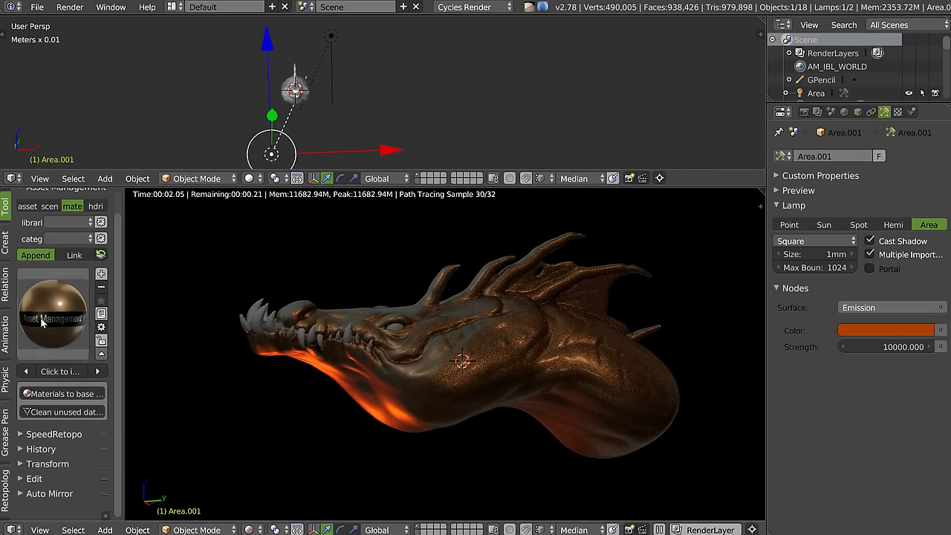
Step: Set the HDRI light strength to 1.000 and tilt the orange lamp up at the dragon
{"action": "left_click", "coordinate": [95, 206]}
{"action": "scroll", "coordinate": [72, 484], "scroll_direction": "down", "scroll_amount": 5}
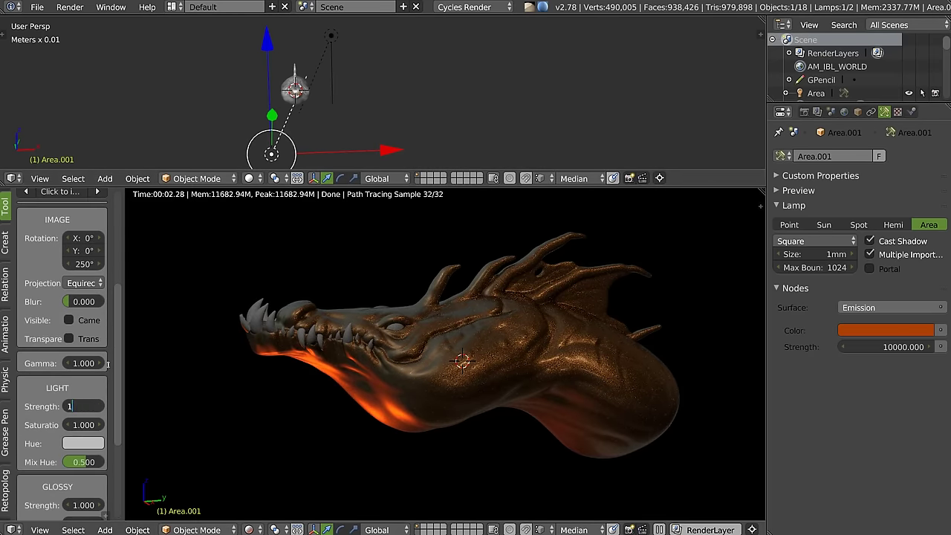
{"action": "key", "text": "Return"}
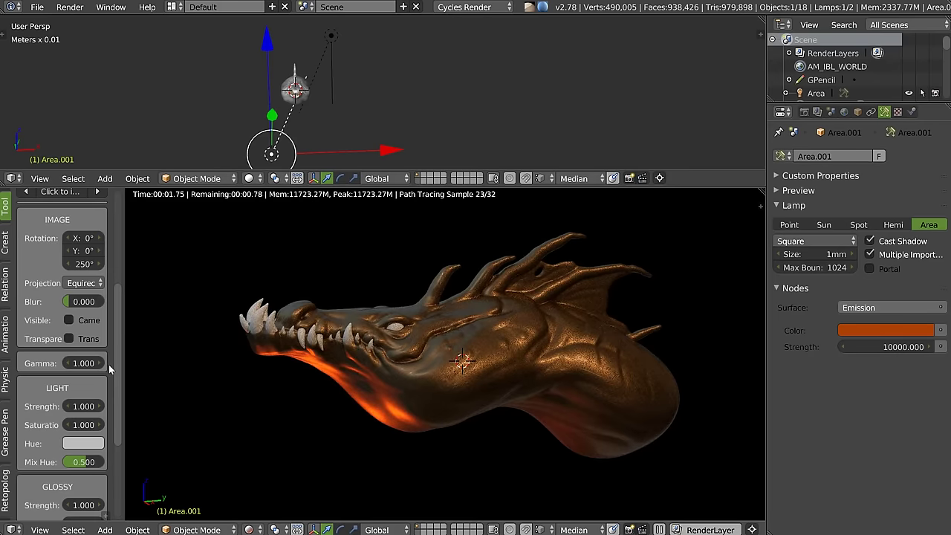
{"action": "middle_click_drag", "start_coordinate": [350, 134], "coordinate": [285, 108]}
{"action": "key", "text": "r"}
{"action": "left_click", "coordinate": [343, 62]}
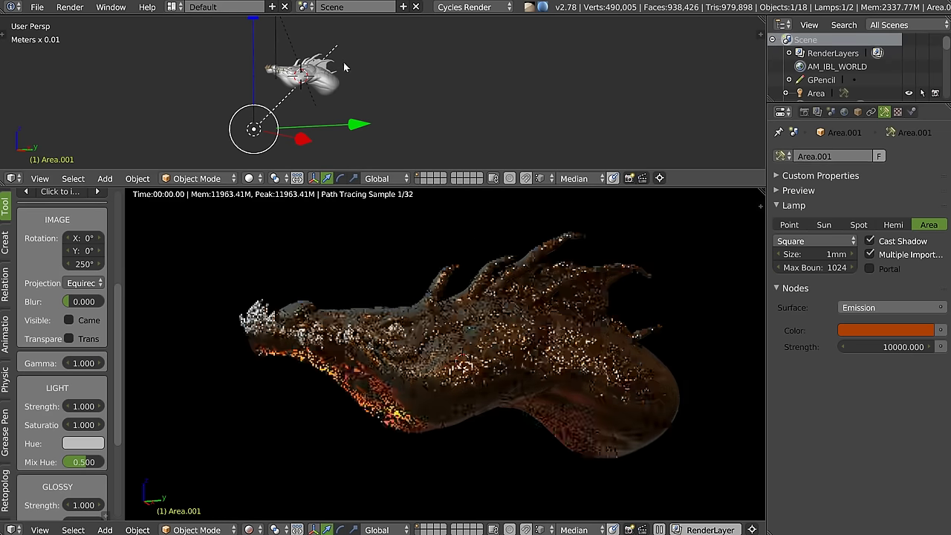
Step: Duplicate the orange lamp as Area.002 and rotate the copy into place
{"action": "key", "text": "shift+d"}
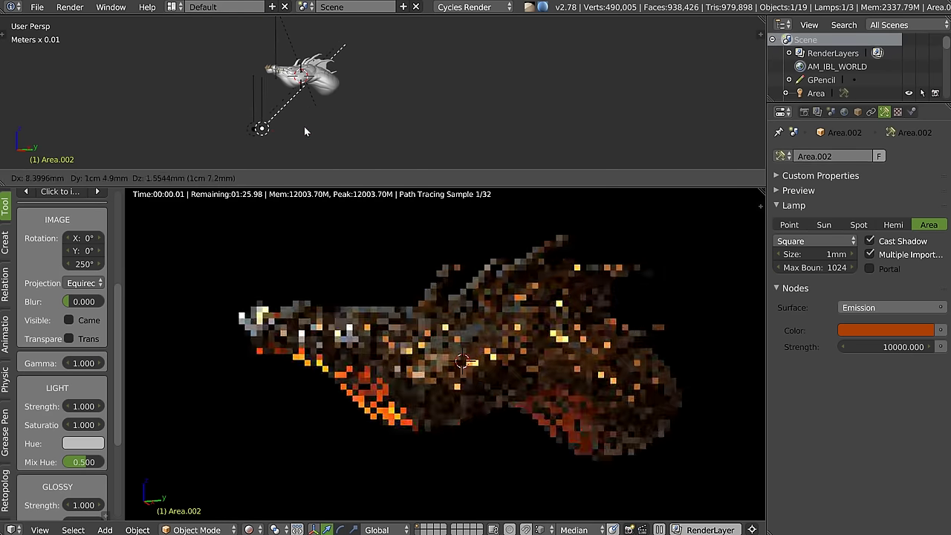
{"action": "left_click", "coordinate": [333, 137]}
{"action": "key", "text": "r"}
{"action": "left_click", "coordinate": [382, 73]}
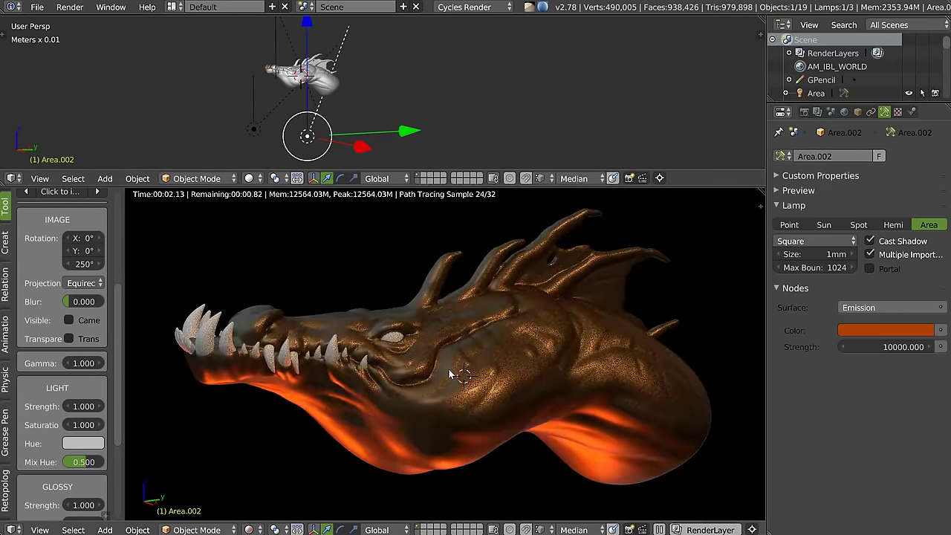
Step: Duplicate the white Area lamp as Area.003 and aim and position it toward the dragon
{"action": "mouse_move", "coordinate": [350, 89]}
{"action": "middle_mouse_down"}
{"action": "mouse_move", "coordinate": [269, 44]}
{"action": "mouse_move", "coordinate": [267, 69]}
{"action": "middle_mouse_up"}
{"action": "right_click", "coordinate": [261, 31]}
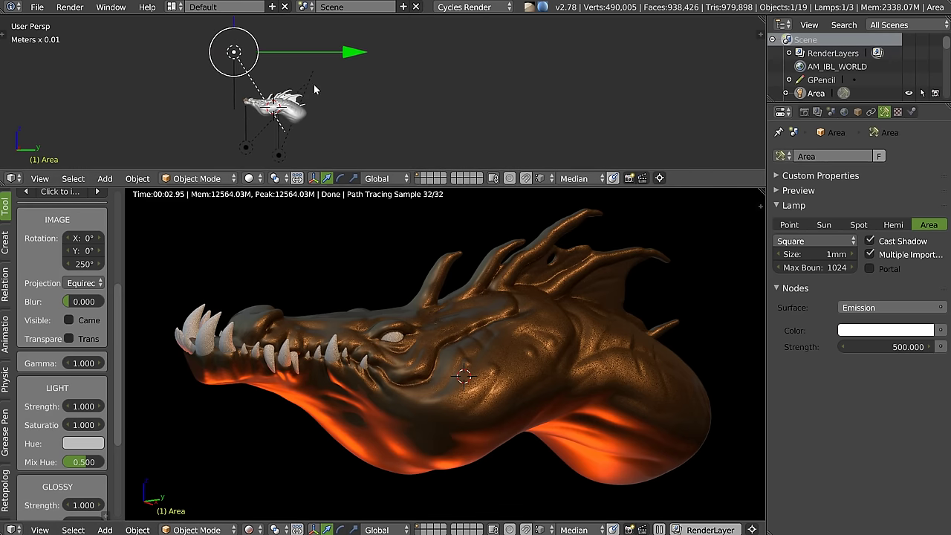
{"action": "key", "text": "shift+d"}
{"action": "left_click", "coordinate": [396, 46]}
{"action": "key", "text": "r"}
{"action": "left_click", "coordinate": [448, 146]}
{"action": "mouse_move", "coordinate": [430, 108]}
{"action": "middle_mouse_down"}
{"action": "mouse_move", "coordinate": [484, 131]}
{"action": "mouse_move", "coordinate": [400, 88]}
{"action": "middle_mouse_up"}
{"action": "key", "text": "r"}
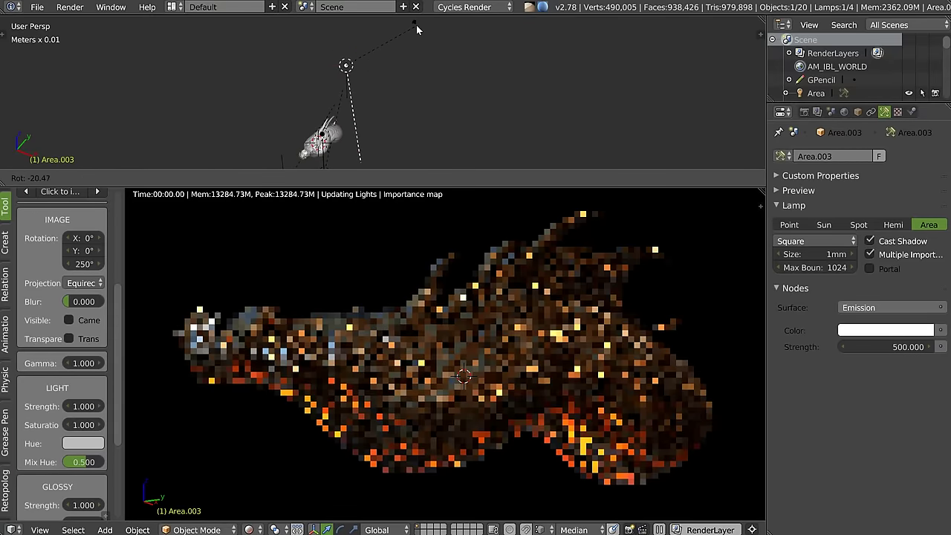
{"action": "left_click", "coordinate": [417, 27]}
{"action": "key", "text": "g"}
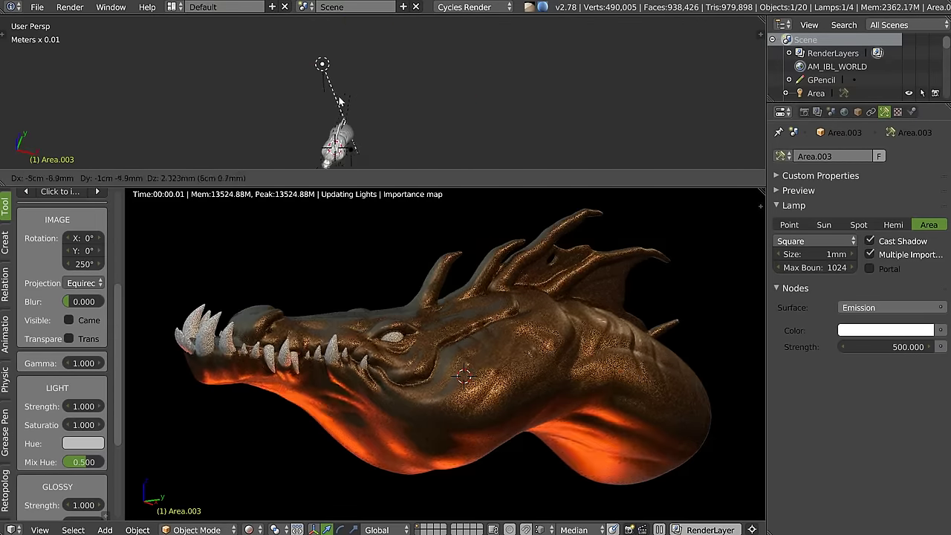
{"action": "left_click", "coordinate": [340, 102]}
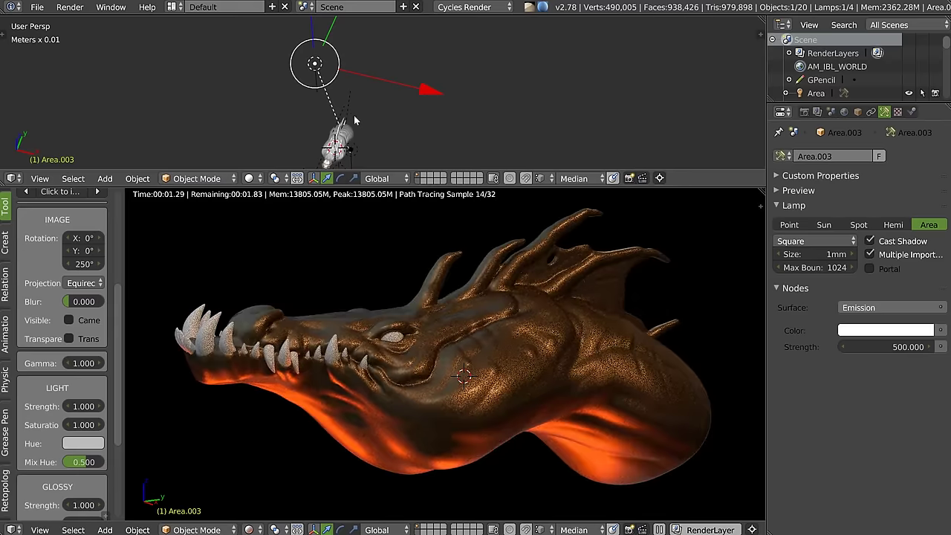
Step: Duplicate Area.003 to create a fifth lamp, Area.004
{"action": "middle_click_drag", "start_coordinate": [331, 115], "coordinate": [323, 95]}
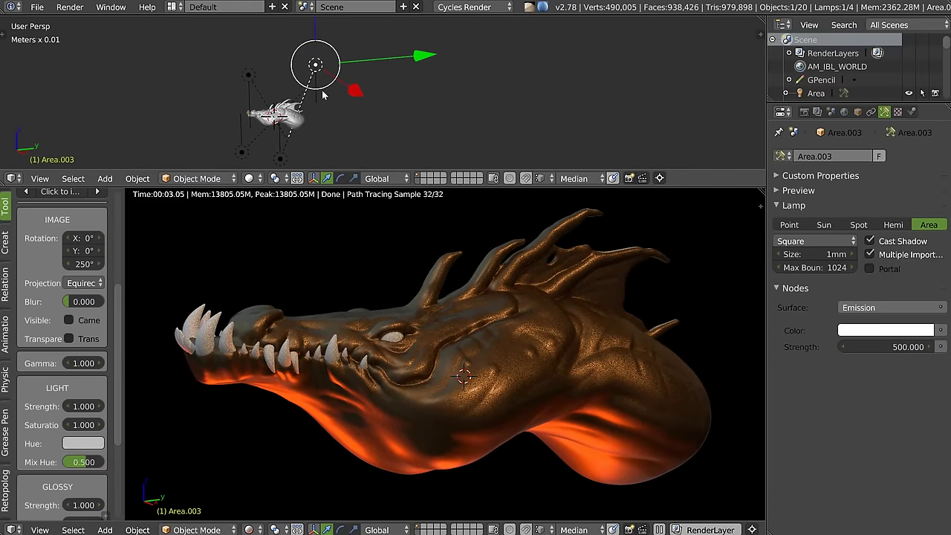
{"action": "key", "text": "shift+d"}
{"action": "left_click", "coordinate": [350, 137]}
Step: Rotate Area.004 and give it a light blue emission colour
{"action": "key", "text": "r"}
{"action": "left_click", "coordinate": [411, 152]}
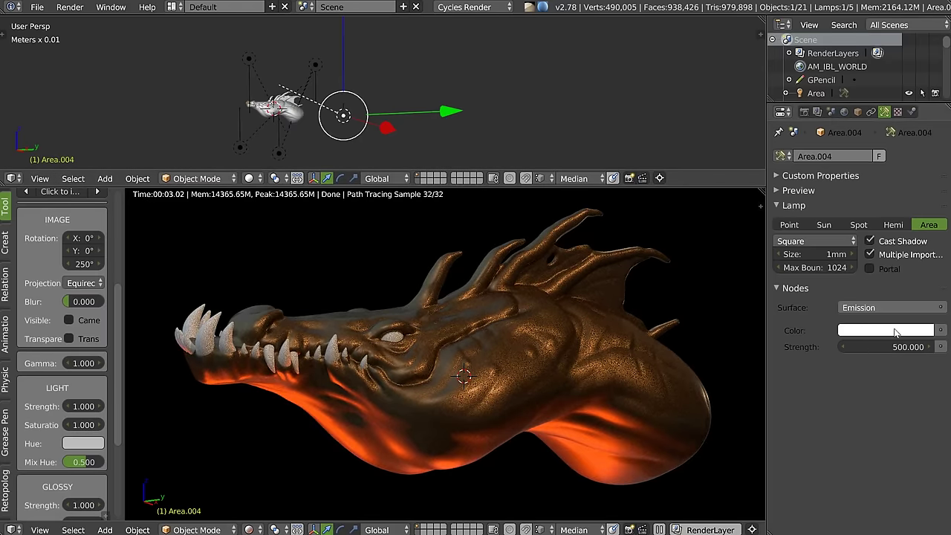
{"action": "left_click", "coordinate": [896, 333]}
{"action": "left_click_drag", "start_coordinate": [877, 216], "coordinate": [875, 150]}
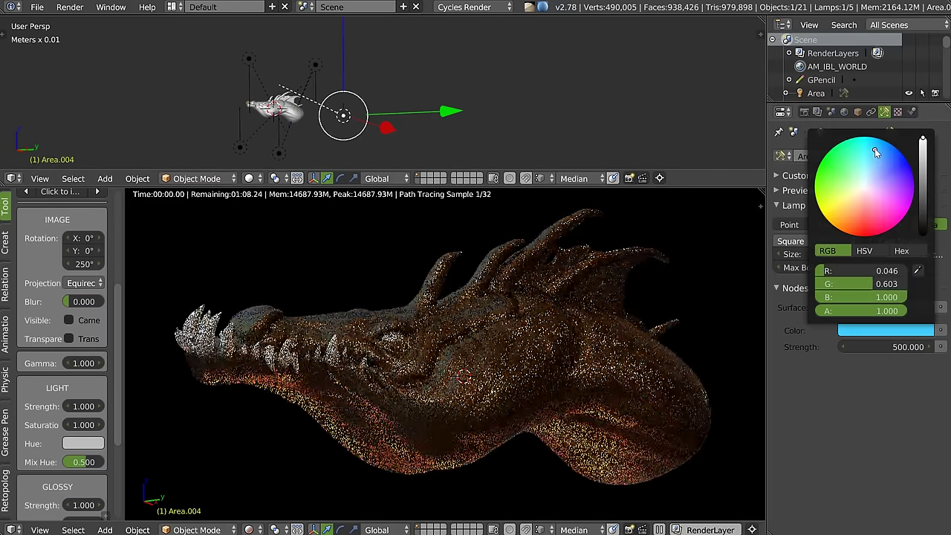
Step: Rotate the blue lamp upright and move it up above the dragon
{"action": "mouse_move", "coordinate": [389, 116]}
{"action": "middle_mouse_down"}
{"action": "mouse_move", "coordinate": [396, 142]}
{"action": "mouse_move", "coordinate": [343, 160]}
{"action": "mouse_move", "coordinate": [338, 112]}
{"action": "middle_mouse_up"}
{"action": "key", "text": "r"}
{"action": "left_click", "coordinate": [338, 87]}
{"action": "key", "text": "r"}
{"action": "left_click", "coordinate": [376, 125]}
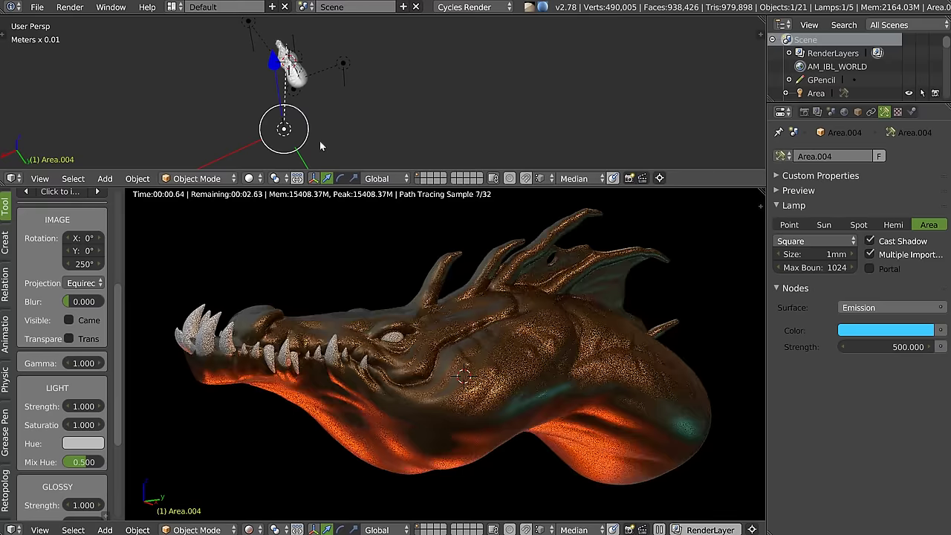
{"action": "middle_click_drag", "start_coordinate": [322, 143], "coordinate": [303, 104]}
{"action": "key", "text": "g"}
{"action": "left_click", "coordinate": [286, 81]}
{"action": "key", "text": "r"}
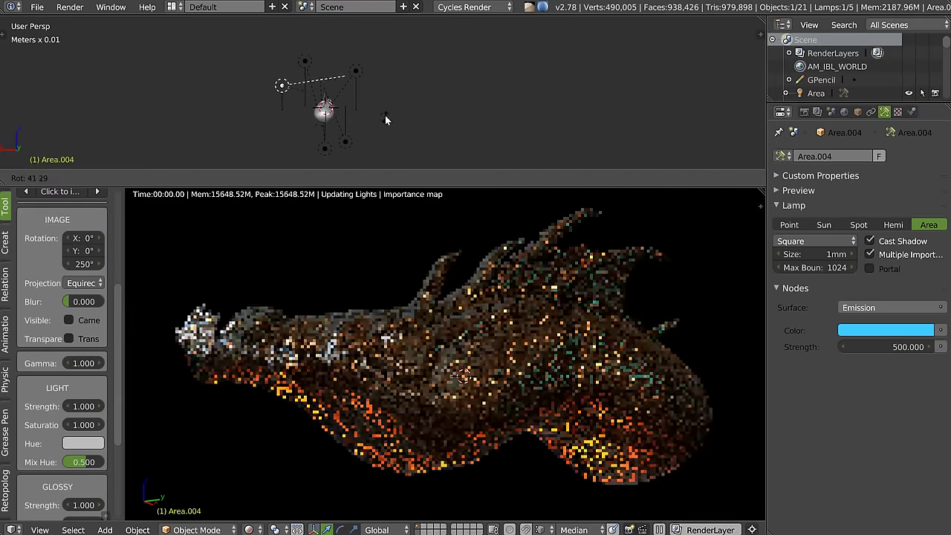
{"action": "left_click", "coordinate": [302, 133]}
Step: Shift the blue lamp to a new spot and angle it toward the dragon
{"action": "mouse_move", "coordinate": [266, 125]}
{"action": "middle_mouse_down"}
{"action": "mouse_move", "coordinate": [364, 122]}
{"action": "mouse_move", "coordinate": [414, 97]}
{"action": "middle_mouse_up"}
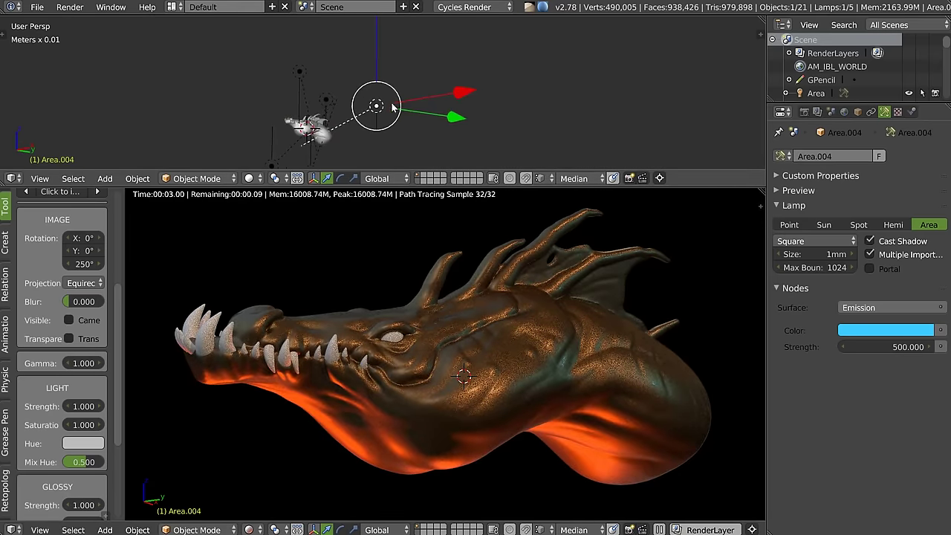
{"action": "key", "text": "g"}
{"action": "left_click", "coordinate": [357, 37]}
{"action": "key", "text": "r"}
{"action": "left_click", "coordinate": [354, 30]}
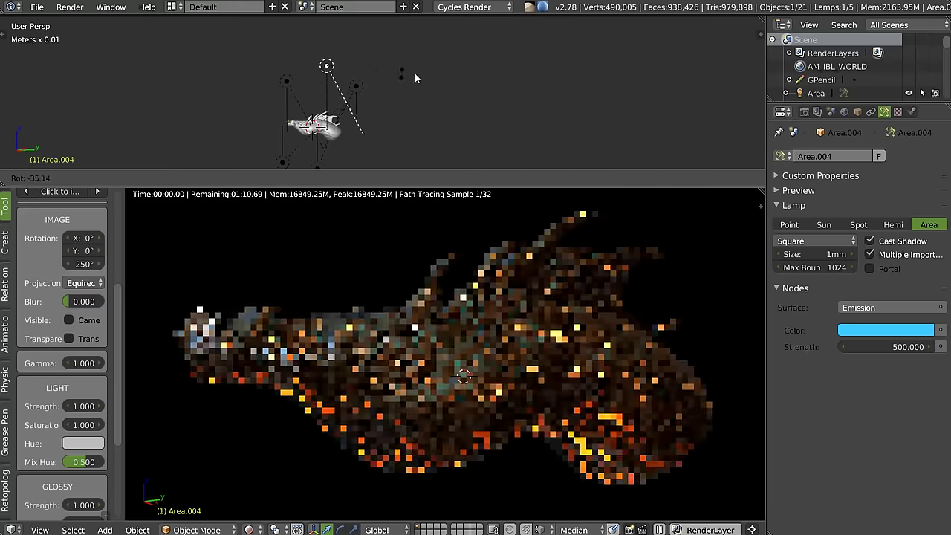
Step: Scale the blue area lamp up in two passes
{"action": "key", "text": "s"}
{"action": "key", "text": "Escape"}
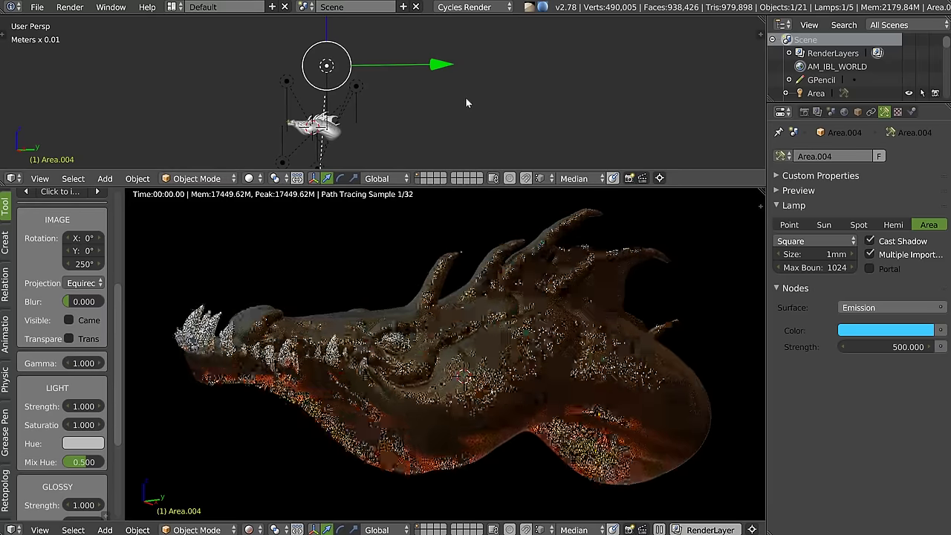
{"action": "key", "text": "s"}
{"action": "left_click", "coordinate": [494, 95]}
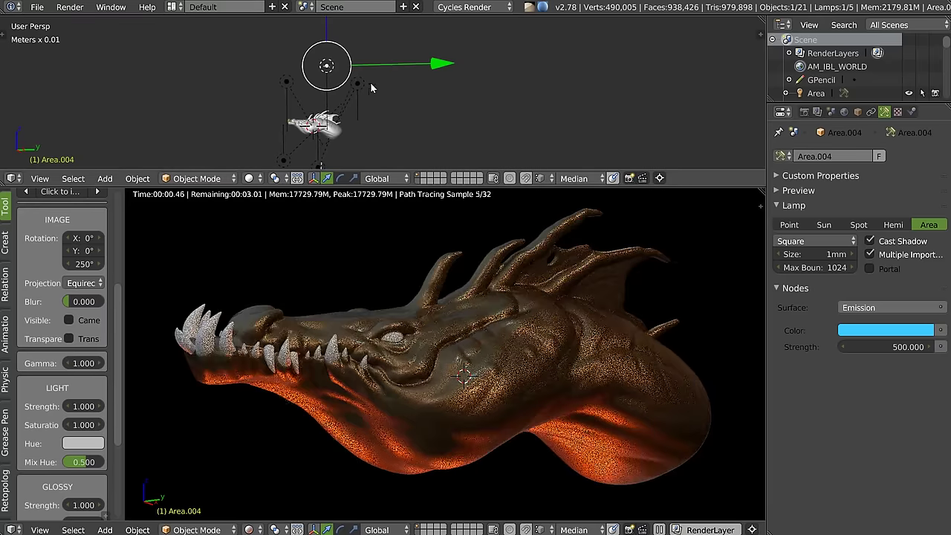
{"action": "key", "text": "s"}
{"action": "key", "text": "Escape"}
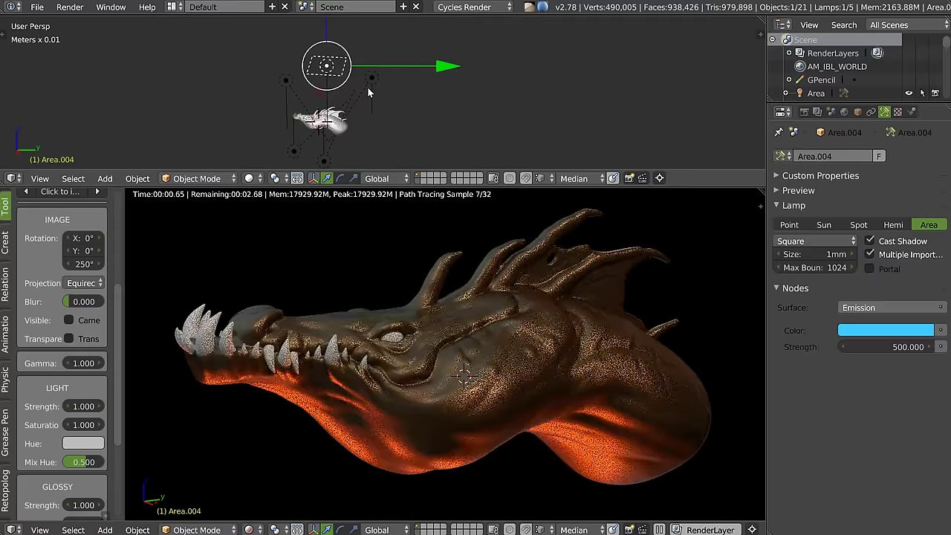
{"action": "key", "text": "s"}
{"action": "left_click", "coordinate": [463, 86]}
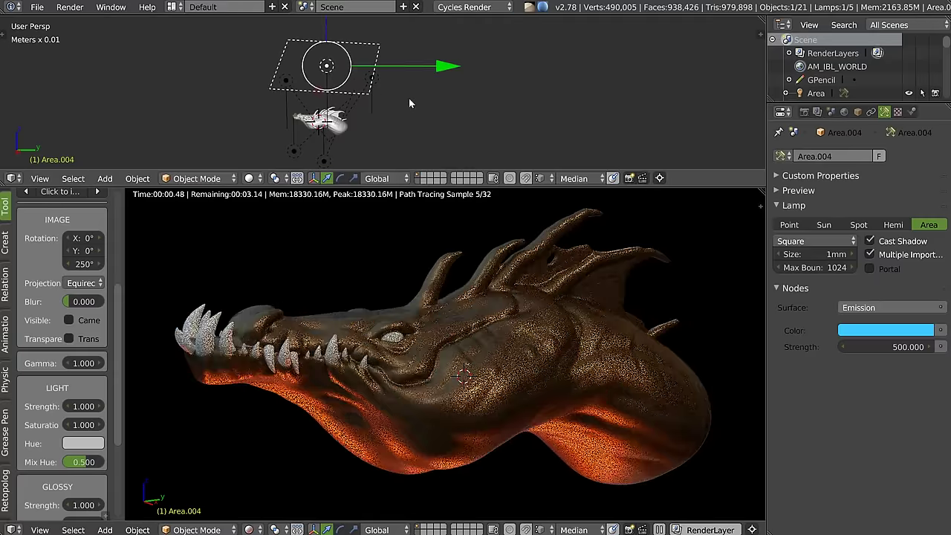
Step: Fine-tune the blue lamp's final position above the dragon head
{"action": "mouse_move", "coordinate": [377, 83]}
{"action": "middle_mouse_down"}
{"action": "mouse_move", "coordinate": [409, 61]}
{"action": "mouse_move", "coordinate": [425, 72]}
{"action": "mouse_move", "coordinate": [411, 62]}
{"action": "middle_mouse_up"}
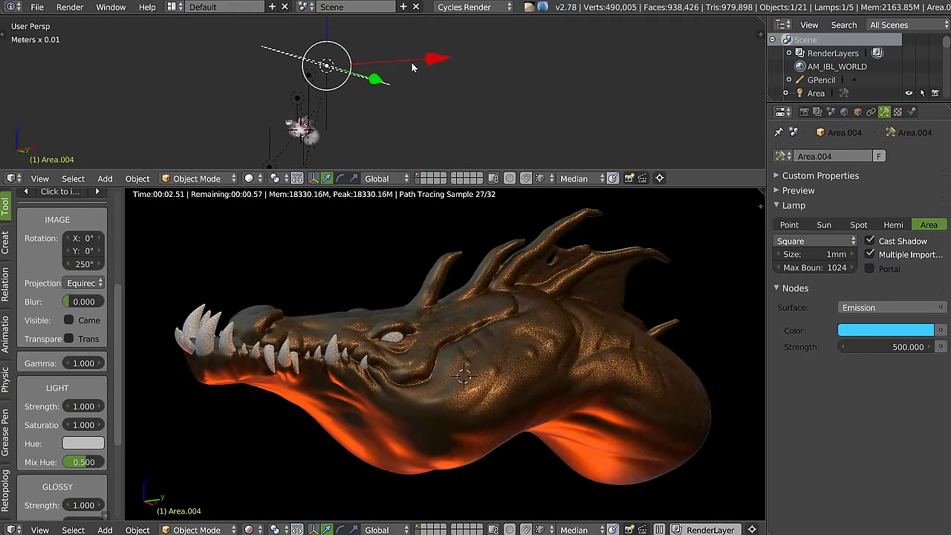
{"action": "key", "text": "g"}
{"action": "left_click", "coordinate": [417, 60]}
{"action": "key", "text": "g"}
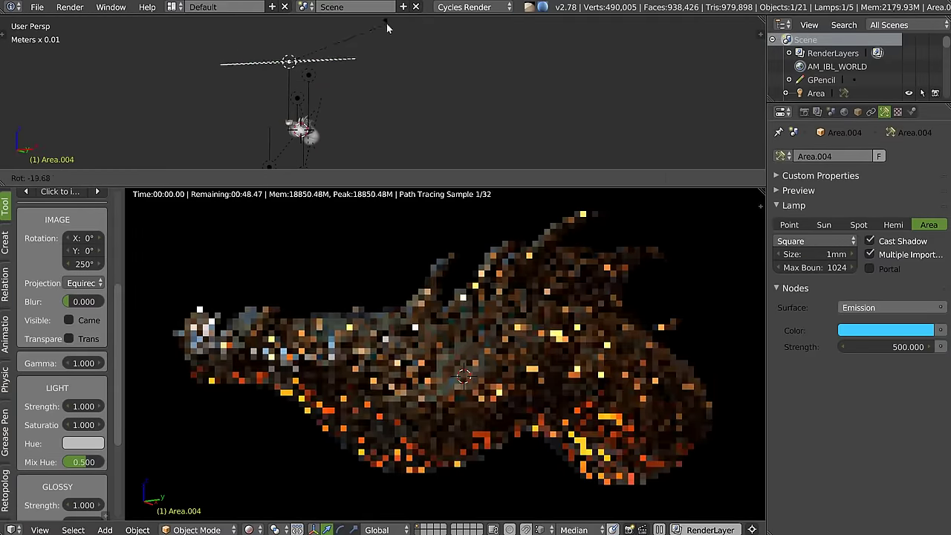
{"action": "left_click", "coordinate": [438, 104]}
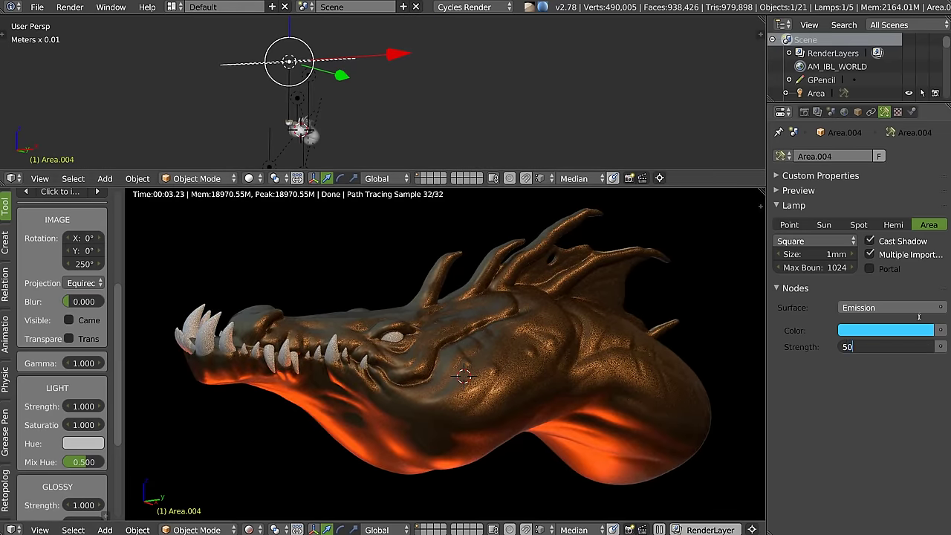
{"action": "type", "text": "00"}
Step: Set Area.004's emission strength to 5000 and pick a deeper blue colour
{"action": "key", "text": "Return"}
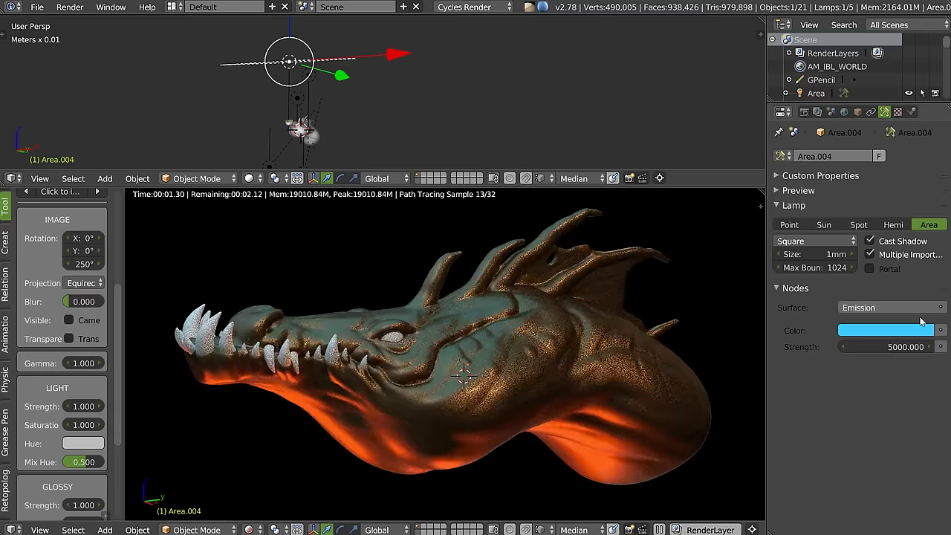
{"action": "left_click", "coordinate": [871, 331]}
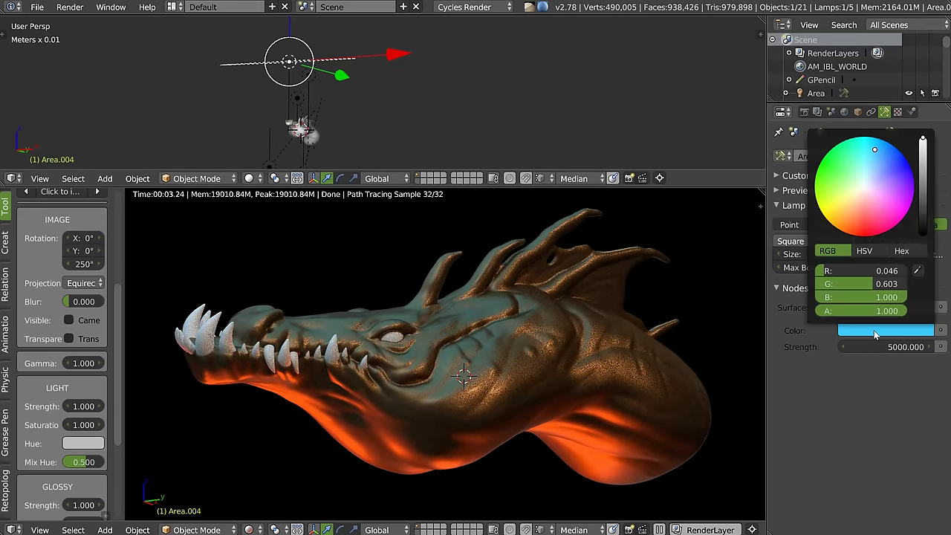
{"action": "left_click_drag", "start_coordinate": [883, 159], "coordinate": [887, 165]}
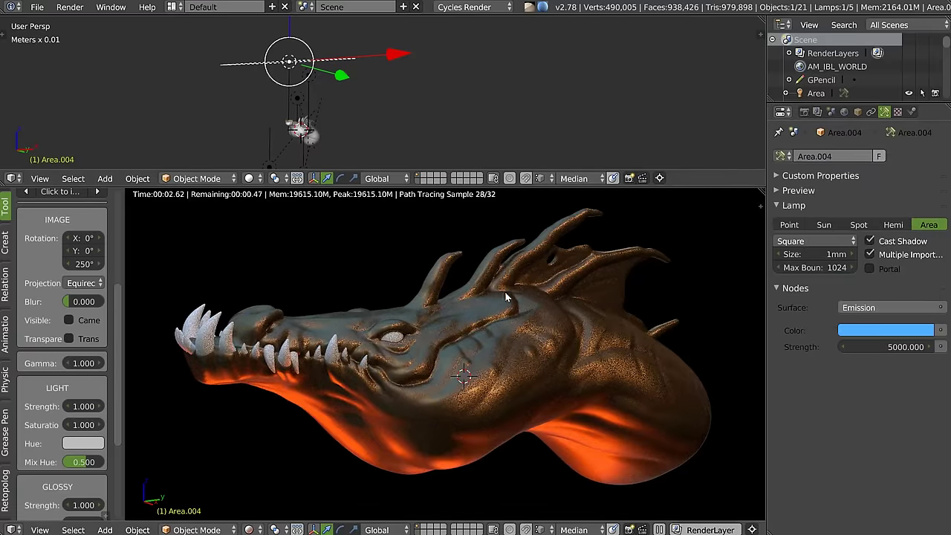
Step: Orbit the rendered view to review the blue and orange lighting on the dragon
{"action": "middle_click_drag", "start_coordinate": [522, 338], "coordinate": [518, 399]}
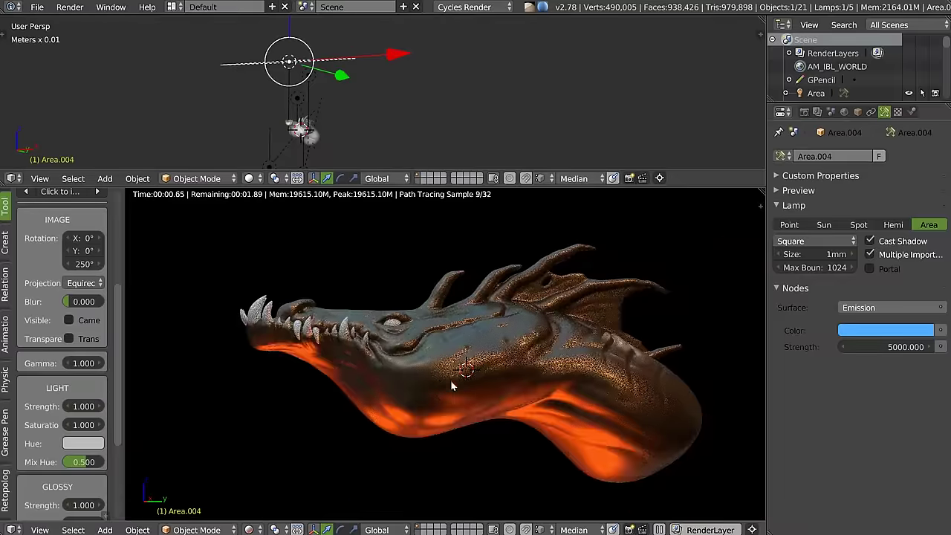
{"action": "middle_click_drag", "start_coordinate": [450, 380], "coordinate": [531, 394]}
{"action": "mouse_move", "coordinate": [478, 317]}
{"action": "middle_mouse_down"}
{"action": "mouse_move", "coordinate": [470, 352]}
{"action": "mouse_move", "coordinate": [462, 323]}
{"action": "mouse_move", "coordinate": [470, 349]}
{"action": "mouse_move", "coordinate": [471, 334]}
{"action": "middle_mouse_up"}
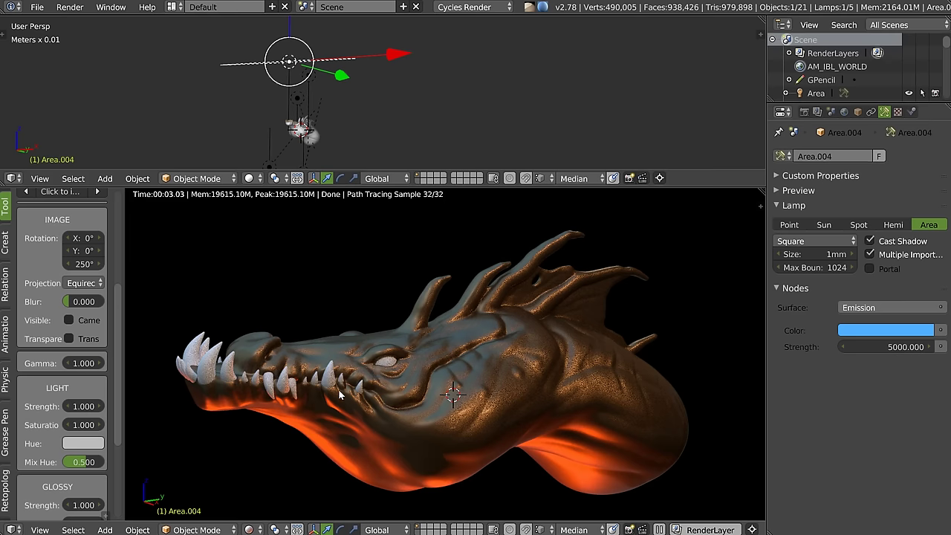
{"action": "mouse_move", "coordinate": [407, 391]}
{"action": "middle_mouse_down"}
{"action": "mouse_move", "coordinate": [404, 372]}
{"action": "mouse_move", "coordinate": [462, 360]}
{"action": "mouse_move", "coordinate": [437, 348]}
{"action": "middle_mouse_up"}
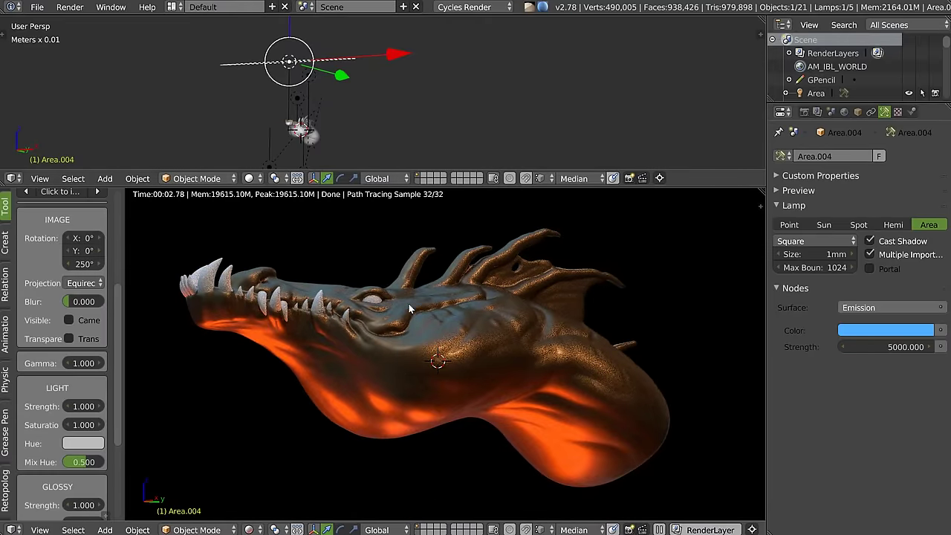
Step: Expand the SpeedSculpt panel in the tool shelf
{"action": "scroll", "coordinate": [67, 316], "scroll_direction": "up", "scroll_amount": 5}
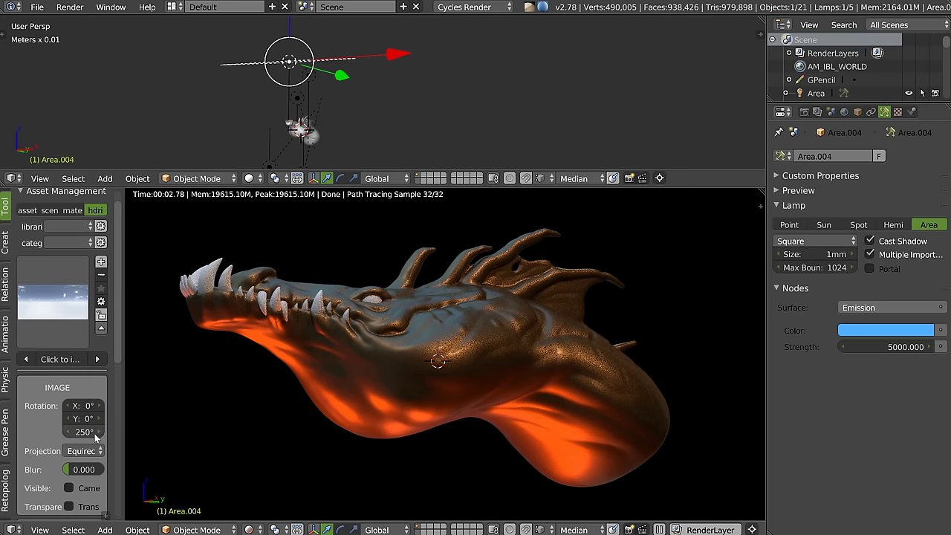
{"action": "scroll", "coordinate": [67, 317], "scroll_direction": "up", "scroll_amount": 1}
{"action": "left_click", "coordinate": [52, 195], "text": "ctrl"}
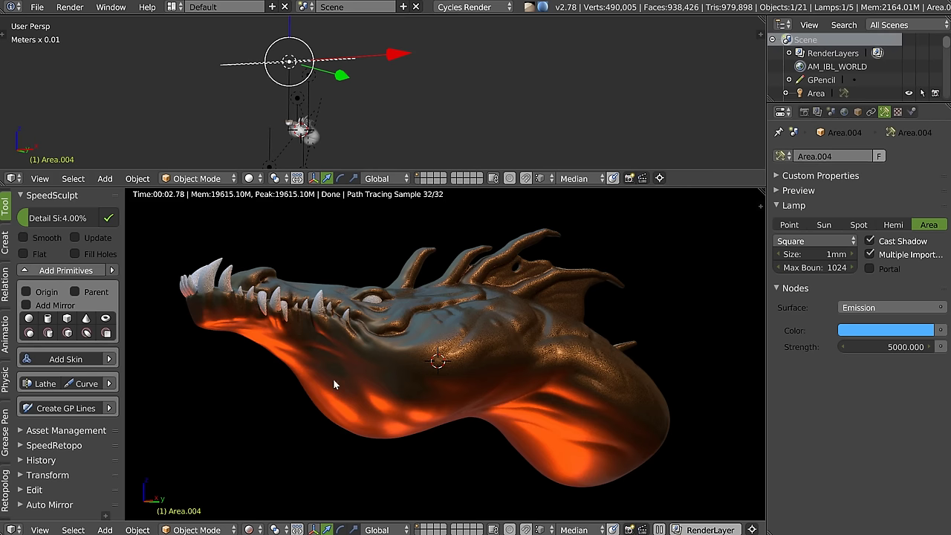
{"action": "middle_click_drag", "start_coordinate": [440, 367], "coordinate": [419, 338]}
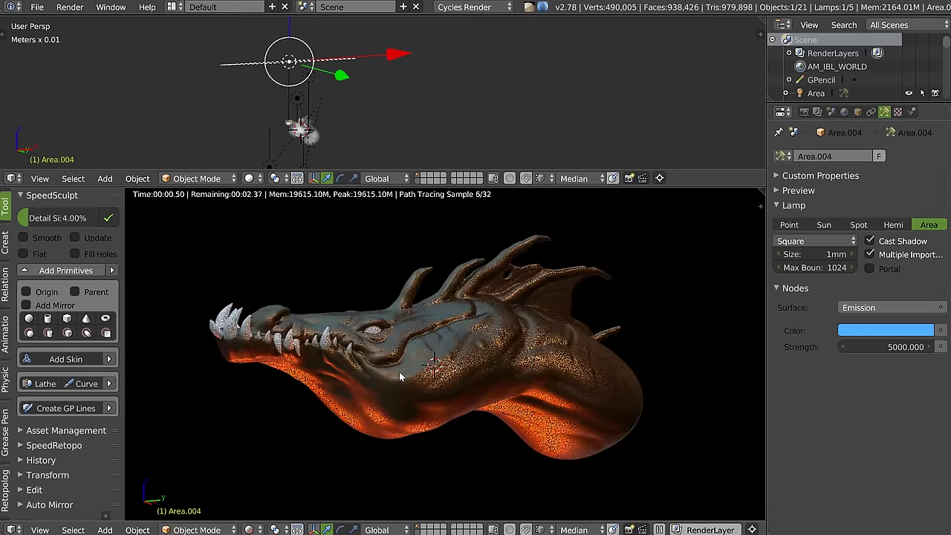
Step: Switch the viewport to solid shading and orbit to the dragon's other side
{"action": "key", "text": "z"}
{"action": "scroll", "coordinate": [370, 332], "scroll_direction": "up", "scroll_amount": 1}
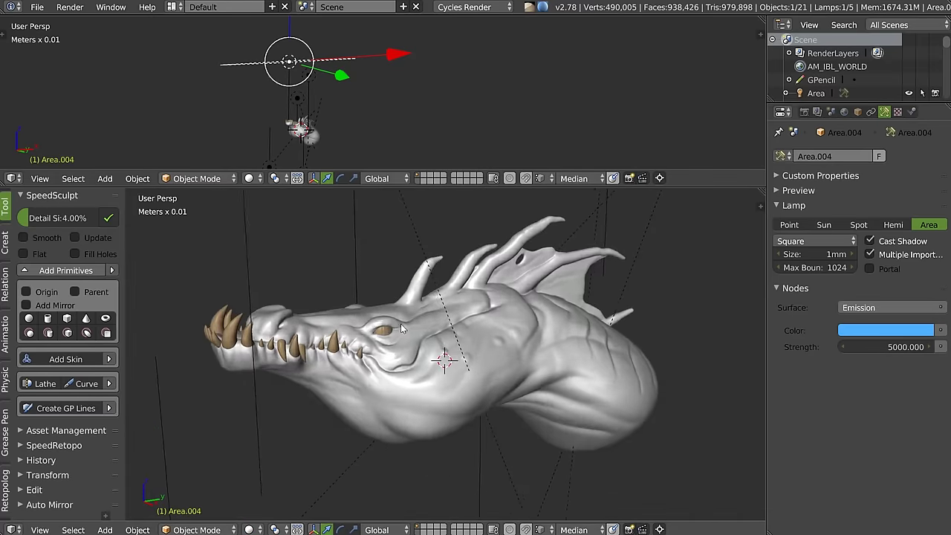
{"action": "scroll", "coordinate": [401, 323], "scroll_direction": "up", "scroll_amount": 3}
{"action": "scroll", "coordinate": [414, 321], "scroll_direction": "down", "scroll_amount": 2}
{"action": "mouse_move", "coordinate": [383, 327]}
{"action": "middle_mouse_down"}
{"action": "mouse_move", "coordinate": [499, 316]}
{"action": "mouse_move", "coordinate": [528, 417]}
{"action": "mouse_move", "coordinate": [464, 296]}
{"action": "mouse_move", "coordinate": [386, 318]}
{"action": "mouse_move", "coordinate": [391, 282]}
{"action": "middle_mouse_up"}
{"action": "scroll", "coordinate": [494, 325], "scroll_direction": "down", "scroll_amount": 2}
Step: Select the dragon head mesh Plane.014 and orbit to a side view
{"action": "right_click", "coordinate": [415, 316]}
{"action": "scroll", "coordinate": [374, 318], "scroll_direction": "up", "scroll_amount": 2}
{"action": "mouse_move", "coordinate": [485, 338]}
{"action": "middle_mouse_down"}
{"action": "mouse_move", "coordinate": [505, 328]}
{"action": "mouse_move", "coordinate": [361, 335]}
{"action": "mouse_move", "coordinate": [362, 415]}
{"action": "mouse_move", "coordinate": [361, 373]}
{"action": "mouse_move", "coordinate": [281, 407]}
{"action": "middle_mouse_up"}
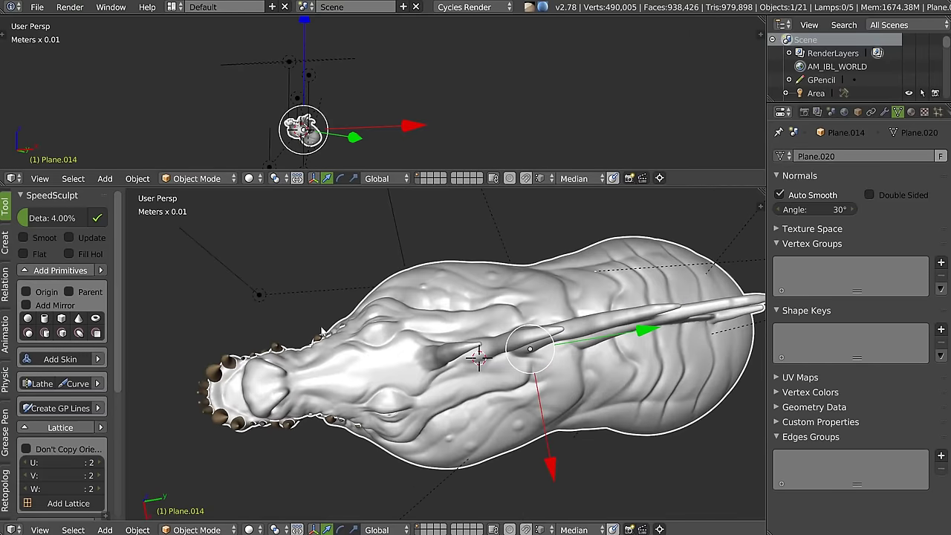
Step: From Top view, draw a grease-pencil guide stroke beside the dragon's snout
{"action": "key", "text": "KP_7"}
{"action": "scroll", "coordinate": [327, 300], "scroll_direction": "up", "scroll_amount": 2}
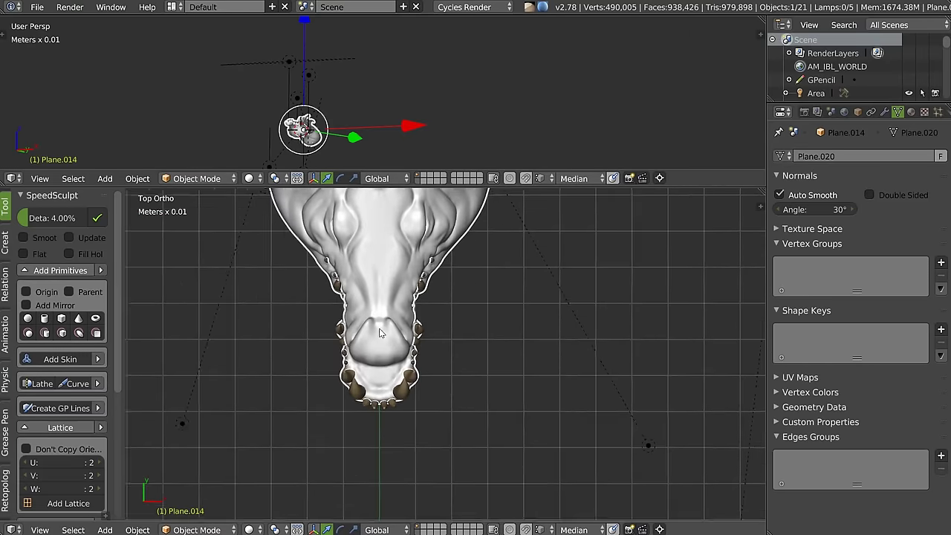
{"action": "scroll", "coordinate": [425, 285], "scroll_direction": "up", "scroll_amount": 3}
{"action": "mouse_move", "coordinate": [441, 272]}
{"action": "left_mouse_down"}
{"action": "mouse_move", "coordinate": [402, 401]}
{"action": "mouse_move", "coordinate": [421, 440]}
{"action": "left_mouse_up"}
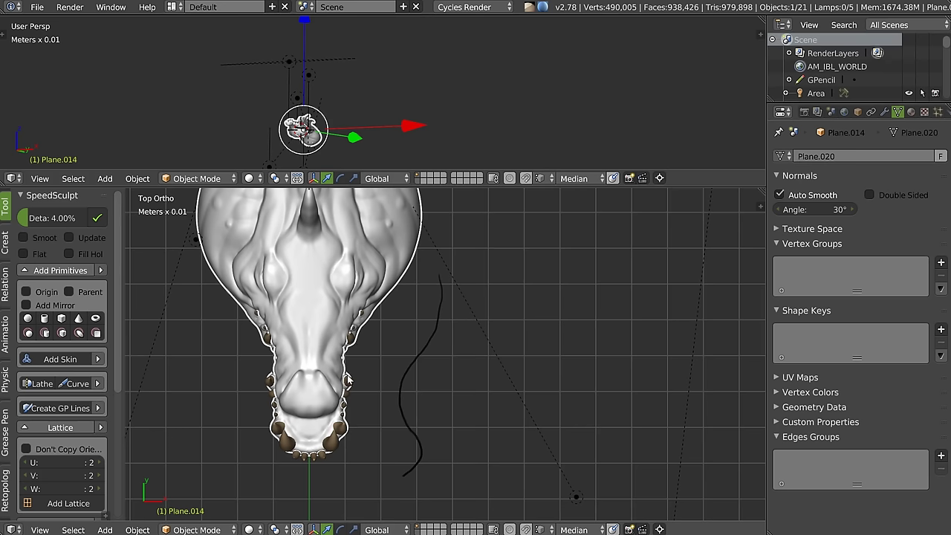
Step: From Bottom view, draw a grease-pencil stroke along the neck, then return to perspective
{"action": "key", "text": "ctrl+KP_7"}
{"action": "scroll", "coordinate": [390, 276], "scroll_direction": "up", "scroll_amount": 3}
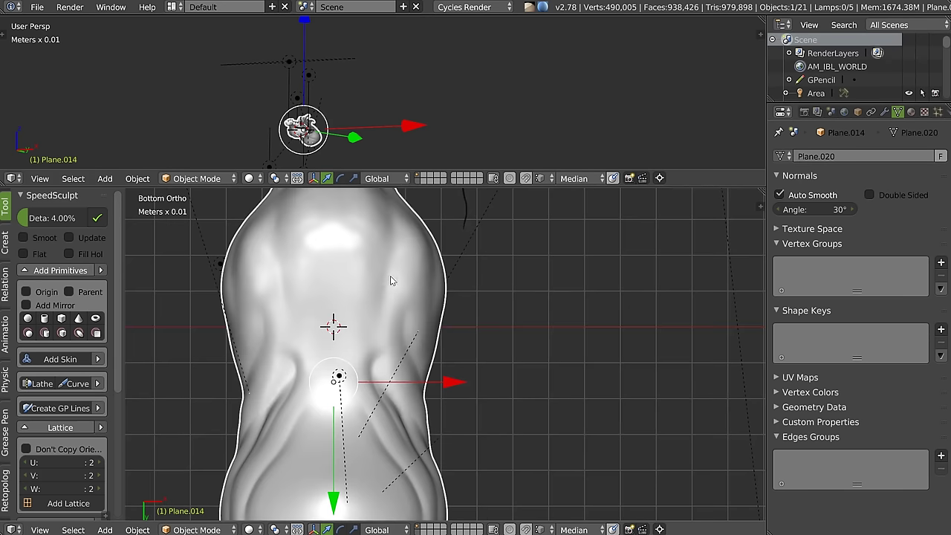
{"action": "scroll", "coordinate": [376, 346], "scroll_direction": "down", "scroll_amount": 3}
{"action": "mouse_move", "coordinate": [409, 422]}
{"action": "left_mouse_down"}
{"action": "mouse_move", "coordinate": [356, 304]}
{"action": "mouse_move", "coordinate": [364, 216]}
{"action": "left_mouse_up"}
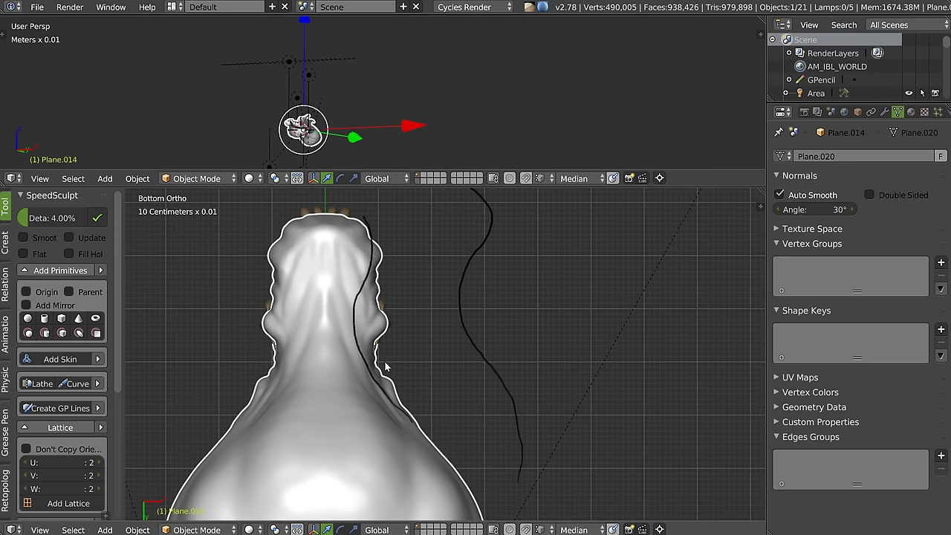
{"action": "scroll", "coordinate": [476, 339], "scroll_direction": "down", "scroll_amount": 3}
{"action": "middle_click_drag", "start_coordinate": [477, 339], "coordinate": [540, 318]}
Step: Hide the grease-pencil strokes via the N panel and orbit around the bare dragon head
{"action": "key", "text": "n"}
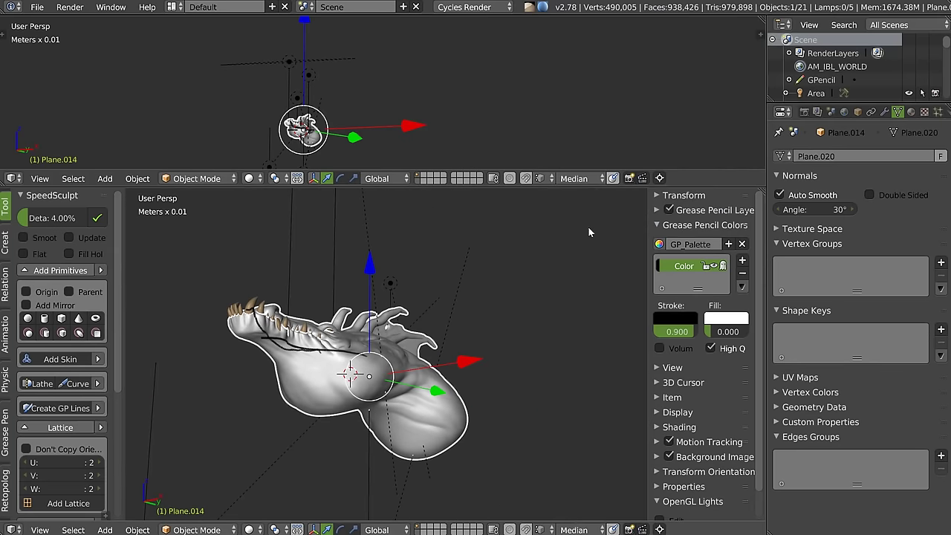
{"action": "mouse_move", "coordinate": [416, 327]}
{"action": "middle_mouse_down"}
{"action": "mouse_move", "coordinate": [332, 354]}
{"action": "mouse_move", "coordinate": [340, 353]}
{"action": "mouse_move", "coordinate": [341, 382]}
{"action": "mouse_move", "coordinate": [335, 315]}
{"action": "mouse_move", "coordinate": [341, 333]}
{"action": "middle_mouse_up"}
{"action": "scroll", "coordinate": [332, 354], "scroll_direction": "up", "scroll_amount": 3}
{"action": "key", "text": "n"}
{"action": "middle_click_drag", "start_coordinate": [384, 368], "coordinate": [419, 296]}
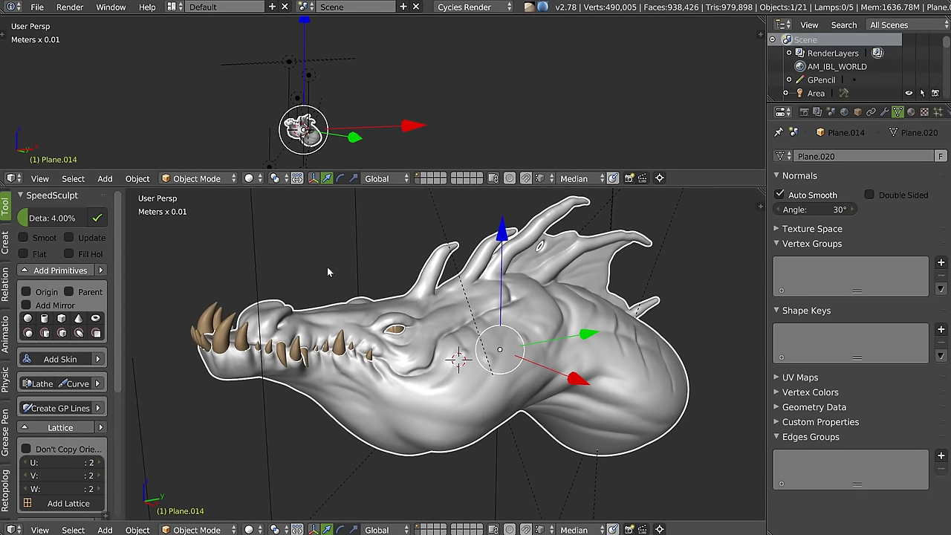
{"action": "middle_click_drag", "start_coordinate": [339, 290], "coordinate": [331, 300]}
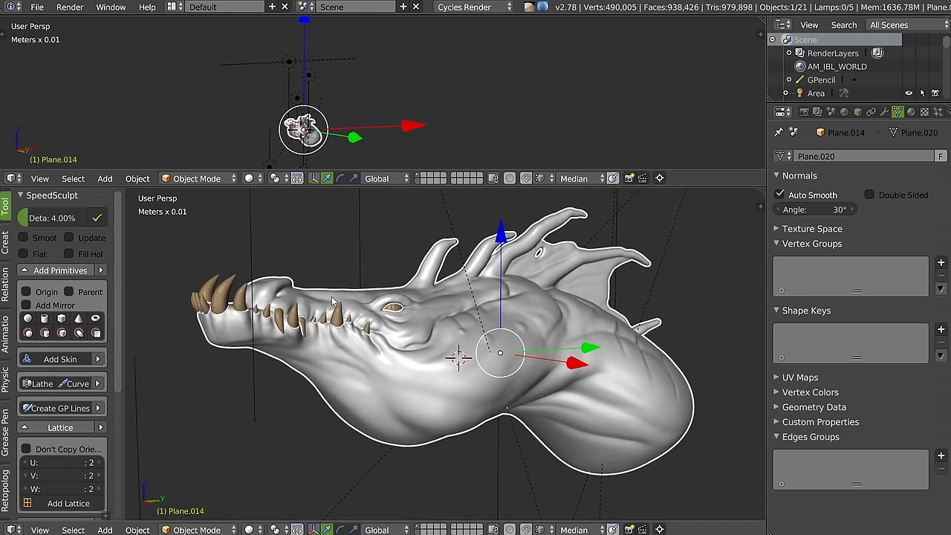
{"action": "mouse_move", "coordinate": [214, 329]}
{"action": "middle_mouse_down"}
{"action": "mouse_move", "coordinate": [219, 308]}
{"action": "mouse_move", "coordinate": [210, 334]}
{"action": "mouse_move", "coordinate": [205, 318]}
{"action": "mouse_move", "coordinate": [215, 339]}
{"action": "middle_mouse_up"}
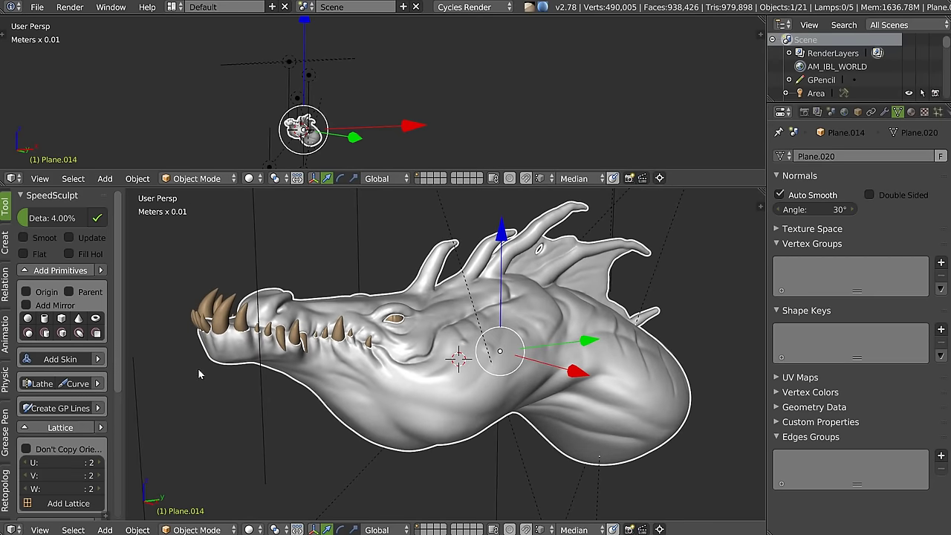